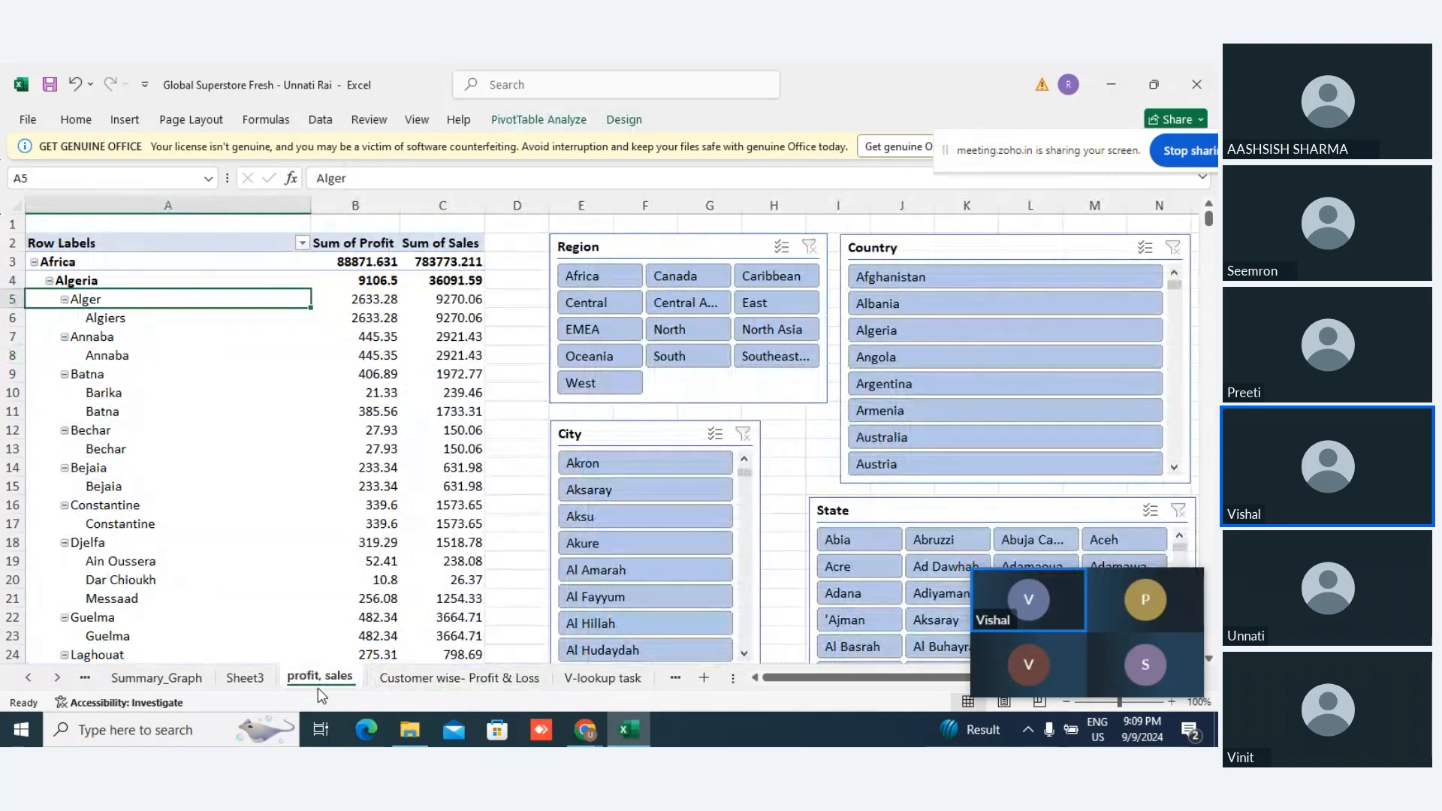
View the Customer wise- Profit & Loss sheet and return to the profit, sales sheet
{"action": "left_click", "coordinate": [434, 680]}
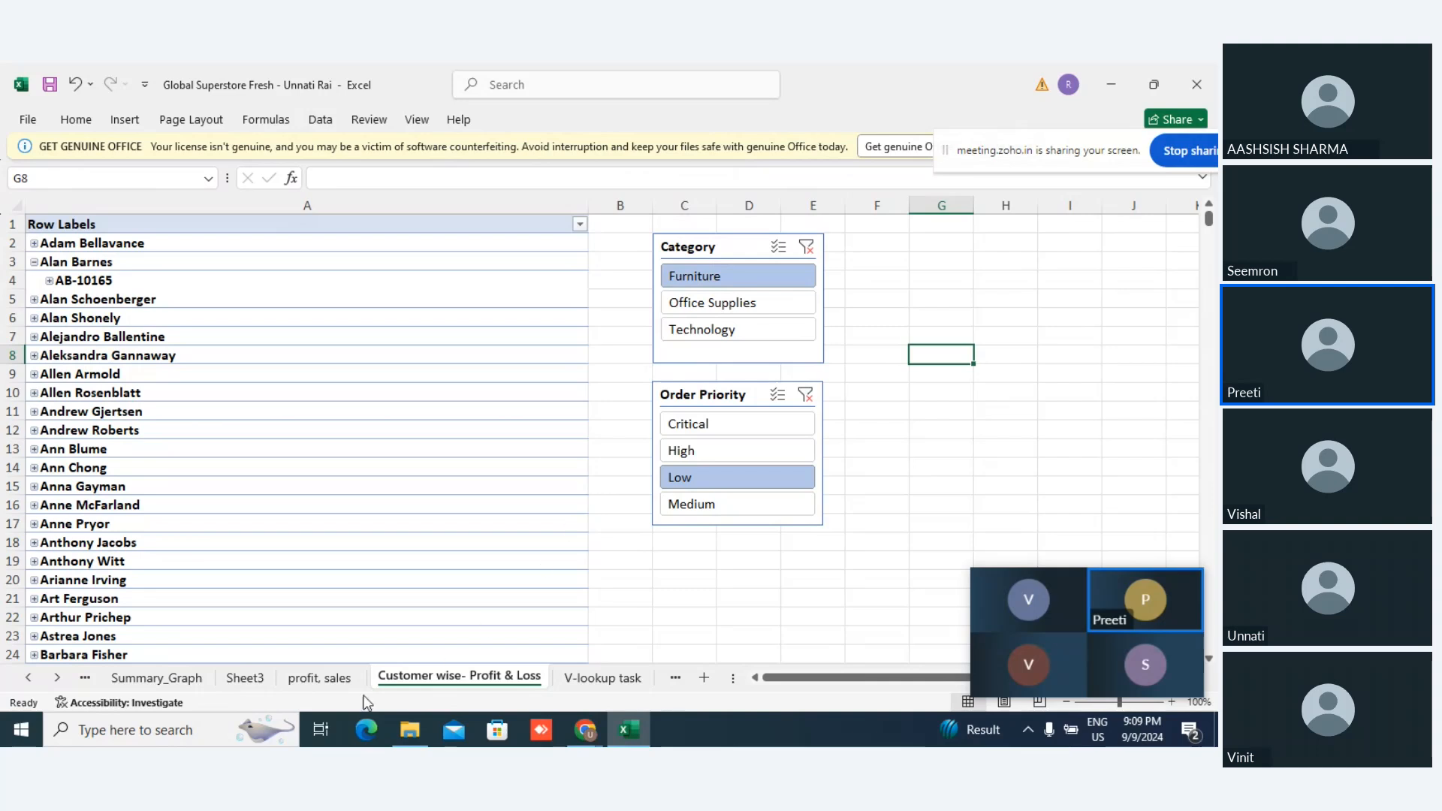
{"action": "left_click", "coordinate": [320, 677]}
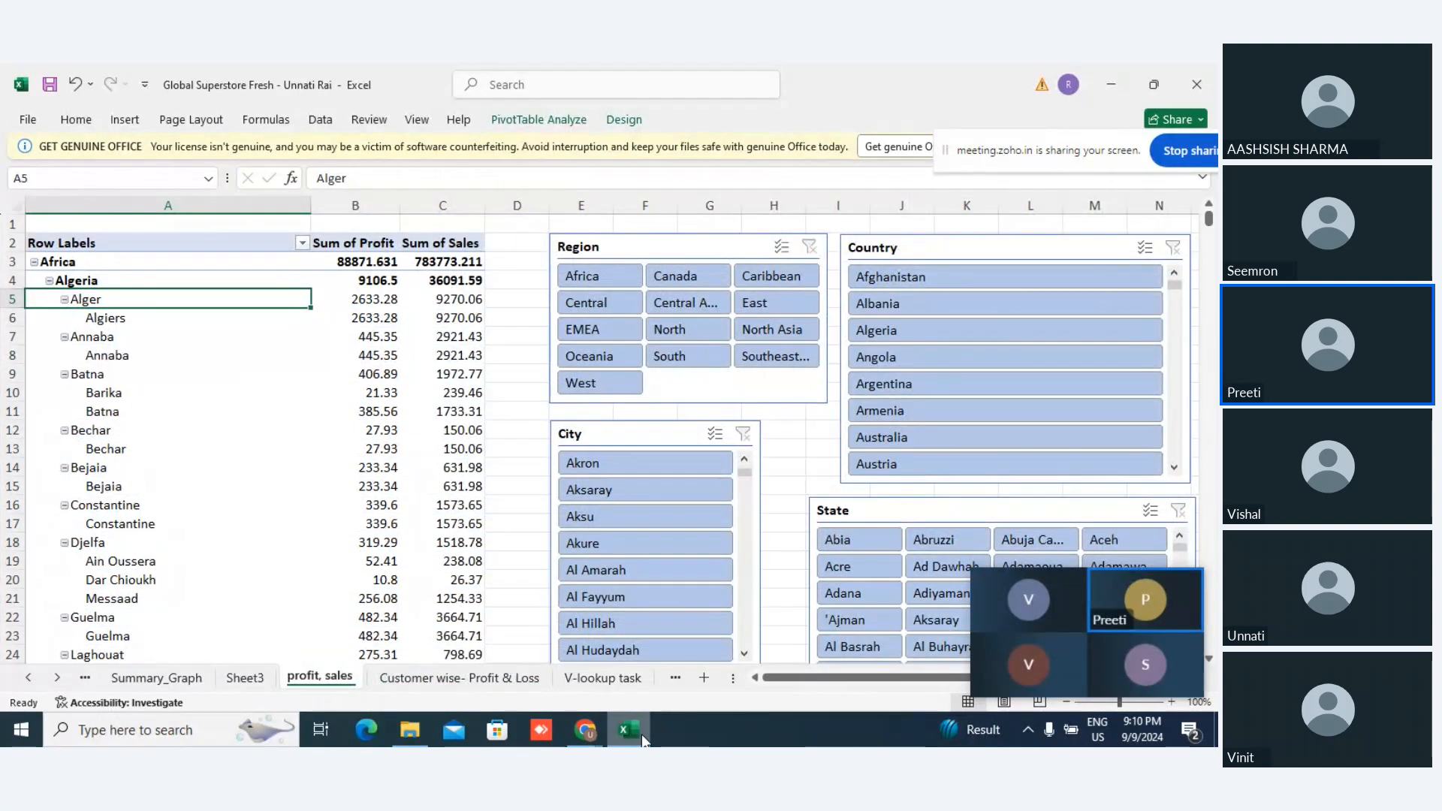
Switch to the Zoho meeting in Chrome, accept the recording consent and stop sharing the screen
{"action": "mouse_move", "coordinate": [1080, 631]}
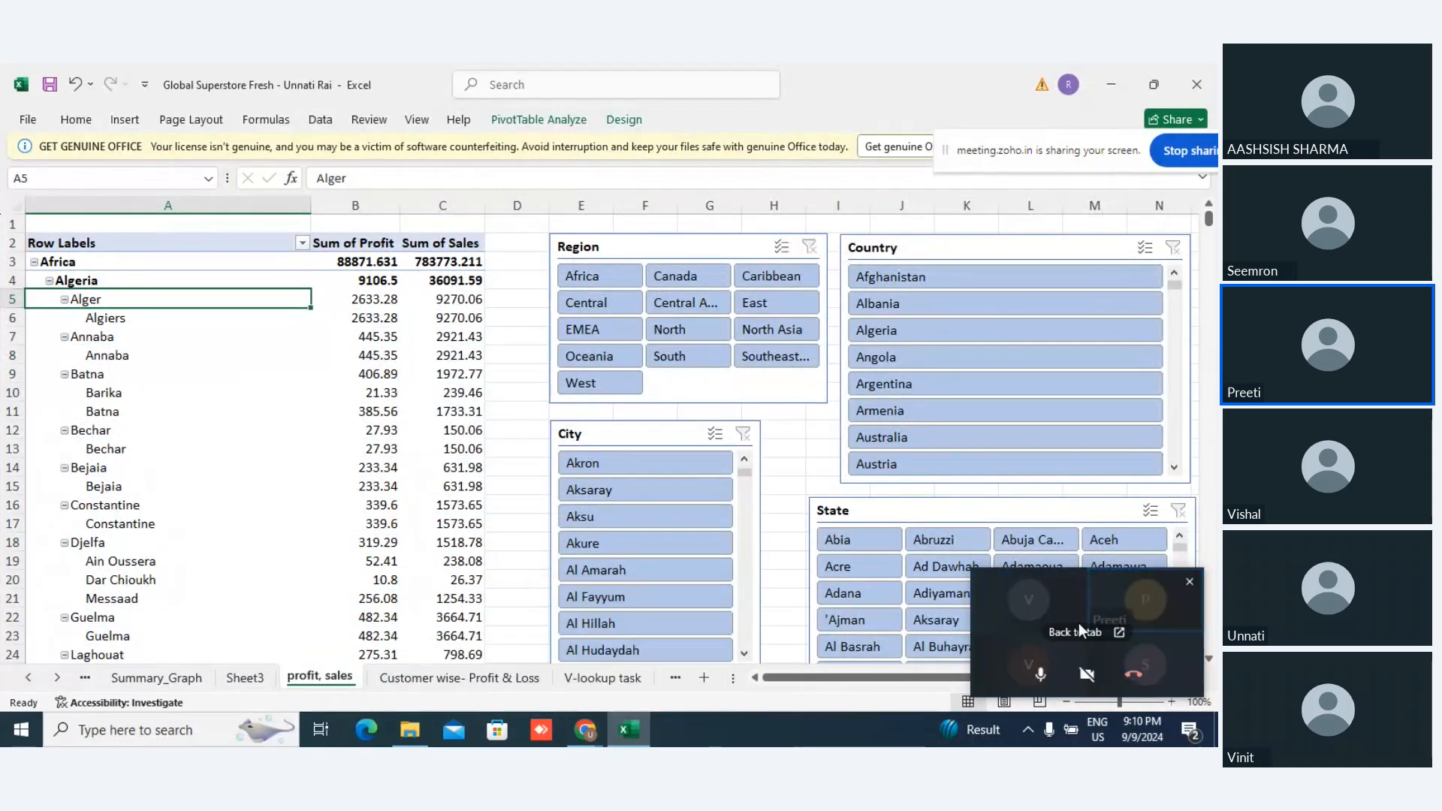
{"action": "left_click", "coordinate": [585, 729]}
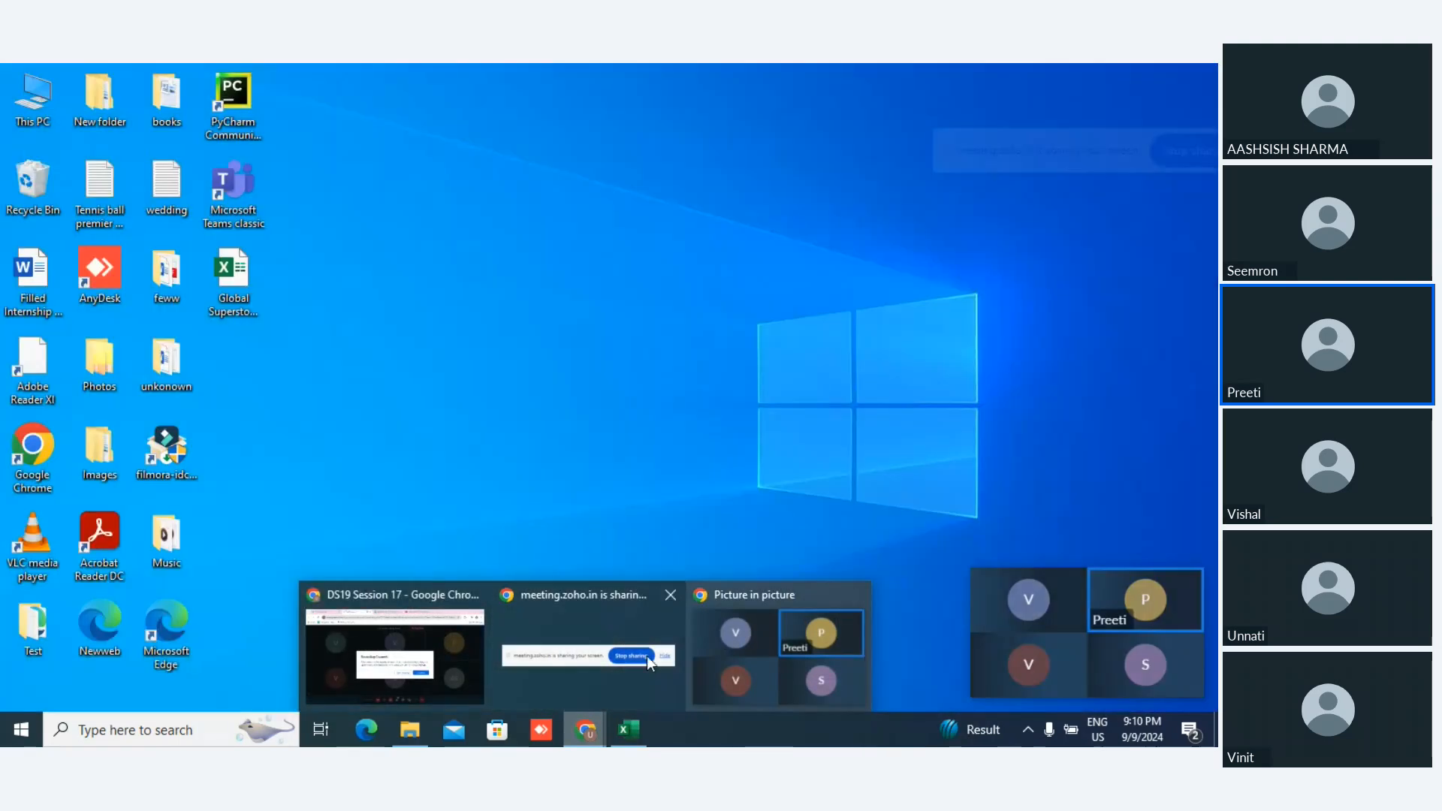
{"action": "left_click", "coordinate": [404, 633]}
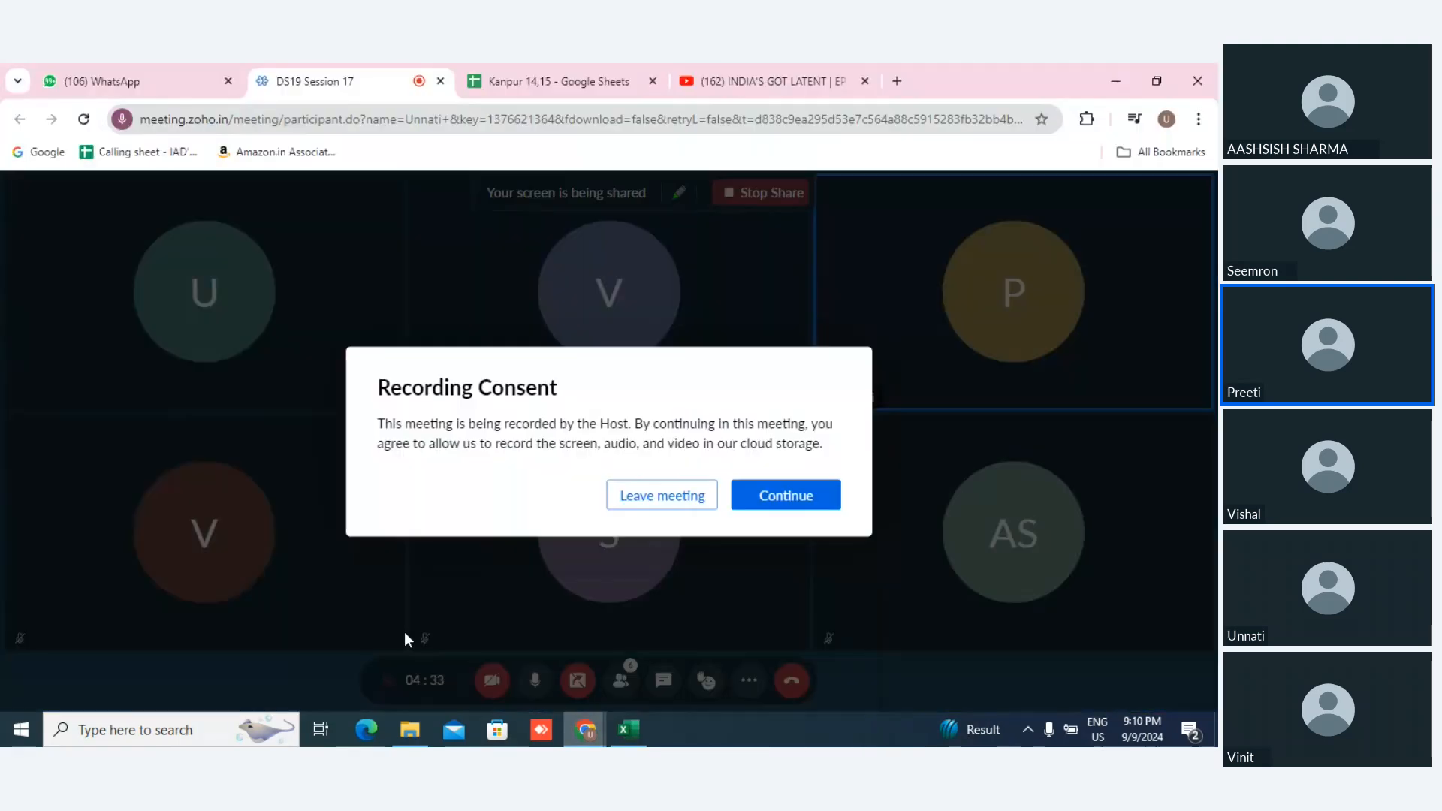
{"action": "left_click", "coordinate": [797, 503]}
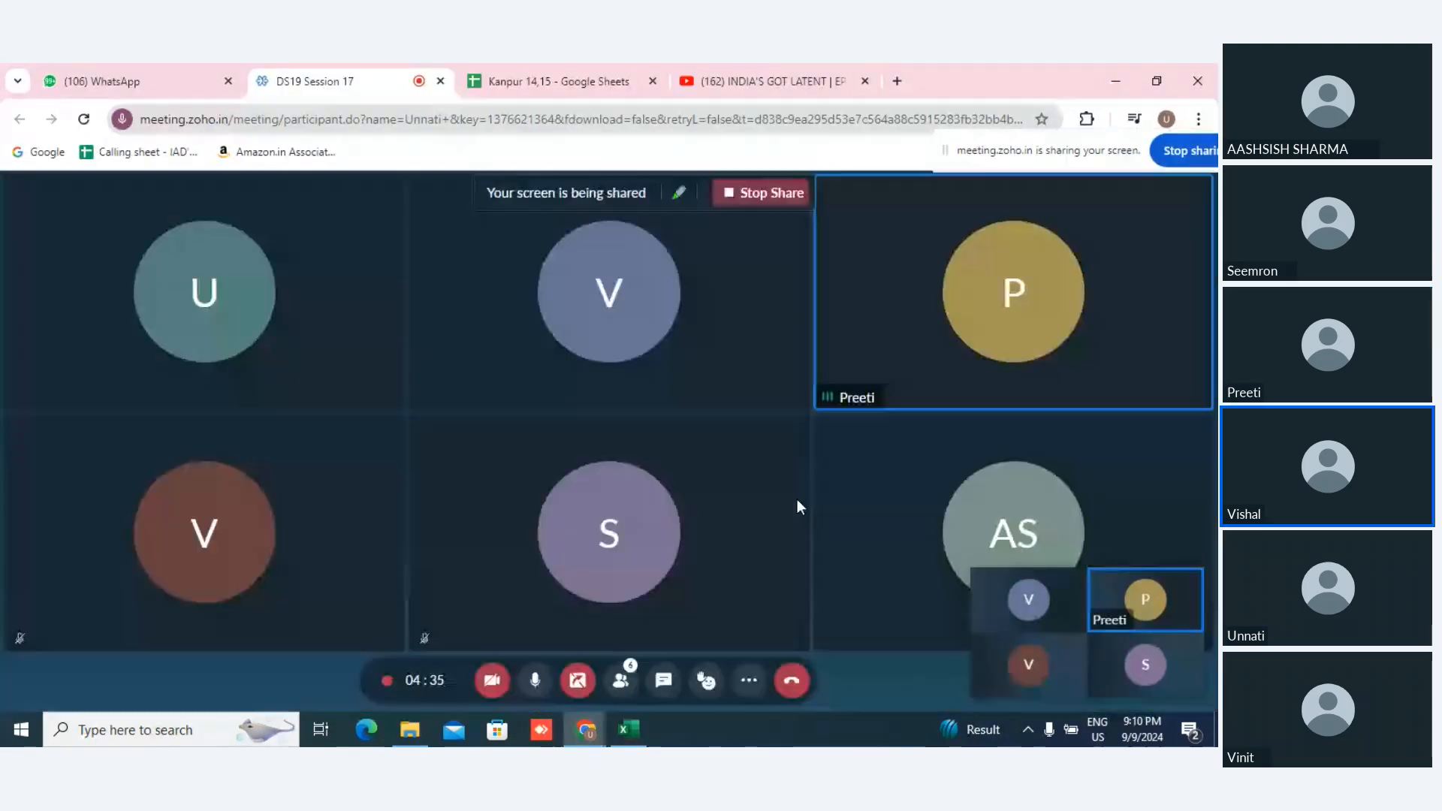
{"action": "left_click", "coordinate": [580, 681]}
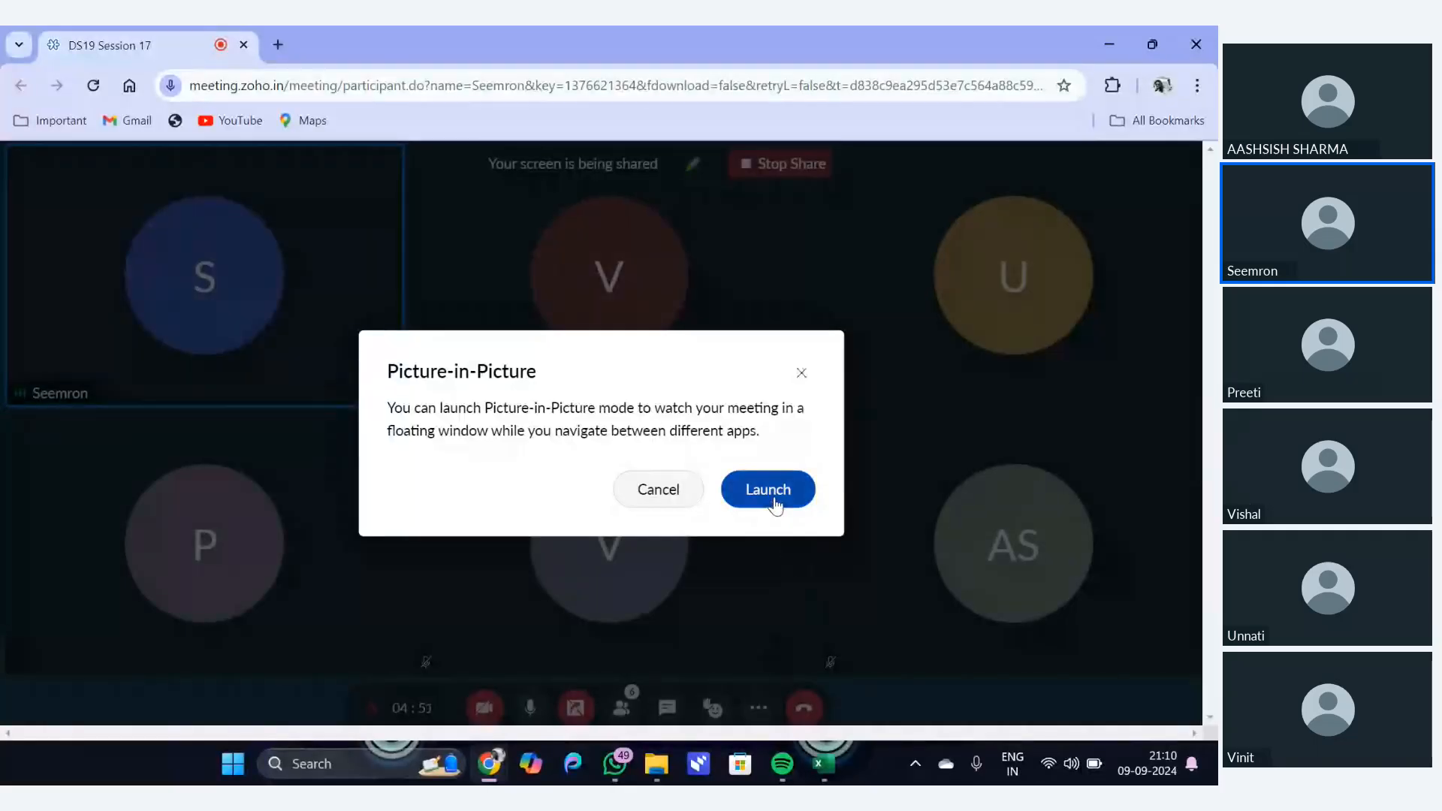
Launch the meeting's Picture-in-Picture mode and switch to the Vlookup Global Superstore Fresh workbook in Excel
{"action": "left_click", "coordinate": [773, 494]}
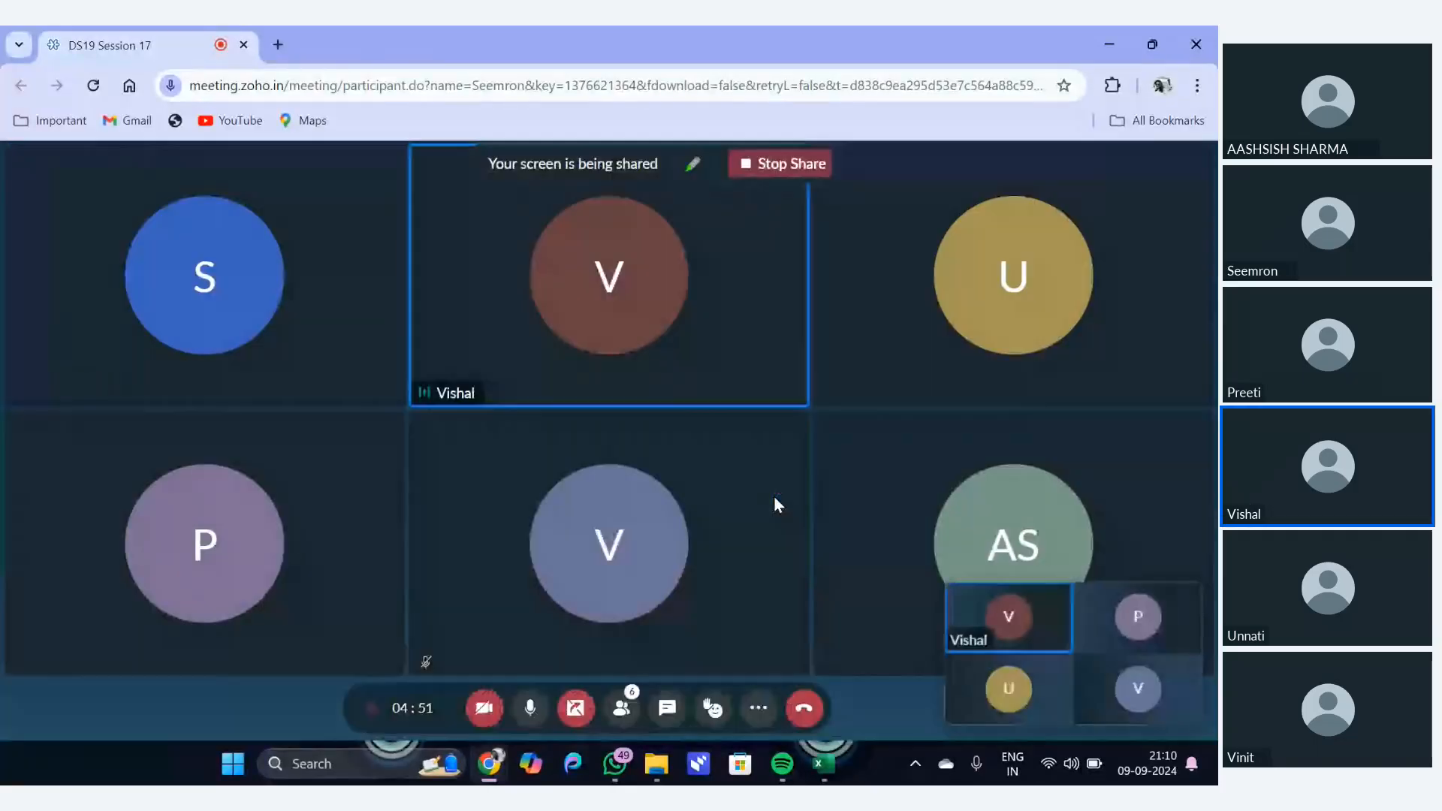
{"action": "left_click", "coordinate": [822, 764]}
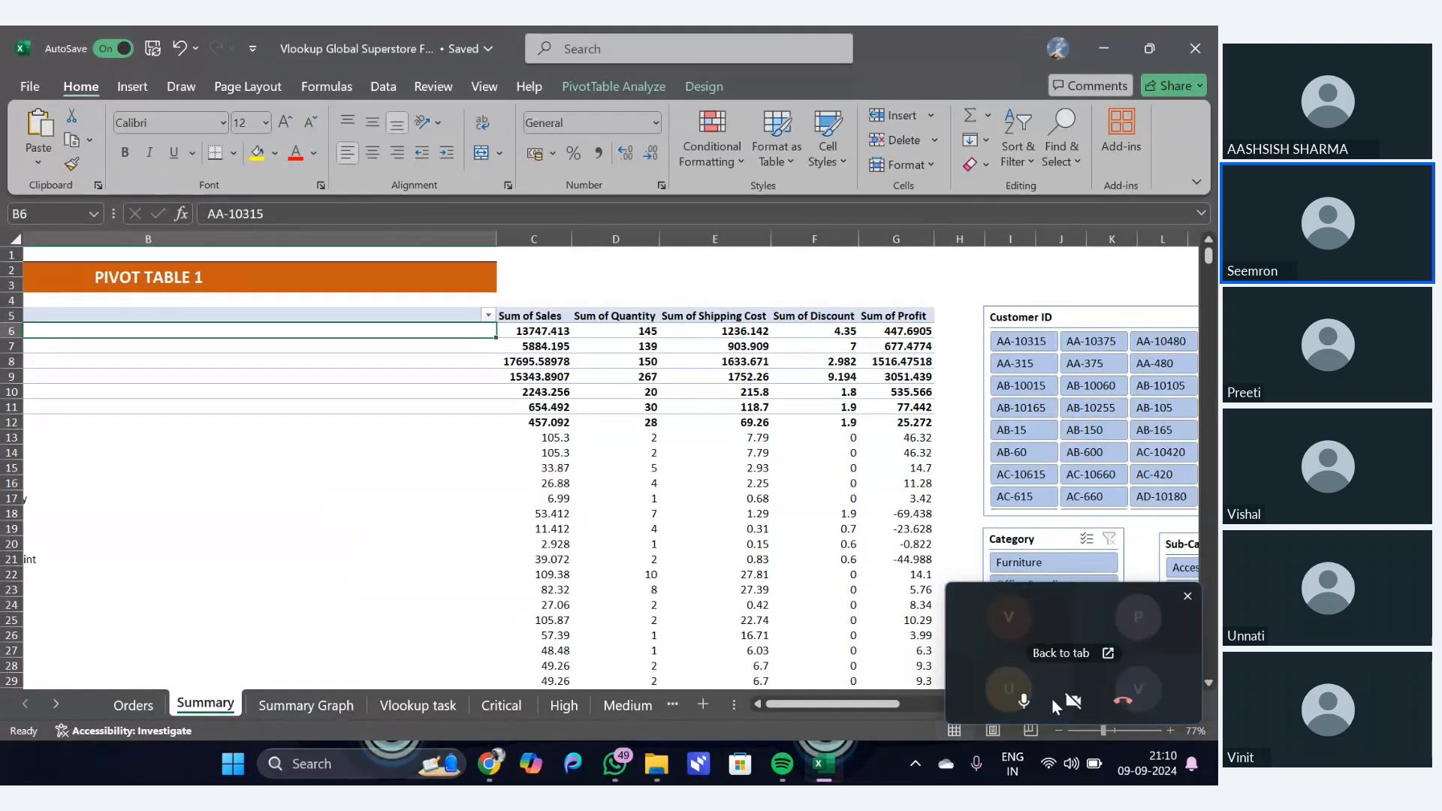
Zoom the Summary sheet out to 10% and close the floating meeting window
{"action": "left_click", "coordinate": [1059, 732]}
{"action": "left_click", "coordinate": [1060, 733]}
{"action": "left_click", "coordinate": [1060, 733]}
{"action": "left_click", "coordinate": [1059, 732]}
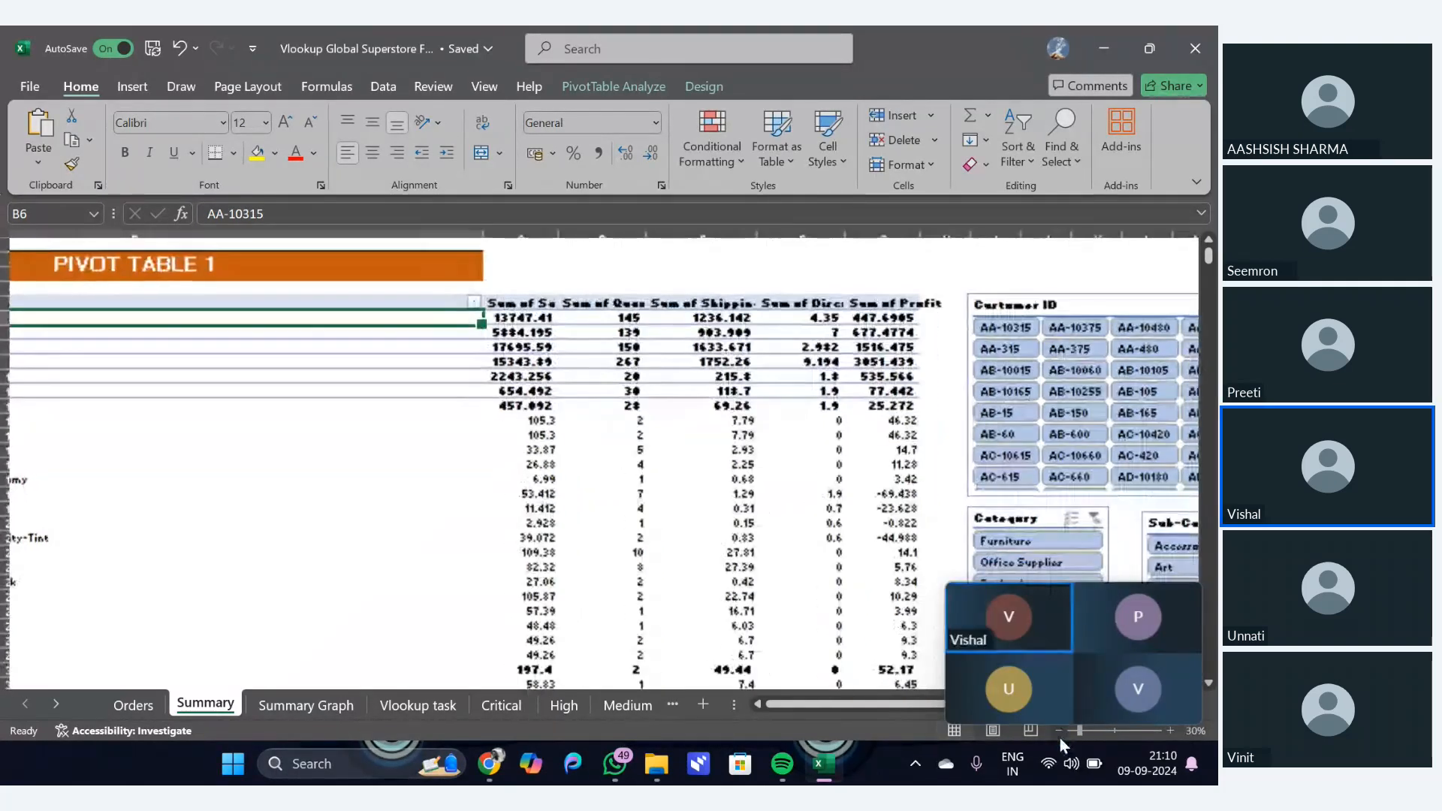
{"action": "left_click", "coordinate": [1060, 732]}
{"action": "left_click", "coordinate": [1060, 732]}
{"action": "left_click", "coordinate": [1060, 732]}
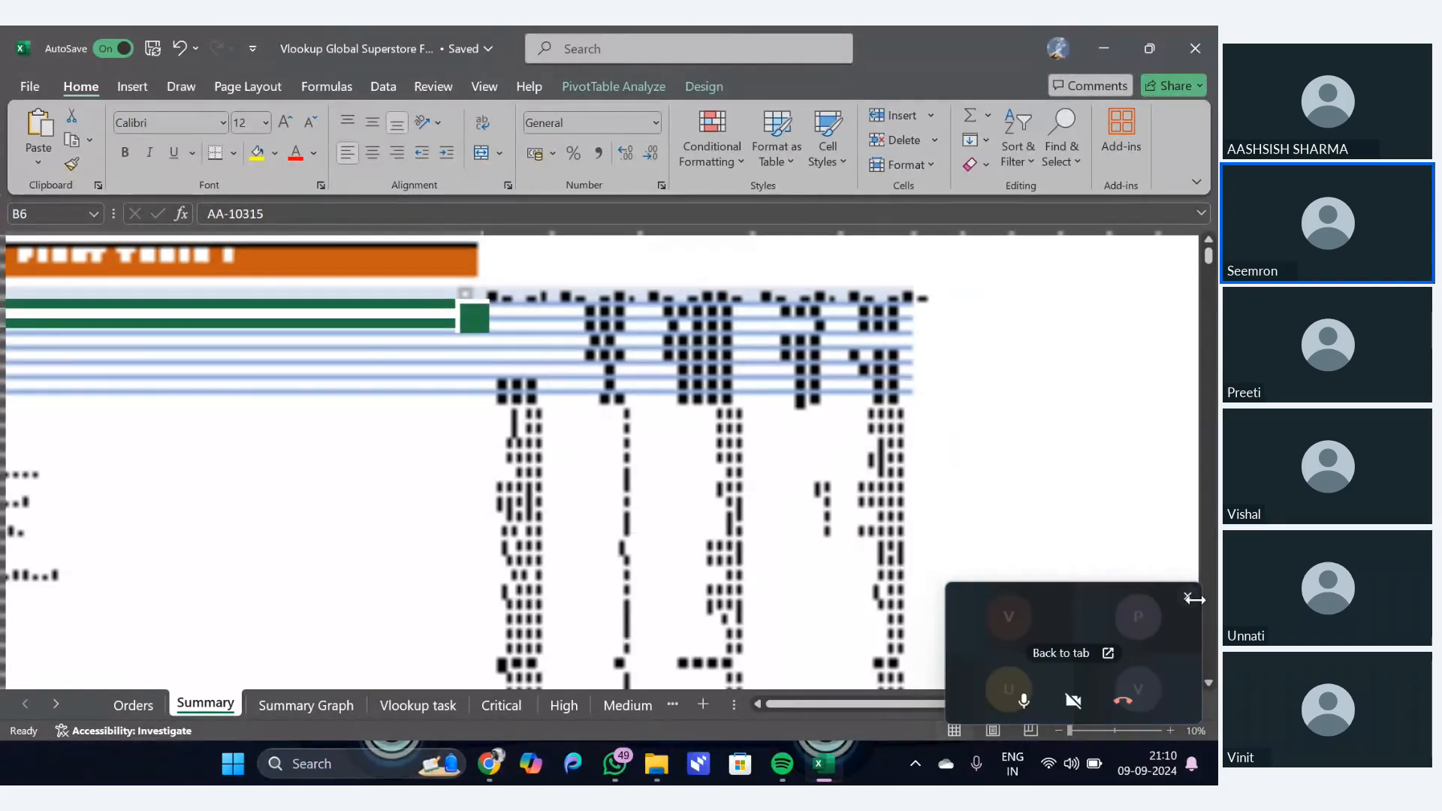
{"action": "left_click", "coordinate": [1189, 597]}
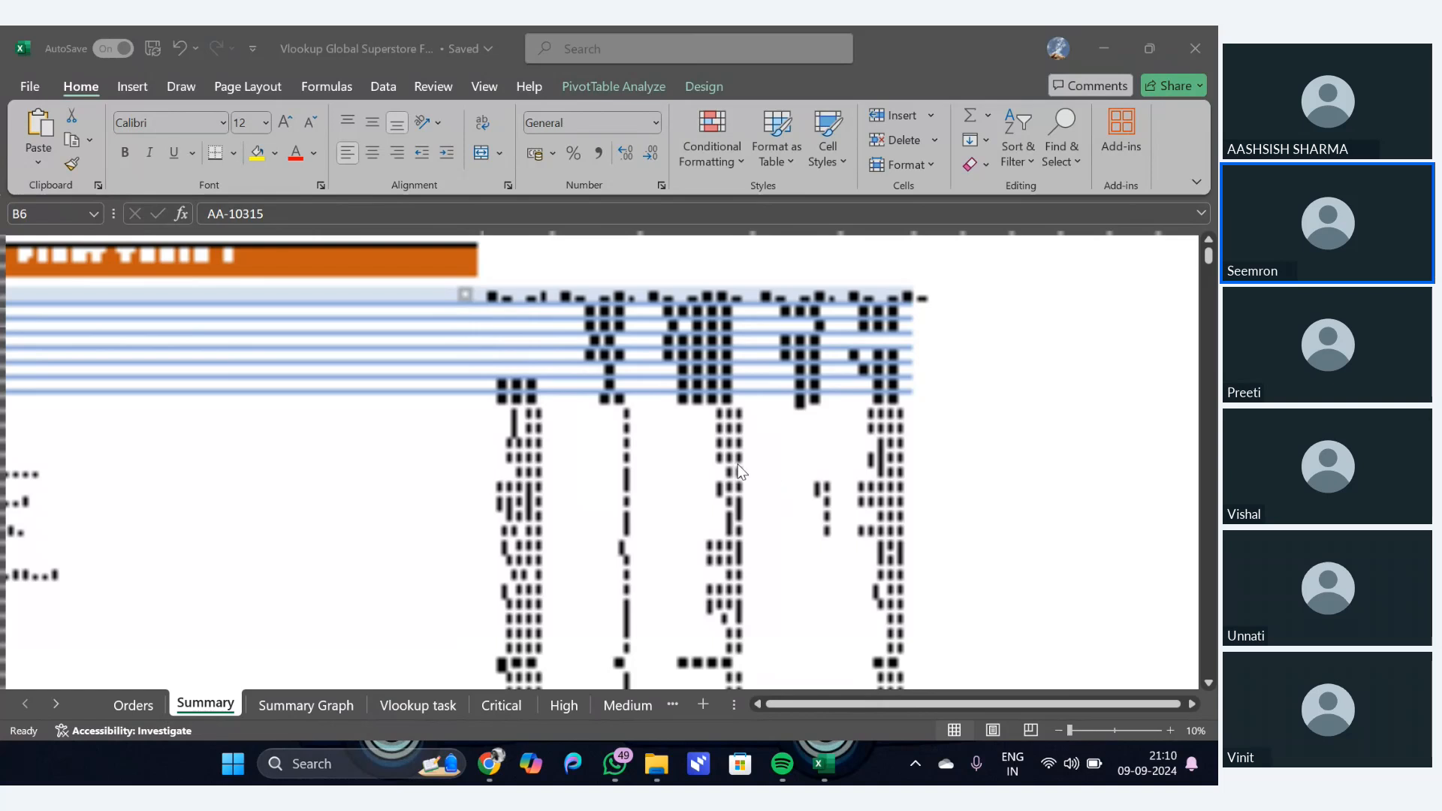
{"action": "scroll", "coordinate": [740, 472], "scroll_direction": "up", "scroll_amount": 5}
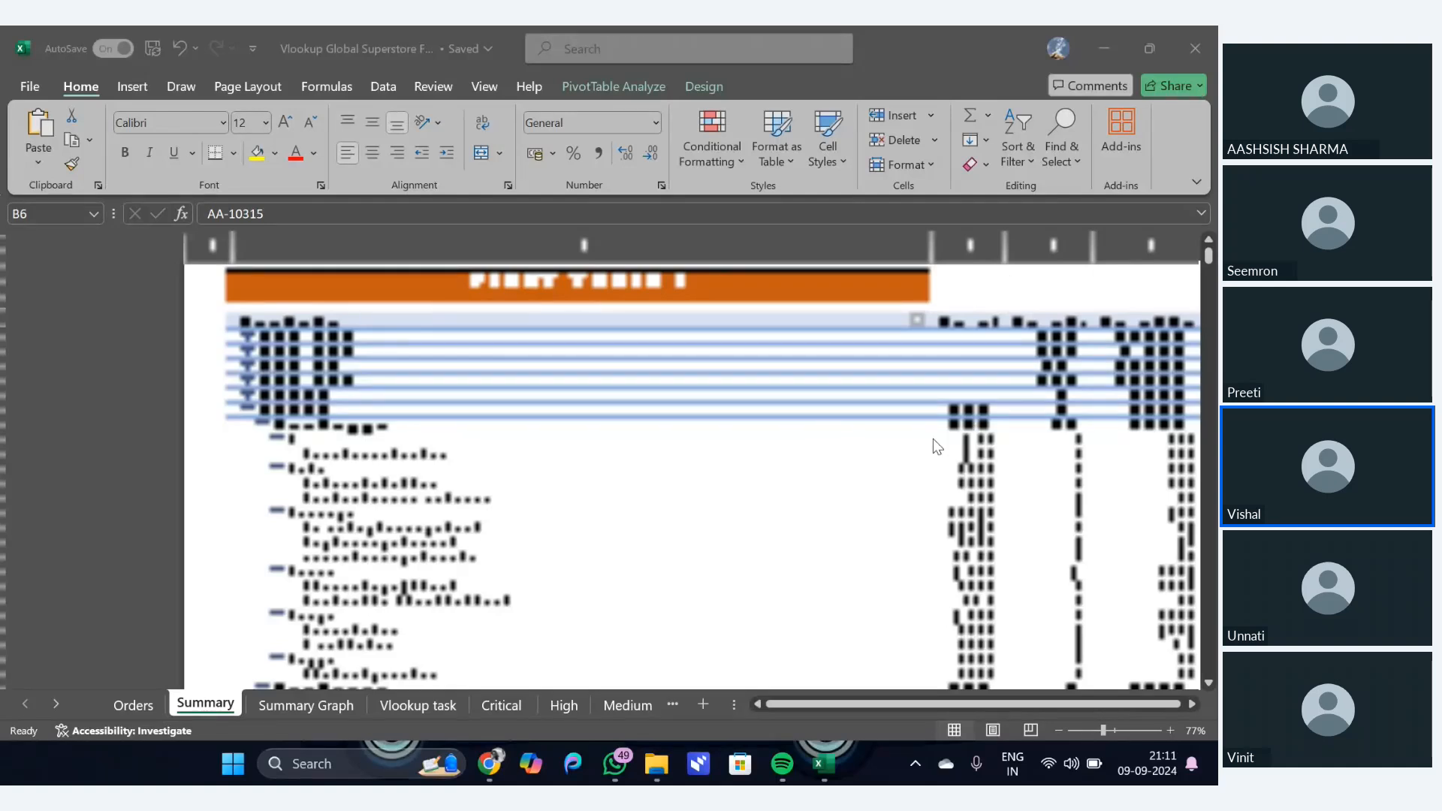
Close the workbook and reopen Vlookup Global Superstore Fresh from the Data Analytics Palin folder
{"action": "left_click", "coordinate": [1192, 47]}
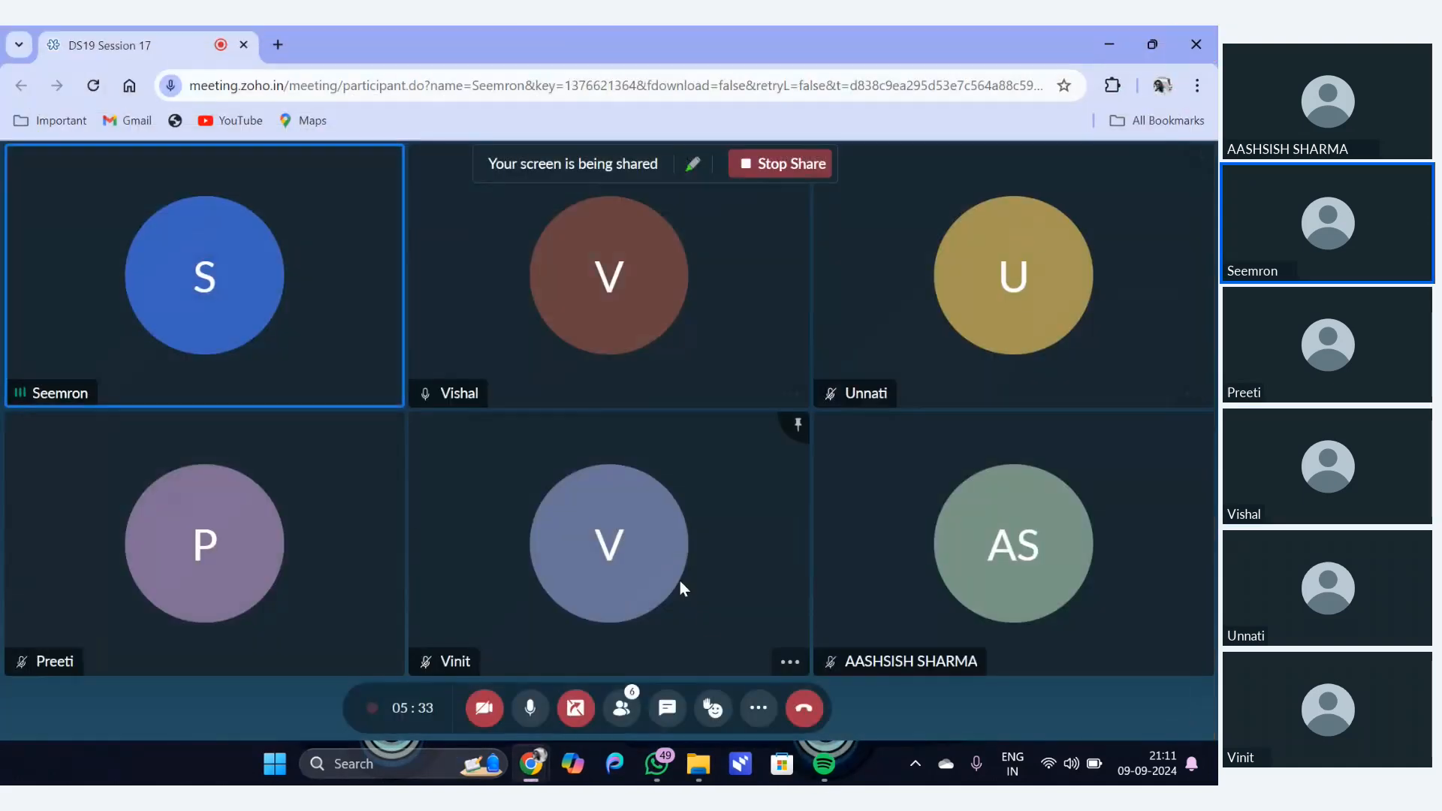
{"action": "left_click", "coordinate": [701, 764]}
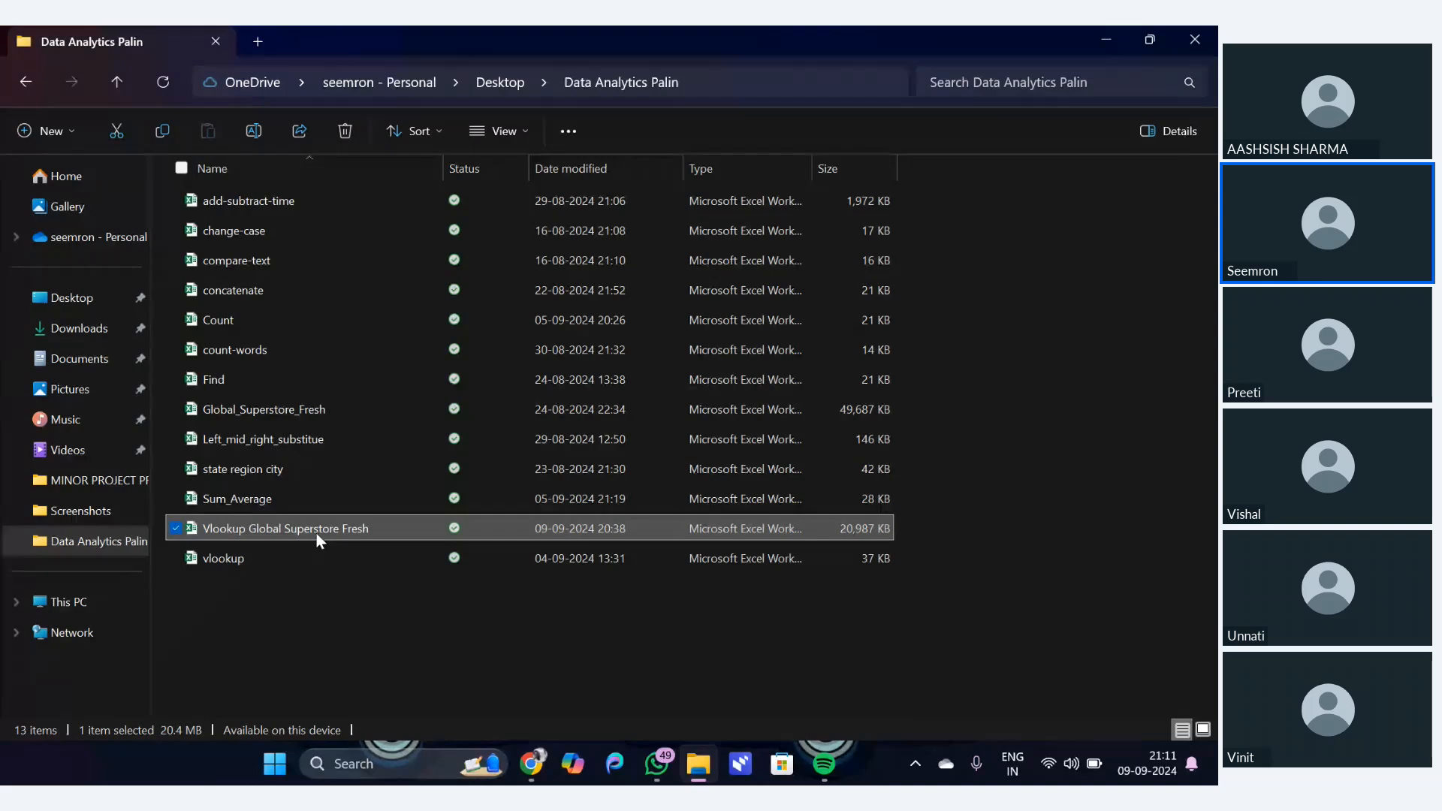
{"action": "double_click", "coordinate": [317, 528]}
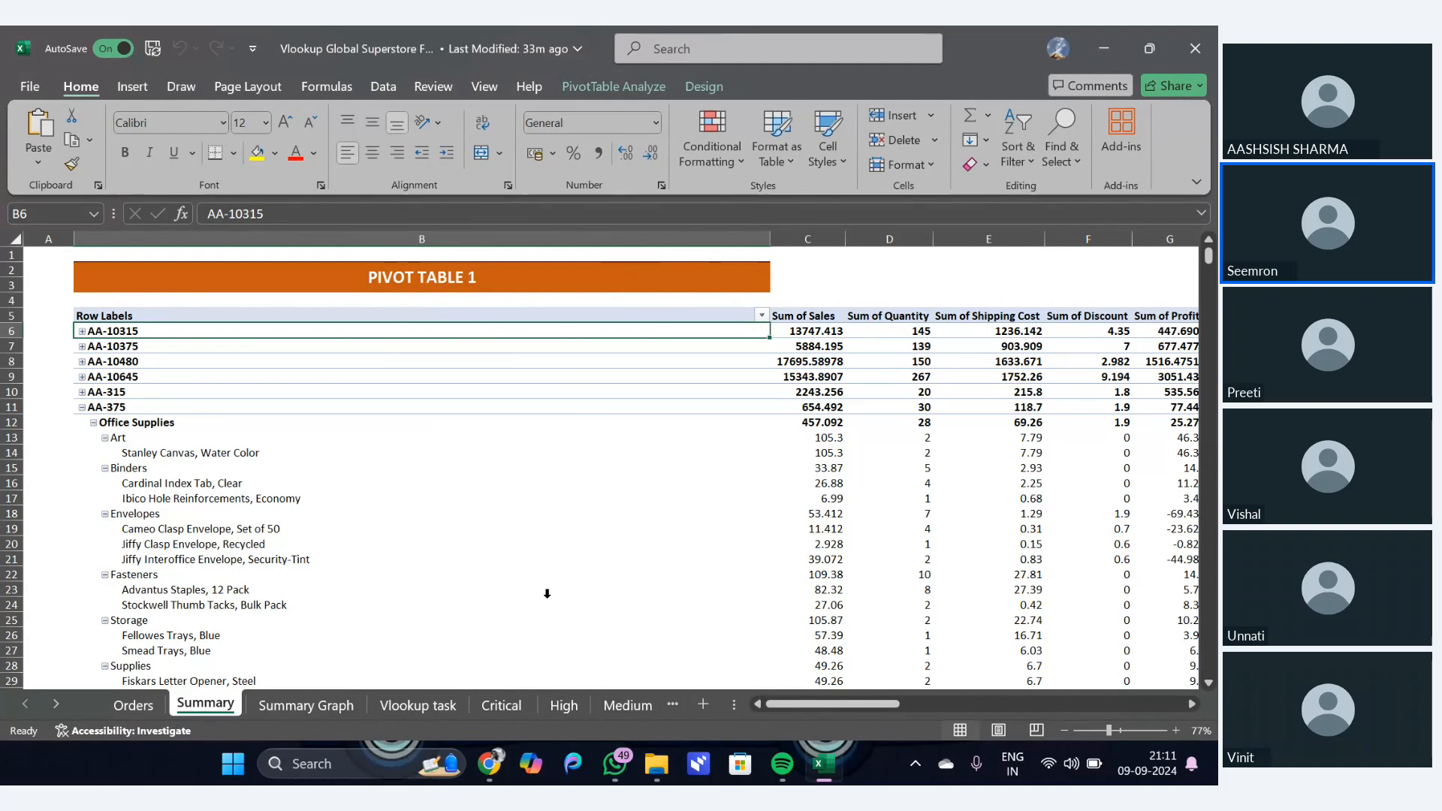
Filter Pivot Table 1 by the first customer ID and the Furniture category, and clear the Customer ID filter again
{"action": "scroll", "coordinate": [700, 564], "scroll_direction": "down", "scroll_amount": 1}
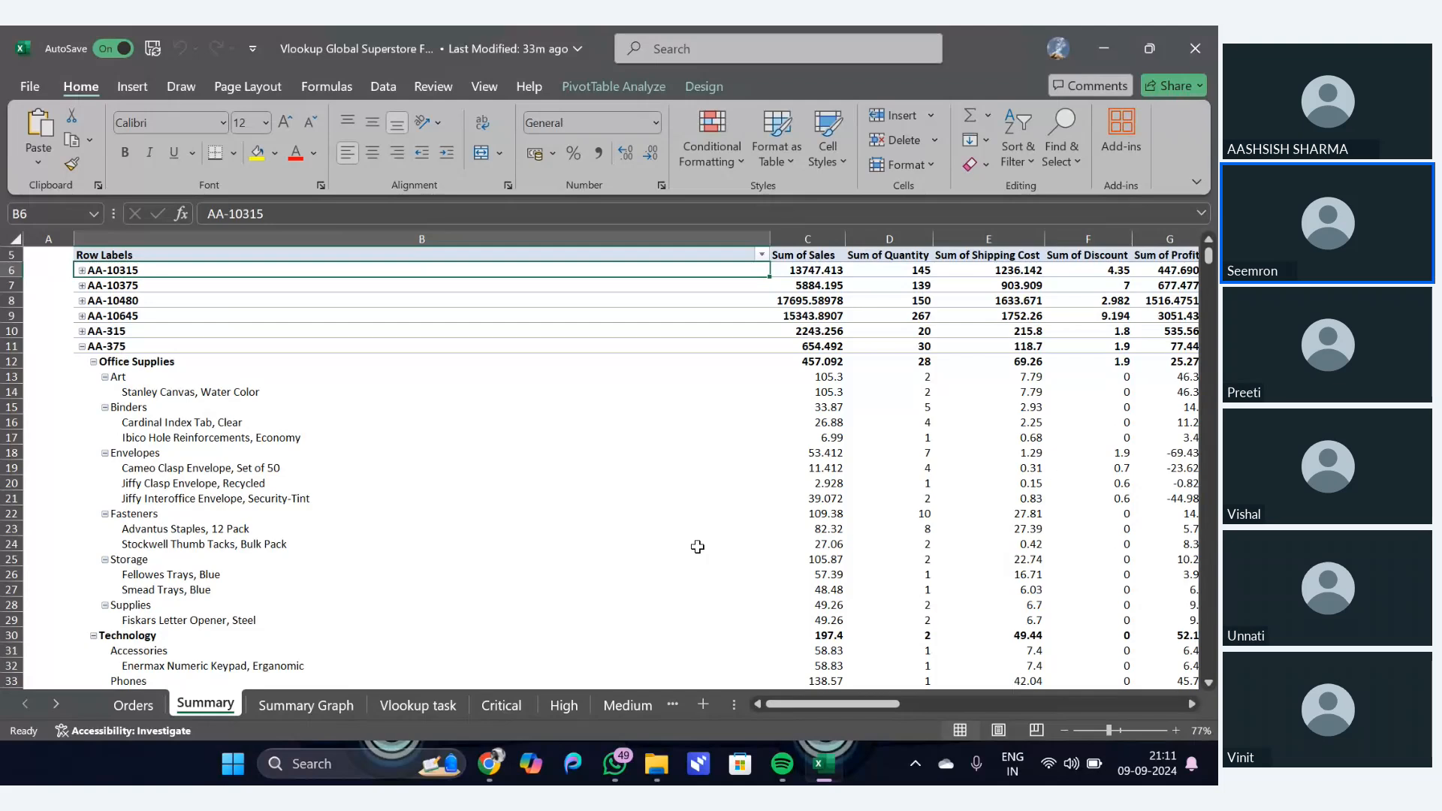
{"action": "scroll", "coordinate": [698, 546], "scroll_direction": "up", "scroll_amount": 1}
{"action": "scroll", "coordinate": [698, 547], "scroll_direction": "right", "scroll_amount": 3}
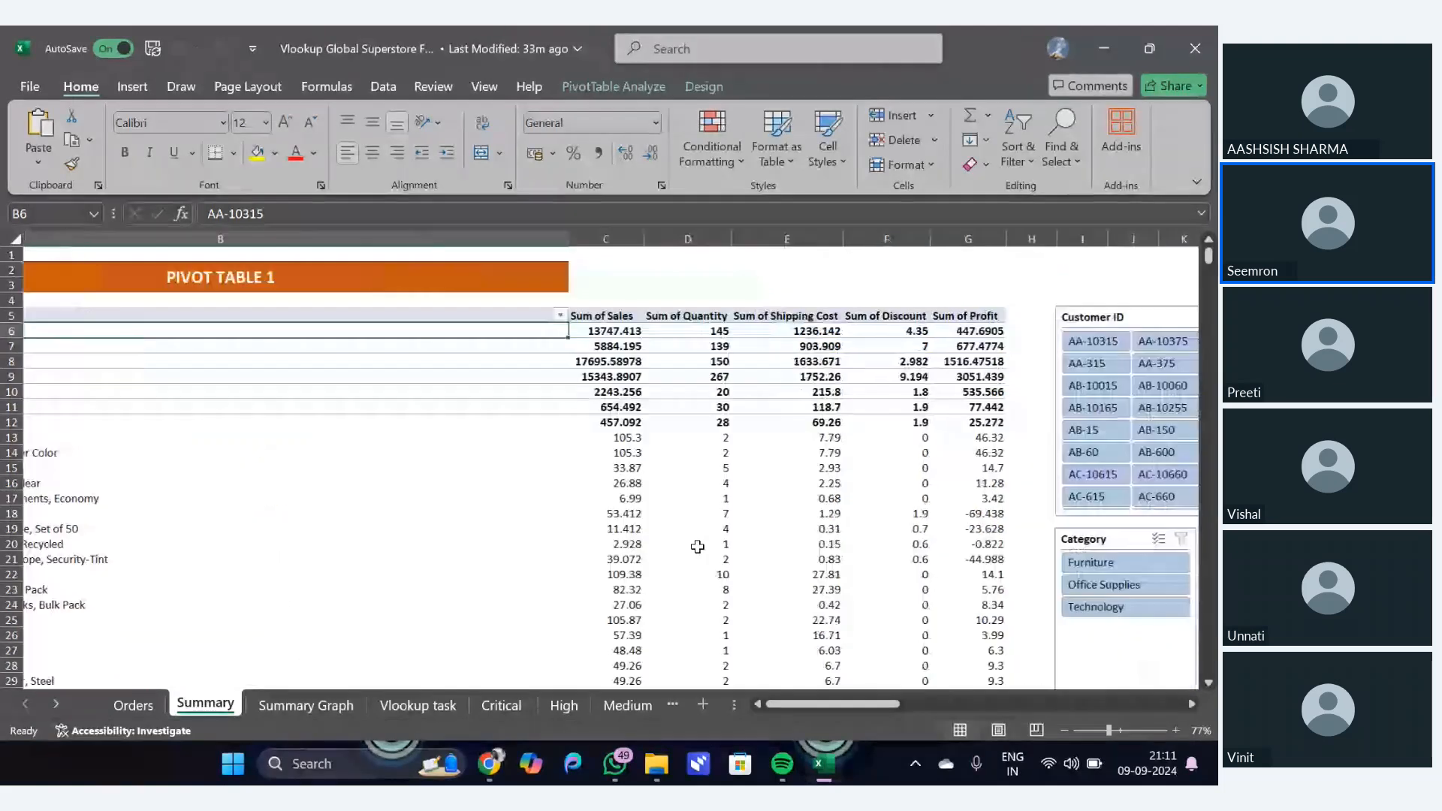
{"action": "scroll", "coordinate": [698, 546], "scroll_direction": "right", "scroll_amount": 3}
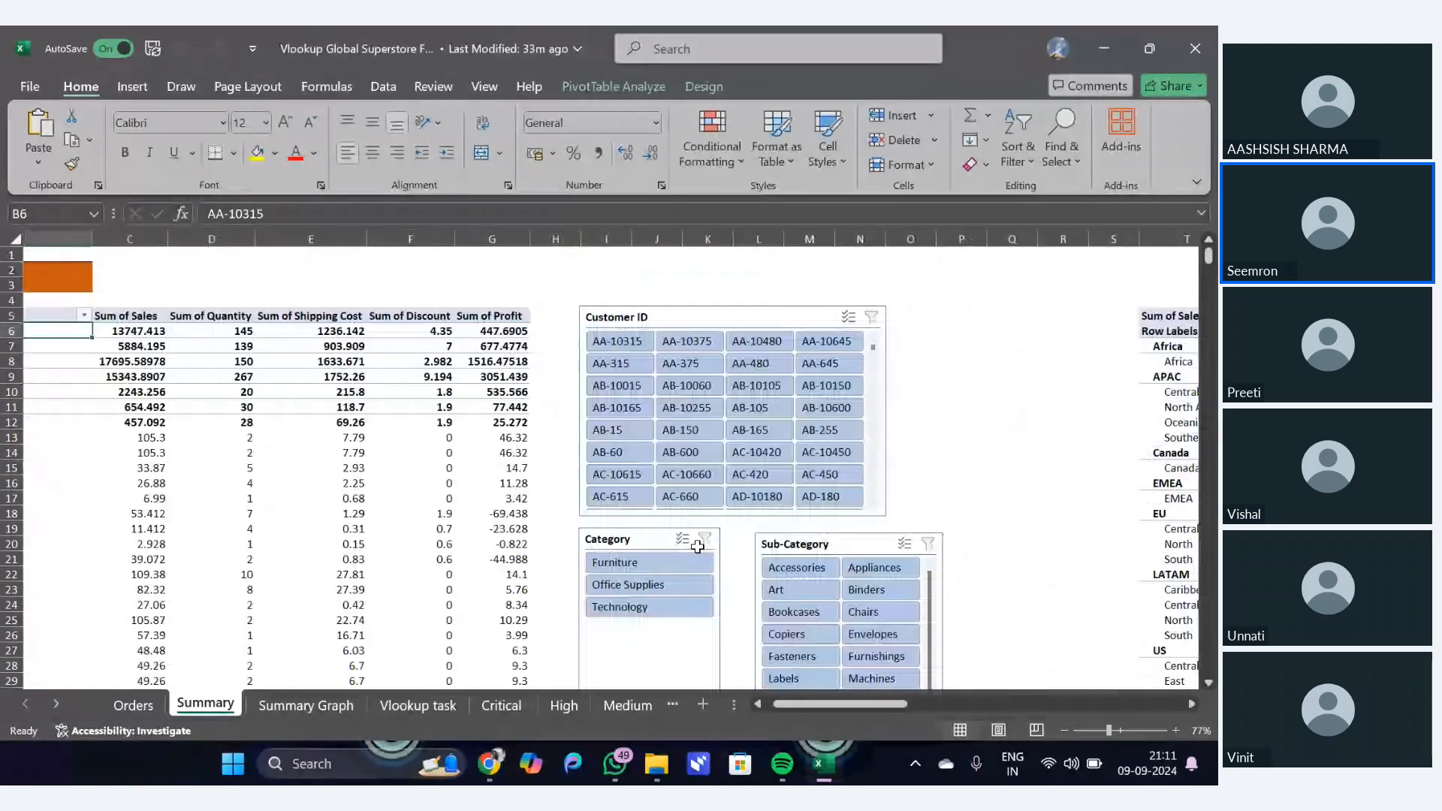
{"action": "scroll", "coordinate": [697, 547], "scroll_direction": "left", "scroll_amount": 2}
{"action": "scroll", "coordinate": [698, 547], "scroll_direction": "right", "scroll_amount": 3}
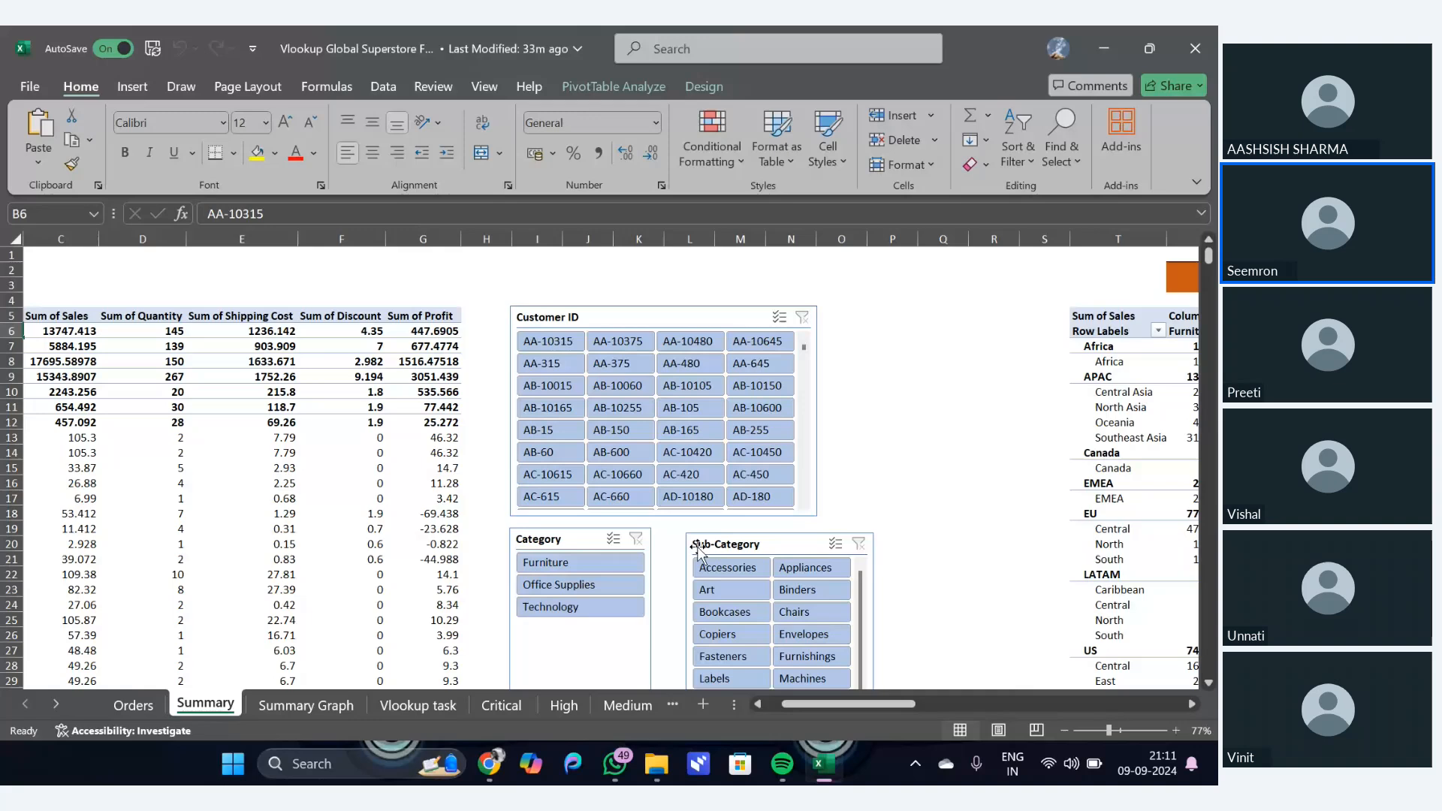
{"action": "left_click", "coordinate": [536, 341]}
{"action": "left_click", "coordinate": [538, 565]}
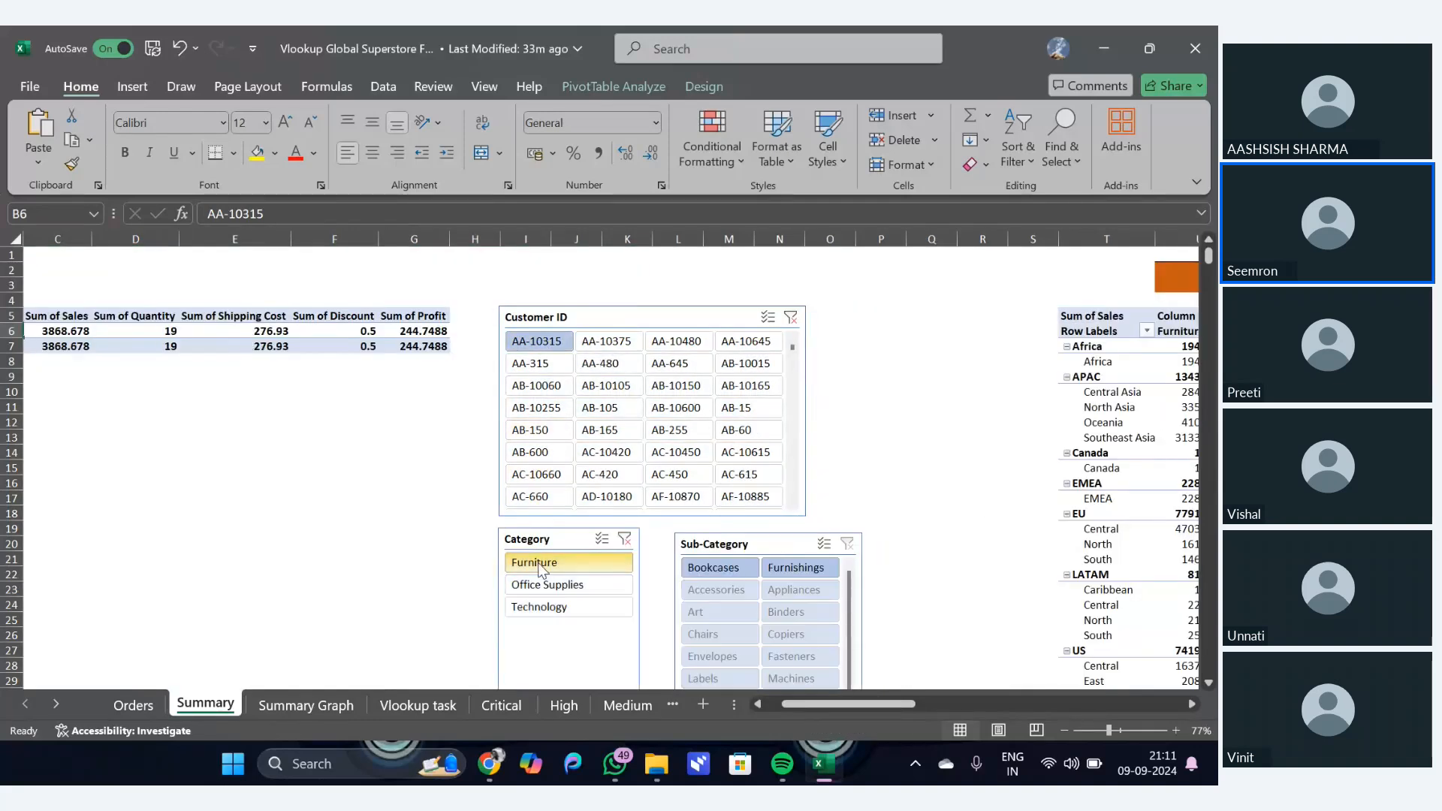
{"action": "scroll", "coordinate": [441, 541], "scroll_direction": "left", "scroll_amount": 2}
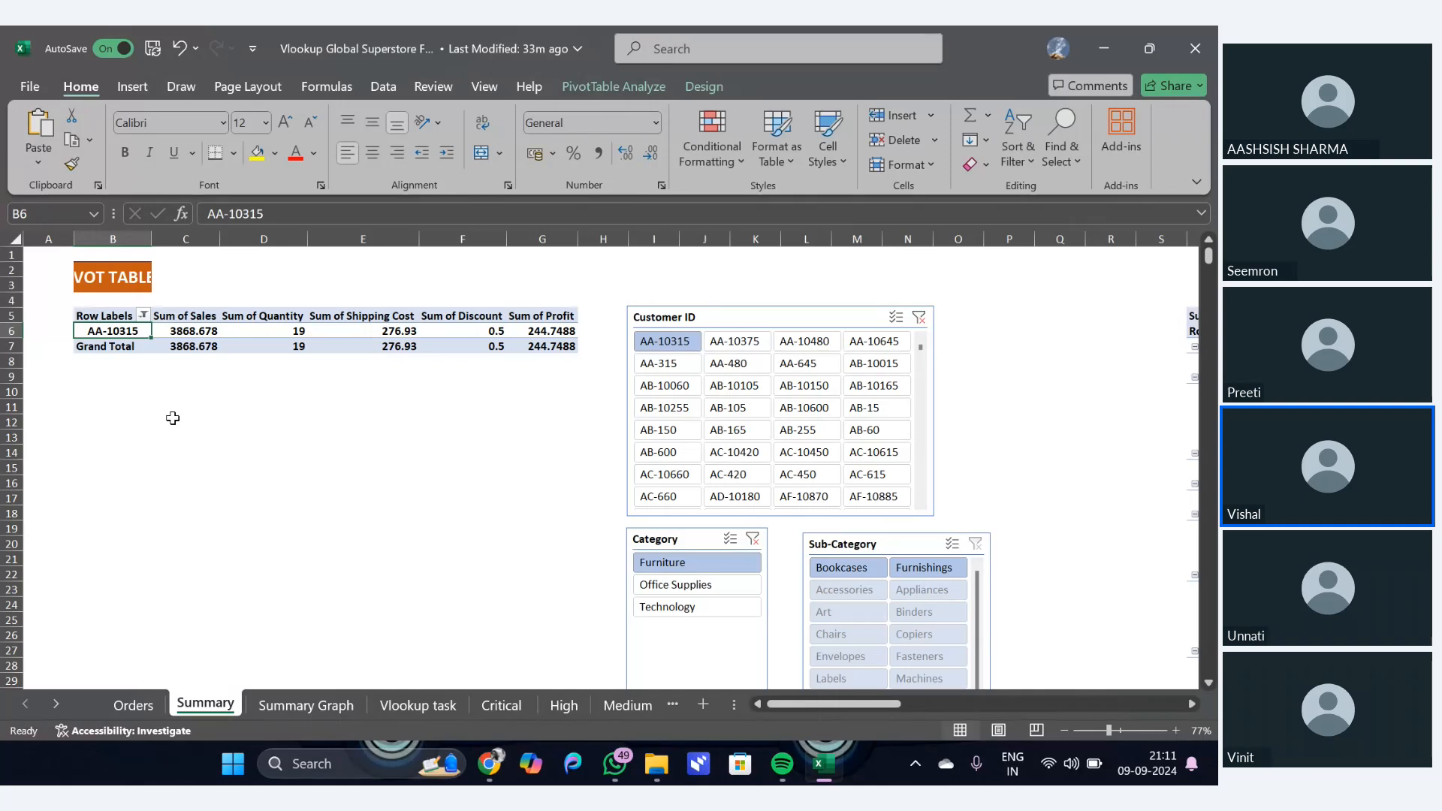
{"action": "left_click", "coordinate": [918, 317]}
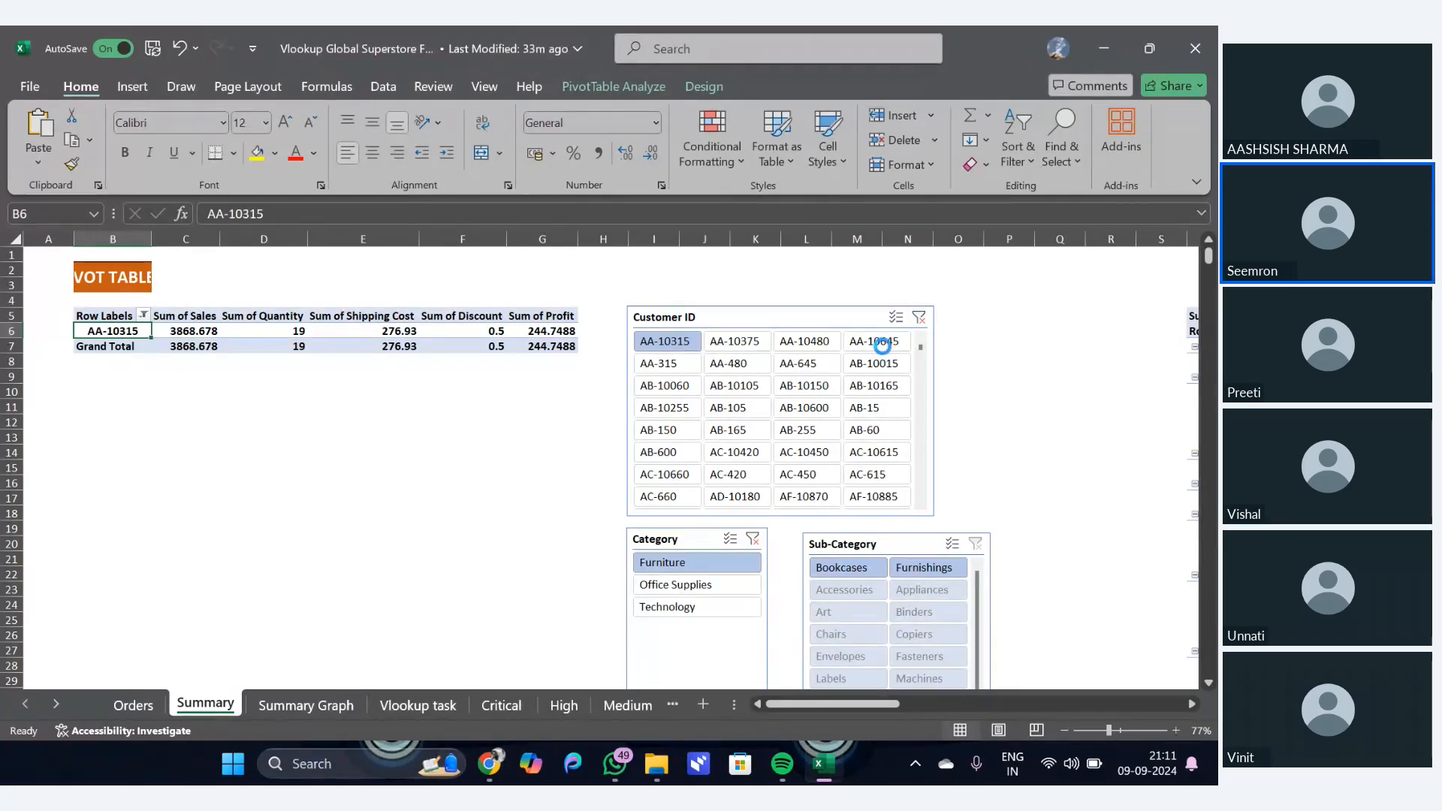
Examine Pivot Tables 2, 3 and 4 on the Summary sheet together with their slicers
{"action": "scroll", "coordinate": [765, 519], "scroll_direction": "right", "scroll_amount": 10}
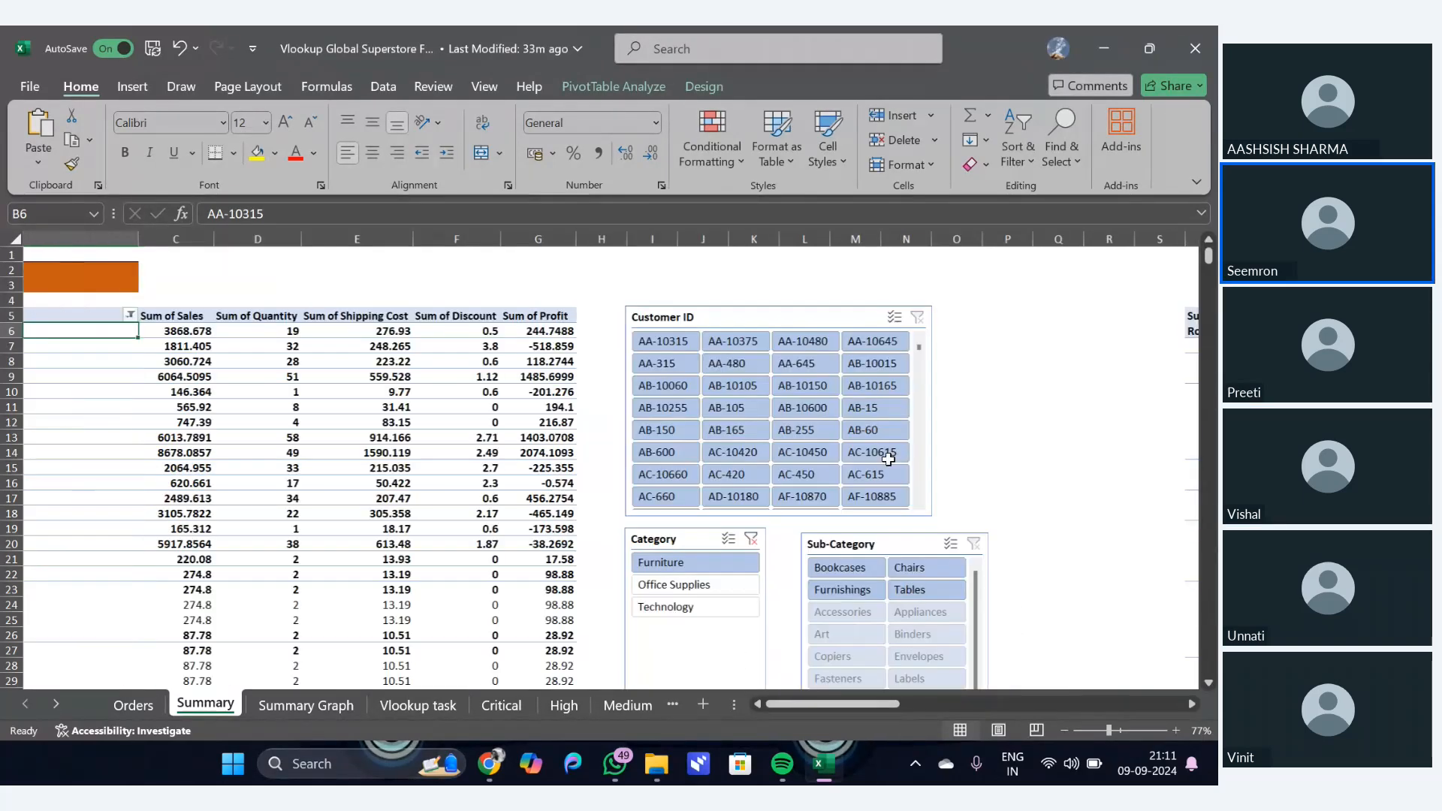
{"action": "scroll", "coordinate": [888, 459], "scroll_direction": "right", "scroll_amount": 2}
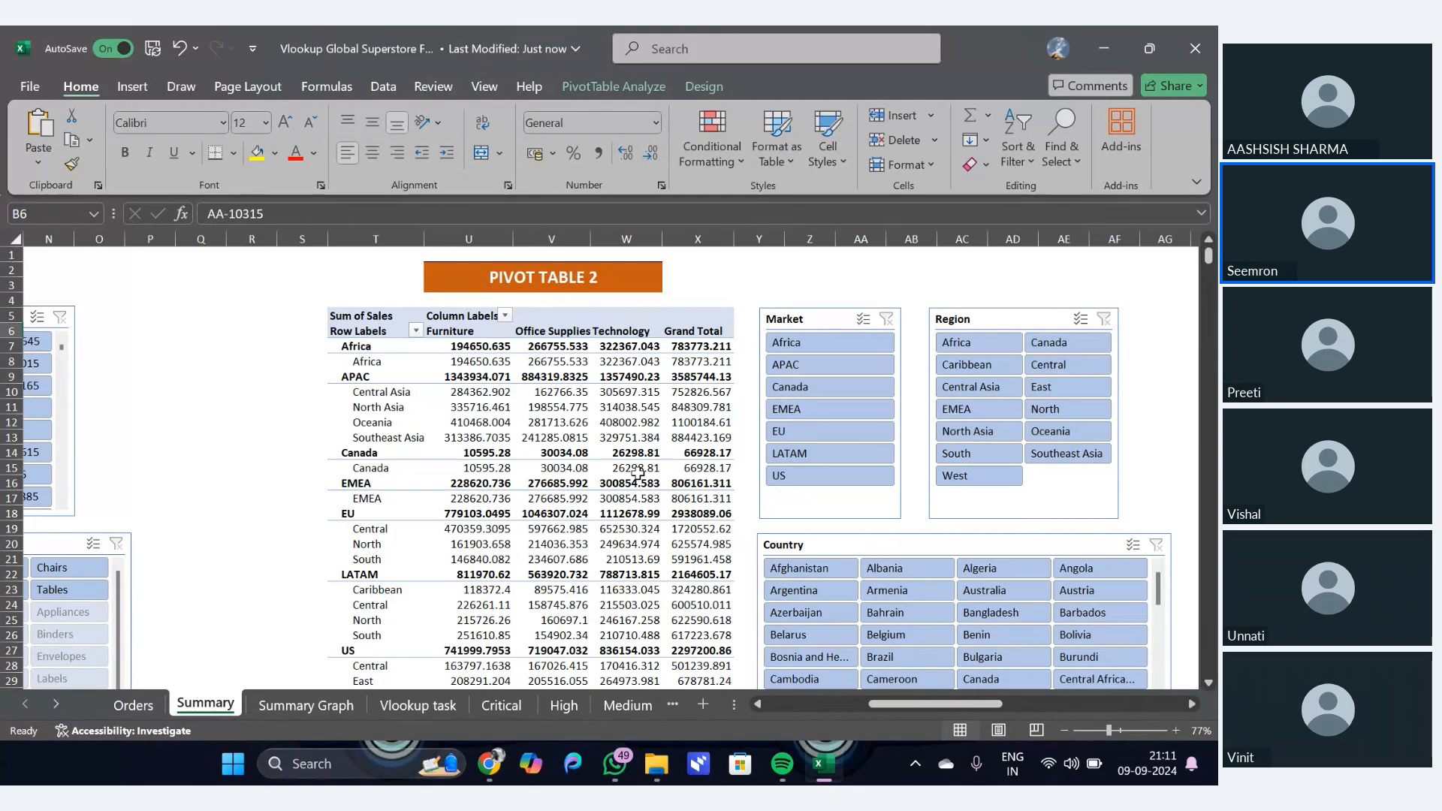
{"action": "scroll", "coordinate": [638, 471], "scroll_direction": "down", "scroll_amount": 1}
{"action": "scroll", "coordinate": [638, 472], "scroll_direction": "right", "scroll_amount": 1}
{"action": "scroll", "coordinate": [638, 472], "scroll_direction": "left", "scroll_amount": 1}
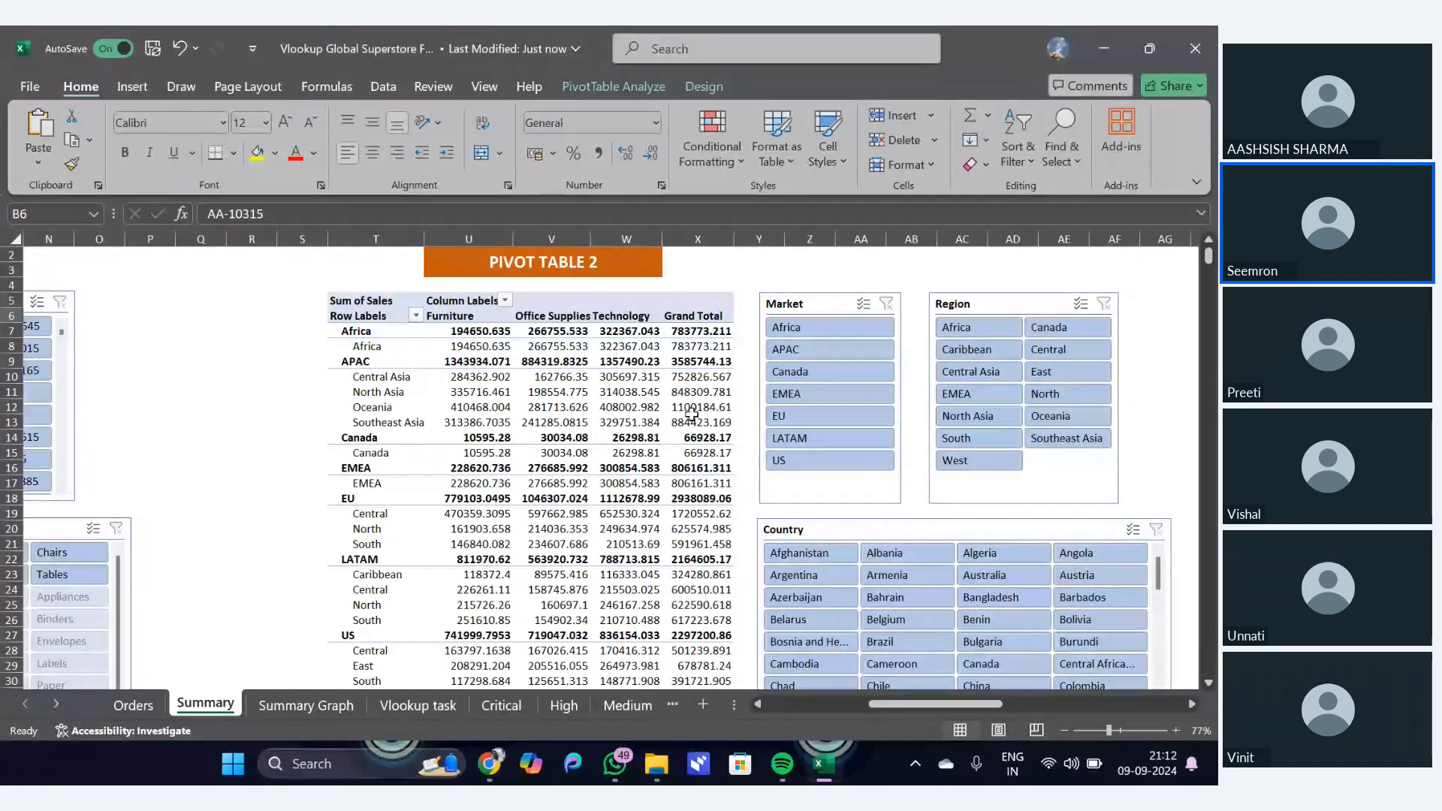
{"action": "mouse_move", "coordinate": [700, 418]}
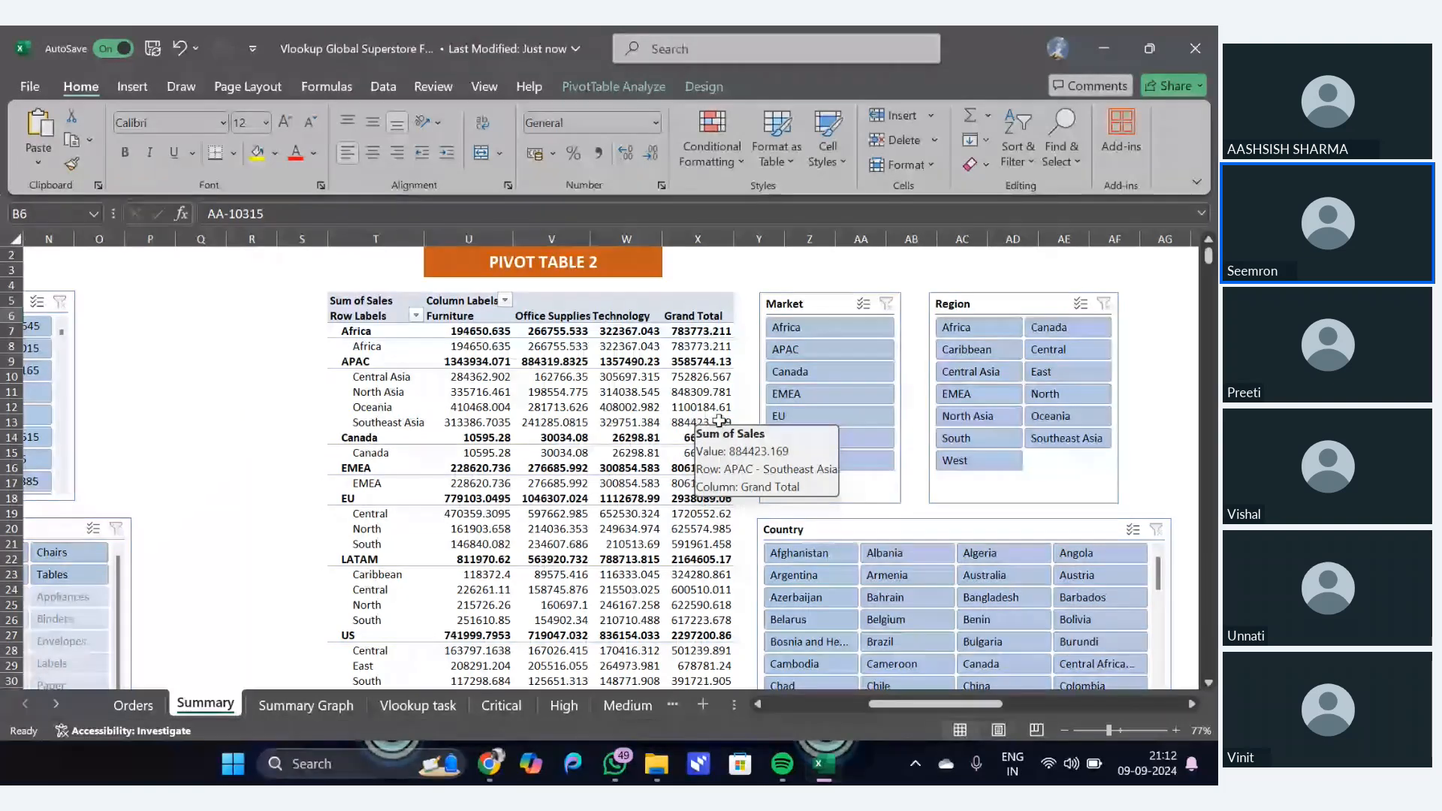
{"action": "scroll", "coordinate": [830, 466], "scroll_direction": "right", "scroll_amount": 5}
{"action": "scroll", "coordinate": [831, 465], "scroll_direction": "right", "scroll_amount": 2}
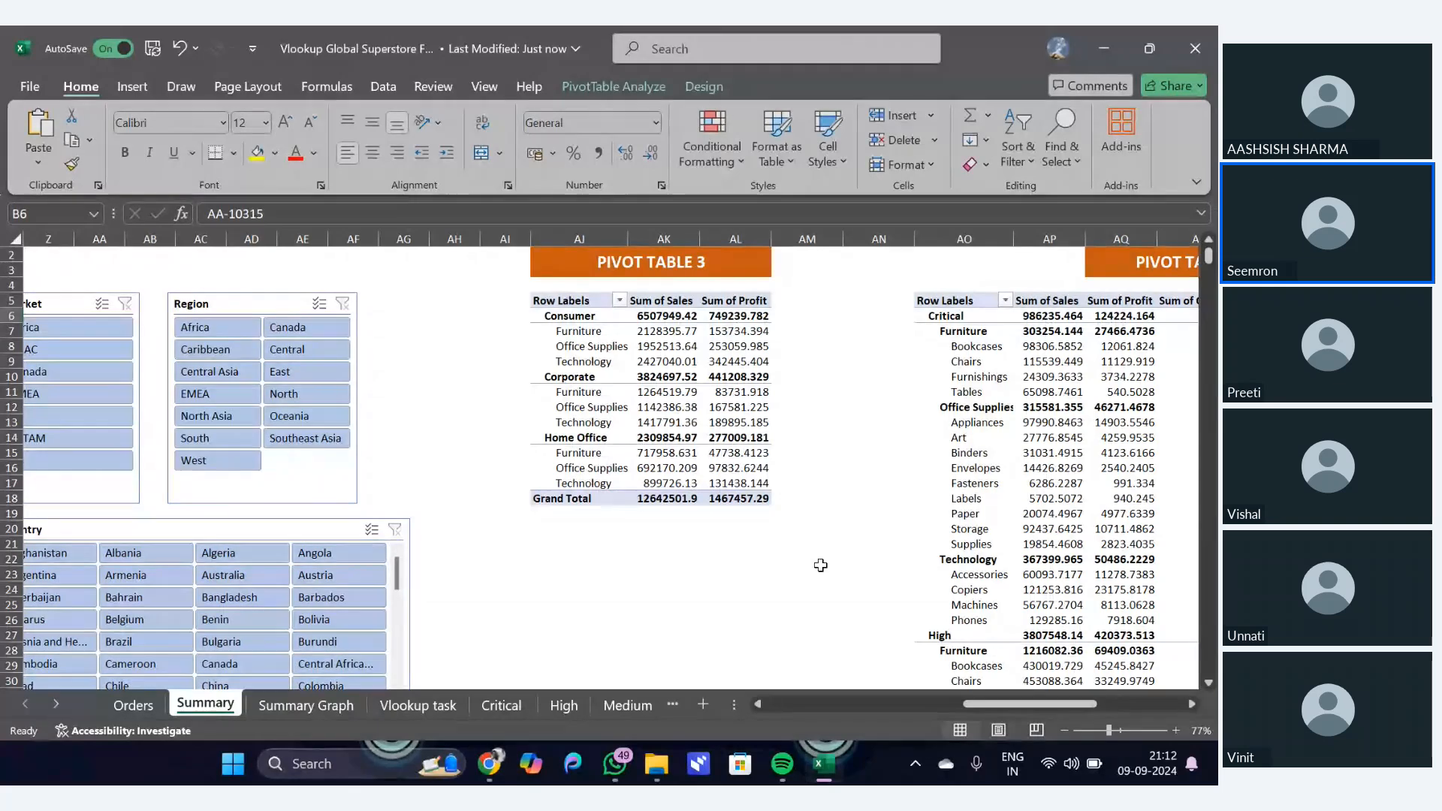
{"action": "scroll", "coordinate": [820, 565], "scroll_direction": "right", "scroll_amount": 3}
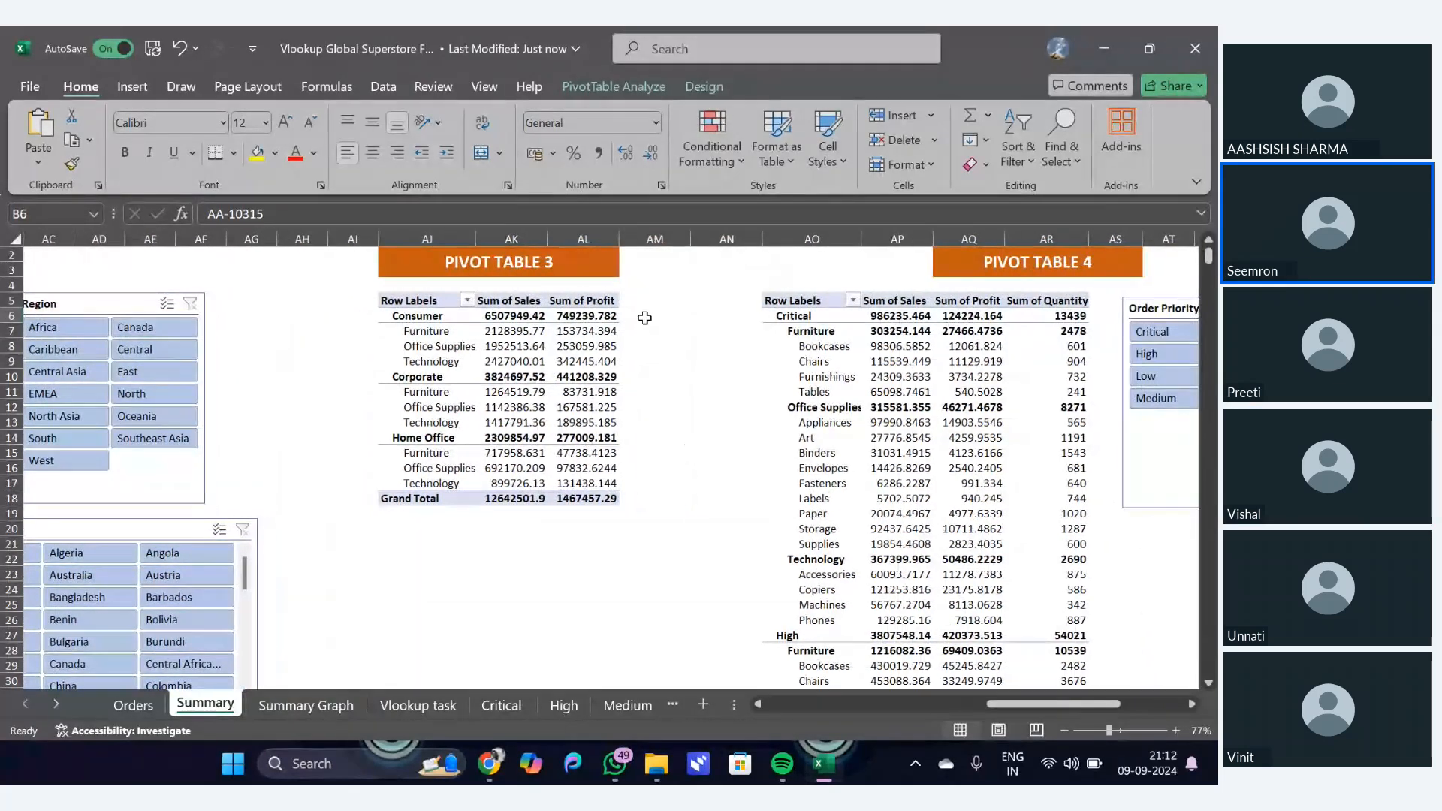
{"action": "scroll", "coordinate": [645, 500], "scroll_direction": "right", "scroll_amount": 4}
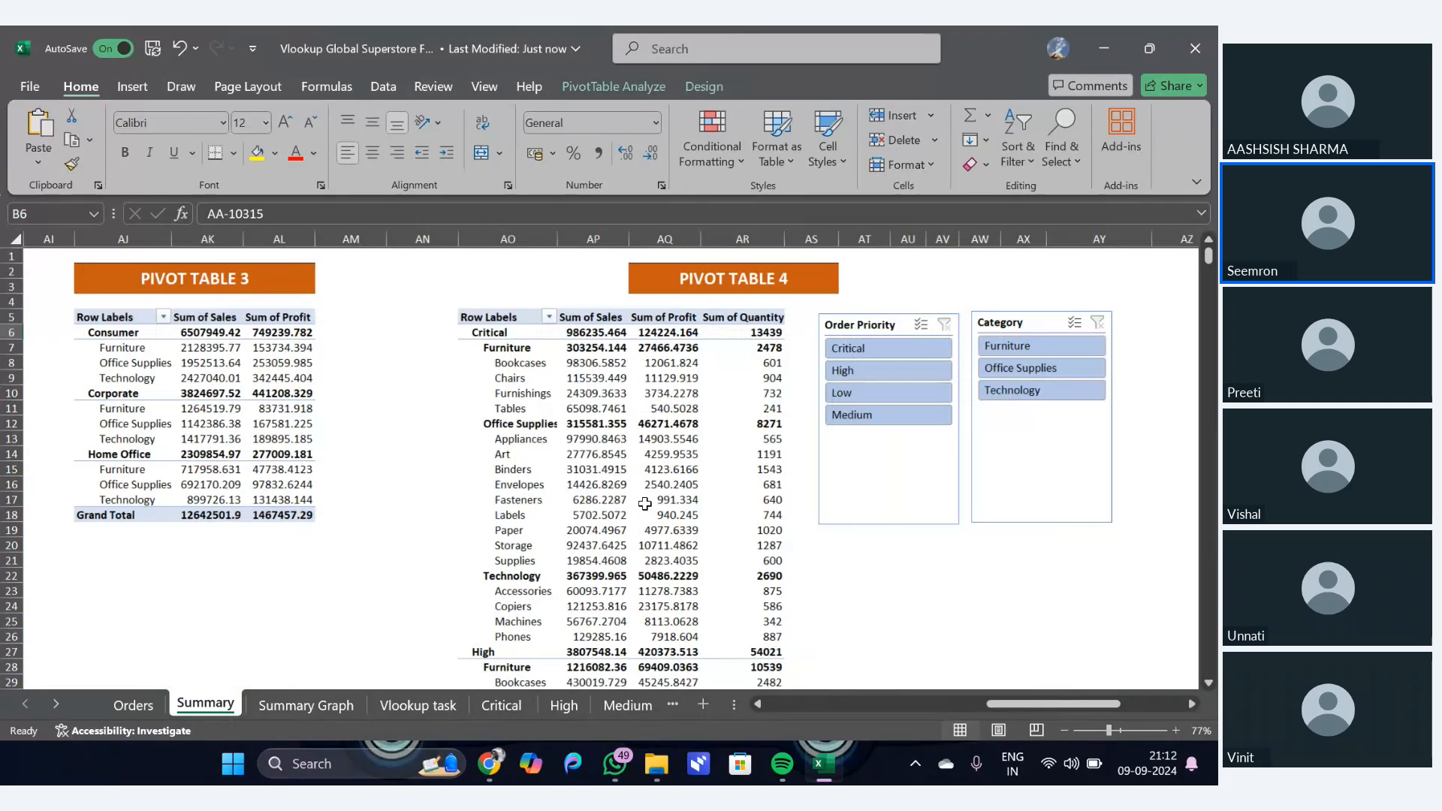
{"action": "scroll", "coordinate": [901, 609], "scroll_direction": "down", "scroll_amount": 1}
{"action": "scroll", "coordinate": [900, 610], "scroll_direction": "right", "scroll_amount": 1}
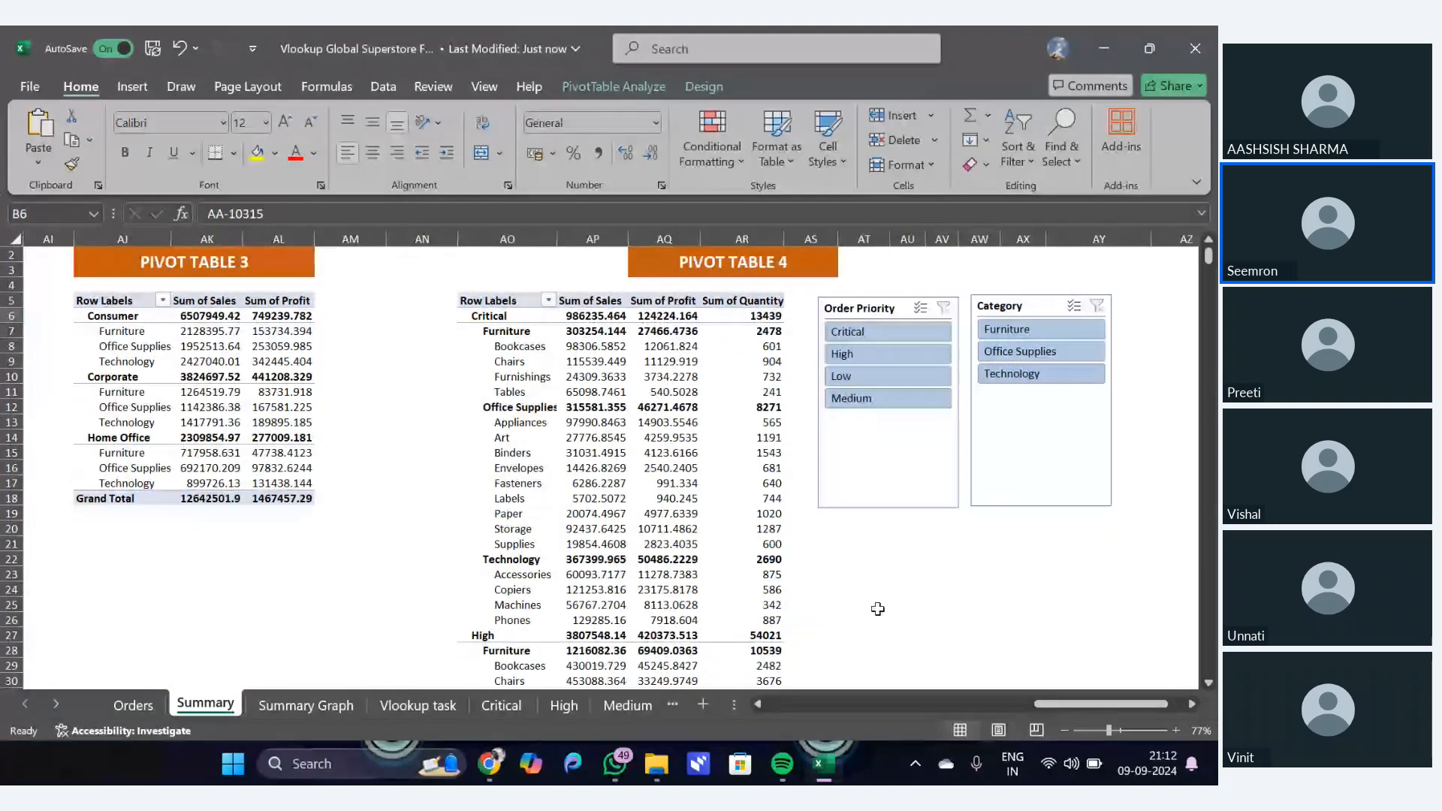
{"action": "mouse_move", "coordinate": [772, 600]}
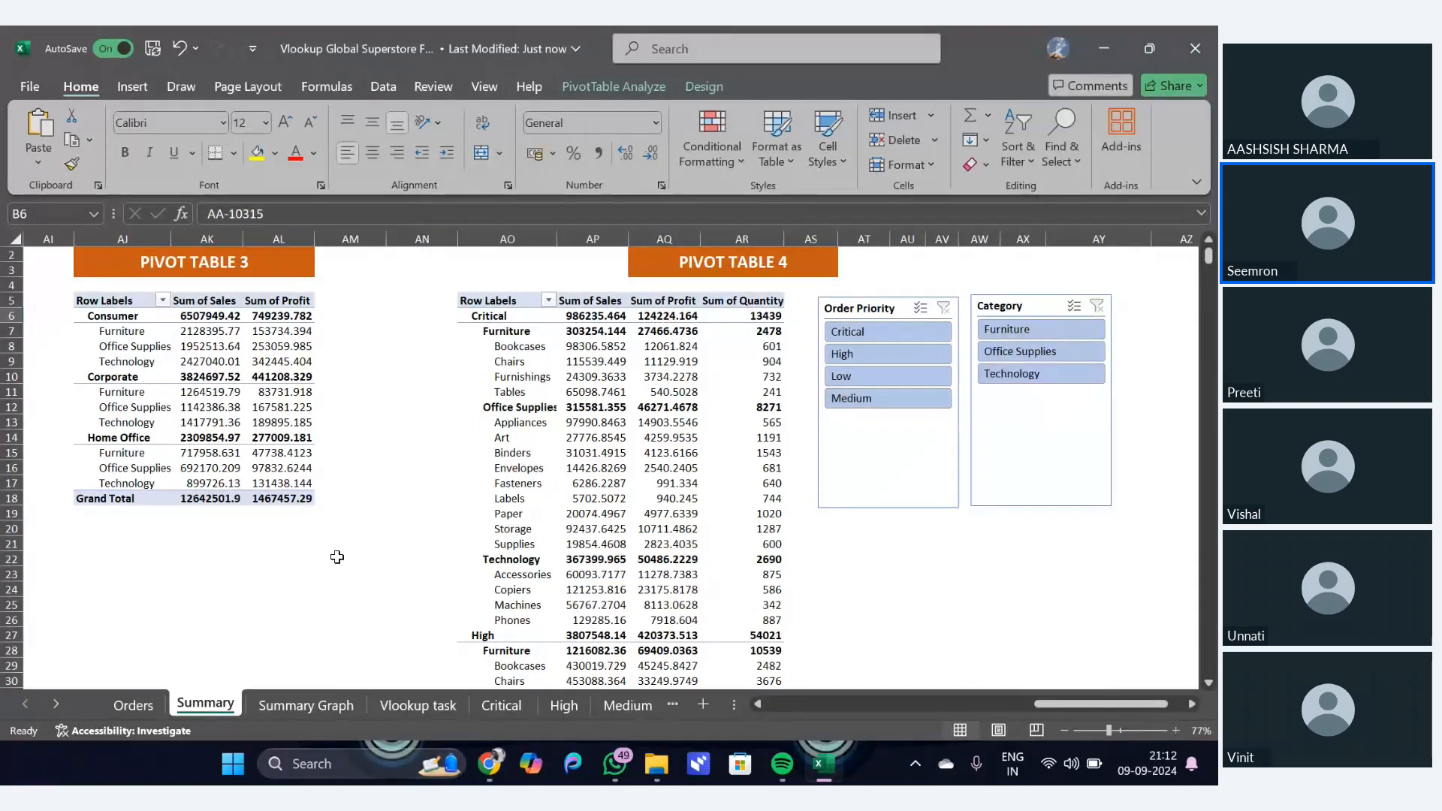
Examine Graph 1 and Graph 2 with their source pivot tables on the Summary Graph sheet
{"action": "left_click", "coordinate": [297, 706]}
{"action": "scroll", "coordinate": [330, 532], "scroll_direction": "up", "scroll_amount": 11}
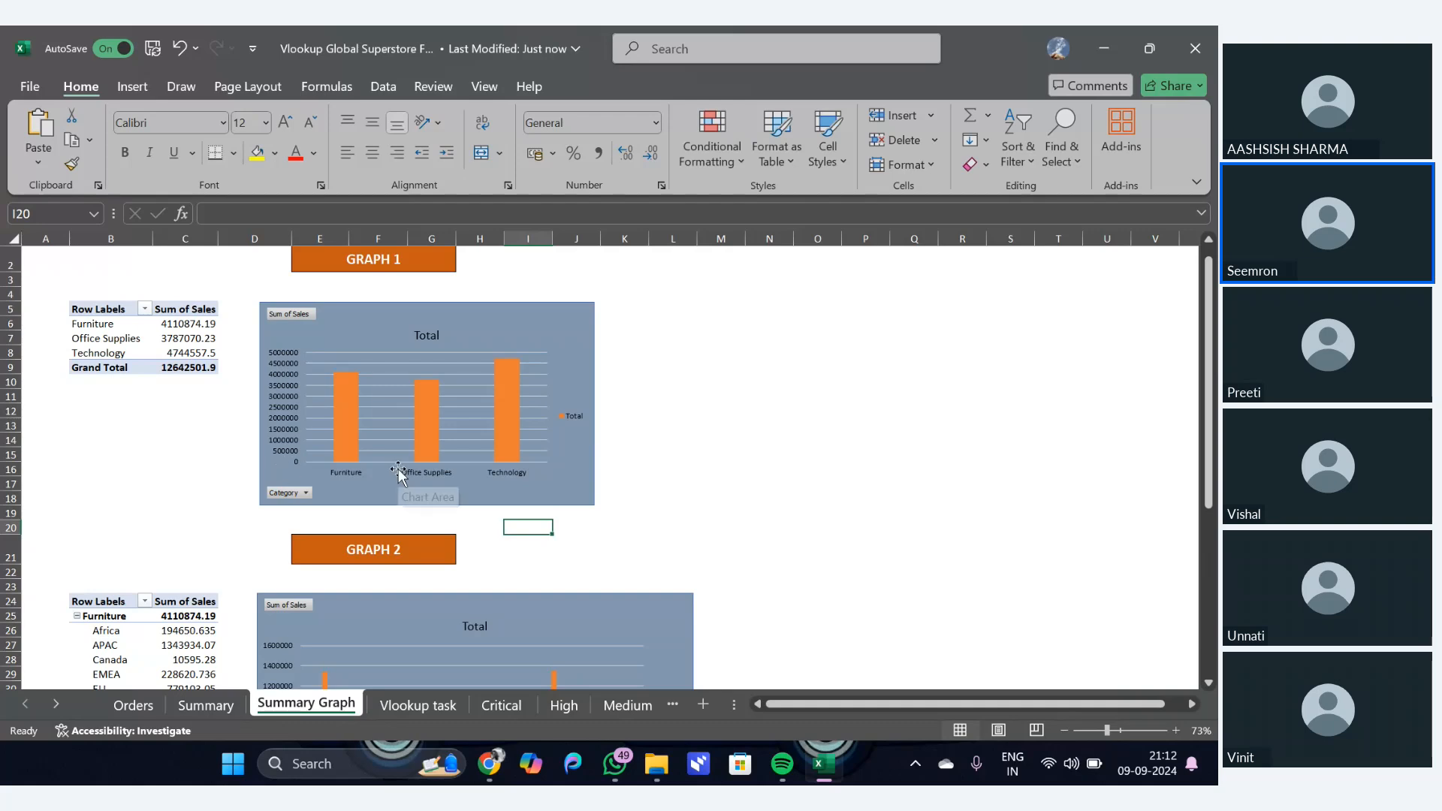
{"action": "scroll", "coordinate": [398, 471], "scroll_direction": "down", "scroll_amount": 5}
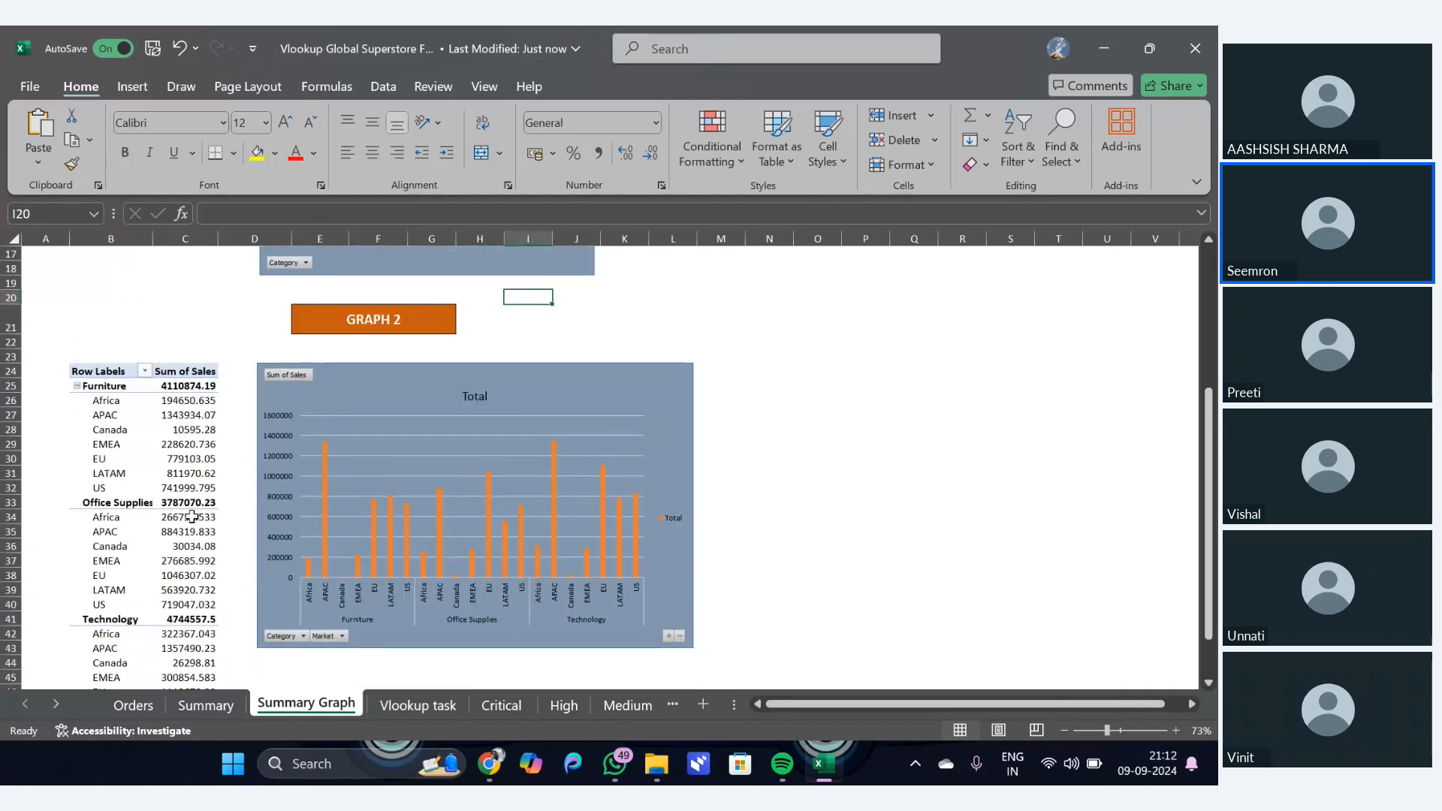
{"action": "scroll", "coordinate": [360, 667], "scroll_direction": "down", "scroll_amount": 2}
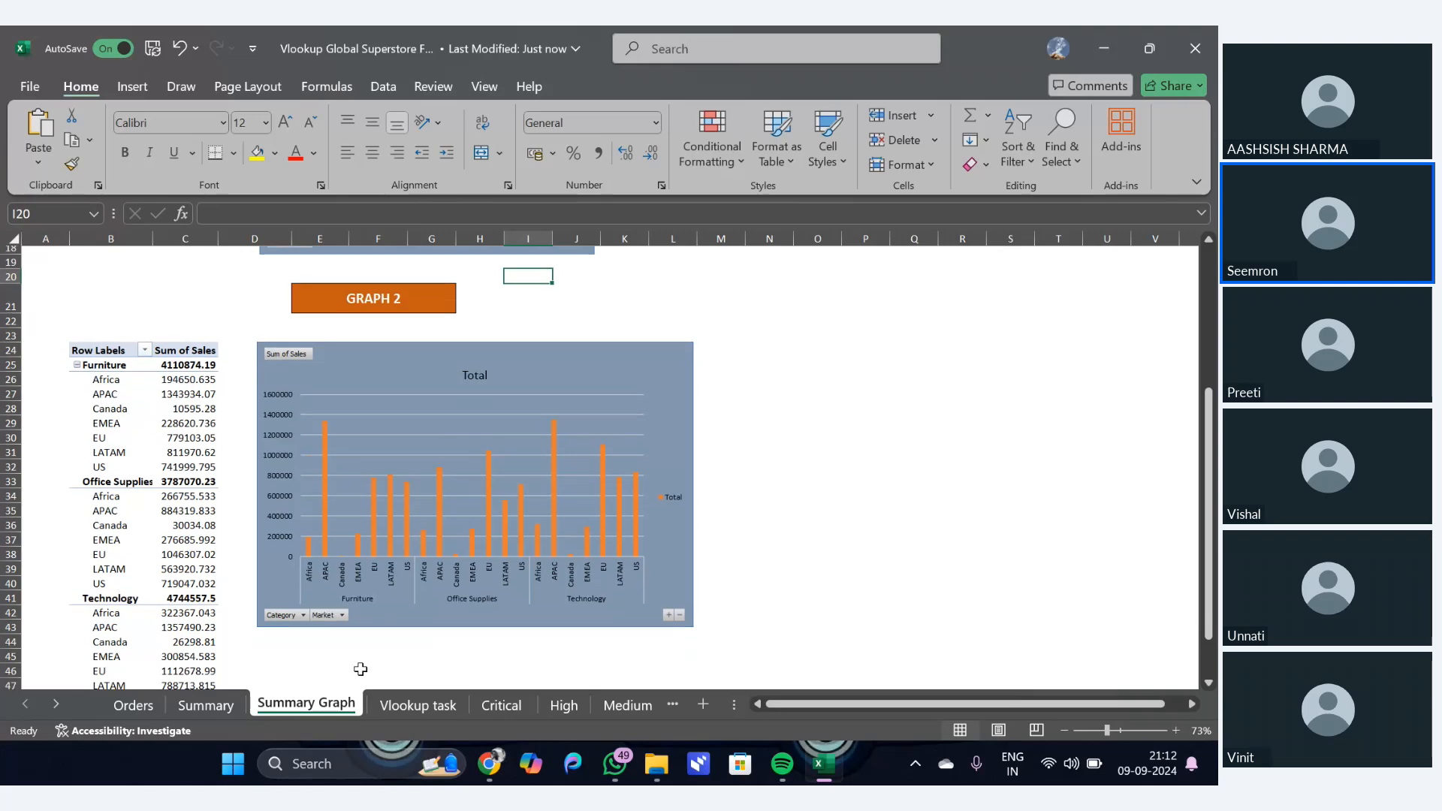
Check the Zoho meeting window in Chrome, look over Graph 1 on the Summary Graph sheet again, and go back to the meeting
{"action": "scroll", "coordinate": [361, 667], "scroll_direction": "up", "scroll_amount": 1}
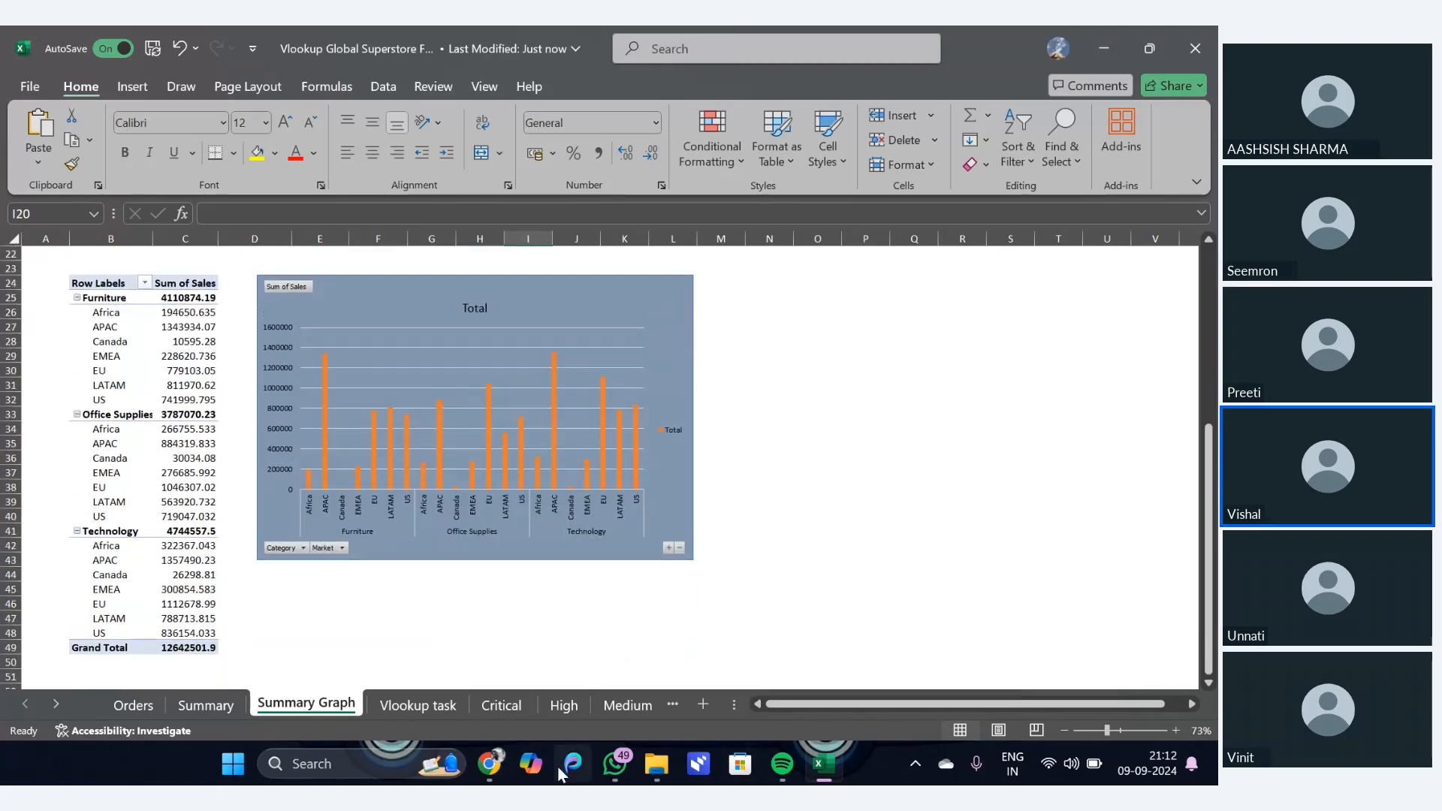
{"action": "mouse_move", "coordinate": [489, 775]}
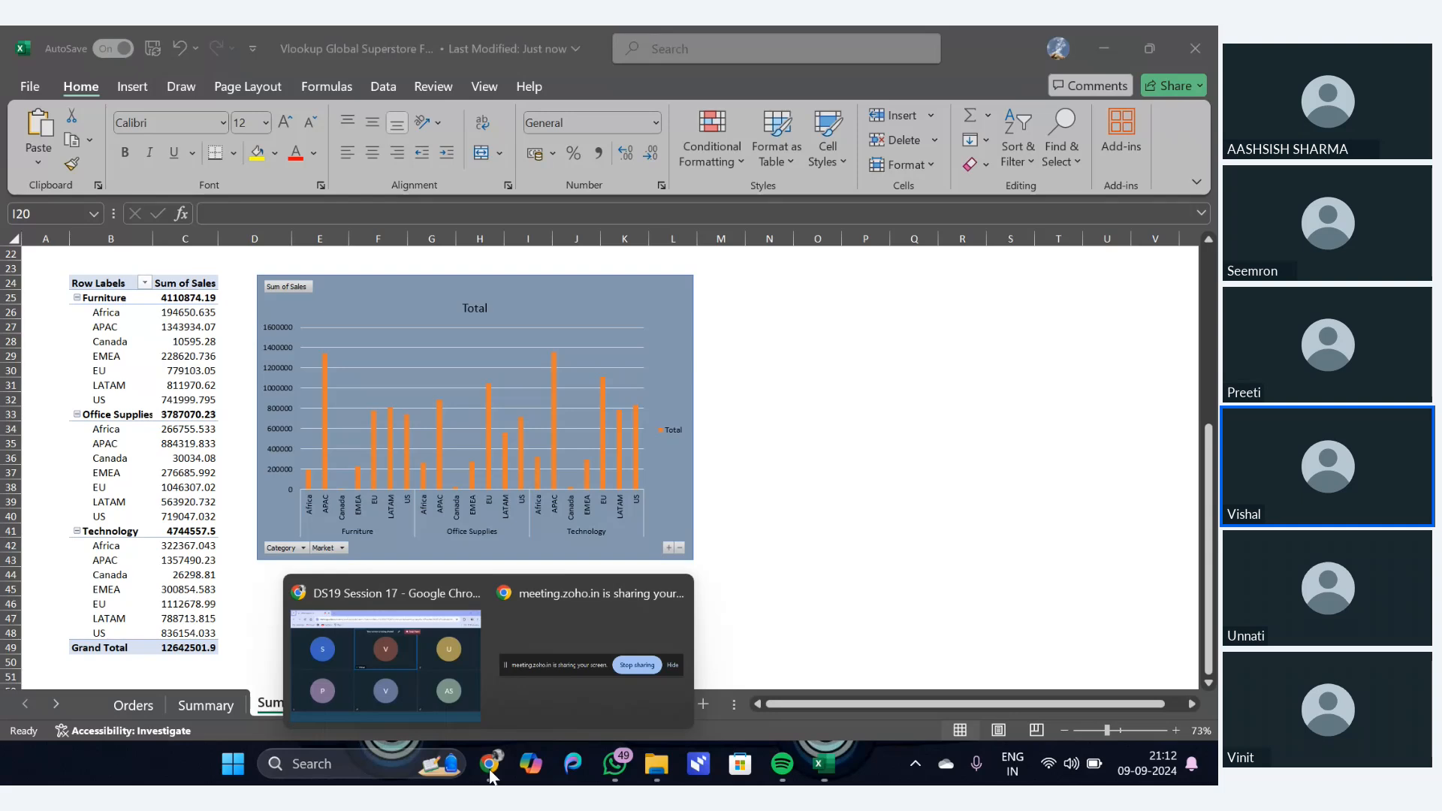
{"action": "left_click", "coordinate": [448, 682]}
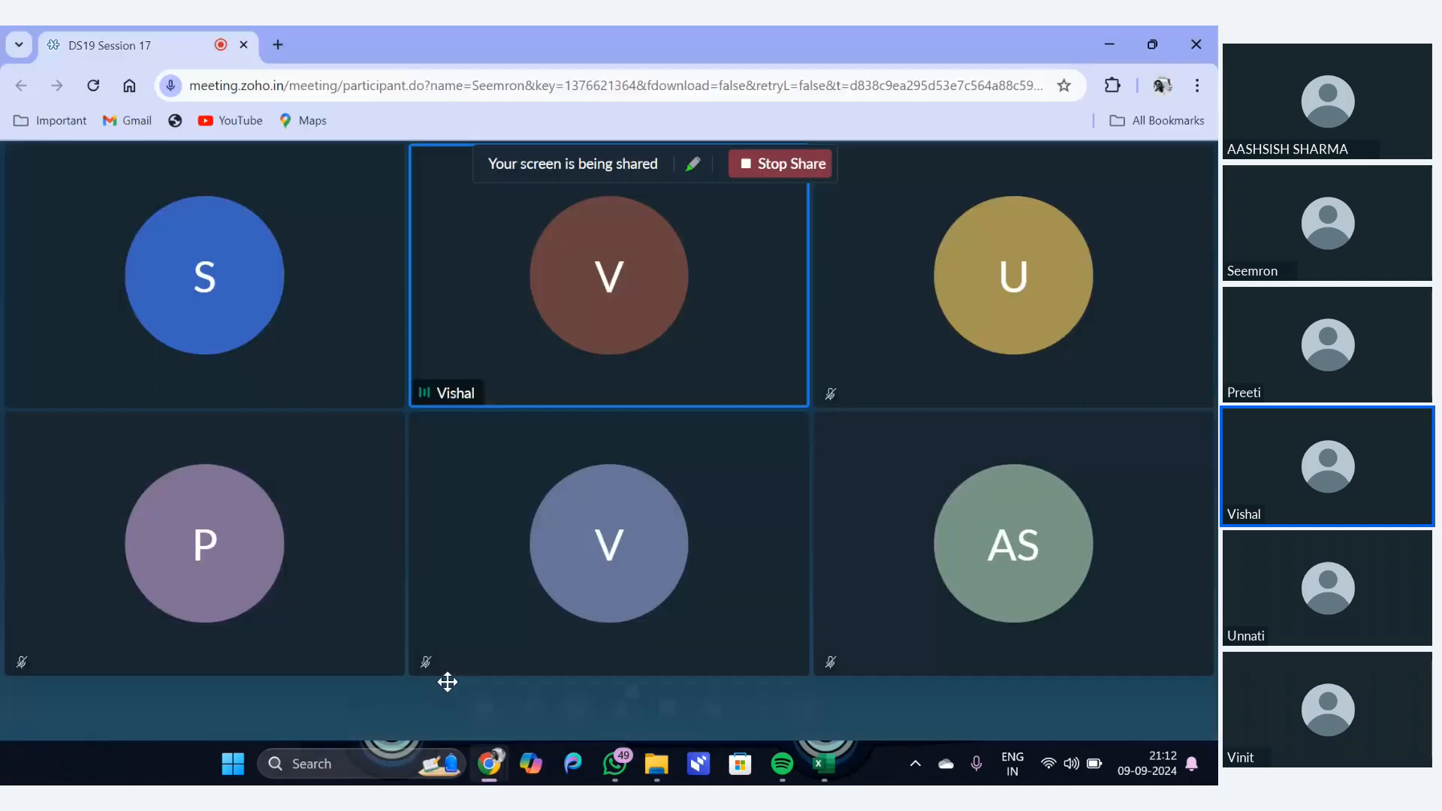
{"action": "left_click", "coordinate": [824, 764]}
{"action": "scroll", "coordinate": [555, 604], "scroll_direction": "up", "scroll_amount": 4}
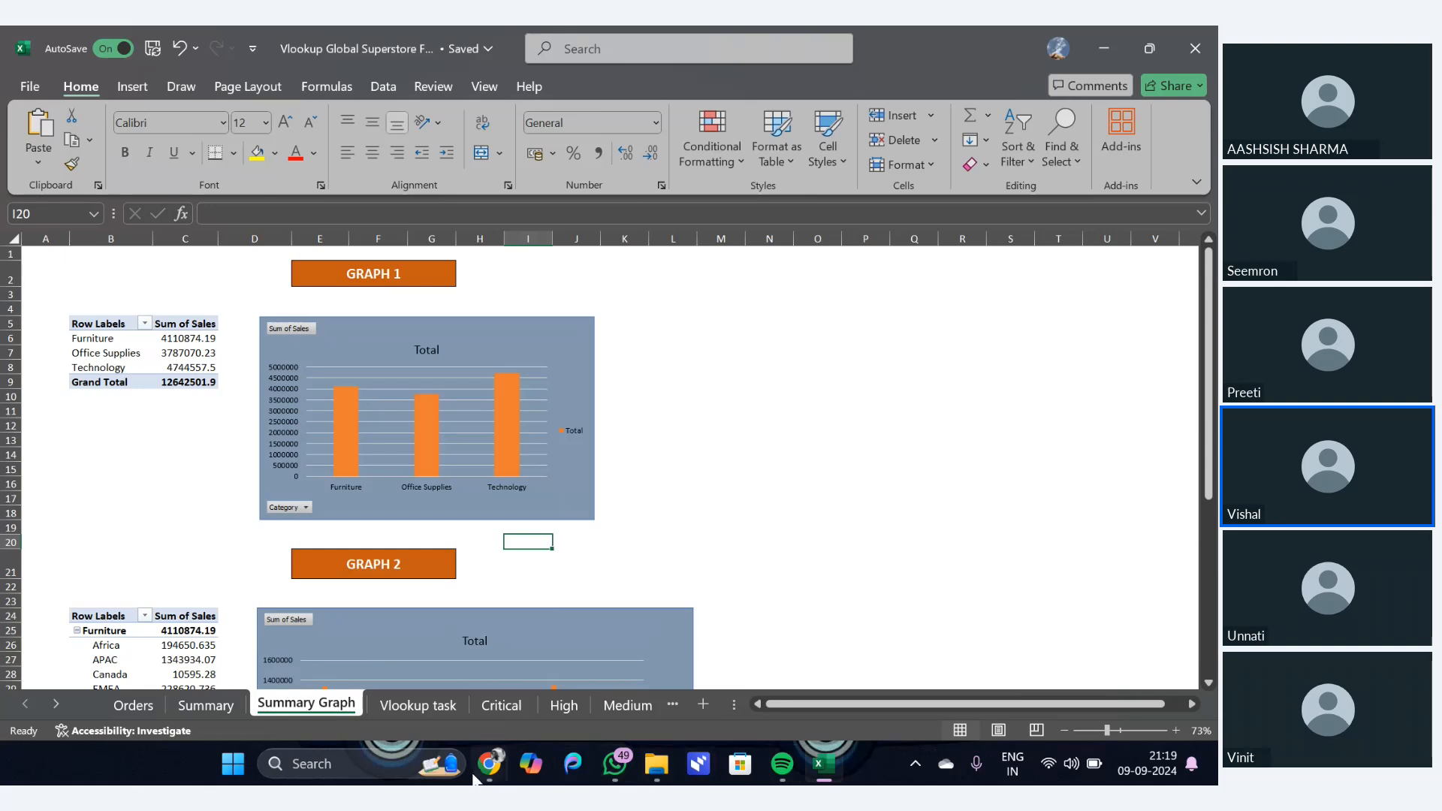
{"action": "mouse_move", "coordinate": [488, 764]}
{"action": "left_click", "coordinate": [388, 661]}
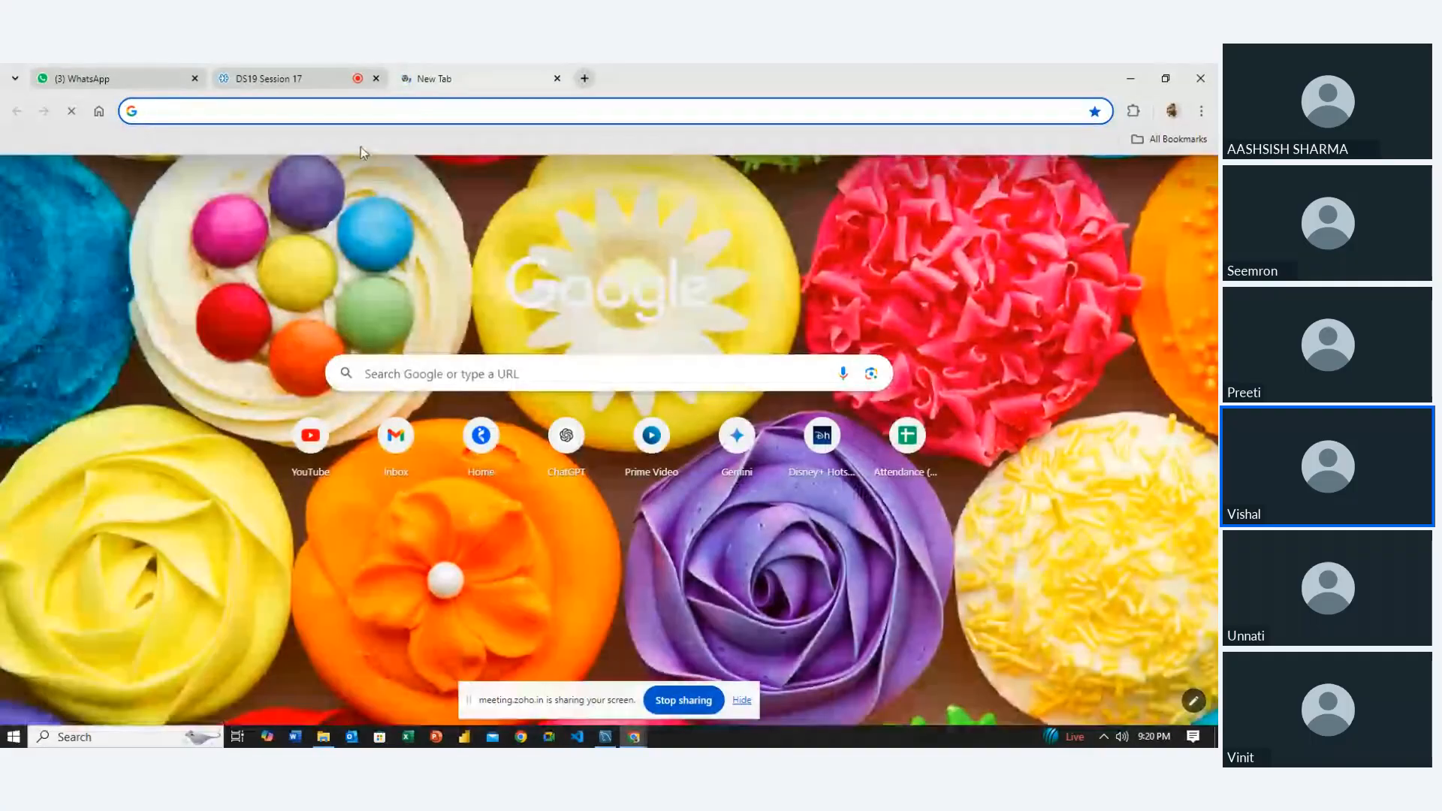
Launch Picture-in-Picture for the DS19 Session 17 meeting and hide the screen-sharing notice
{"action": "left_click", "coordinate": [323, 70]}
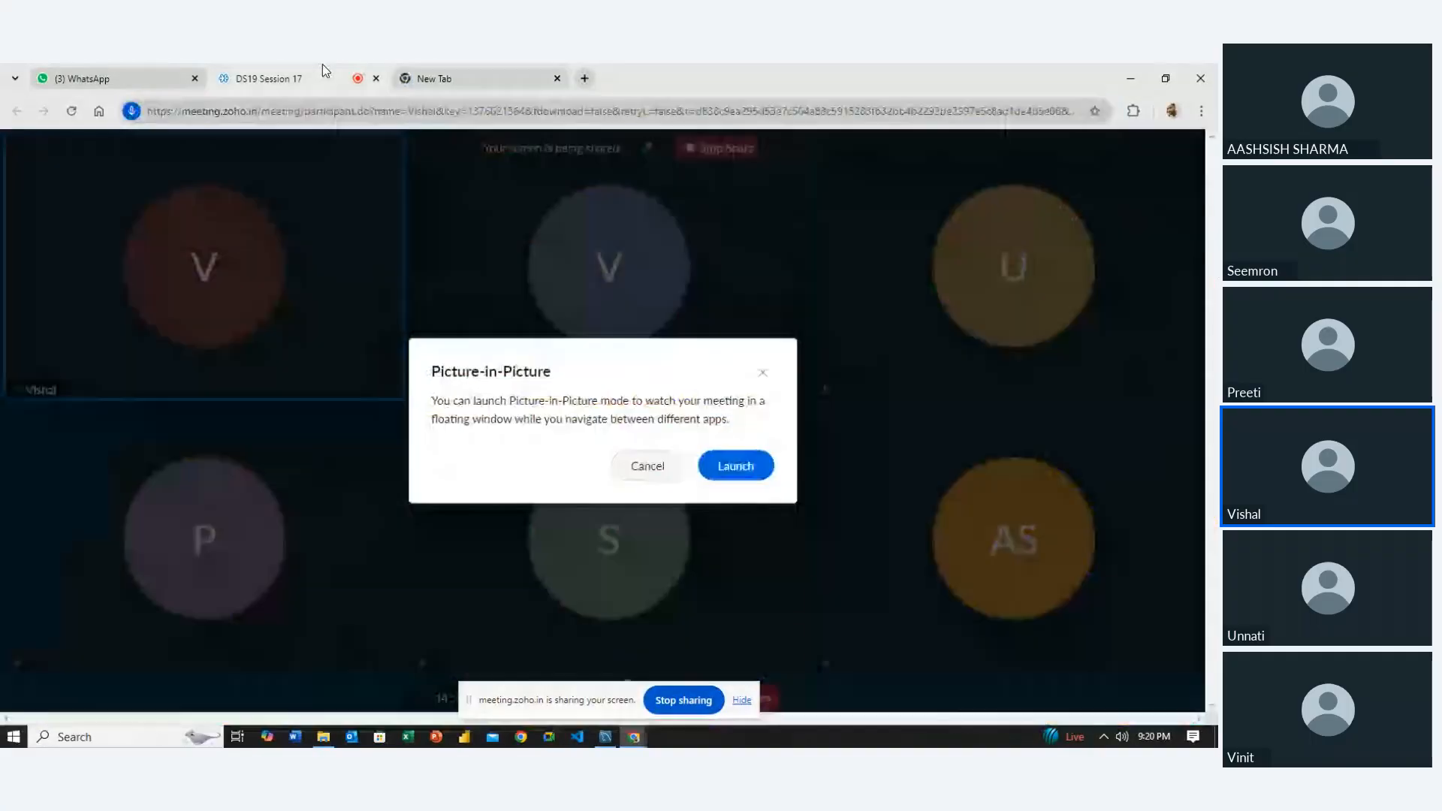
{"action": "left_click", "coordinate": [734, 467]}
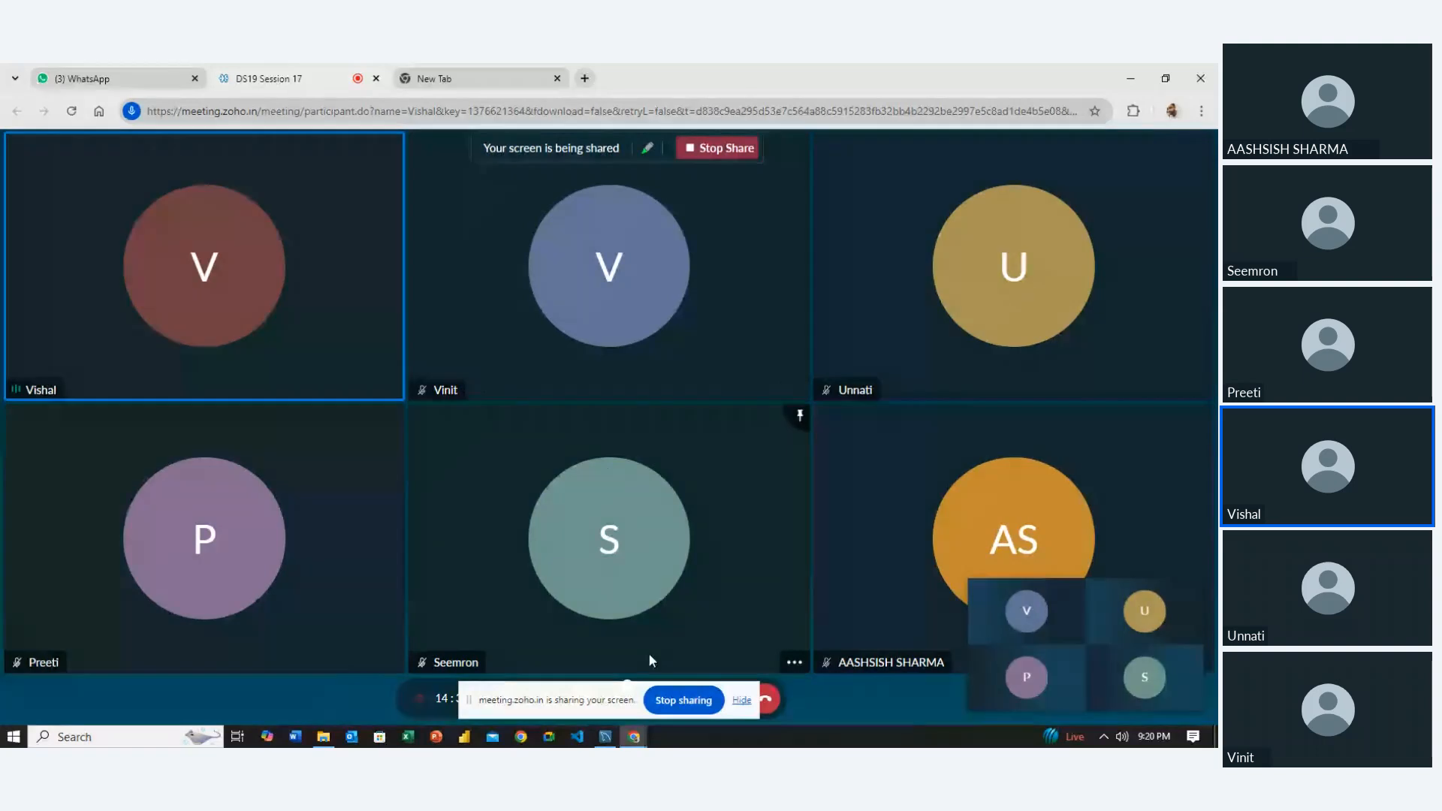
{"action": "left_click_drag", "start_coordinate": [615, 691], "coordinate": [582, 412]}
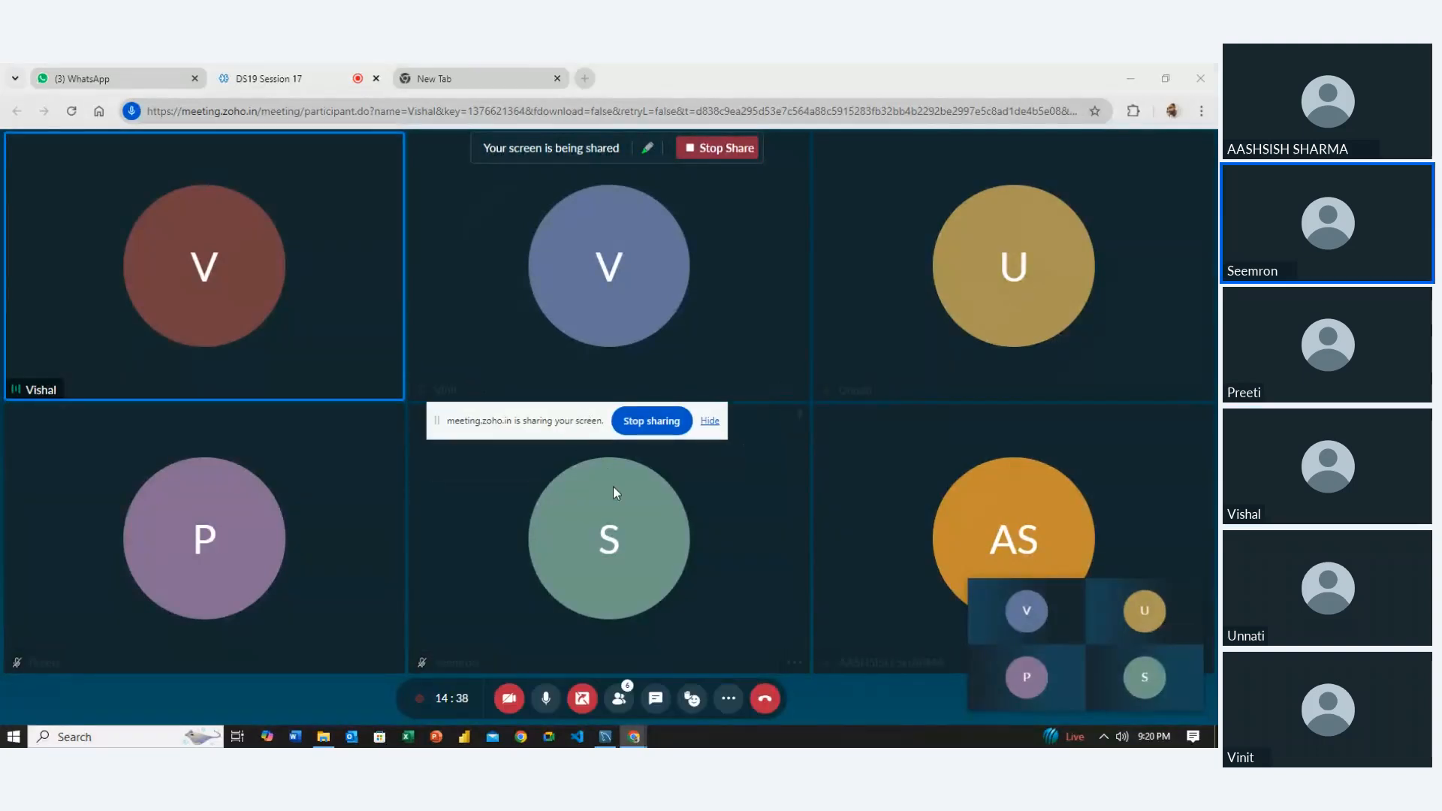
{"action": "left_click", "coordinate": [709, 422]}
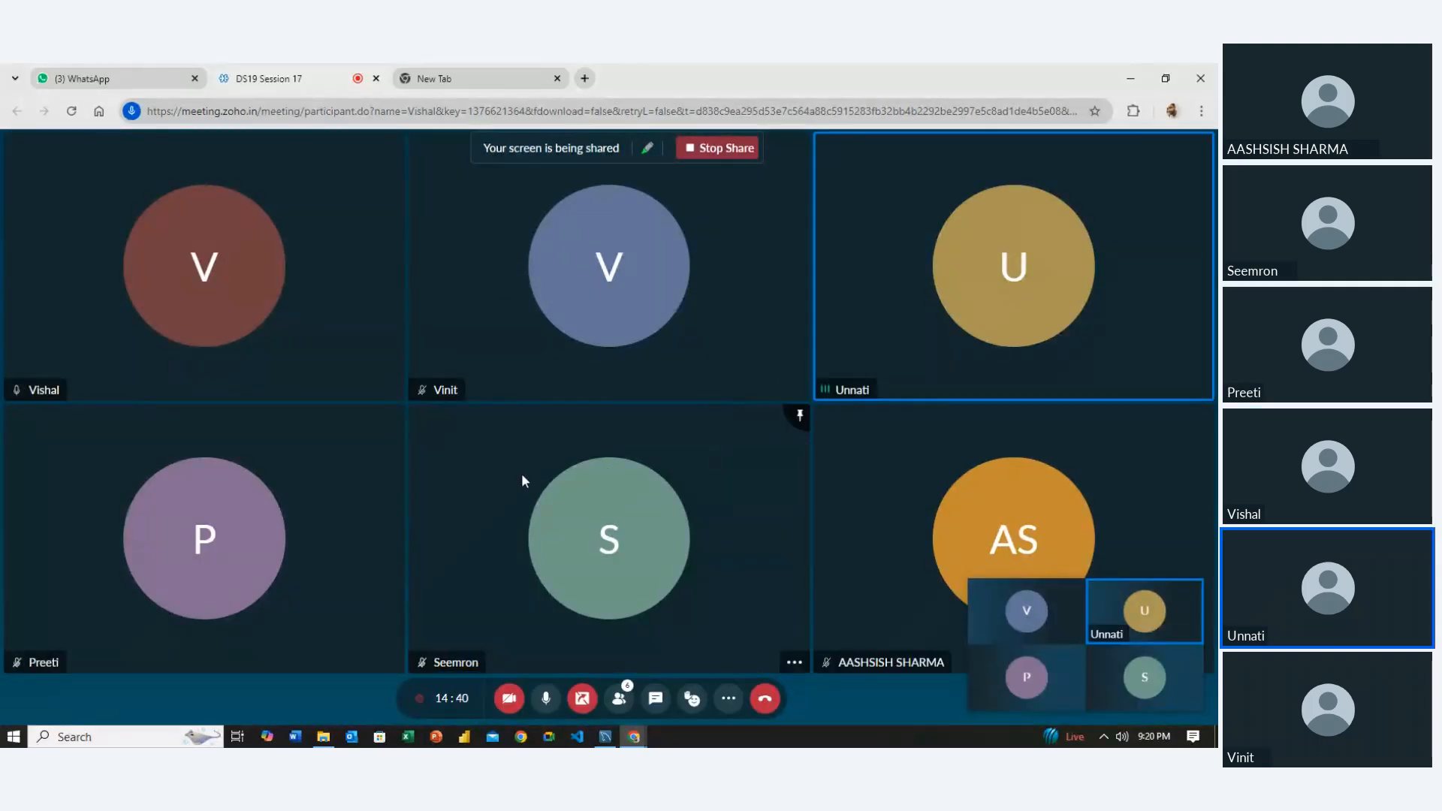
Search Google for covid in the other browser tab and look through the results
{"action": "left_click", "coordinate": [498, 74]}
{"action": "left_click", "coordinate": [487, 118]}
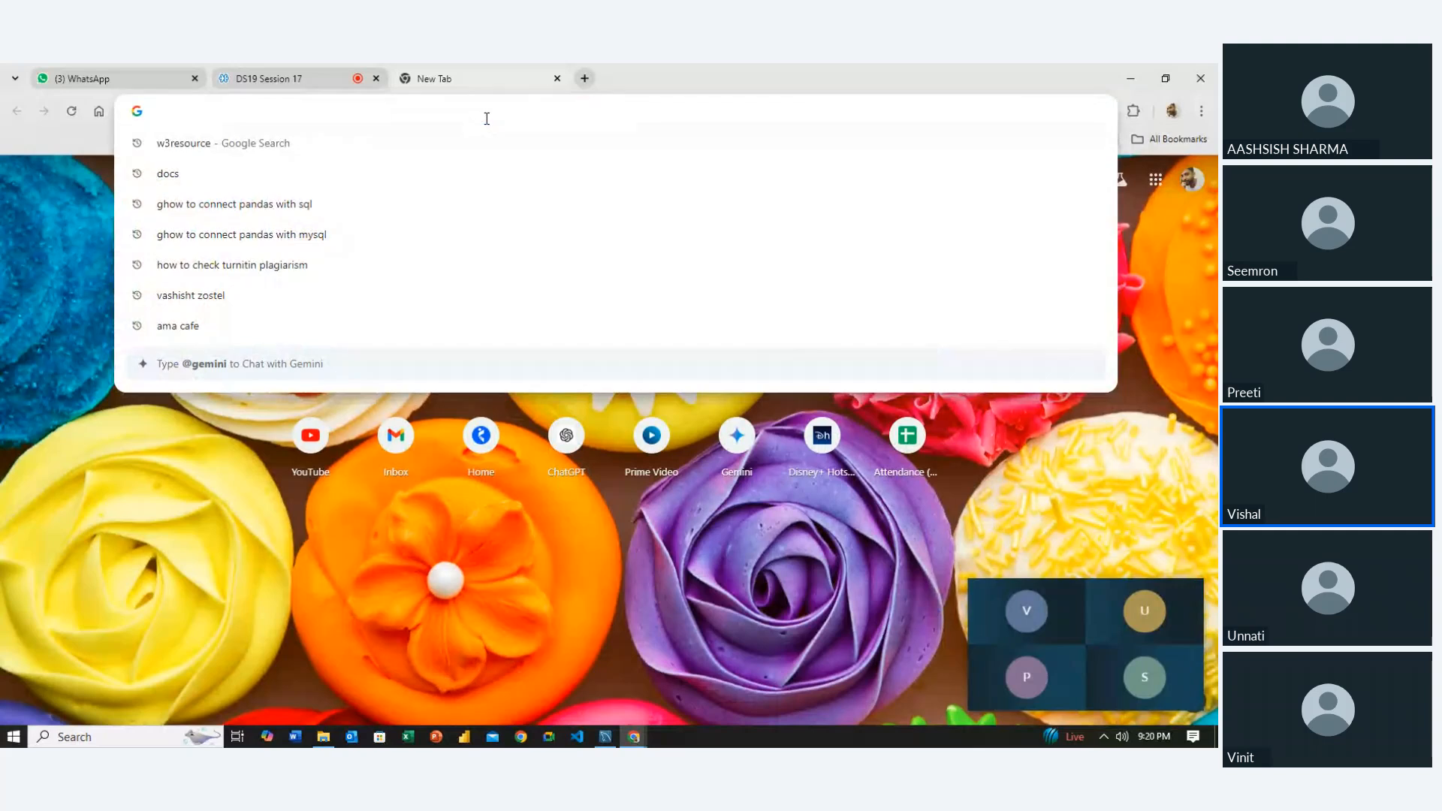
{"action": "type", "text": "covid"}
{"action": "key", "text": "Return"}
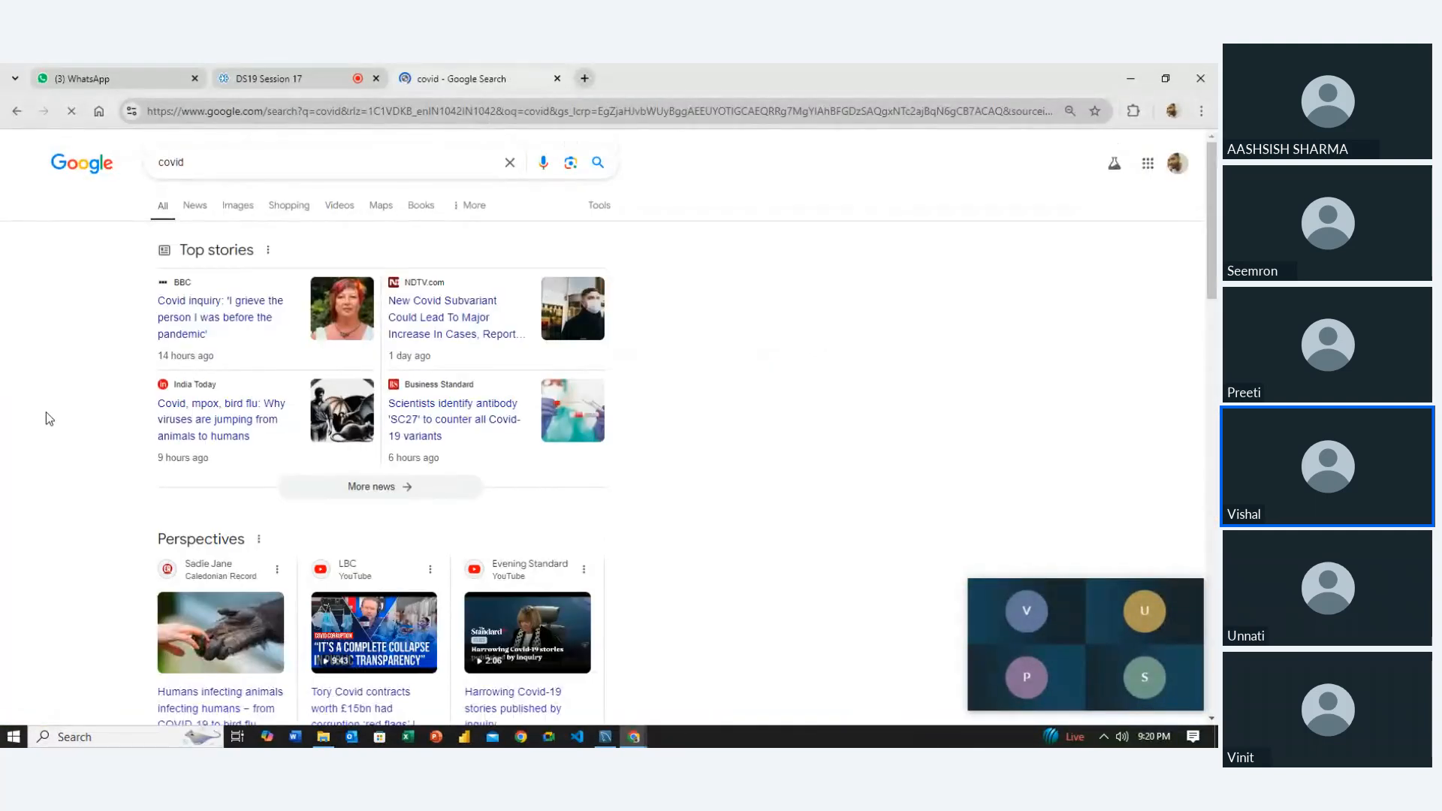
{"action": "scroll", "coordinate": [46, 411], "scroll_direction": "down", "scroll_amount": 9}
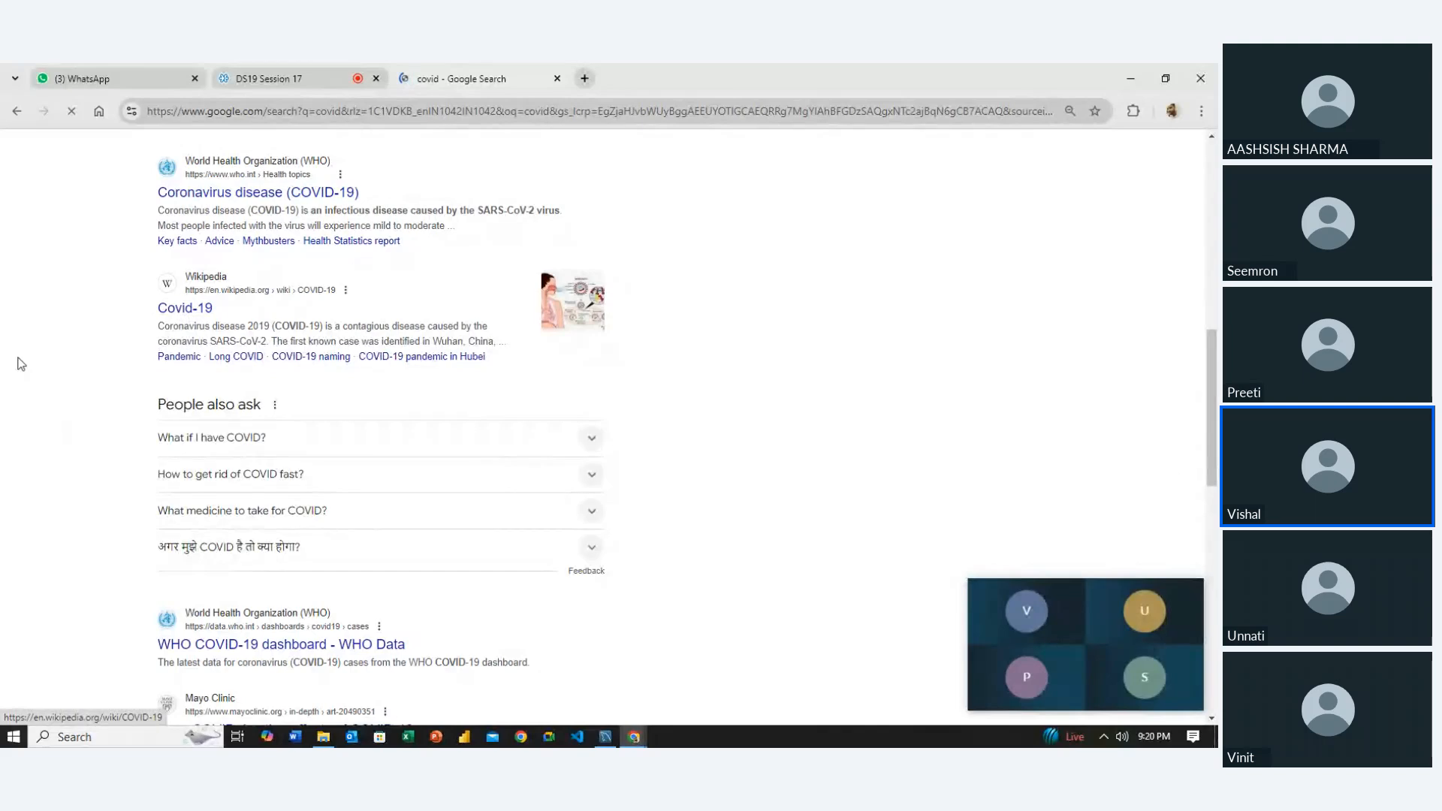
{"action": "scroll", "coordinate": [16, 360], "scroll_direction": "up", "scroll_amount": 10}
Refine the Google search to covid-19 and look through the results
{"action": "left_click", "coordinate": [194, 166]}
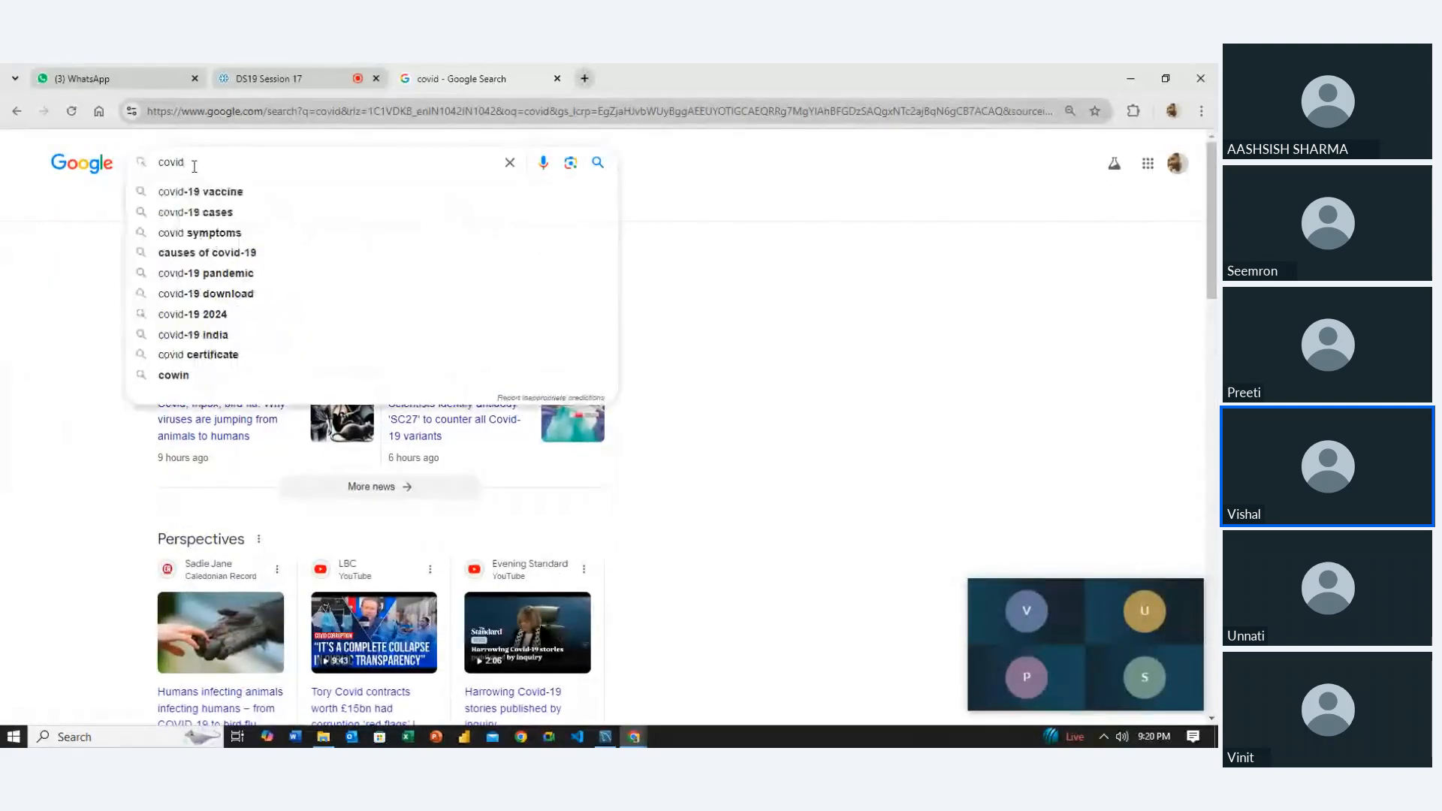
{"action": "type", "text": "-19"}
{"action": "key", "text": "Return"}
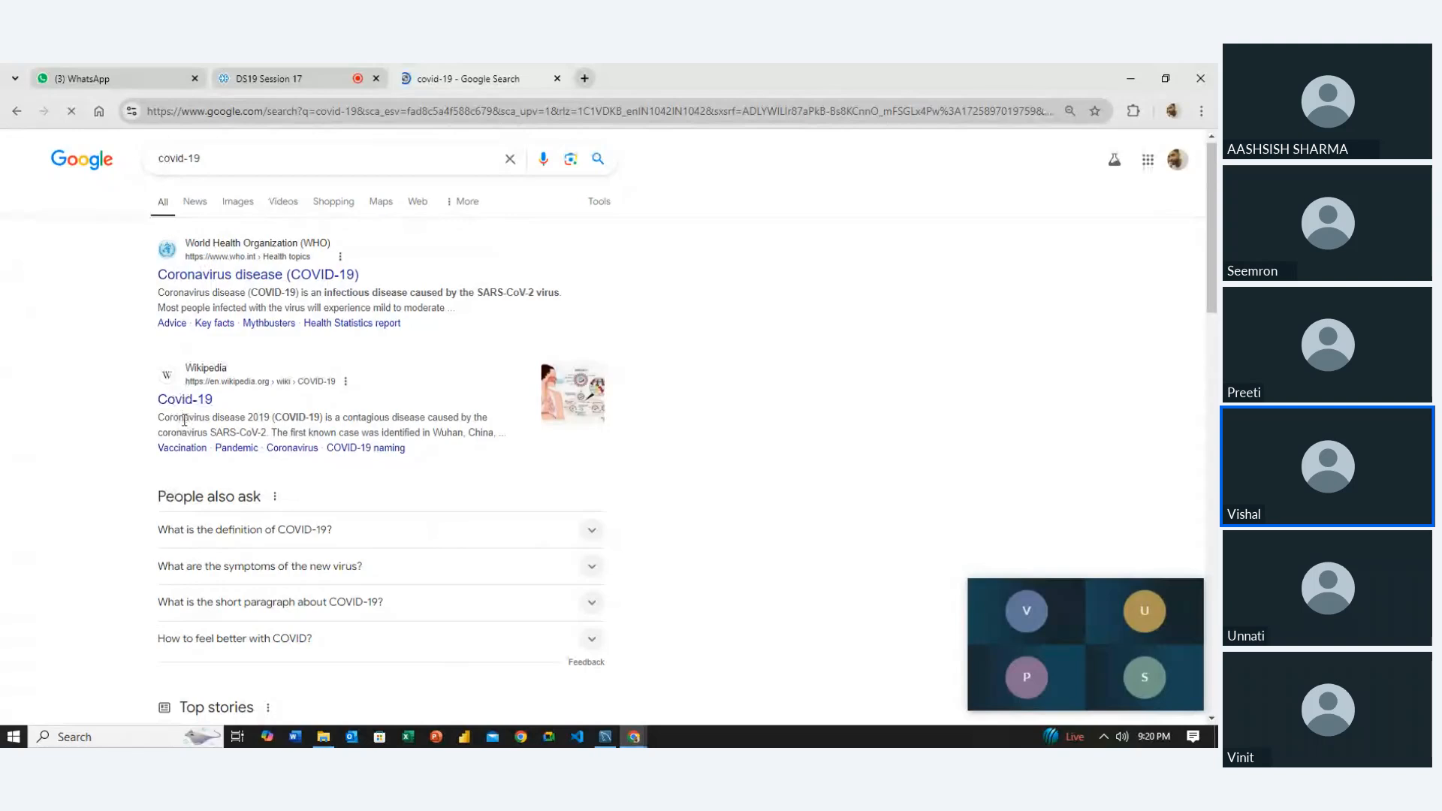
{"action": "scroll", "coordinate": [184, 420], "scroll_direction": "down", "scroll_amount": 10}
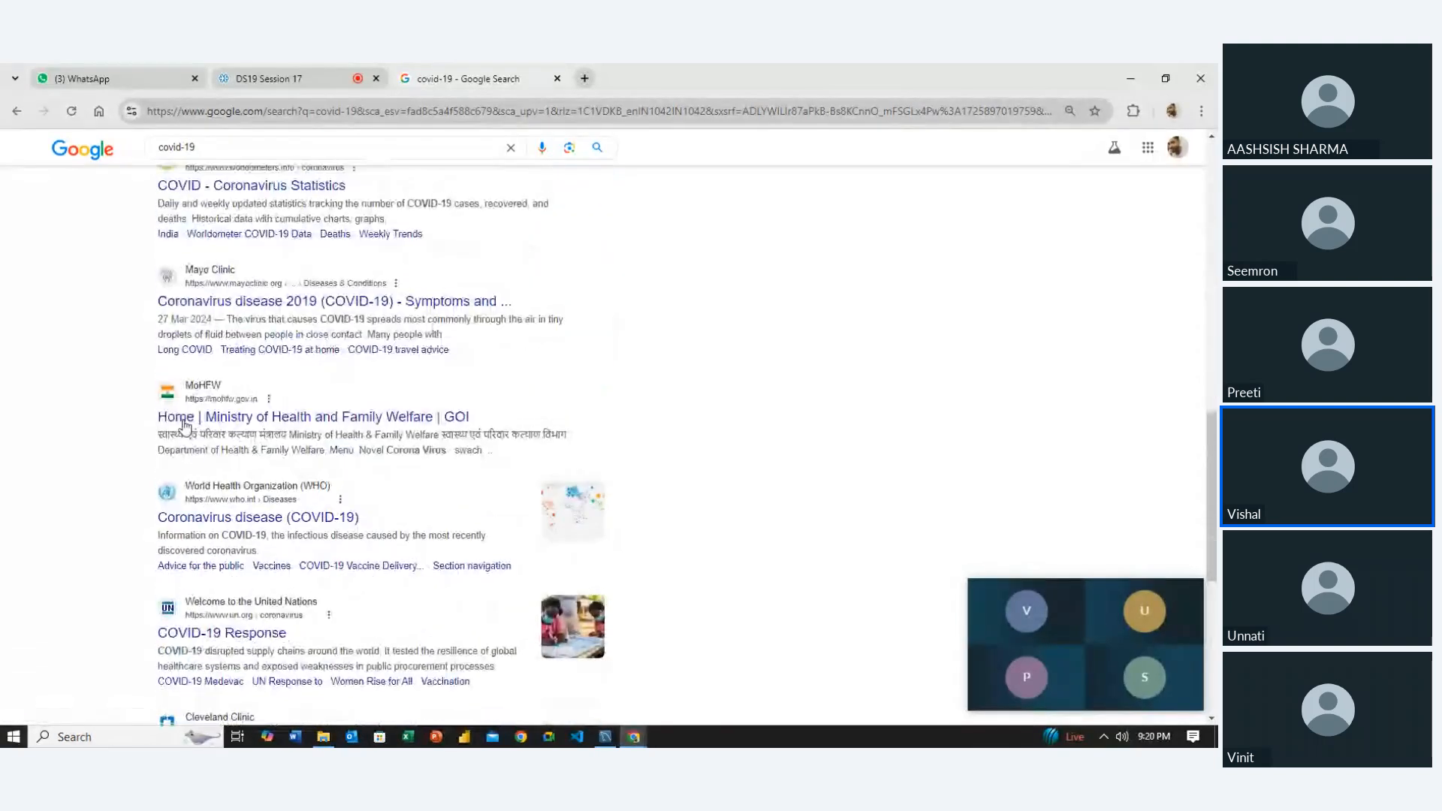
{"action": "scroll", "coordinate": [184, 427], "scroll_direction": "up", "scroll_amount": 10}
Change the Google search to covin and open the COWIN website from the results
{"action": "left_click", "coordinate": [243, 163]}
{"action": "key", "text": "BackSpace"}
{"action": "key", "text": "BackSpace"}
{"action": "key", "text": "BackSpace"}
{"action": "key", "text": "BackSpace"}
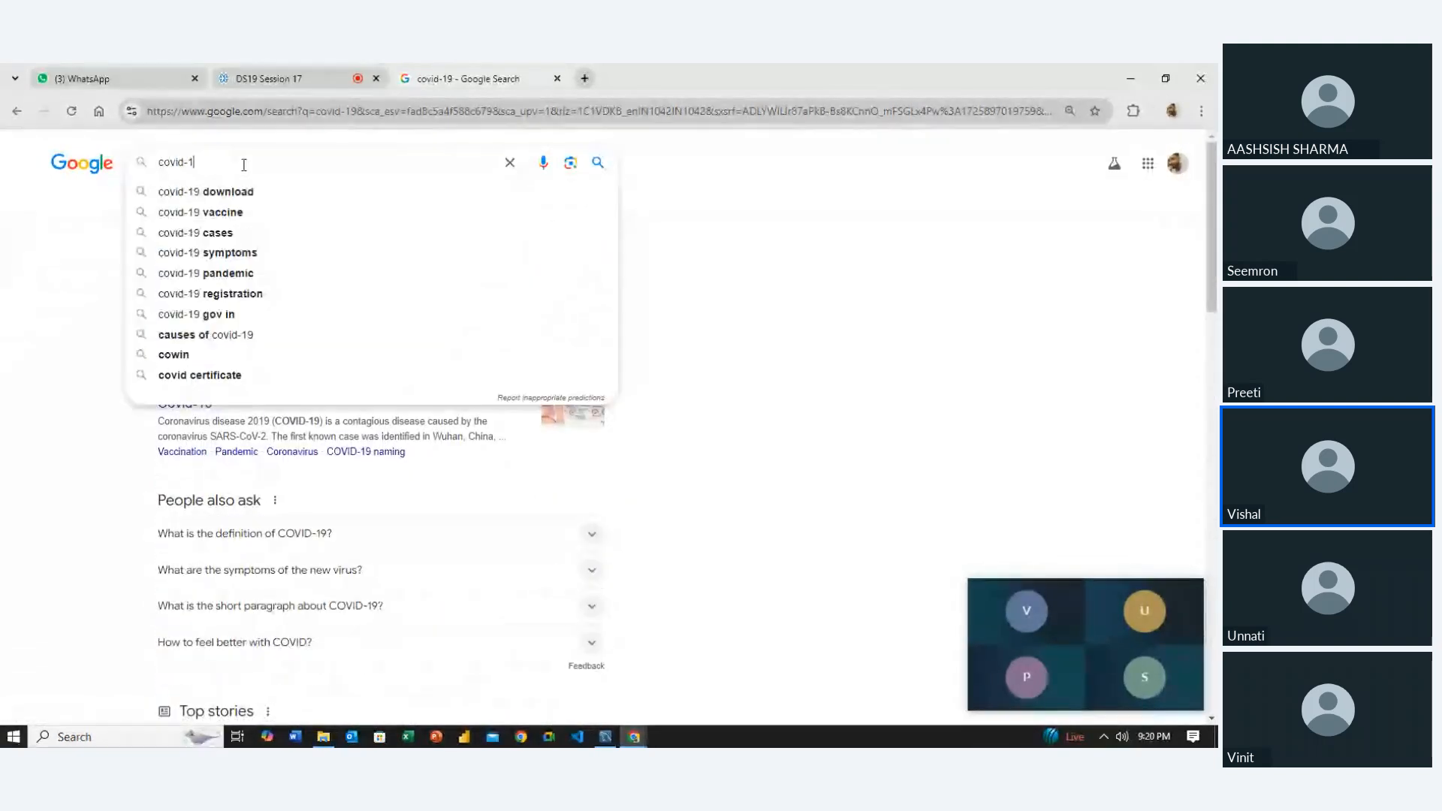
{"action": "type", "text": "n"}
{"action": "key", "text": "Return"}
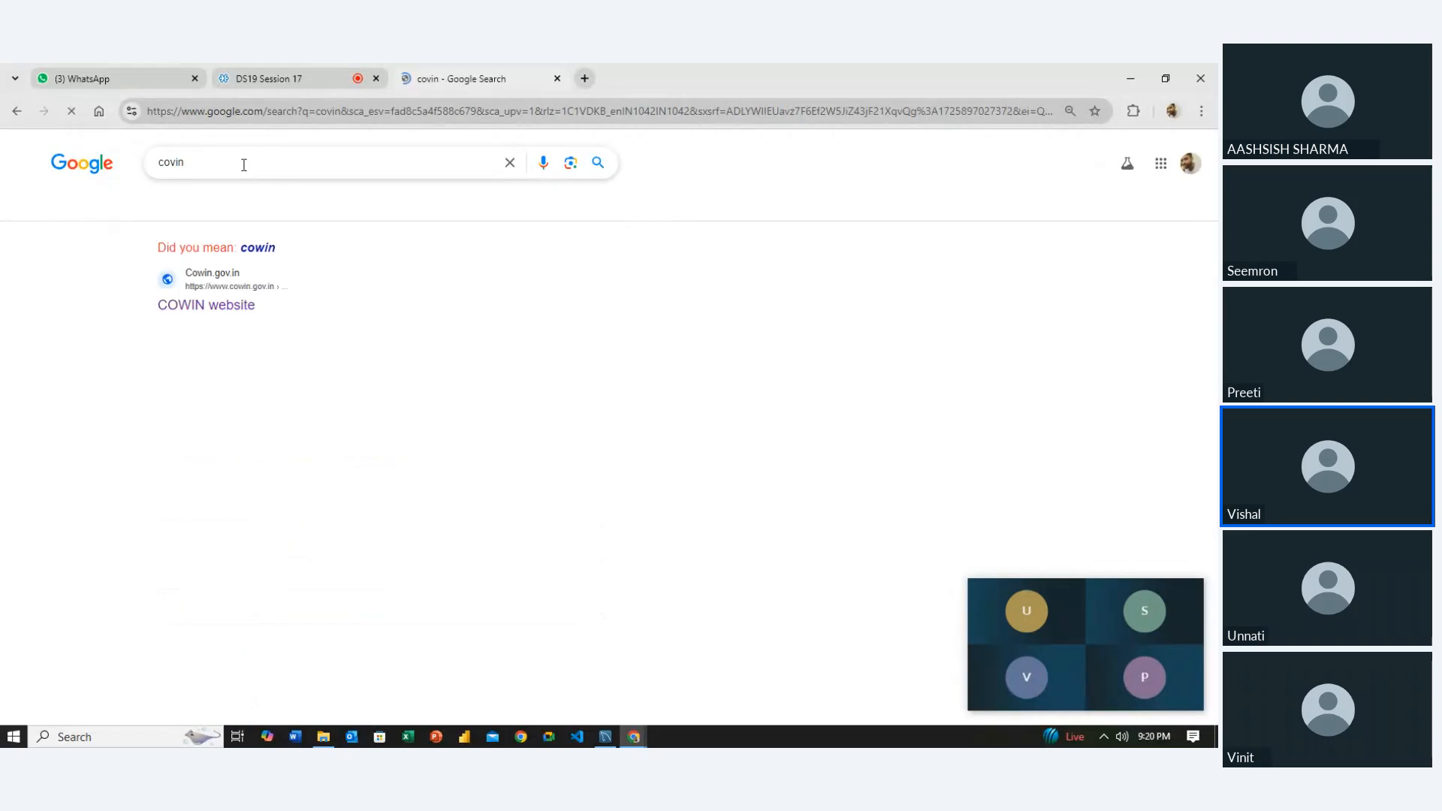
{"action": "left_click", "coordinate": [214, 310]}
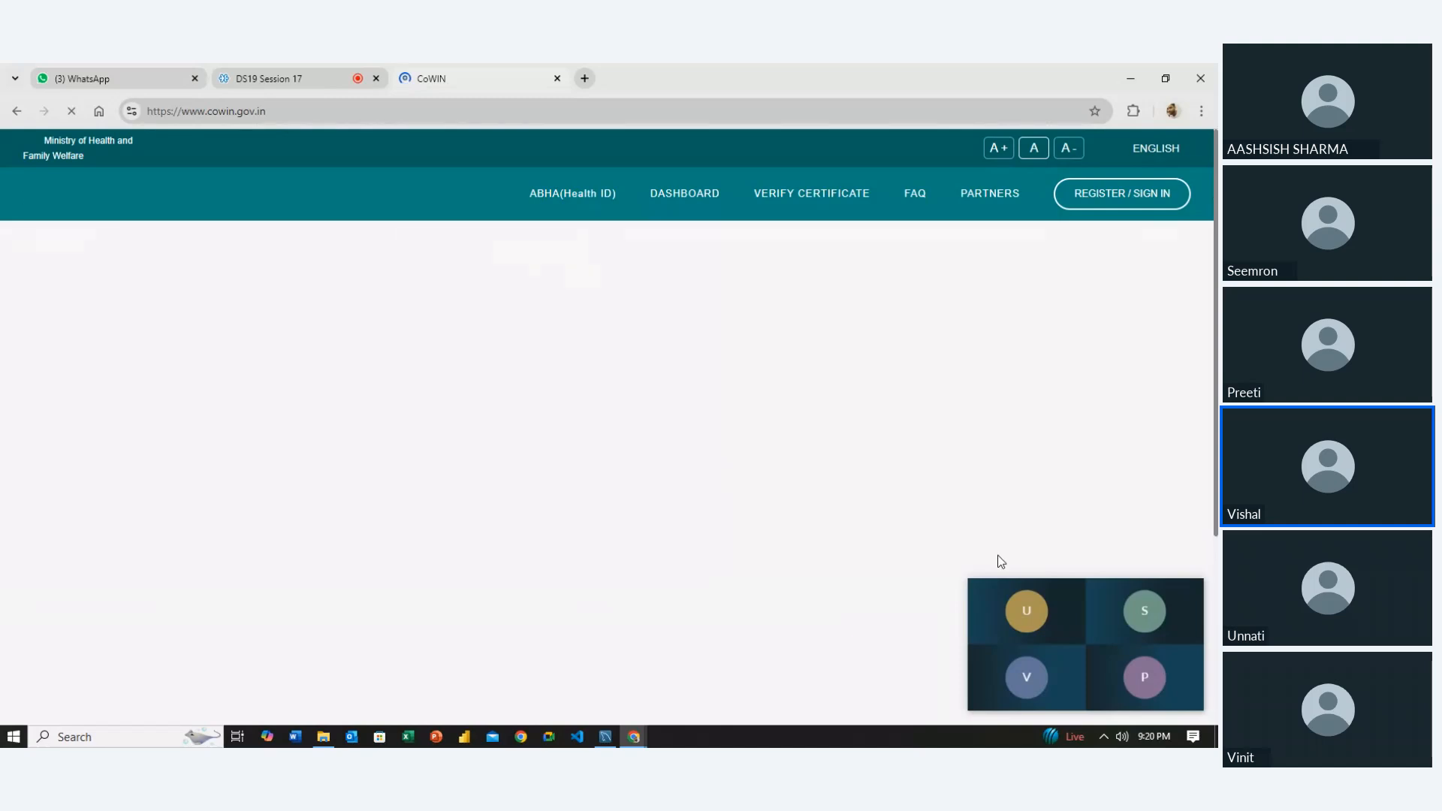
Close the floating meeting window and open the Co-WIN dashboard to examine its vaccination figures and charts
{"action": "mouse_move", "coordinate": [1140, 588]}
{"action": "left_click", "coordinate": [1190, 592]}
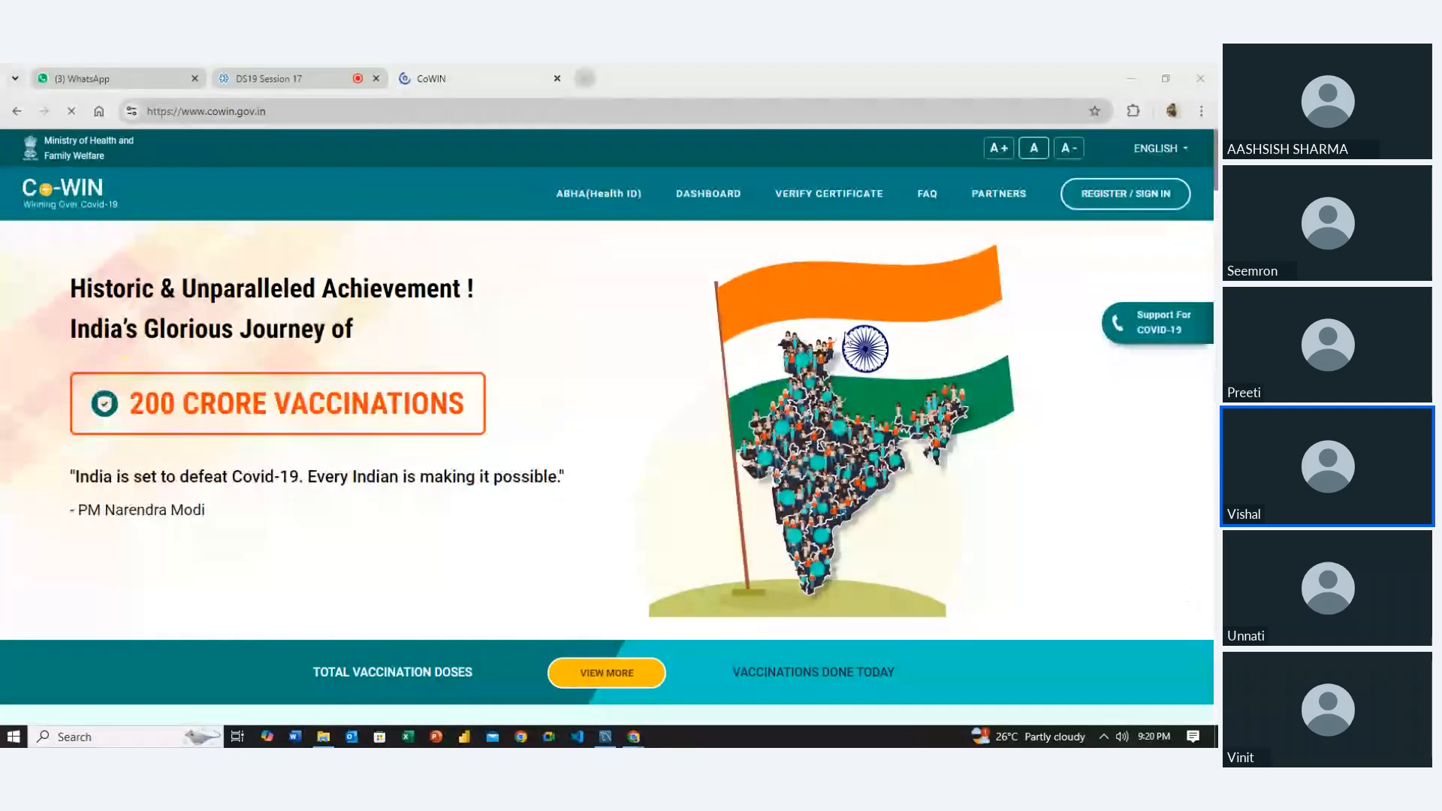
{"action": "left_click", "coordinate": [709, 191]}
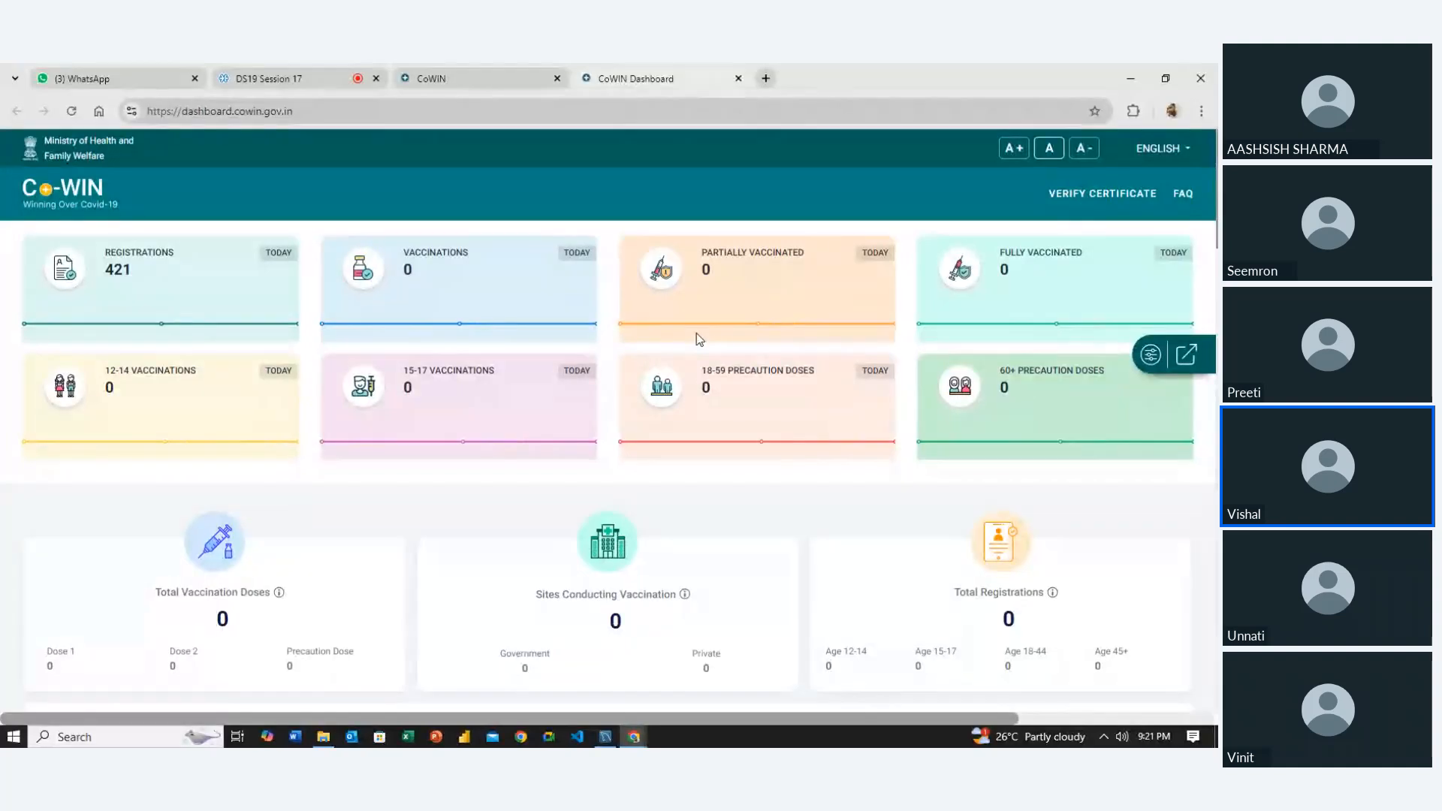
{"action": "scroll", "coordinate": [698, 339], "scroll_direction": "down", "scroll_amount": 5}
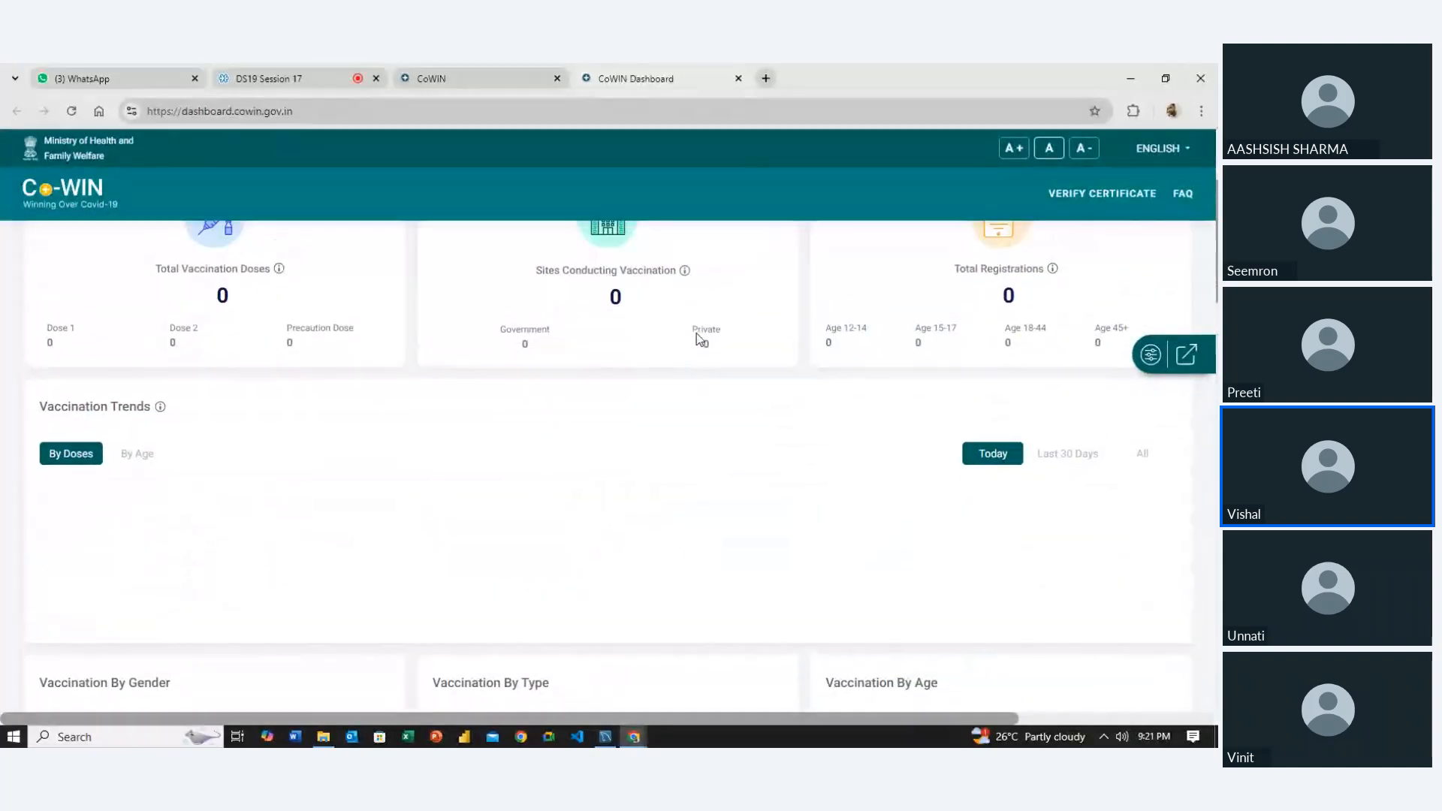
{"action": "scroll", "coordinate": [699, 339], "scroll_direction": "up", "scroll_amount": 5}
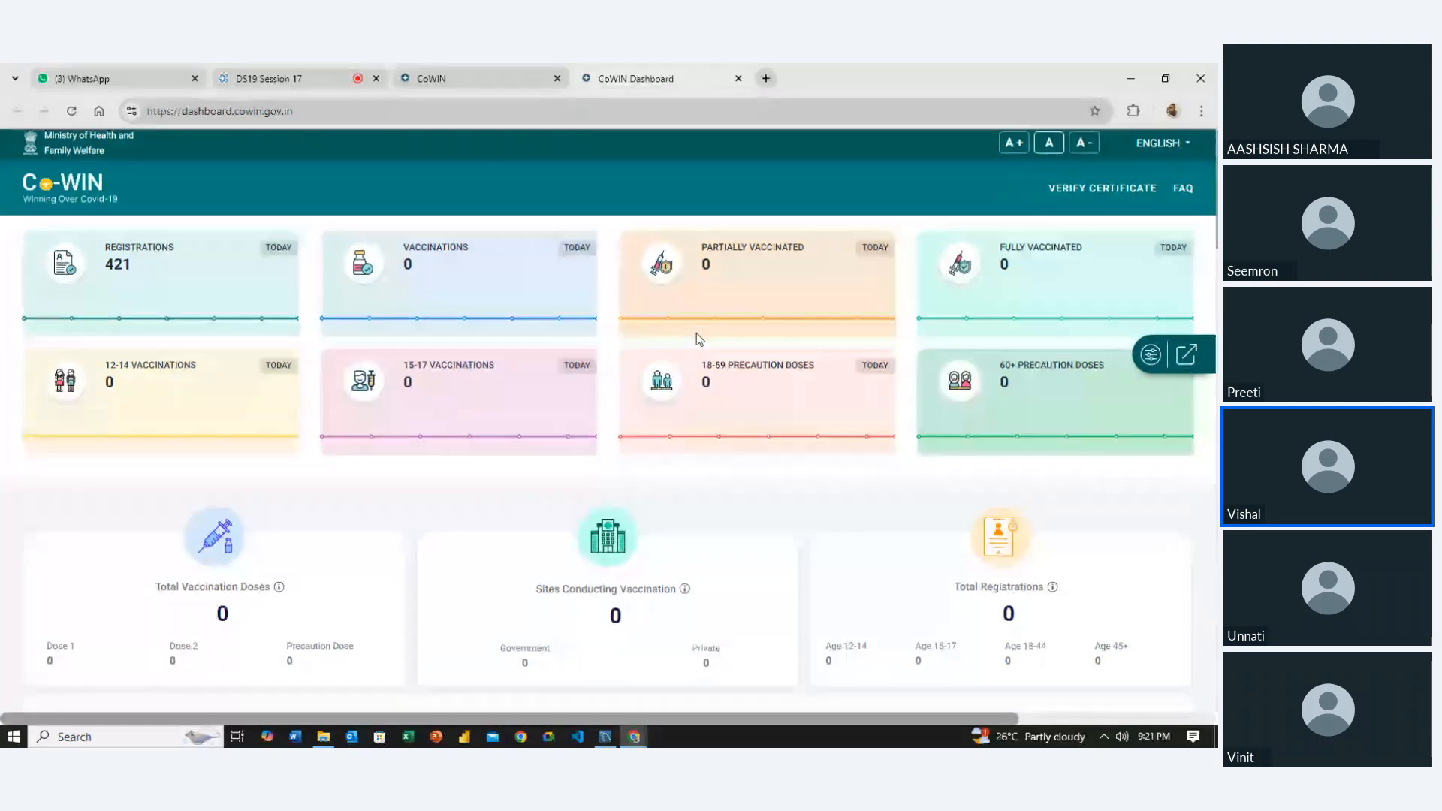
{"action": "scroll", "coordinate": [699, 339], "scroll_direction": "down", "scroll_amount": 4}
{"action": "scroll", "coordinate": [699, 339], "scroll_direction": "down", "scroll_amount": 8}
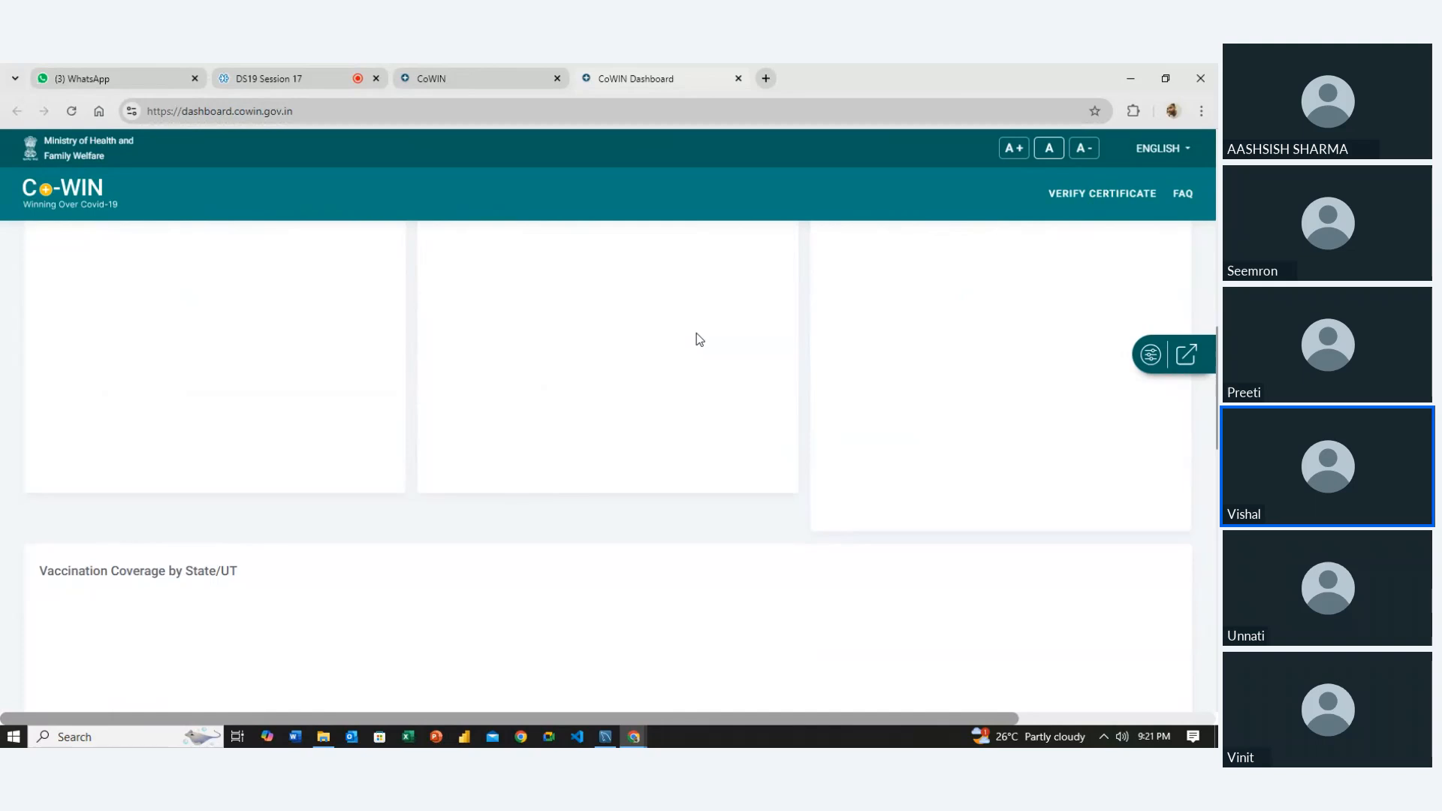
{"action": "scroll", "coordinate": [698, 339], "scroll_direction": "up", "scroll_amount": 12}
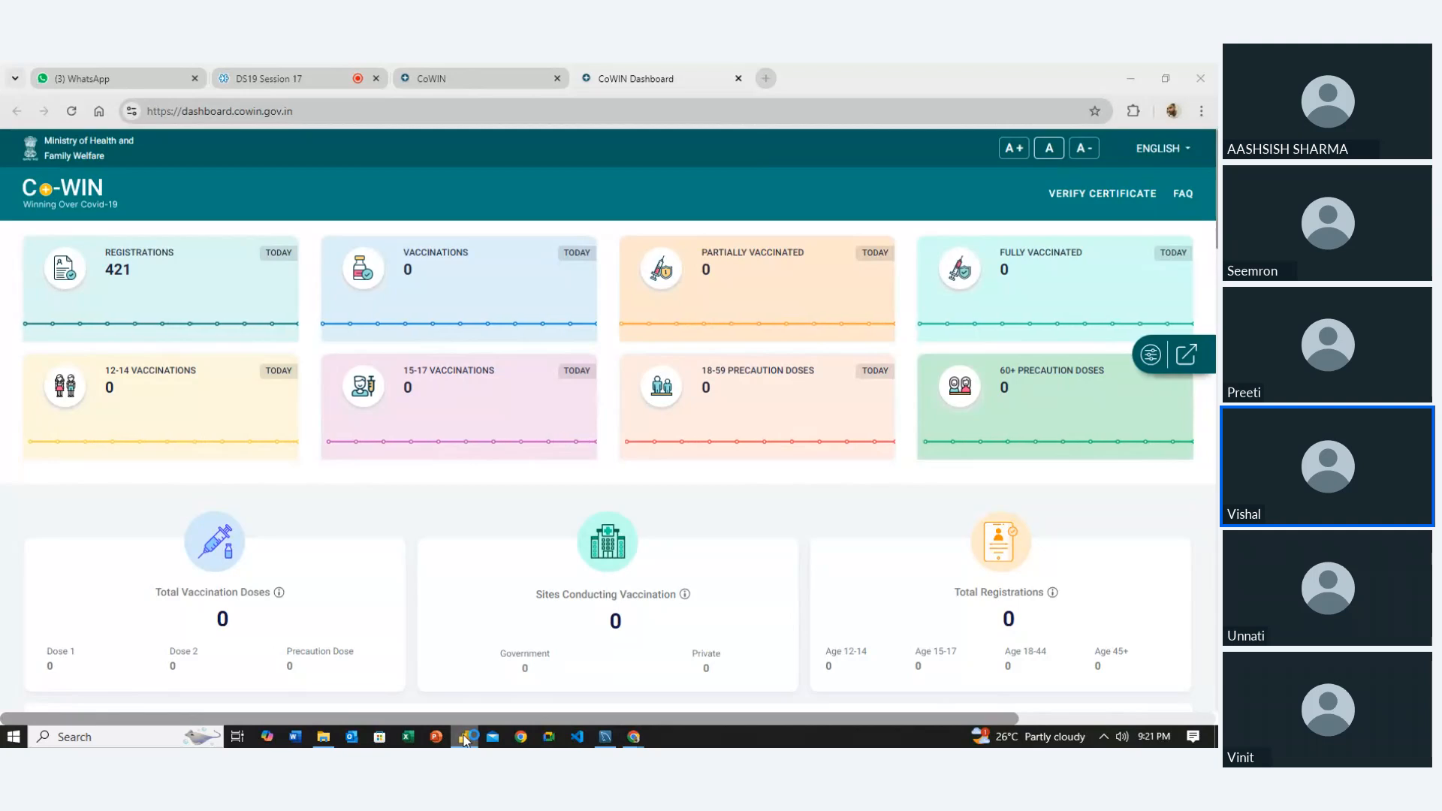
Switch to Power BI Desktop and open the recent report Global Dashboard Sales performances.pbix
{"action": "left_click", "coordinate": [464, 738]}
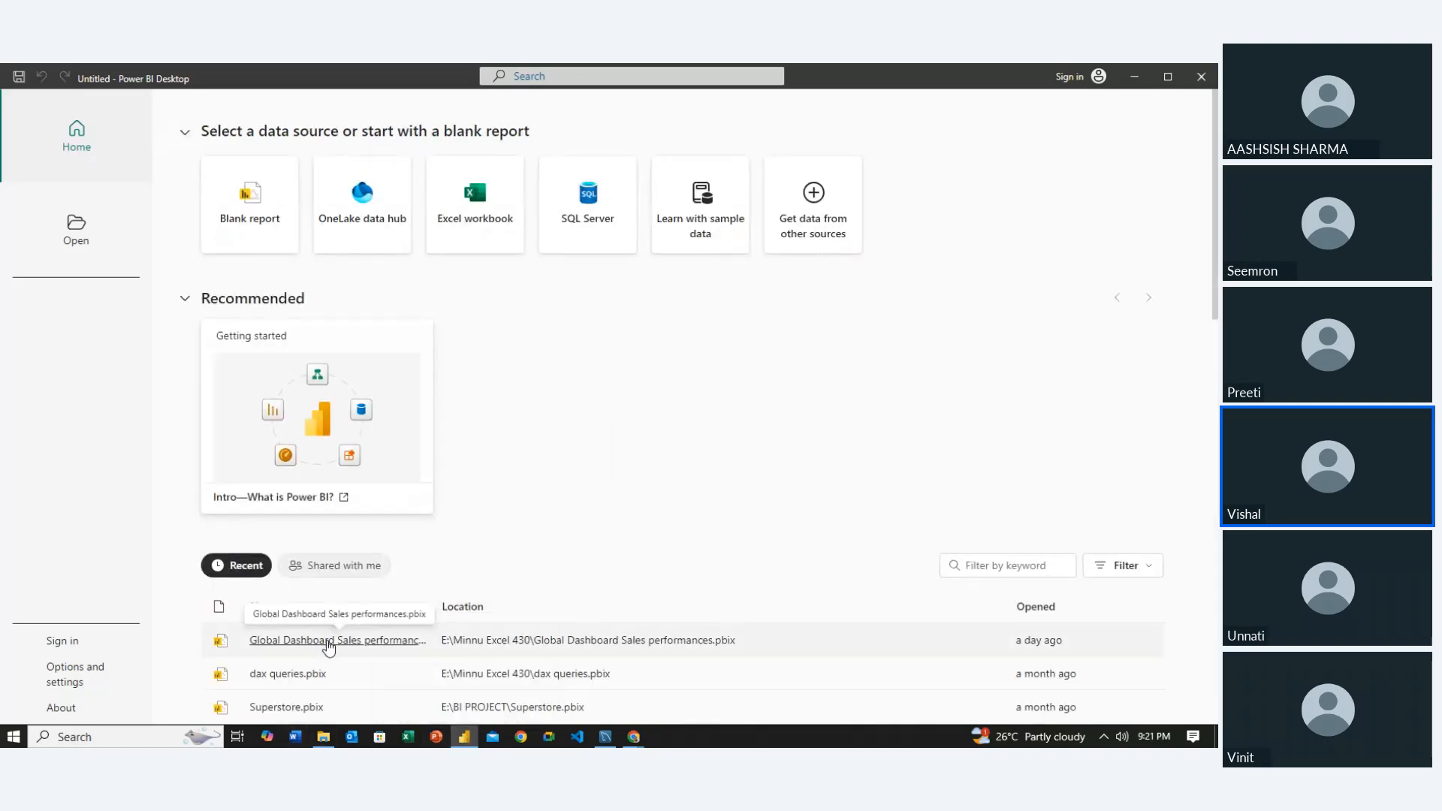
{"action": "left_click", "coordinate": [328, 642]}
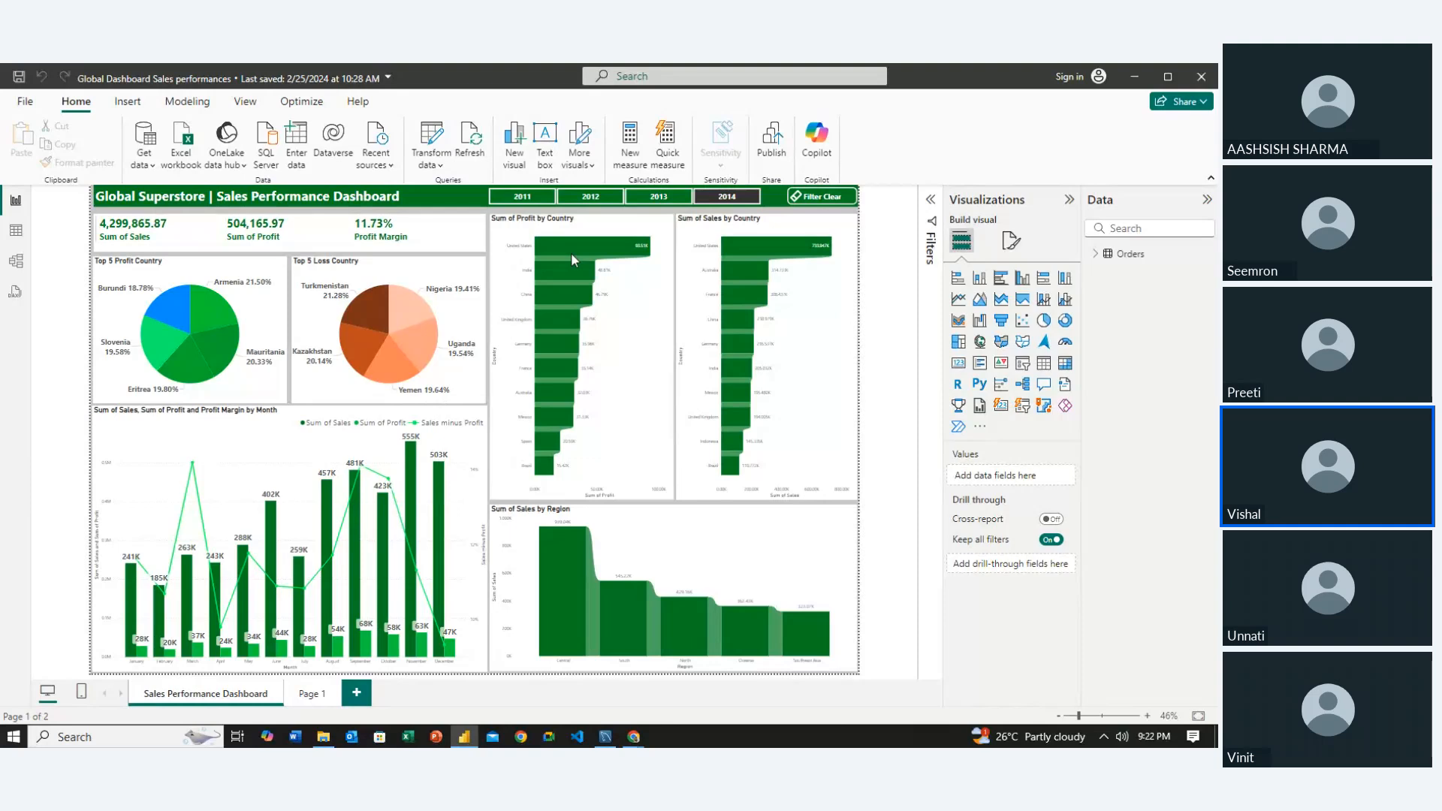
Clear the 2014 filter on the Sales Performance Dashboard and view the Sum of Sales by Region chart and Page 1
{"action": "left_click", "coordinate": [808, 199]}
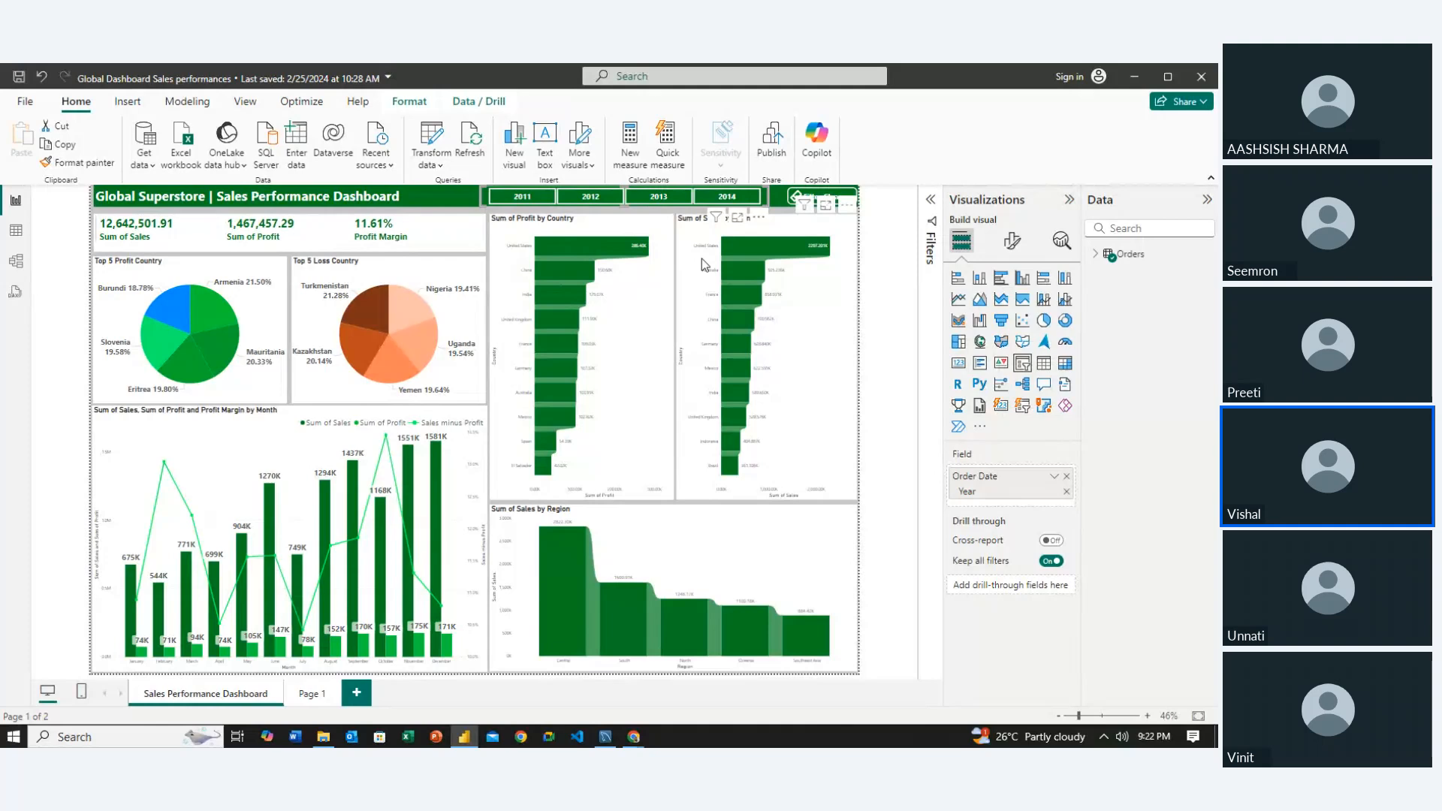
{"action": "left_click", "coordinate": [751, 523]}
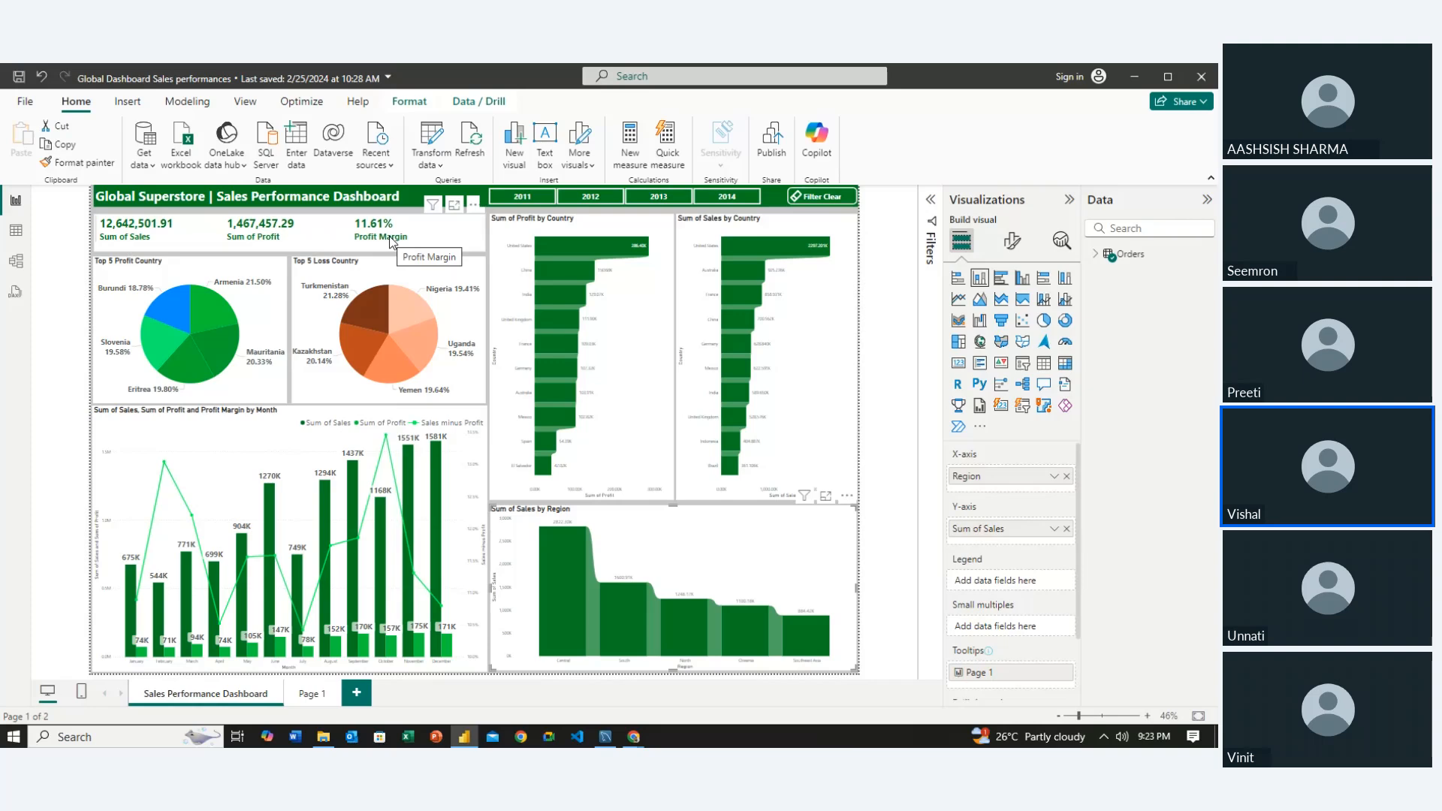
{"action": "left_click", "coordinate": [311, 694]}
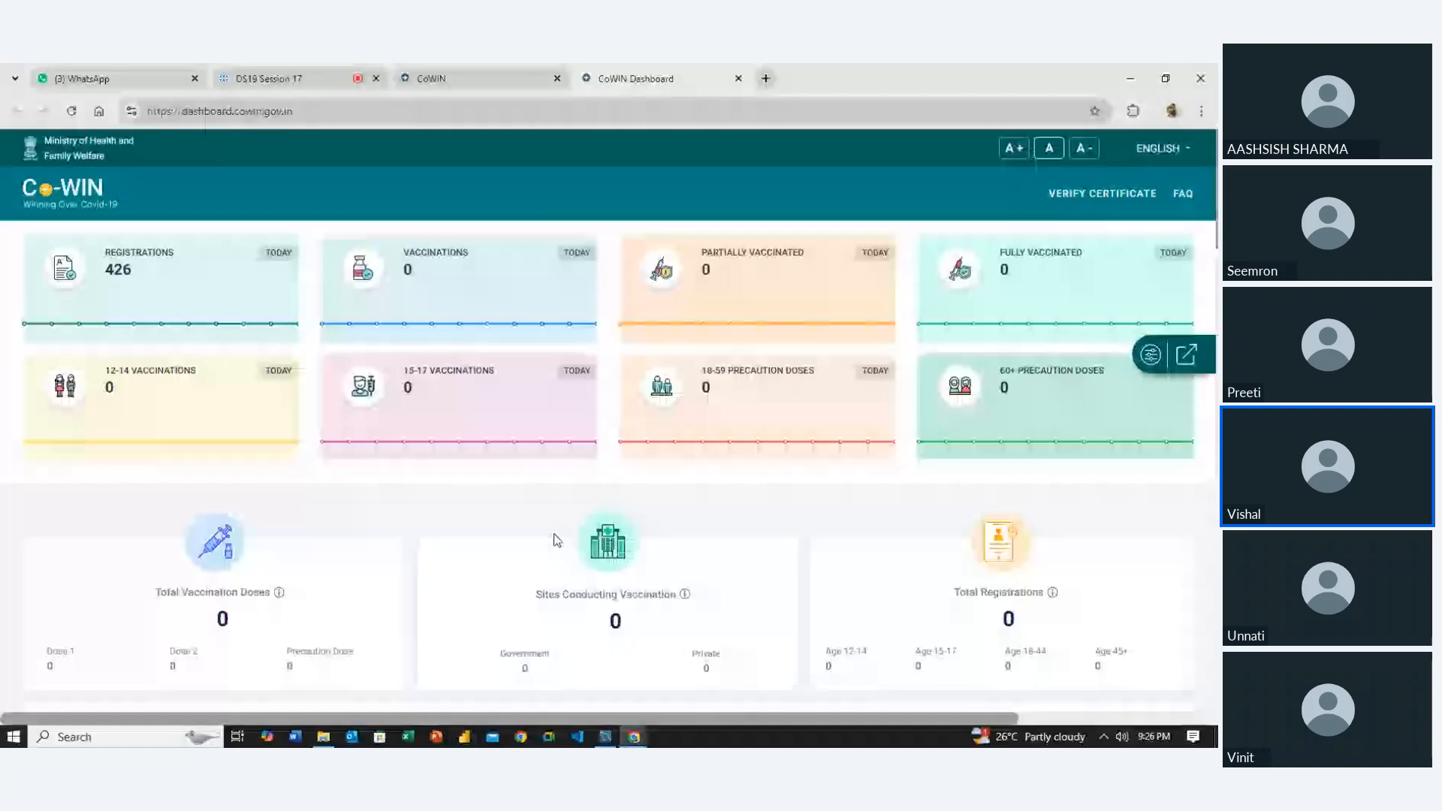
Close the CoWIN Dashboard and CoWIN tabs in Chrome and hide the meeting's screen-sharing notice
{"action": "left_click", "coordinate": [738, 79]}
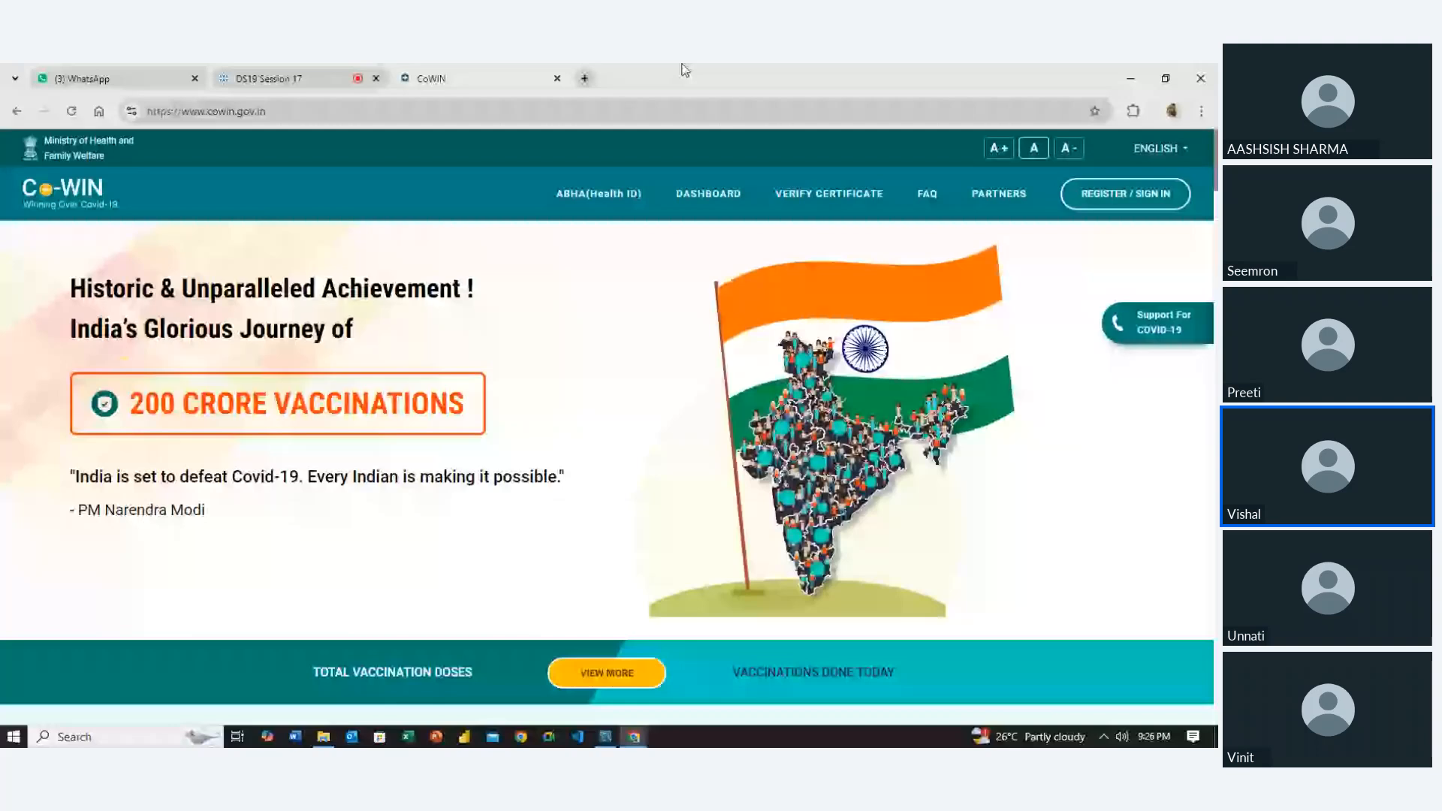
{"action": "left_click", "coordinate": [557, 78]}
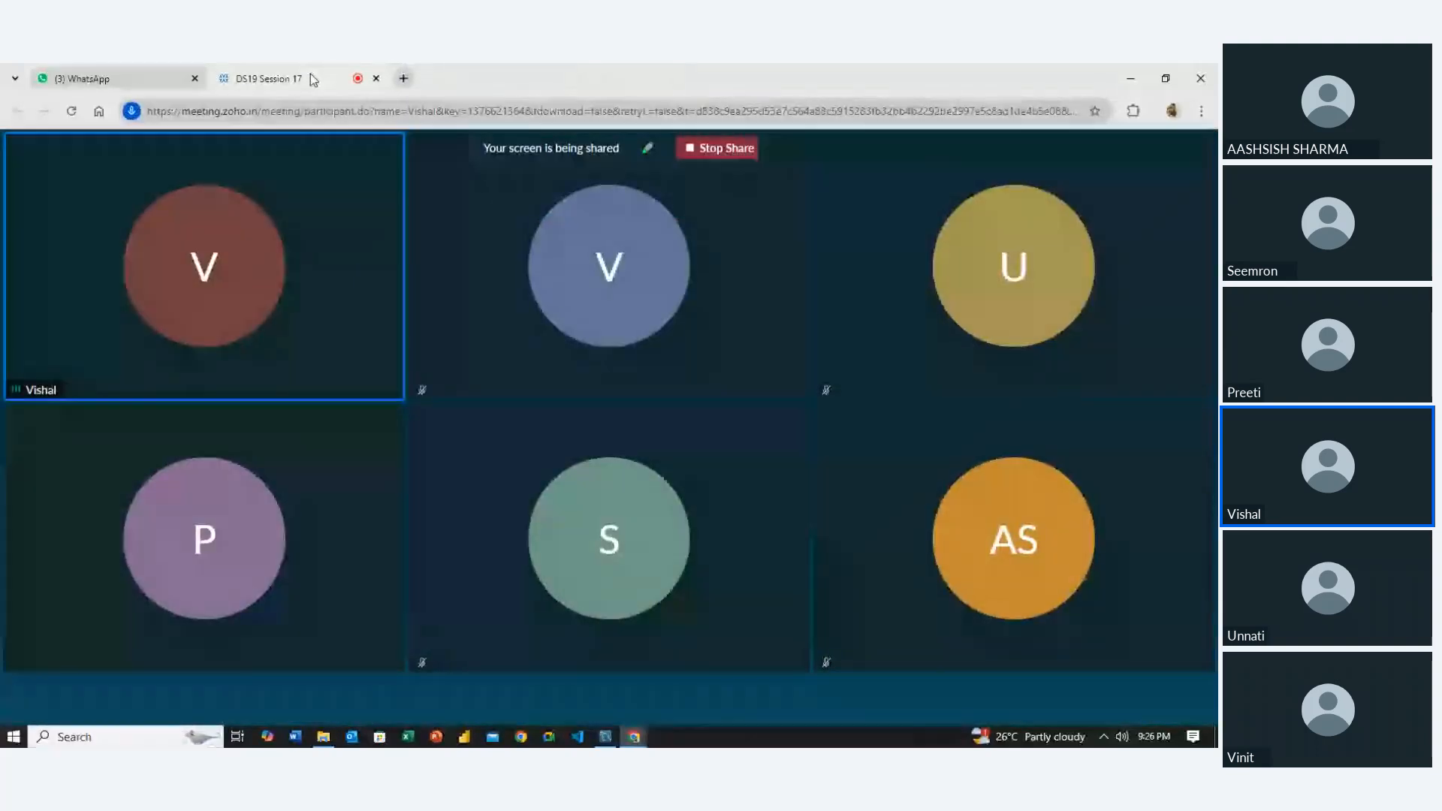
{"action": "mouse_move", "coordinate": [544, 533]}
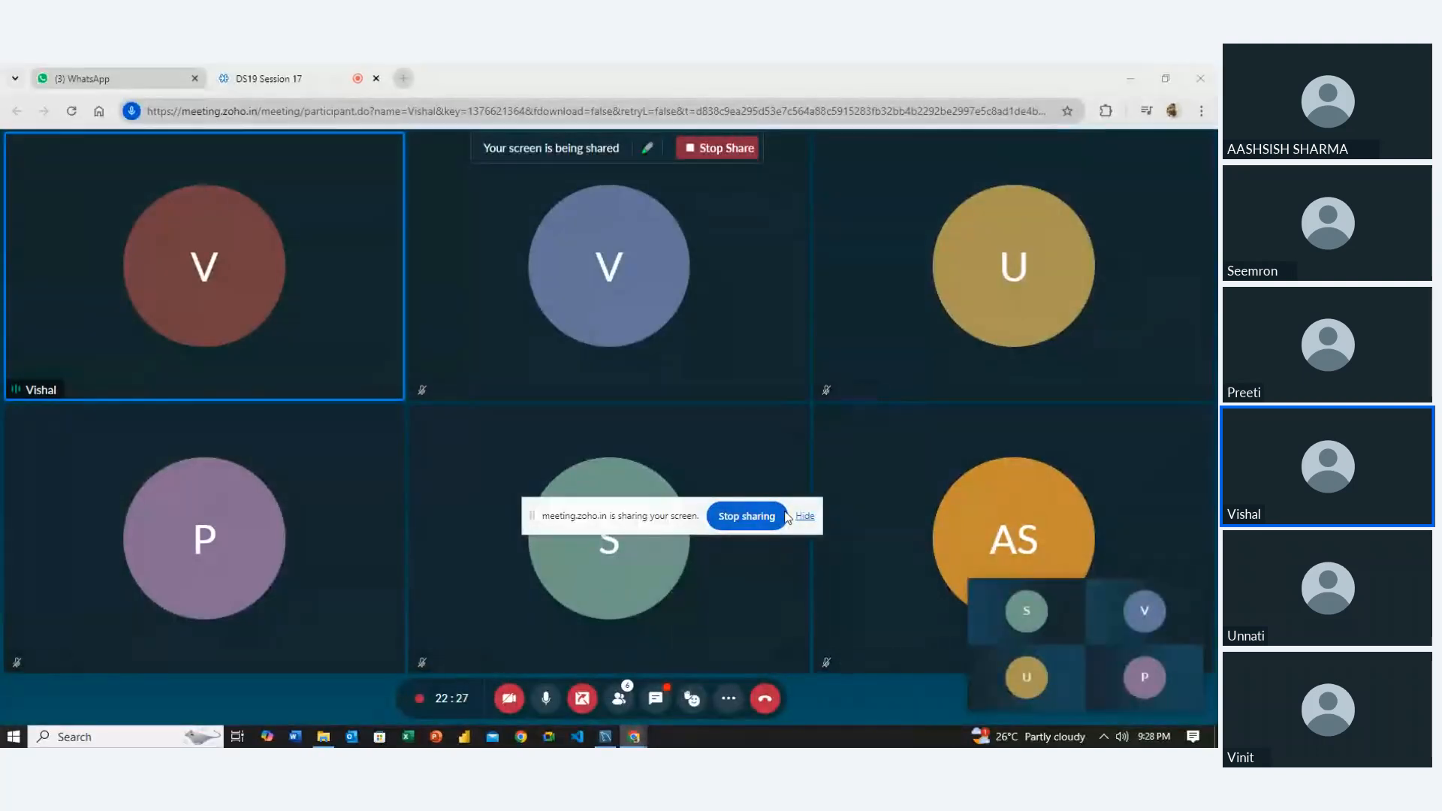
{"action": "left_click", "coordinate": [800, 517]}
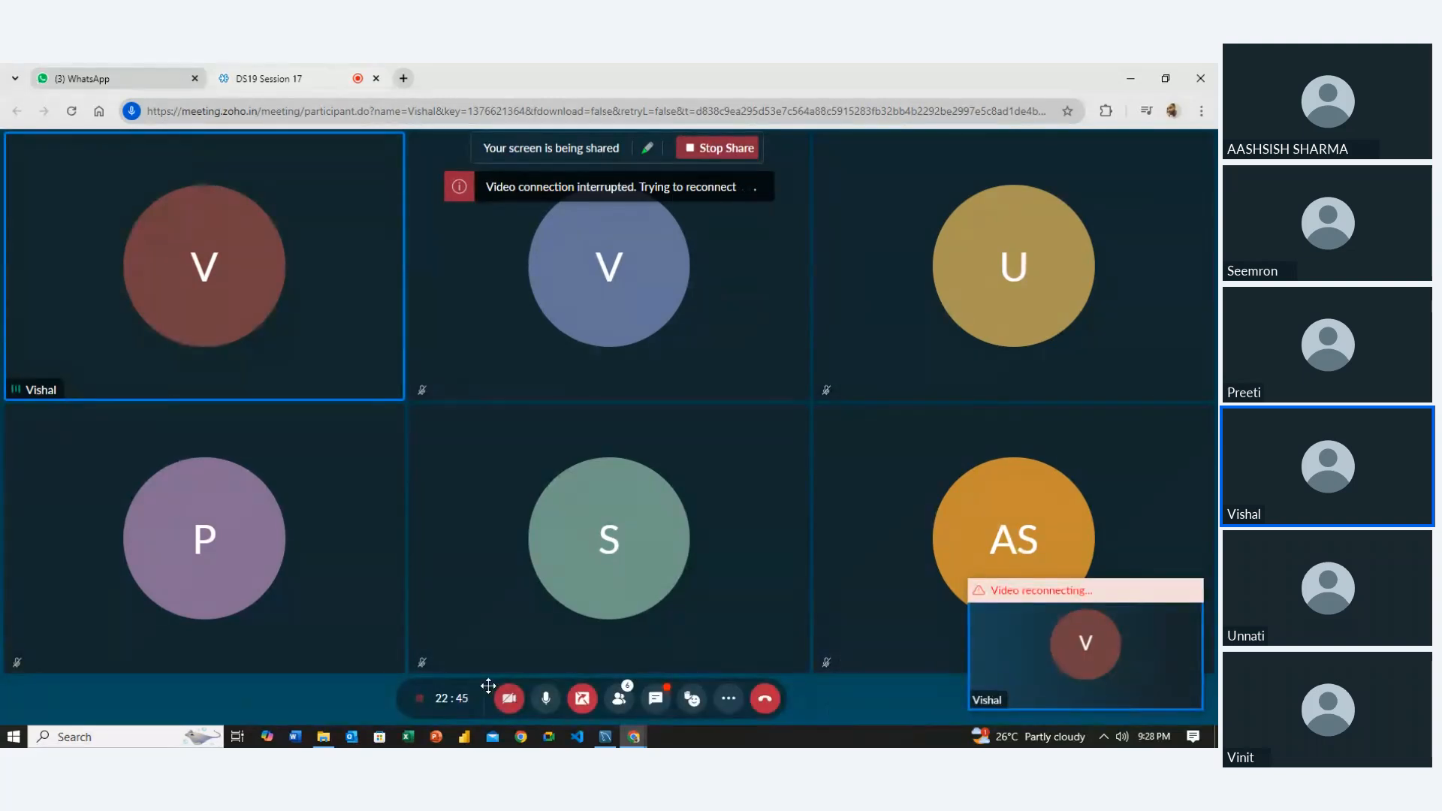
Mute the microphone in the meeting and unmute it again
{"action": "left_click", "coordinate": [546, 699]}
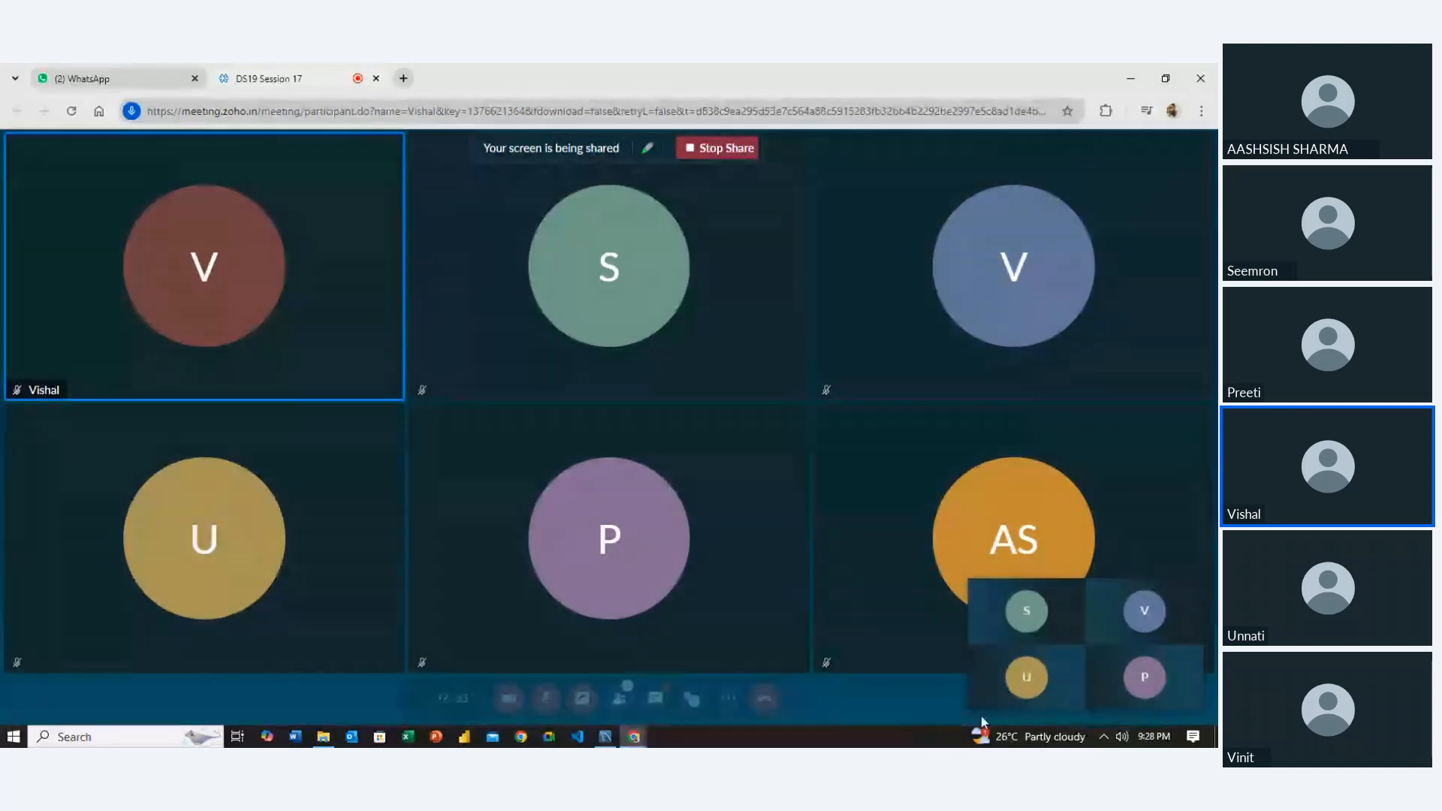
{"action": "left_click", "coordinate": [548, 697]}
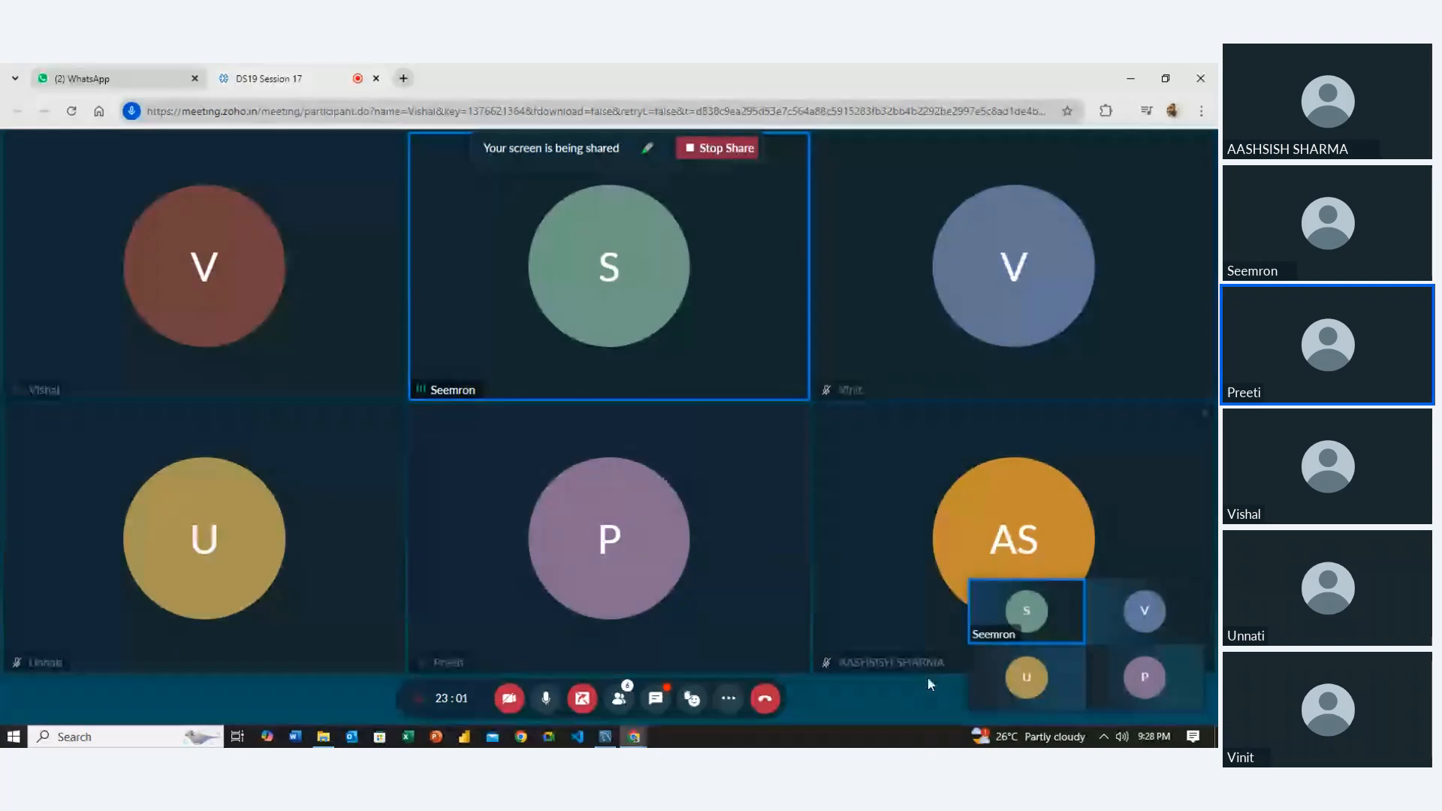
Open the workbook Global Superstore sales Performance Dashboard from the folder ending in "Excel 430" on New Volume (E:) in Excel
{"action": "mouse_move", "coordinate": [1111, 631]}
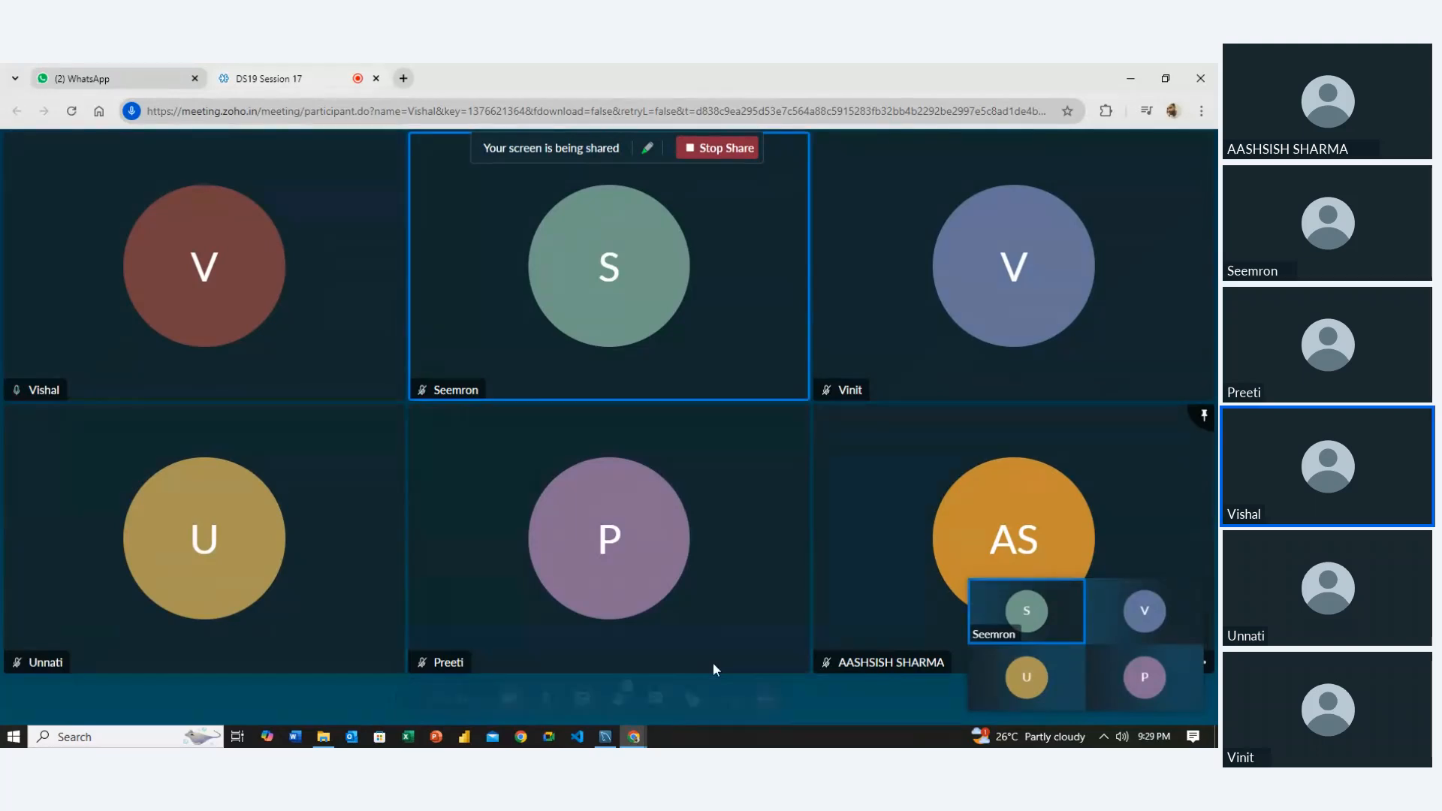
{"action": "left_click", "coordinate": [330, 742]}
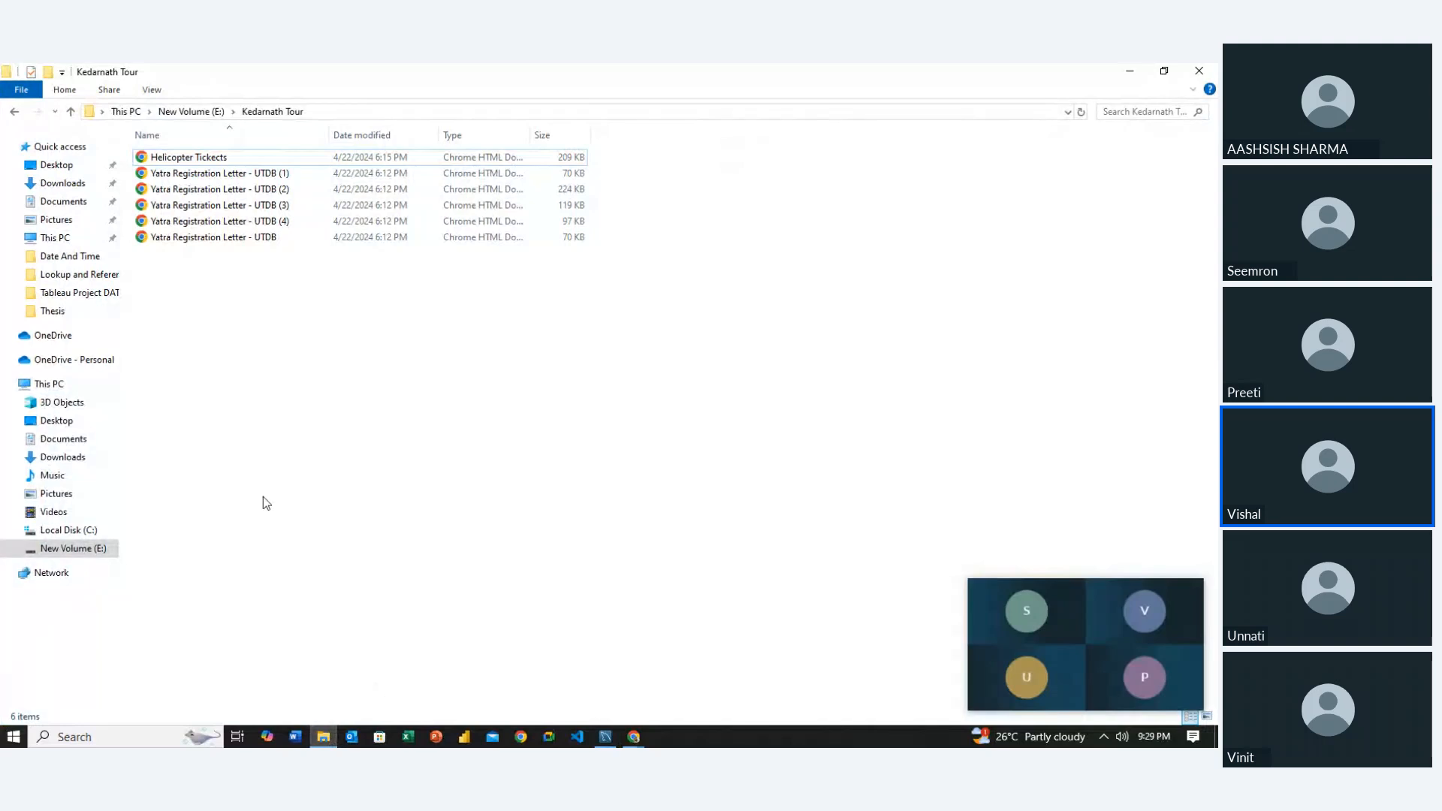
{"action": "left_click", "coordinate": [89, 550]}
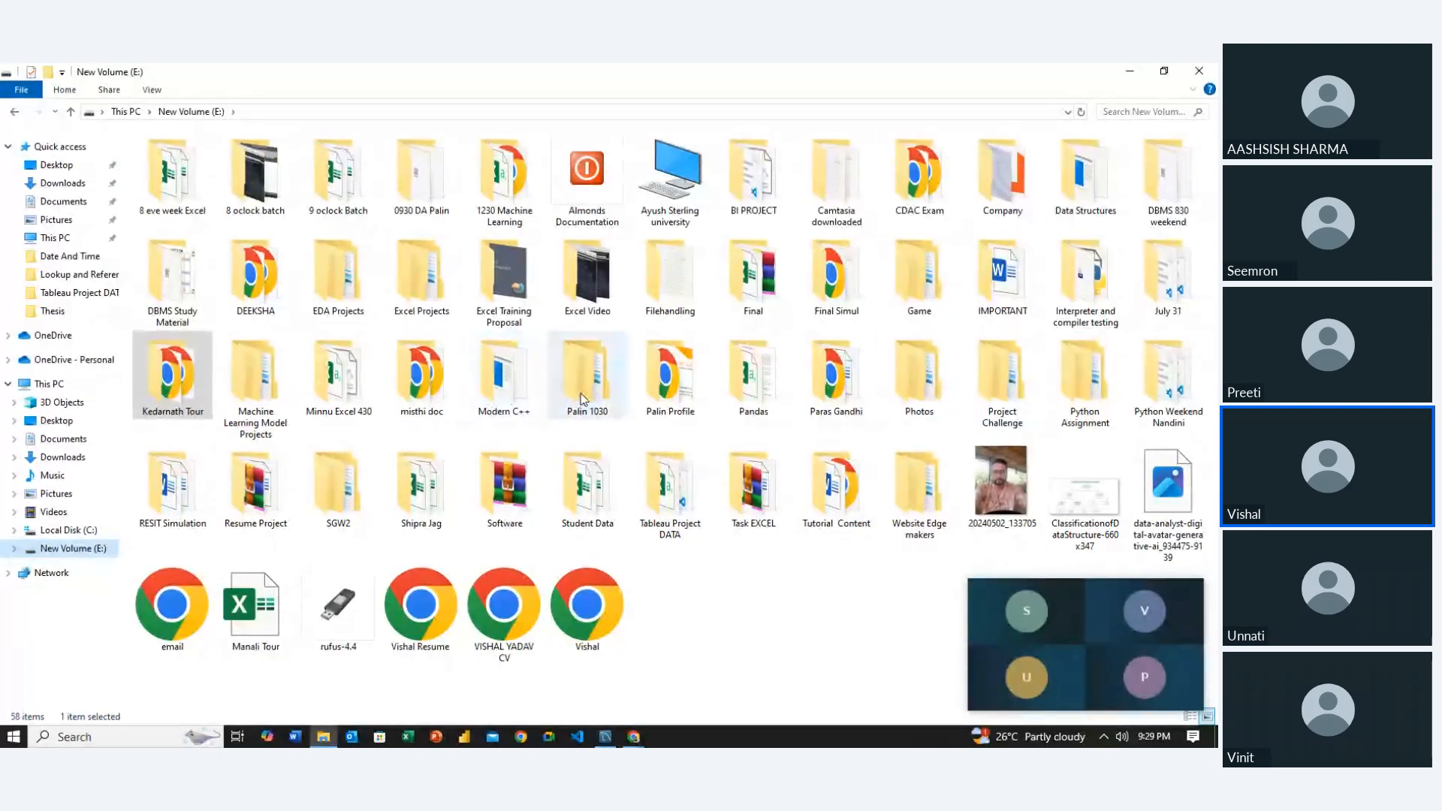
{"action": "double_click", "coordinate": [359, 396]}
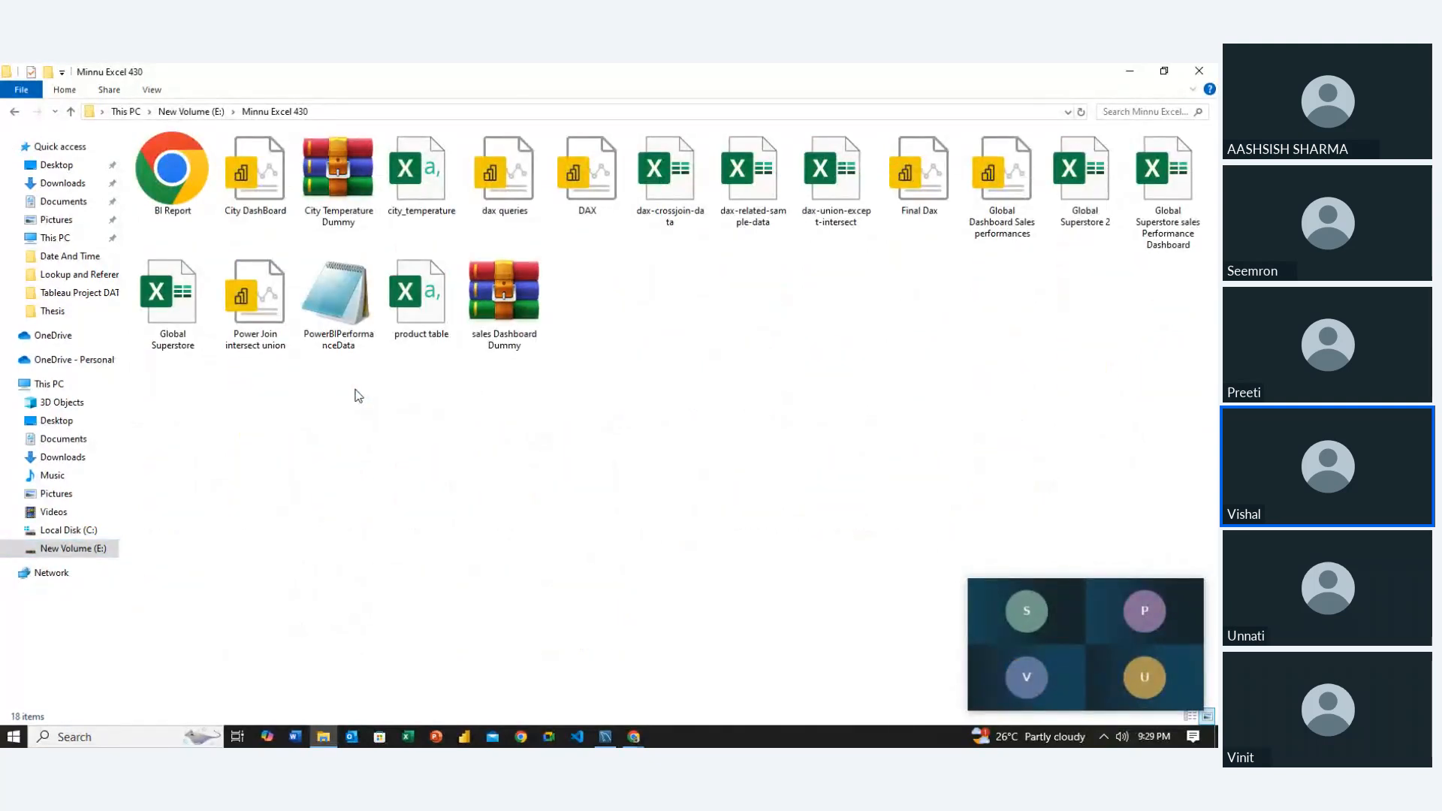
{"action": "double_click", "coordinate": [1155, 229]}
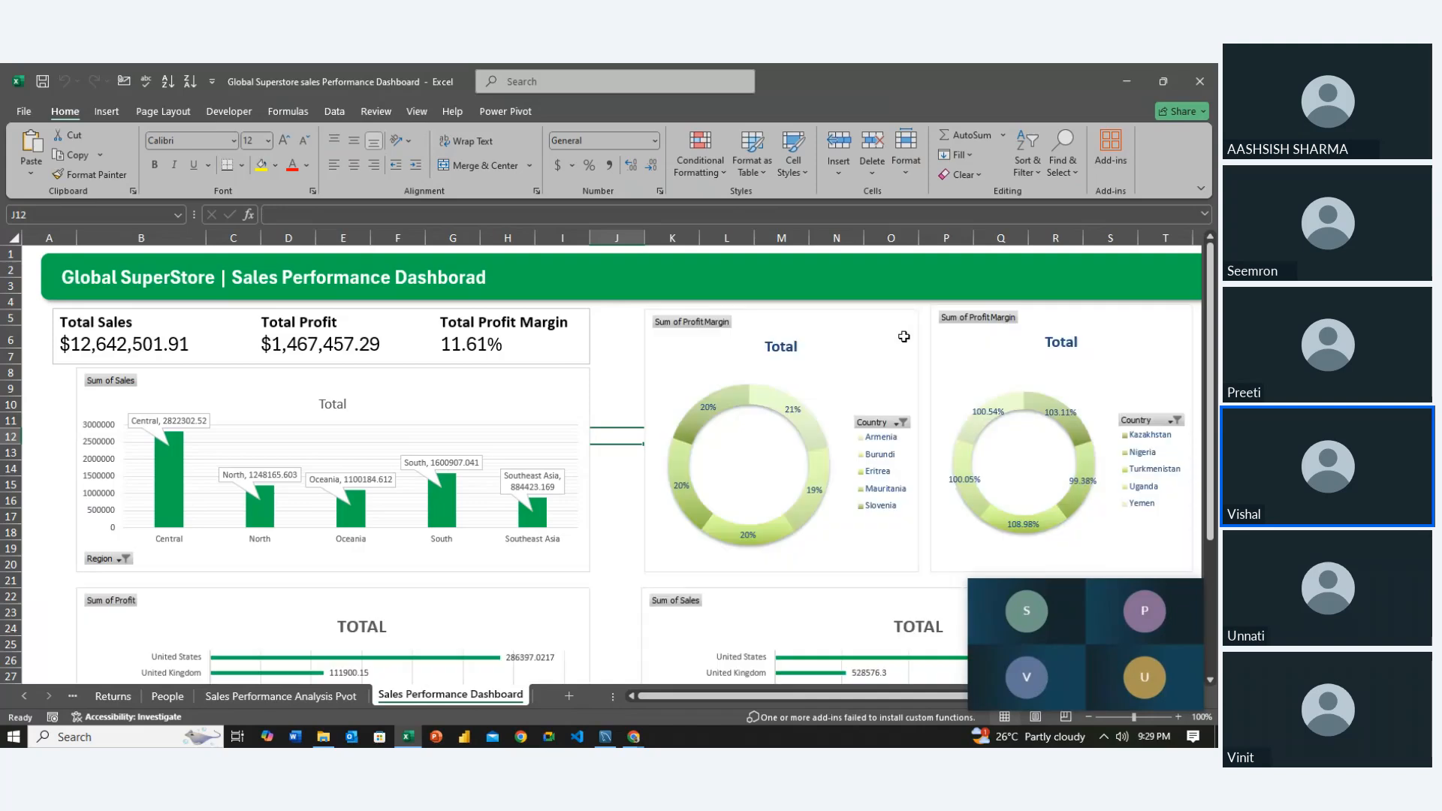
Dismiss the Genuine Office dialog and examine the sales, profit and profit margin charts on the Sales Performance Dashboard sheet
{"action": "scroll", "coordinate": [904, 340], "scroll_direction": "down", "scroll_amount": 3}
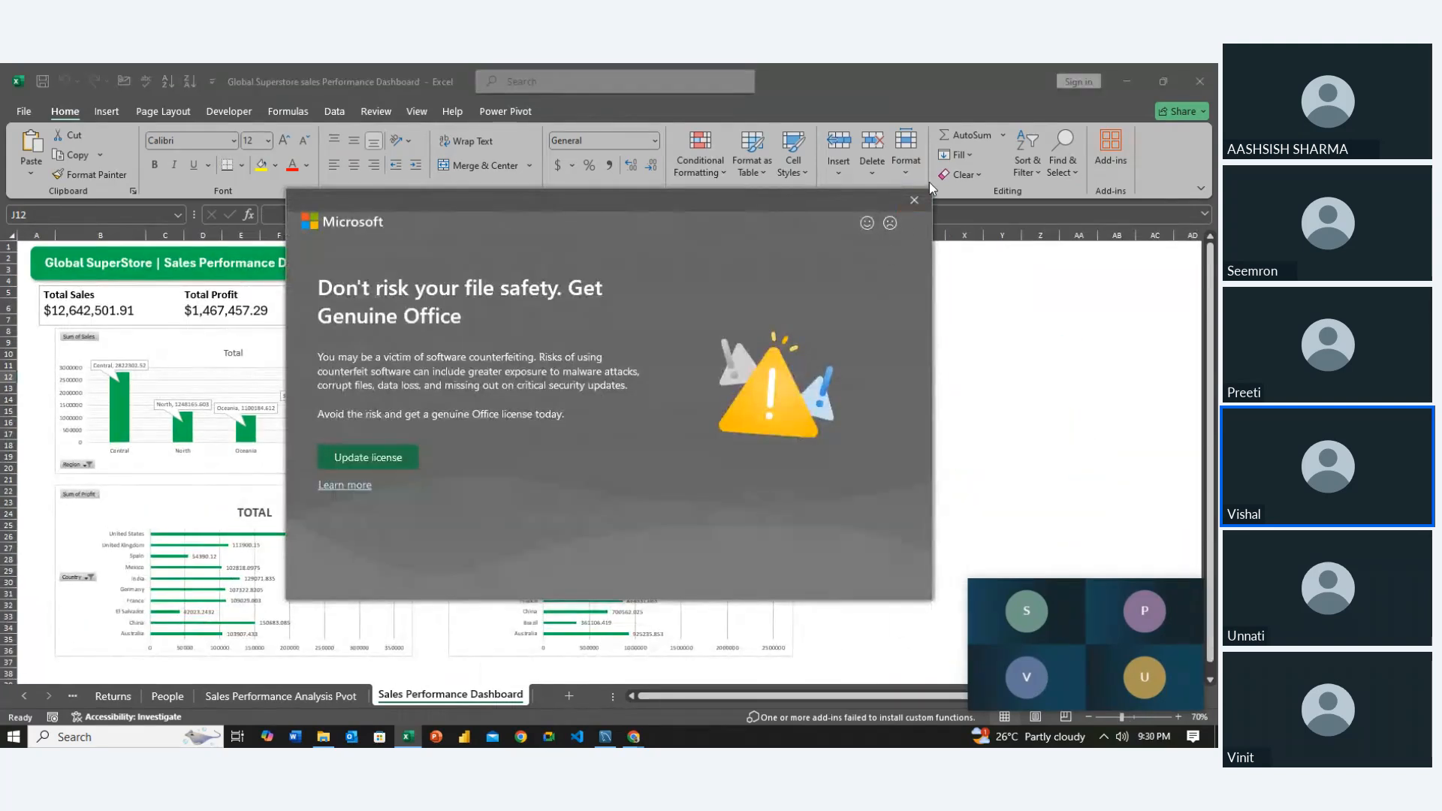
{"action": "left_click", "coordinate": [916, 206]}
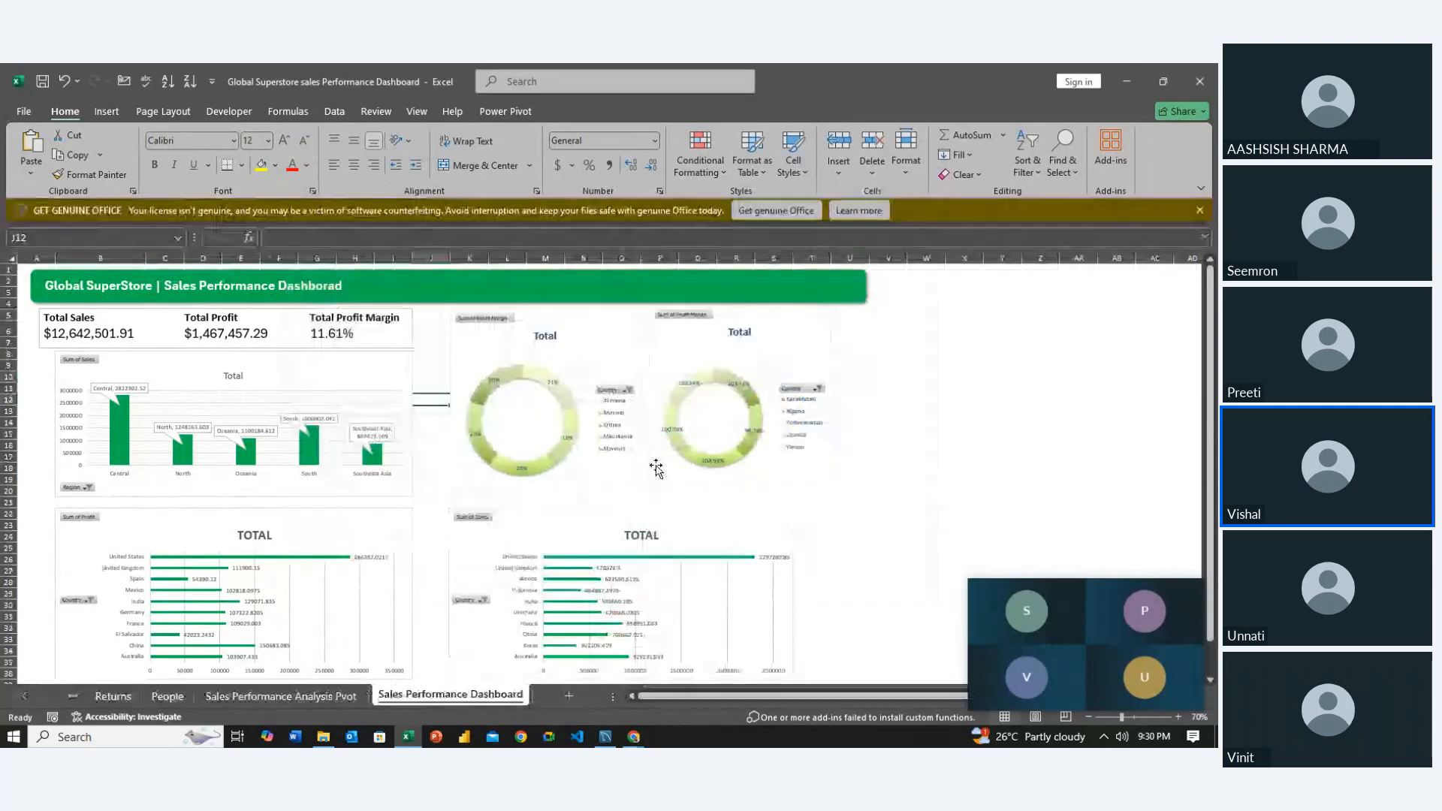
{"action": "scroll", "coordinate": [657, 467], "scroll_direction": "up", "scroll_amount": 2}
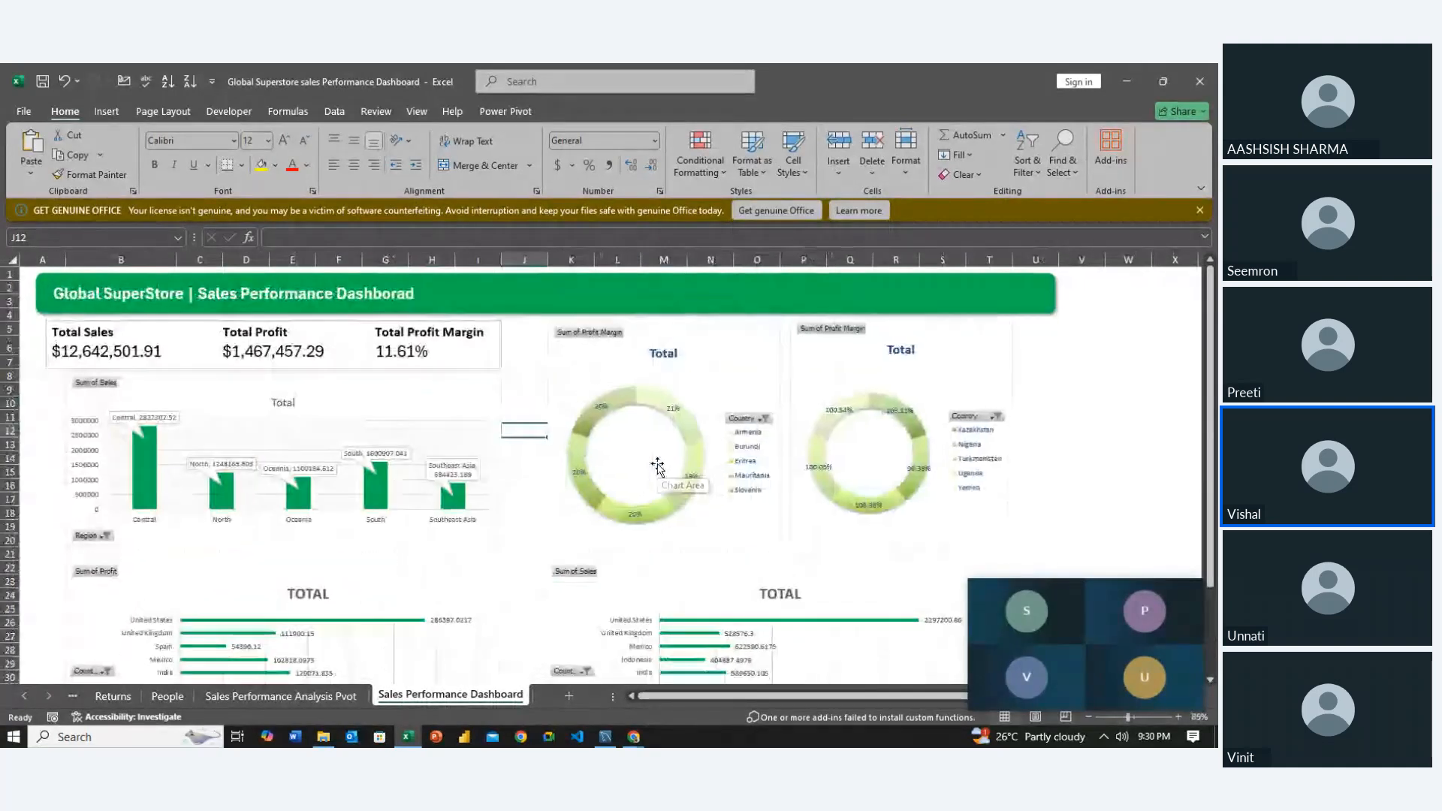
{"action": "scroll", "coordinate": [657, 467], "scroll_direction": "down", "scroll_amount": 4}
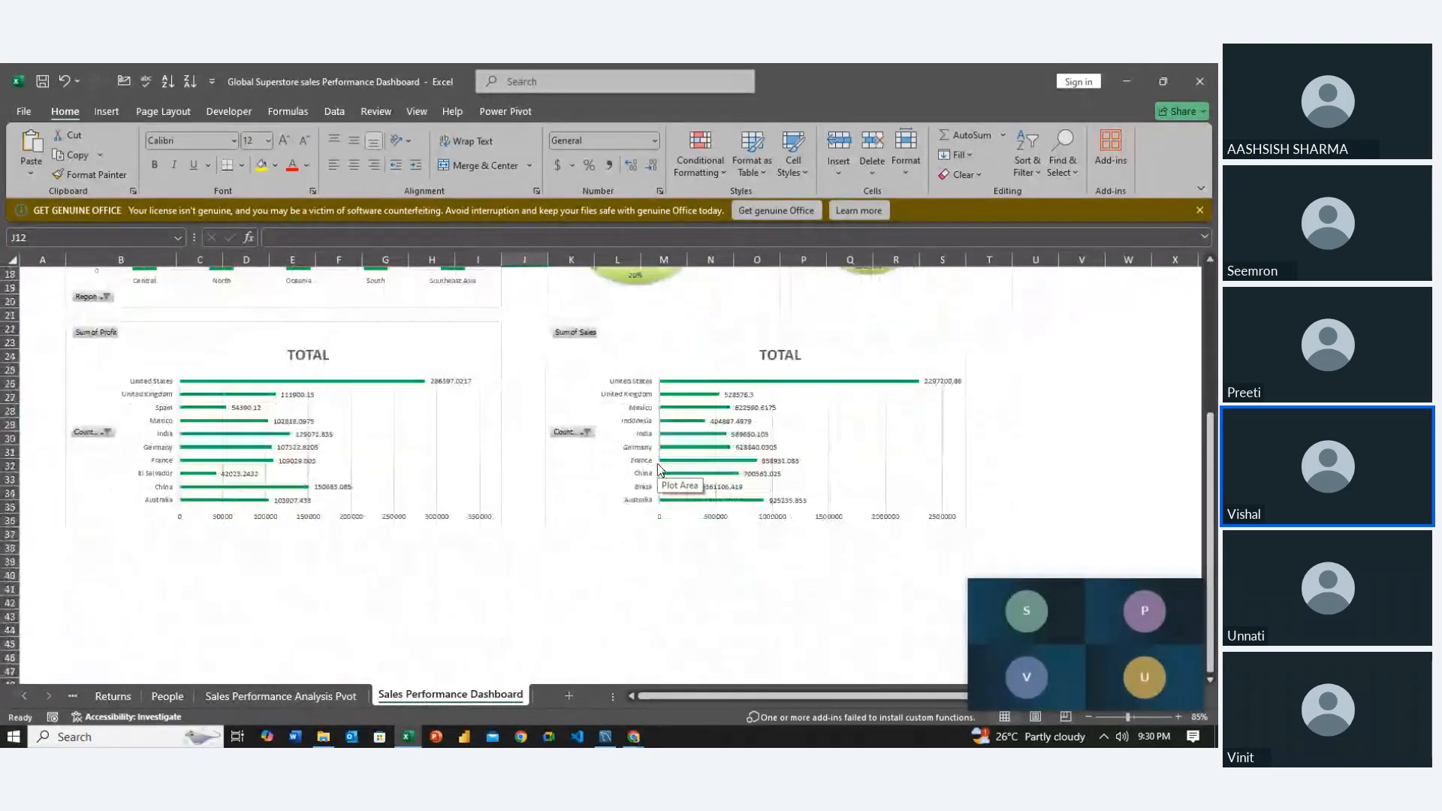
{"action": "left_click", "coordinate": [571, 505]}
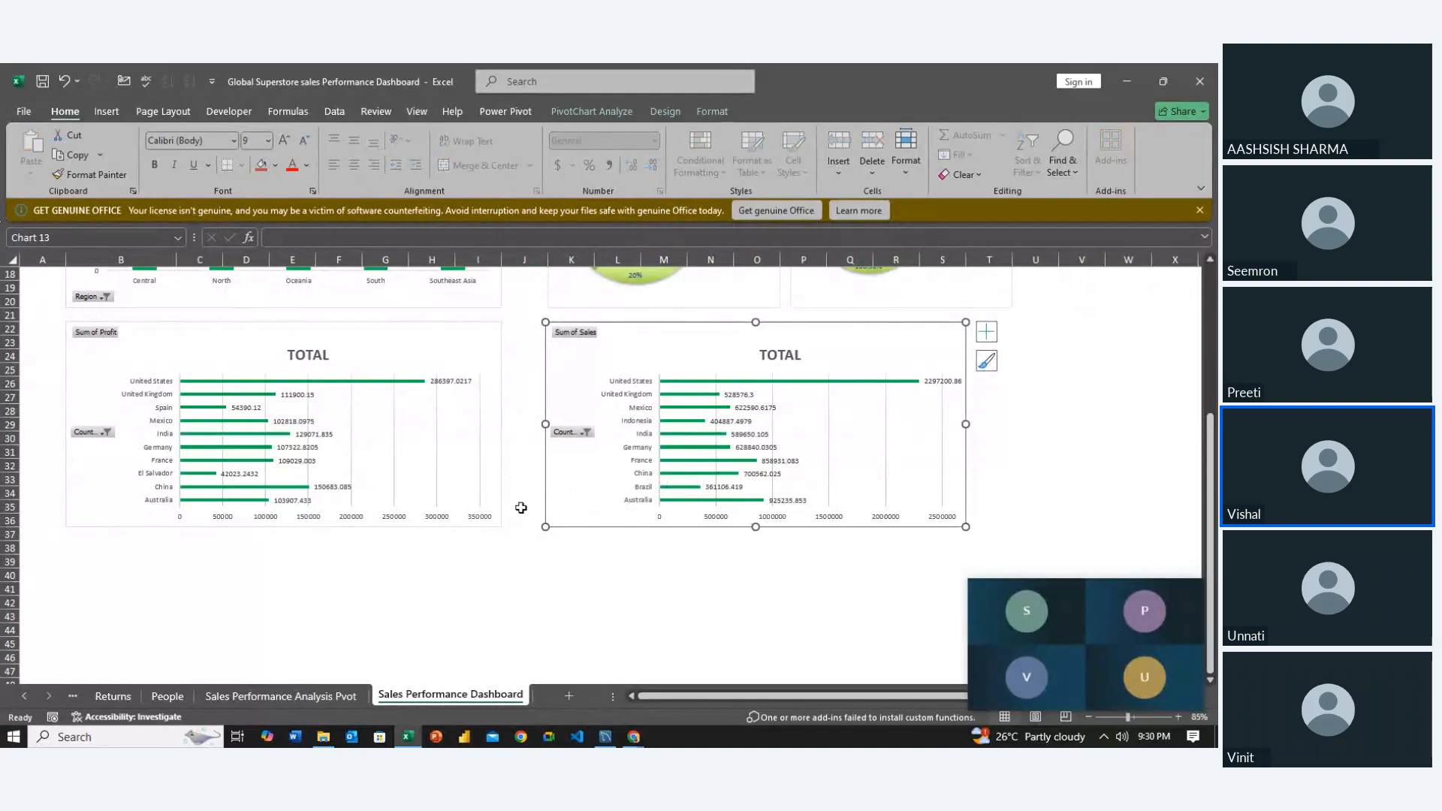
{"action": "left_click", "coordinate": [496, 475]}
{"action": "scroll", "coordinate": [530, 481], "scroll_direction": "up", "scroll_amount": 3}
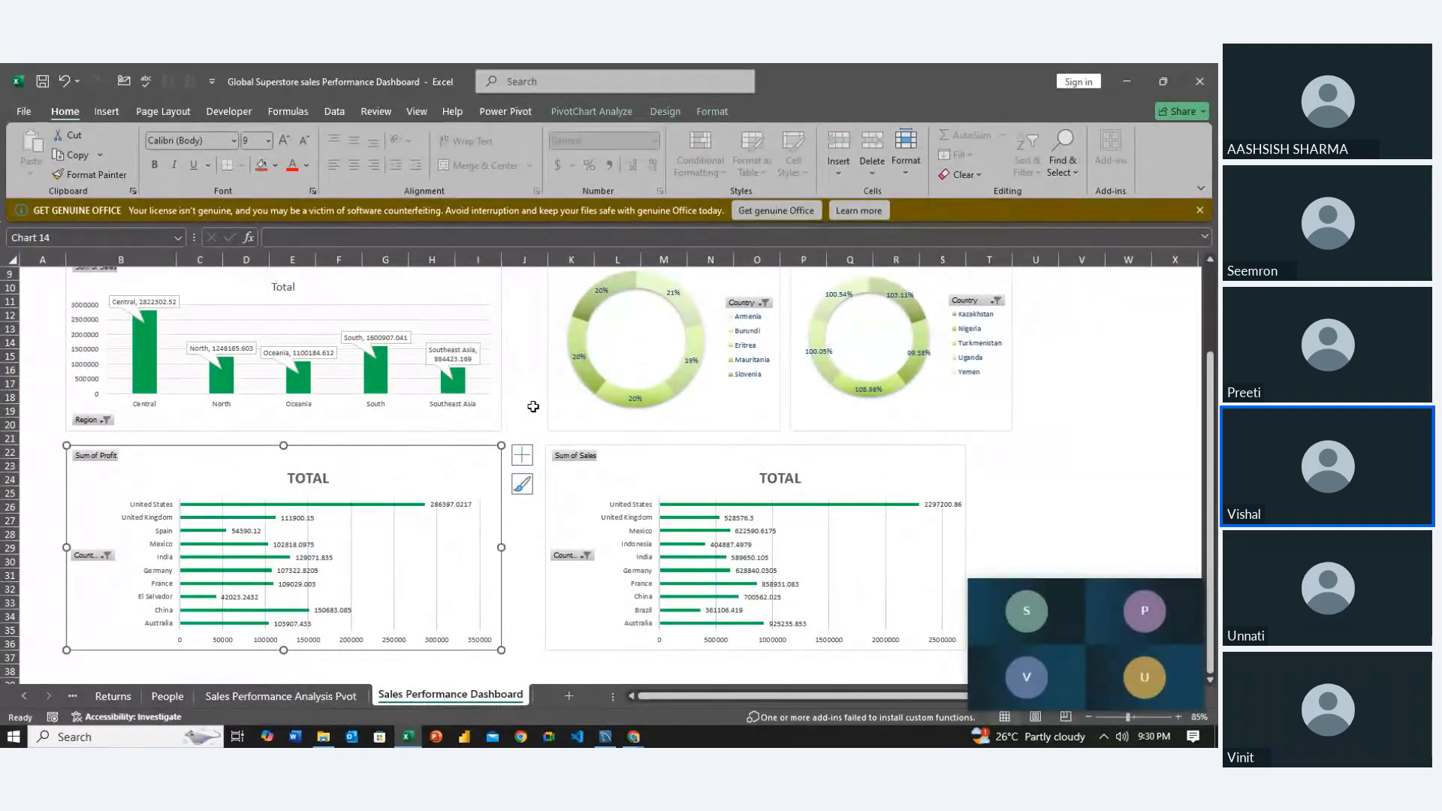
{"action": "scroll", "coordinate": [534, 406], "scroll_direction": "up", "scroll_amount": 3}
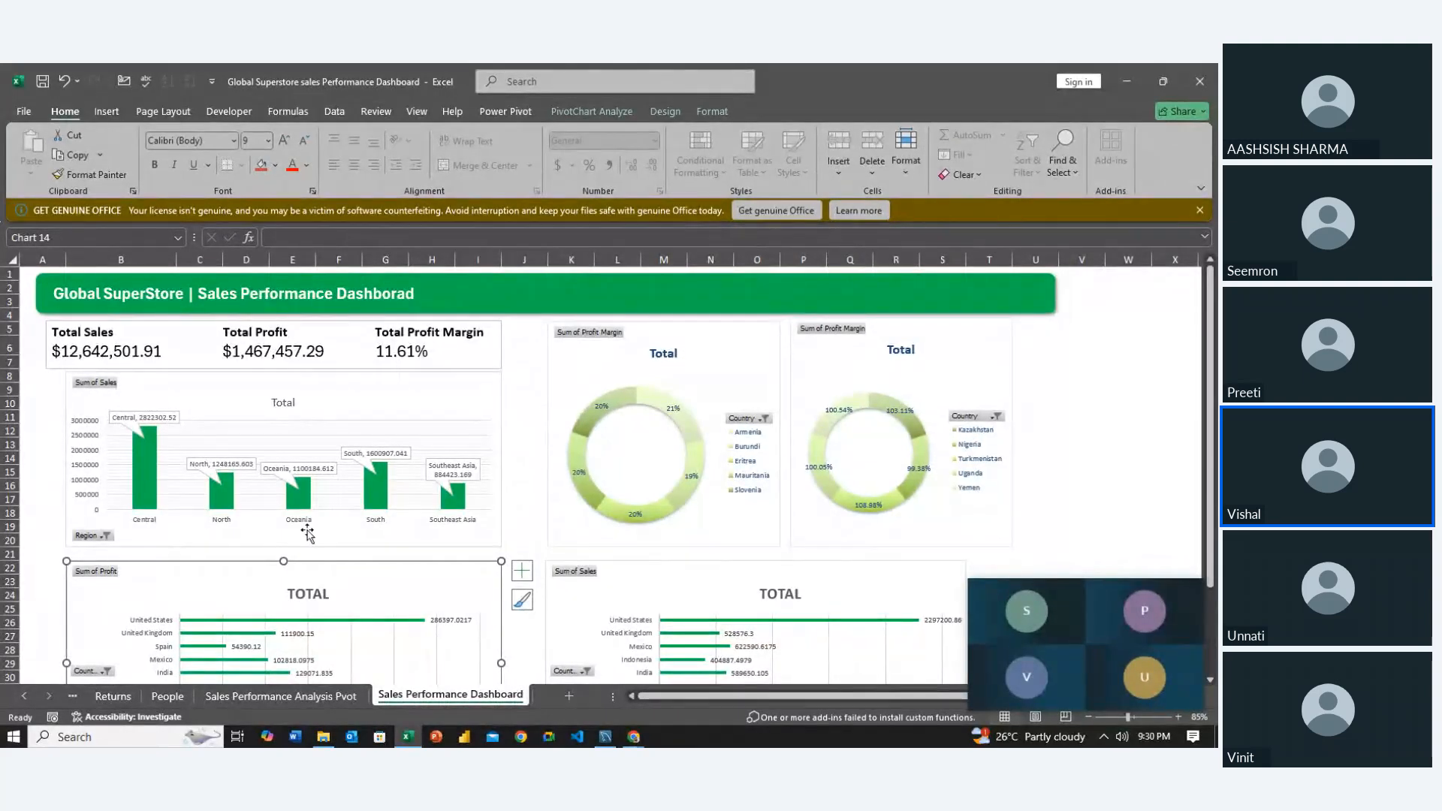
Examine the top and bottom sales, profit and profit margin pivot tables on the Sales Performance Analysis Pvot sheet
{"action": "left_click", "coordinate": [263, 703]}
{"action": "scroll", "coordinate": [361, 551], "scroll_direction": "down", "scroll_amount": 1}
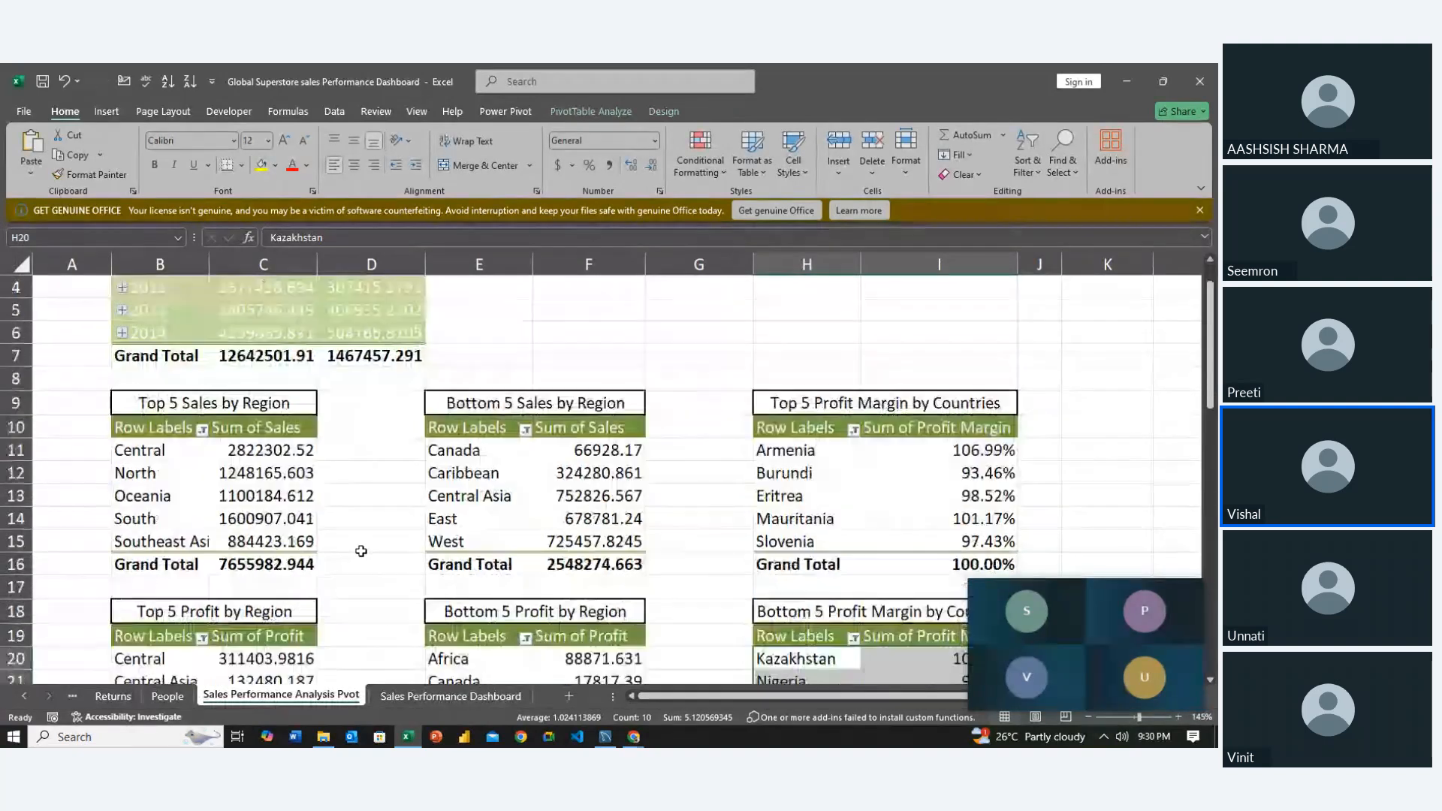
{"action": "scroll", "coordinate": [361, 551], "scroll_direction": "up", "scroll_amount": 1}
{"action": "scroll", "coordinate": [362, 552], "scroll_direction": "down", "scroll_amount": 1}
{"action": "scroll", "coordinate": [361, 551], "scroll_direction": "down", "scroll_amount": 5}
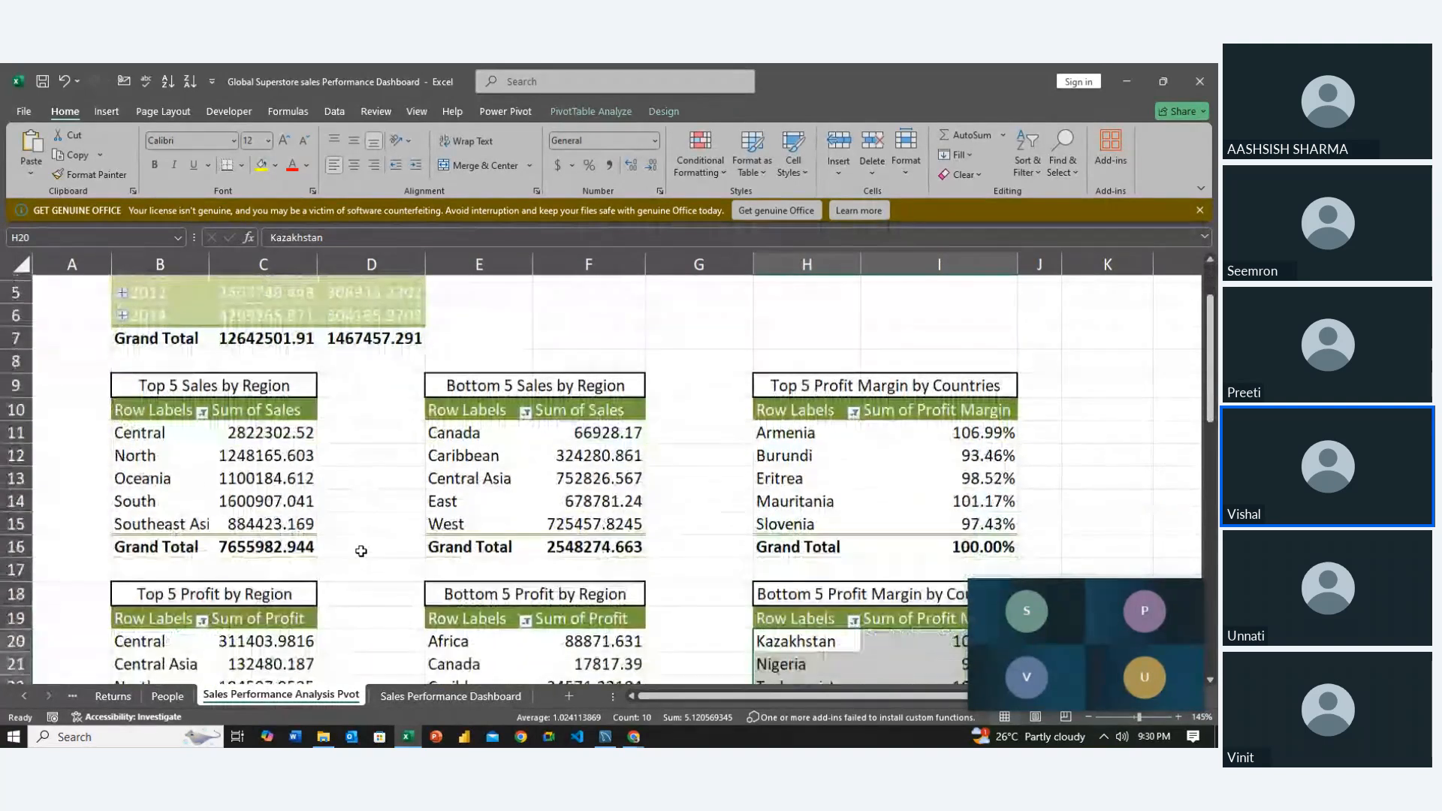
{"action": "scroll", "coordinate": [362, 551], "scroll_direction": "down", "scroll_amount": 14}
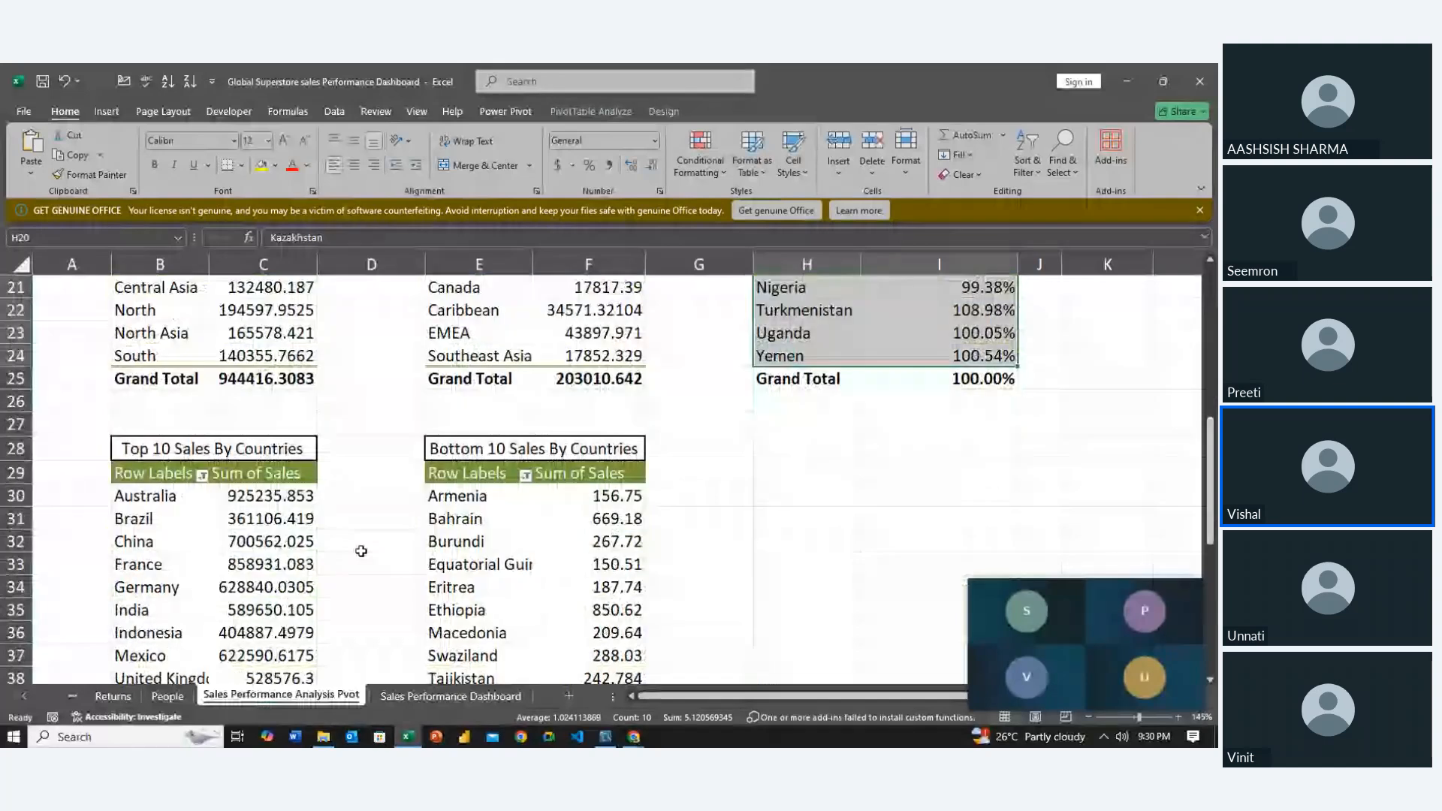
{"action": "scroll", "coordinate": [362, 551], "scroll_direction": "up", "scroll_amount": 6}
{"action": "scroll", "coordinate": [362, 551], "scroll_direction": "up", "scroll_amount": 14}
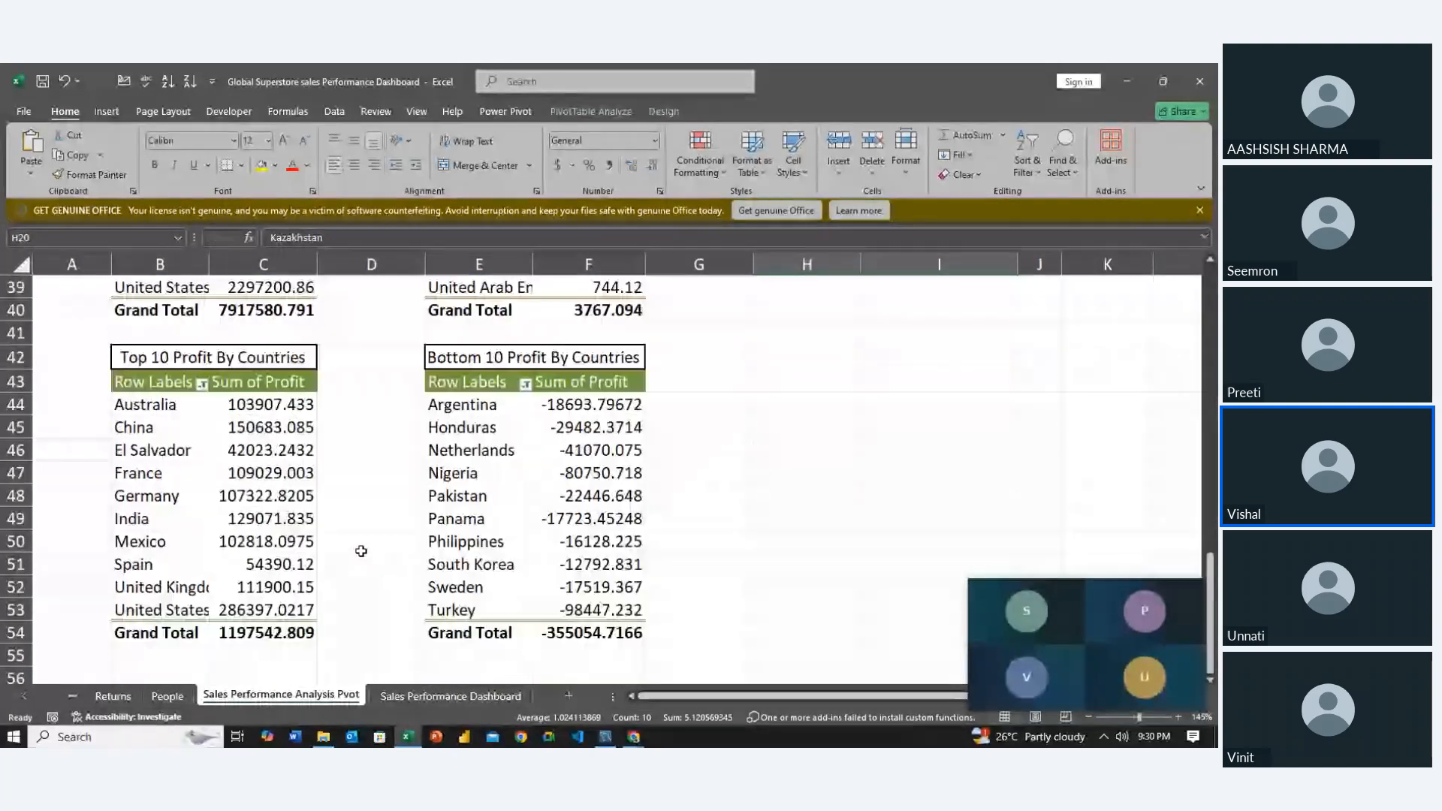
Return to the Sales Performance Dashboard sheet and close the Get Genuine Office message bar above it
{"action": "left_click", "coordinate": [417, 696]}
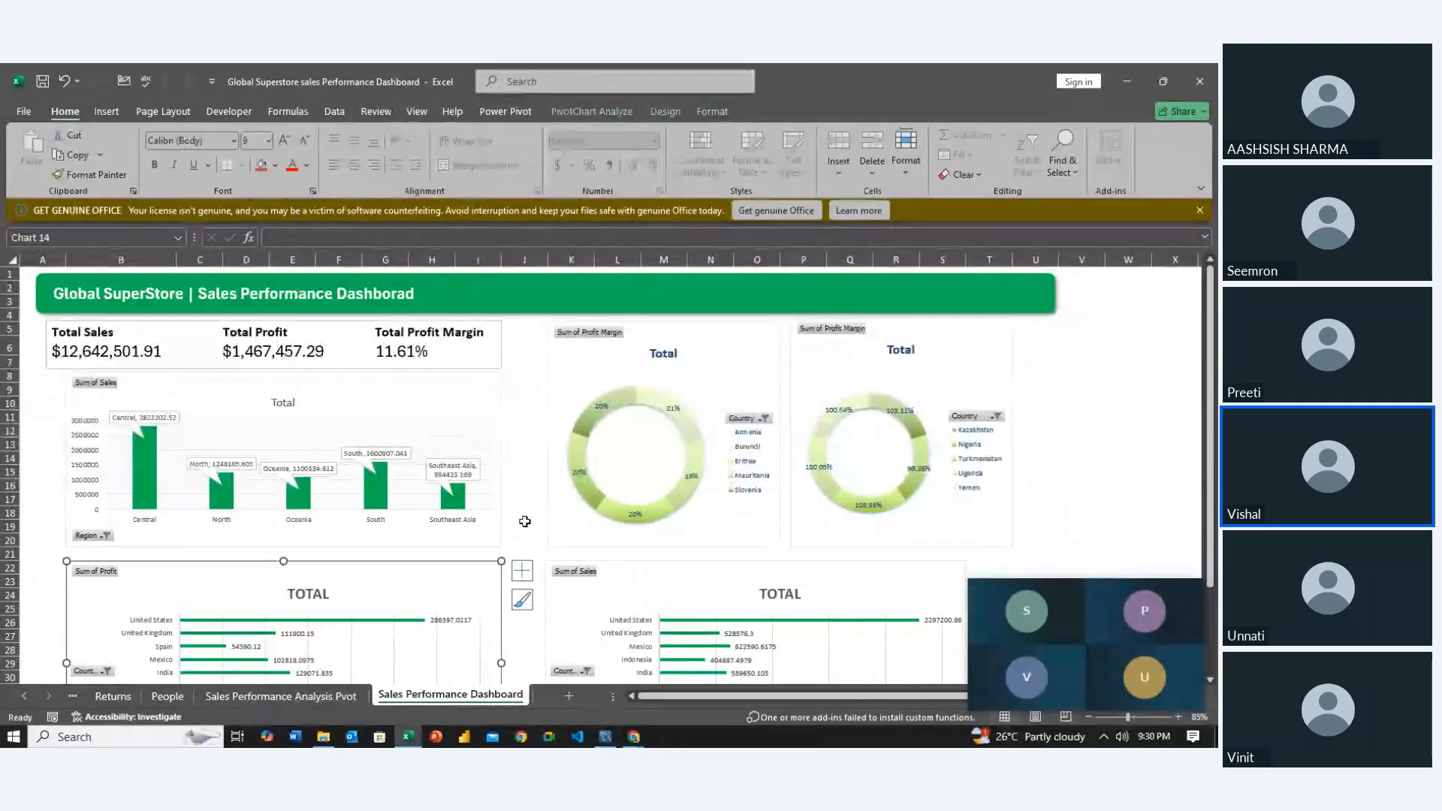
{"action": "scroll", "coordinate": [523, 522], "scroll_direction": "down", "scroll_amount": 1}
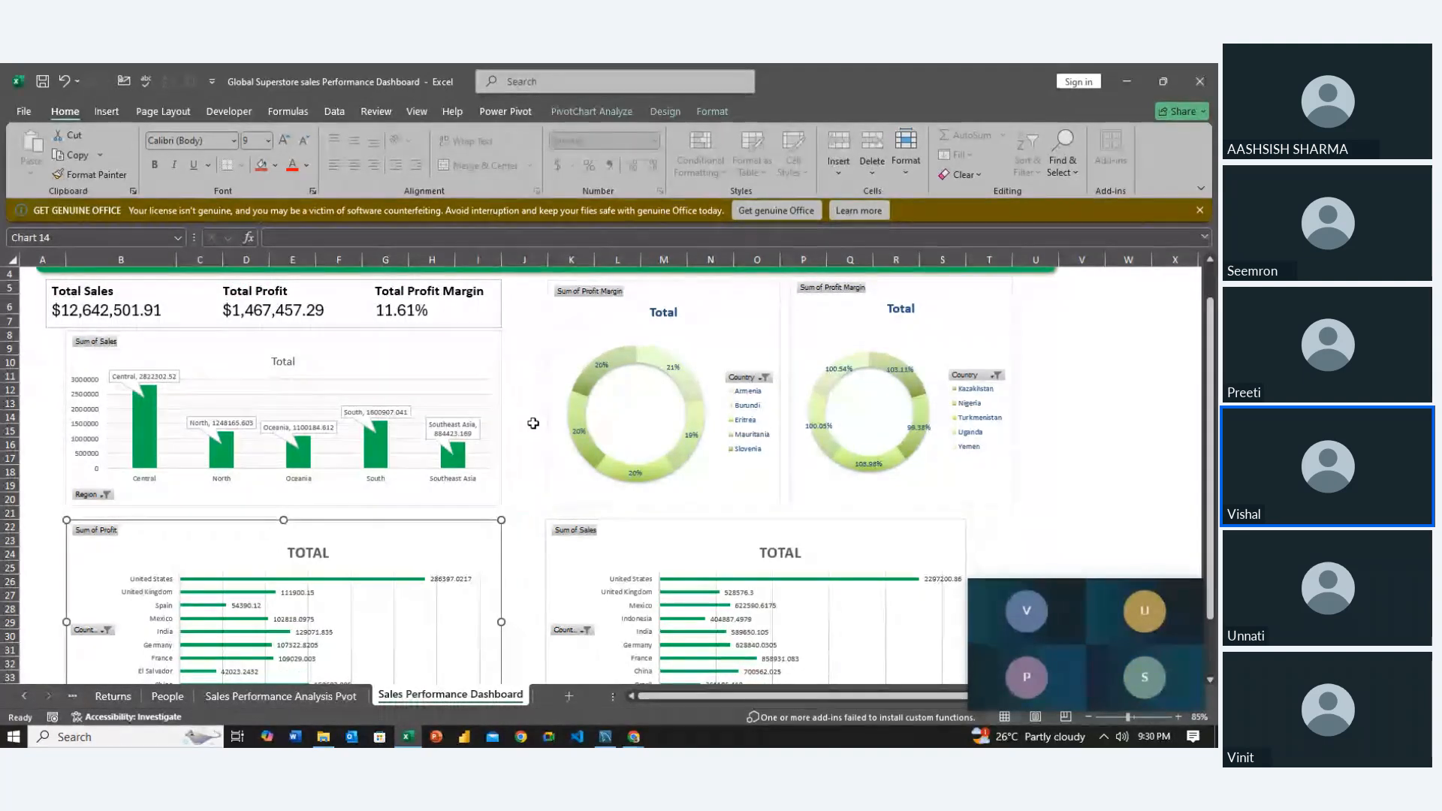
{"action": "scroll", "coordinate": [533, 421], "scroll_direction": "up", "scroll_amount": 1}
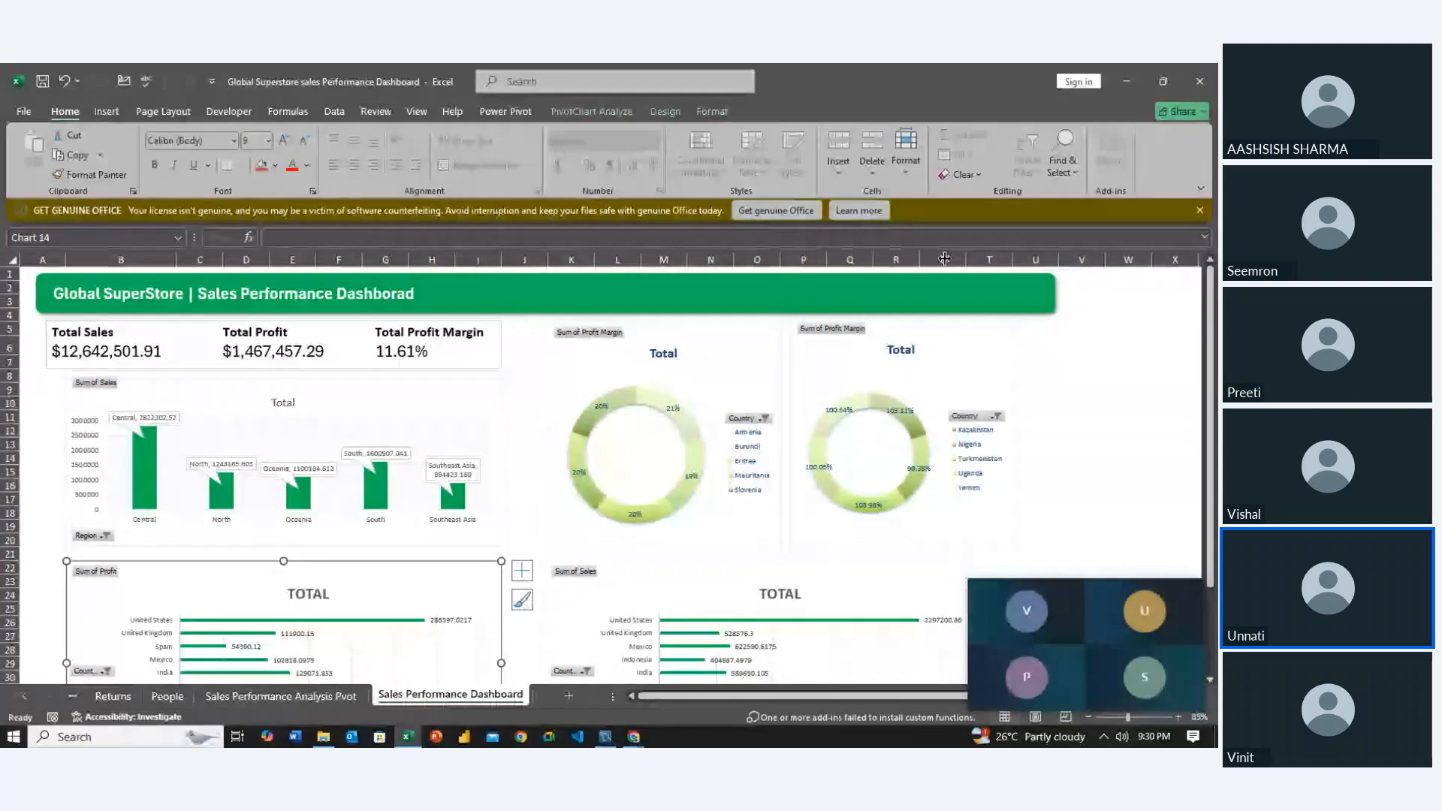
{"action": "left_click", "coordinate": [1199, 211]}
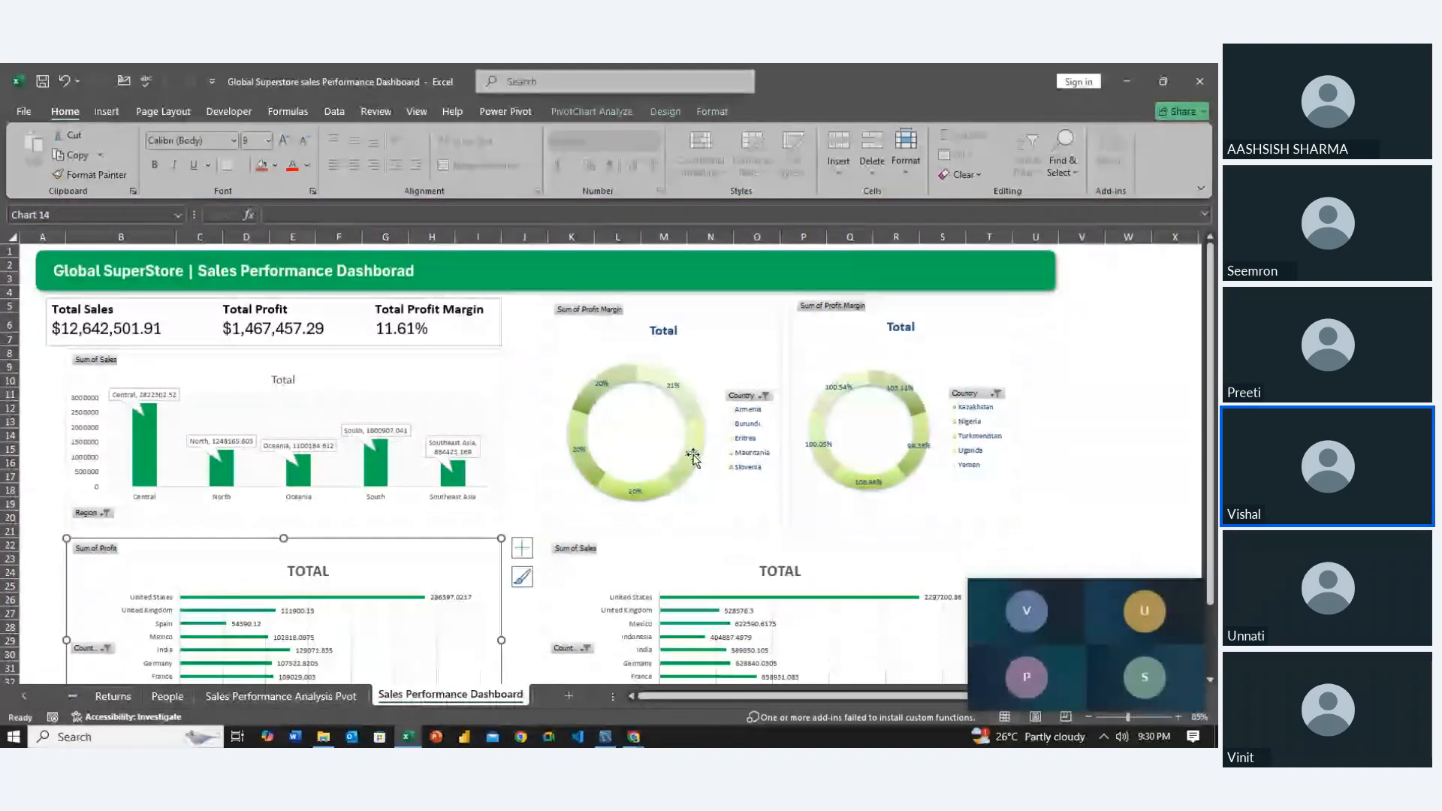
Show the source data on the Orders sheet and select cell A3 in the Row ID column
{"action": "left_click", "coordinate": [79, 697]}
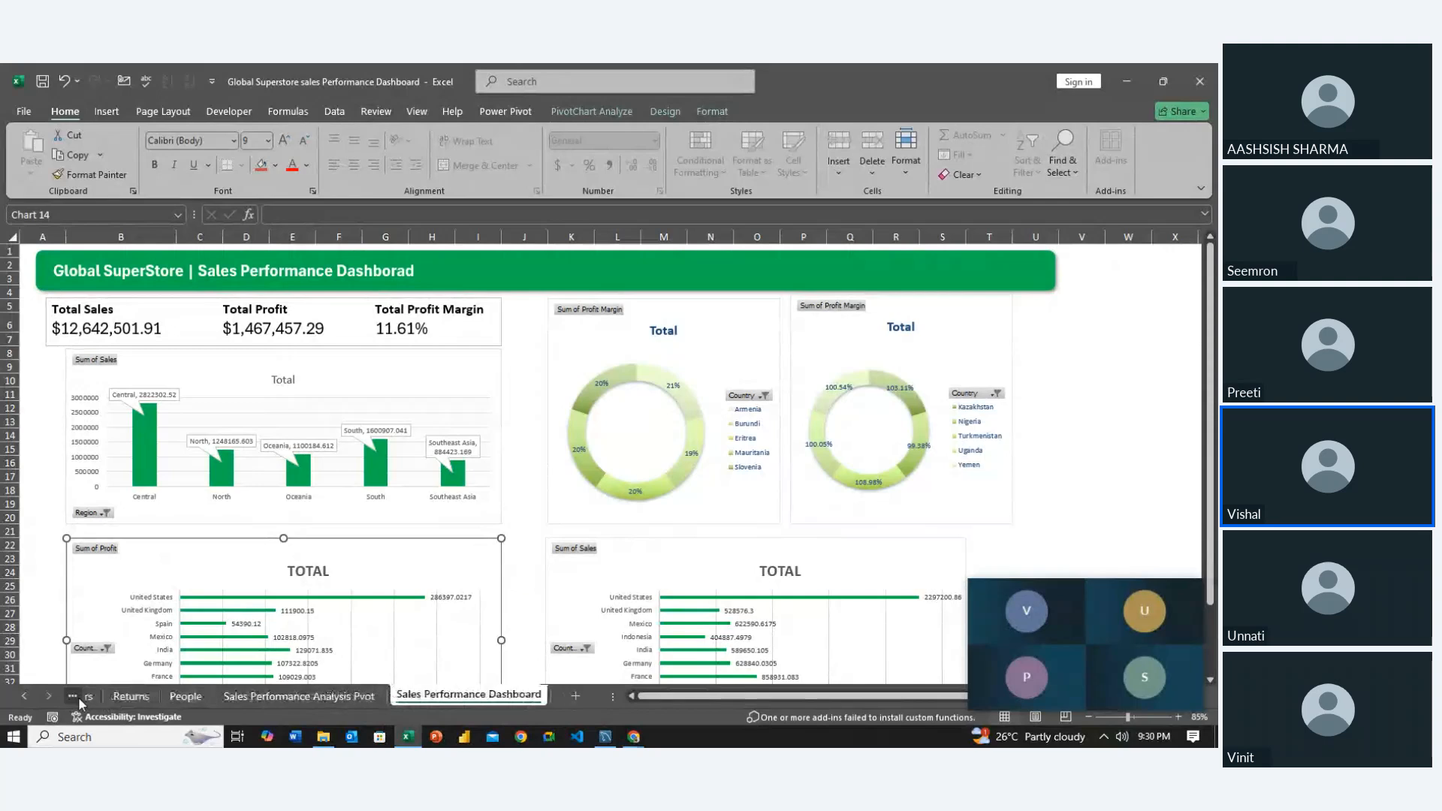
{"action": "left_click", "coordinate": [78, 697]}
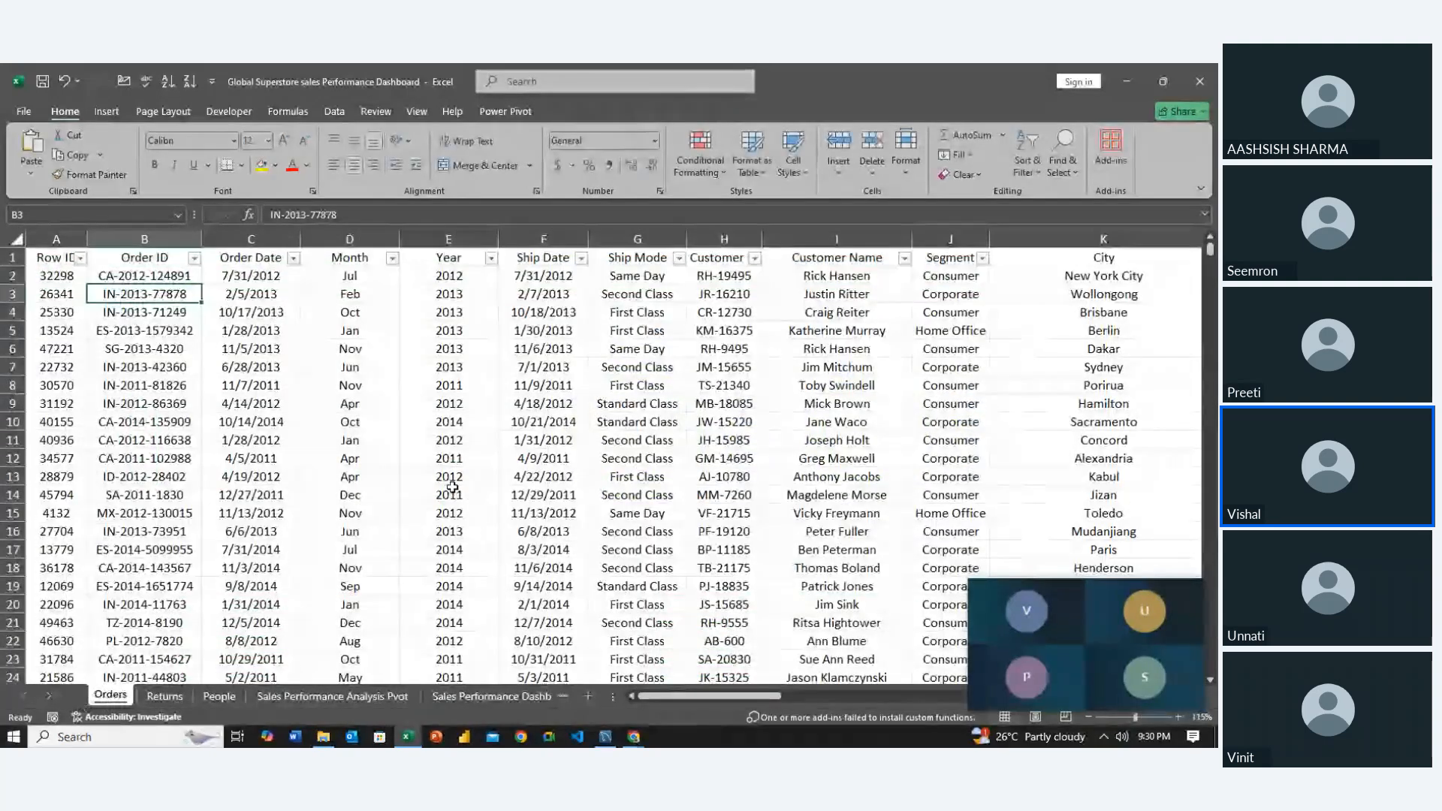
{"action": "left_click", "coordinate": [452, 488]}
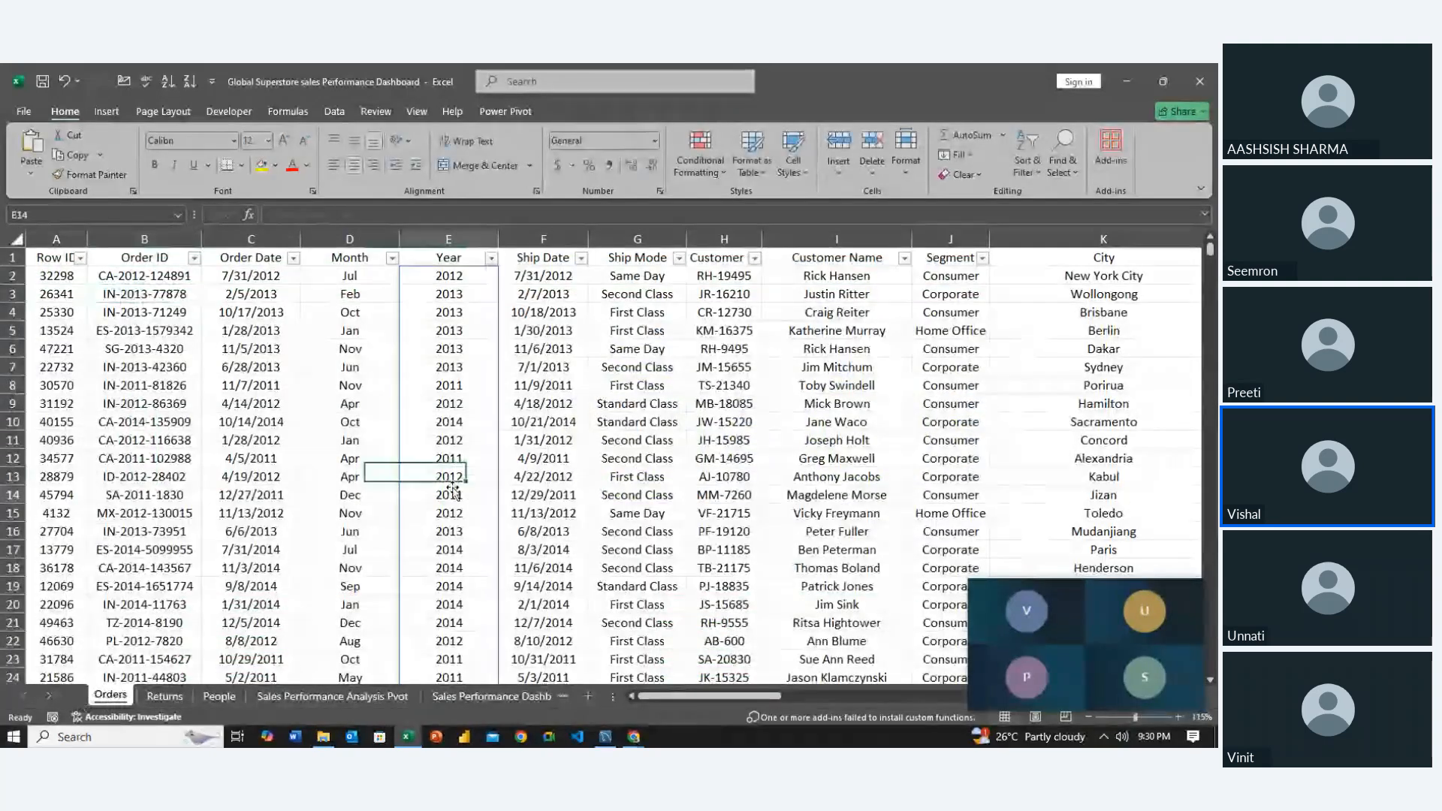
{"action": "left_click", "coordinate": [47, 287]}
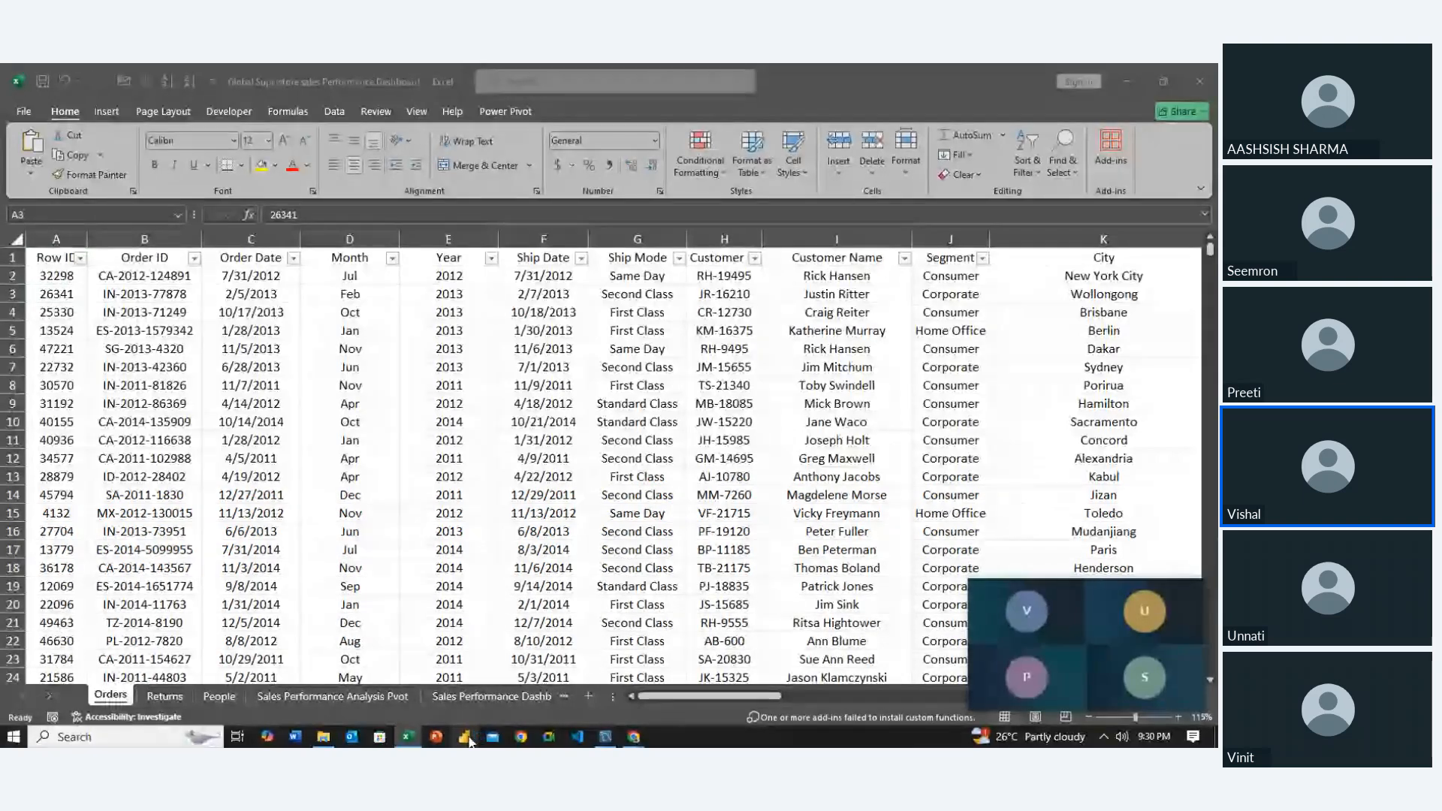
Switch to Power BI Desktop, open the recent report Global Dashboard Sales performances.pbix, and clear its 2014 filter
{"action": "left_click", "coordinate": [466, 738]}
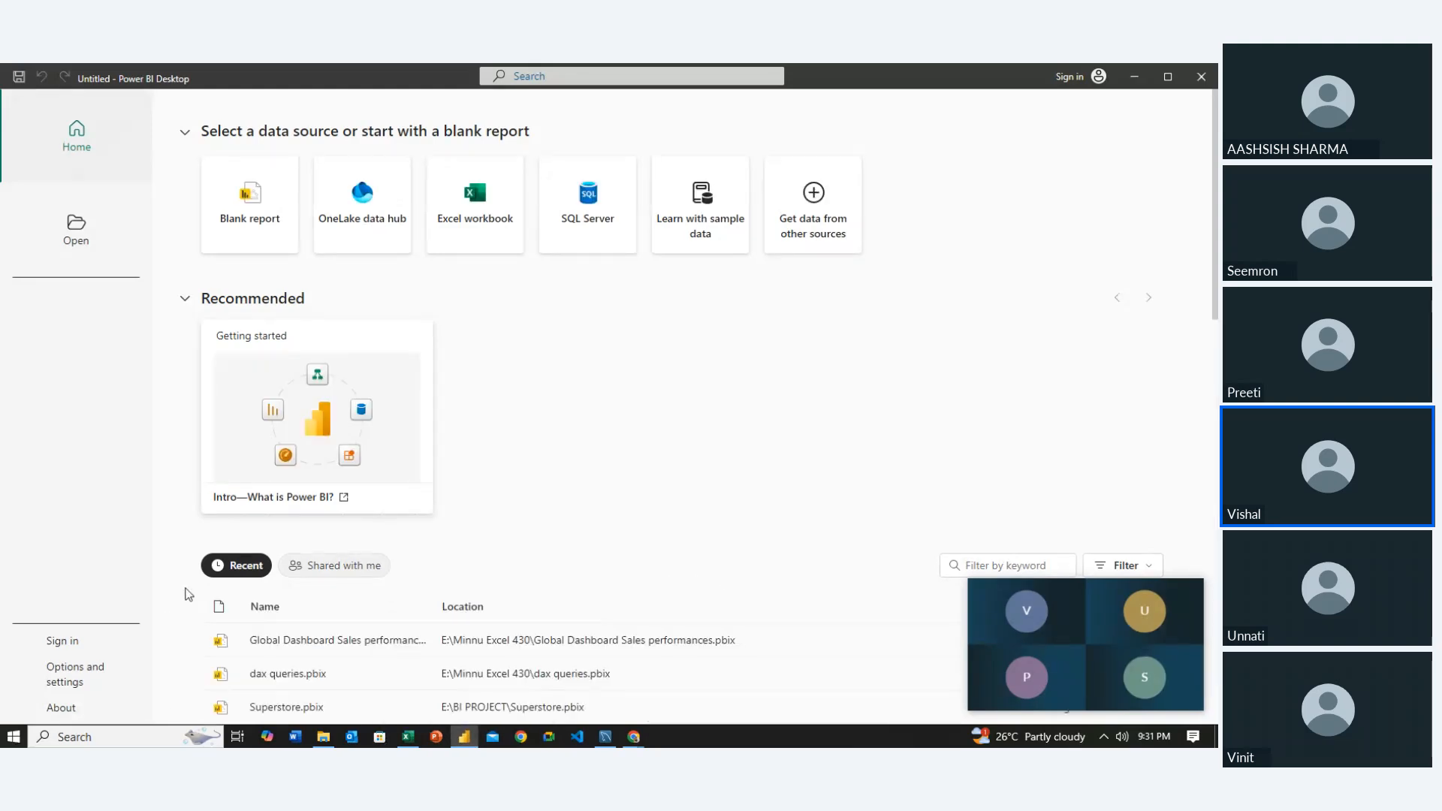
{"action": "scroll", "coordinate": [413, 353], "scroll_direction": "down", "scroll_amount": 3}
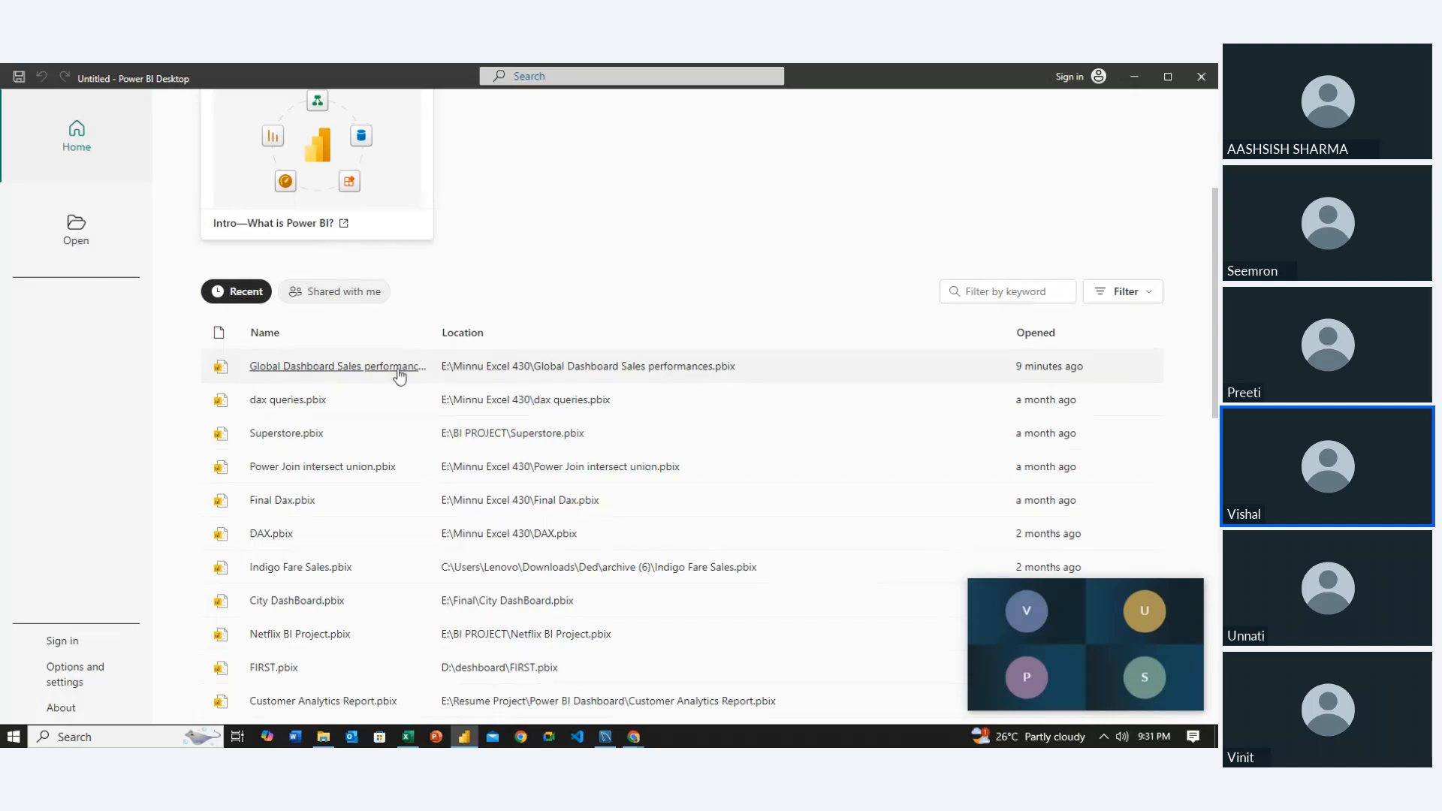
{"action": "left_click", "coordinate": [398, 369]}
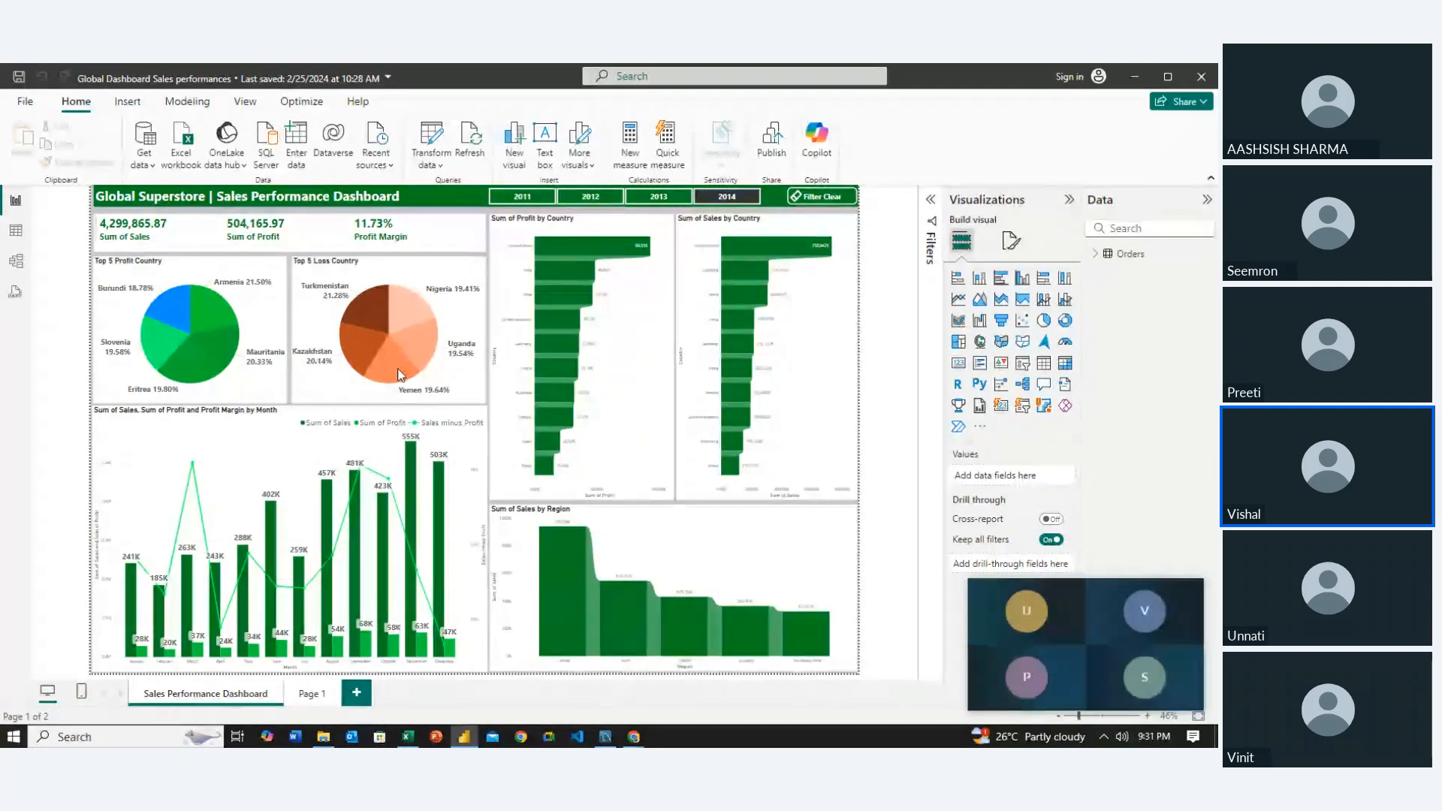
{"action": "left_click", "coordinate": [837, 195]}
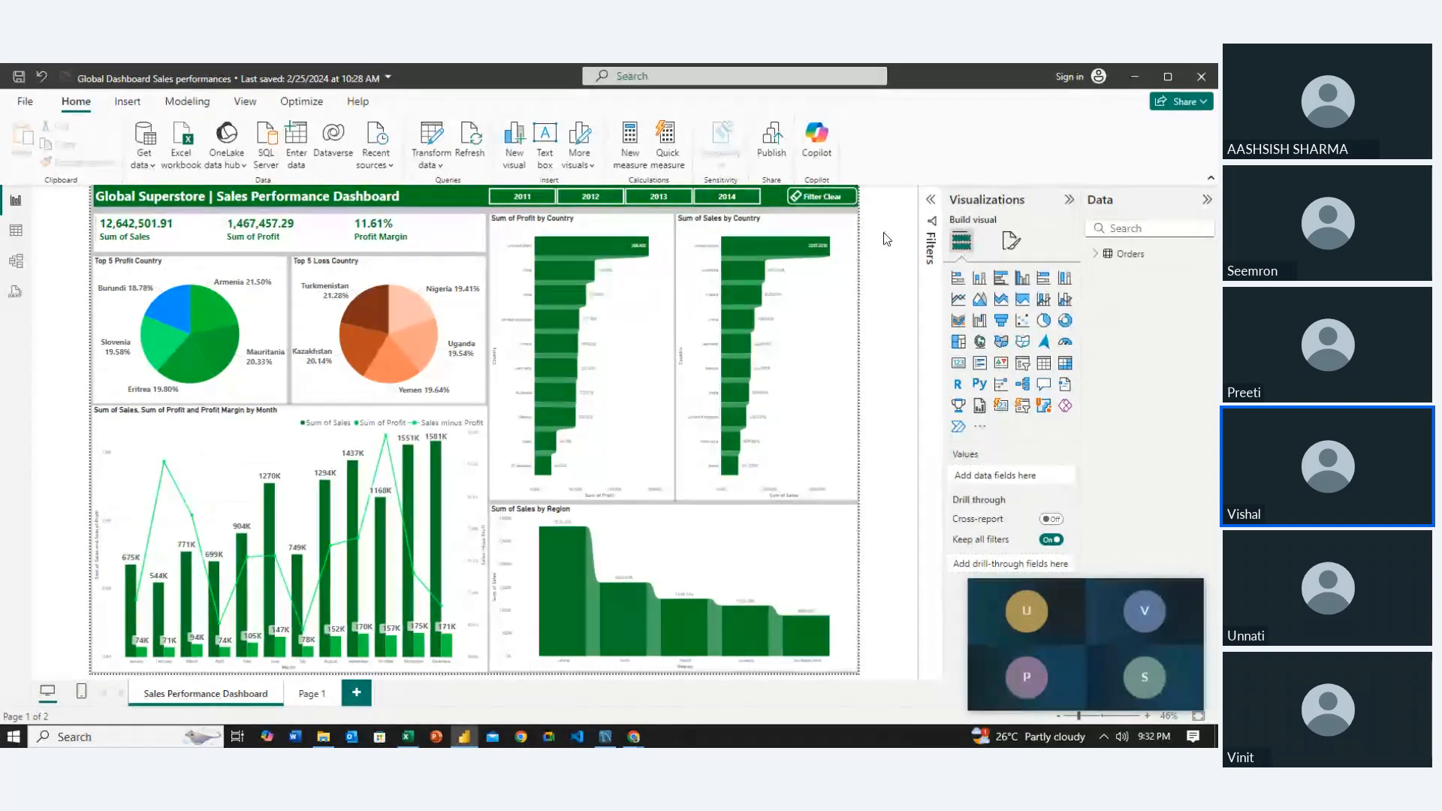
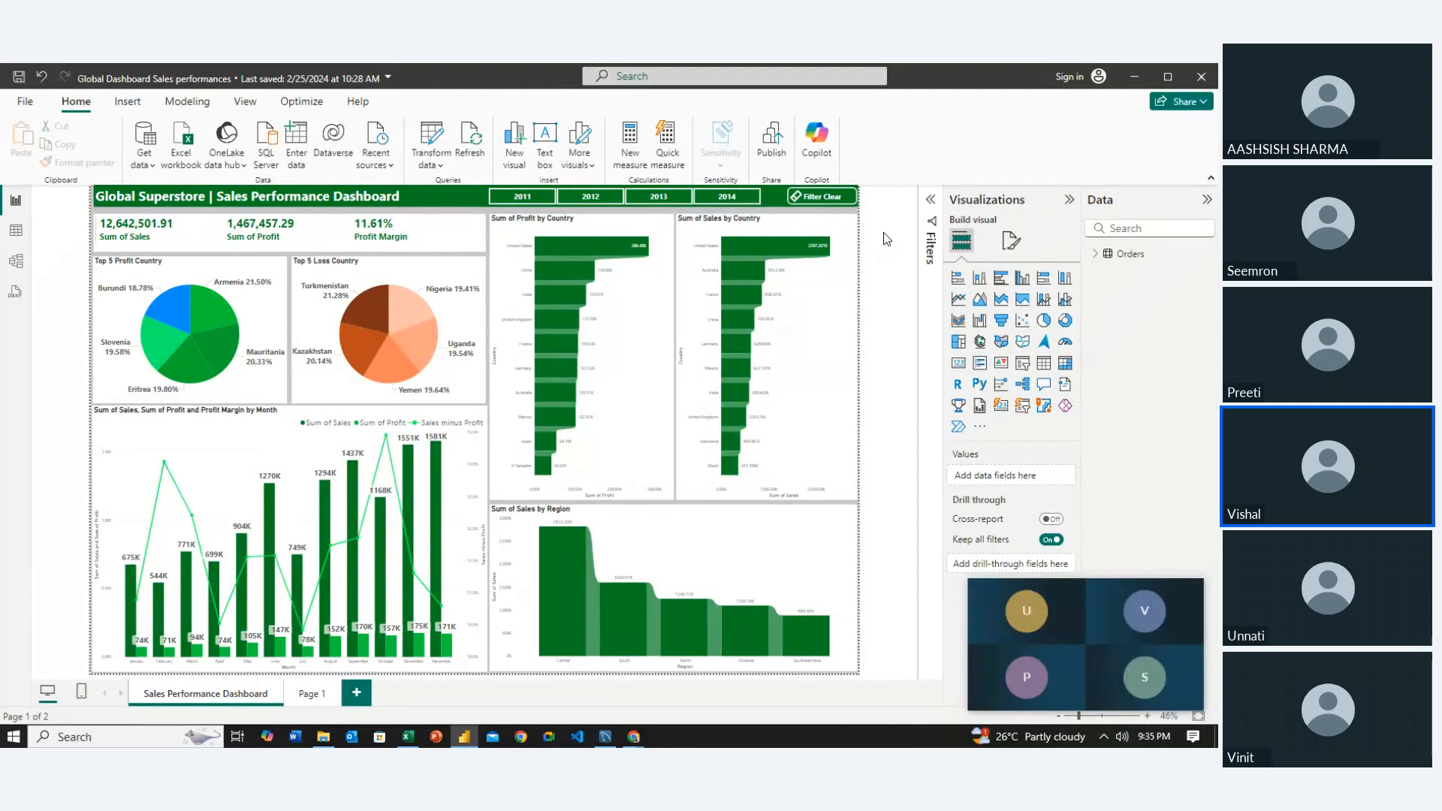
Switch to Chrome and search Google for "figma" in a new tab
{"action": "key", "text": "alt+Tab"}
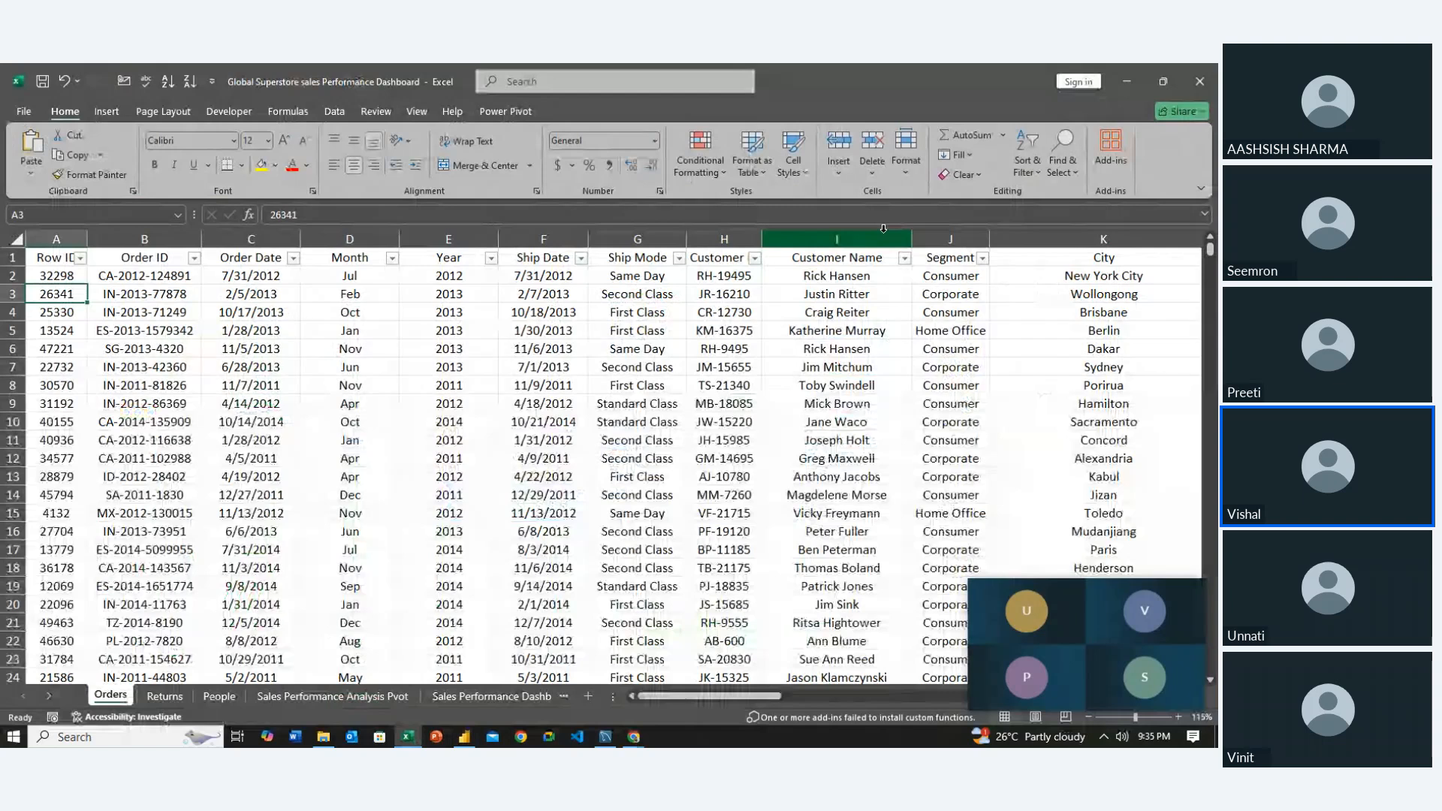
{"action": "key", "text": "alt+Tab"}
{"action": "key", "text": "alt+Tab"}
{"action": "key", "text": "alt+Tab"}
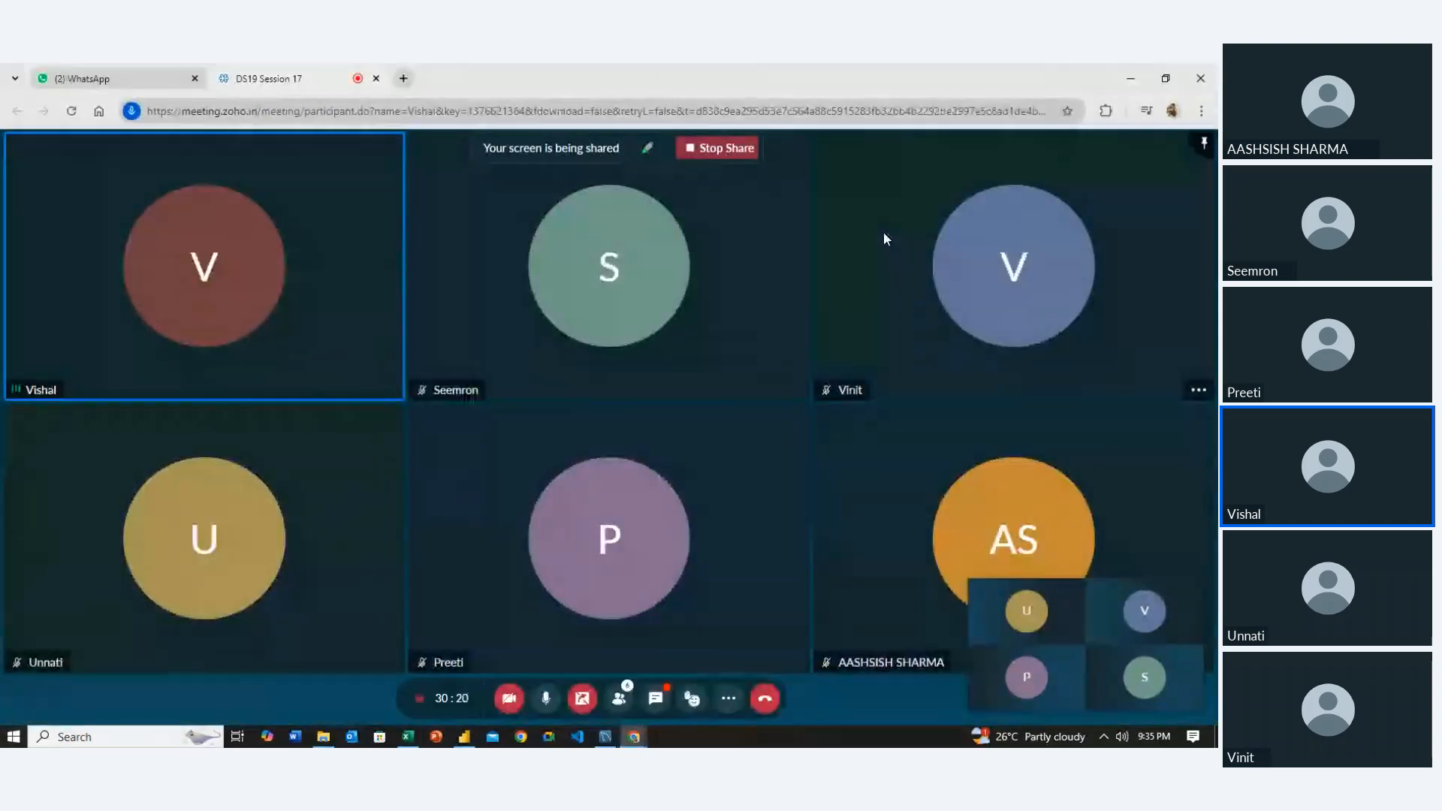
{"action": "left_click", "coordinate": [404, 78]}
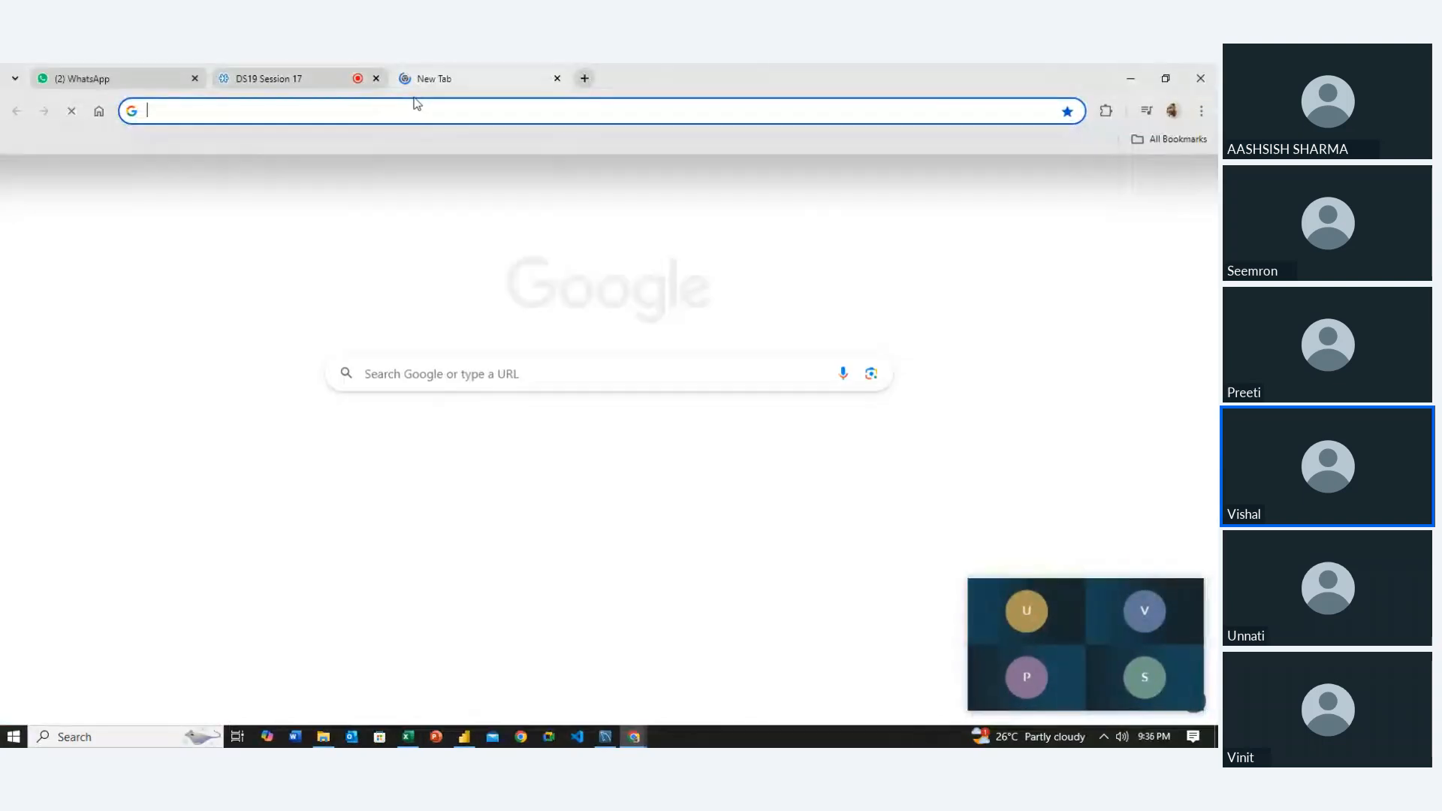
{"action": "left_click", "coordinate": [416, 111]}
{"action": "type", "text": "f"}
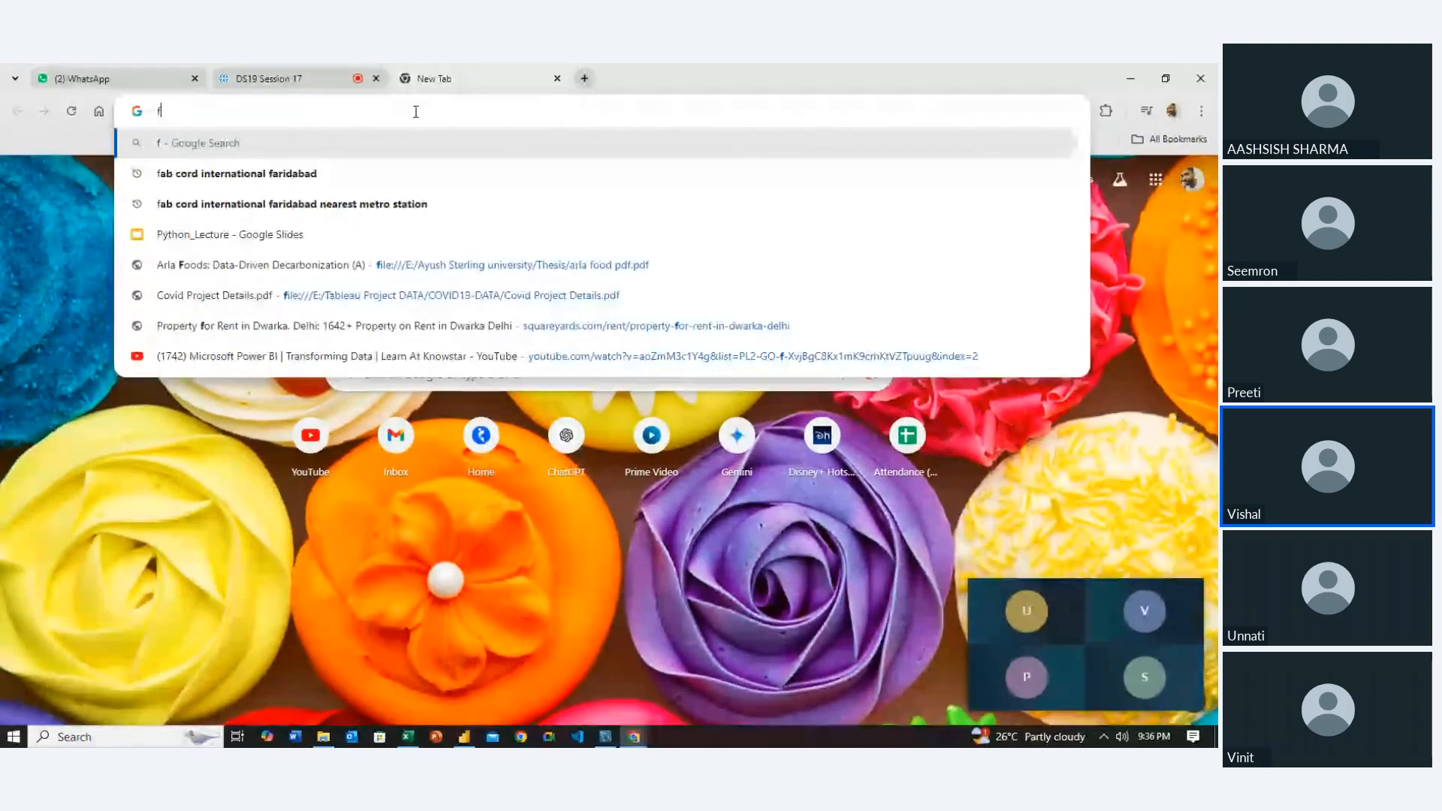
{"action": "type", "text": "igma"}
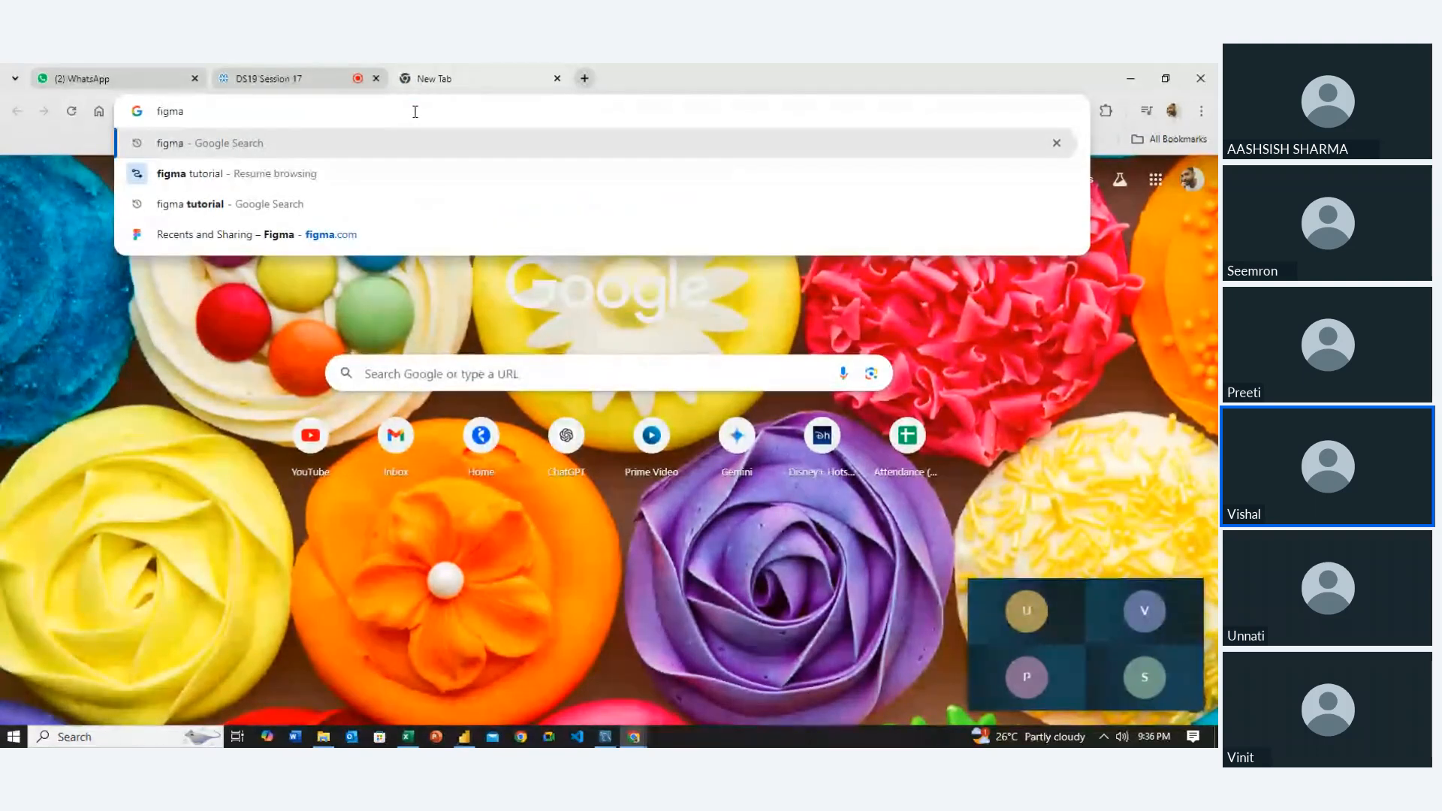
{"action": "key", "text": "Return"}
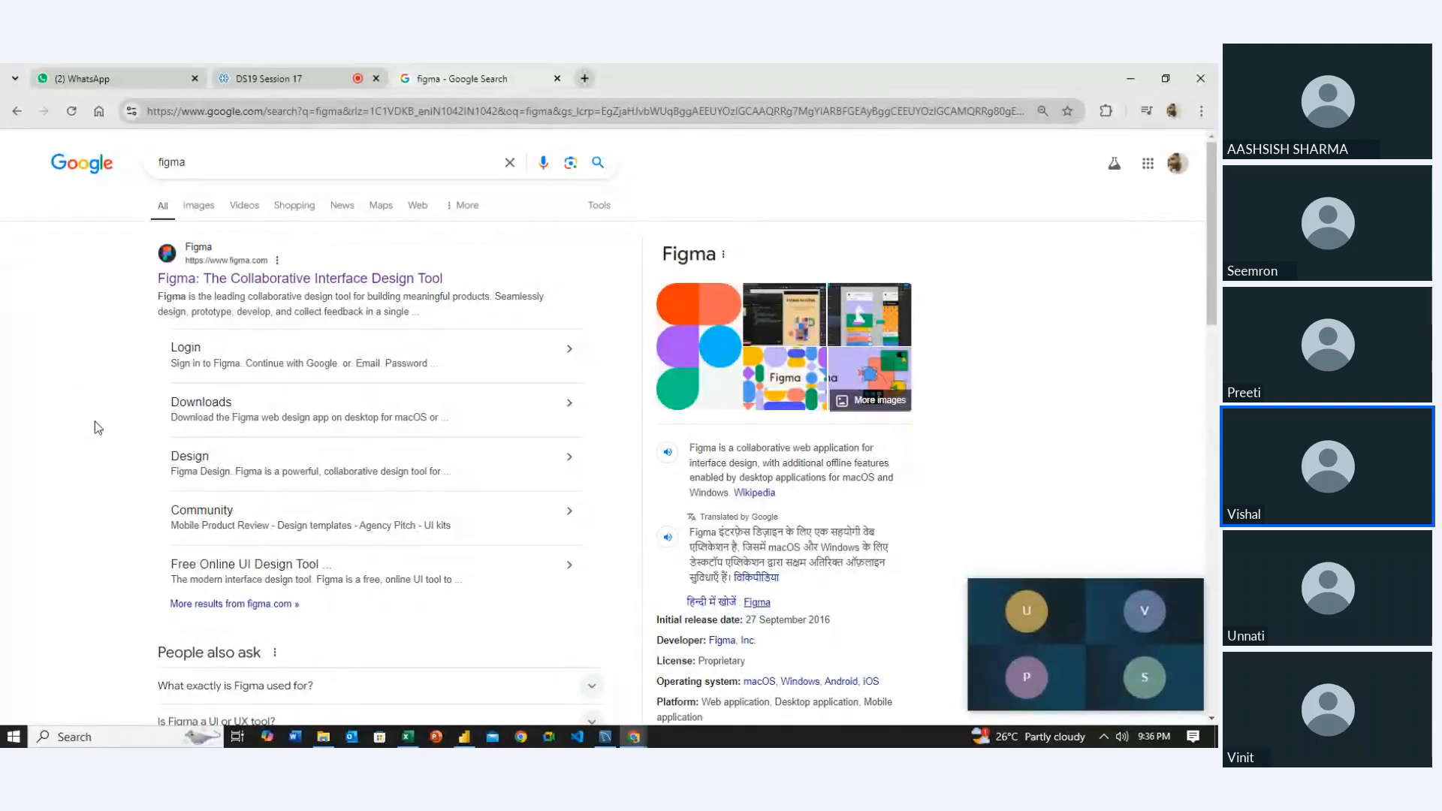
Open the Figma website from the search results and sign in with the existing Google account
{"action": "left_click", "coordinate": [324, 282]}
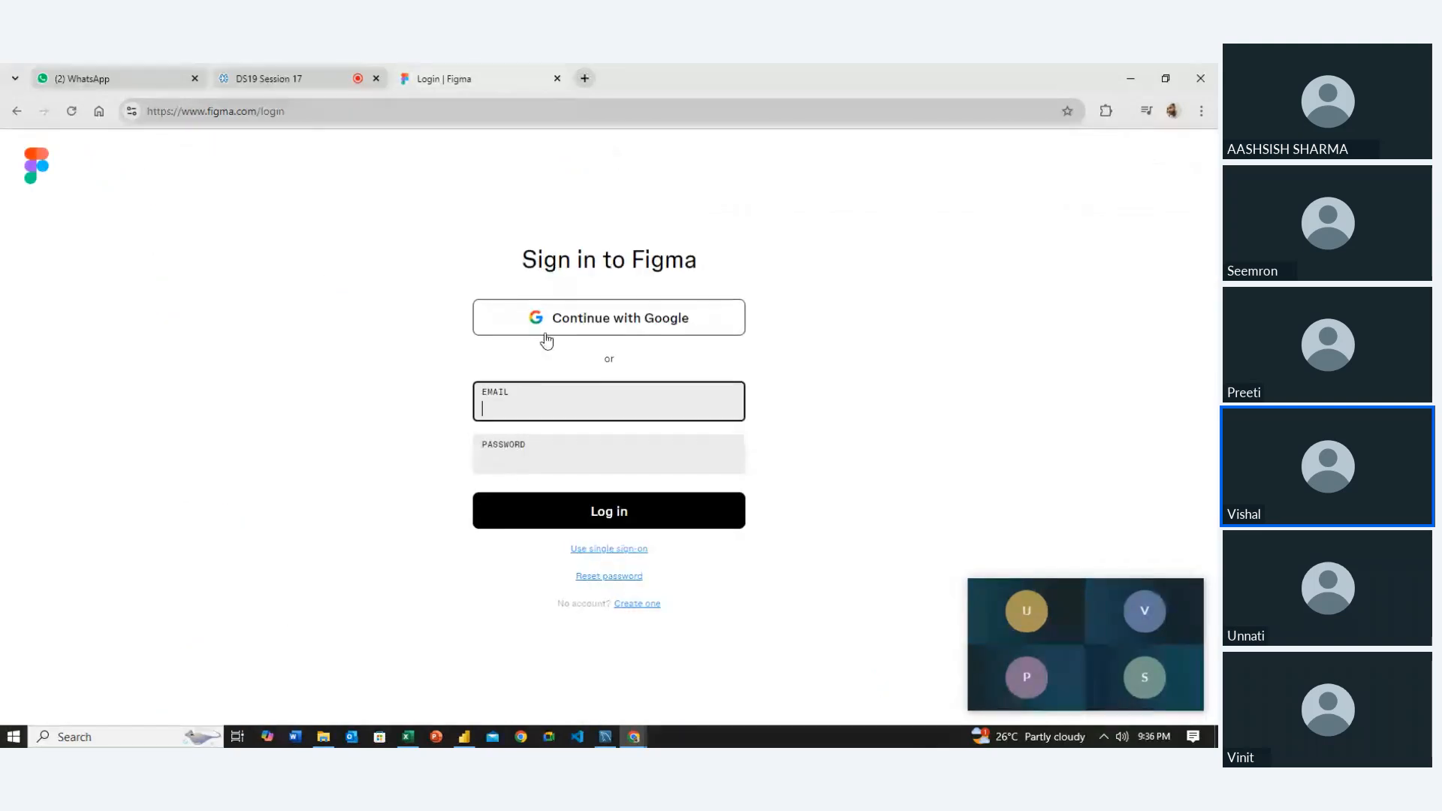
{"action": "left_click", "coordinate": [579, 316]}
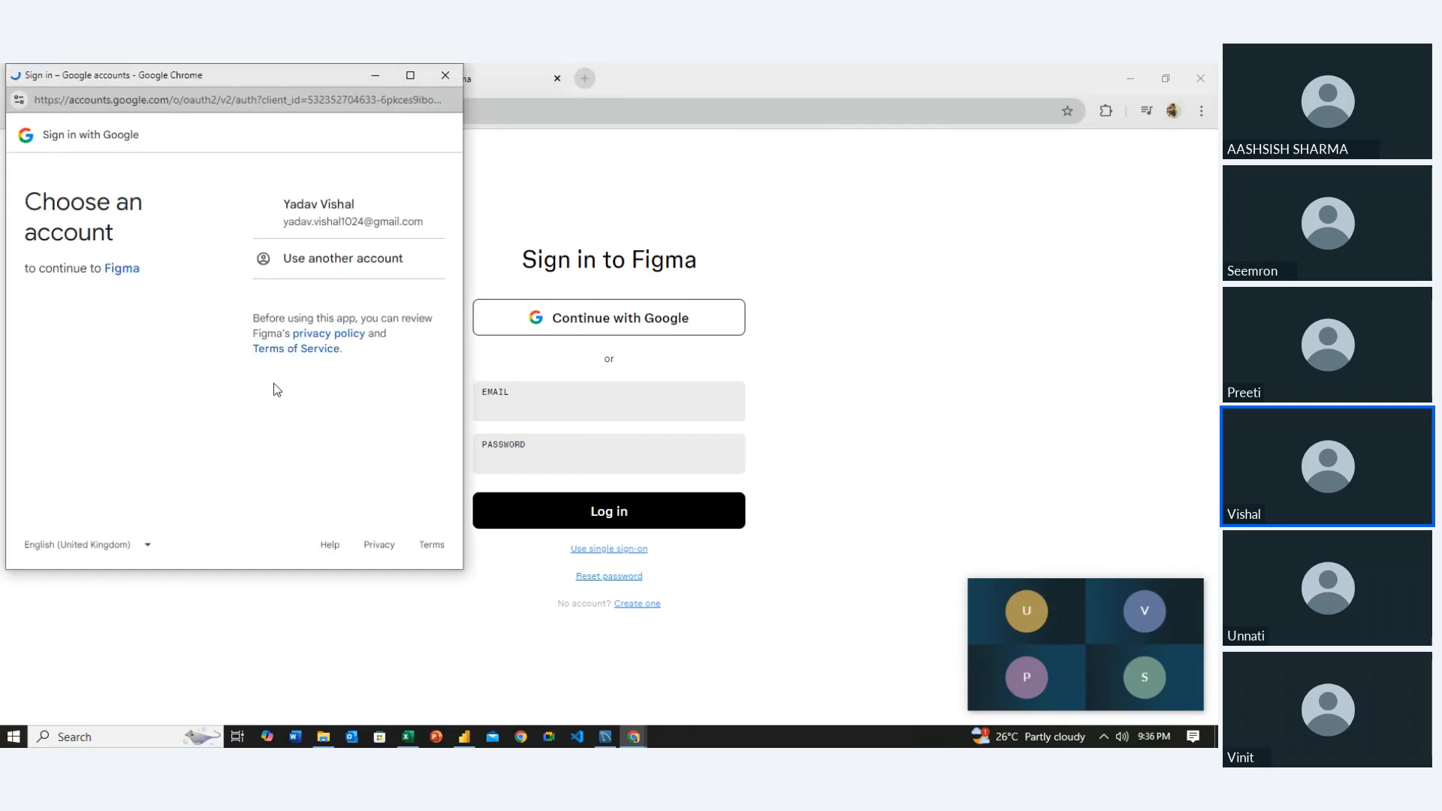
{"action": "left_click", "coordinate": [326, 215]}
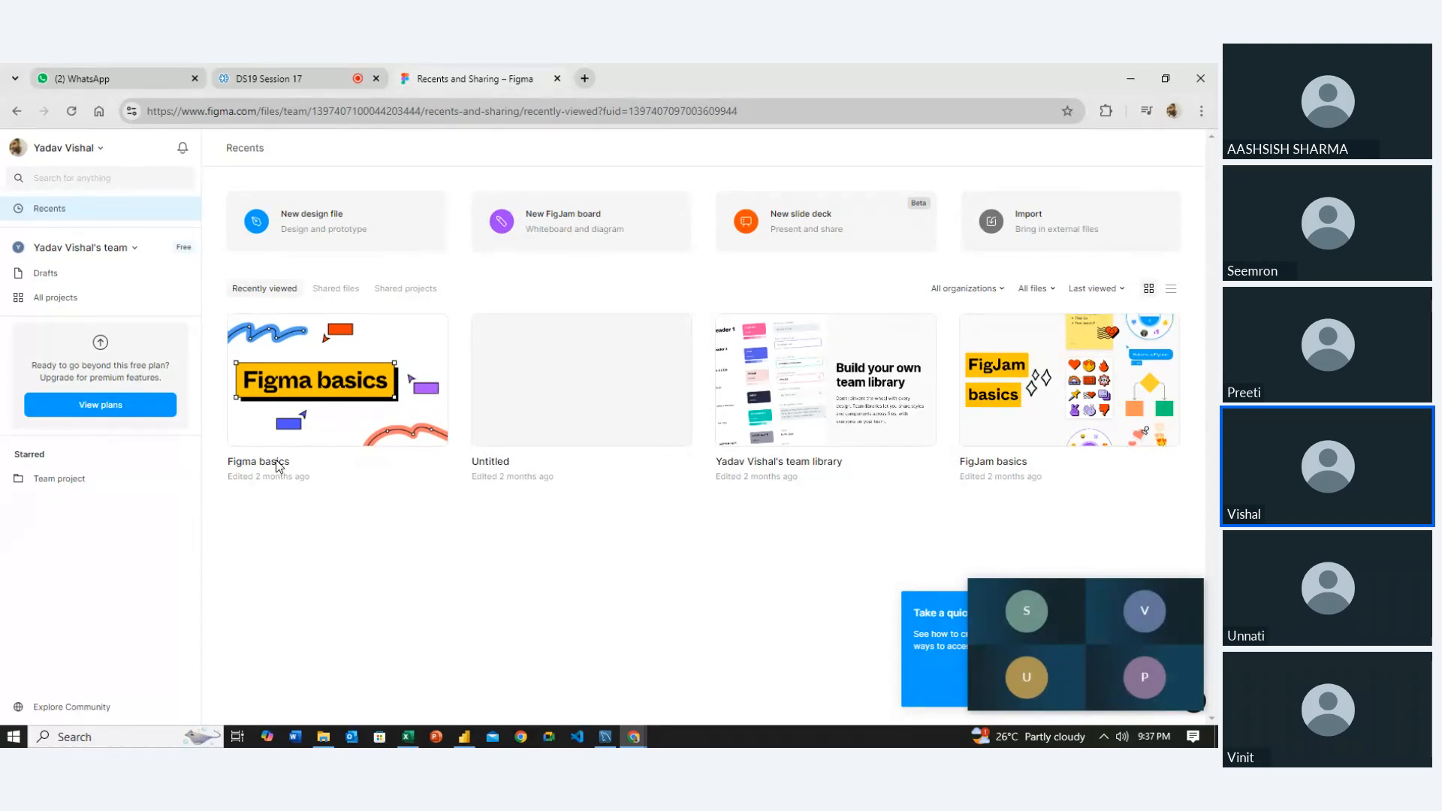
Search Google for "EY dashboard" in a new tab and show the image results
{"action": "left_click", "coordinate": [586, 77]}
{"action": "left_click", "coordinate": [585, 102]}
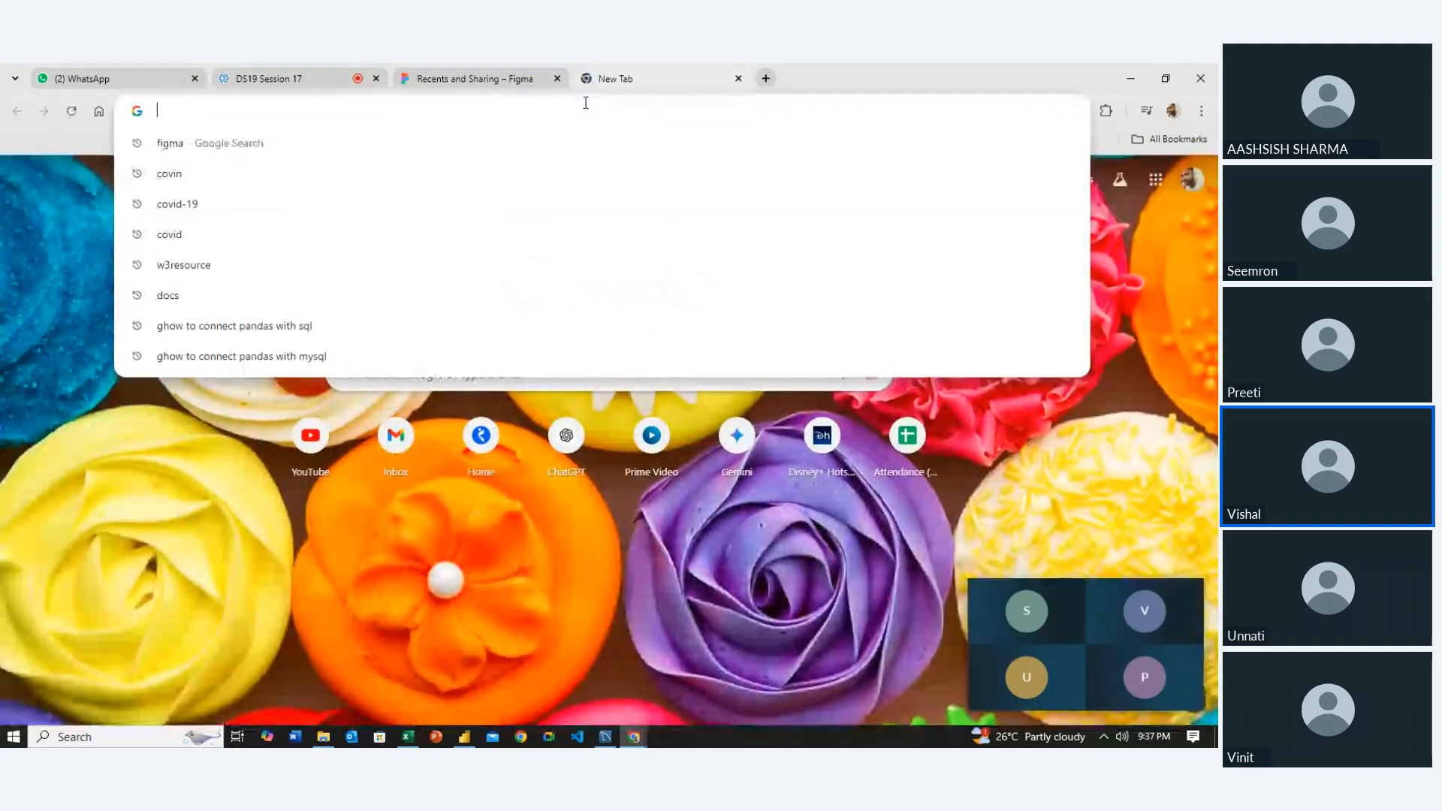
{"action": "type", "text": "ey"}
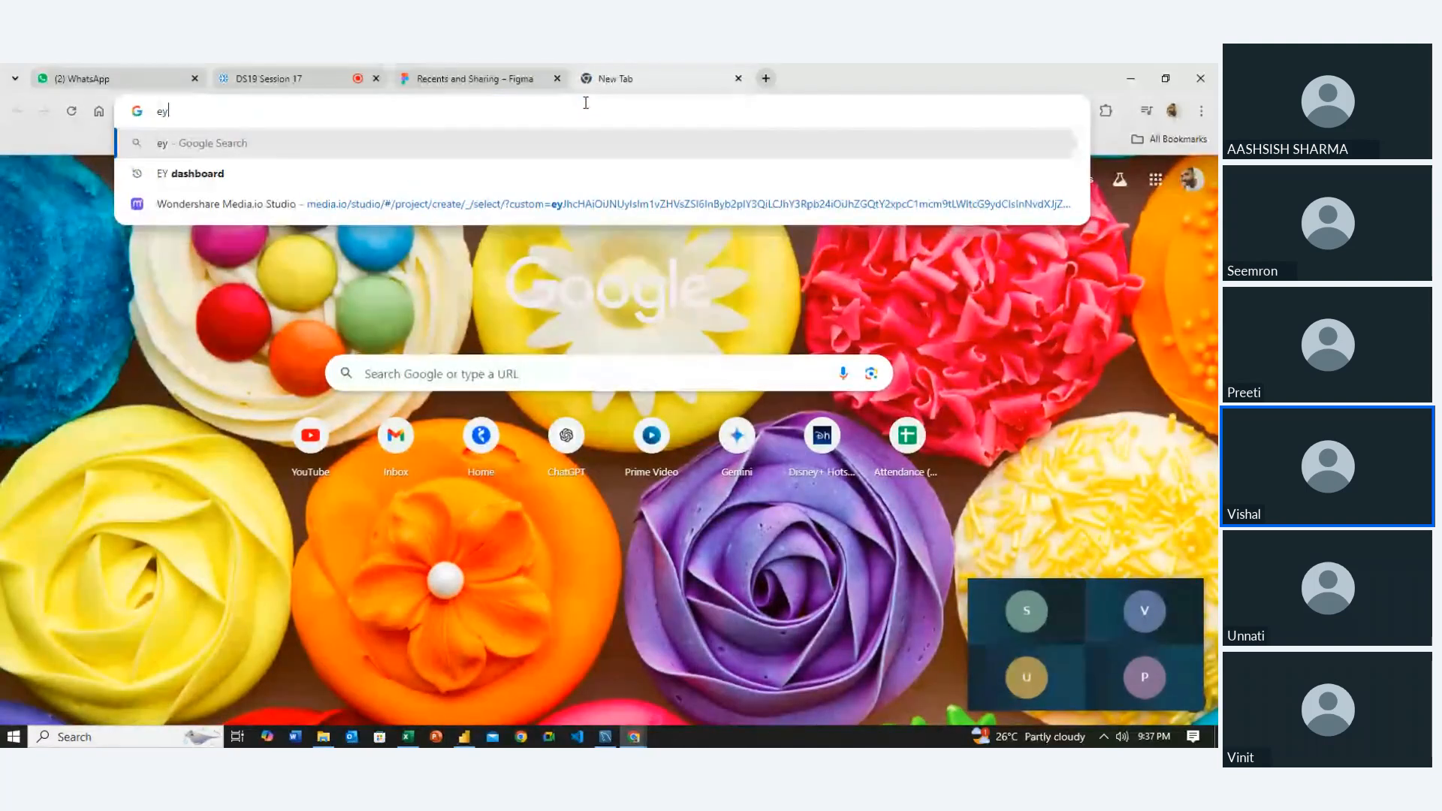
{"action": "key", "text": "Down"}
{"action": "key", "text": "Return"}
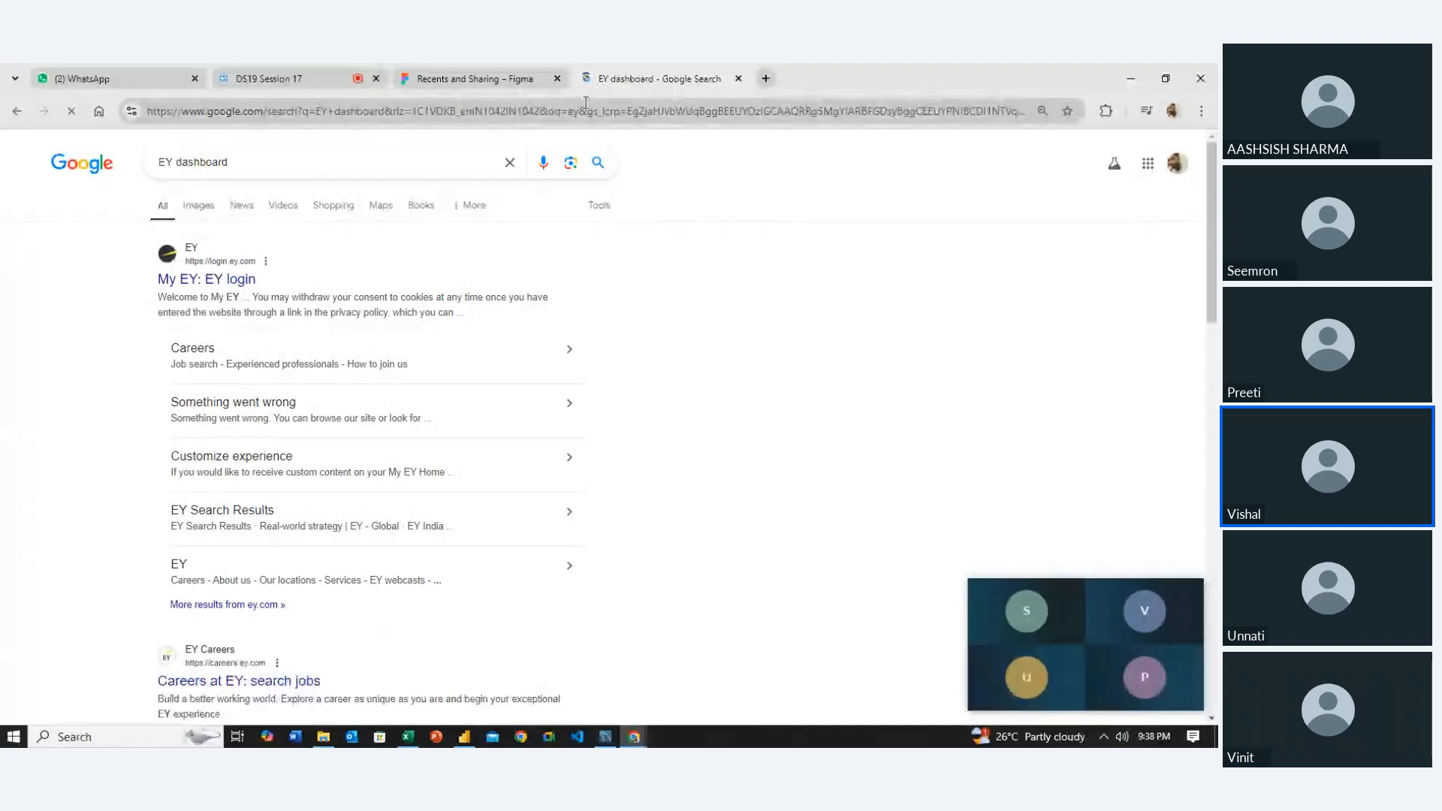
{"action": "left_click", "coordinate": [194, 219]}
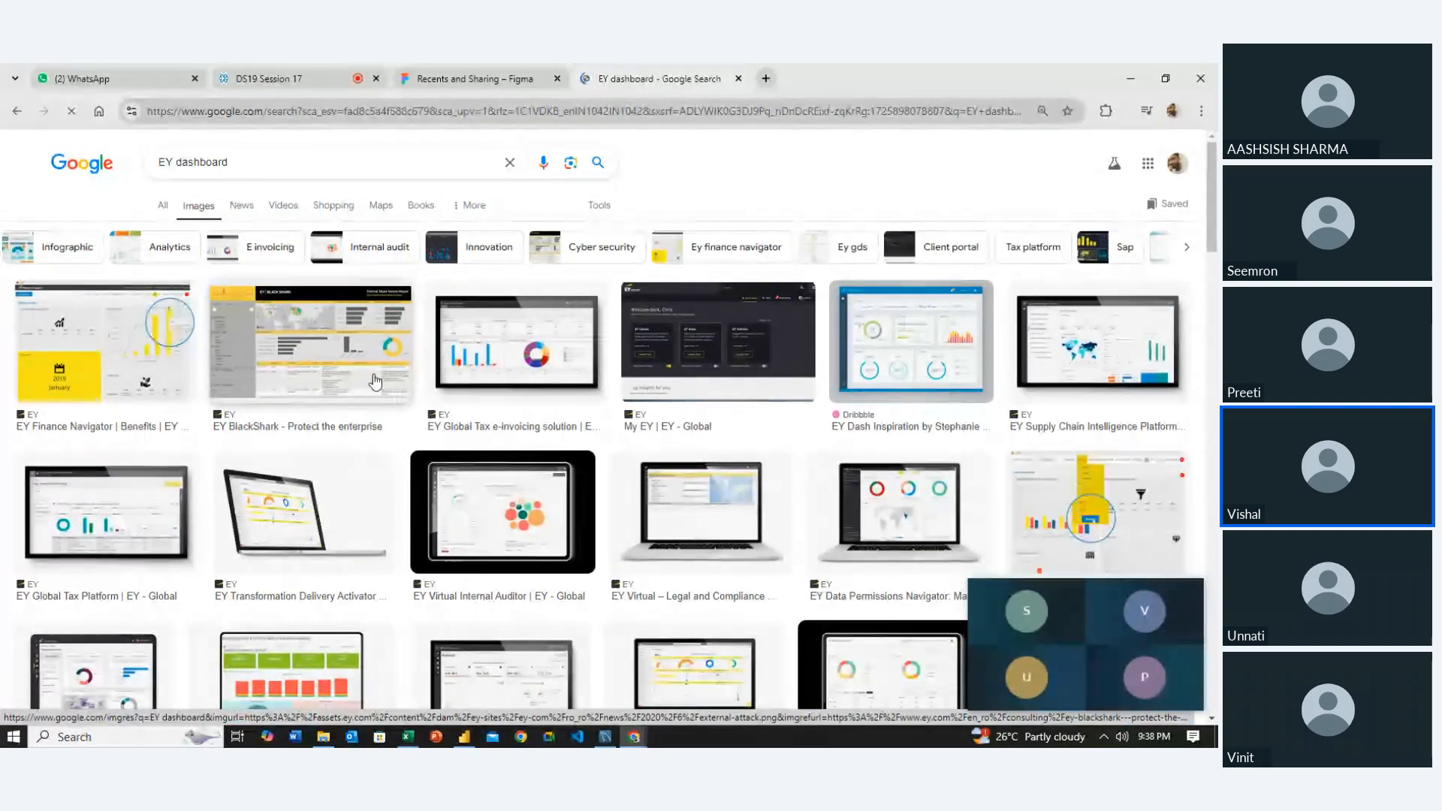
Examine the EY BlackShark, EY Supply Chain Intelligence Platform and EY Finance Navigator dashboard images, and close the search tab
{"action": "left_click", "coordinate": [375, 381]}
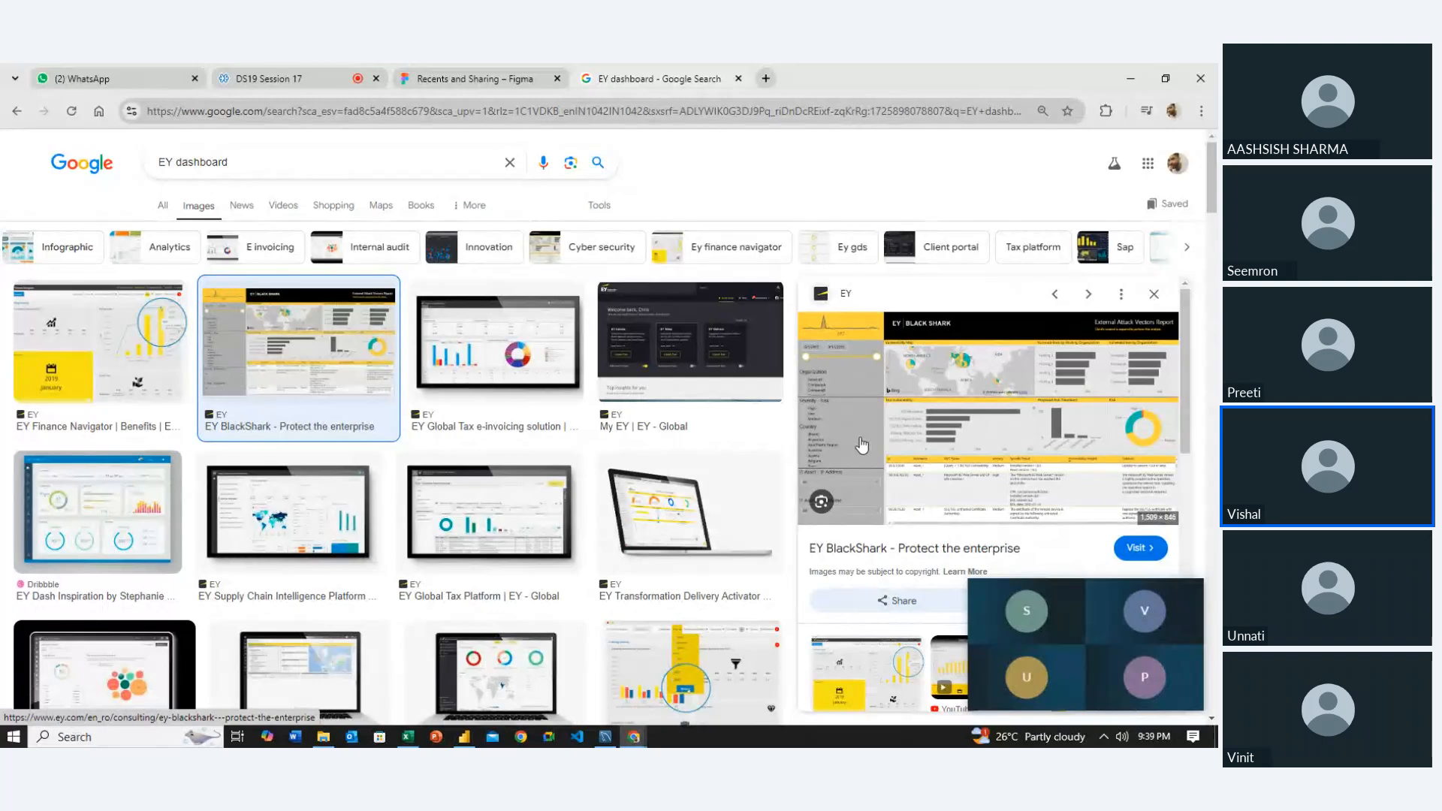
{"action": "left_click", "coordinate": [325, 525]}
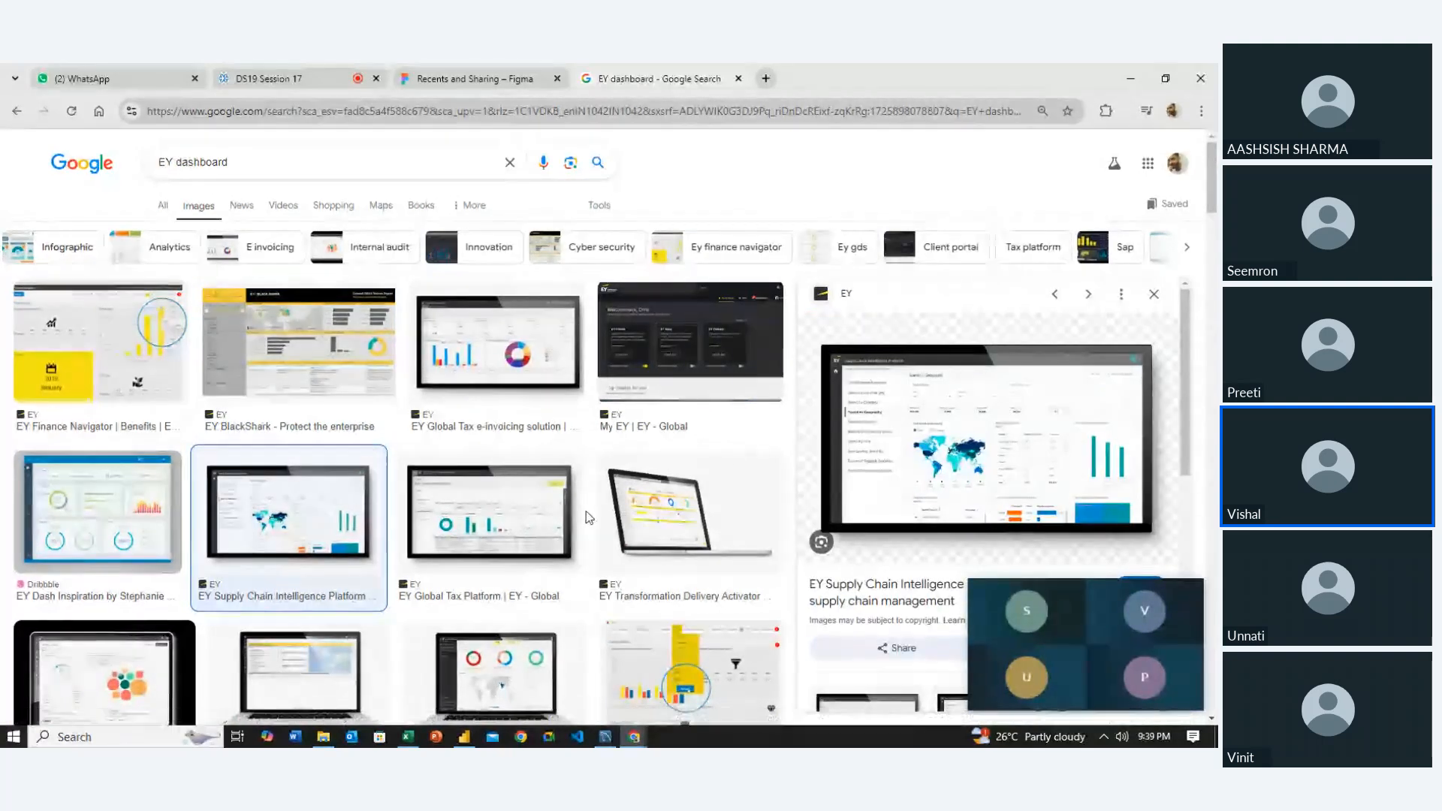
{"action": "scroll", "coordinate": [588, 518], "scroll_direction": "down", "scroll_amount": 3}
{"action": "scroll", "coordinate": [588, 518], "scroll_direction": "down", "scroll_amount": 1}
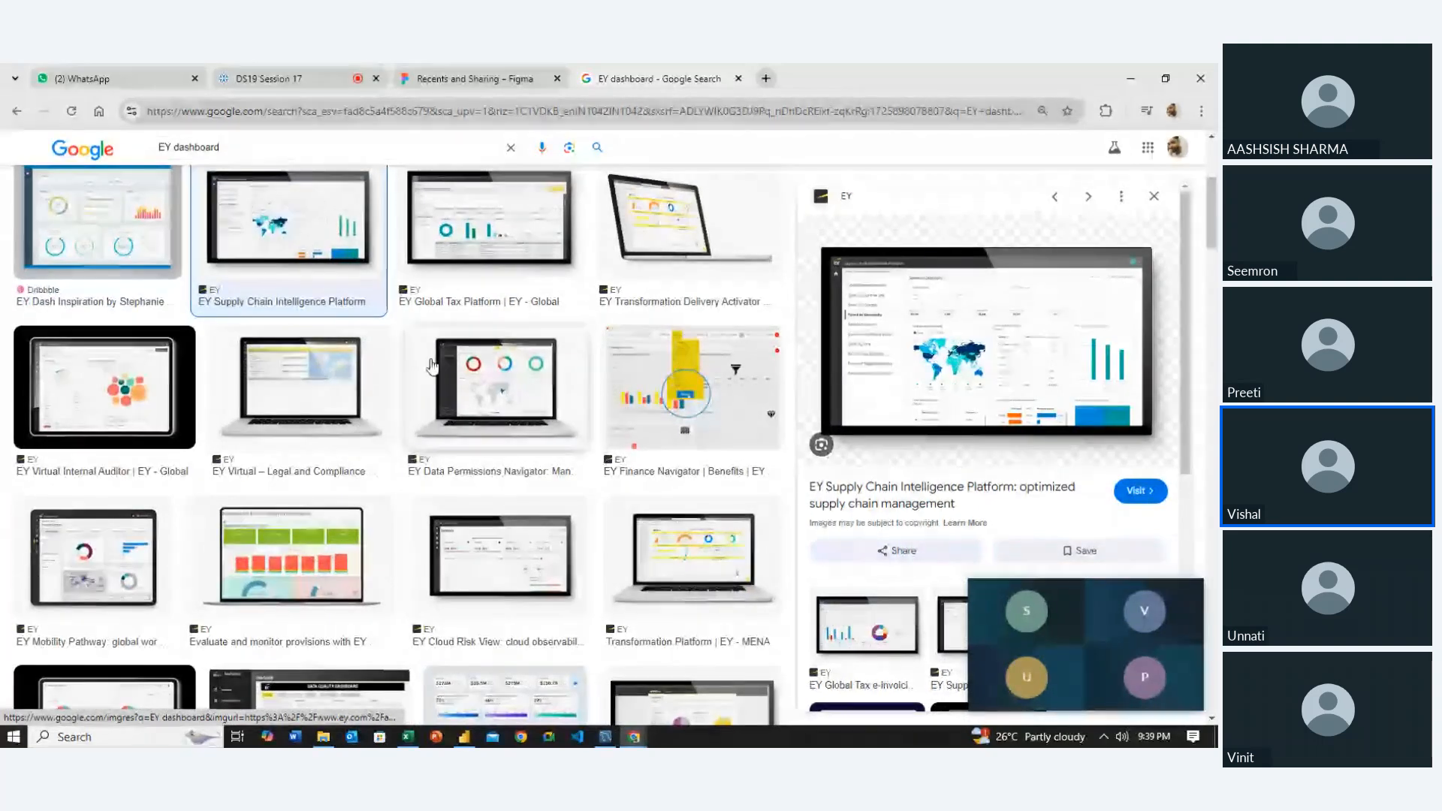
{"action": "scroll", "coordinate": [438, 518], "scroll_direction": "down", "scroll_amount": 1}
{"action": "scroll", "coordinate": [438, 518], "scroll_direction": "down", "scroll_amount": 5}
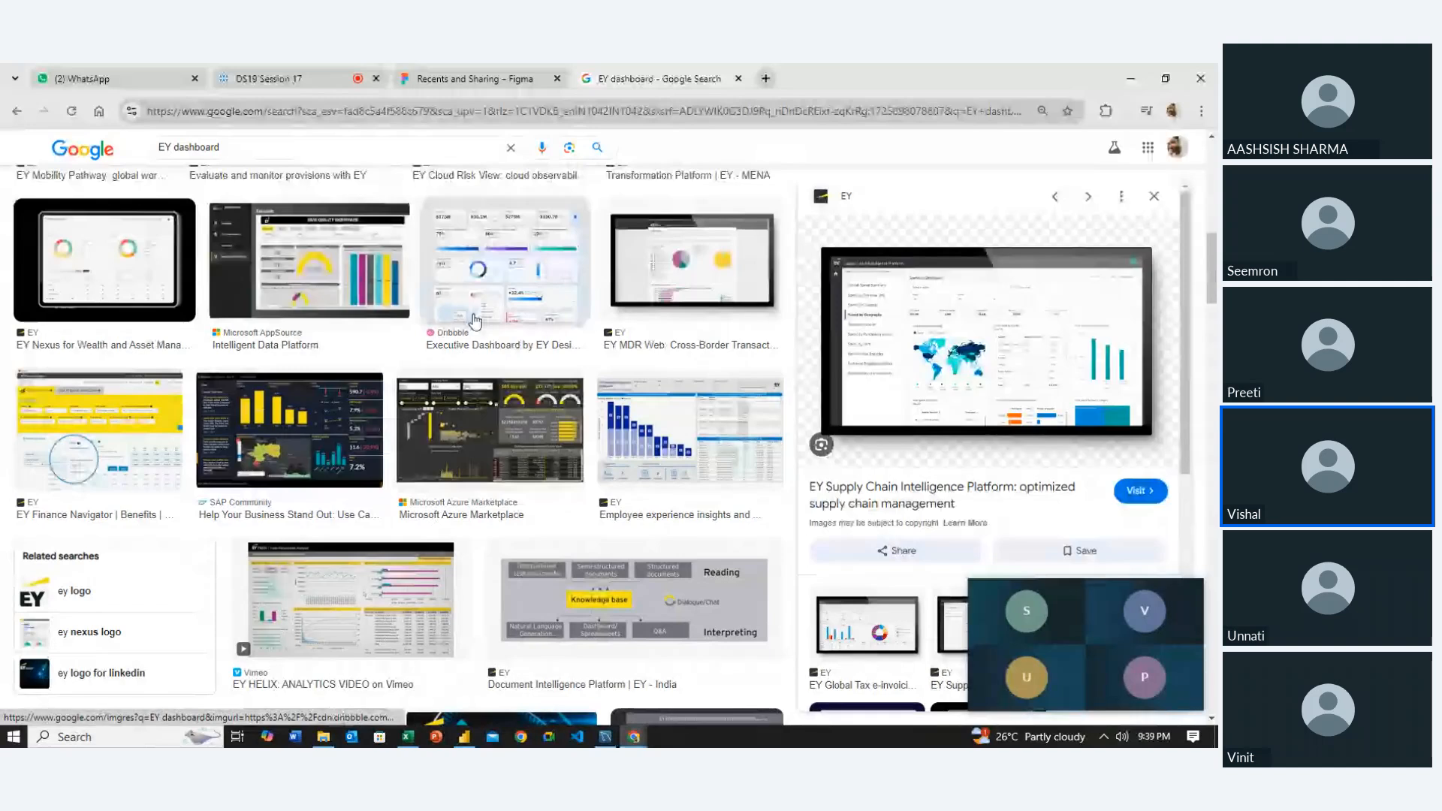
{"action": "scroll", "coordinate": [601, 351], "scroll_direction": "down", "scroll_amount": 5}
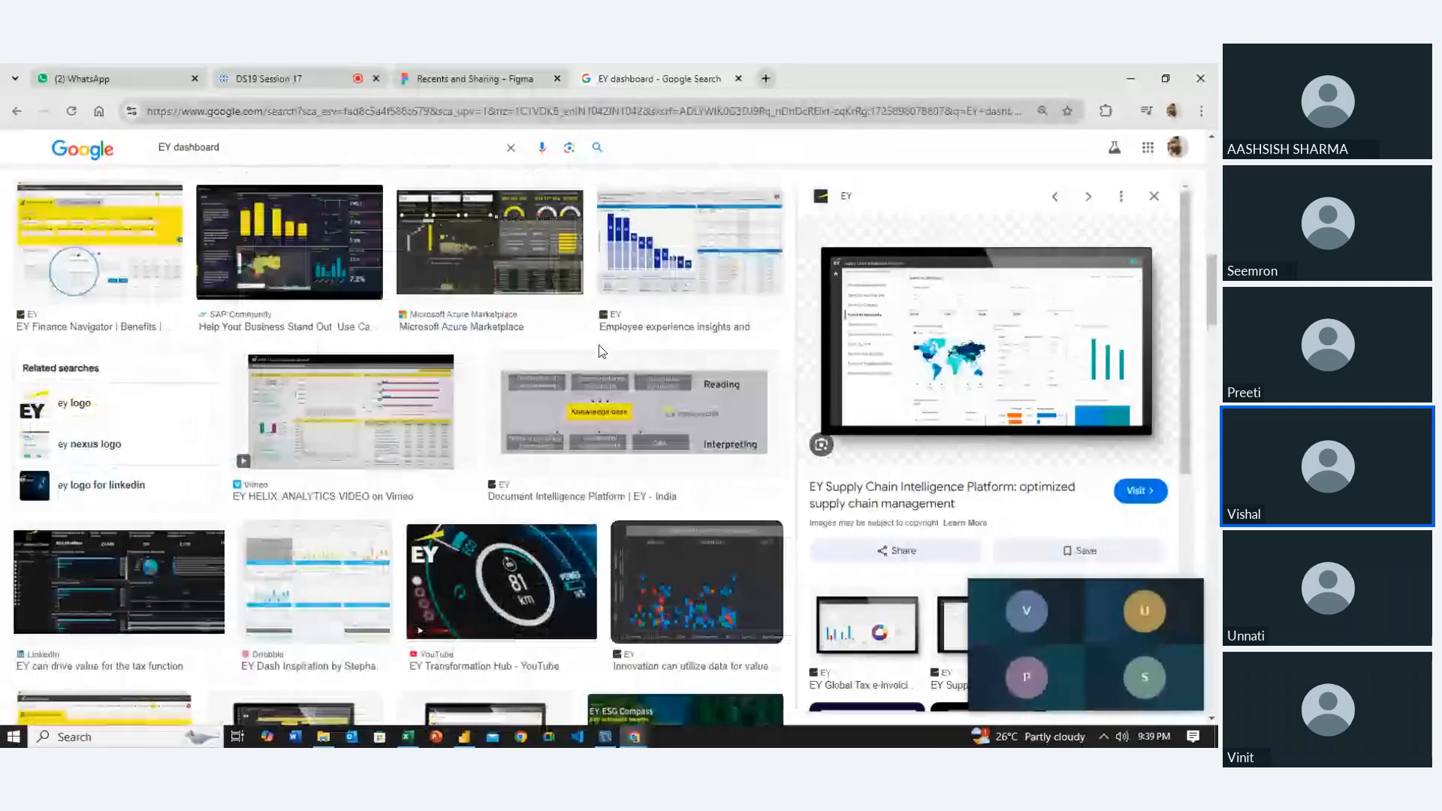
{"action": "scroll", "coordinate": [599, 347], "scroll_direction": "down", "scroll_amount": 2}
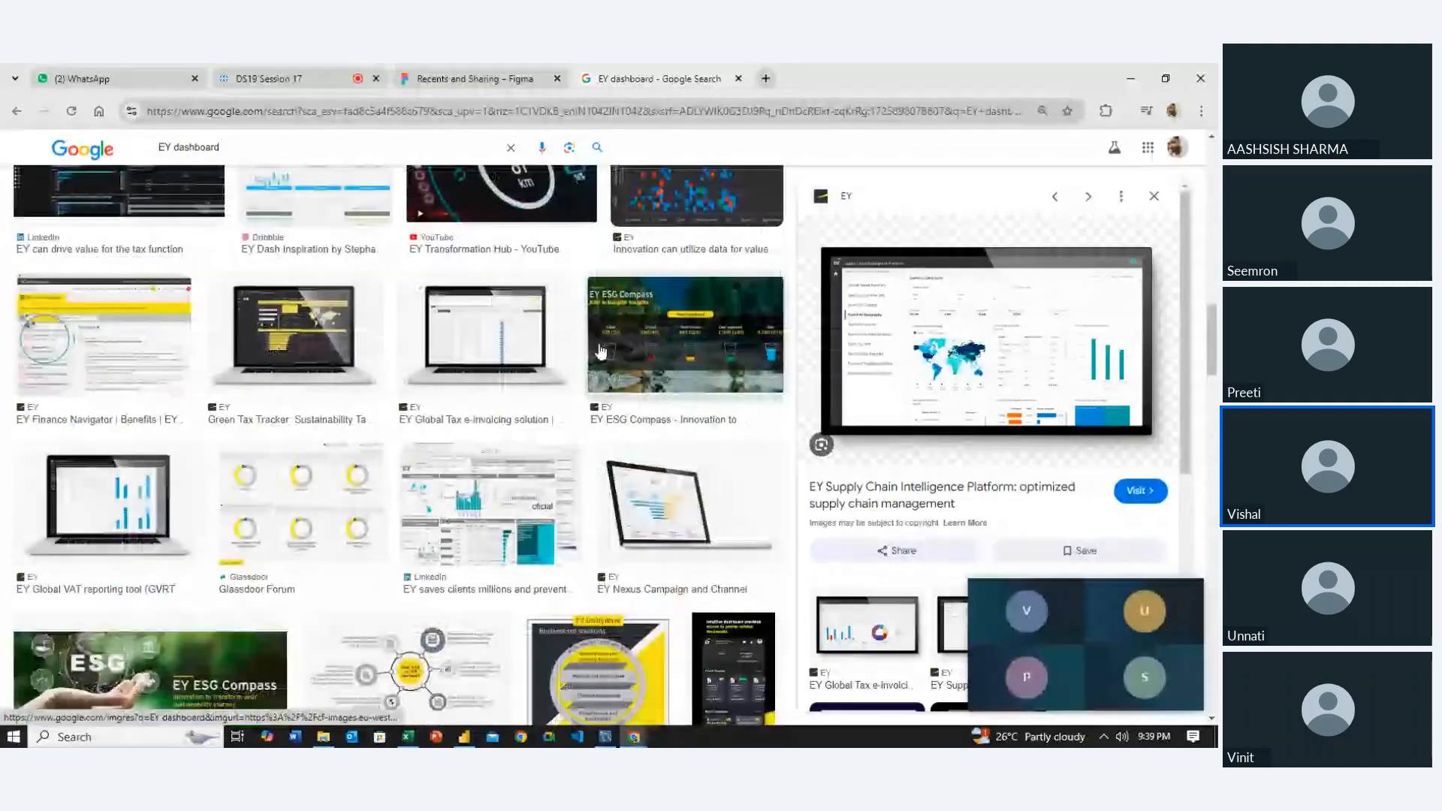
{"action": "scroll", "coordinate": [601, 350], "scroll_direction": "down", "scroll_amount": 3}
{"action": "scroll", "coordinate": [600, 350], "scroll_direction": "up", "scroll_amount": 12}
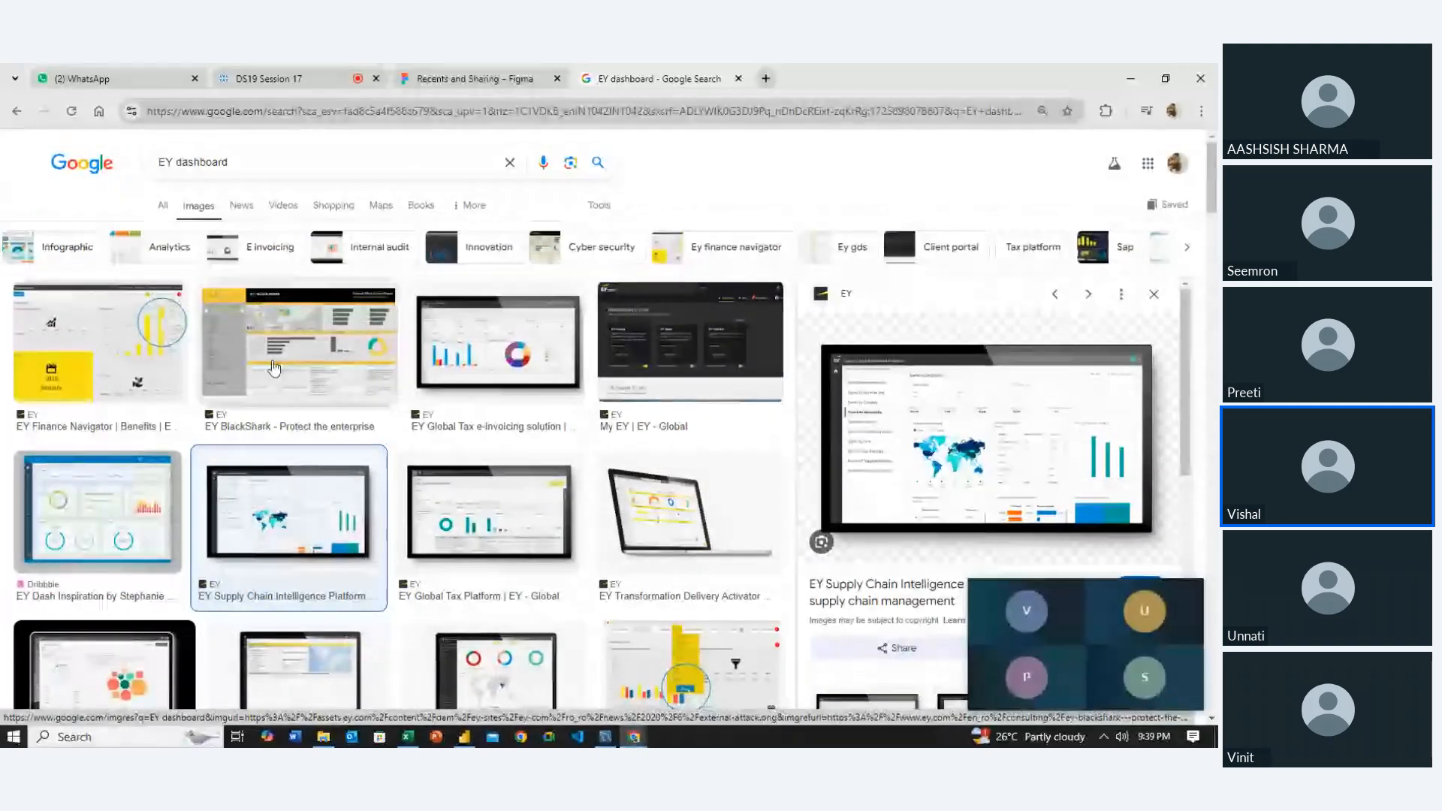
{"action": "left_click", "coordinate": [142, 351]}
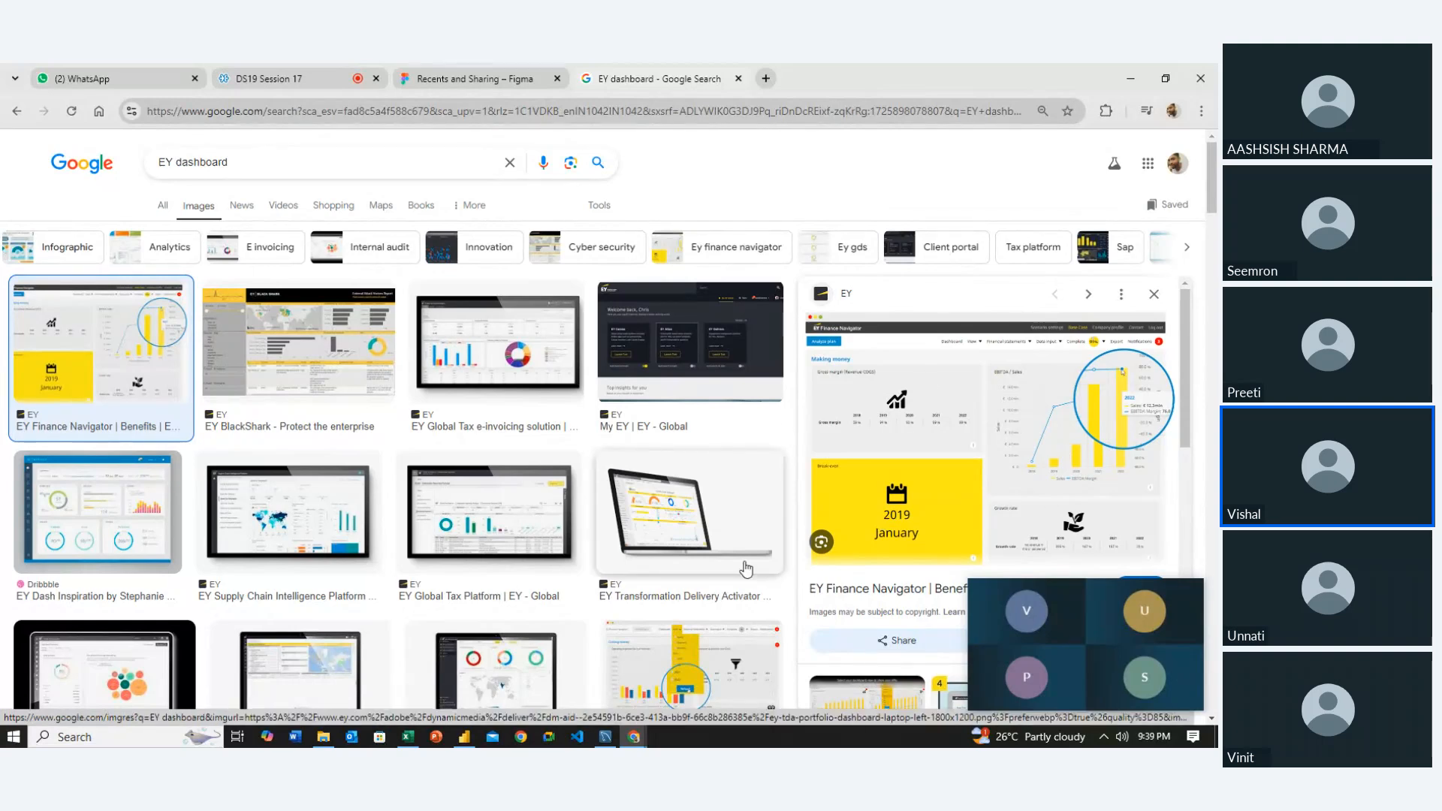
{"action": "left_click", "coordinate": [739, 78]}
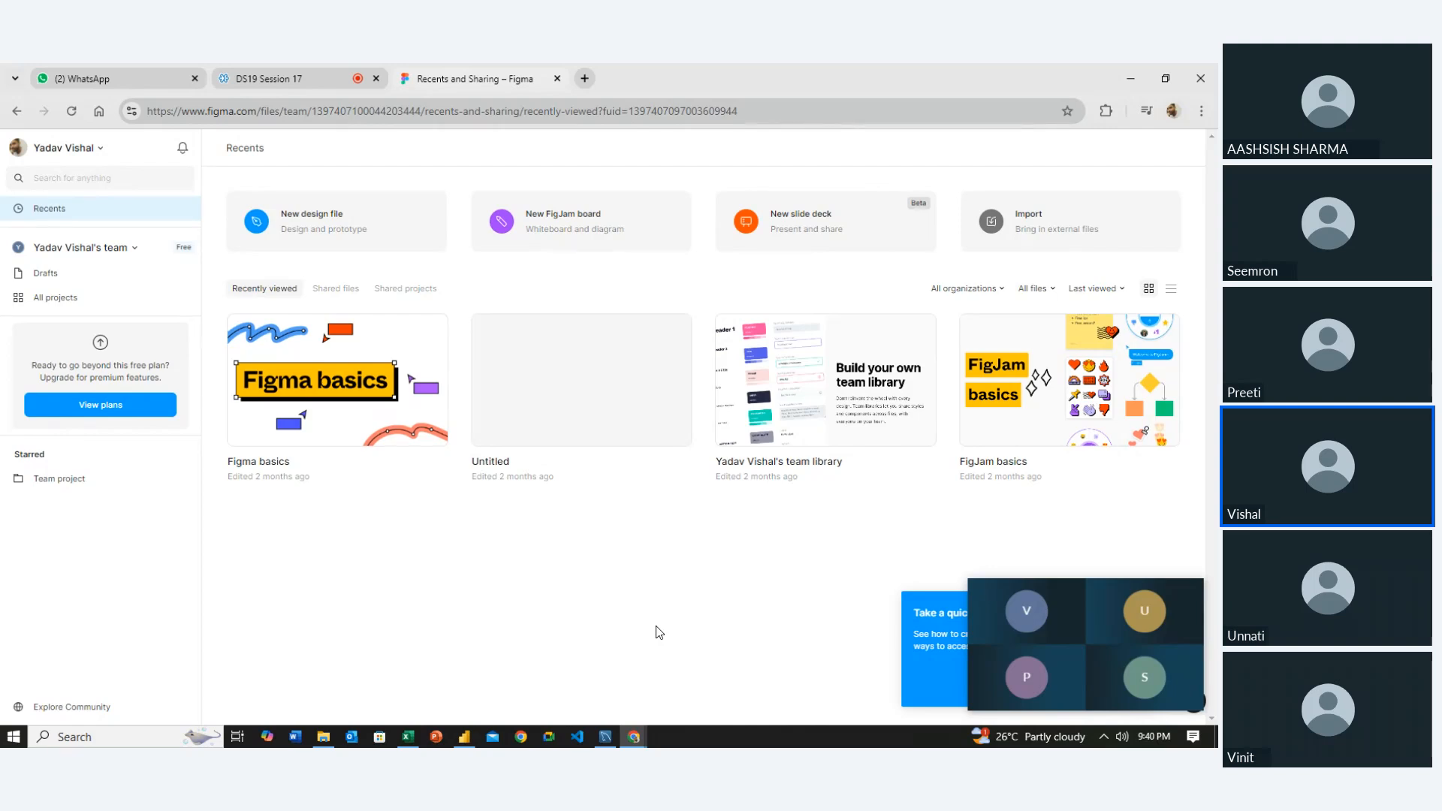
Switch to Excel, walk through the Orders sheet's columns from Order ID to Customer ID, and close the floating meeting window
{"action": "left_click", "coordinate": [409, 738]}
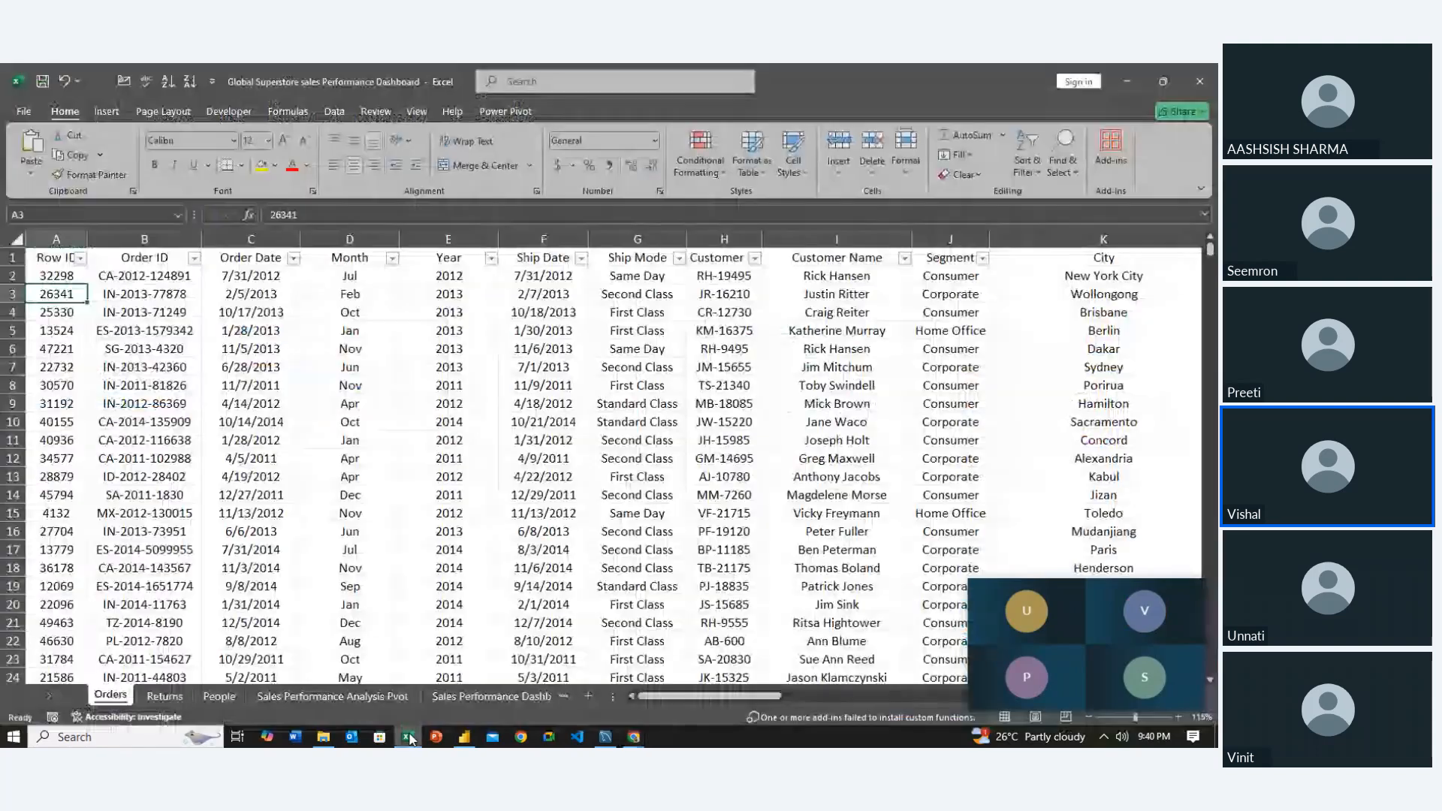
{"action": "left_click", "coordinate": [473, 586]}
{"action": "key", "text": "ctrl+space"}
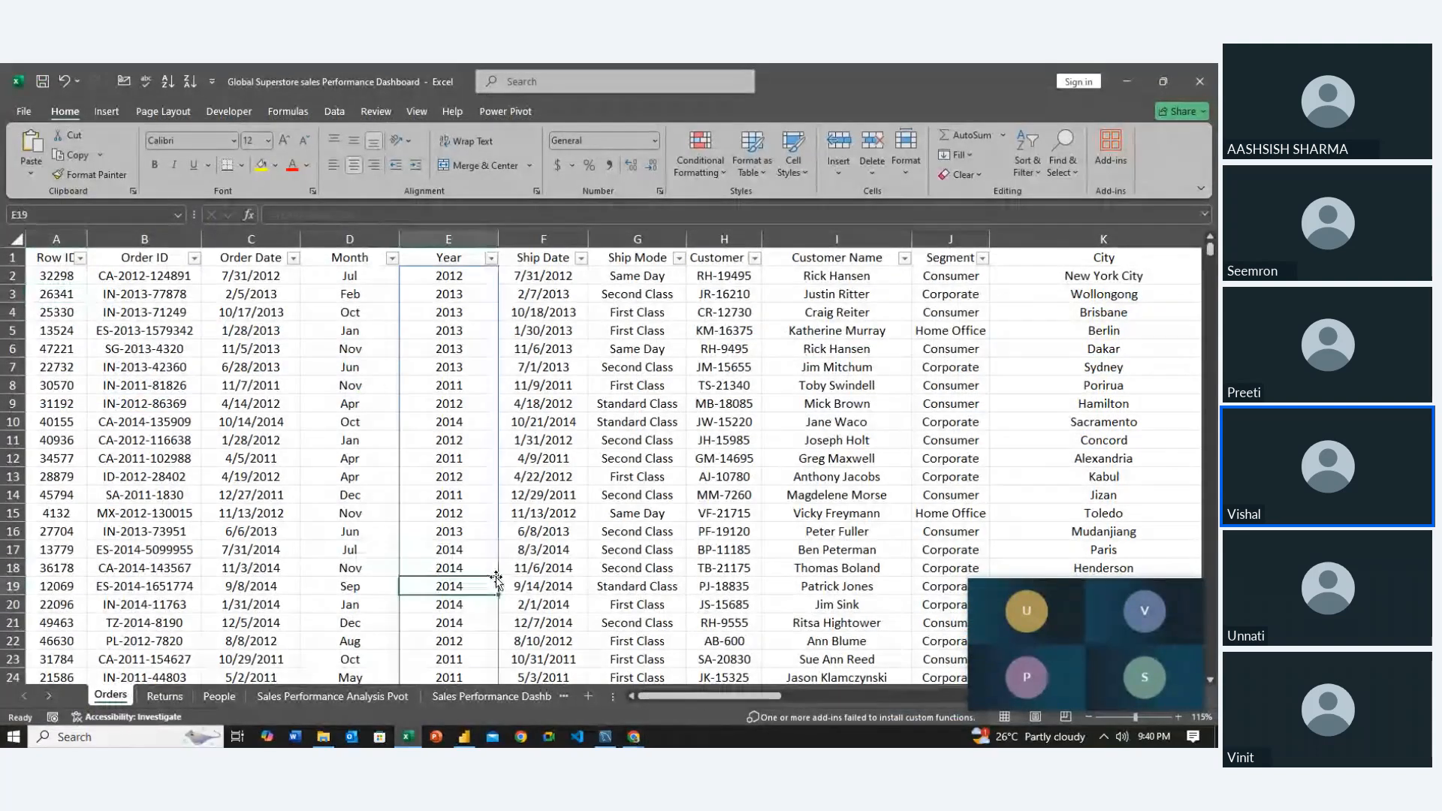
{"action": "key", "text": "Left"}
{"action": "key", "text": "Left"}
{"action": "key", "text": "Up"}
{"action": "key", "text": "Up"}
{"action": "key", "text": "Up"}
{"action": "key", "text": "Up"}
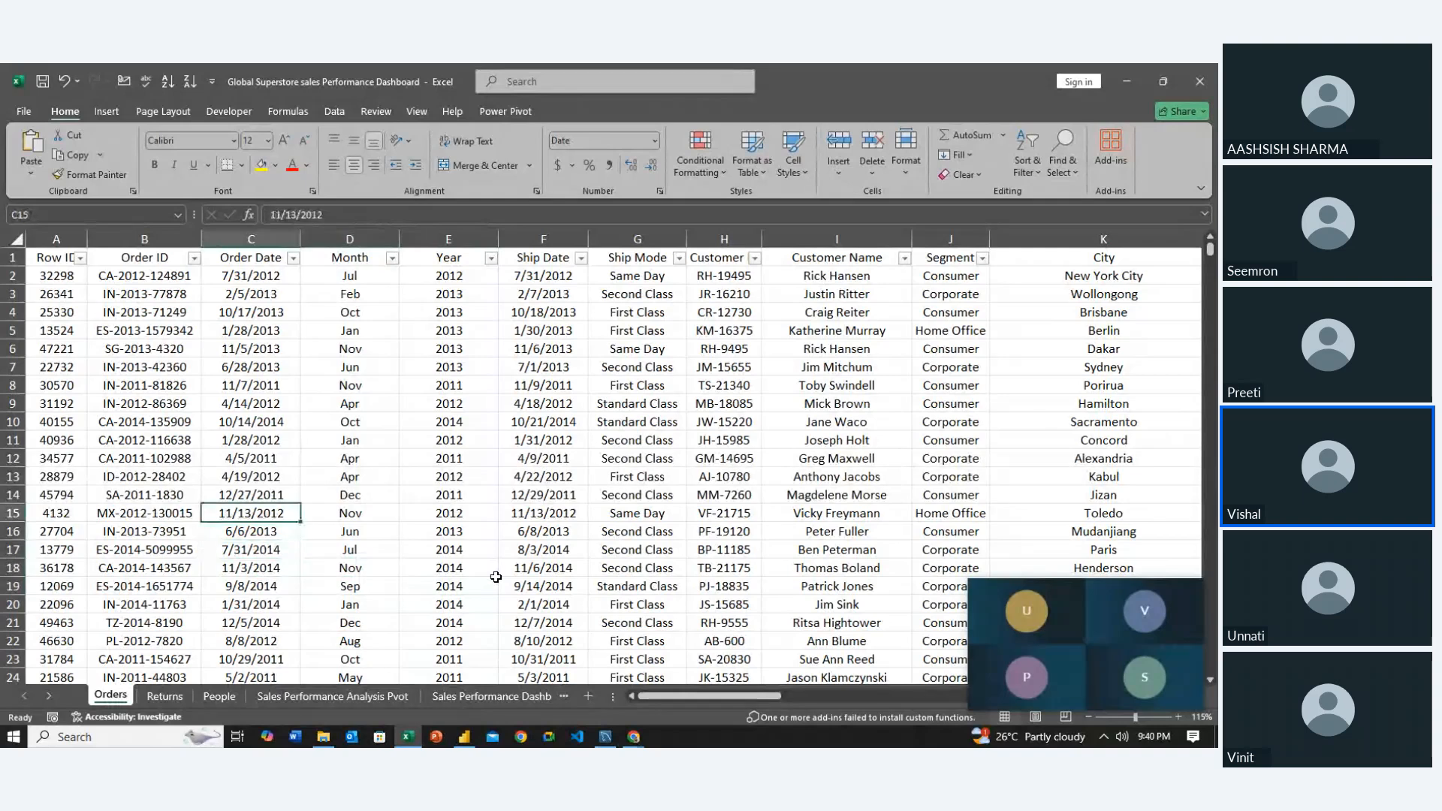
{"action": "key", "text": "Left"}
{"action": "key", "text": "Up"}
{"action": "key", "text": "Up"}
{"action": "key", "text": "Up"}
{"action": "key", "text": "Up"}
{"action": "key", "text": "Right"}
{"action": "key", "text": "Right"}
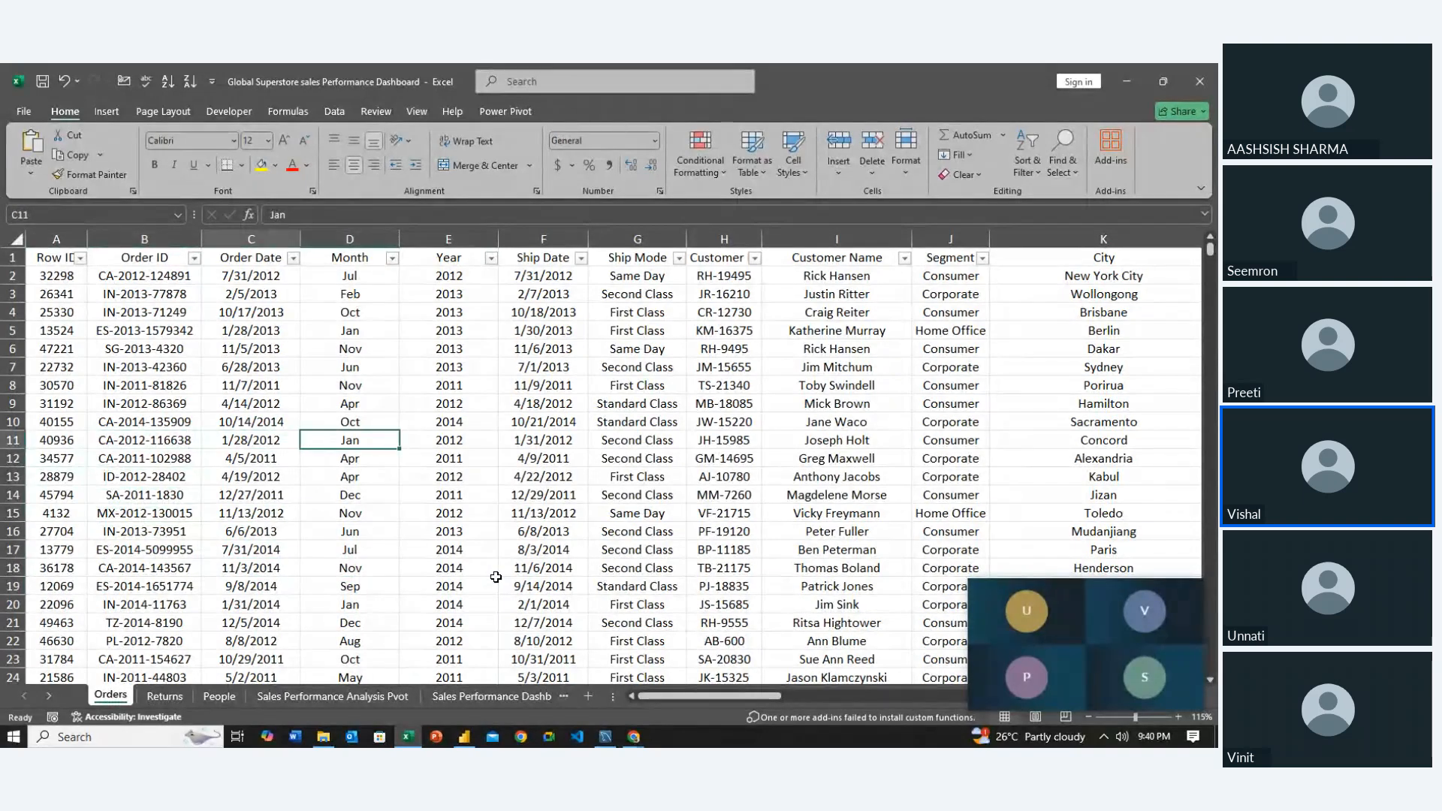
{"action": "key", "text": "Left"}
{"action": "key", "text": "Left"}
{"action": "key", "text": "Up"}
{"action": "key", "text": "Up"}
{"action": "key", "text": "Right"}
{"action": "key", "text": "Right"}
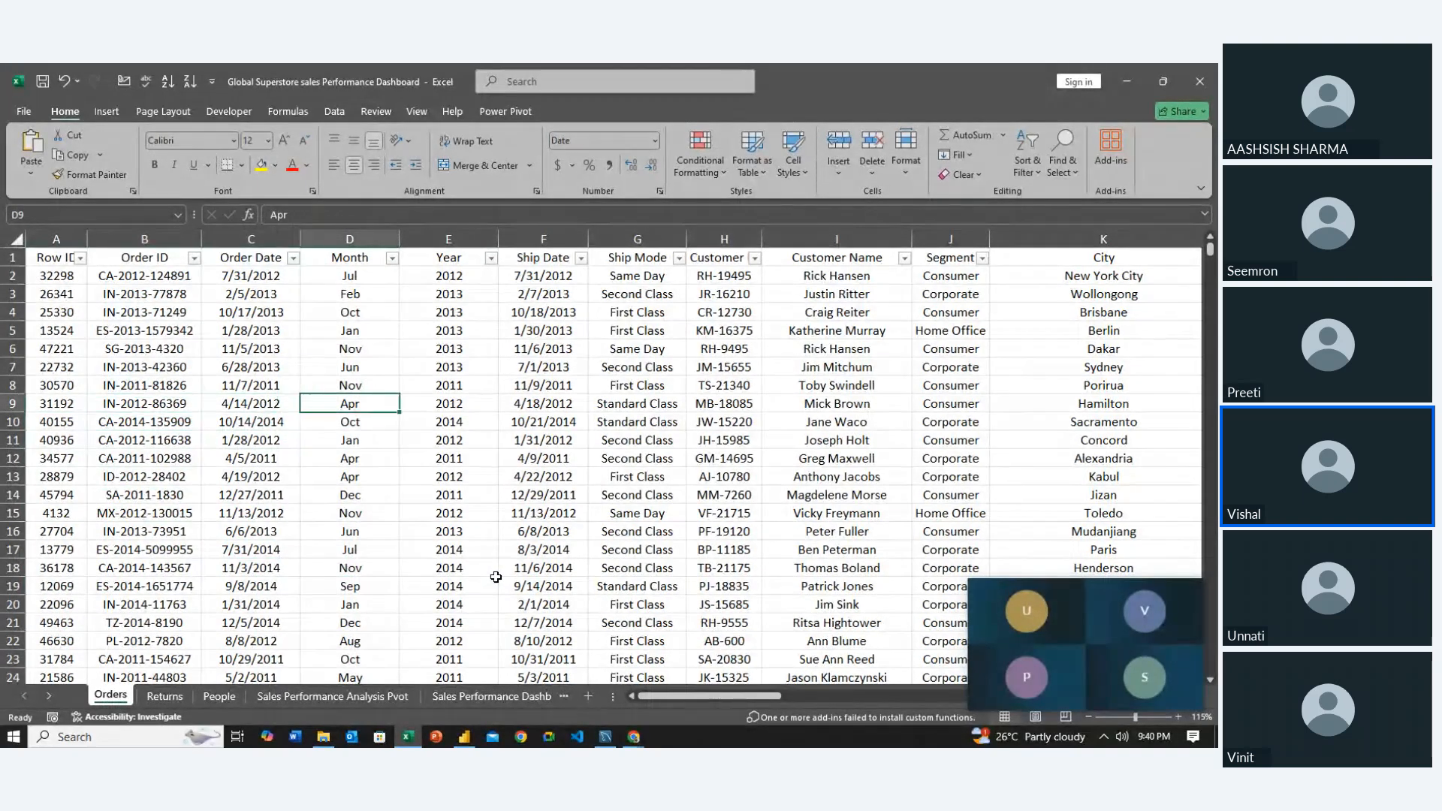
{"action": "key", "text": "Right"}
{"action": "key", "text": "Right"}
{"action": "key", "text": "Right"}
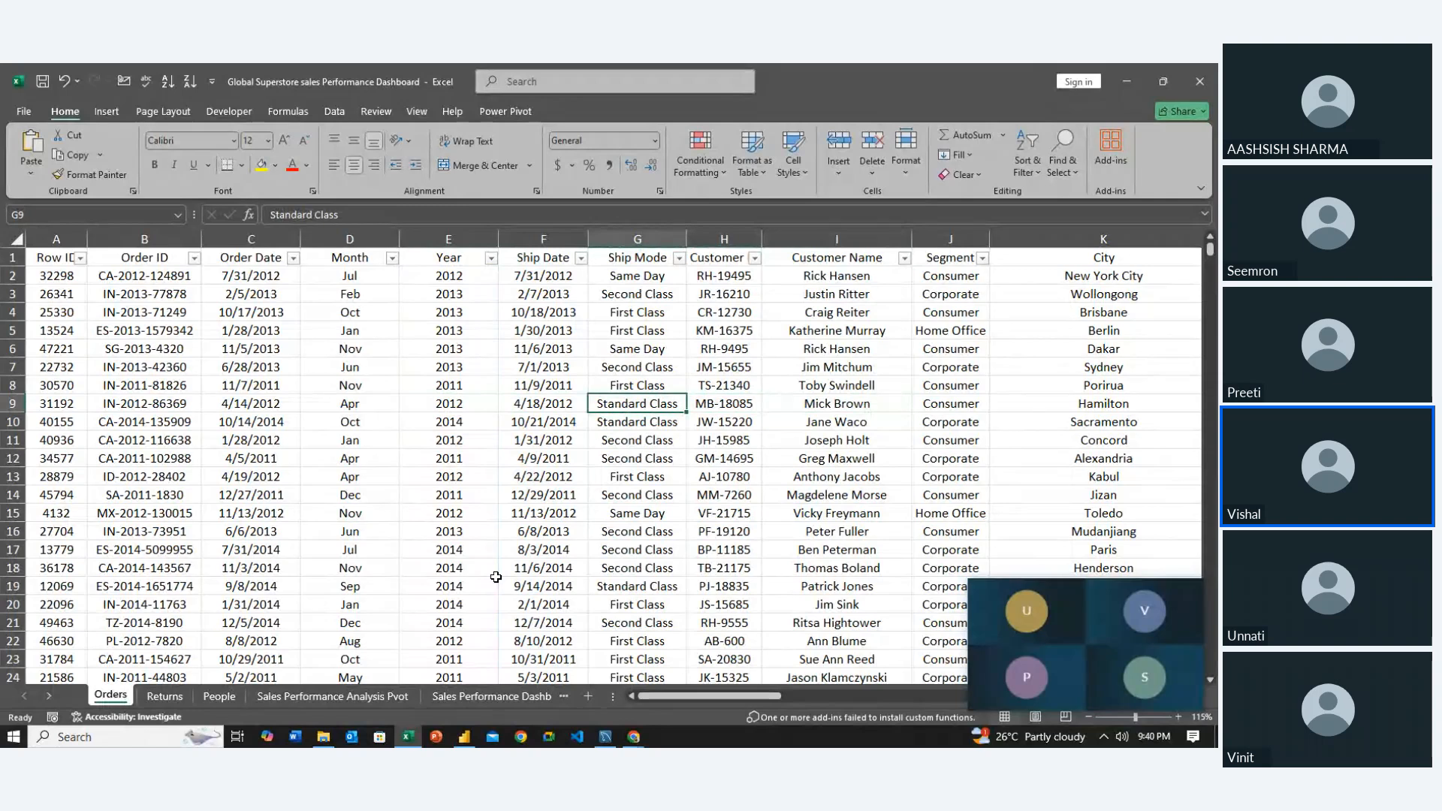
{"action": "key", "text": "Right"}
{"action": "mouse_move", "coordinate": [1137, 605]}
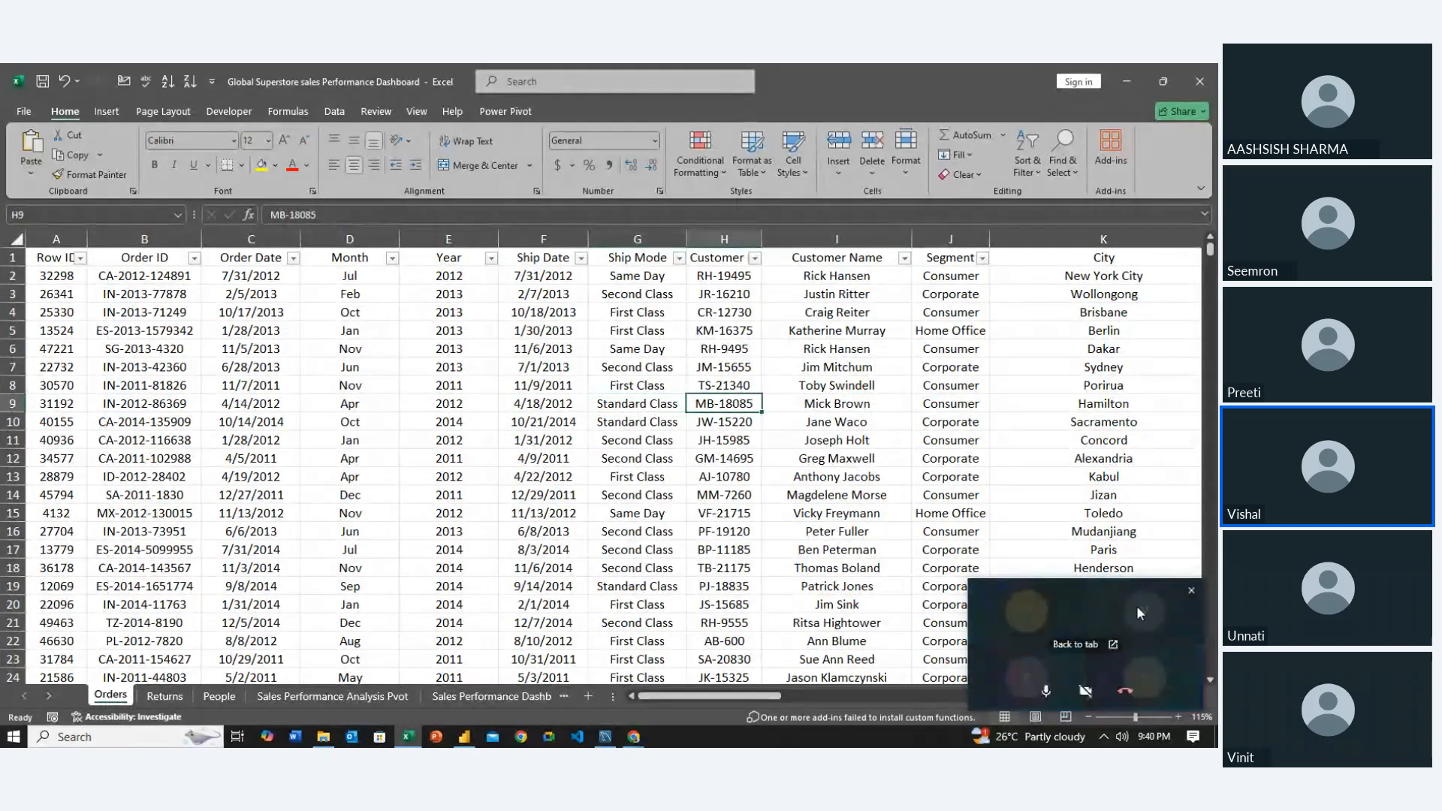
{"action": "left_click", "coordinate": [1191, 592]}
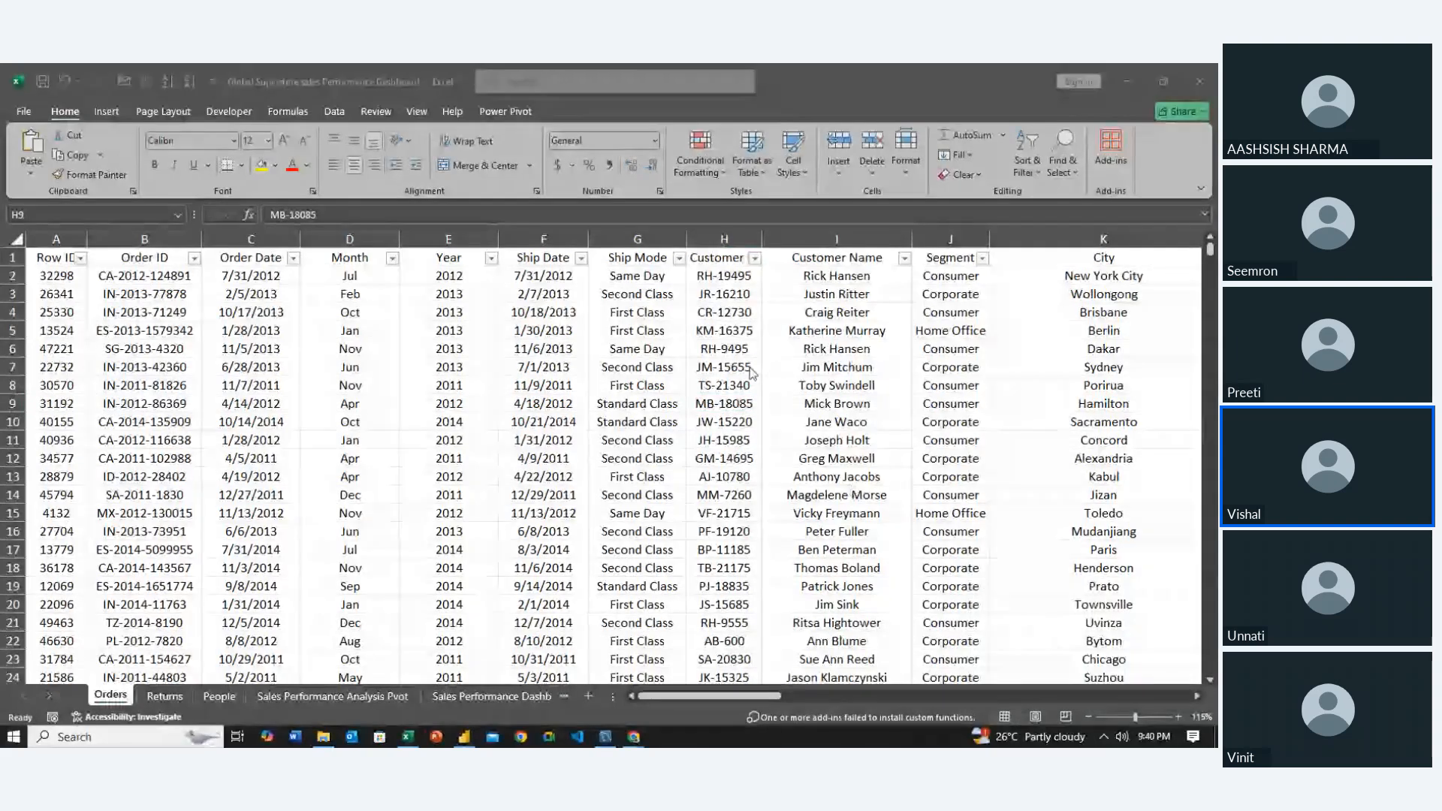
Review the row 9 order record across the Month to Segment columns of the Orders sheet
{"action": "key", "text": "Right"}
{"action": "key", "text": "Right"}
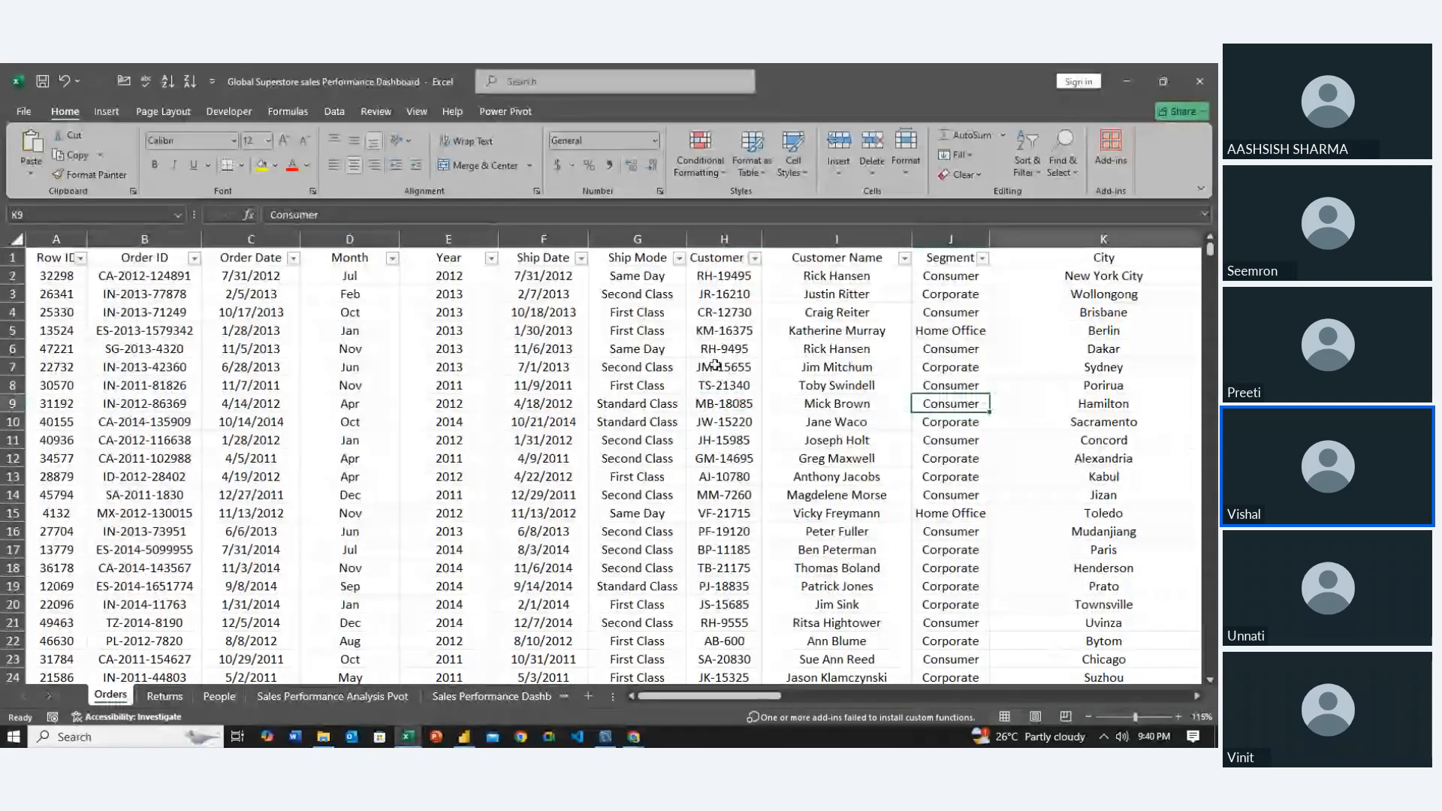
{"action": "scroll", "coordinate": [716, 365], "scroll_direction": "right", "scroll_amount": 1}
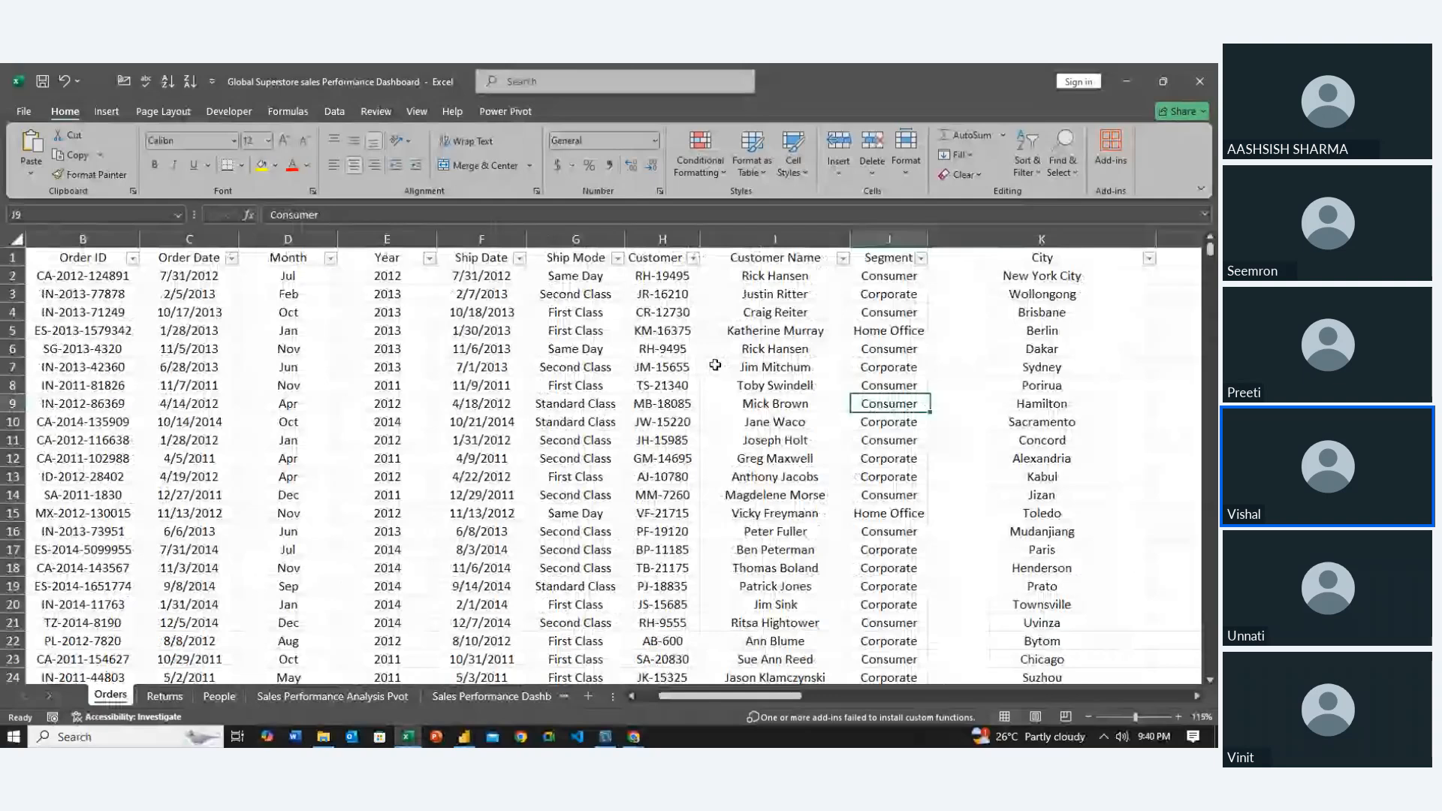
{"action": "key", "text": "Left"}
{"action": "key", "text": "Left"}
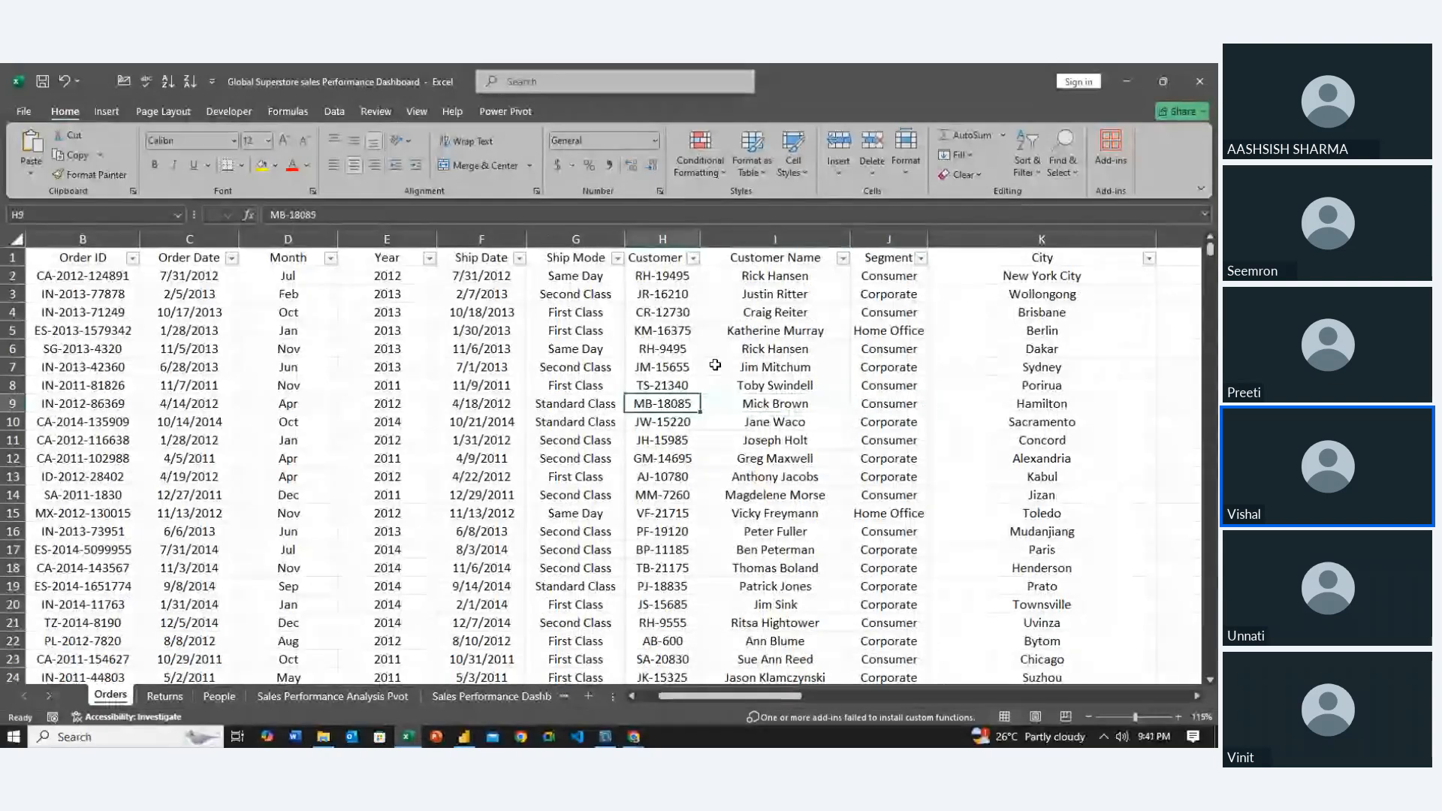
{"action": "key", "text": "Left"}
{"action": "key", "text": "Left"}
{"action": "key", "text": "Left"}
{"action": "key", "text": "Left"}
{"action": "key", "text": "Right"}
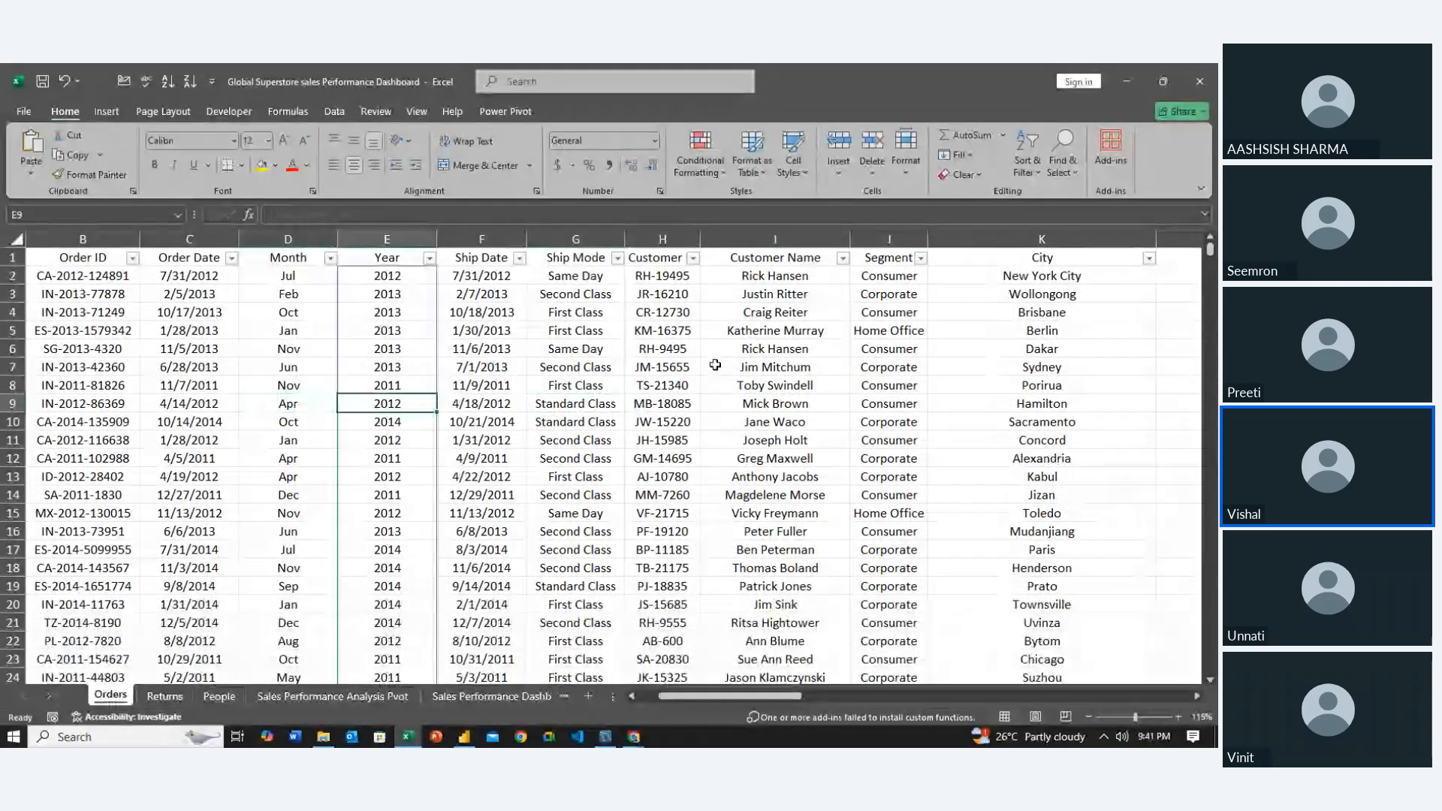
{"action": "key", "text": "Right"}
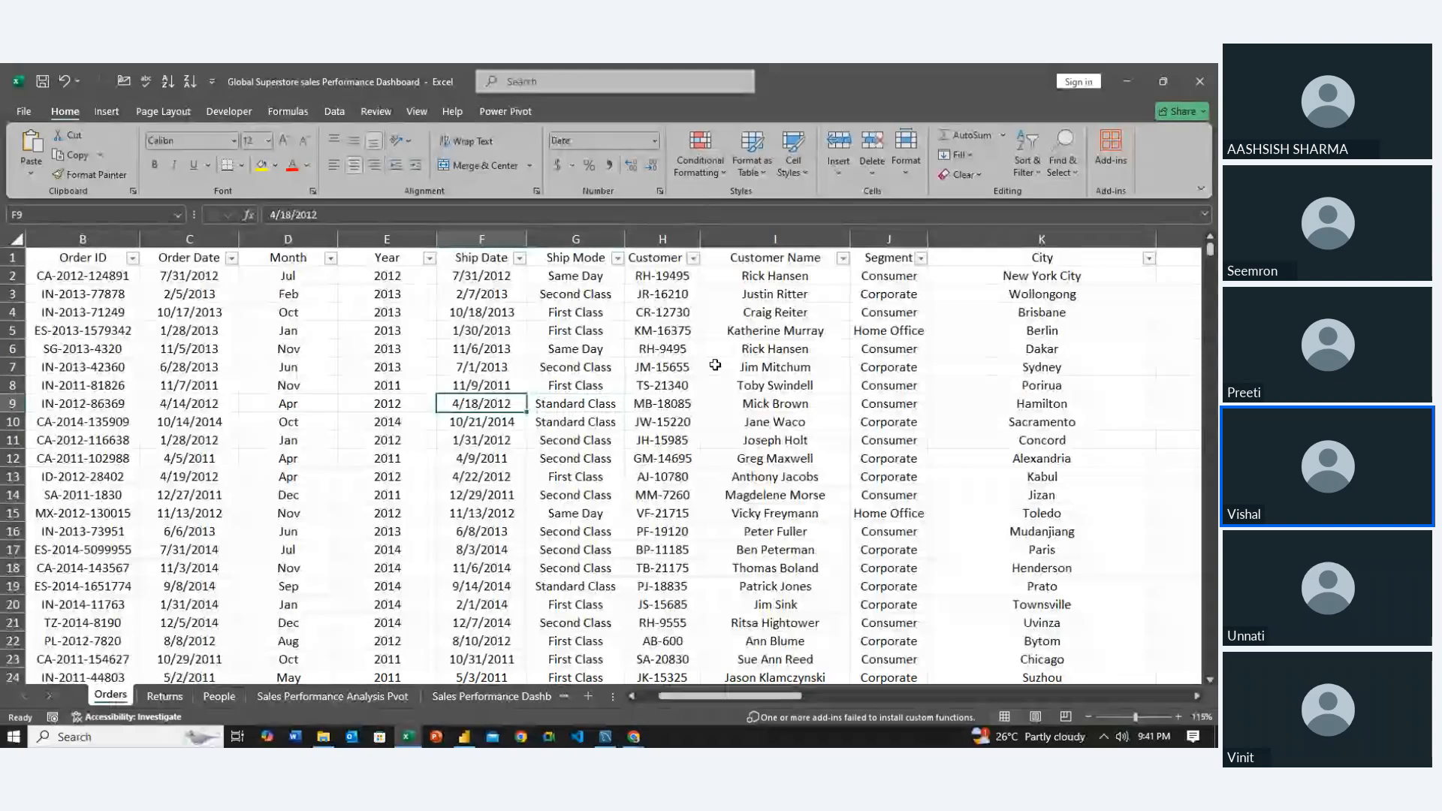
{"action": "key", "text": "Right"}
{"action": "key", "text": "Right"}
{"action": "key", "text": "Right"}
{"action": "key", "text": "Right"}
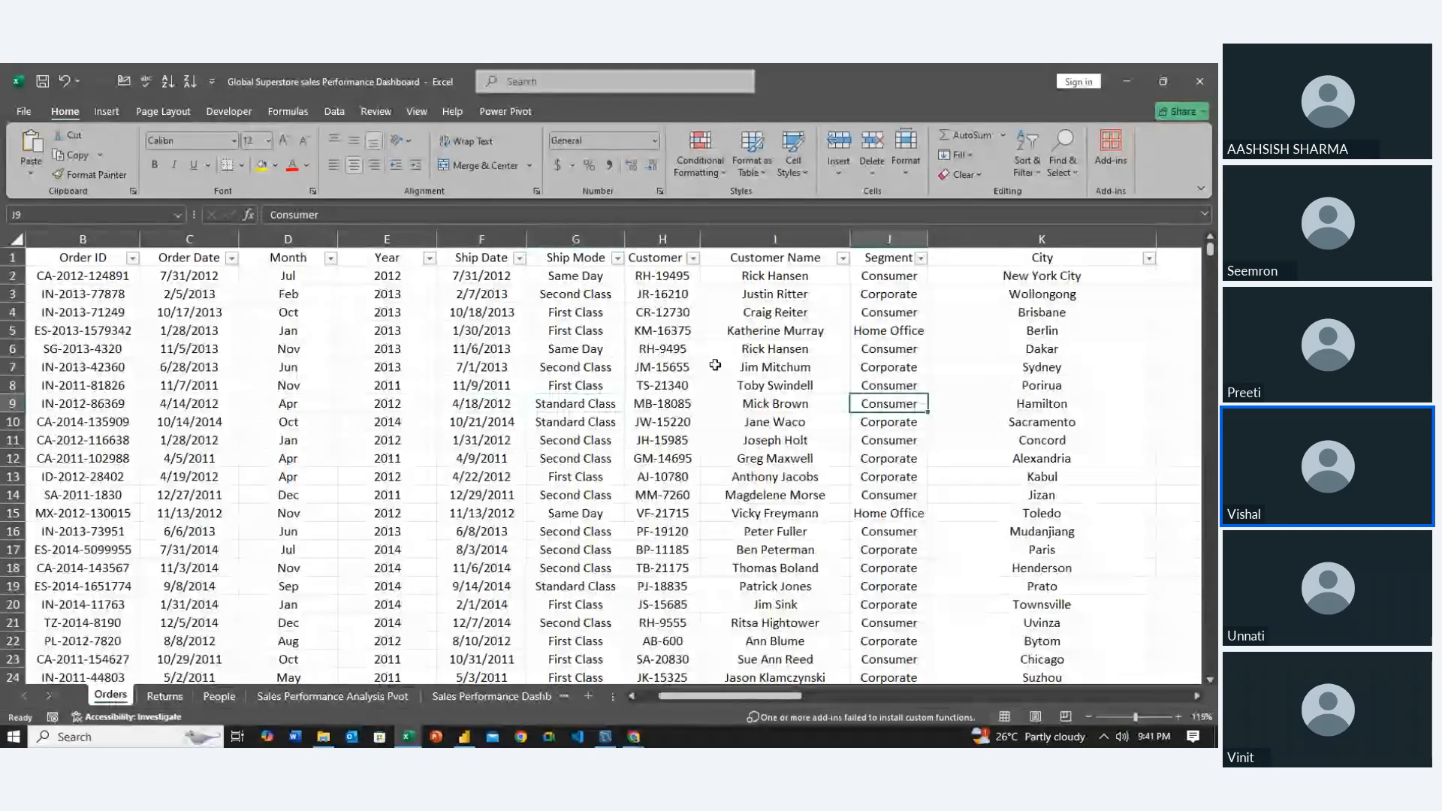
{"action": "key", "text": "Right"}
{"action": "key", "text": "Right"}
Insert two blank worksheets directly before the Returns sheet
{"action": "right_click", "coordinate": [161, 697]}
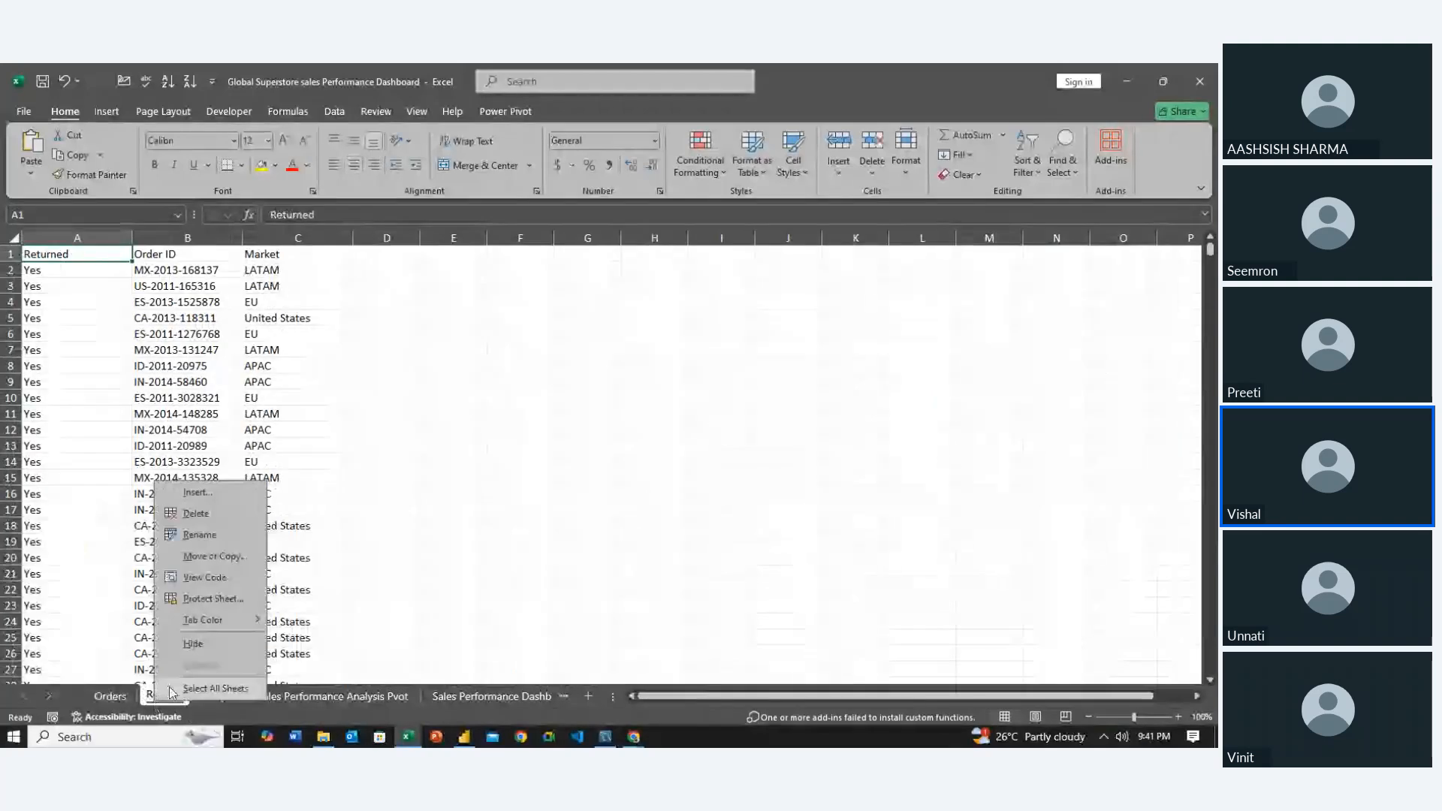
{"action": "left_click", "coordinate": [198, 493]}
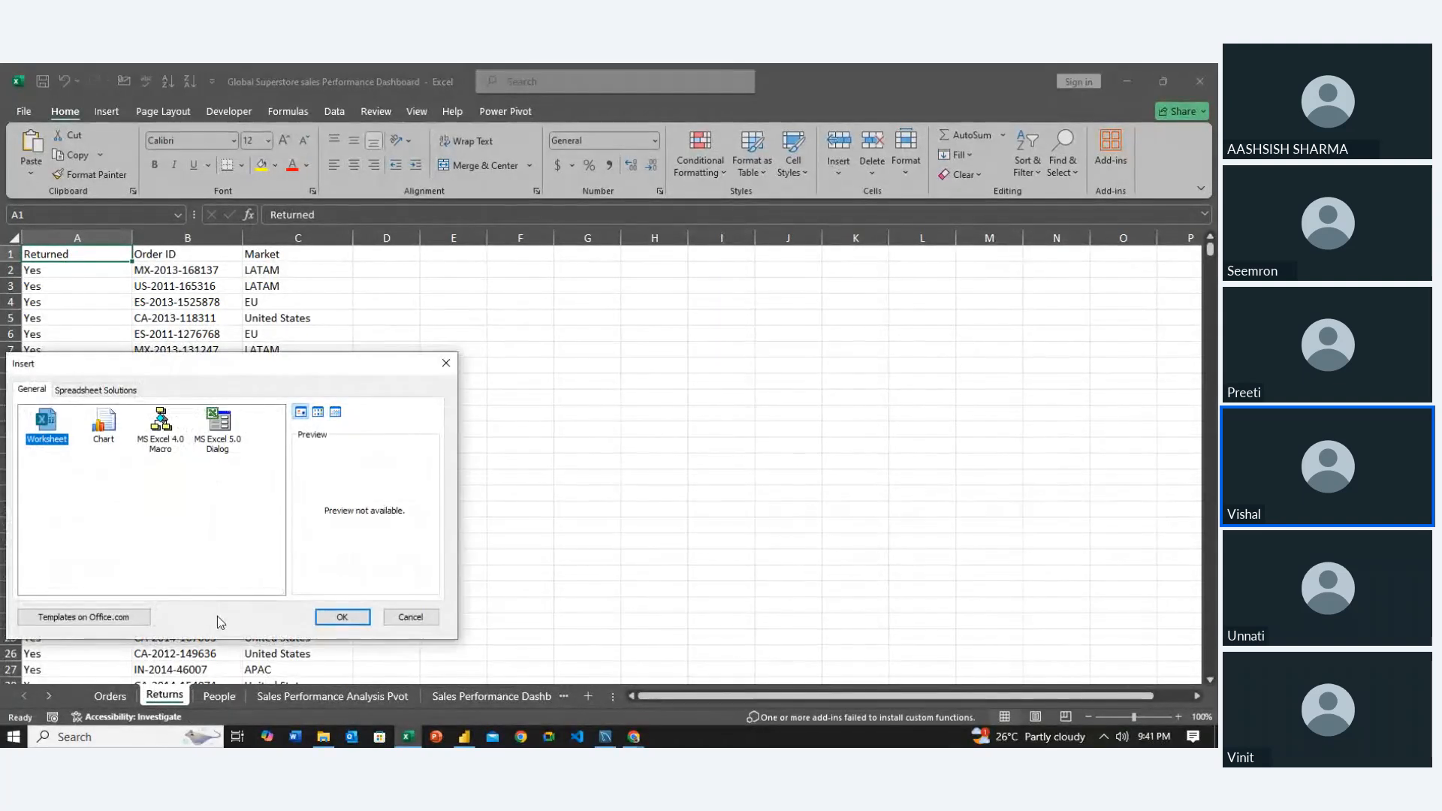
{"action": "left_click", "coordinate": [321, 618]}
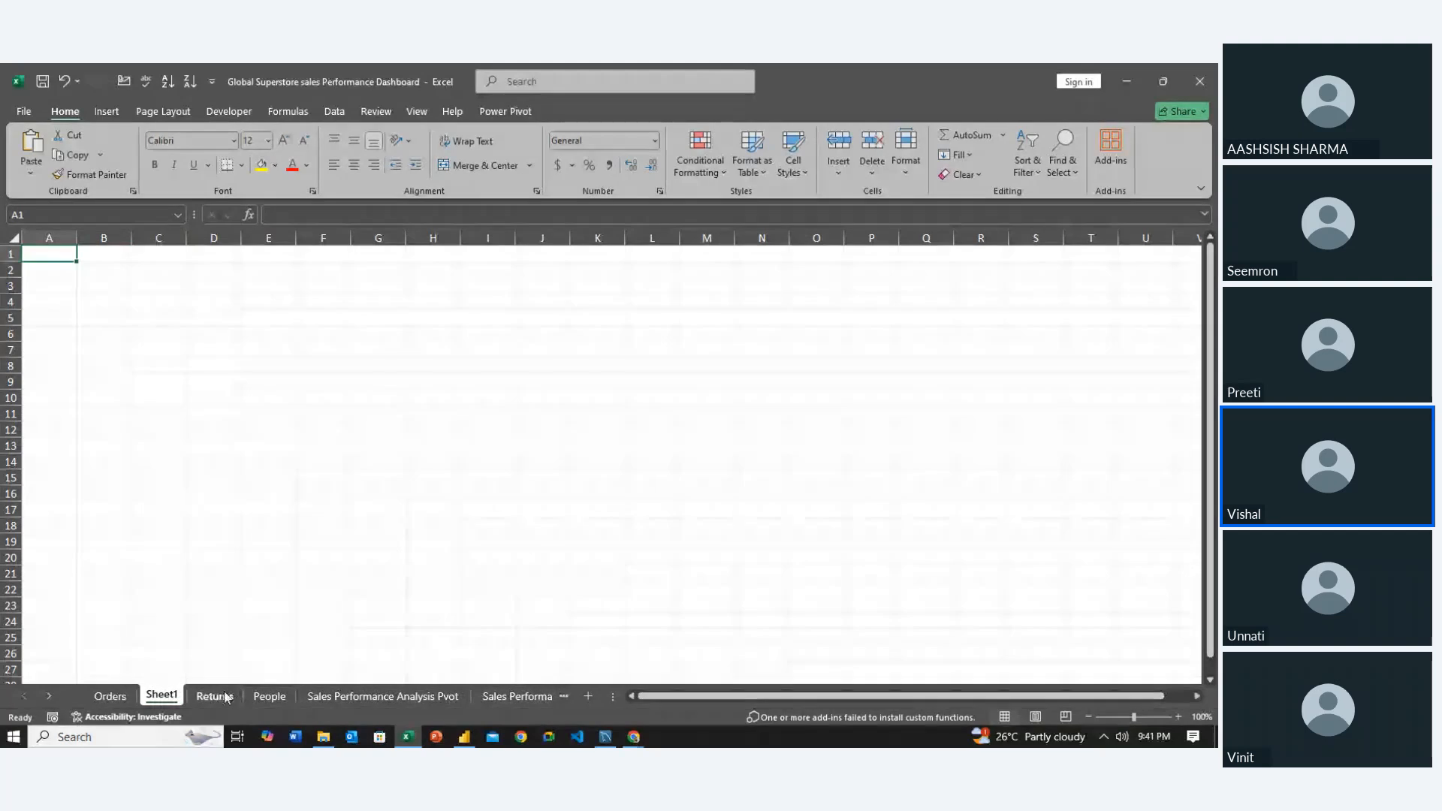
{"action": "right_click", "coordinate": [226, 697]}
{"action": "left_click", "coordinate": [281, 484]}
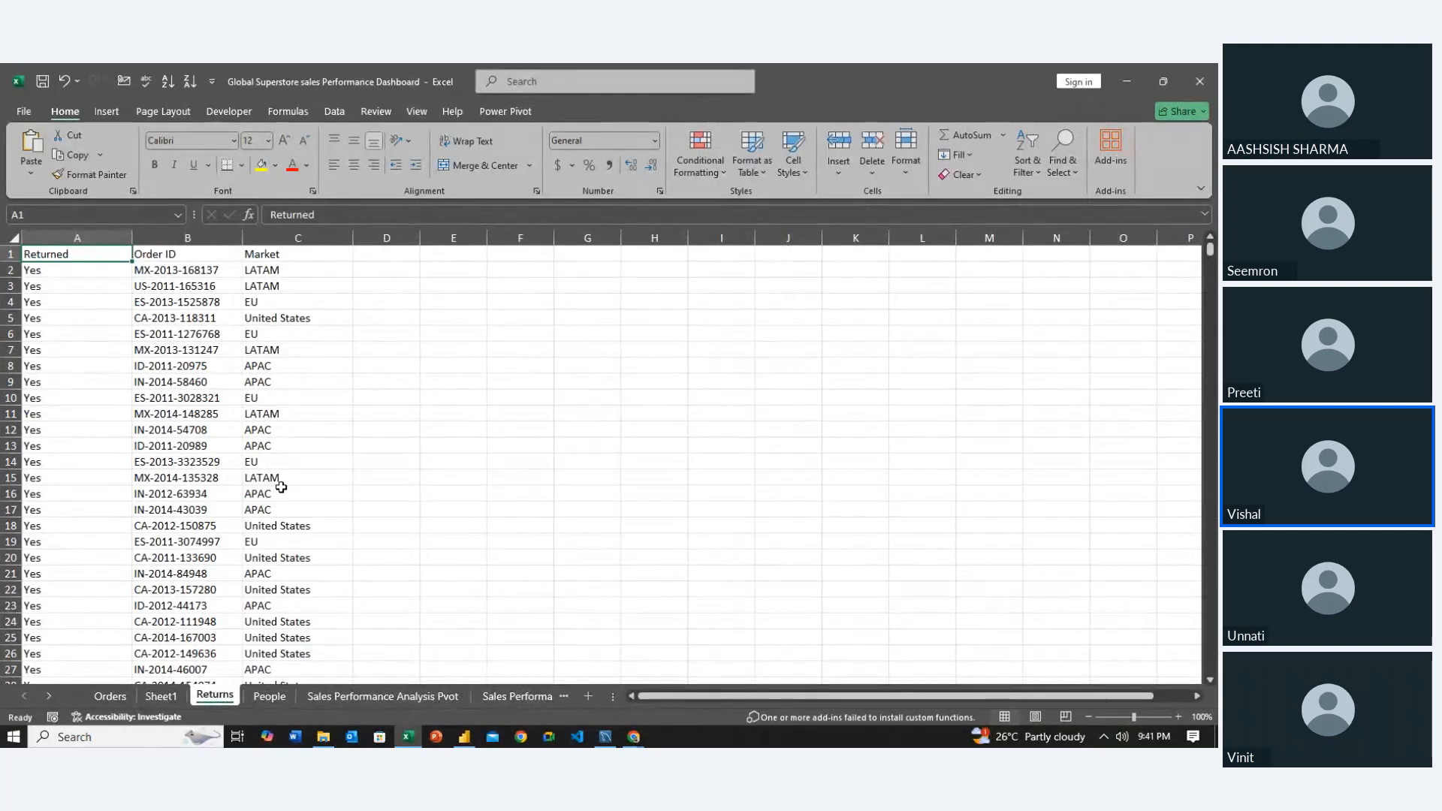
{"action": "left_click", "coordinate": [389, 606]}
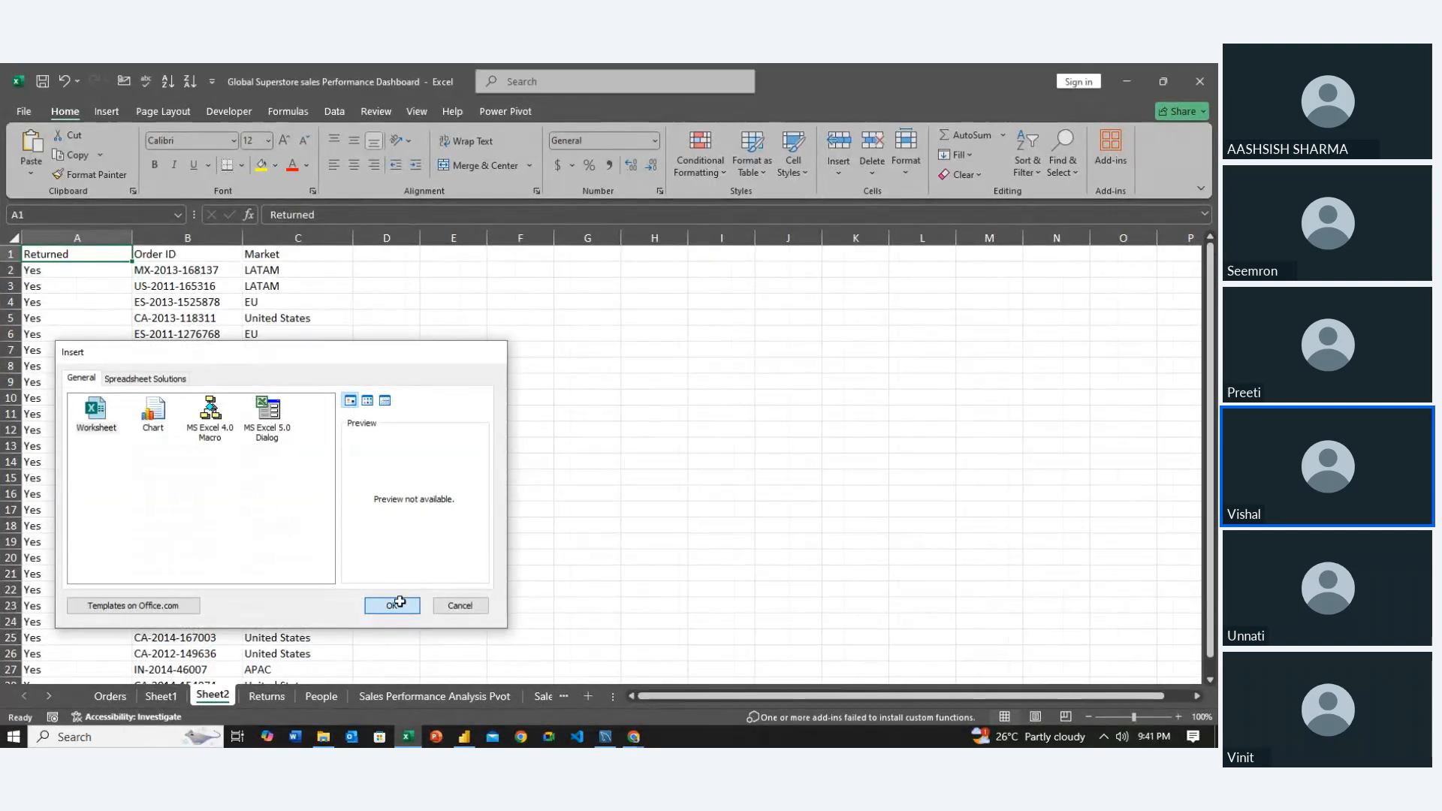
Rename the Sheet2 worksheet as DashBoard and the Sheet1 worksheet as Reports
{"action": "double_click", "coordinate": [209, 696]}
{"action": "type", "text": "D"}
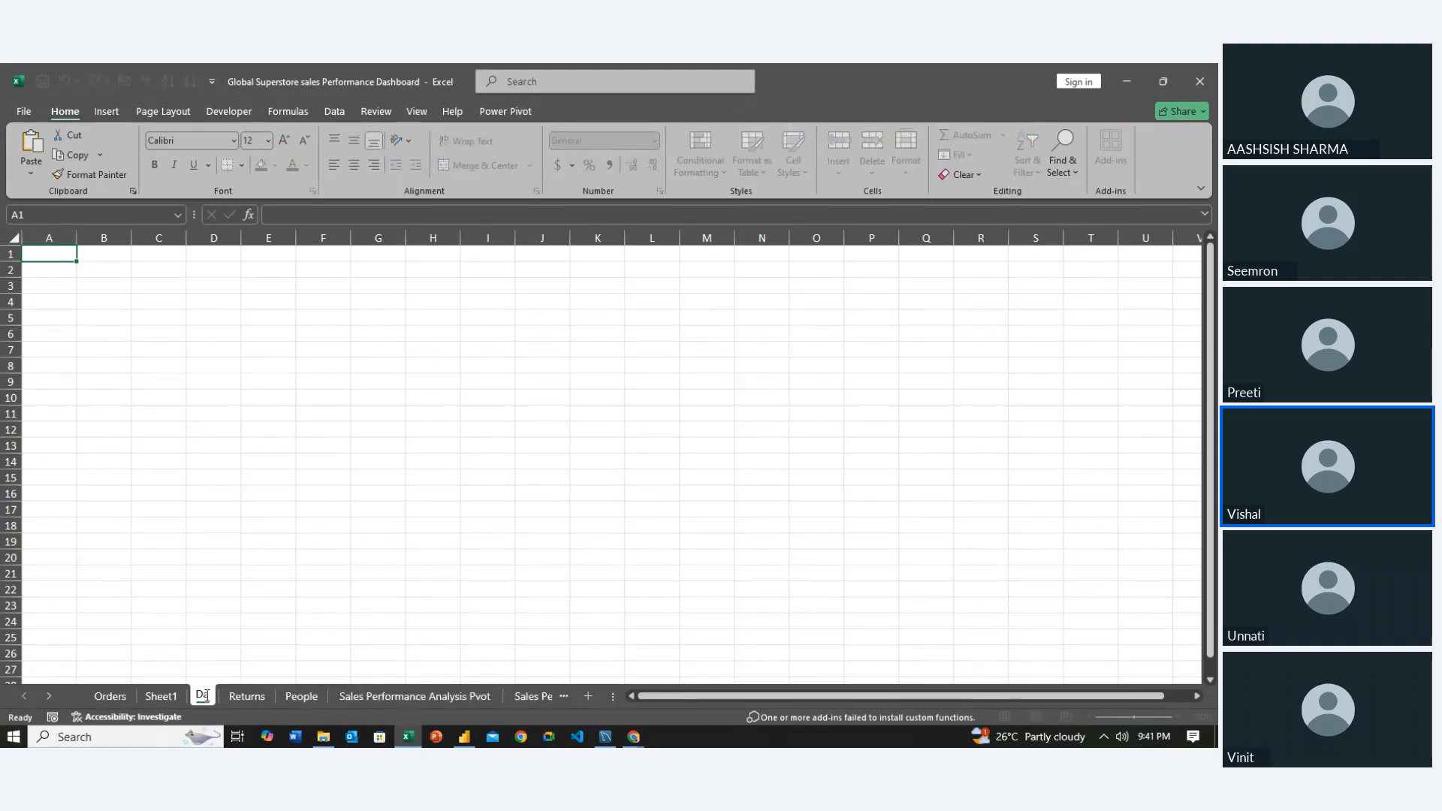
{"action": "type", "text": "ashBoard"}
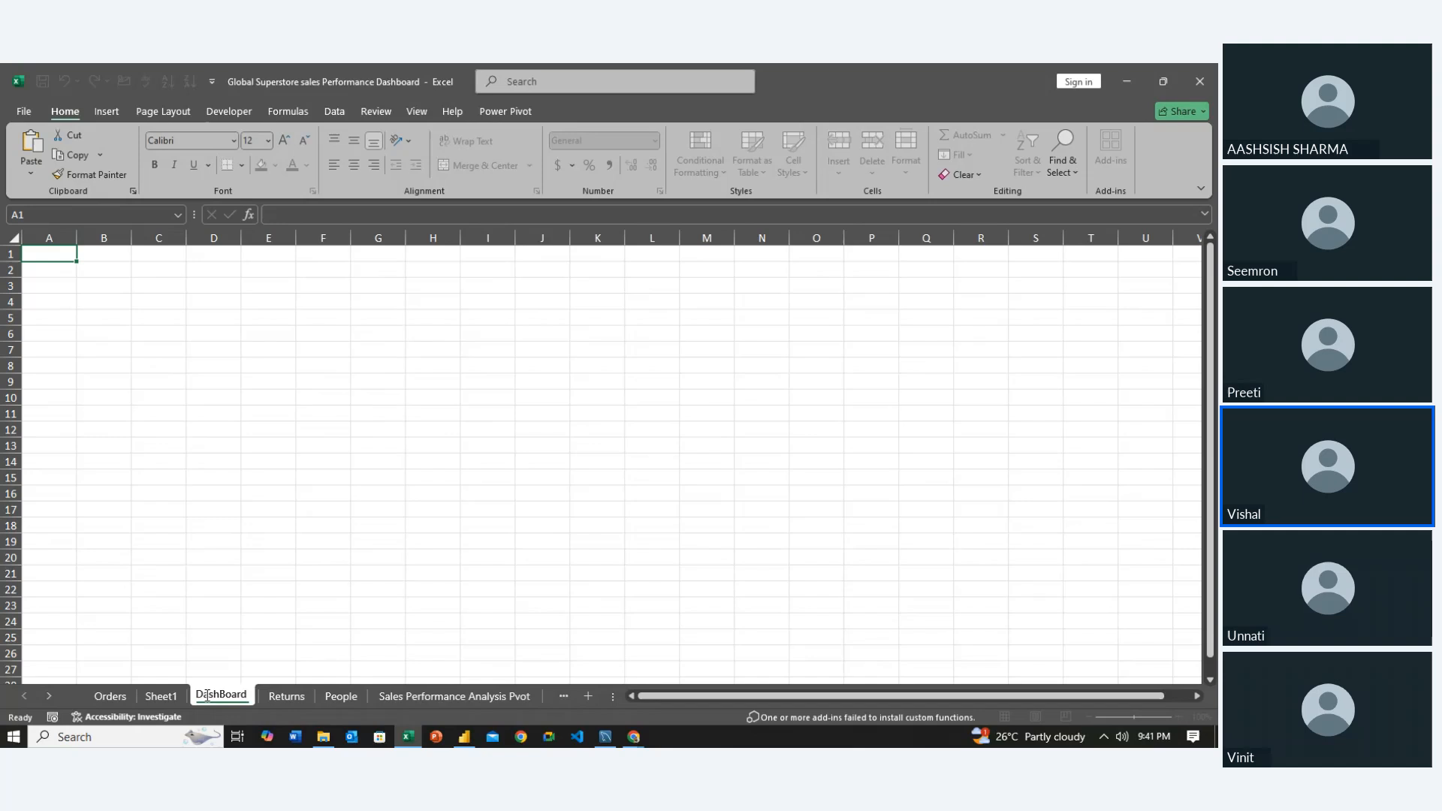
{"action": "left_click", "coordinate": [211, 638]}
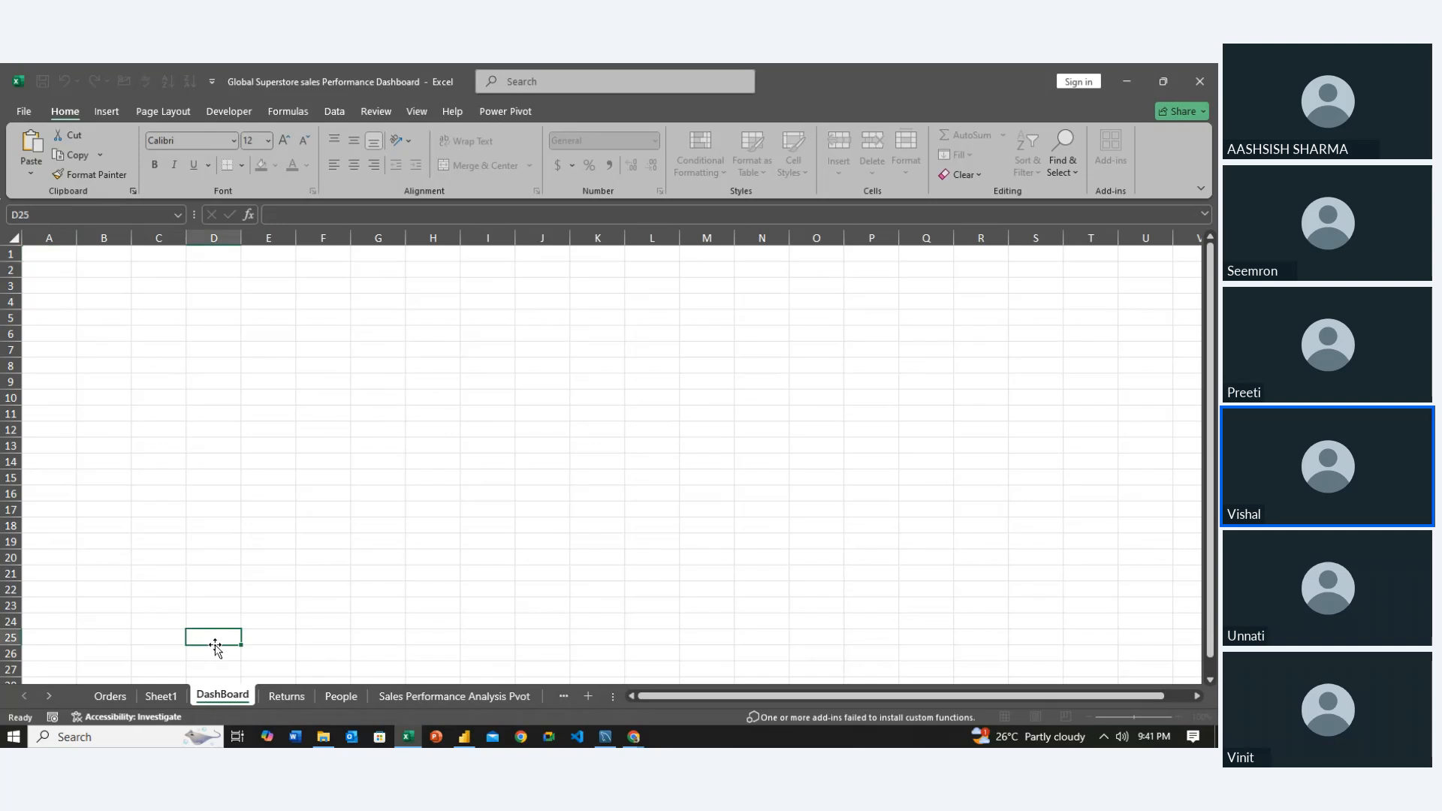
{"action": "double_click", "coordinate": [159, 696]}
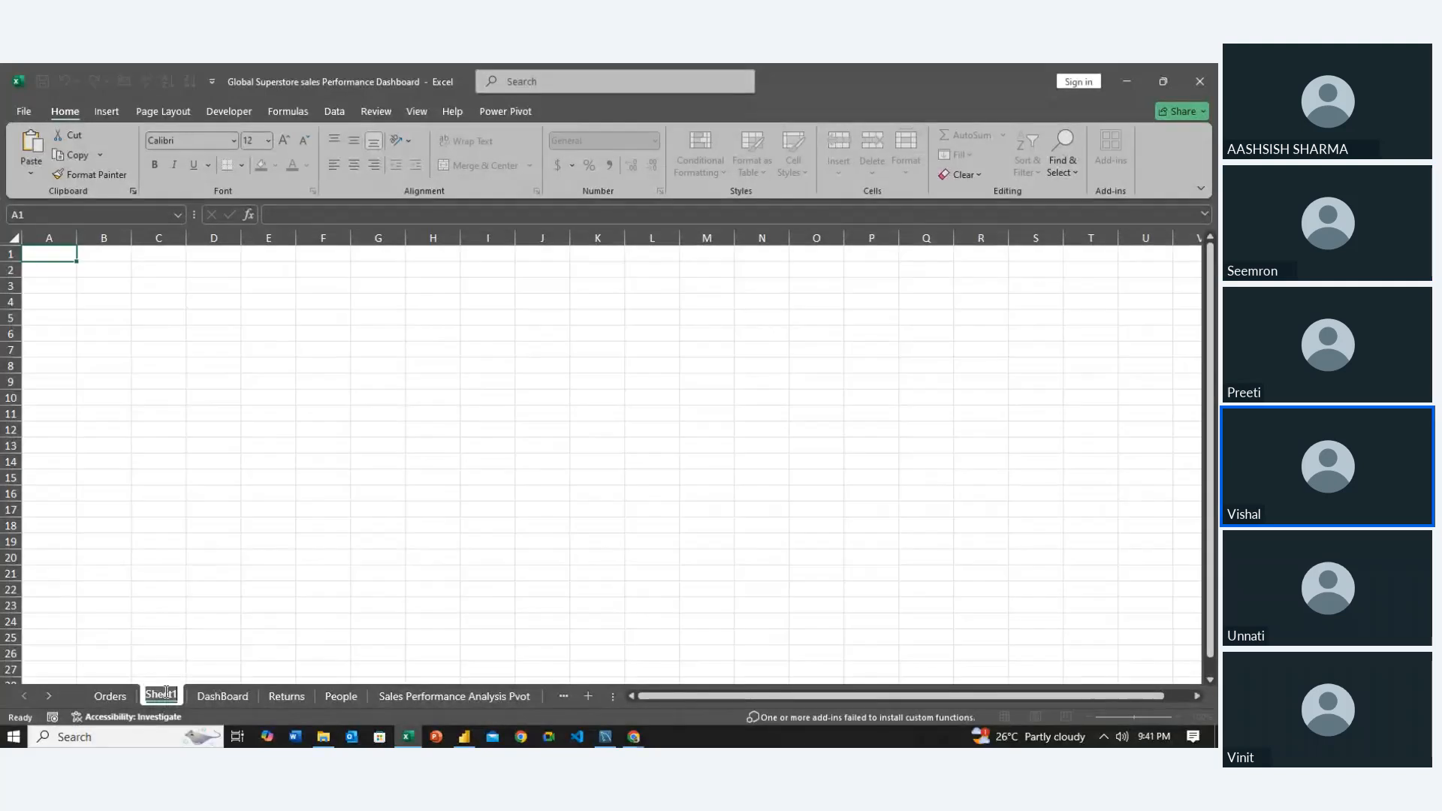
{"action": "type", "text": "Reports"}
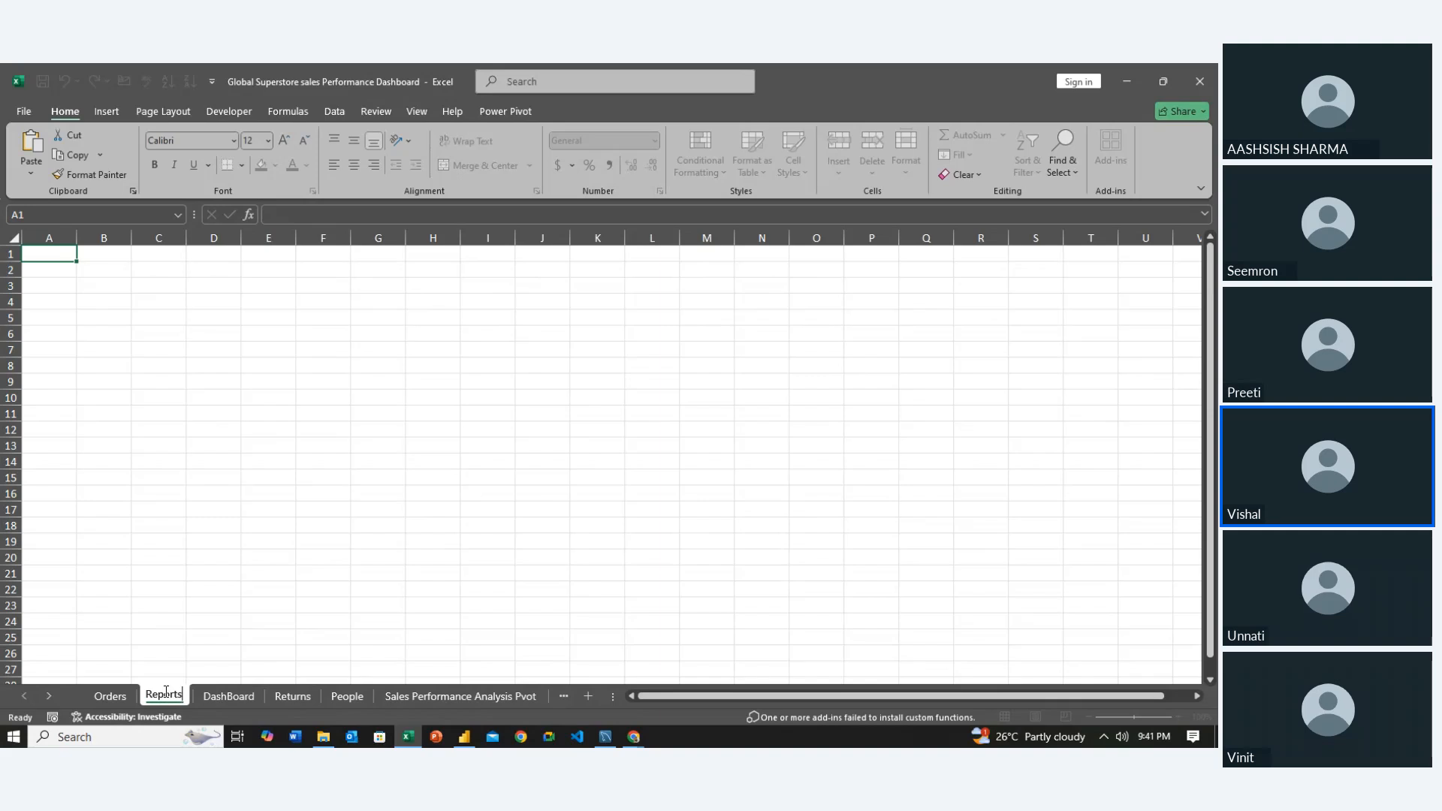
{"action": "key", "text": "Return"}
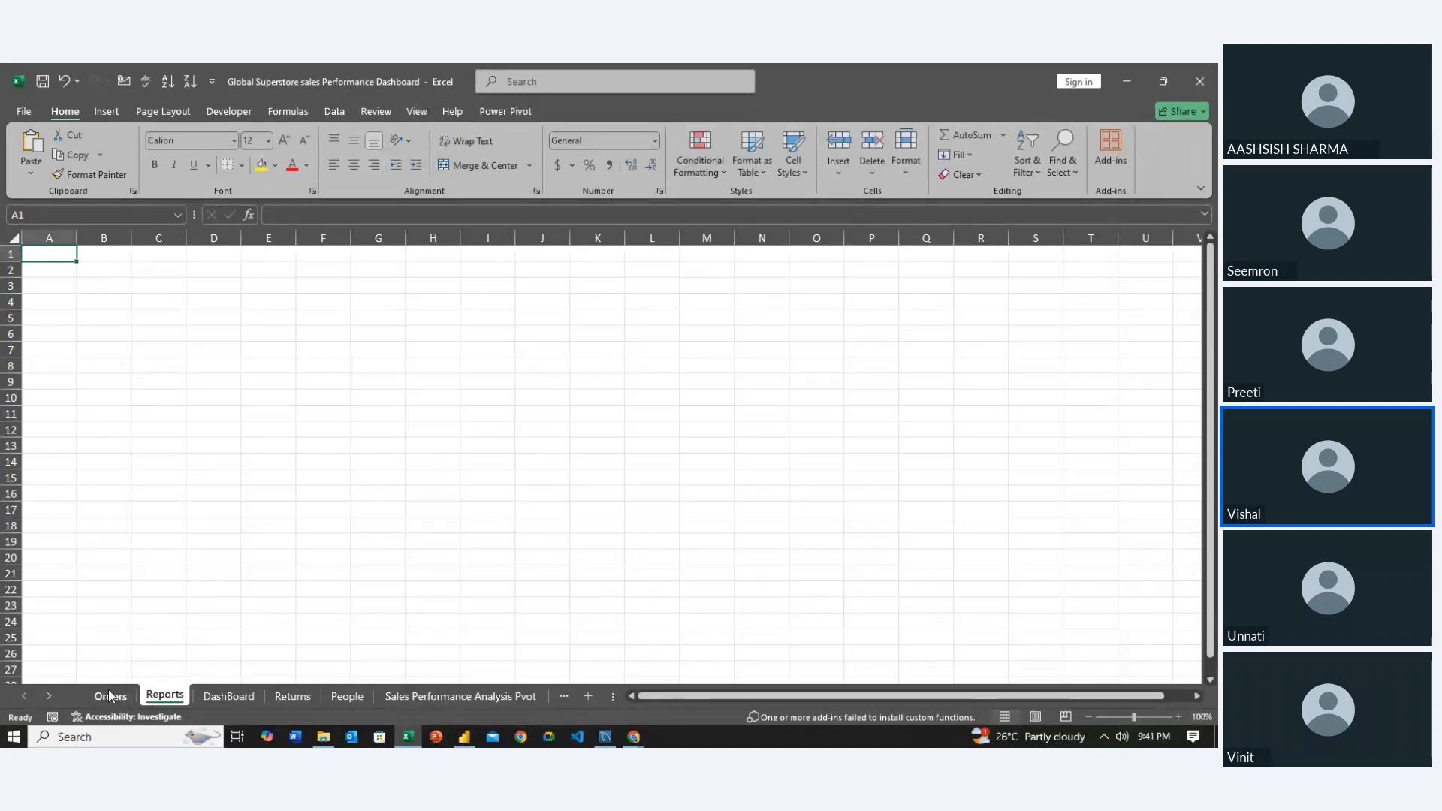
Extend the DashBoard worksheet's name to "product Performance DashBoard"
{"action": "double_click", "coordinate": [217, 697]}
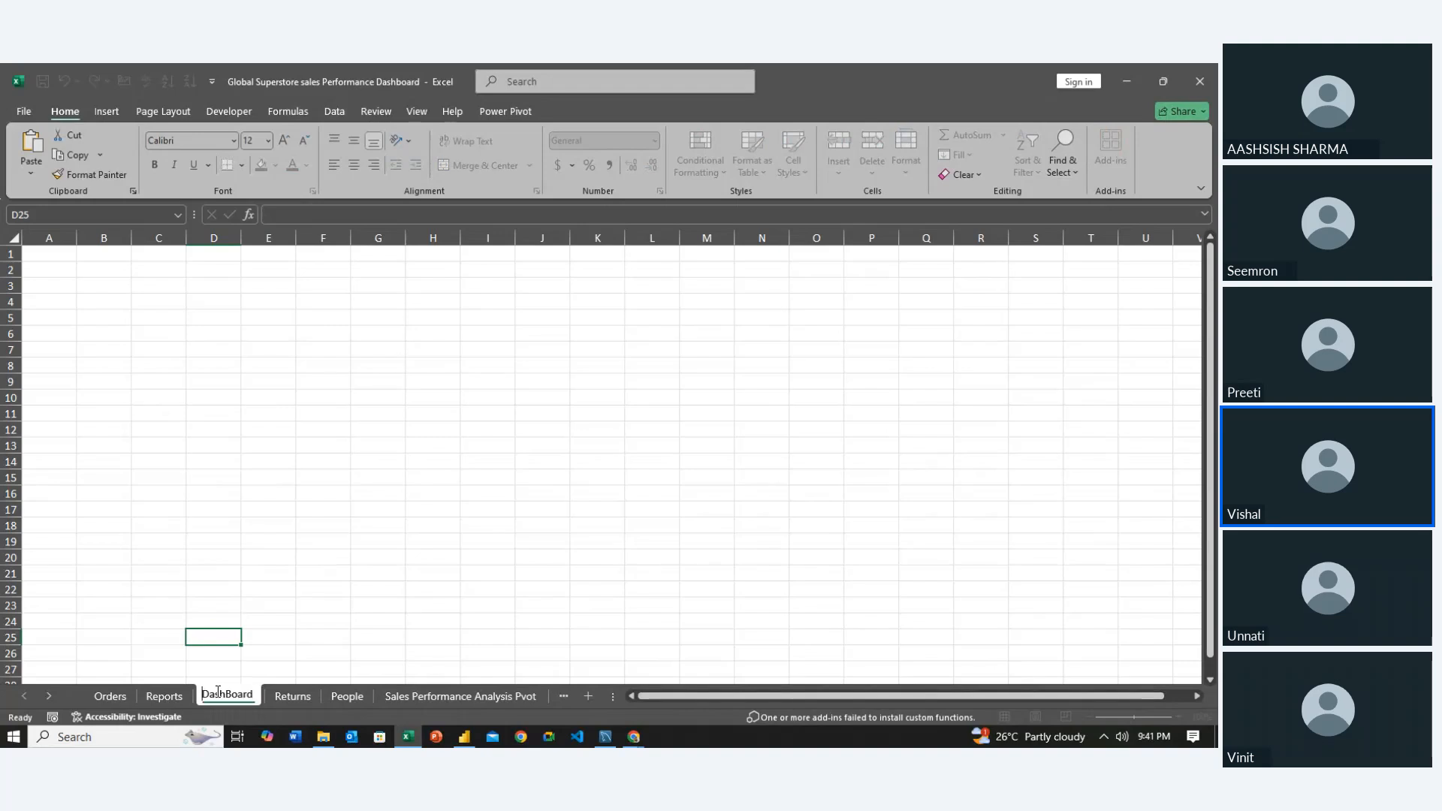
{"action": "key", "text": "Home"}
{"action": "type", "text": "prod"}
{"action": "type", "text": "uct Pe"}
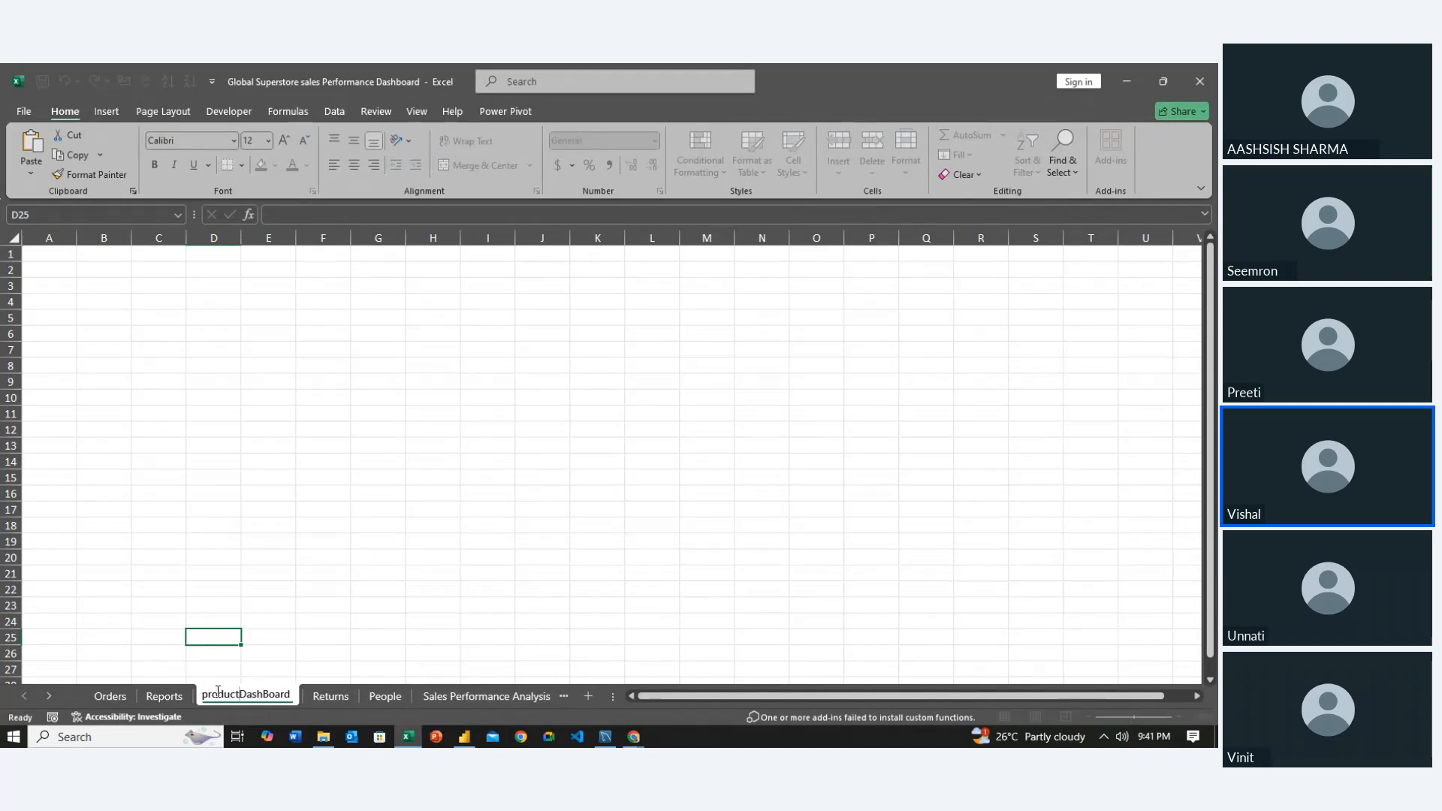
{"action": "type", "text": "rforma"}
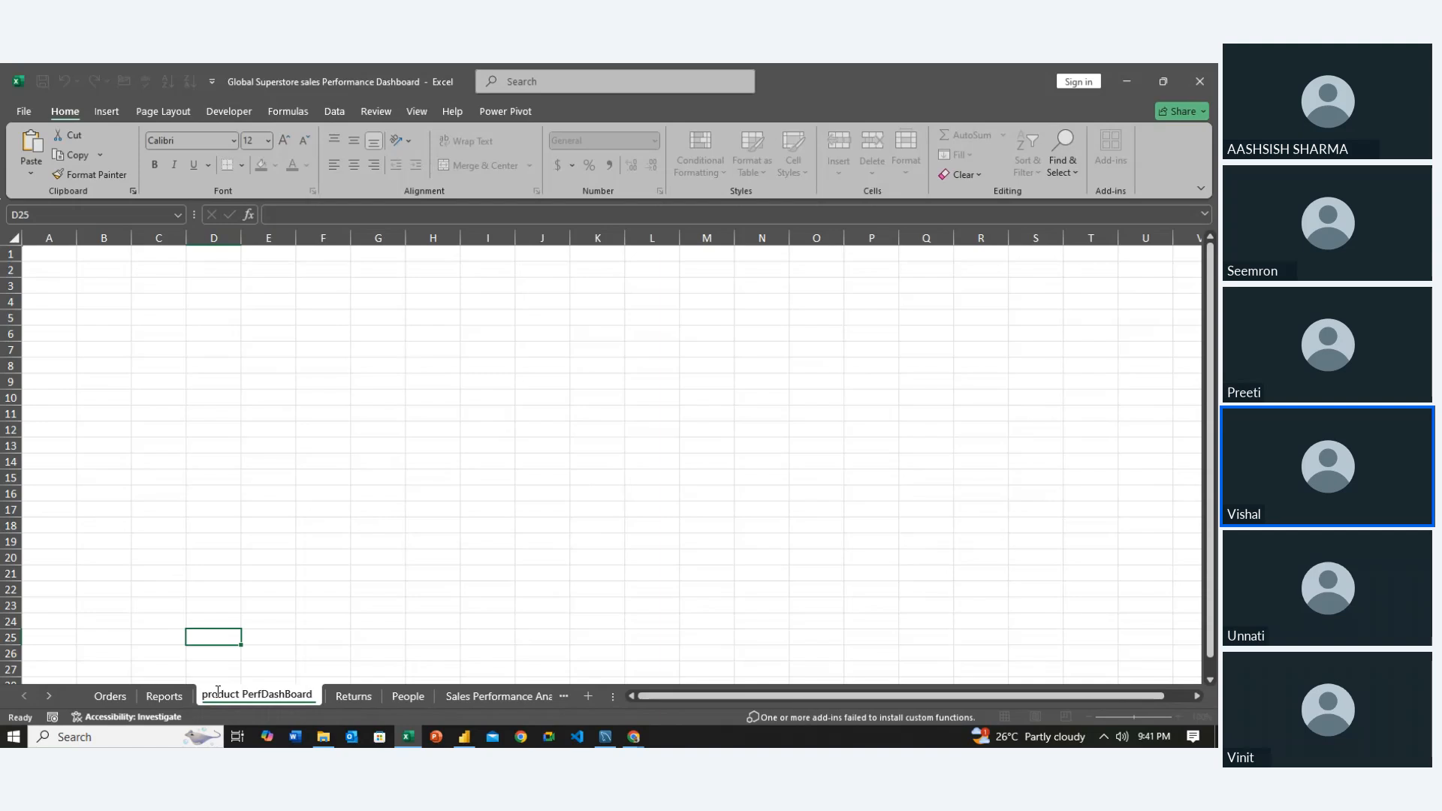
{"action": "type", "text": "nce"}
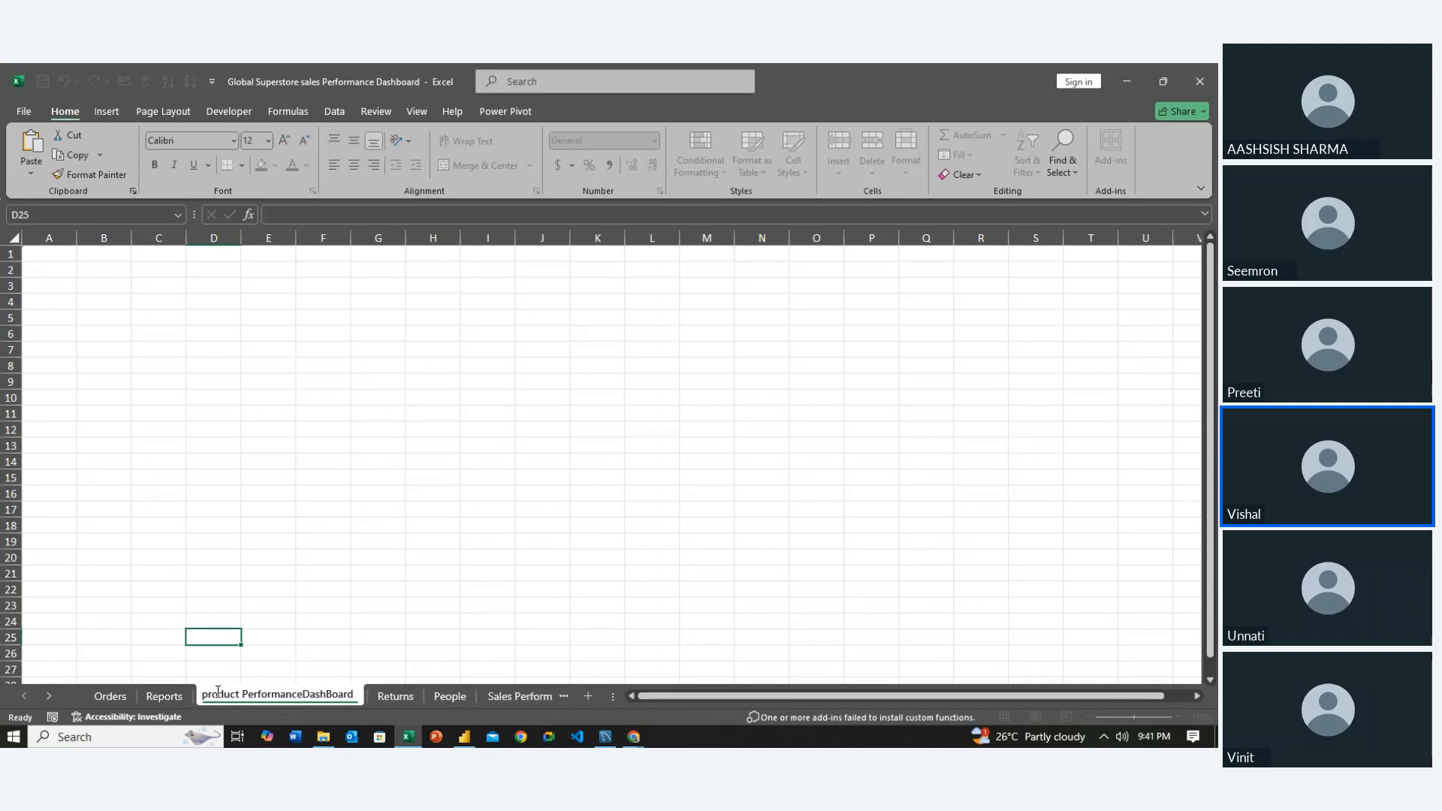
{"action": "left_click", "coordinate": [257, 570]}
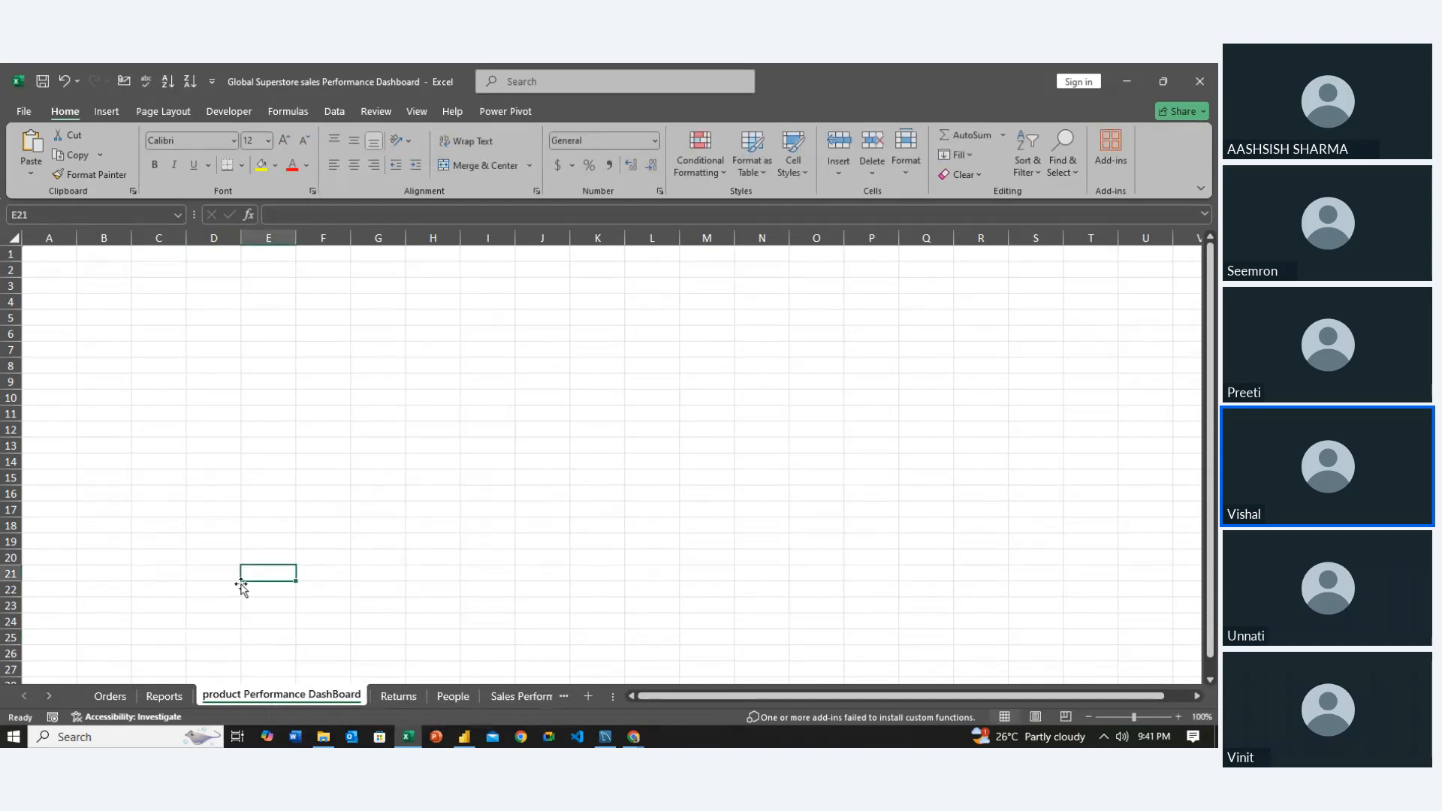
Return to the Orders sheet and select cell A2, the first record in the Row ID column
{"action": "left_click", "coordinate": [168, 694]}
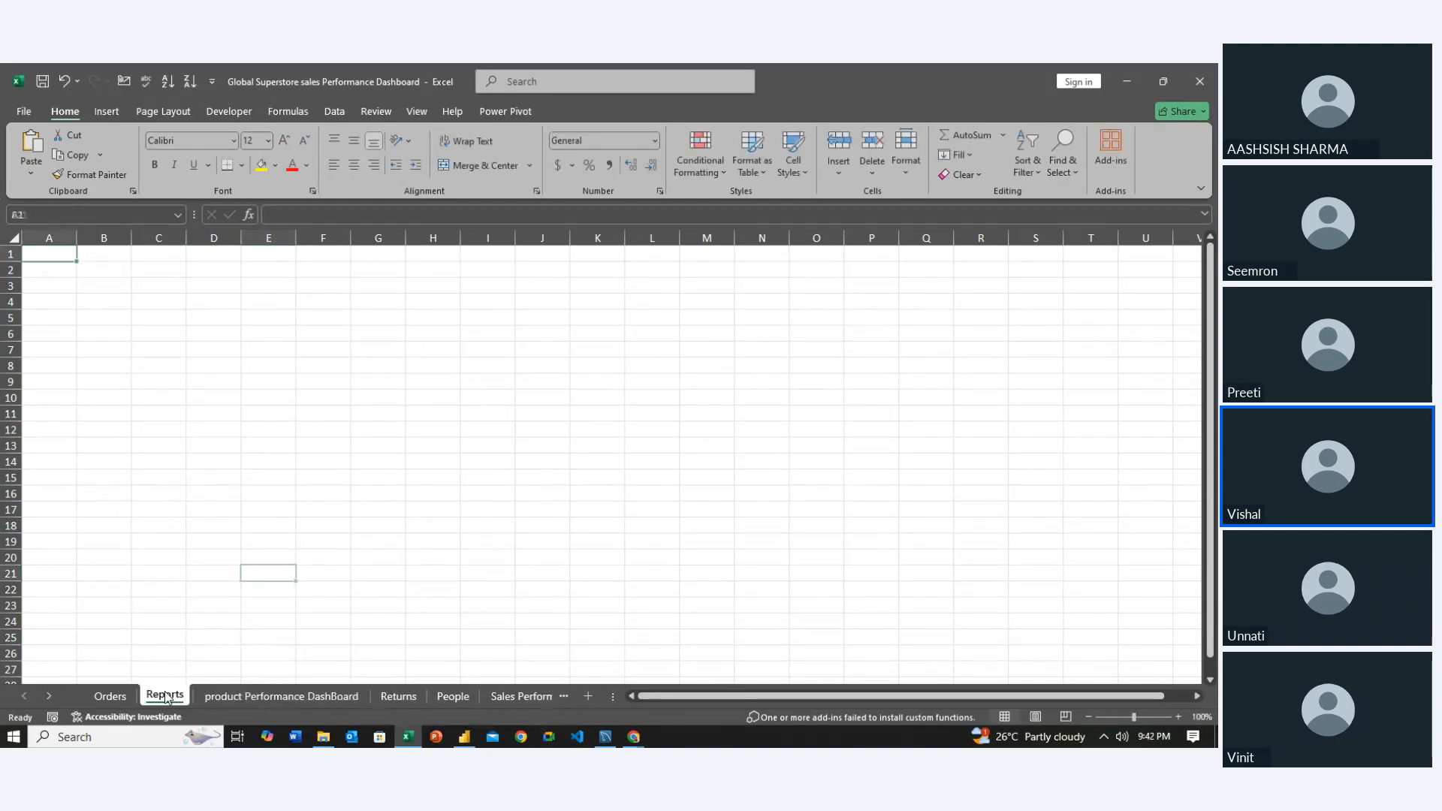
{"action": "left_click", "coordinate": [113, 698]}
{"action": "left_click", "coordinate": [204, 380]}
{"action": "key", "text": "Left"}
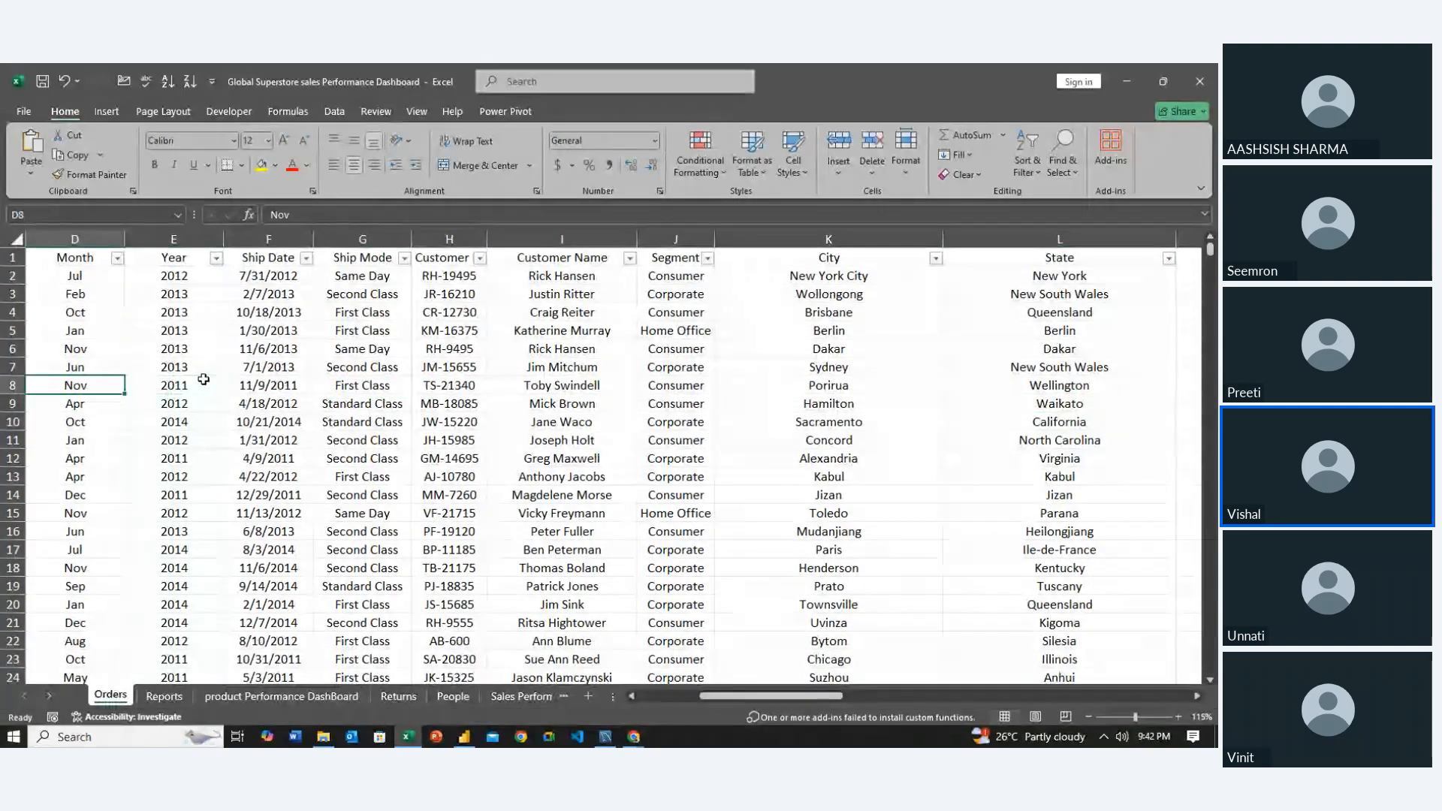
{"action": "key", "text": "Left"}
{"action": "key", "text": "Left"}
{"action": "key", "text": "Left"}
{"action": "key", "text": "Up"}
{"action": "key", "text": "Up"}
{"action": "key", "text": "Up"}
{"action": "key", "text": "Up"}
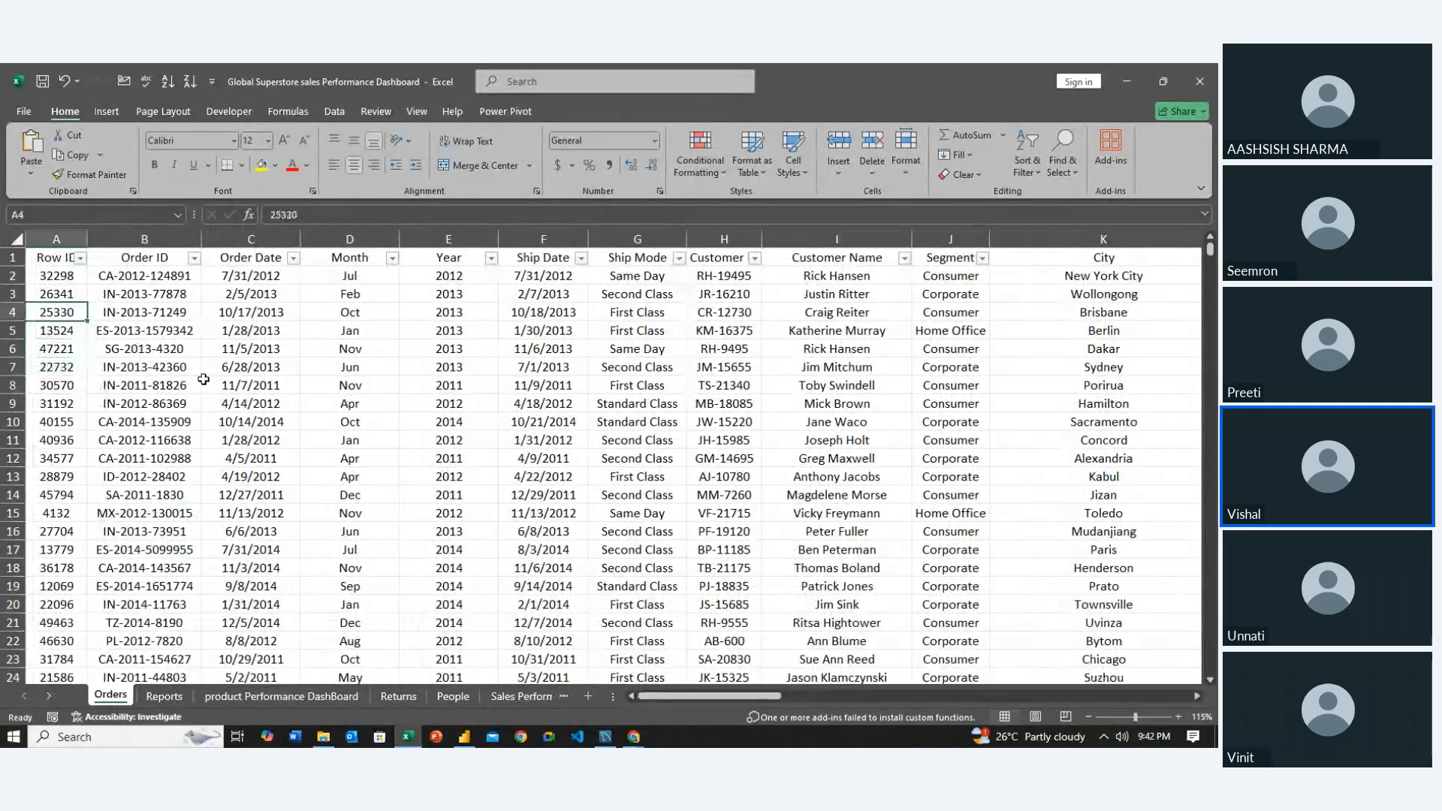
{"action": "key", "text": "Up"}
{"action": "key", "text": "Right"}
{"action": "key", "text": "Right"}
{"action": "key", "text": "Right"}
{"action": "key", "text": "Left"}
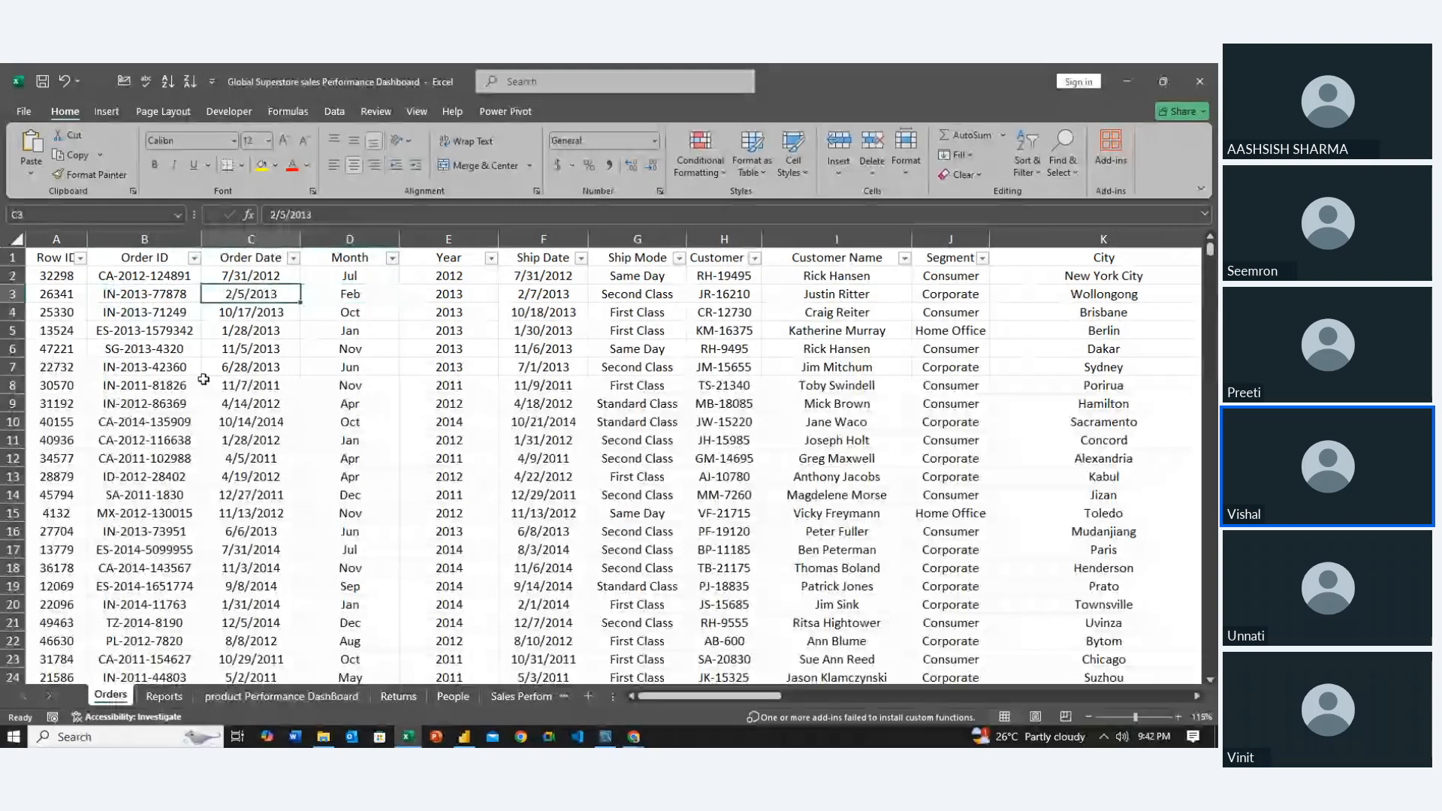
{"action": "key", "text": "Left"}
{"action": "key", "text": "Left"}
{"action": "key", "text": "Up"}
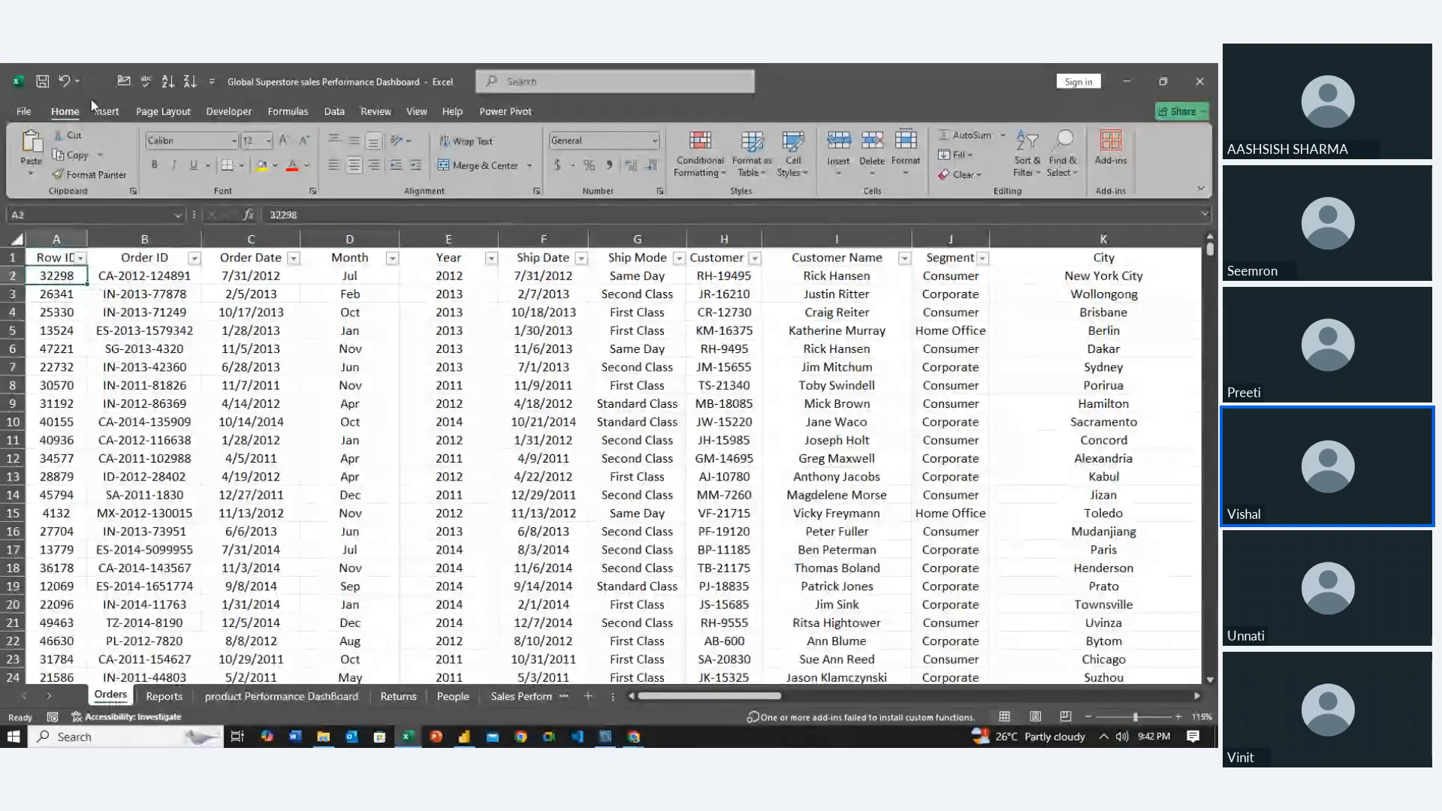
Insert a PivotTable from the Orders range $A$1:$AA$51291 into the existing Reports worksheet at cell B3
{"action": "left_click", "coordinate": [106, 111]}
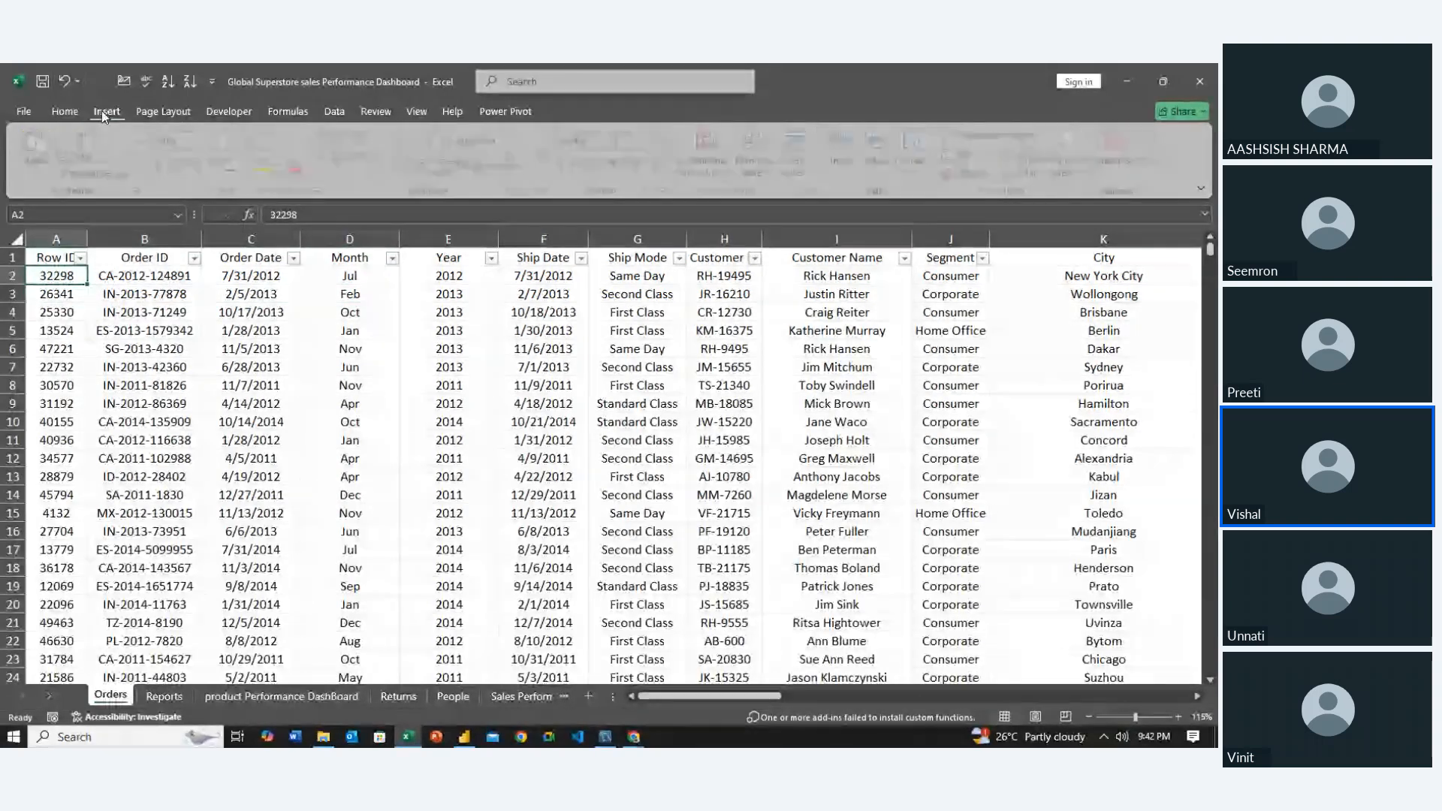
{"action": "left_click", "coordinate": [38, 144]}
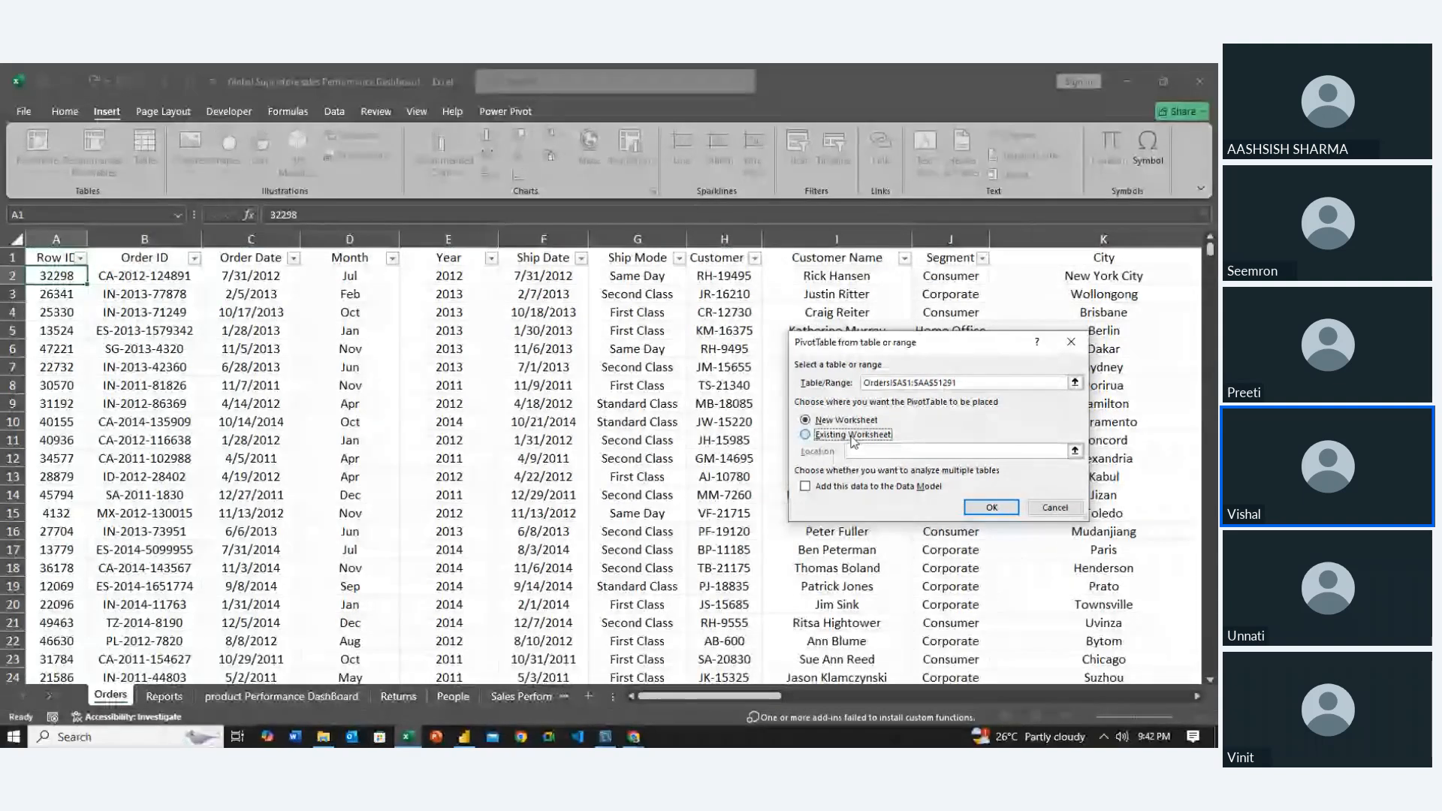
{"action": "left_click", "coordinate": [857, 451]}
{"action": "left_click", "coordinate": [163, 696]}
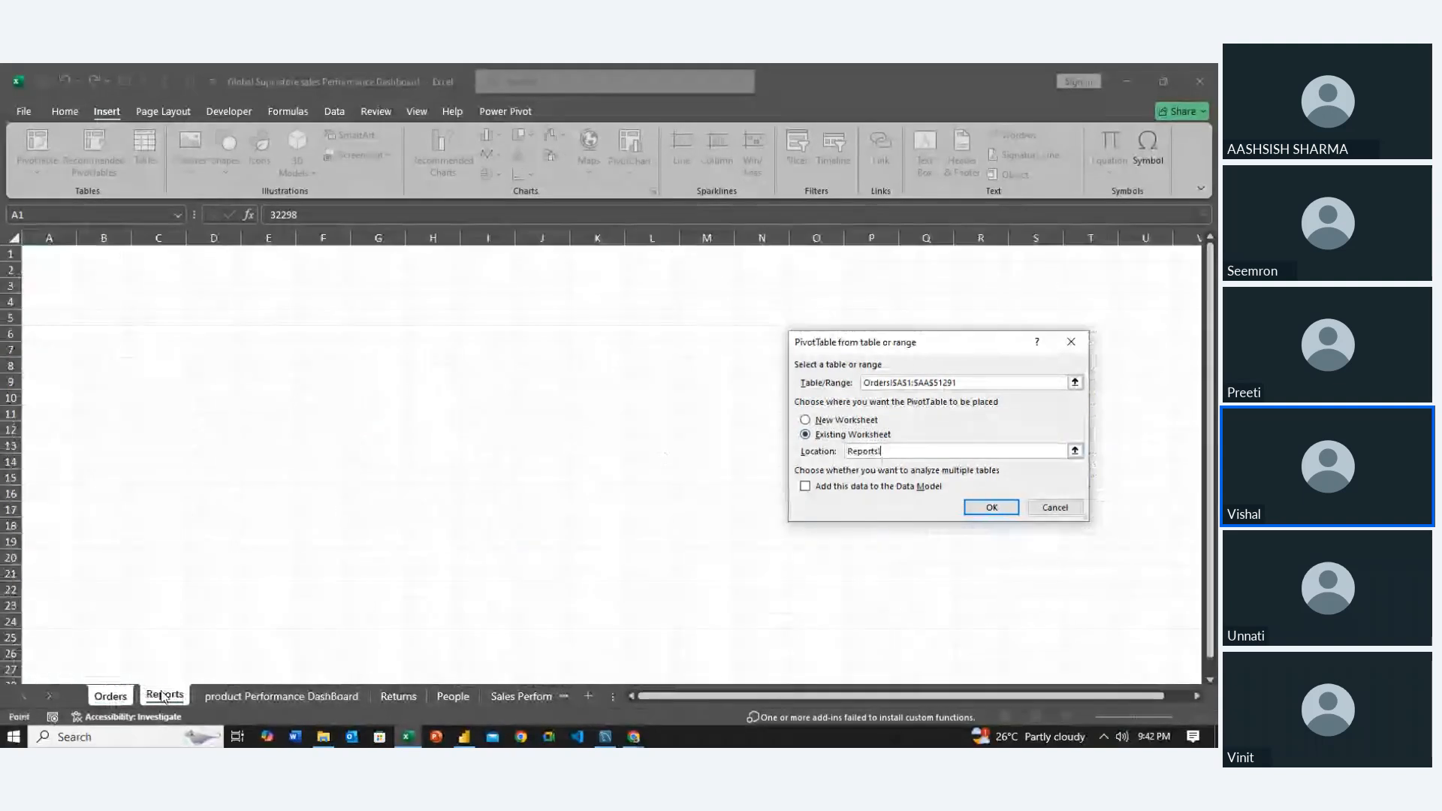
{"action": "left_click", "coordinate": [88, 288]}
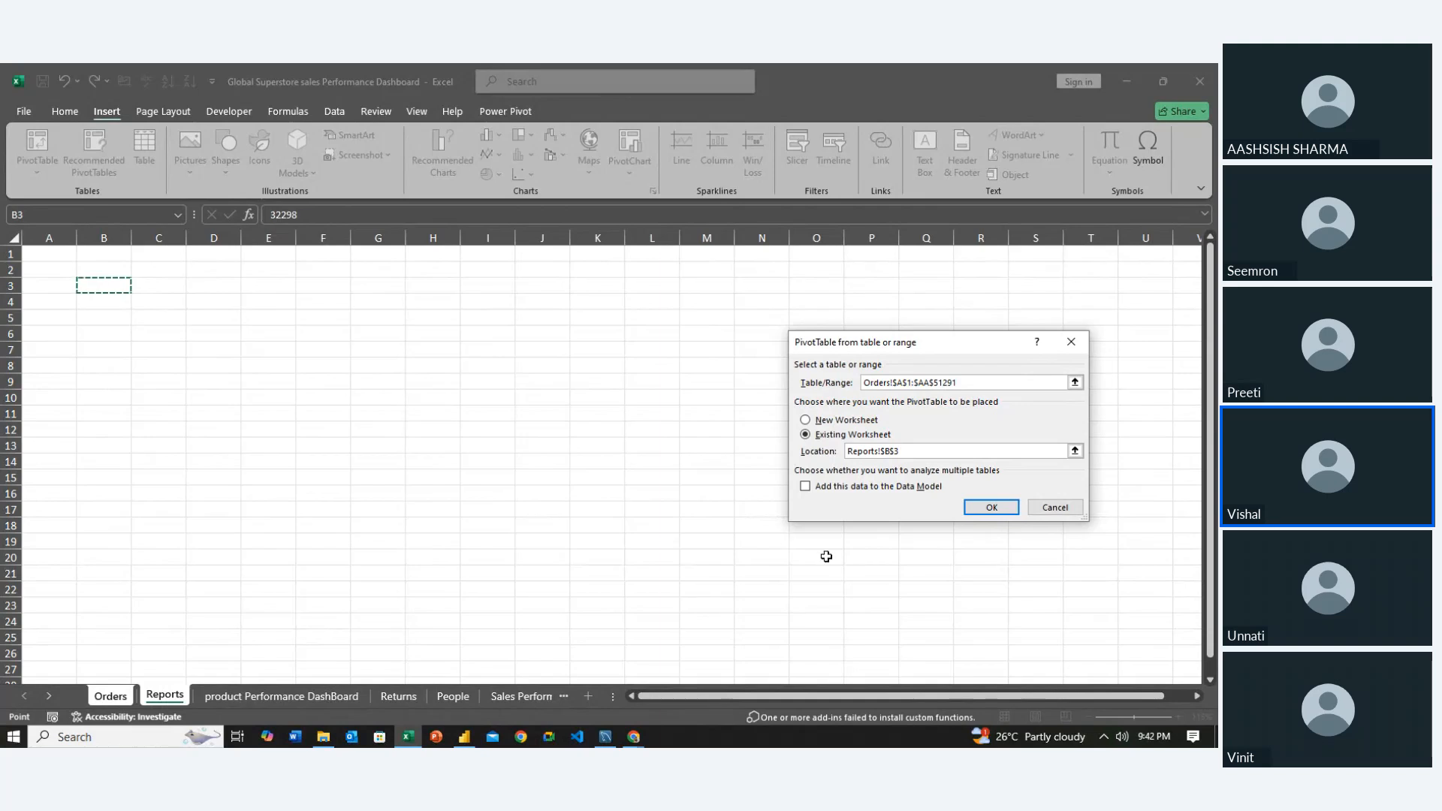
{"action": "left_click", "coordinate": [991, 507]}
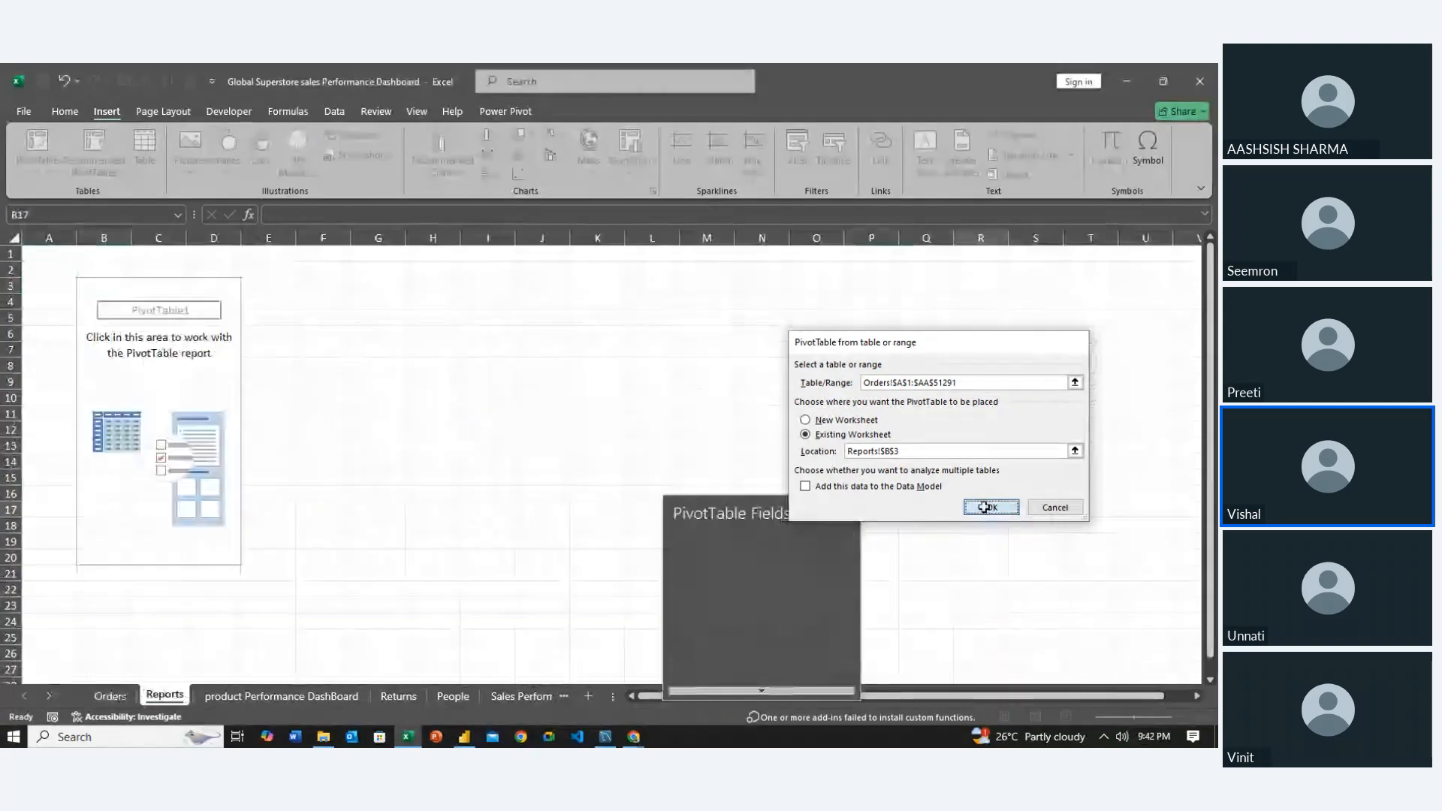
Show the field list of the empty PivotTable, enlarge it and move it farther away from the table
{"action": "left_click", "coordinate": [200, 411]}
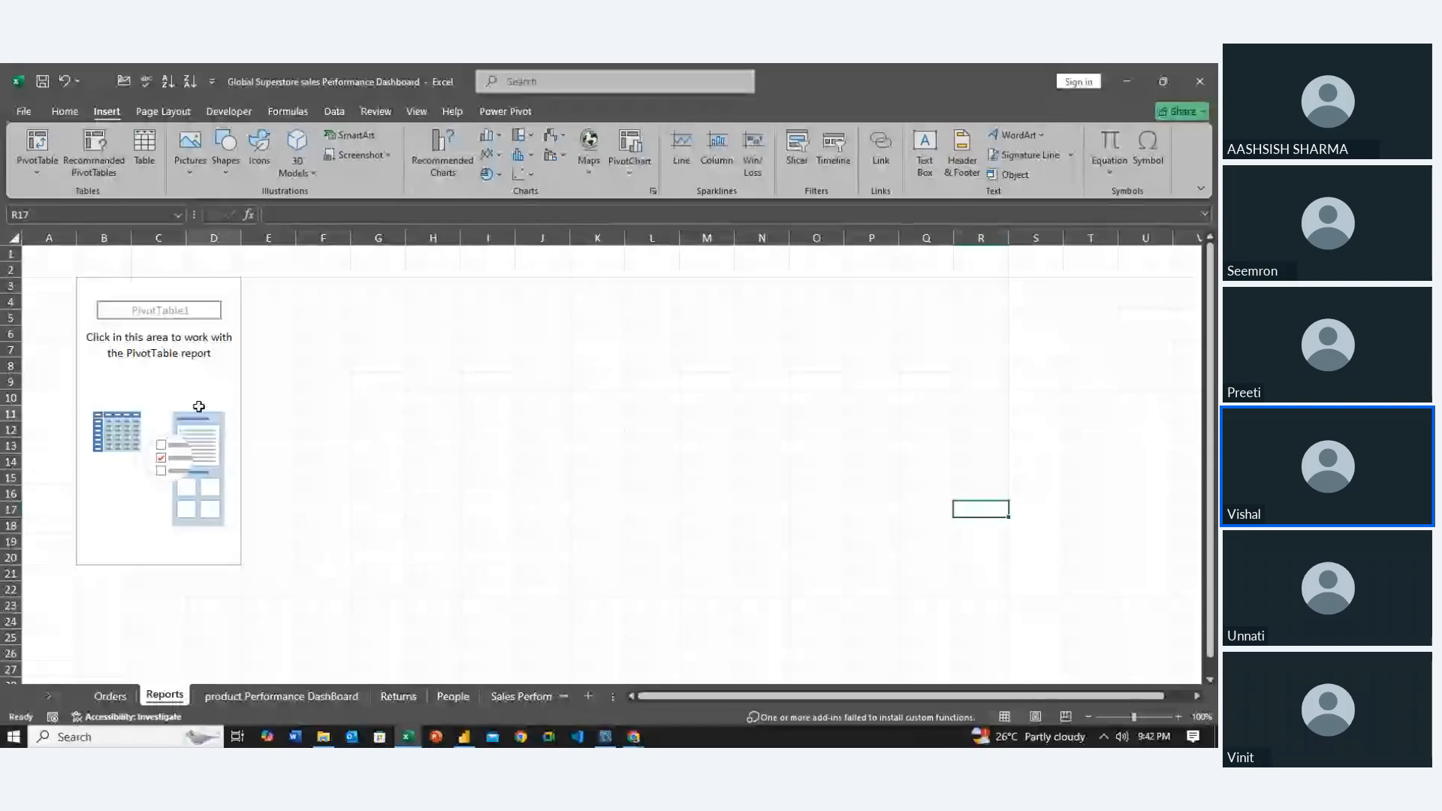
{"action": "left_click_drag", "start_coordinate": [664, 674], "coordinate": [598, 636]}
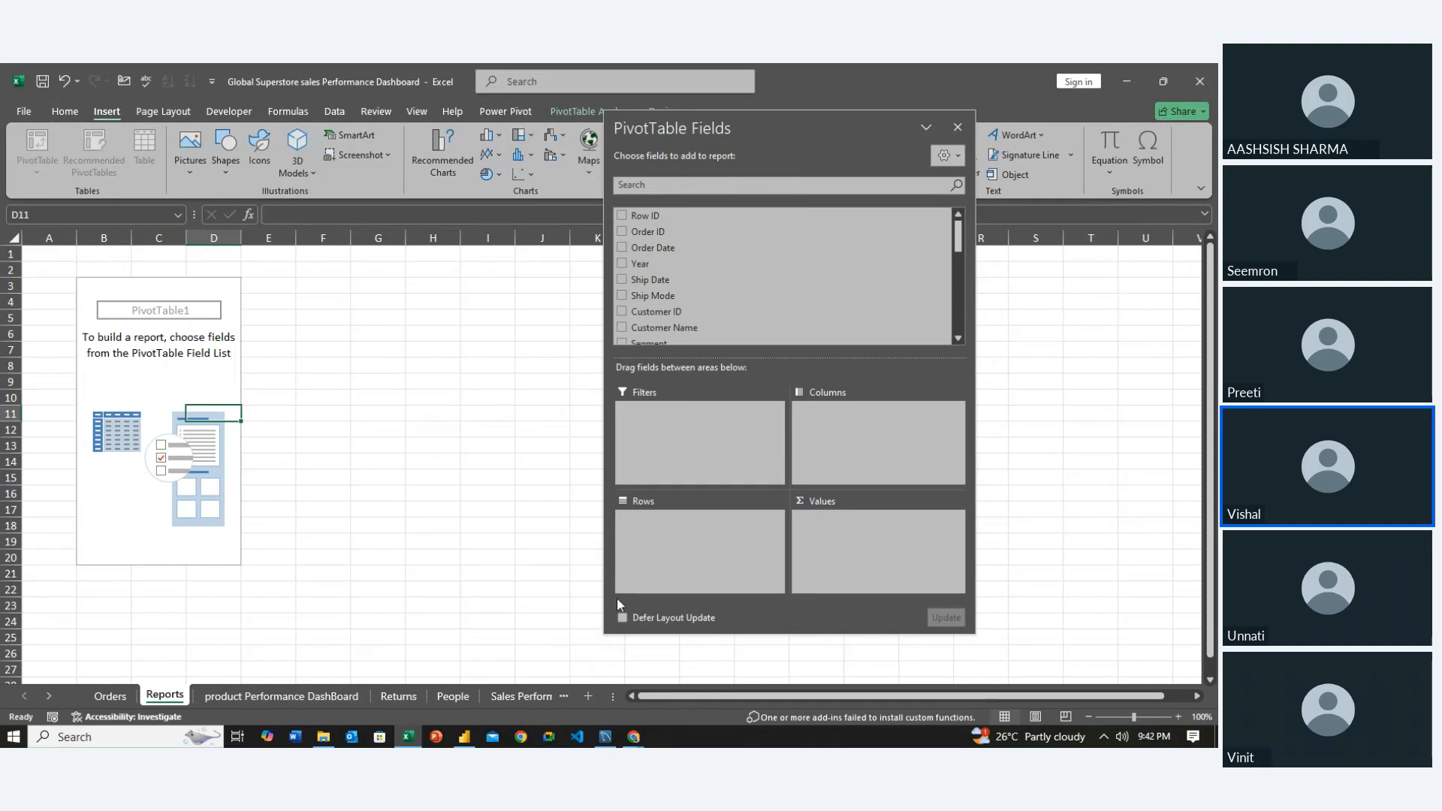
{"action": "left_click_drag", "start_coordinate": [762, 151], "coordinate": [895, 184]}
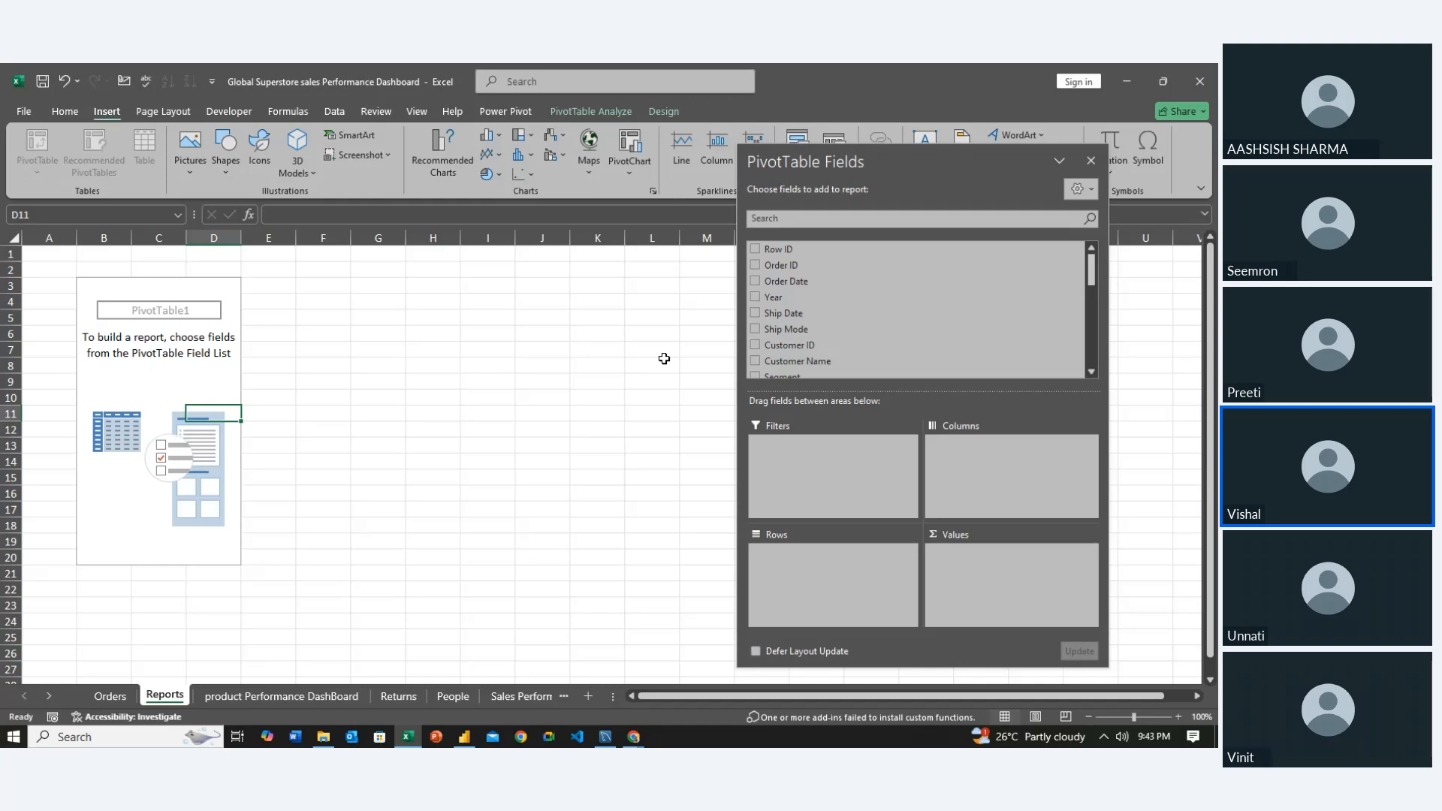
Search the PivotTable fields for "segme" and place the Segment field in both Rows and Values
{"action": "left_click", "coordinate": [807, 220]}
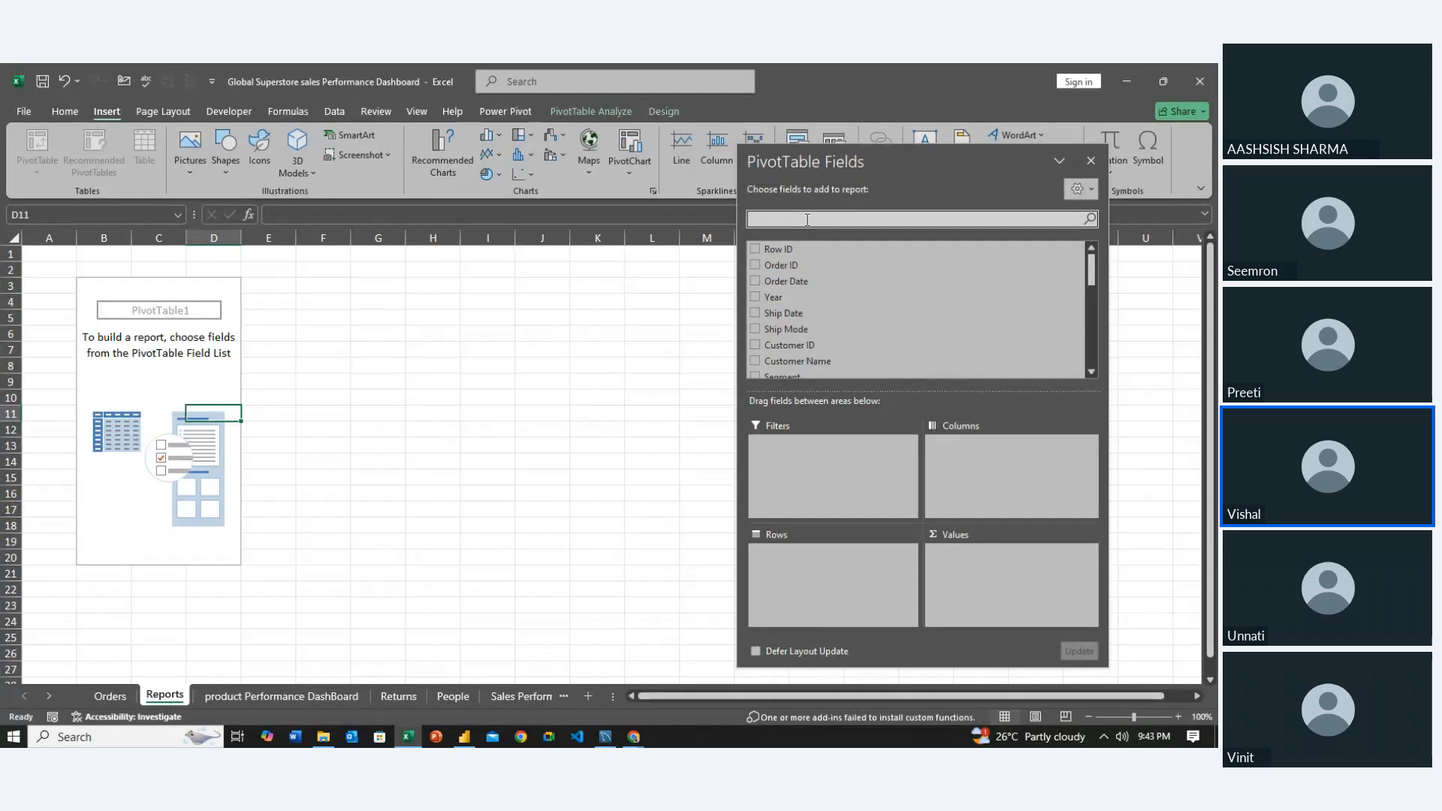
{"action": "type", "text": "pro"}
{"action": "key", "text": "BackSpace"}
{"action": "key", "text": "BackSpace"}
{"action": "key", "text": "BackSpace"}
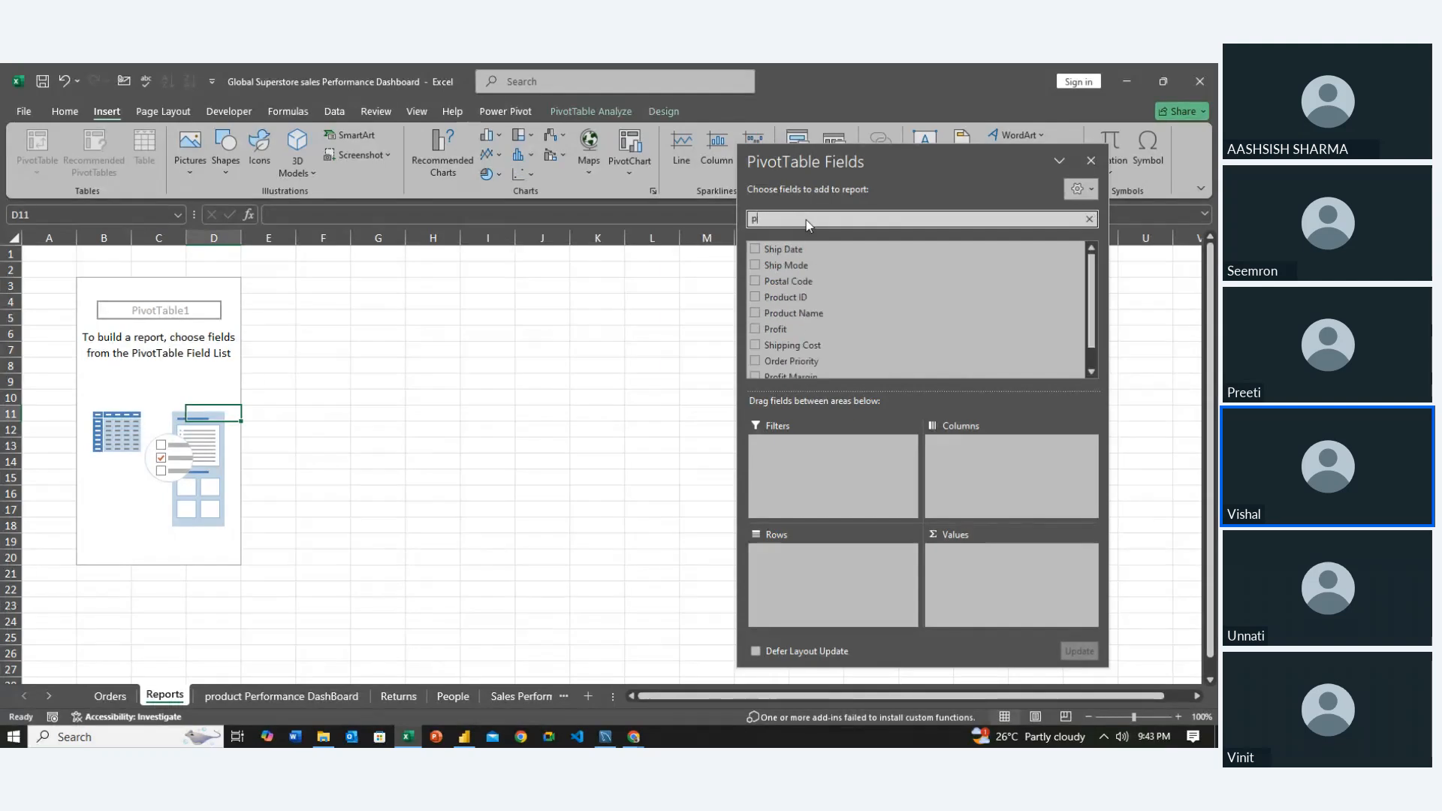
{"action": "type", "text": "segme"}
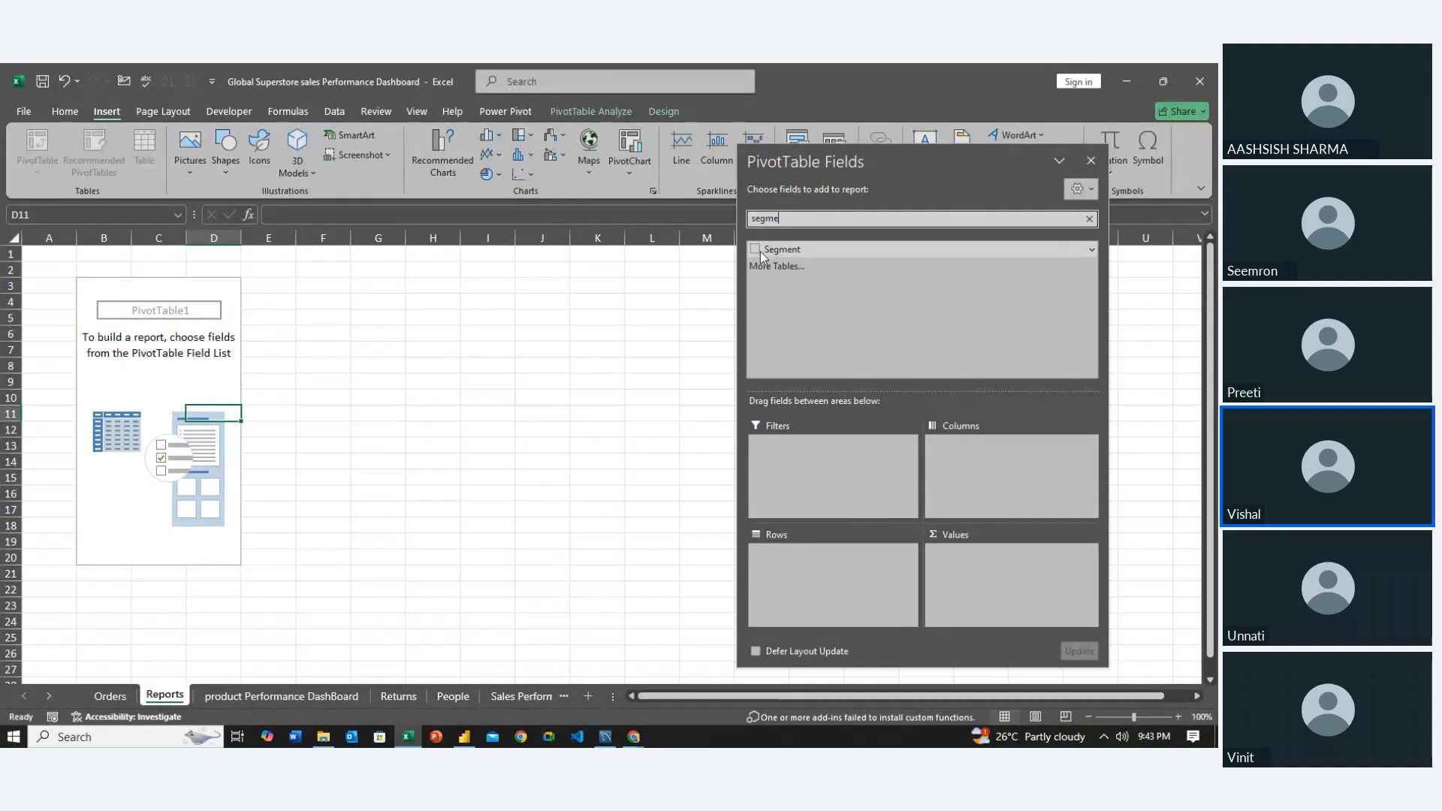
{"action": "left_click_drag", "start_coordinate": [760, 251], "coordinate": [980, 576]}
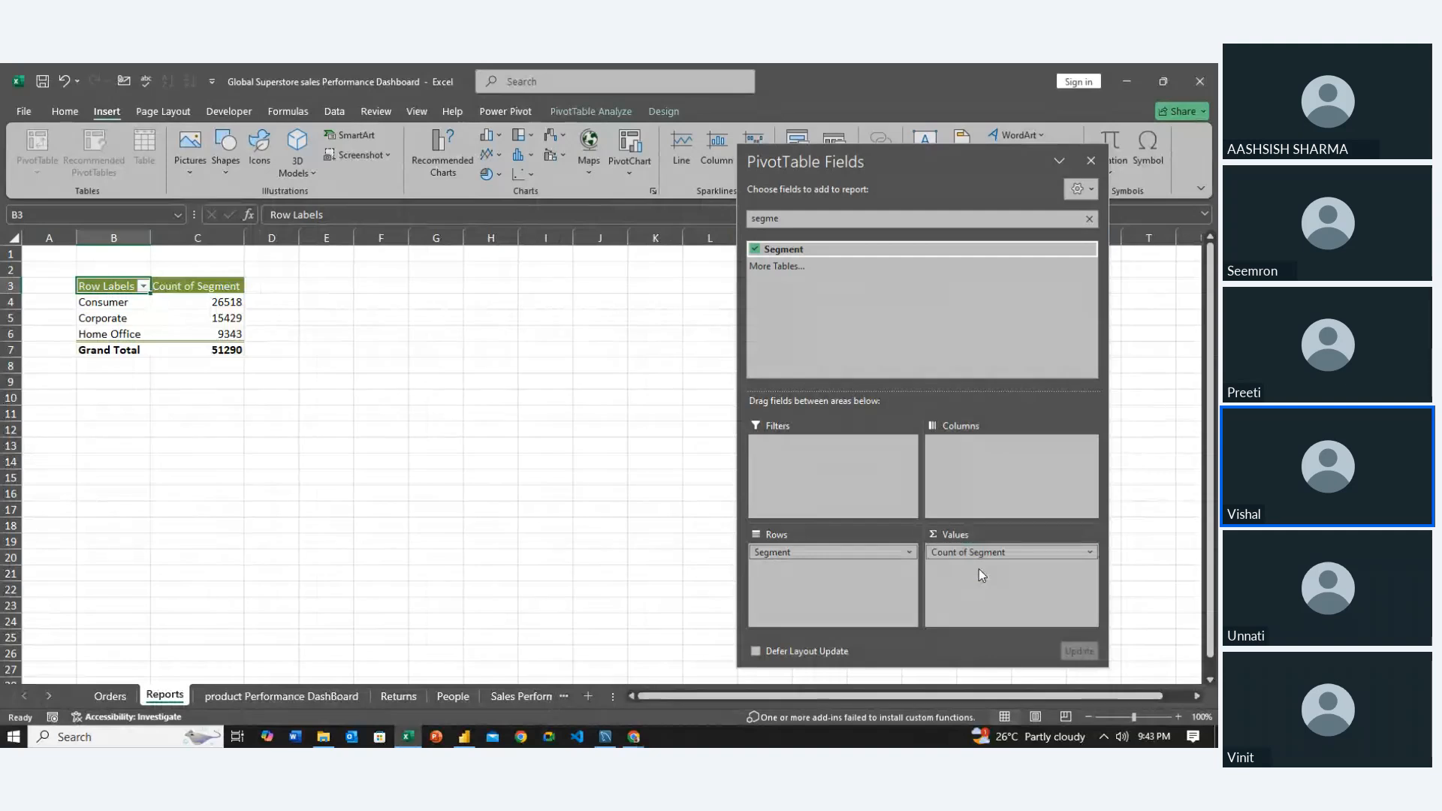
{"action": "left_click", "coordinate": [442, 479]}
Rename the pivot table's Row Labels header in cell B3 as Segment
{"action": "left_click_drag", "start_coordinate": [117, 285], "coordinate": [112, 335]}
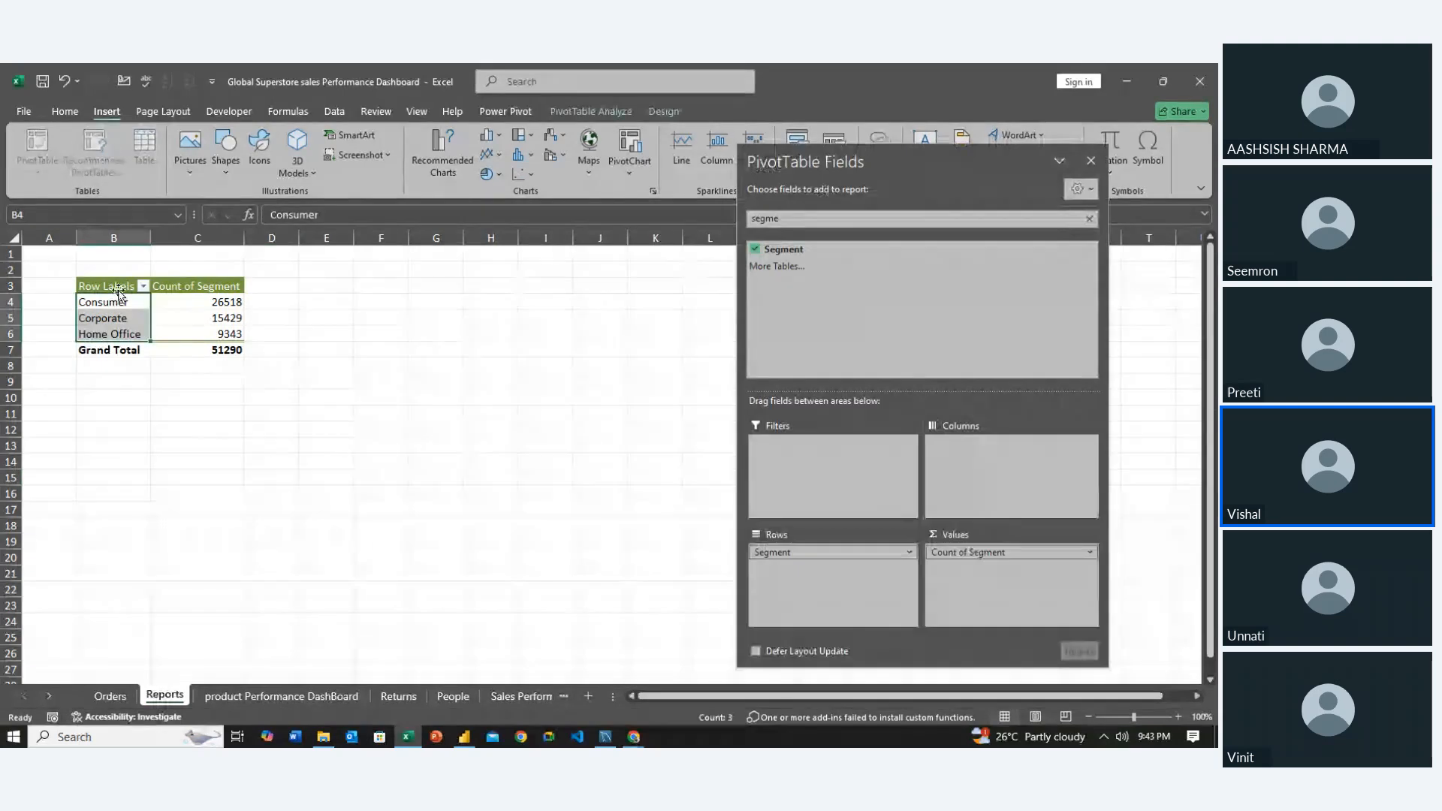
{"action": "left_click", "coordinate": [112, 286]}
{"action": "left_click", "coordinate": [346, 217]}
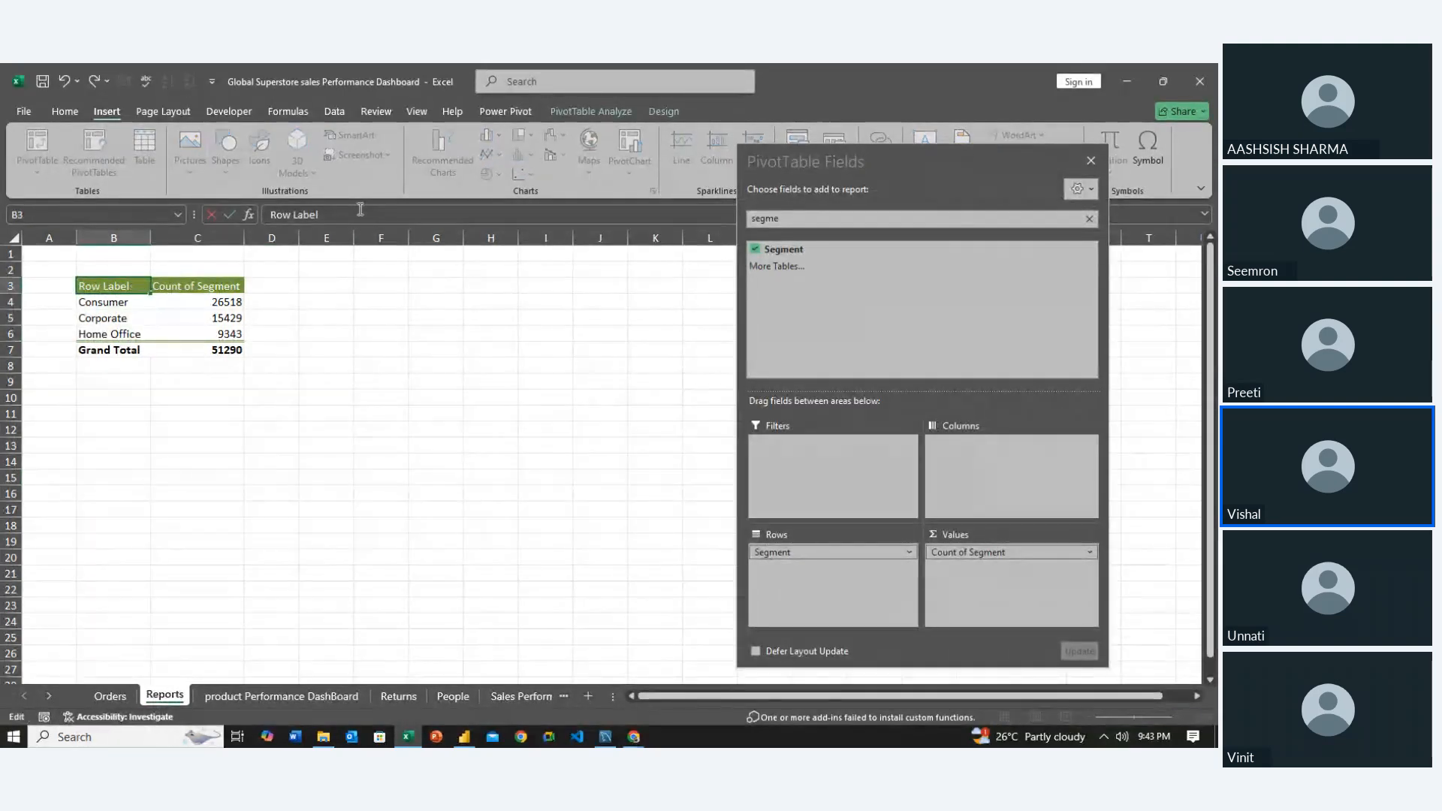
{"action": "key", "text": "BackSpace"}
{"action": "key", "text": "BackSpace"}
{"action": "key", "text": "BackSpace"}
{"action": "key", "text": "BackSpace"}
{"action": "key", "text": "BackSpace"}
{"action": "key", "text": "BackSpace"}
{"action": "key", "text": "BackSpace"}
{"action": "key", "text": "BackSpace"}
{"action": "key", "text": "BackSpace"}
{"action": "key", "text": "BackSpace"}
{"action": "type", "text": "Segm"}
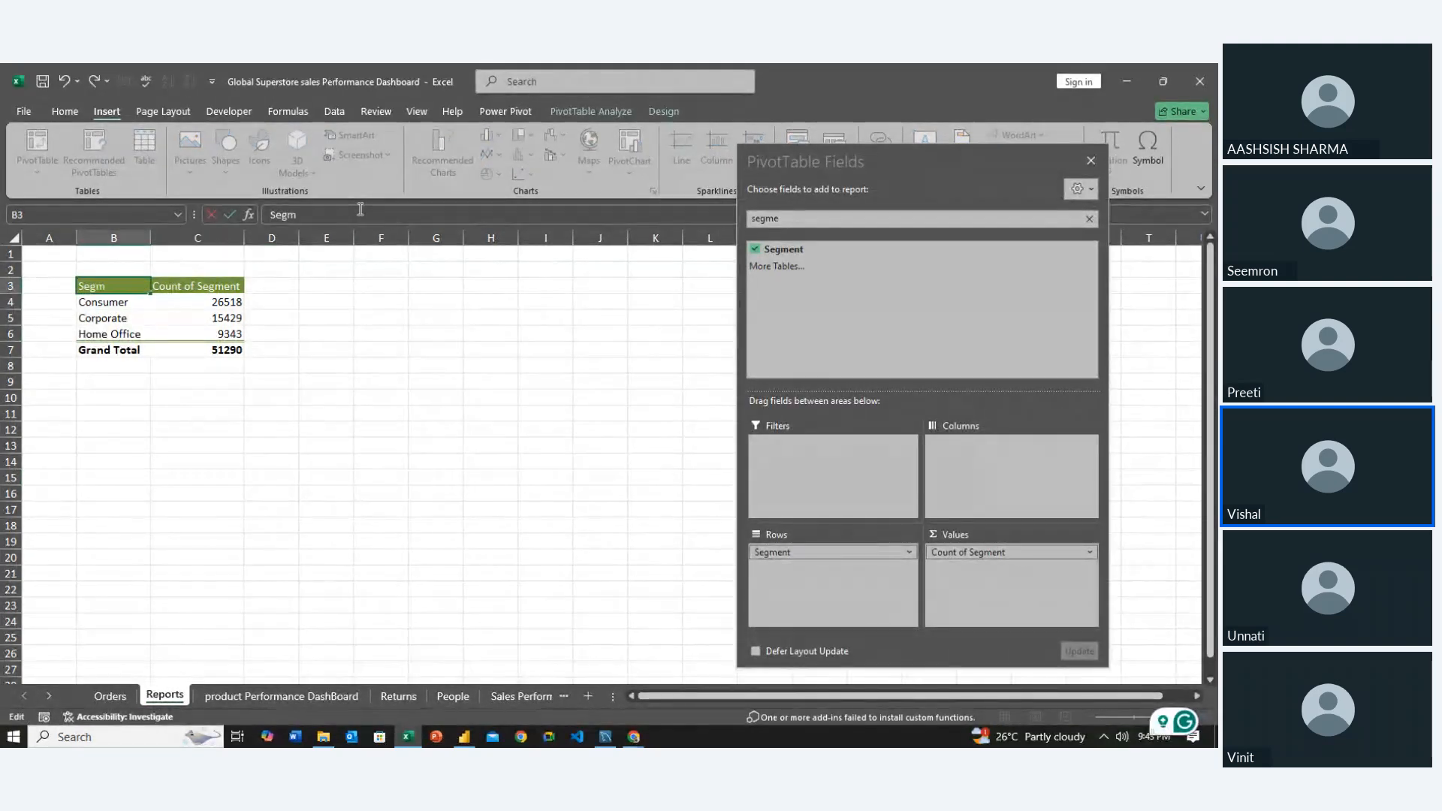
{"action": "type", "text": "ent"}
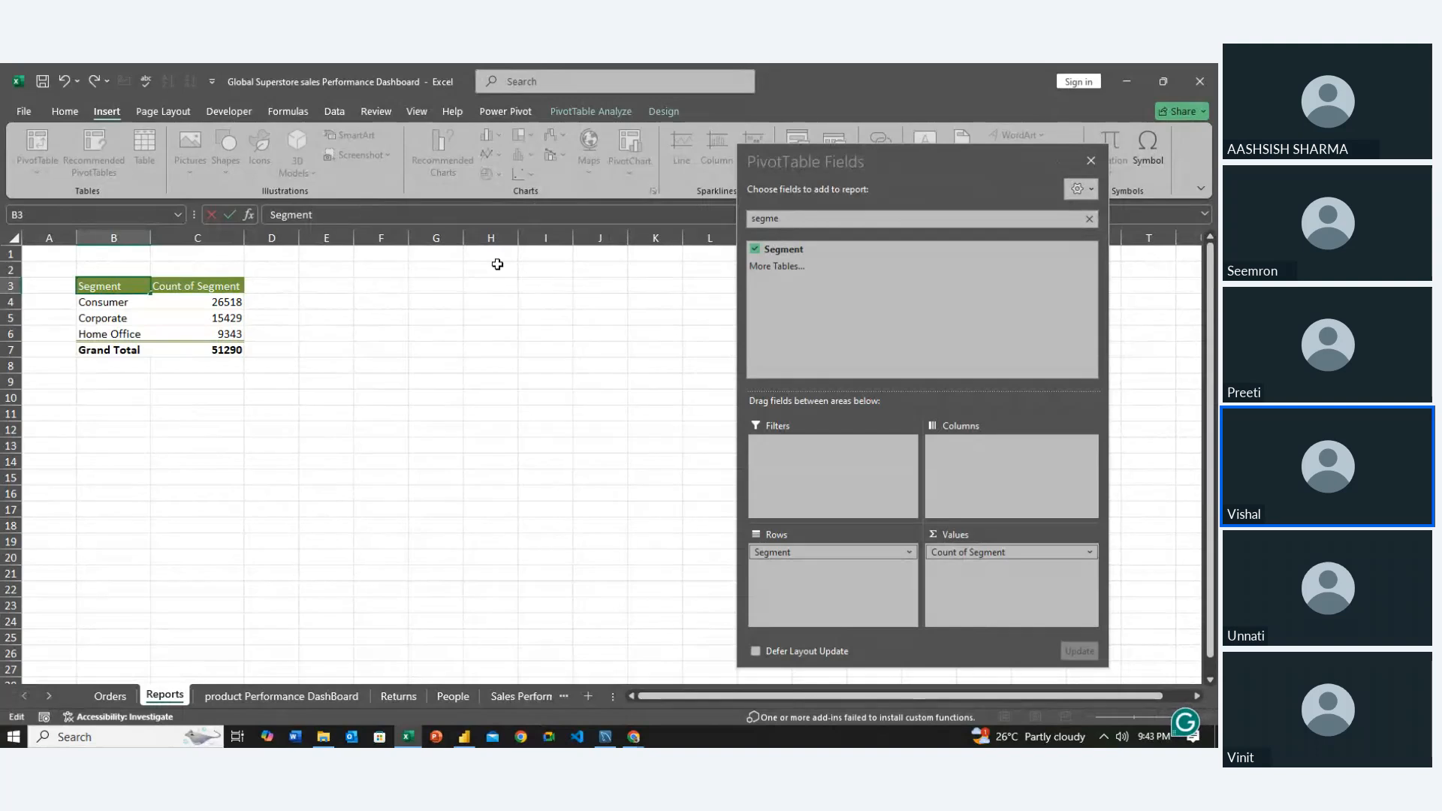
{"action": "left_click", "coordinate": [444, 304]}
Rename the pivot table's Count of Segment header in cell C3 as Percentage
{"action": "left_click", "coordinate": [239, 289]}
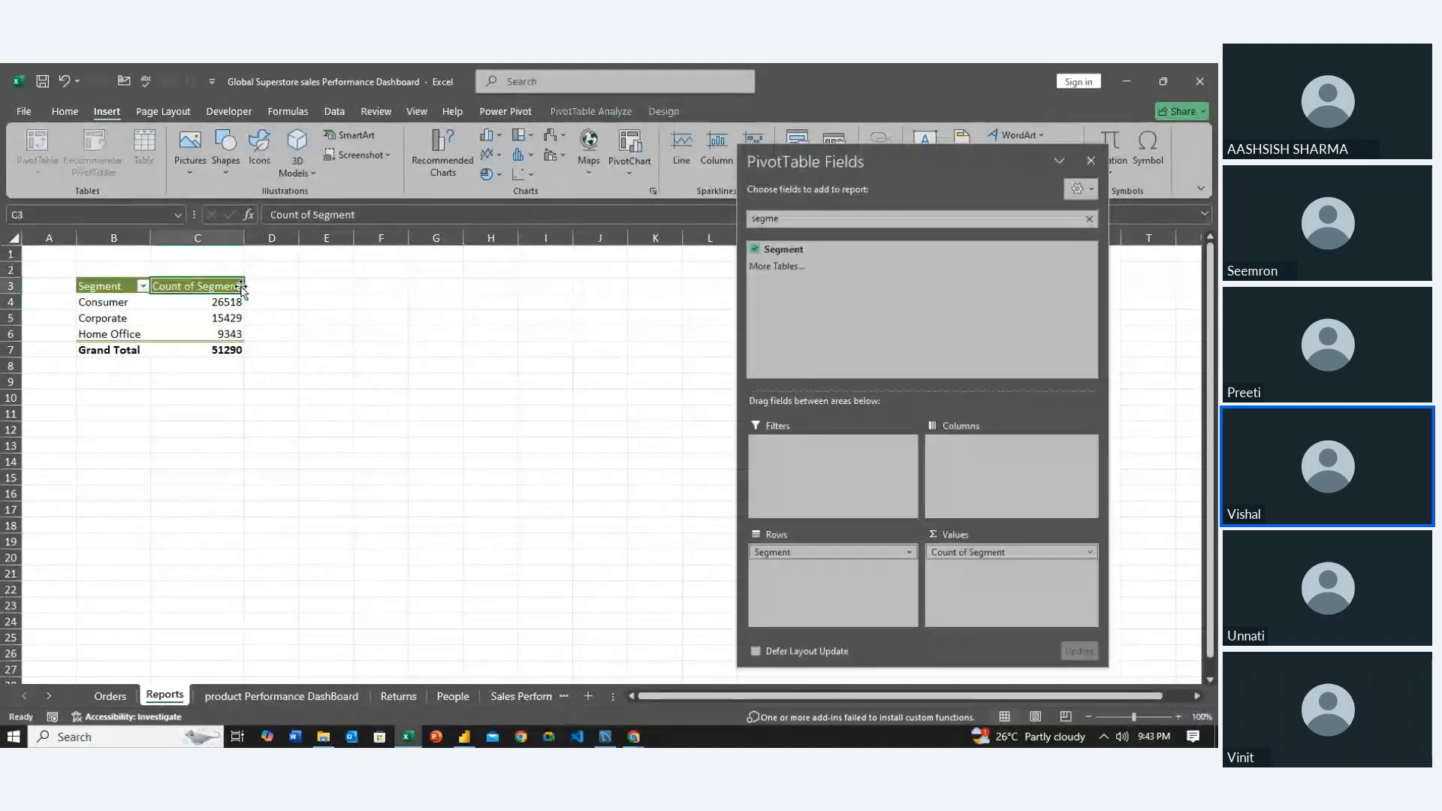
{"action": "left_click", "coordinate": [362, 218]}
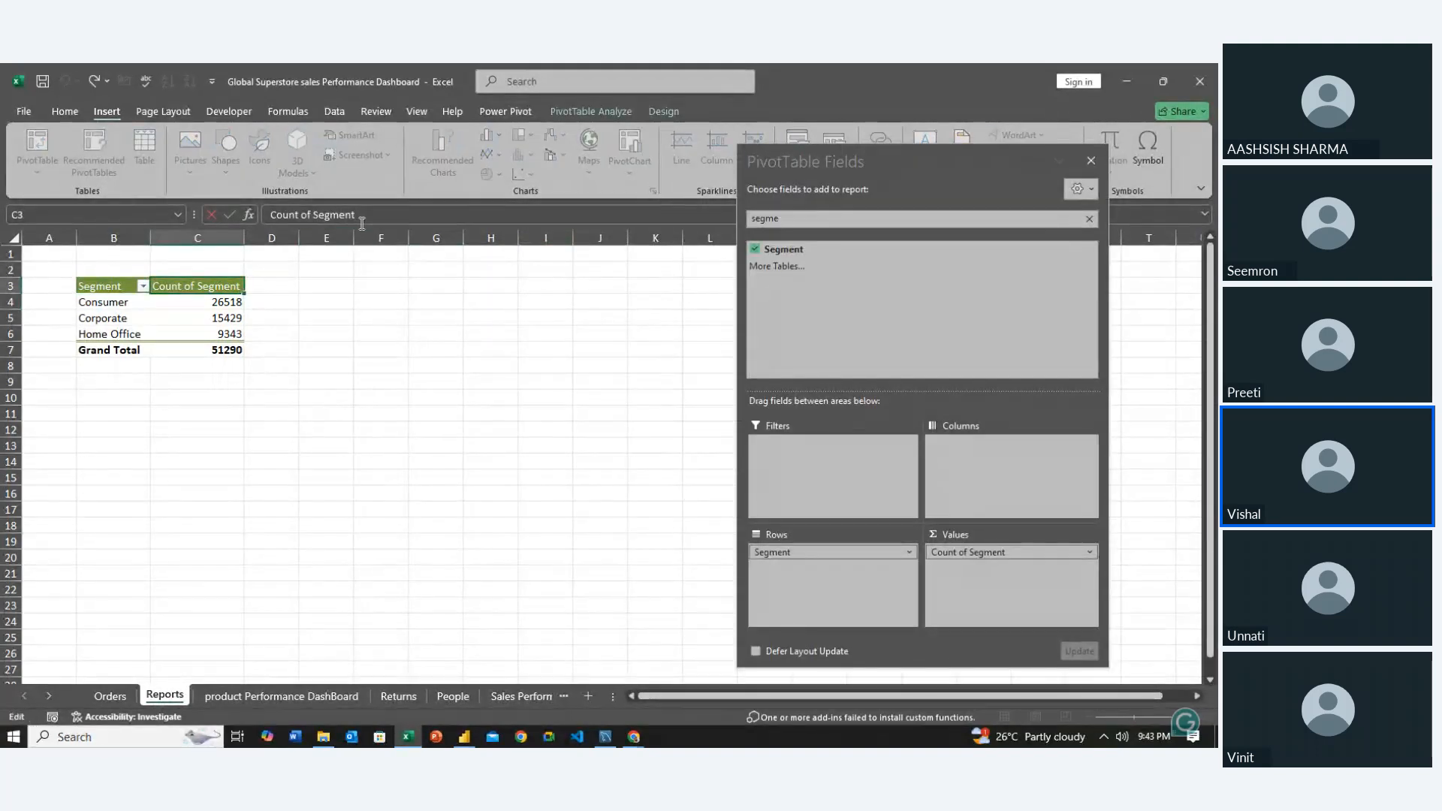
{"action": "key", "text": "BackSpace"}
{"action": "key", "text": "BackSpace"}
{"action": "key", "text": "BackSpace"}
{"action": "key", "text": "BackSpace"}
{"action": "key", "text": "BackSpace"}
{"action": "key", "text": "BackSpace"}
{"action": "key", "text": "BackSpace"}
{"action": "key", "text": "BackSpace"}
{"action": "key", "text": "BackSpace"}
{"action": "key", "text": "BackSpace"}
{"action": "key", "text": "BackSpace"}
{"action": "key", "text": "BackSpace"}
{"action": "key", "text": "BackSpace"}
{"action": "key", "text": "BackSpace"}
{"action": "key", "text": "BackSpace"}
{"action": "key", "text": "BackSpace"}
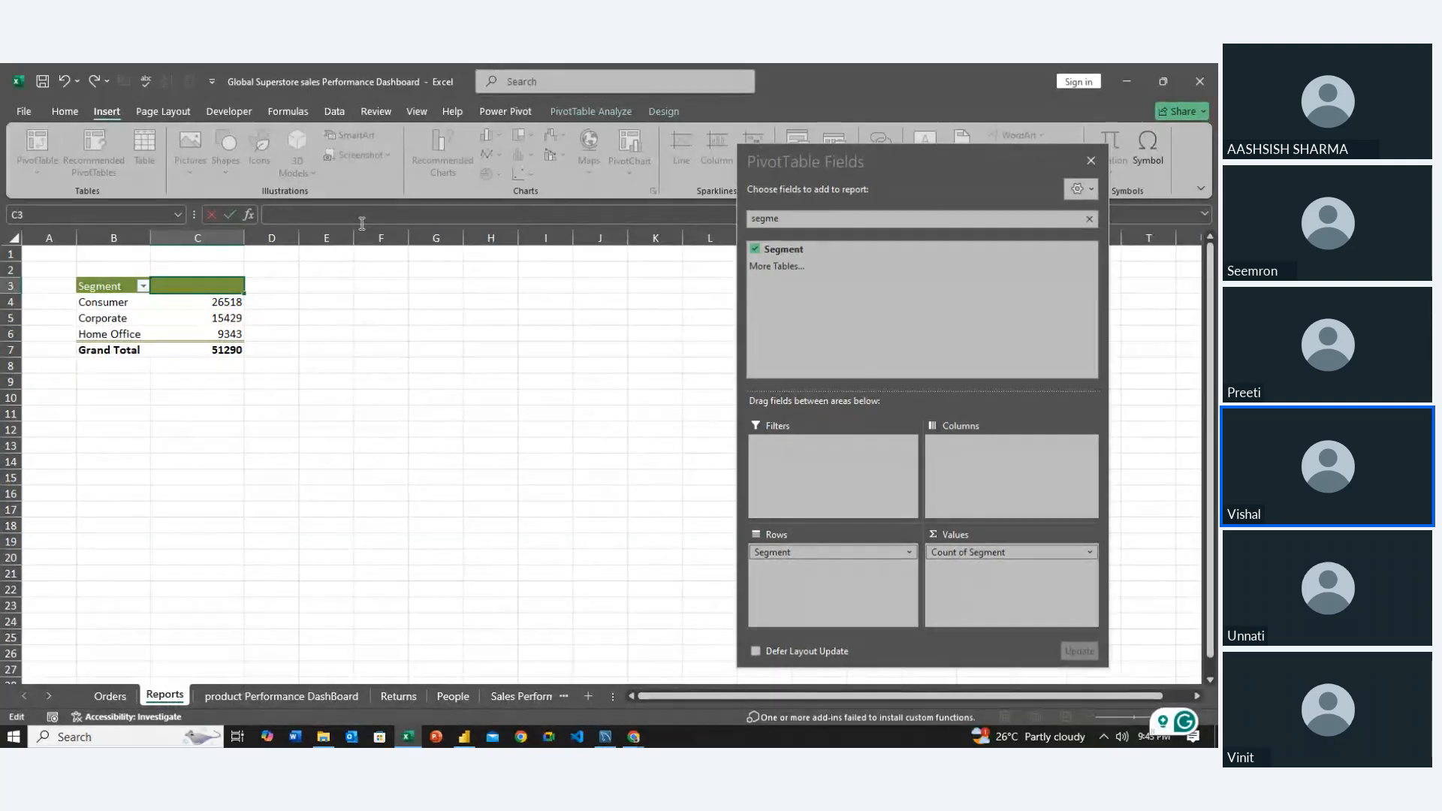
{"action": "type", "text": "Percentage"}
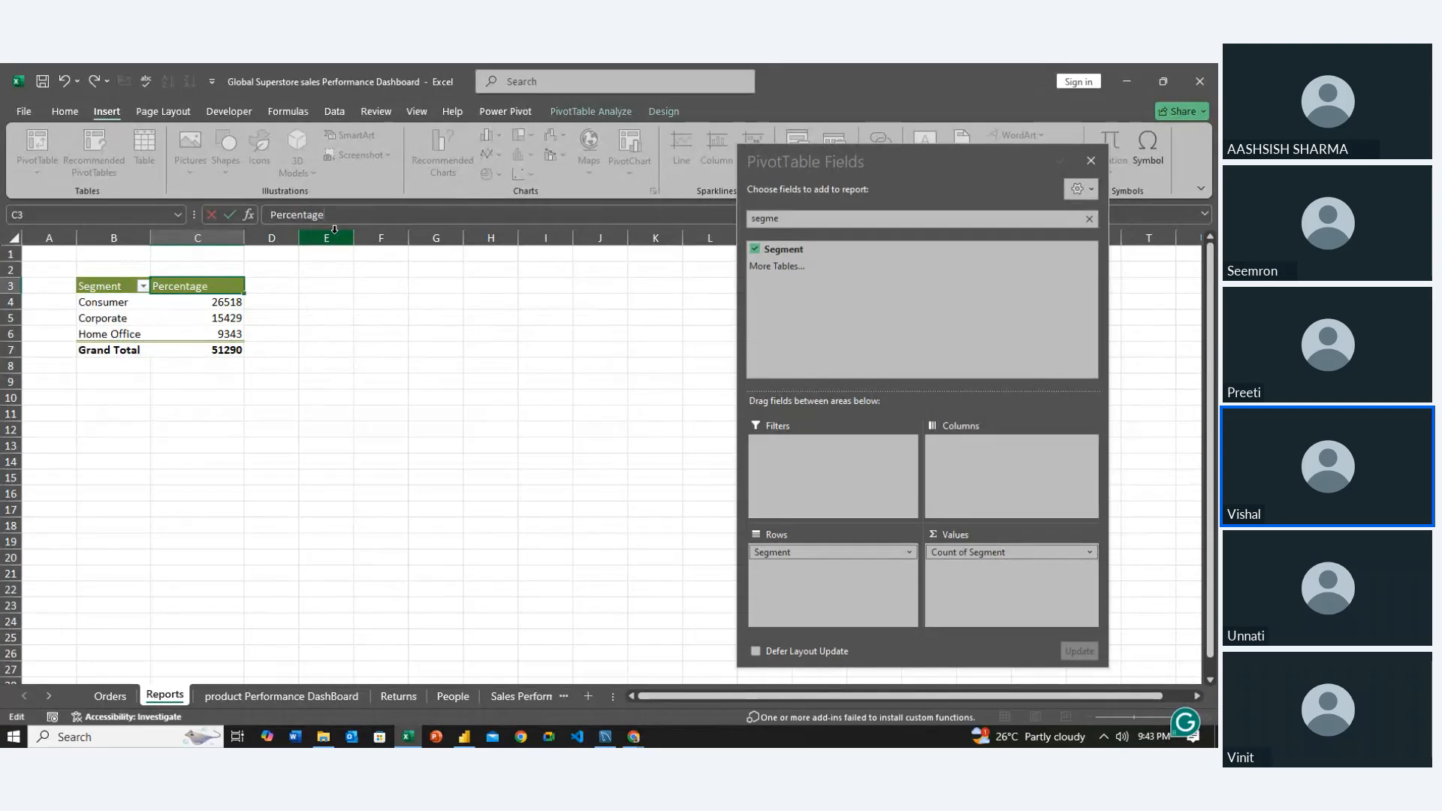
{"action": "left_click", "coordinate": [359, 379]}
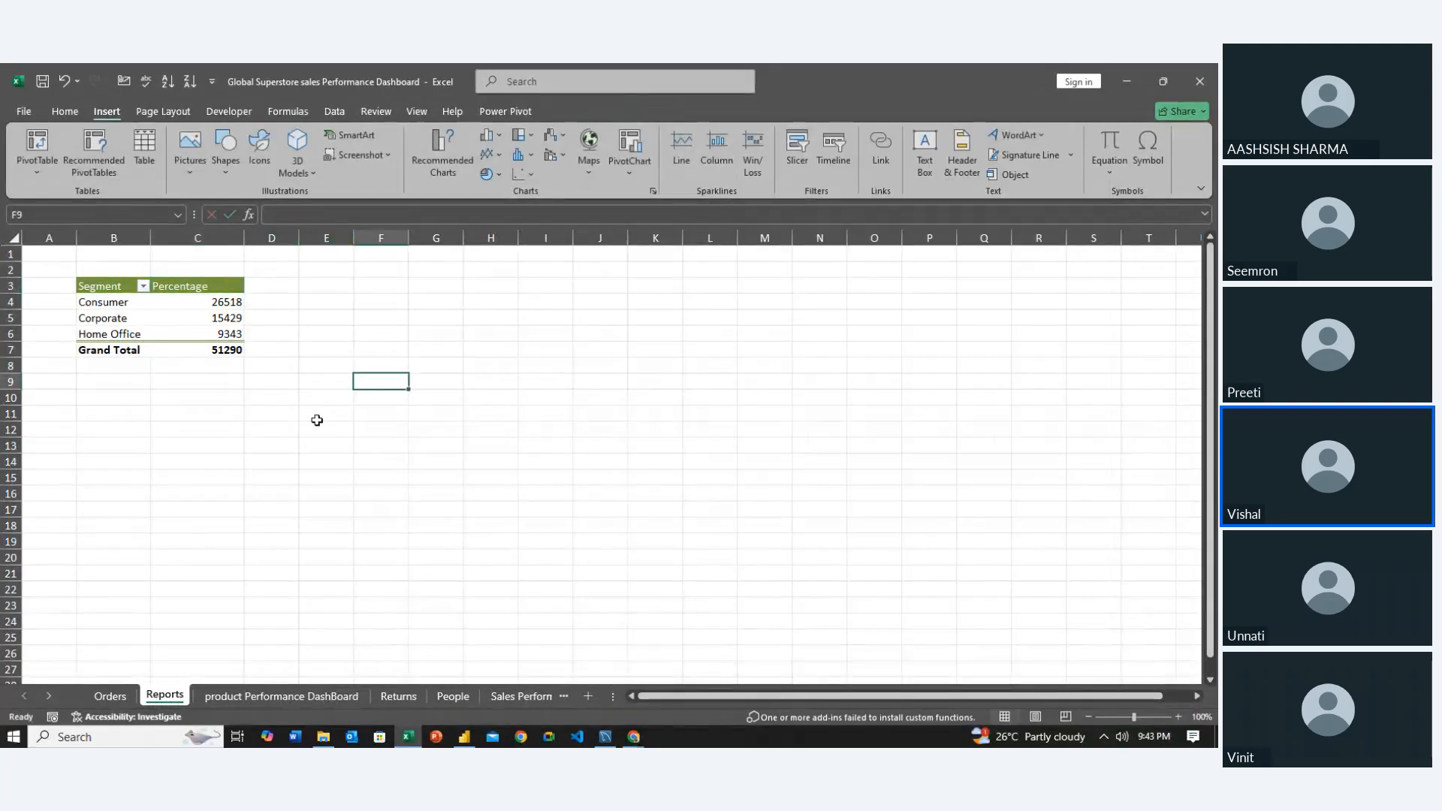
Center the header and the three segment rows of the pivot table, B3:C6, horizontally
{"action": "left_click", "coordinate": [109, 284]}
{"action": "key", "text": "shift+Down"}
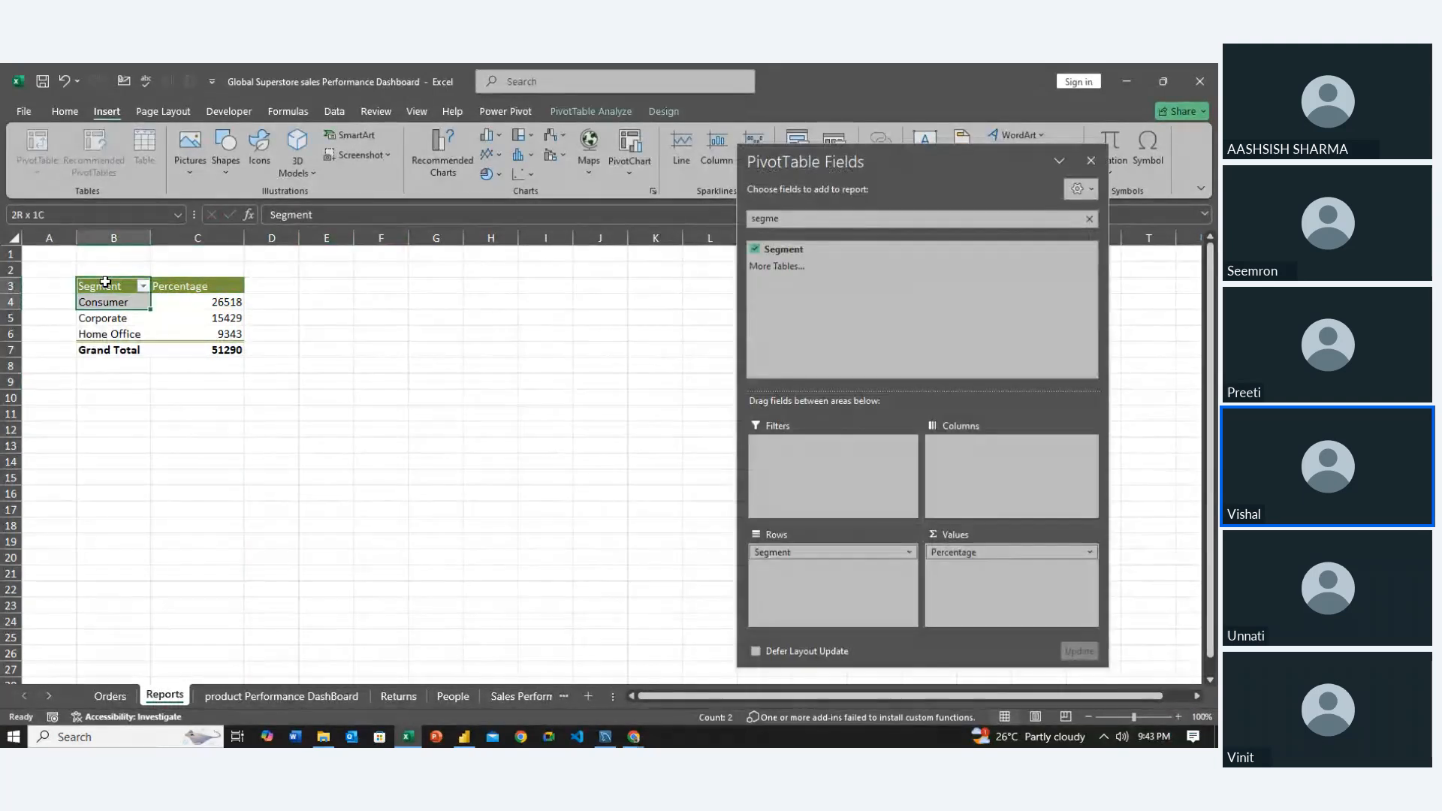
{"action": "key", "text": "shift+Right"}
{"action": "key", "text": "shift+Right"}
{"action": "key", "text": "shift+Down"}
{"action": "key", "text": "shift+Left"}
{"action": "key", "text": "shift+Down"}
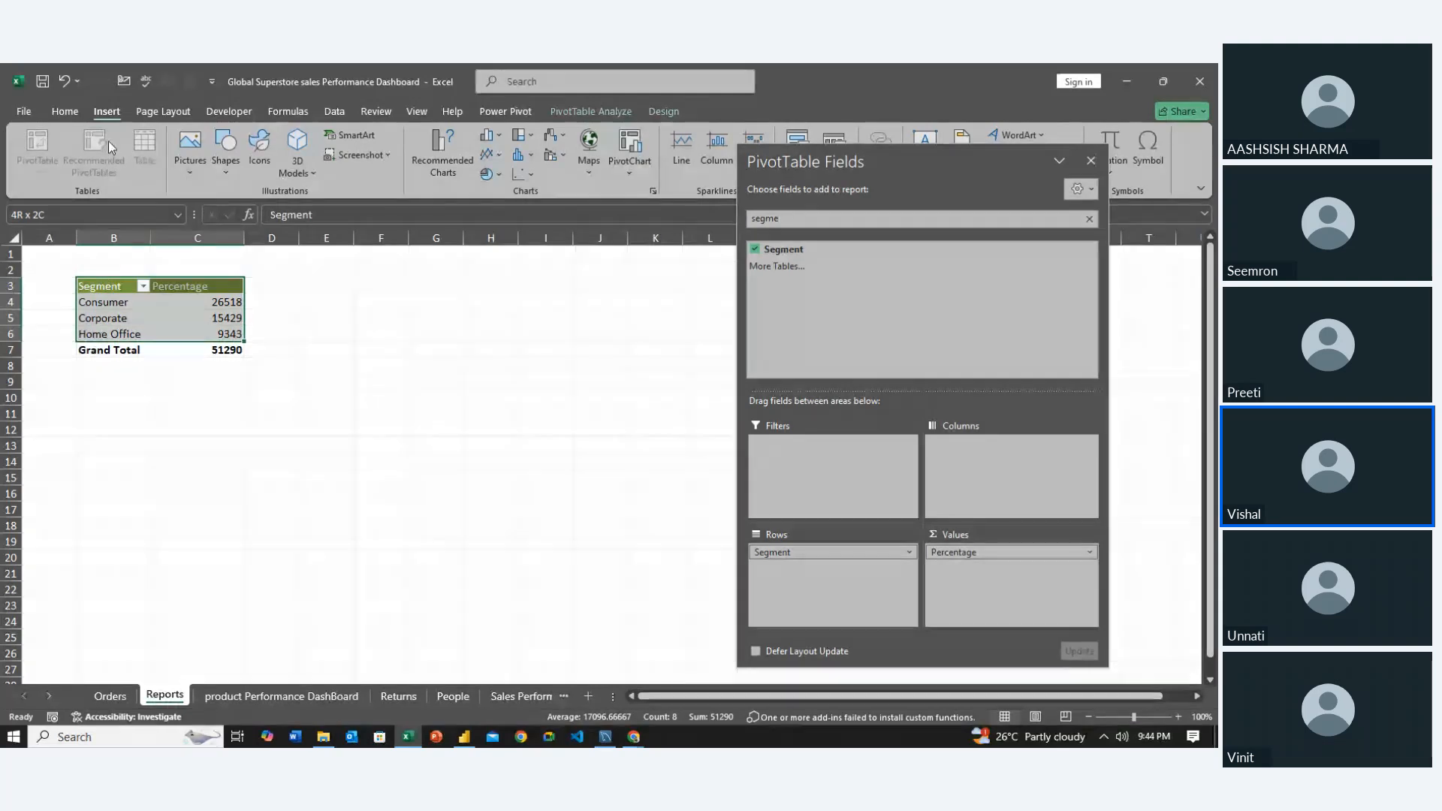
{"action": "left_click", "coordinate": [63, 112]}
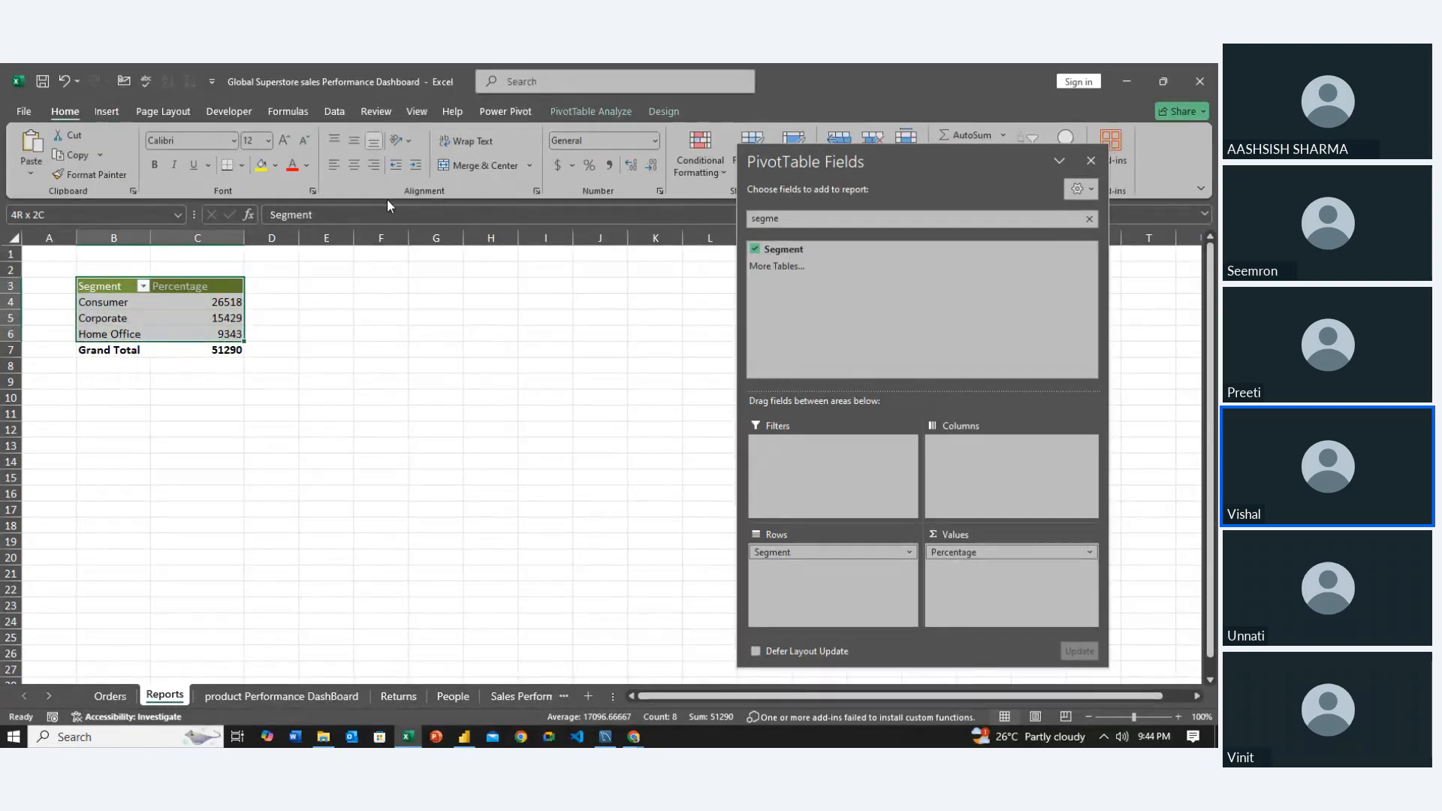
{"action": "left_click", "coordinate": [354, 166]}
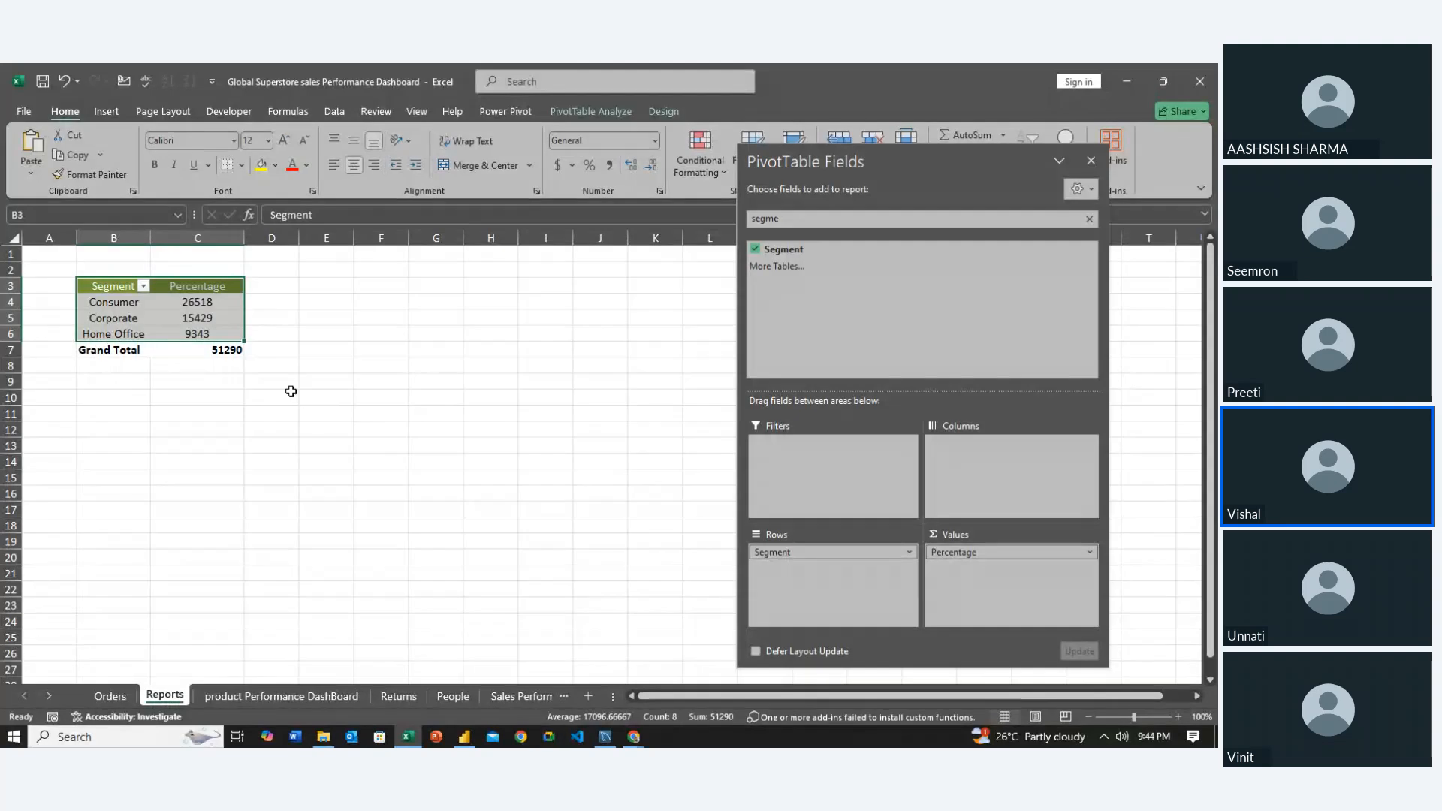
Close the PivotTable field list beside the Segment pivot table
{"action": "left_click", "coordinate": [242, 383]}
{"action": "key", "text": "Left"}
{"action": "key", "text": "Up"}
{"action": "key", "text": "Up"}
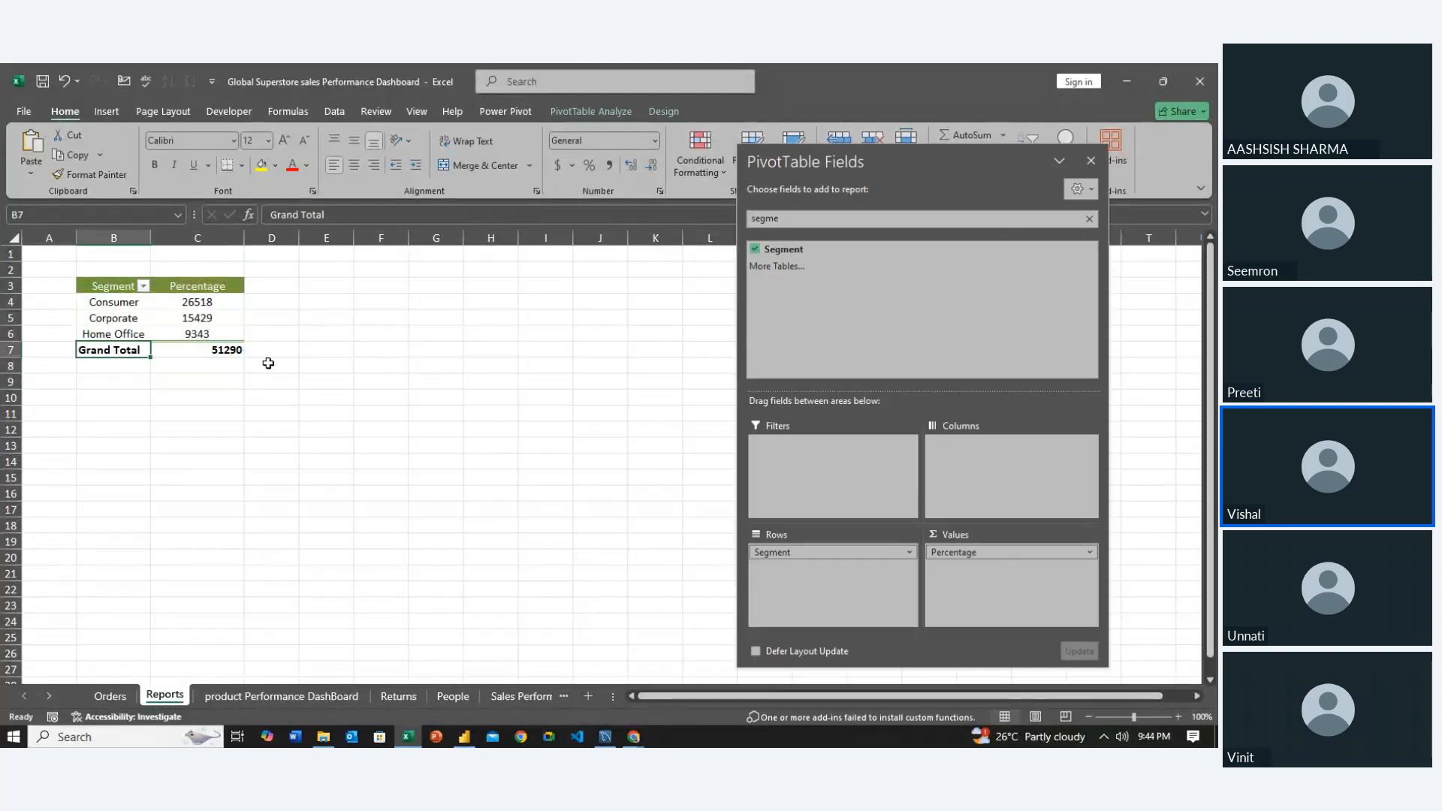
{"action": "left_click", "coordinate": [593, 111]}
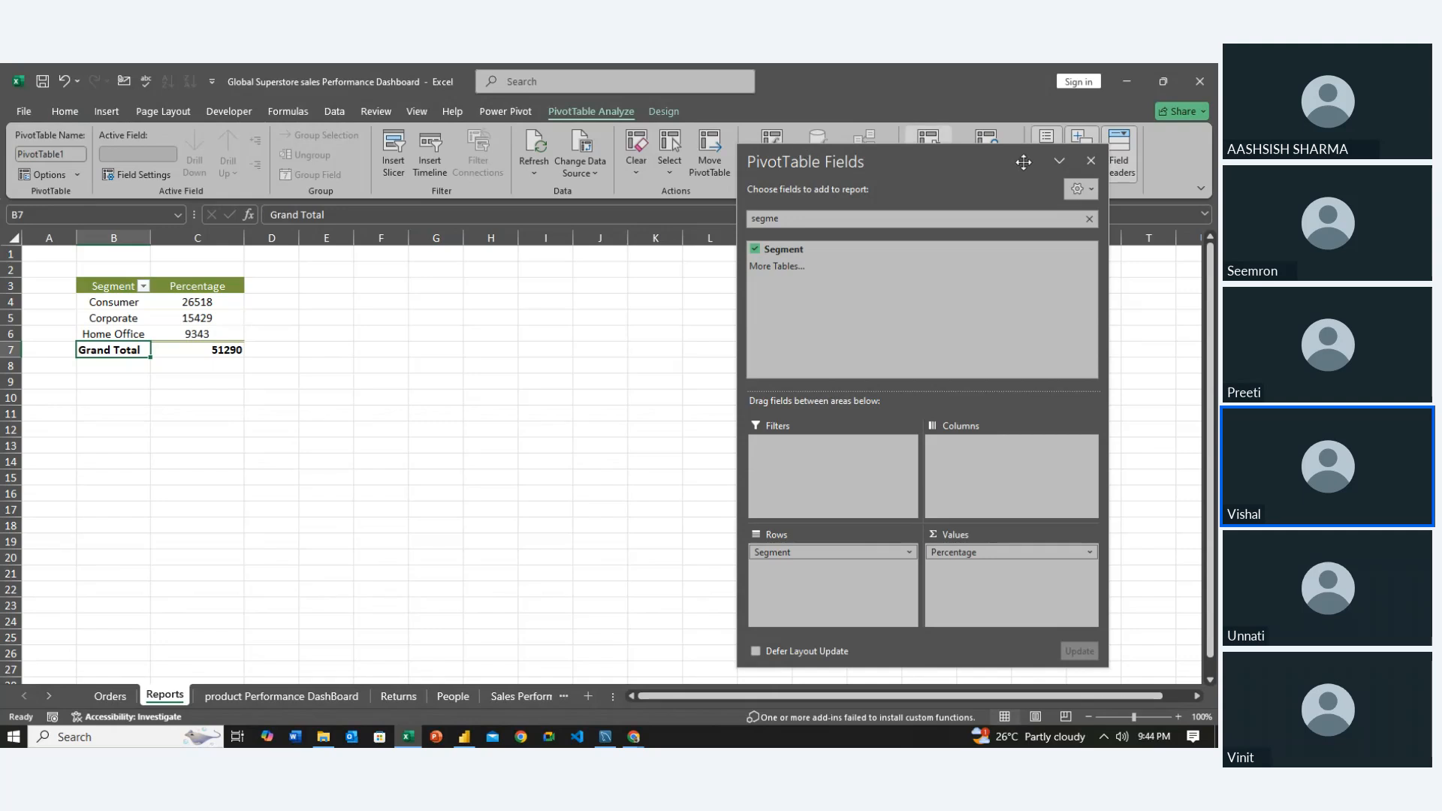
{"action": "left_click", "coordinate": [535, 286]}
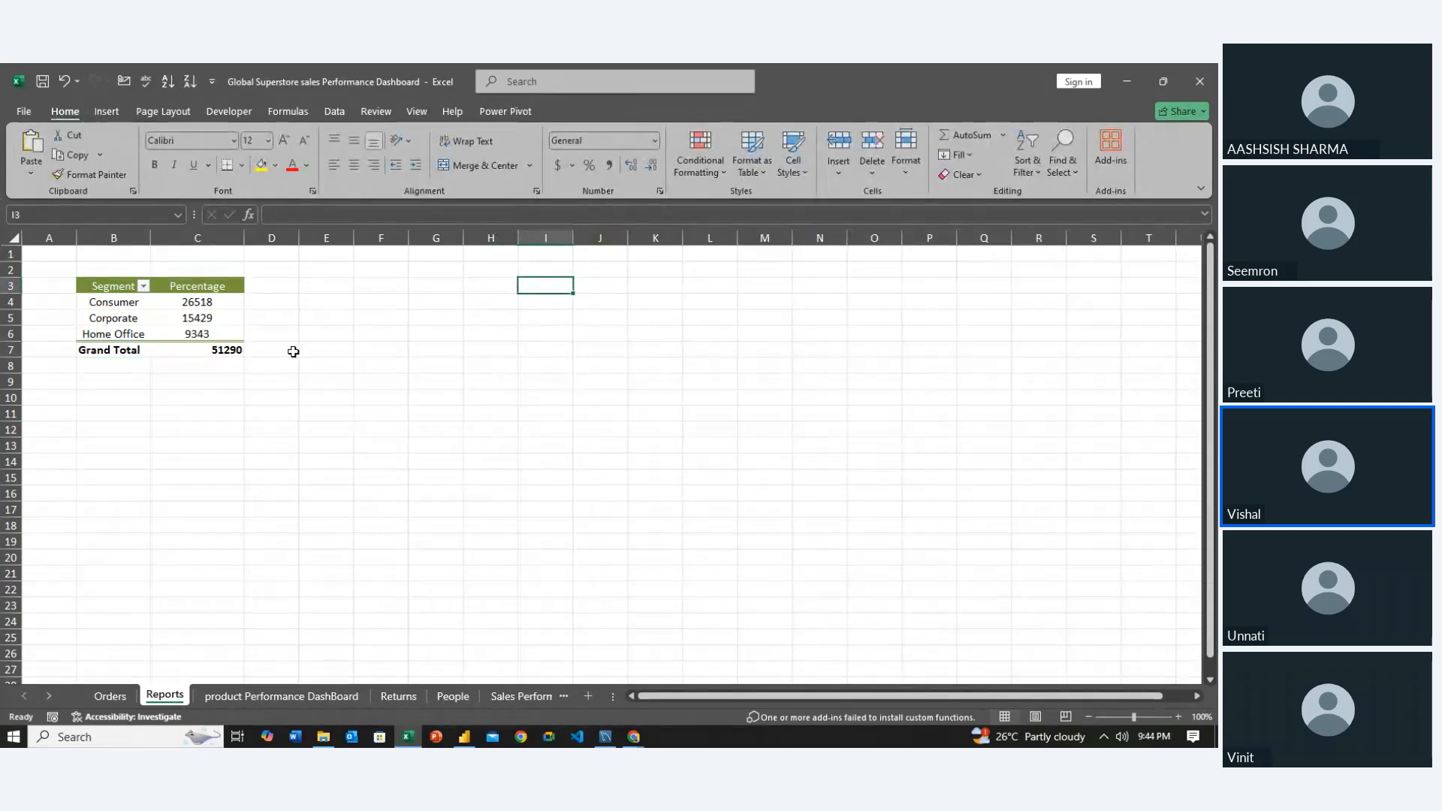
{"action": "left_click", "coordinate": [234, 350]}
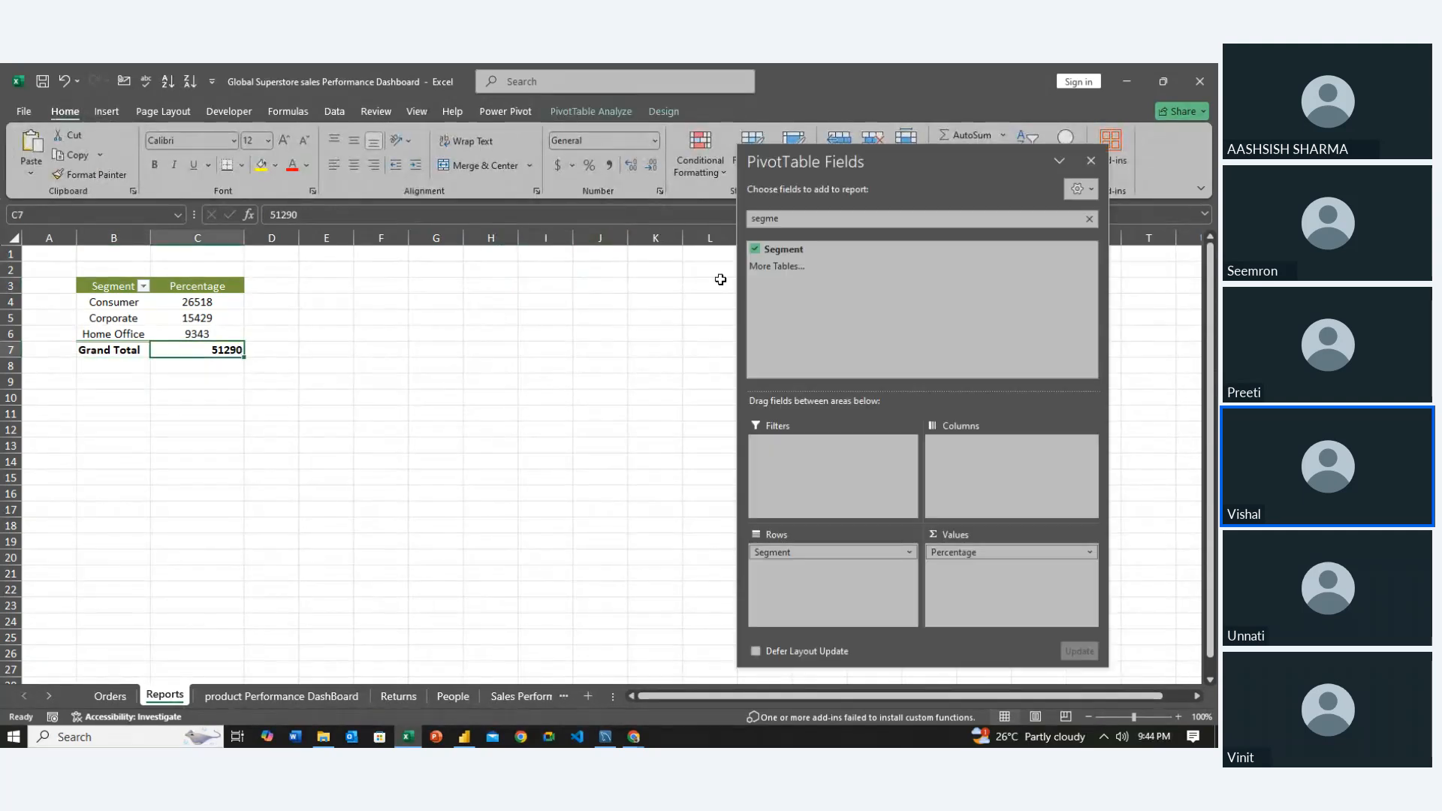
{"action": "left_click", "coordinate": [1091, 160]}
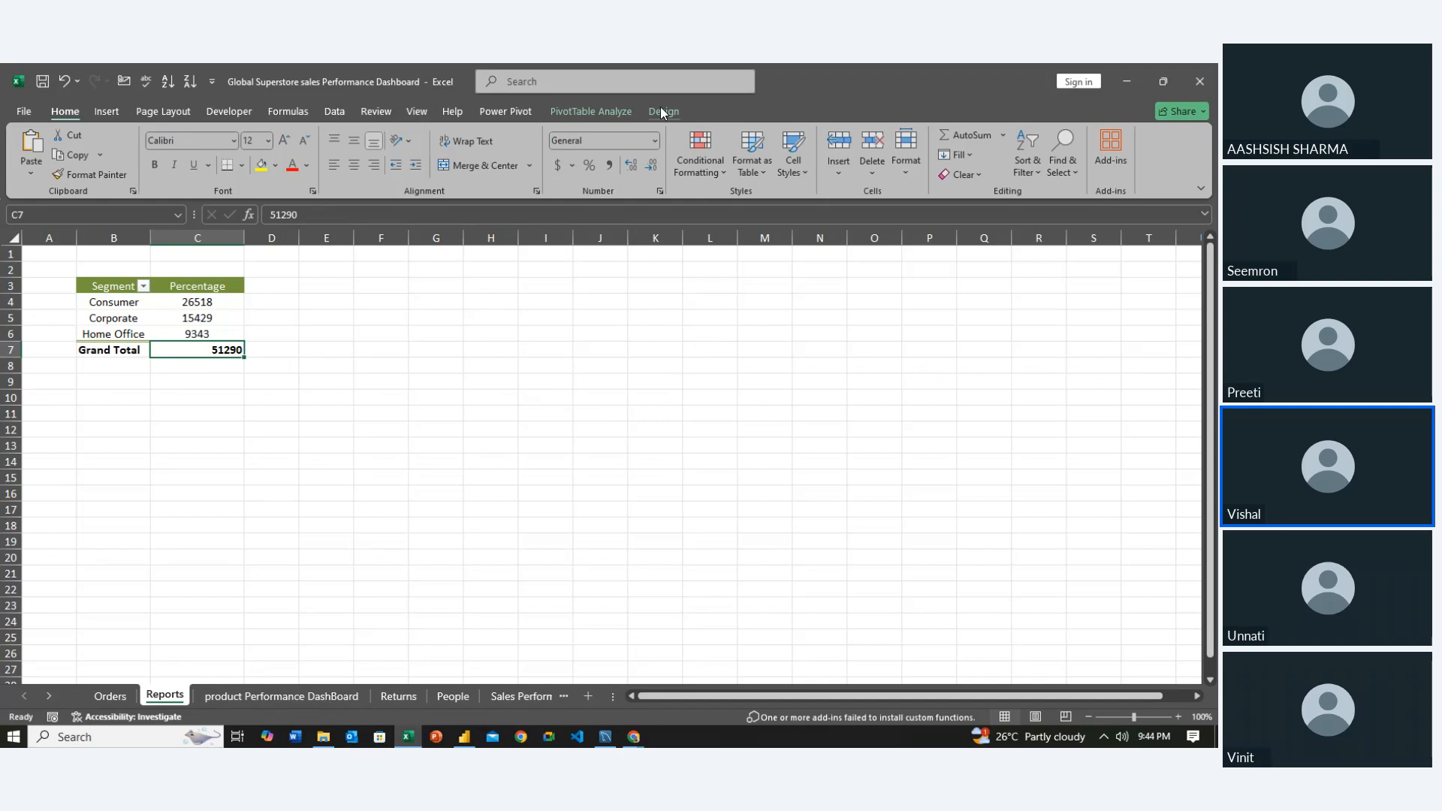
Apply the teal style from the first row of the Medium PivotTable styles to the Segment pivot table
{"action": "left_click", "coordinate": [661, 111]}
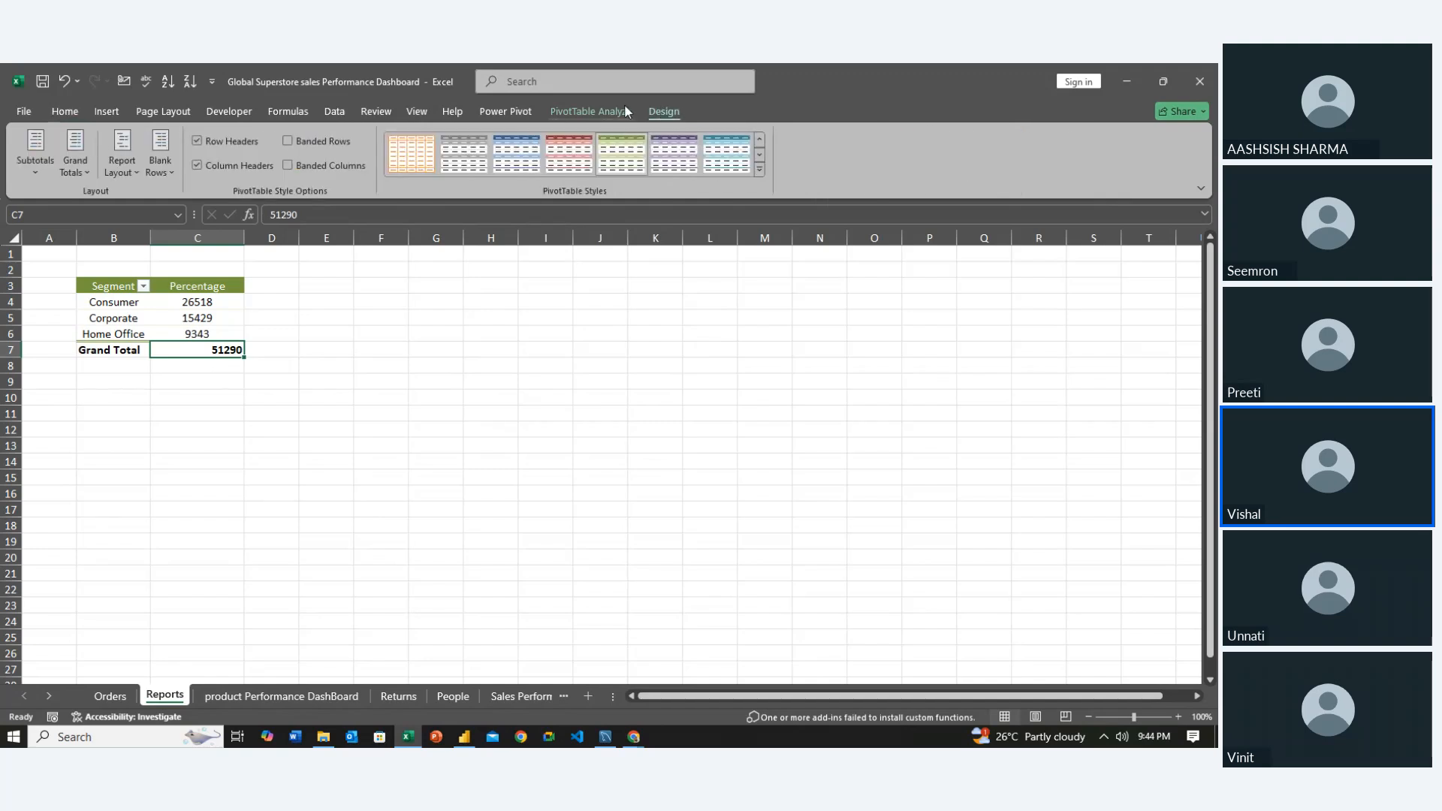
{"action": "left_click", "coordinate": [759, 168]}
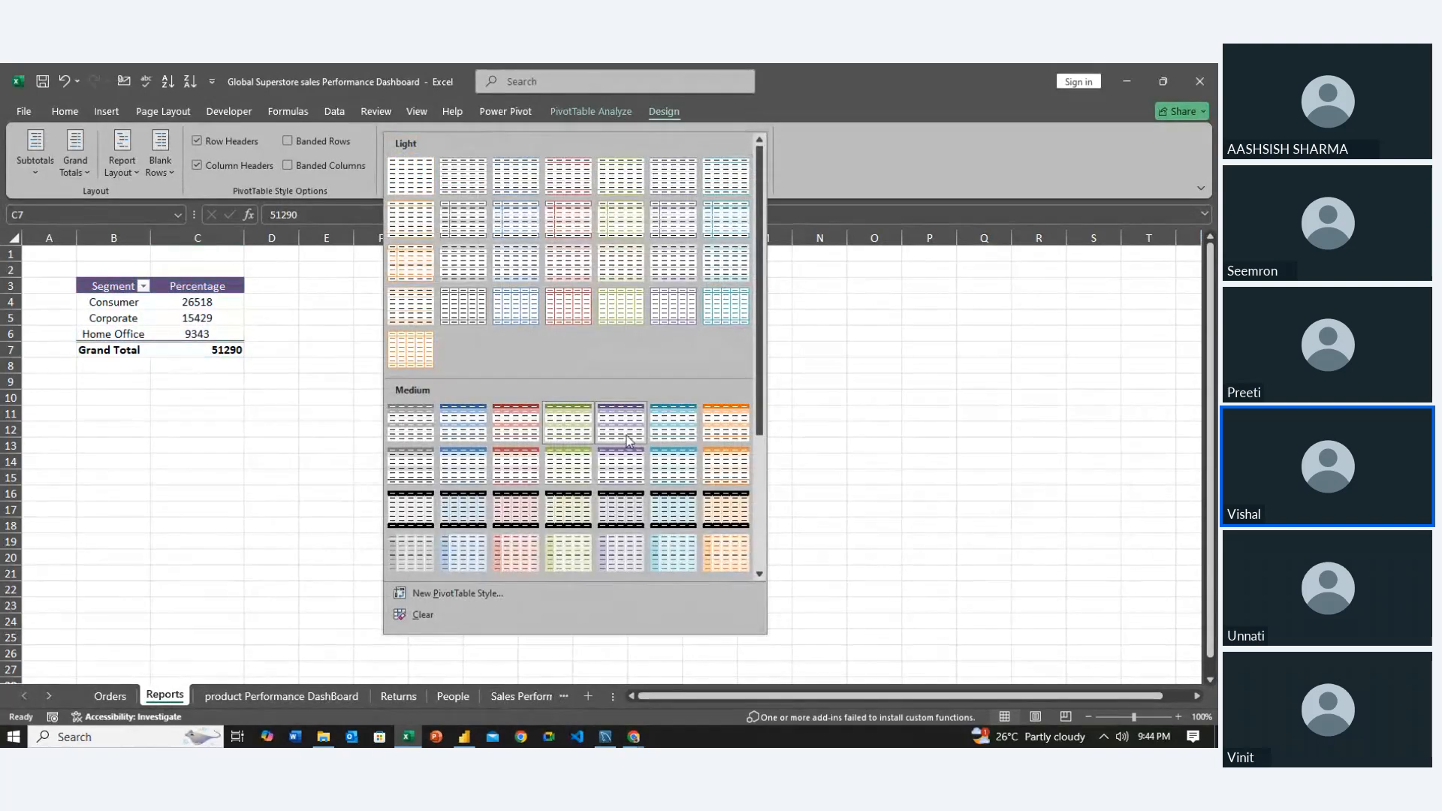
{"action": "left_click", "coordinate": [653, 404]}
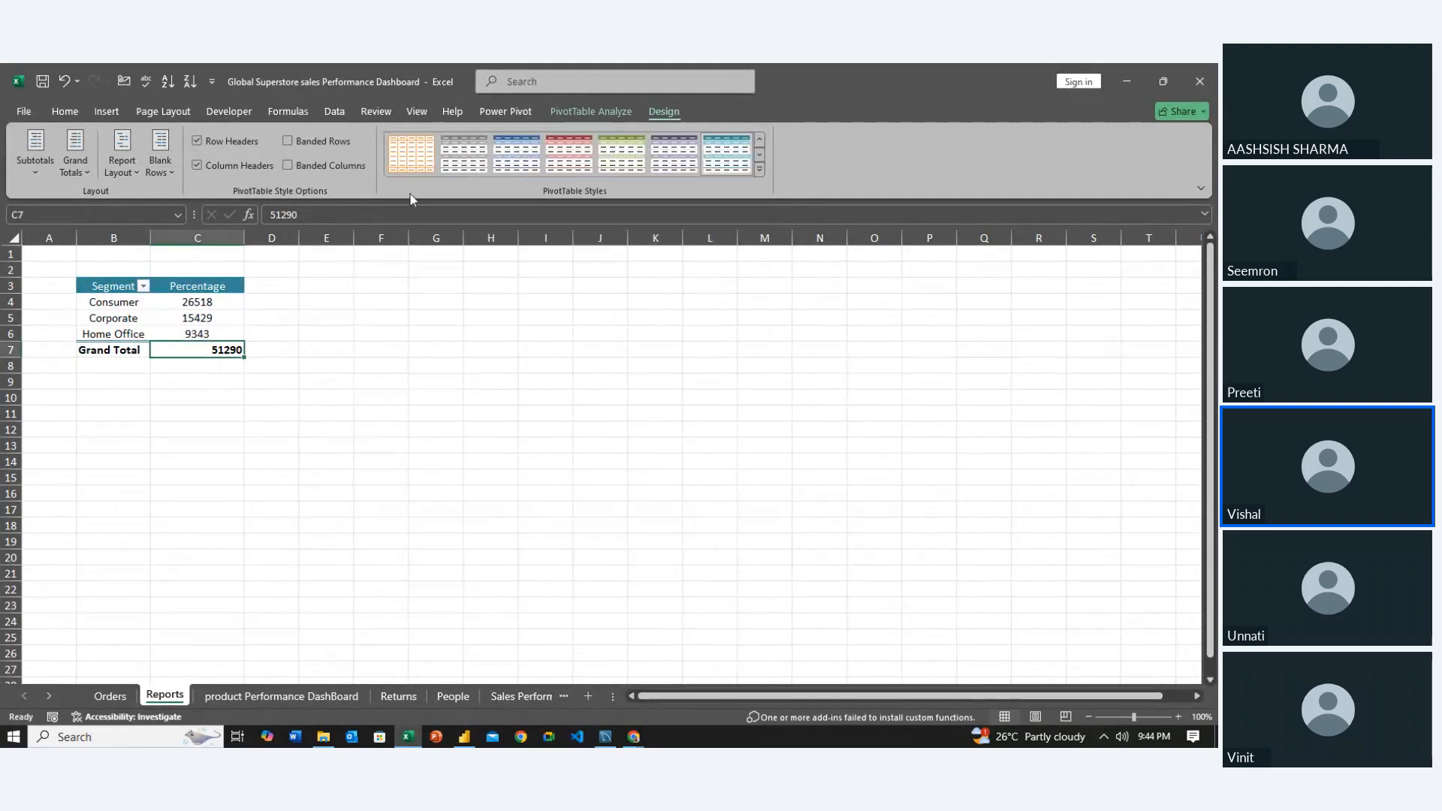
Try to remove the Grand Total row by turning off grand totals for rows in the PivotTable options
{"action": "left_click", "coordinate": [588, 112]}
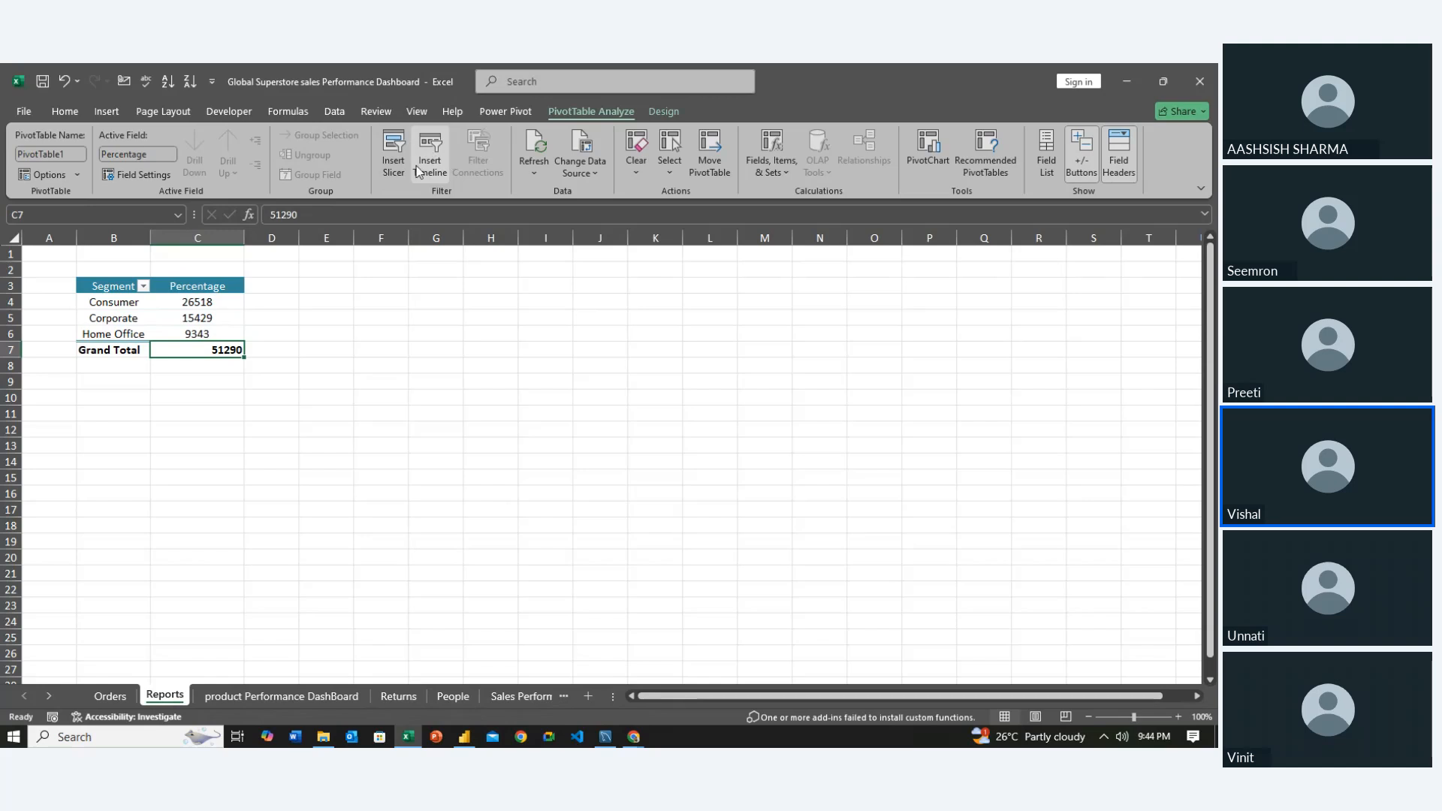
{"action": "left_click", "coordinate": [82, 174]}
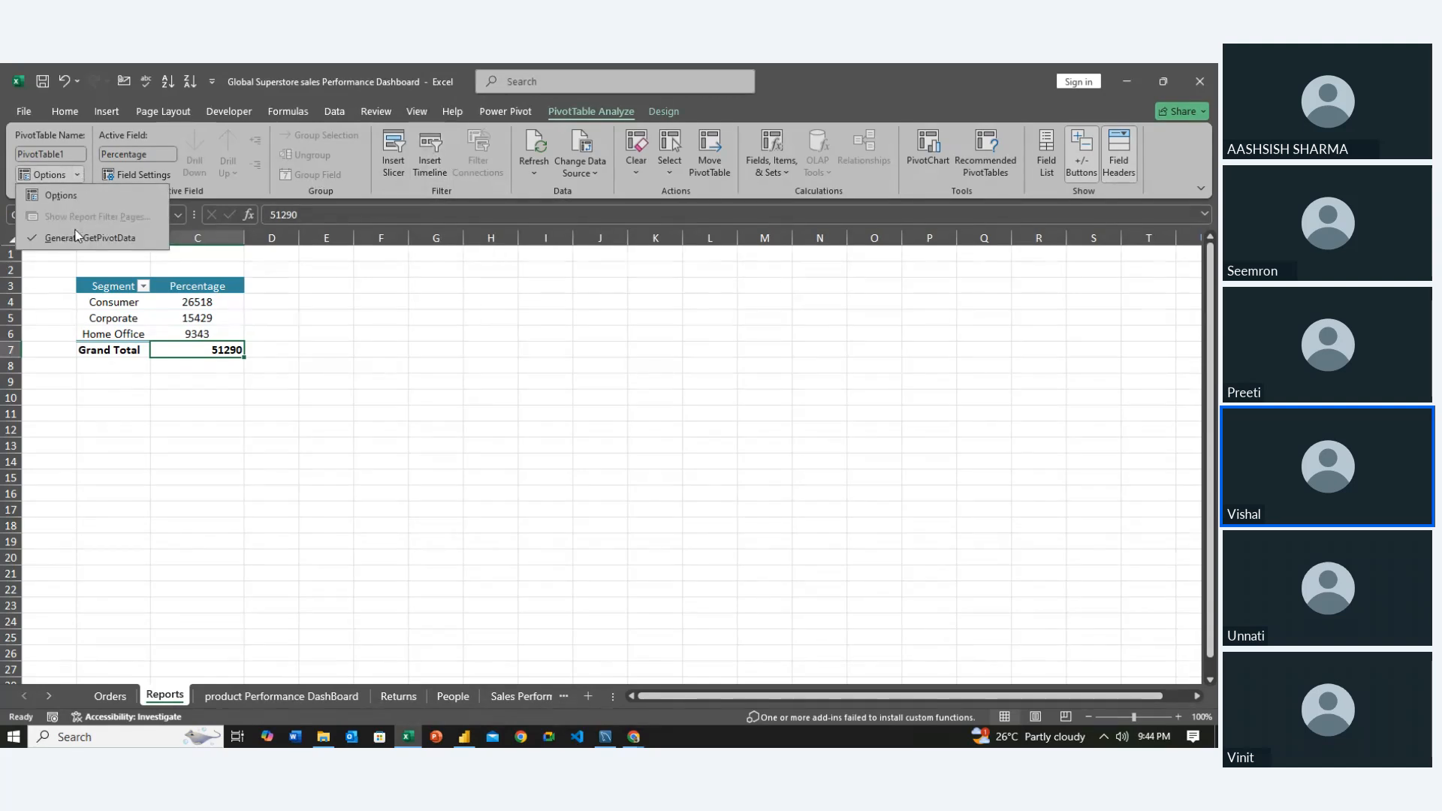
{"action": "left_click", "coordinate": [58, 195]}
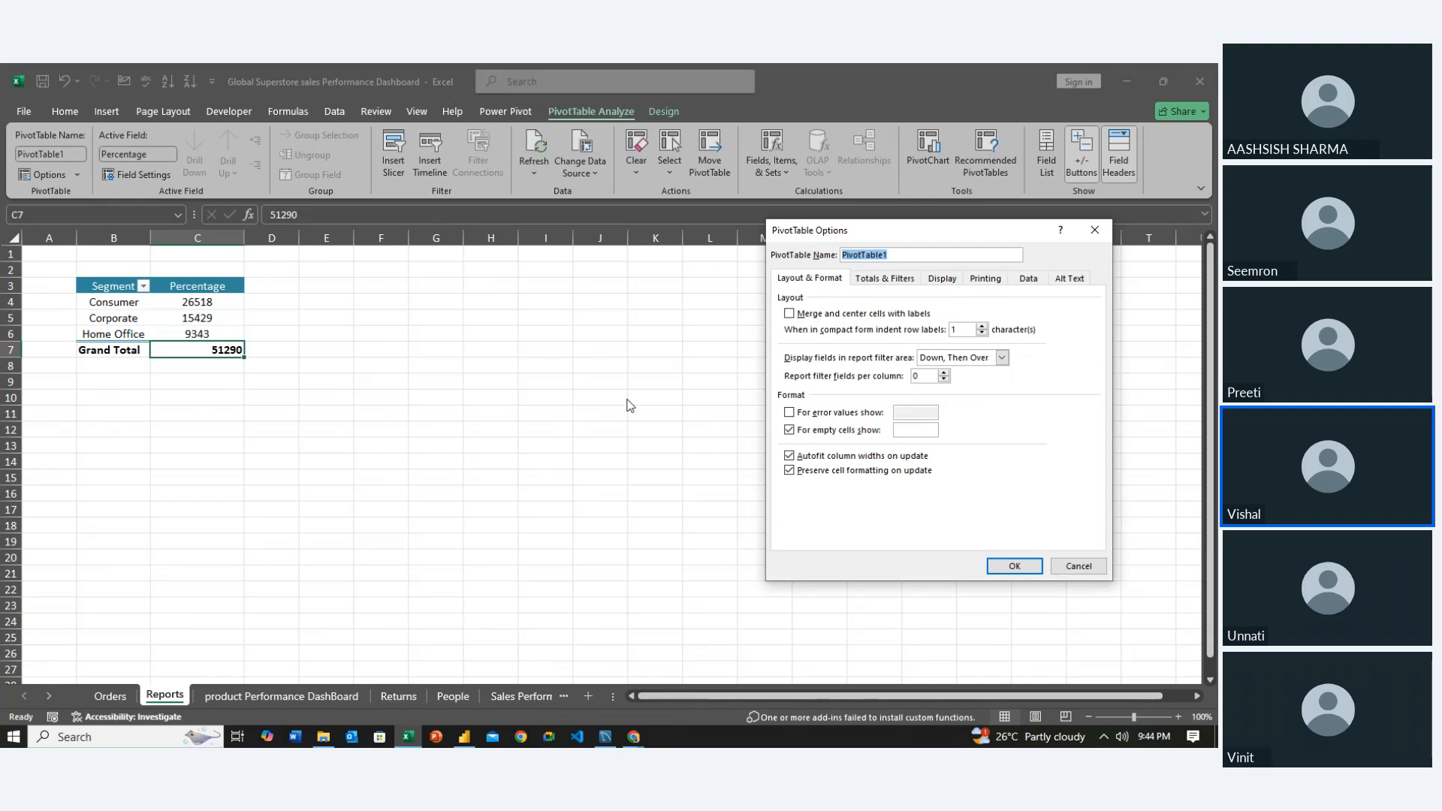
{"action": "left_click", "coordinate": [941, 278]}
{"action": "left_click", "coordinate": [884, 278]}
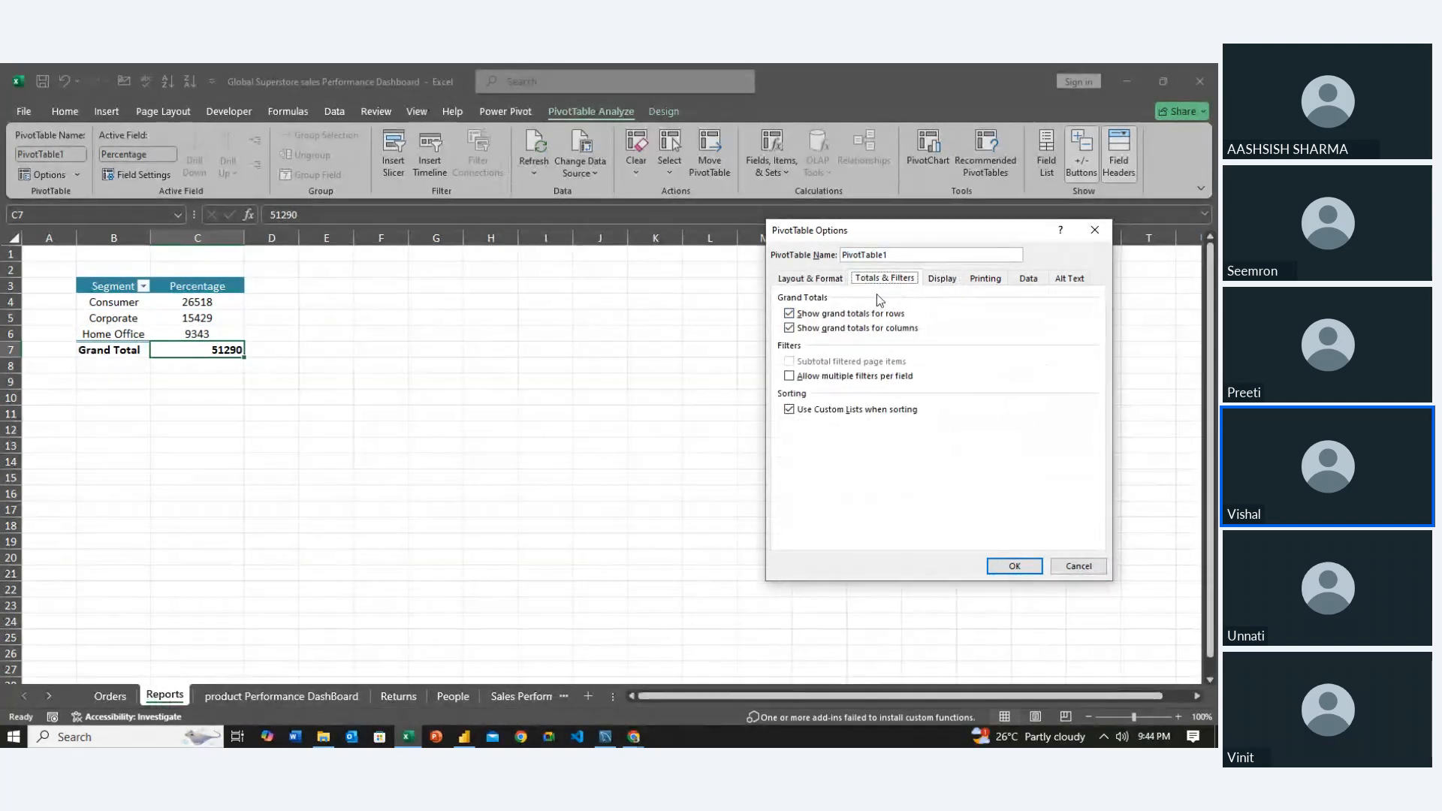
{"action": "left_click", "coordinate": [801, 329]}
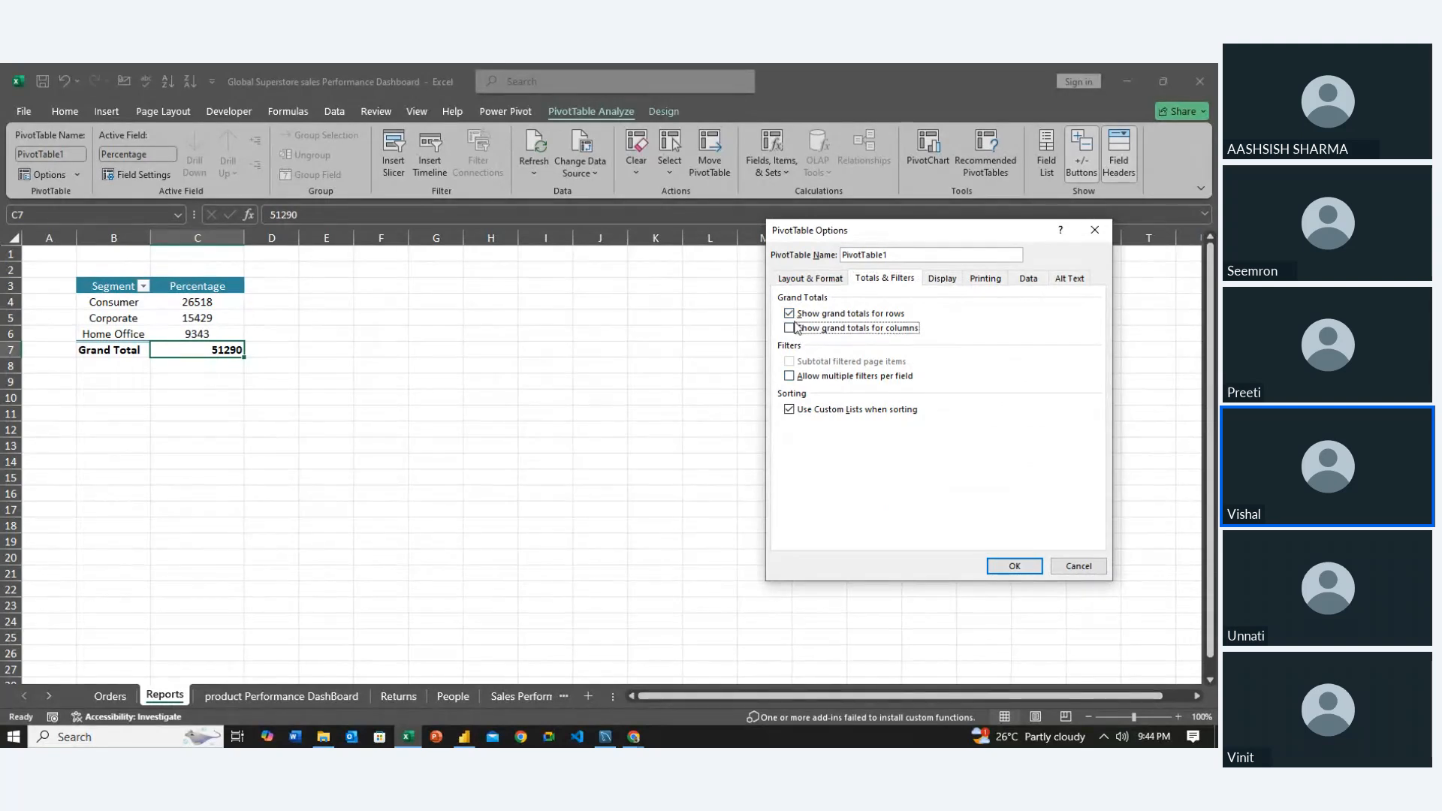
{"action": "left_click", "coordinate": [791, 328]}
{"action": "left_click", "coordinate": [789, 314]}
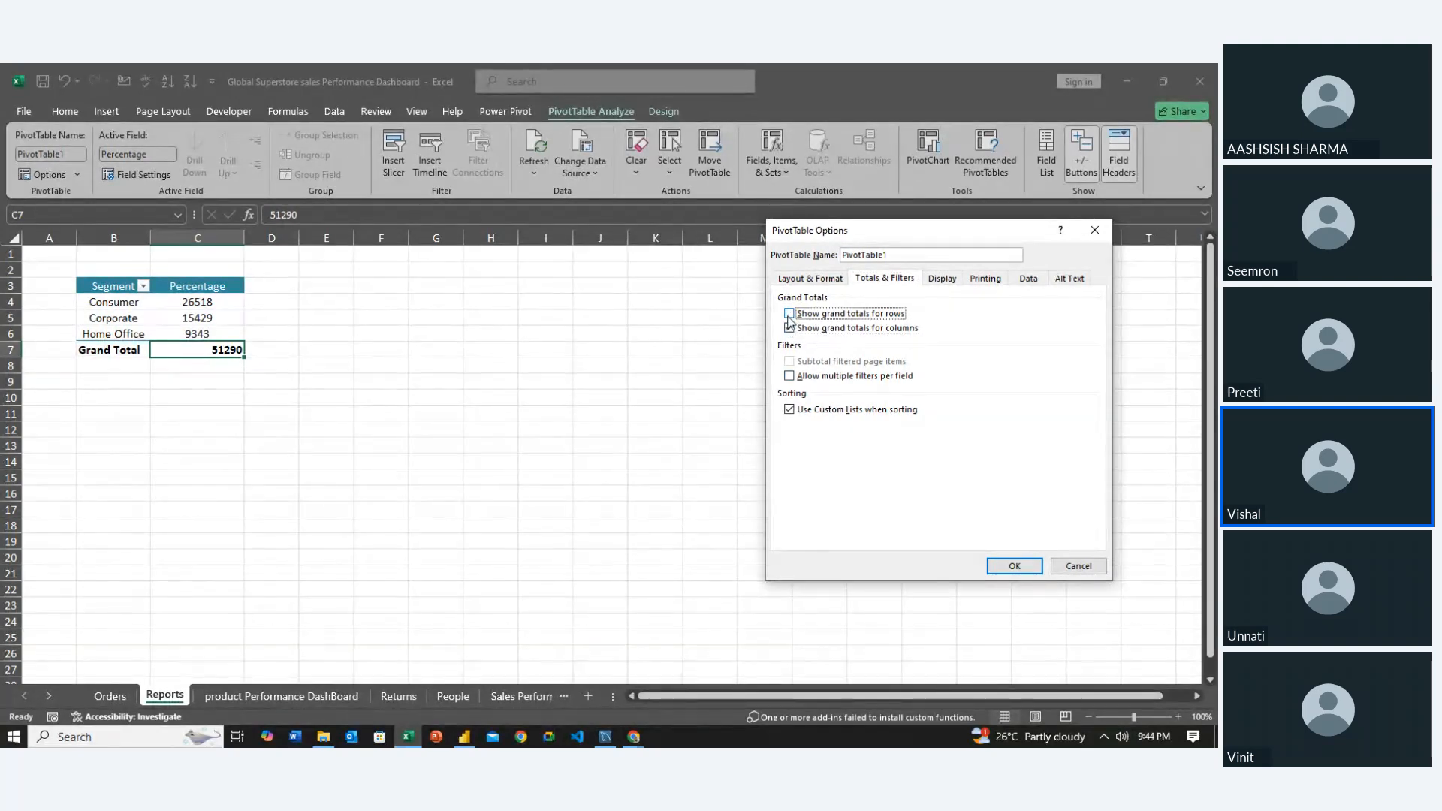
{"action": "left_click", "coordinate": [1014, 565]}
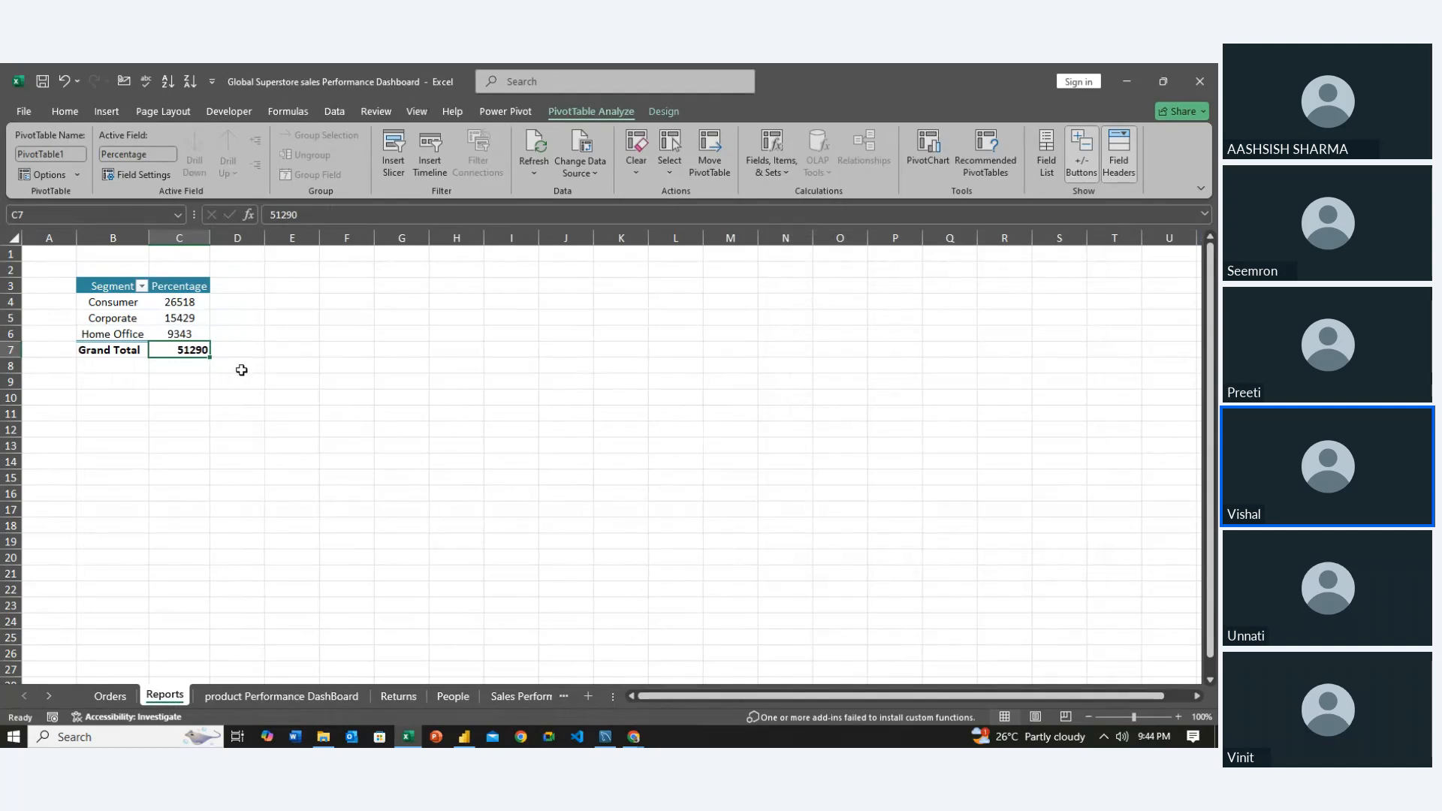
Turn grand totals for rows back on and grand totals for columns off in the PivotTable options
{"action": "left_click", "coordinate": [49, 174]}
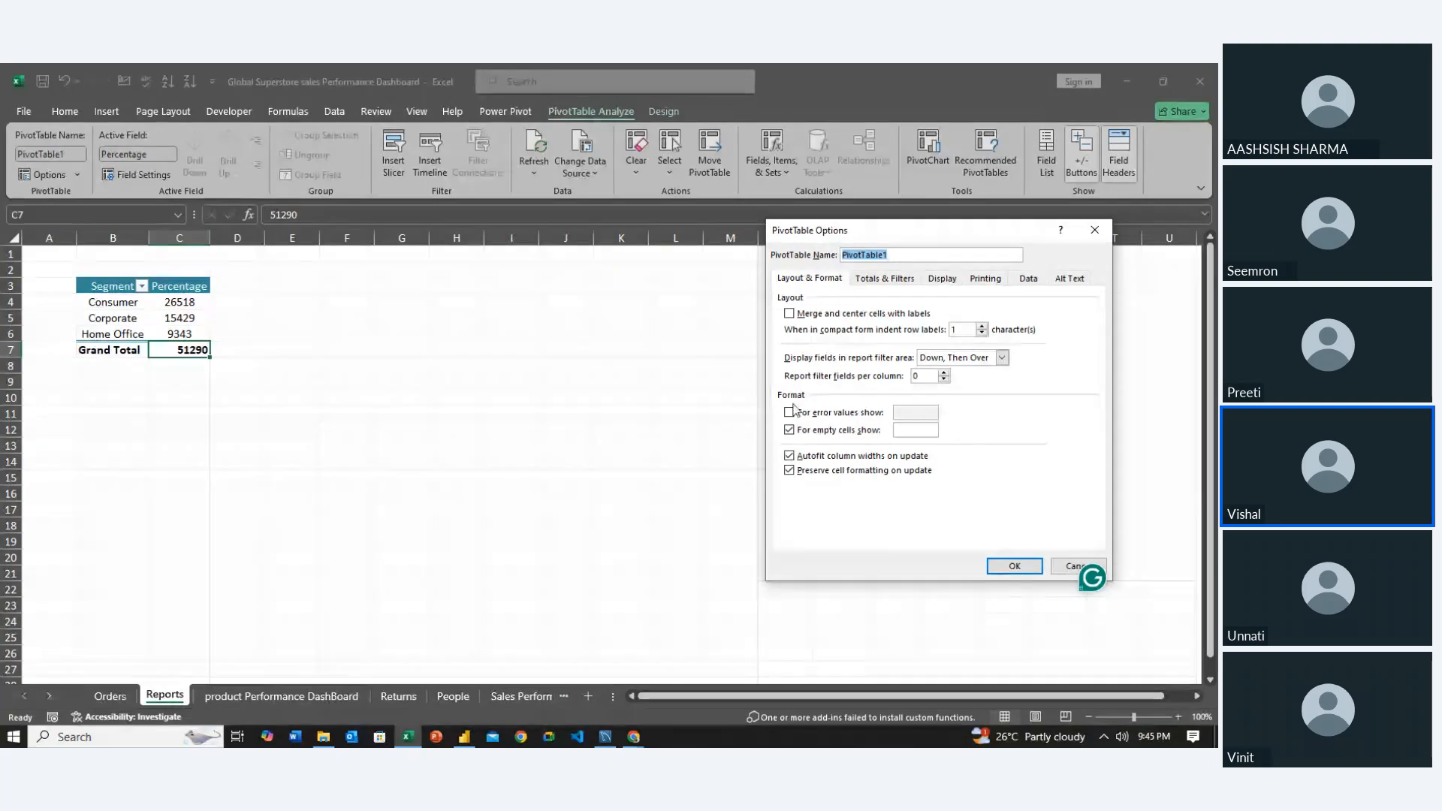
{"action": "left_click", "coordinate": [900, 284]}
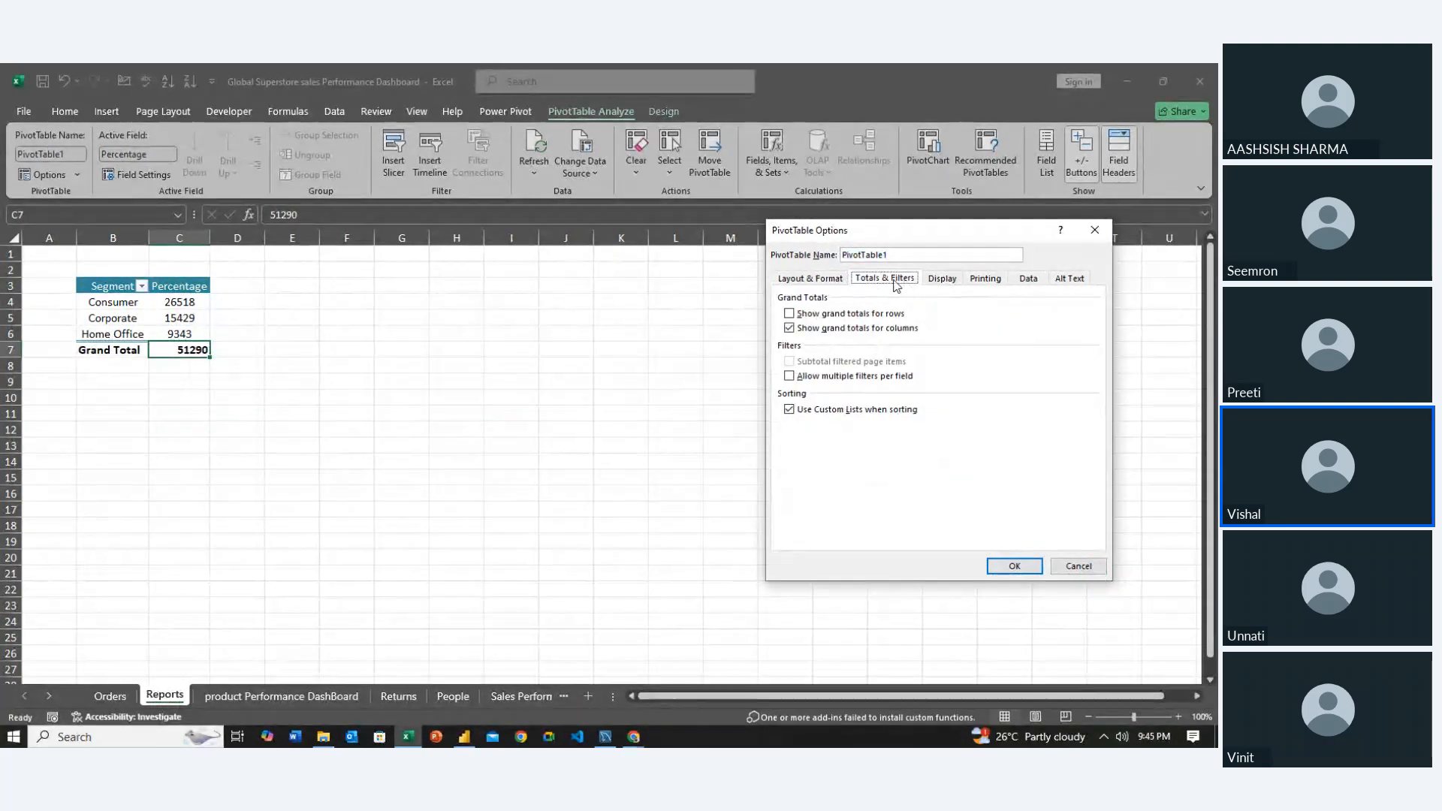
{"action": "left_click", "coordinate": [790, 376]}
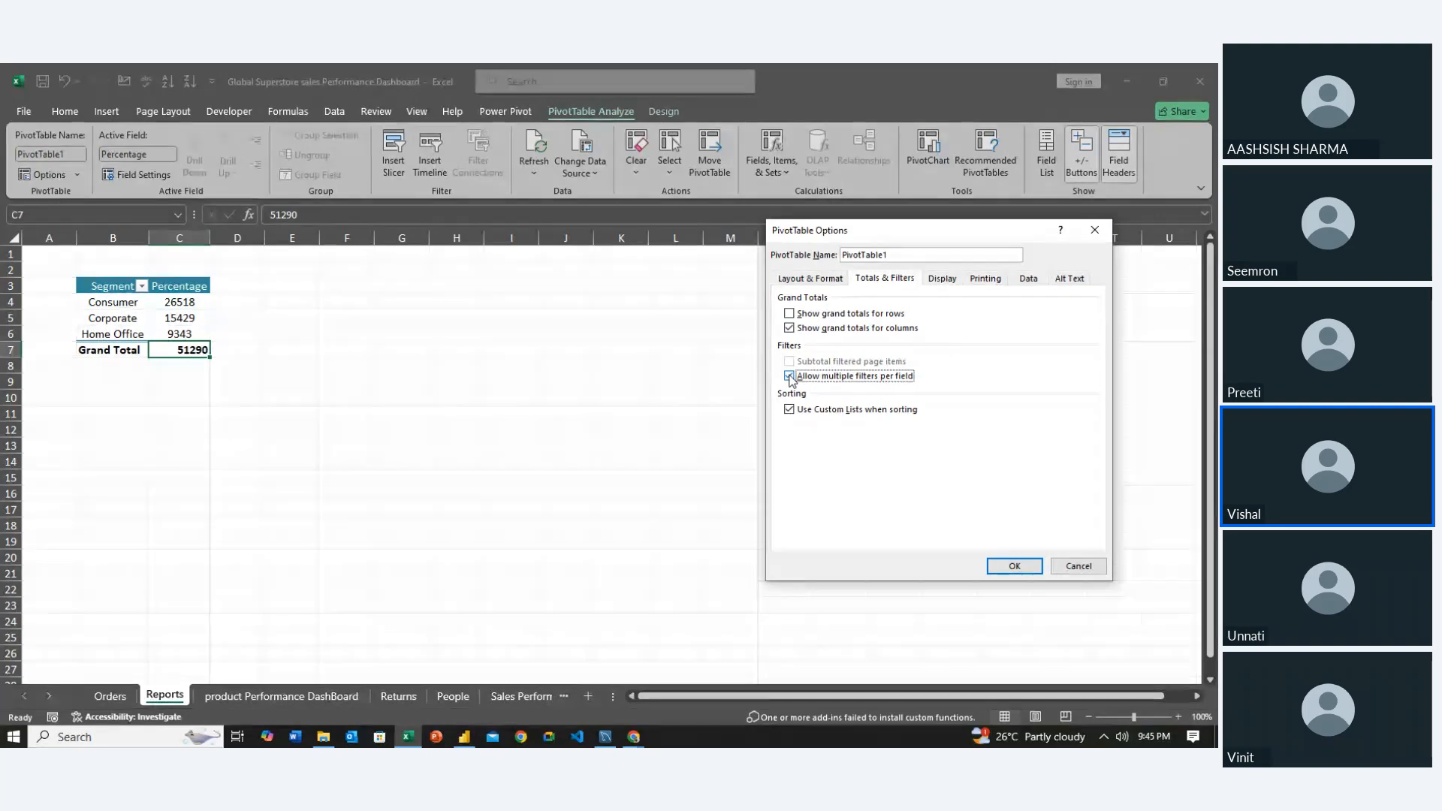
{"action": "left_click", "coordinate": [790, 376]}
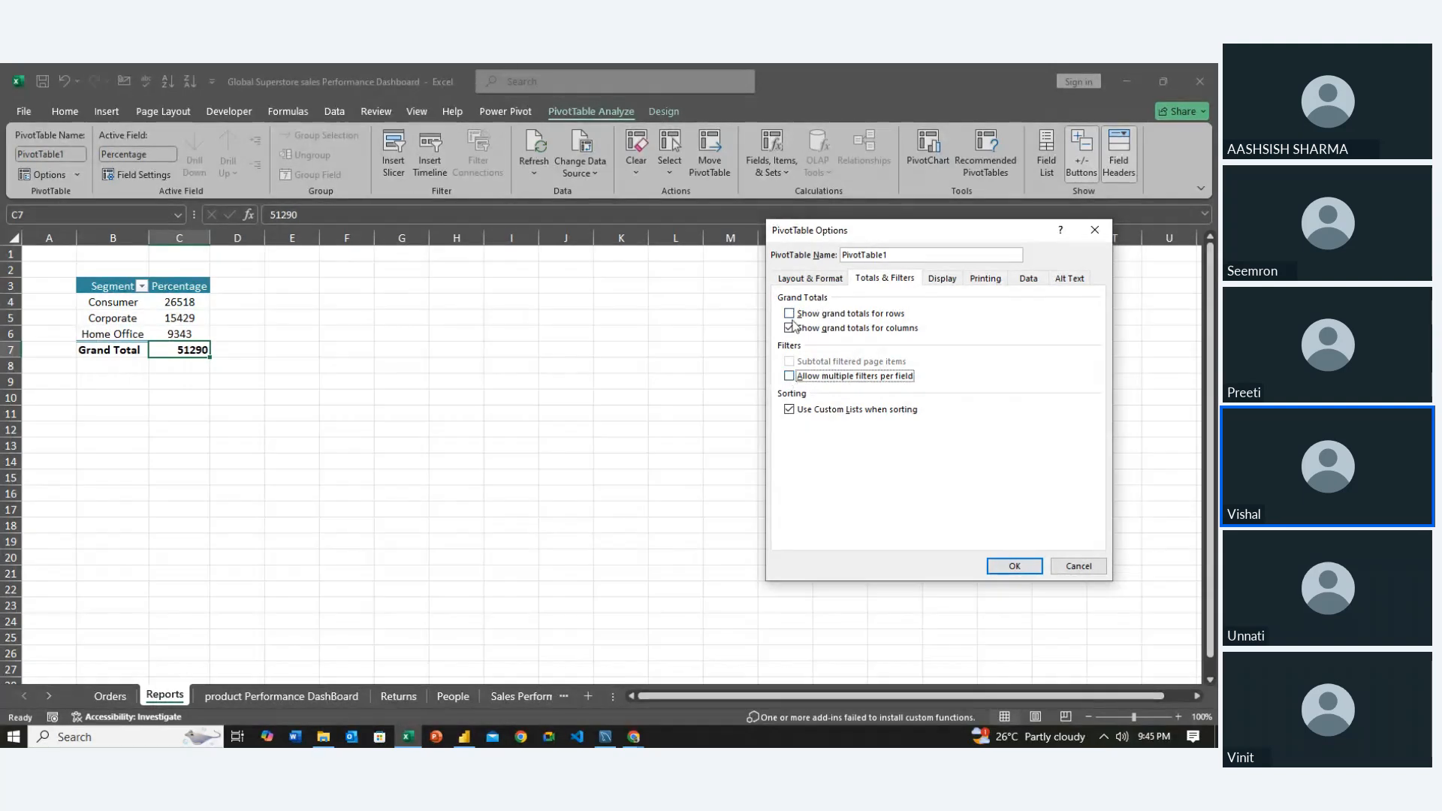
{"action": "left_click", "coordinate": [790, 328]}
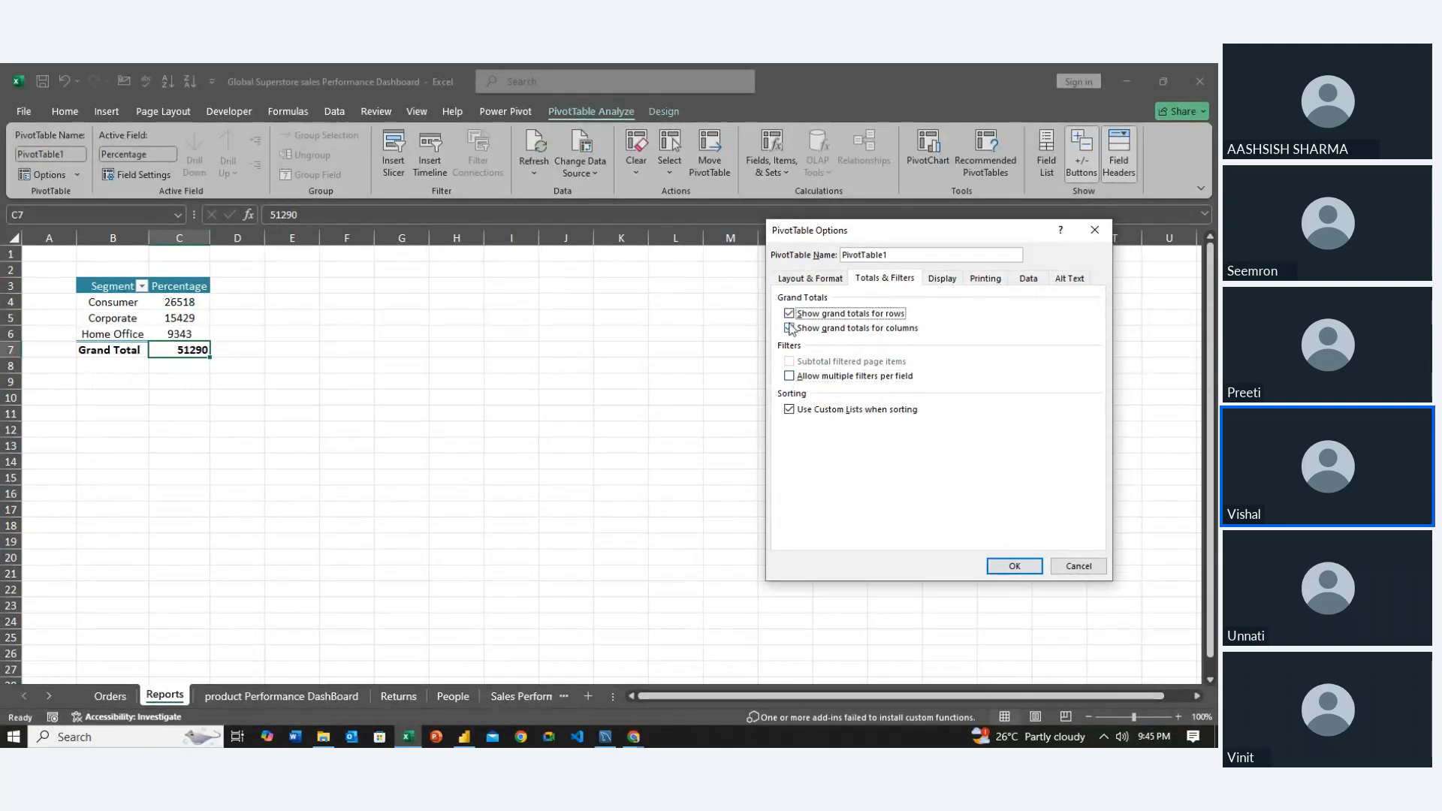
{"action": "left_click", "coordinate": [1013, 566]}
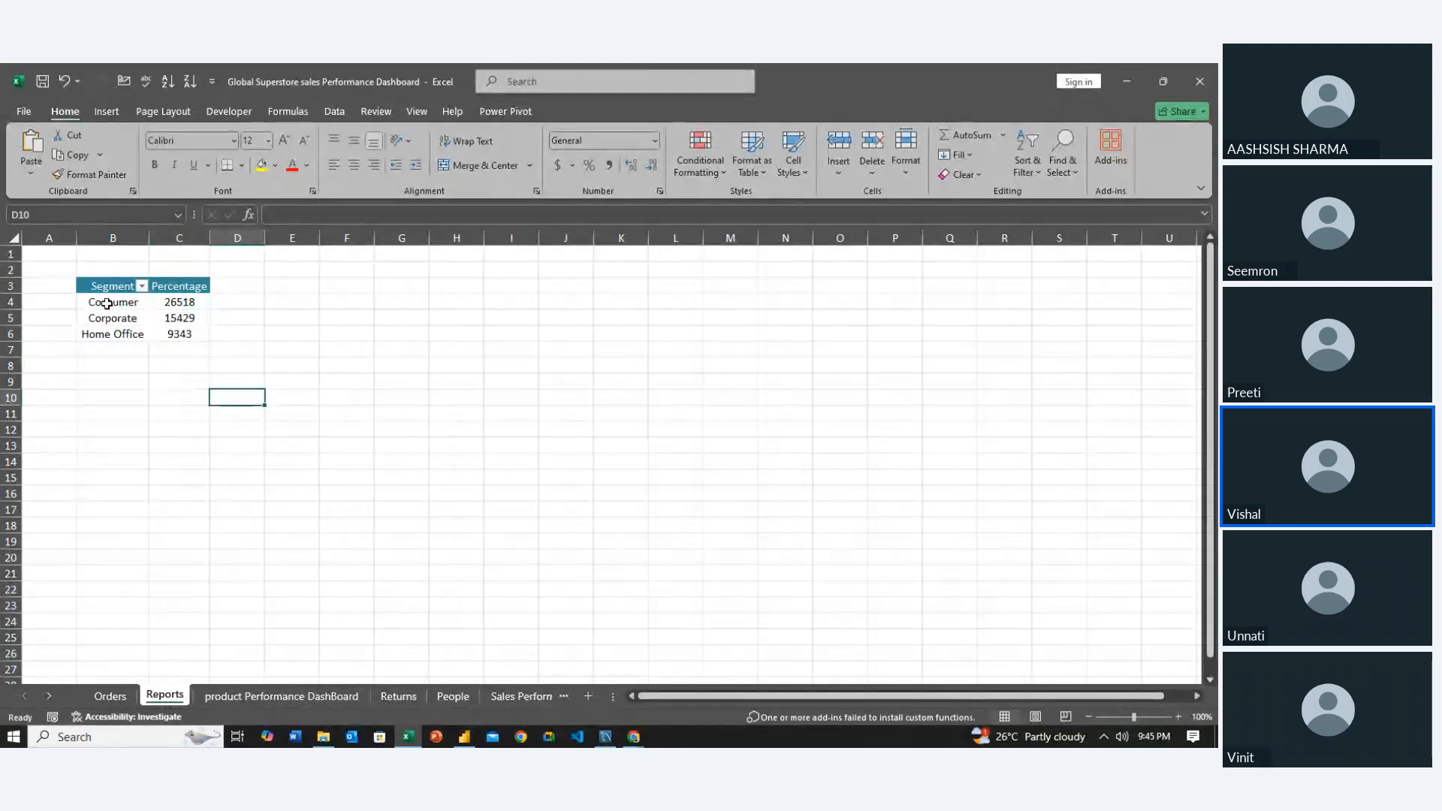
Apply all borders to the pivot table cells B3:C6
{"action": "left_click_drag", "start_coordinate": [113, 286], "coordinate": [154, 328]}
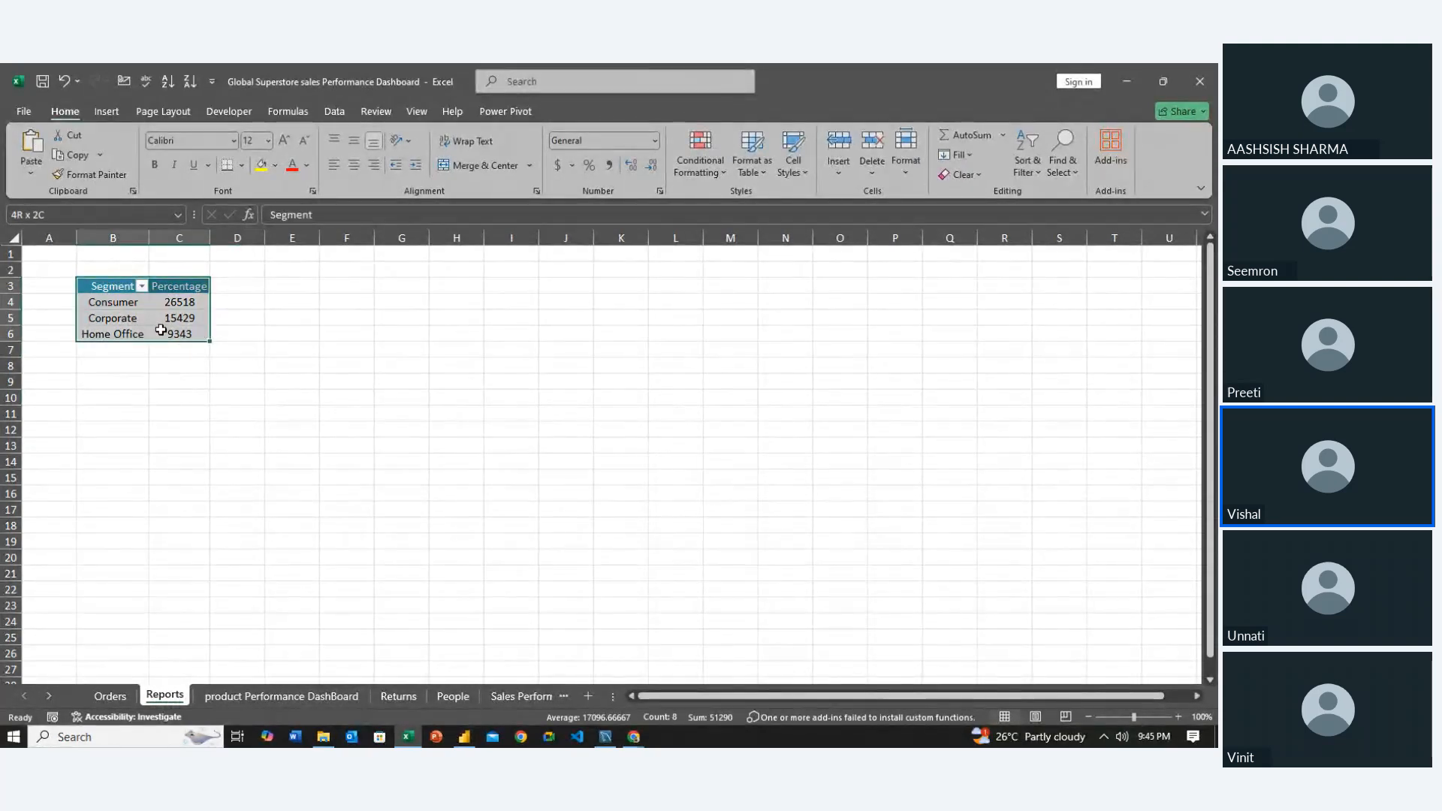
{"action": "left_click", "coordinate": [241, 165]}
{"action": "left_click", "coordinate": [259, 318]}
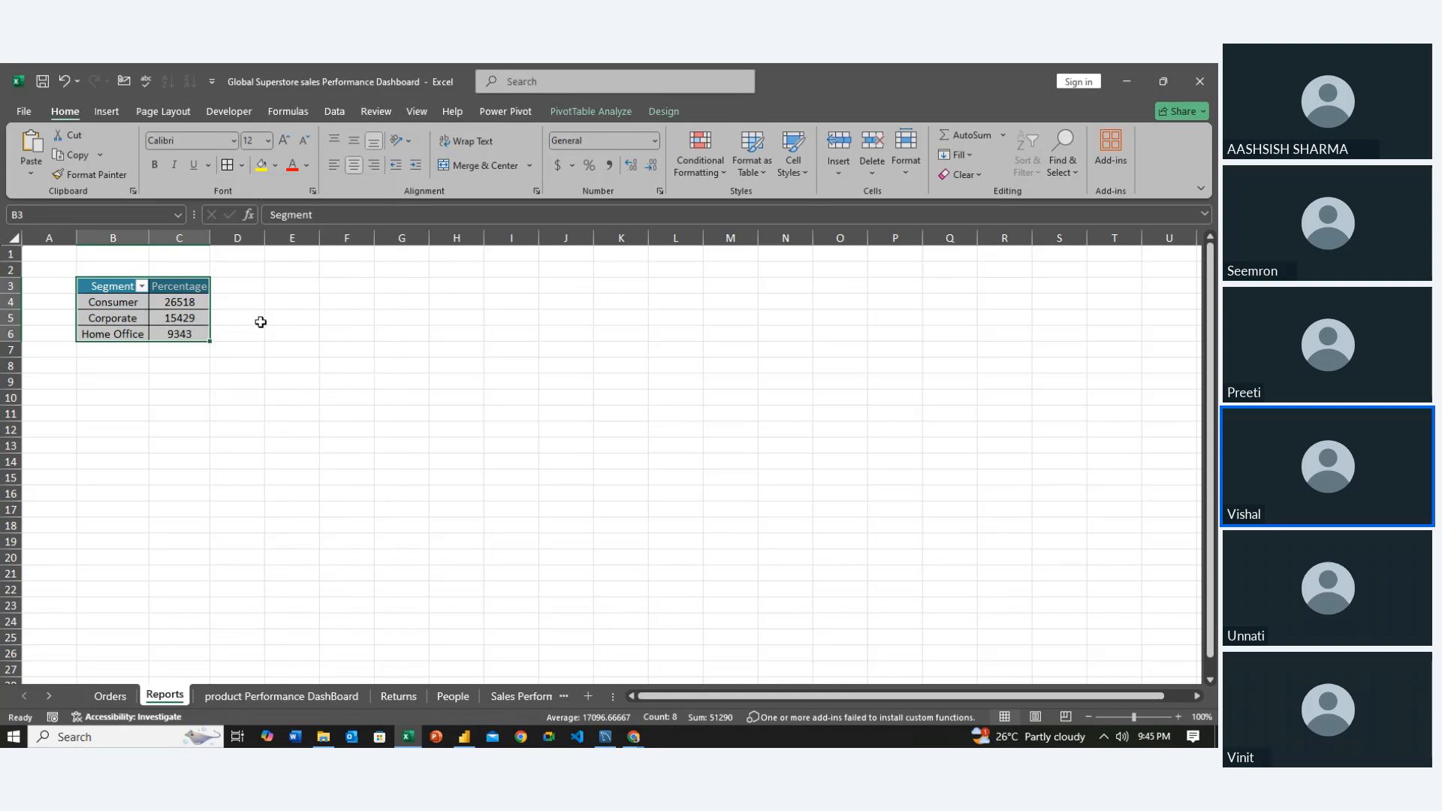
{"action": "left_click", "coordinate": [260, 365]}
{"action": "left_click", "coordinate": [118, 427]}
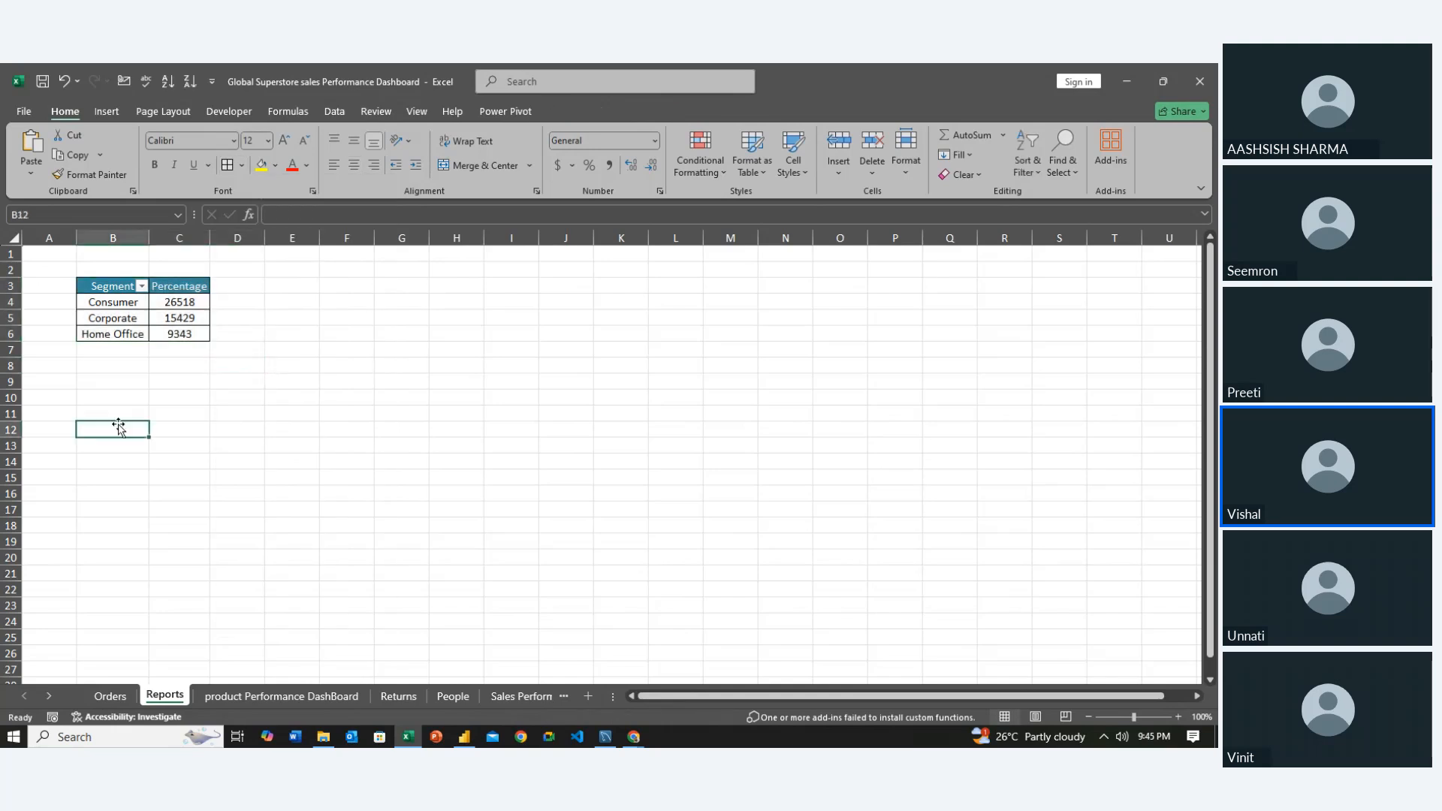
{"action": "left_click", "coordinate": [135, 320]}
{"action": "left_click", "coordinate": [122, 290]}
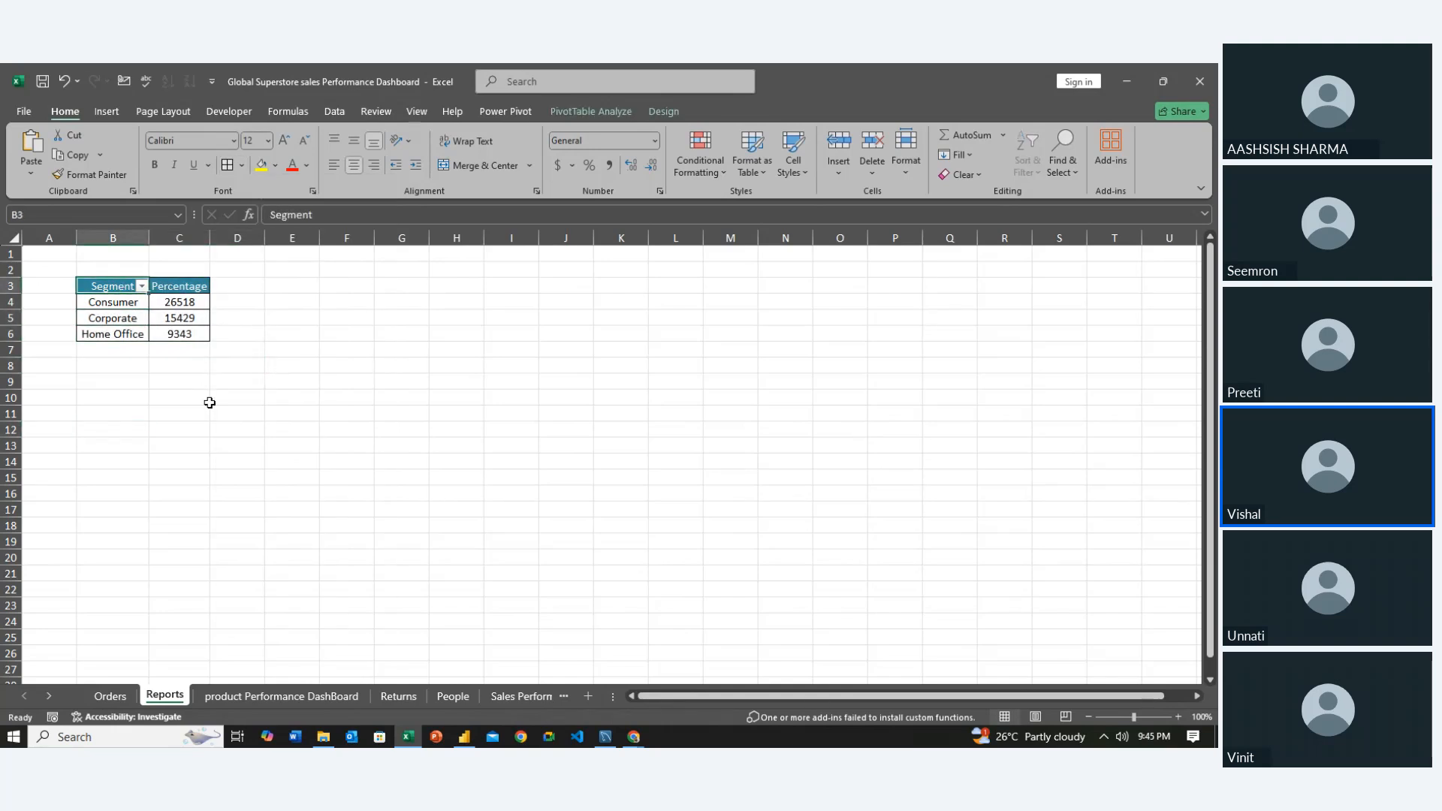
{"action": "key", "text": "shift+Down"}
{"action": "key", "text": "shift+Down"}
{"action": "key", "text": "shift+Down"}
{"action": "key", "text": "shift+Right"}
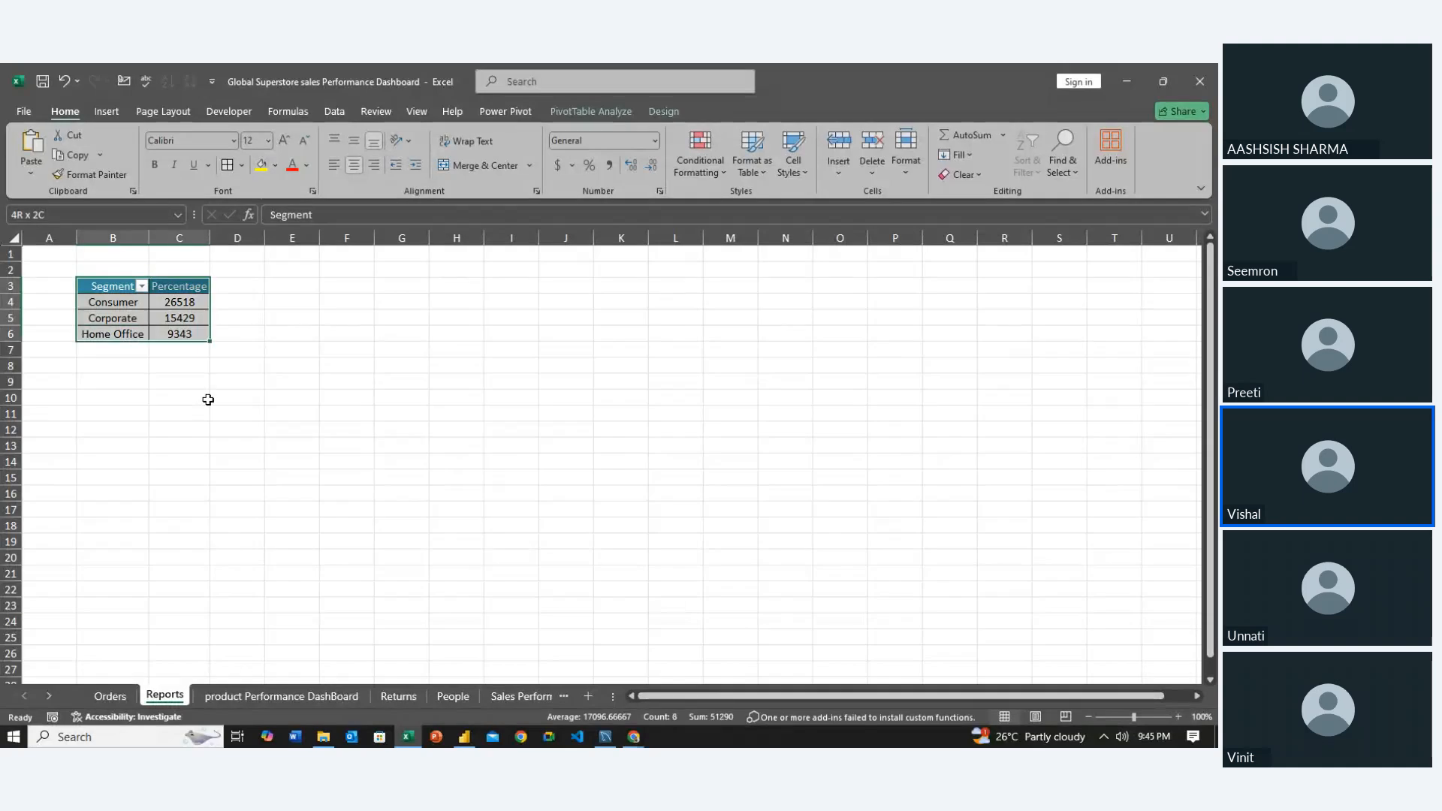
Show the Percentage values in the Segment pivot table as % of Column Total through the value field settings
{"action": "left_click", "coordinate": [186, 317]}
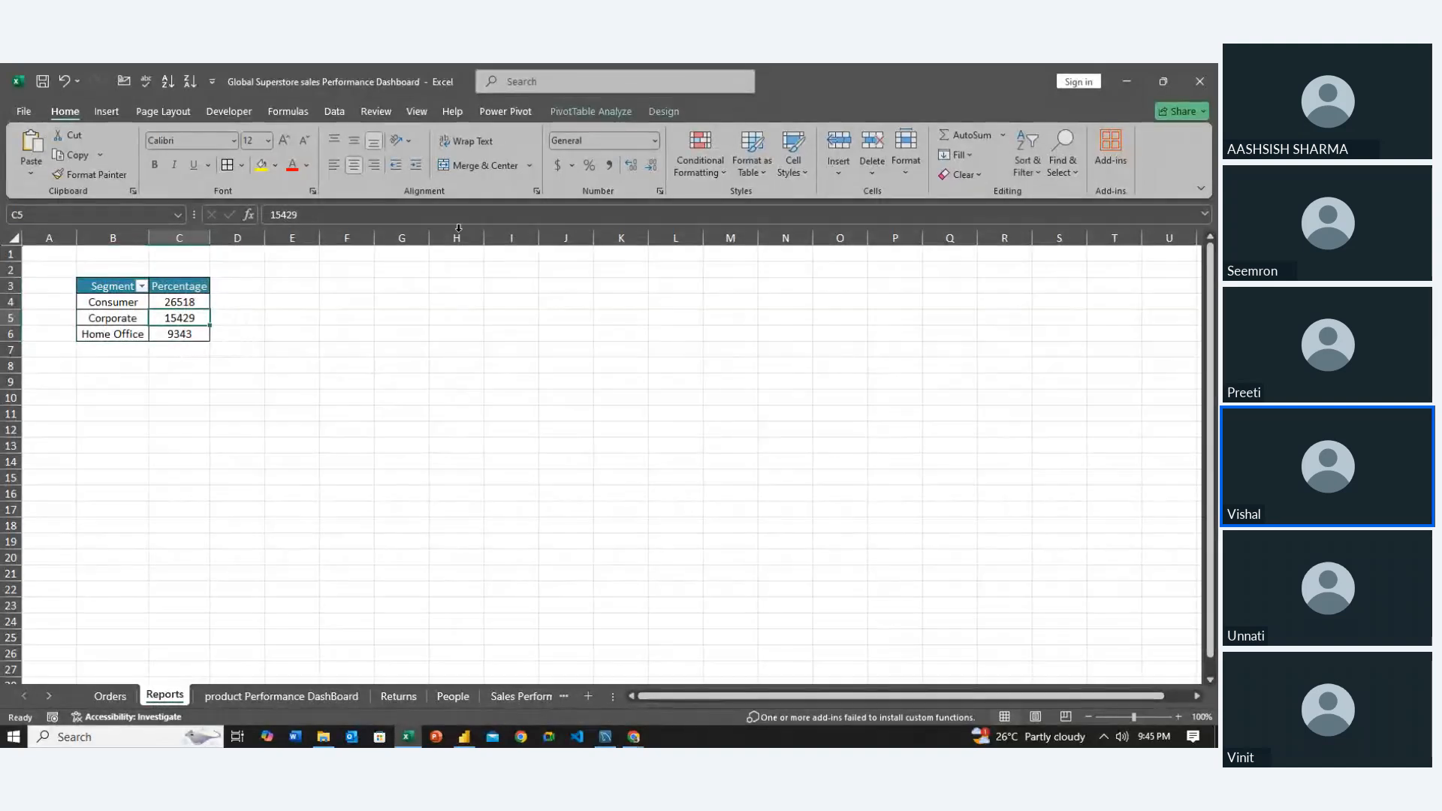
{"action": "left_click", "coordinate": [597, 113]}
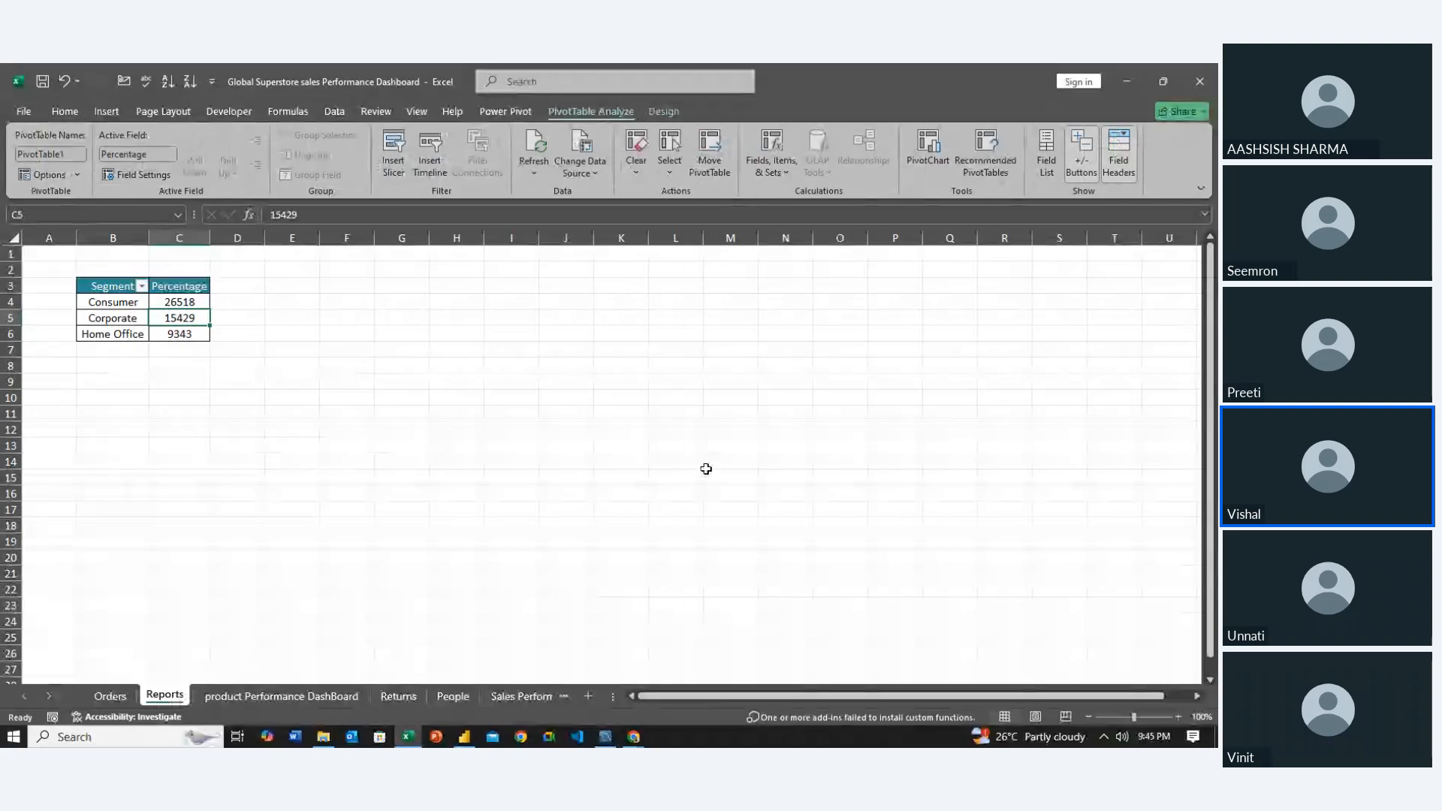
{"action": "left_click", "coordinate": [1047, 154]}
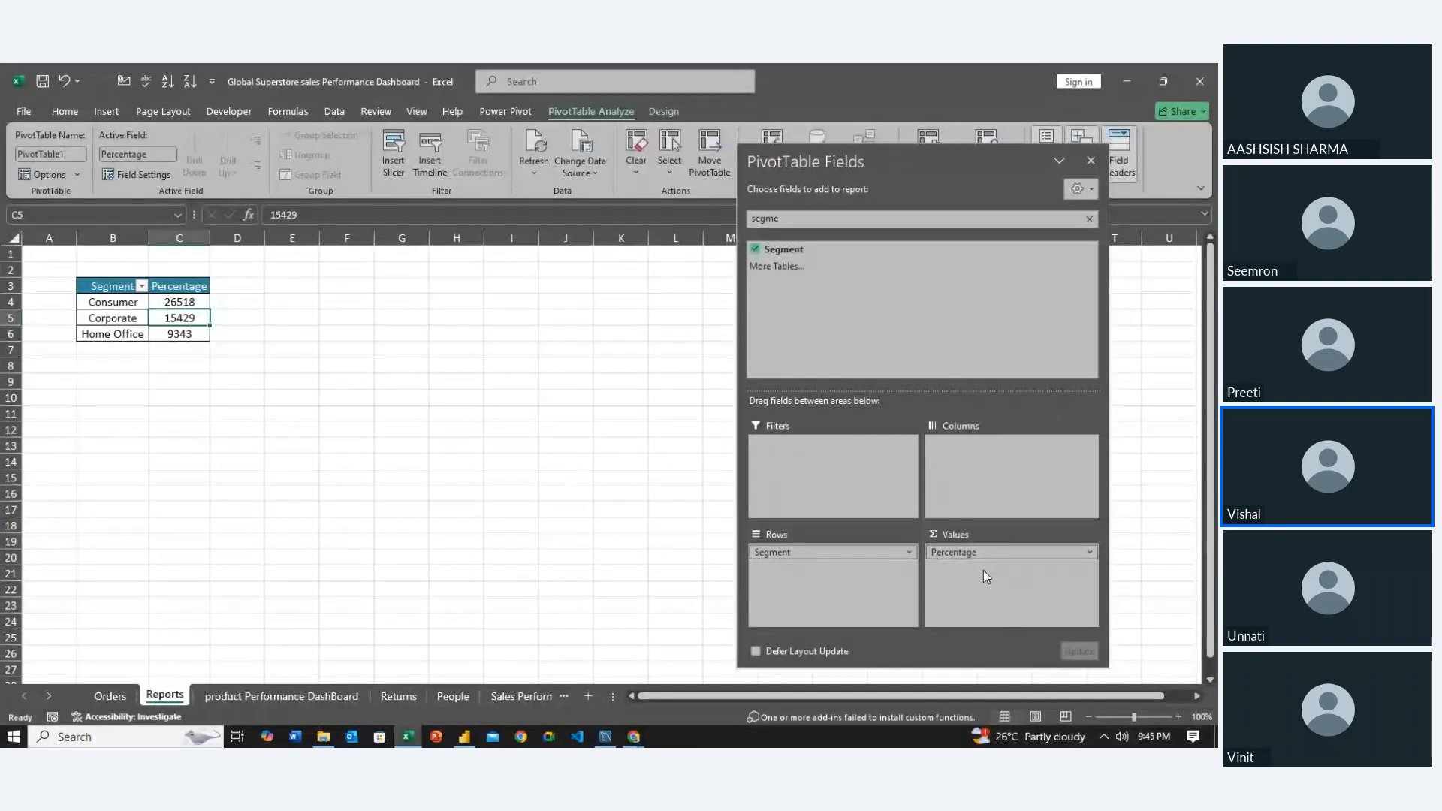
{"action": "left_click", "coordinate": [1089, 551]}
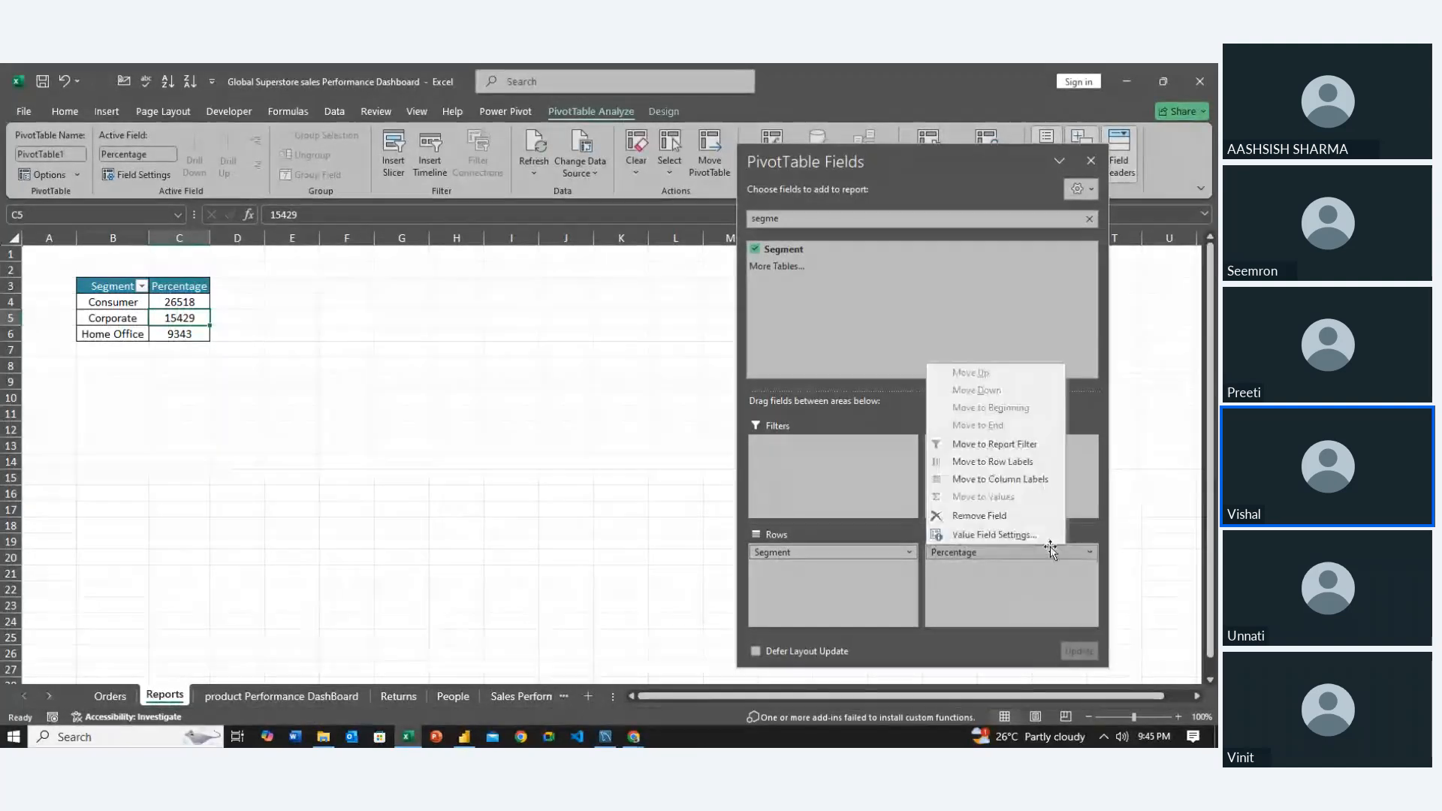
{"action": "left_click", "coordinate": [993, 534]}
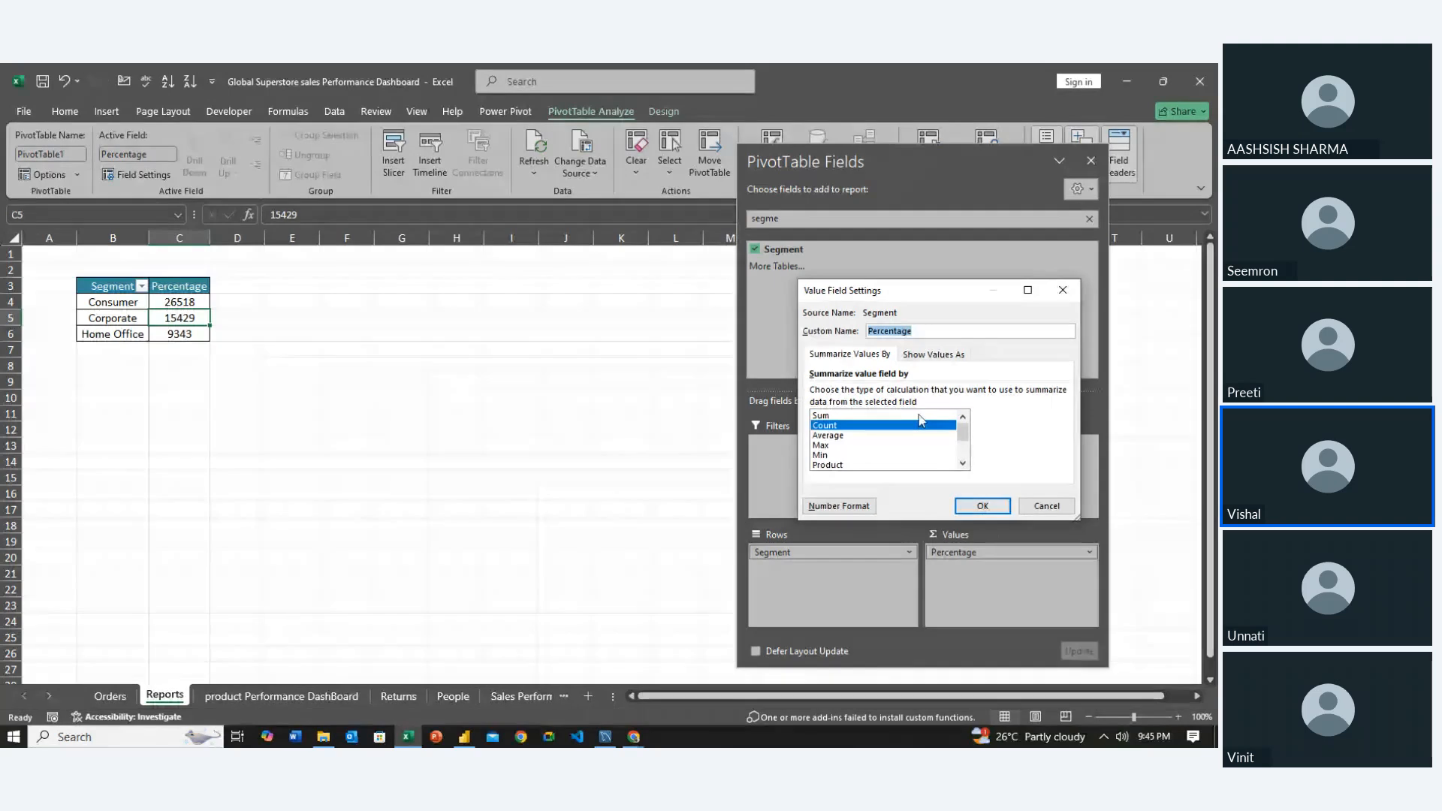
{"action": "left_click", "coordinate": [931, 354]}
{"action": "left_click", "coordinate": [931, 389]}
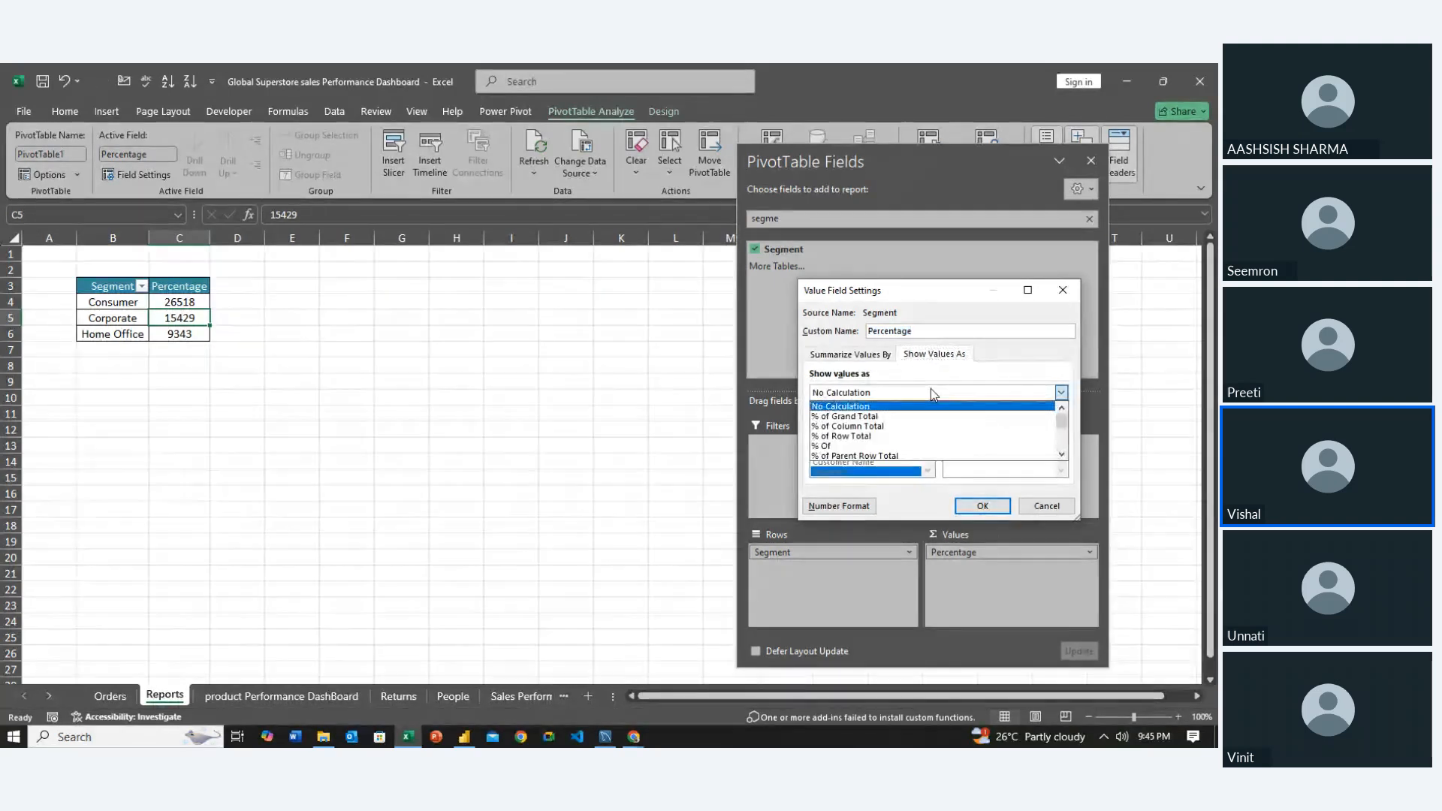
{"action": "left_click", "coordinate": [890, 427]}
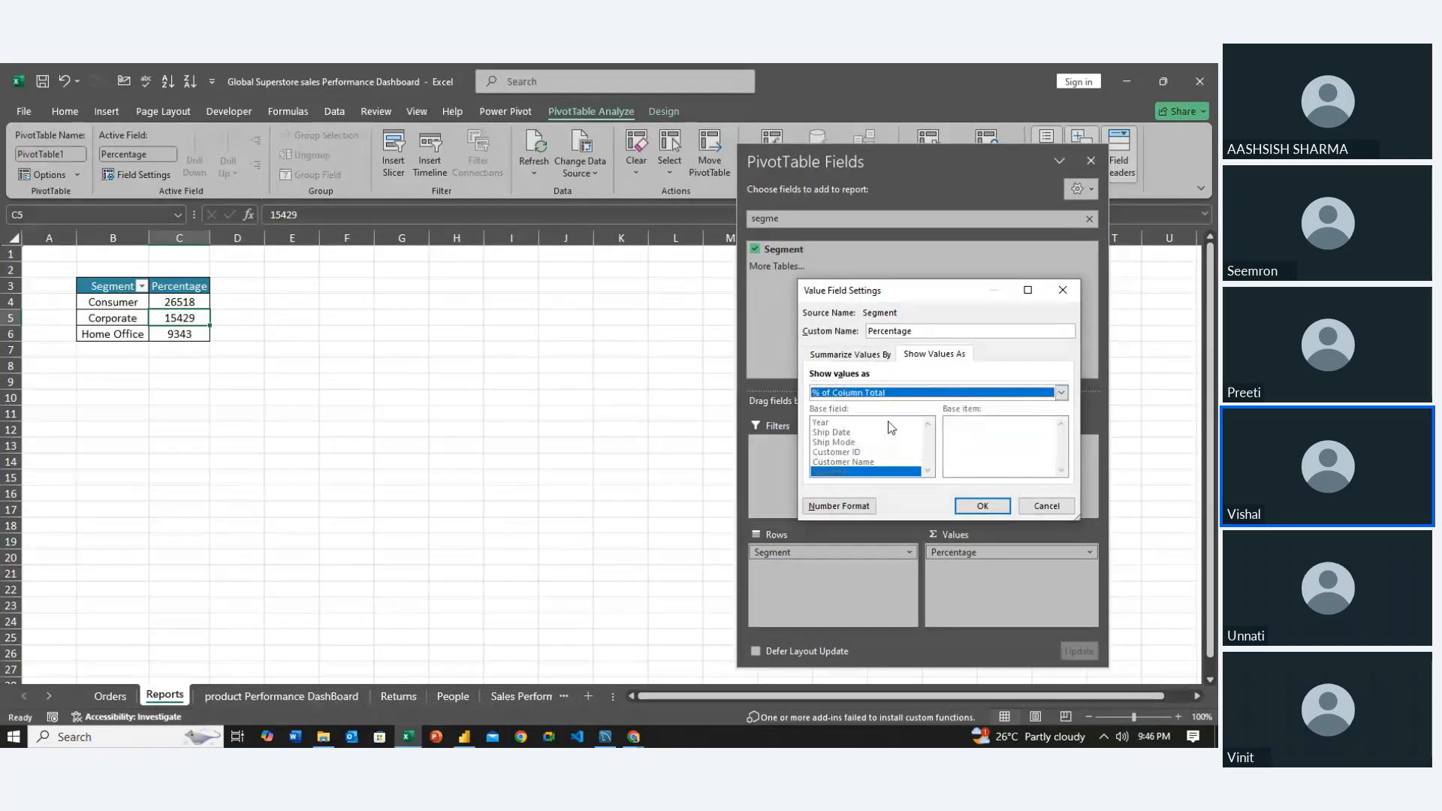
{"action": "left_click", "coordinate": [982, 507]}
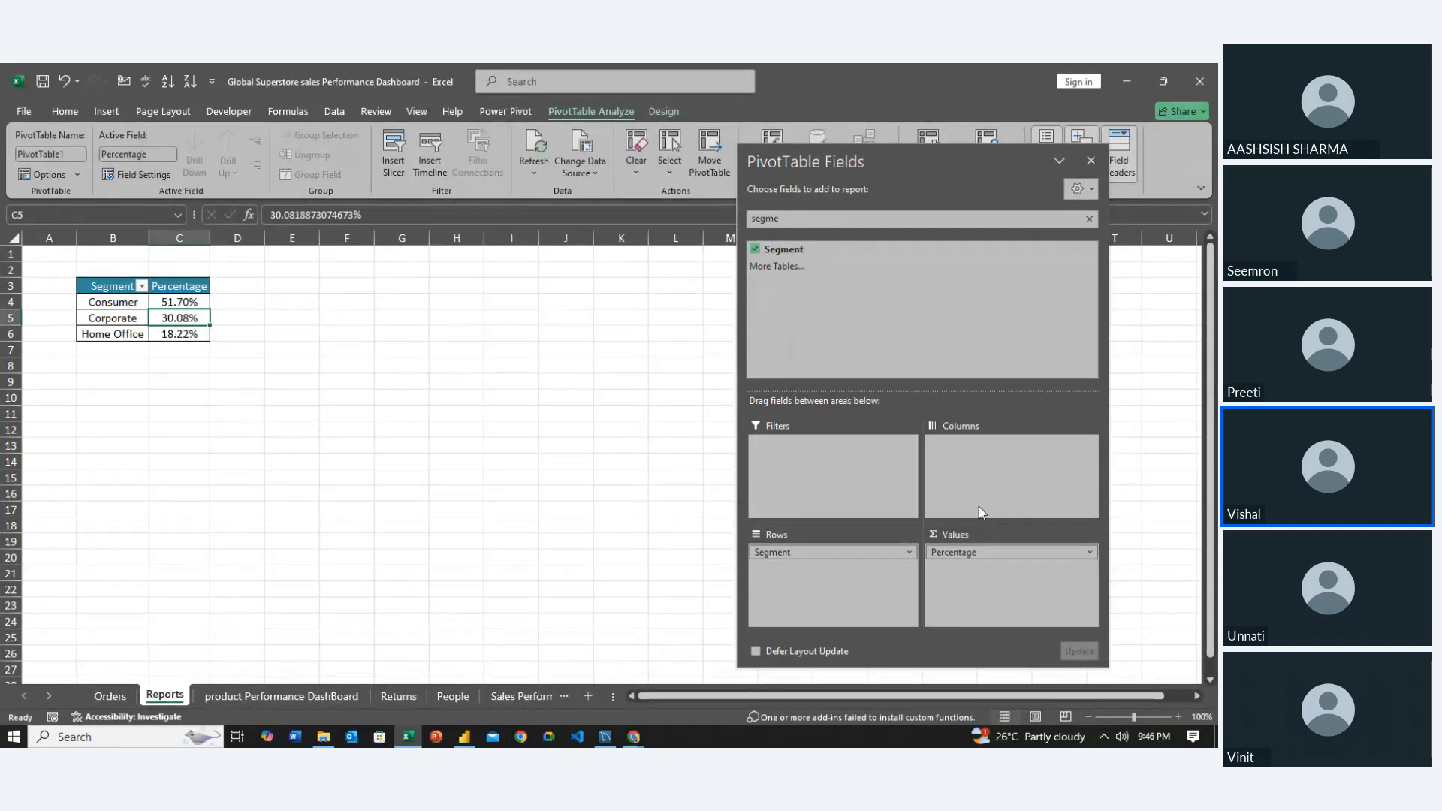
{"action": "left_click", "coordinate": [520, 455]}
{"action": "left_click", "coordinate": [174, 394]}
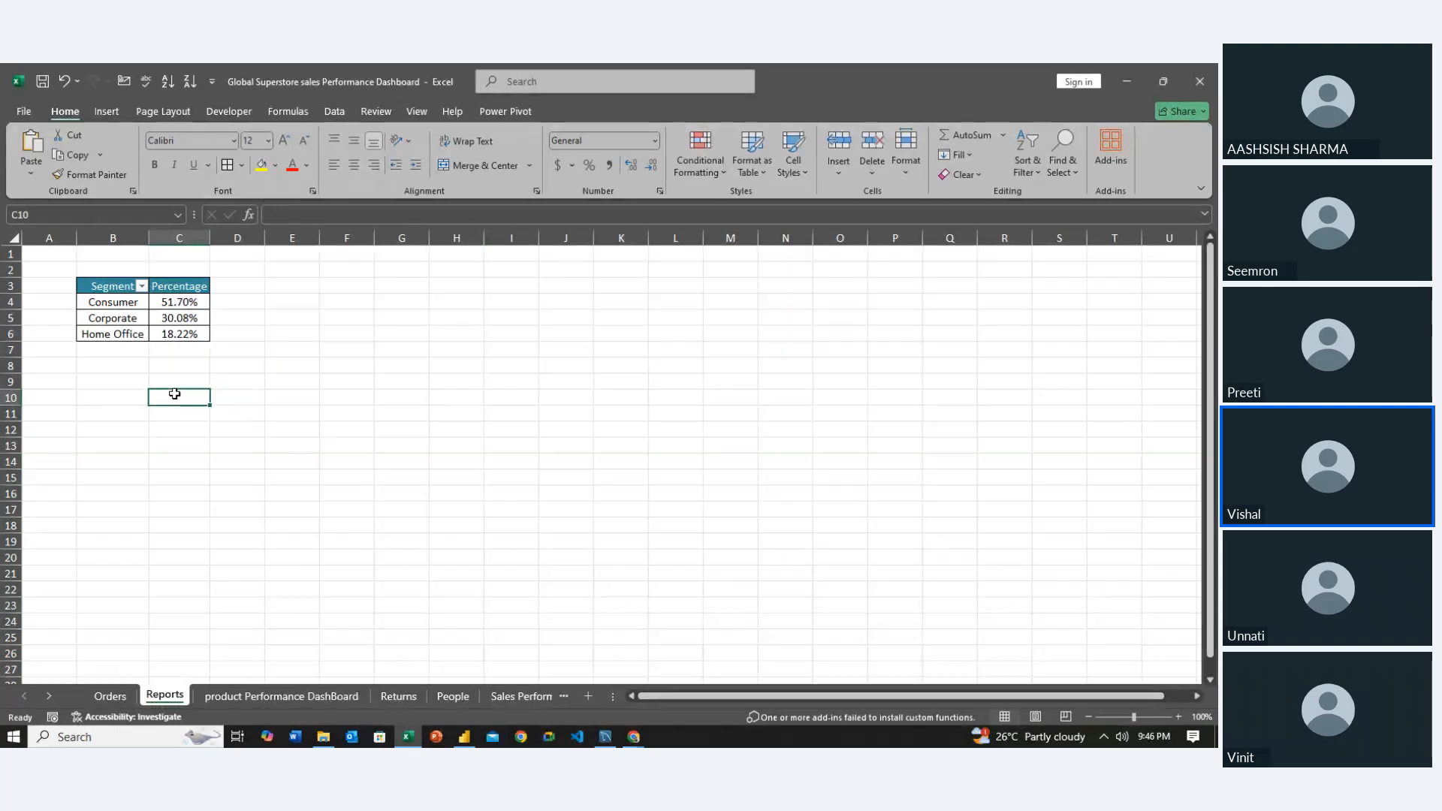
{"action": "key", "text": "Left"}
{"action": "key", "text": "Up"}
{"action": "key", "text": "Up"}
{"action": "key", "text": "Up"}
{"action": "key", "text": "Up"}
{"action": "key", "text": "Up"}
{"action": "key", "text": "Up"}
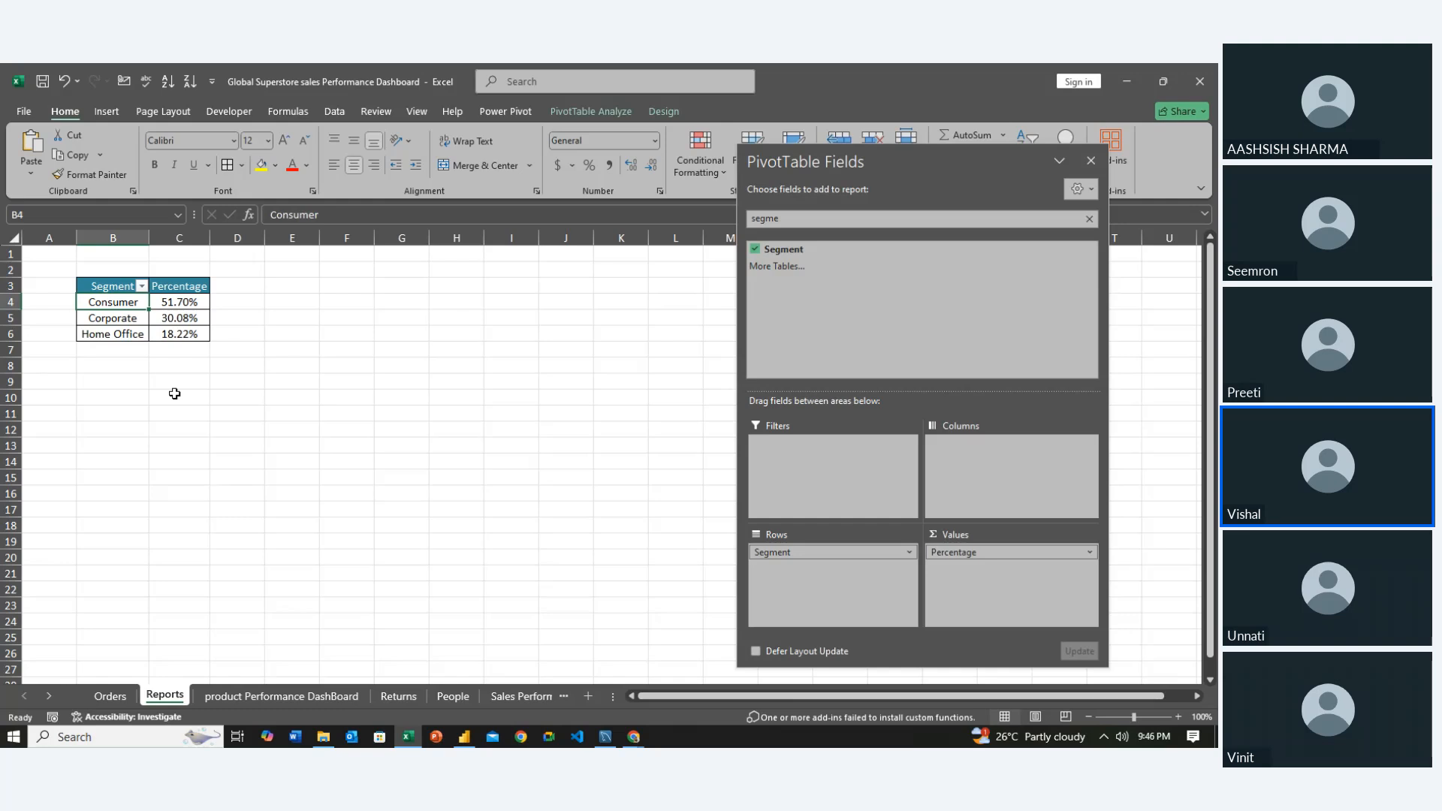
{"action": "key", "text": "Up"}
{"action": "key", "text": "shift+Down"}
{"action": "key", "text": "shift+Right"}
{"action": "key", "text": "shift+Down"}
{"action": "key", "text": "shift+Down"}
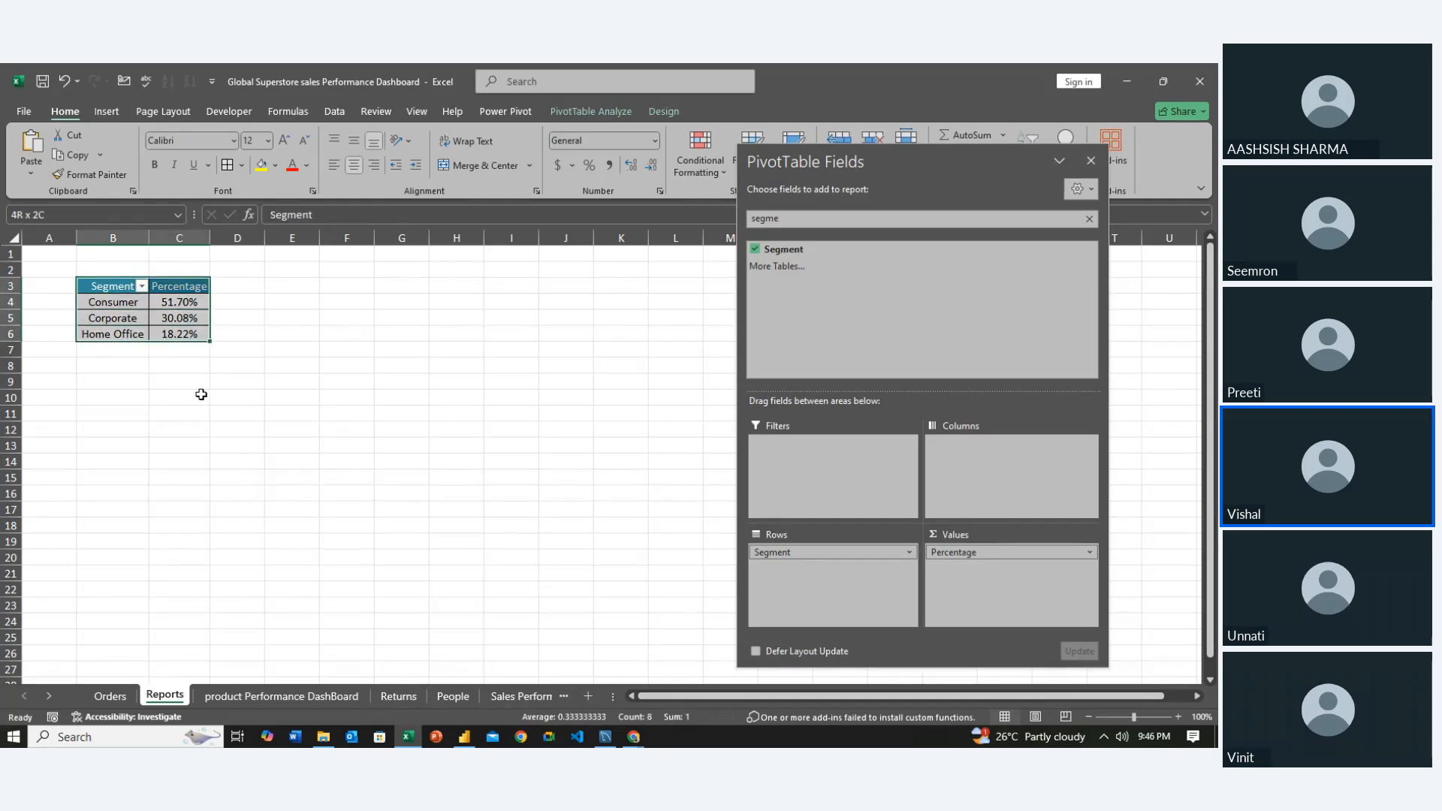
{"action": "key", "text": "Left"}
{"action": "key", "text": "Down"}
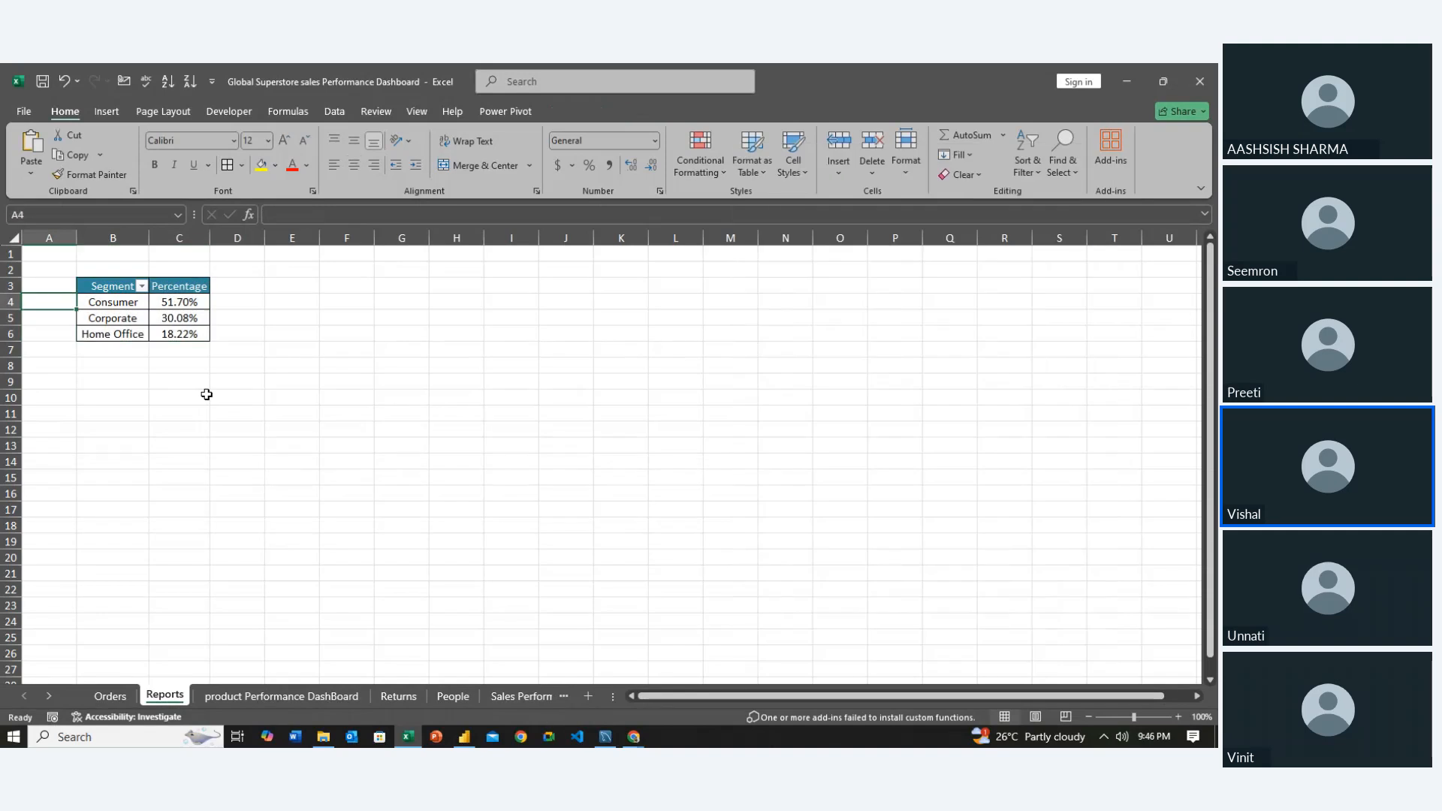
Insert a default column PivotChart from cells B4:C6, close the field list and place the chart around columns I to P, rows 6 to 19
{"action": "key", "text": "Right"}
{"action": "key", "text": "shift+Right"}
{"action": "key", "text": "shift+Down"}
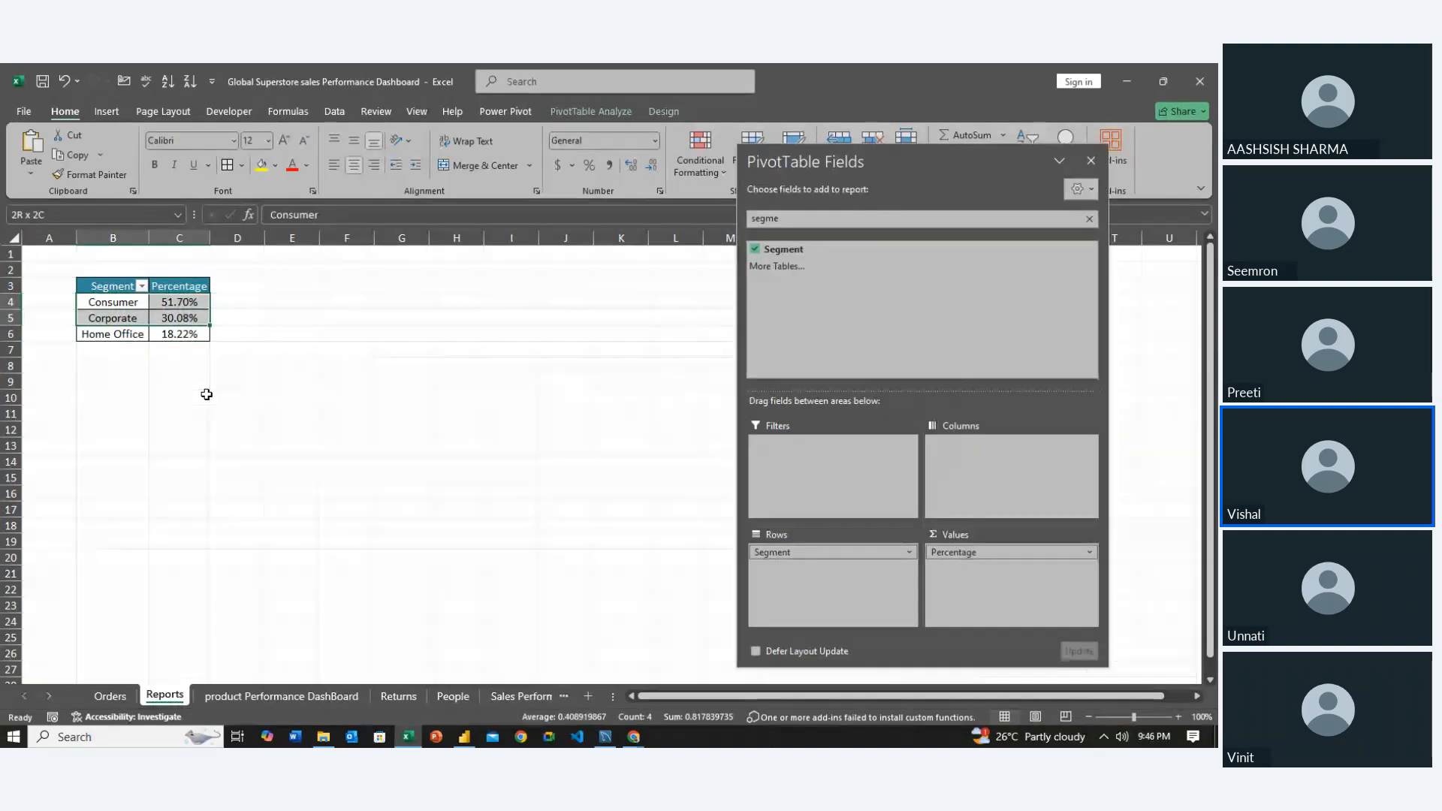
{"action": "key", "text": "shift+Down"}
{"action": "key", "text": "alt+F1"}
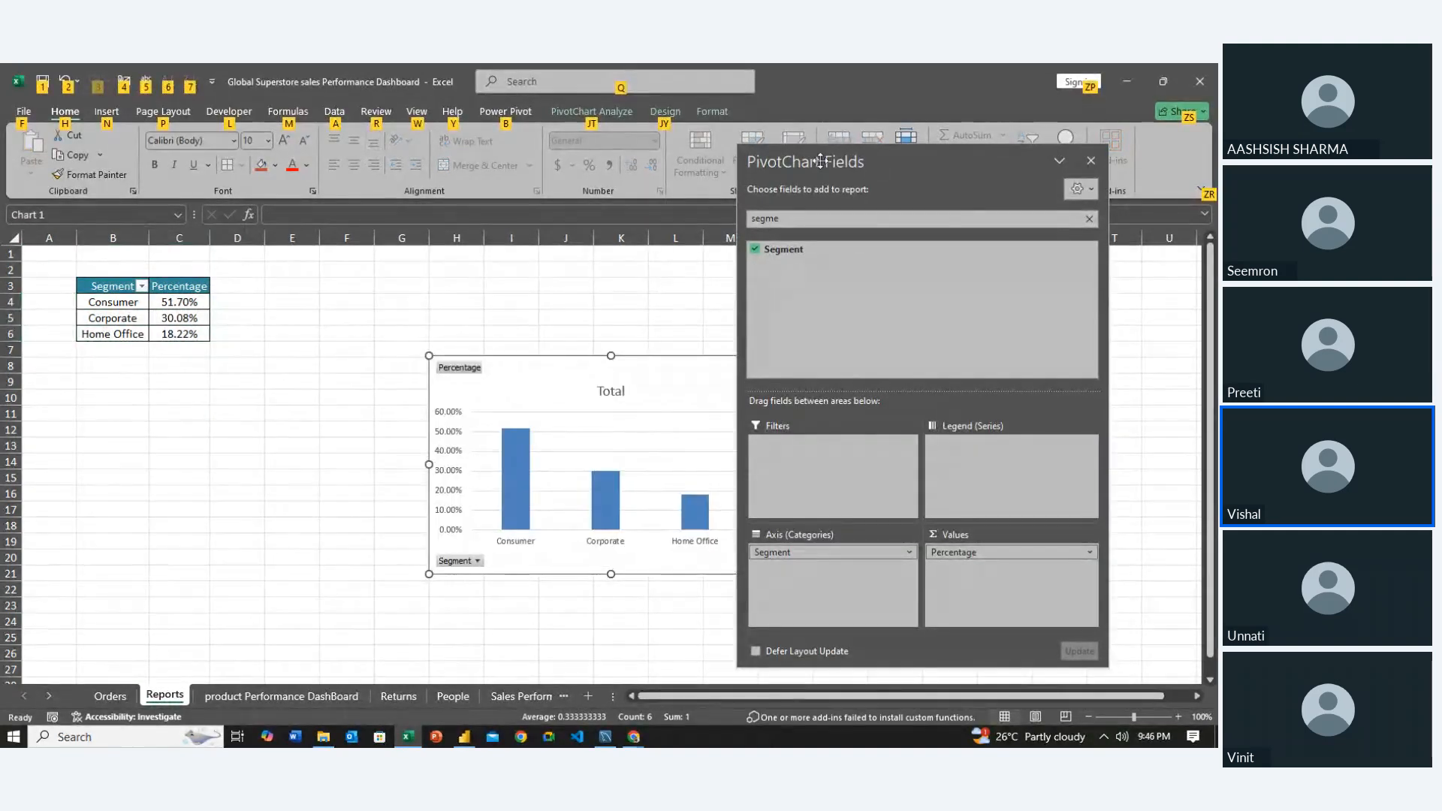
{"action": "left_click", "coordinate": [1091, 161]}
{"action": "left_click_drag", "start_coordinate": [755, 379], "coordinate": [843, 352]}
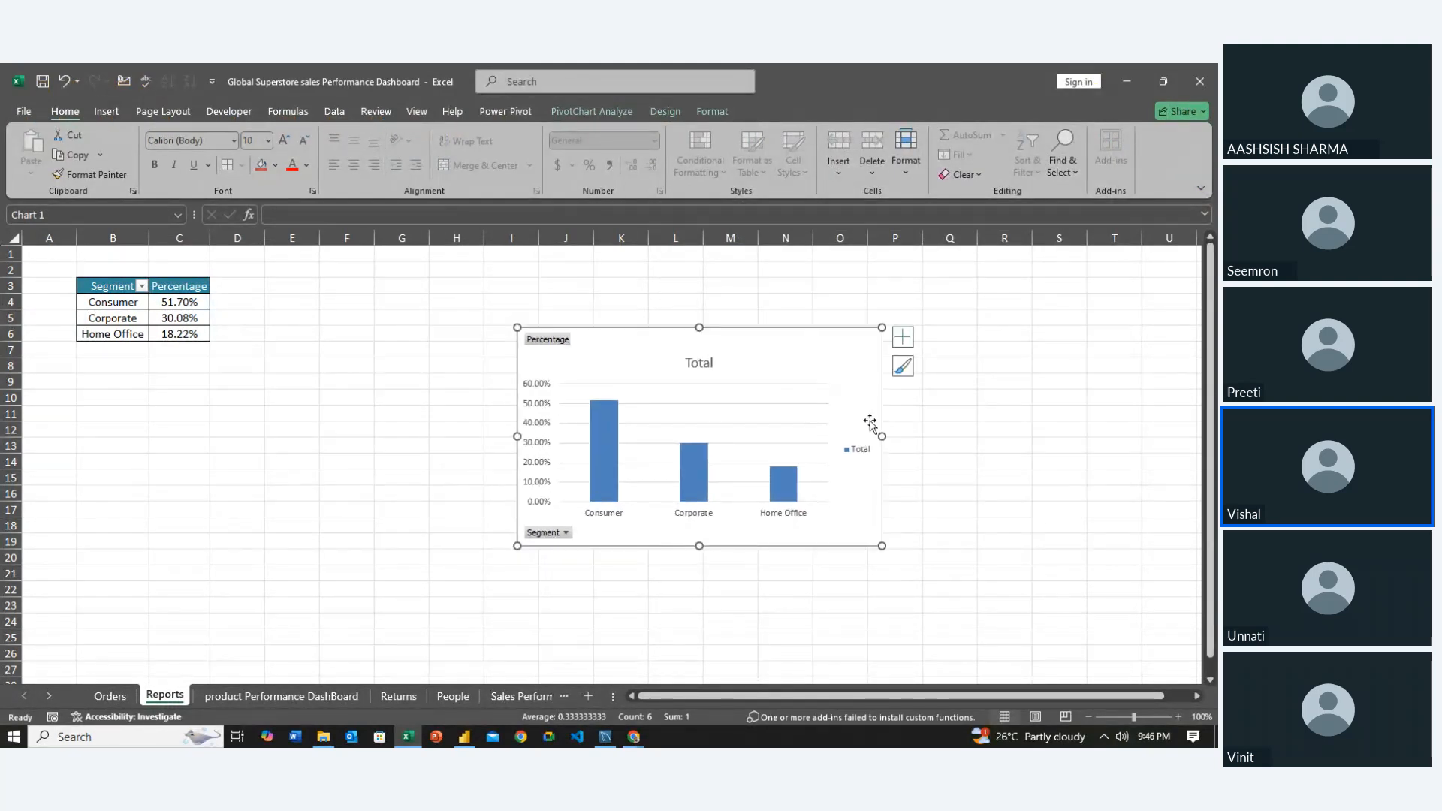
Try data labels on the column chart and remove them again
{"action": "left_click", "coordinate": [903, 337]}
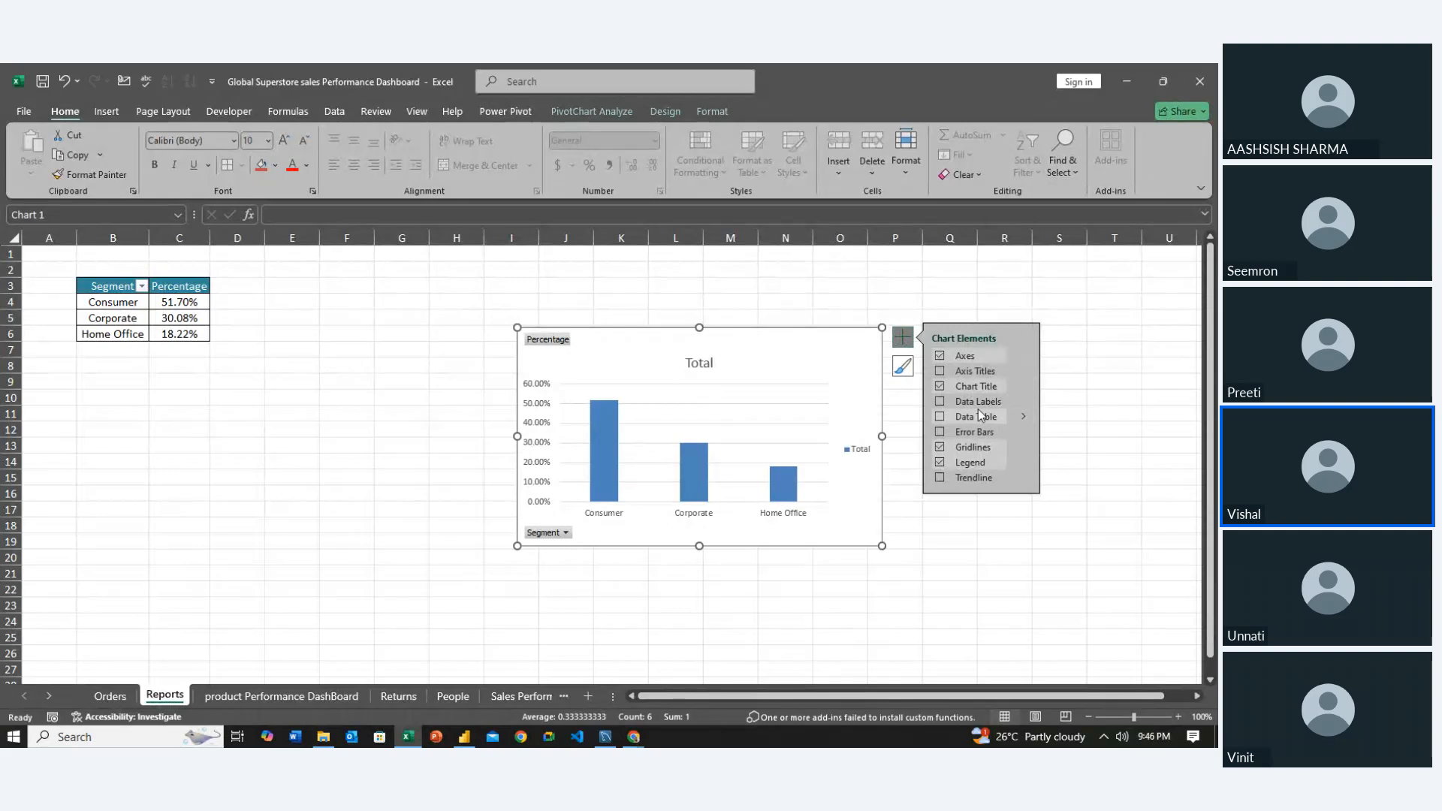
{"action": "left_click", "coordinate": [940, 401]}
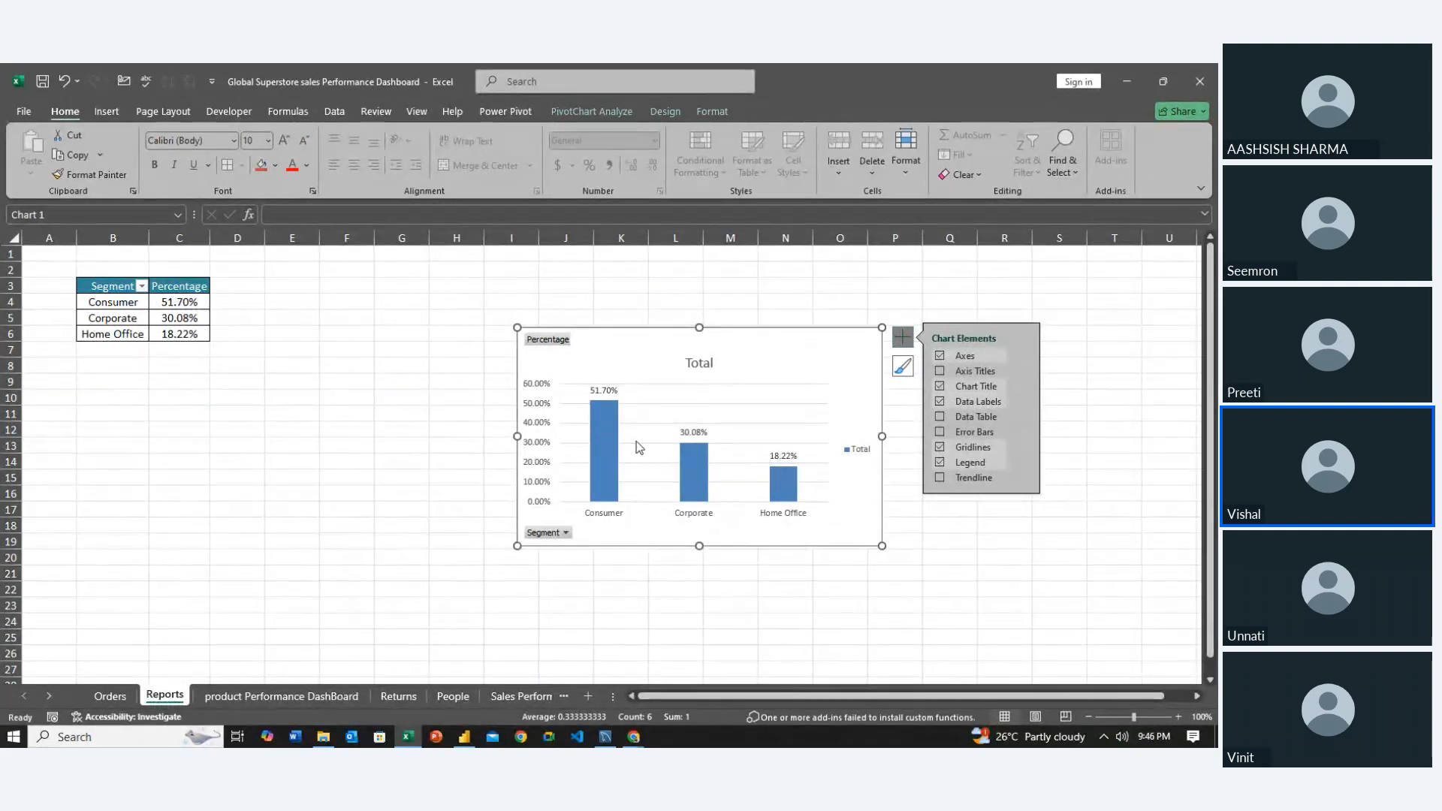
{"action": "left_click", "coordinate": [939, 402]}
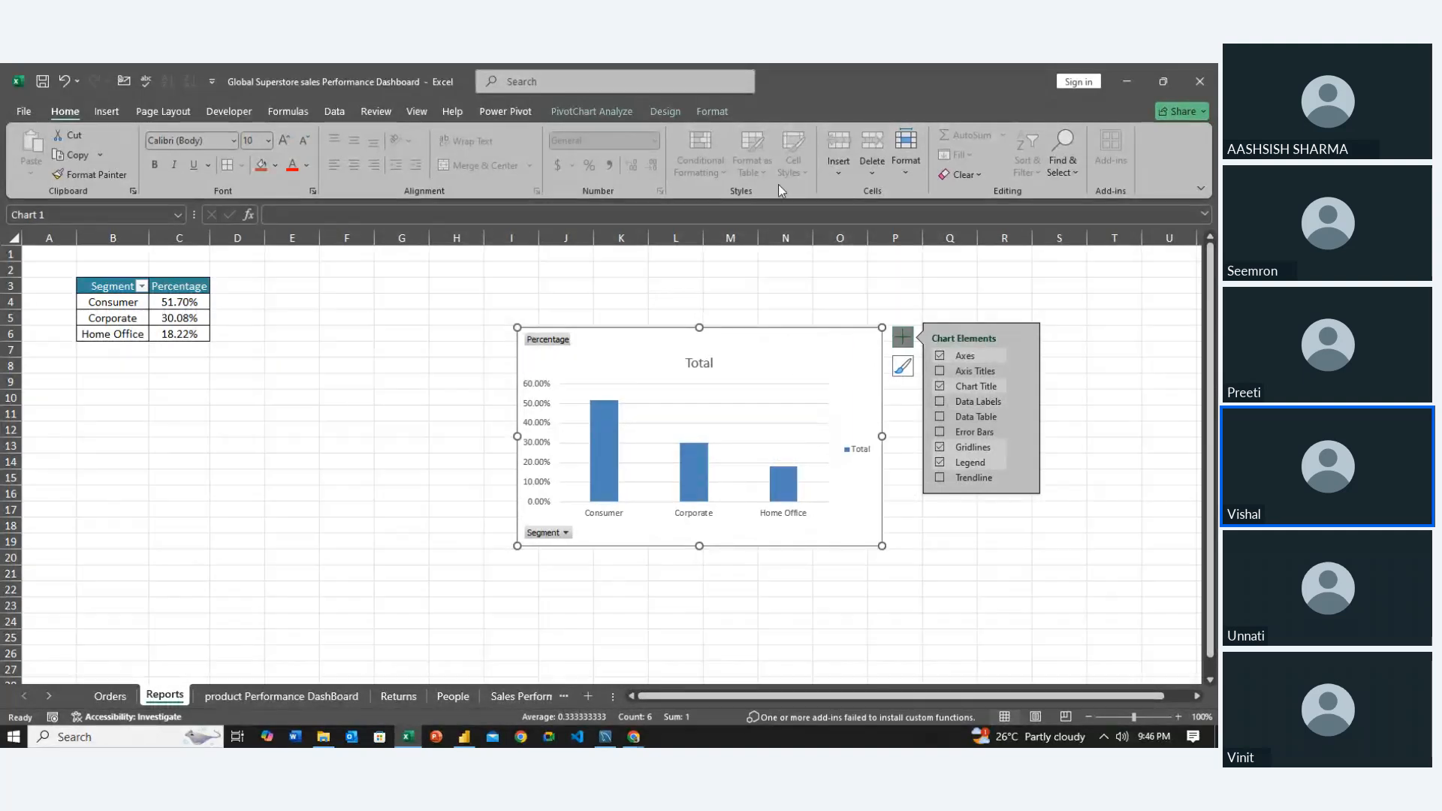
Change the column PivotChart to a Doughnut chart and apply the last chart style, with white percentage labels on a light background
{"action": "left_click", "coordinate": [663, 113]}
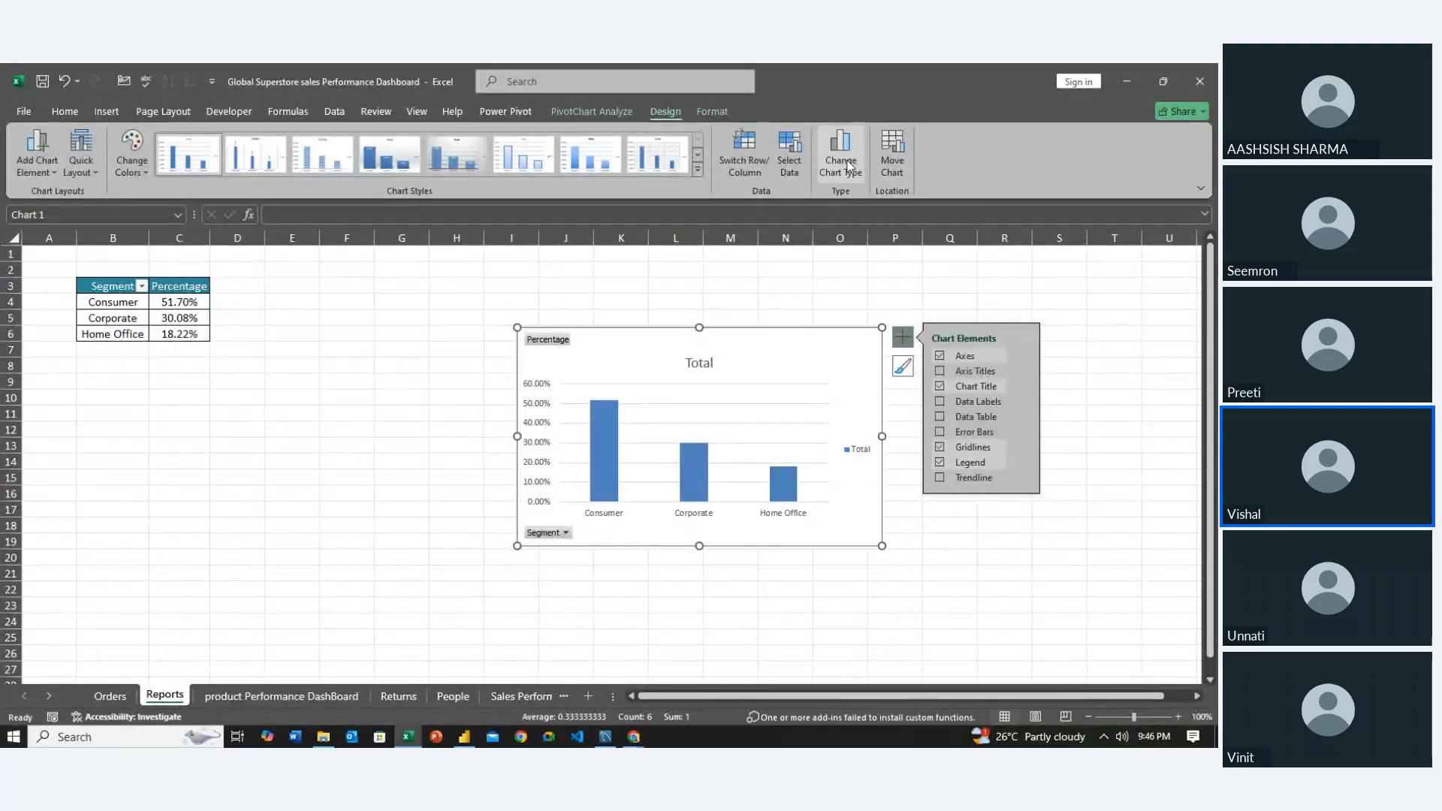
{"action": "left_click", "coordinate": [841, 159]}
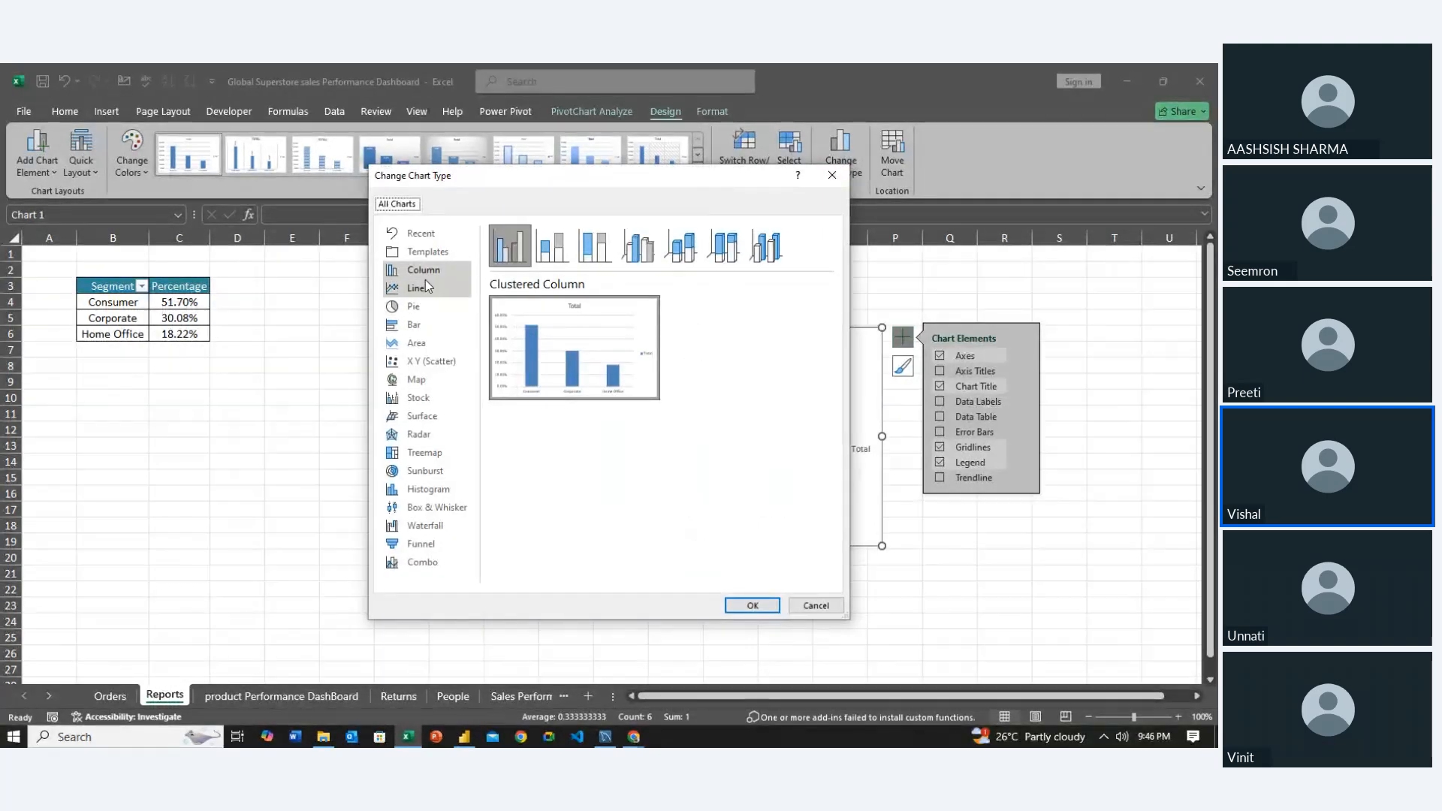
{"action": "left_click", "coordinate": [430, 307]}
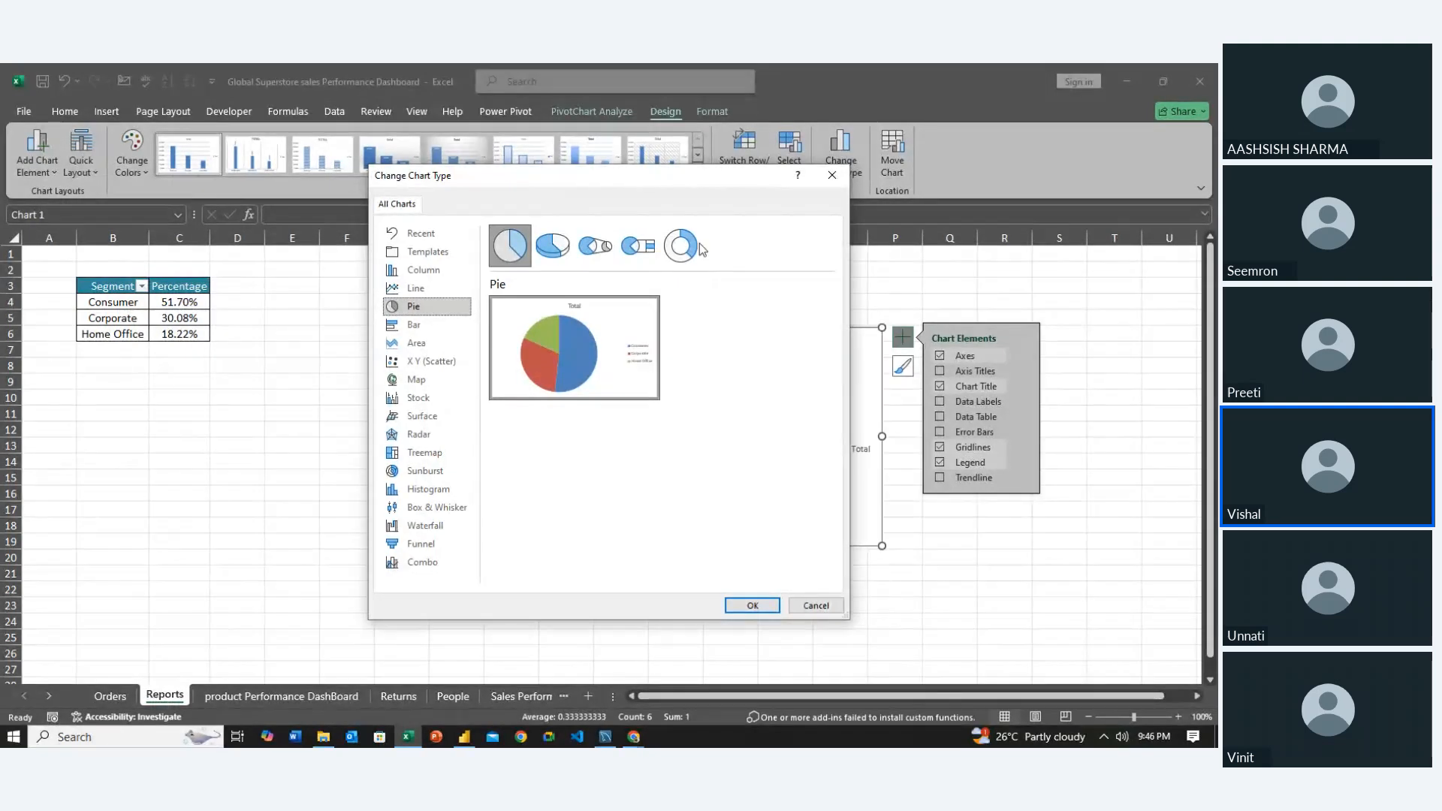
{"action": "left_click", "coordinate": [681, 246]}
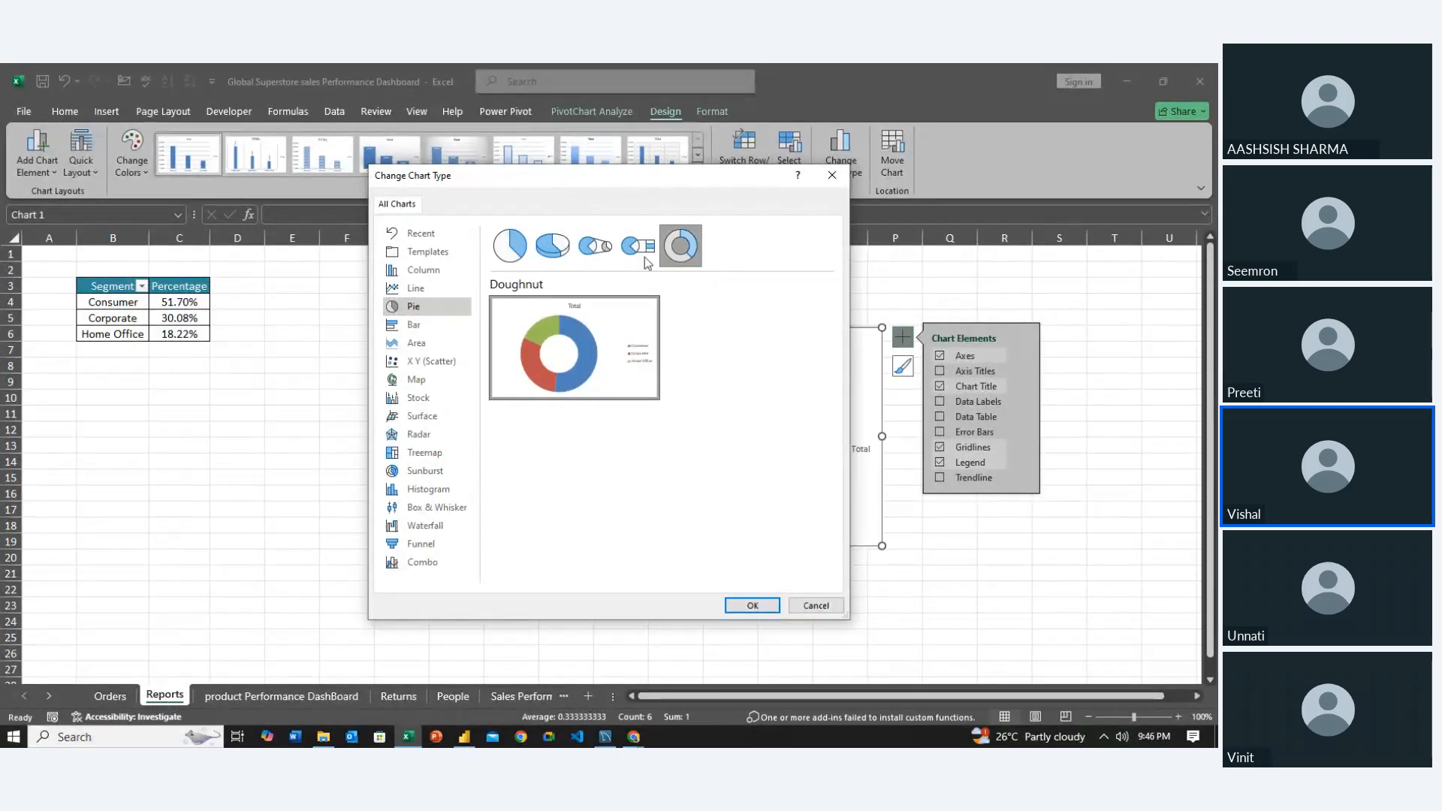
{"action": "left_click", "coordinate": [552, 245]}
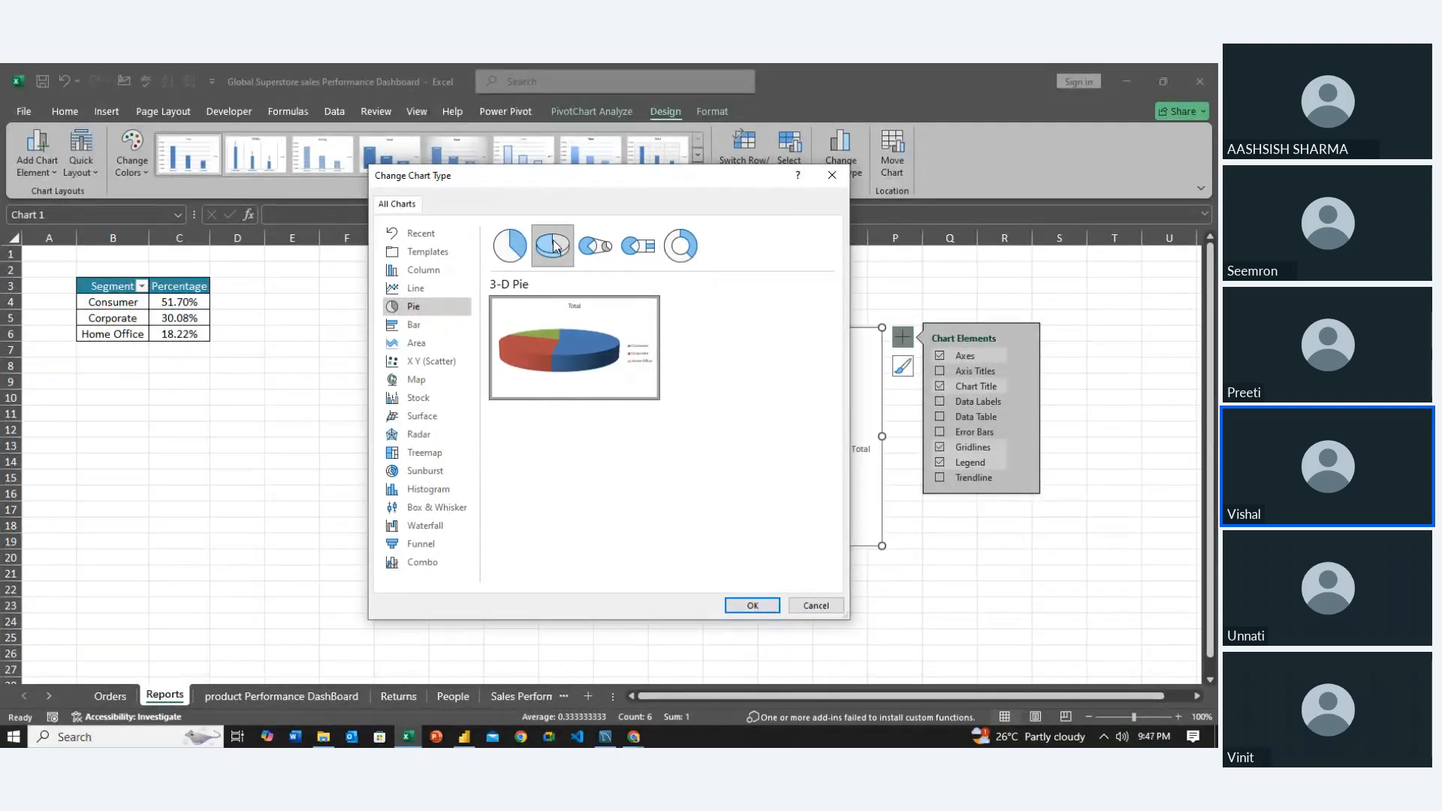
{"action": "left_click", "coordinate": [510, 248]}
{"action": "left_click", "coordinate": [681, 246]}
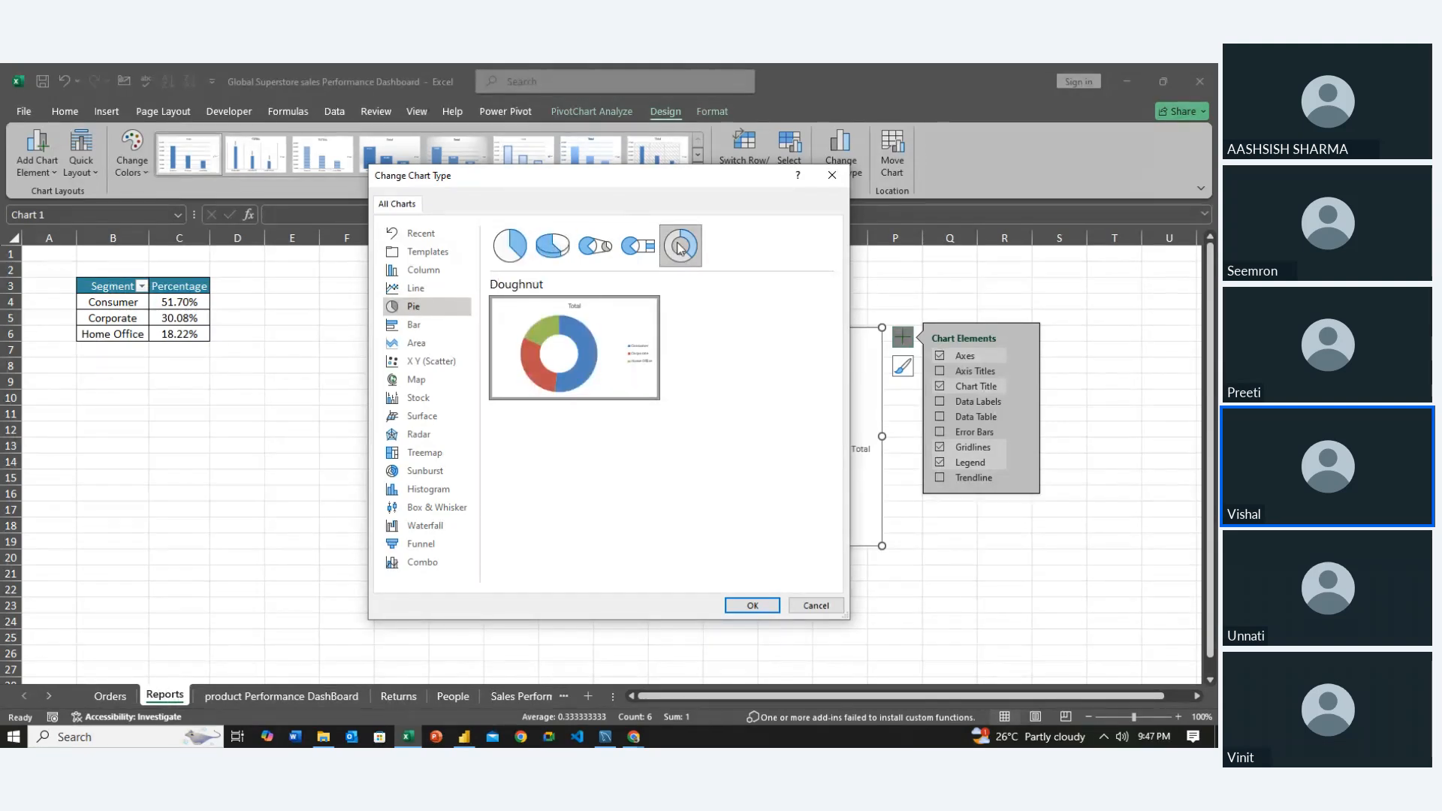
{"action": "left_click", "coordinate": [752, 606]}
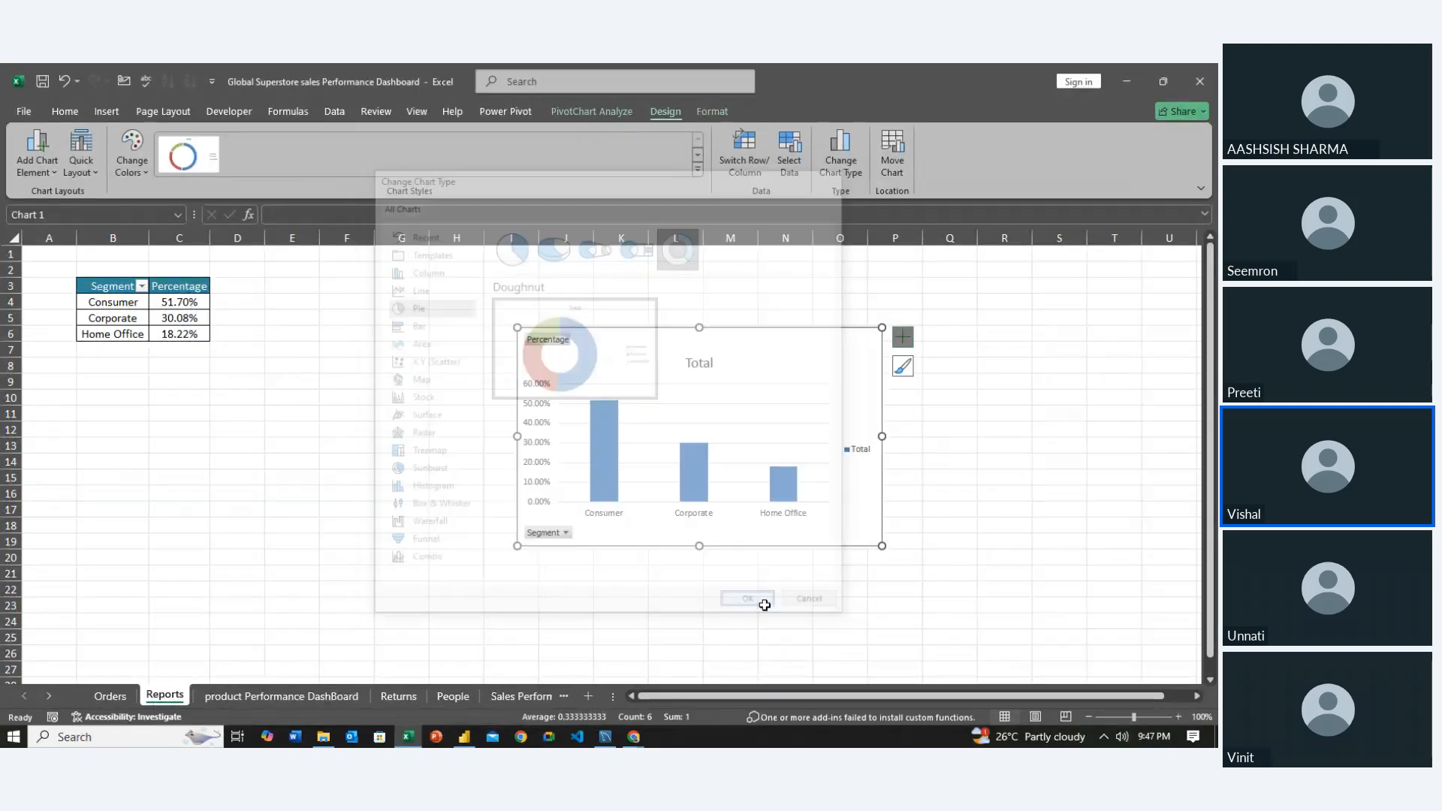
{"action": "left_click", "coordinate": [699, 175]}
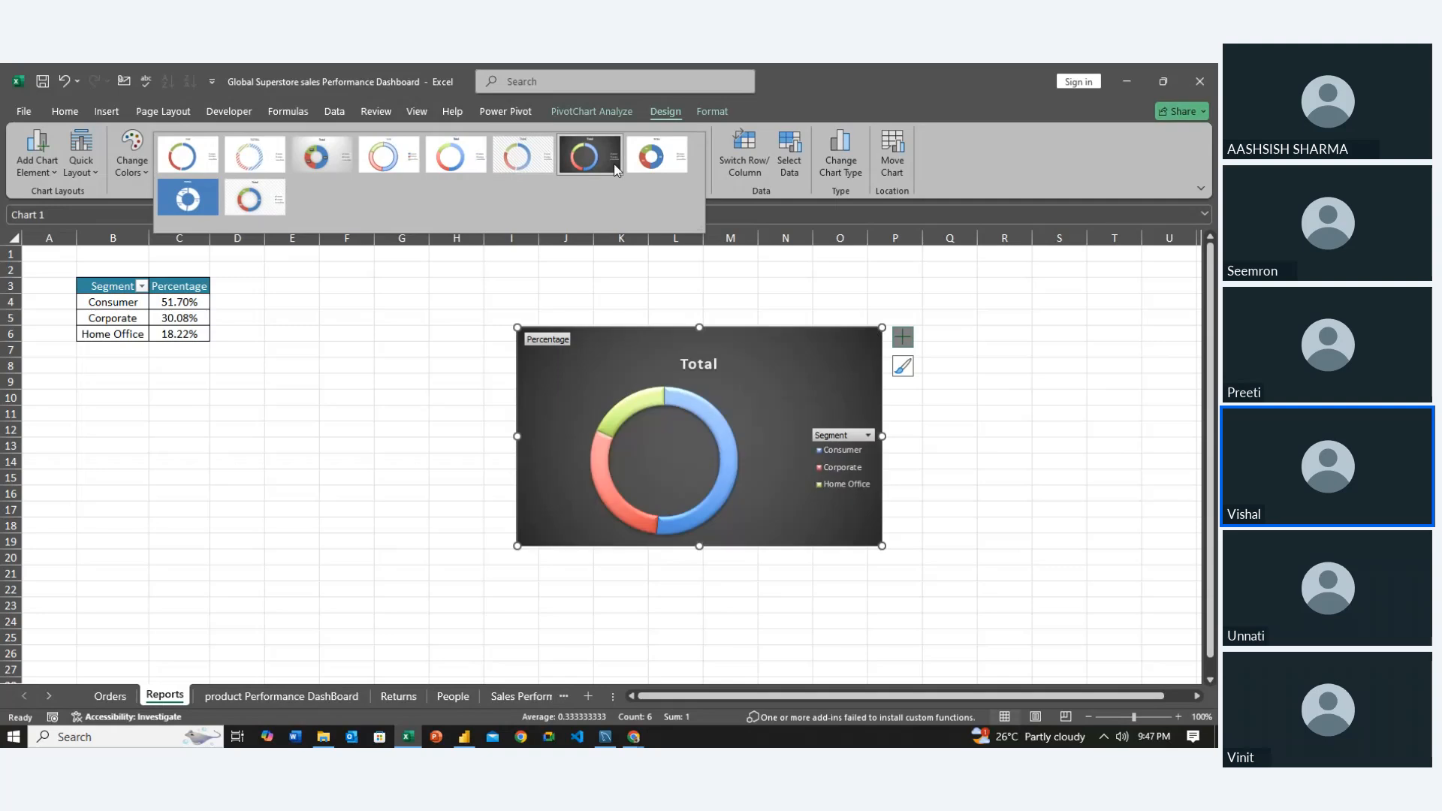
{"action": "left_click", "coordinate": [272, 204]}
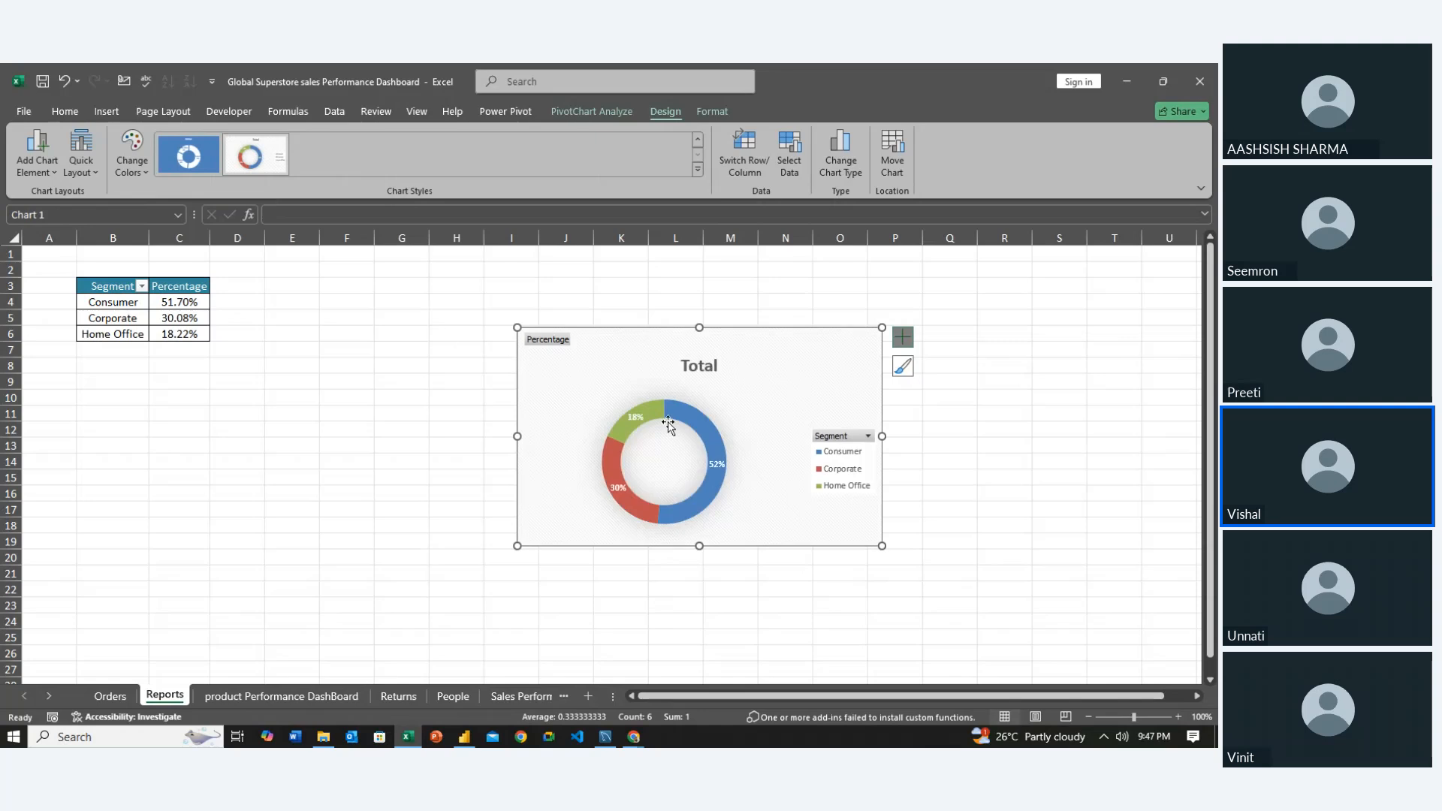
Enlarge the doughnut's plot area and move the chart title up so it clears the ring
{"action": "left_click", "coordinate": [668, 432]}
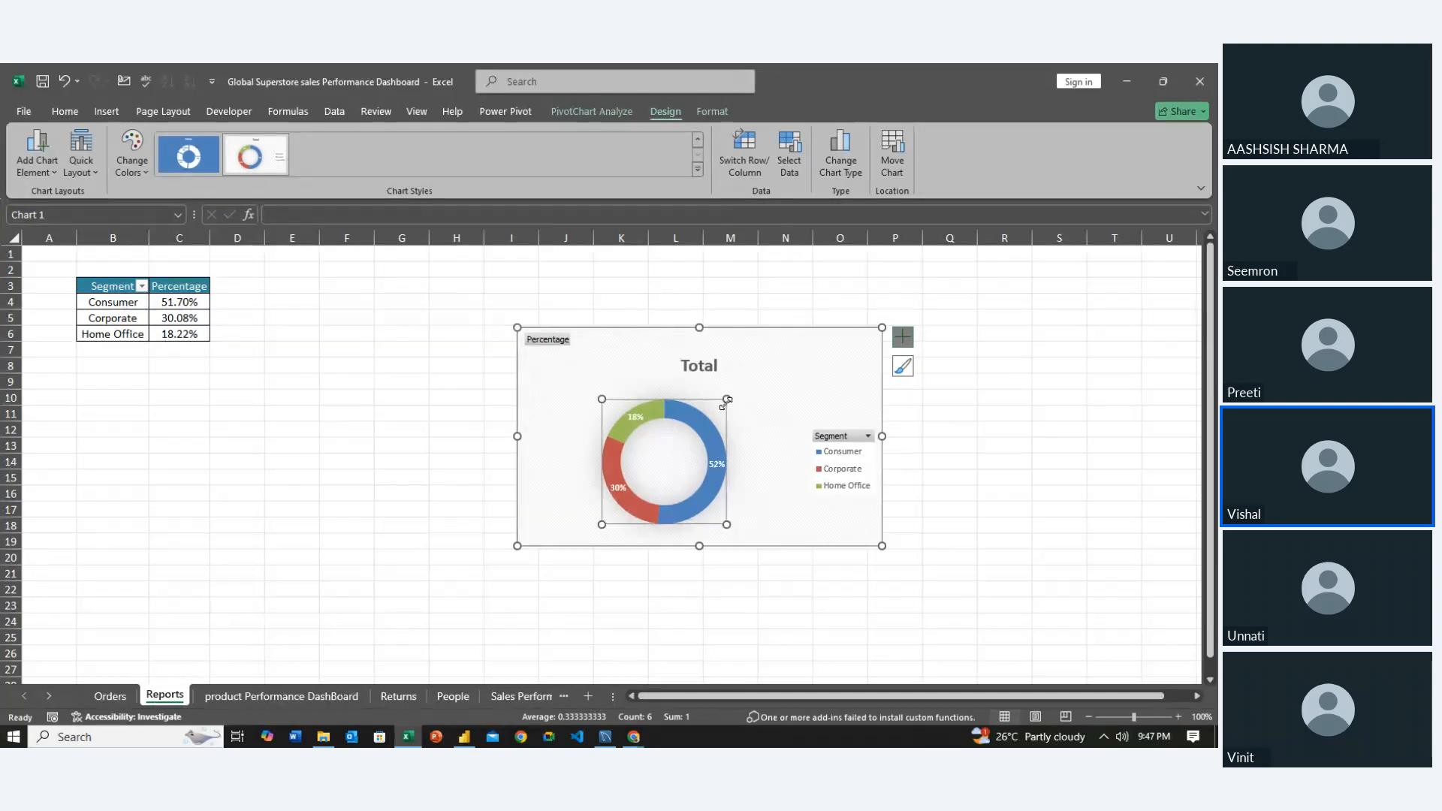
{"action": "left_click_drag", "start_coordinate": [726, 400], "coordinate": [749, 398]}
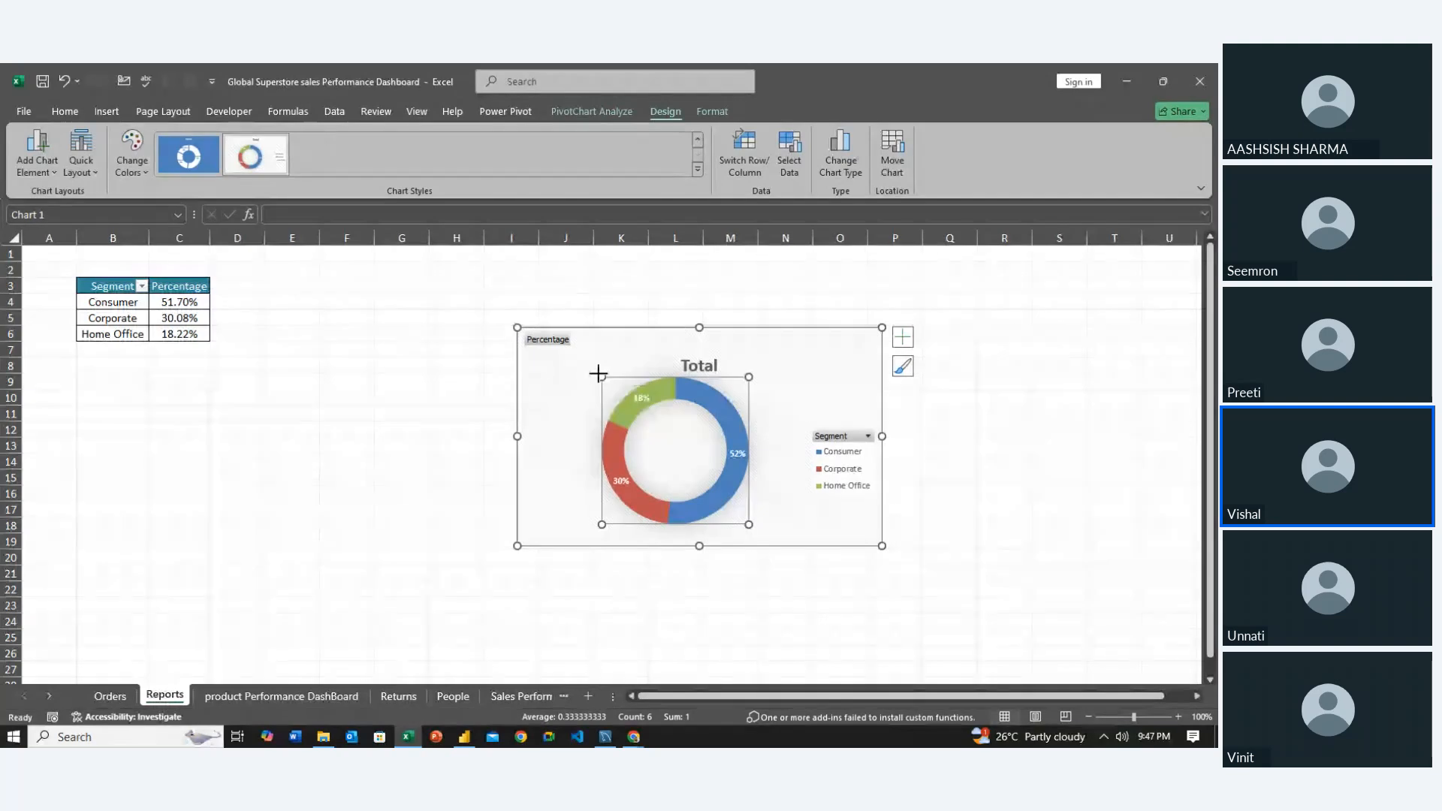
{"action": "mouse_move", "coordinate": [598, 374]}
{"action": "left_mouse_down"}
{"action": "mouse_move", "coordinate": [579, 373]}
{"action": "mouse_move", "coordinate": [593, 376]}
{"action": "left_mouse_up"}
{"action": "left_click", "coordinate": [706, 366]}
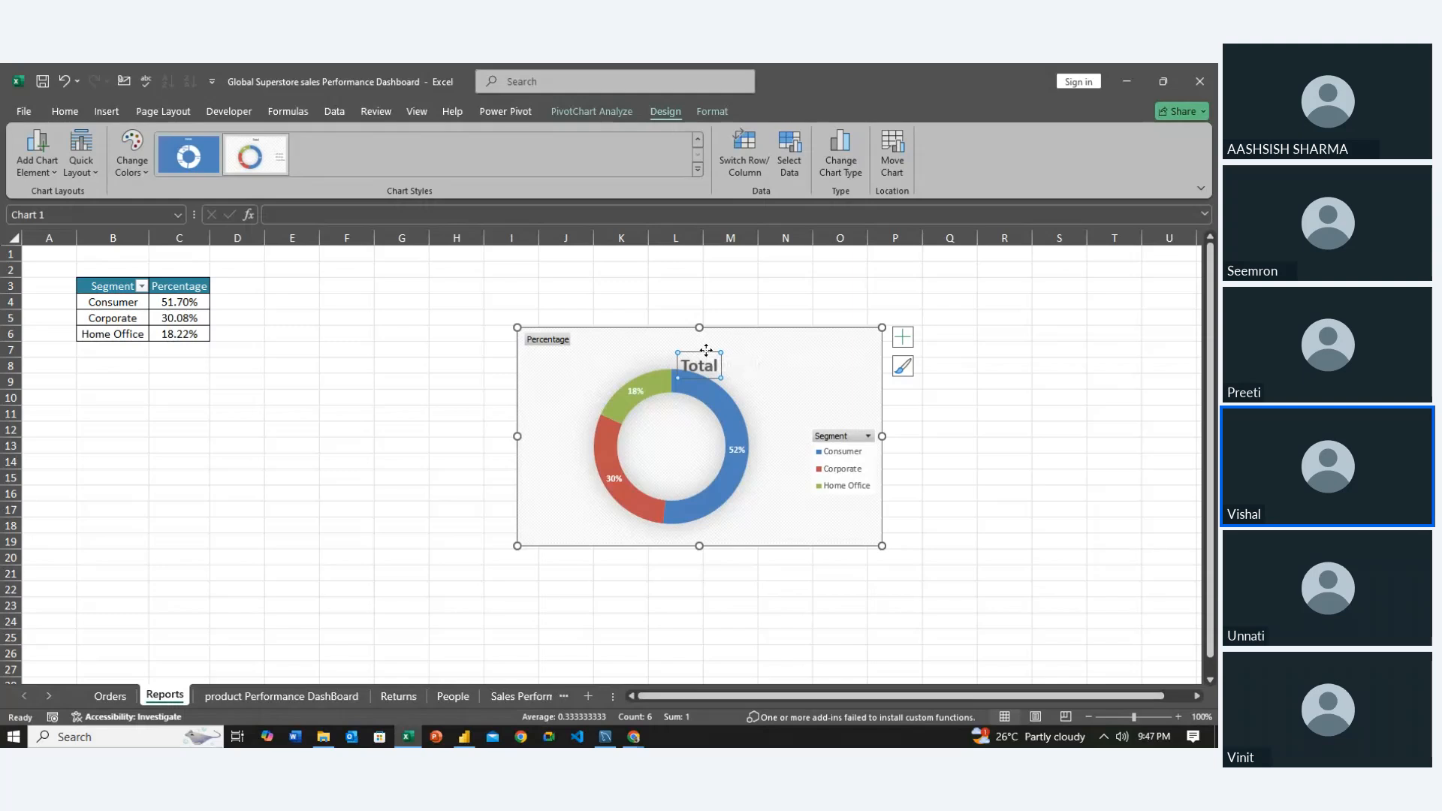
{"action": "left_click_drag", "start_coordinate": [706, 350], "coordinate": [706, 337]}
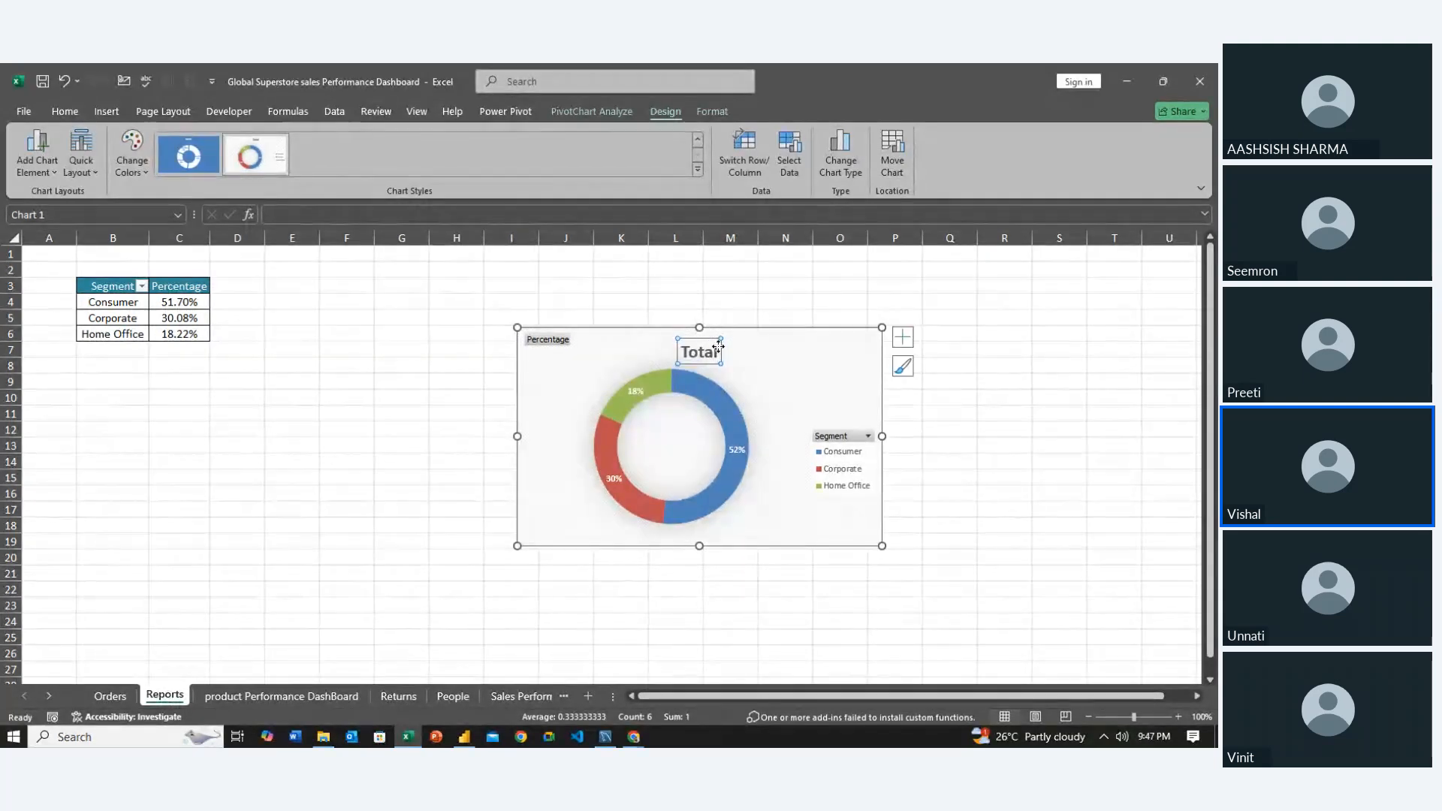
Recolour the doughnut chart with the first monochromatic palette, in shades of blue
{"action": "left_click", "coordinate": [794, 390]}
{"action": "left_click", "coordinate": [901, 337]}
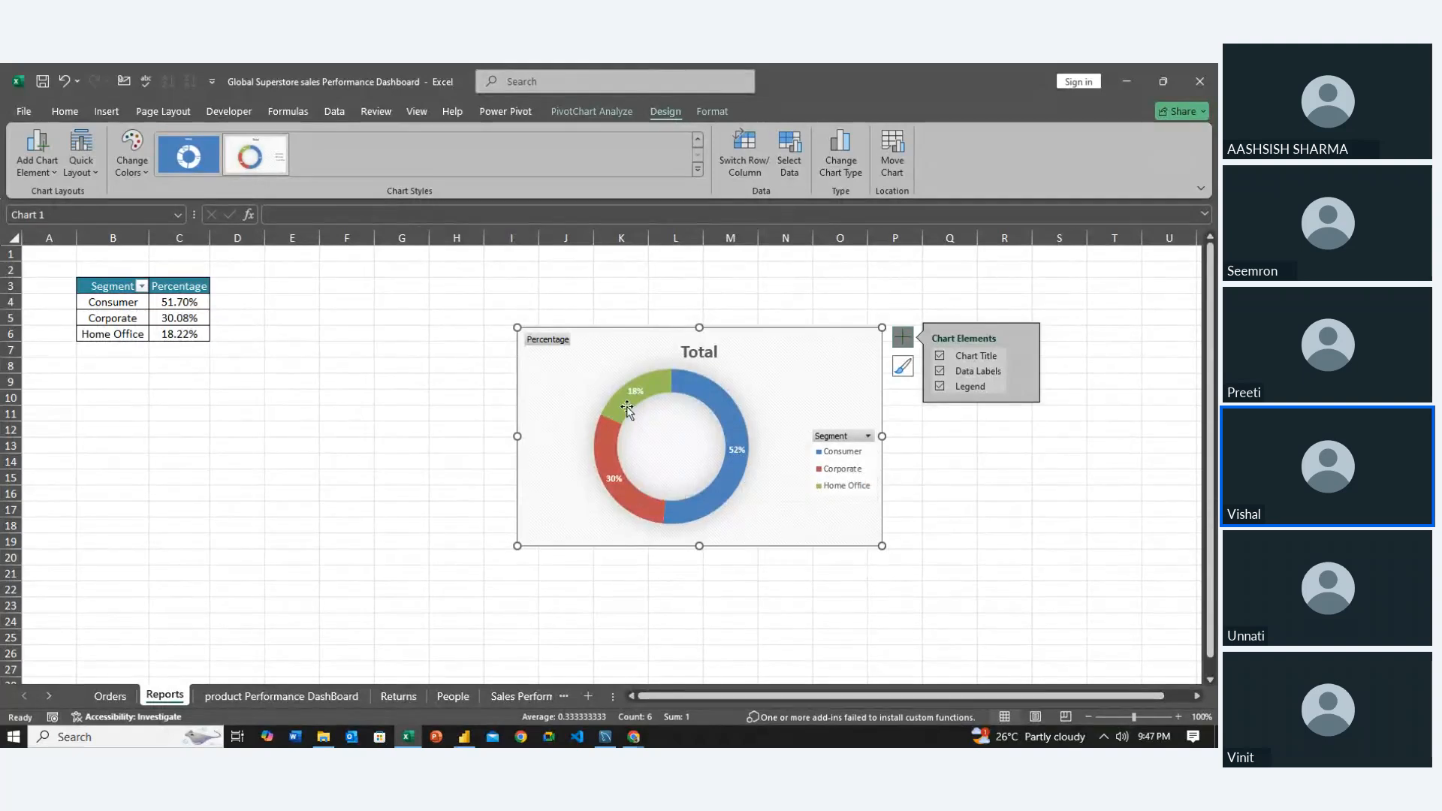
{"action": "left_click", "coordinate": [903, 366]}
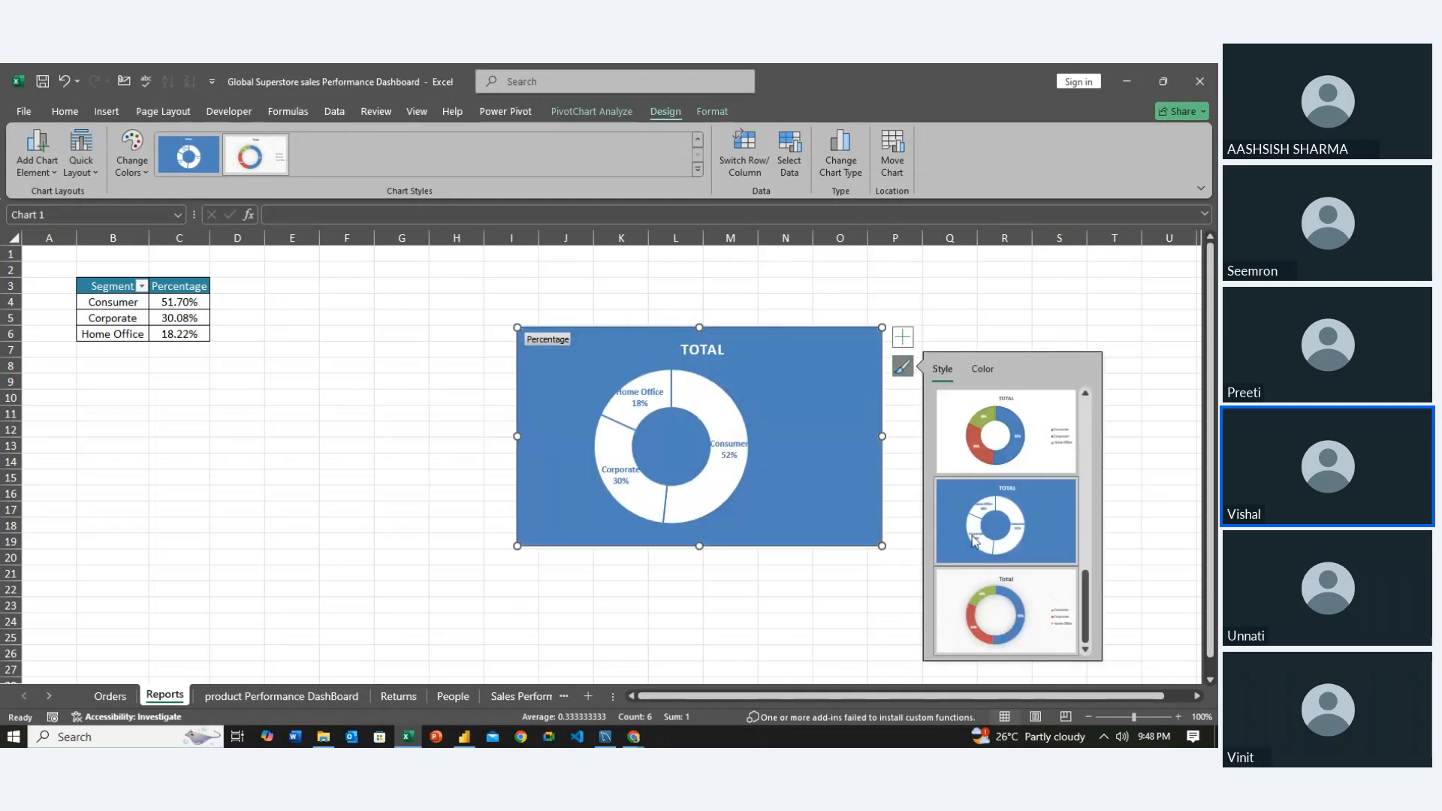
{"action": "left_click", "coordinate": [982, 368]}
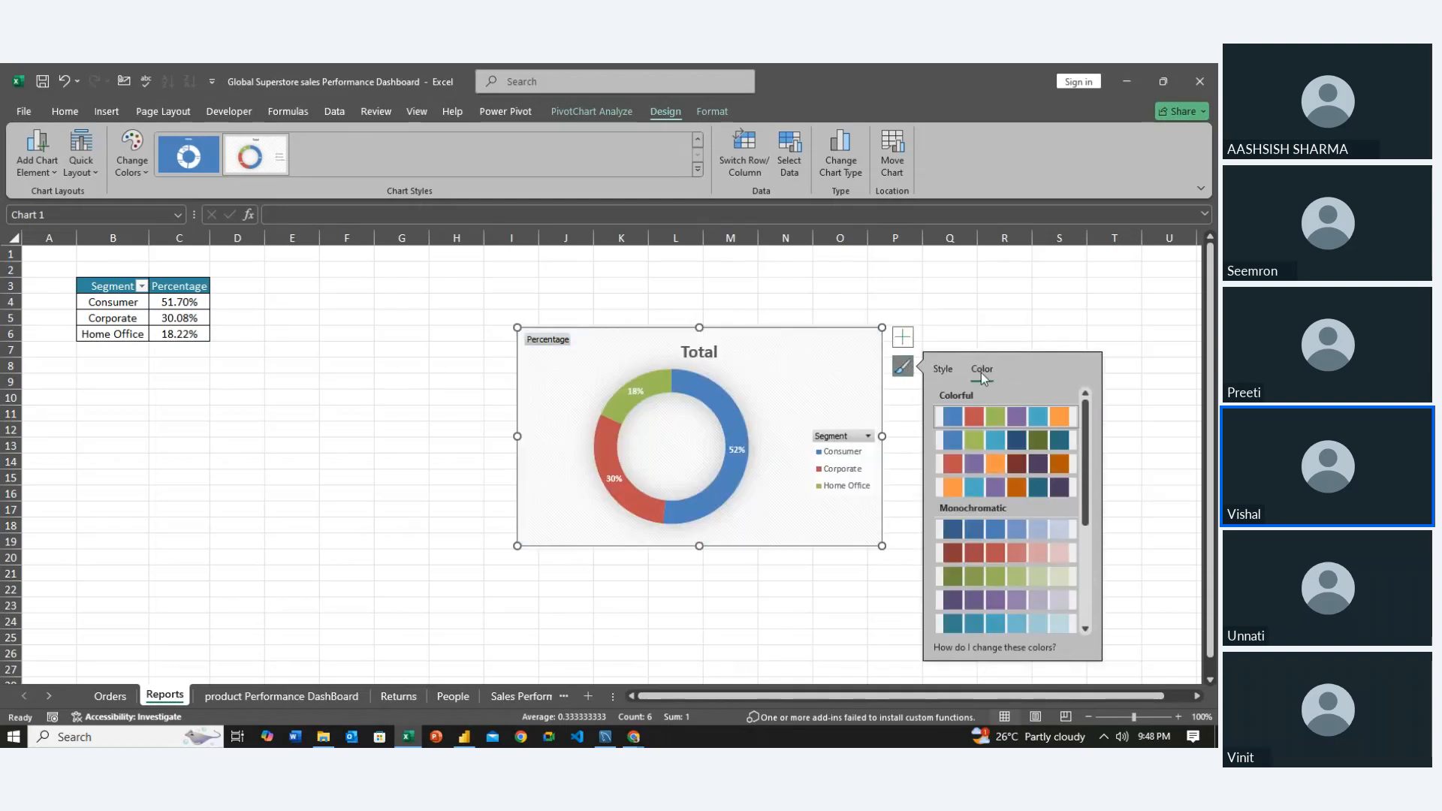
{"action": "left_click", "coordinate": [994, 538]}
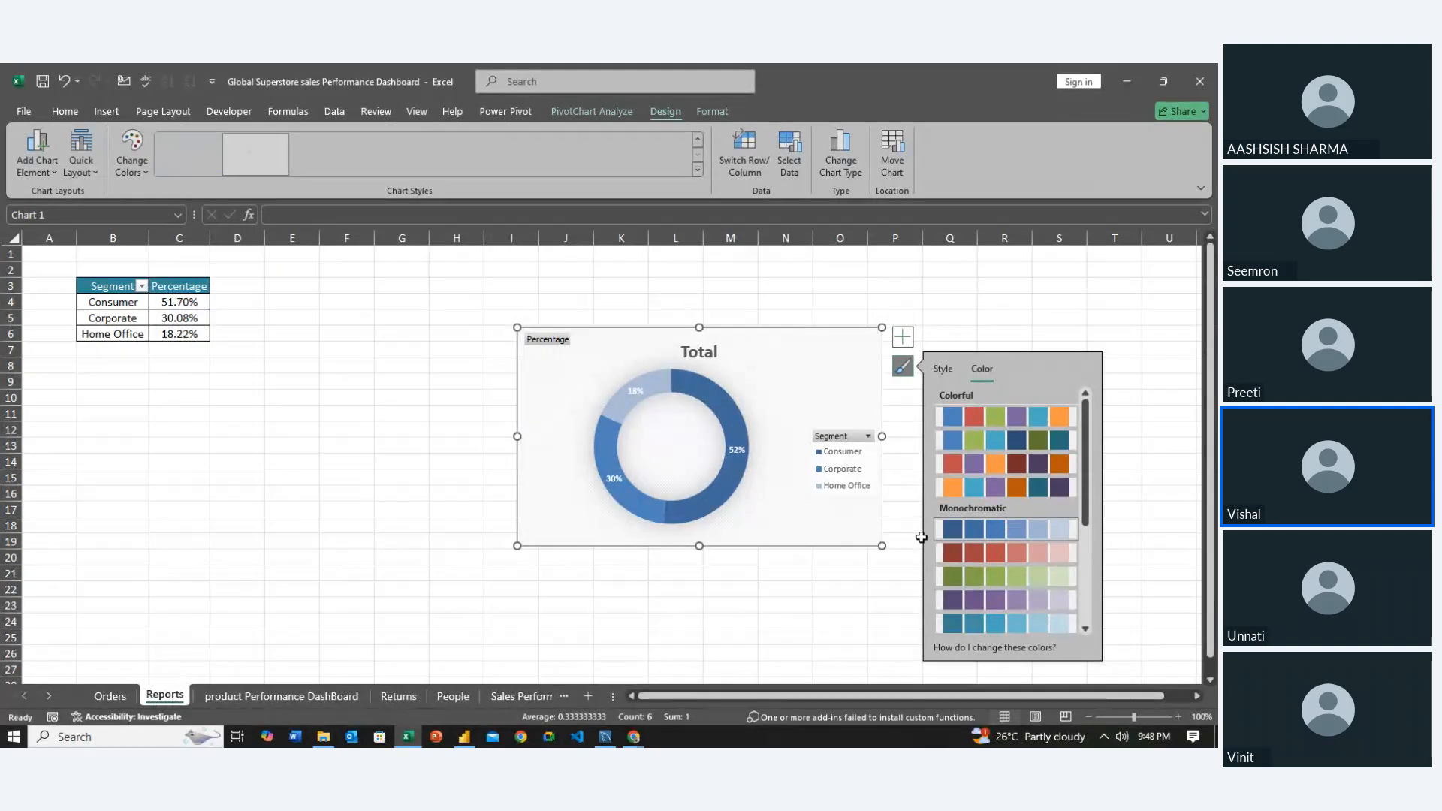
Browse the other chart styles for the blue doughnut and reapply the last style in the gallery
{"action": "left_click", "coordinate": [944, 372]}
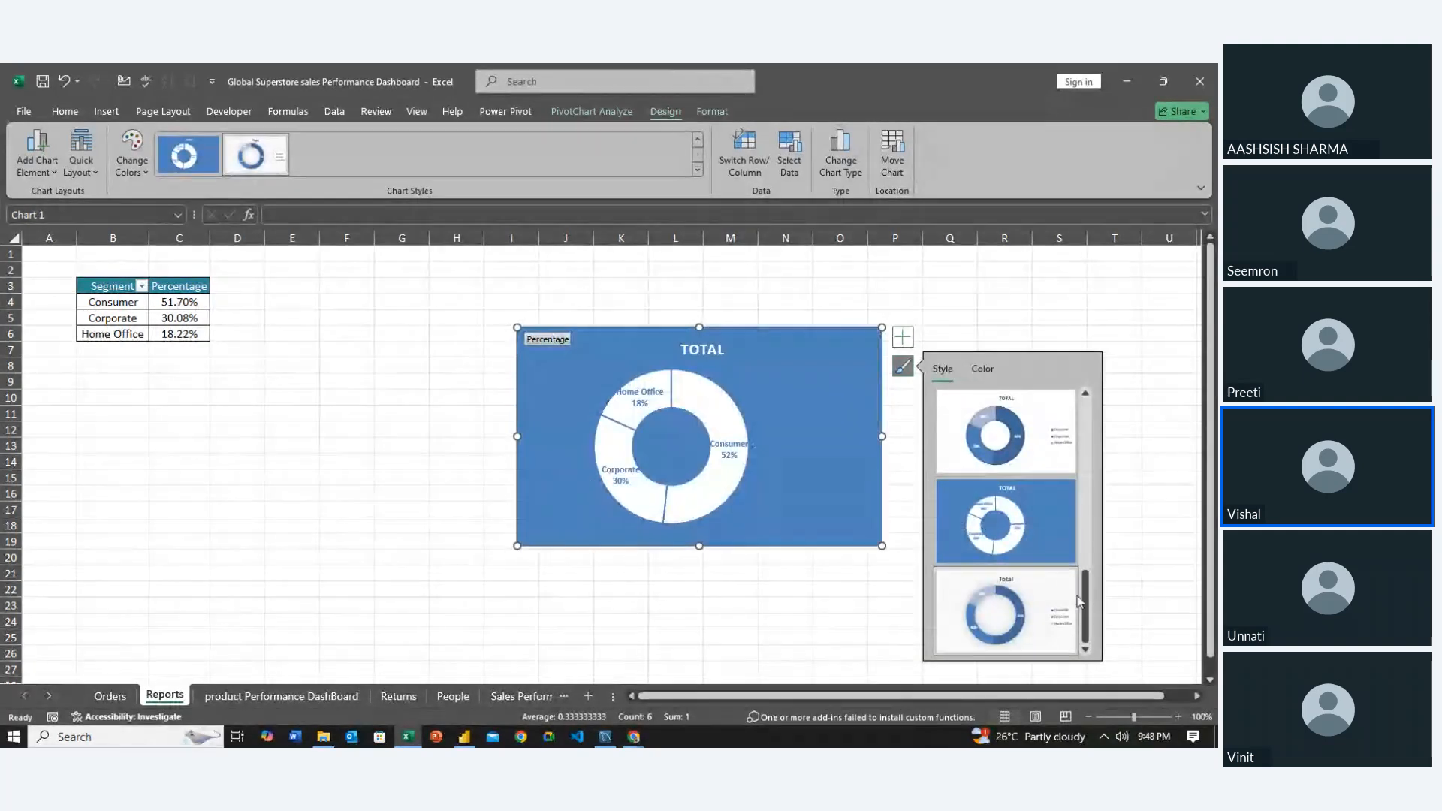
{"action": "left_click_drag", "start_coordinate": [1089, 612], "coordinate": [1086, 506]}
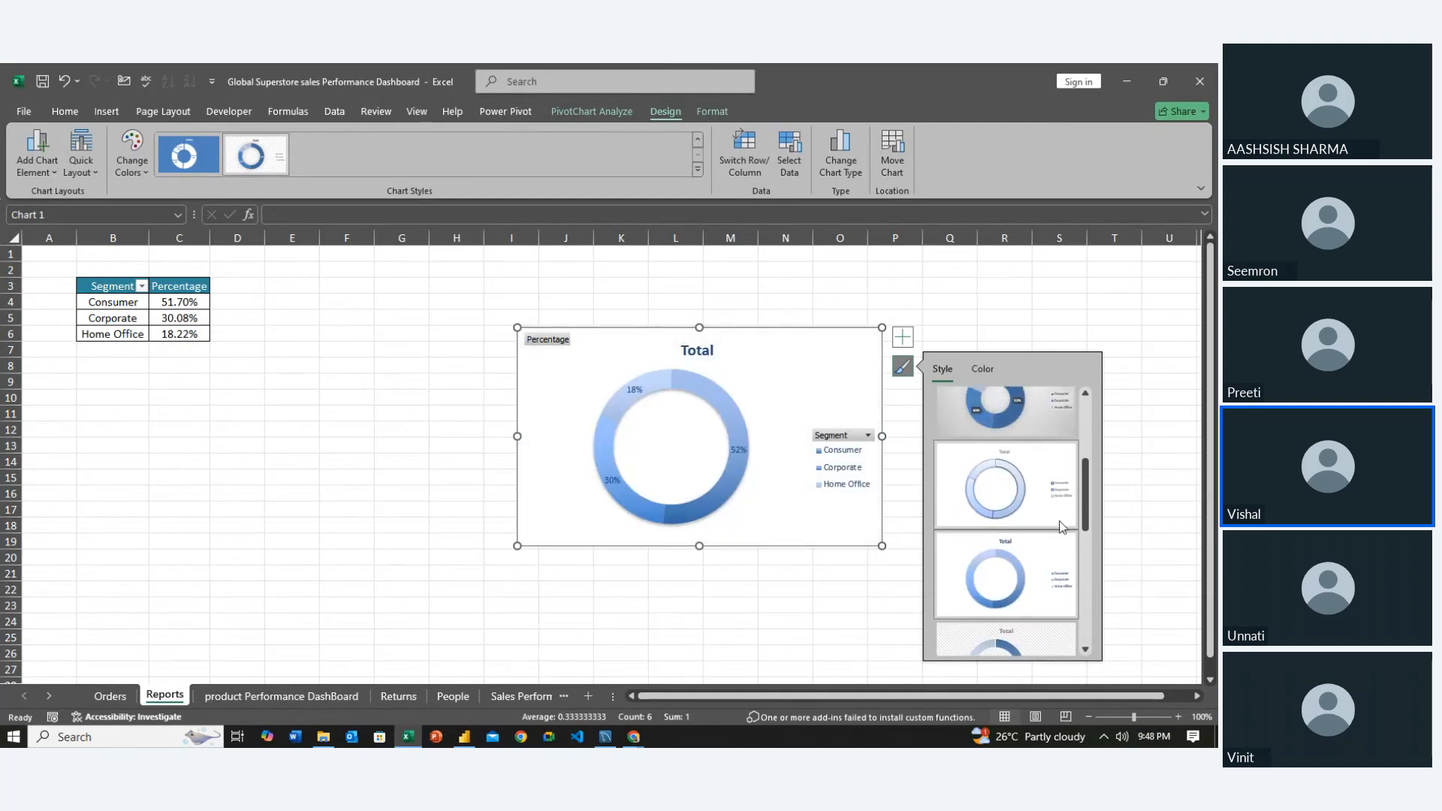
{"action": "left_click", "coordinate": [1034, 428]}
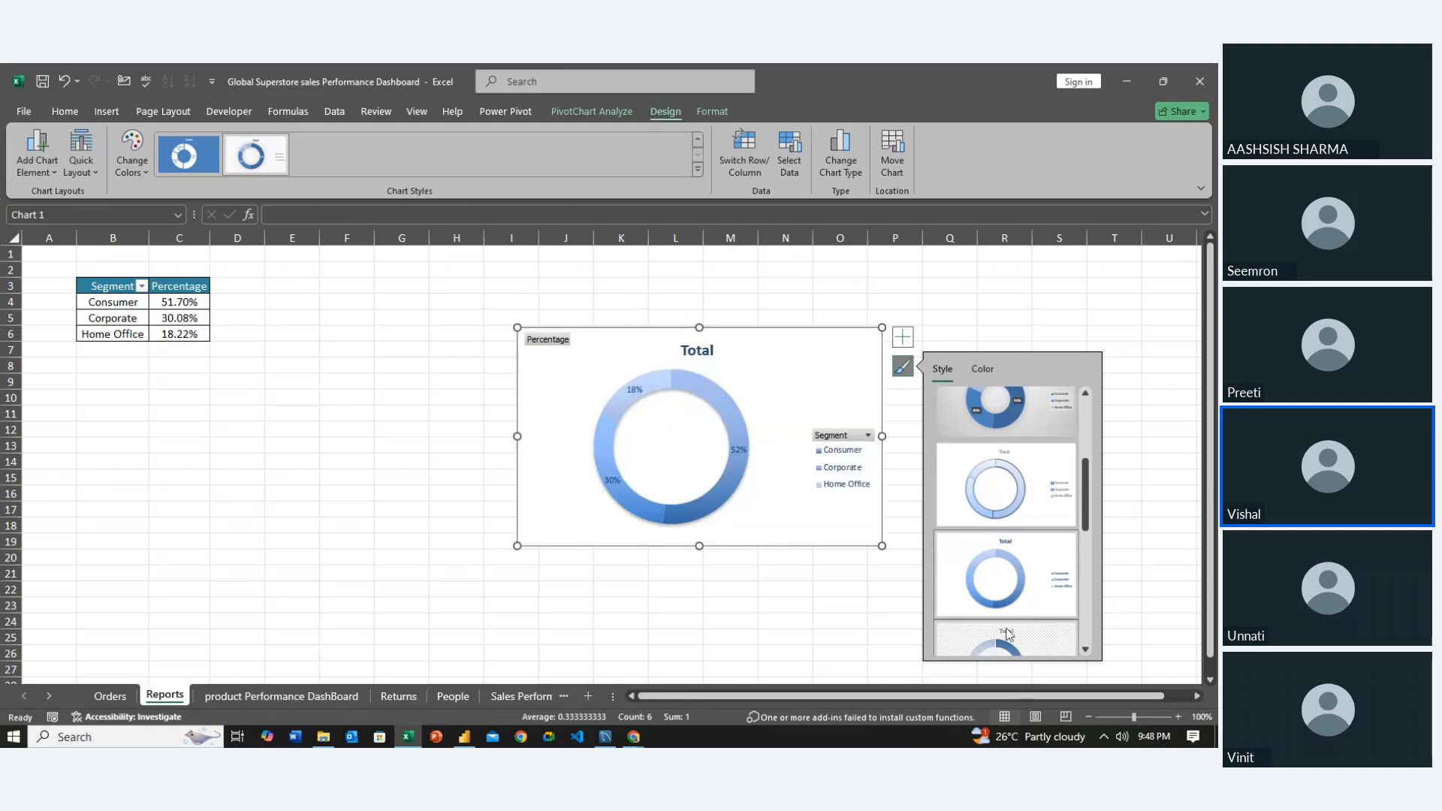
{"action": "scroll", "coordinate": [1029, 604], "scroll_direction": "down", "scroll_amount": 2}
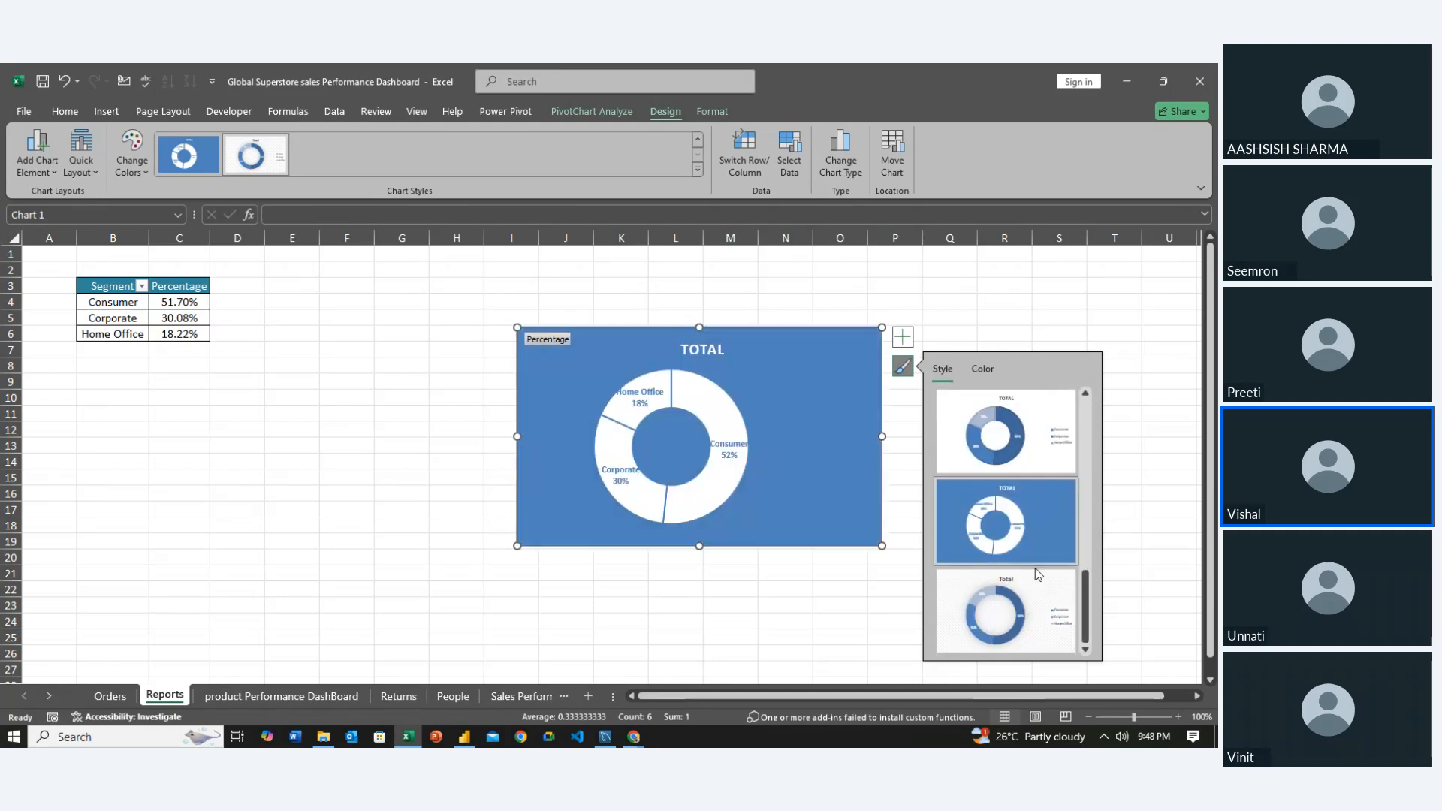
{"action": "left_click", "coordinate": [1045, 612]}
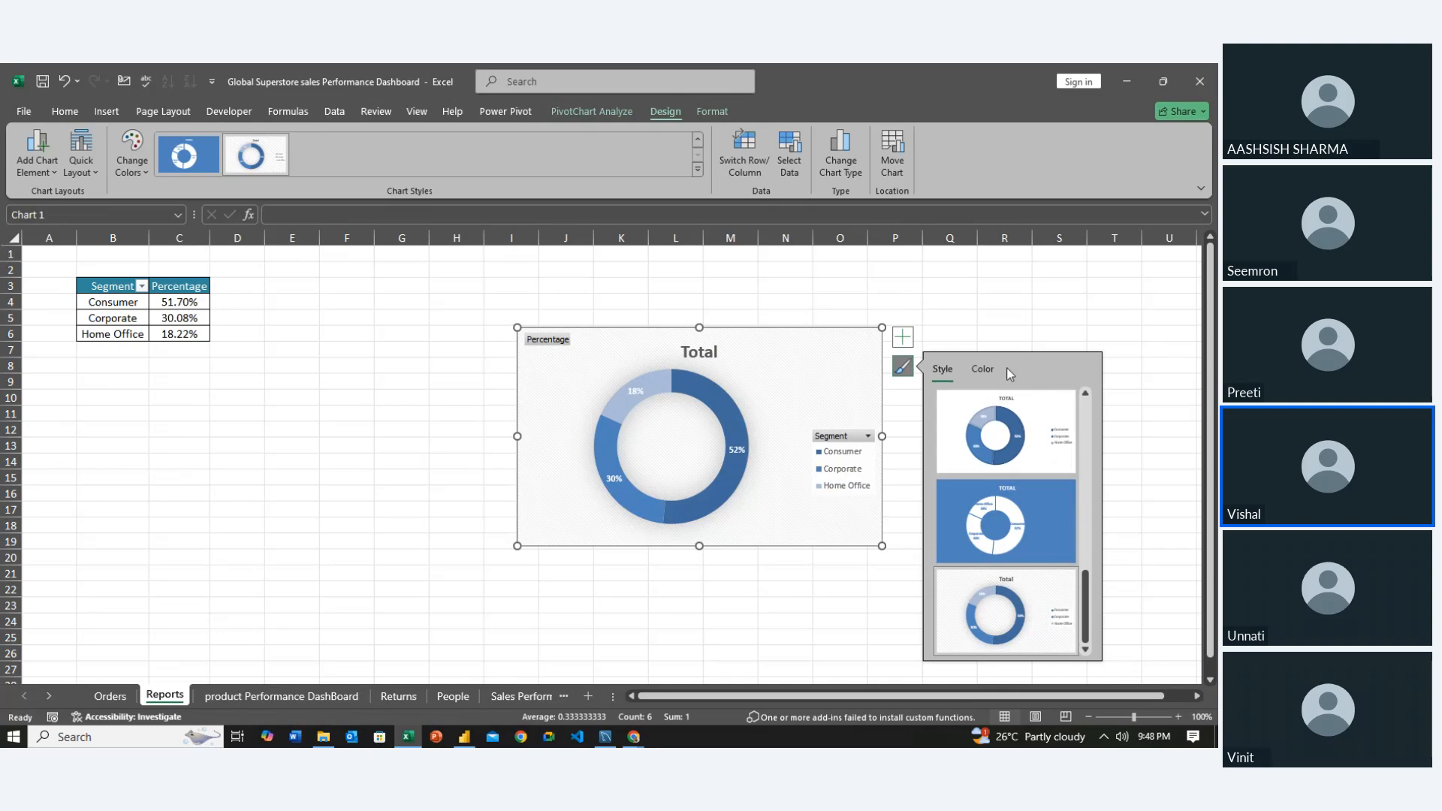
{"action": "left_click", "coordinate": [903, 366]}
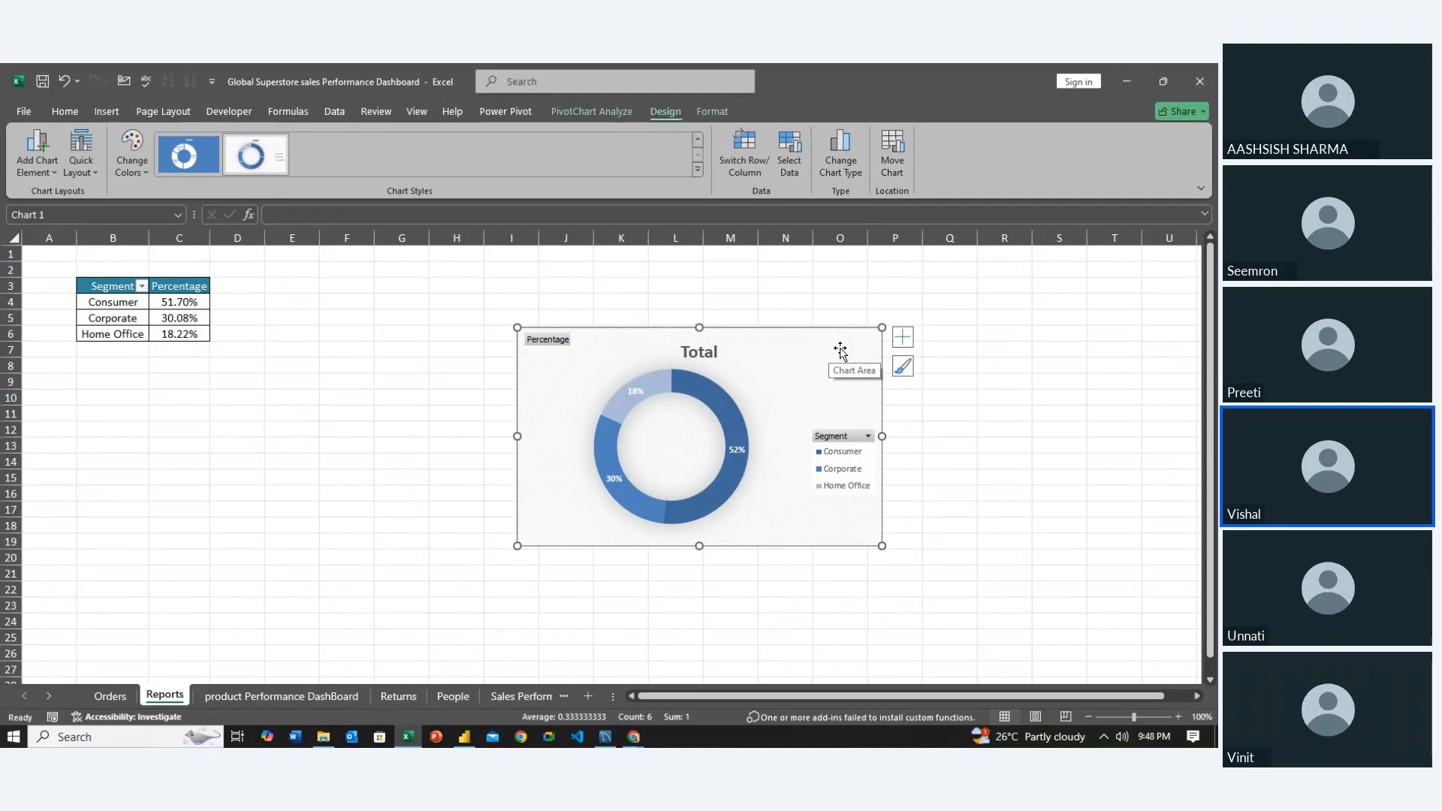
Give the chart area a pattern fill, trying several denser patterns before choosing the first, lightly dotted one
{"action": "left_click", "coordinate": [713, 110]}
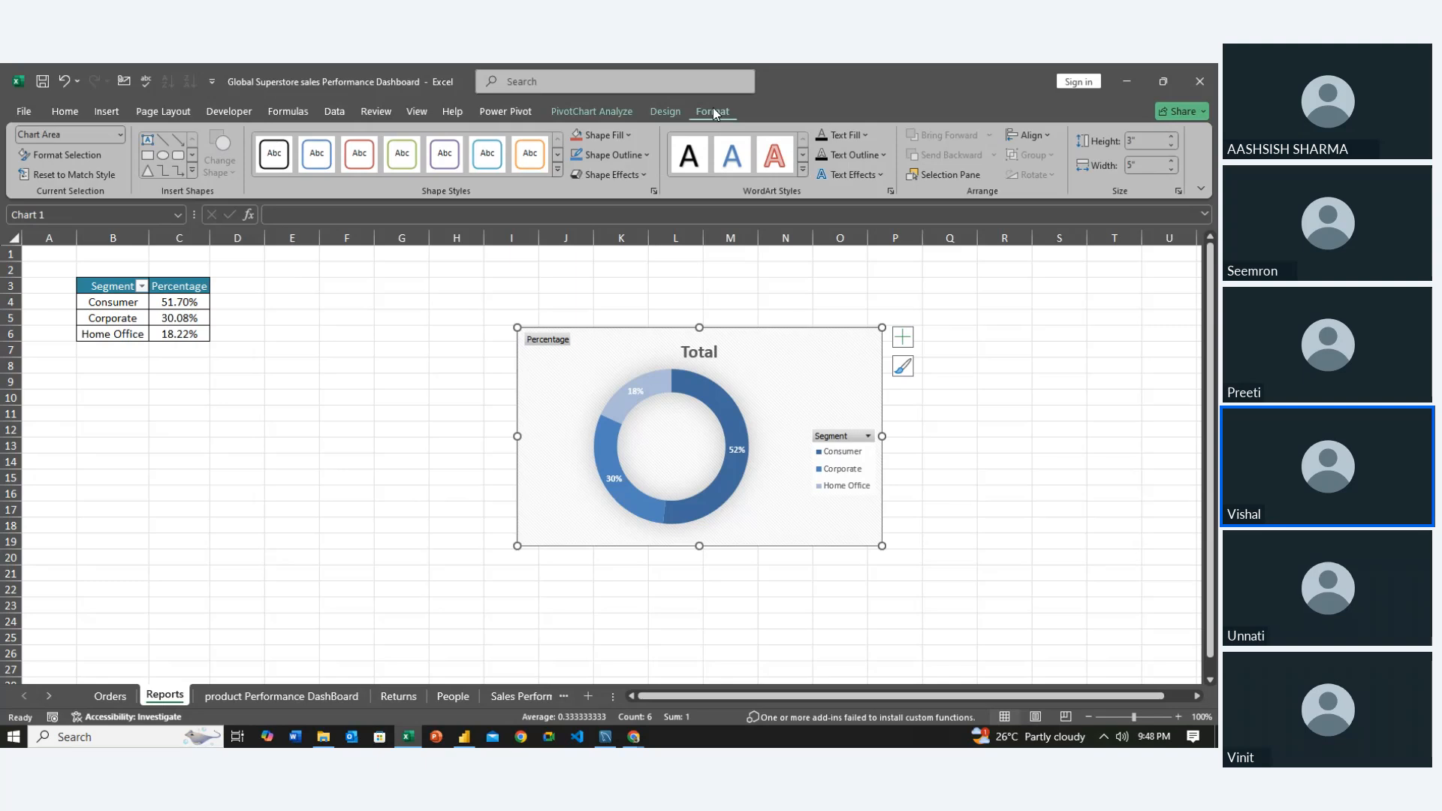
{"action": "left_click", "coordinate": [666, 111]}
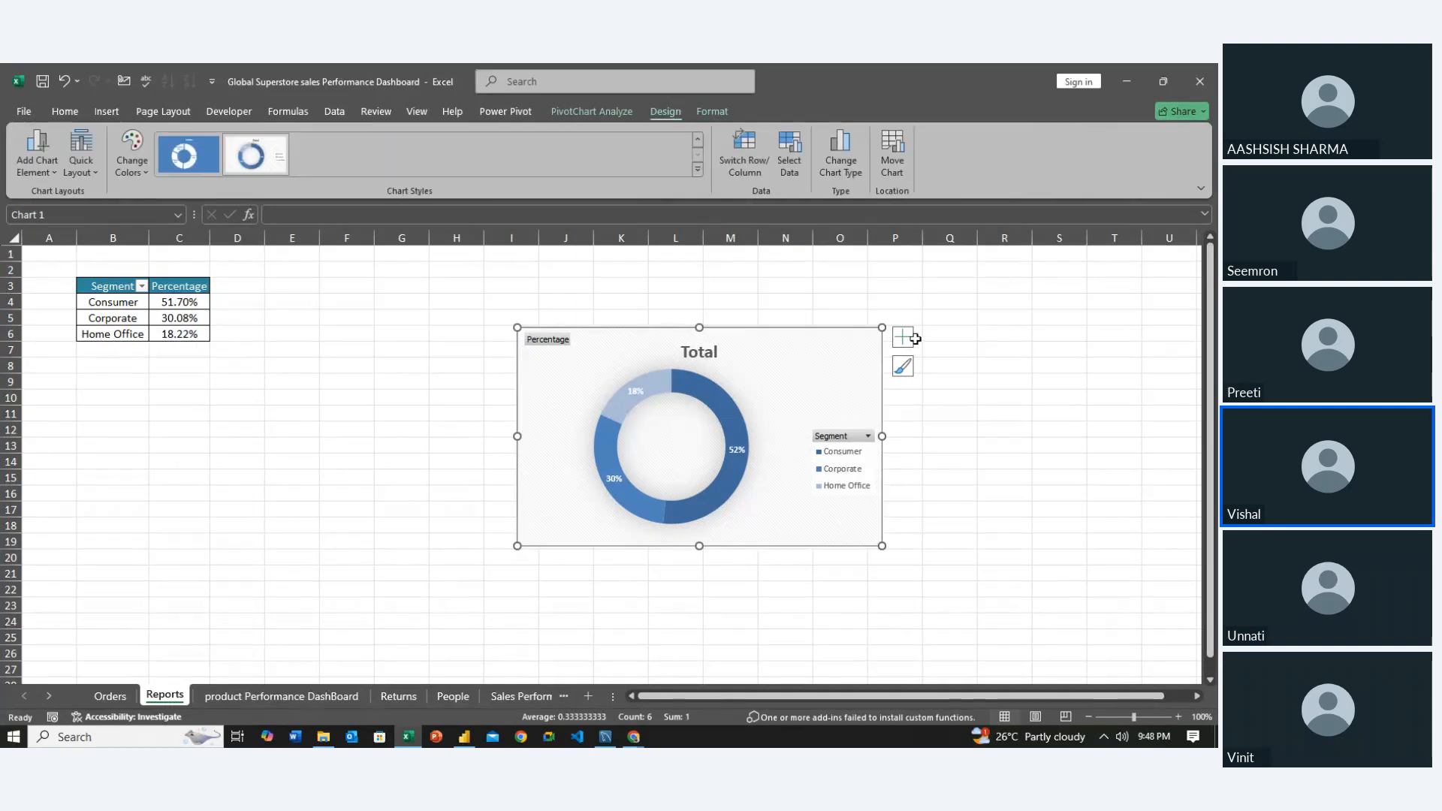
{"action": "double_click", "coordinate": [857, 353]}
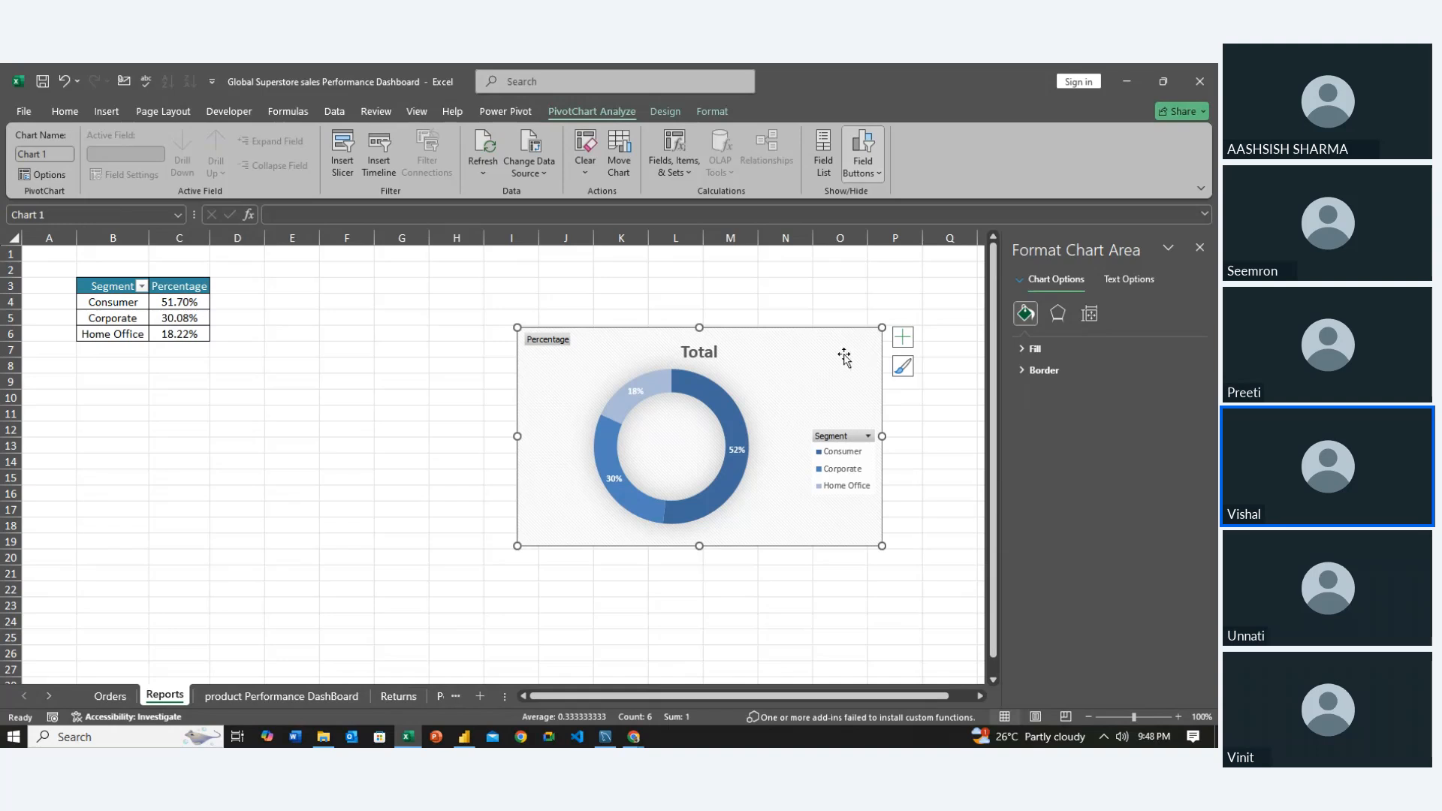
{"action": "left_click", "coordinate": [1023, 350]}
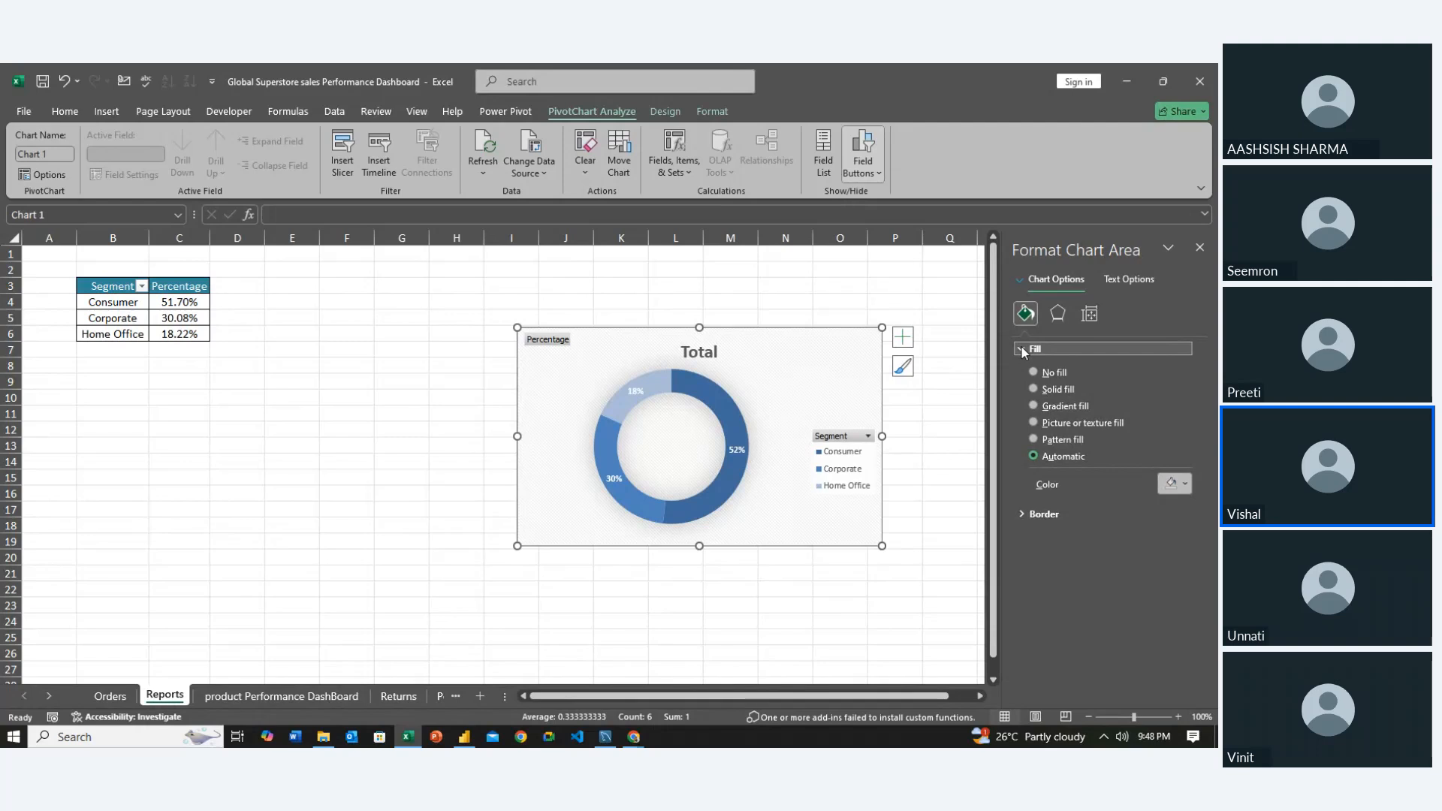
{"action": "left_click", "coordinate": [1033, 441]}
{"action": "left_click", "coordinate": [1034, 456]}
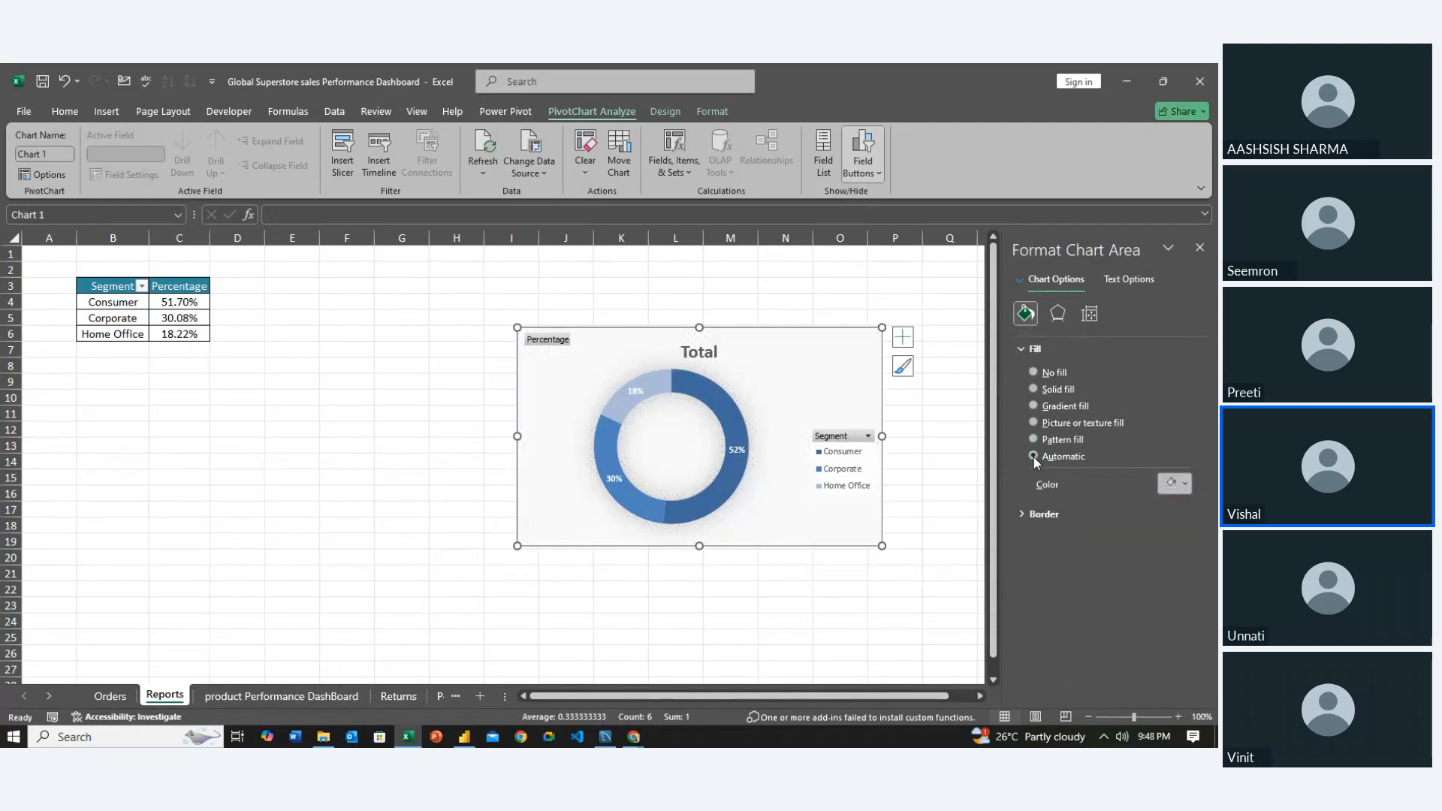
{"action": "left_click", "coordinate": [1034, 439]}
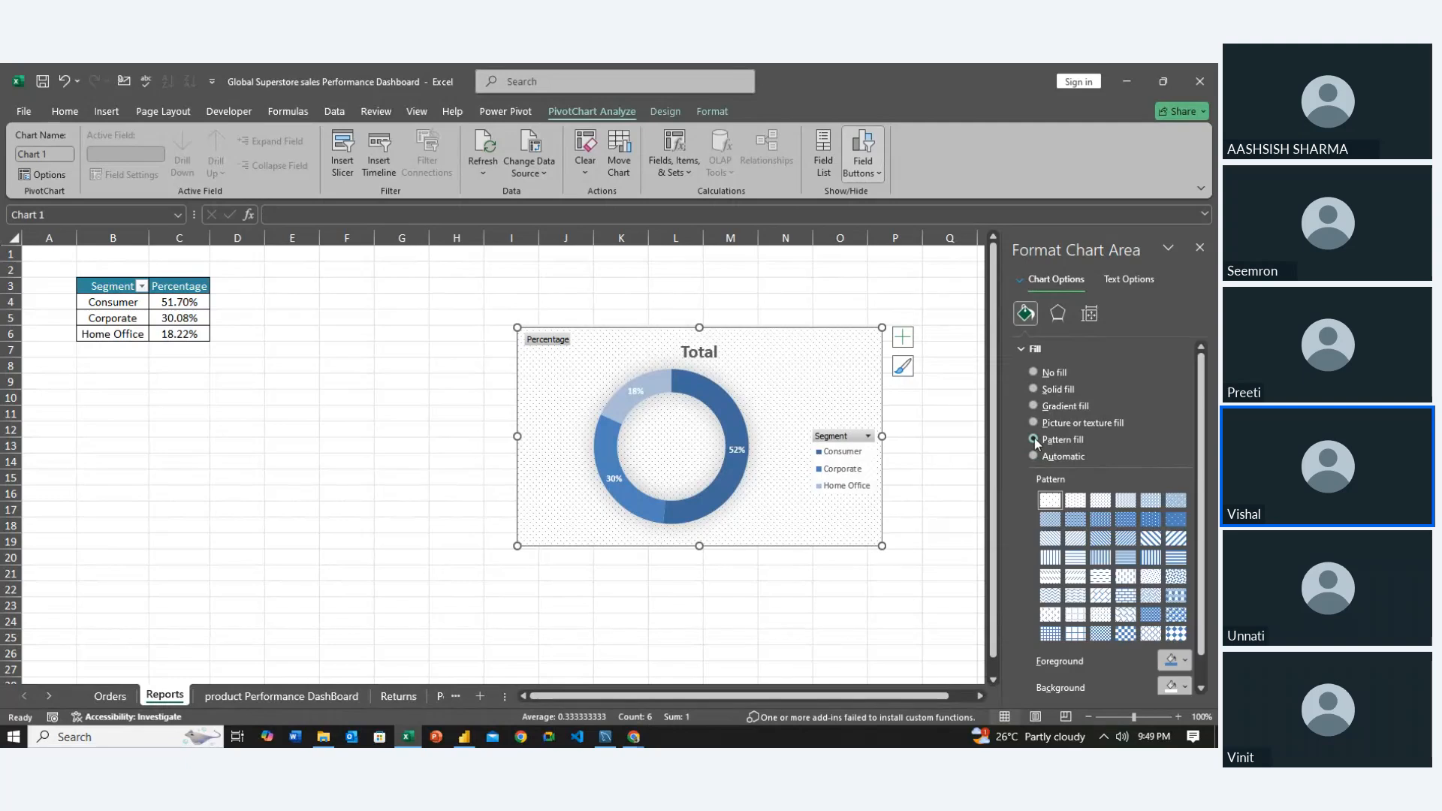
{"action": "left_click", "coordinate": [1162, 517]}
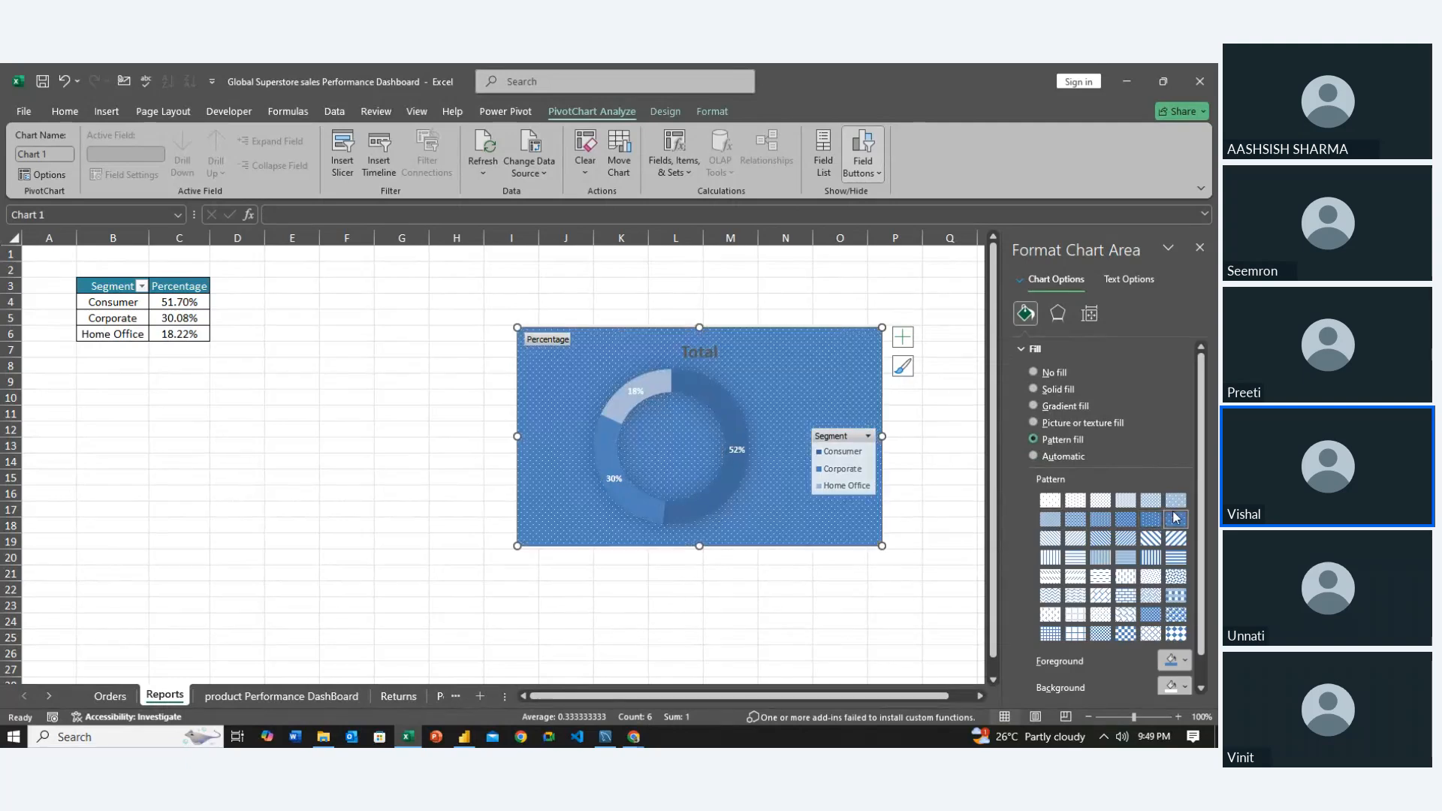
{"action": "left_click", "coordinate": [1125, 501]}
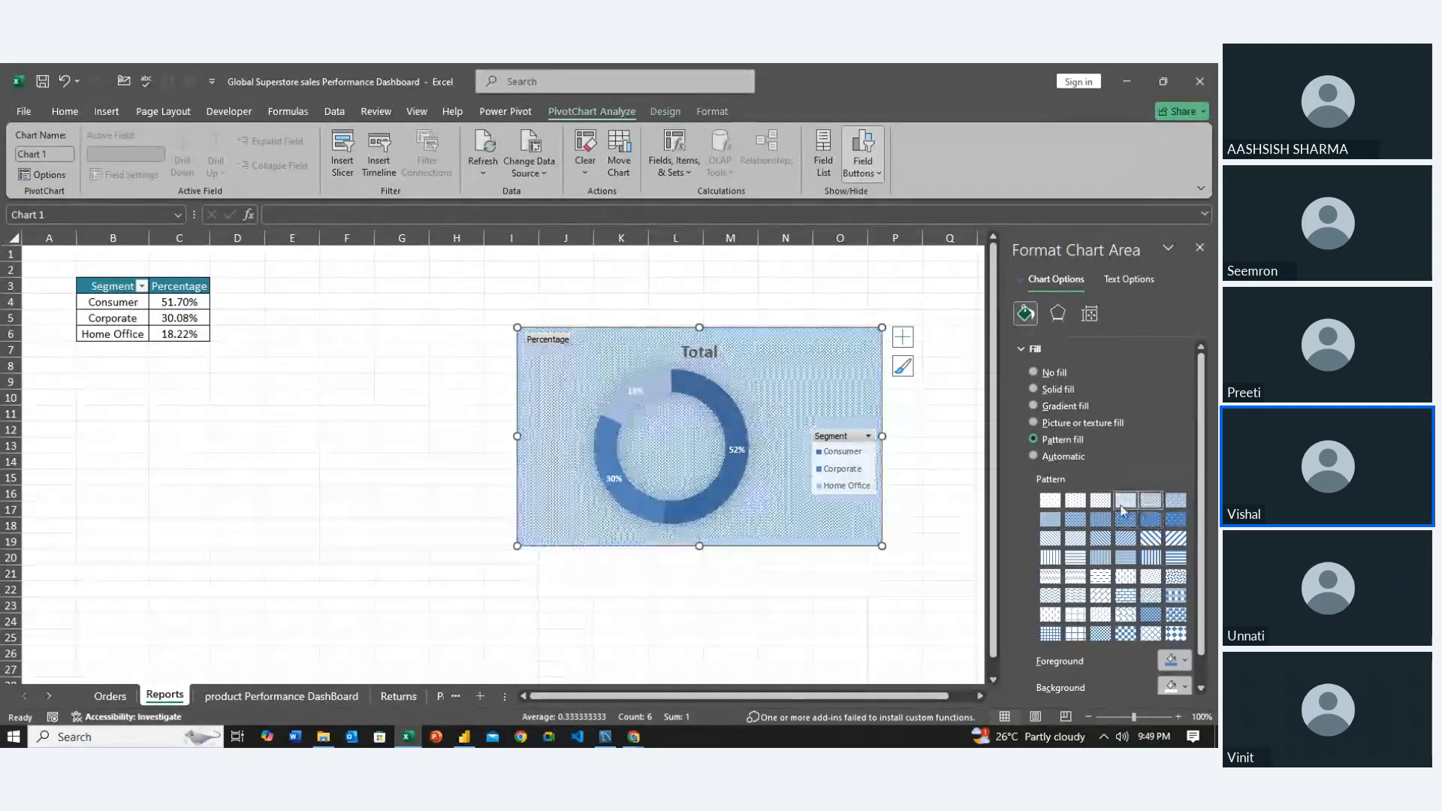
{"action": "left_click", "coordinate": [1098, 502]}
{"action": "left_click", "coordinate": [1050, 500]}
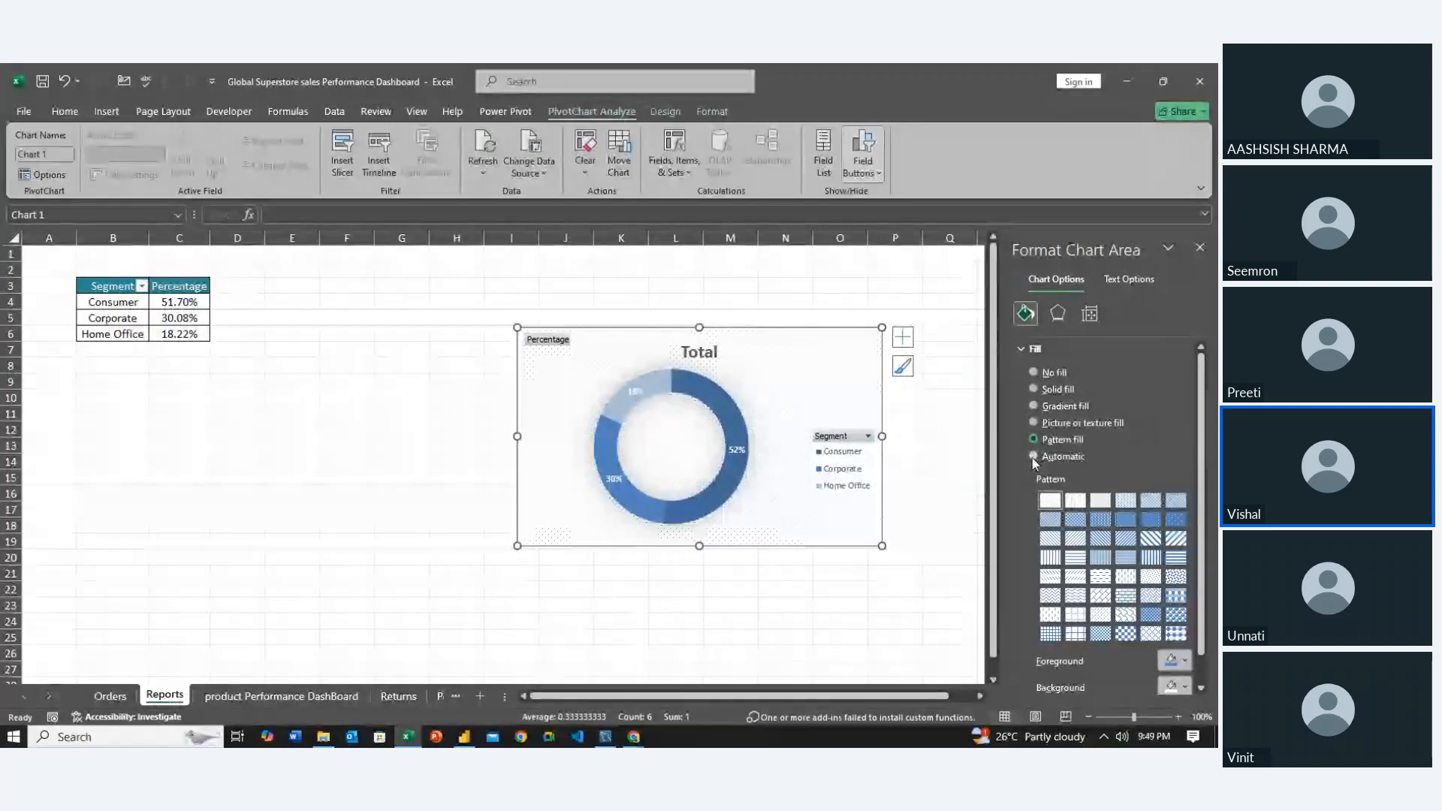
{"action": "left_click", "coordinate": [1020, 349]}
Try gradient and solid line borders on the chart area and set the border back to Automatic
{"action": "left_click", "coordinate": [1029, 370]}
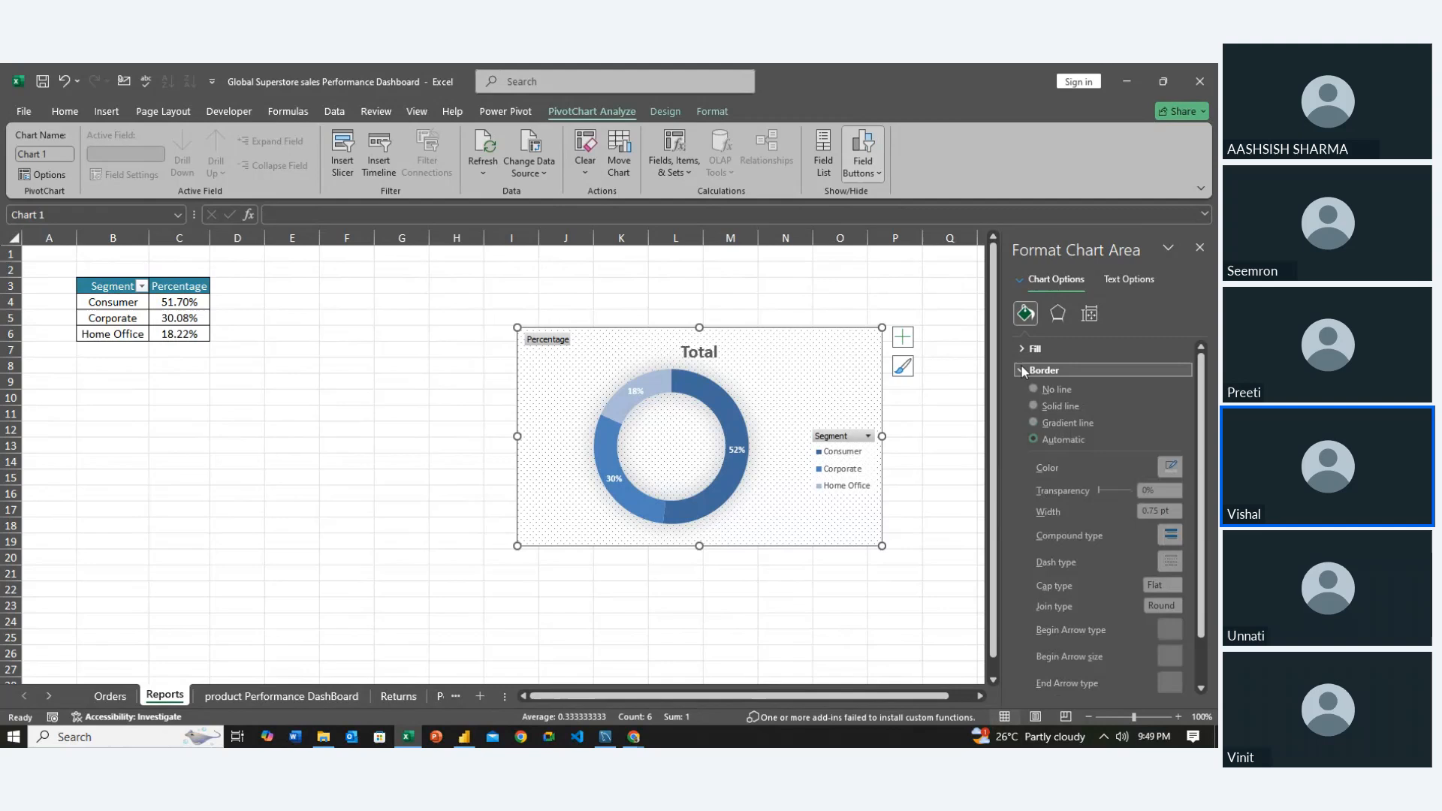
{"action": "left_click", "coordinate": [1033, 426]}
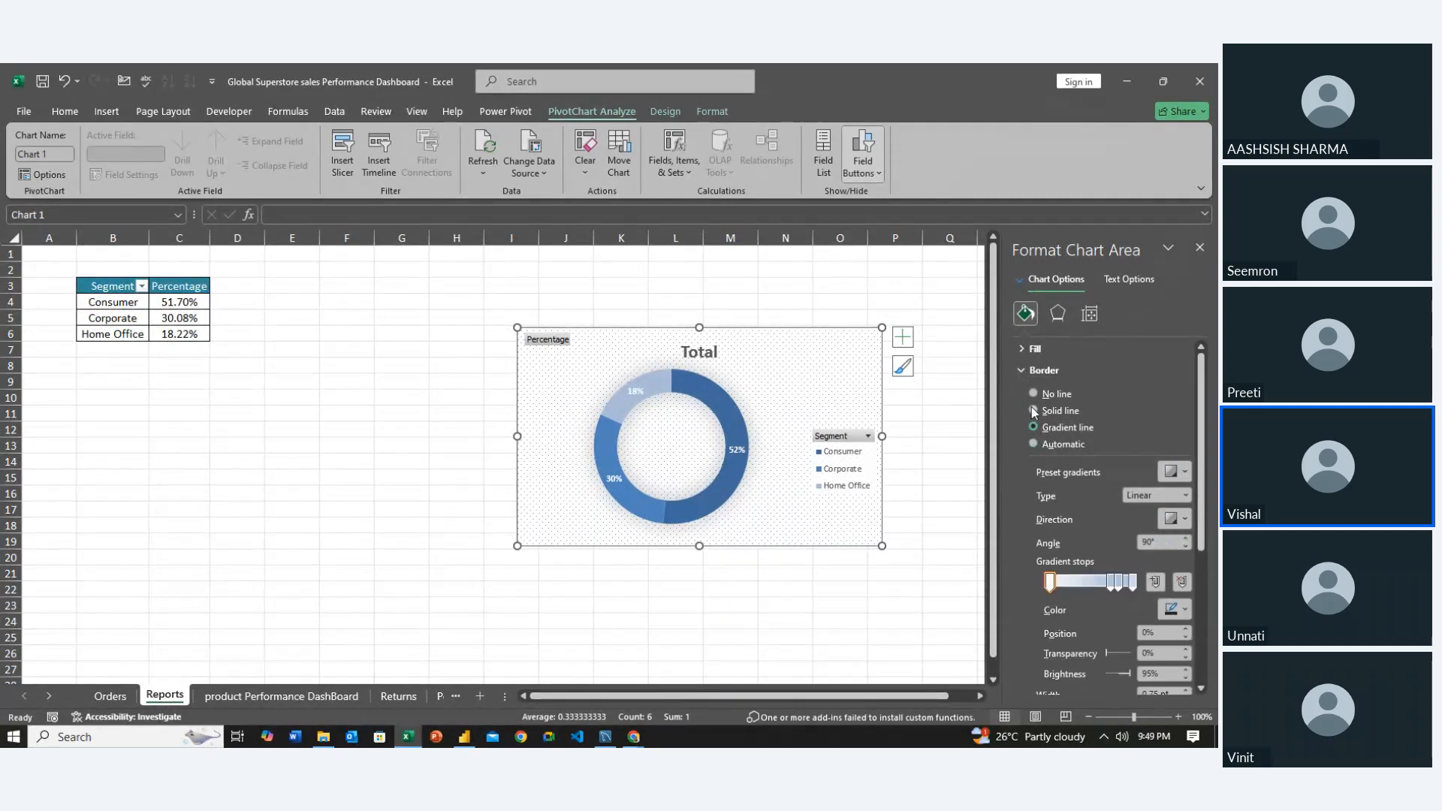
{"action": "left_click", "coordinate": [1033, 410]}
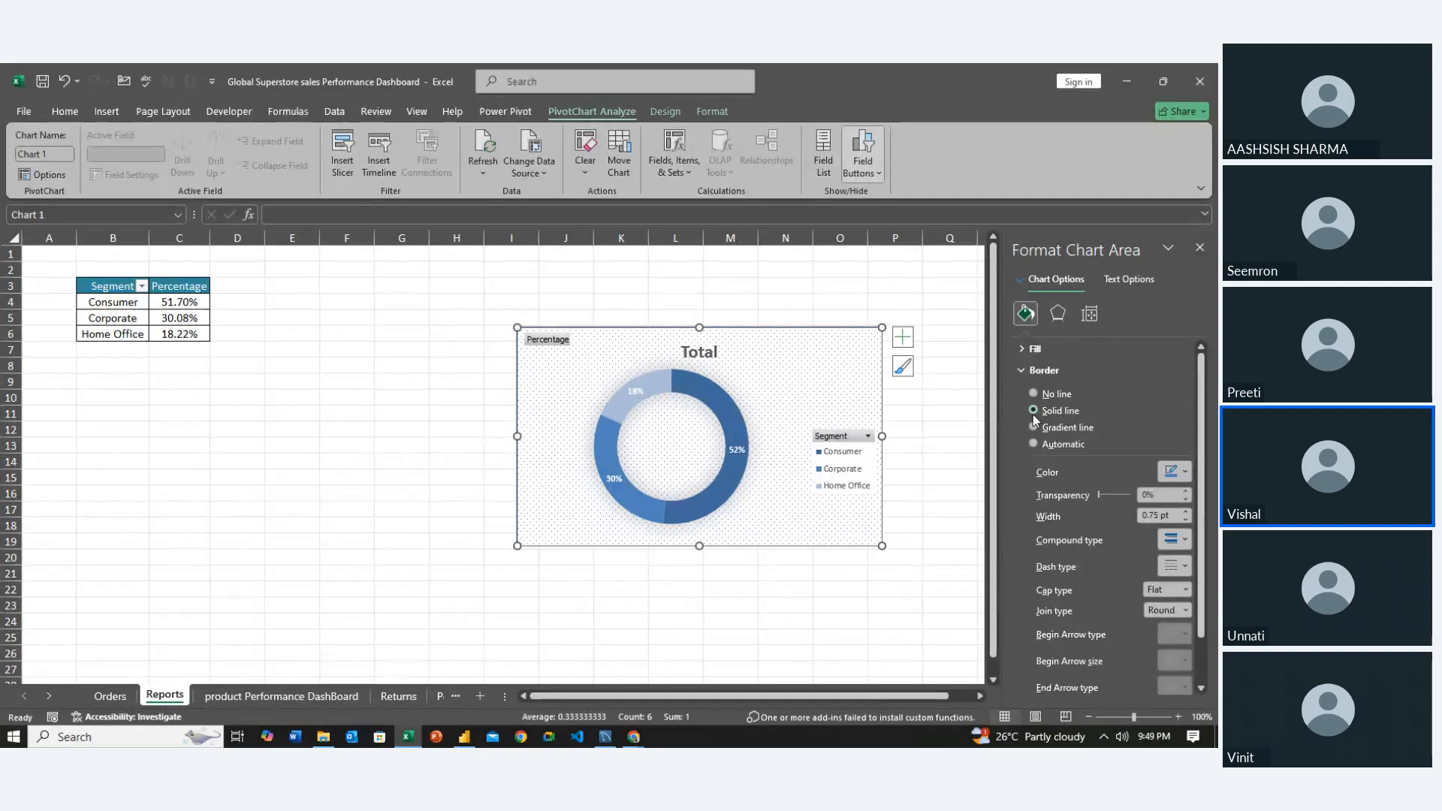
{"action": "left_click", "coordinate": [1033, 426]}
{"action": "left_click", "coordinate": [1032, 443]}
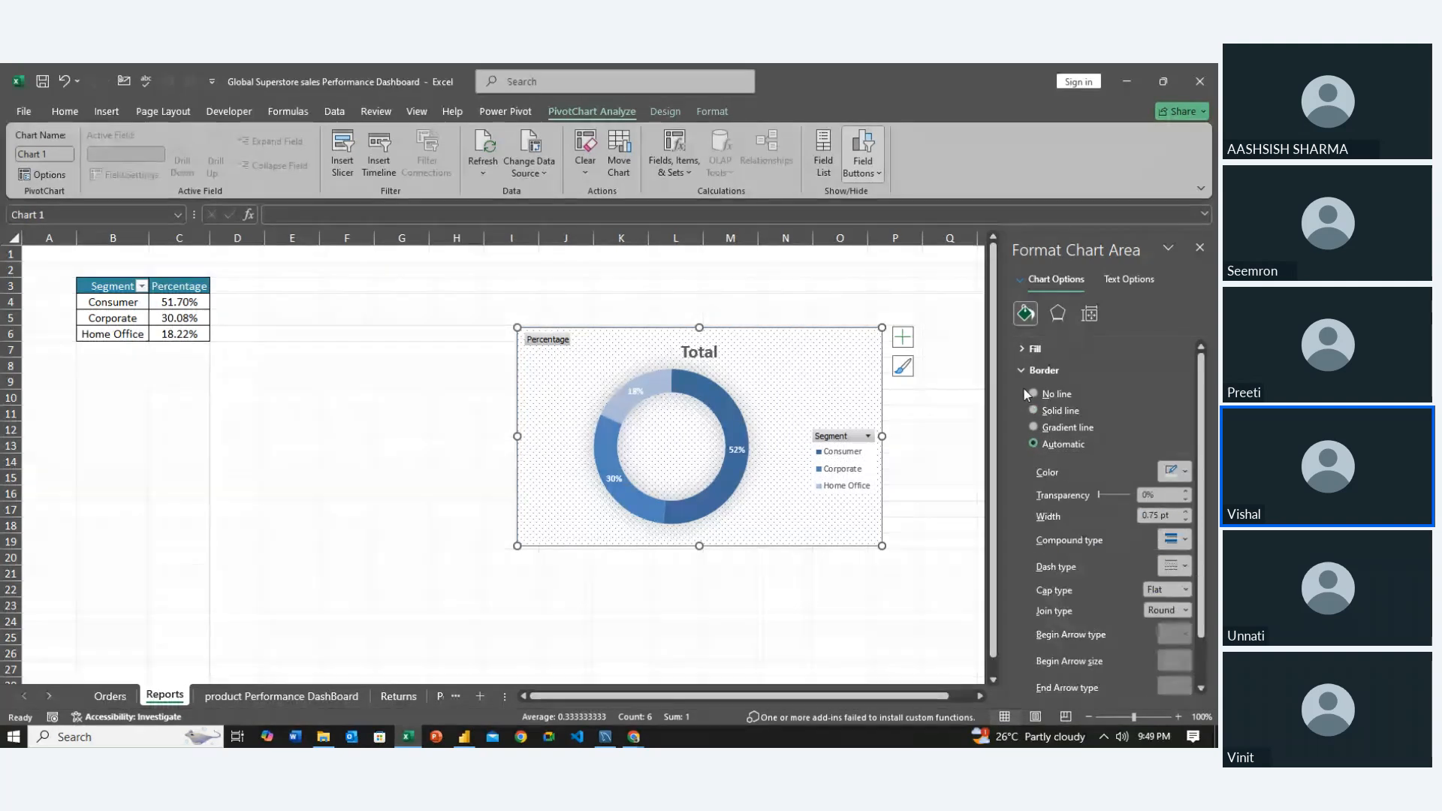
{"action": "left_click", "coordinate": [1020, 371]}
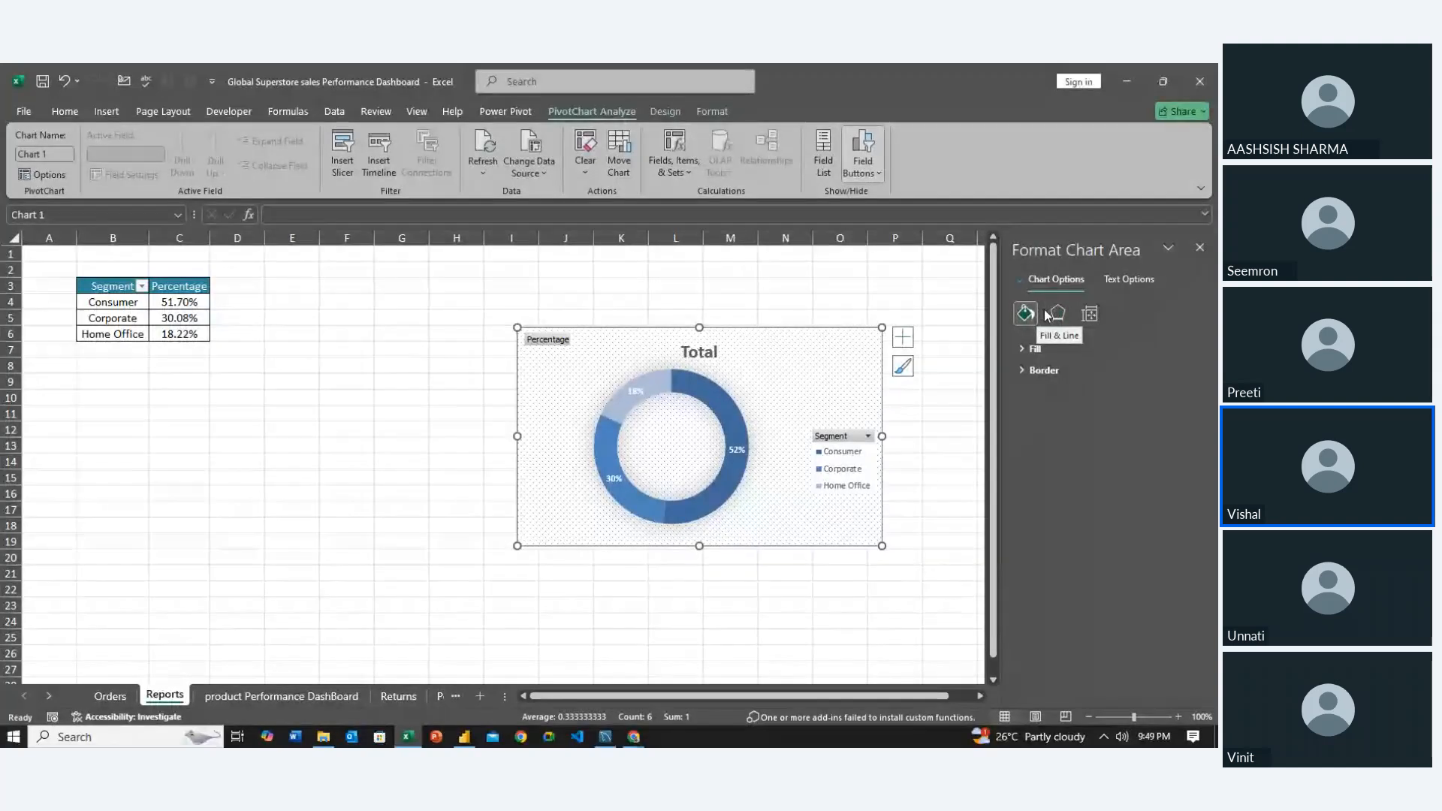
Add a shadow to the chart area with a 5 pt blur
{"action": "left_click", "coordinate": [1053, 319]}
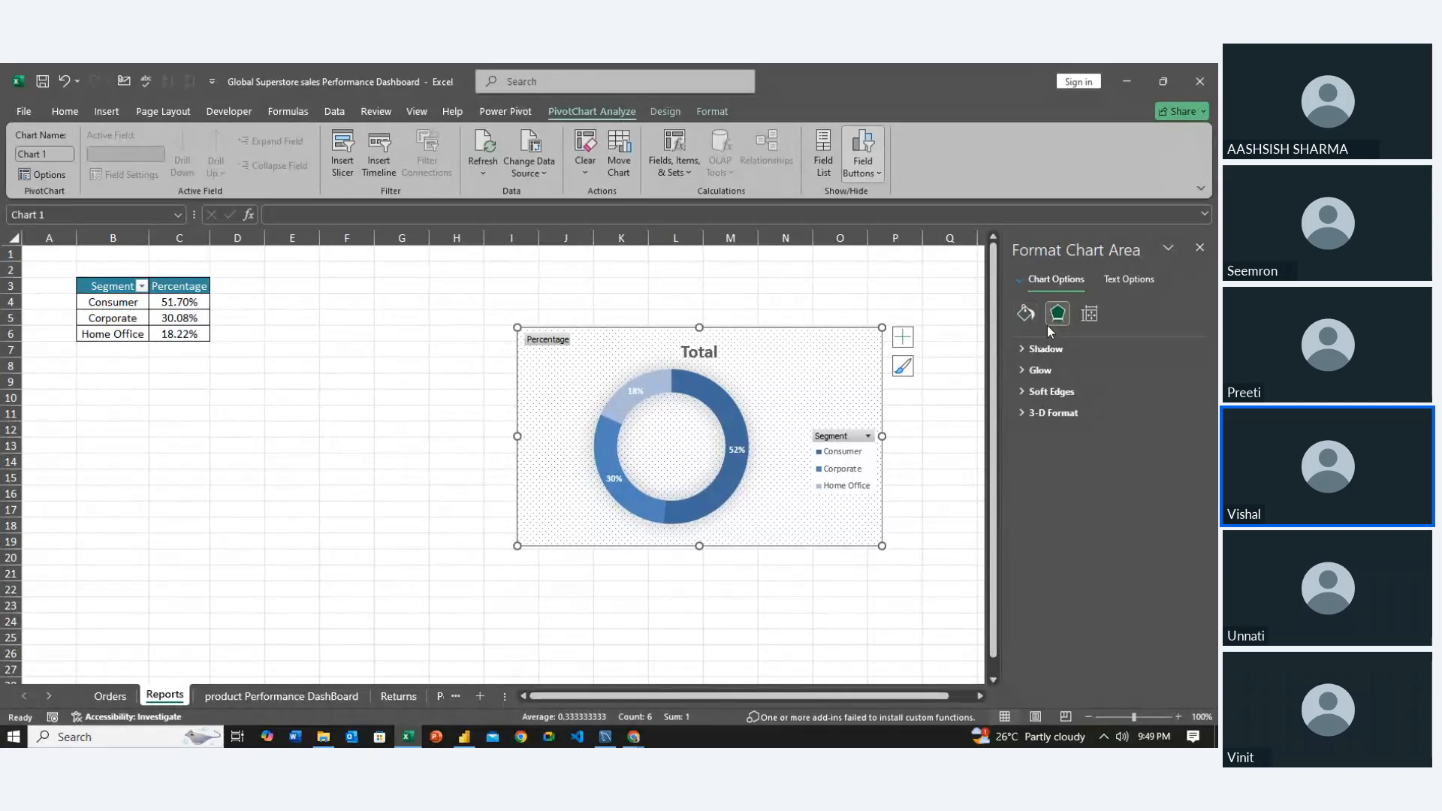
{"action": "left_click", "coordinate": [1023, 349]}
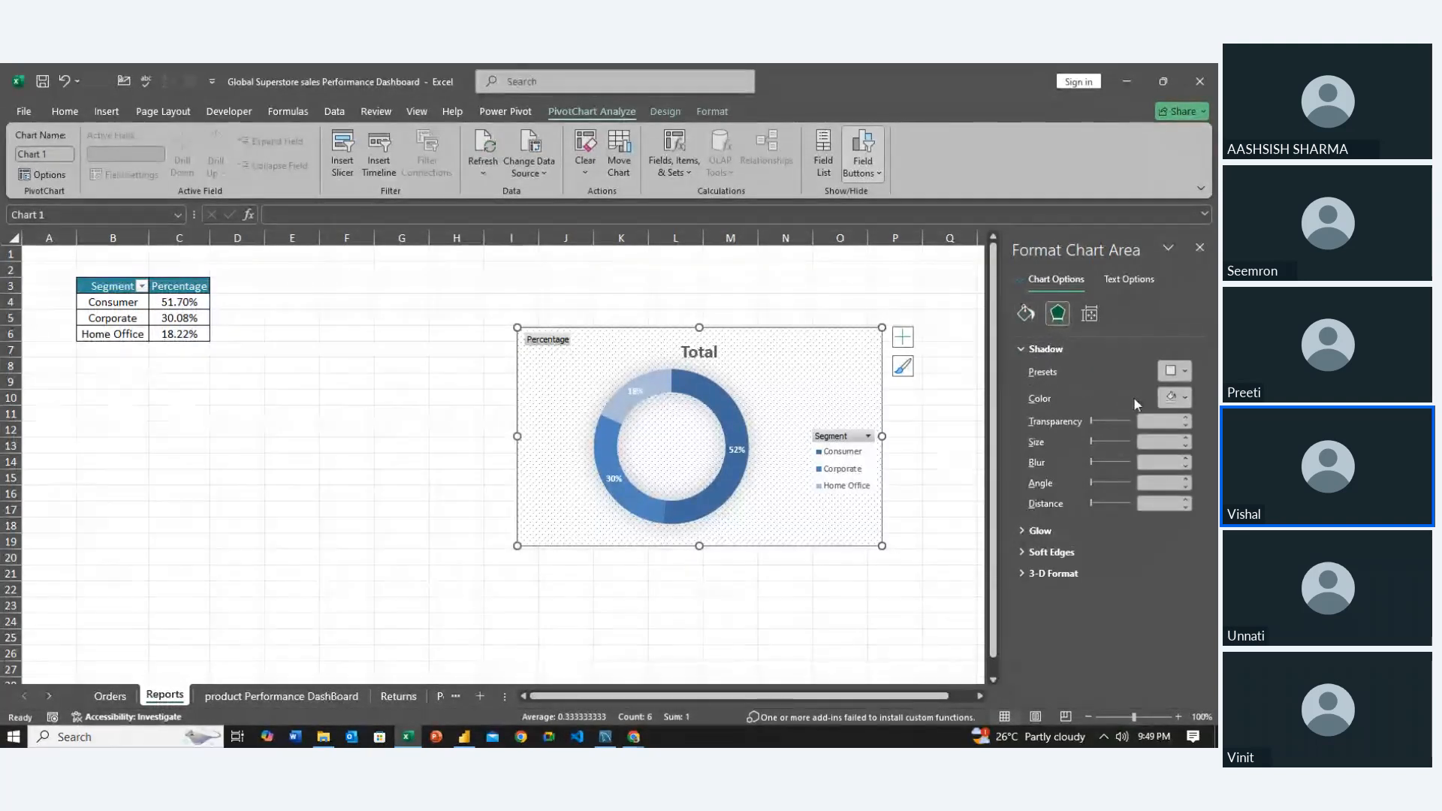
{"action": "left_click", "coordinate": [1095, 459]}
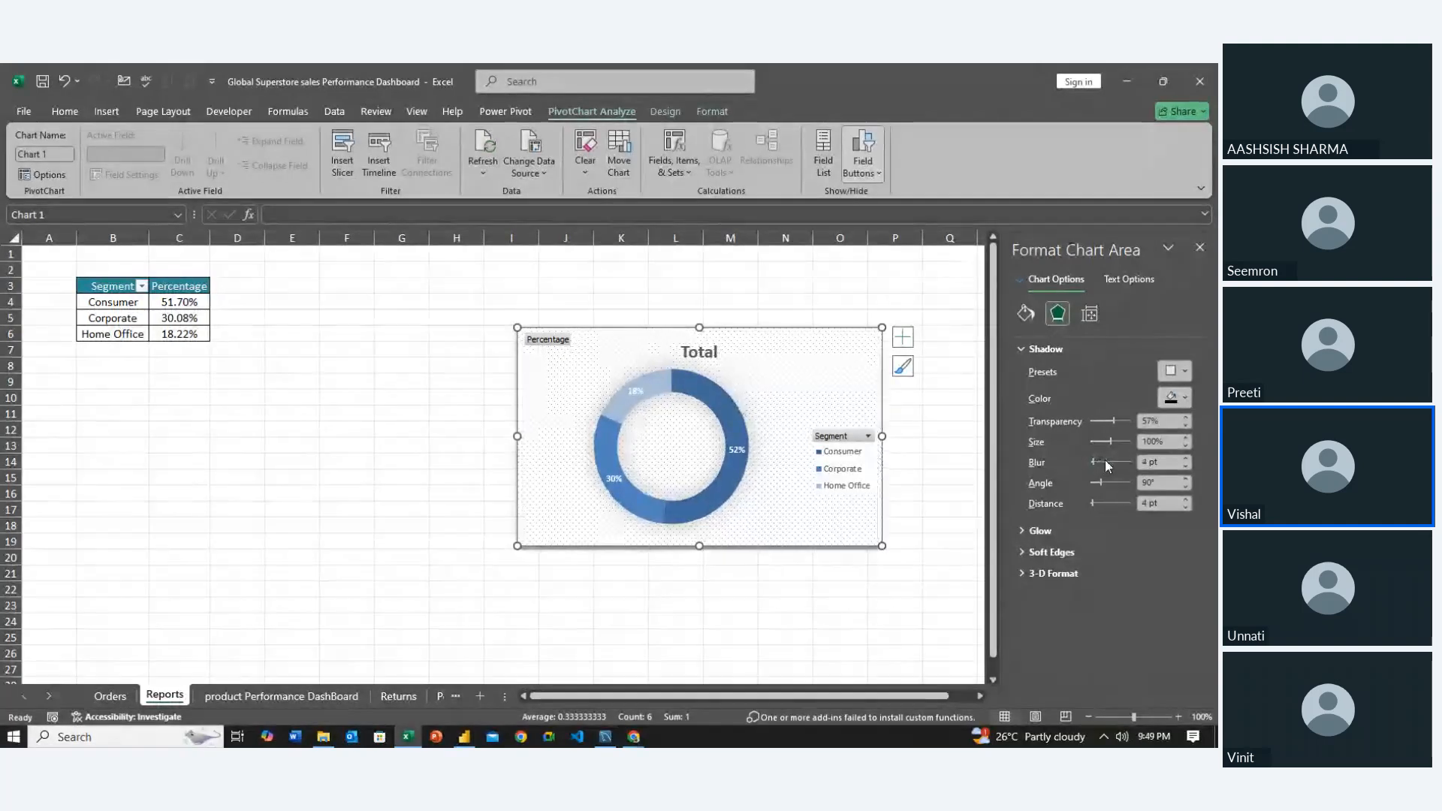
{"action": "left_click", "coordinate": [1106, 460]}
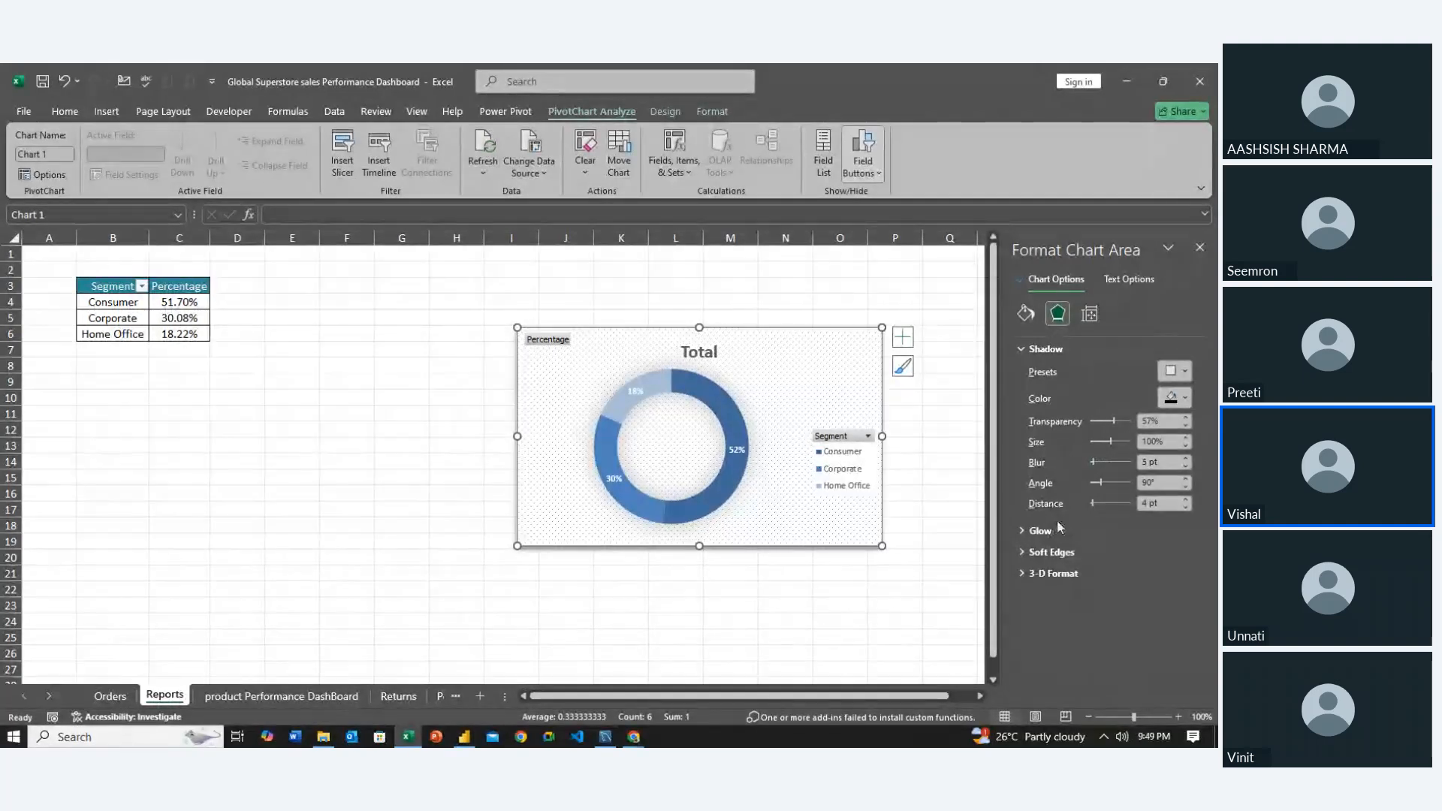
{"action": "left_click", "coordinate": [1019, 350]}
Apply a 5 pt glow preset to the chart area and change its colour to dark blue
{"action": "left_click", "coordinate": [1020, 368]}
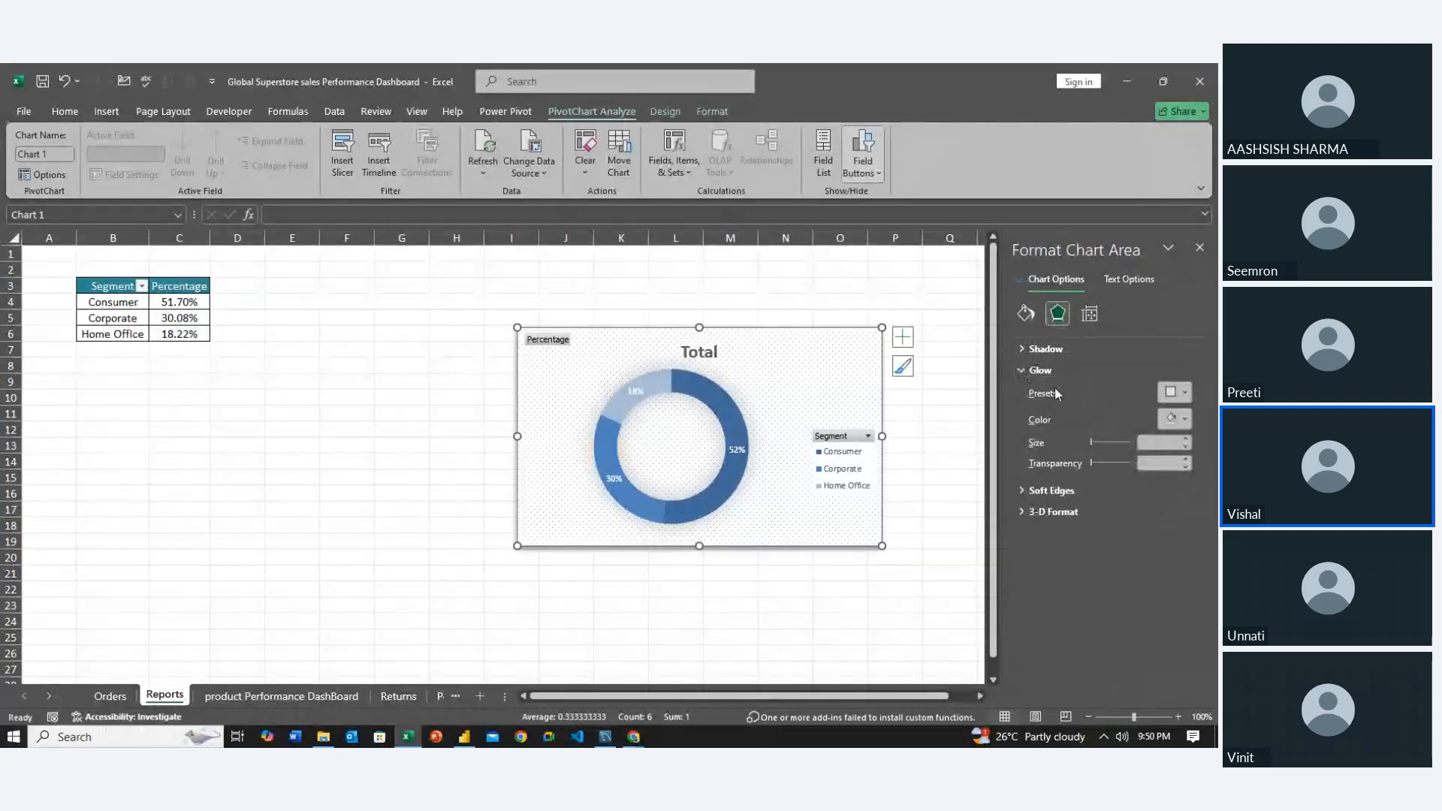
{"action": "left_click", "coordinate": [1190, 391]}
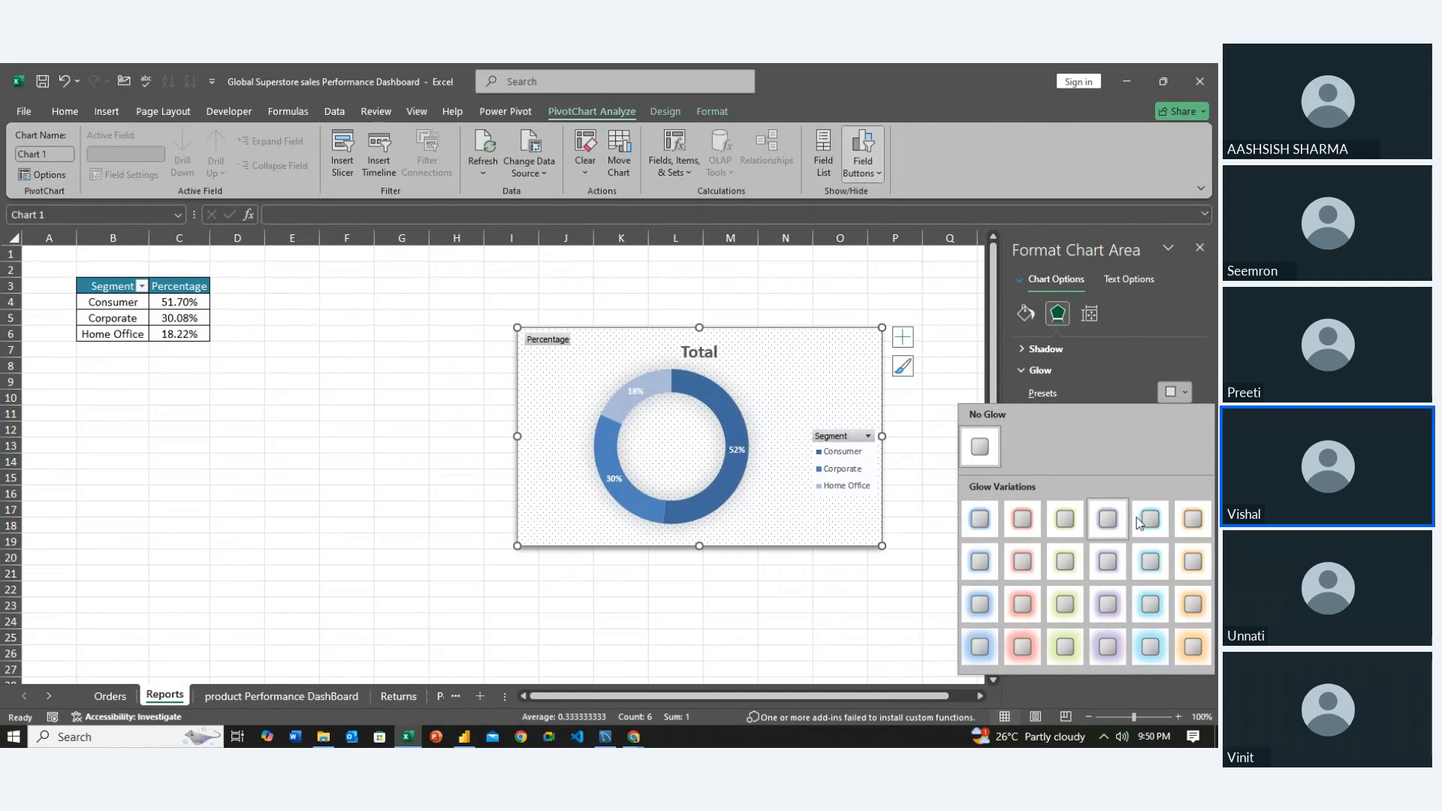
{"action": "left_click", "coordinate": [1068, 517]}
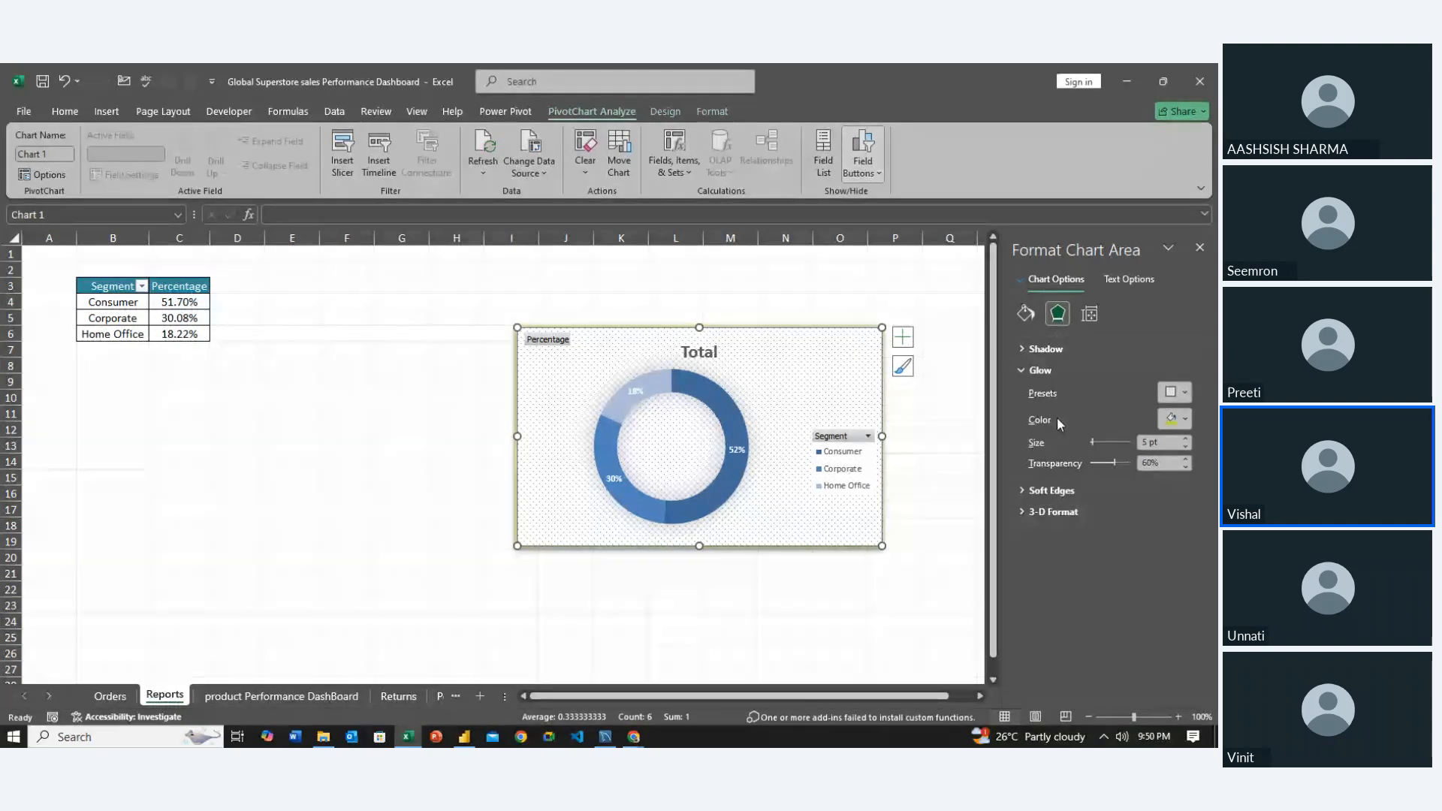
{"action": "left_click", "coordinate": [1184, 418]}
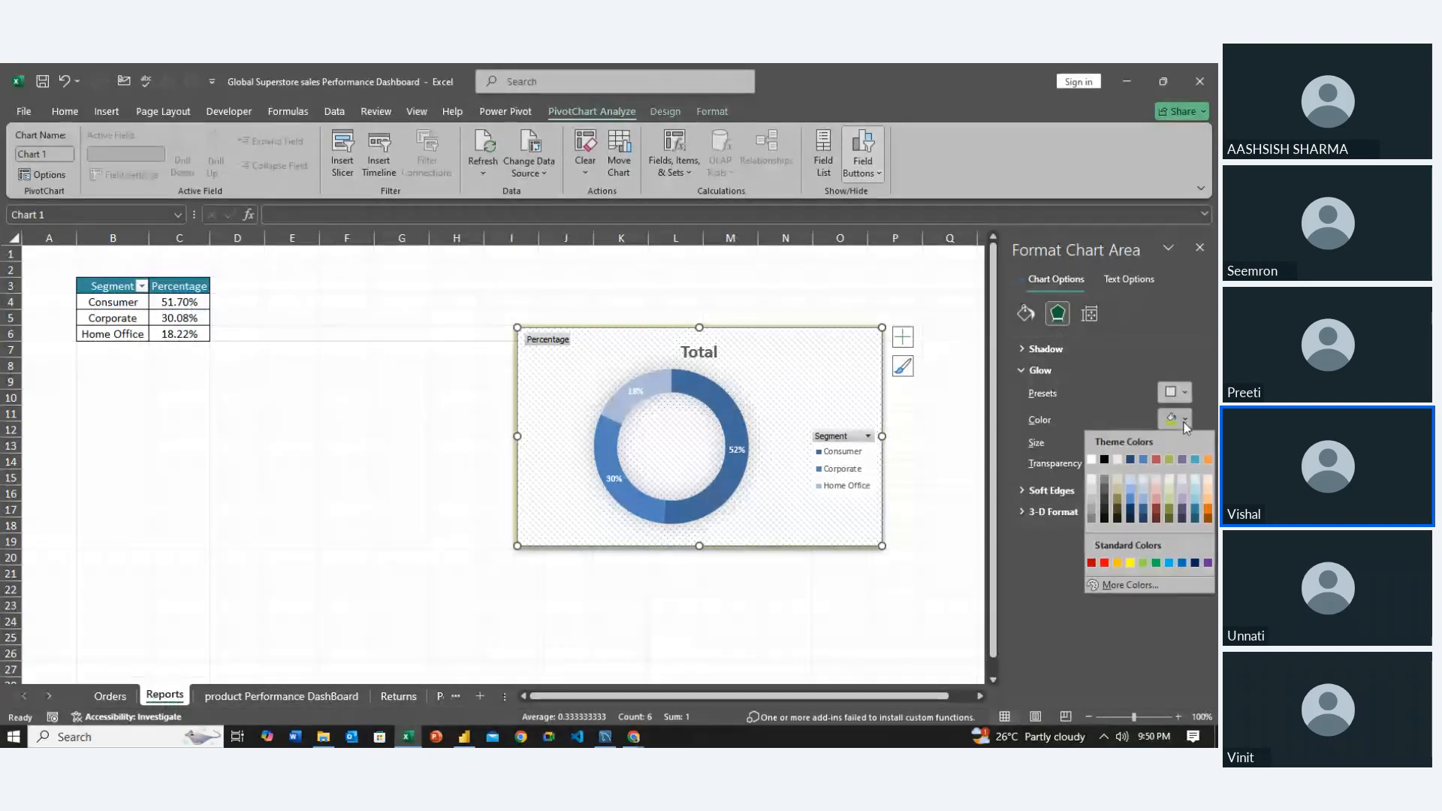
{"action": "left_click", "coordinate": [1134, 508]}
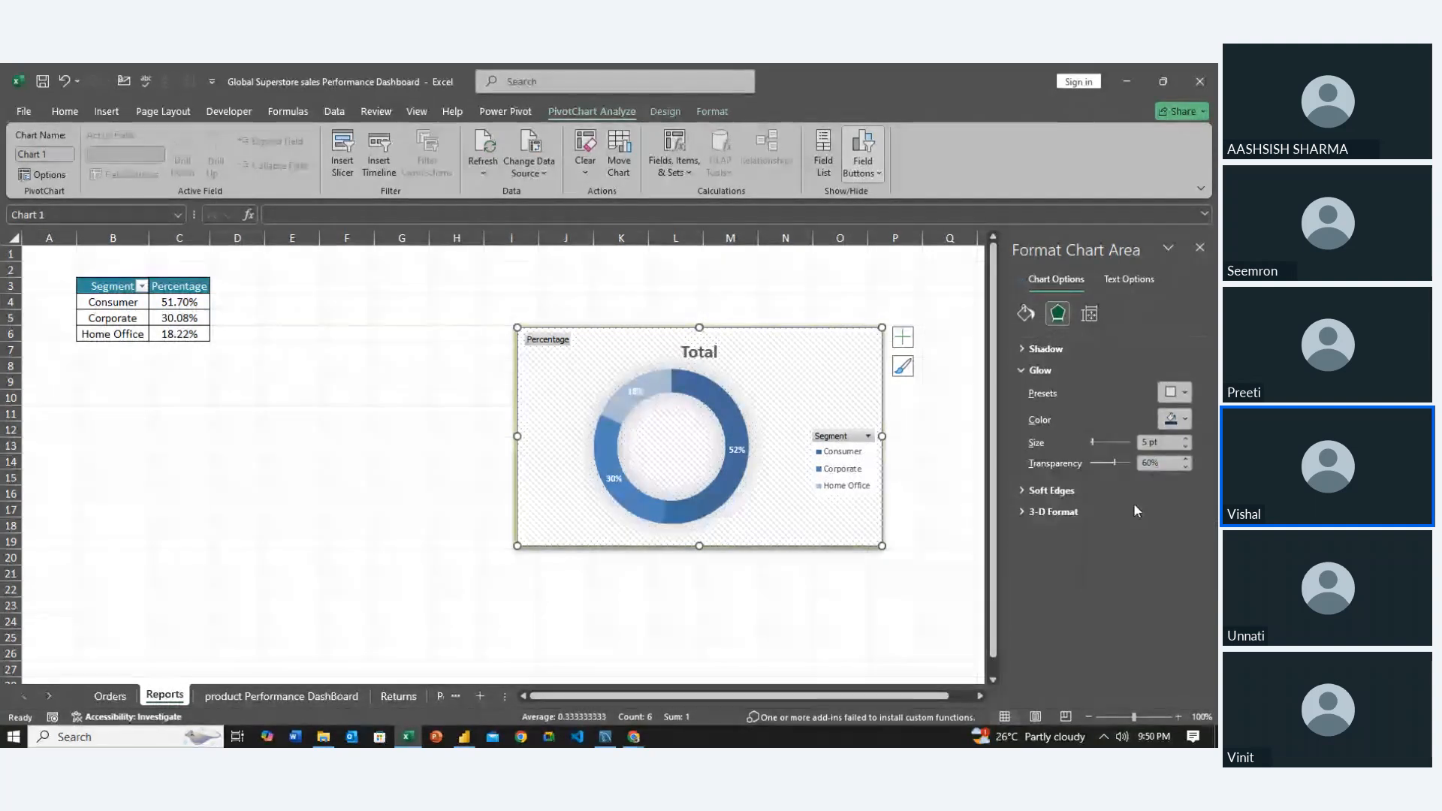
Soften the edges of the chart area with a soft edge size of 2 pt
{"action": "left_click", "coordinate": [1017, 371]}
{"action": "left_click", "coordinate": [1021, 392]}
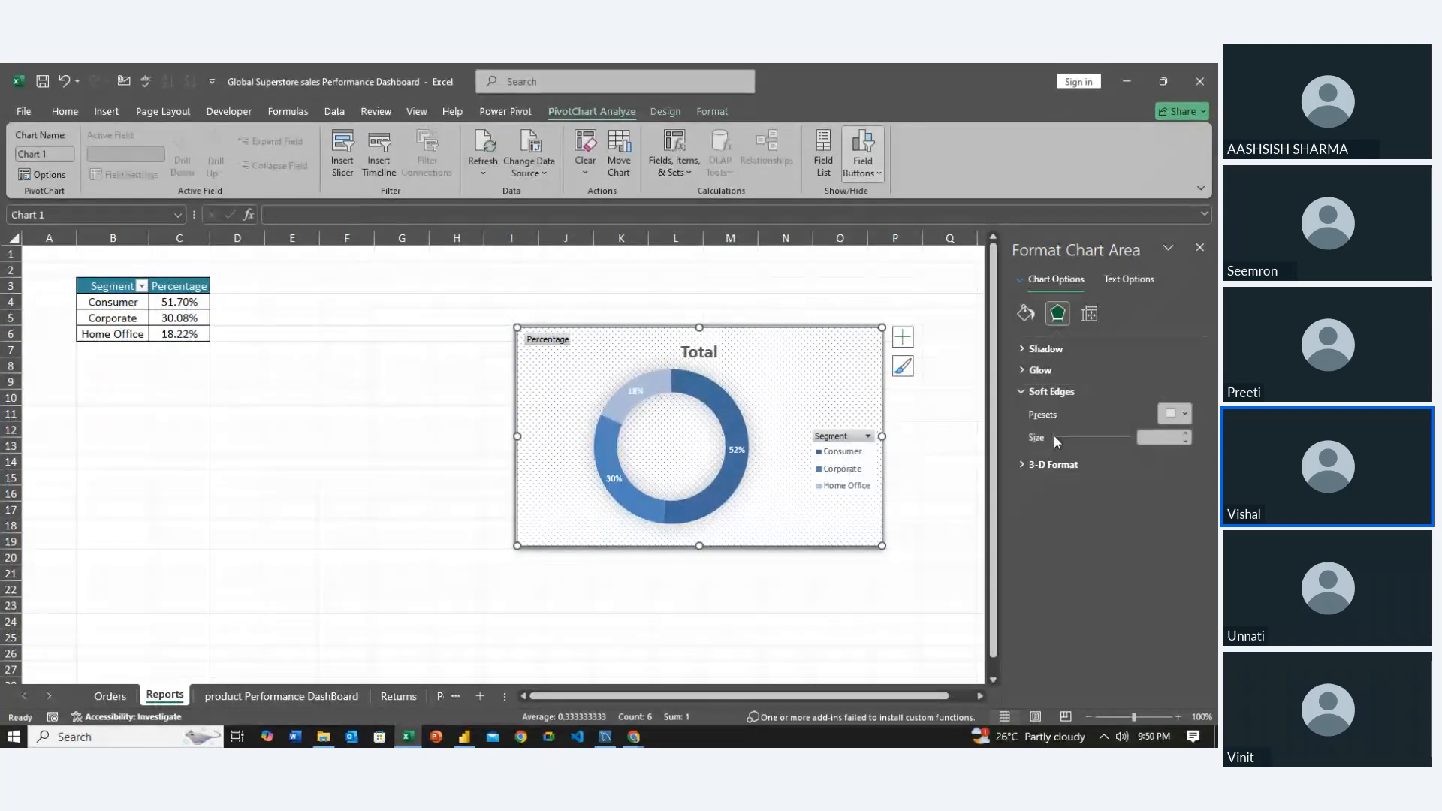
{"action": "mouse_move", "coordinate": [1053, 435]}
{"action": "left_mouse_down"}
{"action": "mouse_move", "coordinate": [1074, 435]}
{"action": "mouse_move", "coordinate": [1053, 436]}
{"action": "left_mouse_up"}
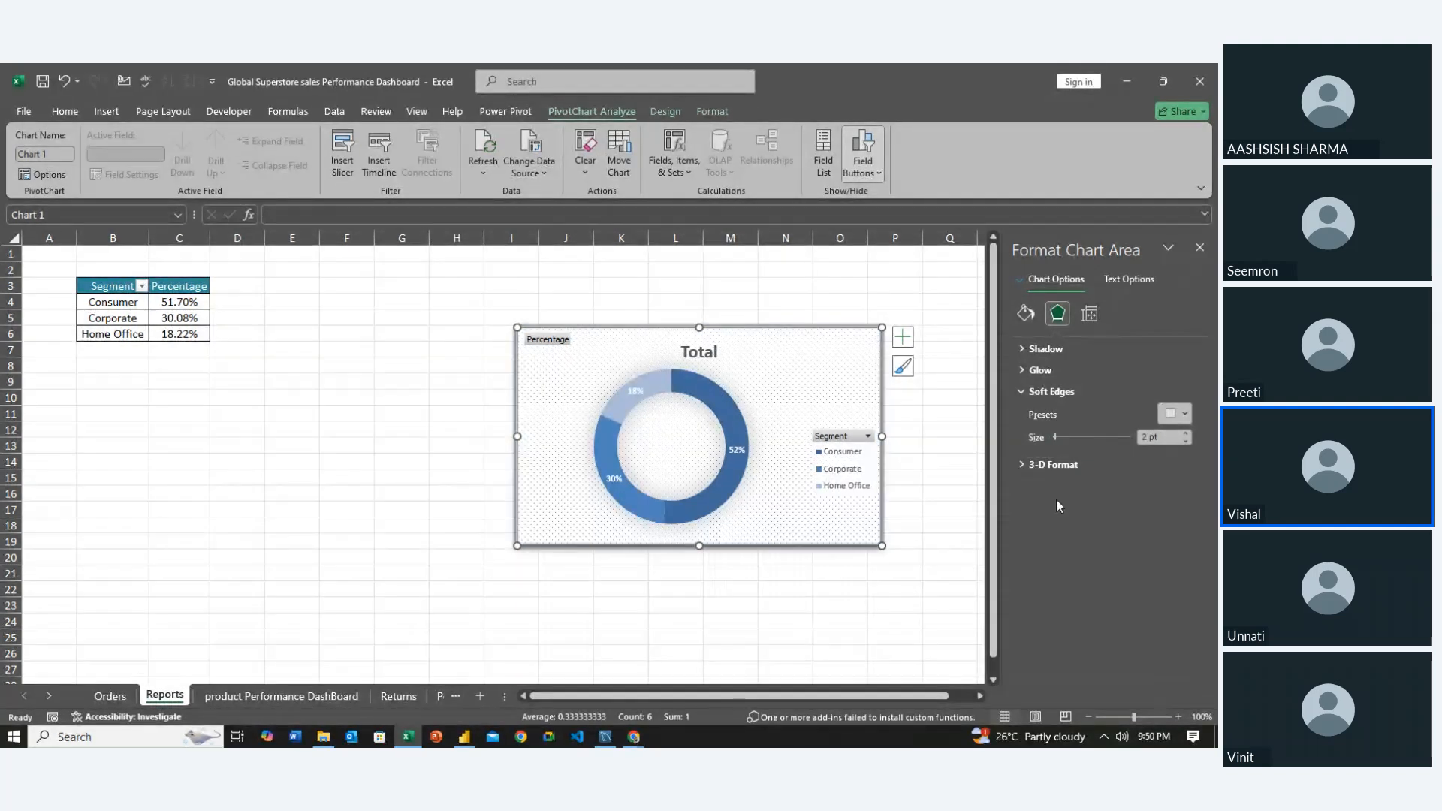
Try a wireframe special-effect material in the chart area's 3-D format and replace it with a translucent one
{"action": "left_click", "coordinate": [1020, 393]}
{"action": "left_click", "coordinate": [1019, 414]}
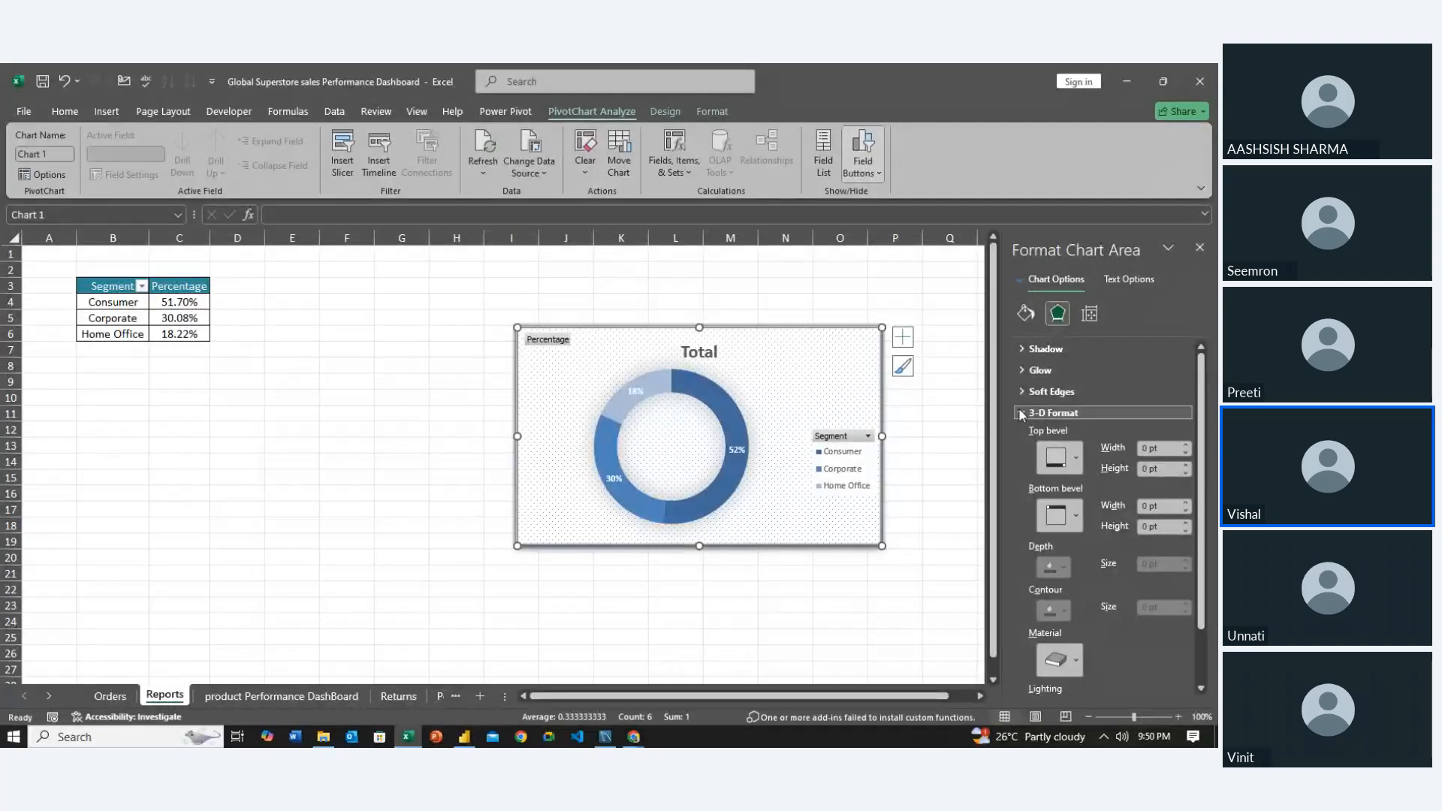
{"action": "left_click", "coordinate": [1081, 662]}
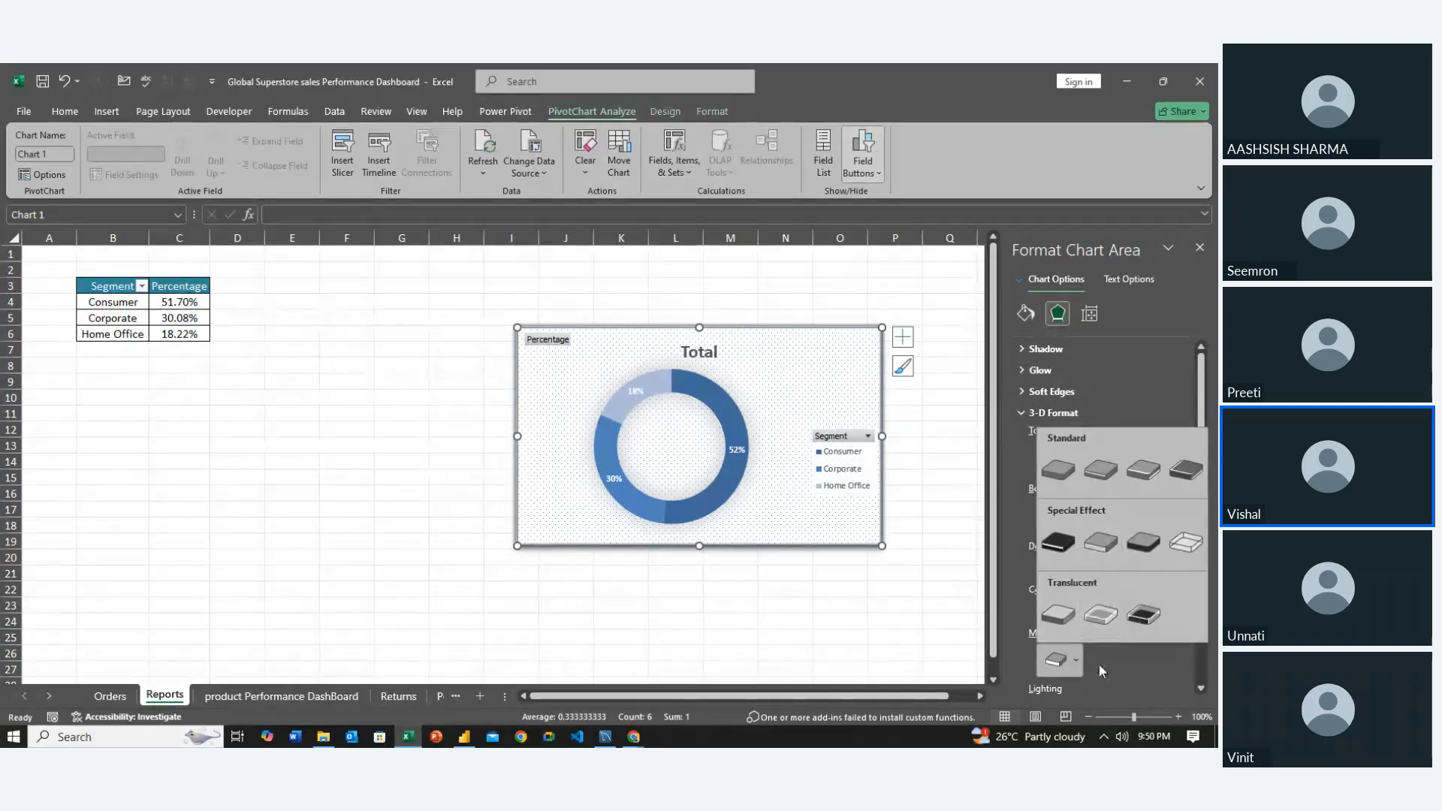
{"action": "left_click", "coordinate": [1145, 635]}
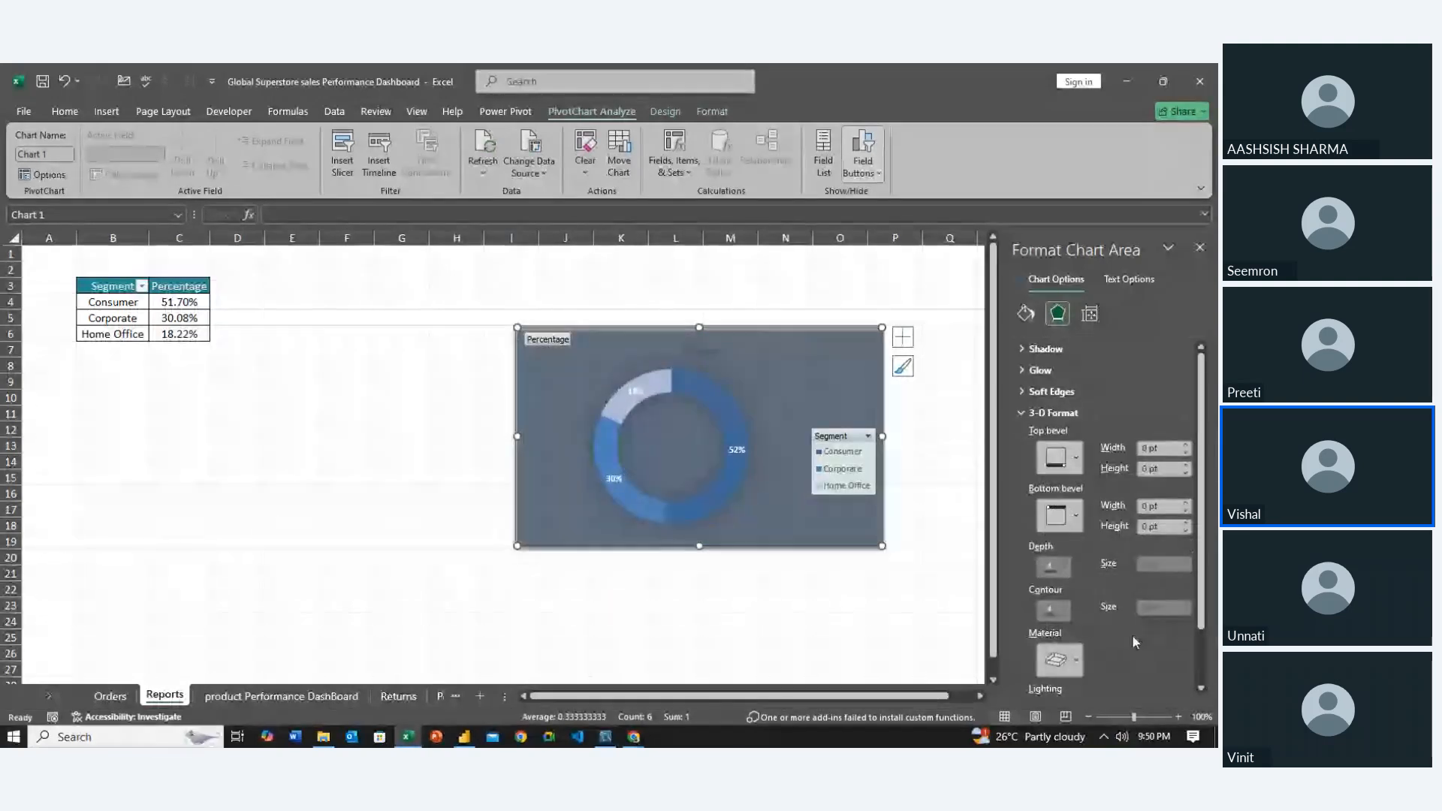
{"action": "left_click", "coordinate": [1081, 659]}
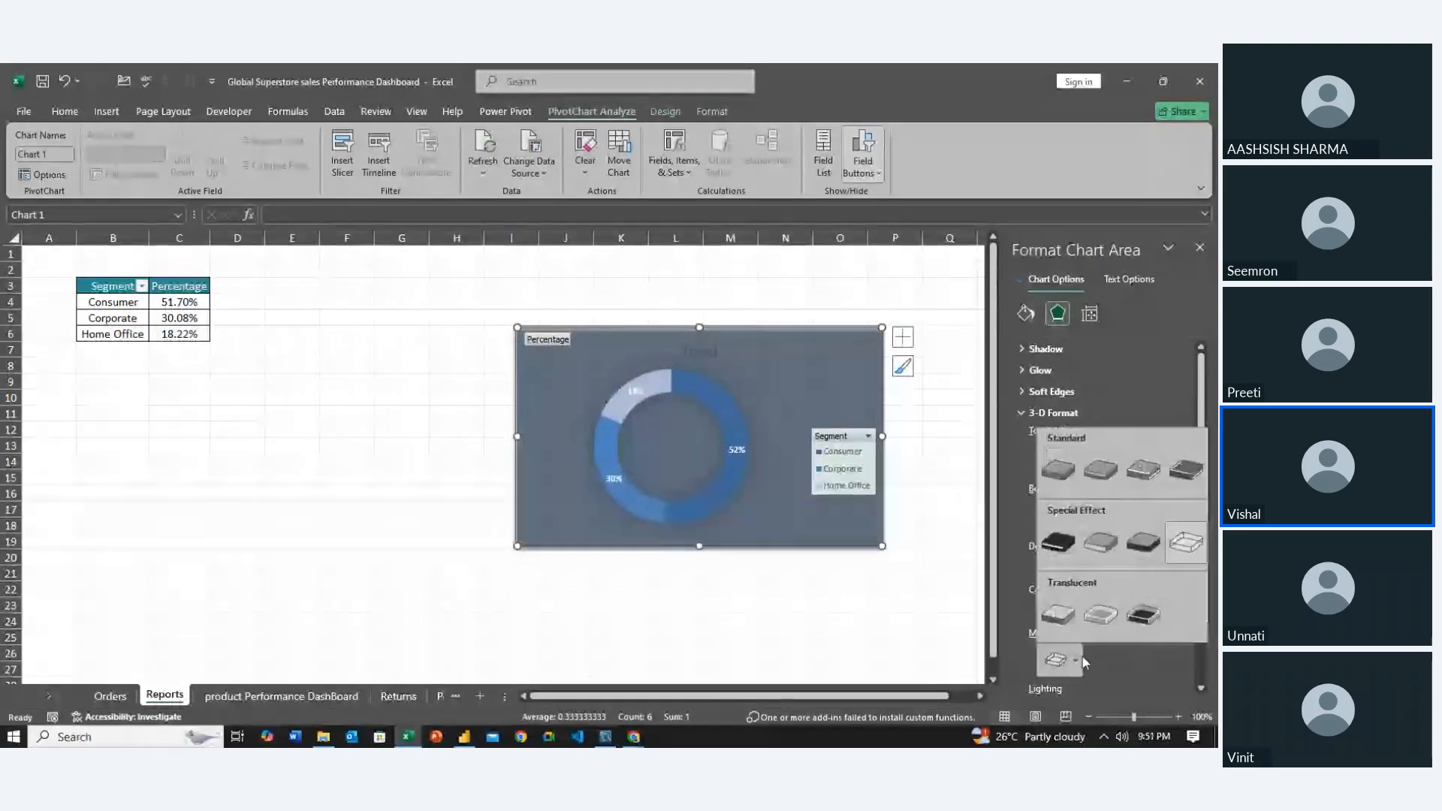
{"action": "left_click", "coordinate": [1059, 614]}
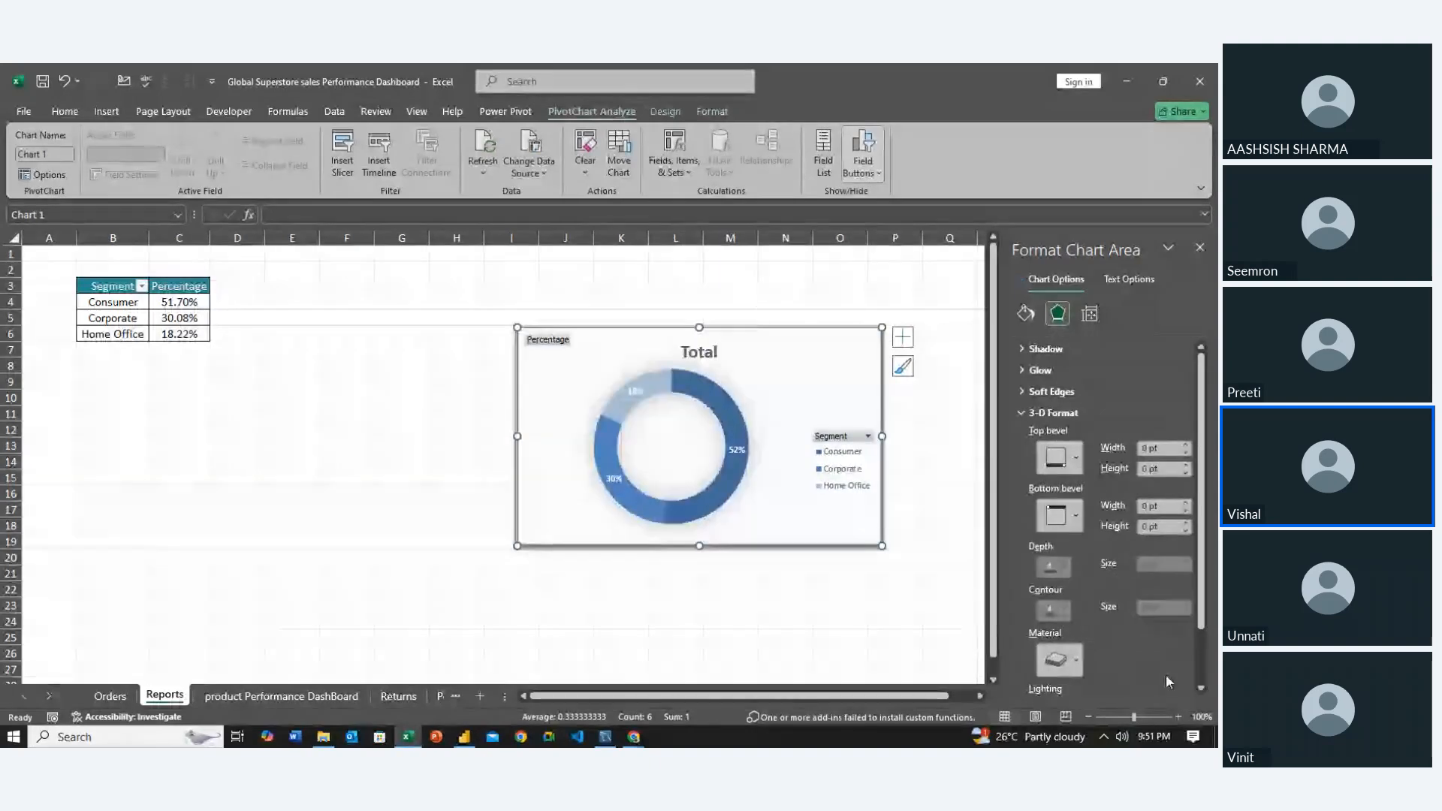
{"action": "left_click", "coordinate": [1023, 414]}
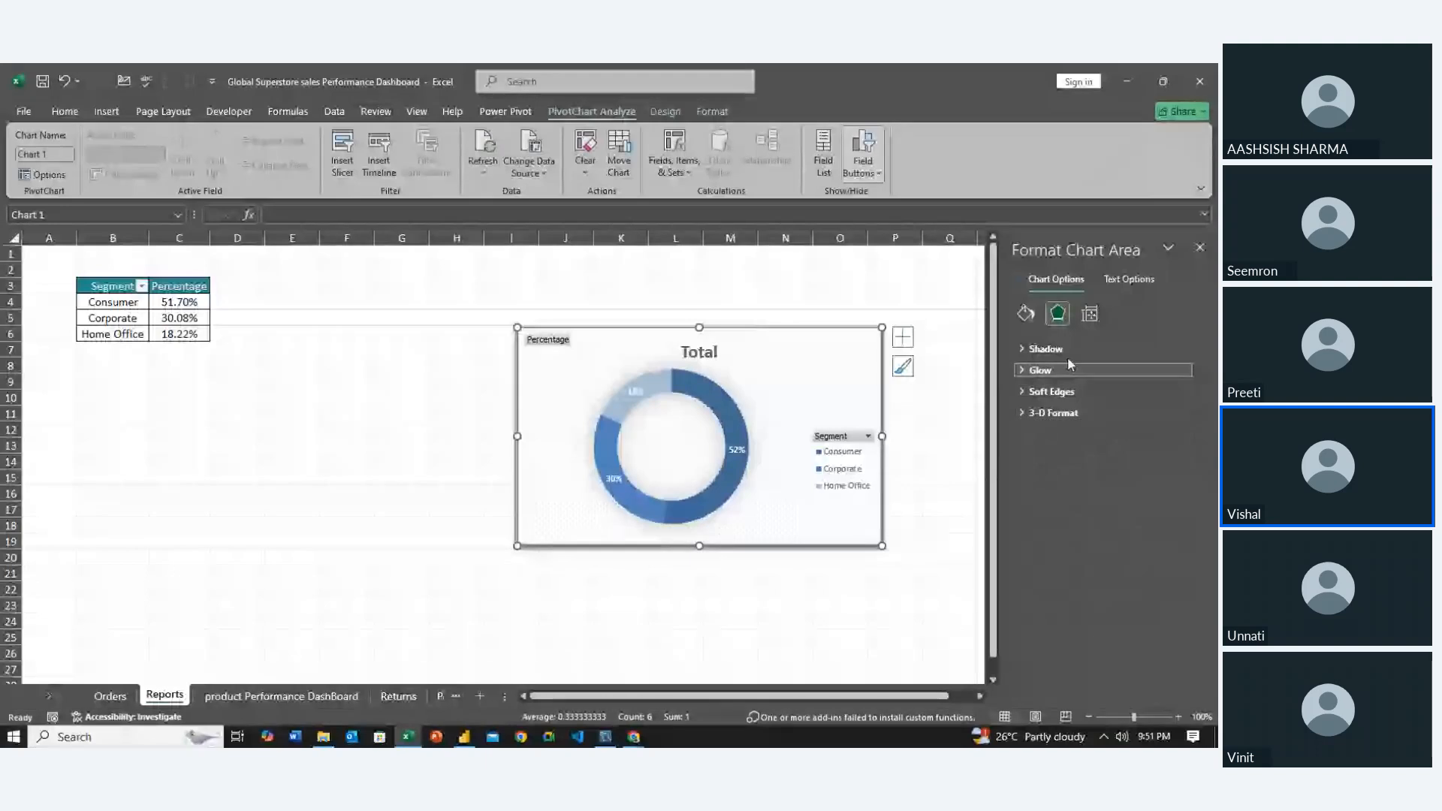
Try gradient, picture or texture, and pattern fills on the chart's text
{"action": "left_click", "coordinate": [1091, 315]}
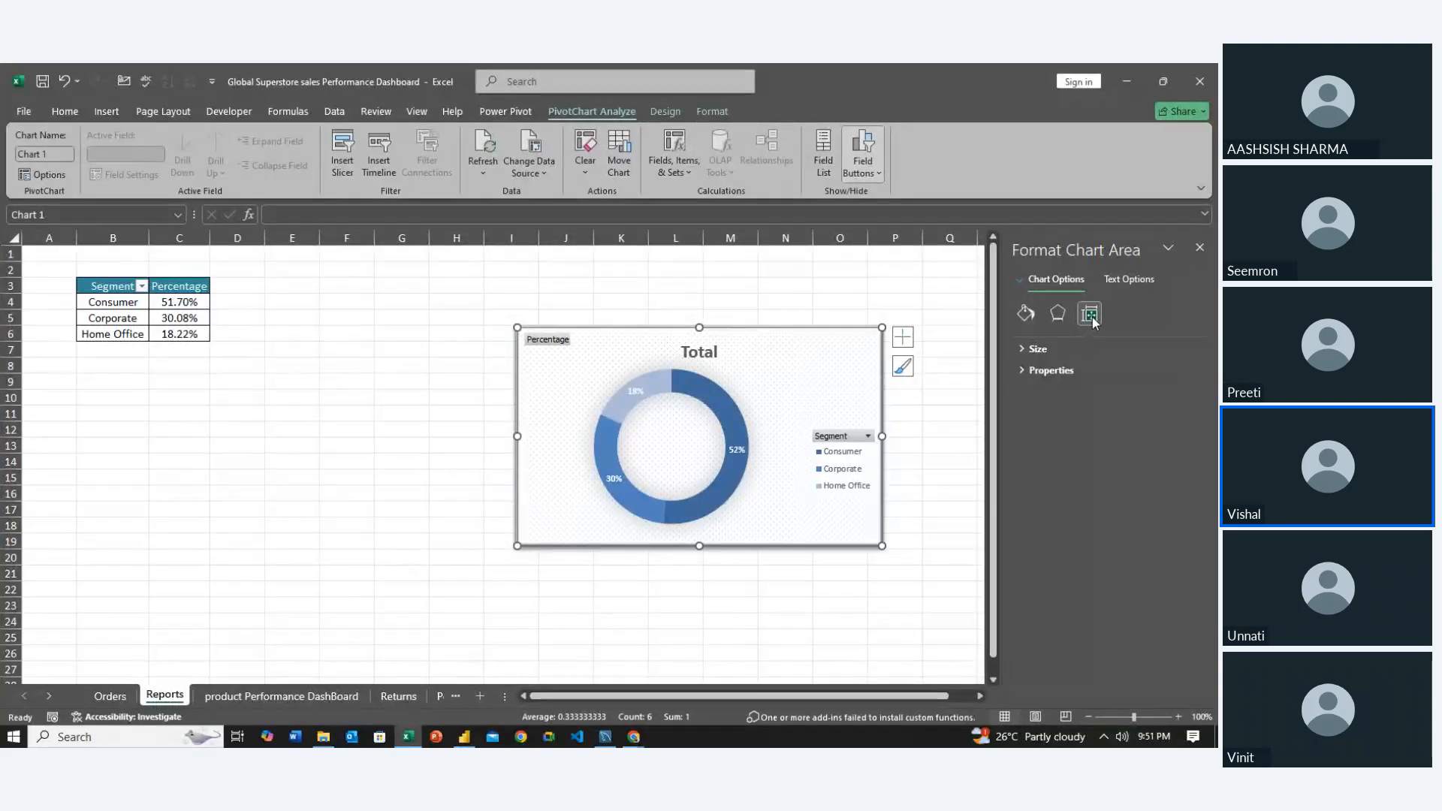
{"action": "left_click", "coordinate": [1058, 313]}
{"action": "left_click", "coordinate": [1114, 286]}
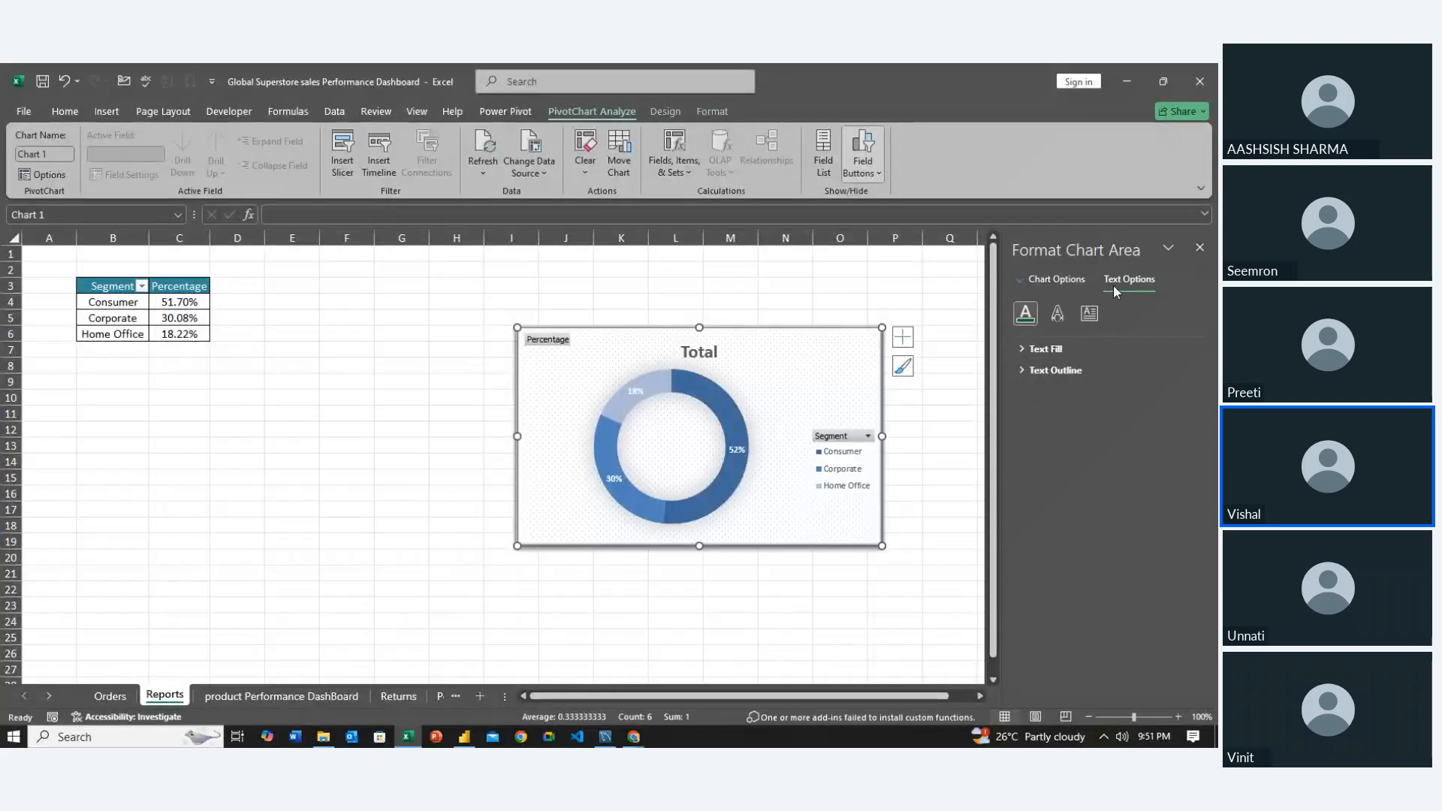
{"action": "left_click", "coordinate": [1025, 351]}
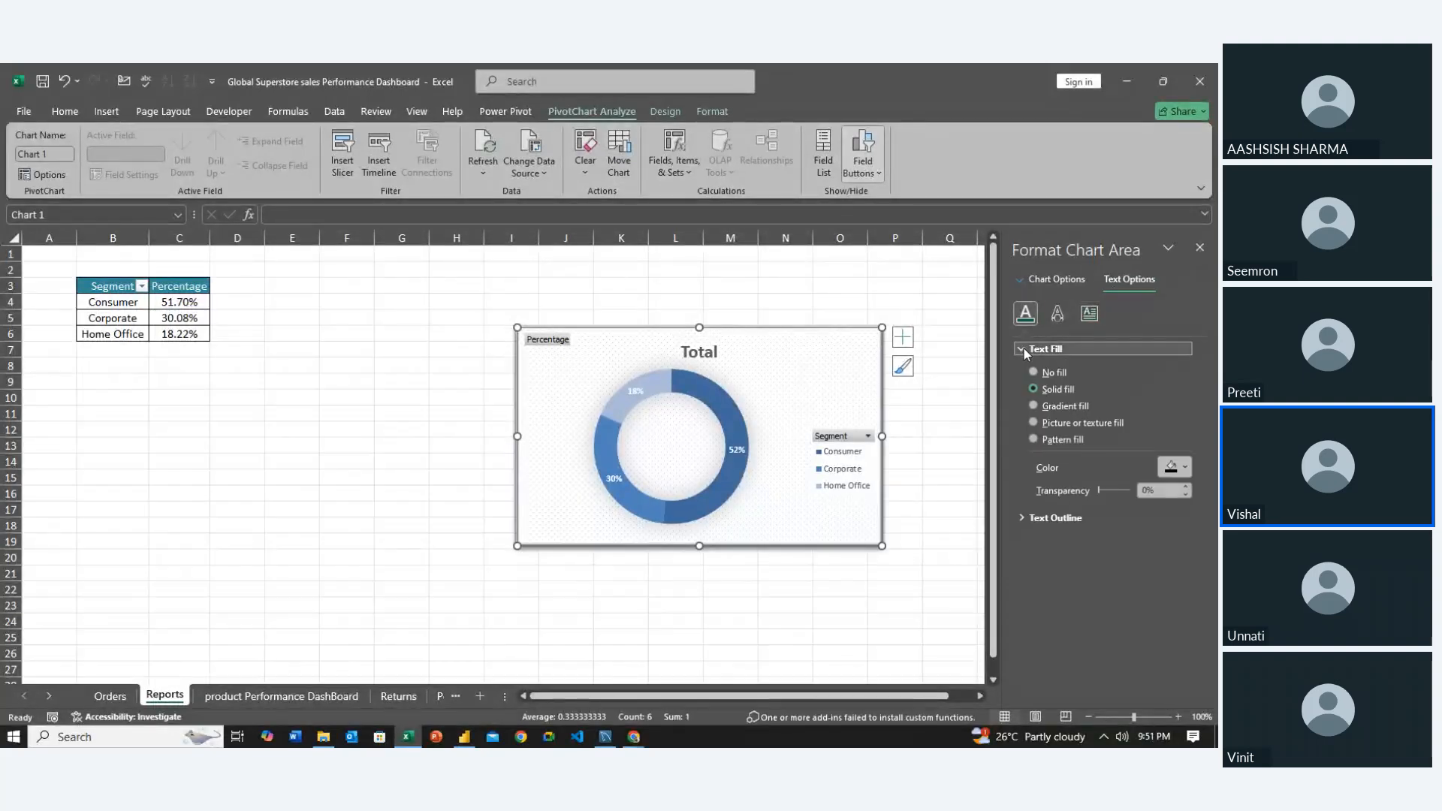
{"action": "left_click", "coordinate": [1033, 406]}
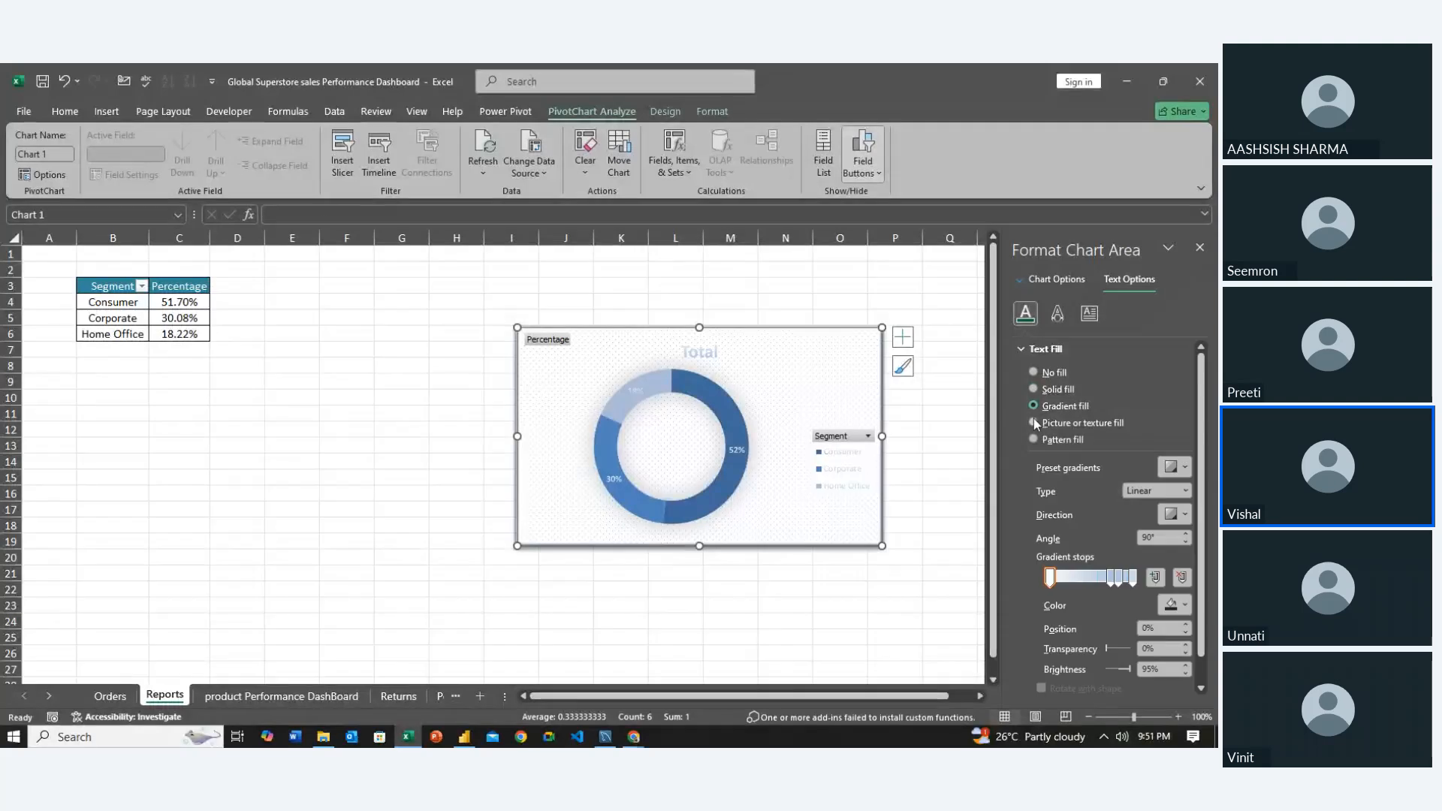
{"action": "left_click", "coordinate": [1035, 425]}
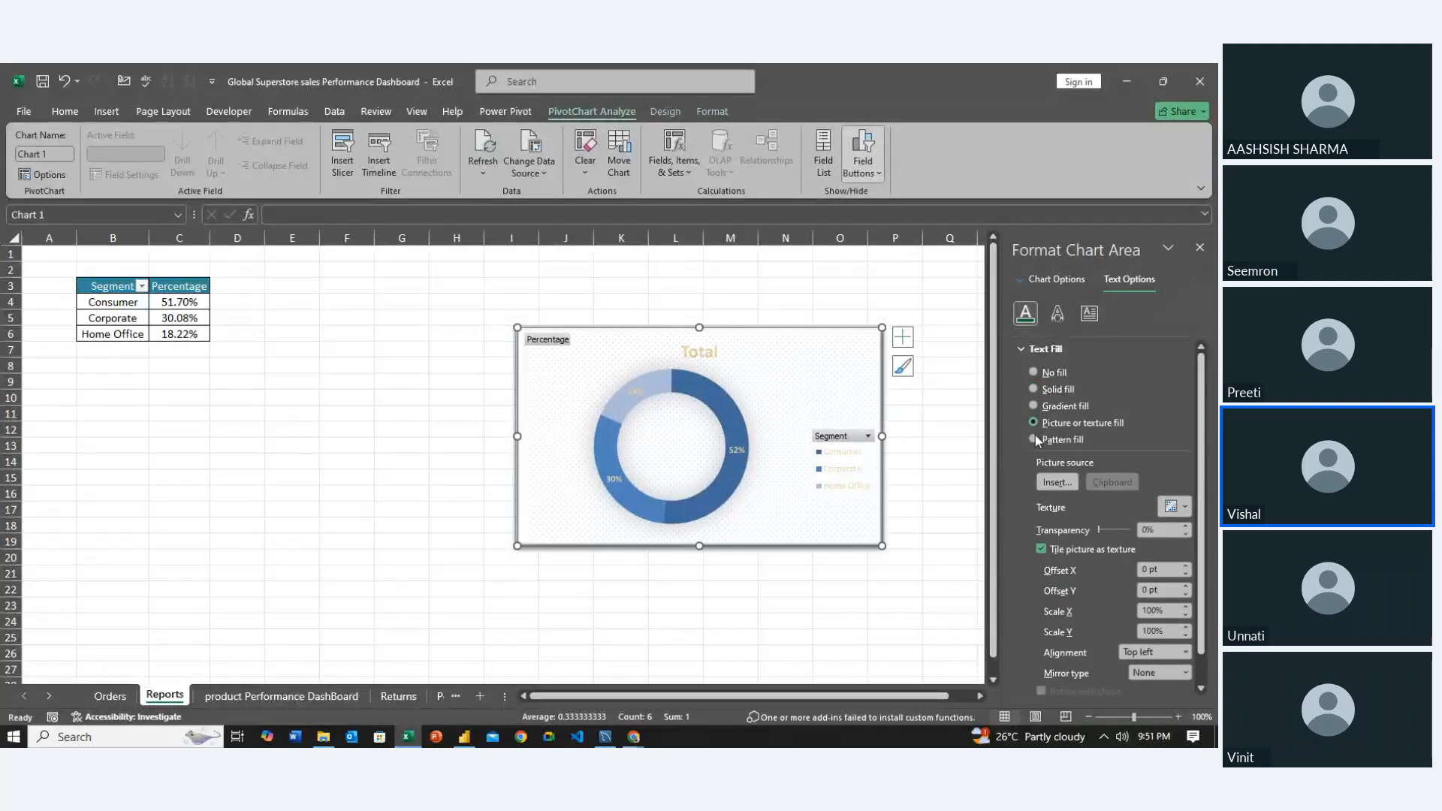
{"action": "left_click", "coordinate": [1034, 440]}
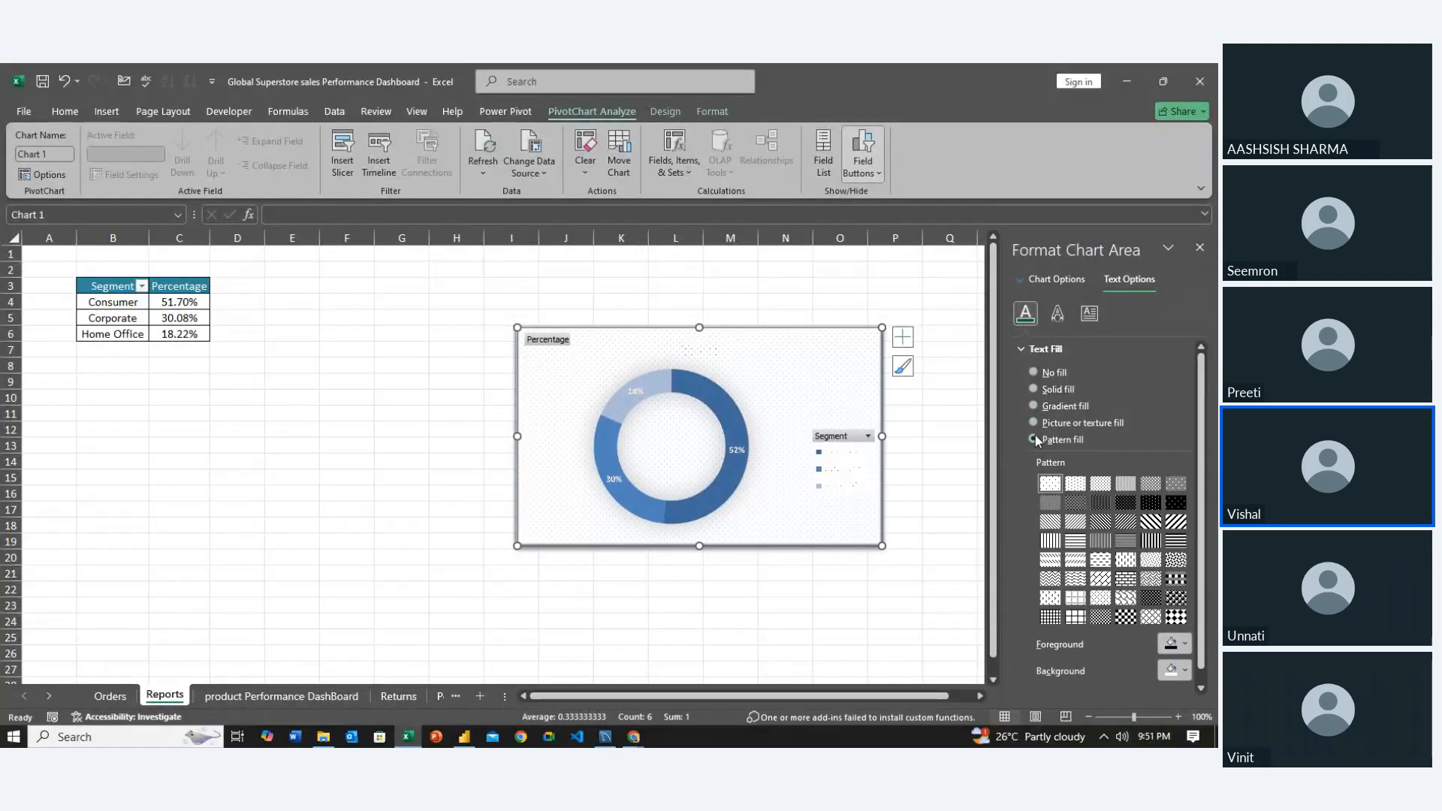
Try solid white and light theme colours for the chart's text, as well as no text fill
{"action": "left_click", "coordinate": [1033, 389]}
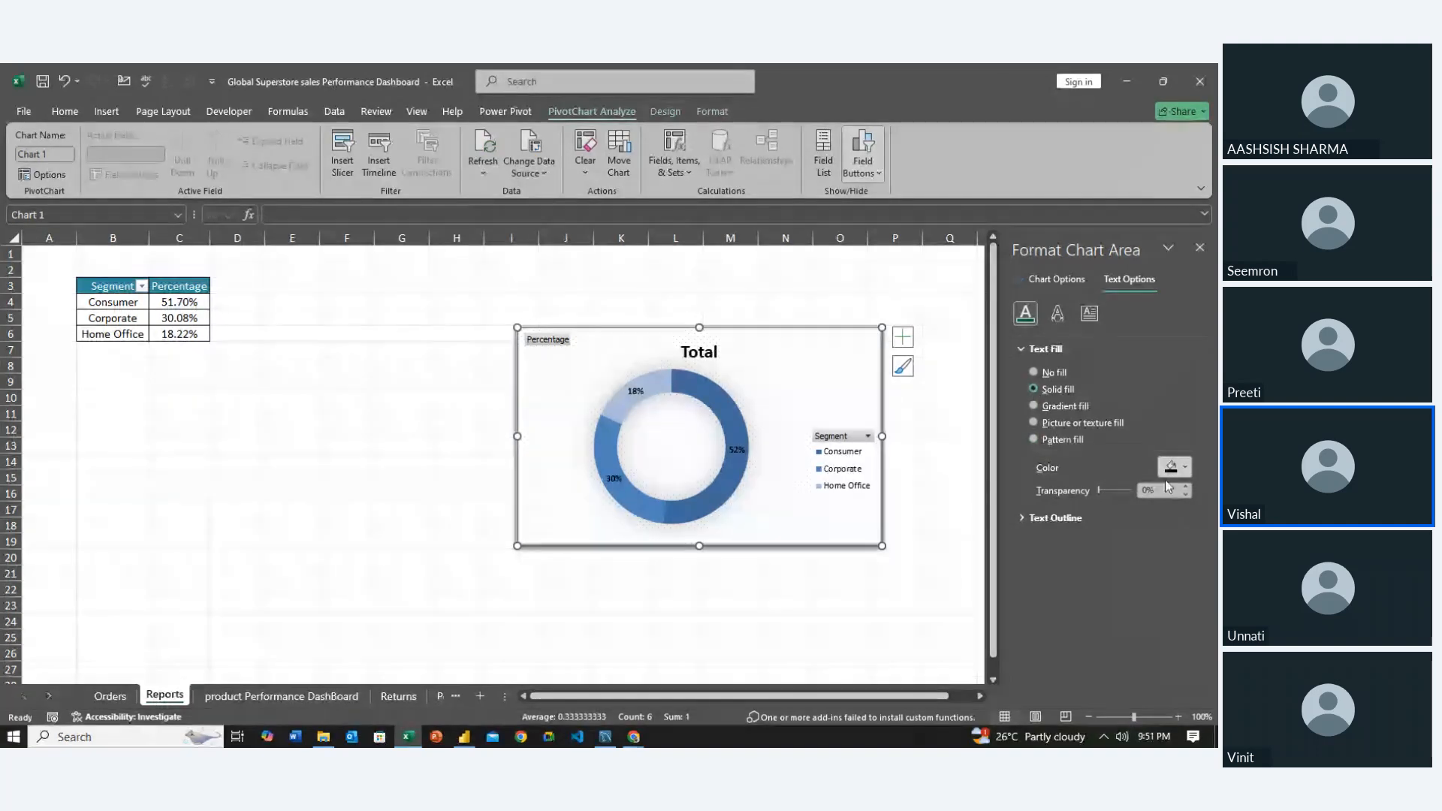
{"action": "left_click", "coordinate": [1185, 467]}
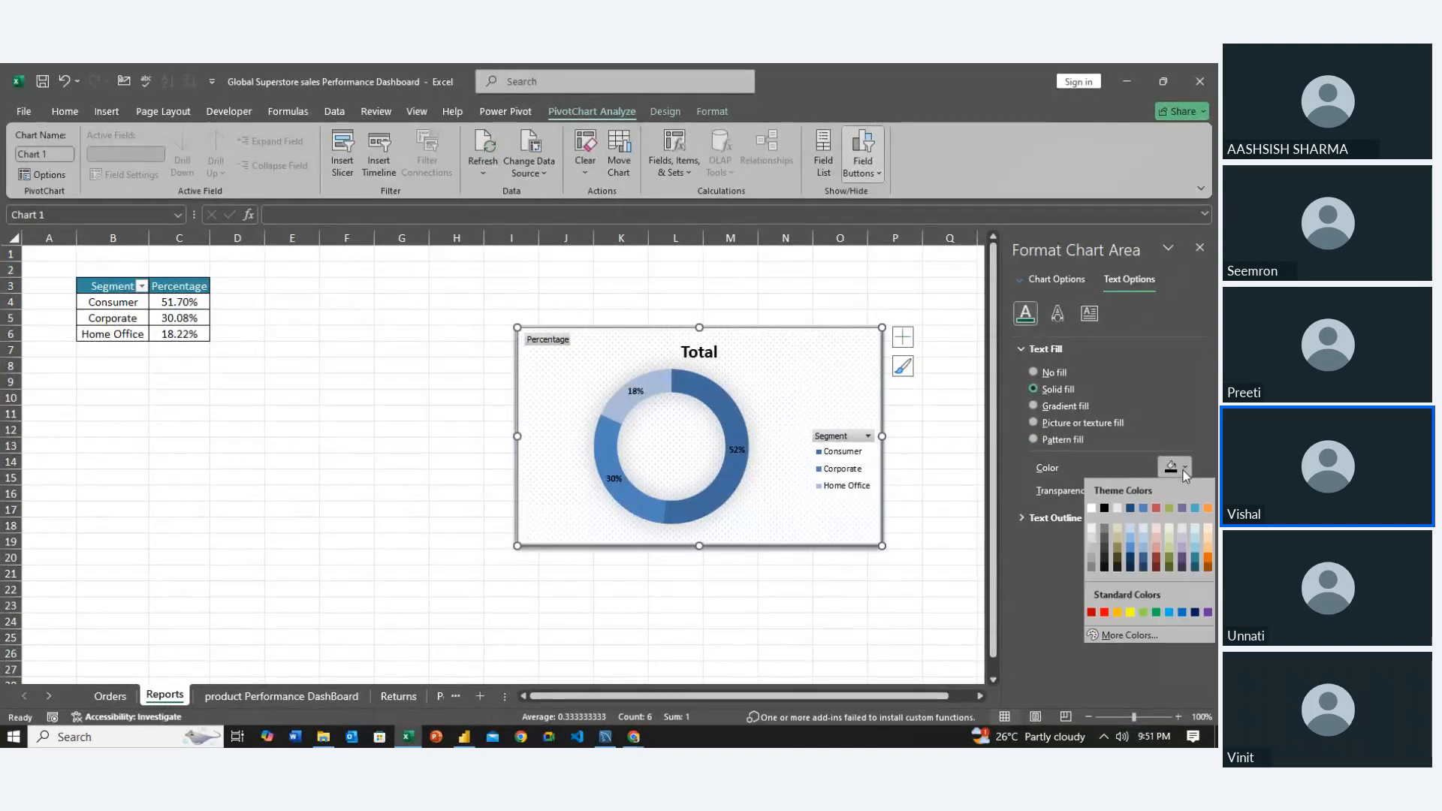
{"action": "left_click", "coordinate": [1099, 507]}
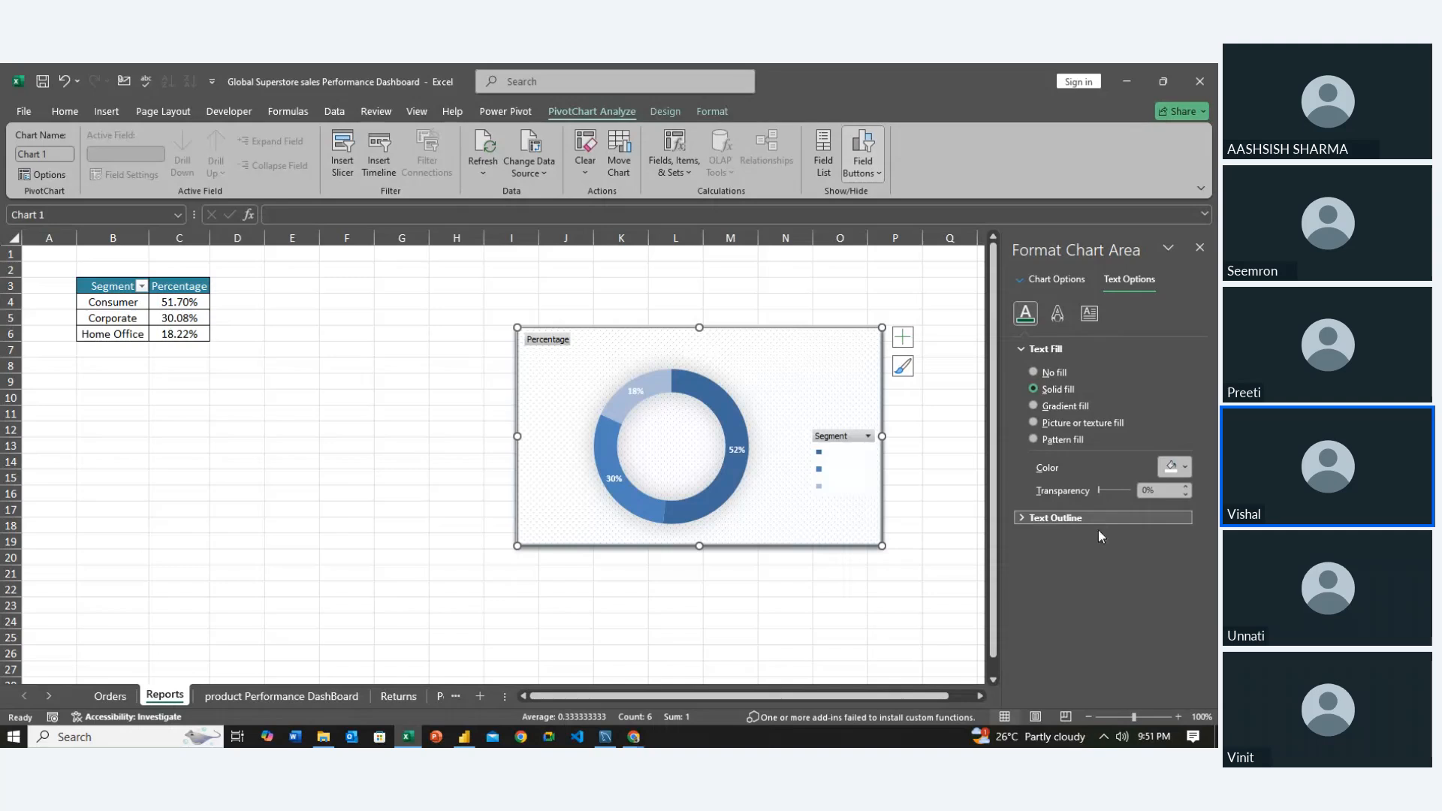
{"action": "left_click", "coordinate": [1182, 467]}
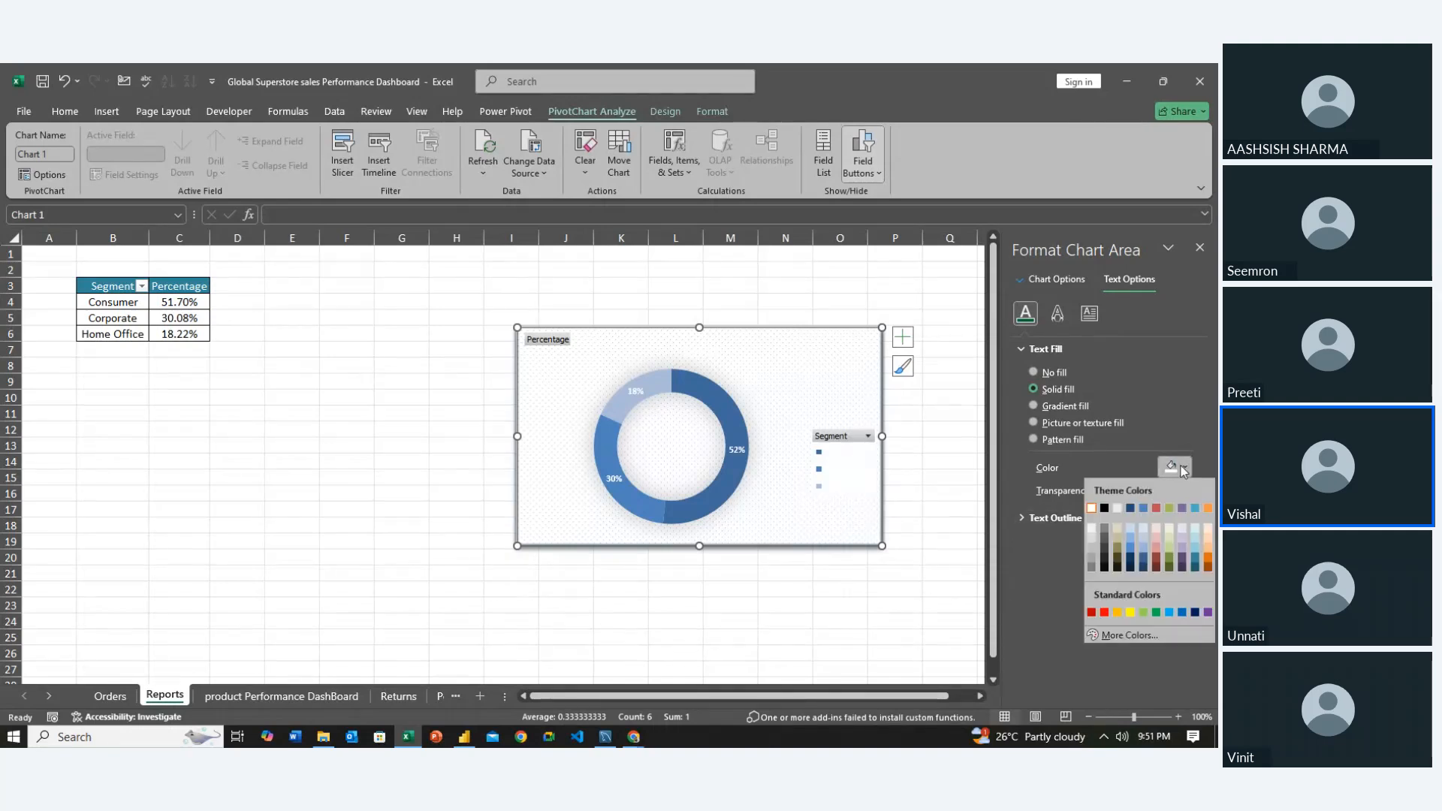
{"action": "left_click", "coordinate": [1117, 509]}
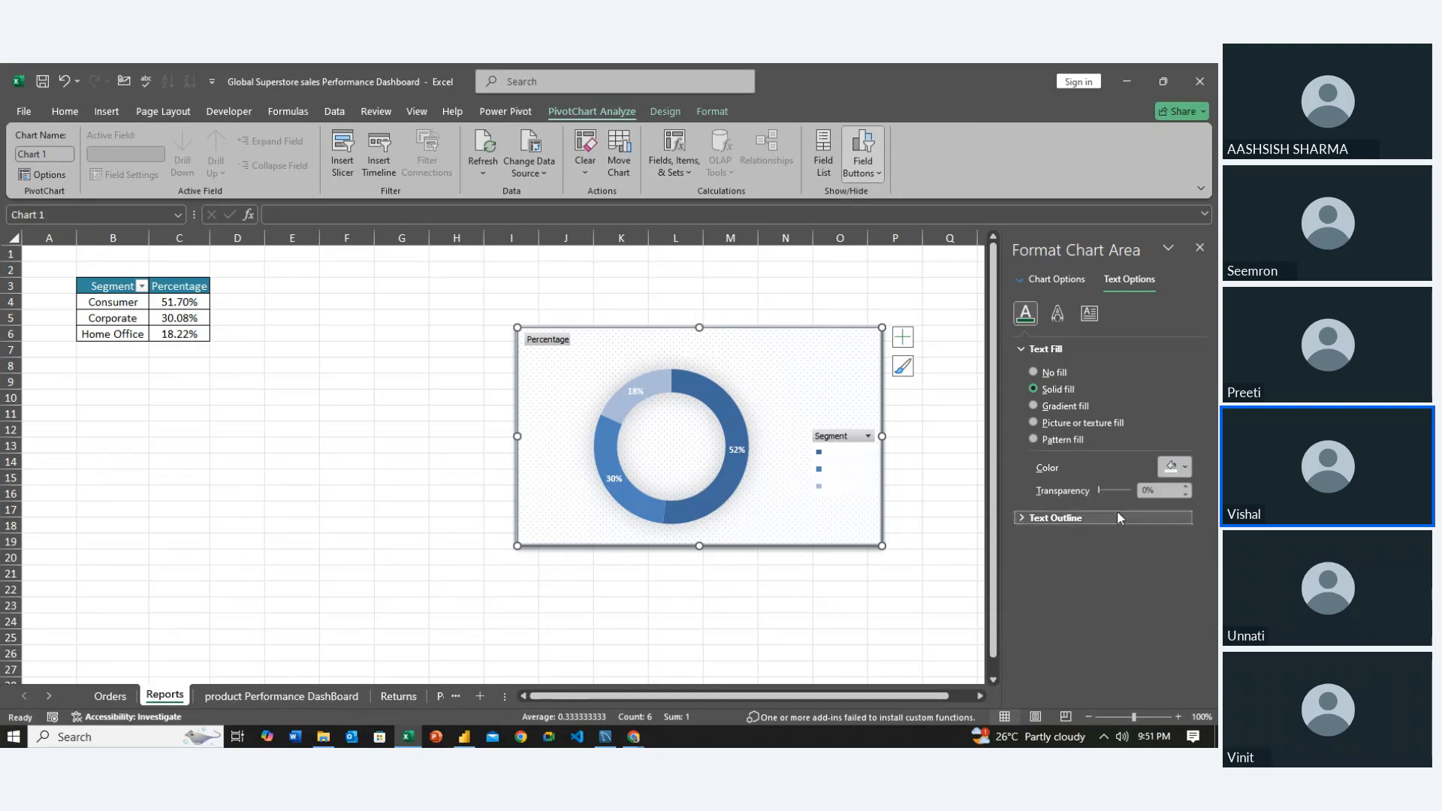
{"action": "left_click", "coordinate": [1173, 471]}
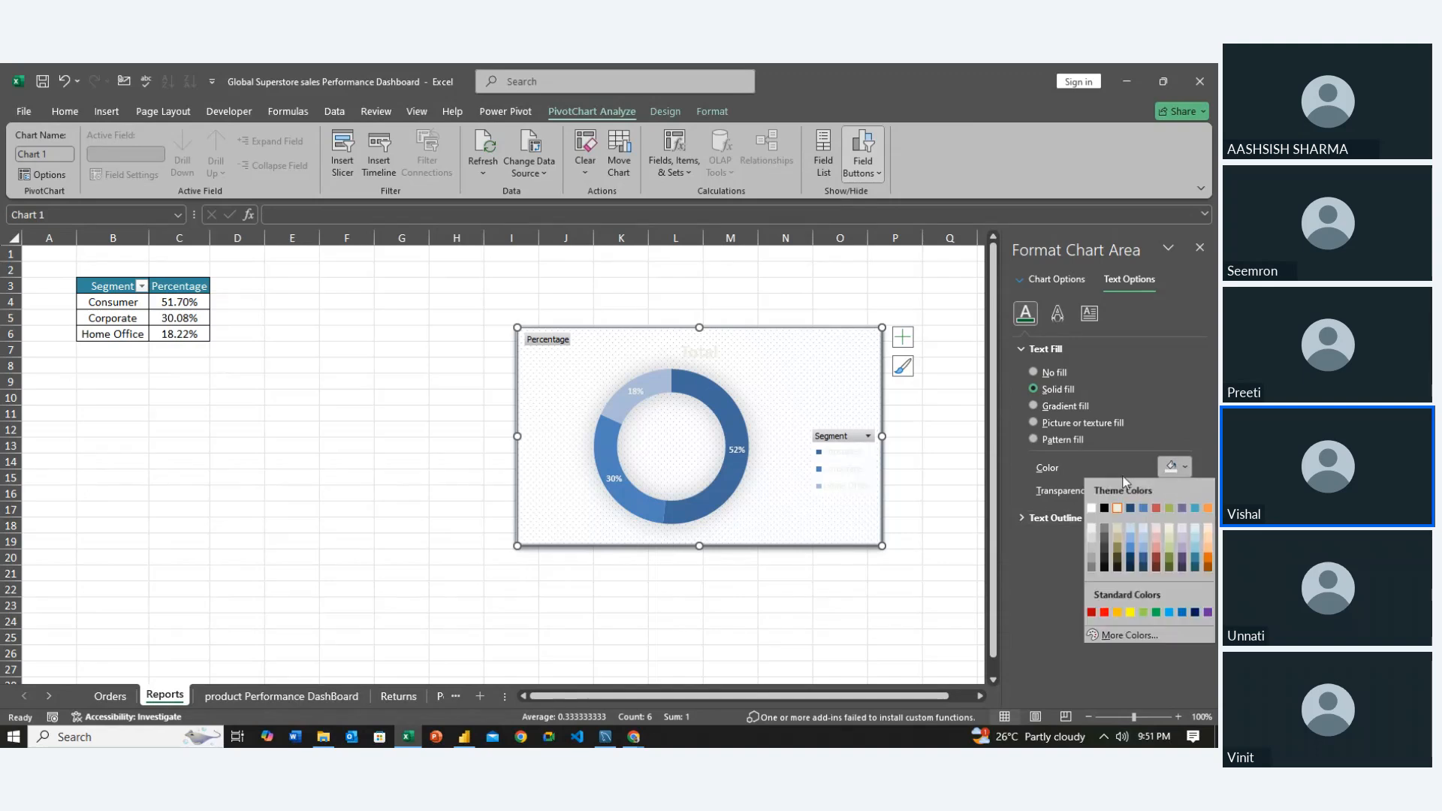
{"action": "left_click", "coordinate": [1095, 508]}
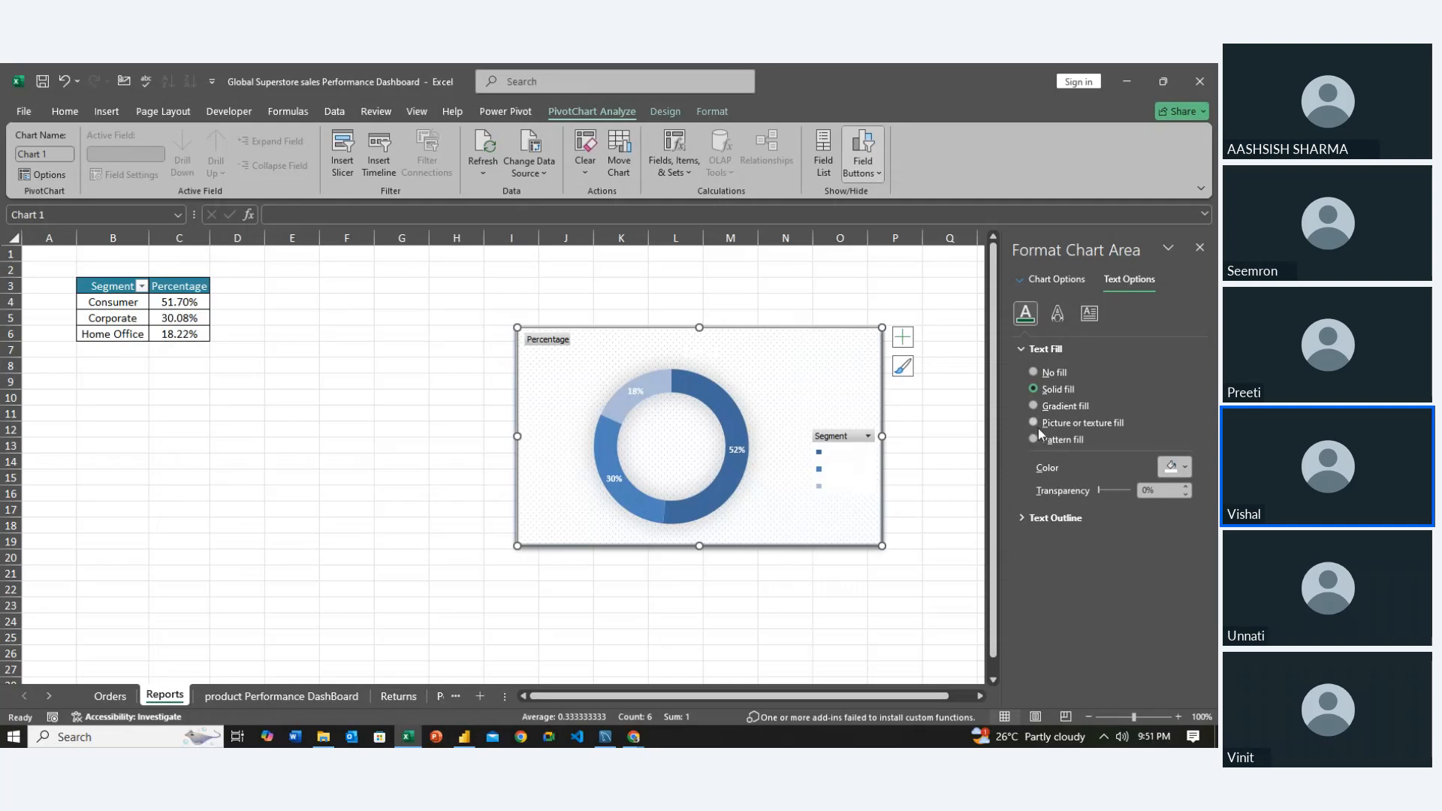
{"action": "left_click", "coordinate": [1035, 371]}
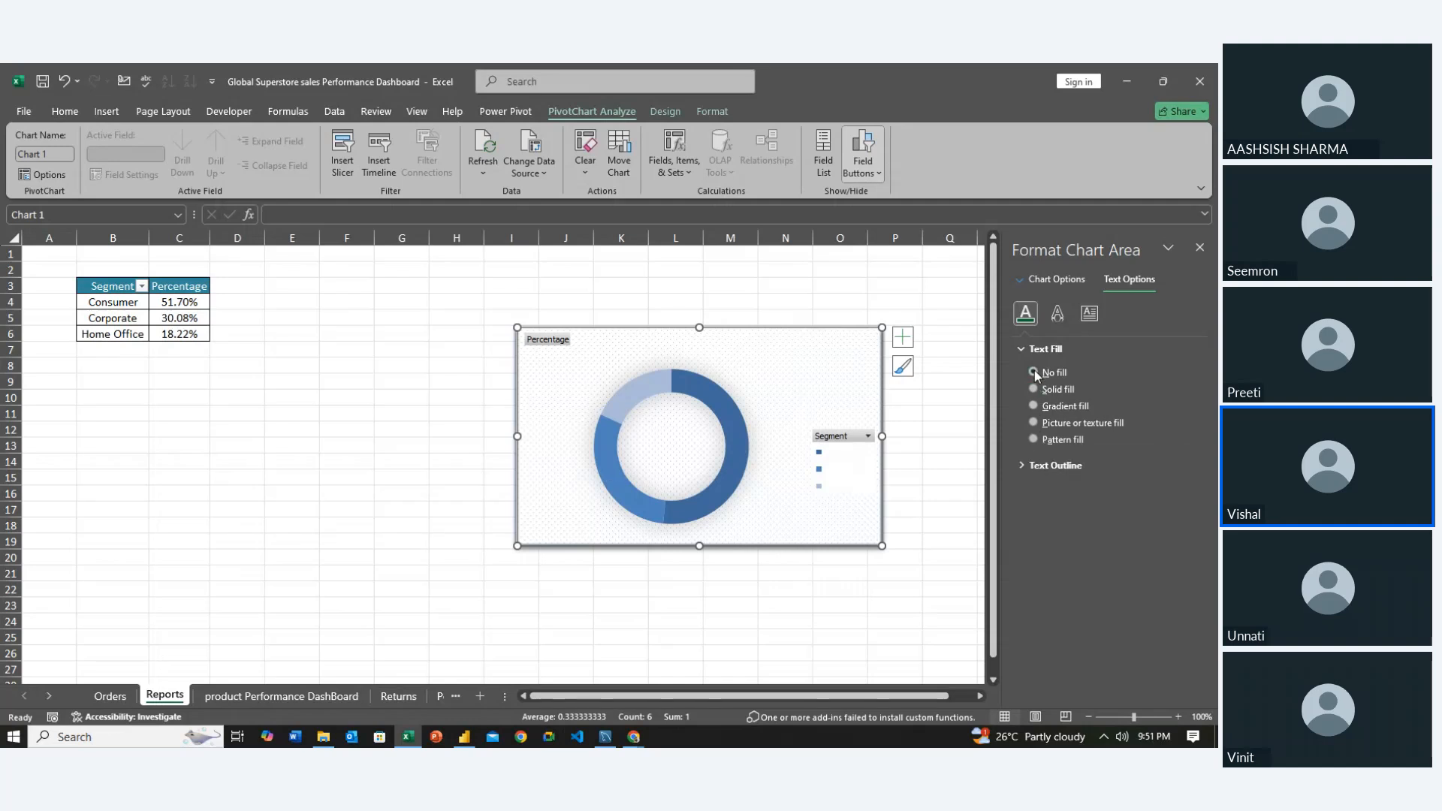
Give the chart's text a solid black fill
{"action": "left_click", "coordinate": [1032, 387]}
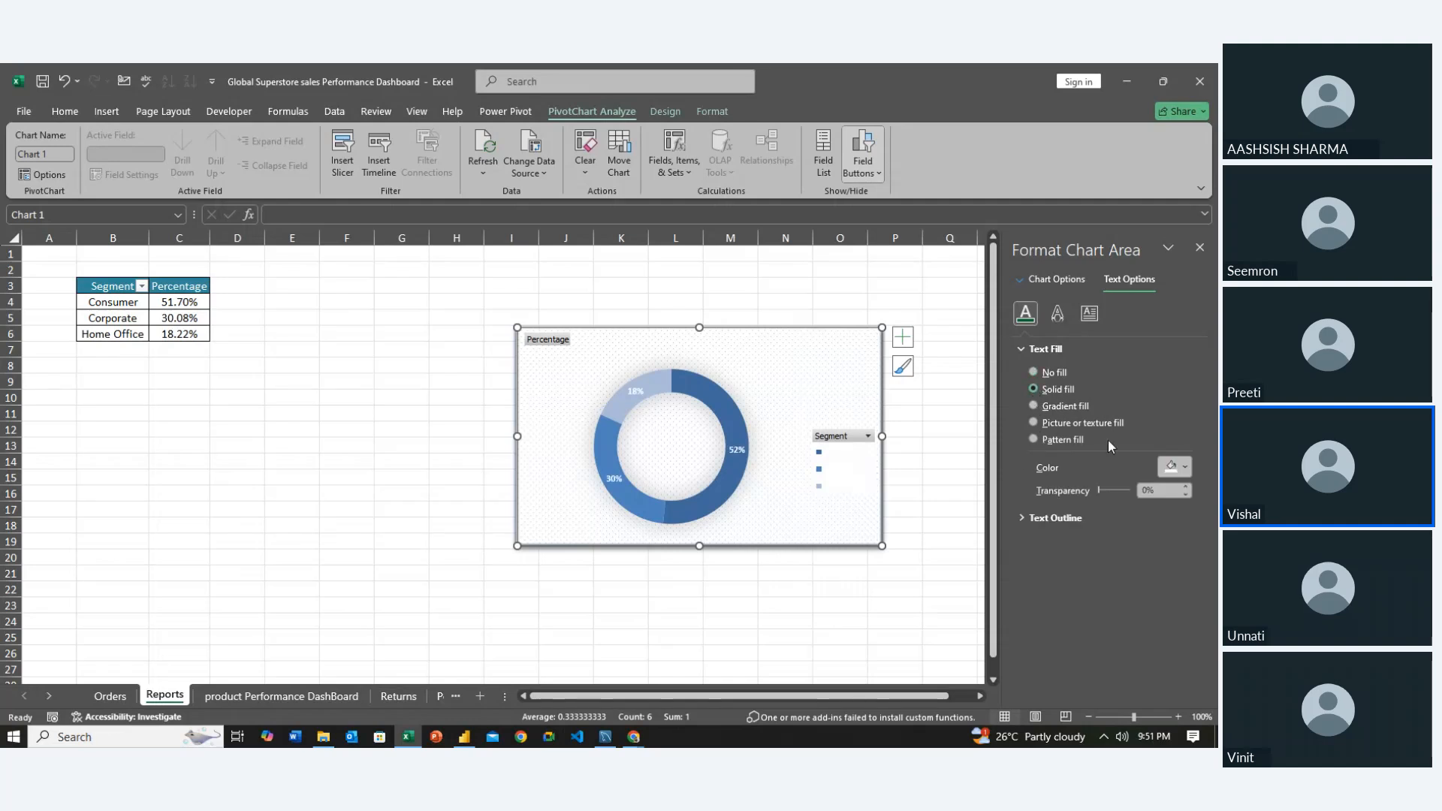
{"action": "left_click", "coordinate": [1186, 468]}
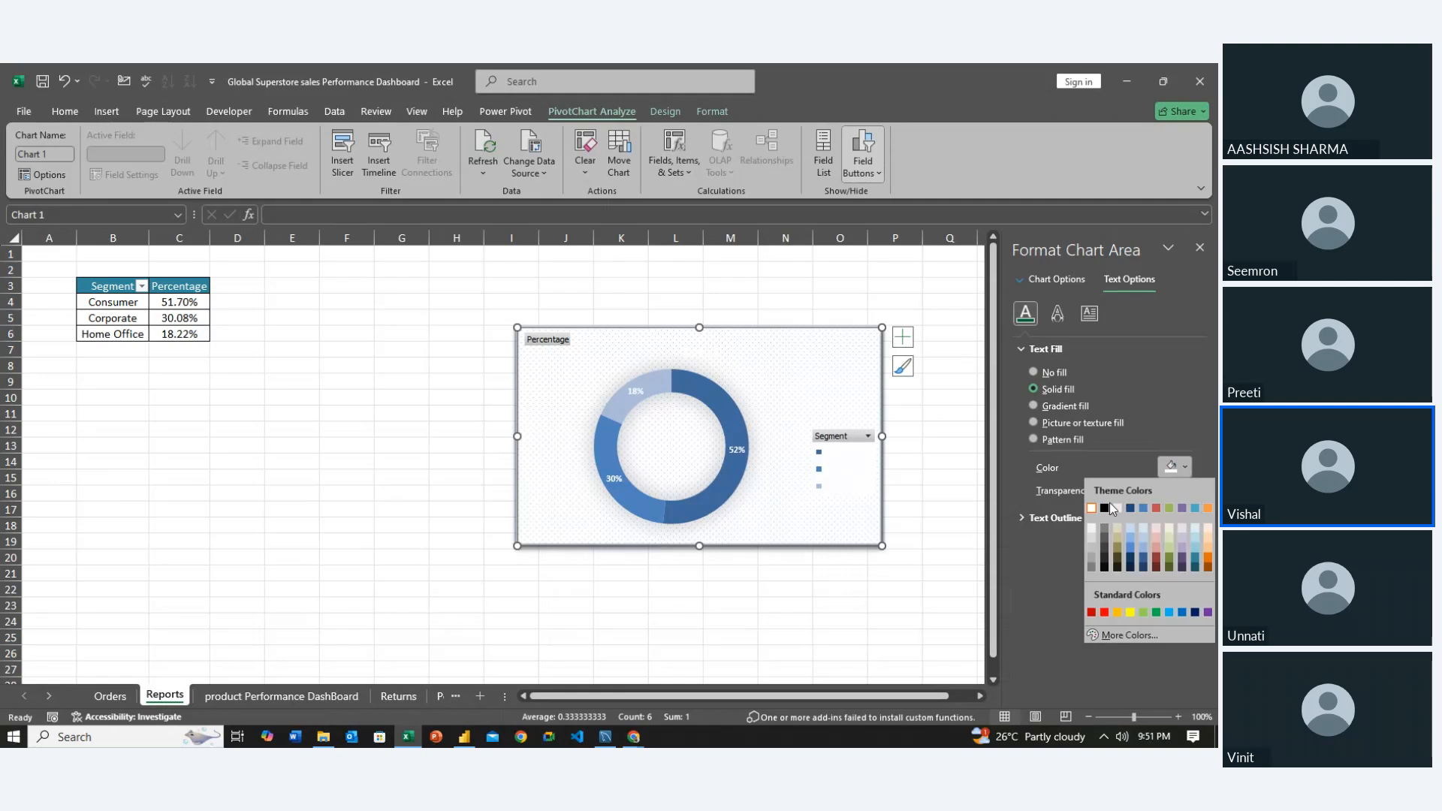
{"action": "left_click", "coordinate": [1104, 509]}
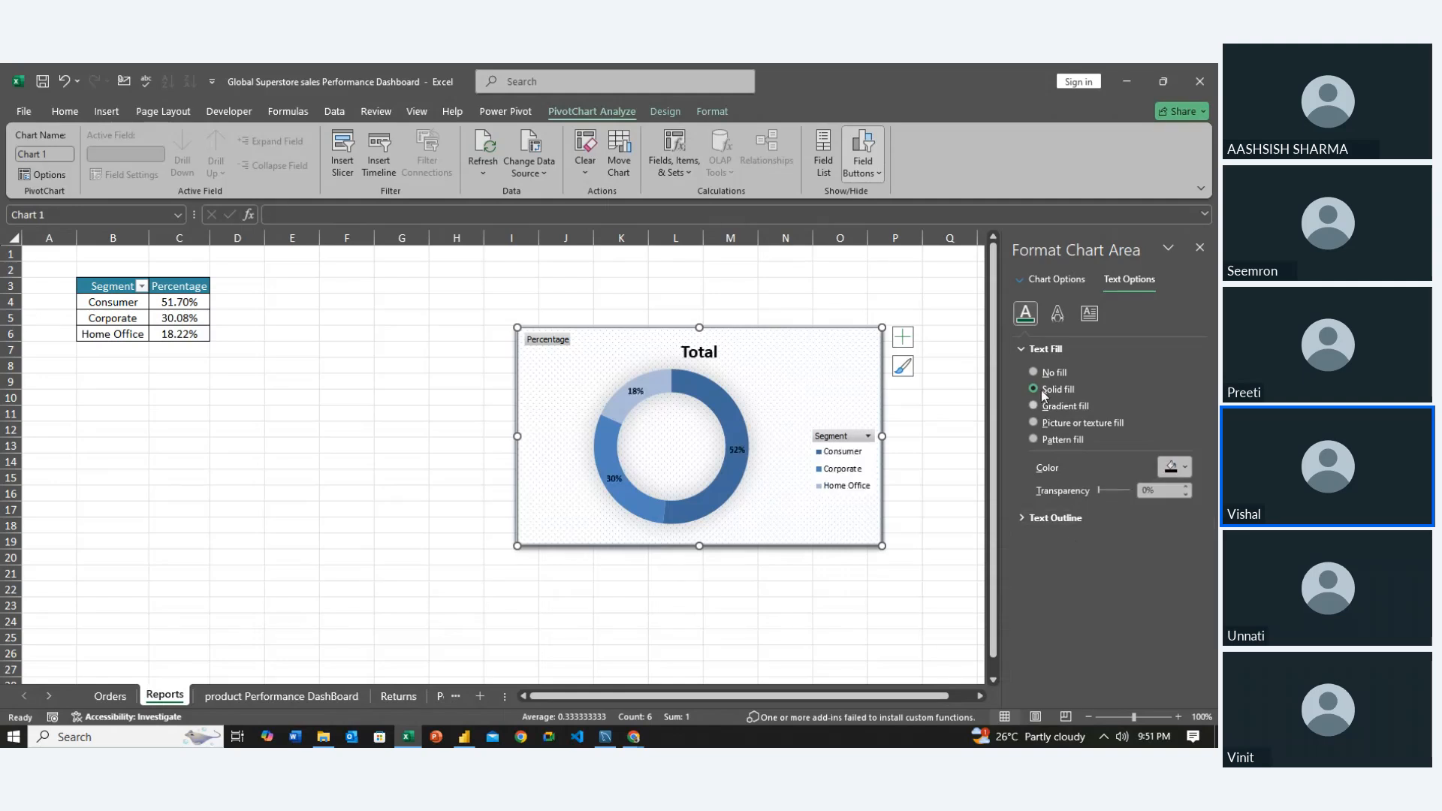
{"action": "left_click", "coordinate": [1021, 350]}
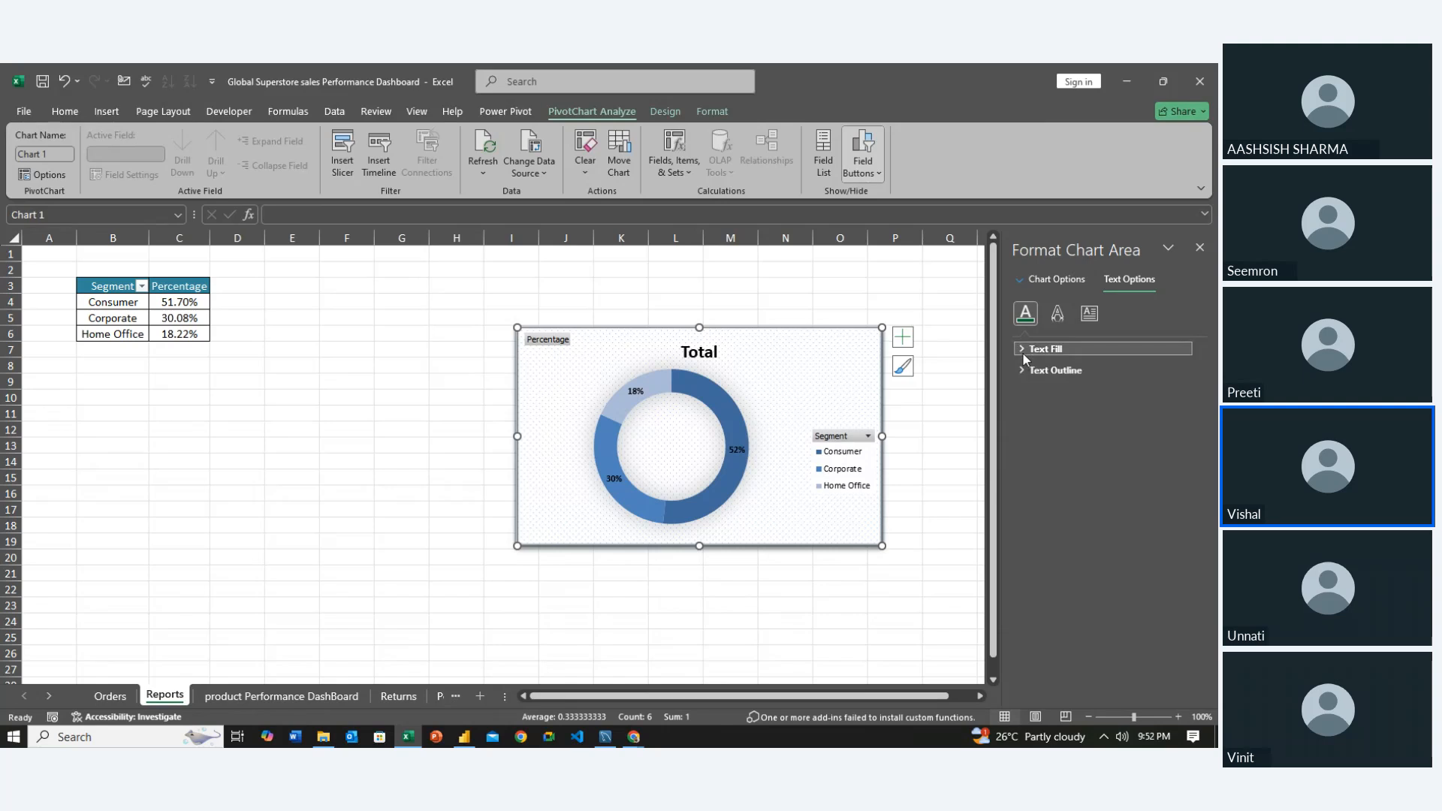
Try solid and gradient outlines on the chart's text and set the text outline back to No line
{"action": "left_click", "coordinate": [1021, 368]}
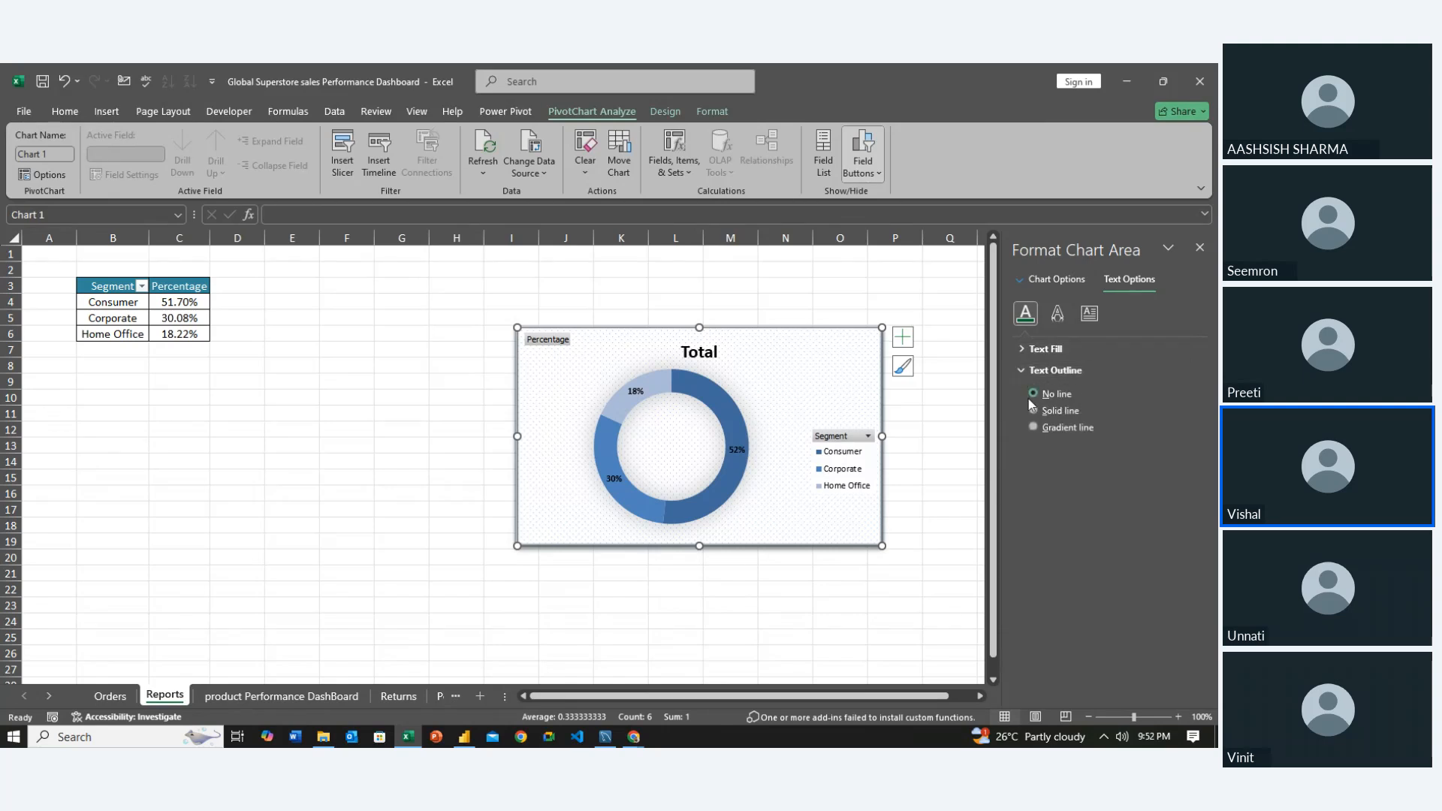
{"action": "left_click", "coordinate": [1033, 410]}
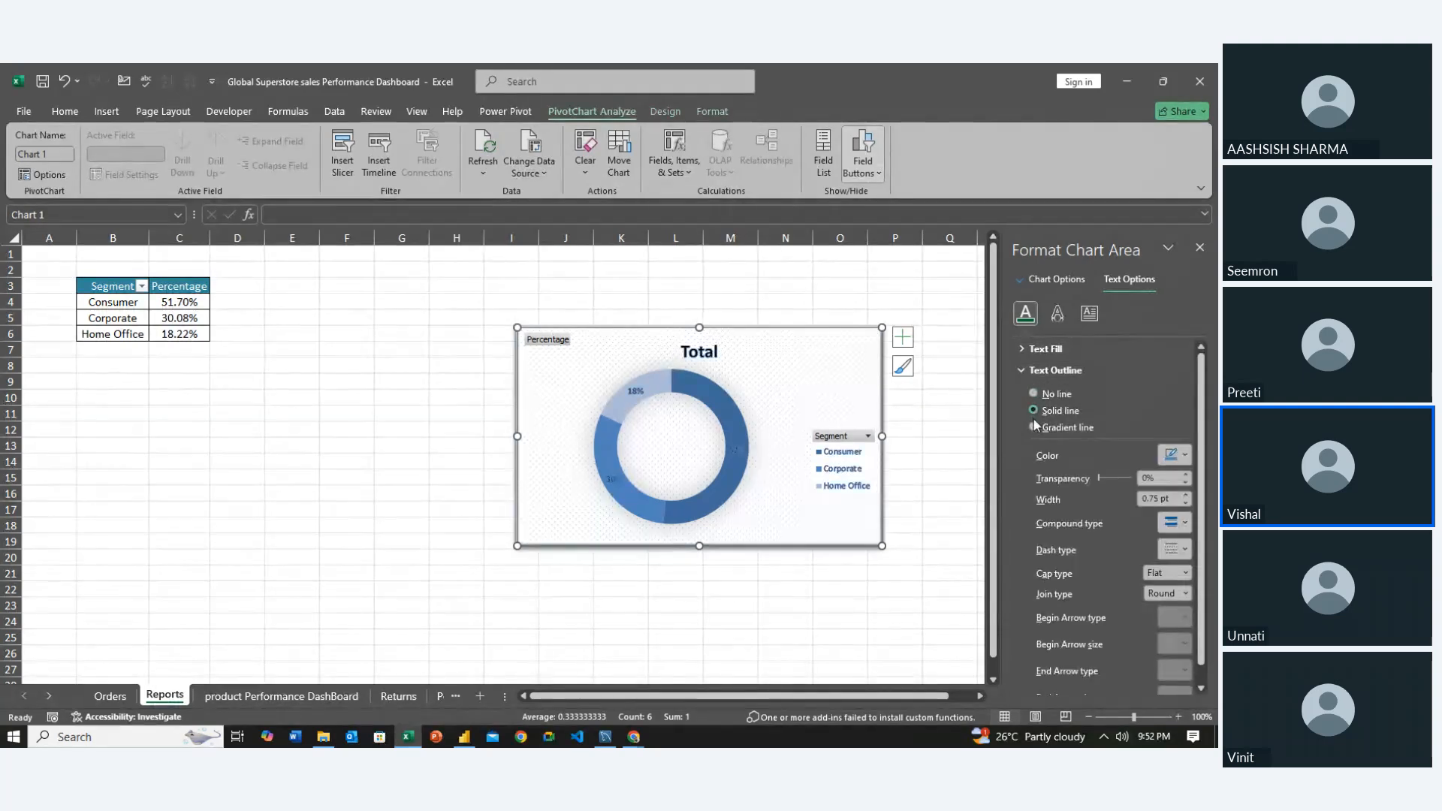
{"action": "left_click", "coordinate": [1033, 426]}
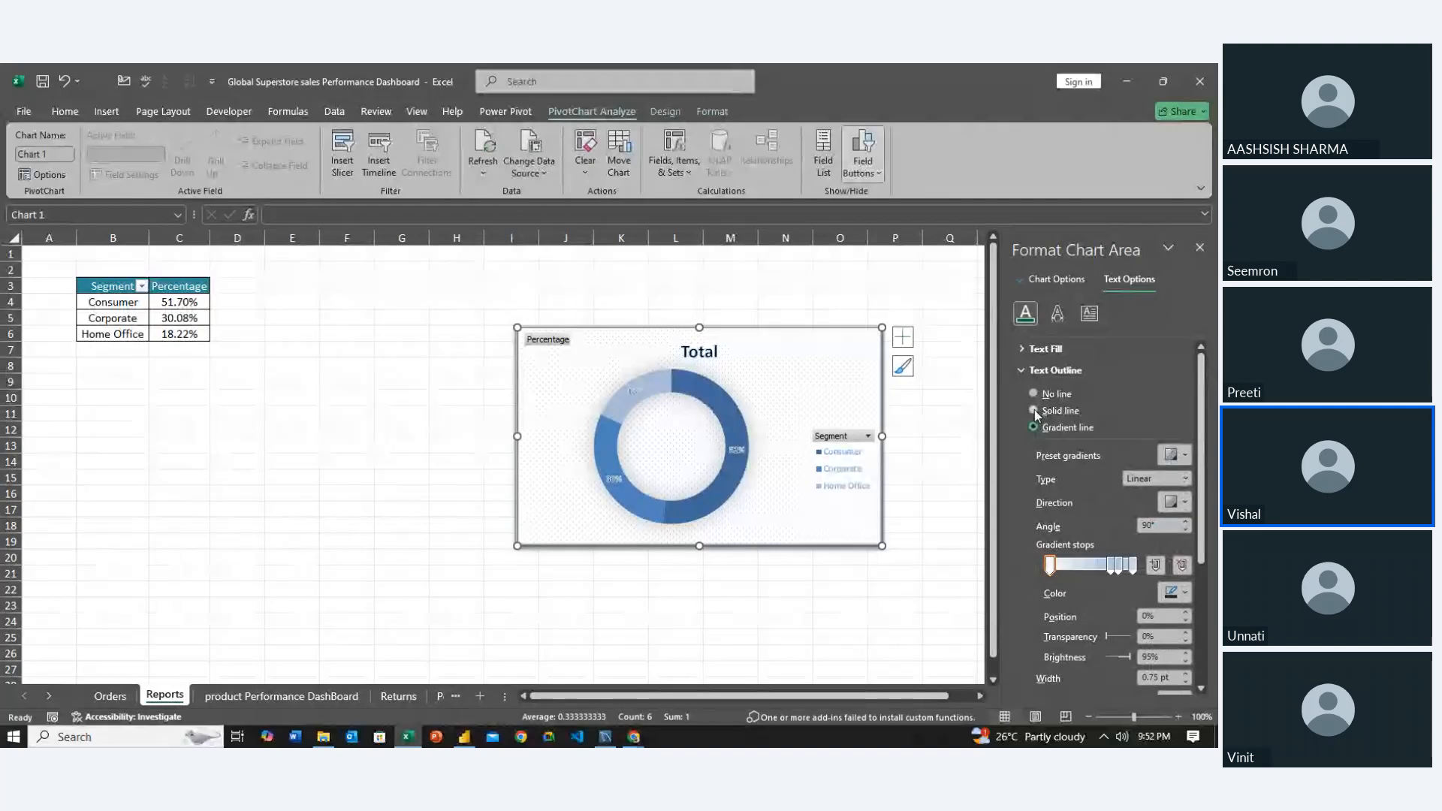
{"action": "left_click", "coordinate": [1035, 403]}
{"action": "left_click", "coordinate": [1032, 392]}
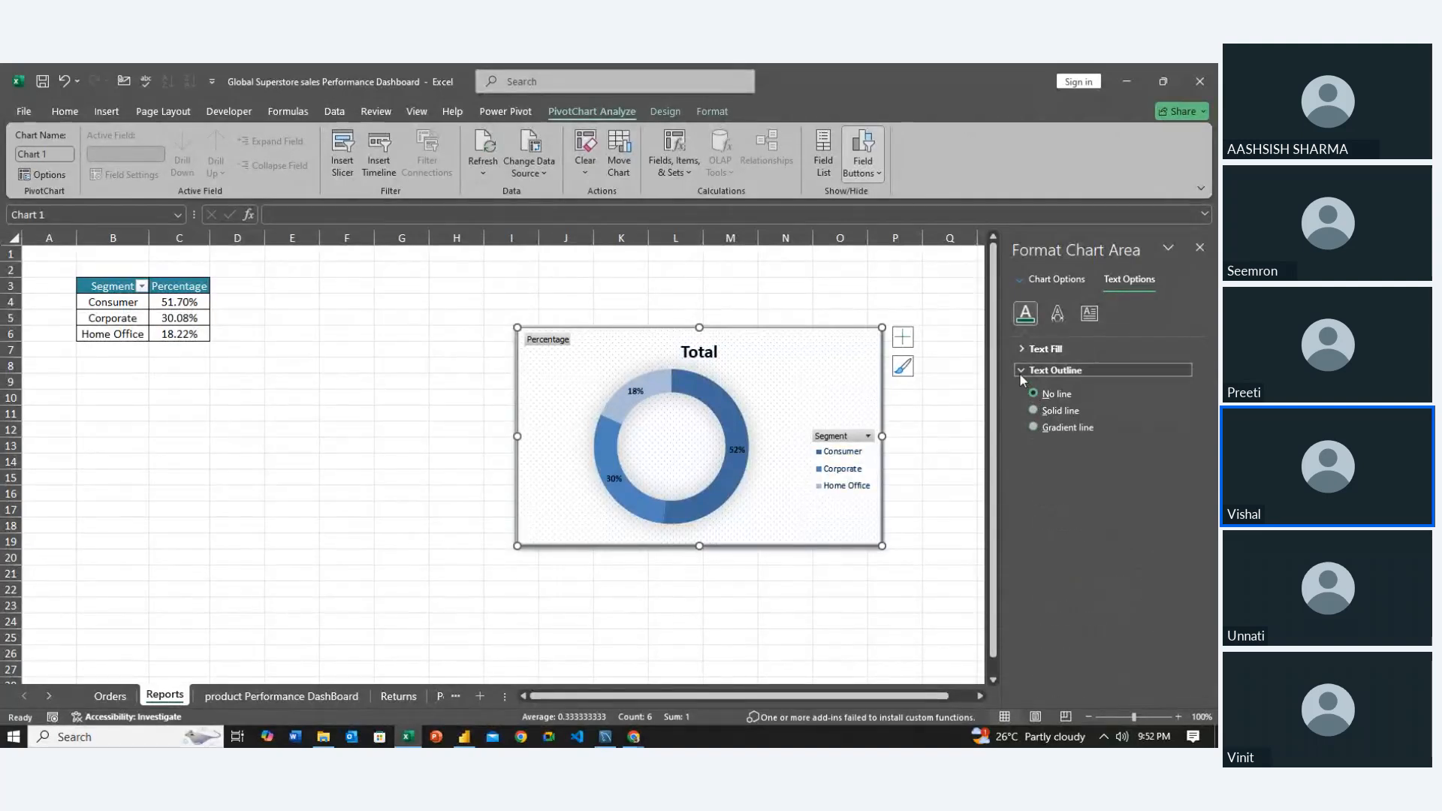
{"action": "left_click", "coordinate": [1021, 372]}
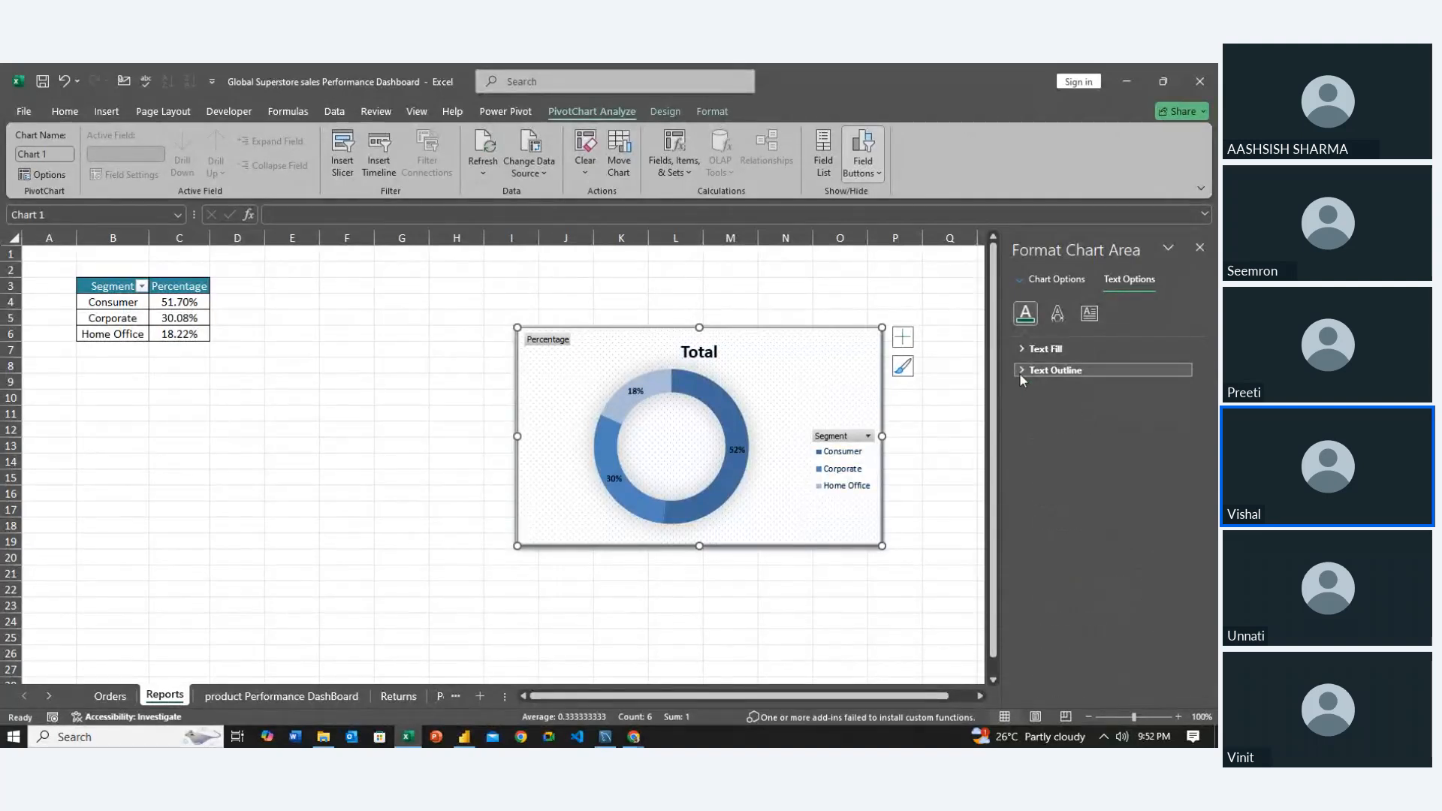
Examine the Shadow and 3-D Rotation text effect settings for the chart
{"action": "left_click", "coordinate": [1053, 321]}
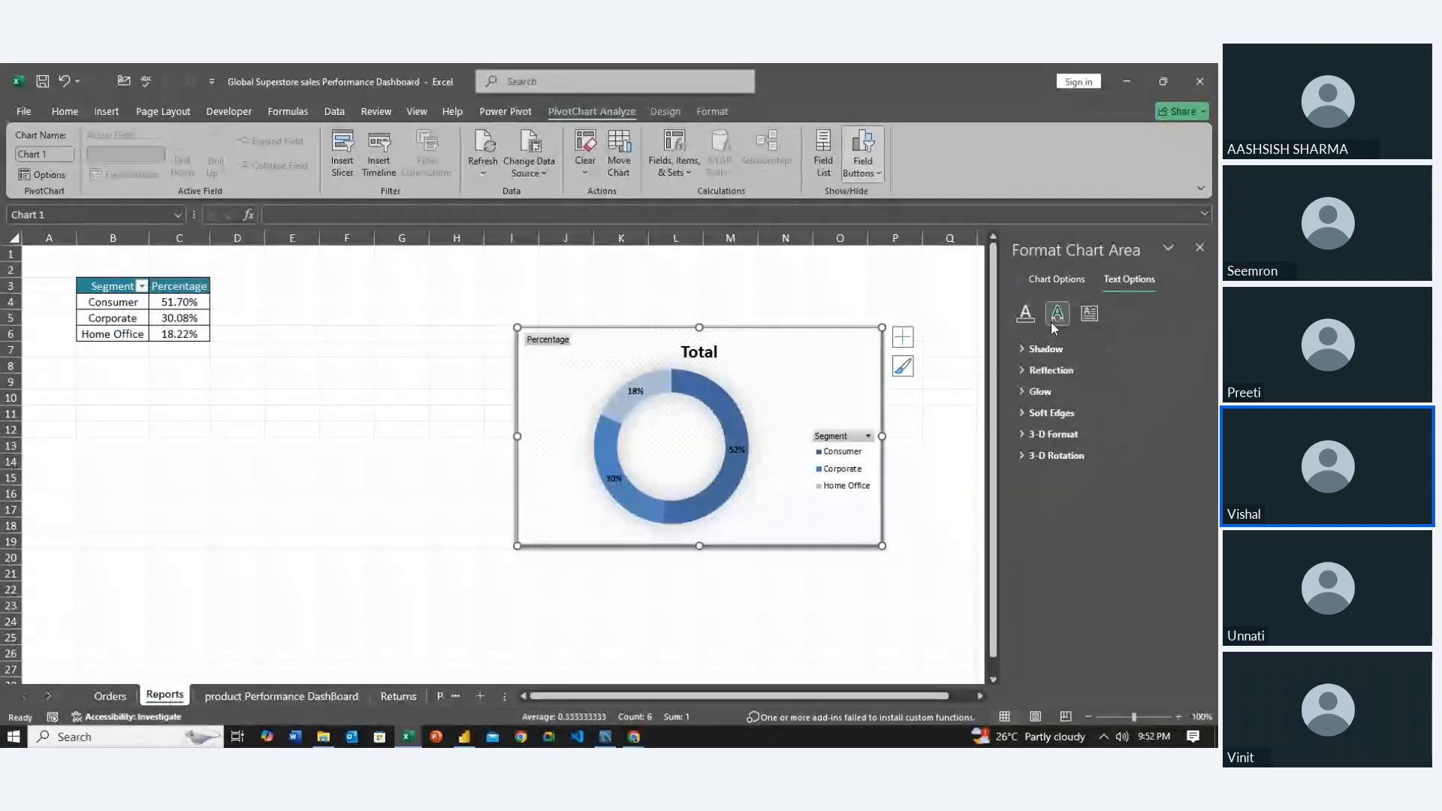
{"action": "left_click", "coordinate": [1020, 350]}
{"action": "left_click", "coordinate": [1021, 350]}
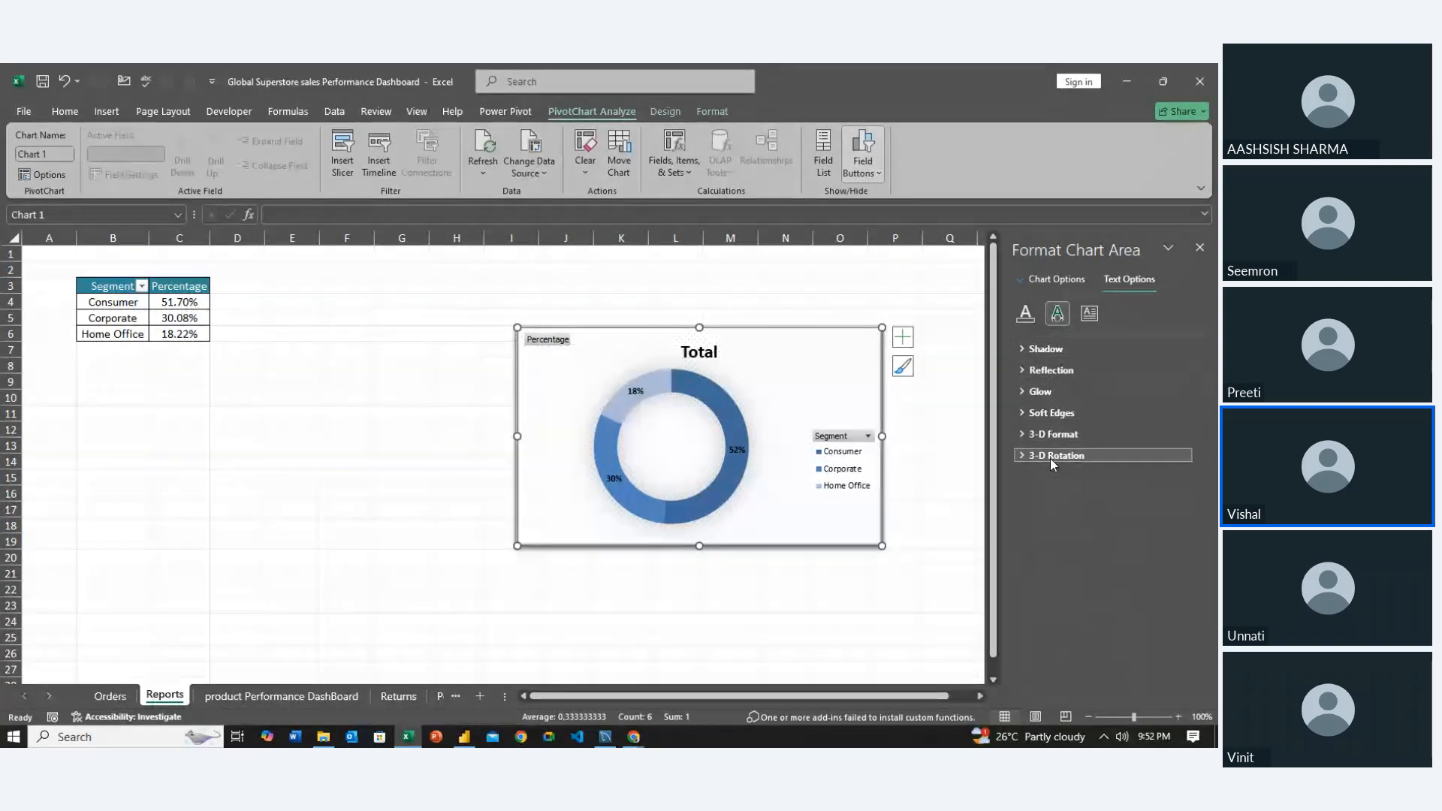
{"action": "left_click", "coordinate": [1021, 456]}
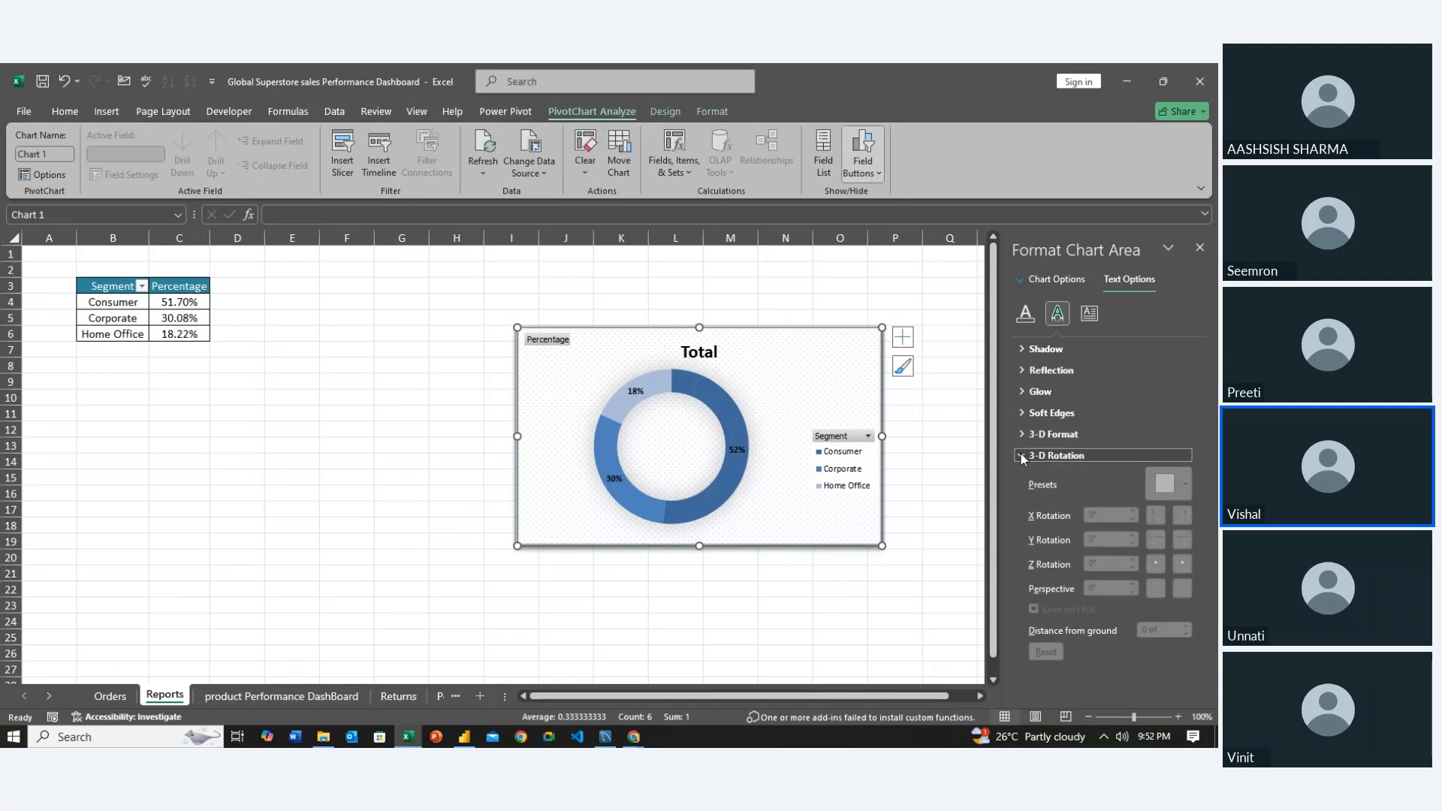
{"action": "left_click", "coordinate": [1022, 455]}
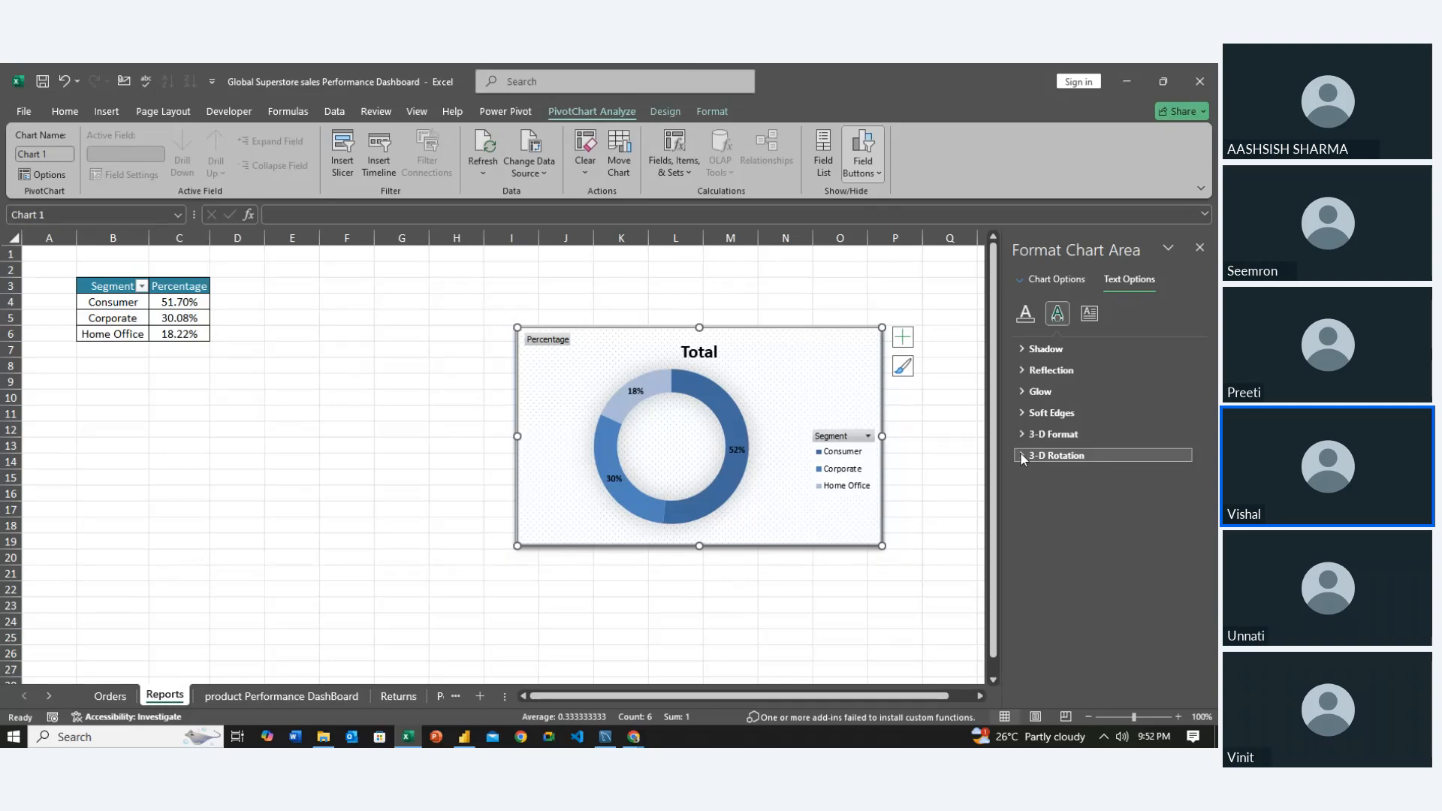
Switch to the browser and show the DS19 Session 17 meeting page
{"action": "left_click", "coordinate": [632, 737]}
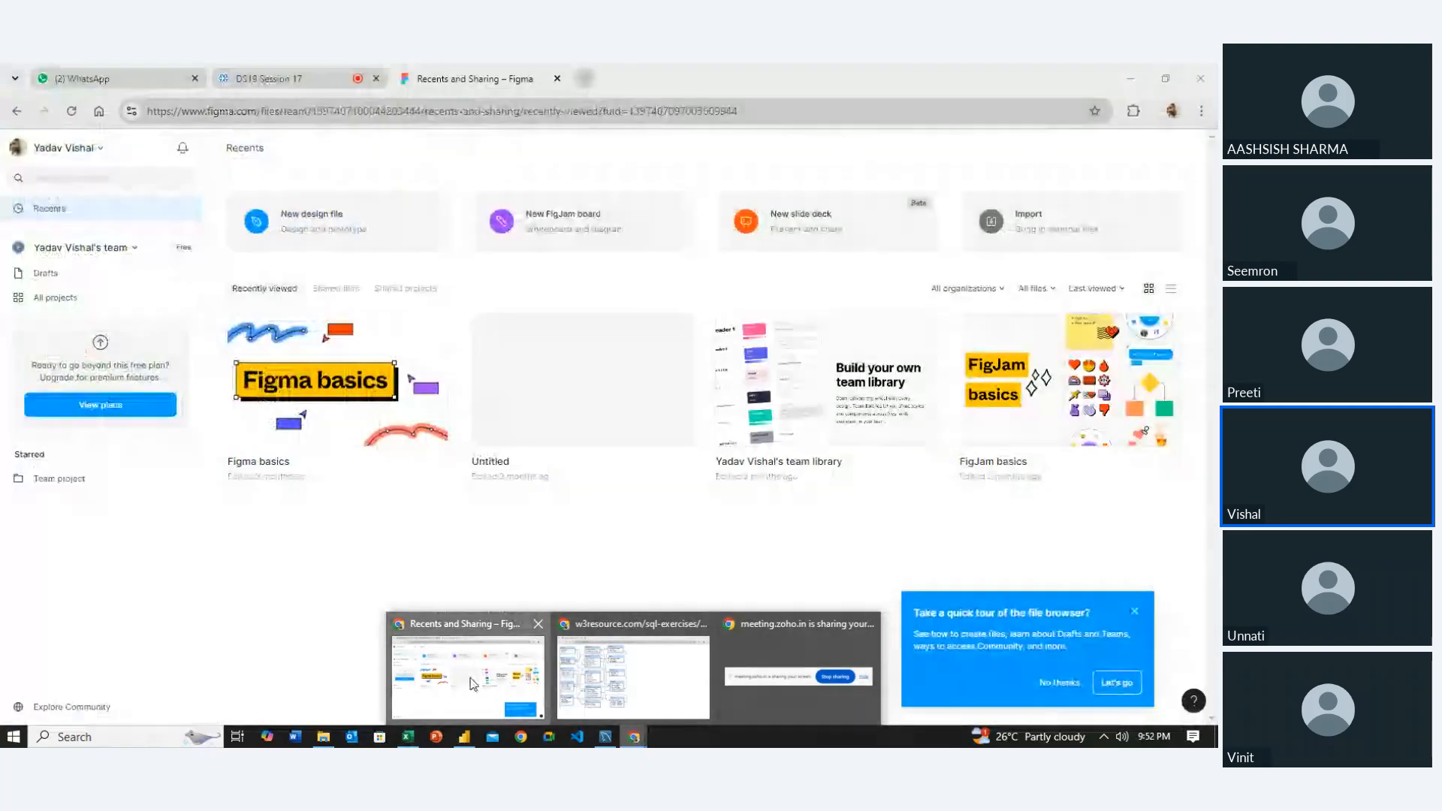
{"action": "left_click", "coordinate": [480, 676]}
{"action": "left_click", "coordinate": [229, 72]}
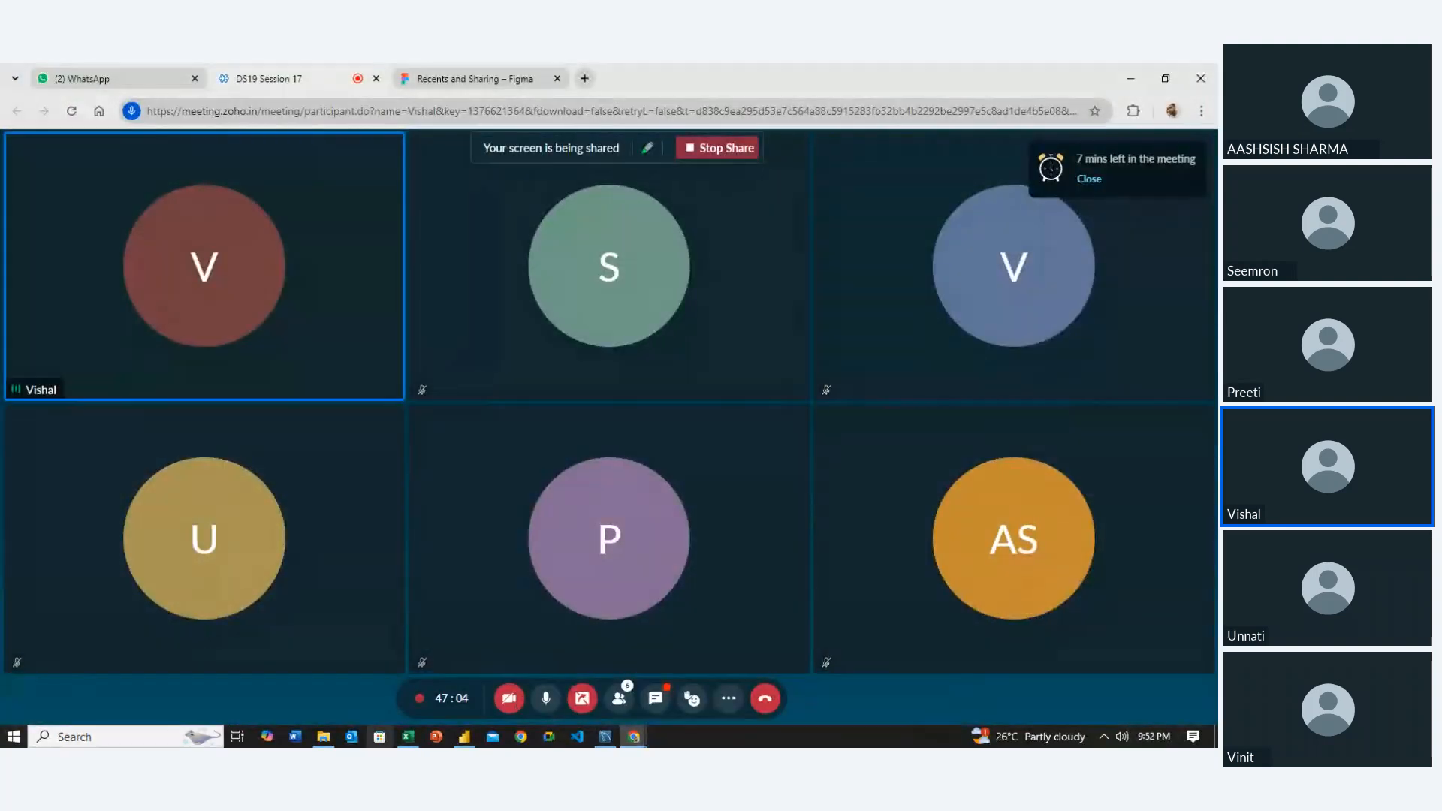
Switch back to Excel, examine the chart's Shadow and Text Box text settings, and close the chart formatting pane
{"action": "left_click", "coordinate": [408, 737]}
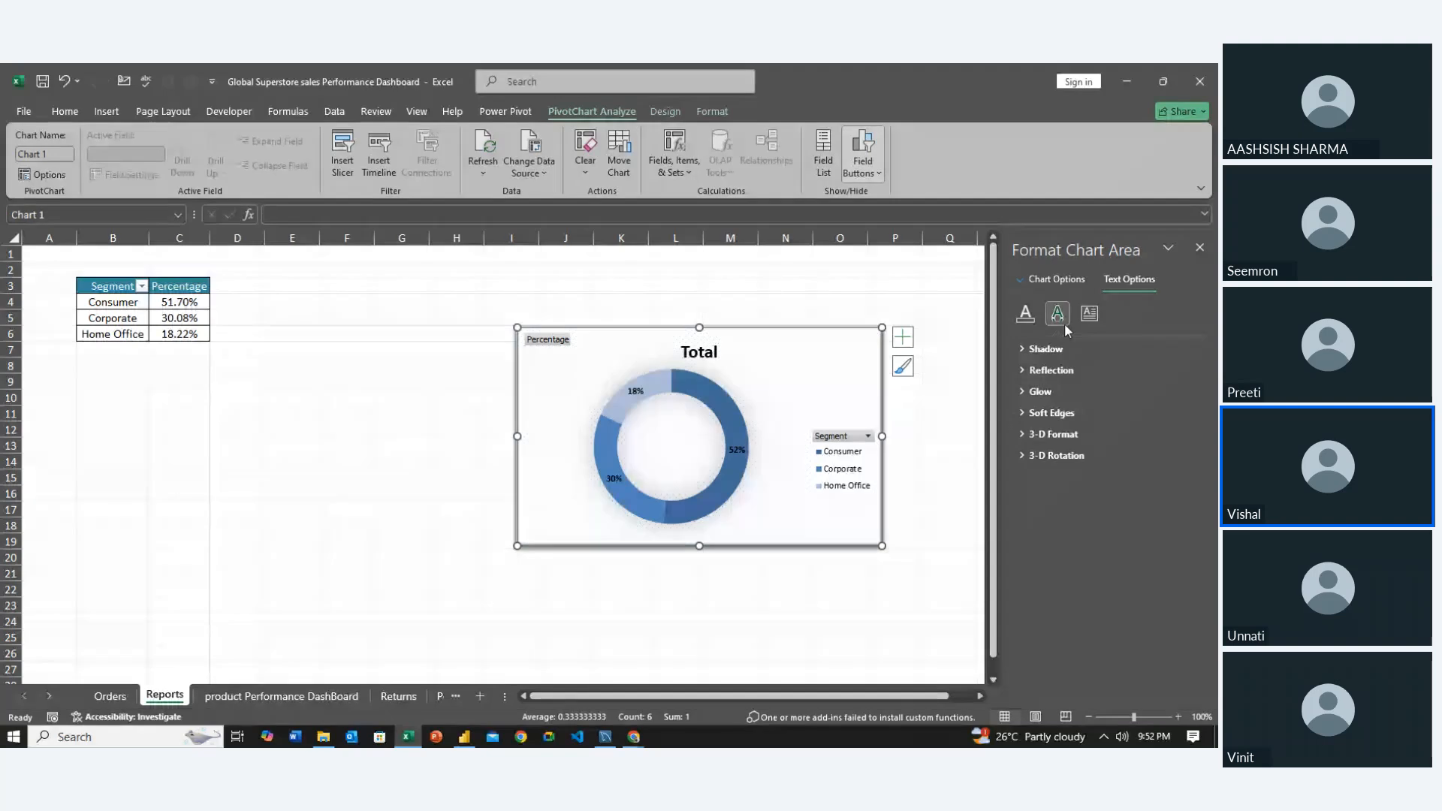
{"action": "left_click", "coordinate": [1023, 352]}
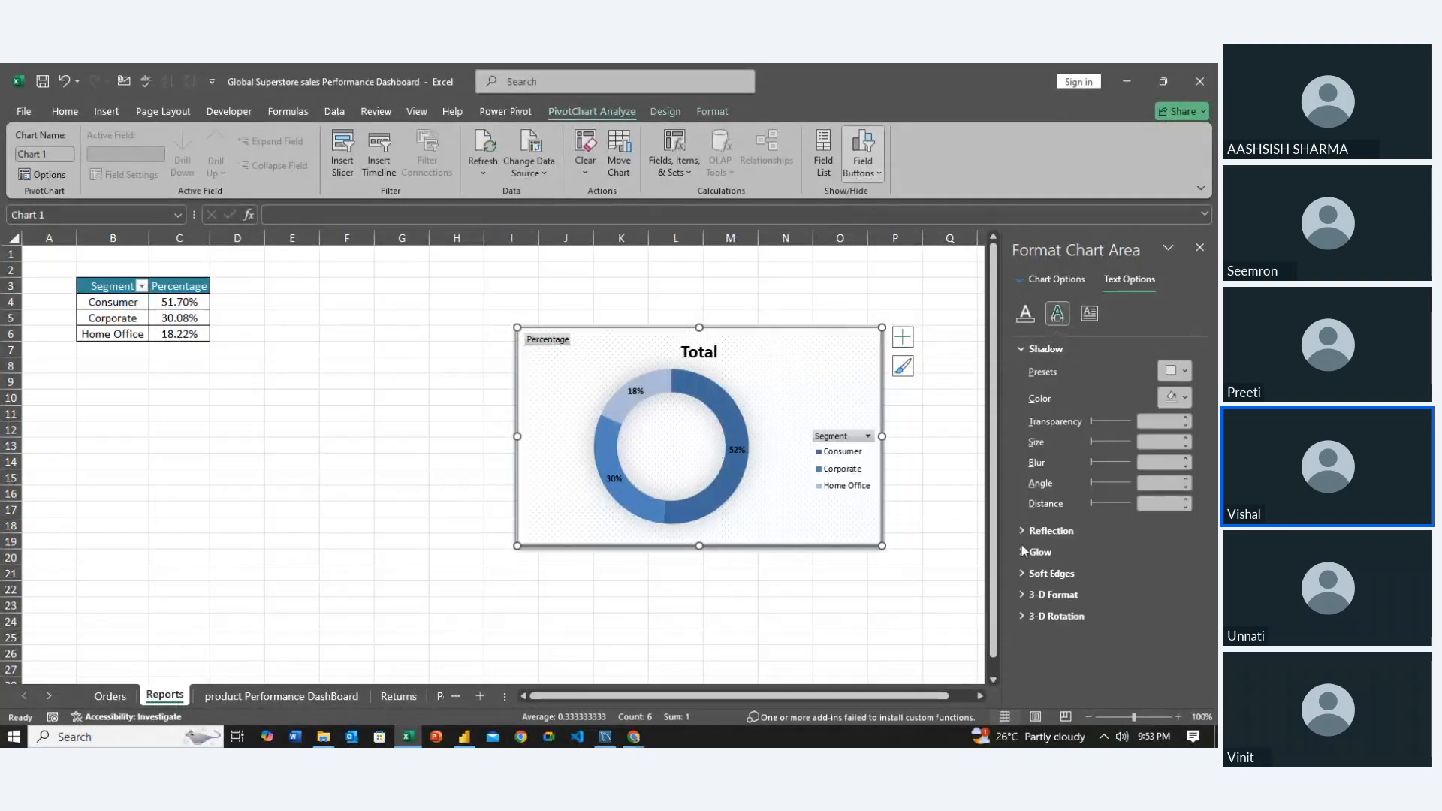
{"action": "left_click", "coordinate": [1020, 351]}
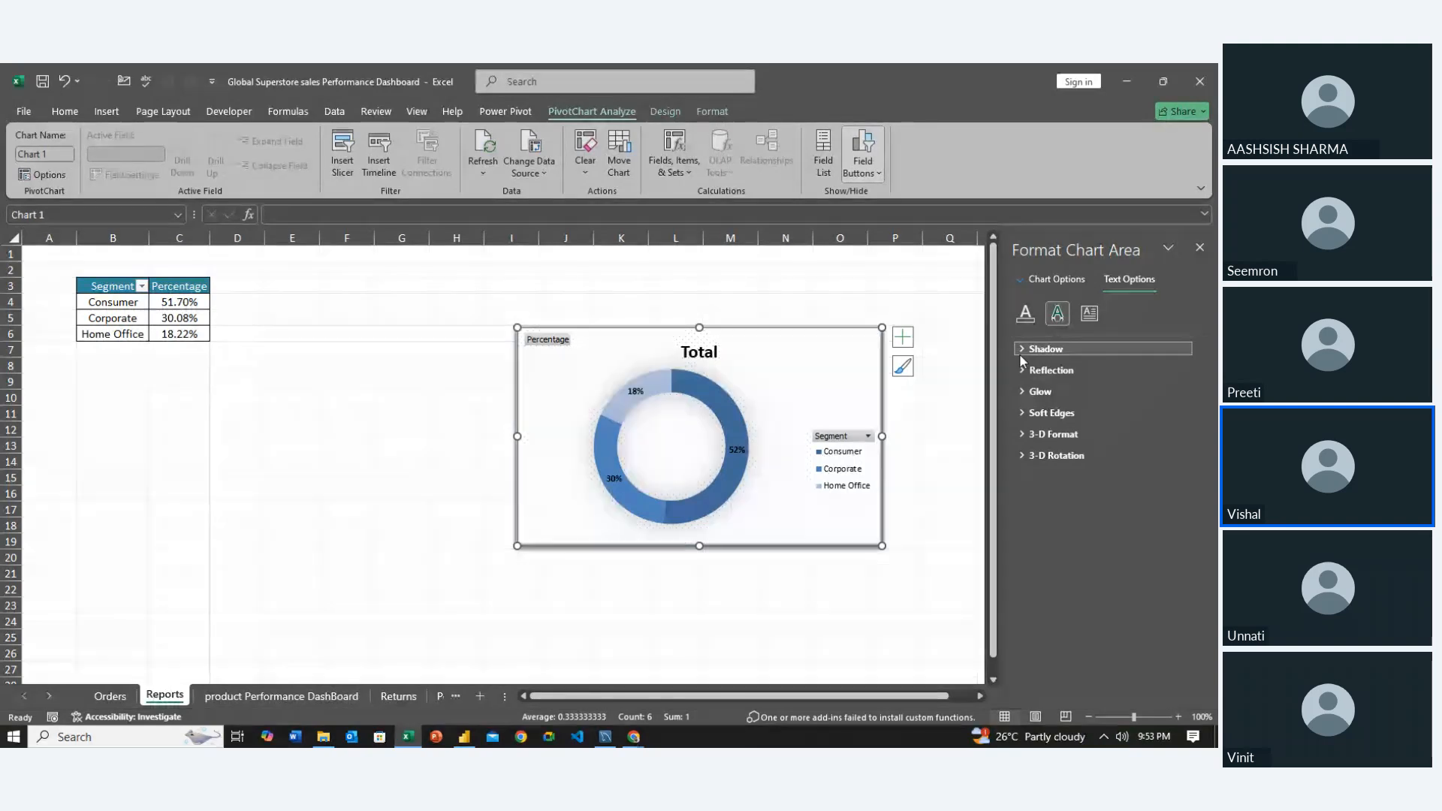
{"action": "left_click", "coordinate": [1088, 314]}
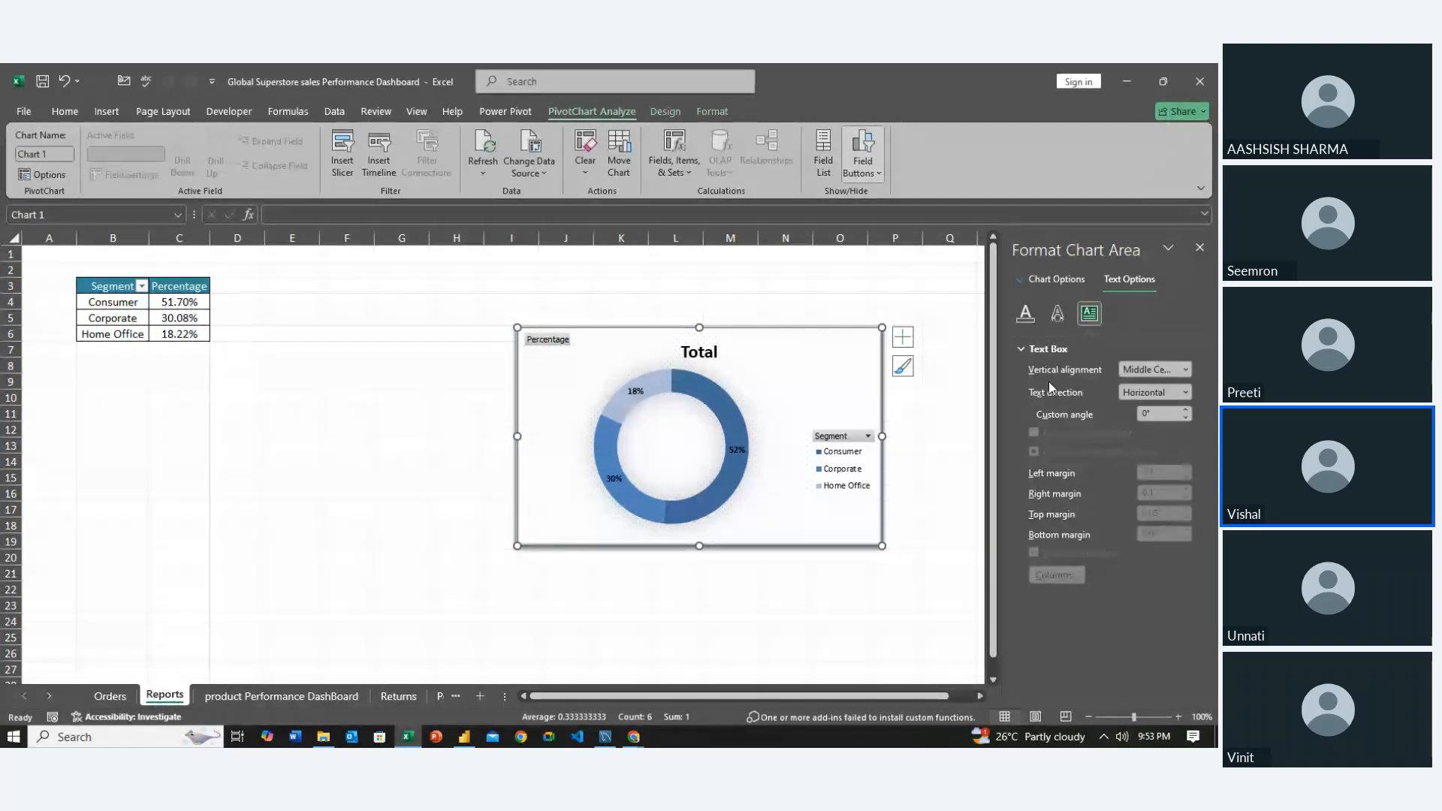
{"action": "left_click", "coordinate": [1020, 350]}
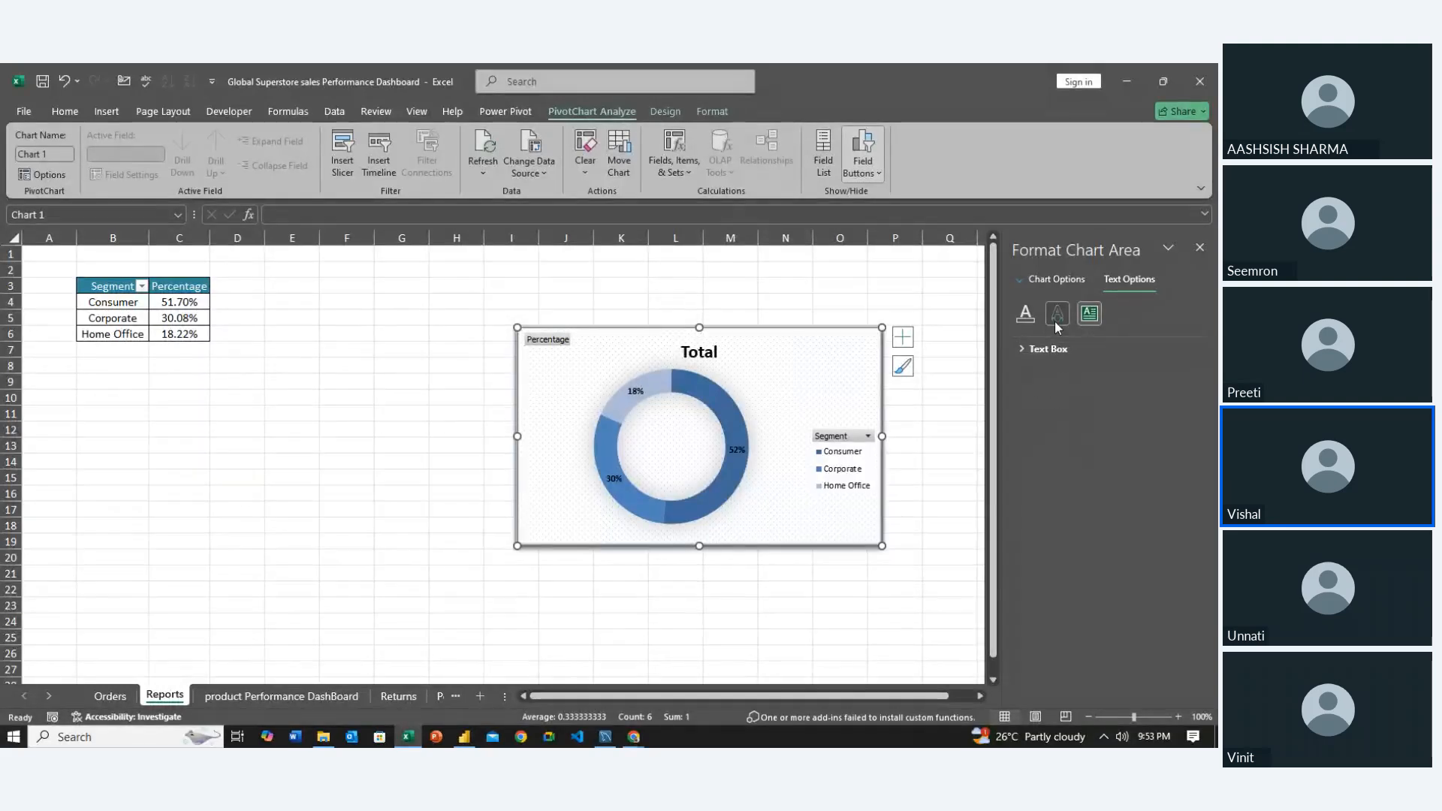
{"action": "left_click", "coordinate": [1054, 321]}
{"action": "left_click", "coordinate": [1030, 317]}
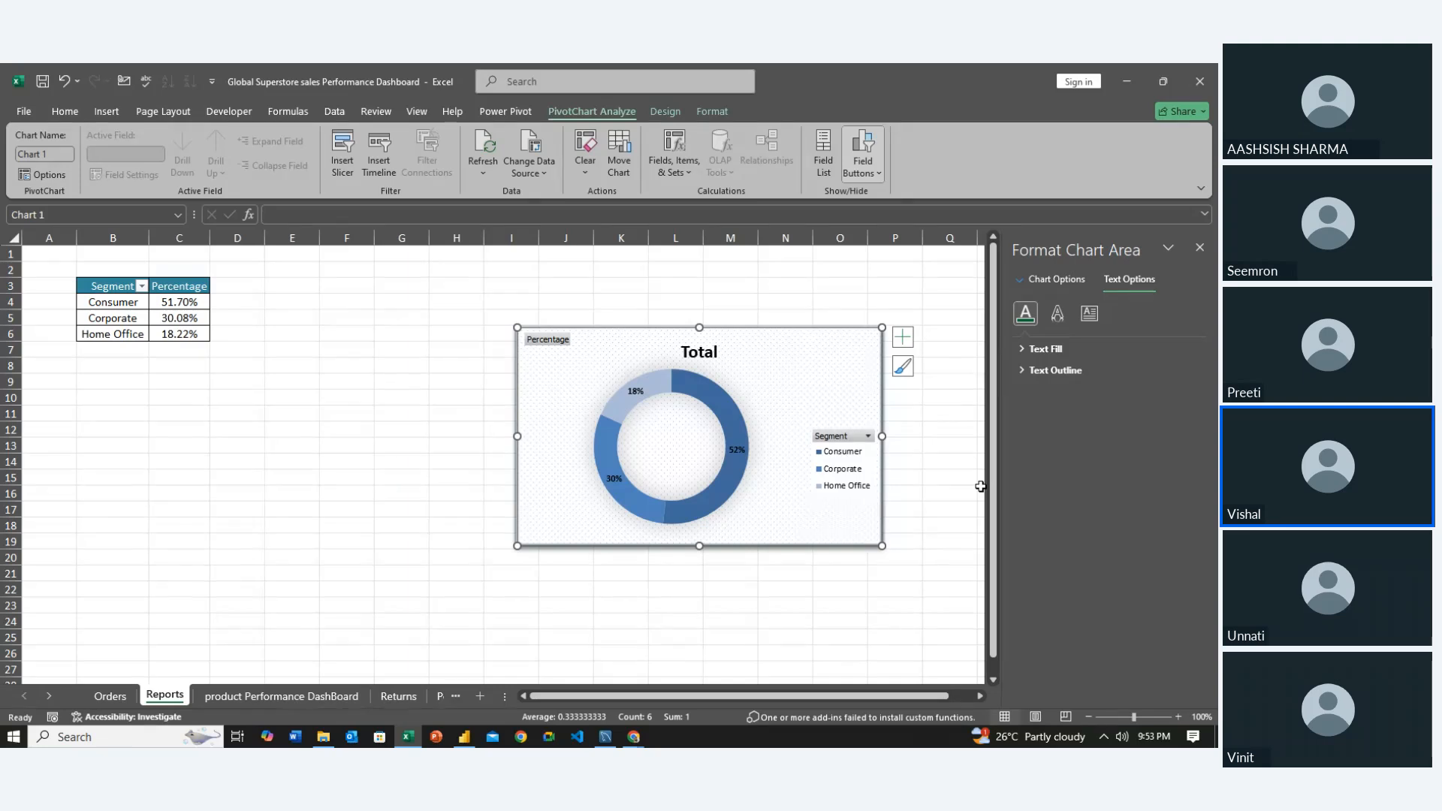
{"action": "left_click", "coordinate": [1199, 247]}
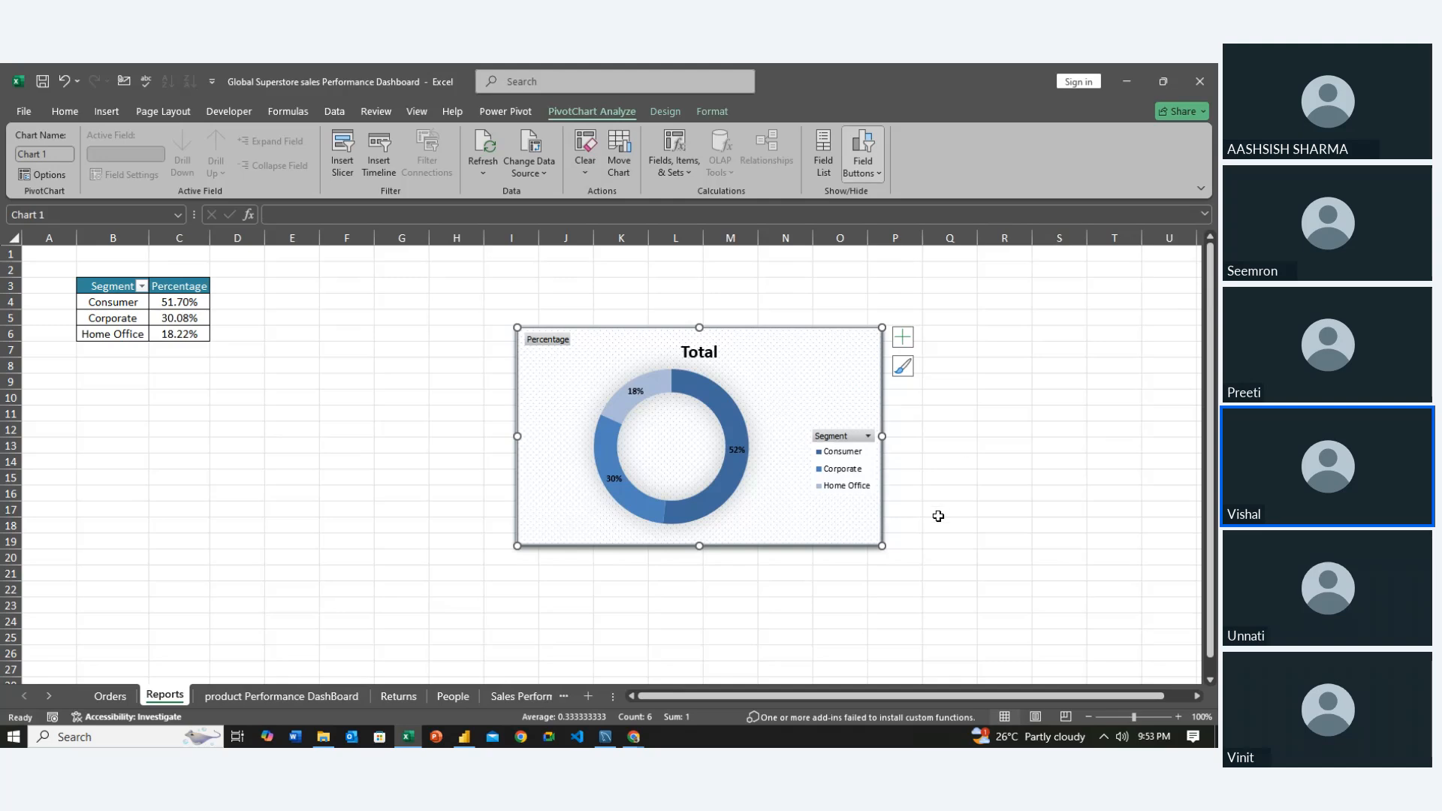
{"action": "left_click", "coordinate": [944, 450]}
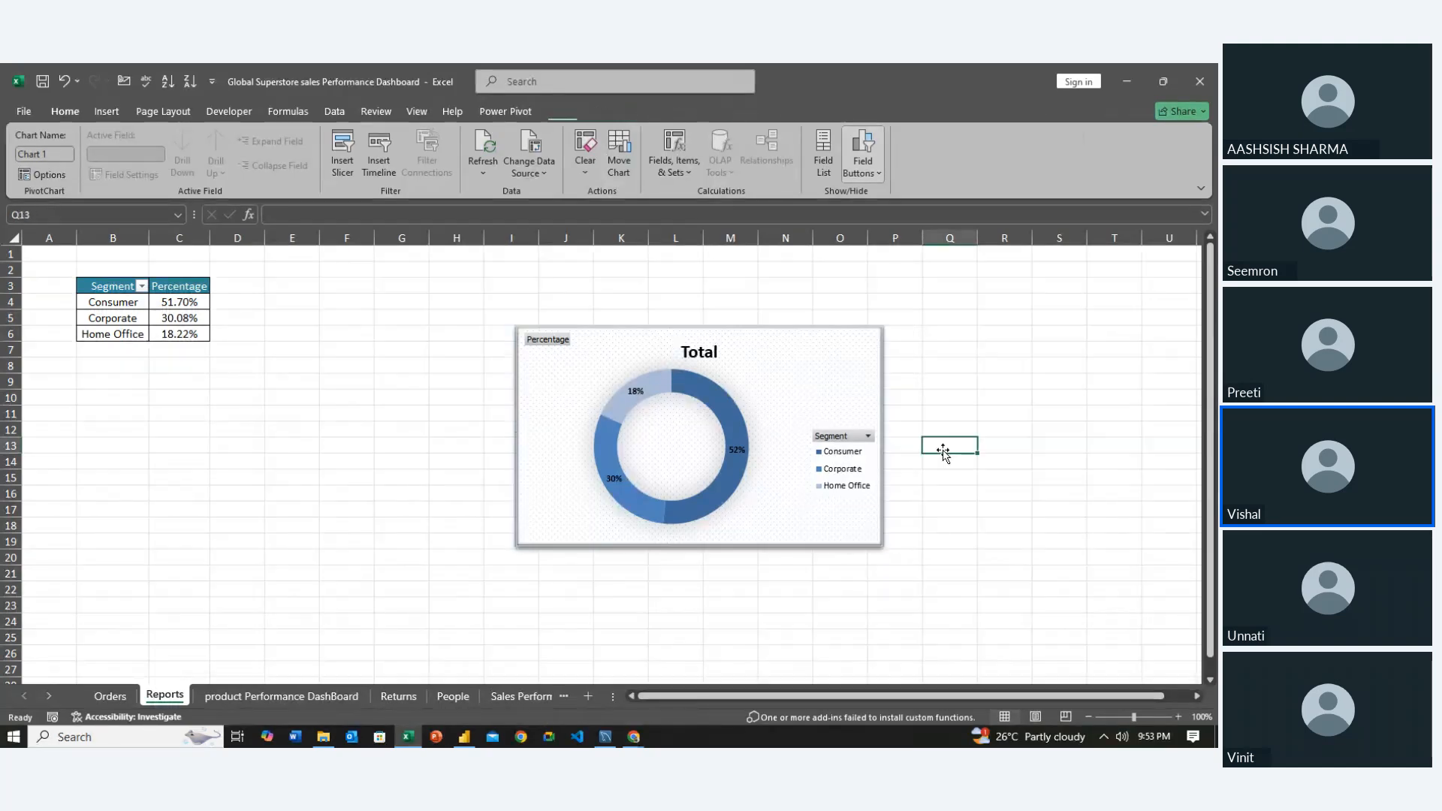
Draw a rounded rectangle banner about 15.2 by 1 inches across the top of the product Performance DashBoard sheet
{"action": "left_click", "coordinate": [288, 706]}
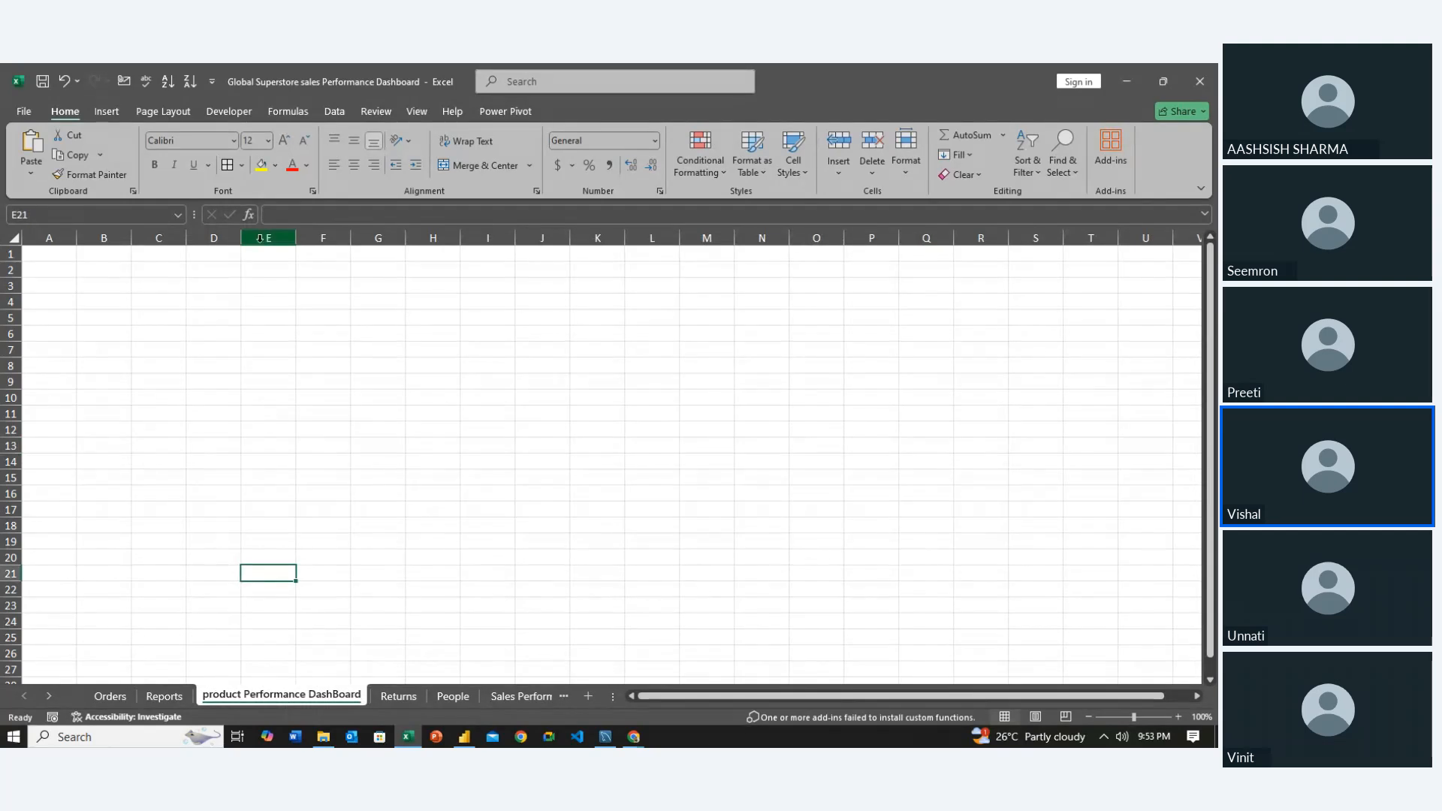
{"action": "left_click", "coordinate": [110, 114]}
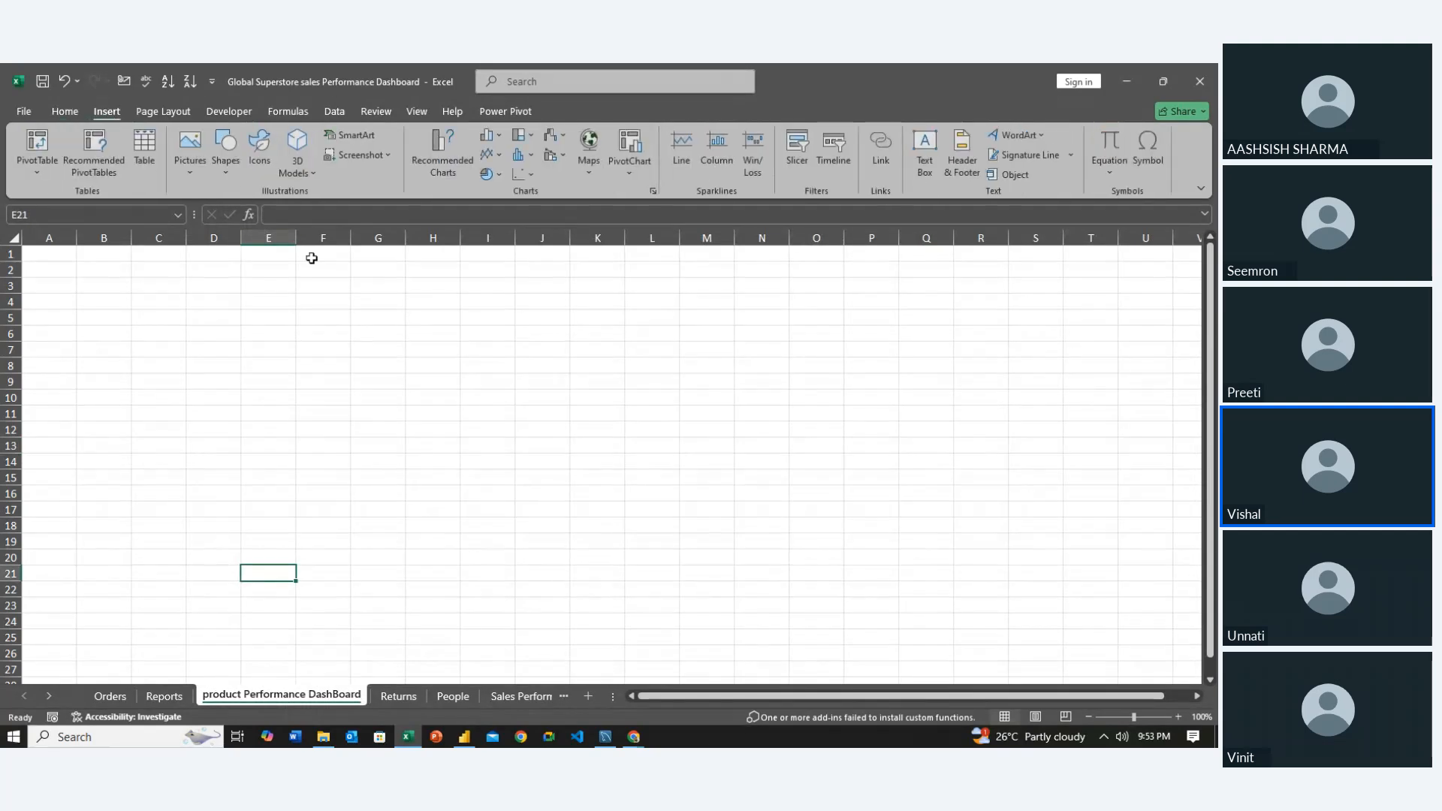
{"action": "left_click", "coordinate": [203, 172]}
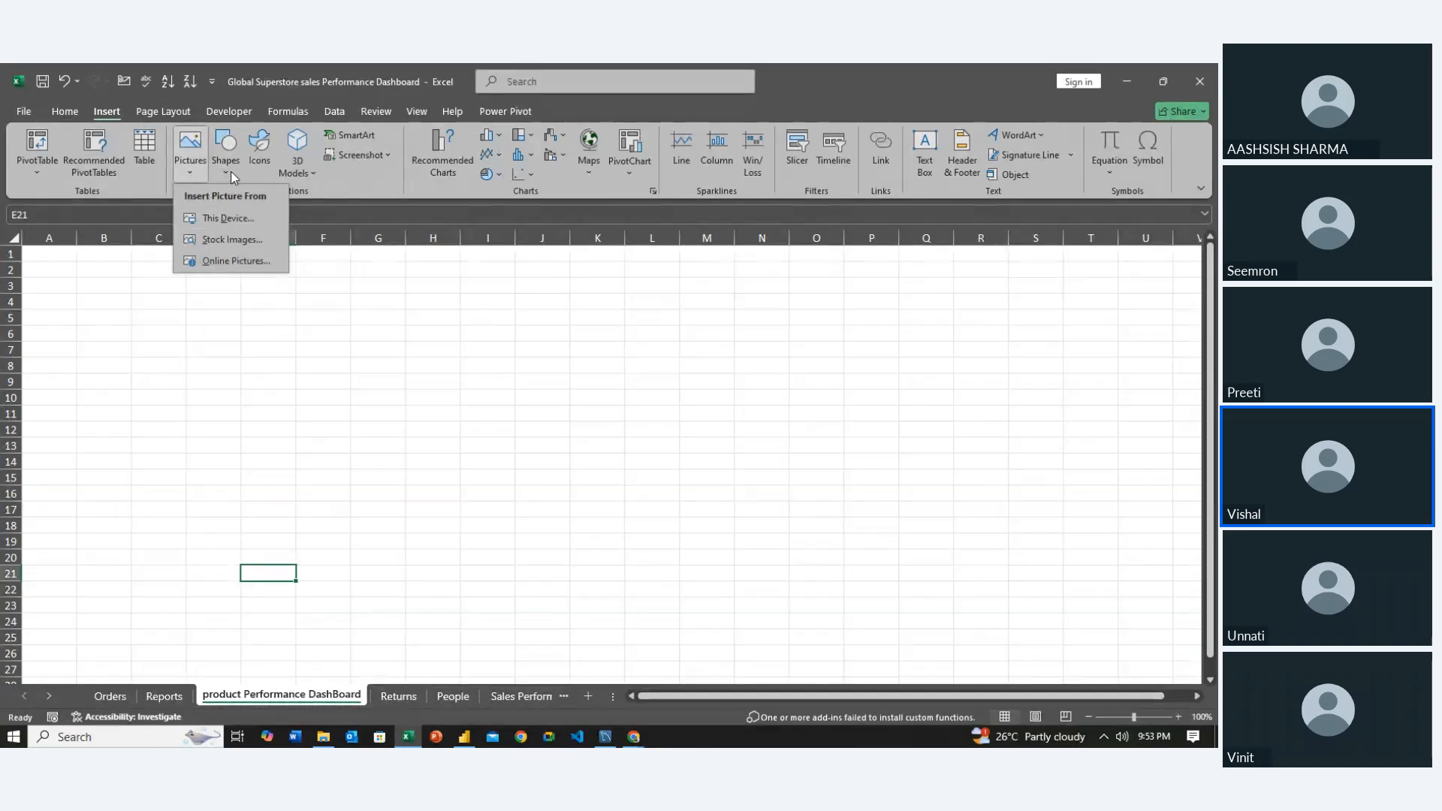
{"action": "left_click", "coordinate": [230, 167]}
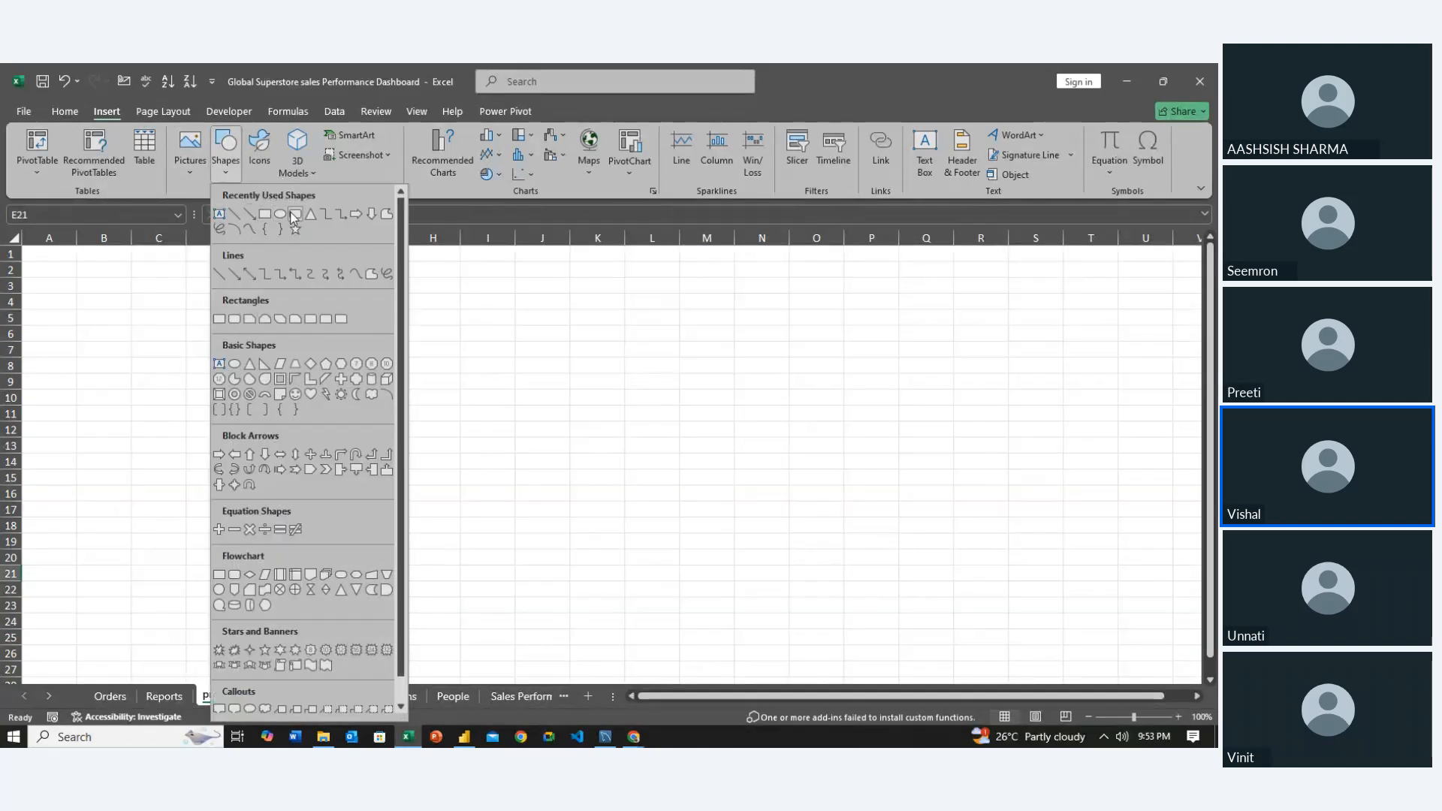
{"action": "left_click", "coordinate": [283, 214]}
{"action": "left_click_drag", "start_coordinate": [57, 257], "coordinate": [1165, 331]}
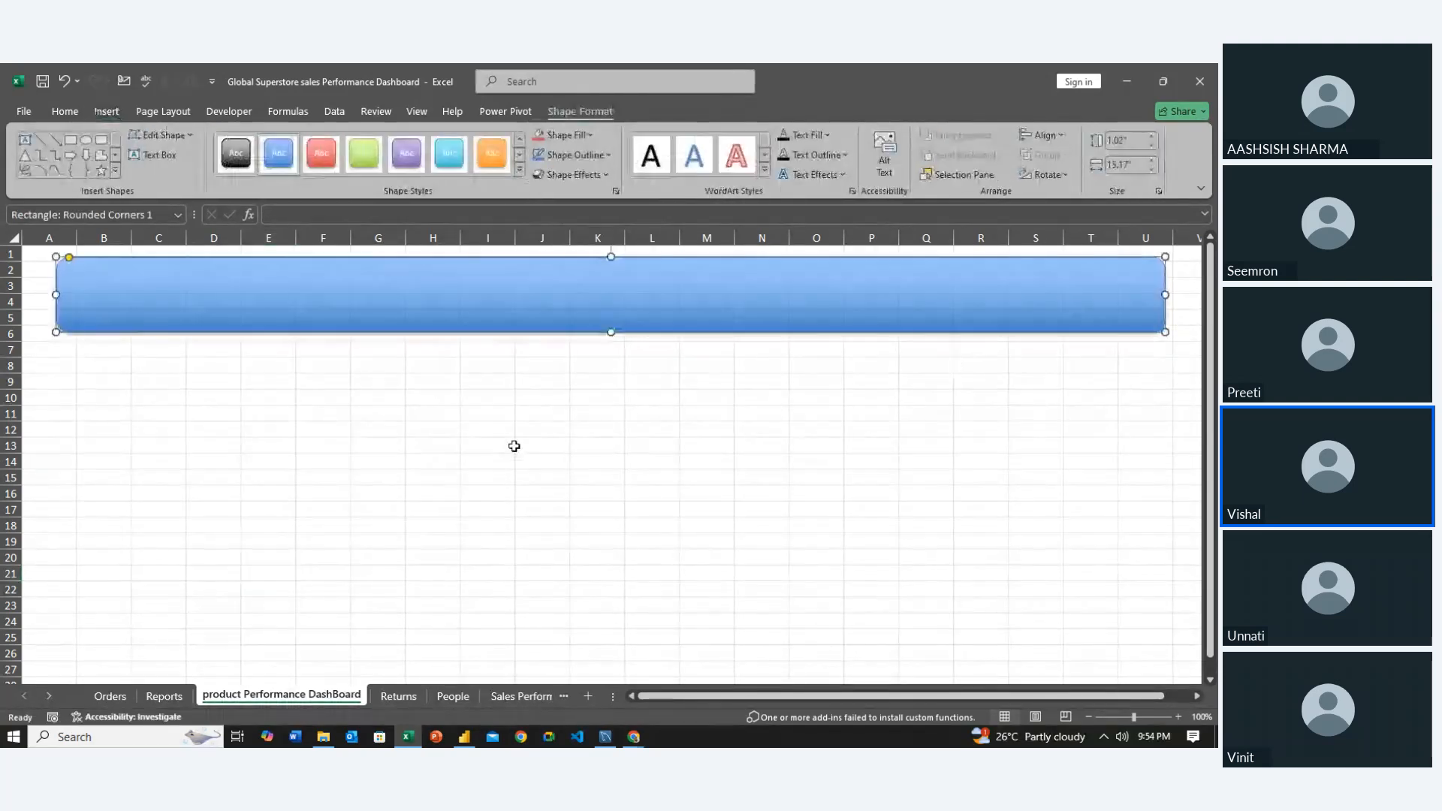
Apply the Light 1 Outline, Colored Fill - Blue, Accent 1 style to the banner shape
{"action": "left_click", "coordinate": [317, 160]}
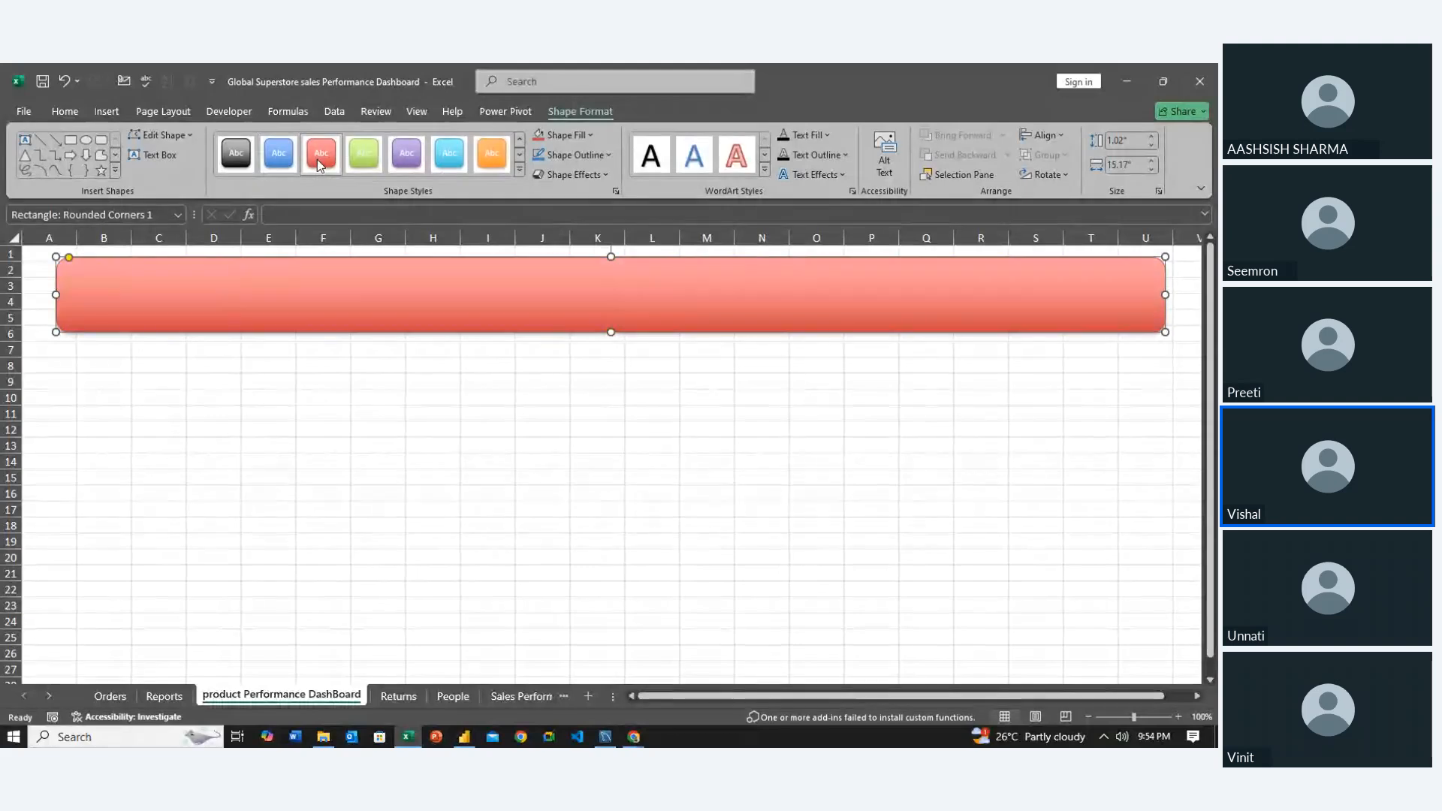
{"action": "left_click", "coordinate": [519, 170]}
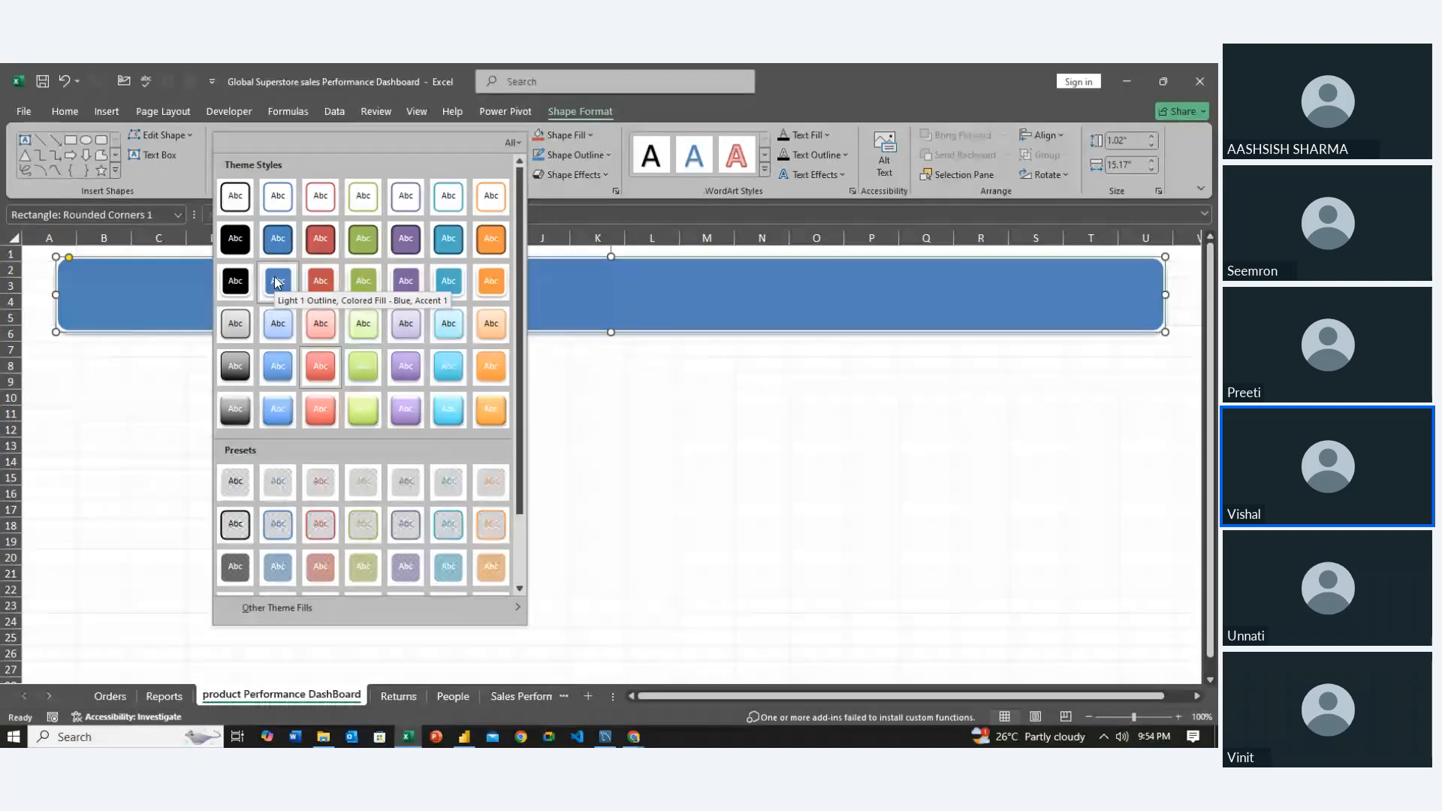
{"action": "left_click", "coordinate": [276, 281]}
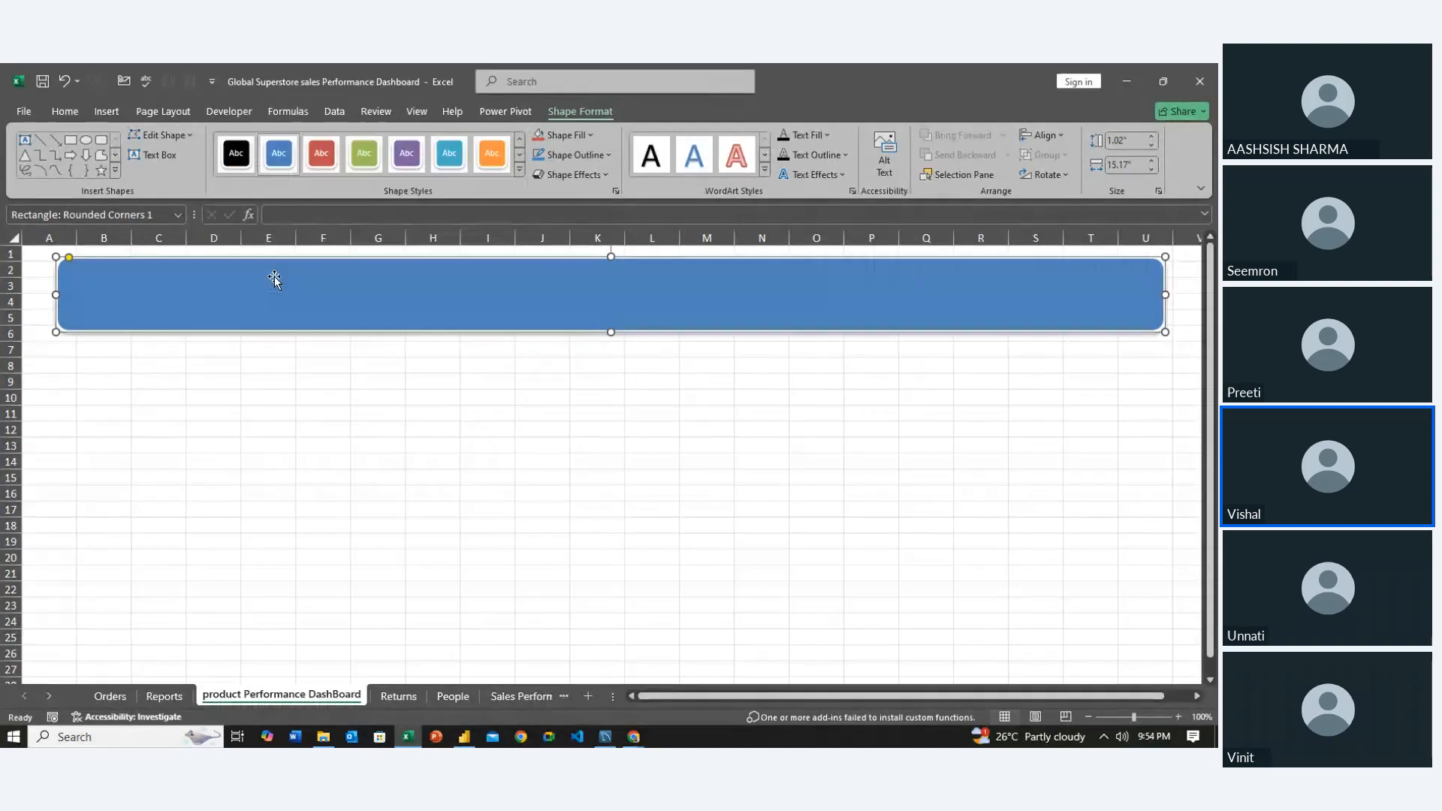
Add the text "Product Performance Dashboard" to the banner shape
{"action": "right_click", "coordinate": [218, 294]}
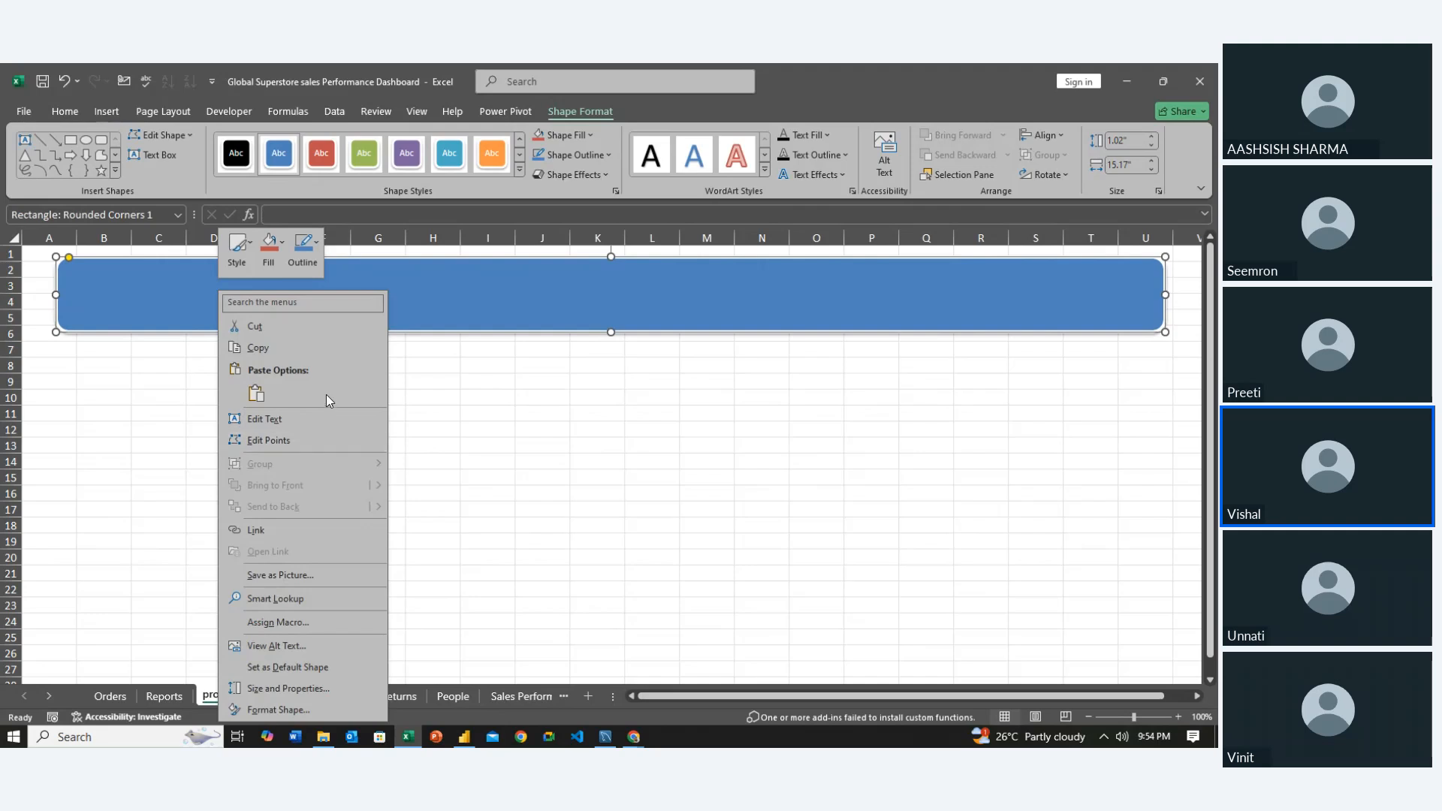
{"action": "left_click", "coordinate": [324, 418]}
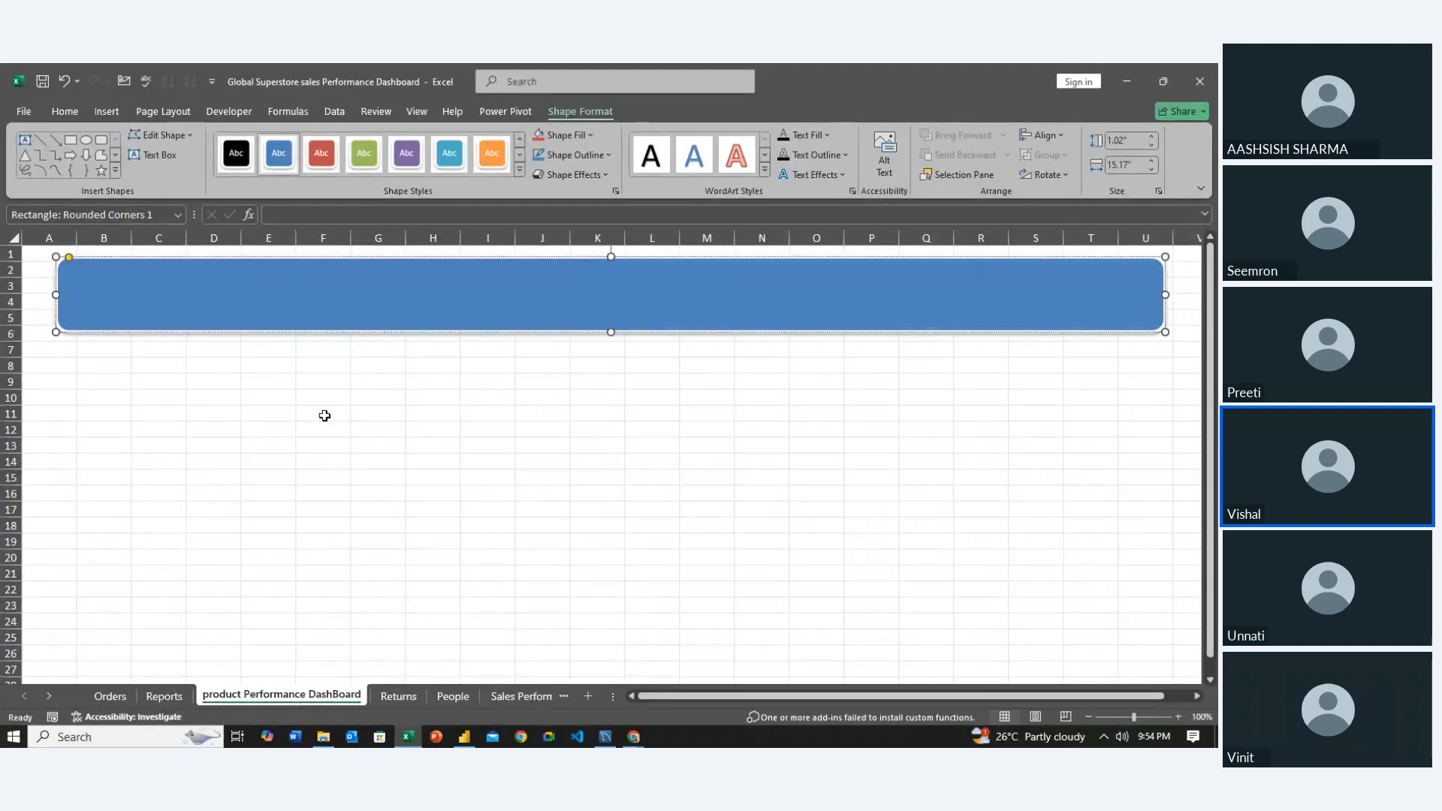
{"action": "type", "text": "Produc"}
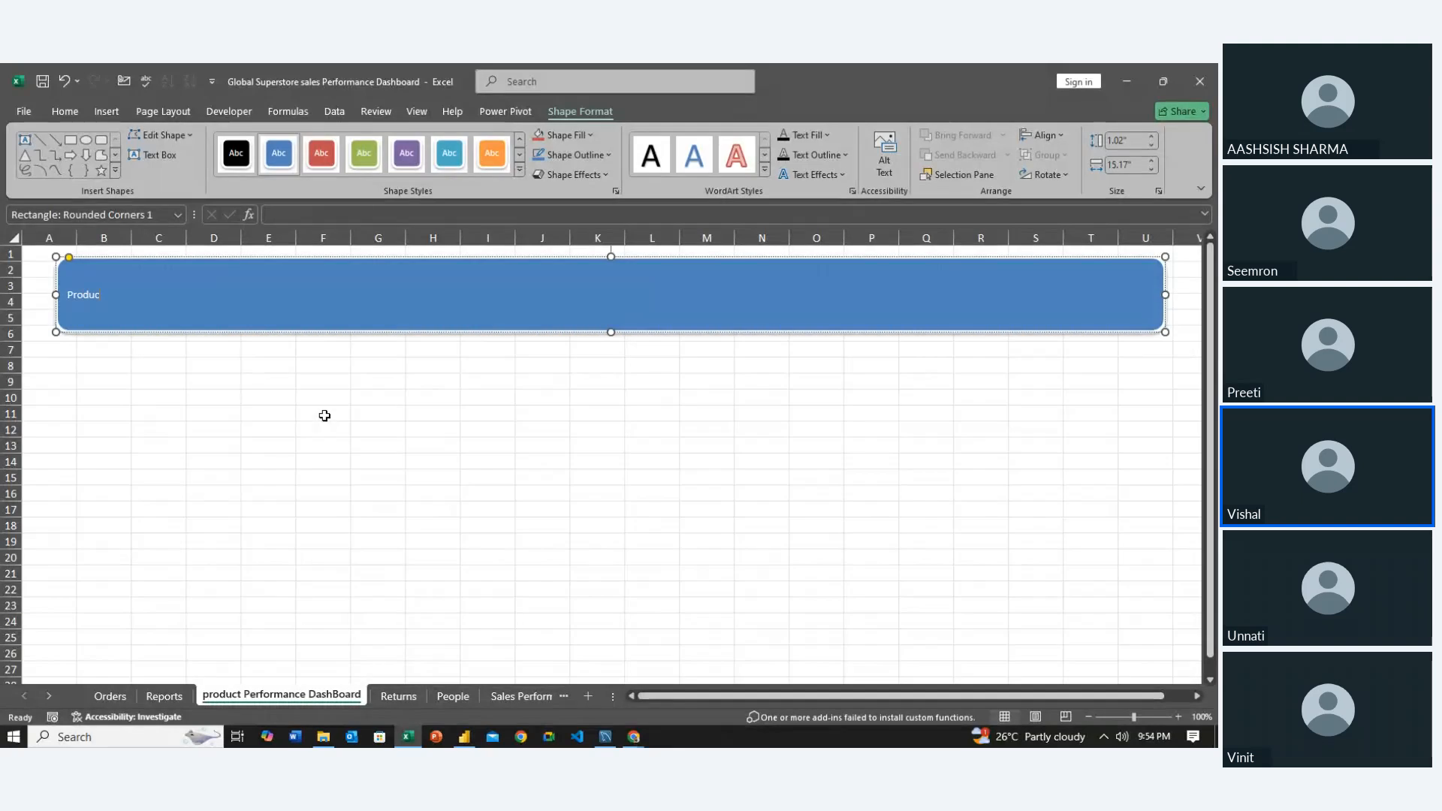
{"action": "type", "text": "t Performan"}
{"action": "type", "text": "ce Anal"}
{"action": "key", "text": "BackSpace"}
{"action": "key", "text": "BackSpace"}
{"action": "key", "text": "BackSpace"}
{"action": "key", "text": "BackSpace"}
{"action": "key", "text": "BackSpace"}
{"action": "type", "text": "h"}
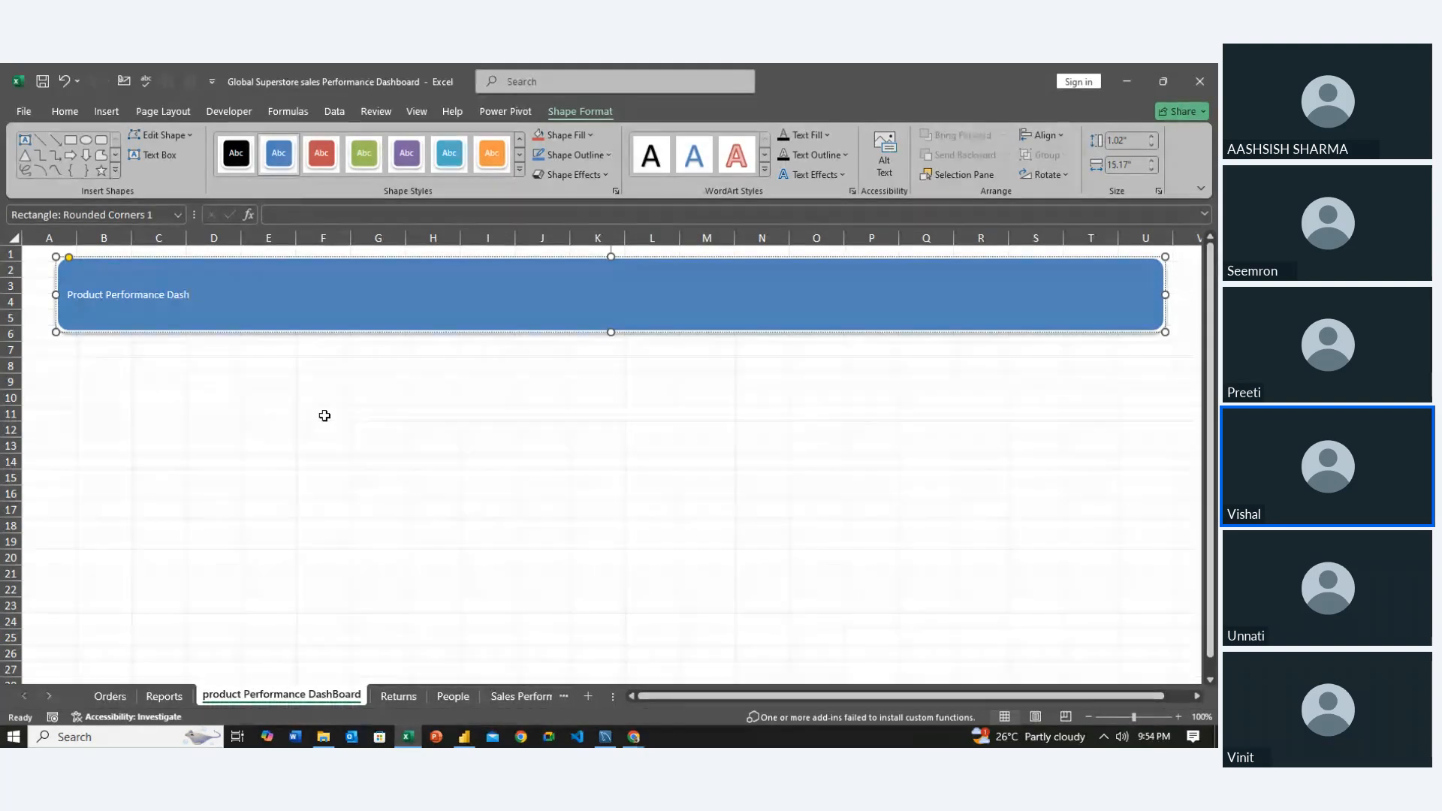
{"action": "type", "text": "board"}
{"action": "key", "text": "Return"}
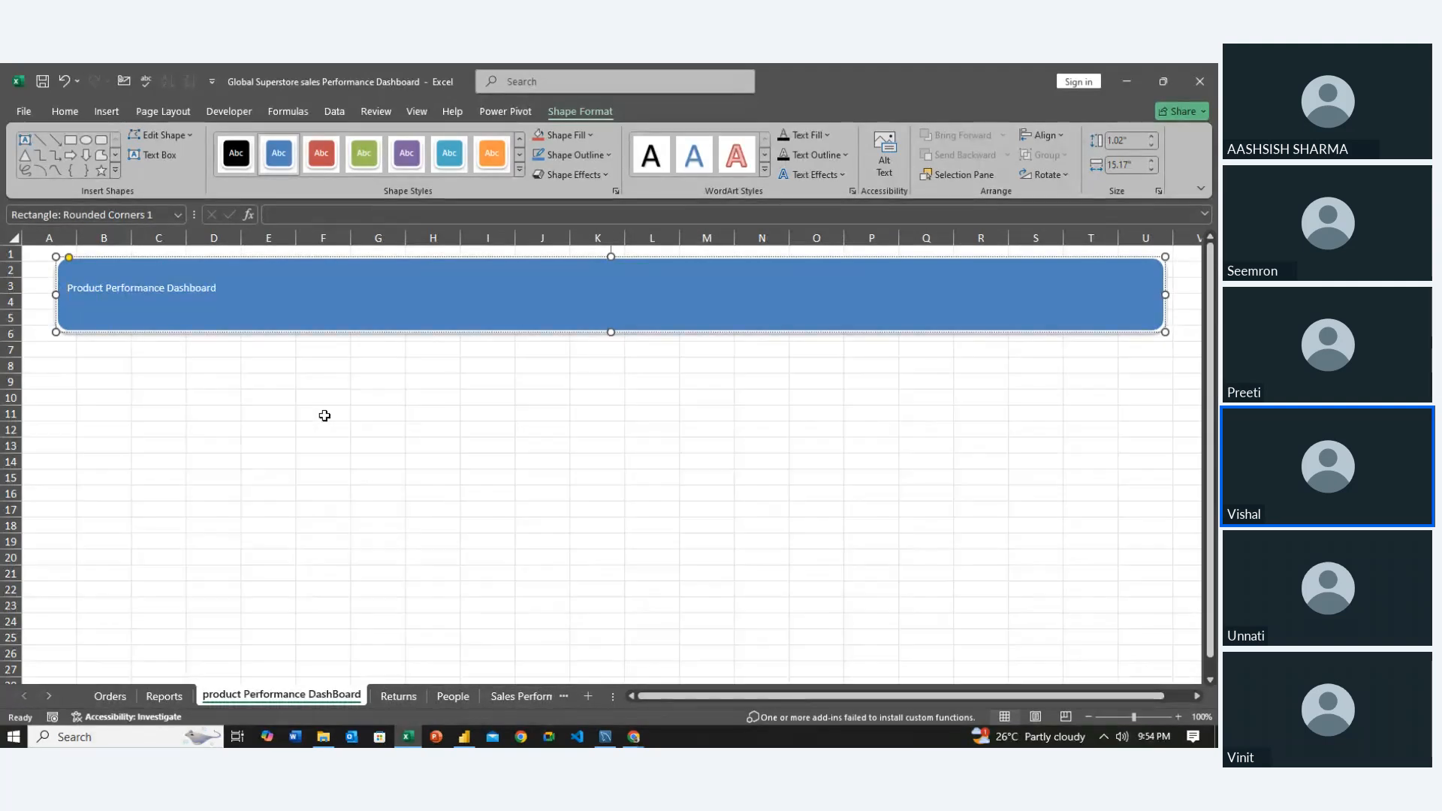
Left-align the banner title at font size 40 and remove the empty line beneath it
{"action": "key", "text": "ctrl+a"}
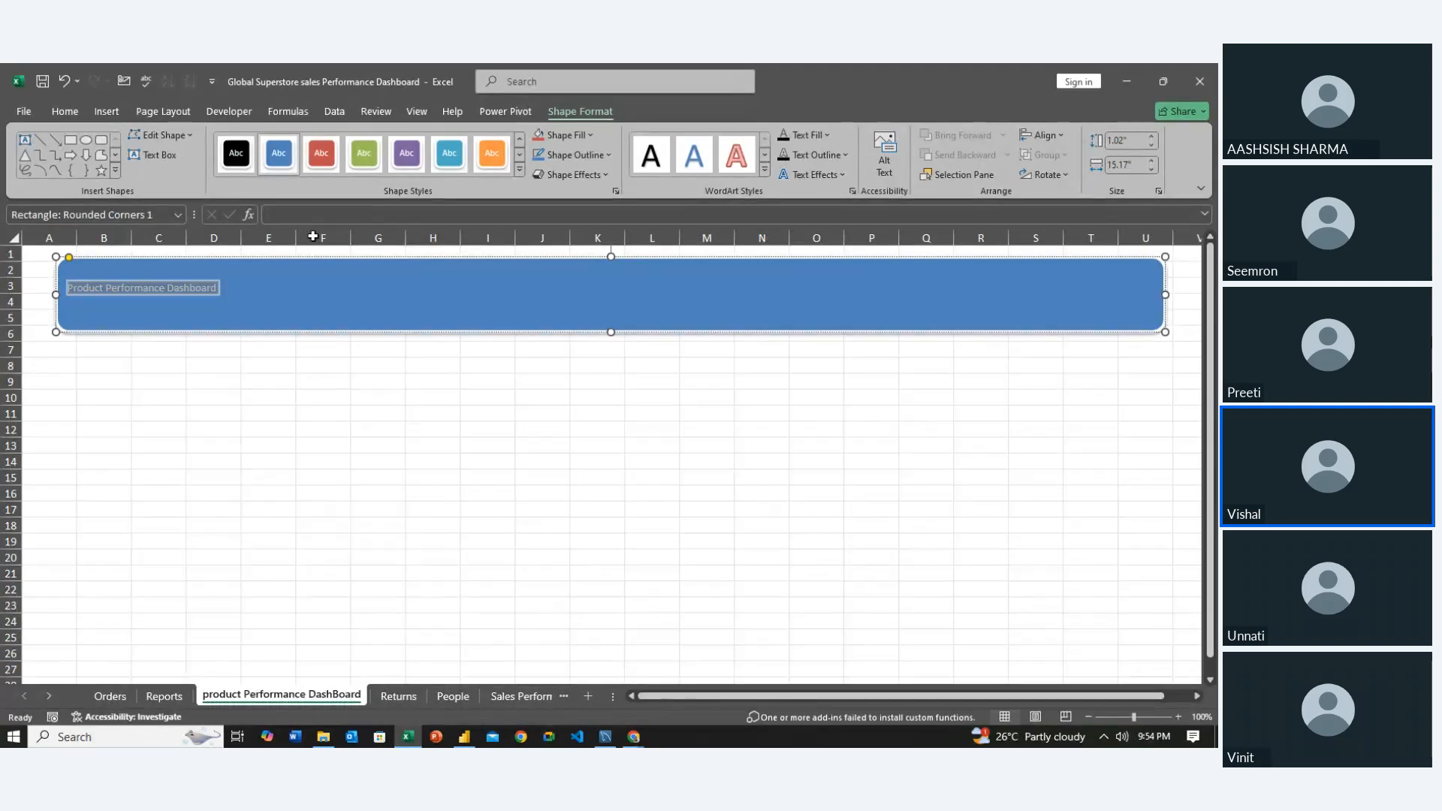
{"action": "left_click", "coordinate": [80, 110]}
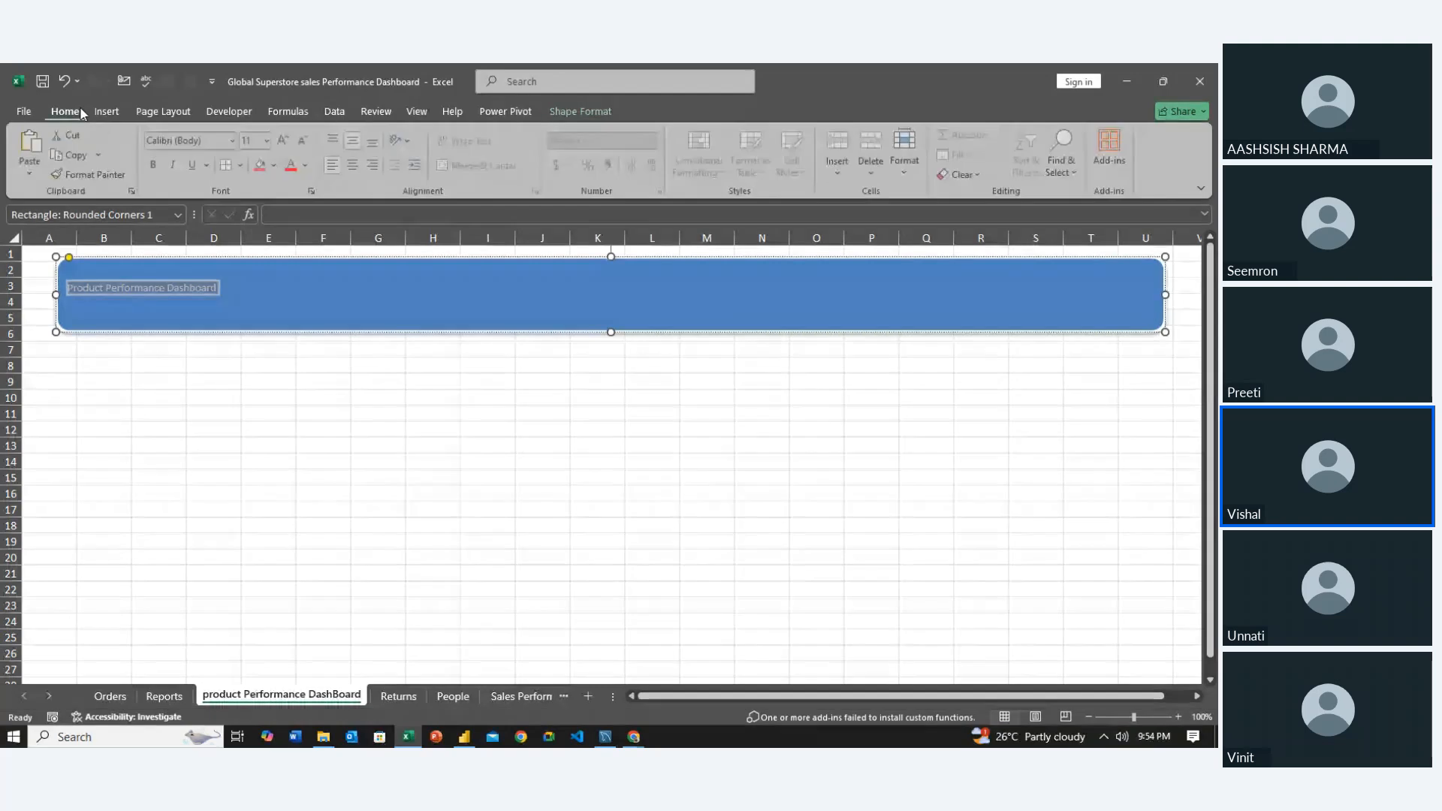
{"action": "left_click", "coordinate": [356, 165]}
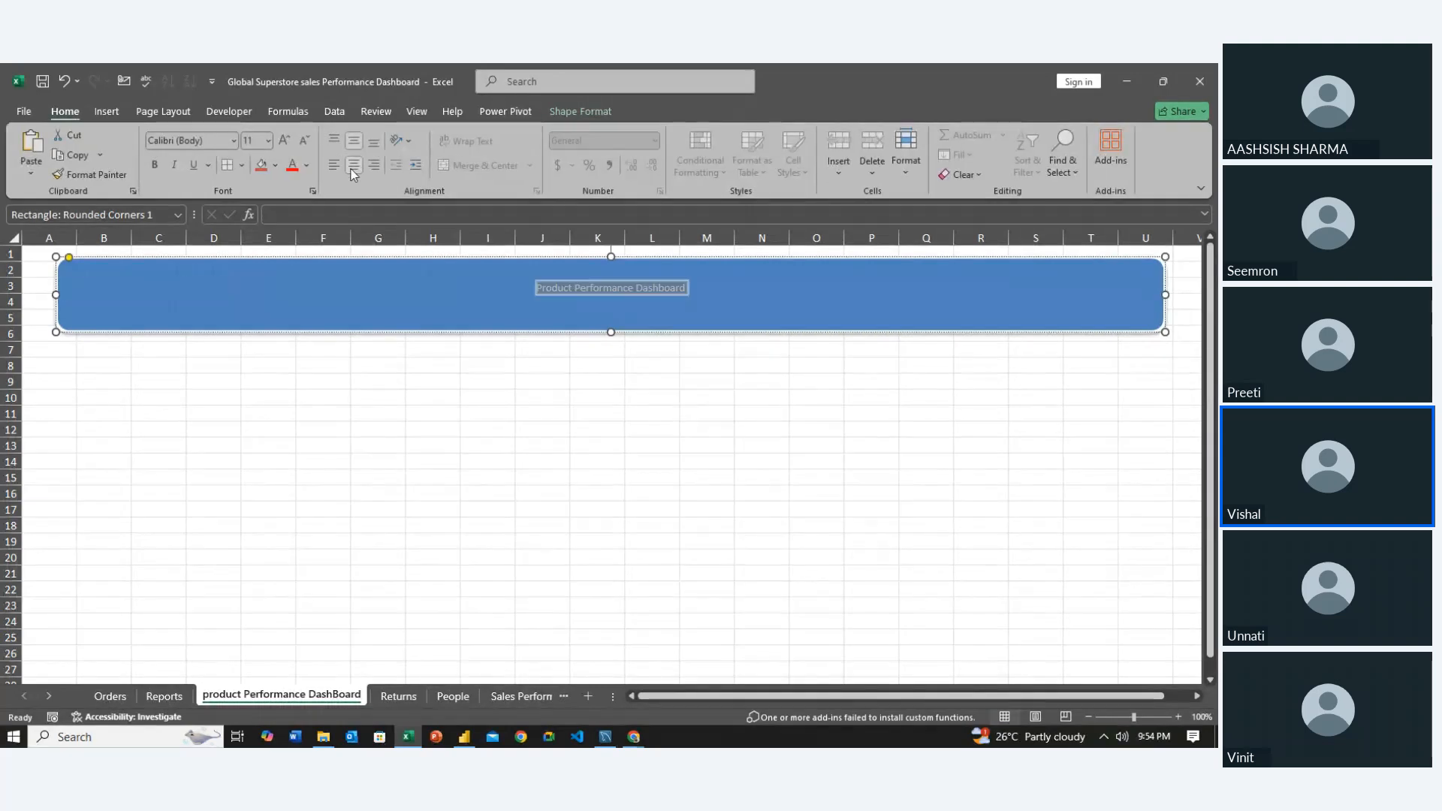
{"action": "left_click", "coordinate": [284, 141]}
{"action": "left_click", "coordinate": [283, 141]}
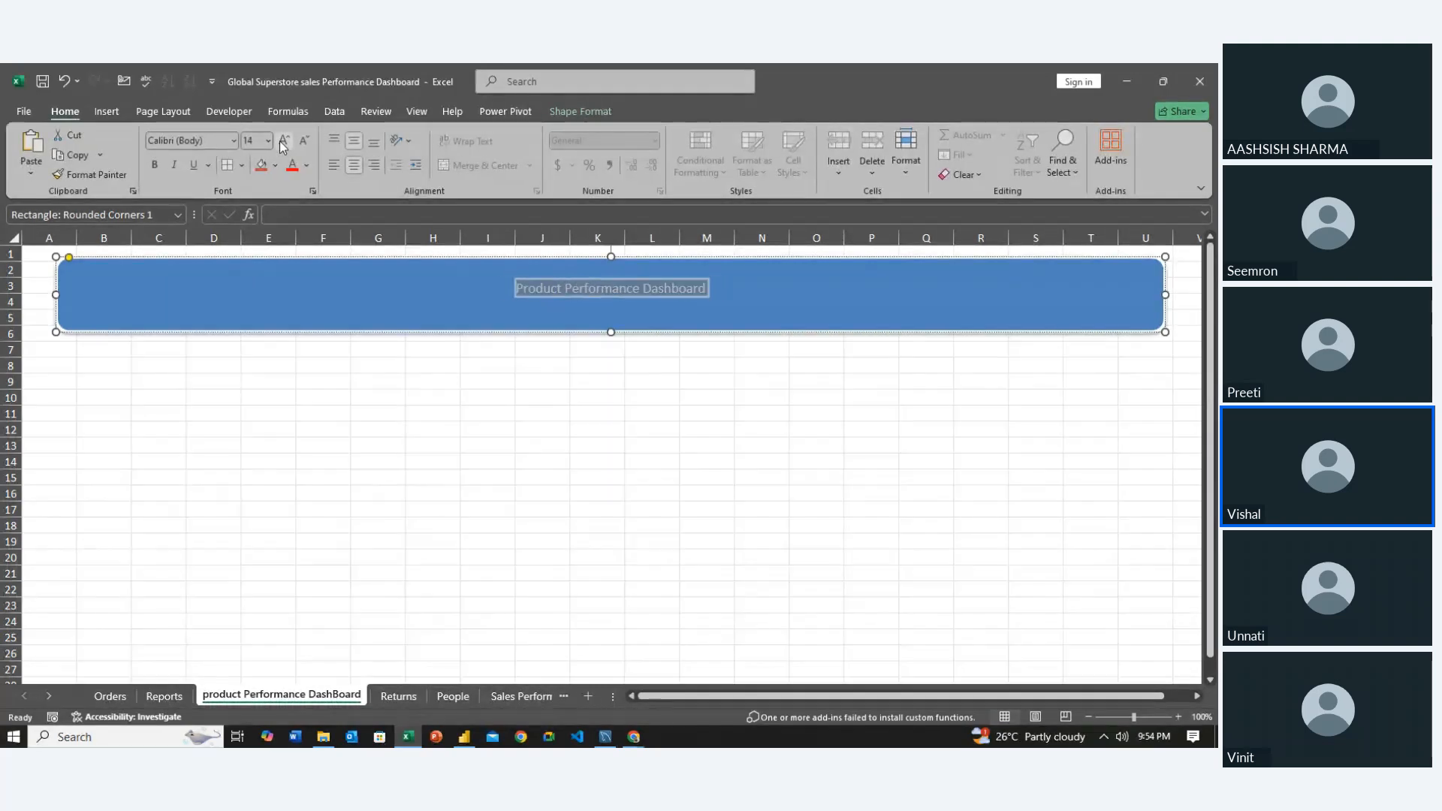
{"action": "left_click", "coordinate": [284, 143]}
{"action": "left_click", "coordinate": [283, 143]}
{"action": "left_click", "coordinate": [284, 143]}
{"action": "left_click", "coordinate": [283, 142]}
{"action": "left_click", "coordinate": [283, 142]}
{"action": "left_click", "coordinate": [284, 143]}
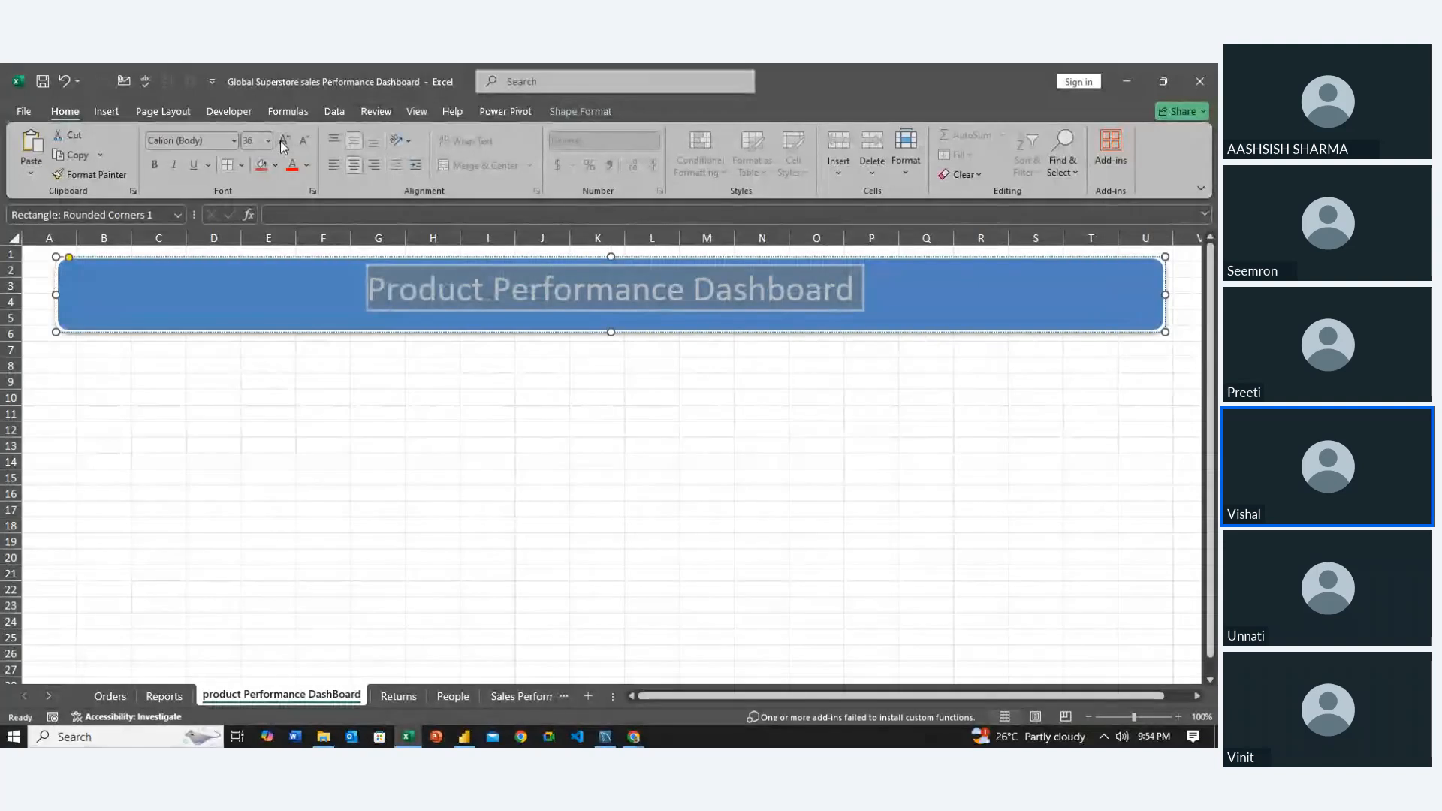
{"action": "left_click", "coordinate": [283, 143]}
{"action": "left_click", "coordinate": [333, 165]}
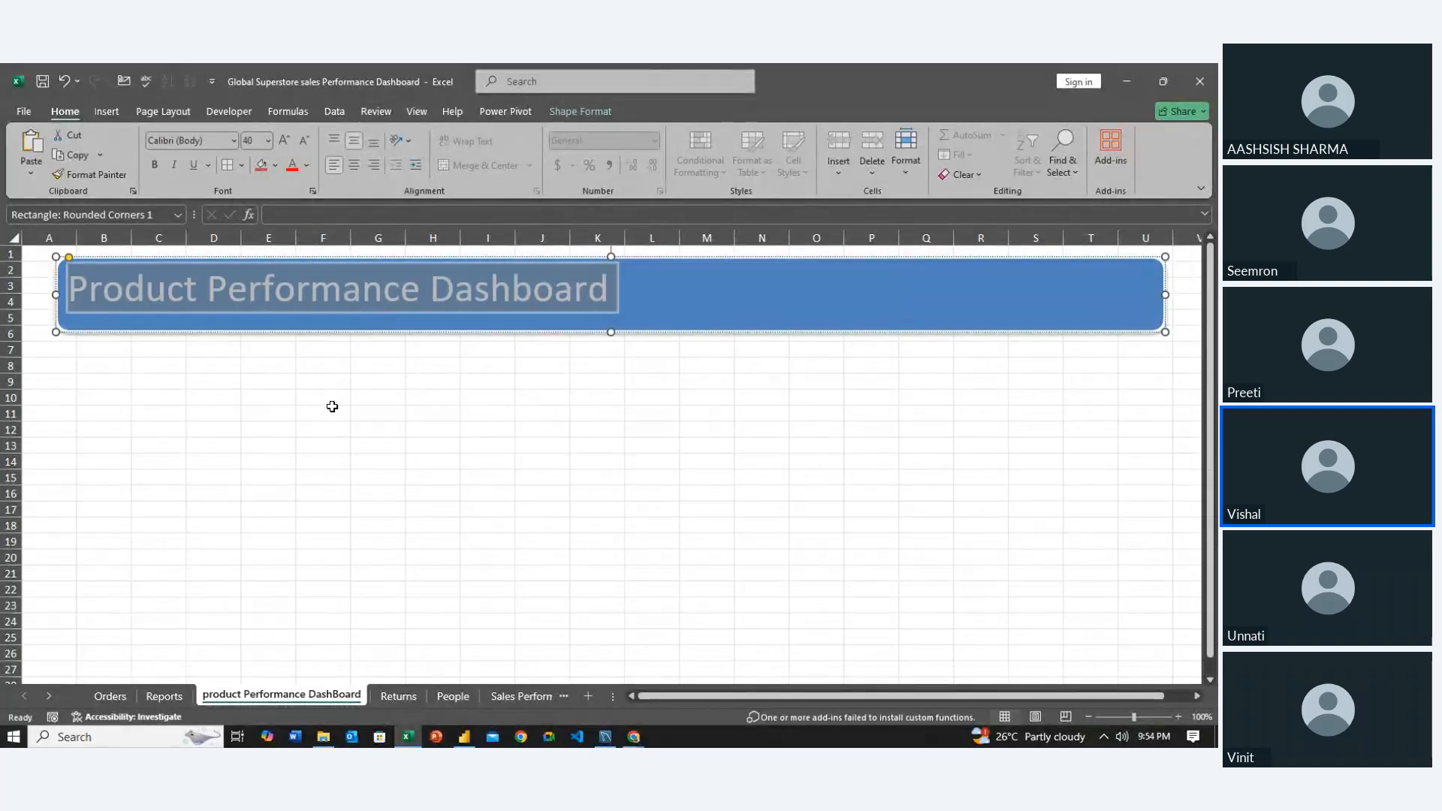
{"action": "left_click", "coordinate": [250, 317]}
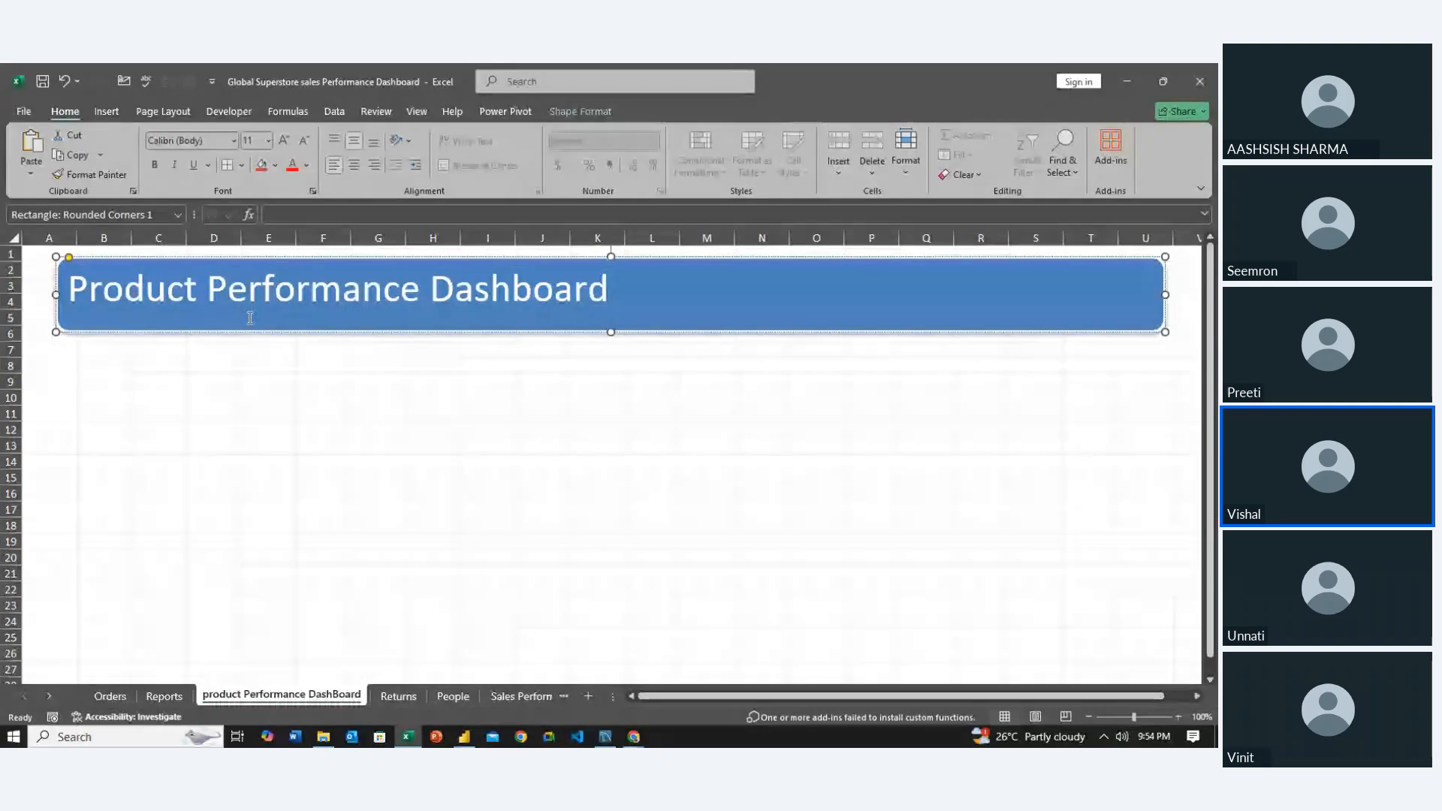
{"action": "left_click", "coordinate": [254, 428]}
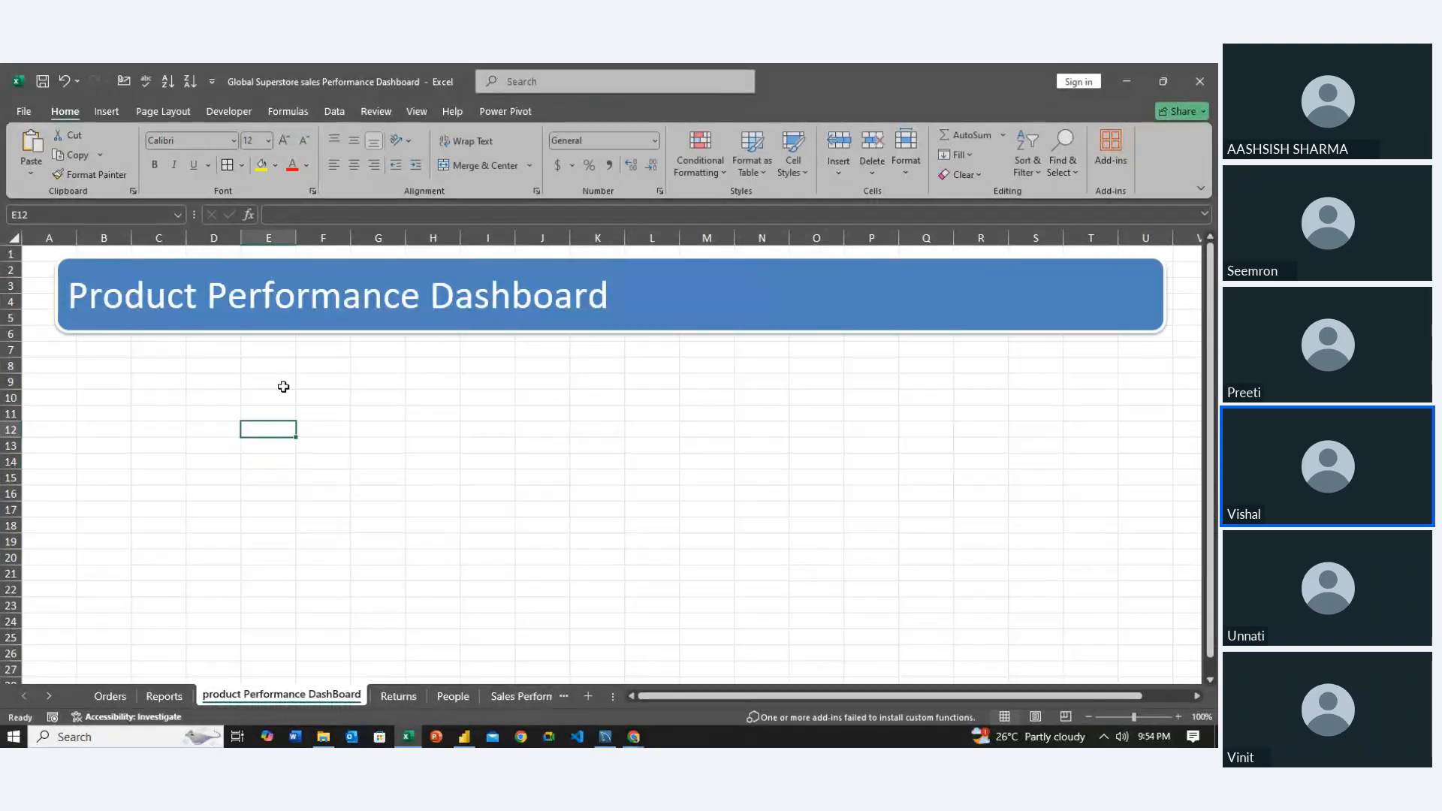
Apply the All Caps font effect to the banner title and deselect the shape
{"action": "left_click", "coordinate": [554, 299]}
{"action": "triple_click", "coordinate": [552, 299]}
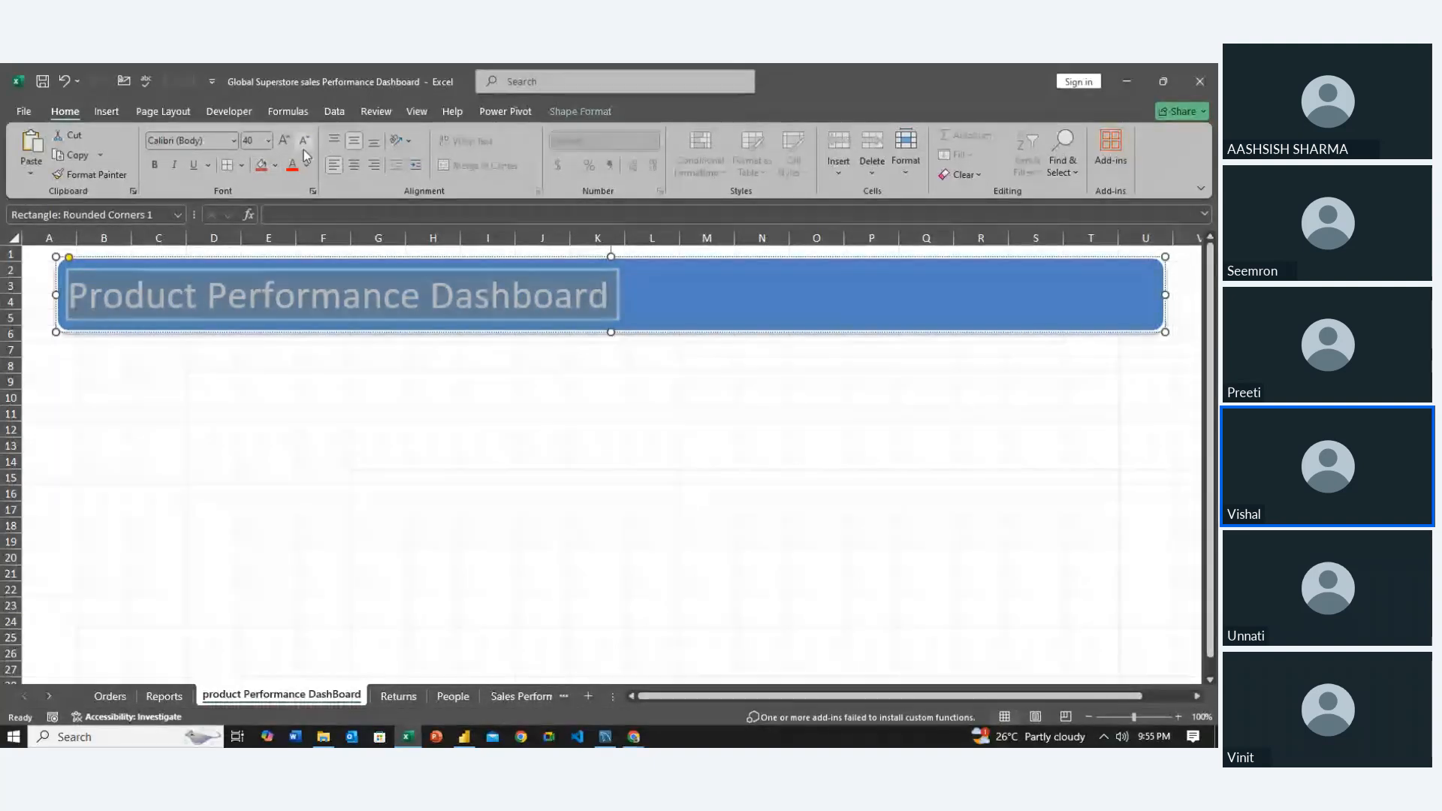
{"action": "left_click", "coordinate": [312, 191]}
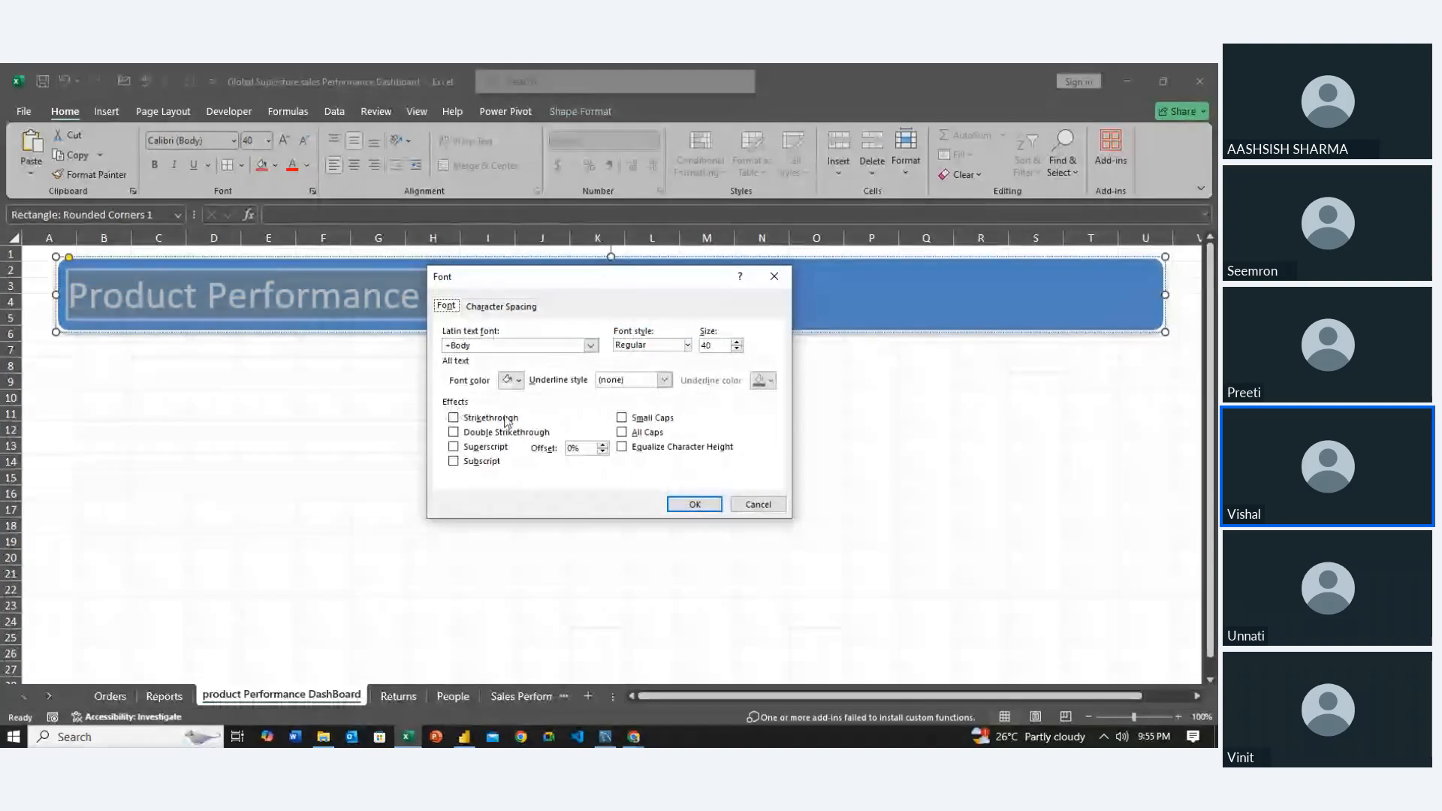
{"action": "left_click", "coordinate": [622, 432]}
{"action": "left_click", "coordinate": [694, 504]}
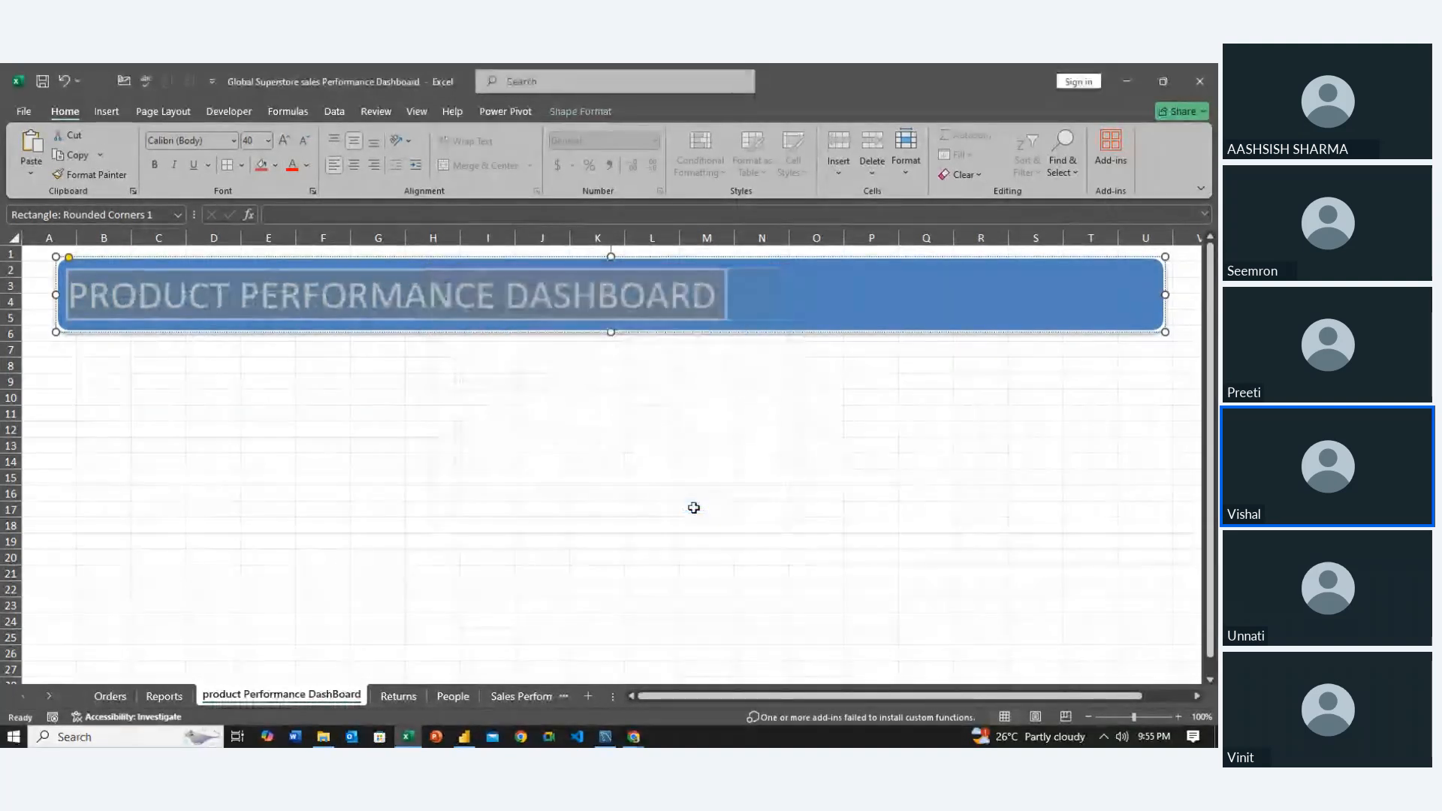
{"action": "left_click", "coordinate": [479, 366]}
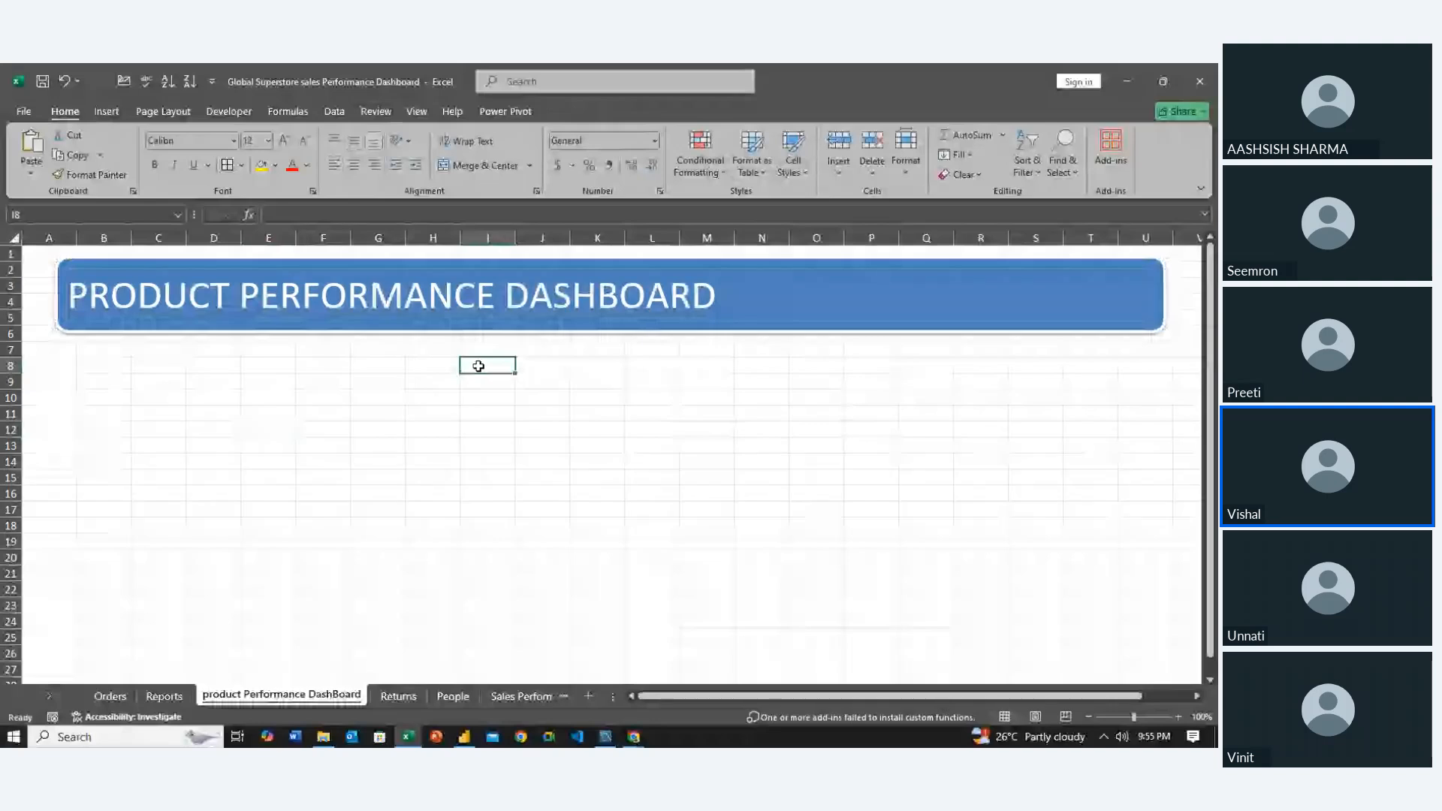
{"action": "key", "text": "Left"}
{"action": "key", "text": "Left"}
{"action": "key", "text": "Left"}
{"action": "key", "text": "Left"}
{"action": "key", "text": "Left"}
{"action": "key", "text": "Left"}
{"action": "key", "text": "Left"}
{"action": "key", "text": "Left"}
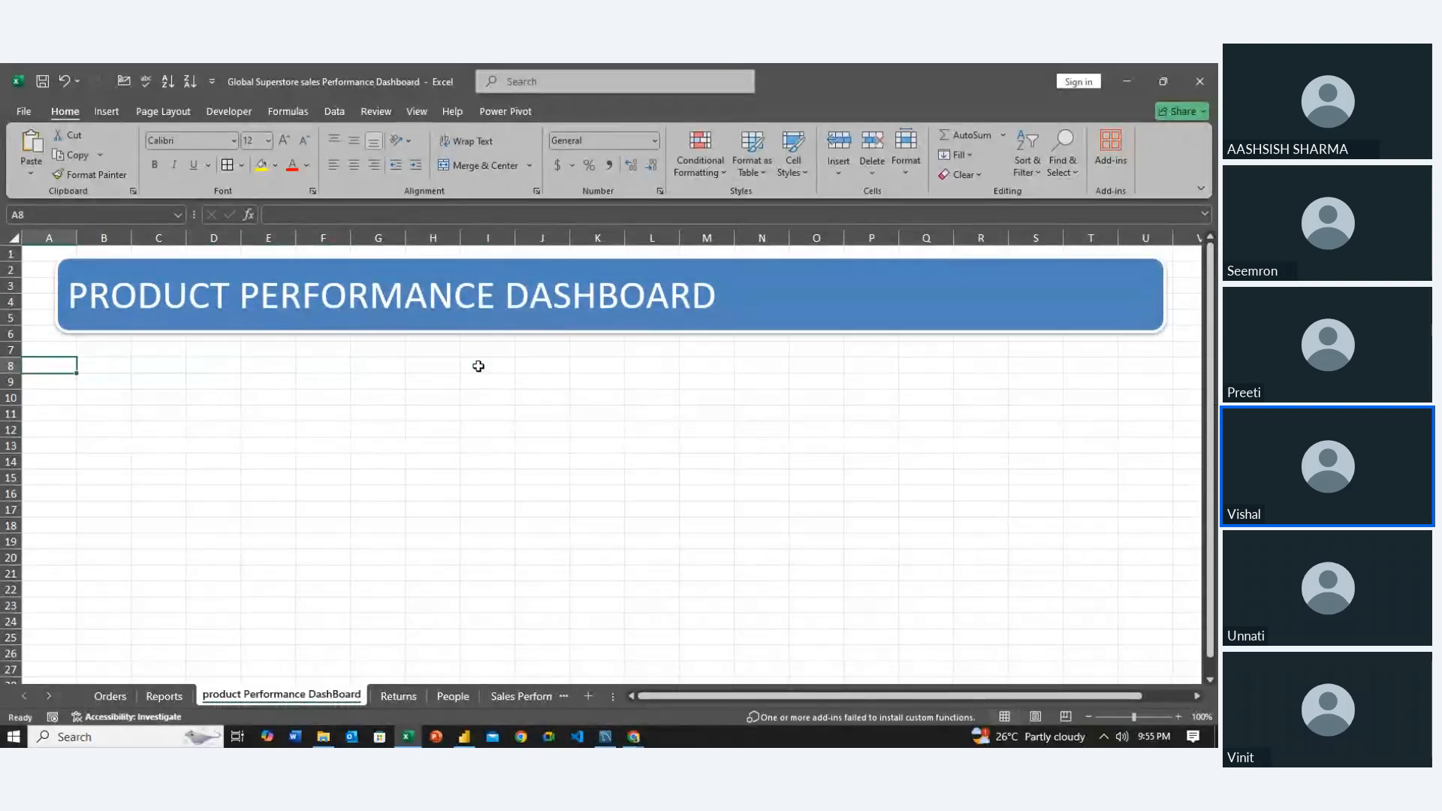
{"action": "key", "text": "Right"}
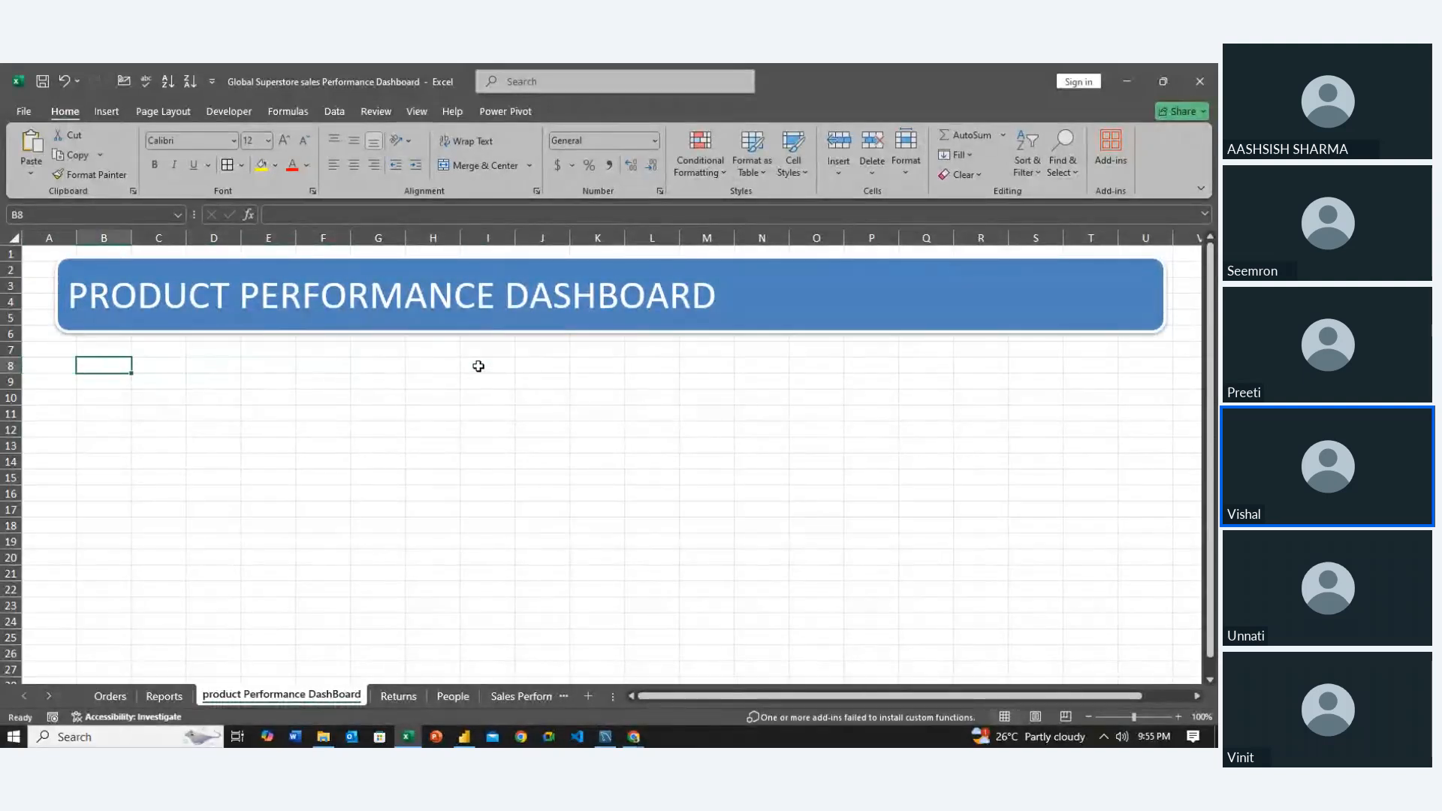
{"action": "key", "text": "shift+Right"}
{"action": "key", "text": "shift+Right"}
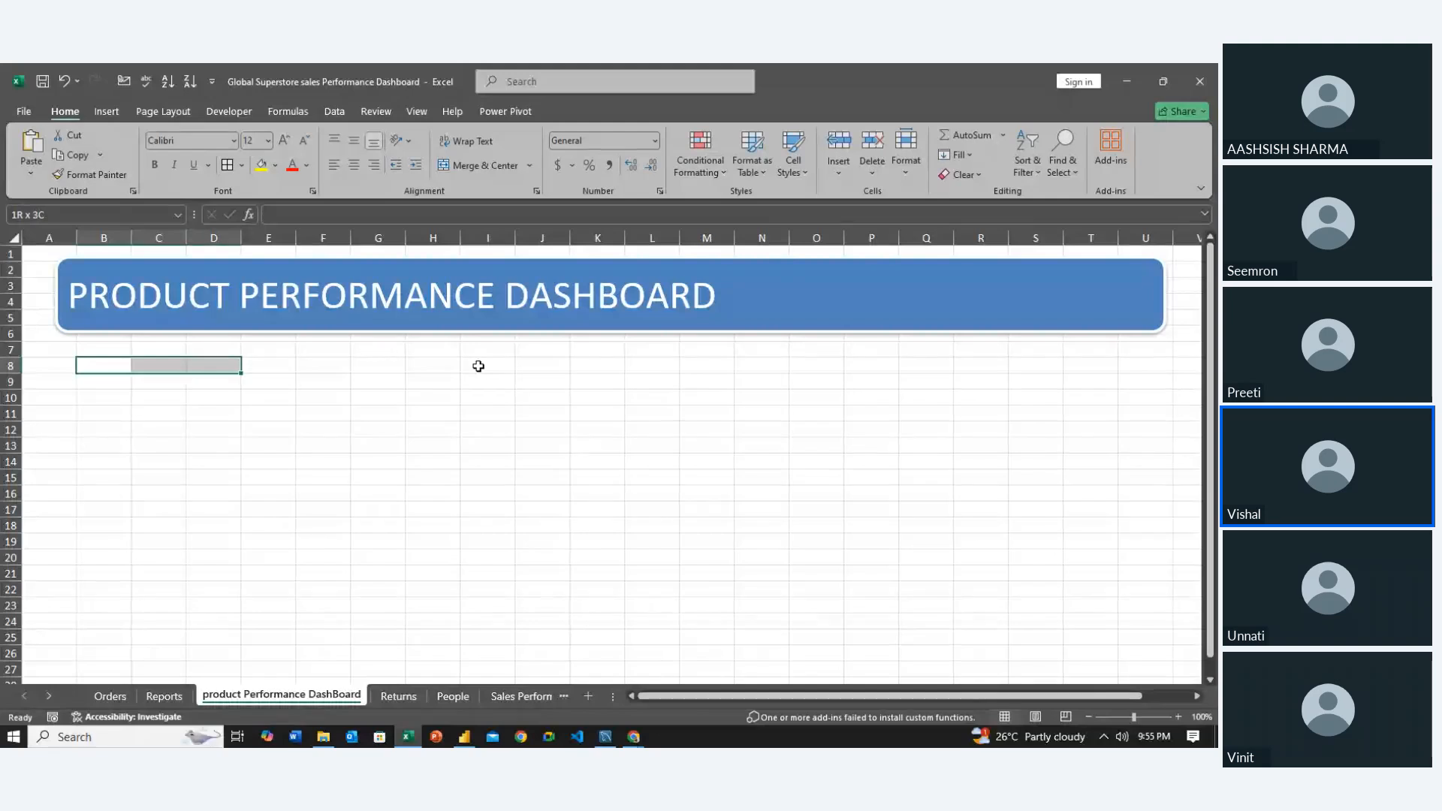
{"action": "key", "text": "shift+Right"}
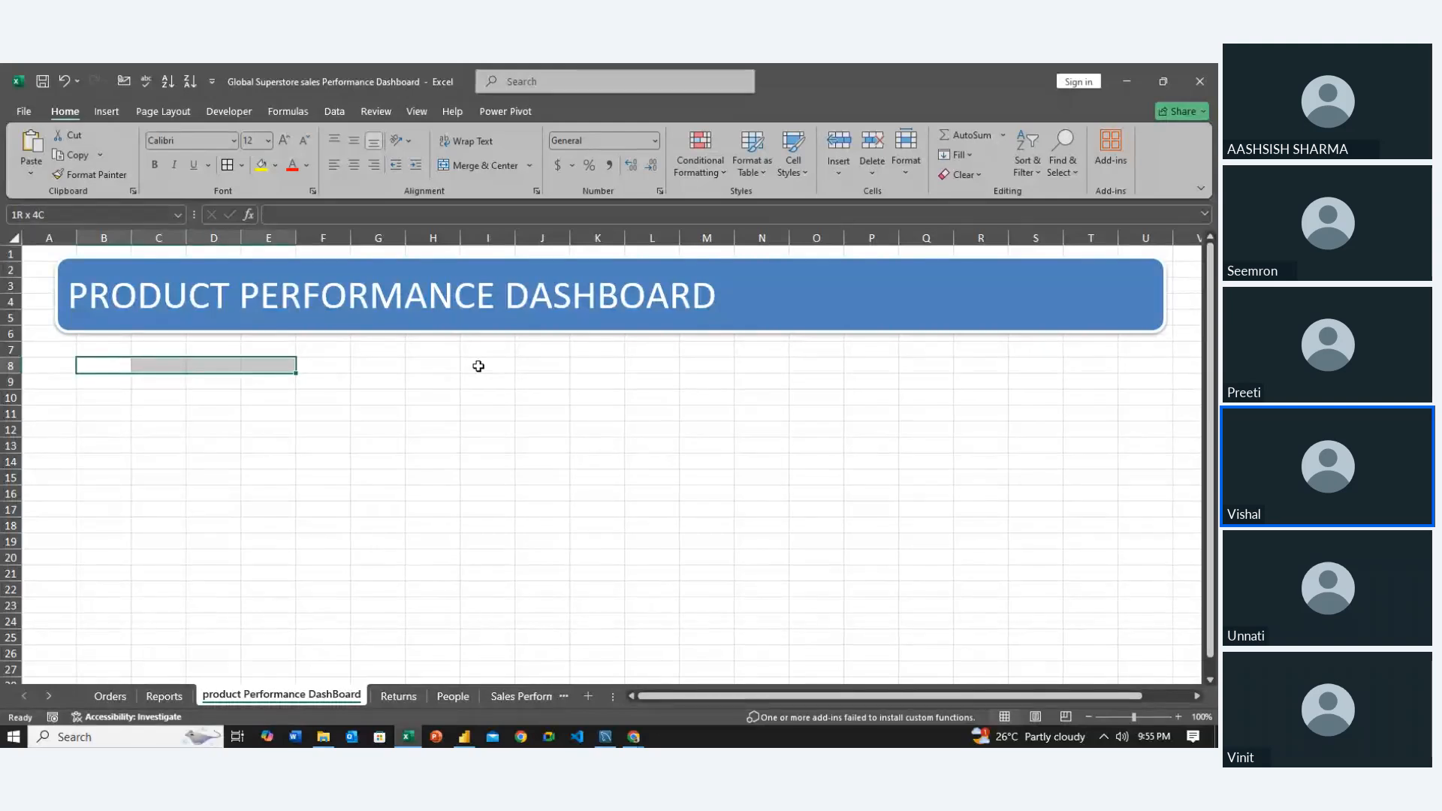
Move the Segment doughnut chart from the Reports sheet to the product Performance DashBoard sheet
{"action": "left_click", "coordinate": [163, 696]}
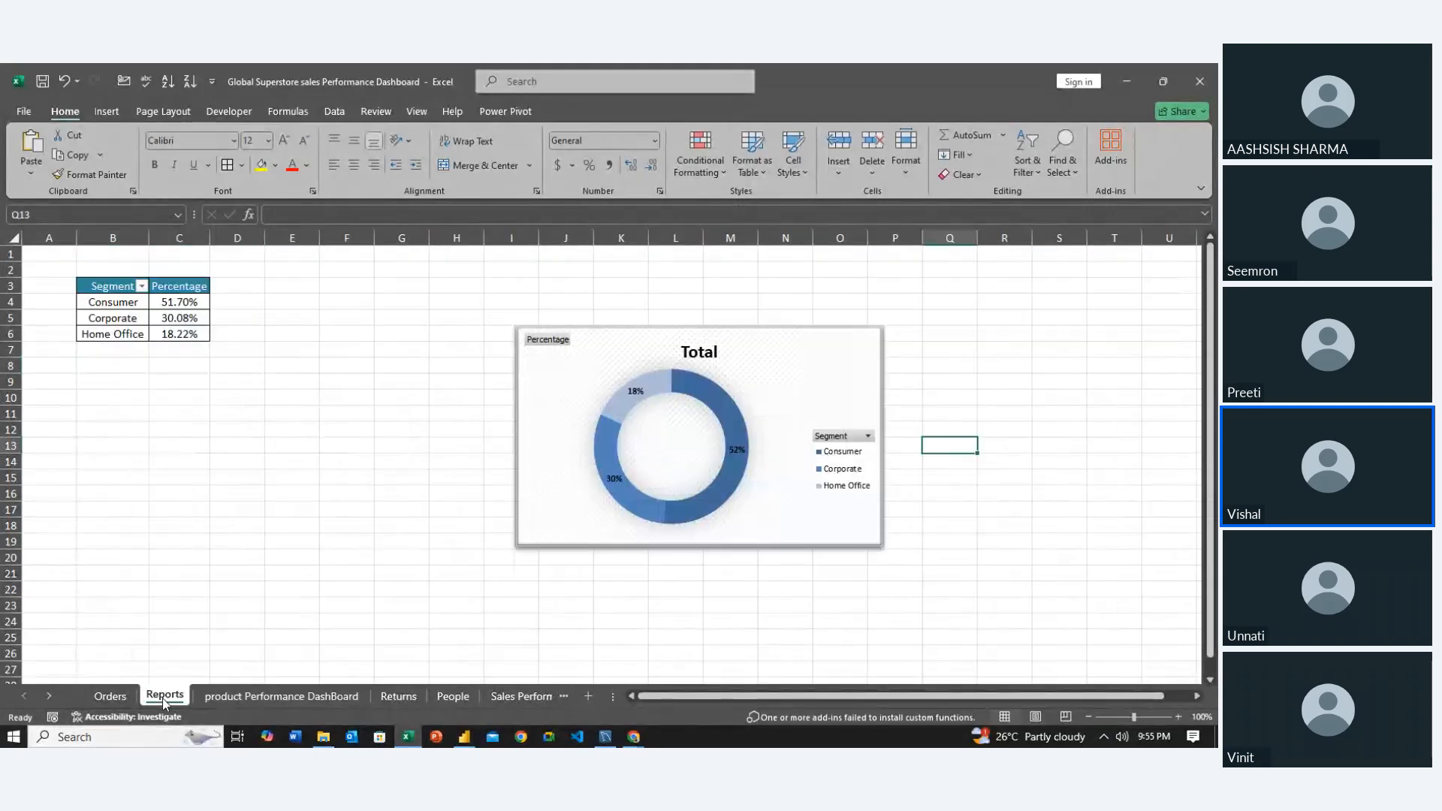
{"action": "left_click", "coordinate": [426, 475]}
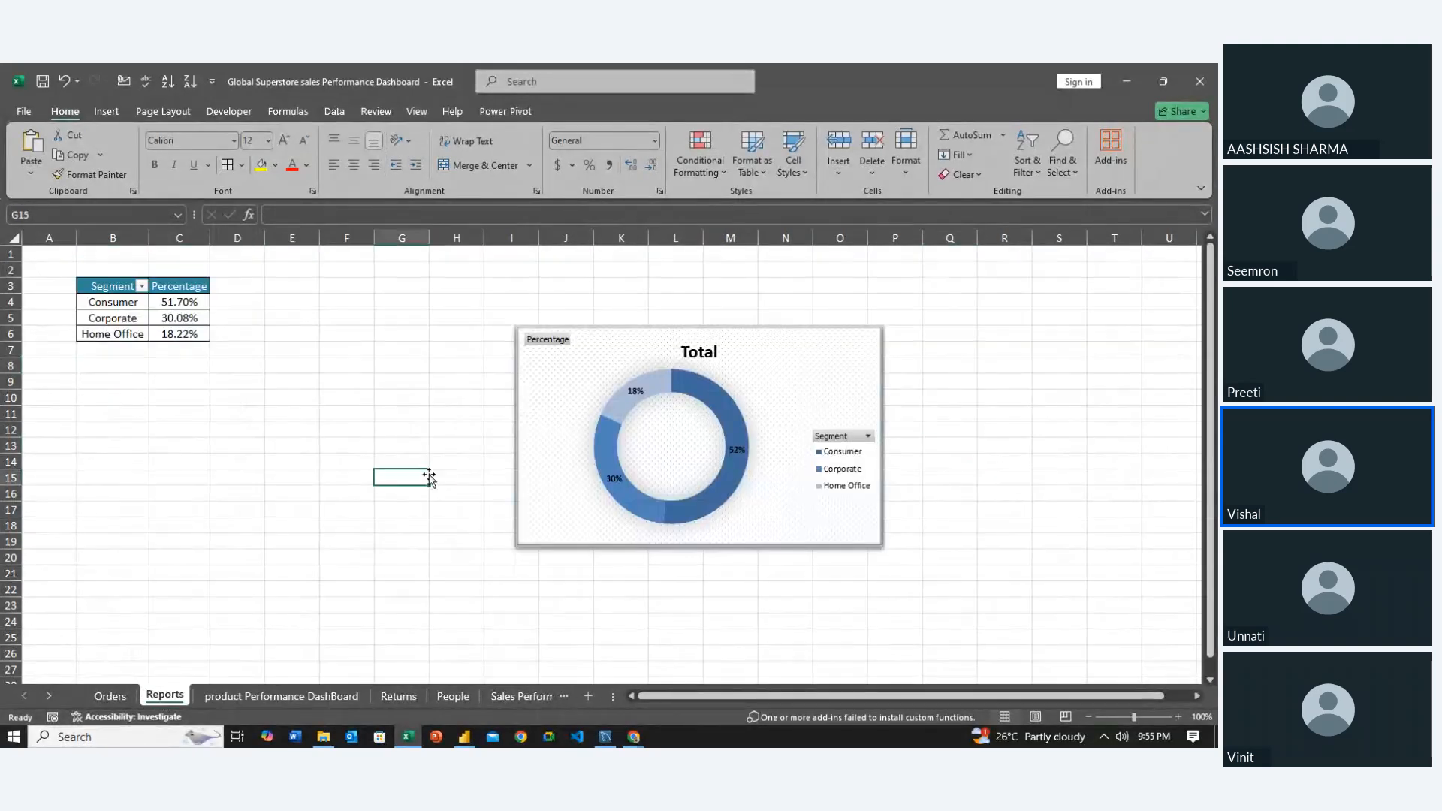
{"action": "left_click", "coordinate": [566, 373]}
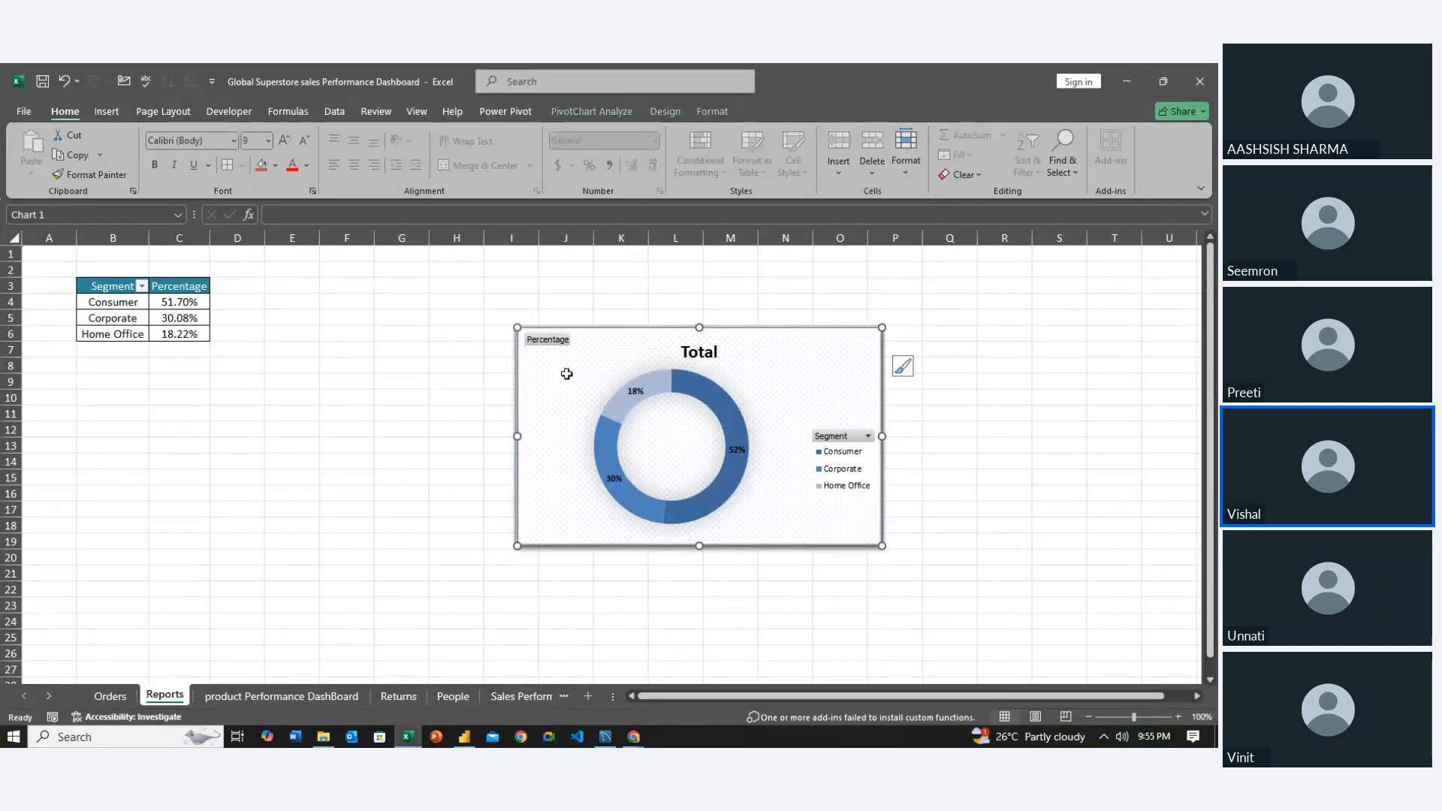
{"action": "key", "text": "Delete"}
{"action": "left_click", "coordinate": [300, 694]}
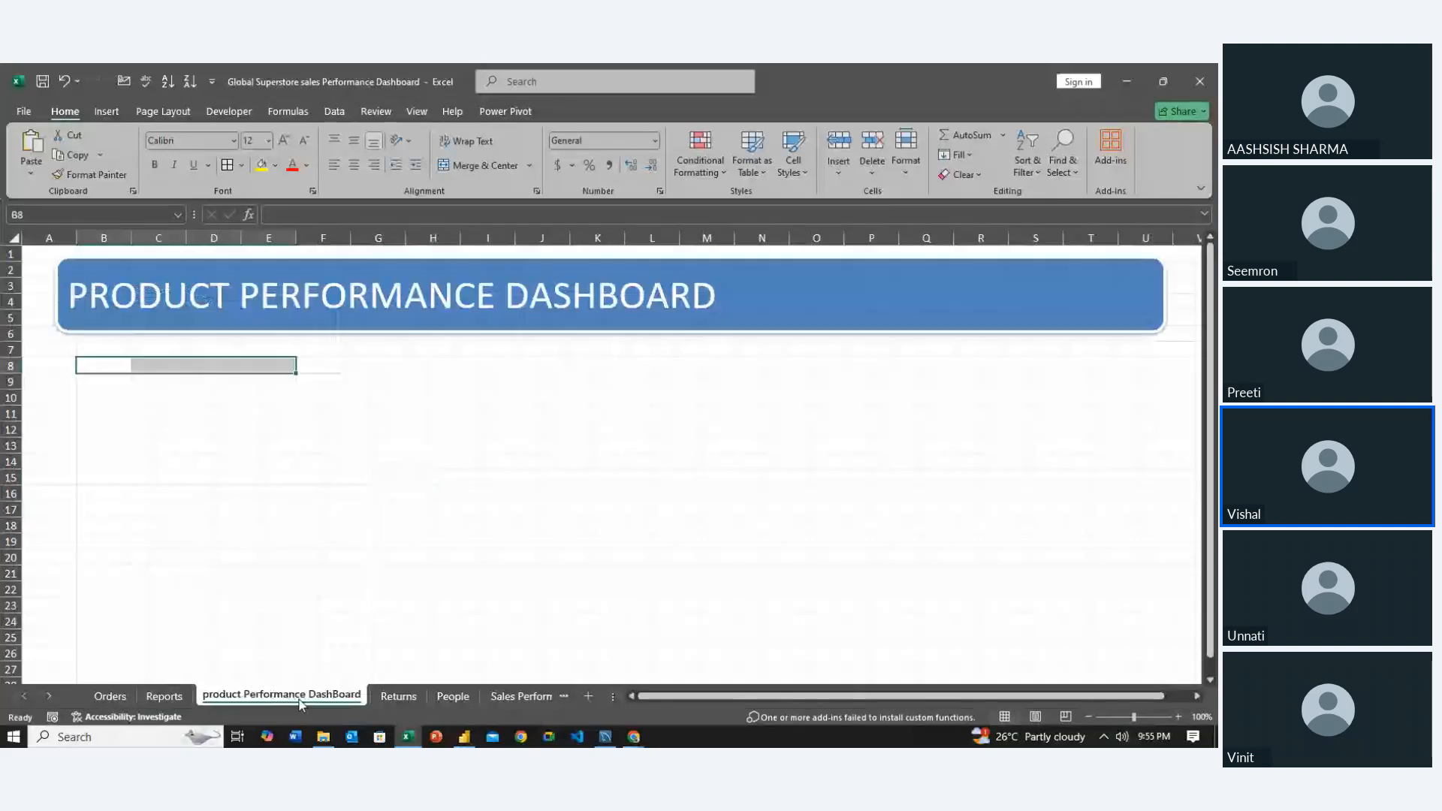
{"action": "left_click", "coordinate": [371, 470]}
{"action": "key", "text": "ctrl+v"}
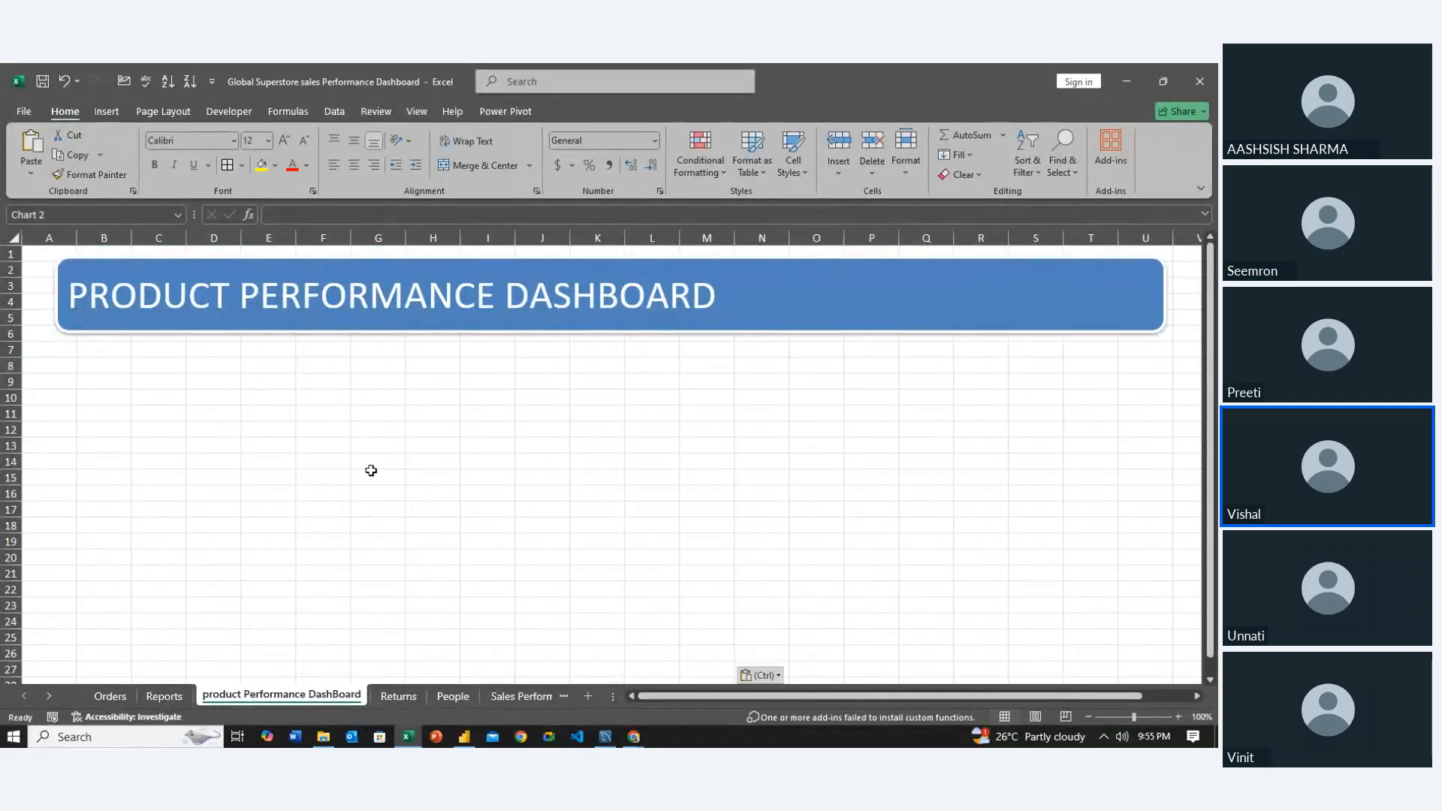
Undo the plot area shift and the pasting of the doughnut chart on the dashboard sheet
{"action": "mouse_move", "coordinate": [434, 525]}
{"action": "left_mouse_down"}
{"action": "mouse_move", "coordinate": [406, 422]}
{"action": "mouse_move", "coordinate": [372, 399]}
{"action": "mouse_move", "coordinate": [430, 518]}
{"action": "left_mouse_up"}
{"action": "key", "text": "ctrl+z"}
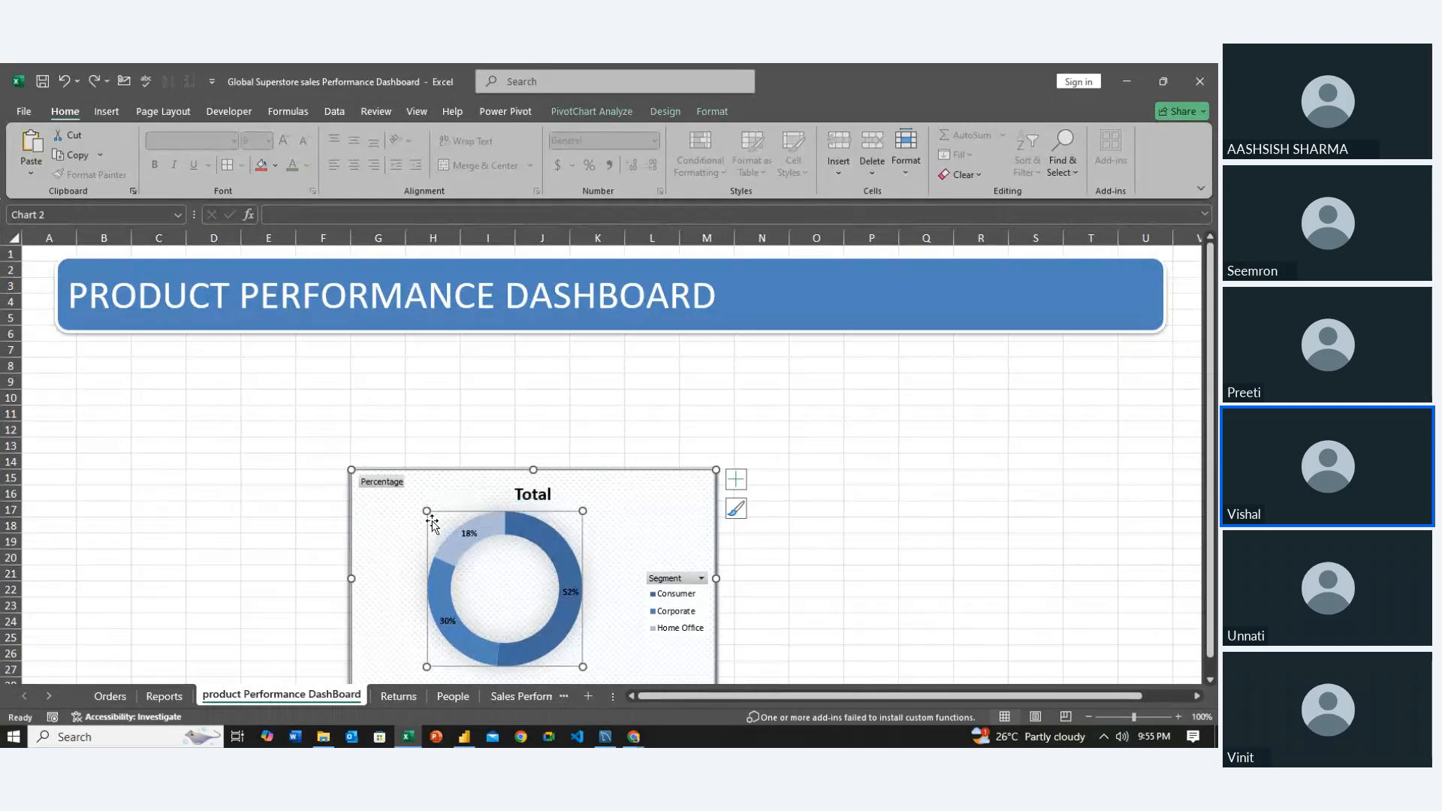
{"action": "key", "text": "ctrl+z"}
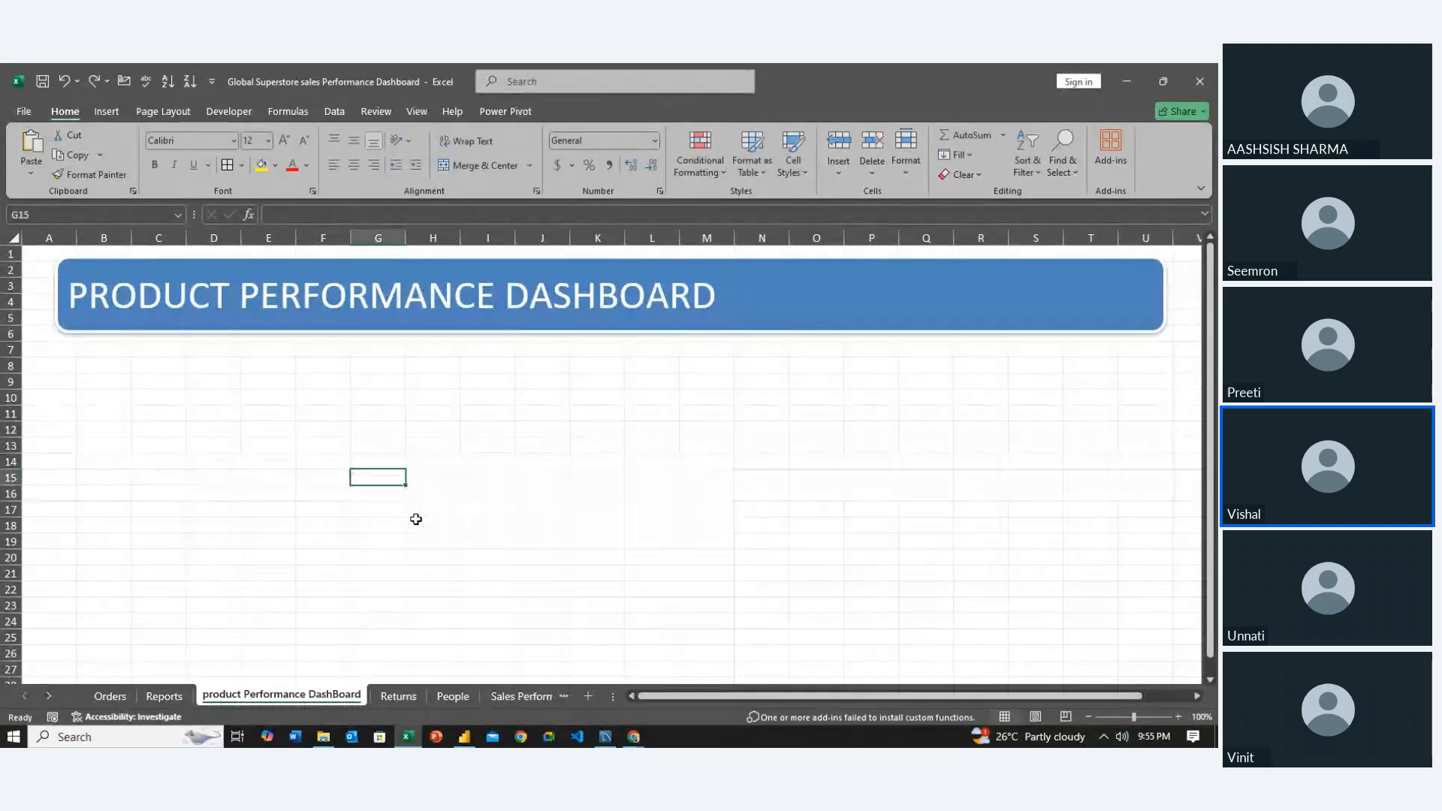
Paste the doughnut chart onto the dashboard sheet again and place it just below the banner, starting around cell F7
{"action": "key", "text": "ctrl+v"}
{"action": "left_click_drag", "start_coordinate": [413, 504], "coordinate": [358, 386]}
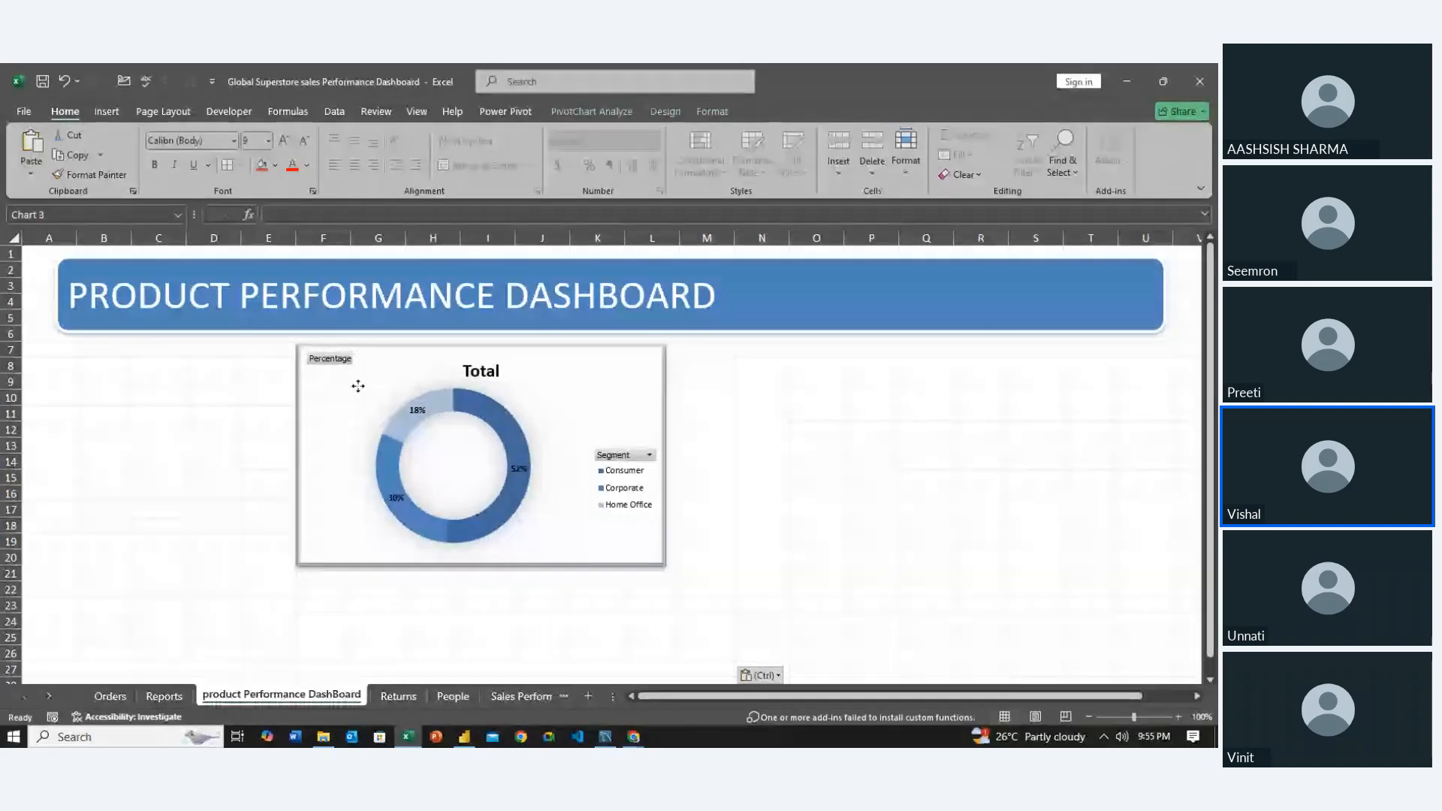
{"action": "left_click", "coordinate": [359, 387]}
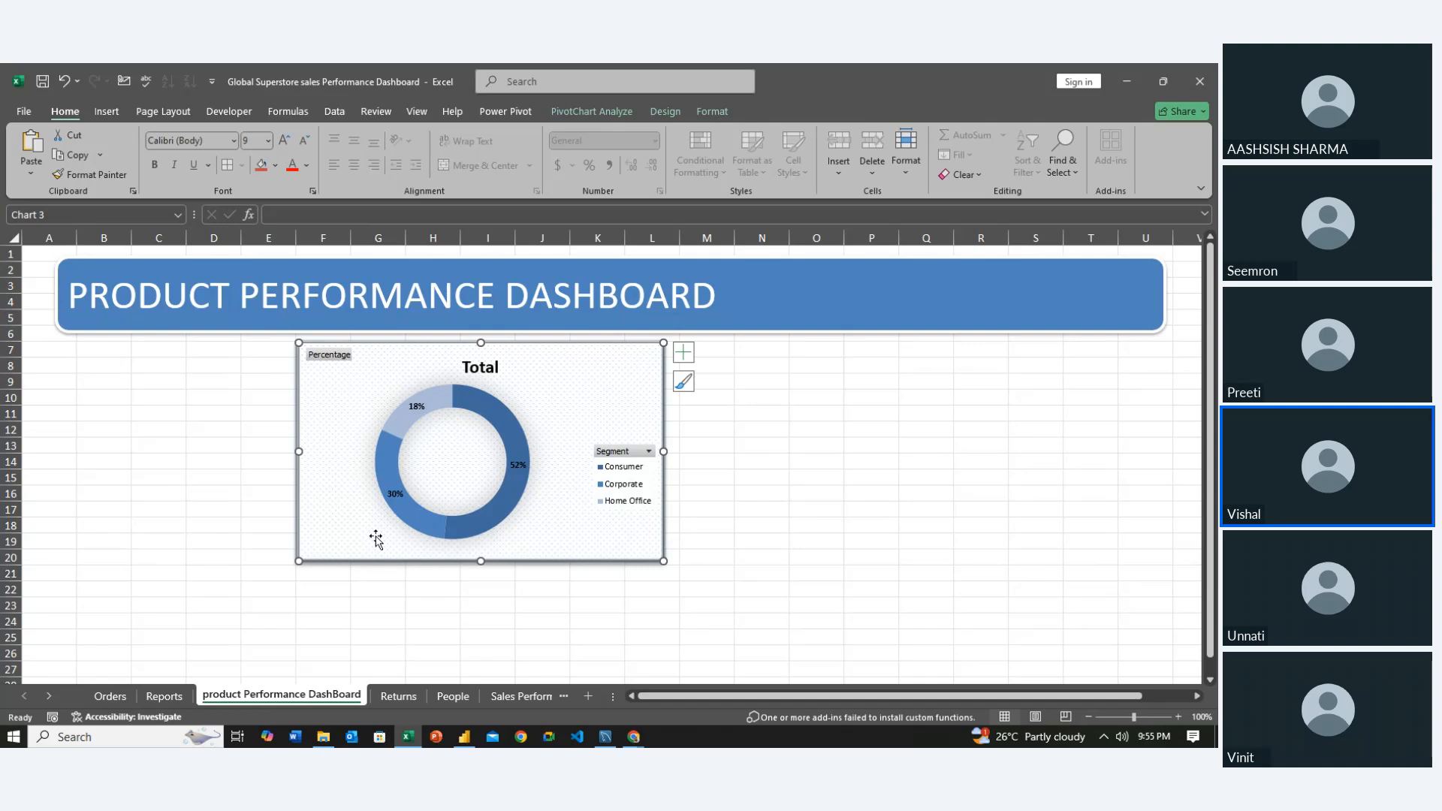
Shrink the doughnut chart from its lower-right corner so it spans about F7 to L18
{"action": "left_click", "coordinate": [395, 603]}
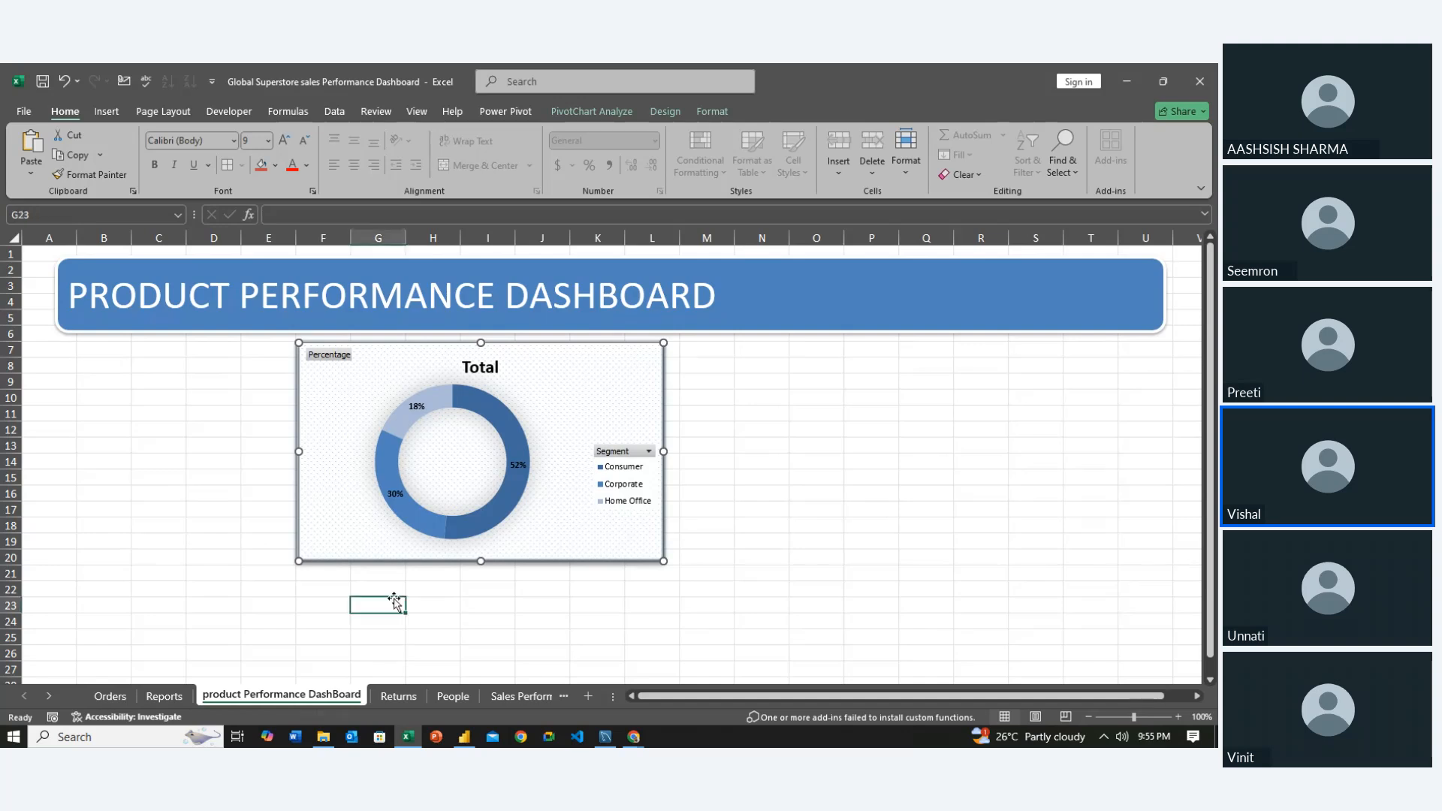
{"action": "left_click", "coordinate": [648, 553]}
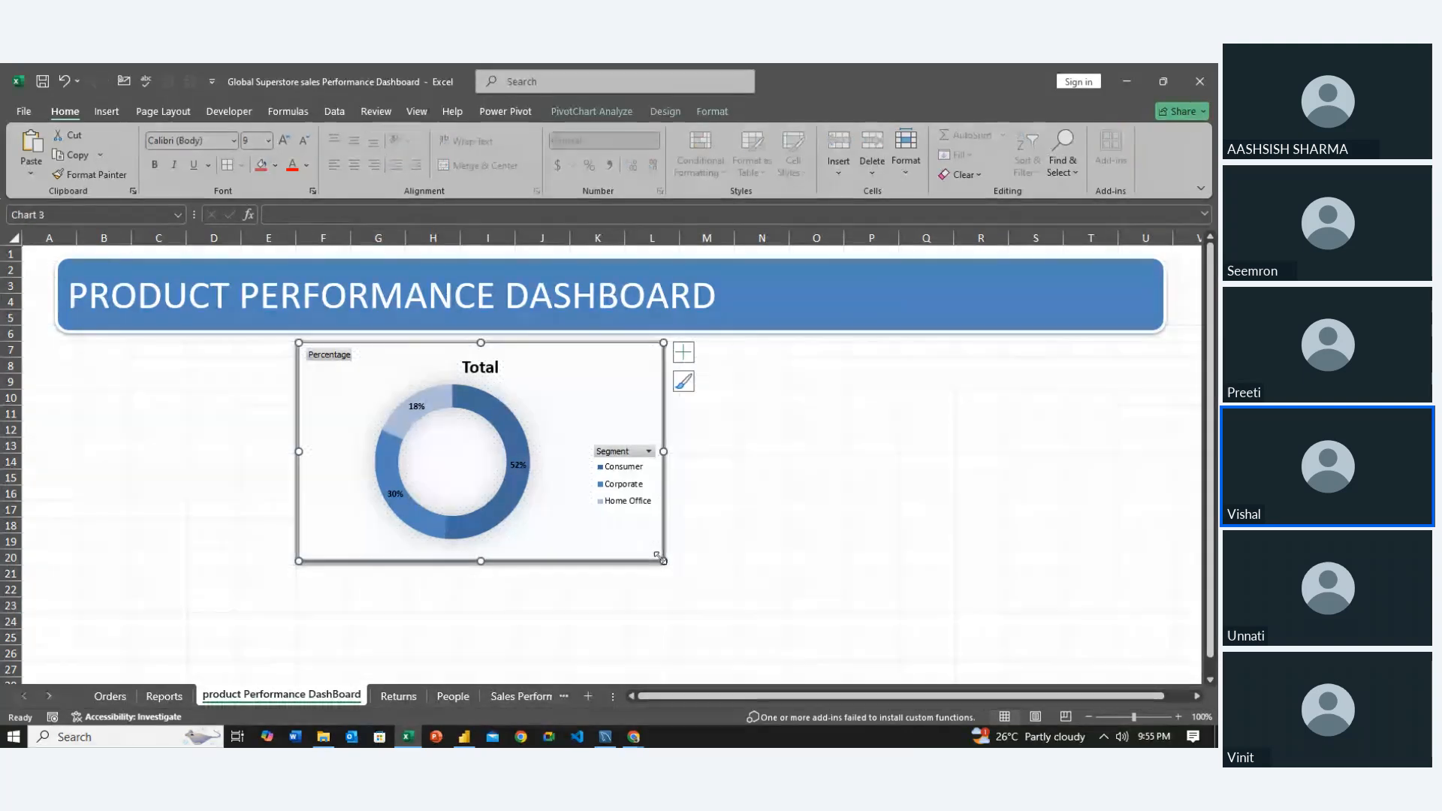
{"action": "left_click_drag", "start_coordinate": [658, 556], "coordinate": [643, 520]}
Turn the doughnut chart's legend off and back on, trying the Right and Bottom legend positions
{"action": "left_click", "coordinate": [666, 352]}
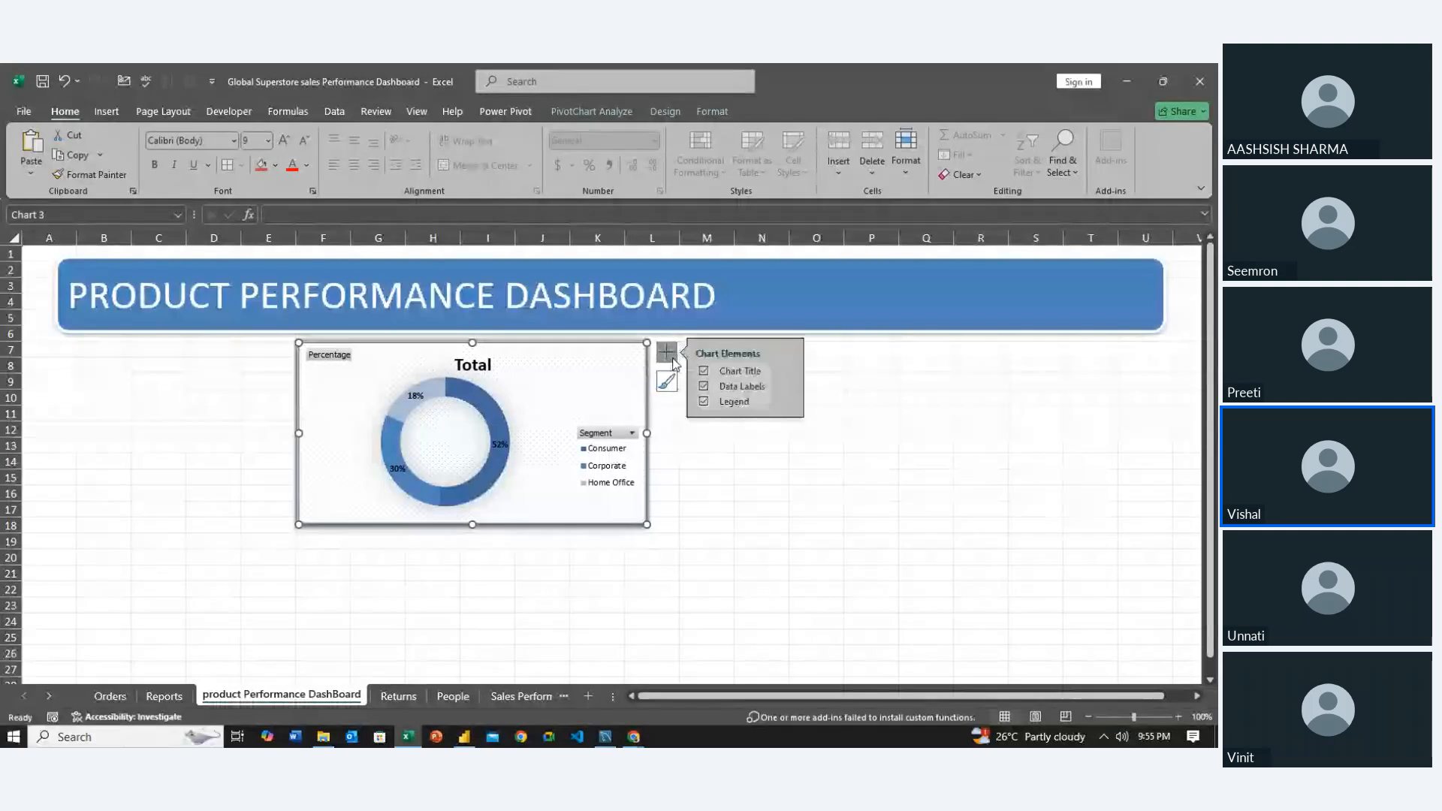
{"action": "left_click", "coordinate": [704, 403]}
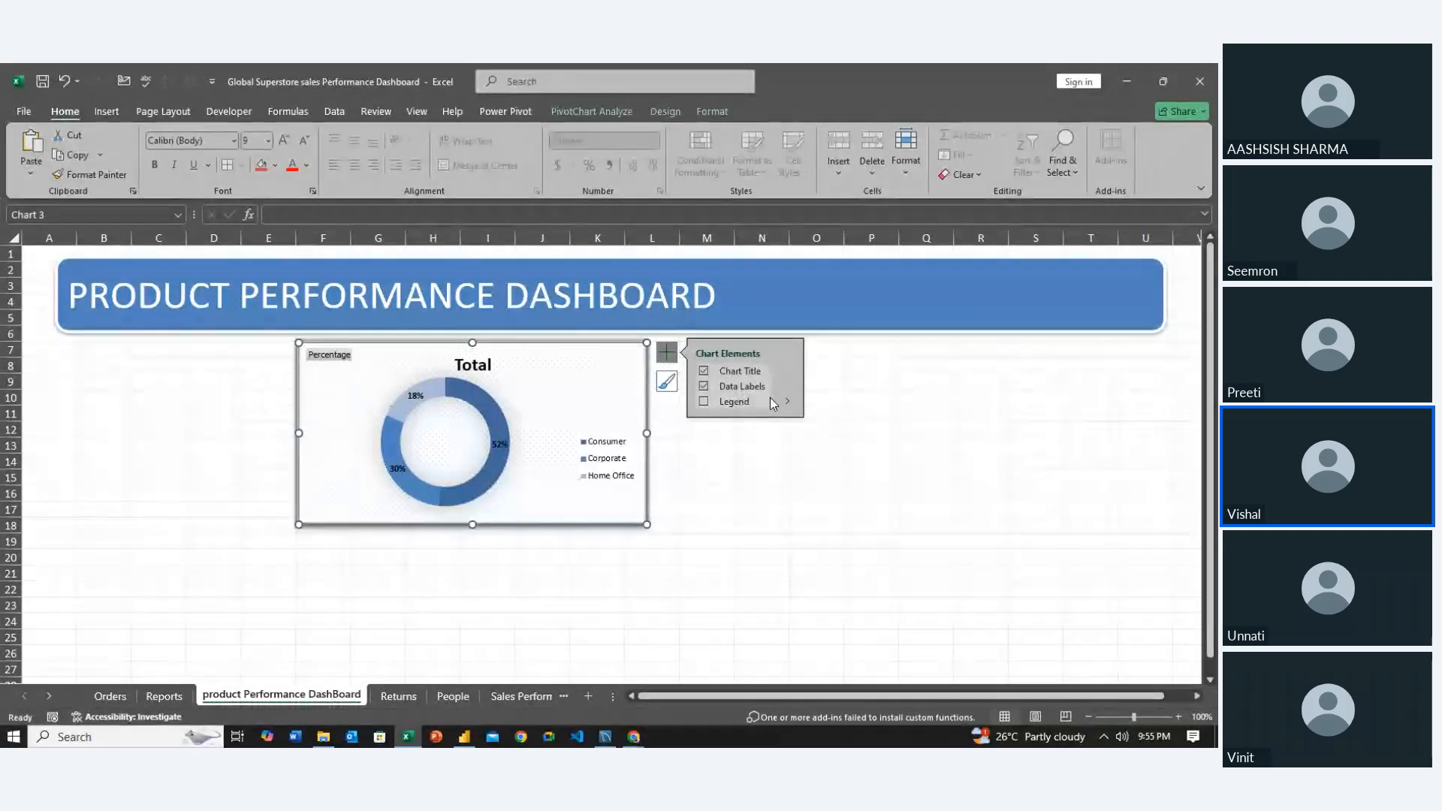
{"action": "left_click", "coordinate": [795, 404]}
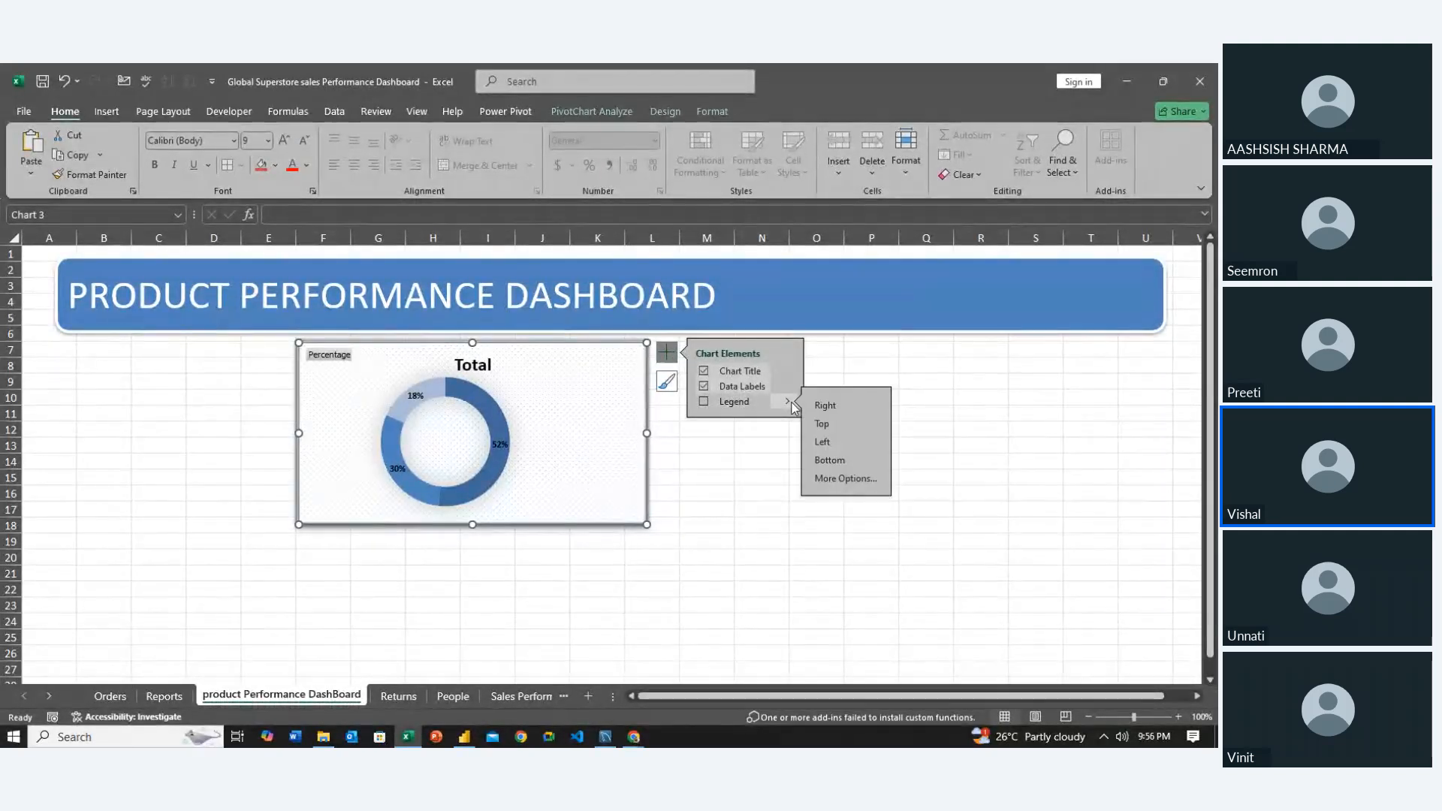
{"action": "left_click", "coordinate": [830, 408]}
{"action": "left_click", "coordinate": [829, 460]}
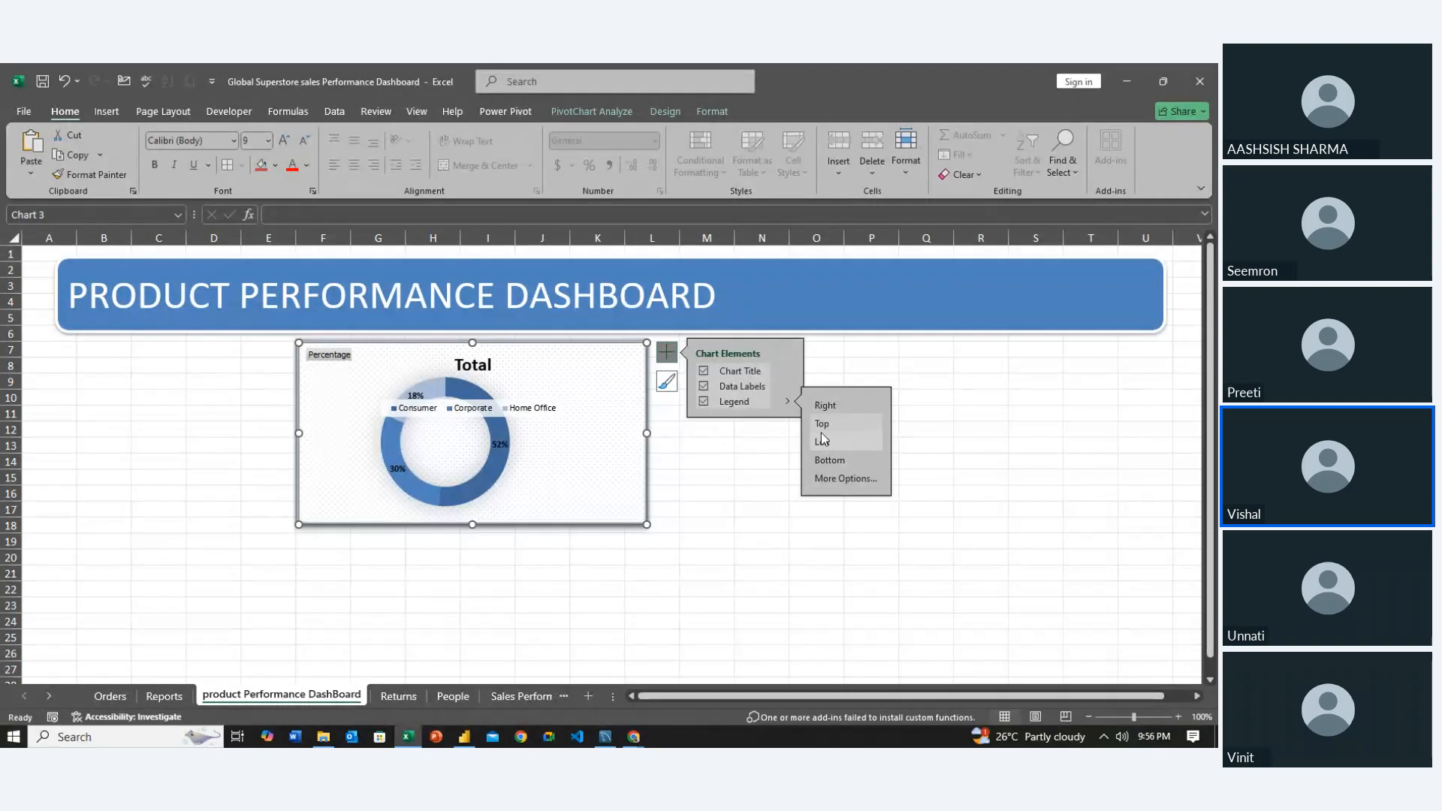
Remove the doughnut chart's legend and add category names to the percentages in its data labels
{"action": "left_click", "coordinate": [713, 402]}
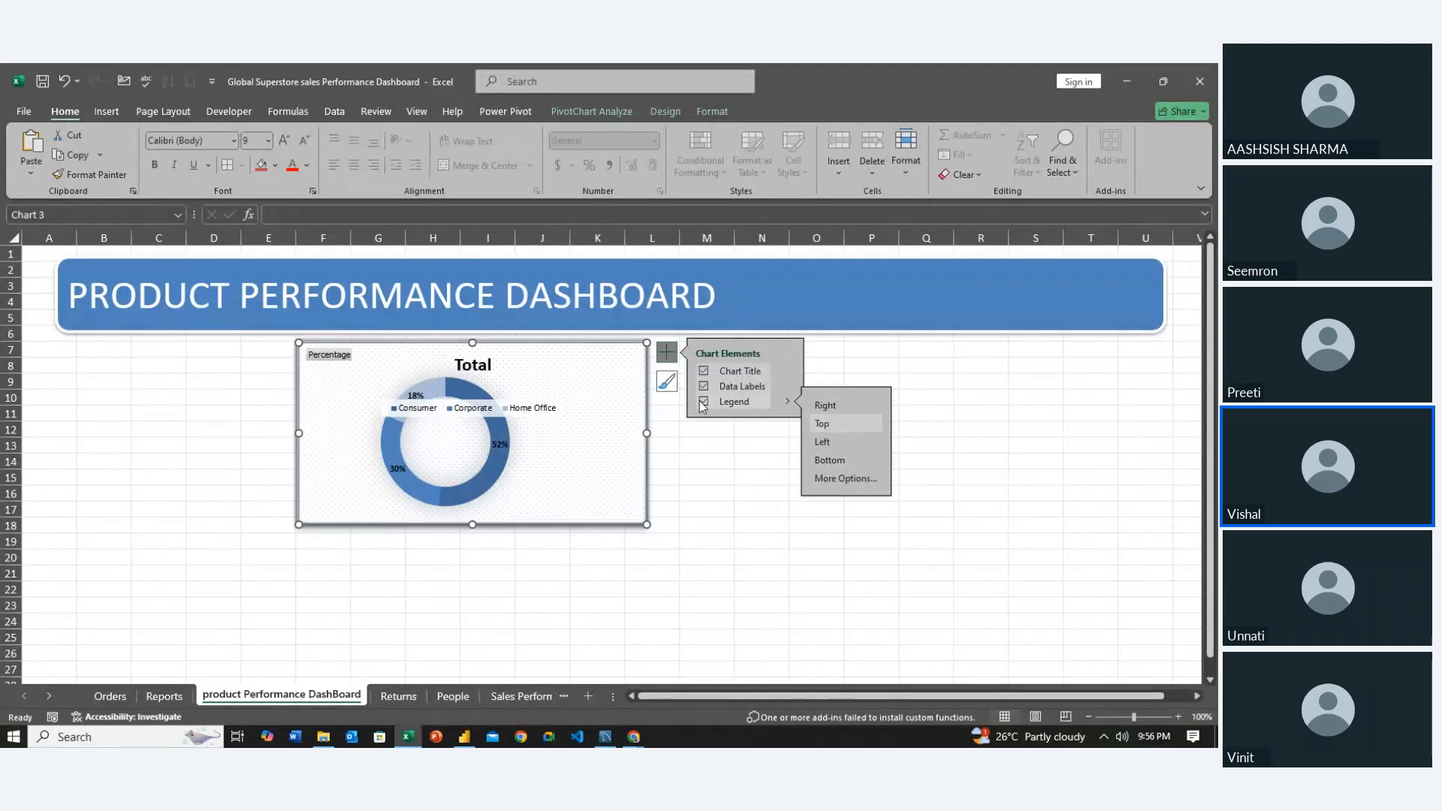
{"action": "left_click", "coordinate": [789, 387]}
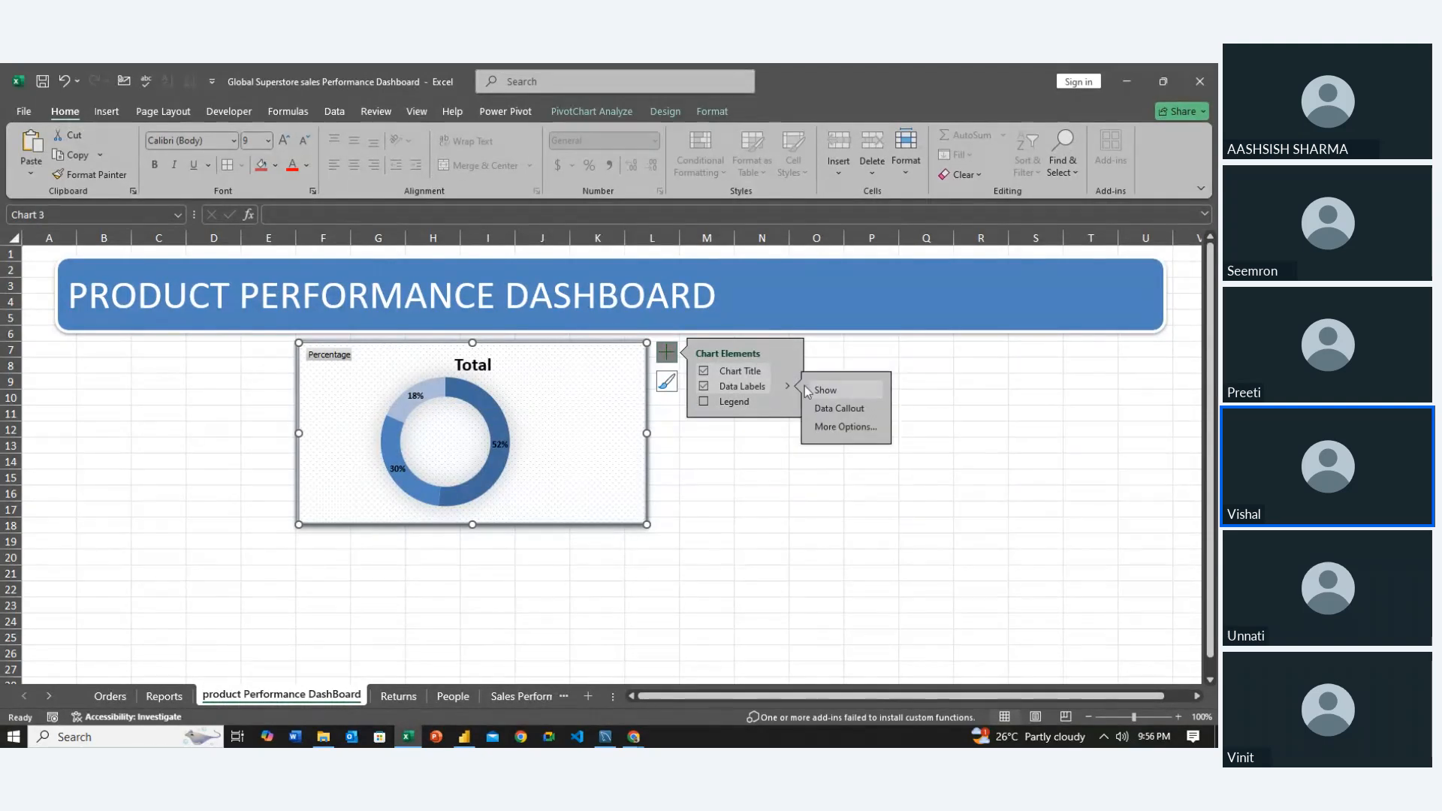
{"action": "left_click", "coordinate": [824, 424]}
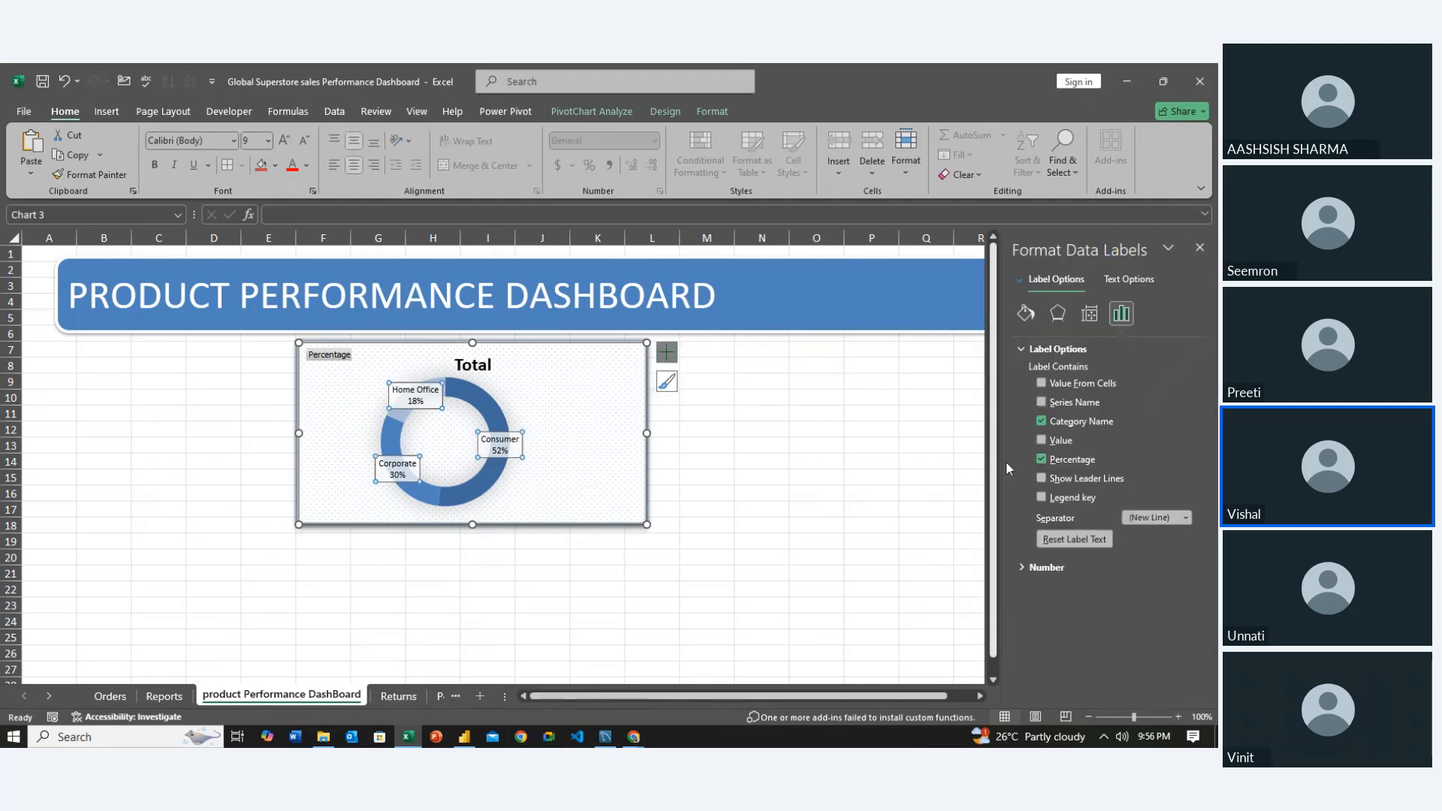
{"action": "left_click", "coordinate": [1041, 402]}
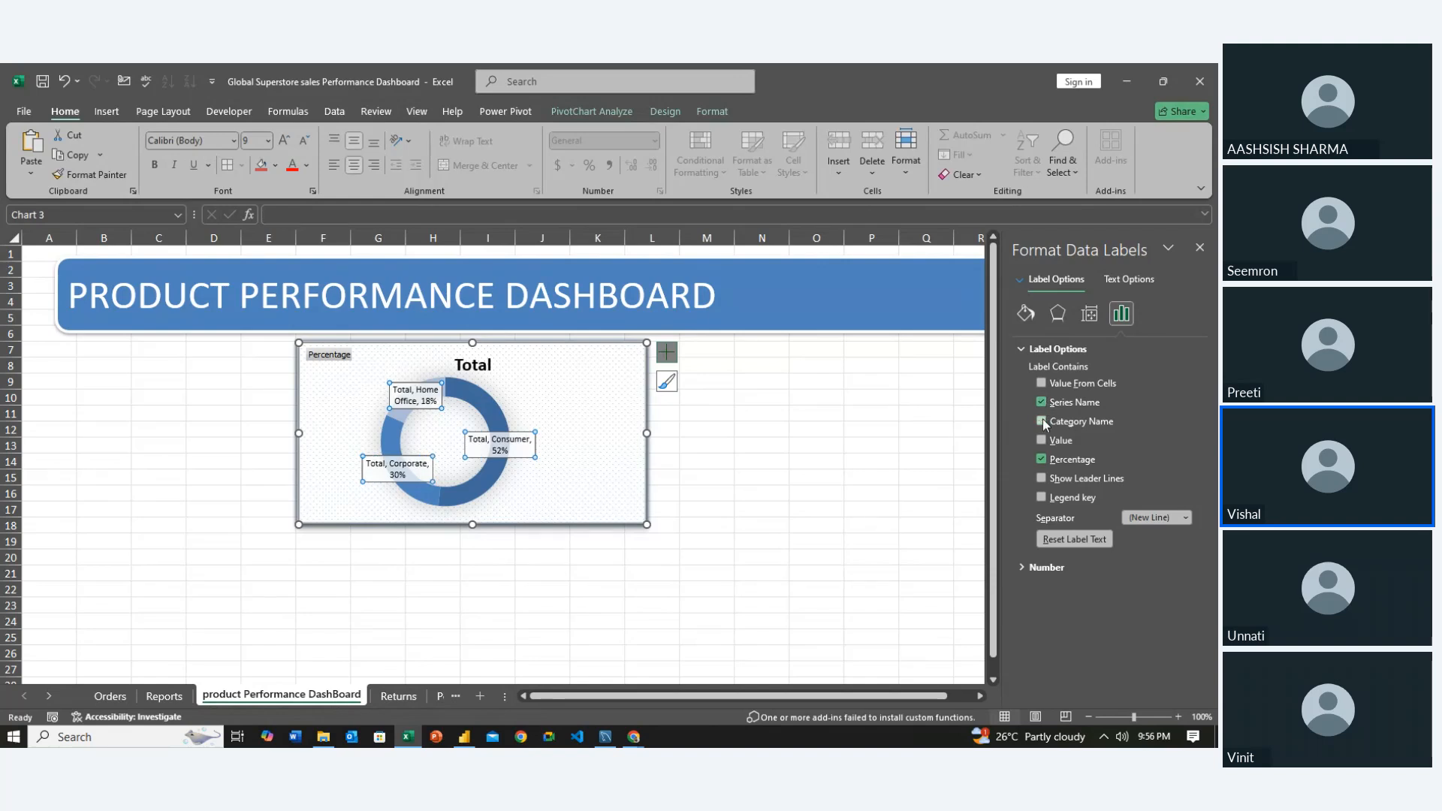
{"action": "left_click", "coordinate": [1042, 421]}
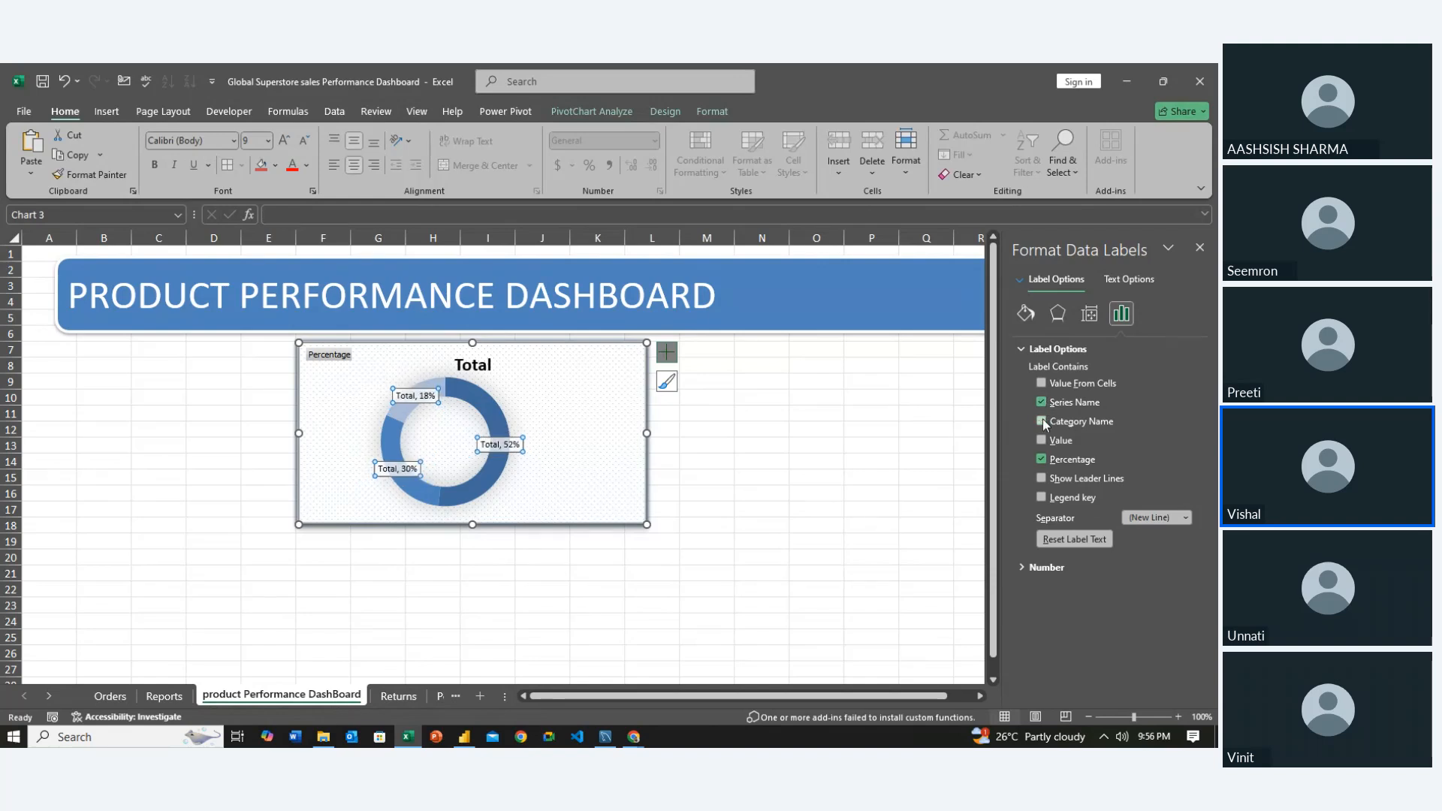
{"action": "left_click", "coordinate": [1042, 422]}
{"action": "left_click", "coordinate": [1041, 402]}
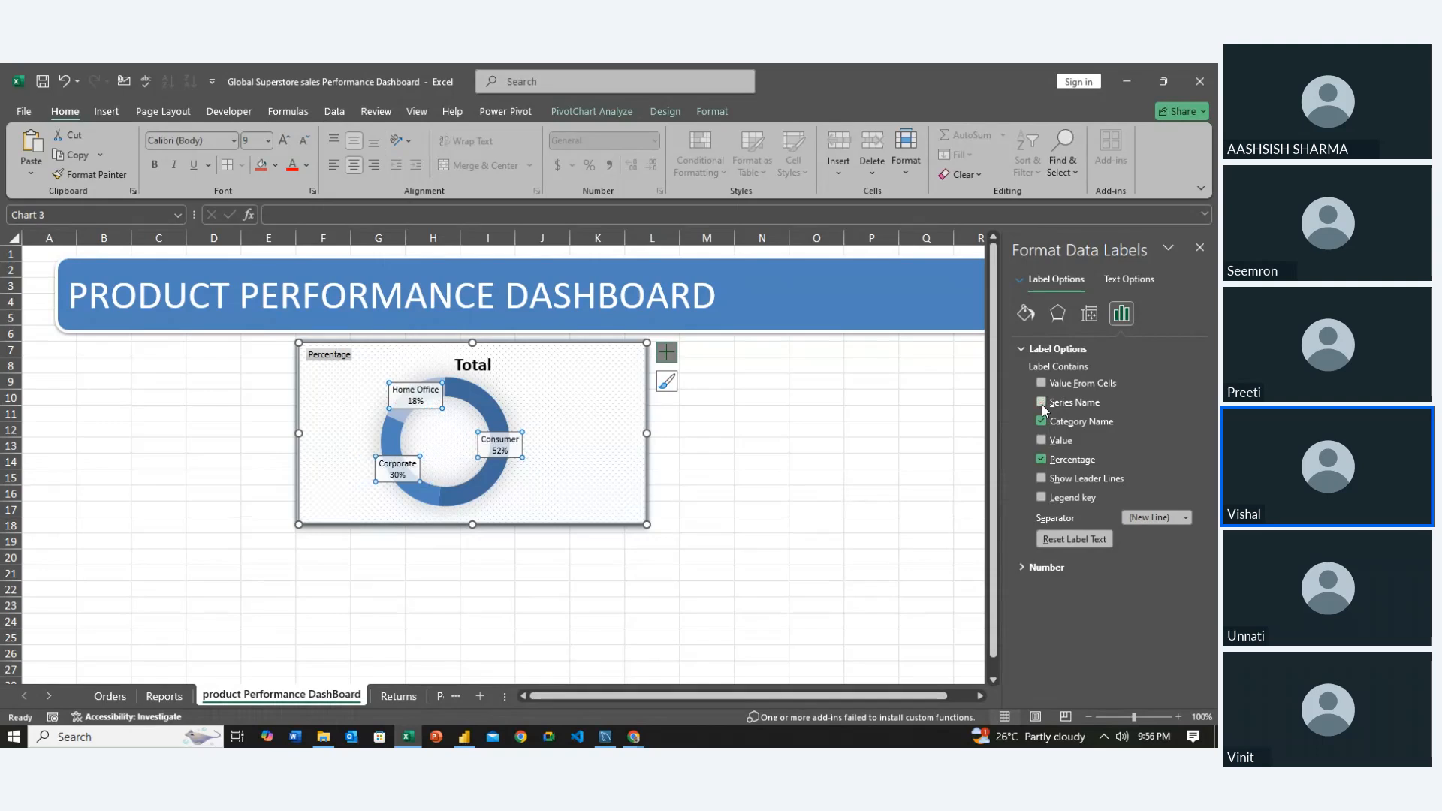
Enable leader lines for the doughnut chart's data labels and format their numbers as Percentage with 2 decimal places
{"action": "left_click", "coordinate": [1042, 479]}
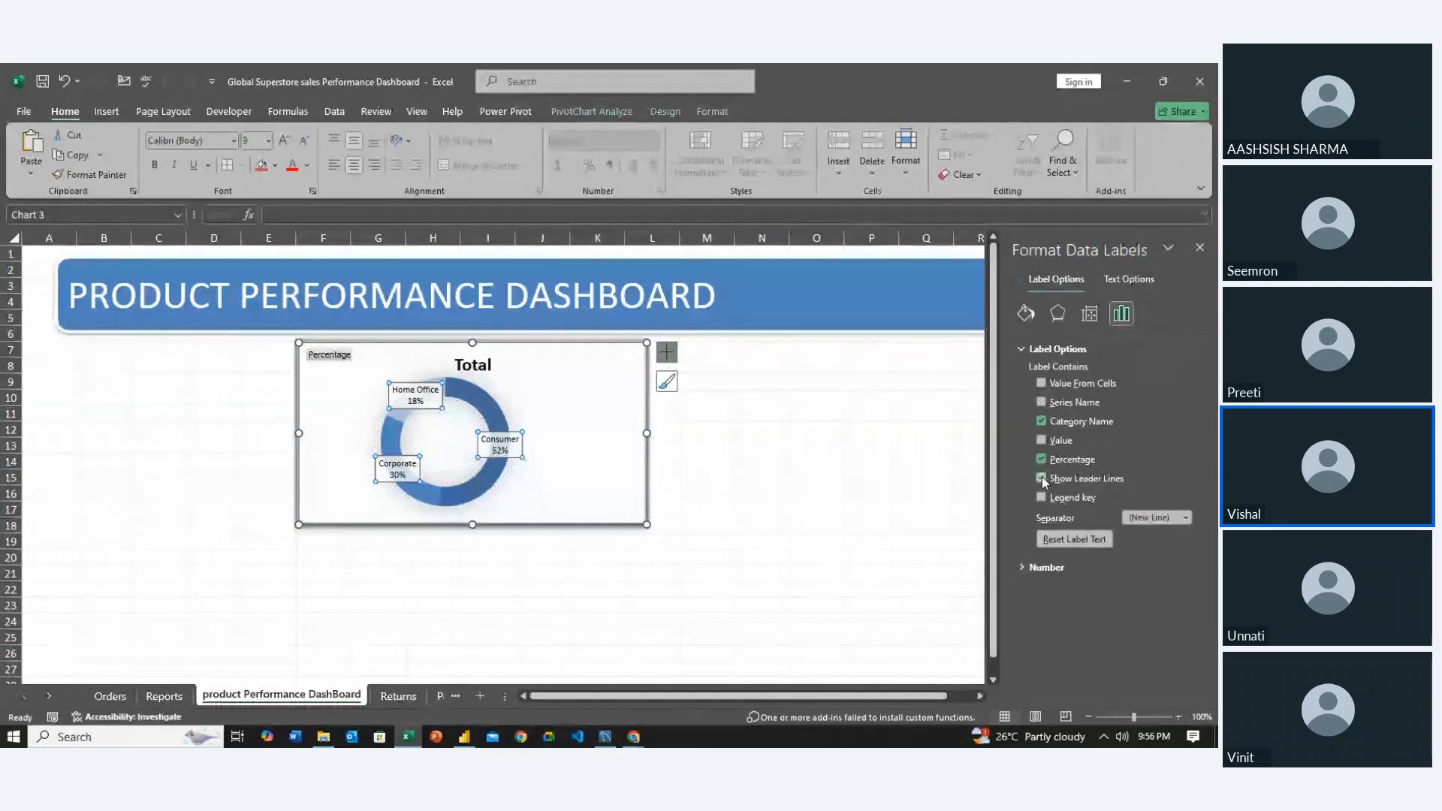
{"action": "left_click", "coordinate": [1042, 460]}
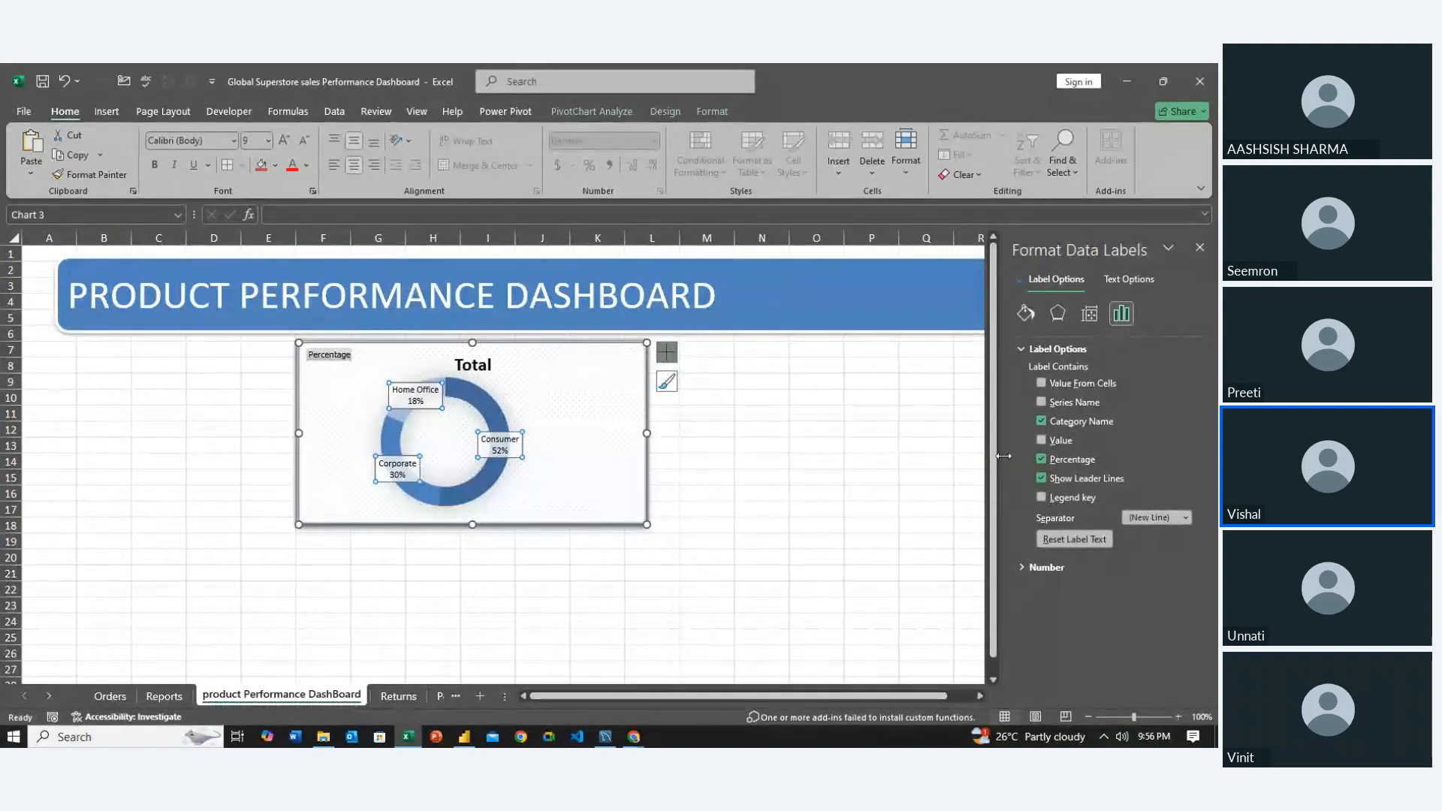
{"action": "left_click", "coordinate": [1020, 567]}
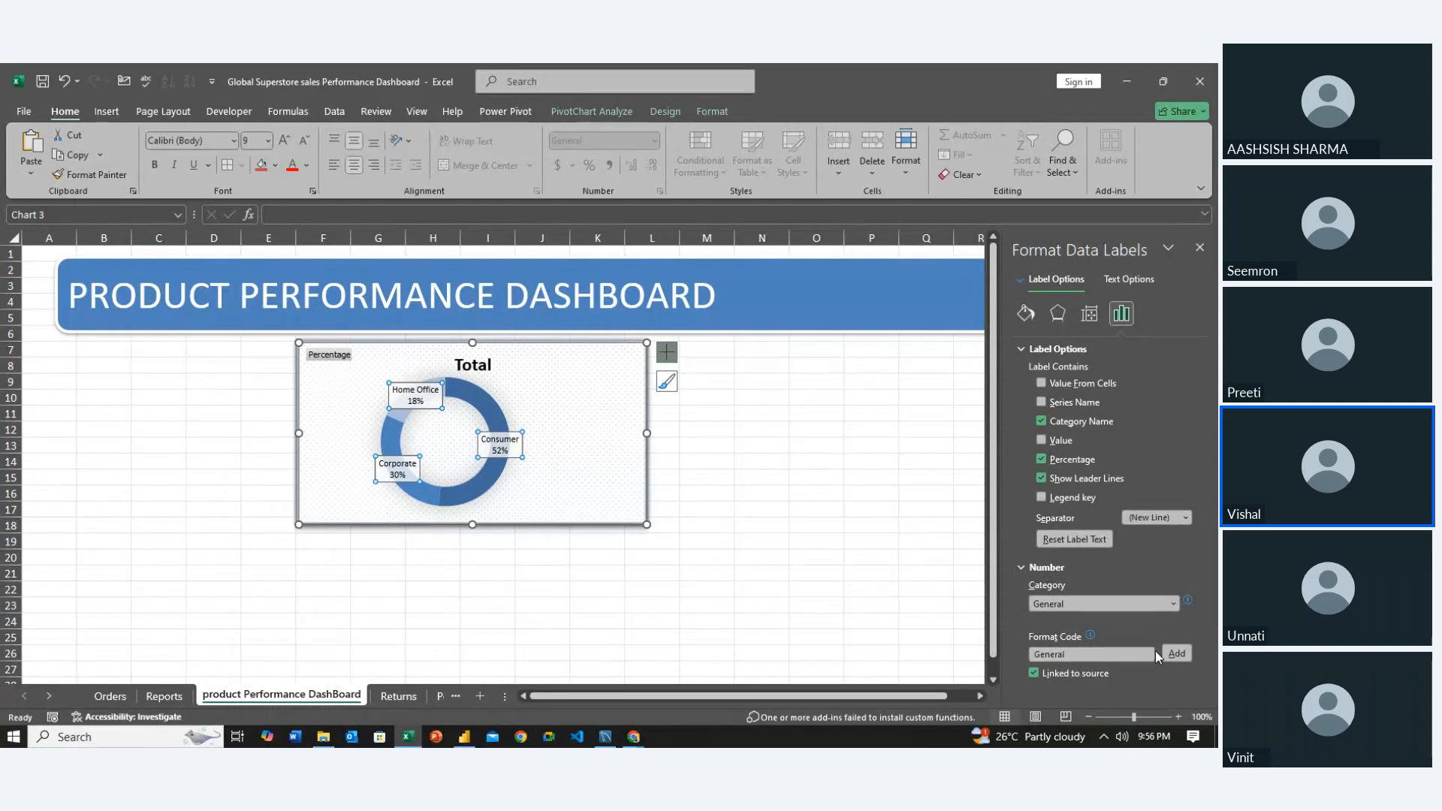
{"action": "left_click", "coordinate": [1169, 601]}
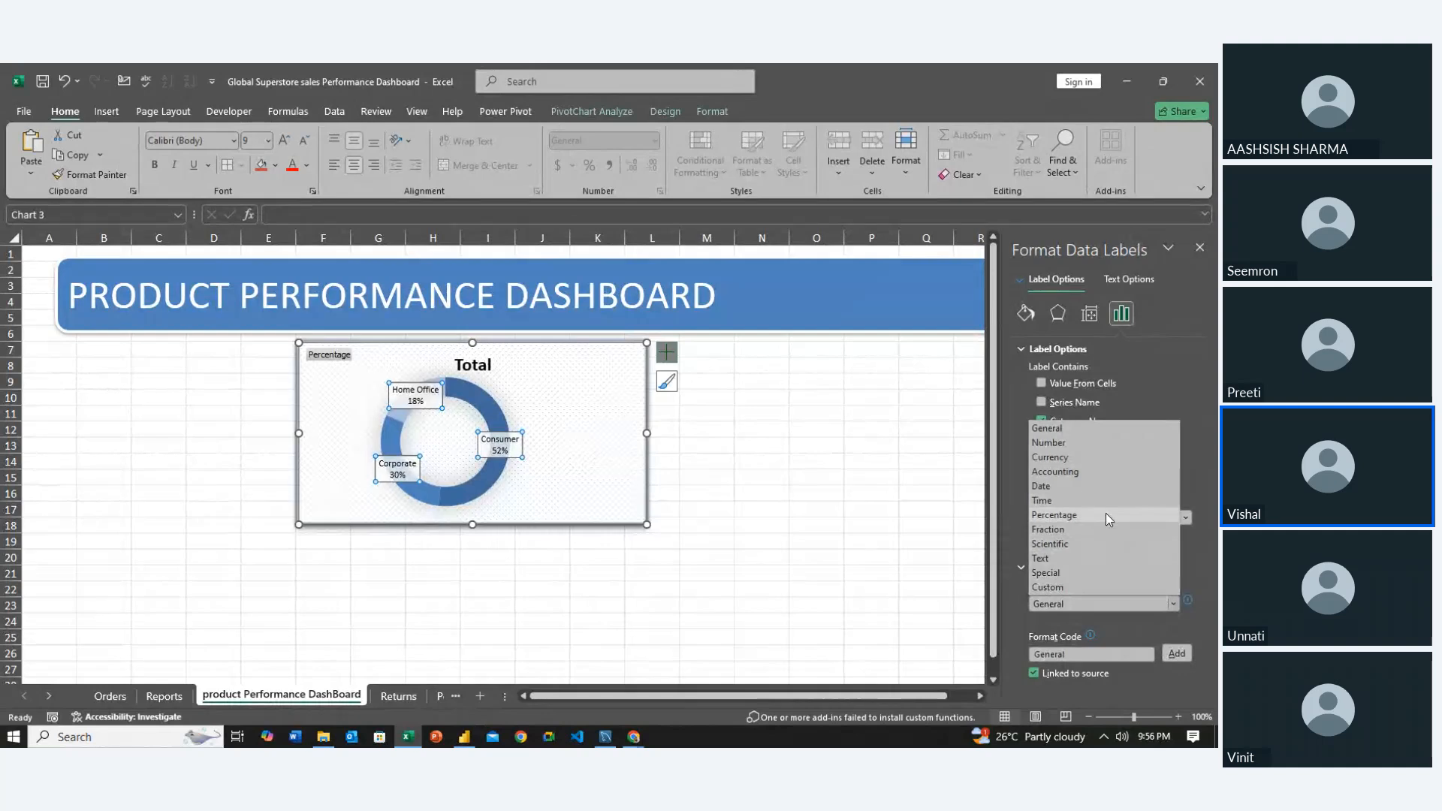
{"action": "left_click", "coordinate": [1105, 517]}
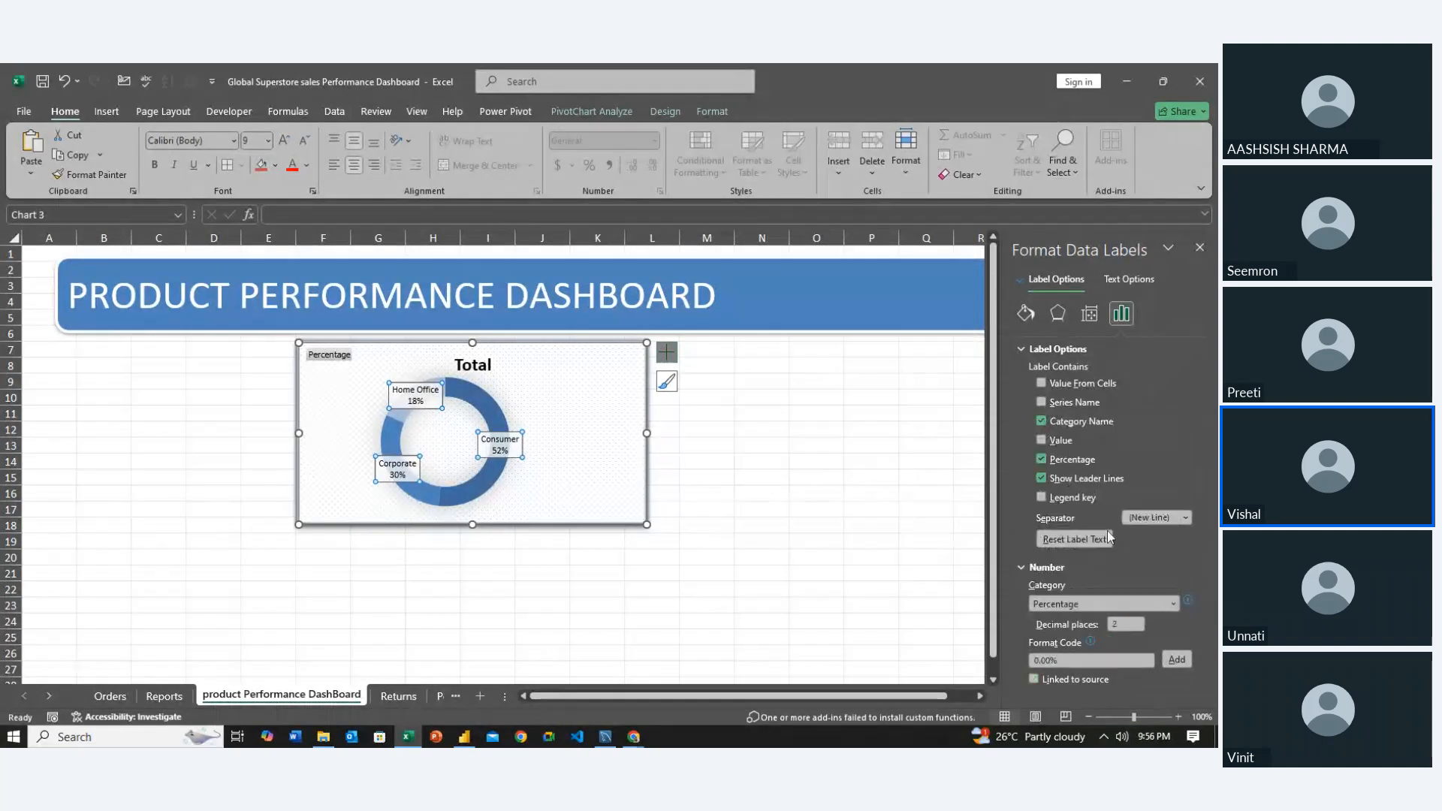
{"action": "left_click", "coordinate": [1125, 626]}
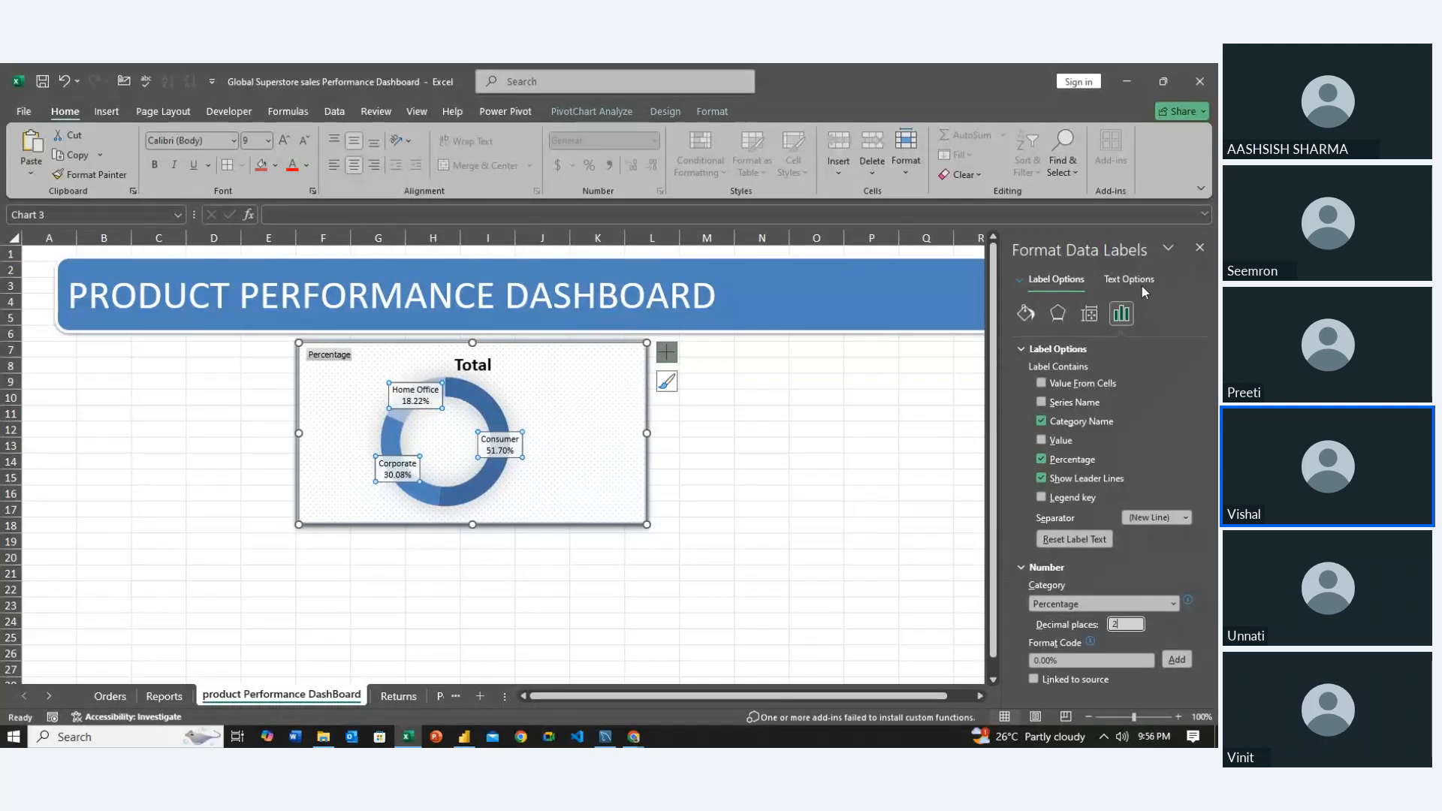
{"action": "left_click", "coordinate": [1199, 249]}
{"action": "left_click", "coordinate": [751, 508]}
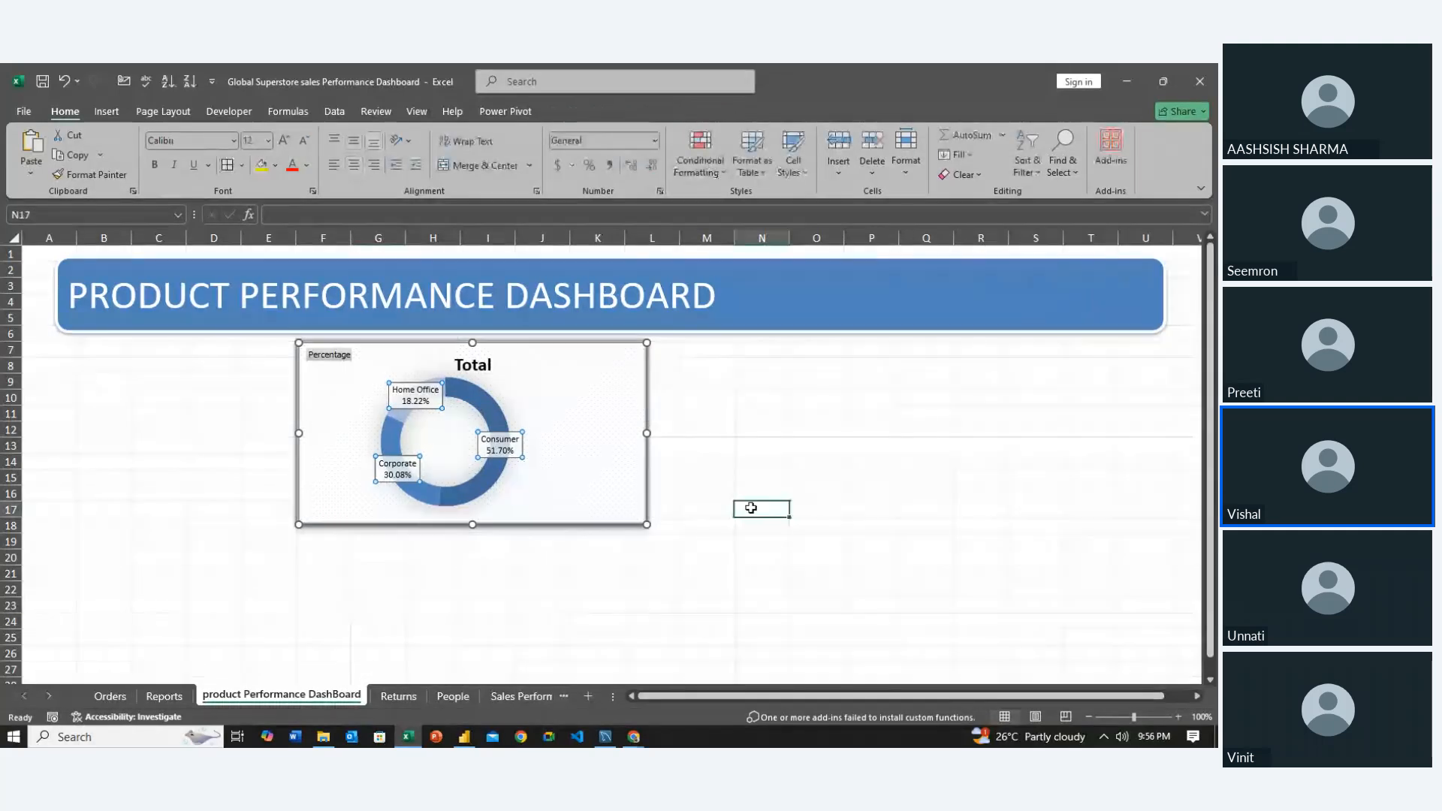
Extend the doughnut chart downward to row 27, then enlarge the ring and centre it under the chart title
{"action": "left_click", "coordinate": [543, 501]}
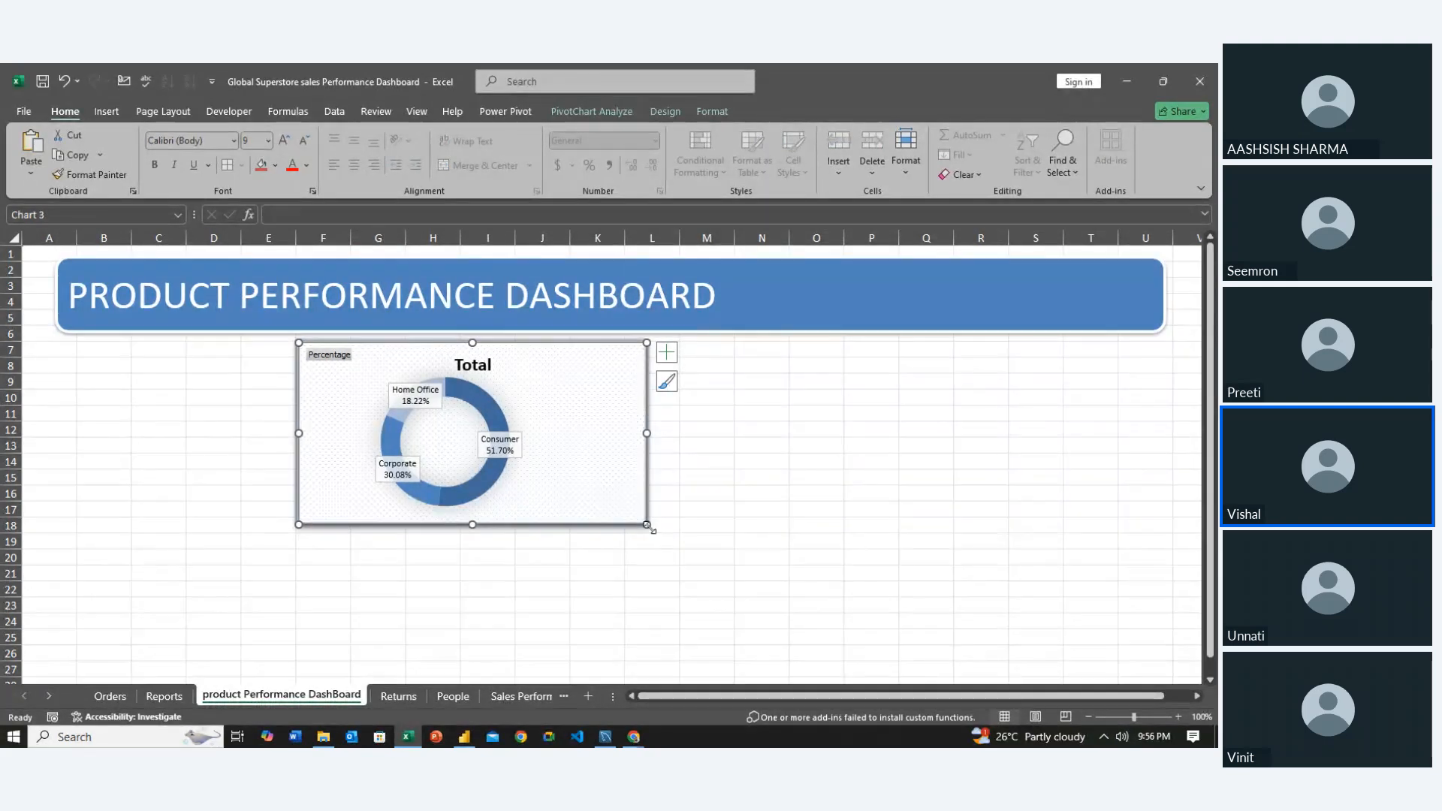
{"action": "left_click_drag", "start_coordinate": [646, 524], "coordinate": [646, 669]}
{"action": "left_click", "coordinate": [475, 565]}
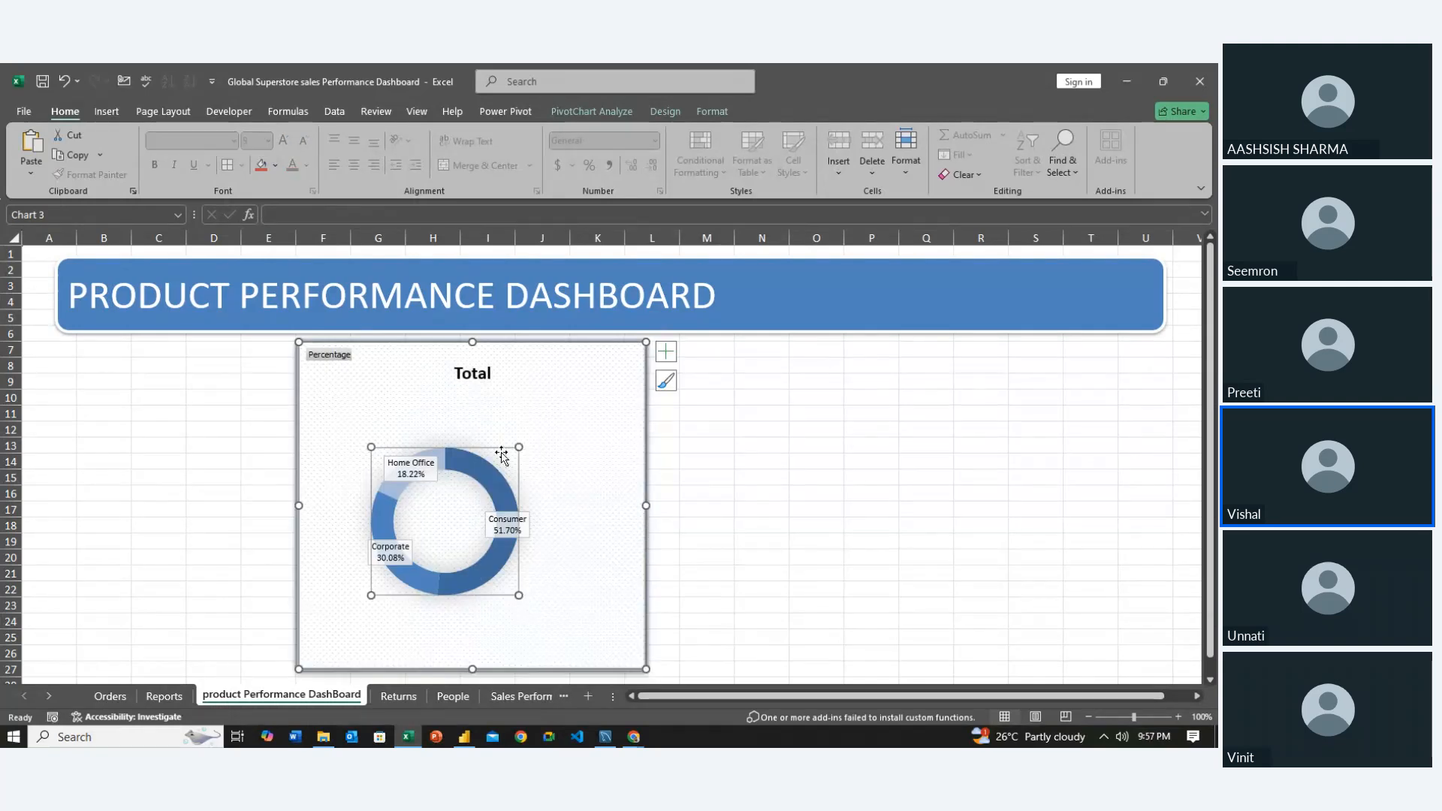
{"action": "left_click_drag", "start_coordinate": [518, 446], "coordinate": [611, 428]}
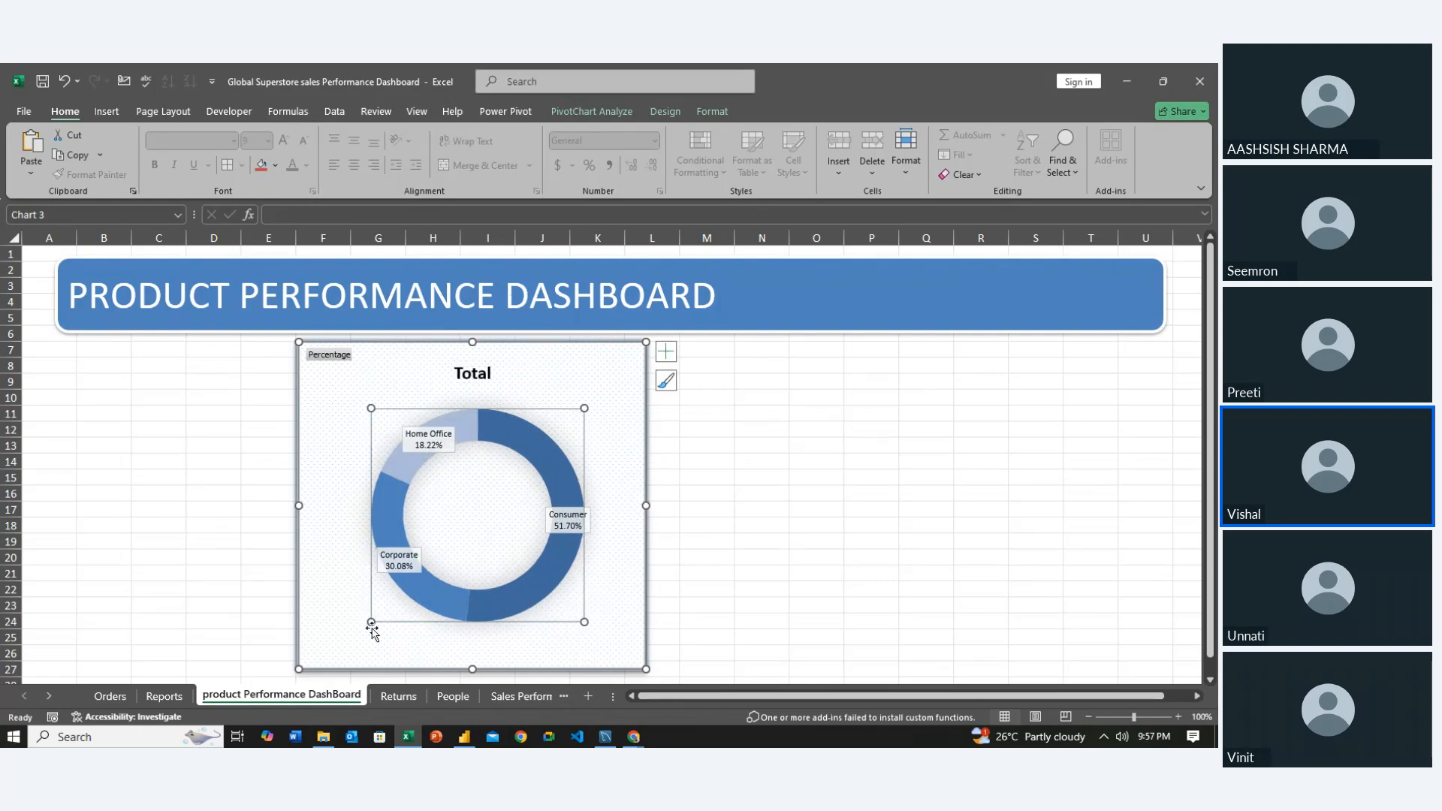
{"action": "left_click_drag", "start_coordinate": [368, 623], "coordinate": [342, 626]}
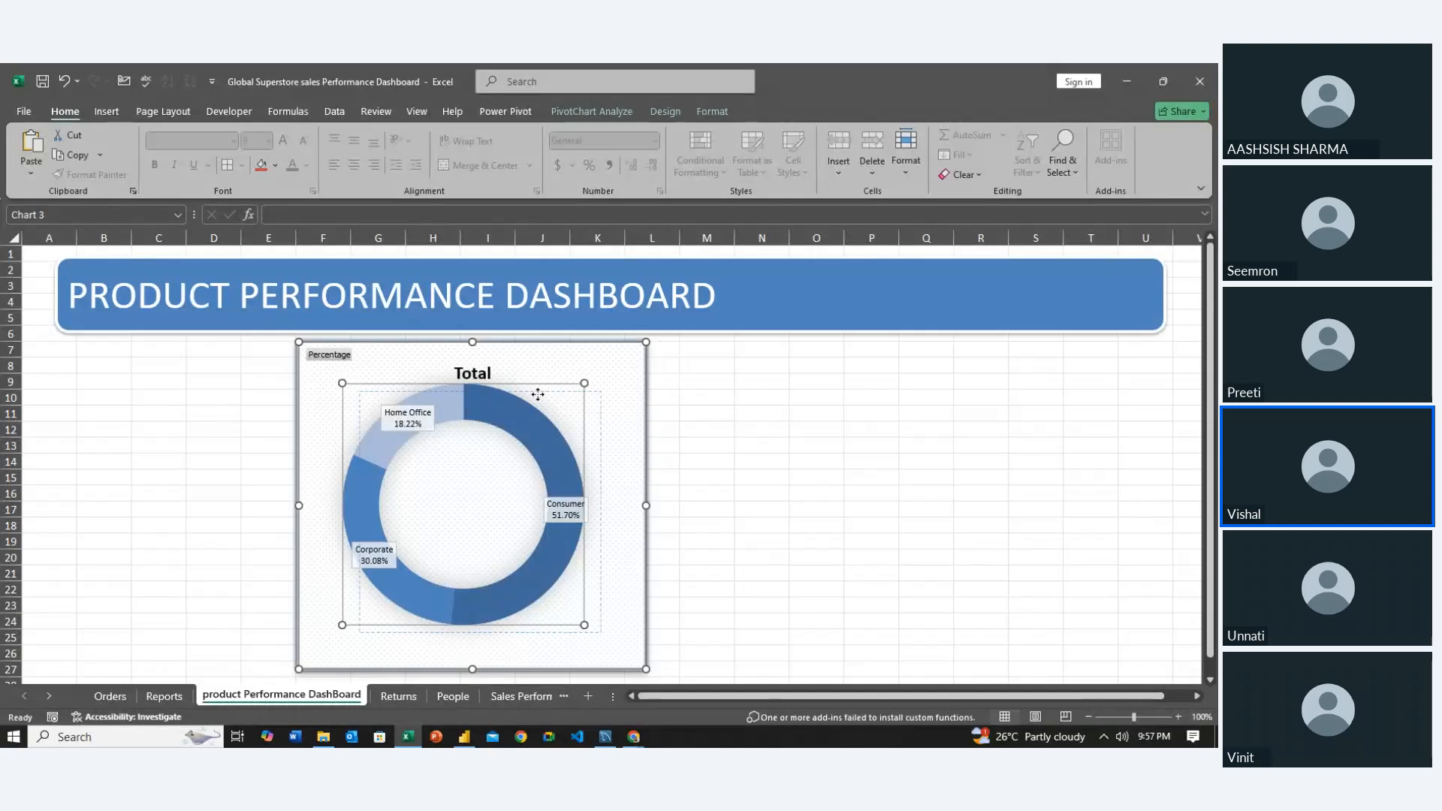
{"action": "mouse_move", "coordinate": [519, 388]}
{"action": "left_mouse_down"}
{"action": "mouse_move", "coordinate": [543, 396]}
{"action": "mouse_move", "coordinate": [527, 407]}
{"action": "left_mouse_up"}
{"action": "left_click", "coordinate": [719, 467]}
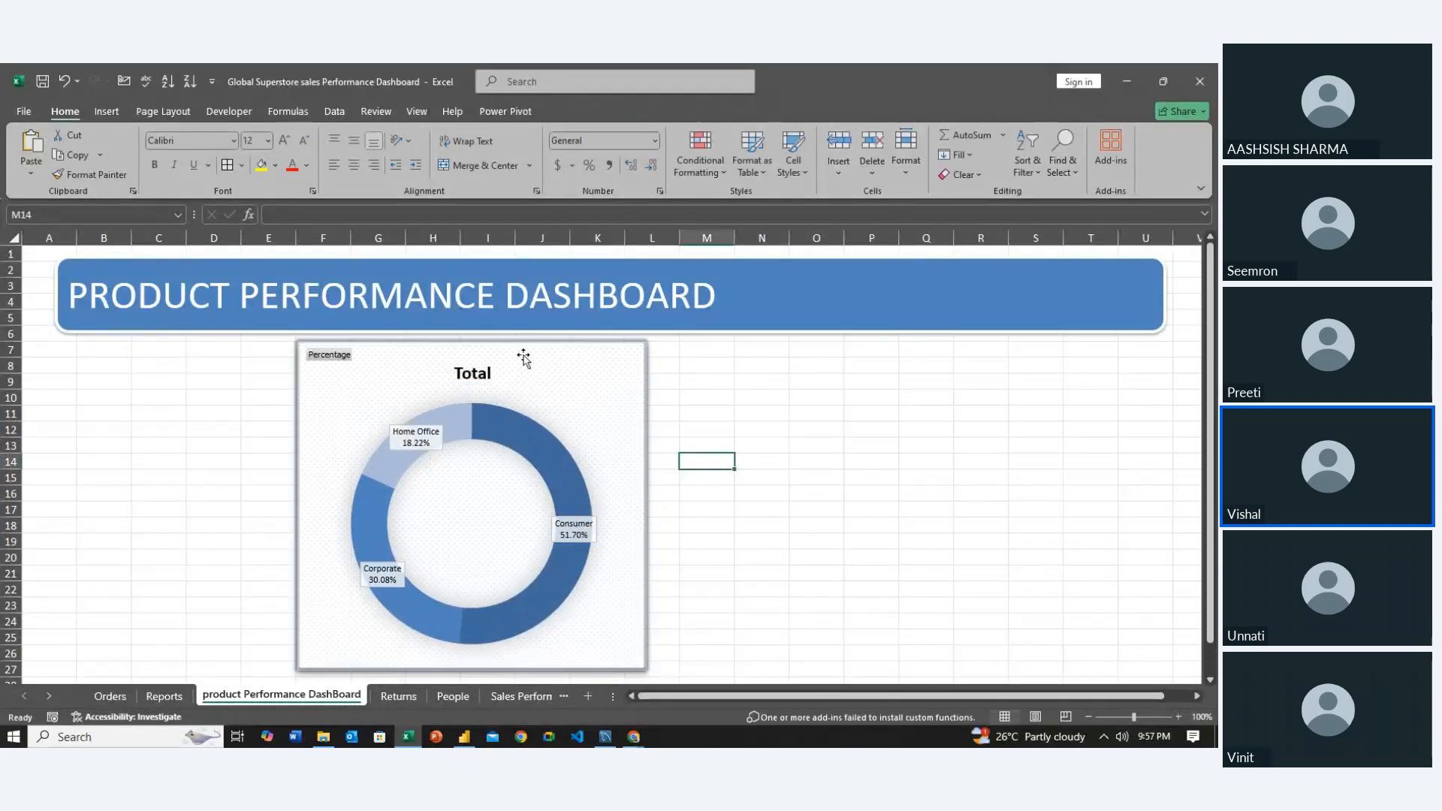
Reposition the doughnut chart below the dashboard banner so that it spans roughly columns F to L, starting at row 7
{"action": "left_click_drag", "start_coordinate": [551, 373], "coordinate": [1036, 370]}
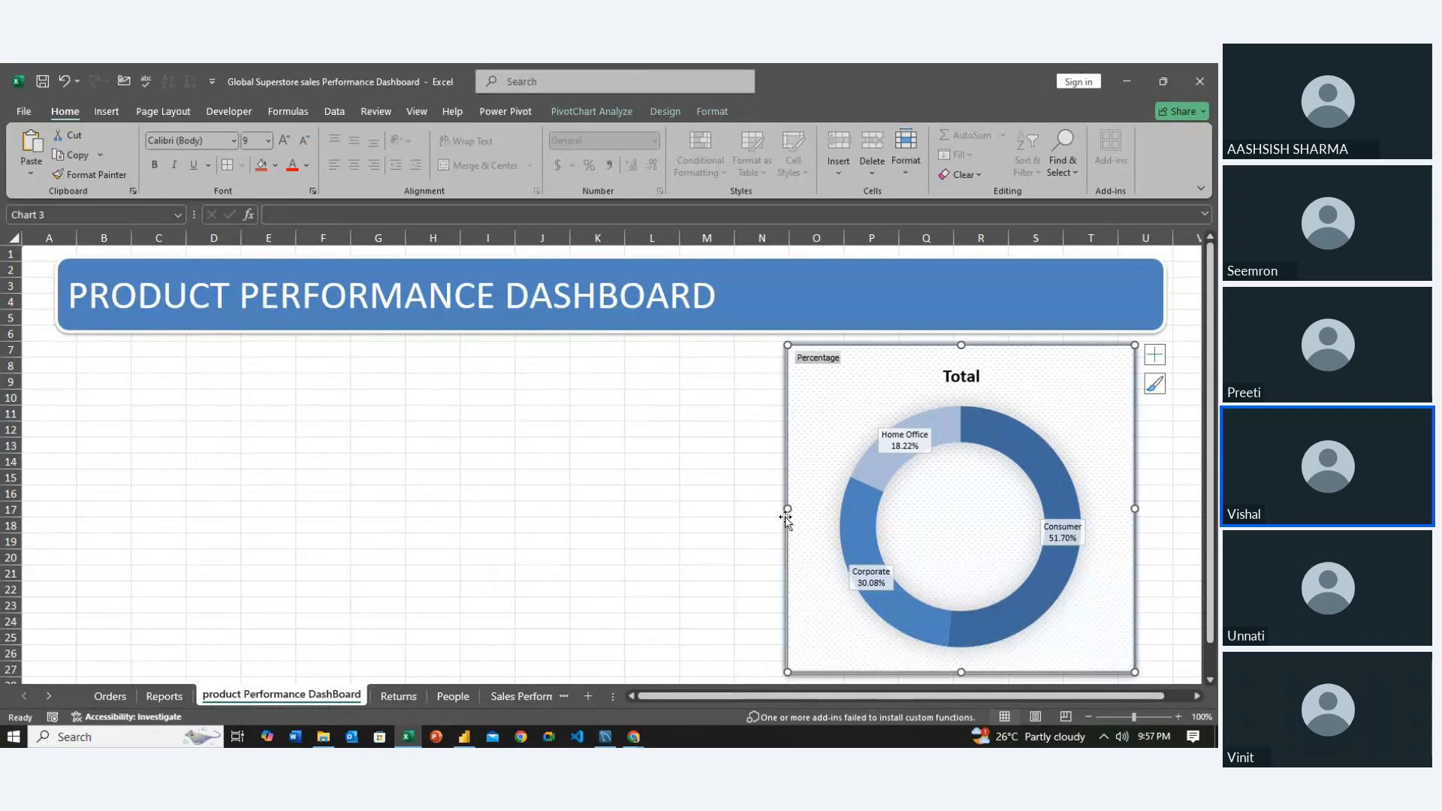
{"action": "left_click_drag", "start_coordinate": [867, 372], "coordinate": [433, 370]}
{"action": "key", "text": "Escape"}
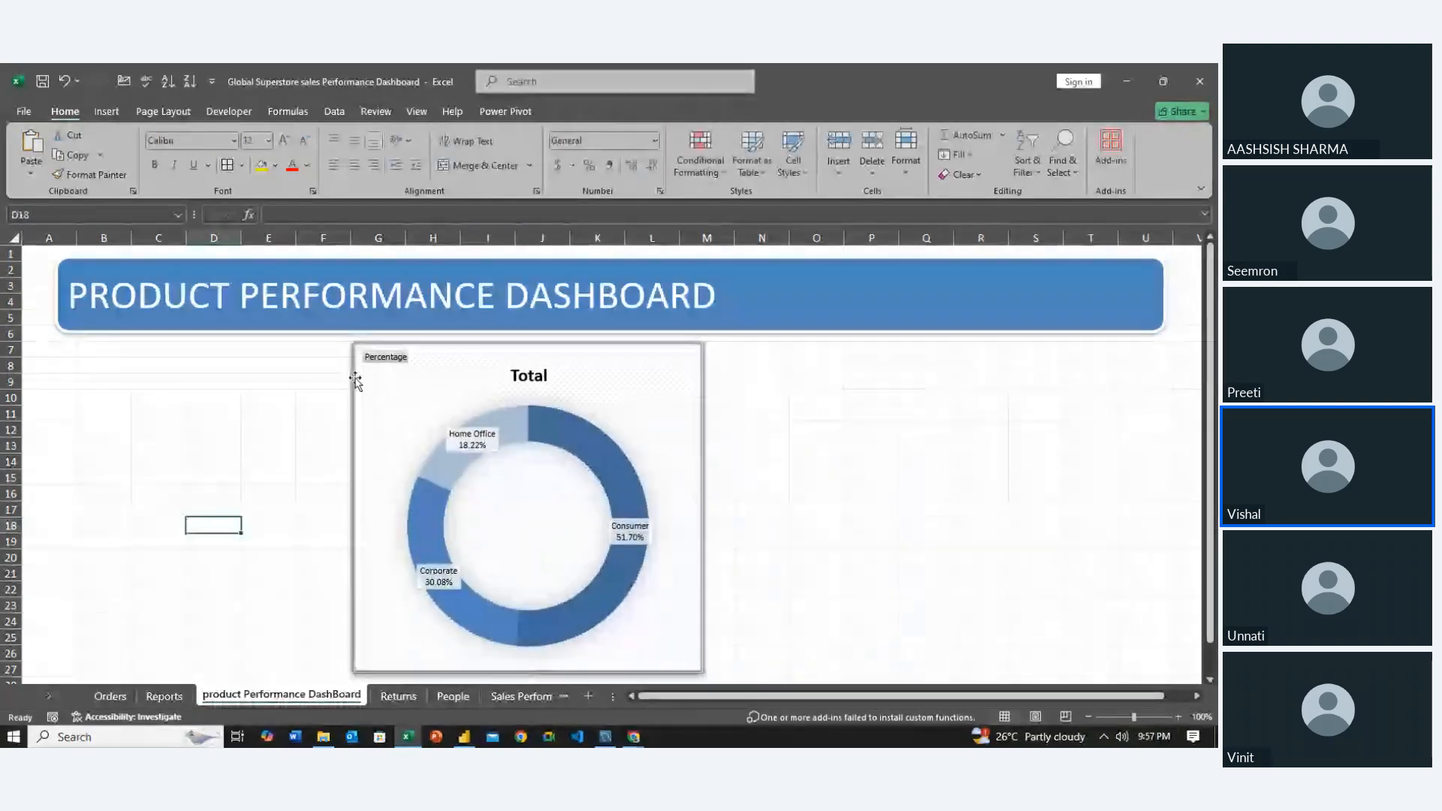
{"action": "left_click", "coordinate": [404, 395]}
{"action": "key", "text": "Left"}
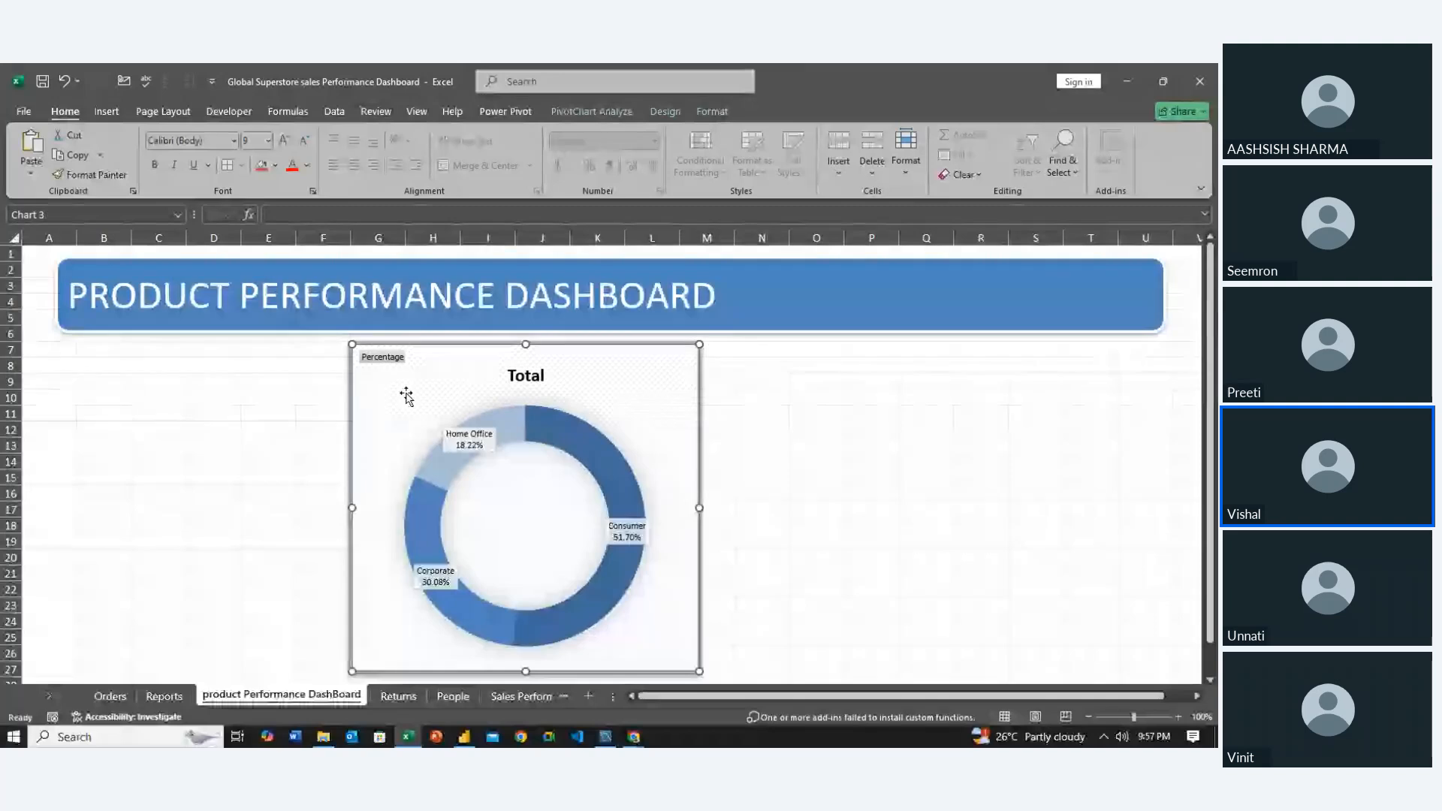
{"action": "key", "text": "Left"}
{"action": "key", "text": "Left"}
{"action": "key", "text": "Left"}
{"action": "key", "text": "Left"}
{"action": "key", "text": "Left"}
{"action": "key", "text": "Left"}
{"action": "key", "text": "Left"}
{"action": "key", "text": "Left"}
{"action": "key", "text": "Left"}
{"action": "key", "text": "Left"}
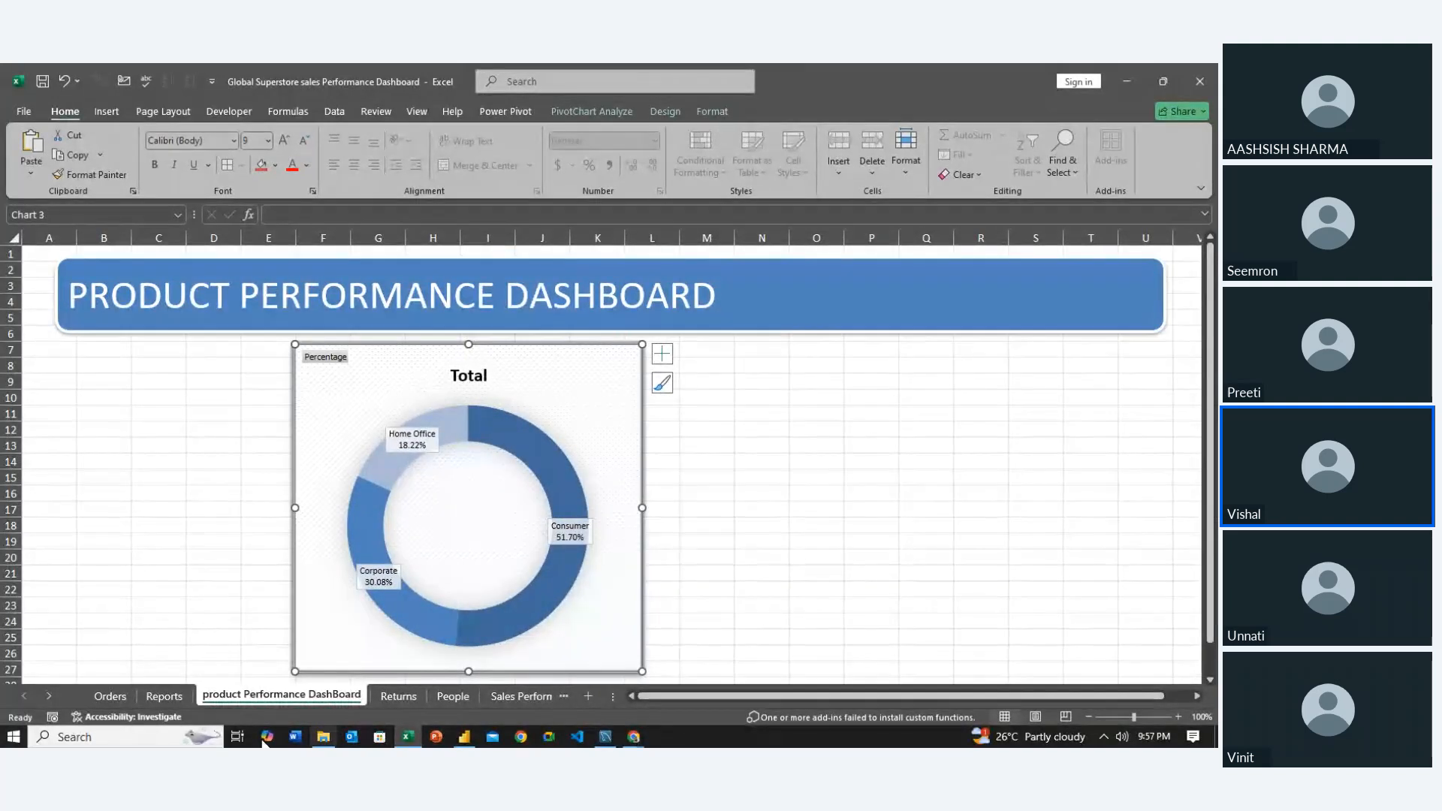
Insert a Year slicer for the Segment percentage PivotTable on the Reports sheet
{"action": "left_click", "coordinate": [165, 695]}
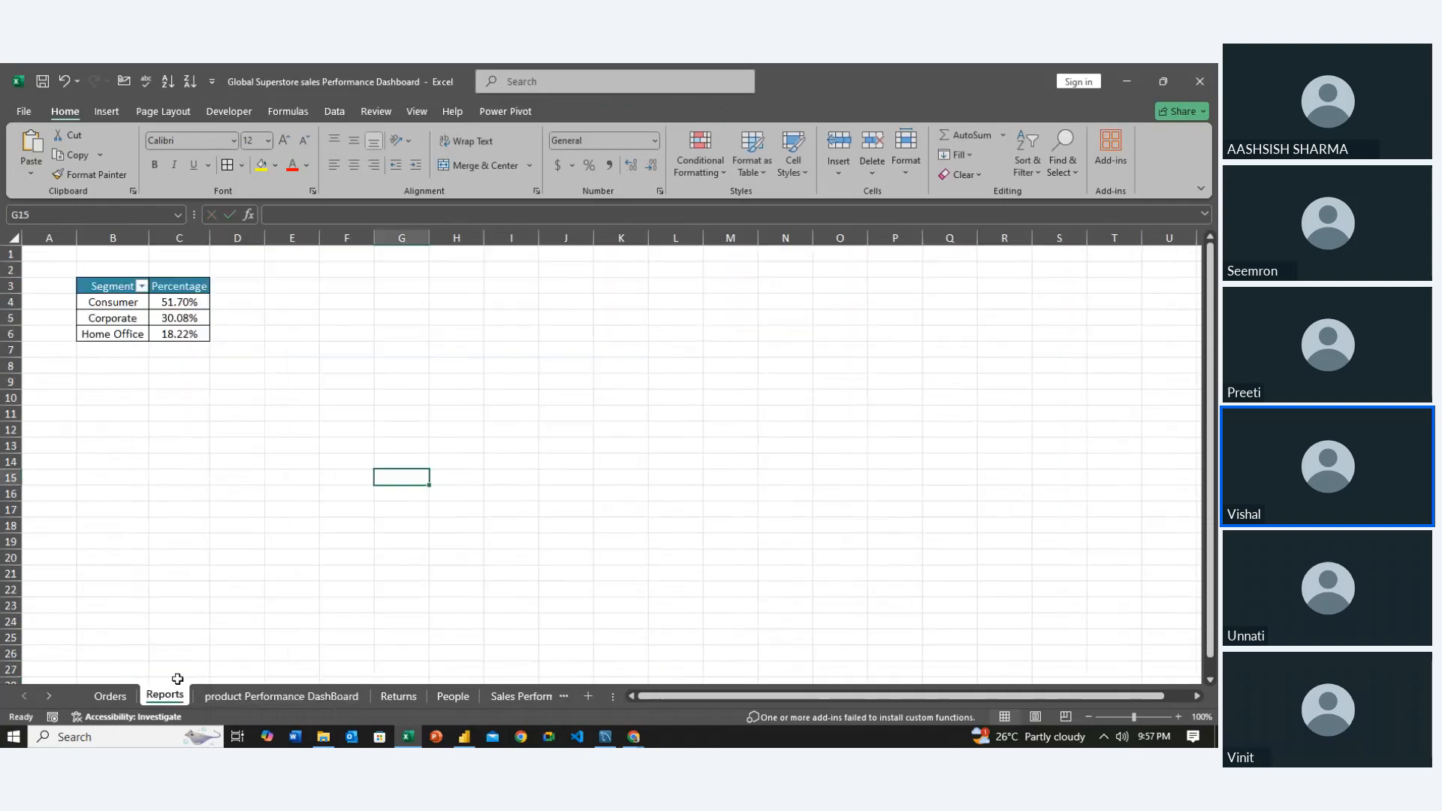
{"action": "left_click", "coordinate": [382, 428]}
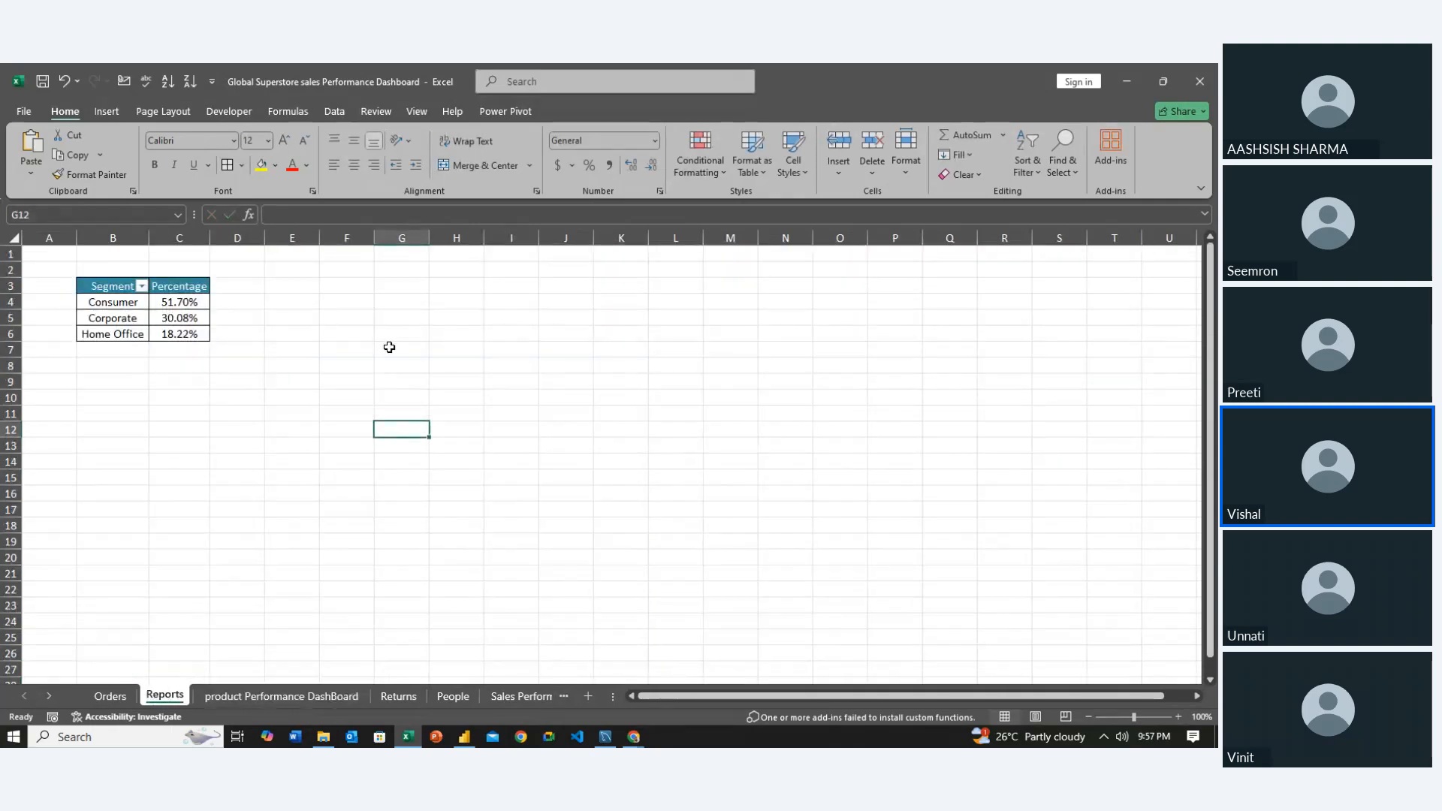
{"action": "left_click", "coordinate": [184, 317]}
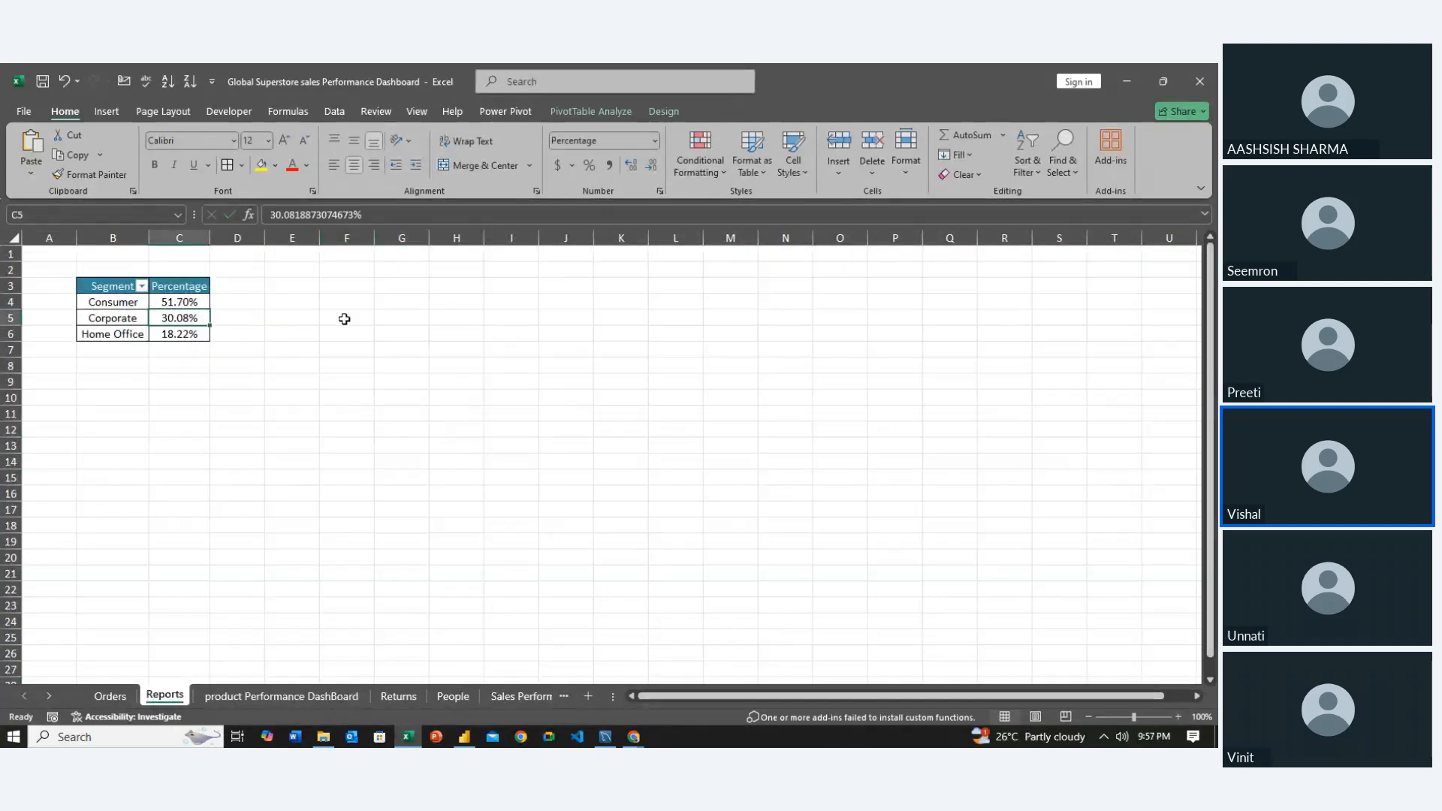
{"action": "left_click", "coordinate": [590, 111]}
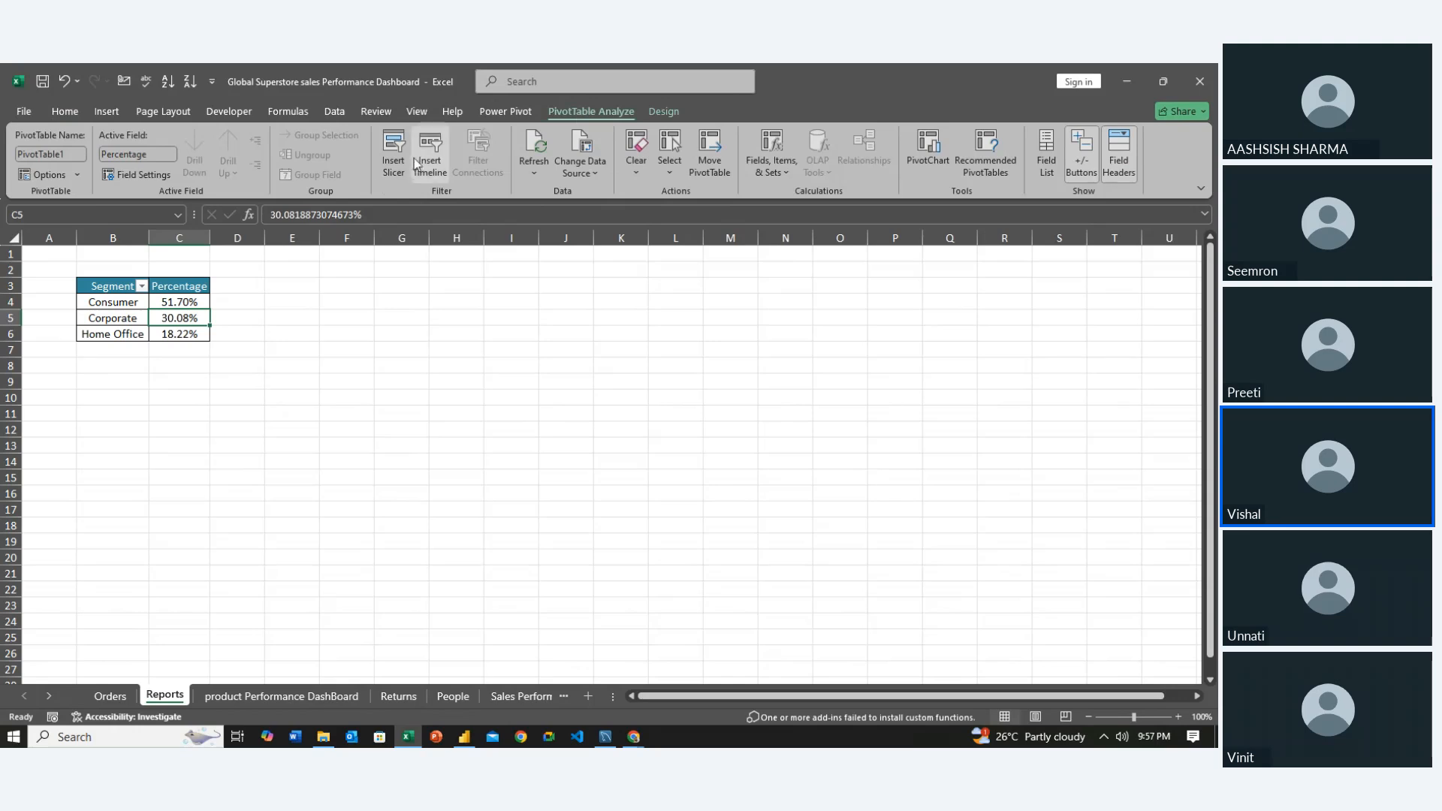
{"action": "left_click", "coordinate": [392, 167]}
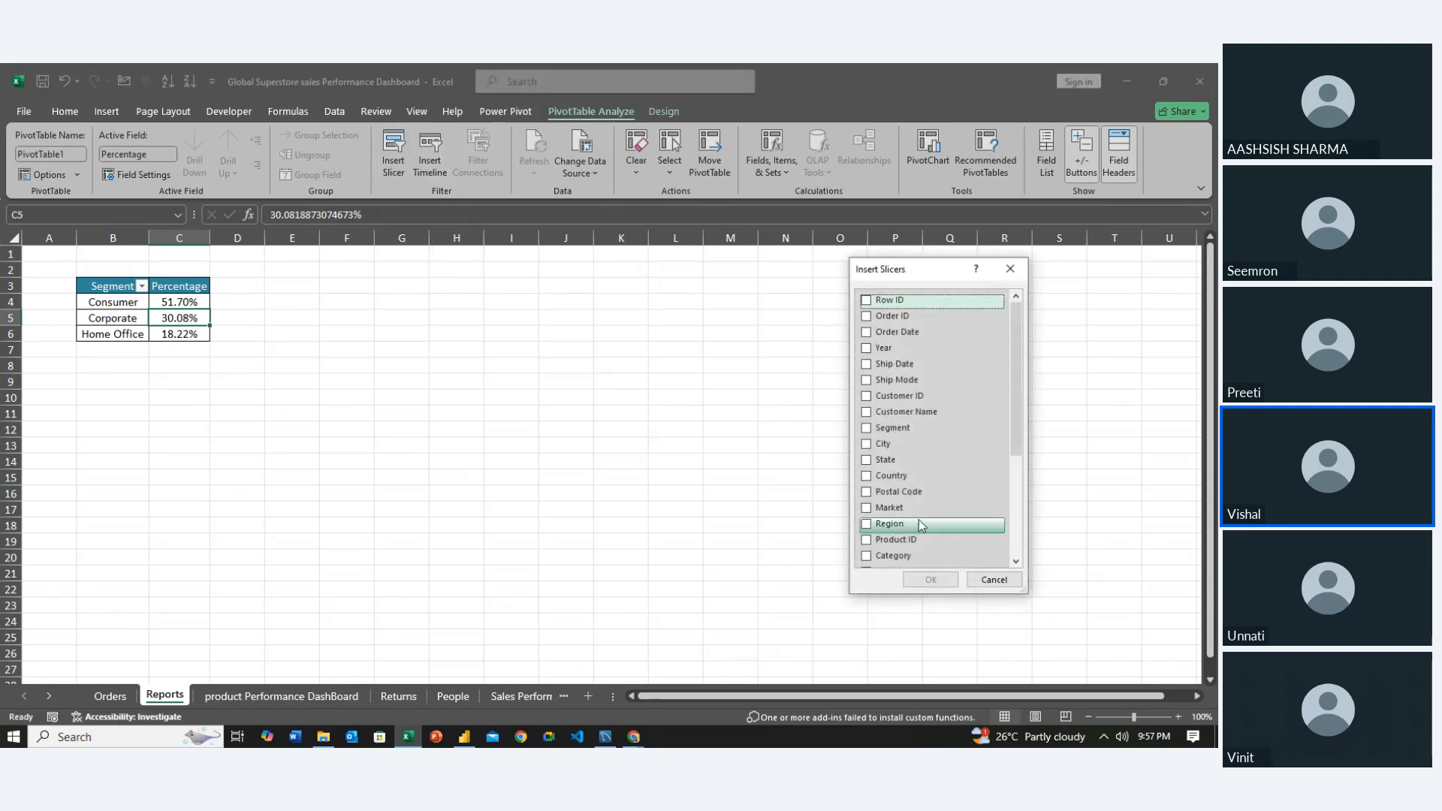
{"action": "scroll", "coordinate": [918, 519], "scroll_direction": "down", "scroll_amount": 4}
{"action": "scroll", "coordinate": [875, 330], "scroll_direction": "up", "scroll_amount": 4}
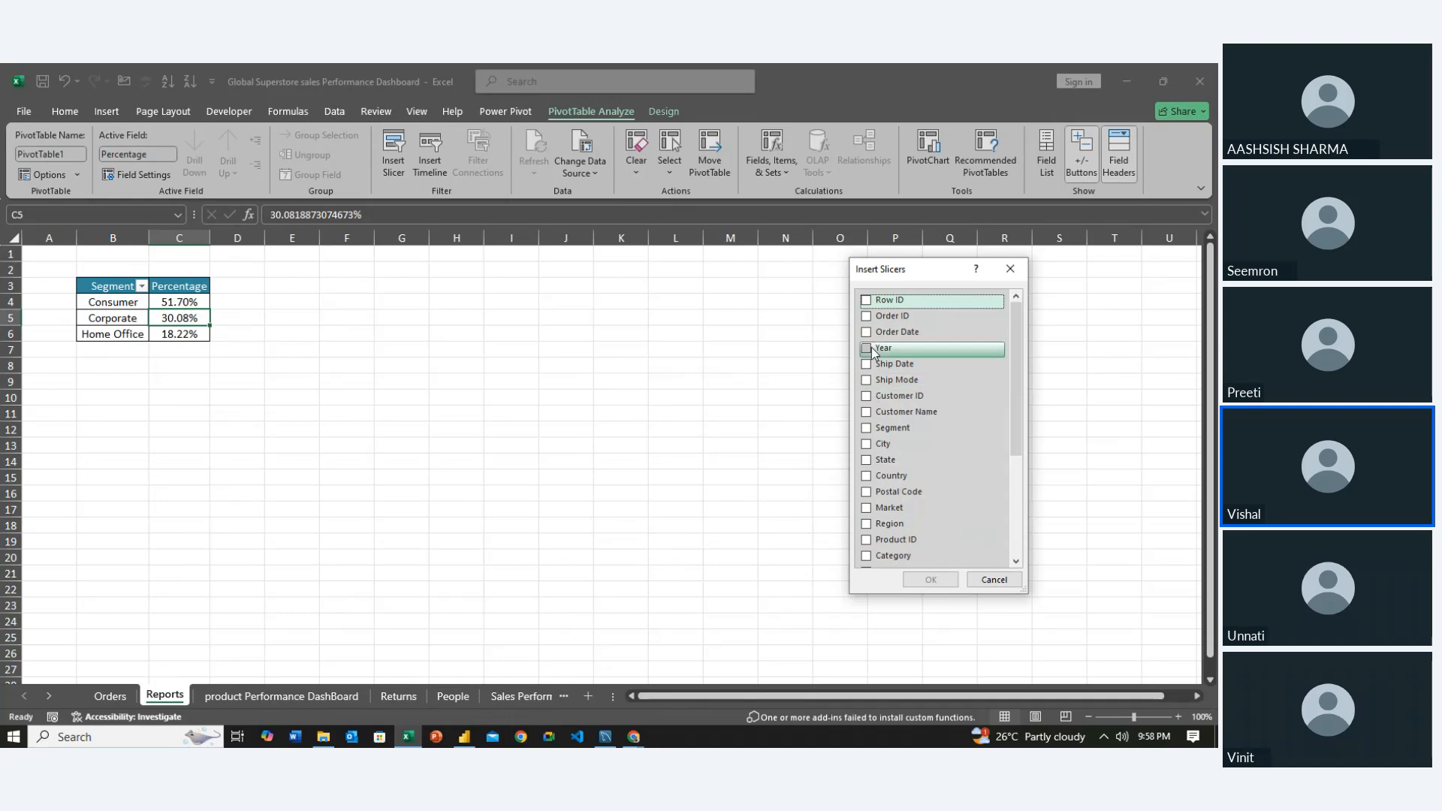
{"action": "left_click", "coordinate": [872, 347]}
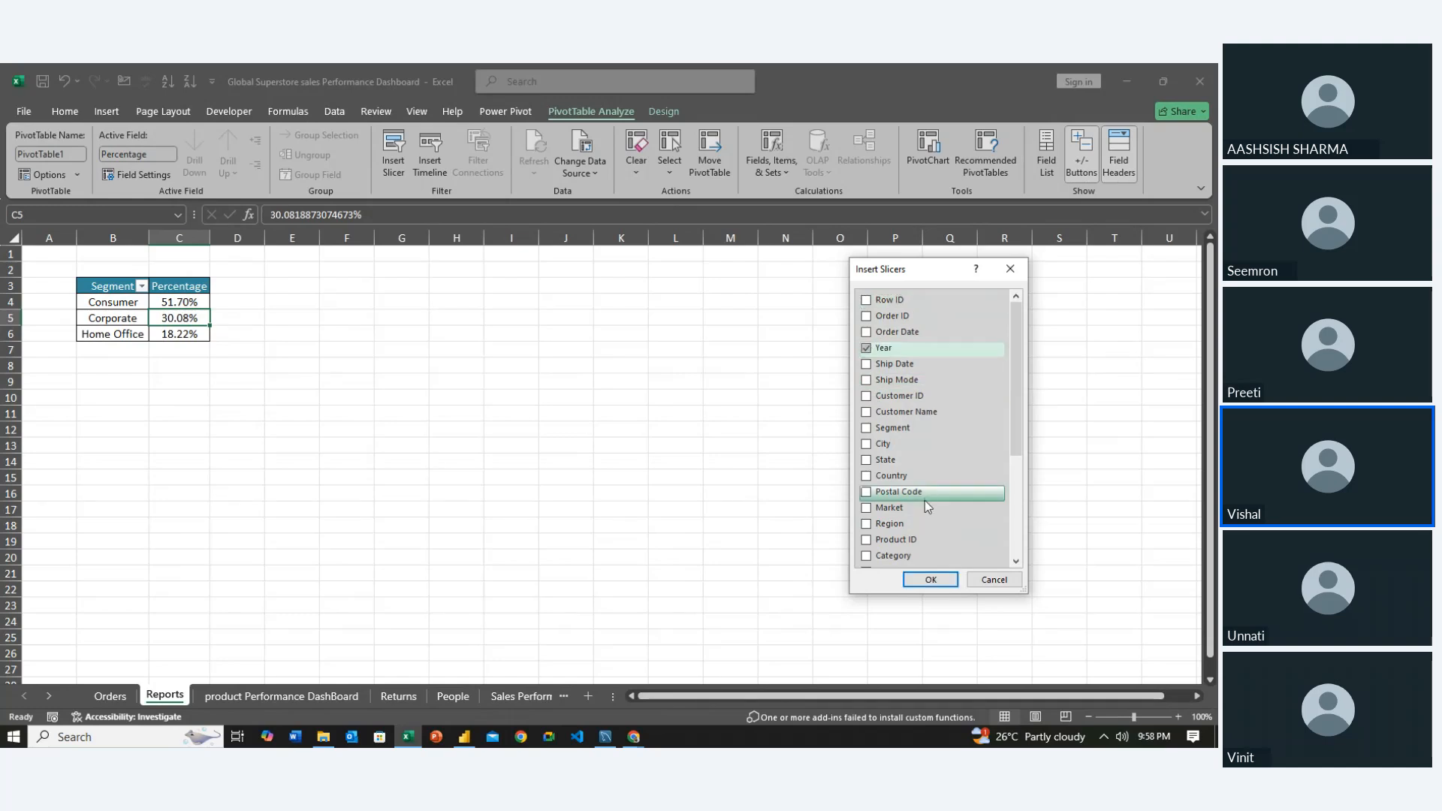
{"action": "left_click", "coordinate": [930, 580]}
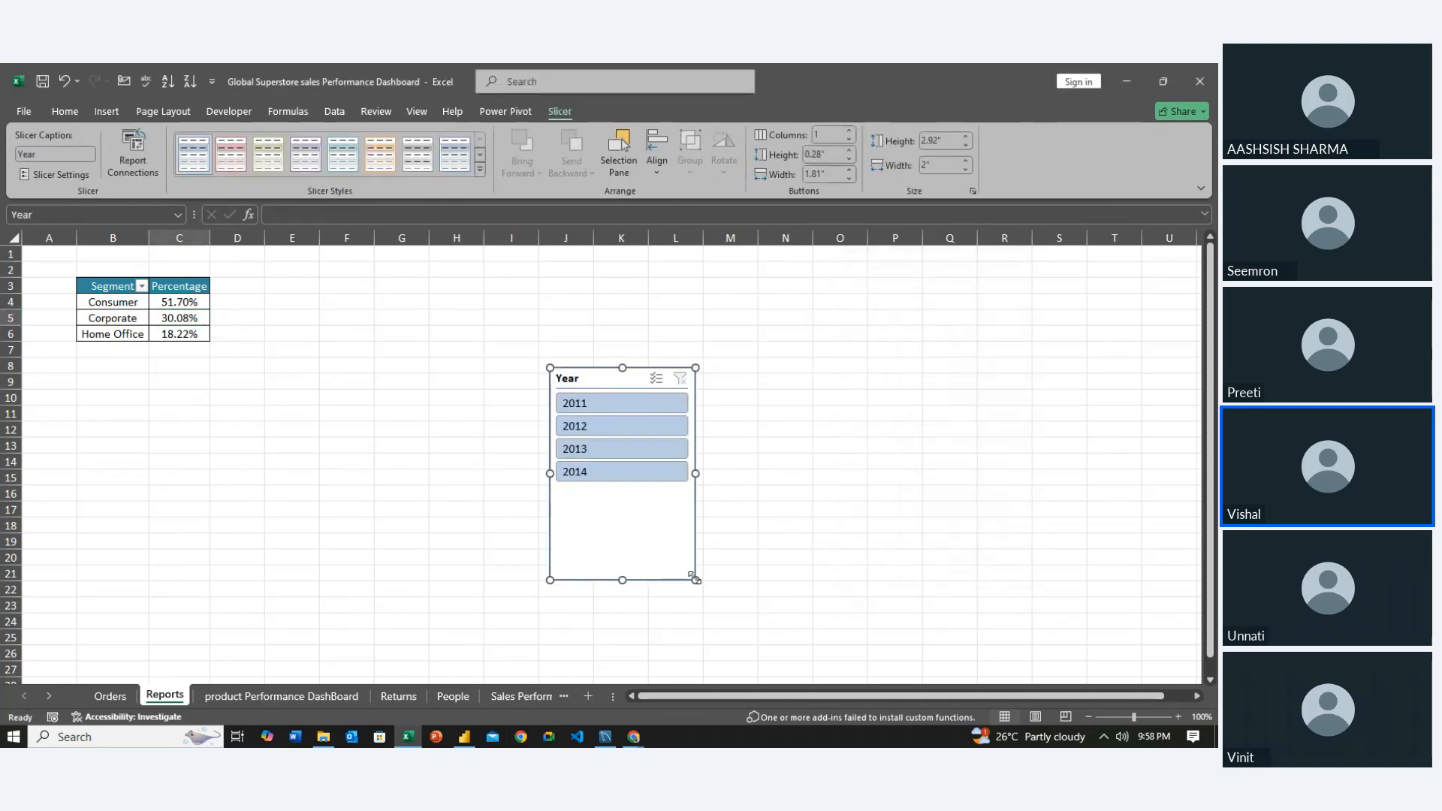
Arrange the Year slicer in 4 columns and resize it to about 3.42 inches wide and 0.81 inches high
{"action": "left_click_drag", "start_coordinate": [694, 578], "coordinate": [694, 485]}
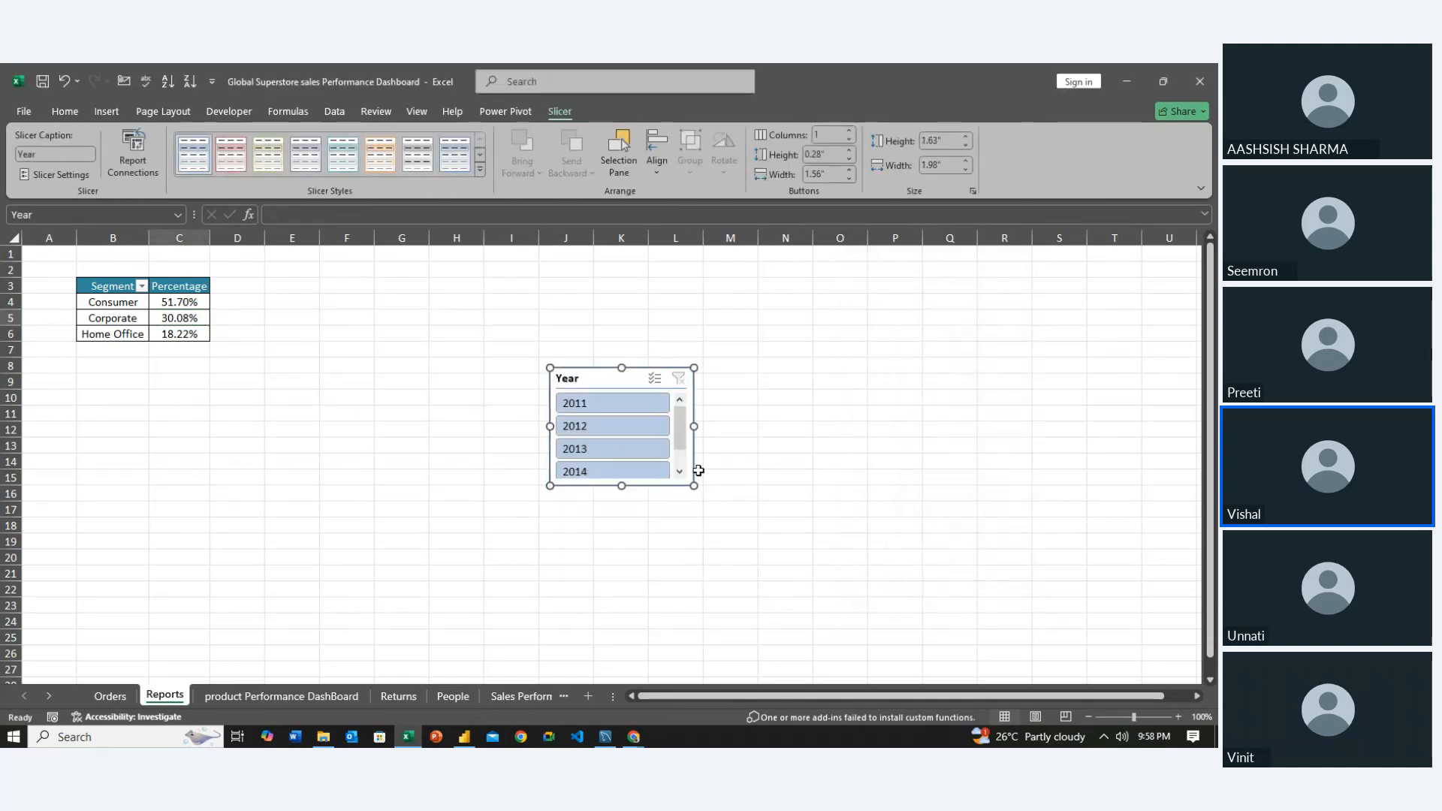
{"action": "left_click", "coordinate": [841, 136]}
{"action": "type", "text": "4"}
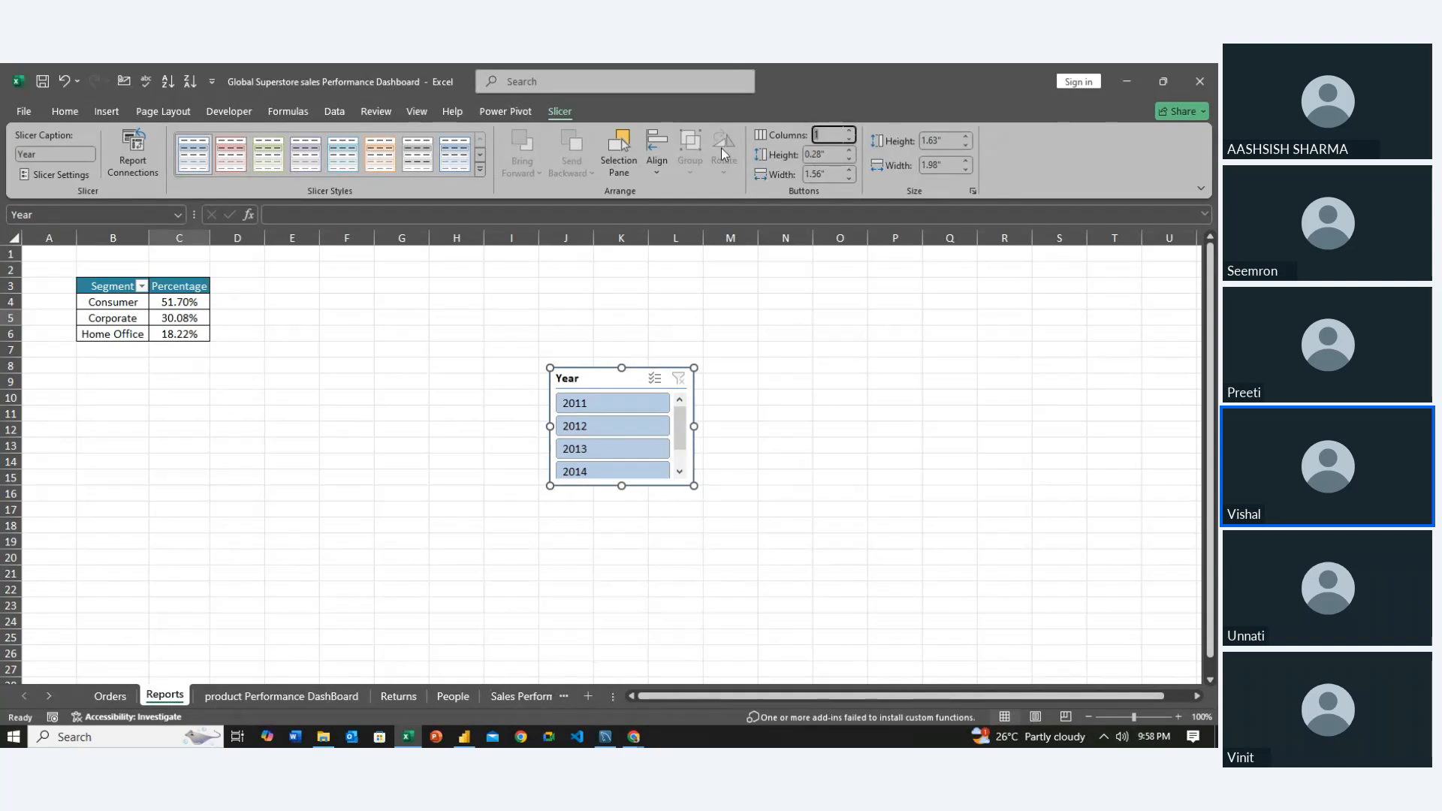
{"action": "key", "text": "Return"}
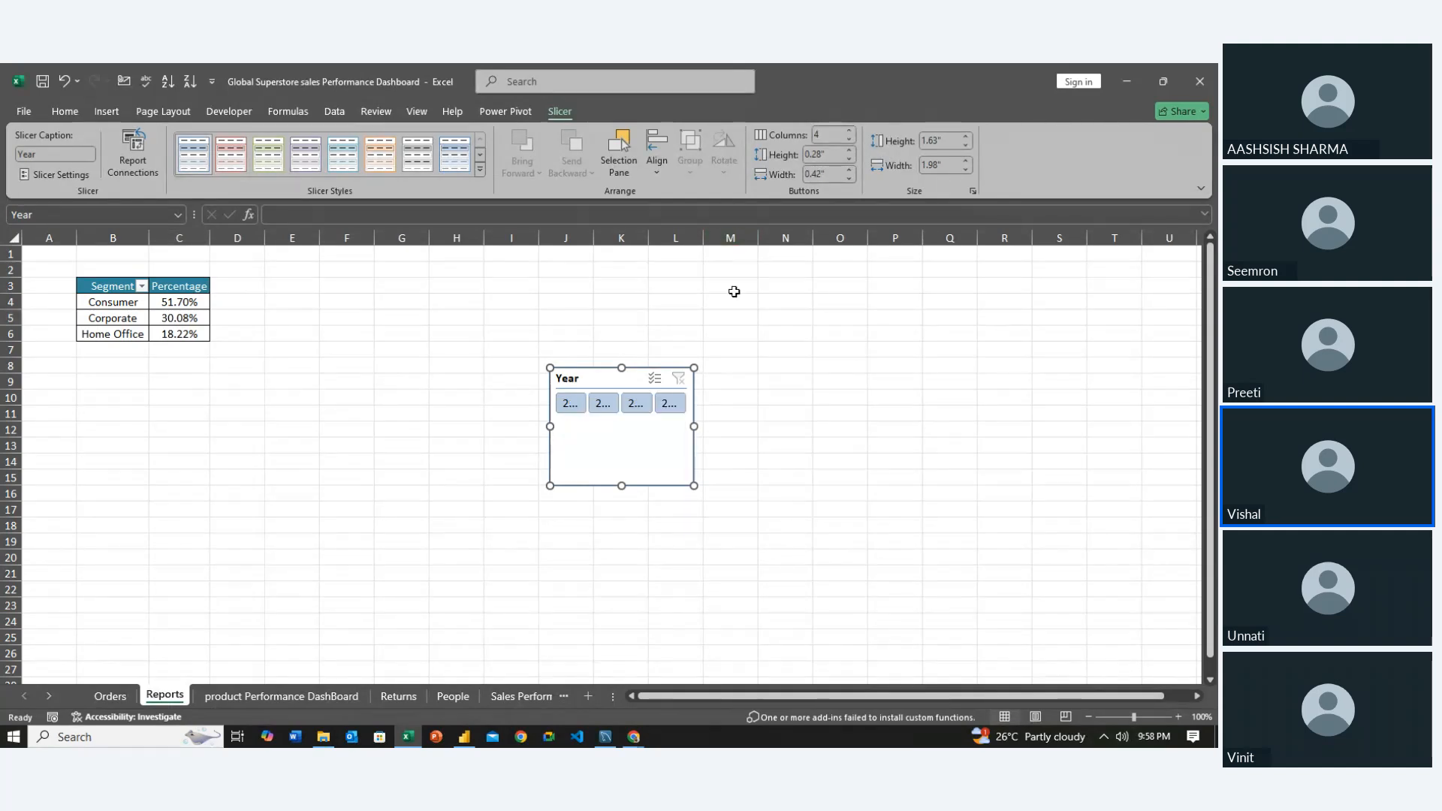
{"action": "left_click_drag", "start_coordinate": [690, 428], "coordinate": [799, 426]}
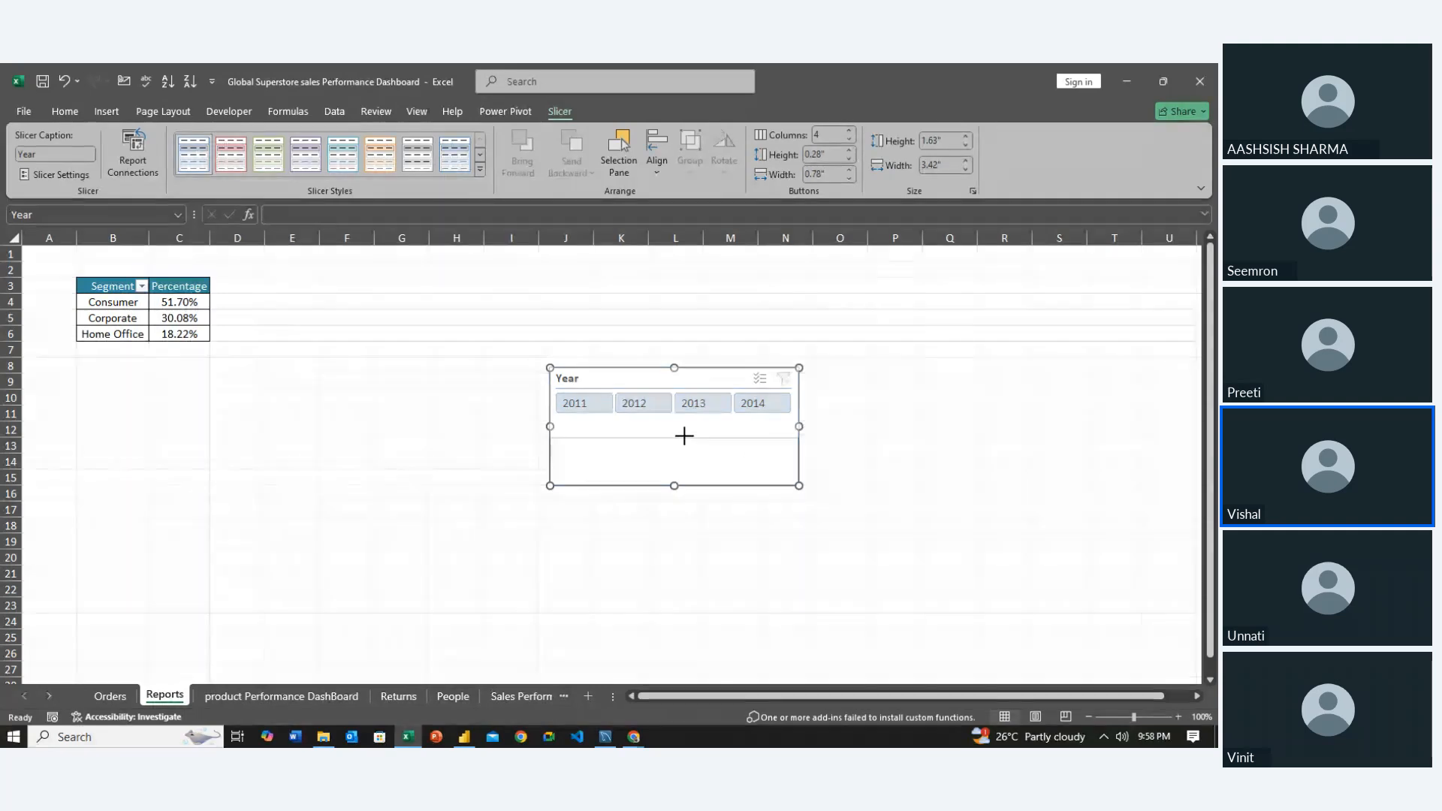
{"action": "left_click_drag", "start_coordinate": [680, 426], "coordinate": [680, 426]}
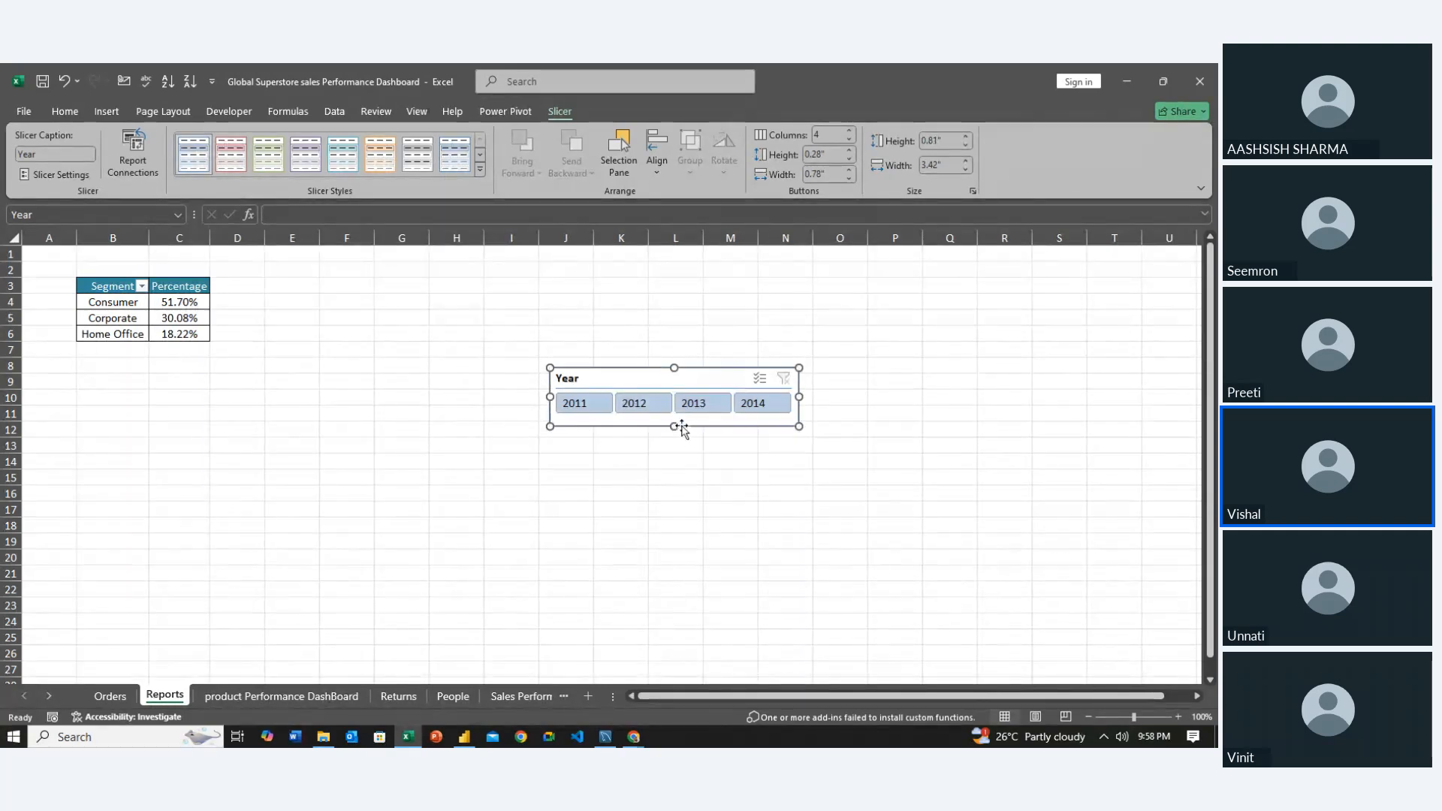
Move the Year slicer from the Reports sheet to the product Performance DashBoard sheet, placing it under the banner beside the doughnut chart
{"action": "key", "text": "Delete"}
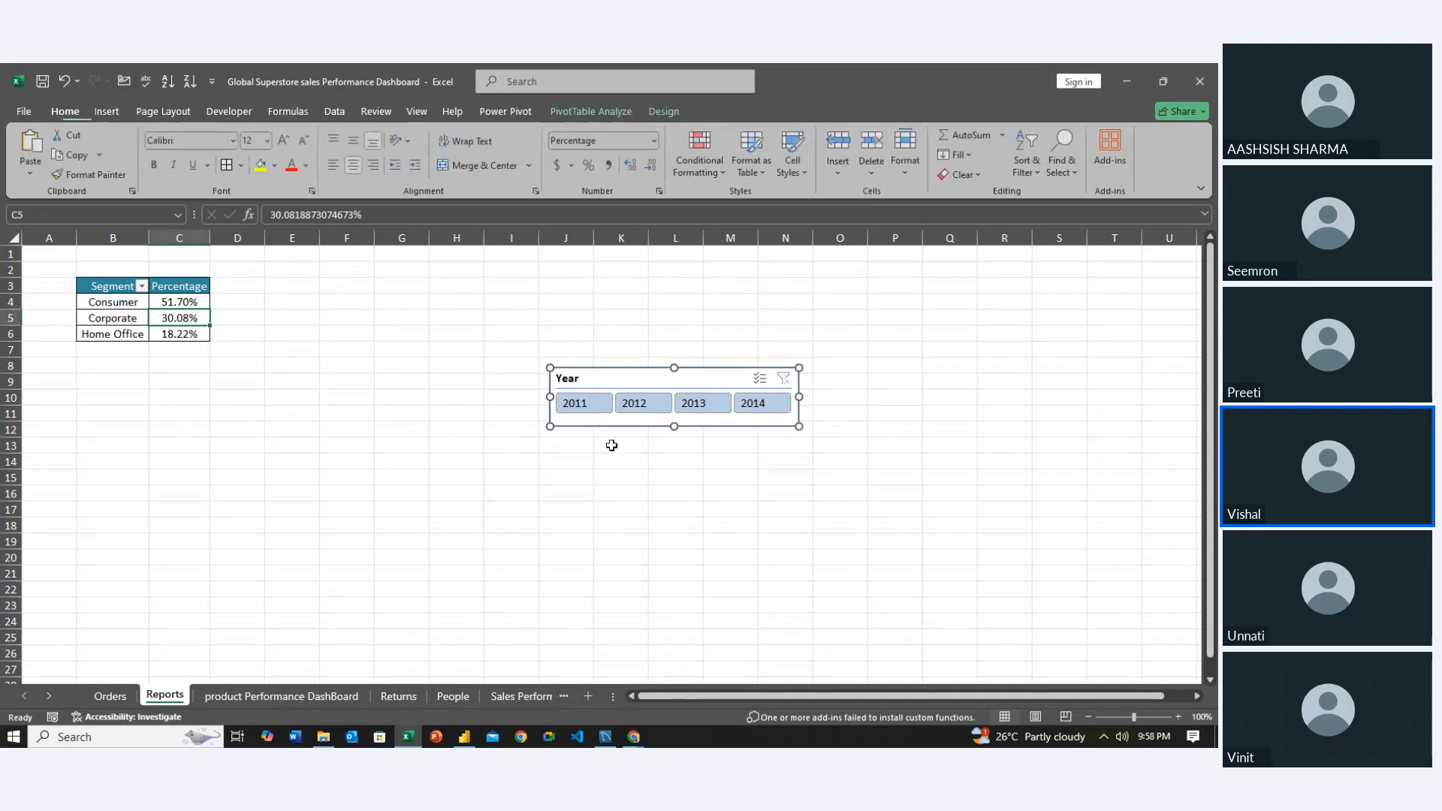
{"action": "left_click", "coordinate": [248, 694]}
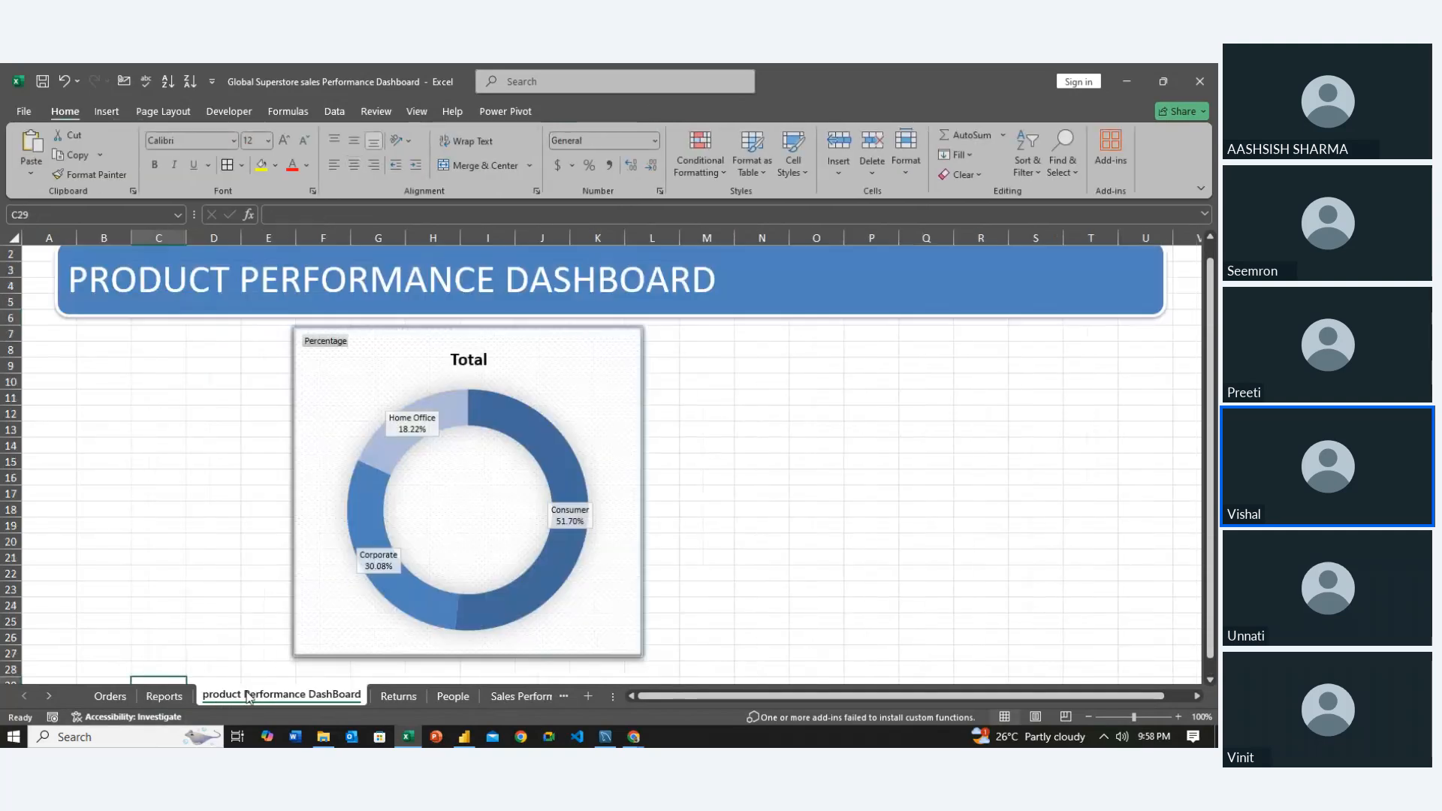
{"action": "left_click", "coordinate": [150, 432]}
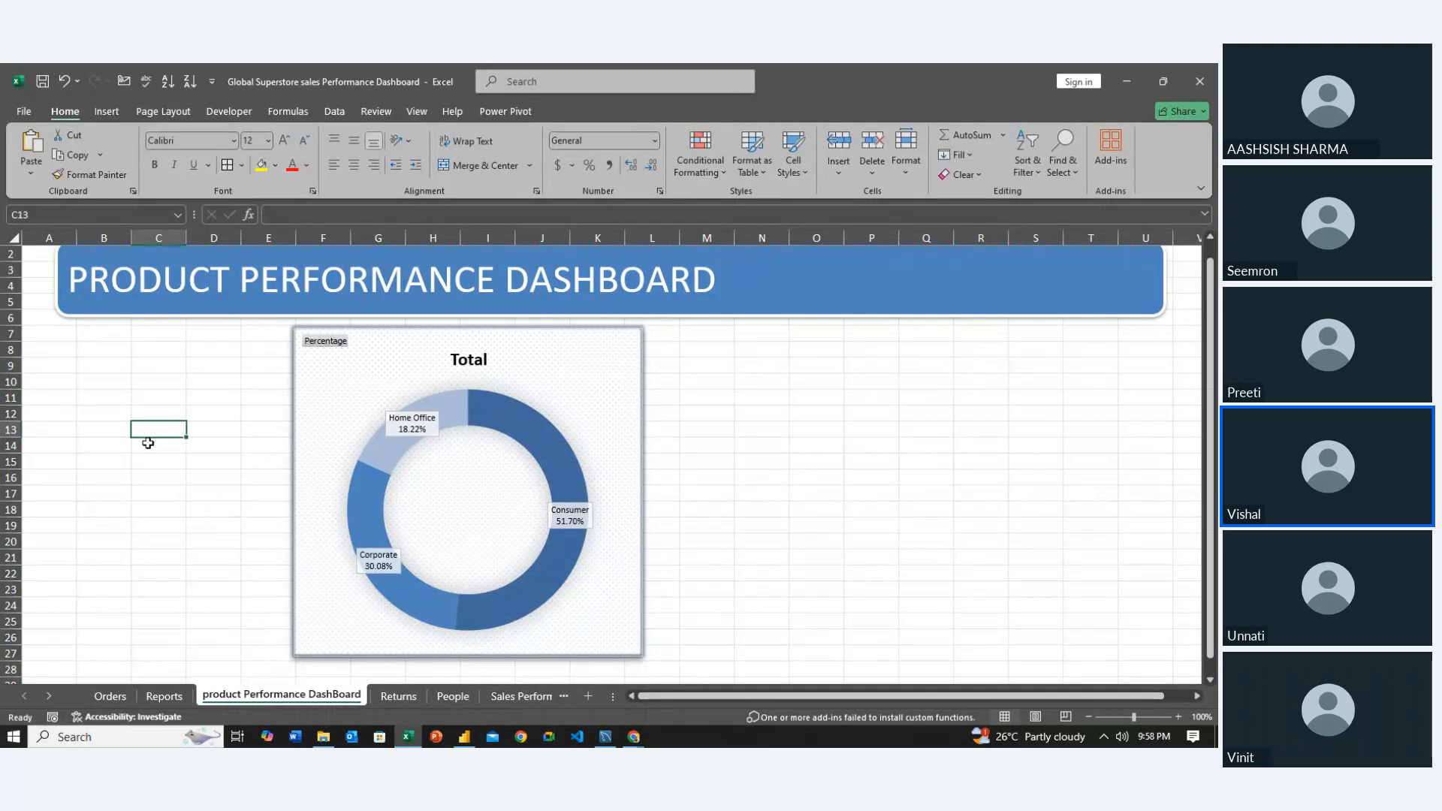
{"action": "key", "text": "ctrl+v"}
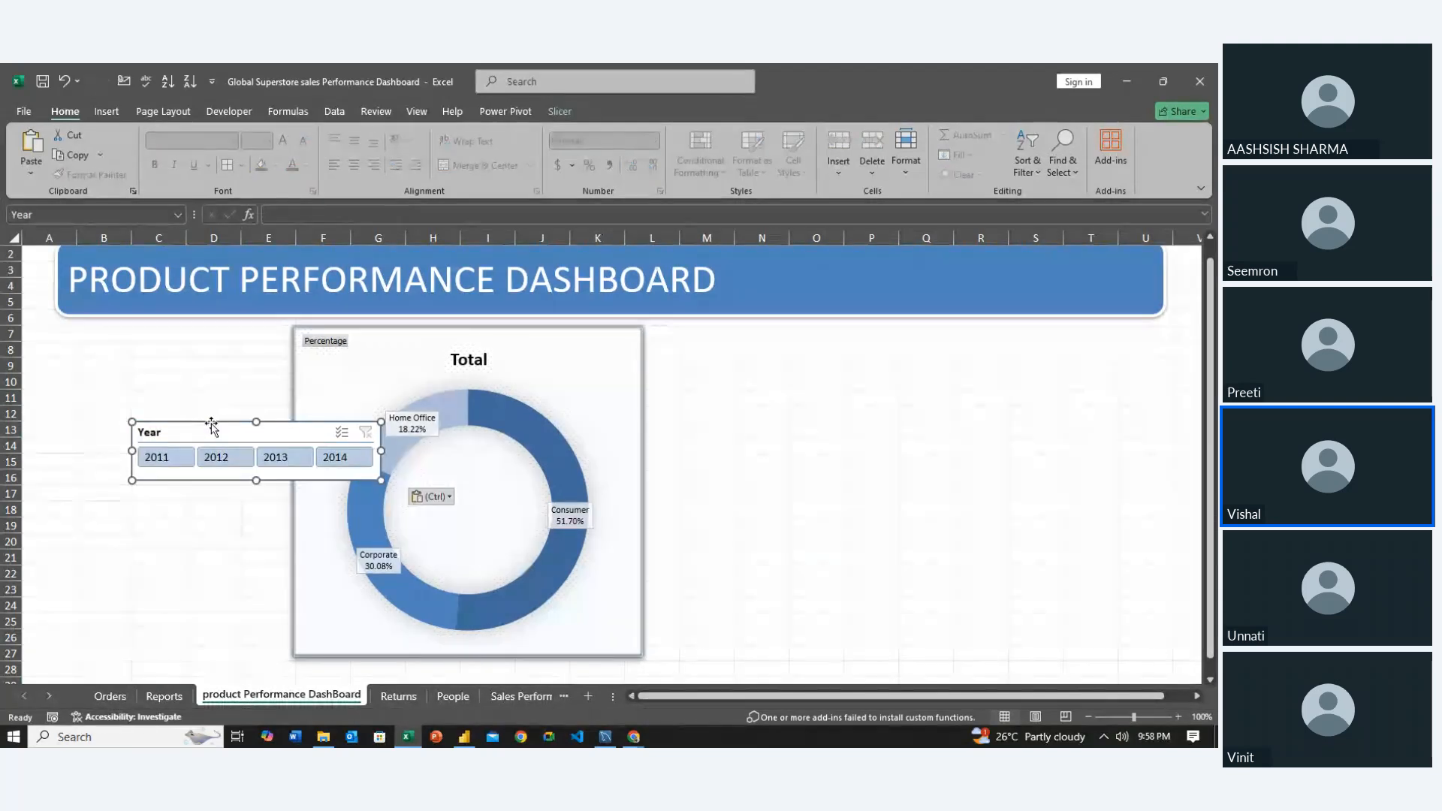
{"action": "left_click_drag", "start_coordinate": [212, 426], "coordinate": [118, 339]}
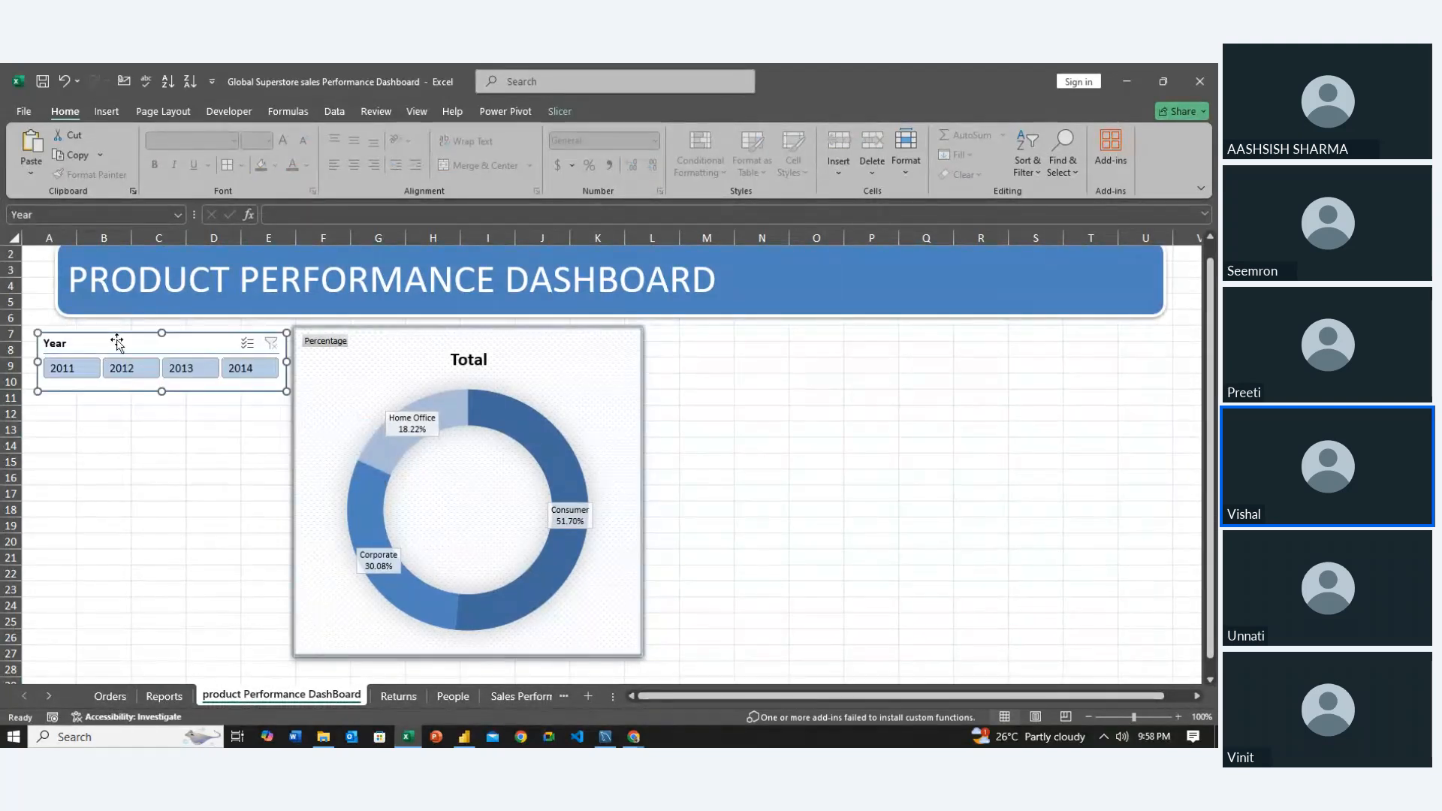
Nudge the doughnut chart rightward to start at column F, and fit the Year slicer between the banner's left edge and the chart
{"action": "left_click", "coordinate": [353, 366]}
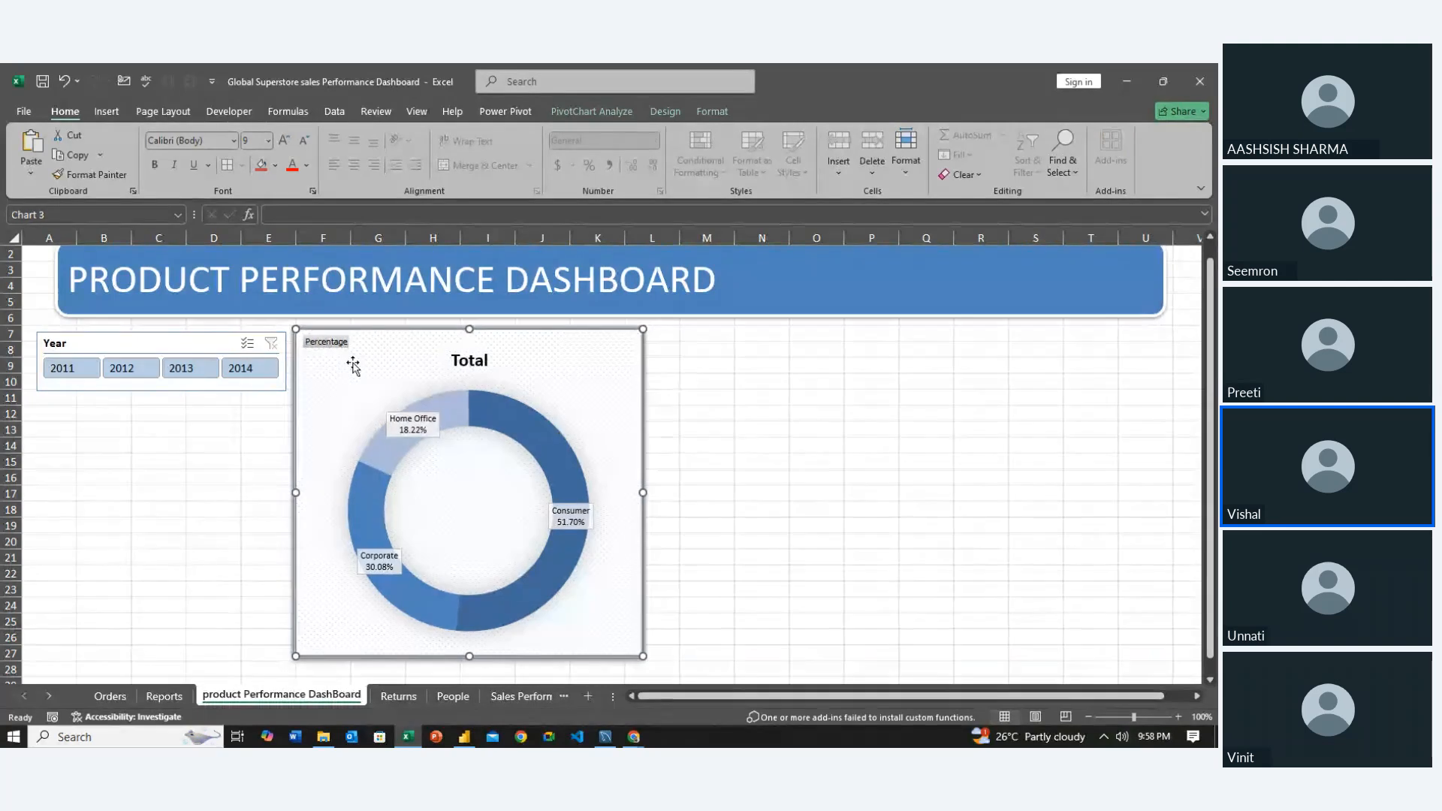
{"action": "key", "text": "Right"}
{"action": "key", "text": "Right"}
{"action": "key", "text": "Right"}
{"action": "key", "text": "Right"}
{"action": "key", "text": "Right"}
{"action": "key", "text": "Right"}
{"action": "key", "text": "Right"}
{"action": "key", "text": "Right"}
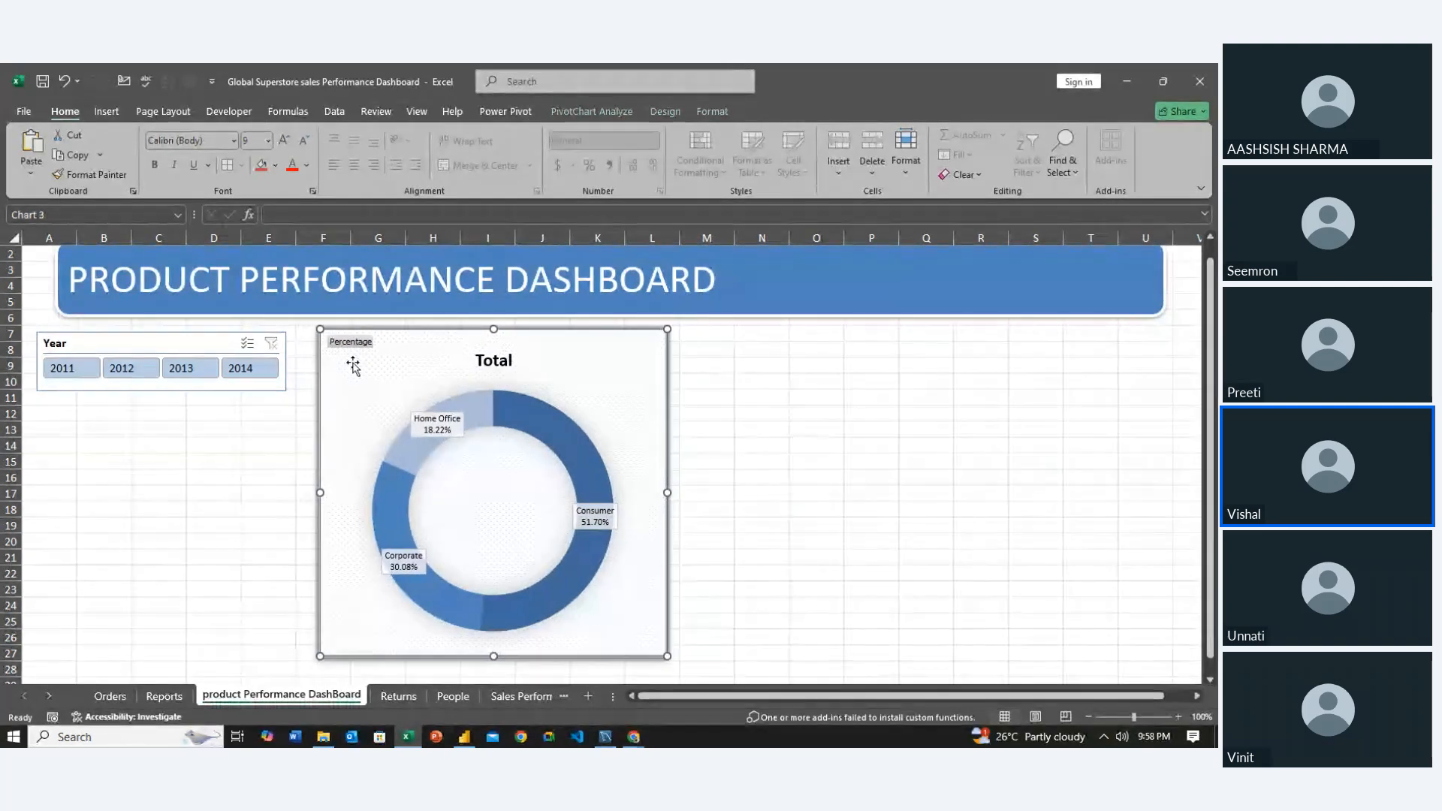
{"action": "key", "text": "Right"}
{"action": "left_click", "coordinate": [192, 340]}
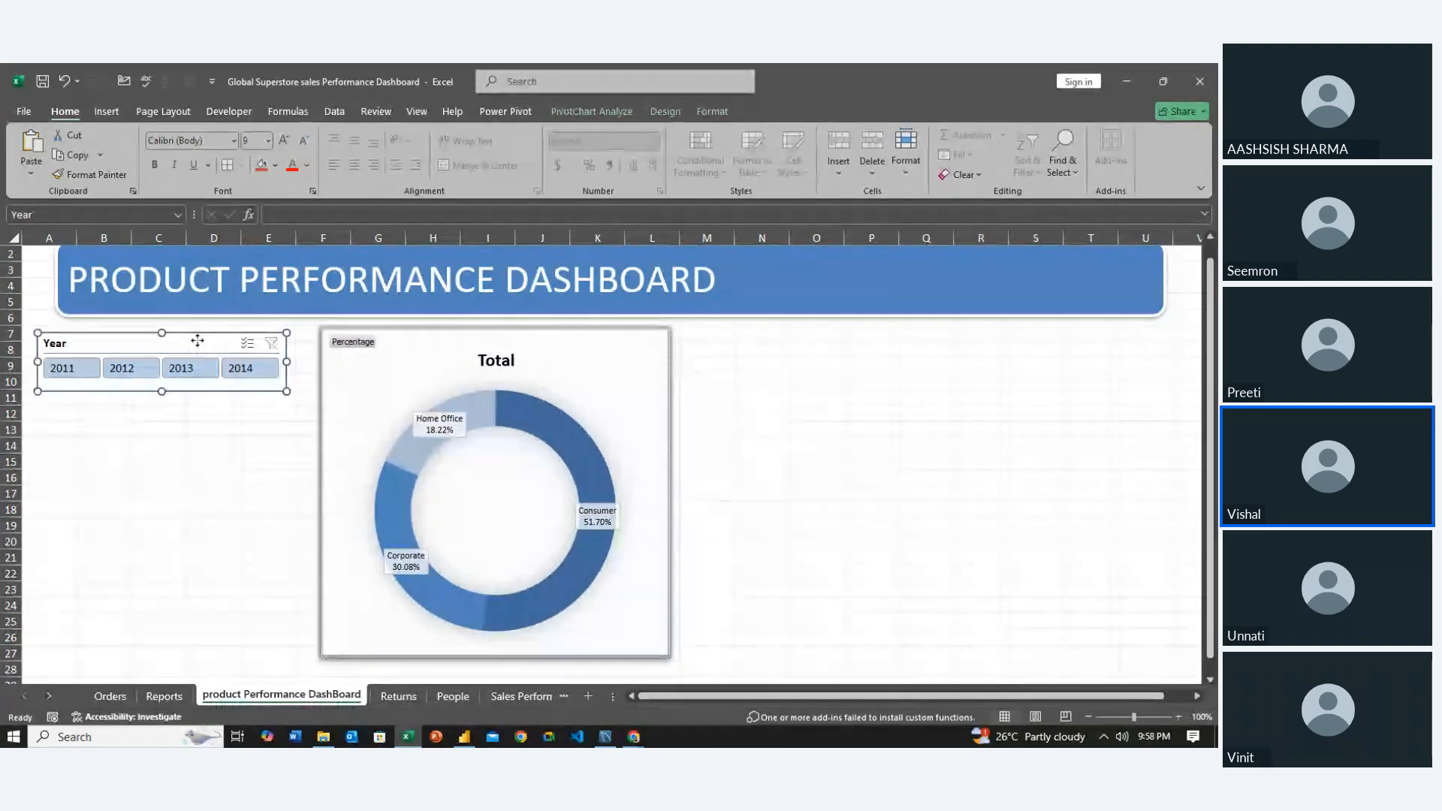
{"action": "left_click_drag", "start_coordinate": [192, 340], "coordinate": [219, 335]}
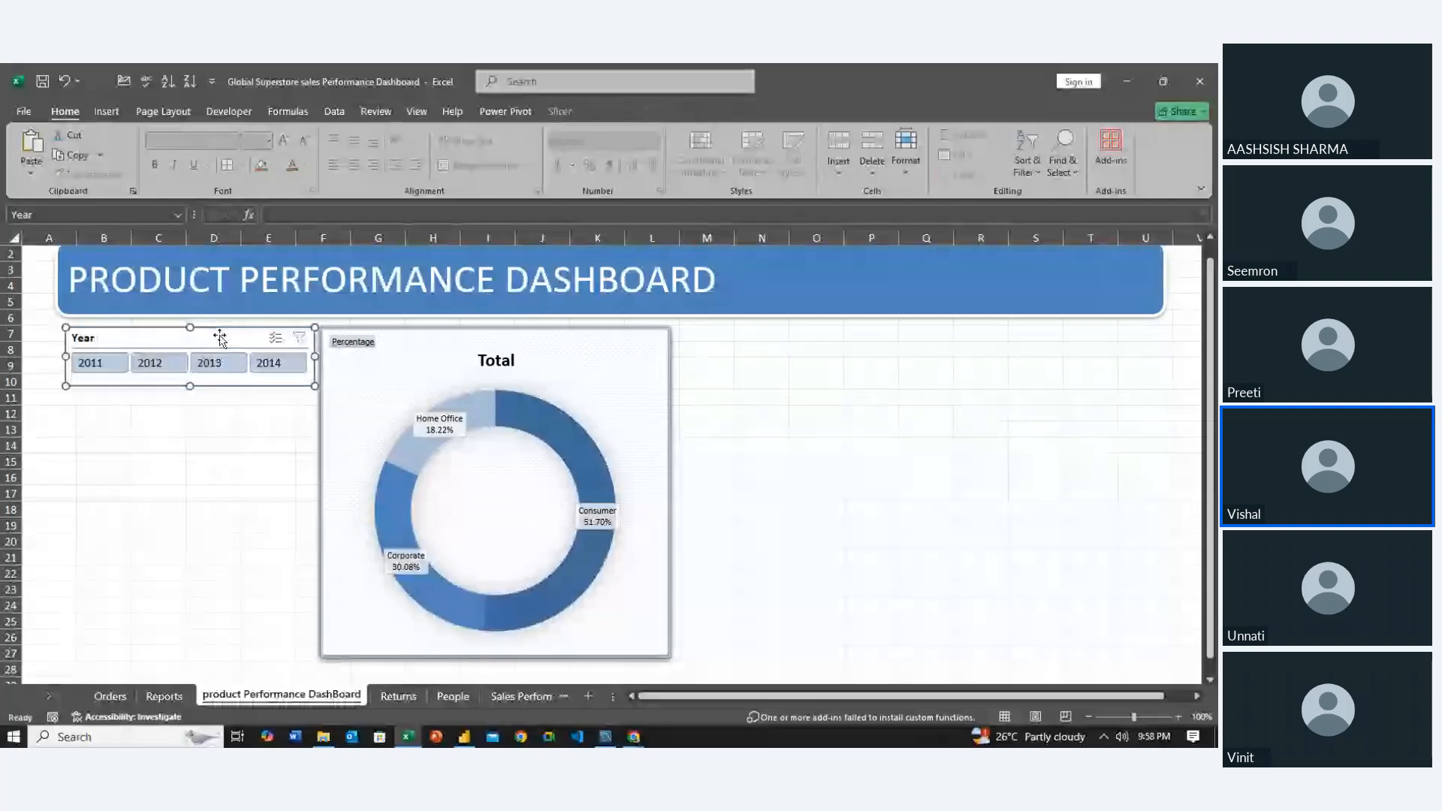
Hide the Year slicer's header and shrink the slicer's height to about 0.5 inches
{"action": "left_click", "coordinate": [556, 113]}
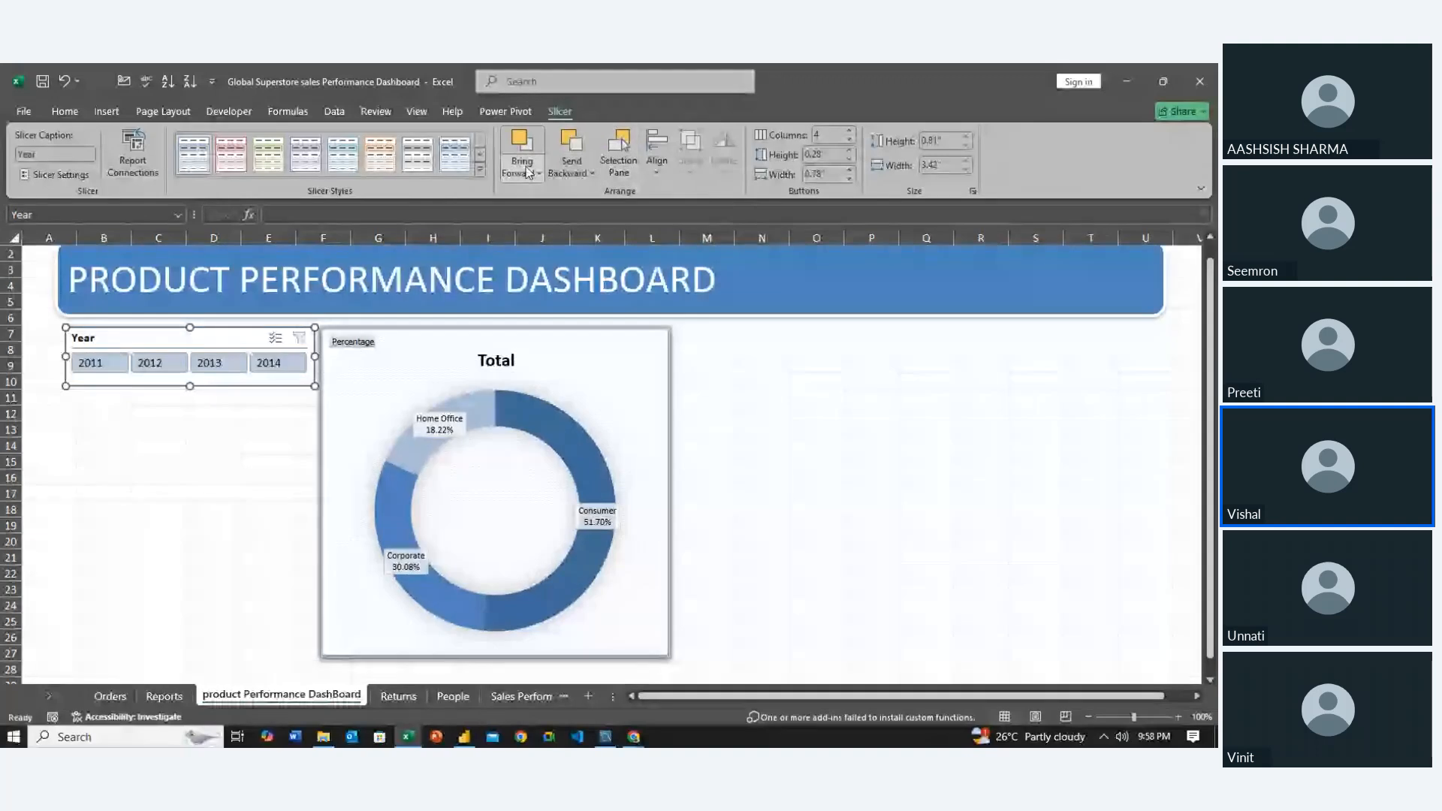
{"action": "left_click", "coordinate": [84, 175]}
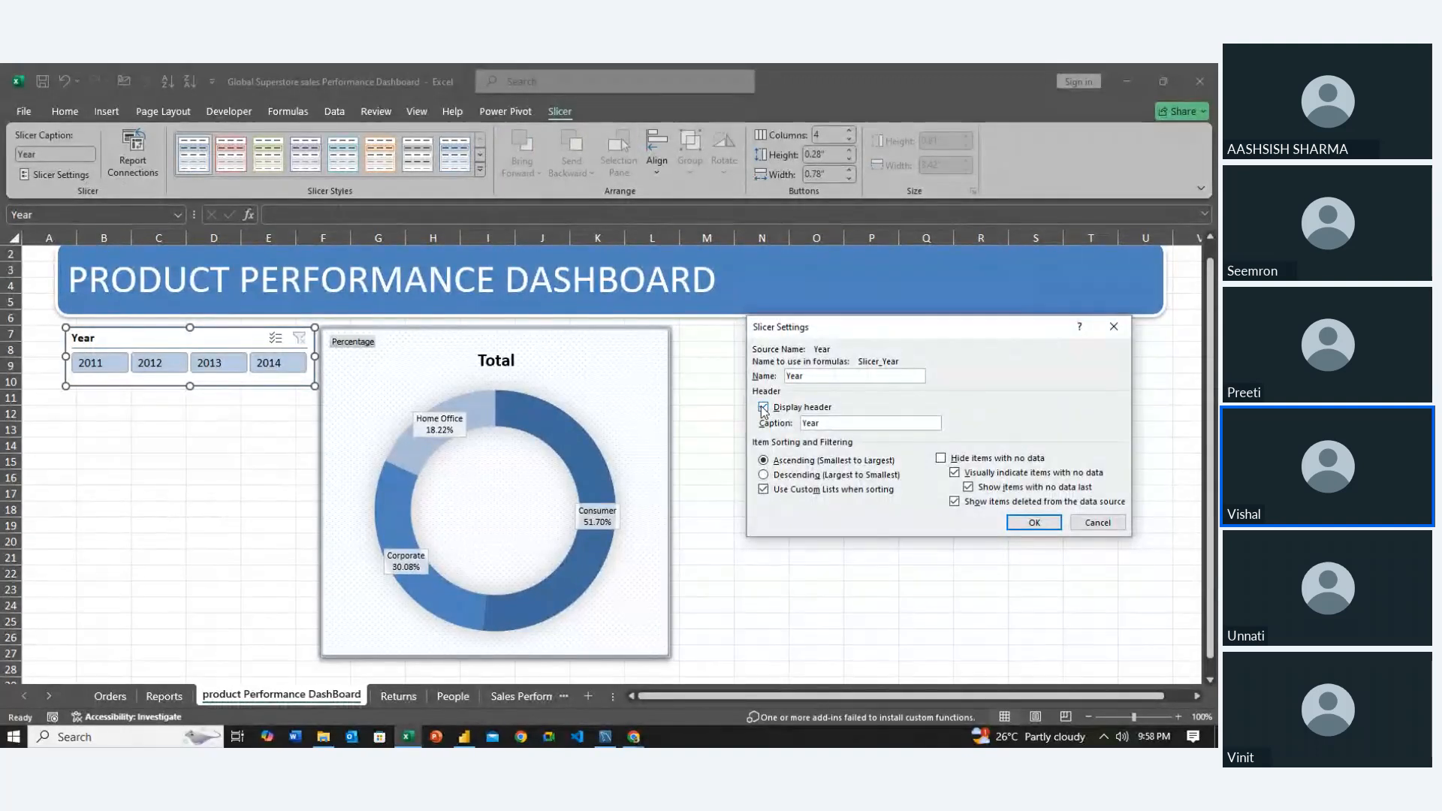
{"action": "left_click", "coordinate": [763, 408]}
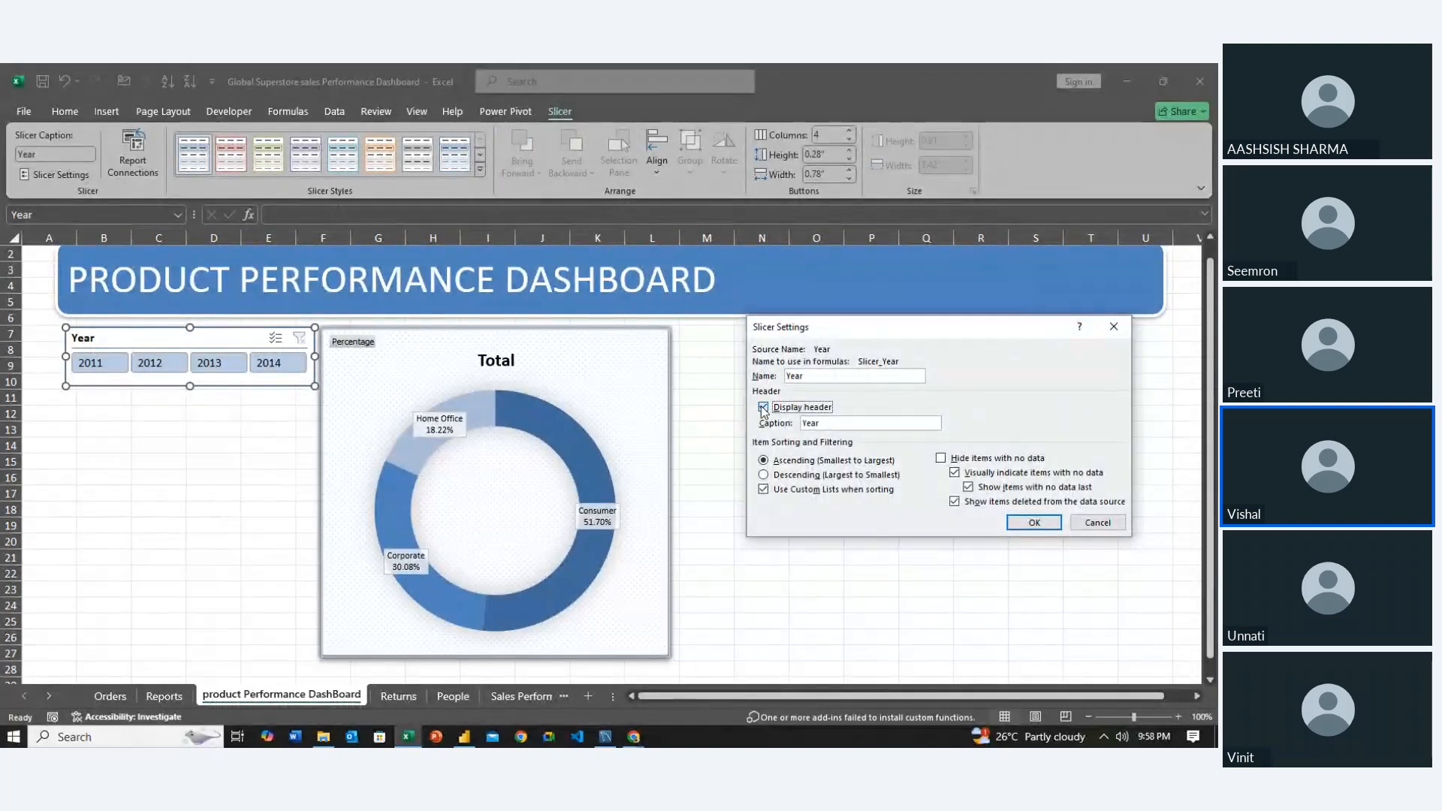
{"action": "left_click", "coordinate": [1052, 523]}
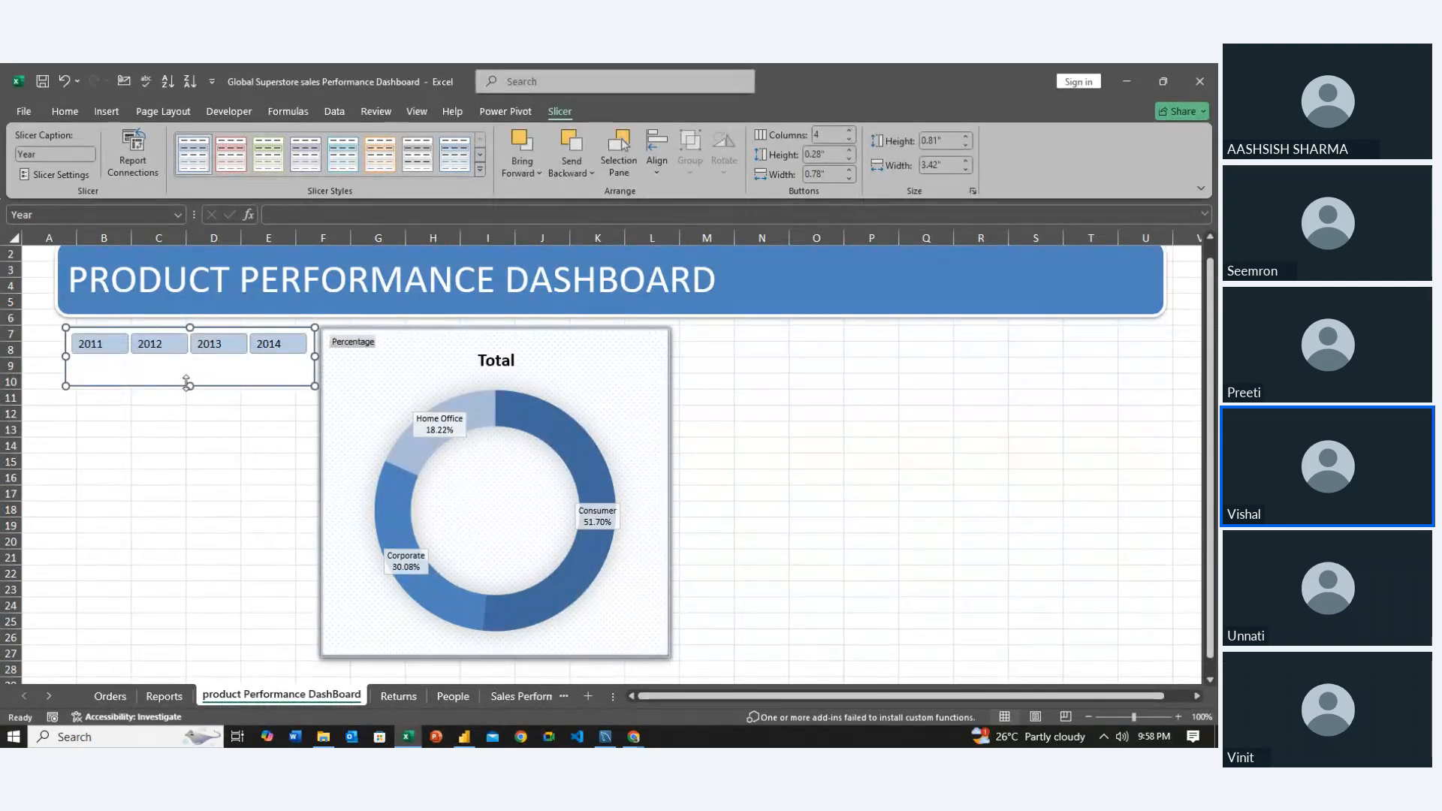
{"action": "left_click_drag", "start_coordinate": [188, 385], "coordinate": [189, 363]}
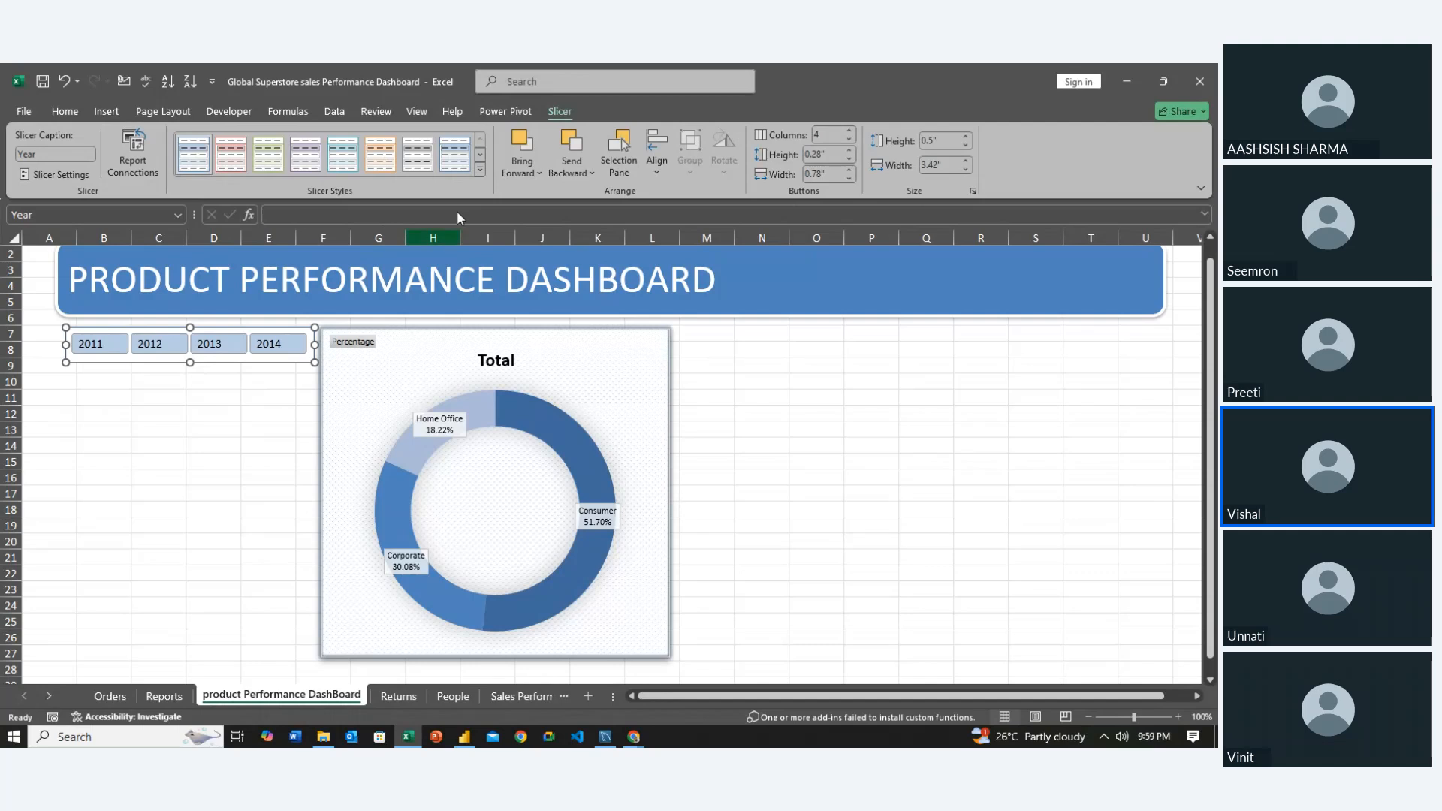
Apply the teal style from the Dark group to the Year slicer
{"action": "left_click", "coordinate": [479, 171]}
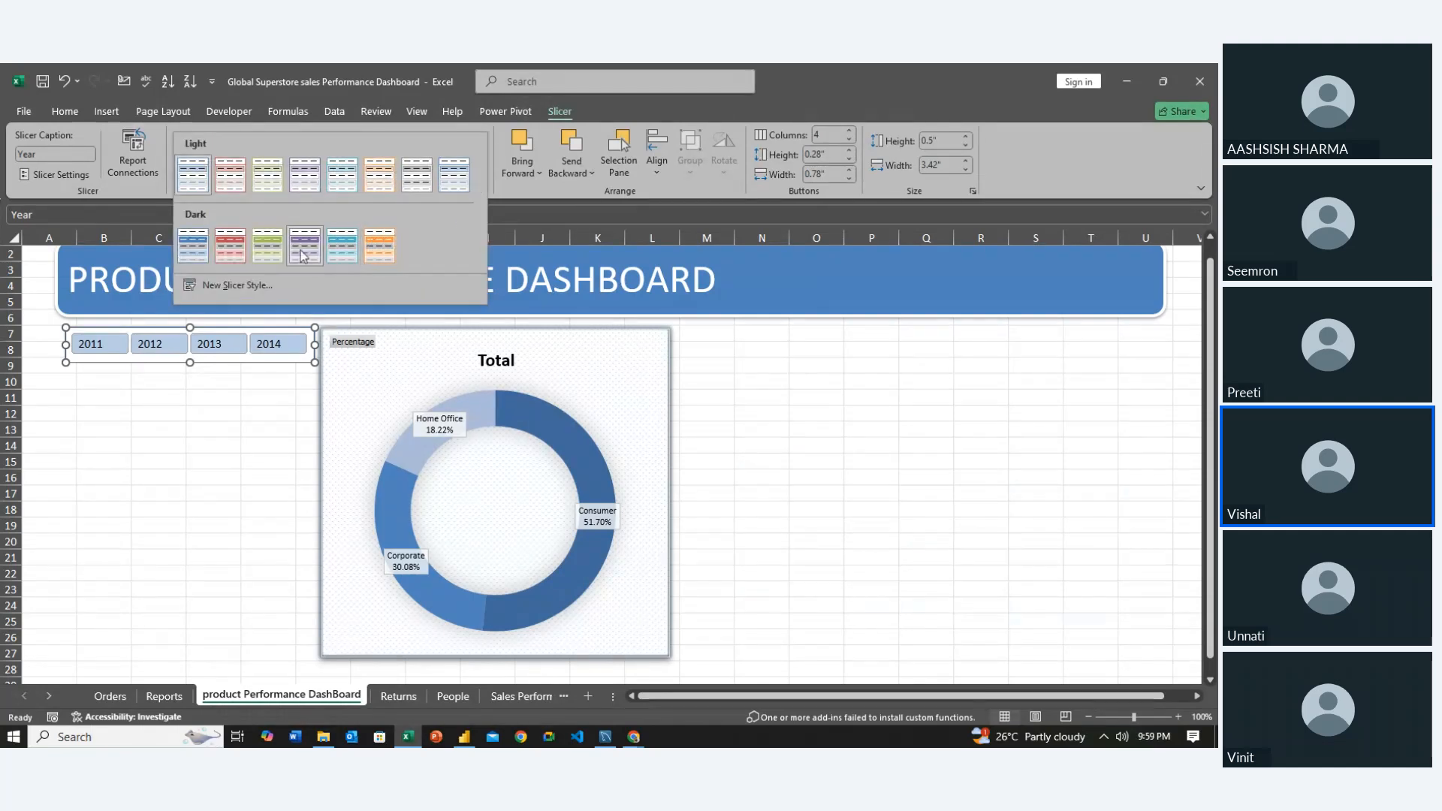
{"action": "left_click", "coordinate": [343, 245]}
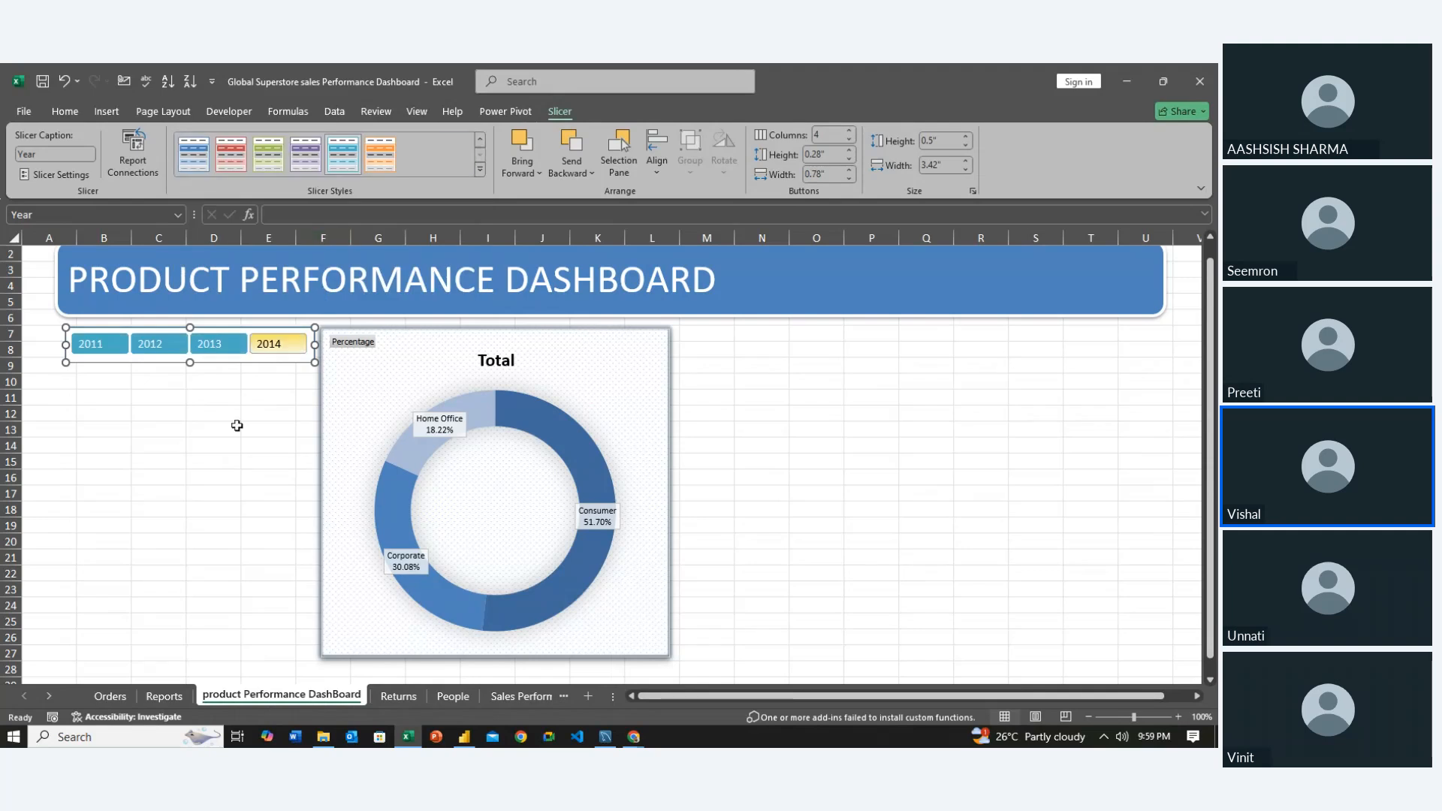
{"action": "left_click", "coordinate": [665, 175]}
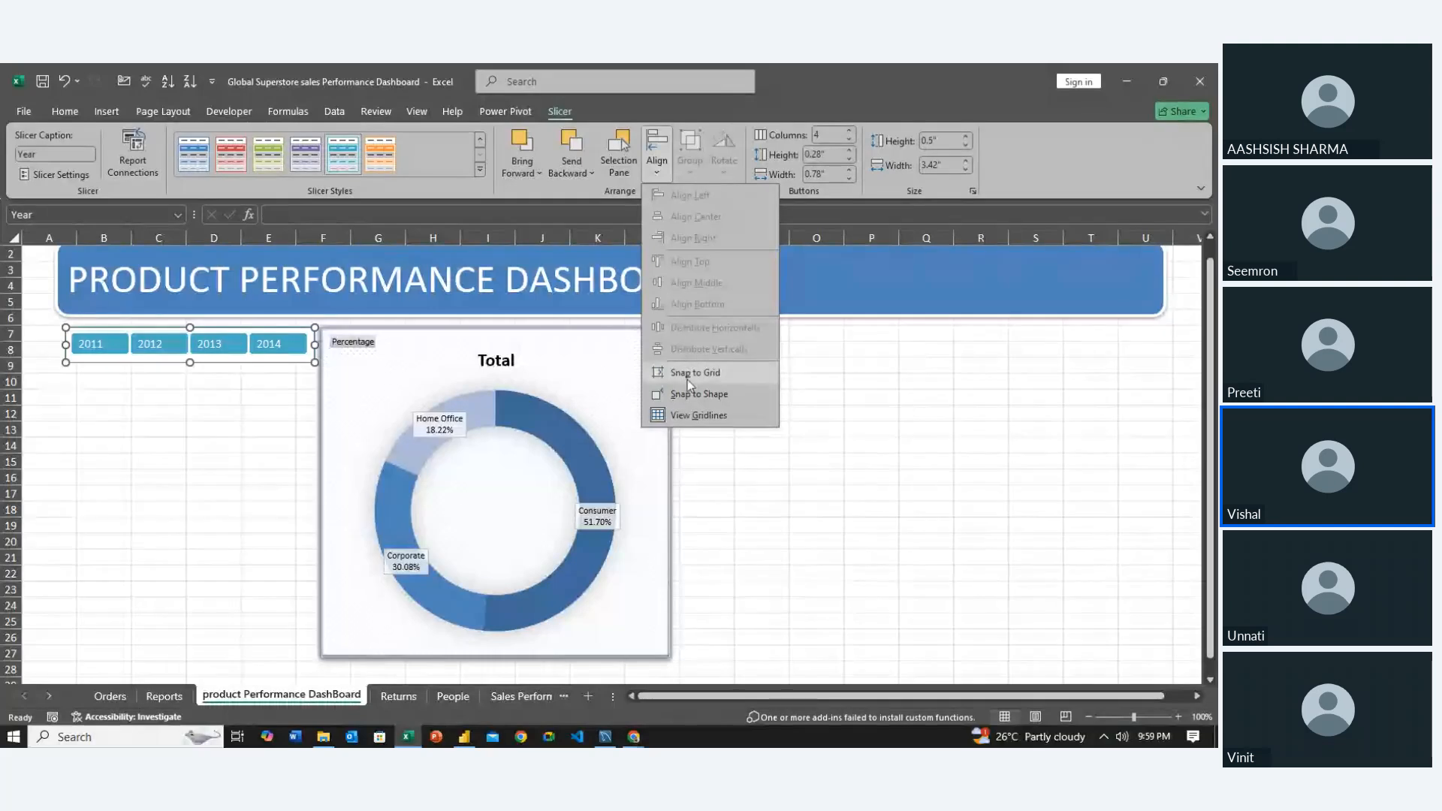
{"action": "left_click", "coordinate": [585, 174]}
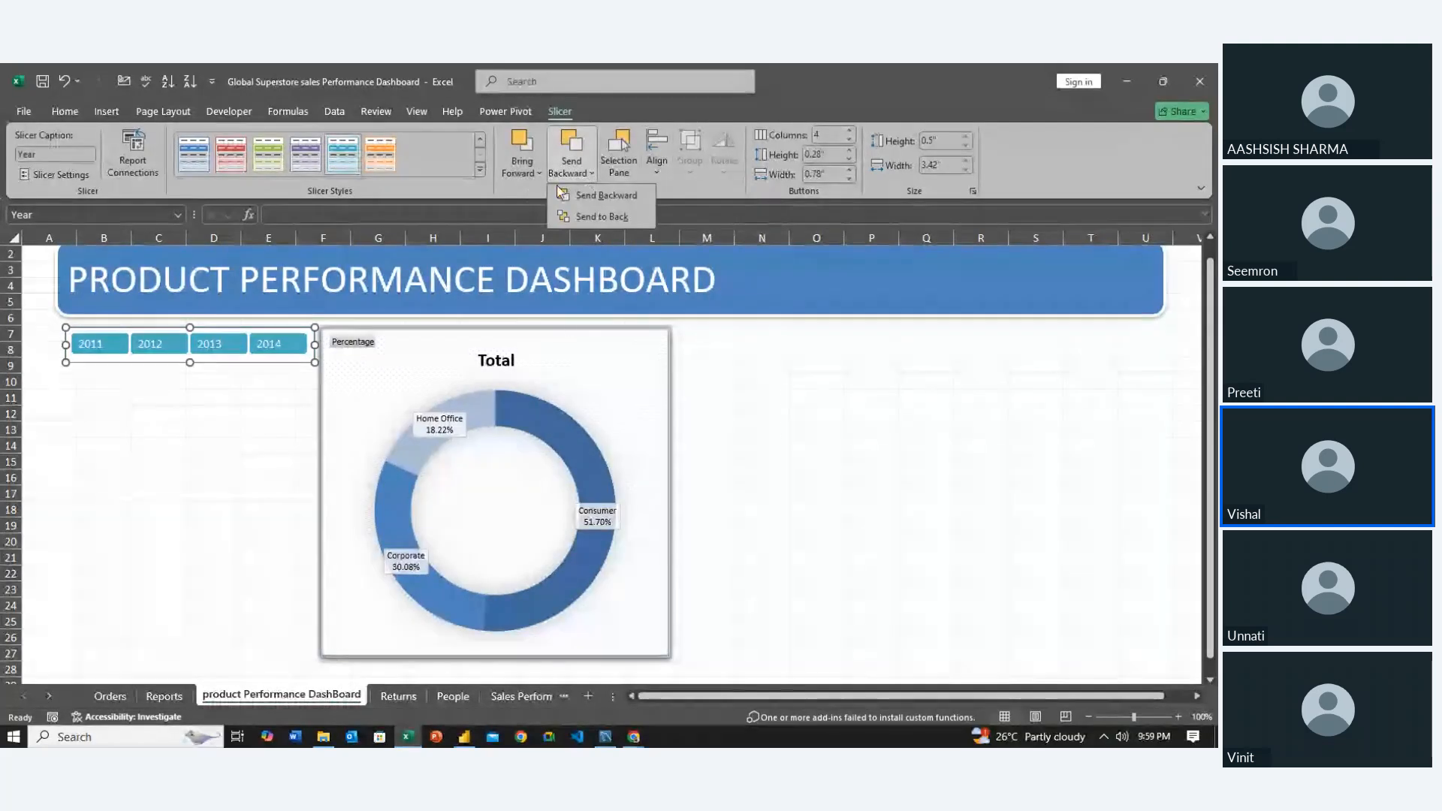
{"action": "left_click", "coordinate": [534, 174]}
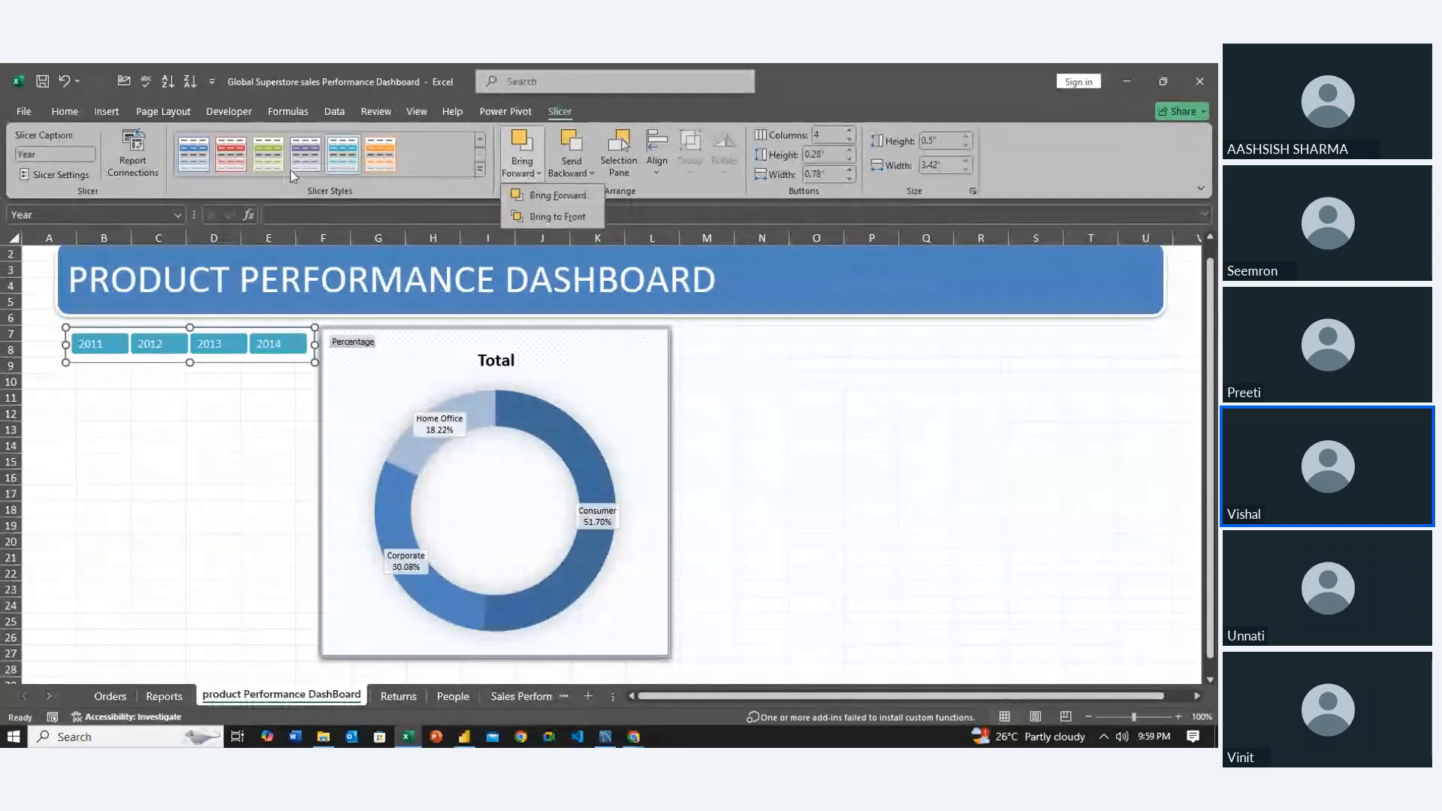
{"action": "left_click", "coordinate": [150, 500]}
{"action": "left_click", "coordinate": [150, 501]}
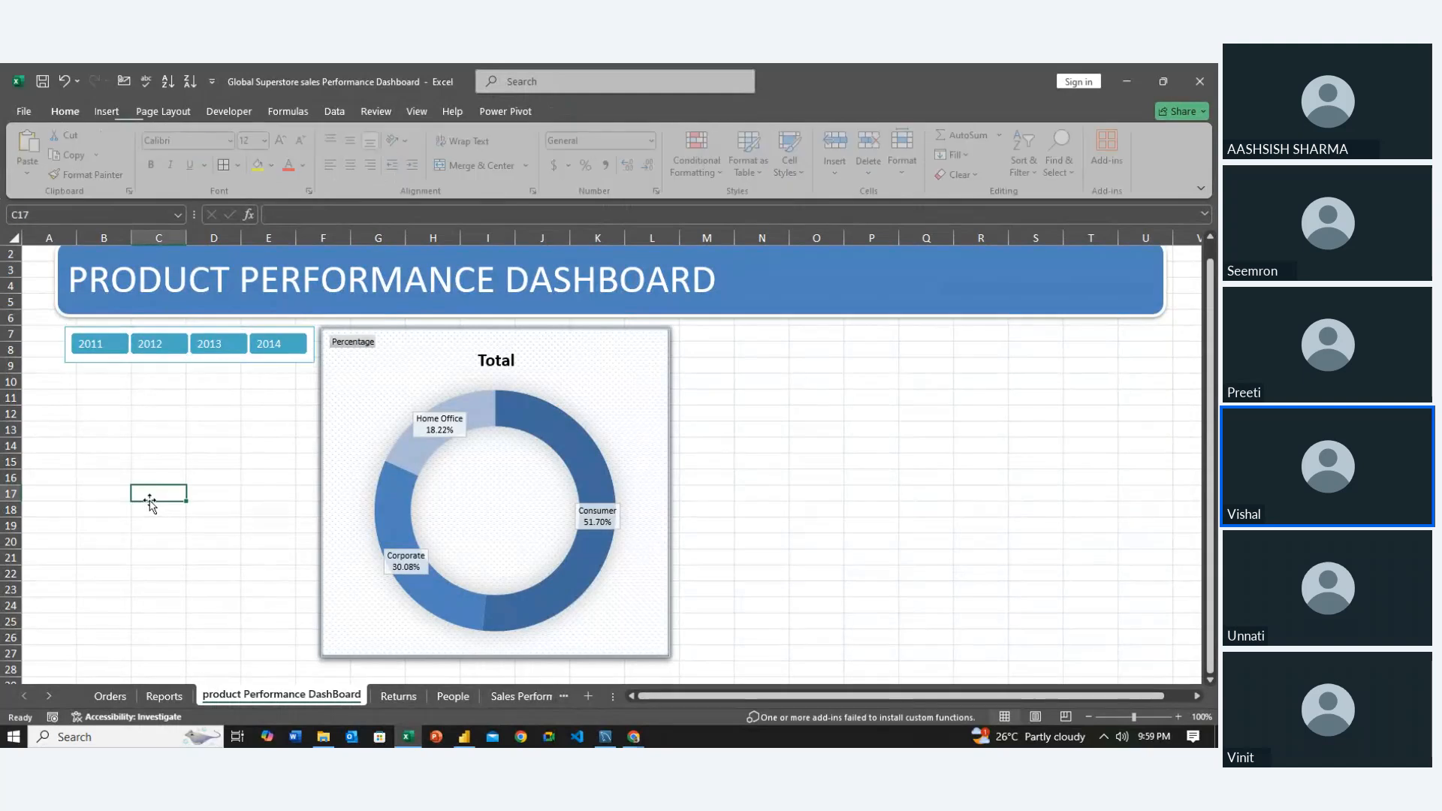
{"action": "left_click", "coordinate": [159, 460]}
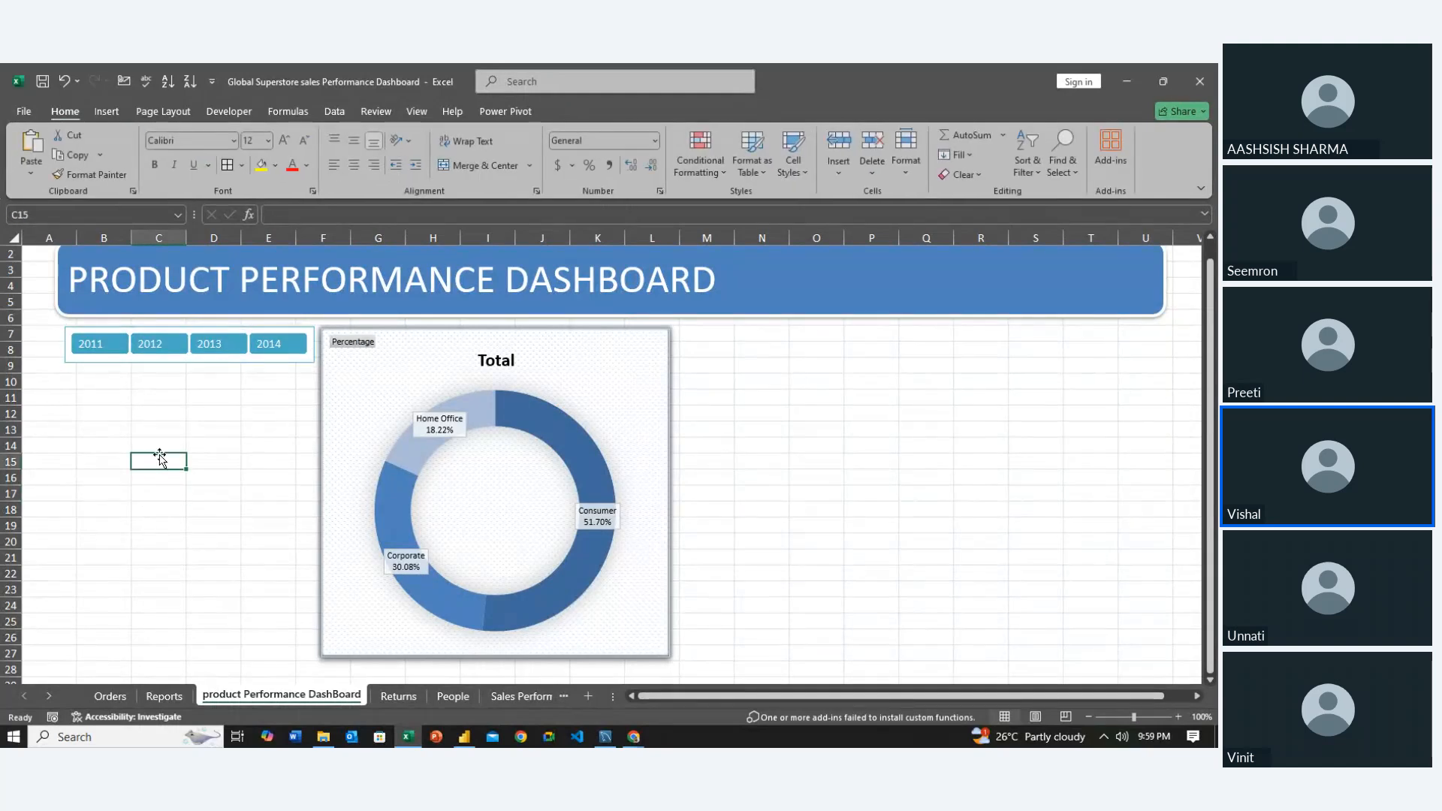
Test the Year slicer by filtering the doughnut chart to single years and to 2011–2013, ending with all four years selected
{"action": "left_click", "coordinate": [151, 347]}
{"action": "left_click", "coordinate": [229, 347]}
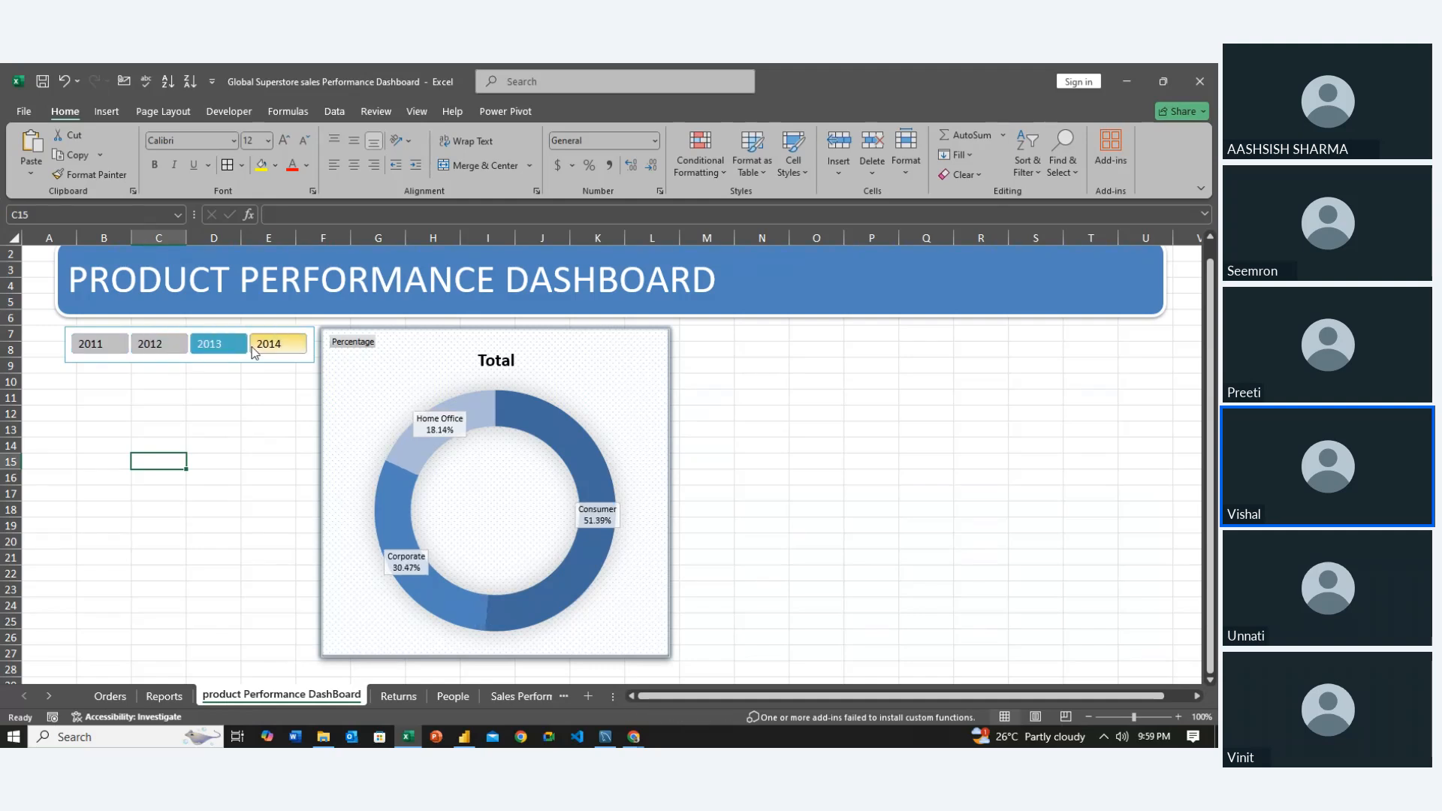
{"action": "left_click", "coordinate": [260, 350]}
{"action": "left_click", "coordinate": [145, 383]}
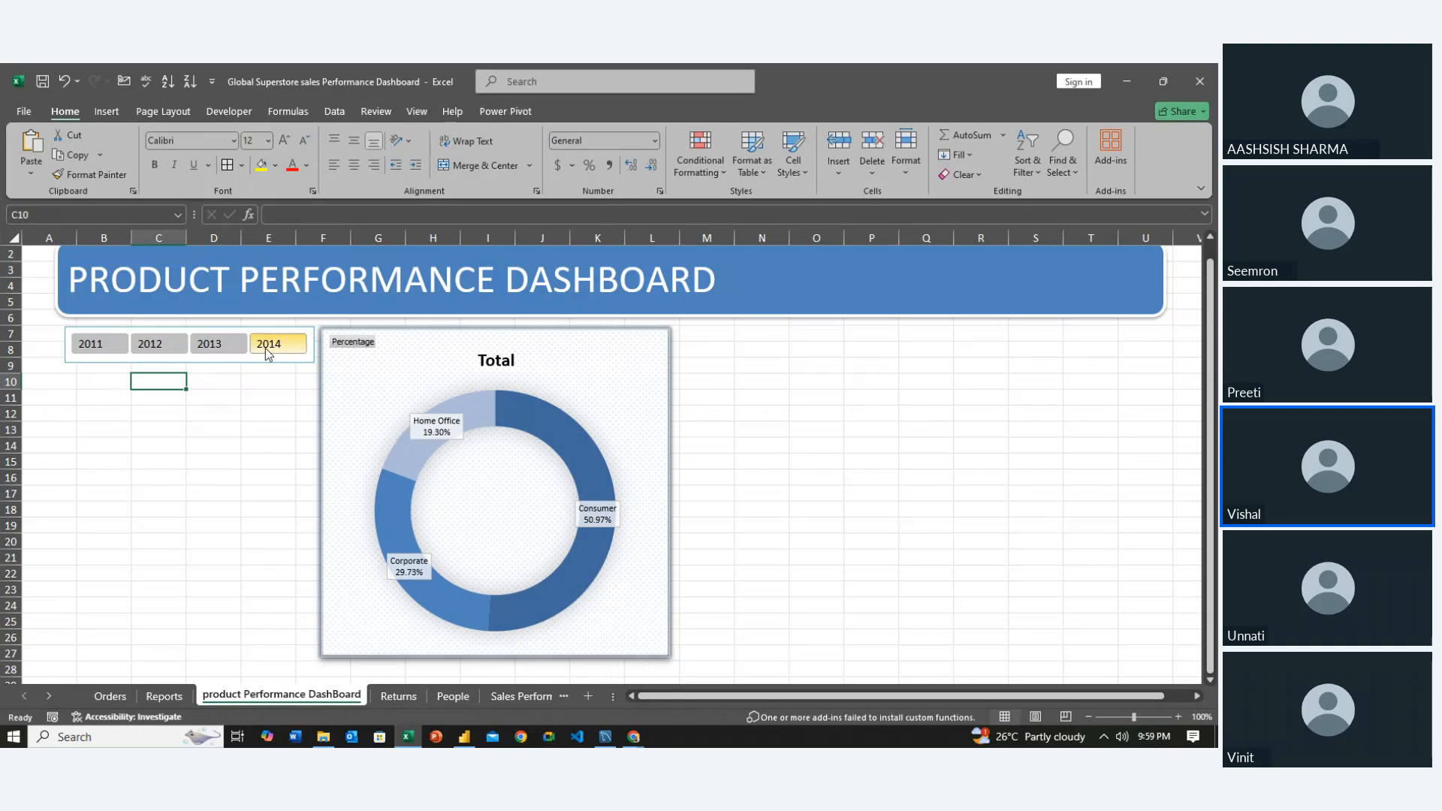
{"action": "left_click_drag", "start_coordinate": [270, 344], "coordinate": [102, 343]}
{"action": "left_click", "coordinate": [103, 510]}
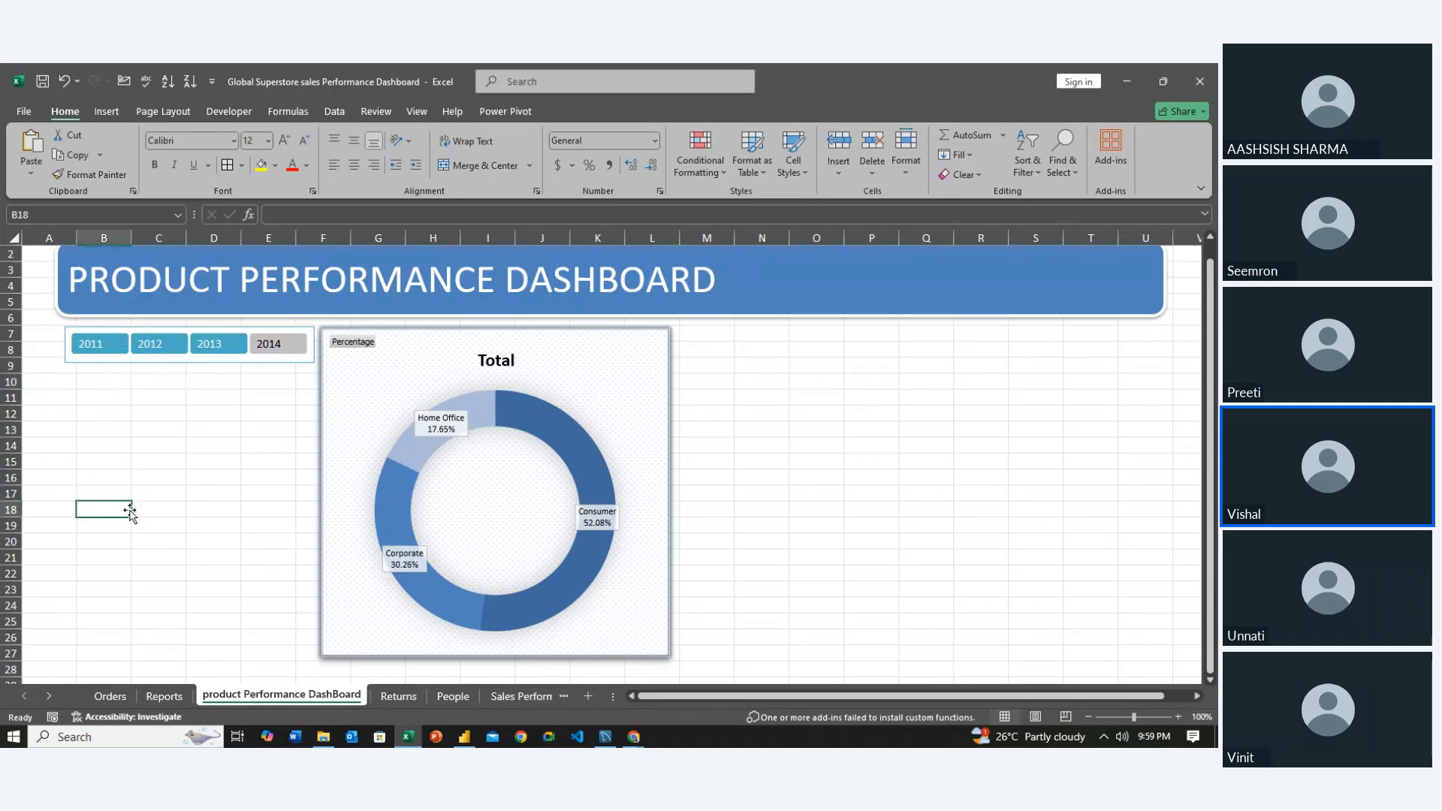
{"action": "left_click", "coordinate": [273, 350], "text": "ctrl"}
{"action": "left_click", "coordinate": [214, 479]}
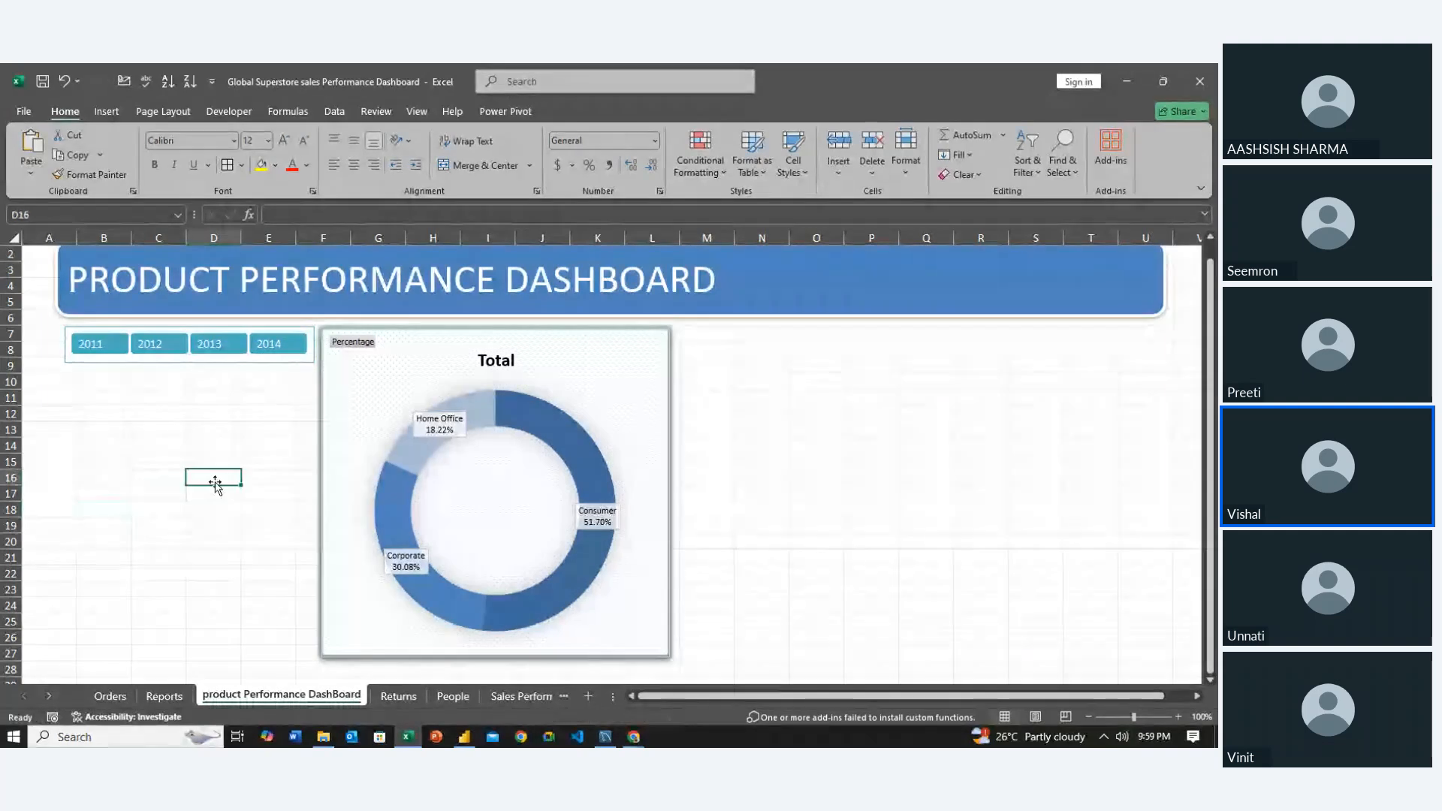
Insert a PivotTable from the Orders data range A1:AA51291 on the existing Reports sheet at cell B10
{"action": "left_click", "coordinate": [127, 694]}
{"action": "left_click", "coordinate": [558, 369]}
{"action": "key", "text": "Right"}
{"action": "key", "text": "Right"}
{"action": "key", "text": "Right"}
{"action": "key", "text": "Left"}
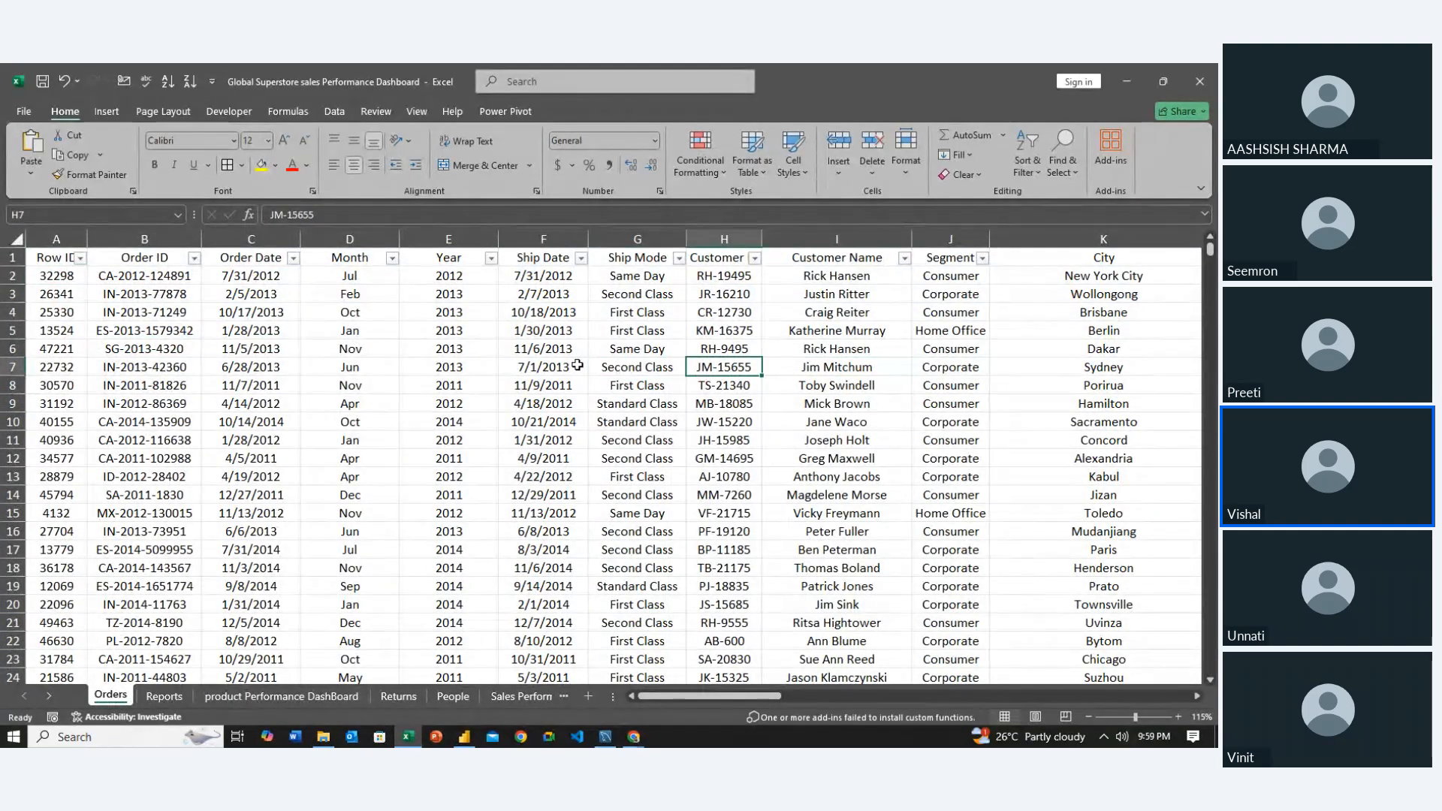
{"action": "key", "text": "Left"}
{"action": "key", "text": "Left"}
{"action": "key", "text": "Left"}
{"action": "key", "text": "Left"}
{"action": "key", "text": "Left"}
{"action": "key", "text": "Left"}
{"action": "key", "text": "Left"}
{"action": "left_click", "coordinate": [105, 111]}
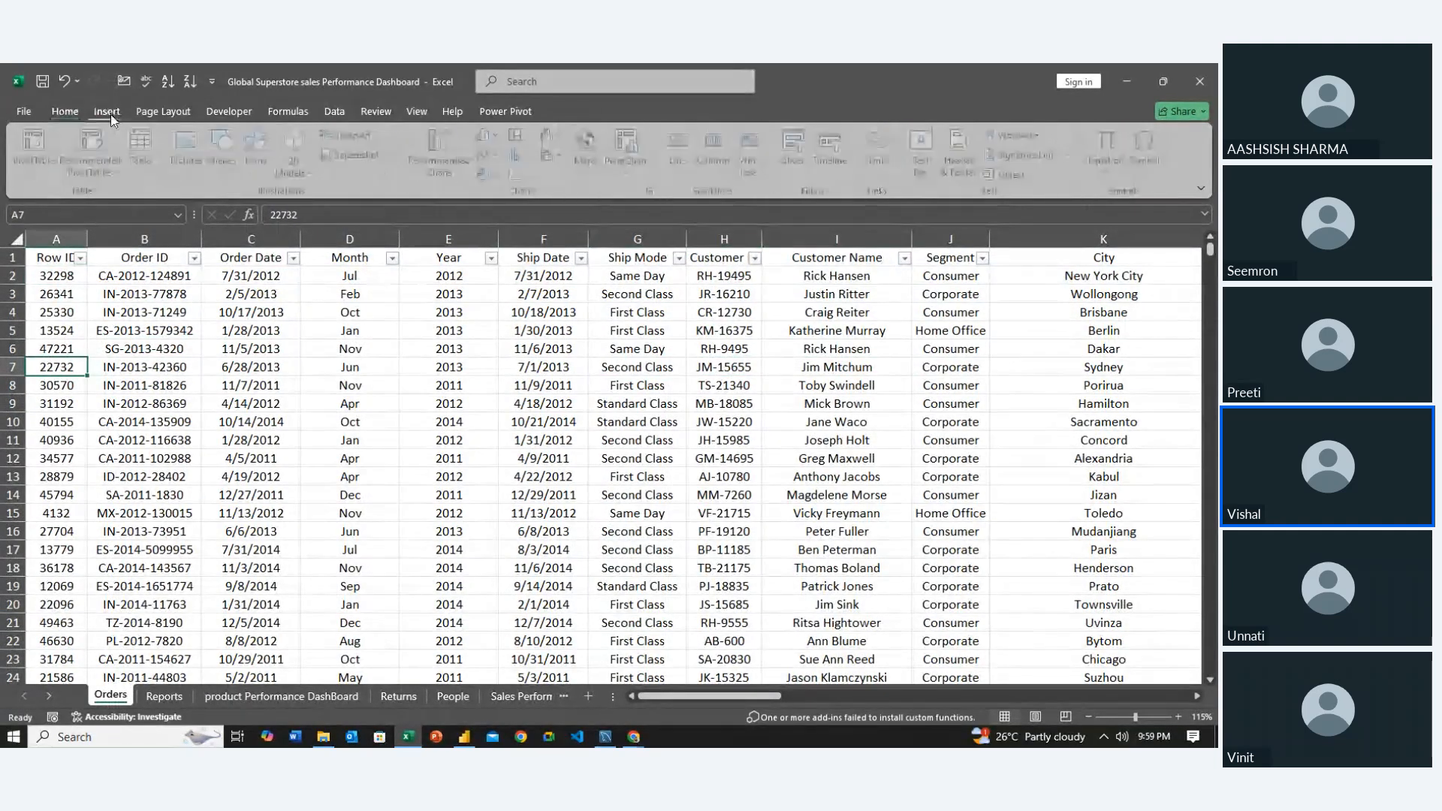
{"action": "left_click", "coordinate": [29, 139]}
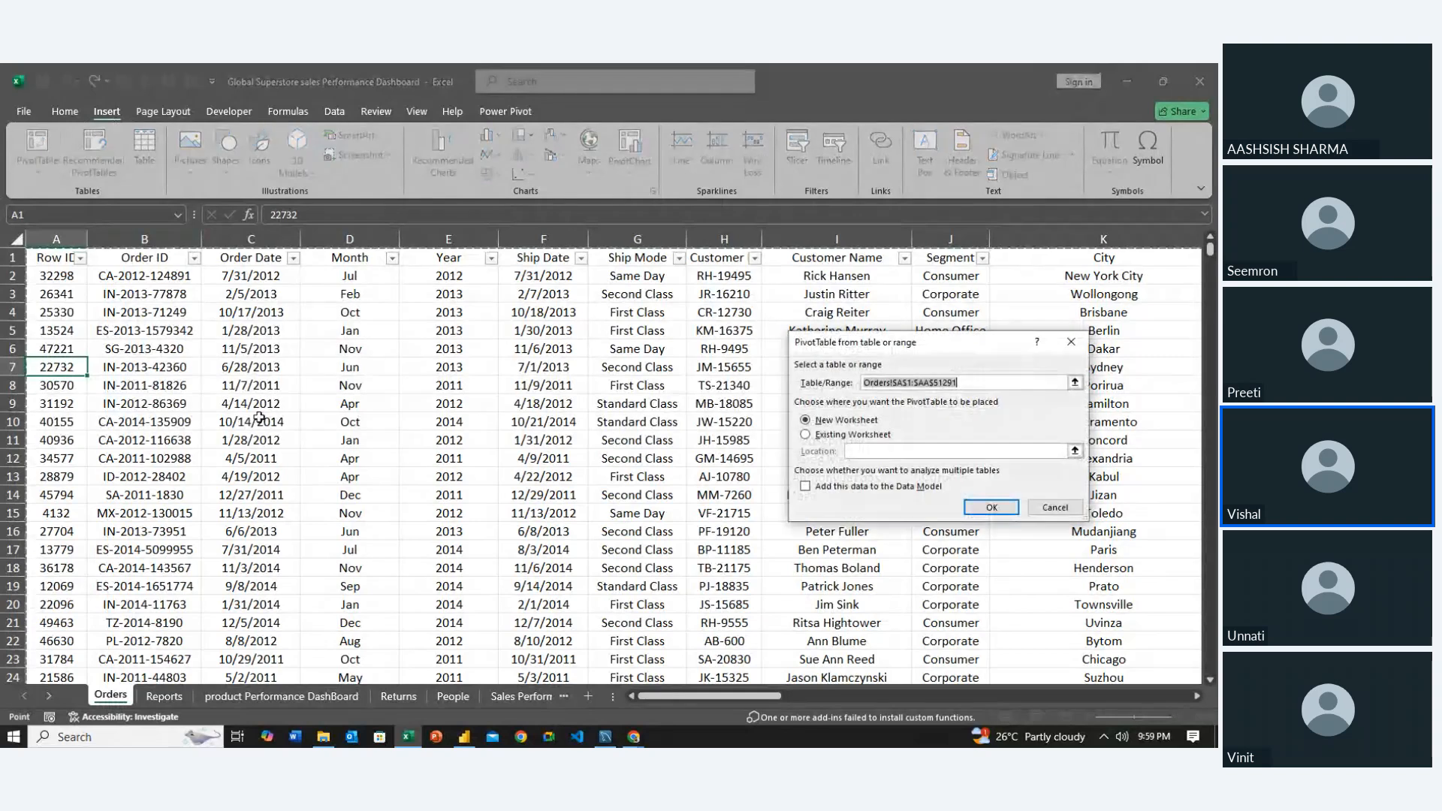
{"action": "left_click", "coordinate": [806, 435]}
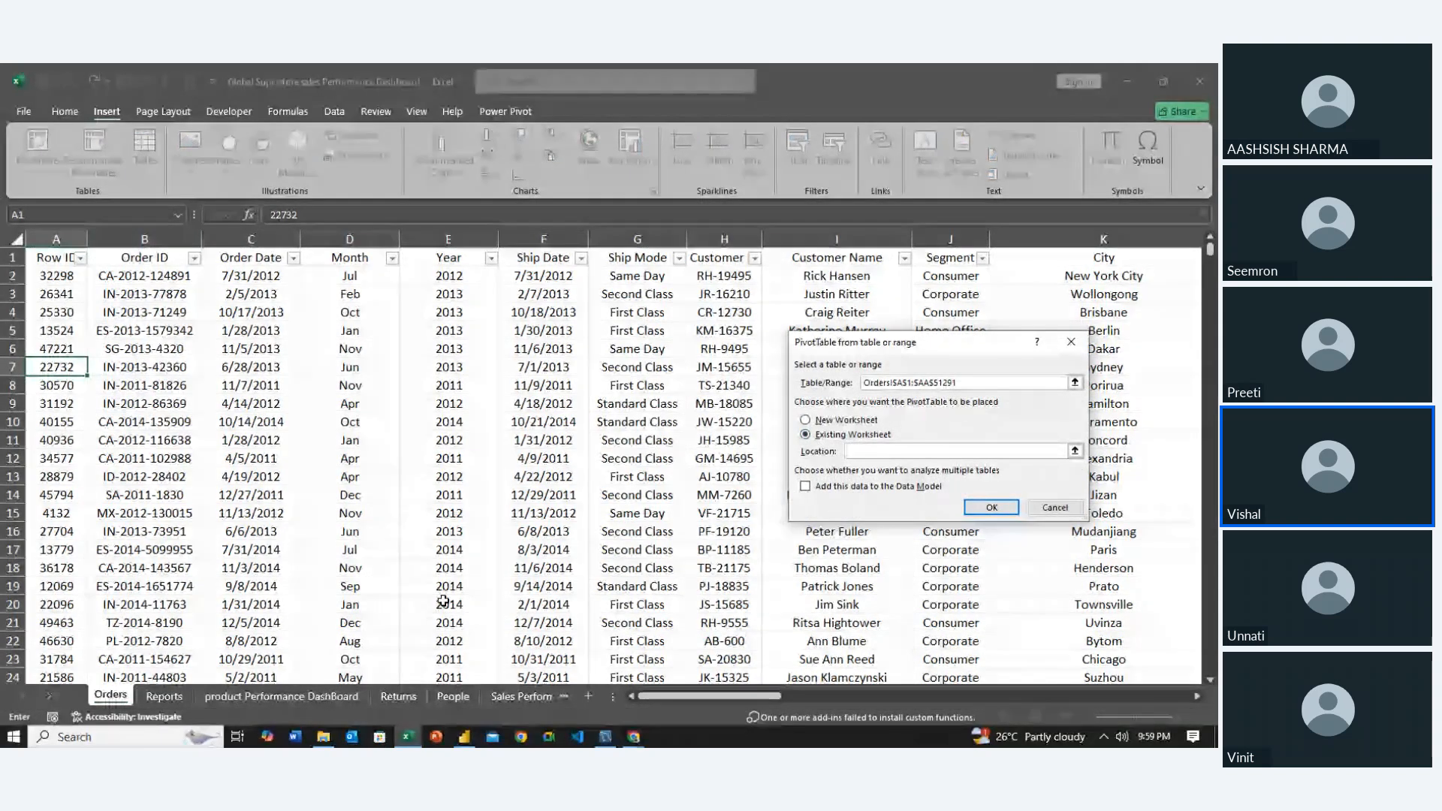
{"action": "left_click", "coordinate": [164, 696]}
{"action": "left_click", "coordinate": [109, 396]}
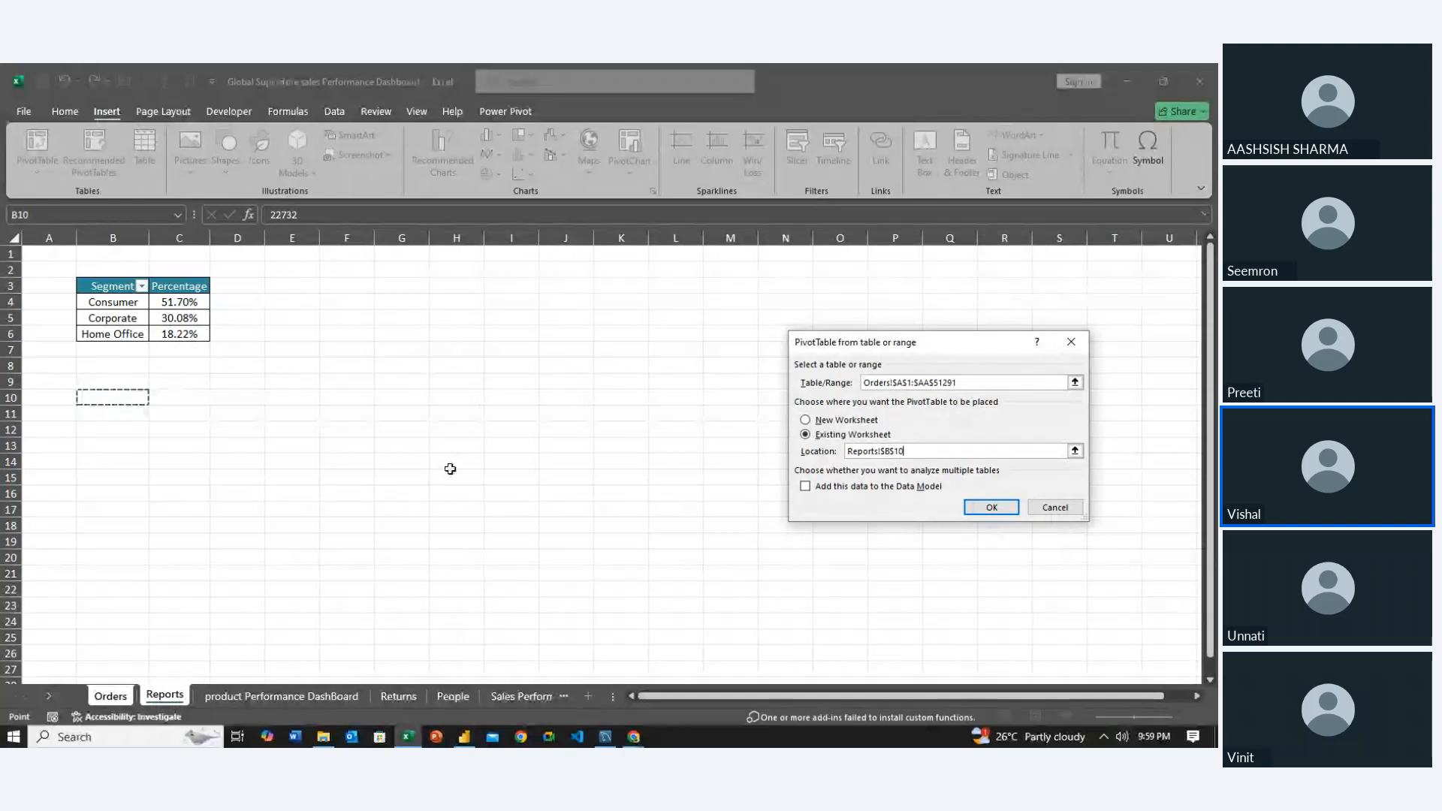
{"action": "left_click", "coordinate": [991, 507]}
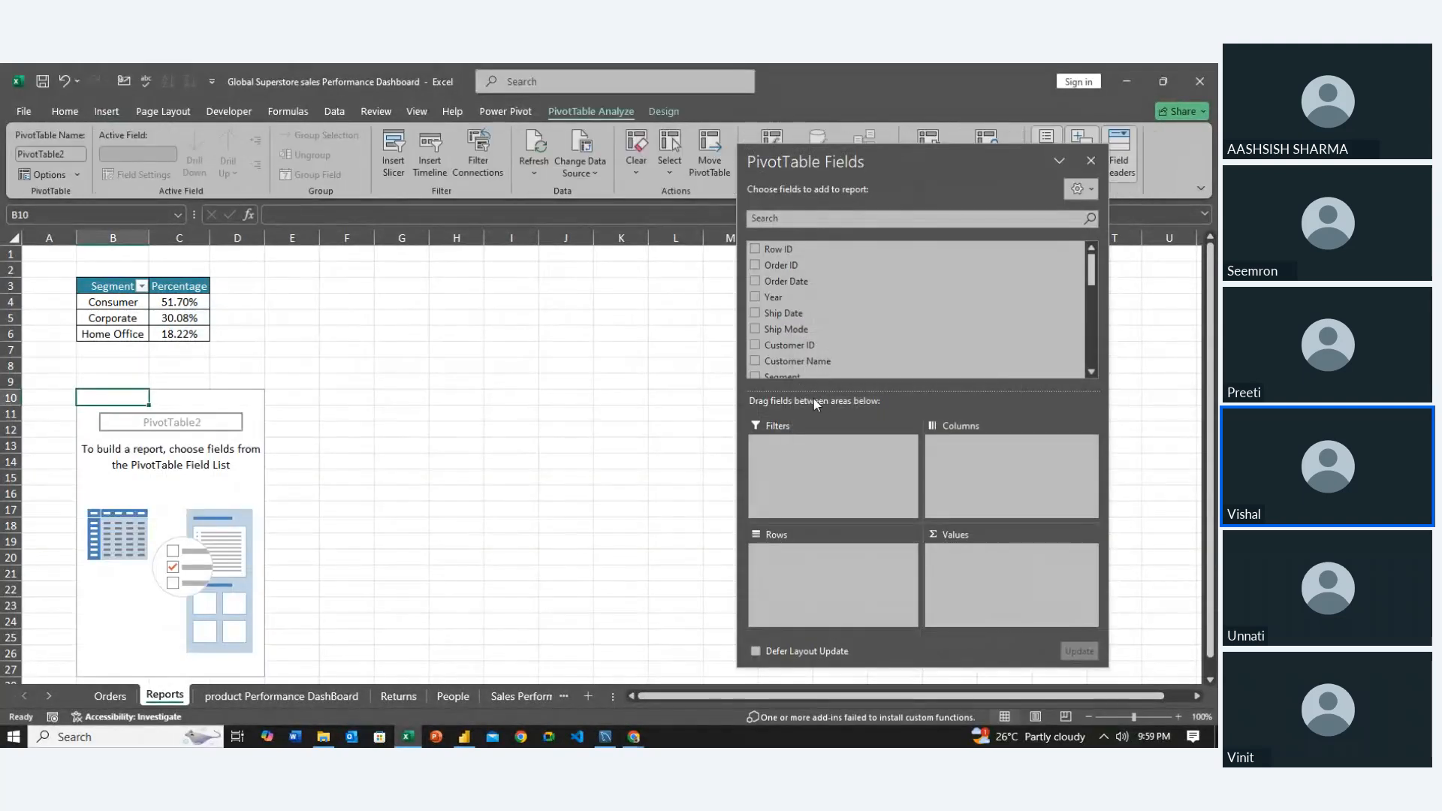
Add Product Name to both the rows and the values of the new PivotTable as a count, and close the field list
{"action": "left_click", "coordinate": [830, 219]}
{"action": "type", "text": "pro"}
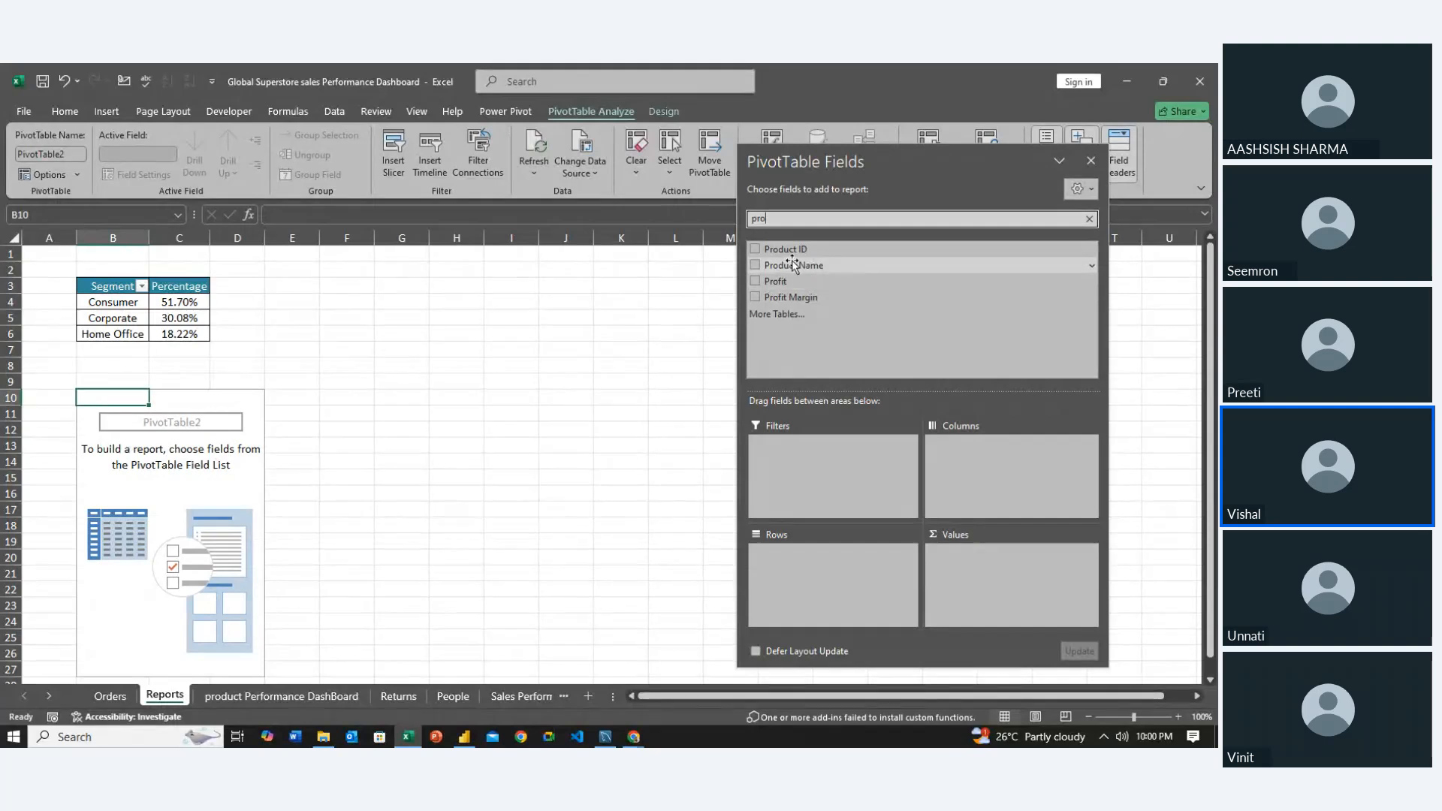
{"action": "left_click_drag", "start_coordinate": [792, 262], "coordinate": [836, 582]}
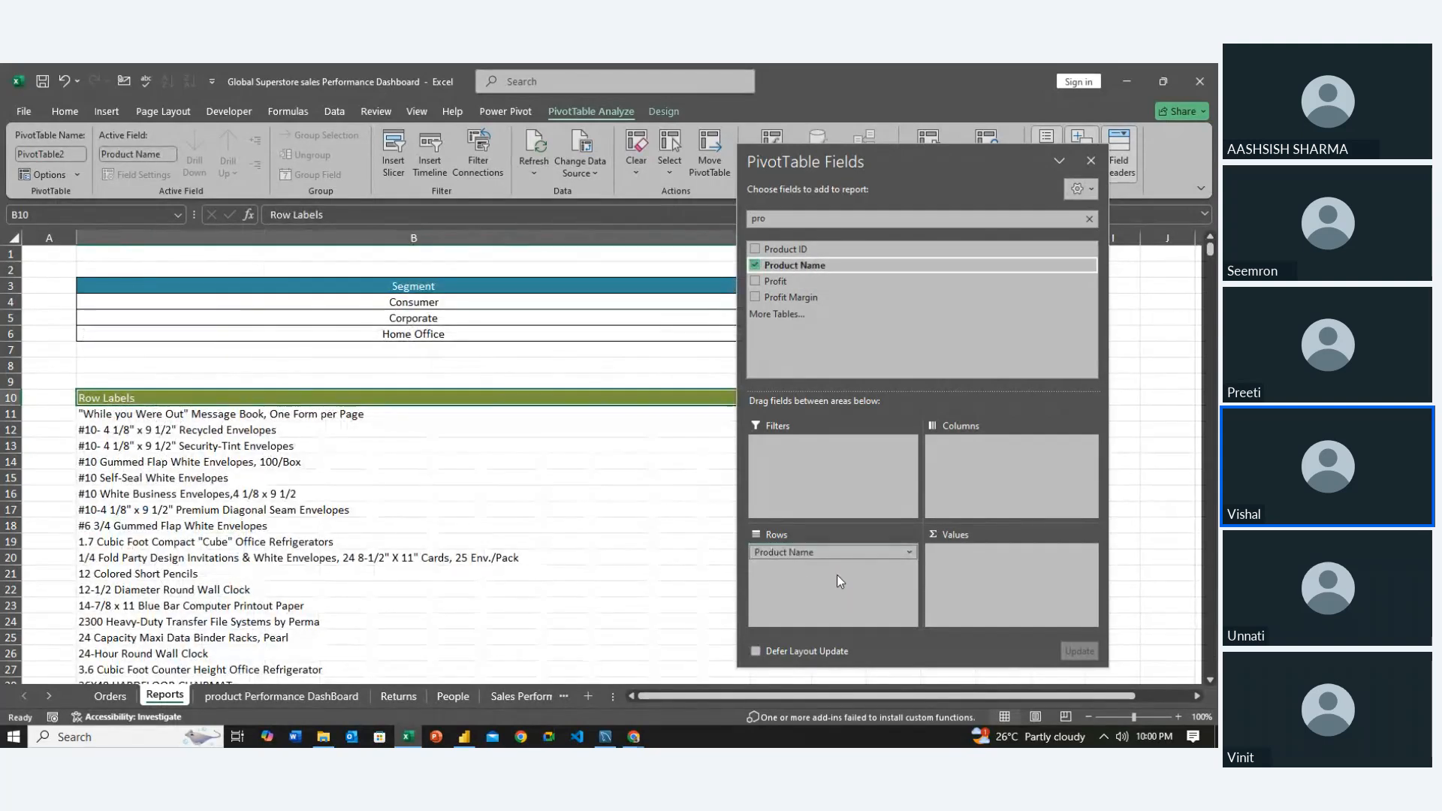
{"action": "left_click_drag", "start_coordinate": [789, 268], "coordinate": [976, 564]}
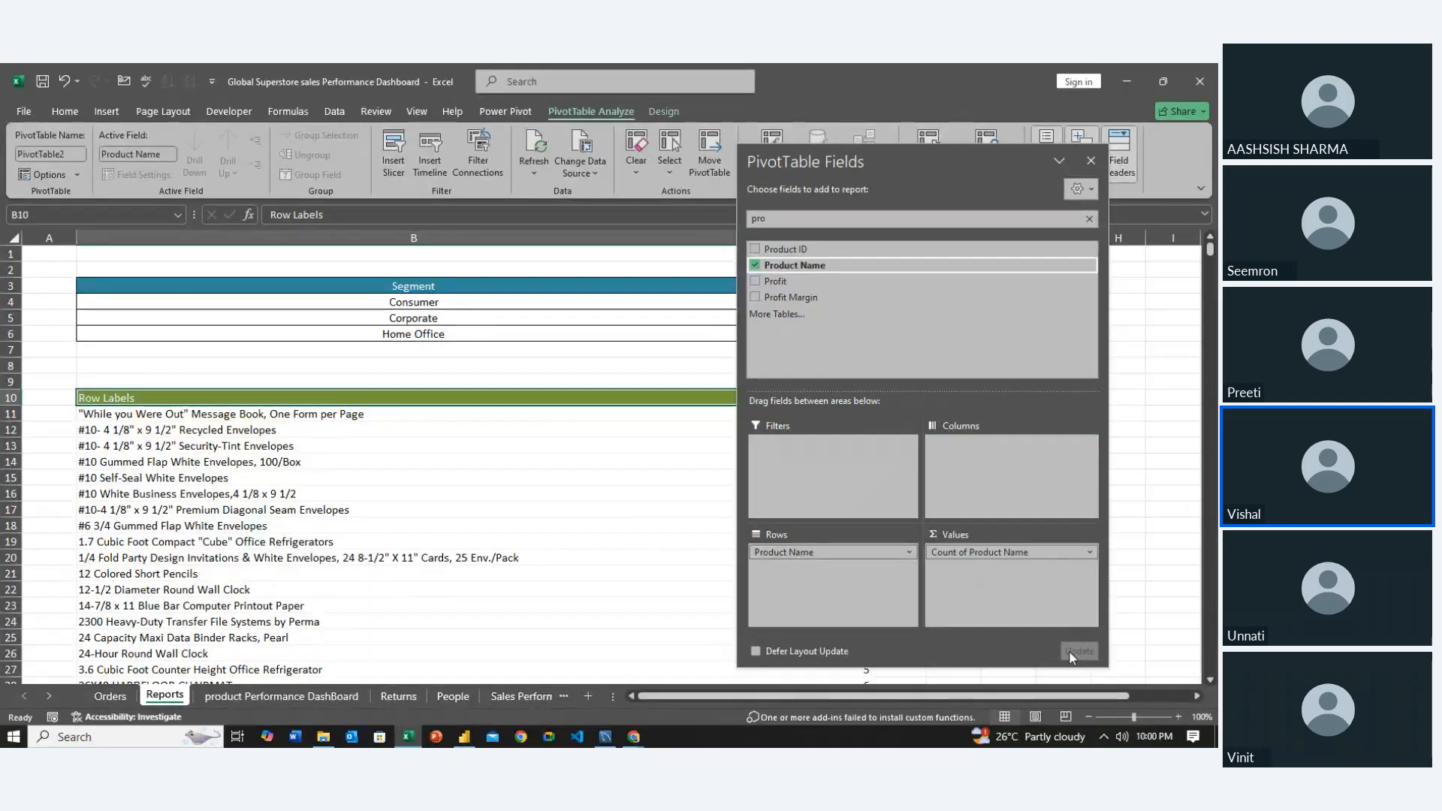
{"action": "left_click", "coordinate": [1091, 161]}
{"action": "left_click", "coordinate": [766, 509]}
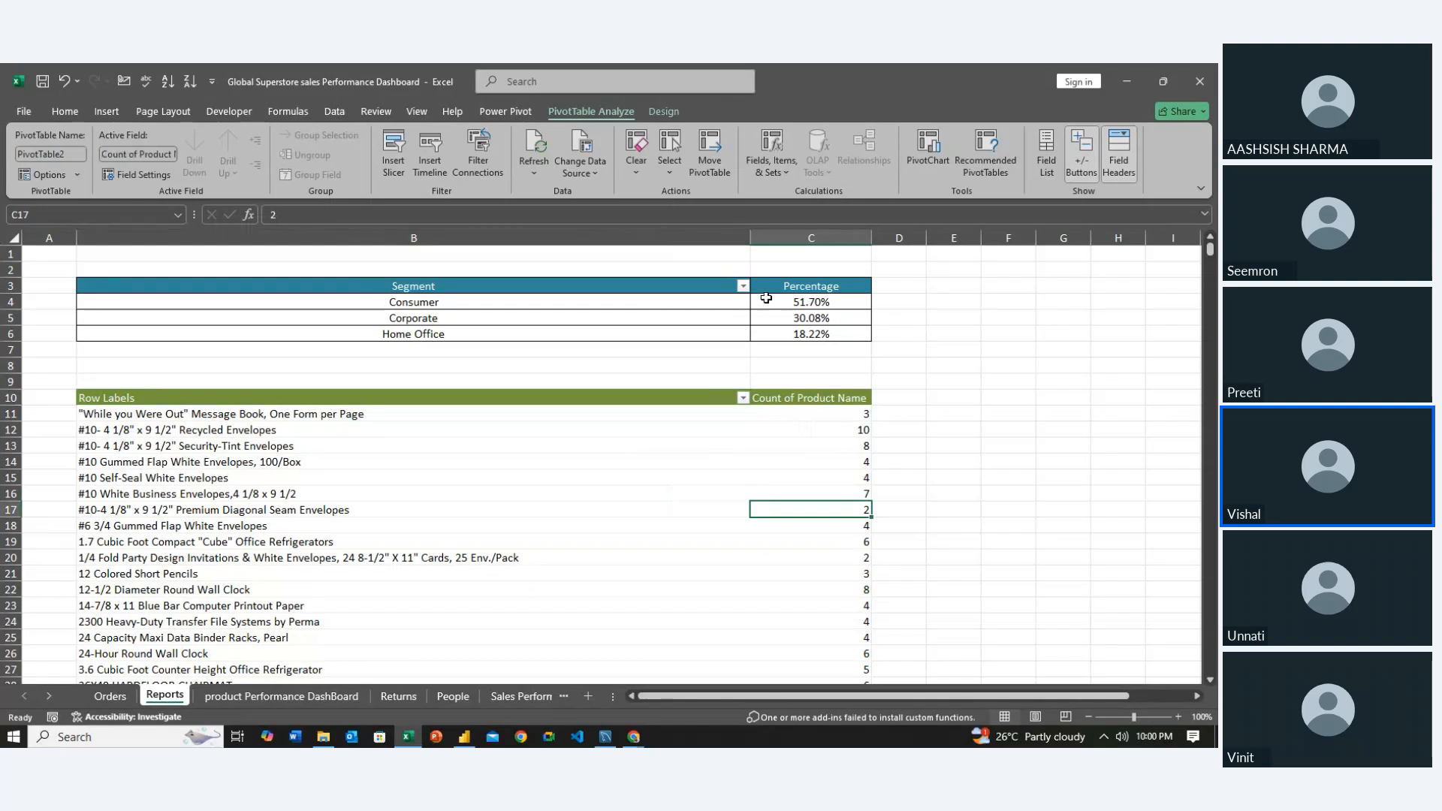
Narrow column B on the Reports sheet to bring the product names and counts closer together
{"action": "right_click", "coordinate": [746, 239]}
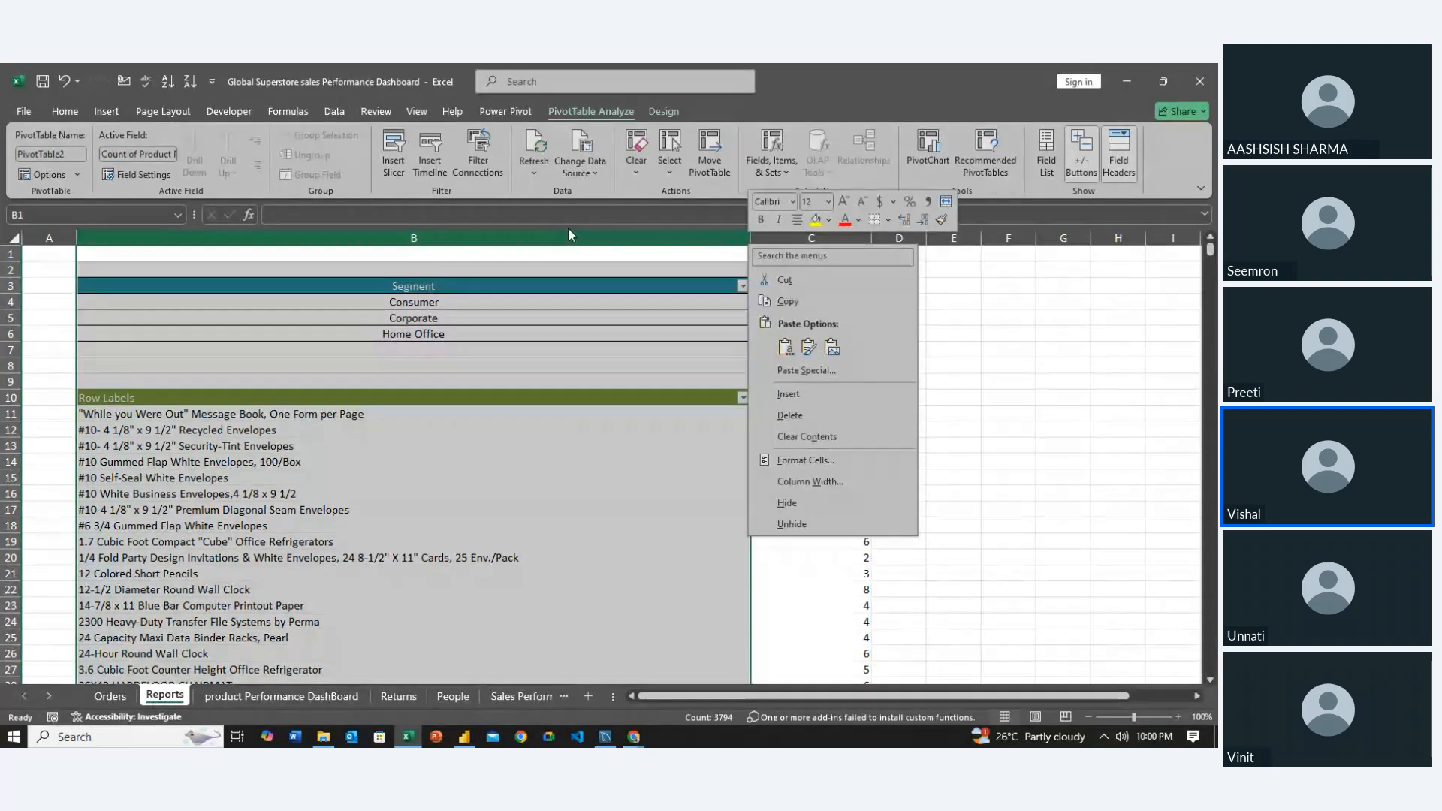
{"action": "left_click", "coordinate": [480, 241]}
{"action": "left_click_drag", "start_coordinate": [749, 238], "coordinate": [345, 263]}
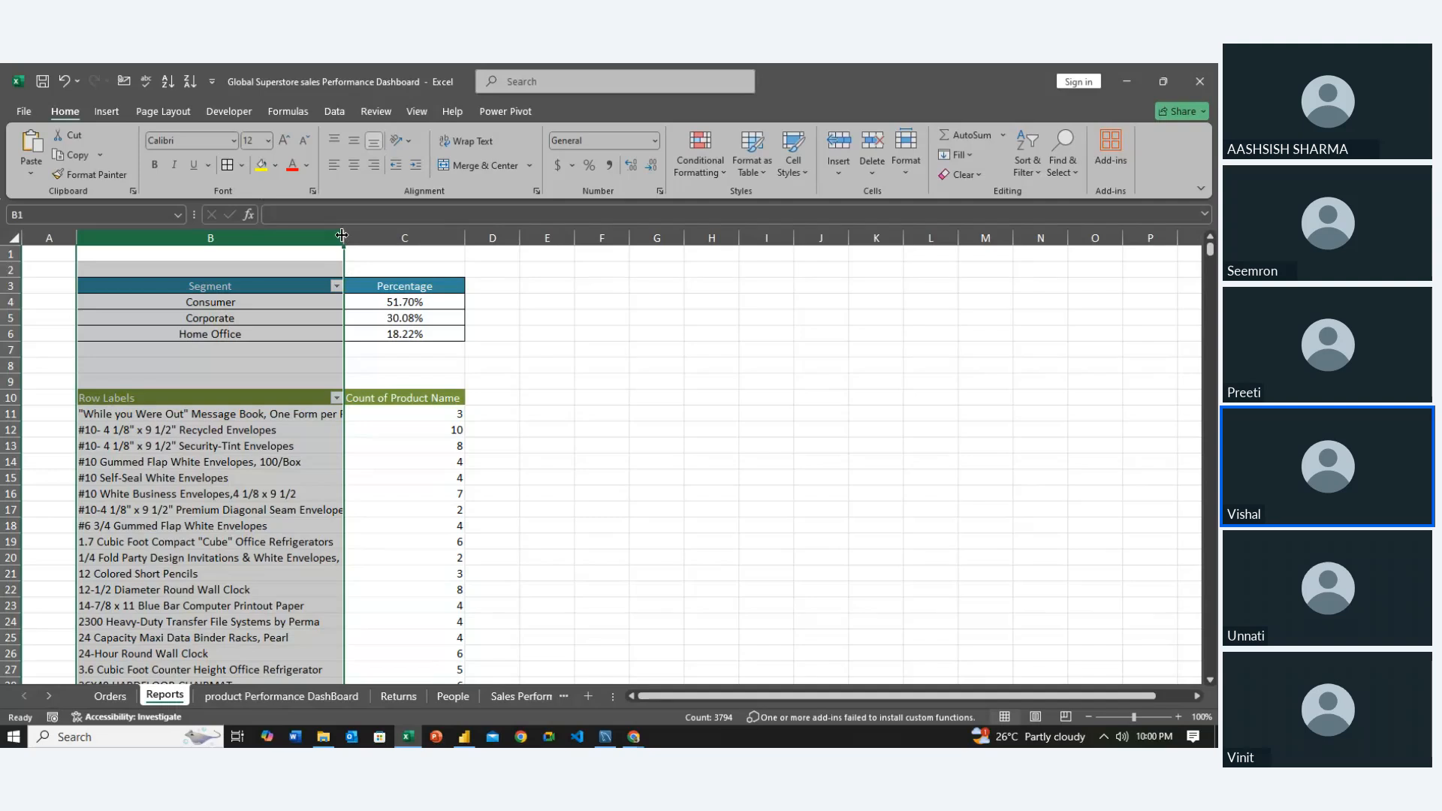
{"action": "left_click_drag", "start_coordinate": [342, 236], "coordinate": [307, 232]}
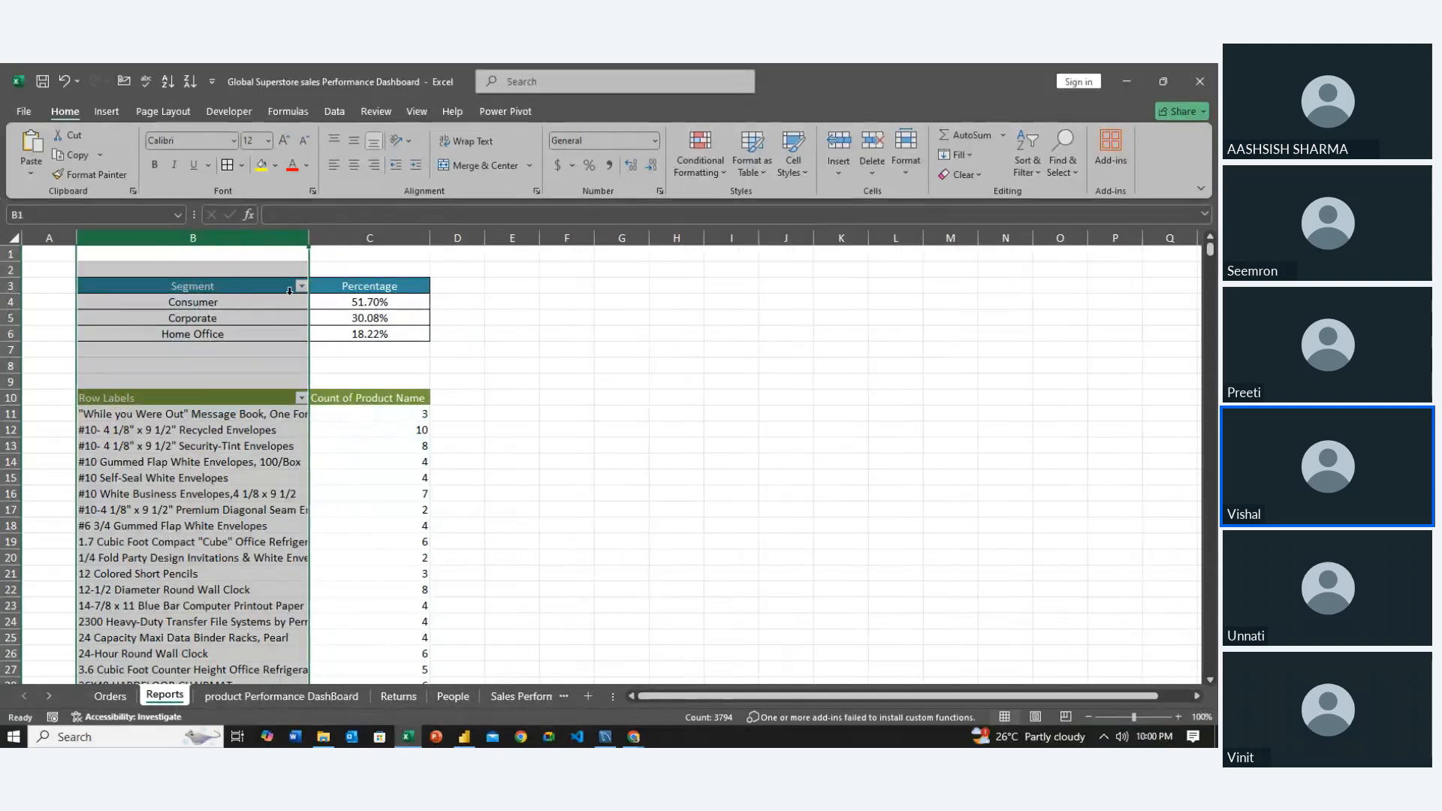
Try Product ID as a row field above Product Name in the product PivotTable, remove it again and close the field list
{"action": "left_click", "coordinate": [300, 494]}
{"action": "key", "text": "Up"}
{"action": "key", "text": "Up"}
{"action": "key", "text": "Up"}
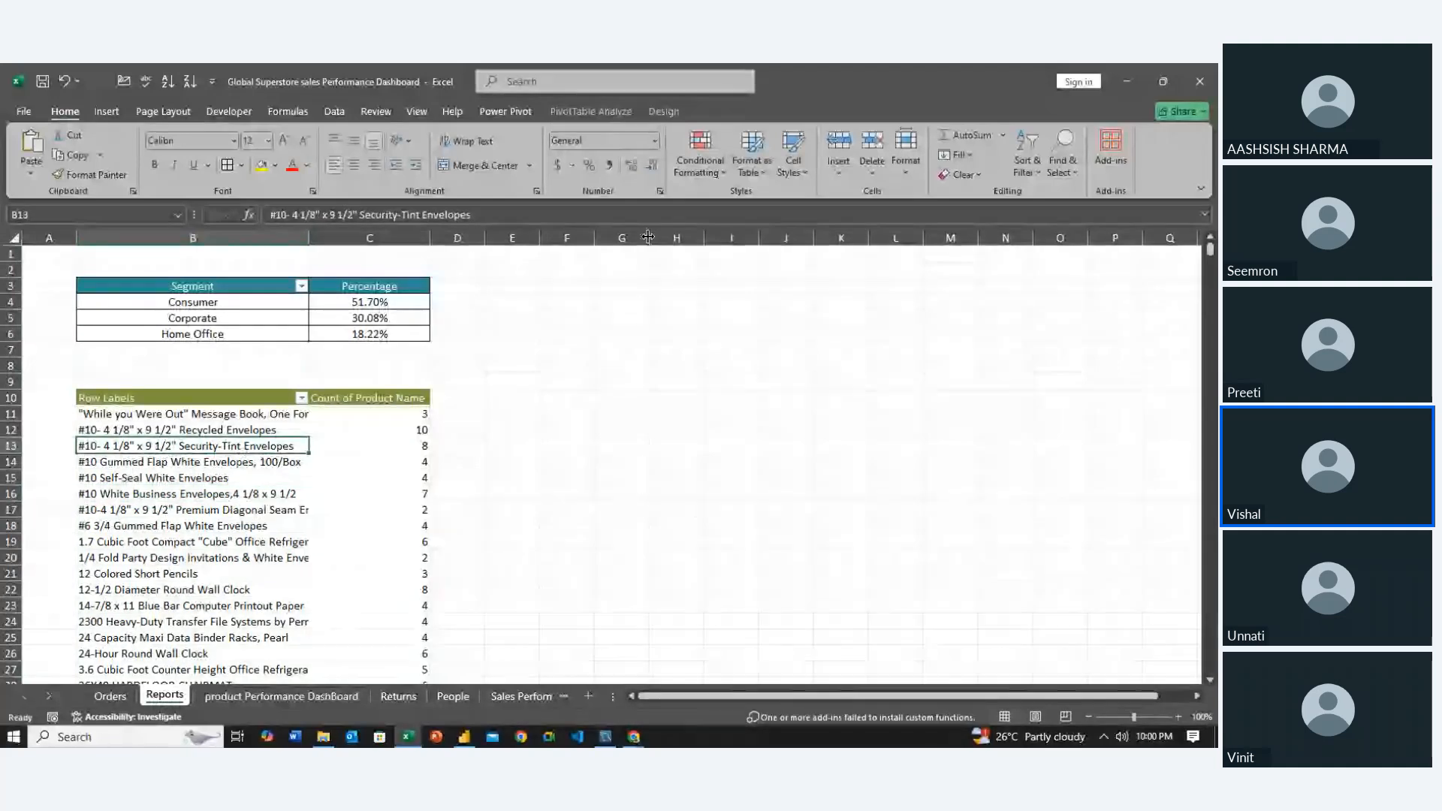
{"action": "left_click", "coordinate": [586, 108]}
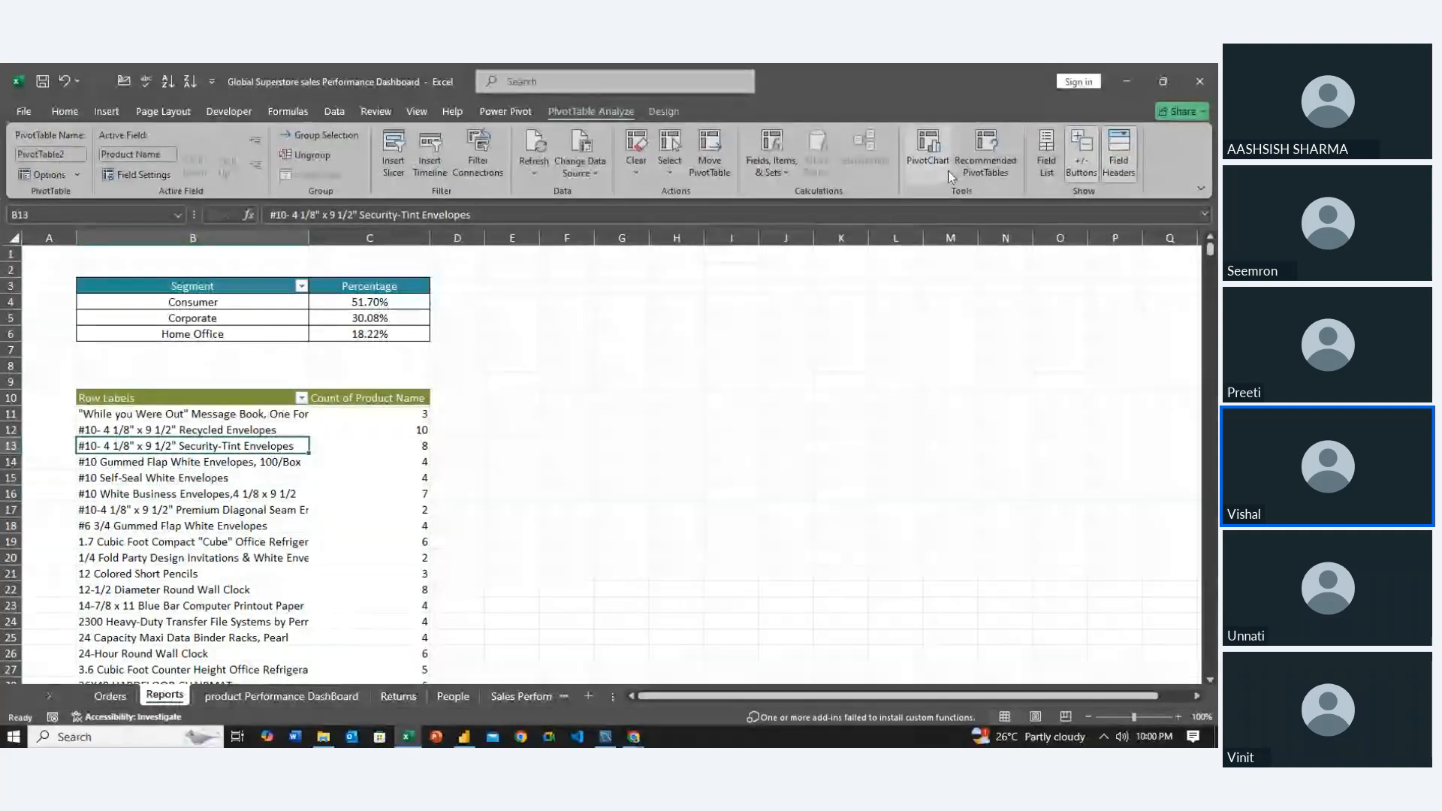
{"action": "left_click", "coordinate": [1052, 154]}
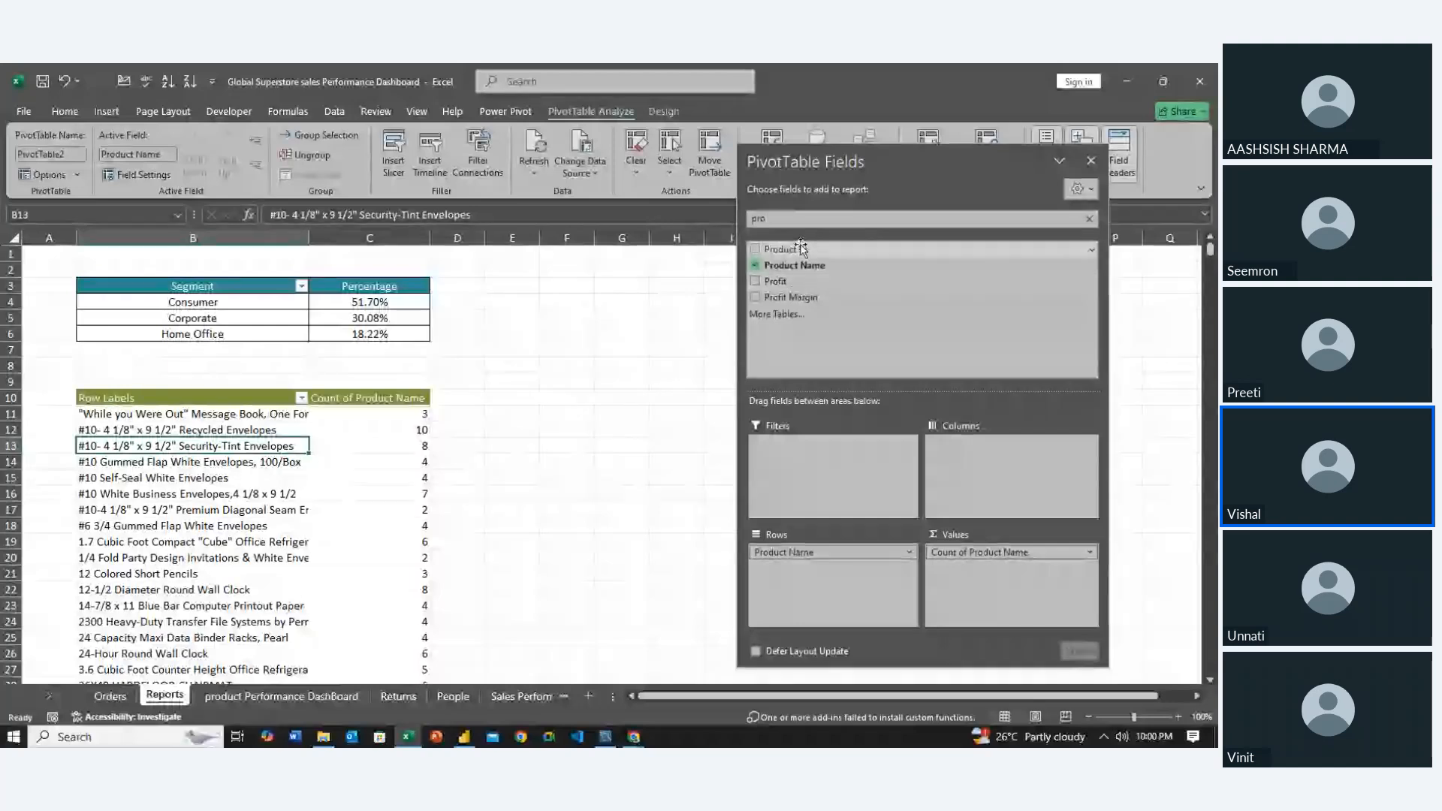
{"action": "left_click_drag", "start_coordinate": [801, 249], "coordinate": [835, 546]}
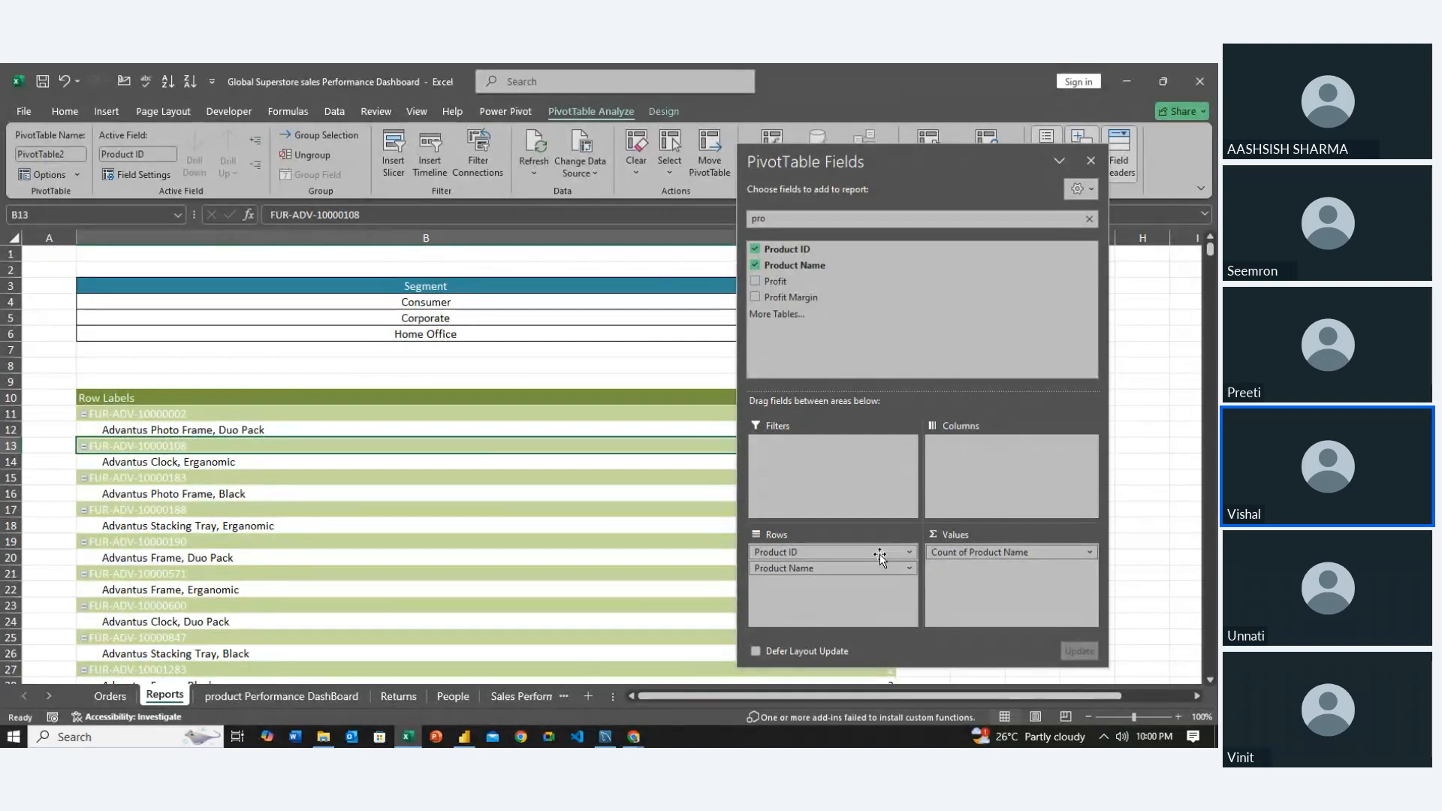
{"action": "left_click_drag", "start_coordinate": [882, 559], "coordinate": [687, 532]}
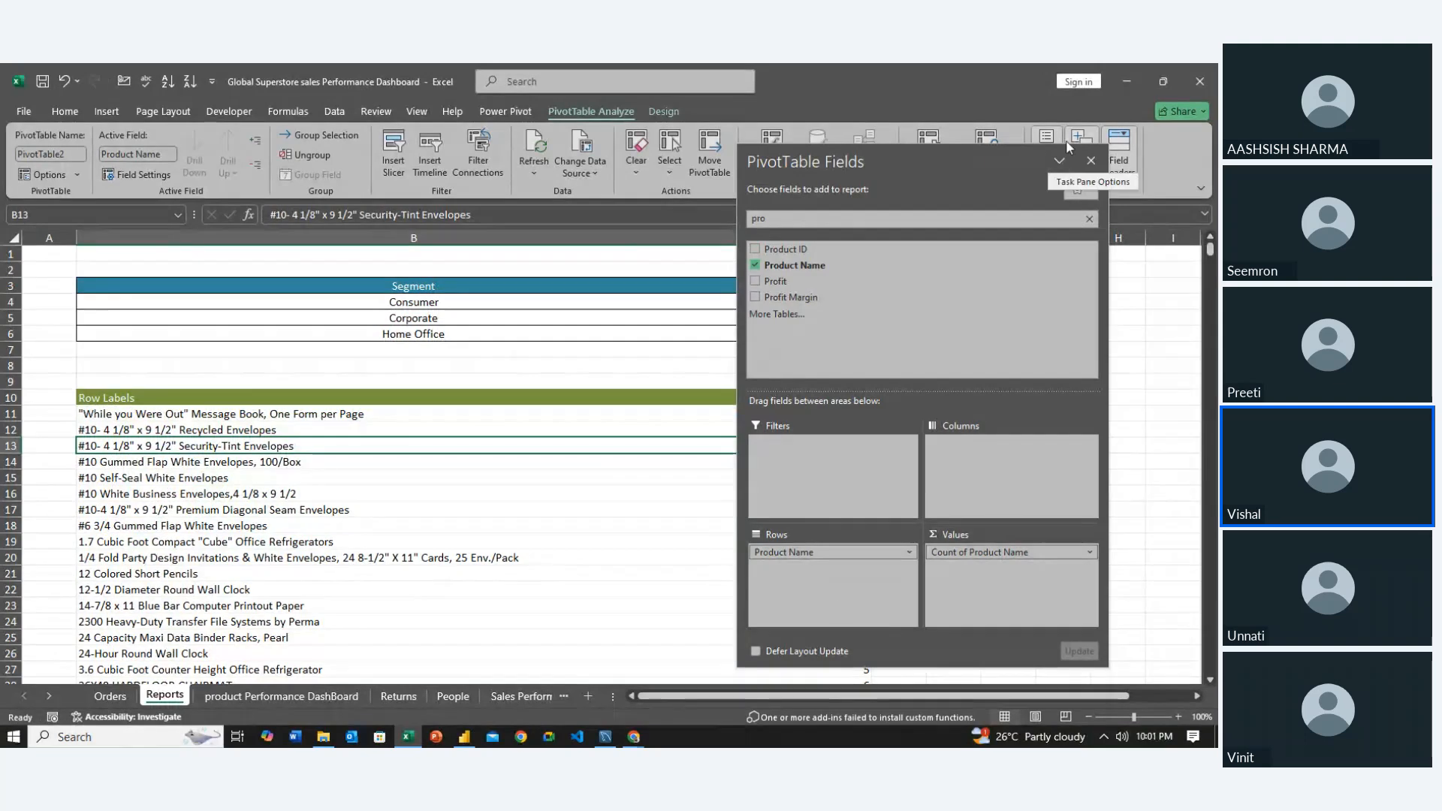
{"action": "left_click", "coordinate": [1091, 160]}
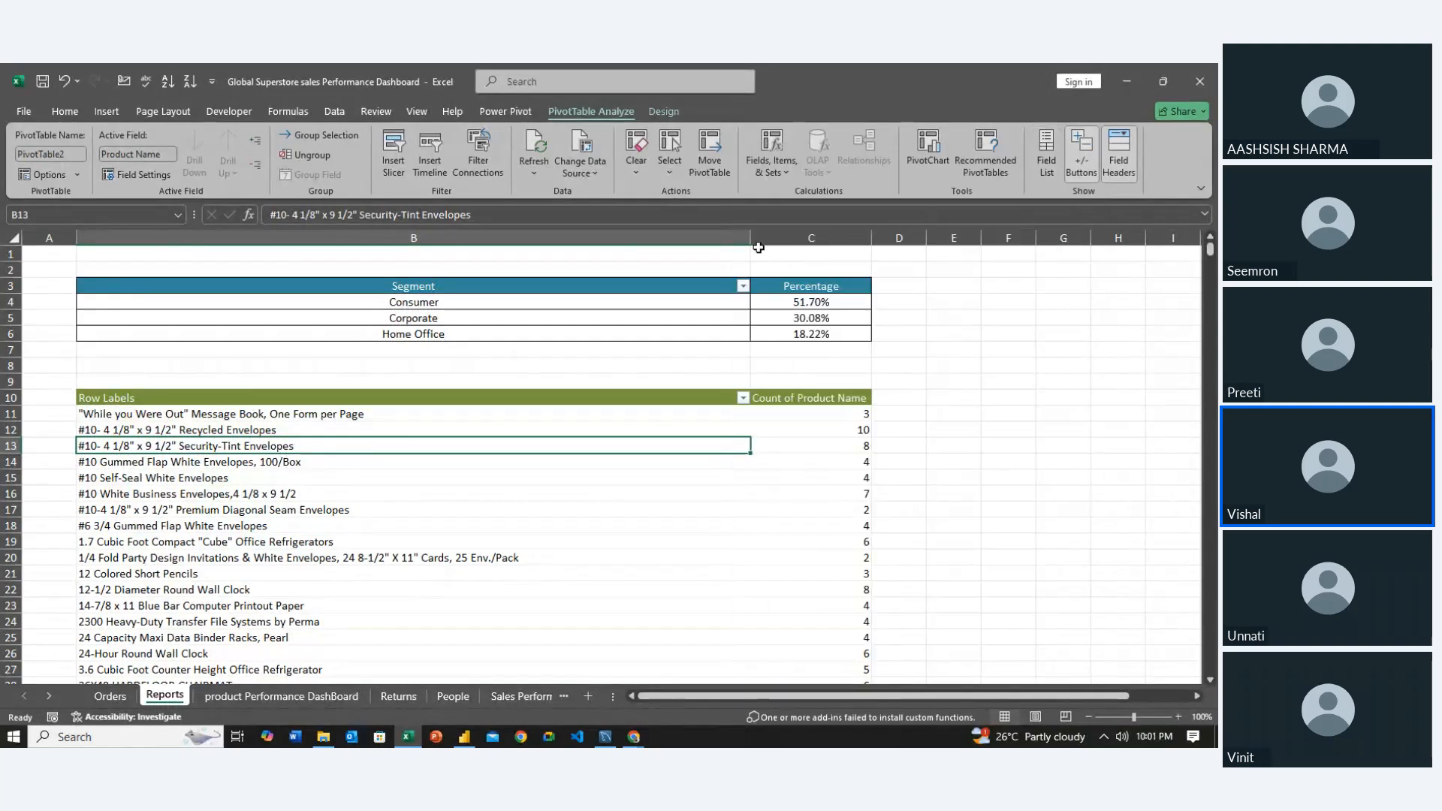
Narrow column B and give the whole product PivotTable all borders with horizontally and vertically centered contents
{"action": "left_click_drag", "start_coordinate": [758, 247], "coordinate": [332, 260]}
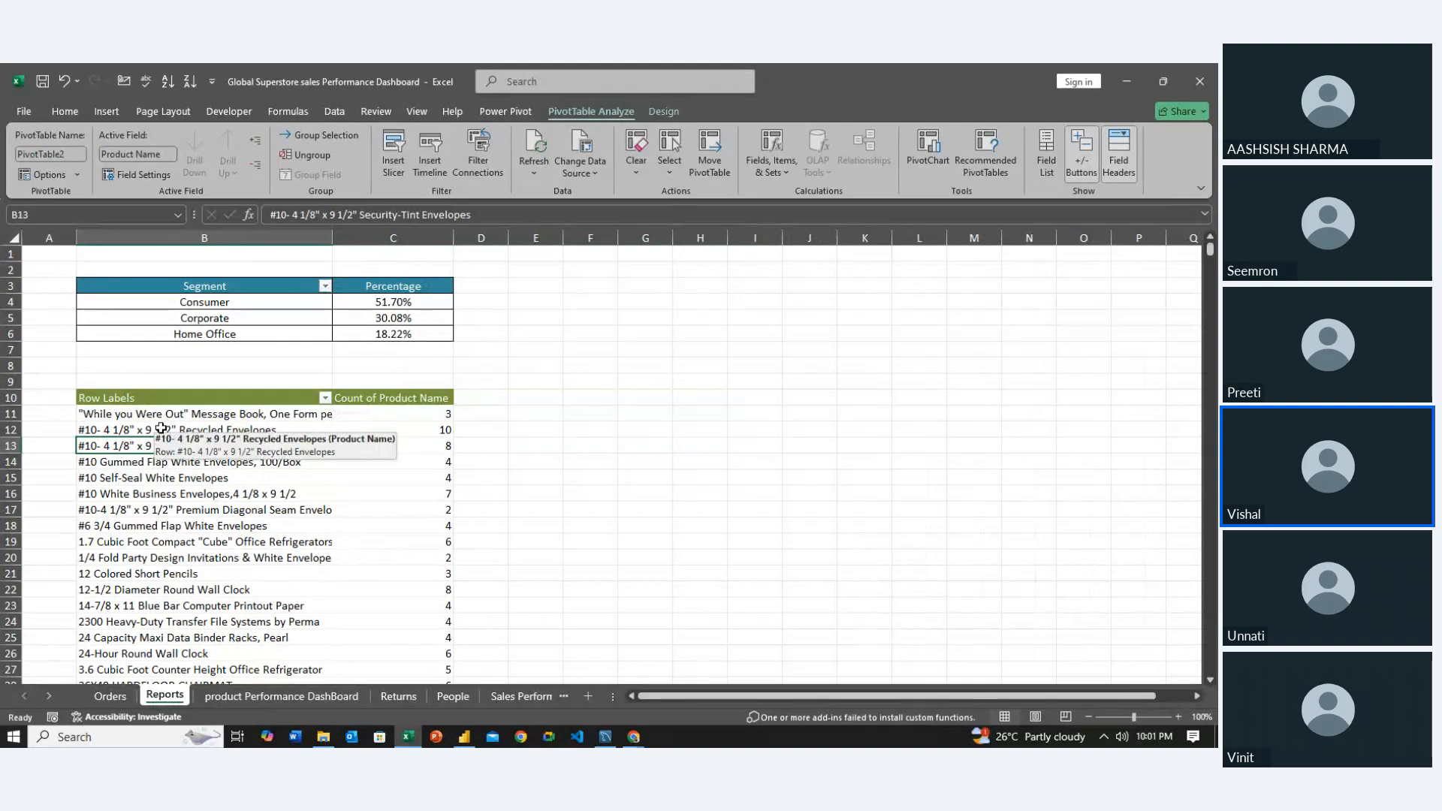
{"action": "key", "text": "ctrl+a"}
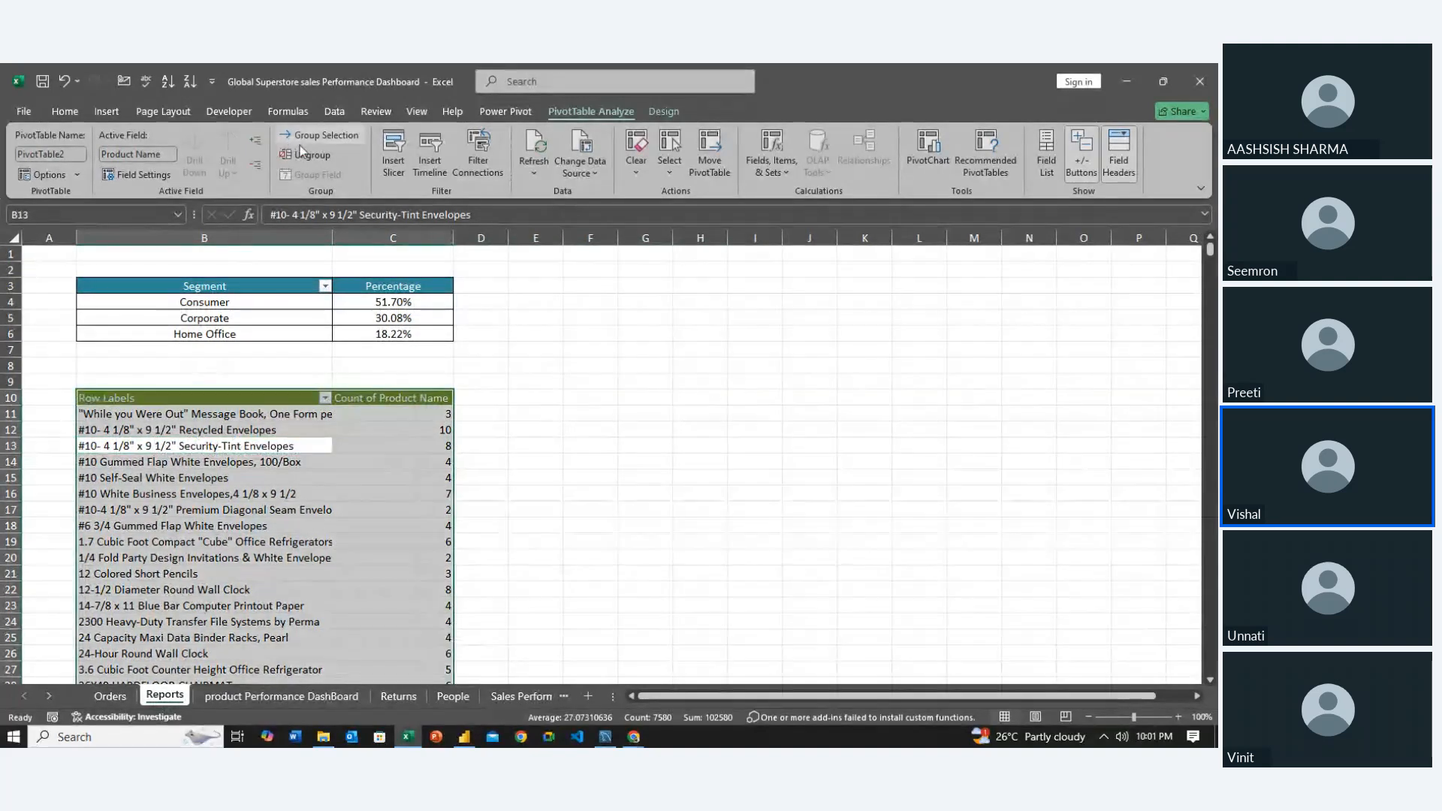
{"action": "left_click", "coordinate": [64, 112]}
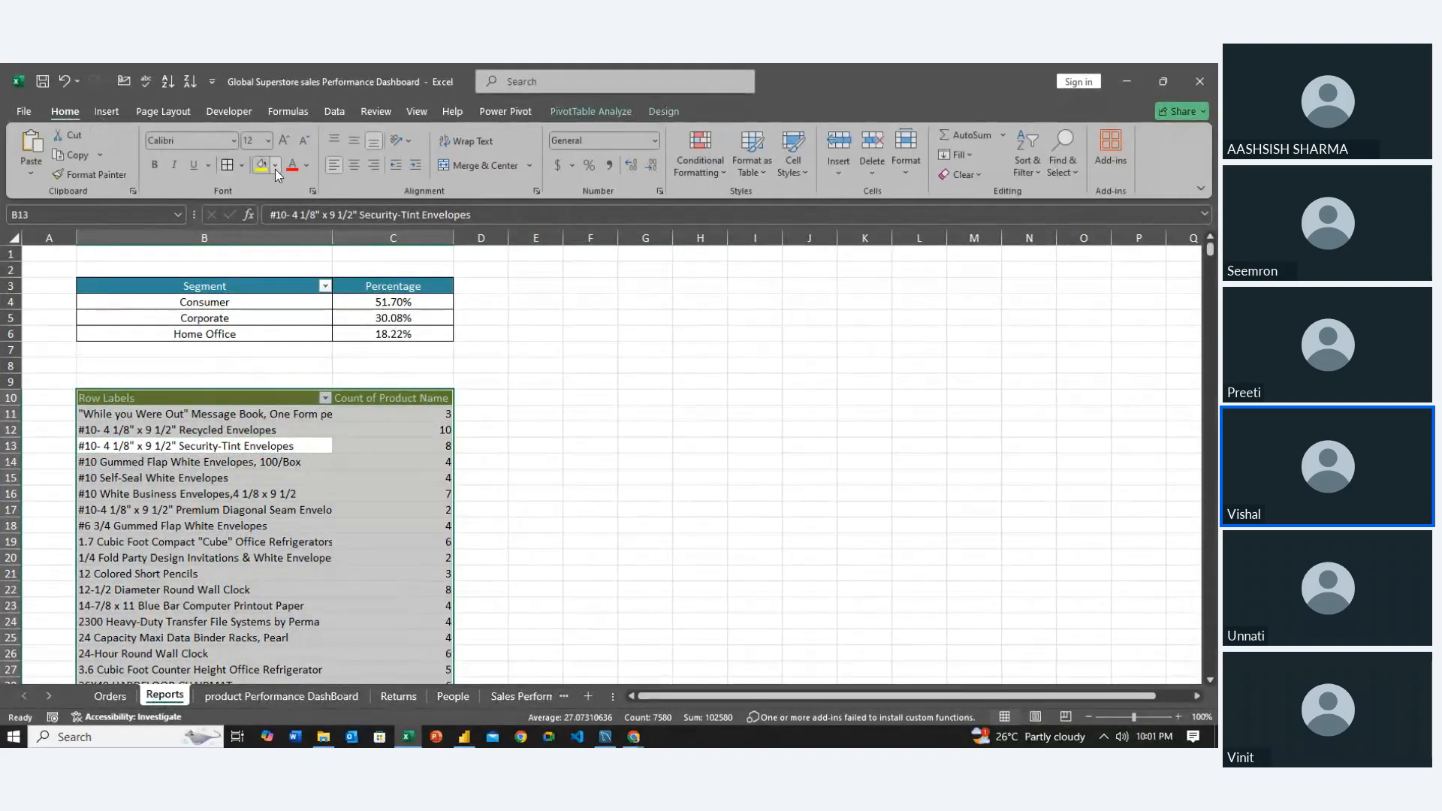
{"action": "left_click", "coordinate": [241, 165]}
{"action": "left_click", "coordinate": [256, 298]}
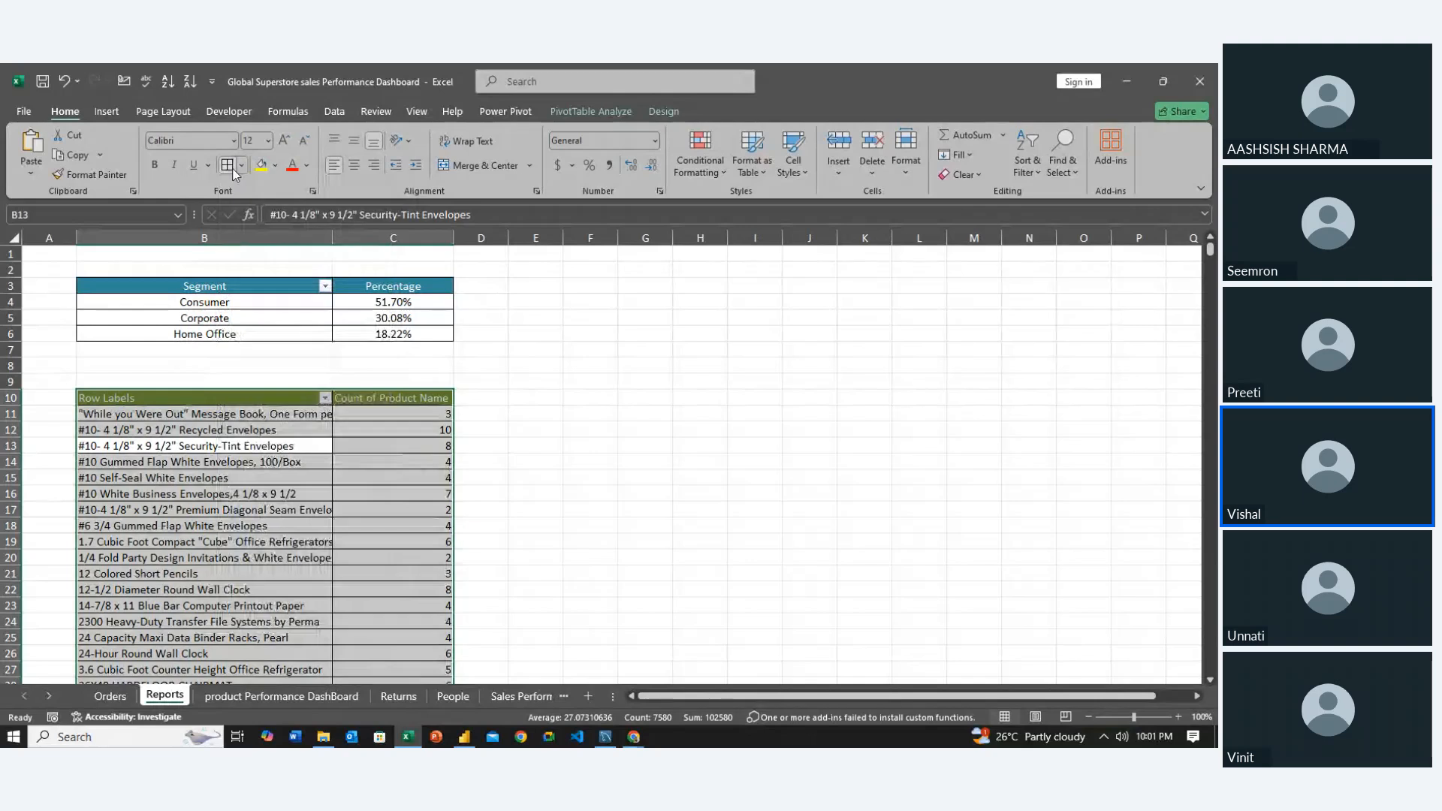
{"action": "left_click", "coordinate": [362, 165]}
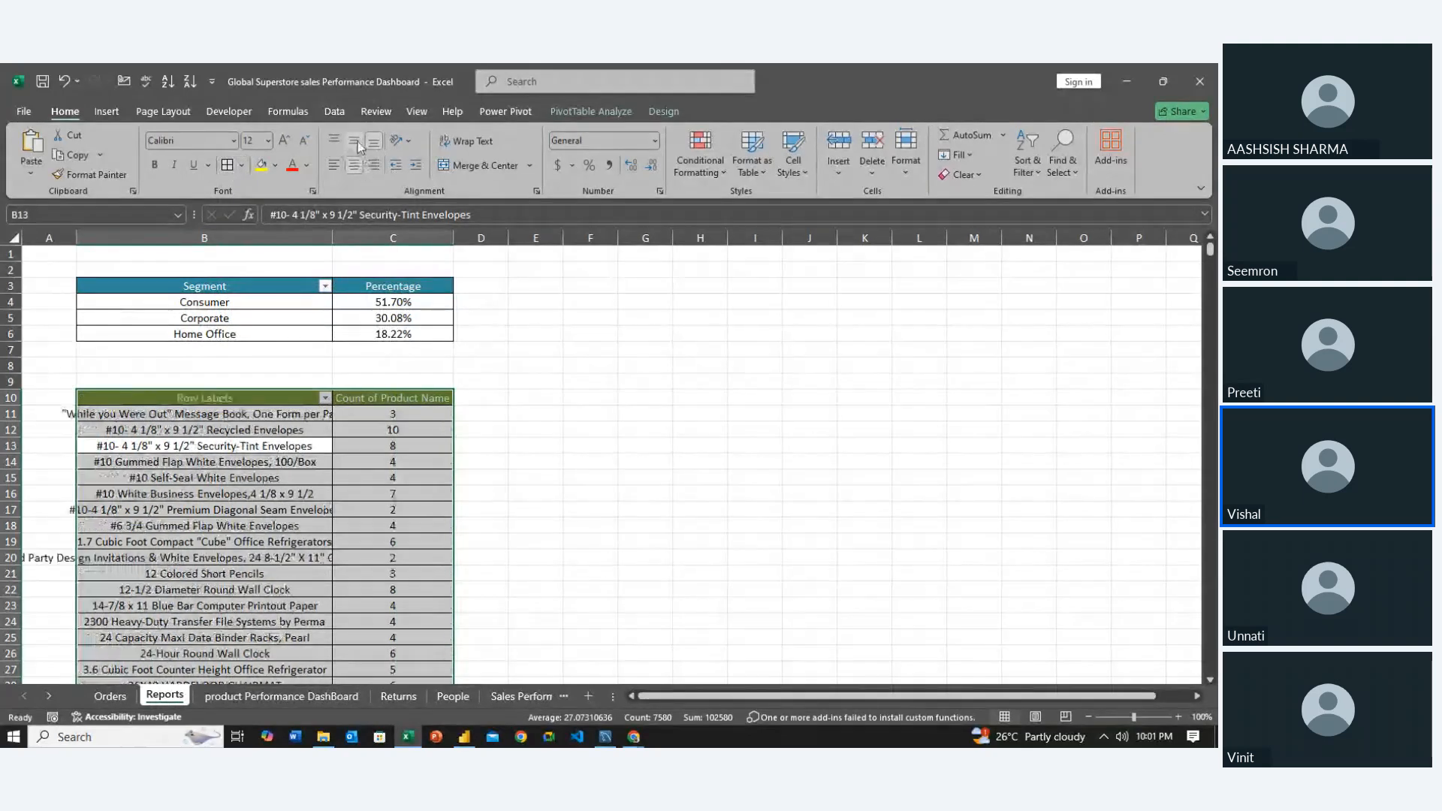
{"action": "left_click", "coordinate": [357, 142]}
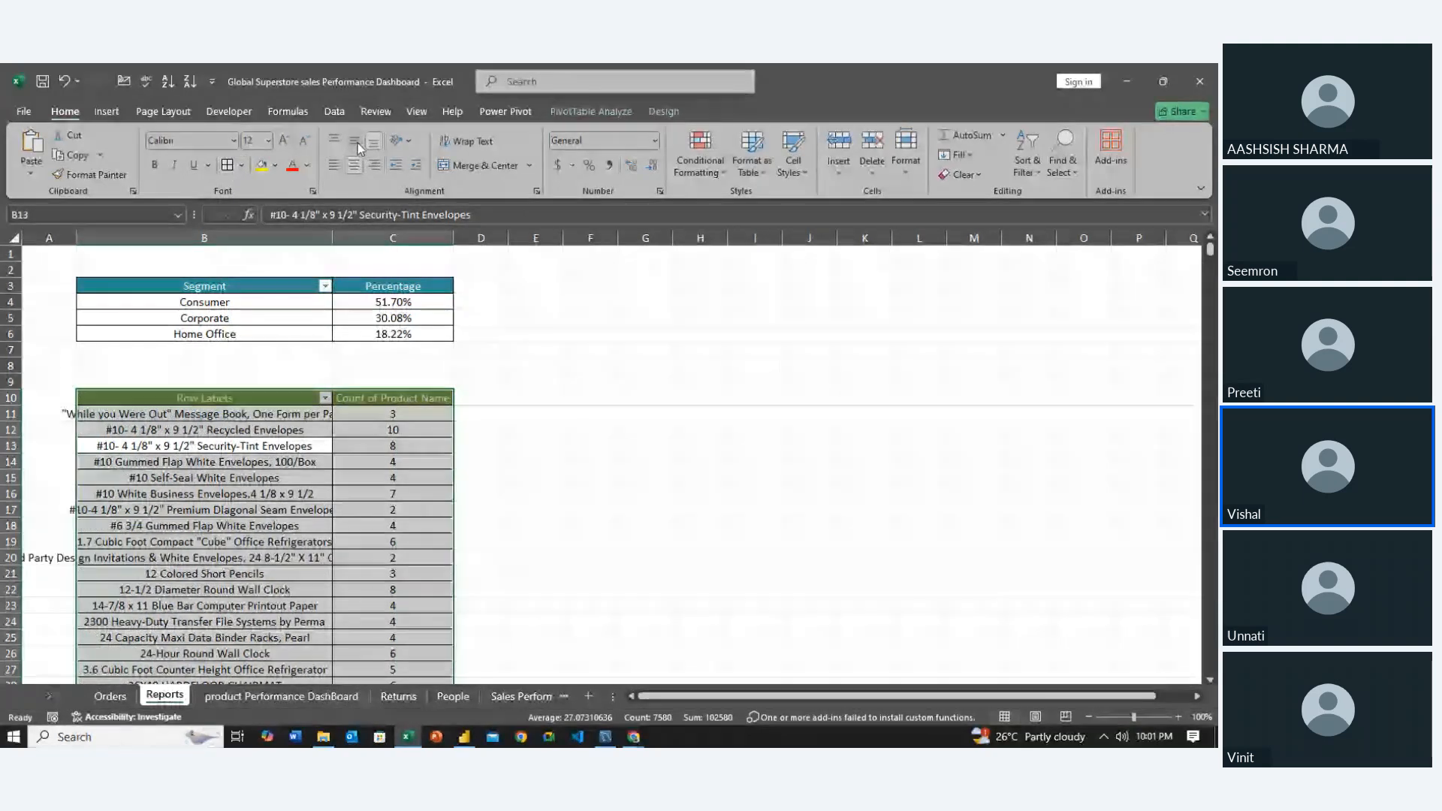
Apply the teal PivotTable style to the product PivotTable to match the Segment table
{"action": "left_click", "coordinate": [557, 111]}
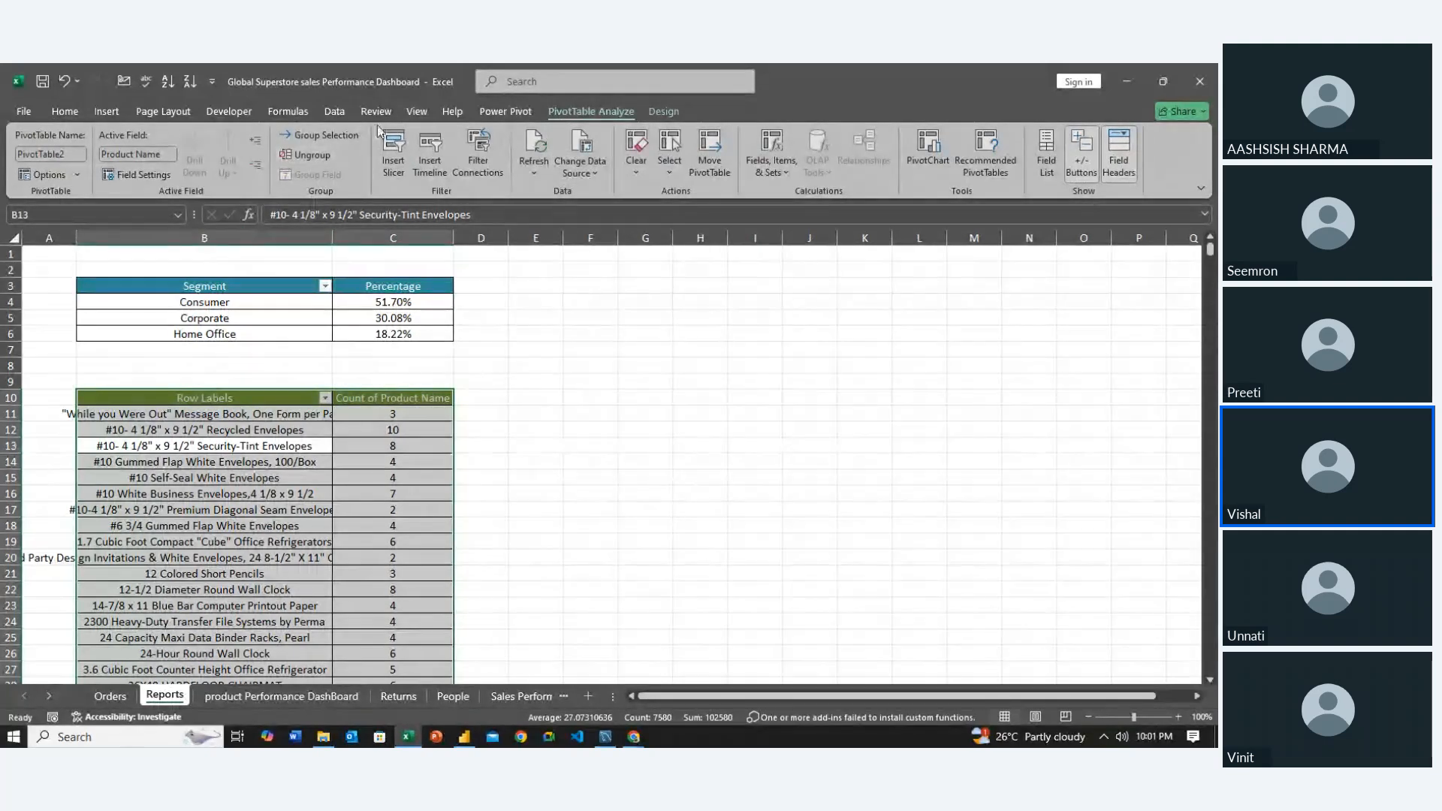
{"action": "left_click", "coordinate": [661, 111]}
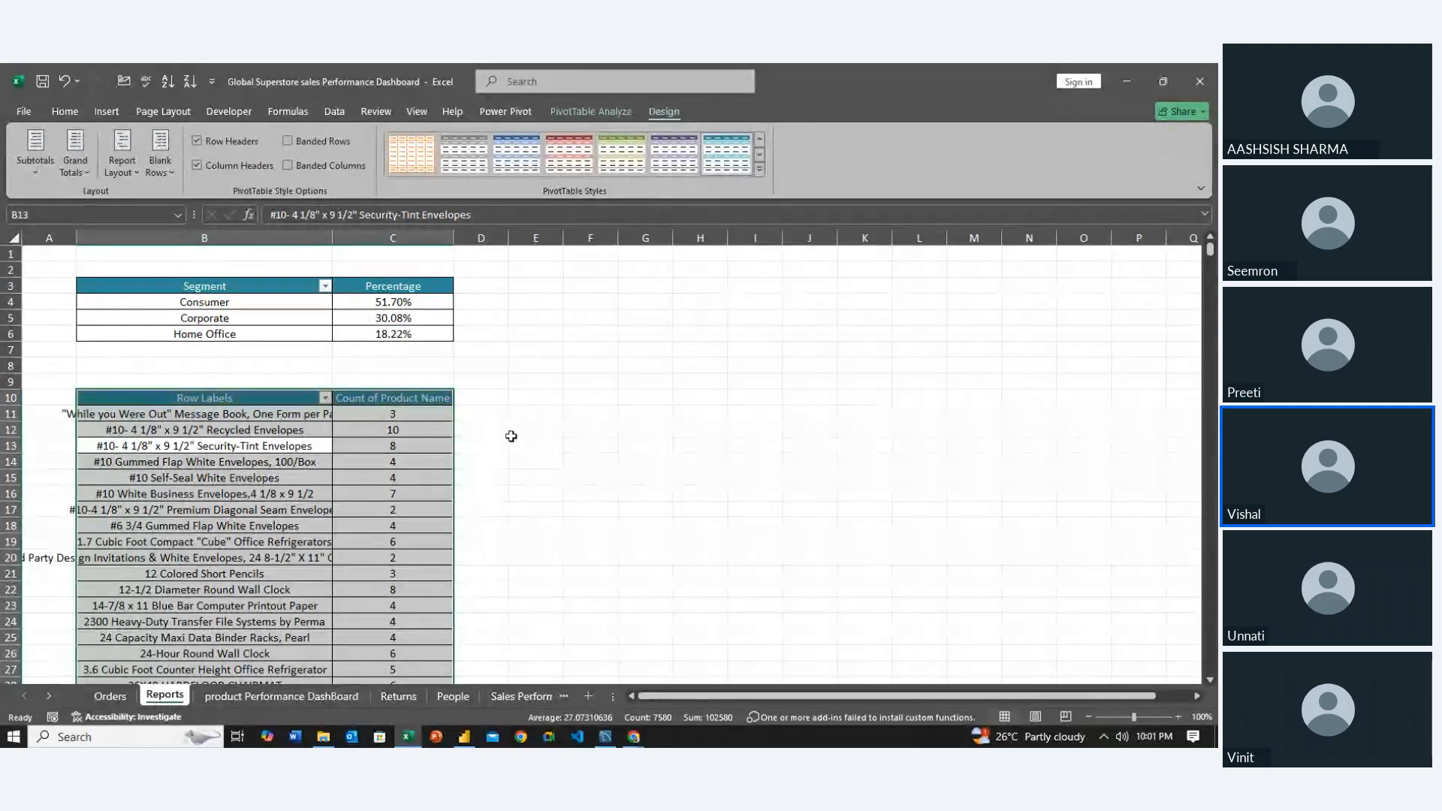
{"action": "left_click", "coordinate": [248, 484]}
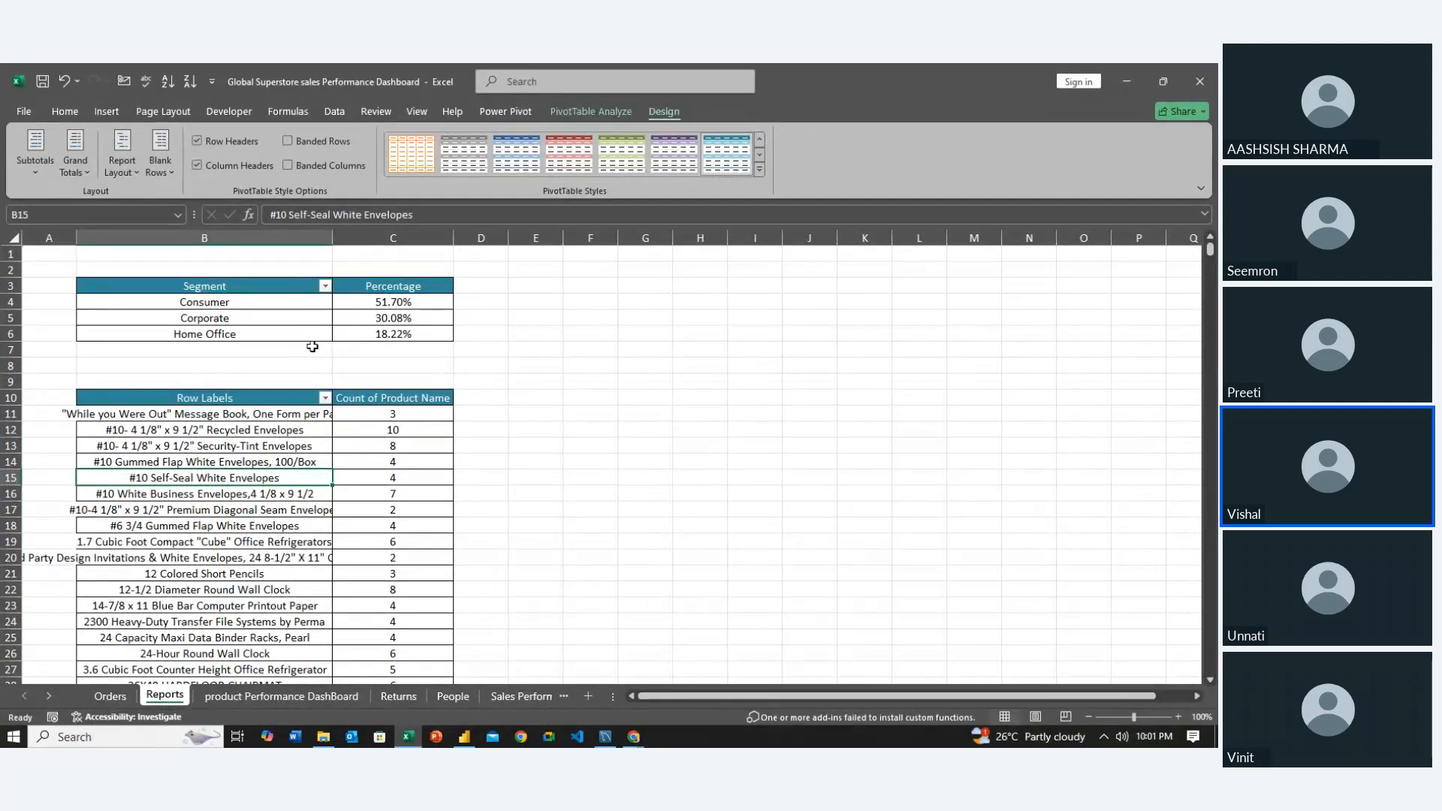
Rename the product PivotTable's row header in B10 as Product_name
{"action": "left_click", "coordinate": [288, 397]}
{"action": "left_click", "coordinate": [353, 214]}
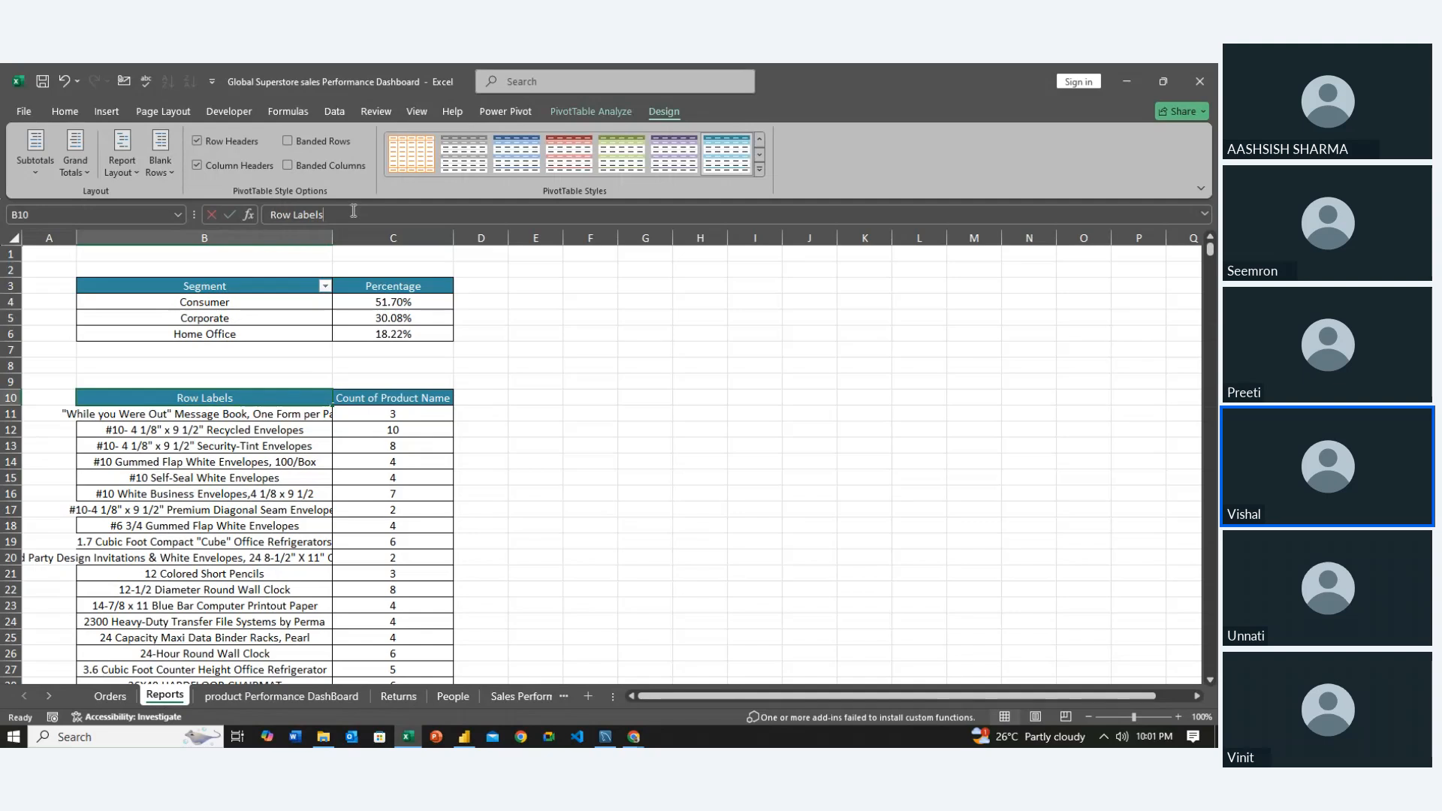
{"action": "key", "text": "BackSpace"}
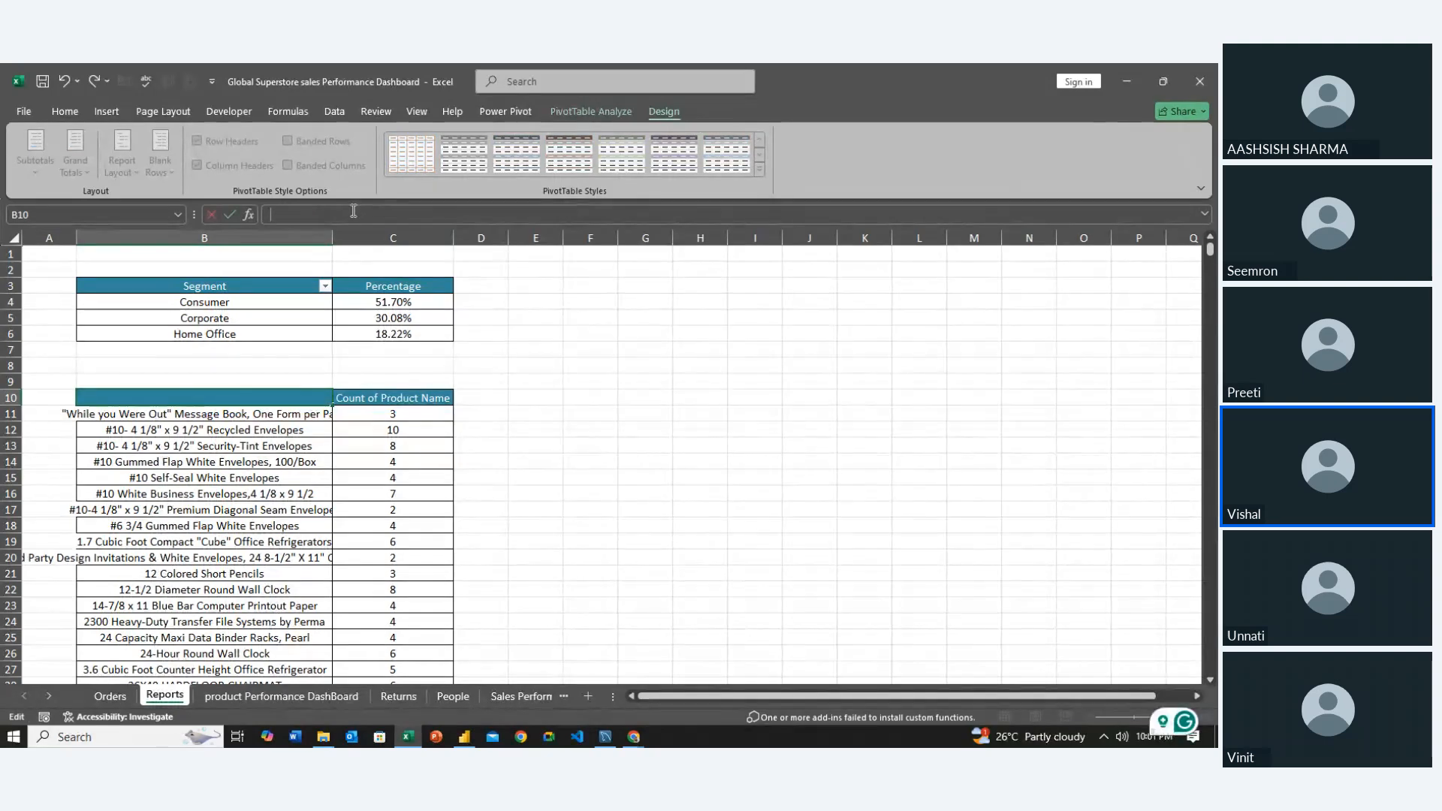
{"action": "key", "text": "BackSpace"}
{"action": "key", "text": "BackSpace"}
{"action": "key", "text": "BackSpace"}
{"action": "key", "text": "BackSpace"}
{"action": "key", "text": "BackSpace"}
{"action": "key", "text": "BackSpace"}
{"action": "key", "text": "BackSpace"}
{"action": "key", "text": "BackSpace"}
{"action": "key", "text": "BackSpace"}
{"action": "type", "text": "Product"}
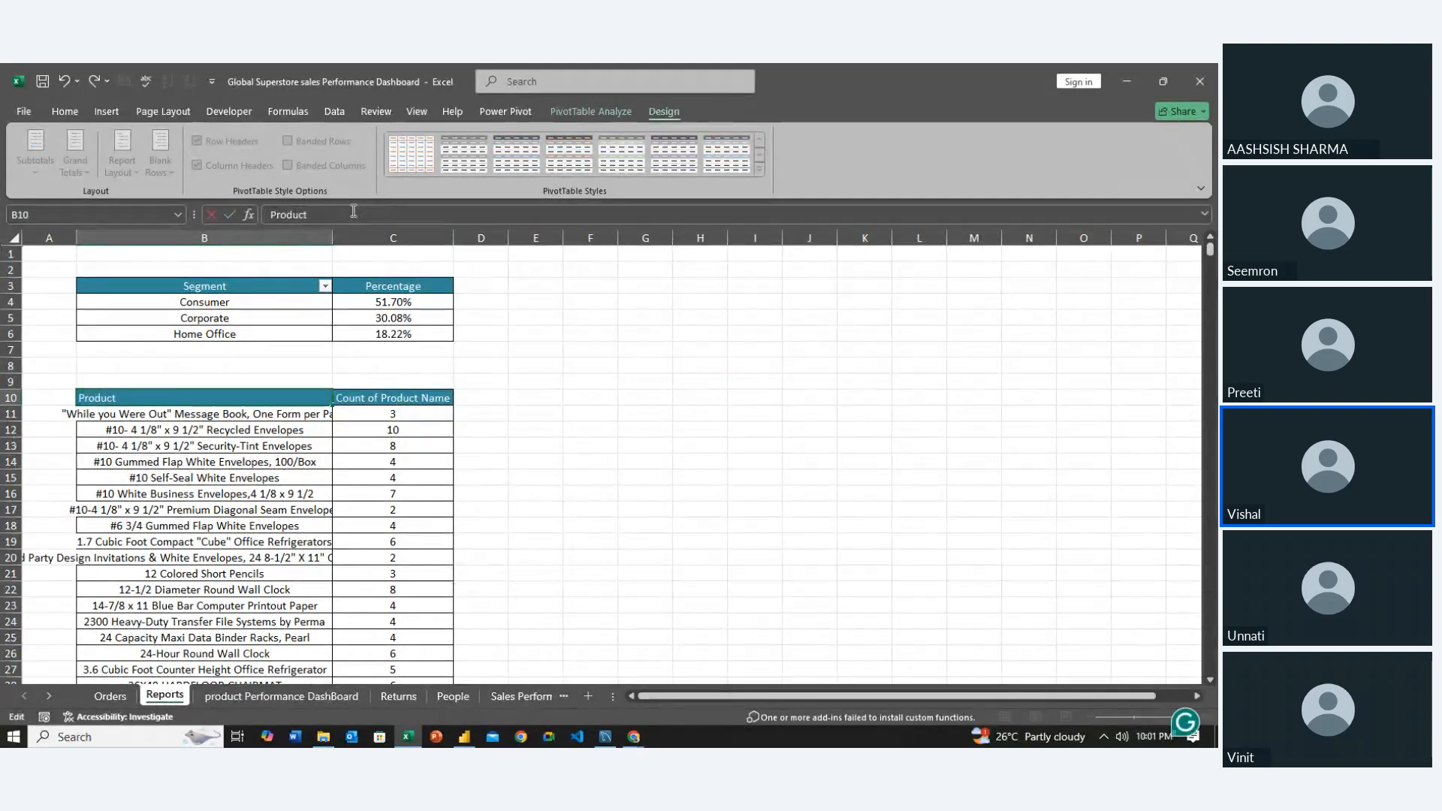
{"action": "type", "text": "_name"}
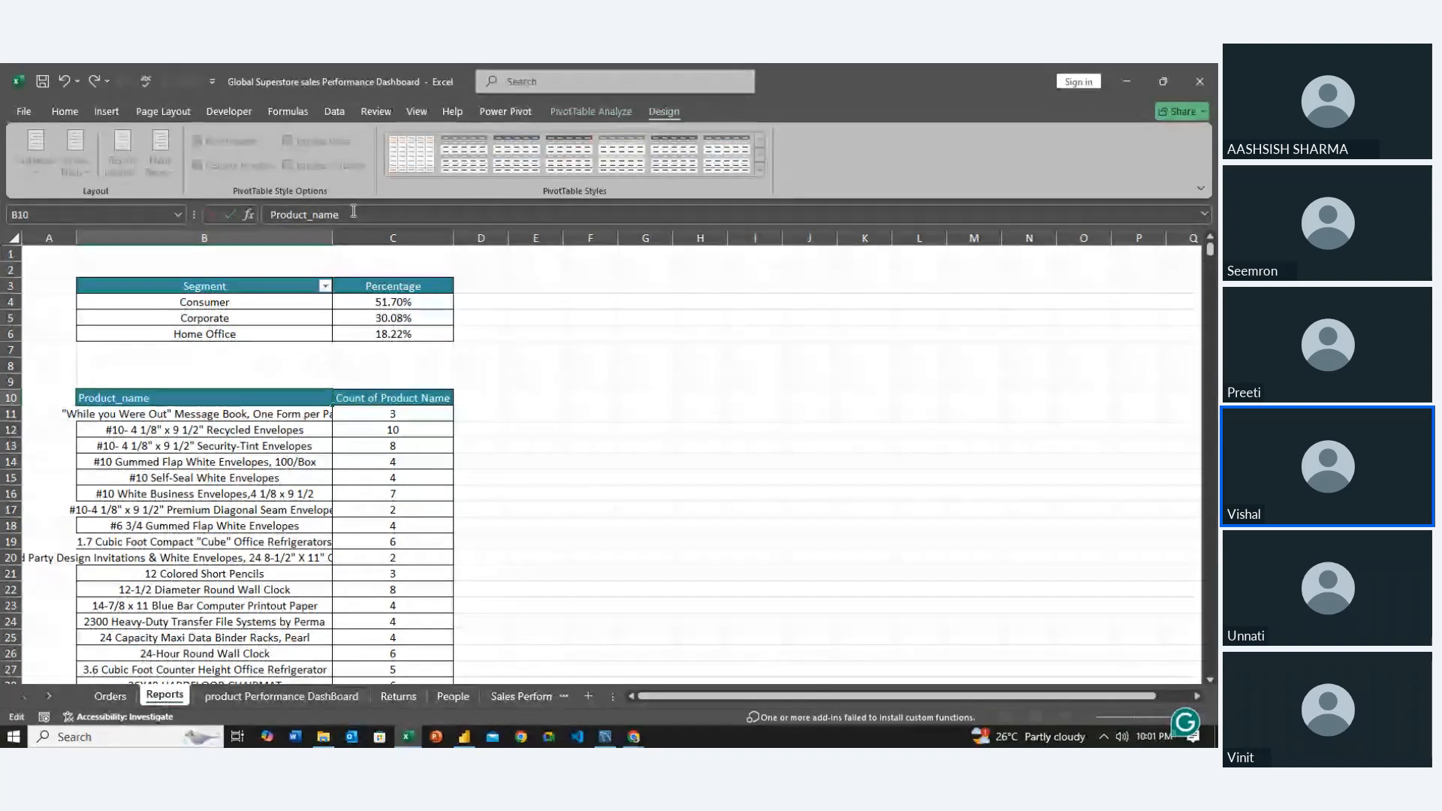
{"action": "key", "text": "Return"}
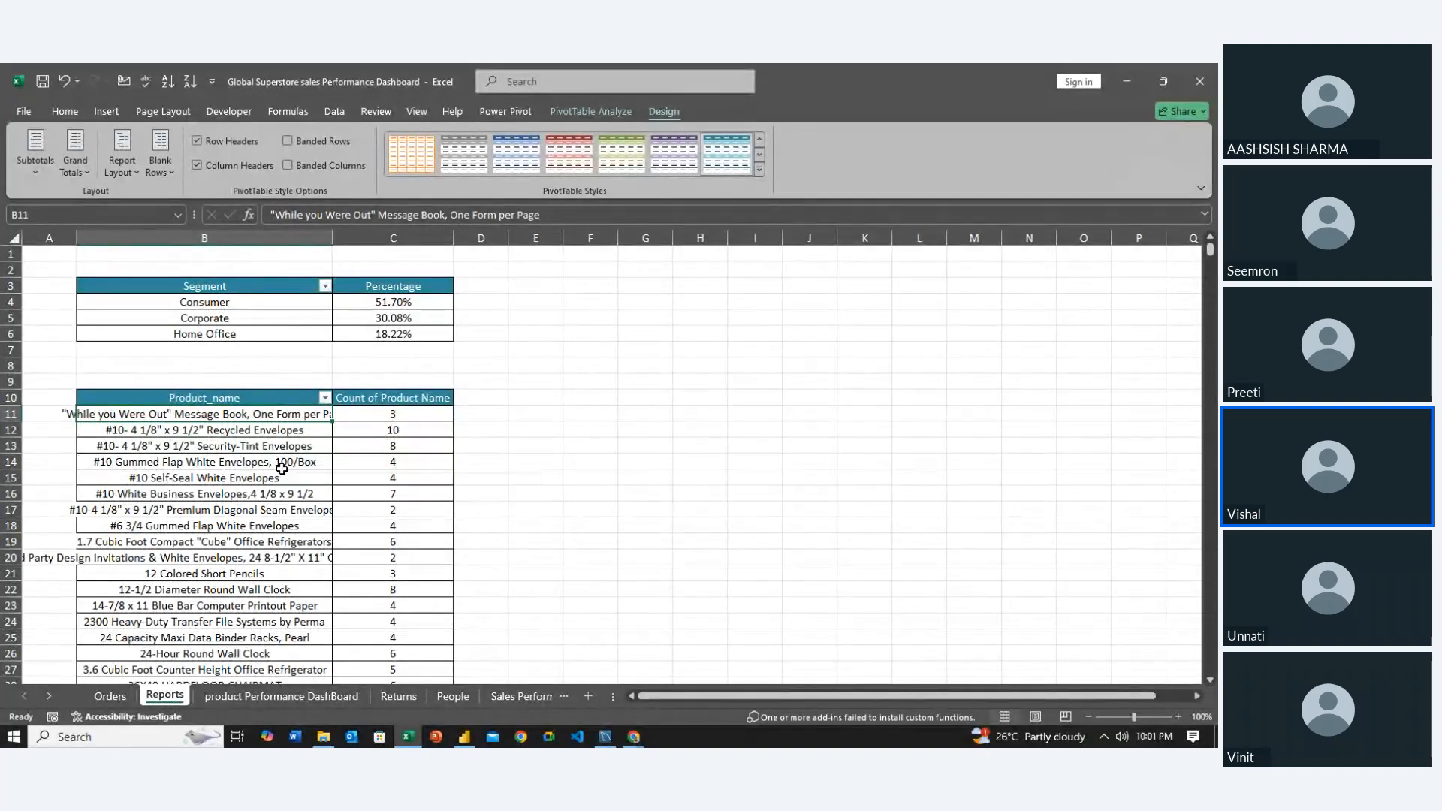
{"action": "key", "text": "shift+Down"}
{"action": "key", "text": "shift+Down"}
{"action": "key", "text": "shift+Right"}
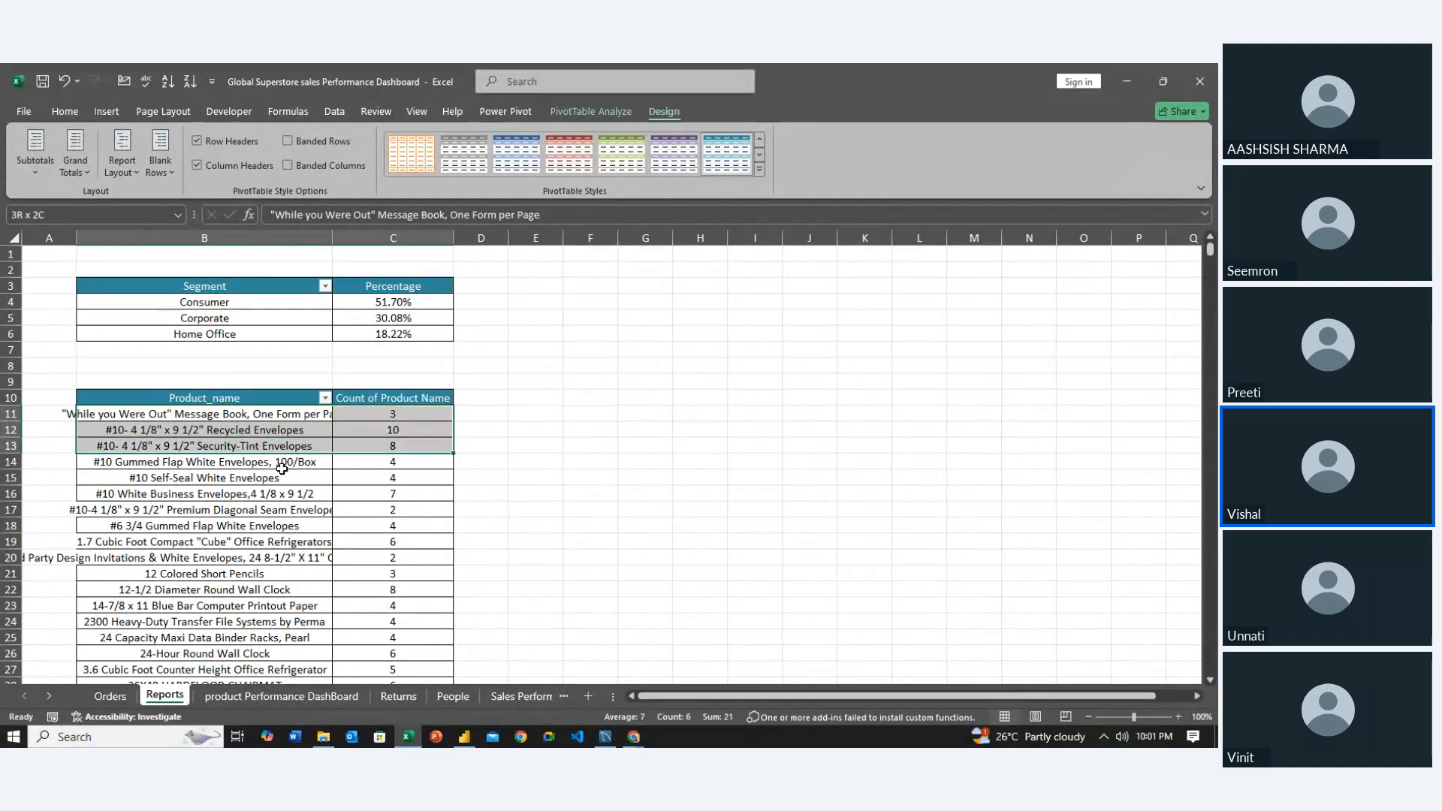
{"action": "key", "text": "ctrl+a"}
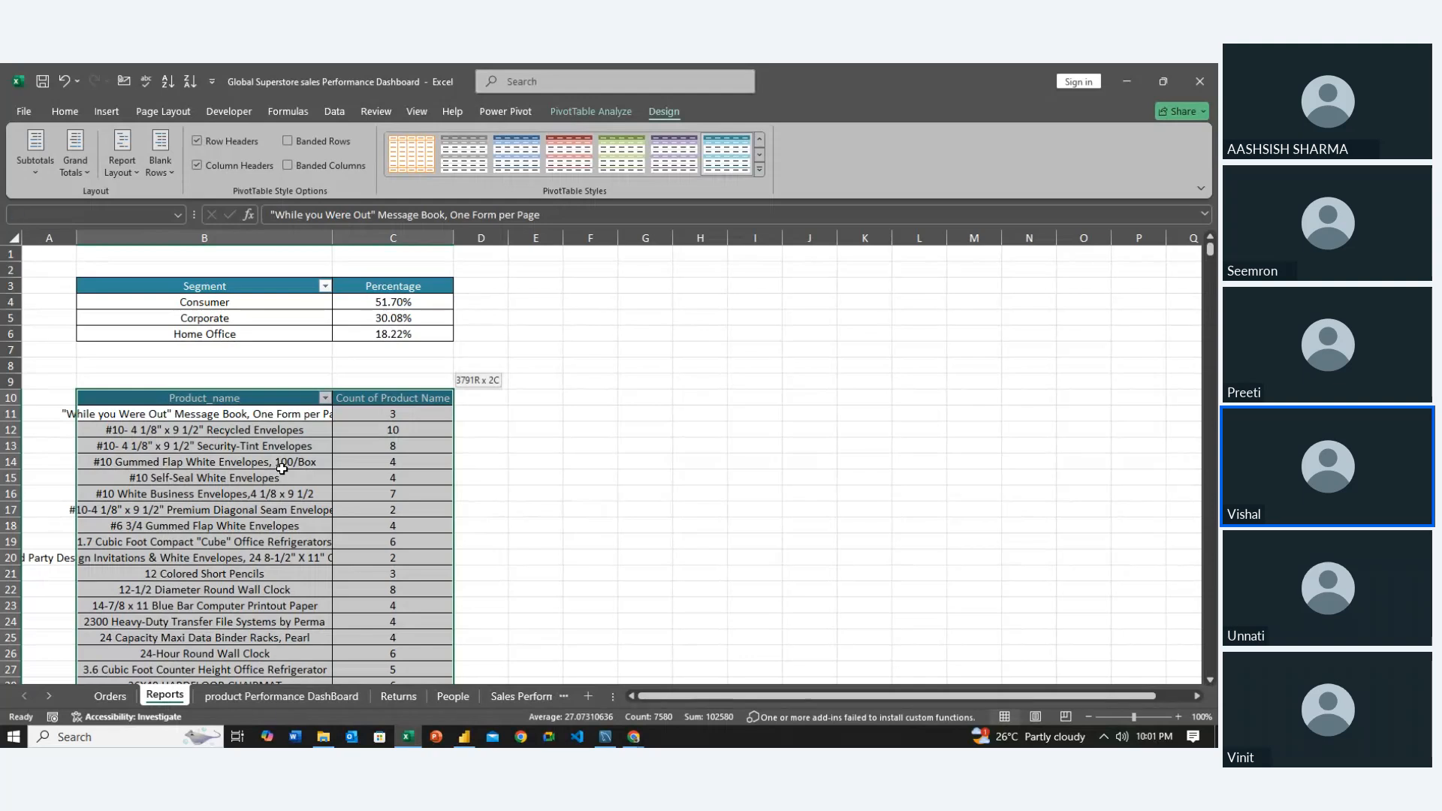
{"action": "key", "text": "Left"}
{"action": "key", "text": "Right"}
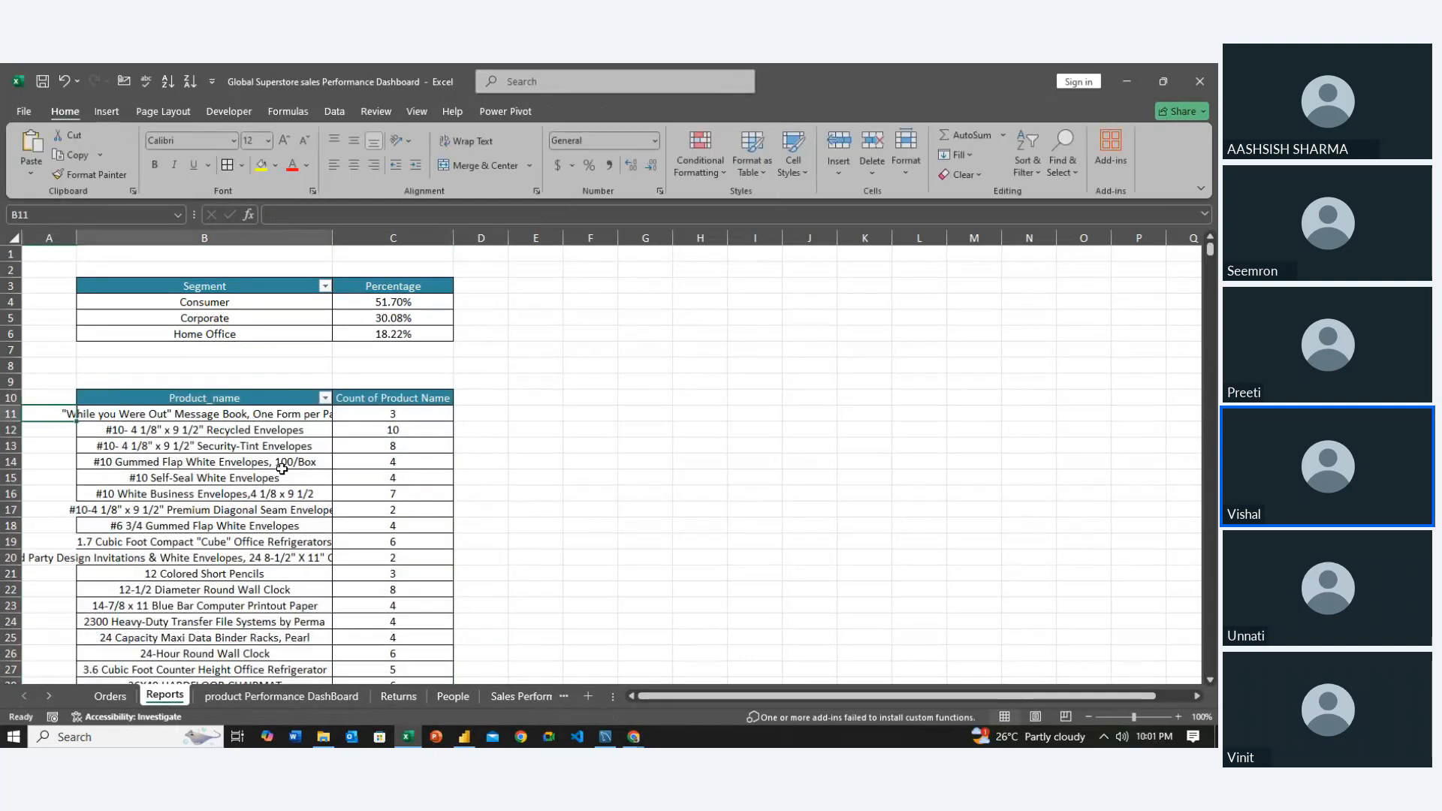
{"action": "key", "text": "ctrl+shift+Down"}
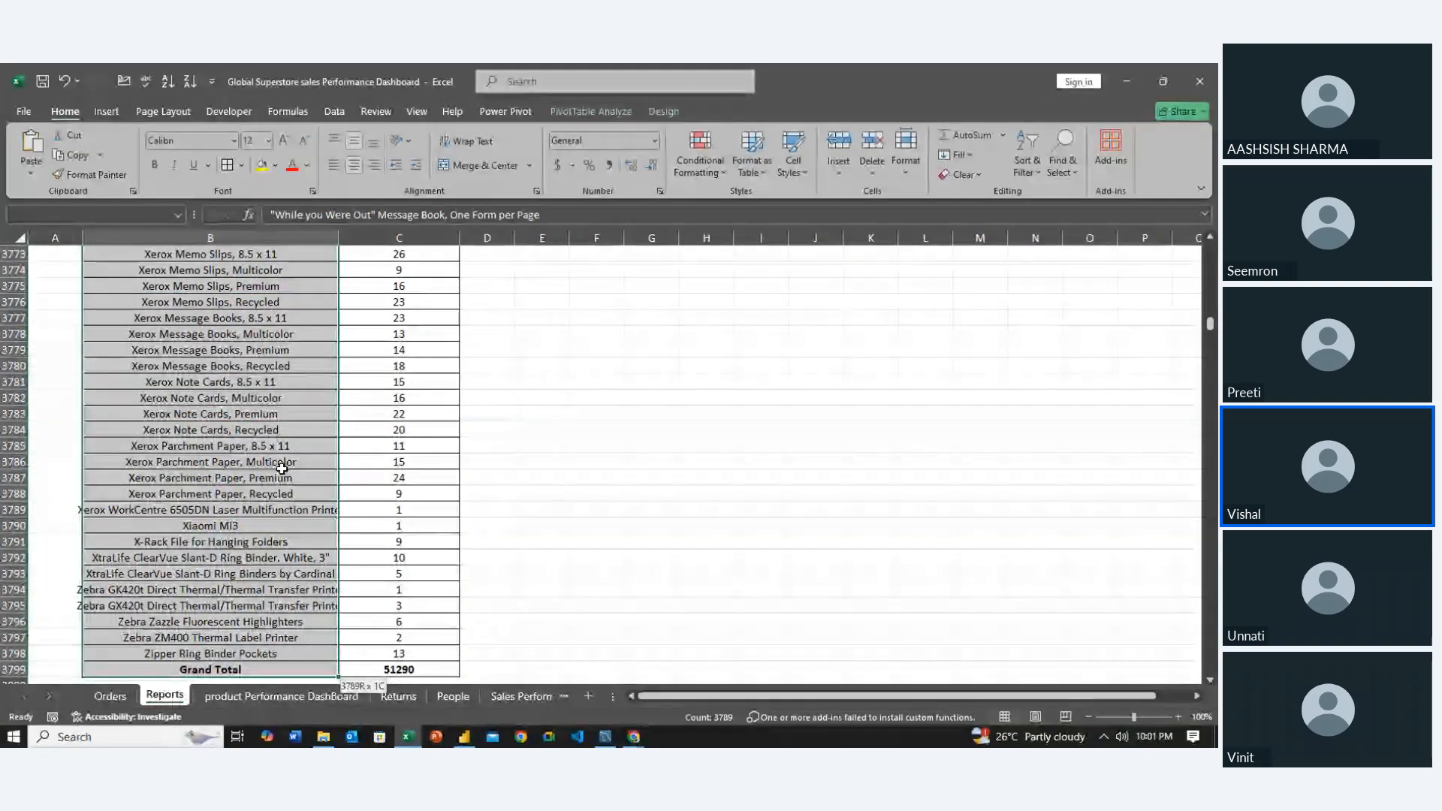
{"action": "key", "text": "shift+Up"}
{"action": "key", "text": "shift+Right"}
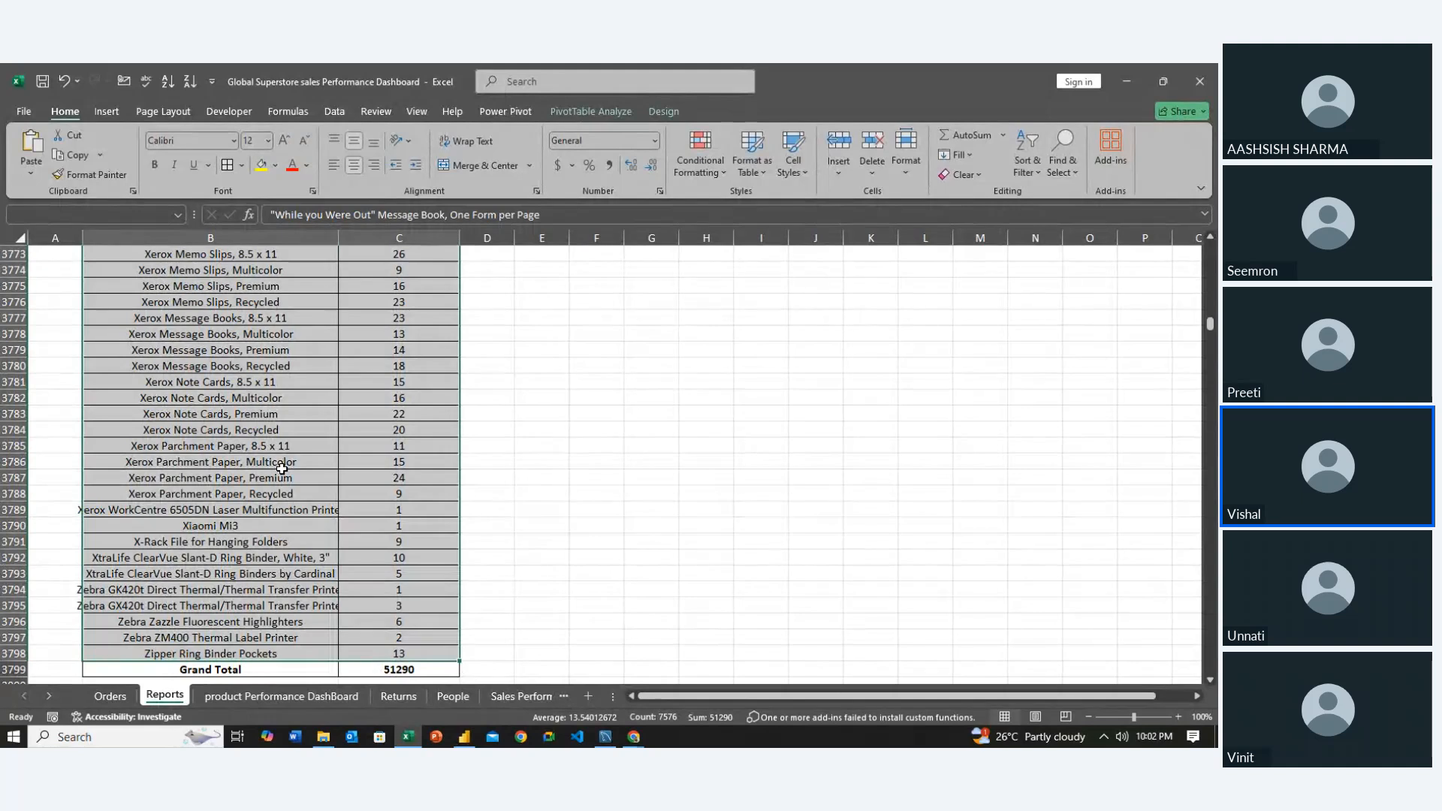
Turn off grand totals for columns in the product PivotTable's options
{"action": "left_click", "coordinate": [356, 435]}
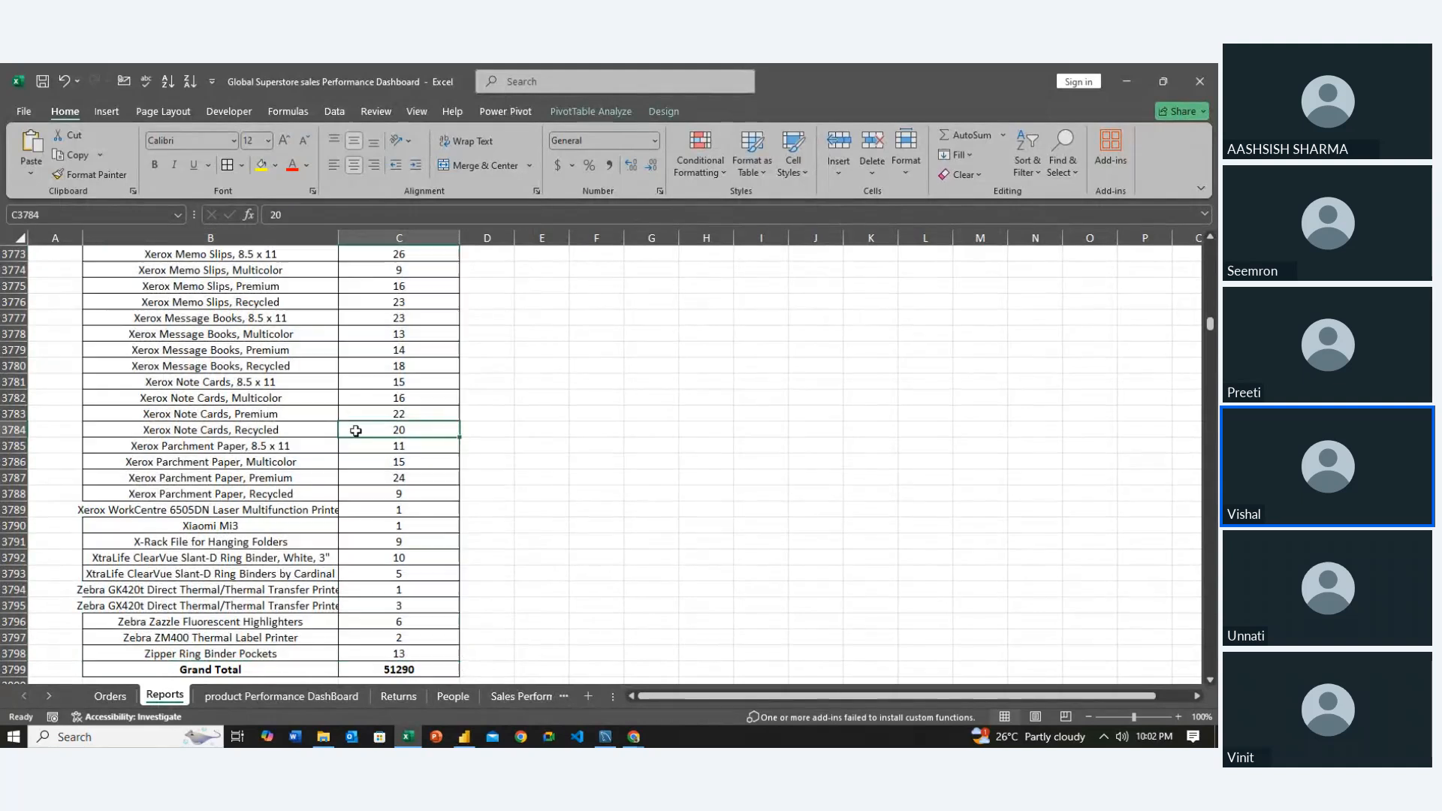
{"action": "left_click", "coordinate": [577, 111]}
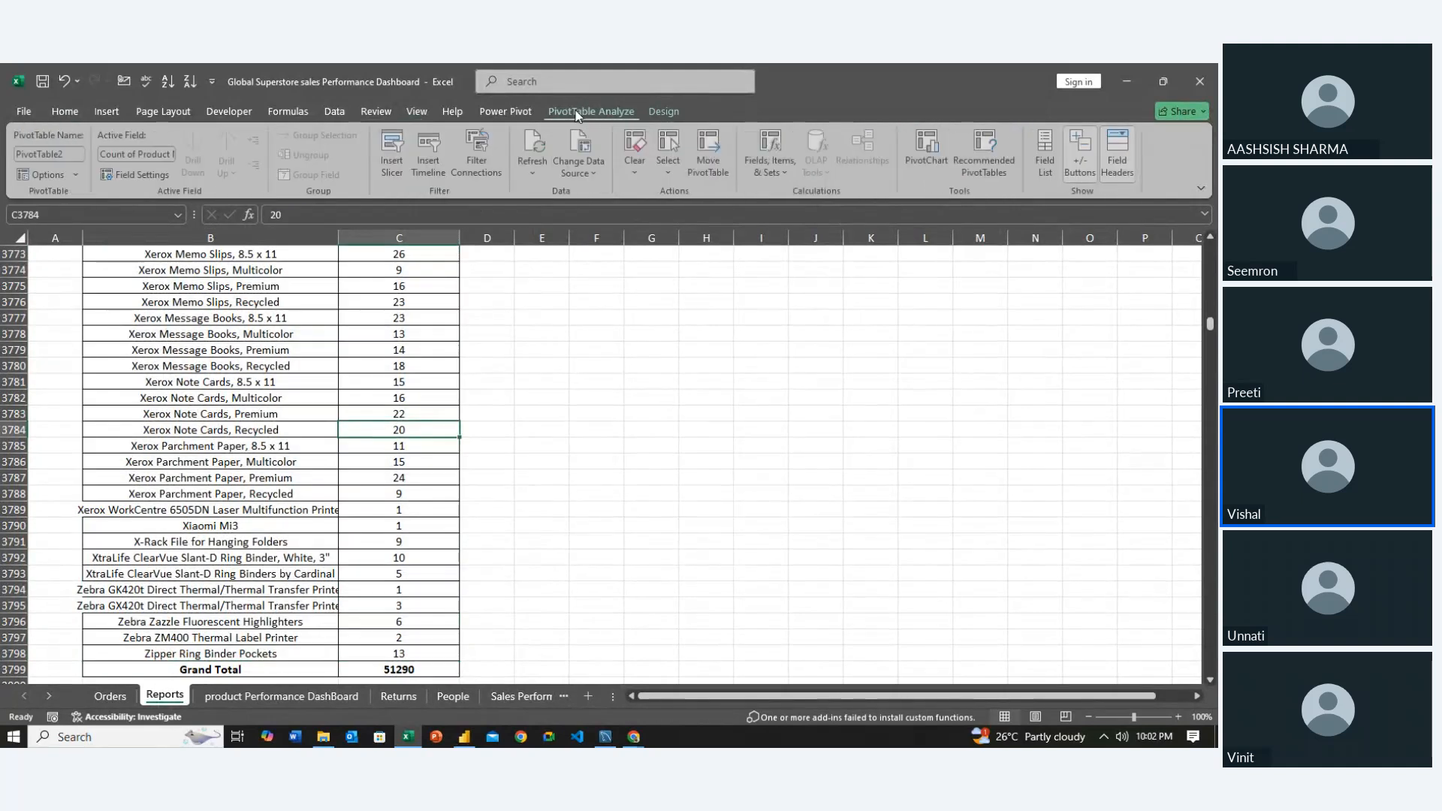
{"action": "left_click", "coordinate": [81, 174]}
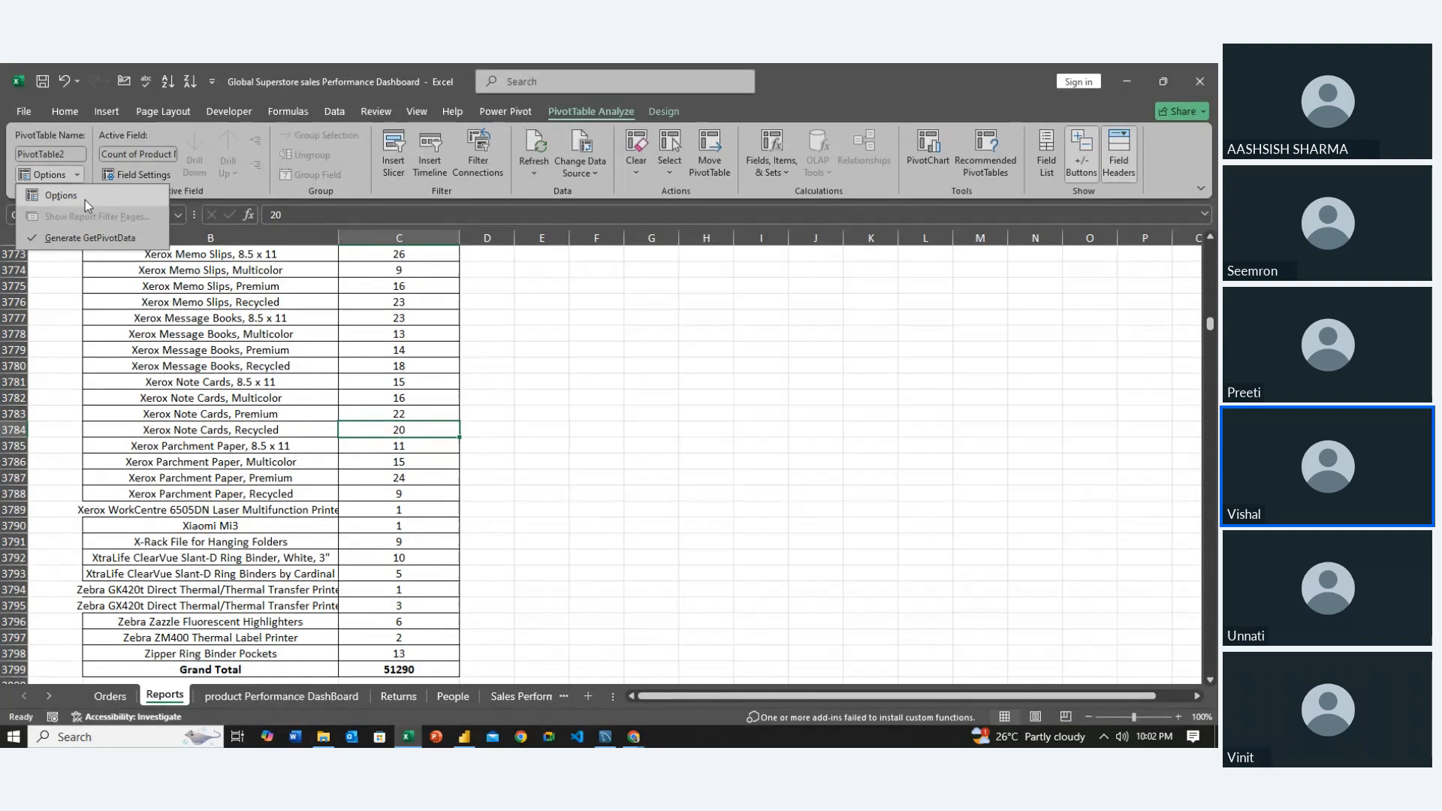
{"action": "left_click", "coordinate": [84, 198]}
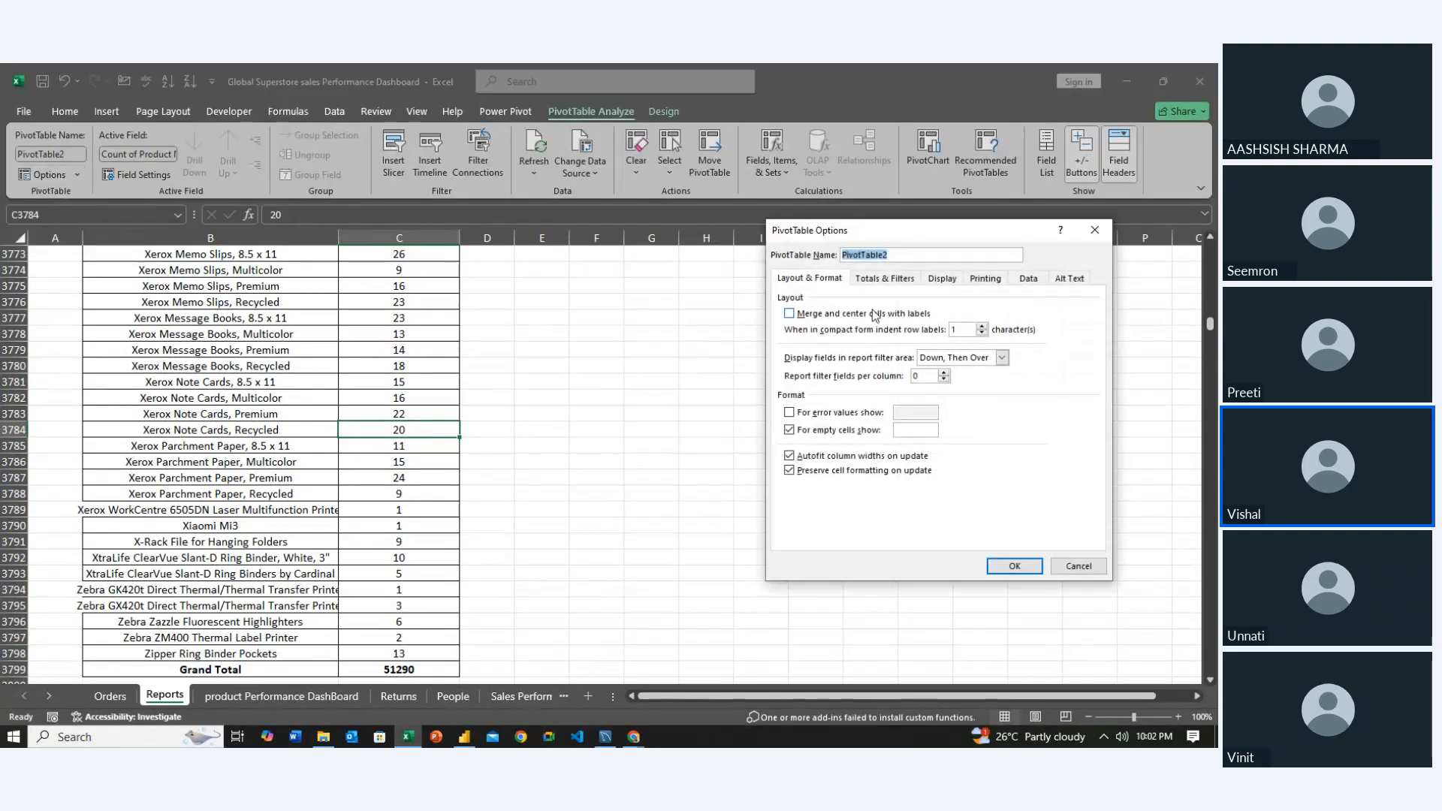
{"action": "left_click", "coordinate": [935, 280]}
{"action": "left_click", "coordinate": [893, 278]}
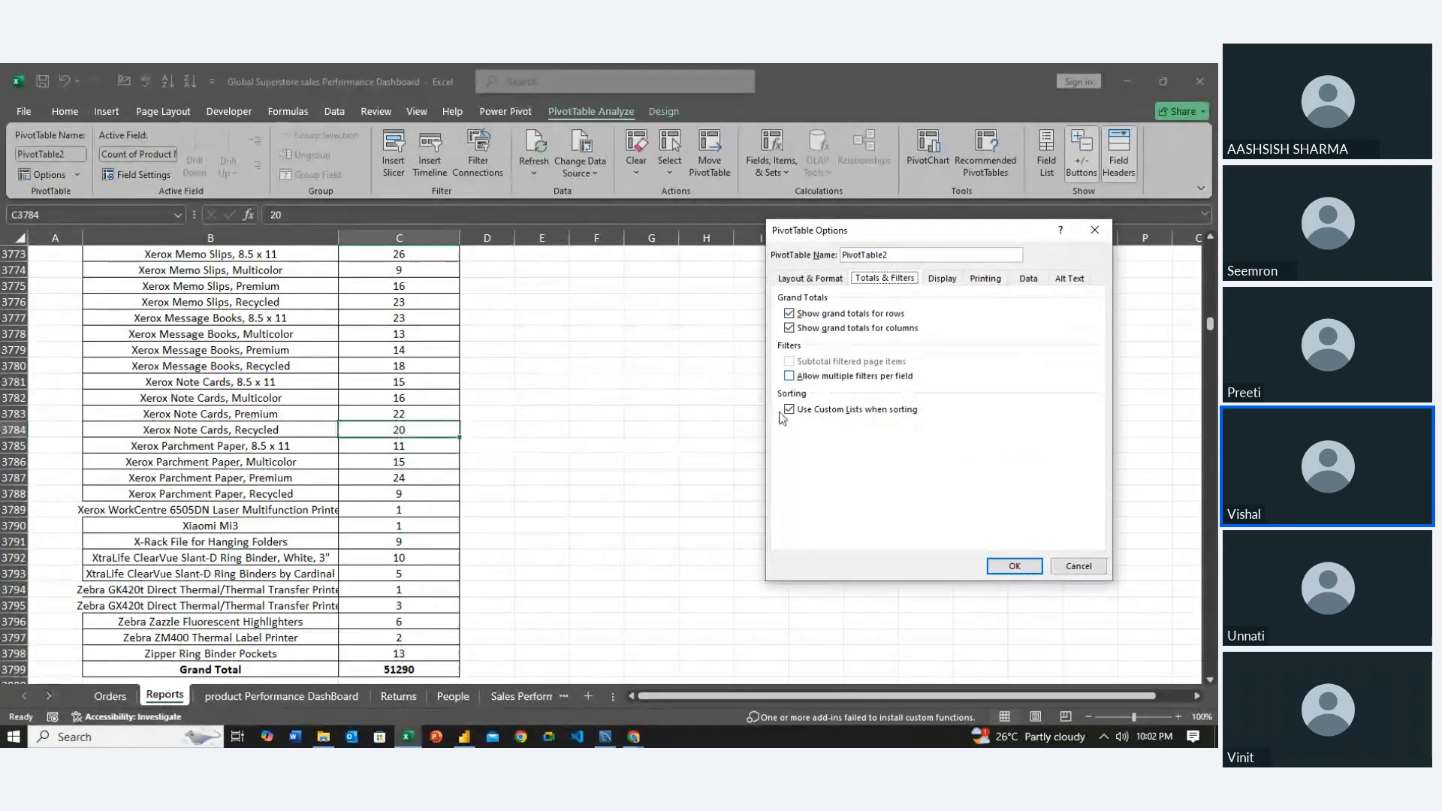
{"action": "left_click", "coordinate": [789, 328]}
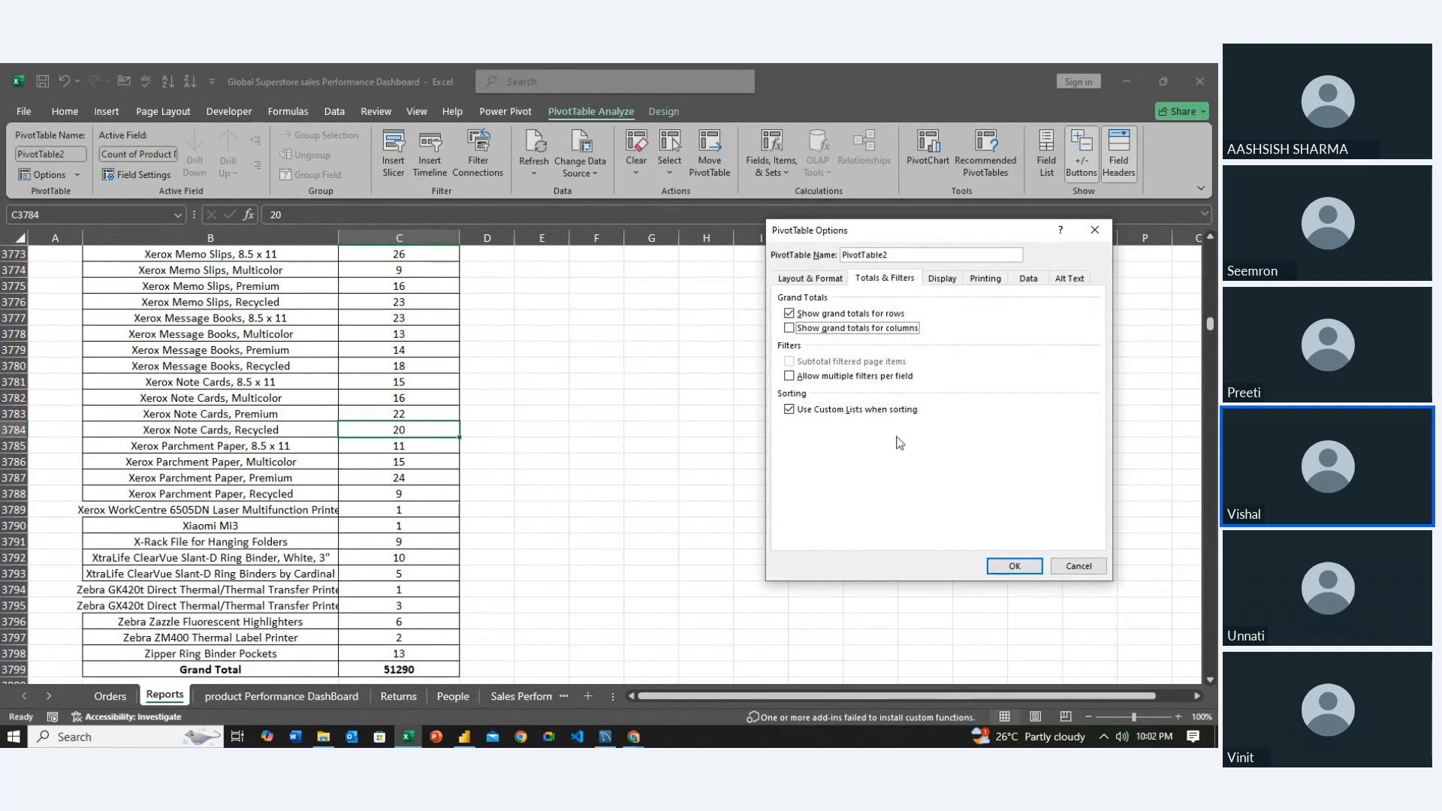
{"action": "key", "text": "Return"}
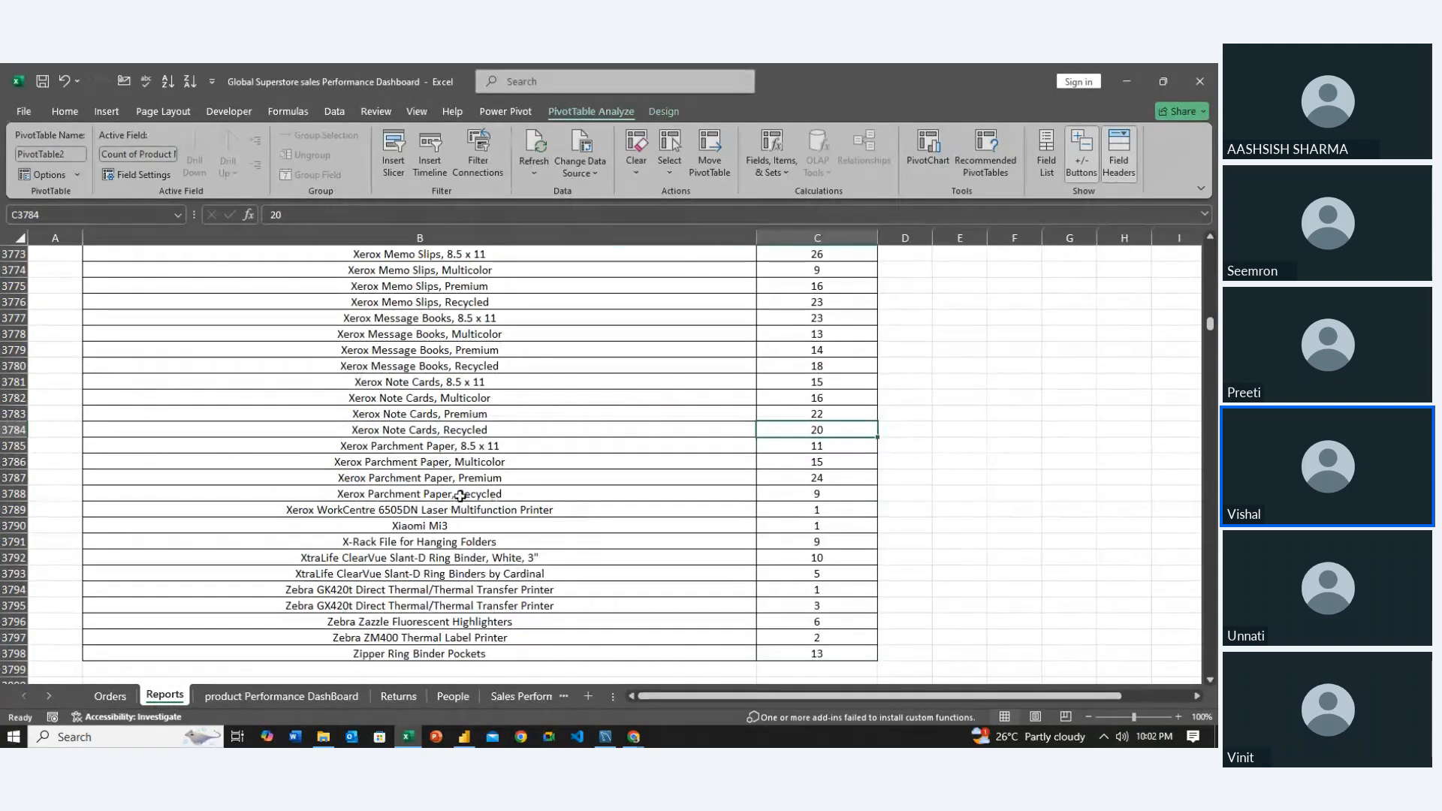
Insert a column PivotChart from the entire product PivotTable on the Reports sheet and place it beside the table
{"action": "left_click", "coordinate": [464, 494]}
{"action": "key", "text": "Right"}
{"action": "key", "text": "Down"}
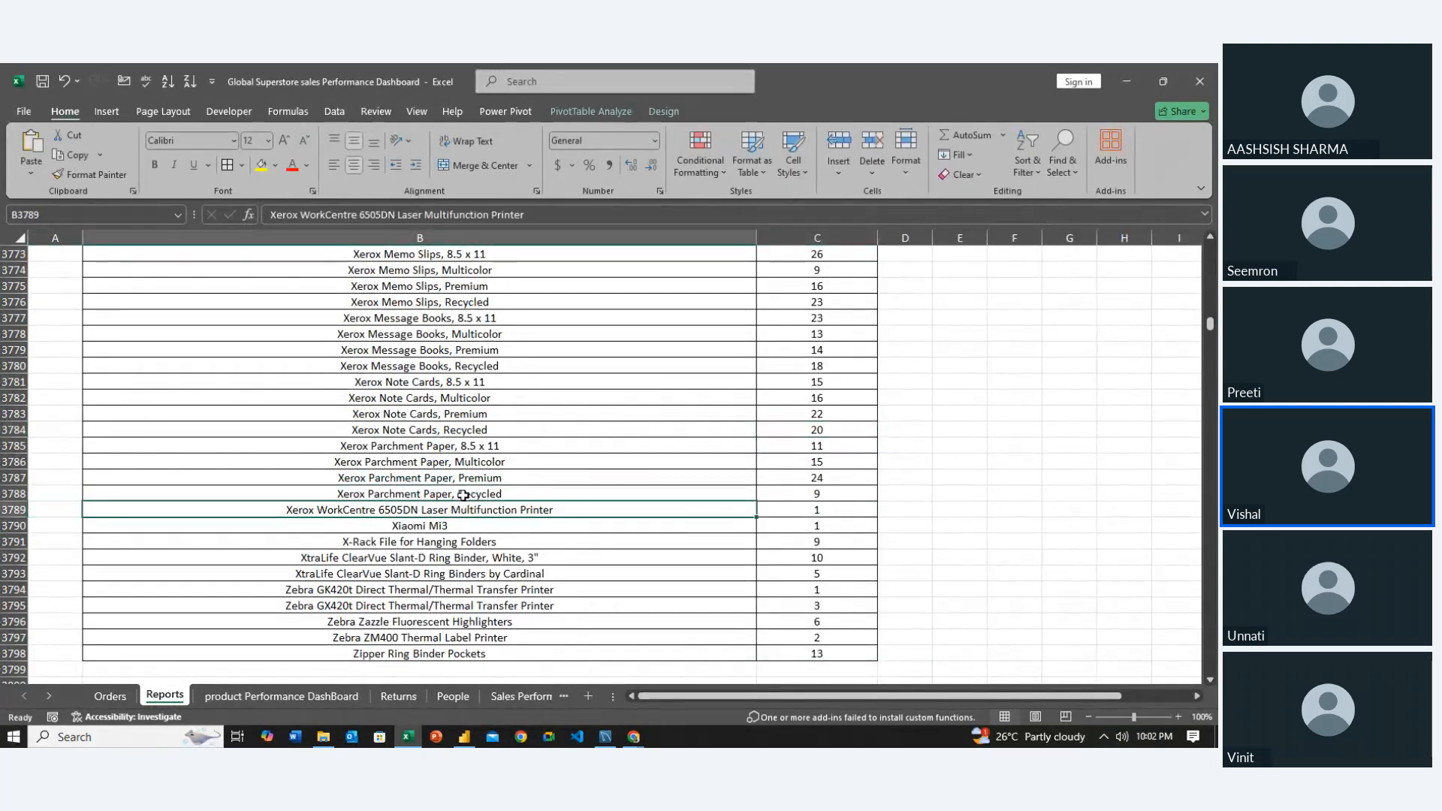
{"action": "key", "text": "Down"}
{"action": "key", "text": "Down"}
{"action": "key", "text": "Down"}
{"action": "key", "text": "Down"}
{"action": "key", "text": "Down"}
{"action": "key", "text": "Down"}
{"action": "key", "text": "Down"}
{"action": "key", "text": "Down"}
{"action": "key", "text": "Down"}
{"action": "key", "text": "Down"}
{"action": "key", "text": "Down"}
{"action": "key", "text": "Down"}
{"action": "key", "text": "Down"}
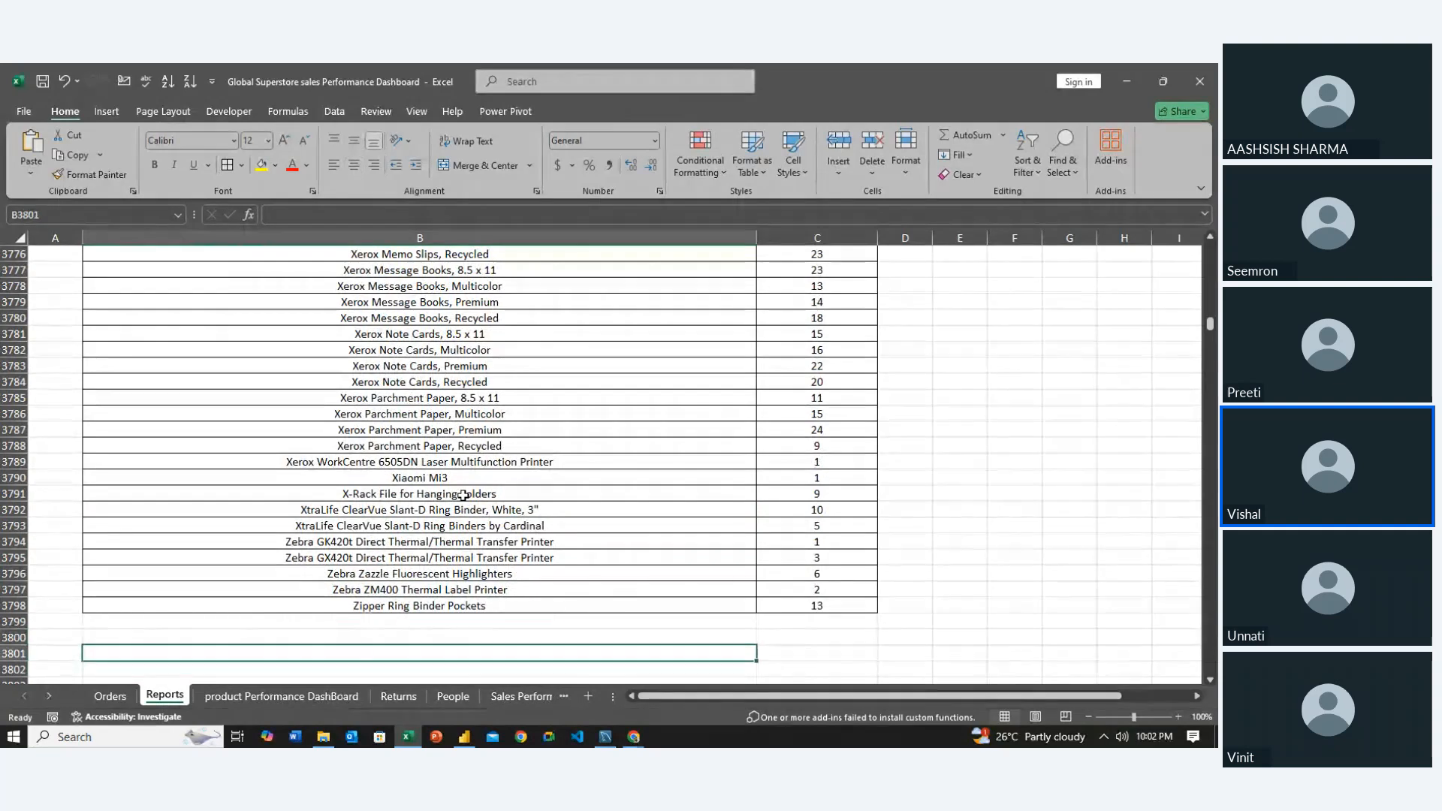
{"action": "key", "text": "Up"}
{"action": "key", "text": "Up"}
{"action": "key", "text": "Up"}
{"action": "key", "text": "Up"}
{"action": "key", "text": "ctrl+shift+Up"}
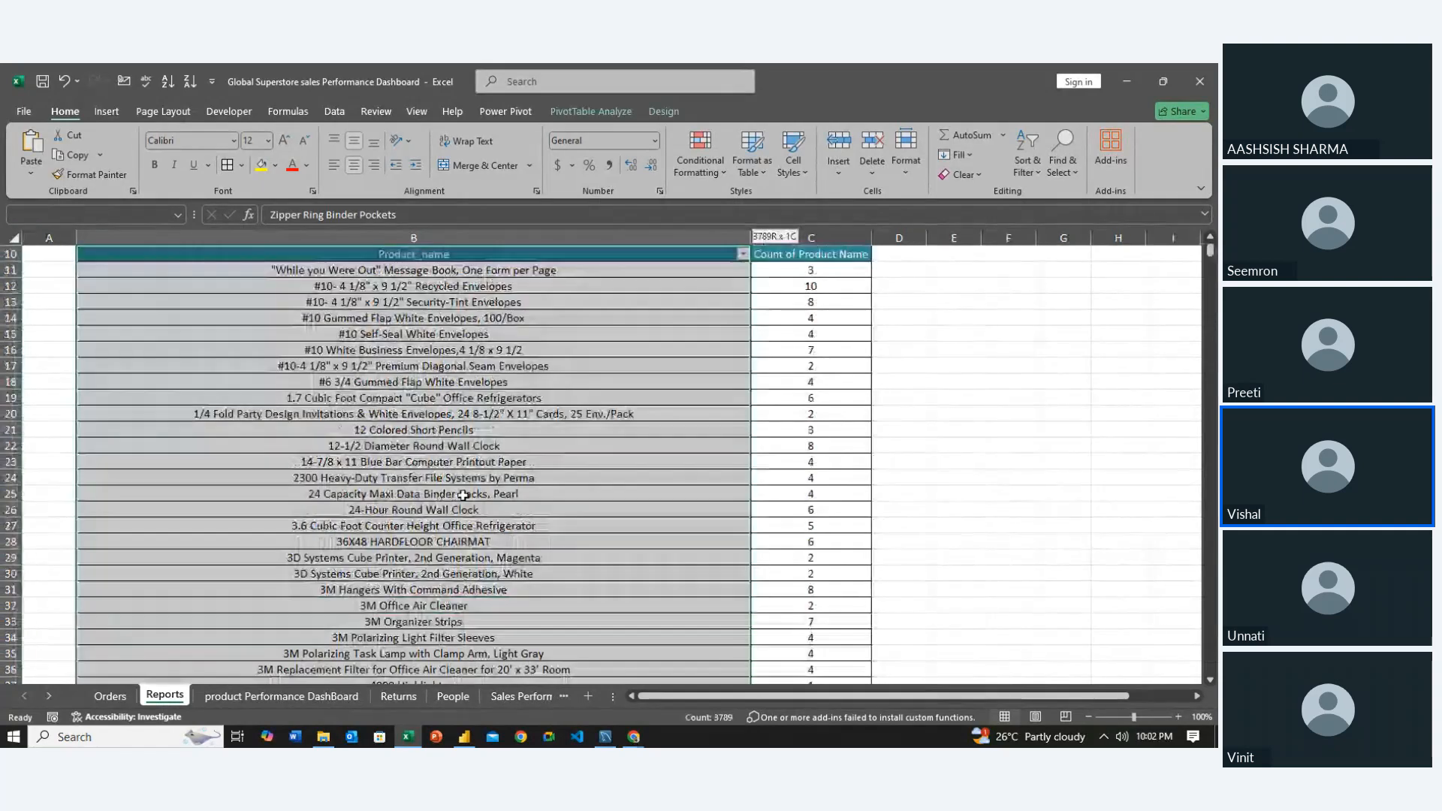
{"action": "key", "text": "shift+Right"}
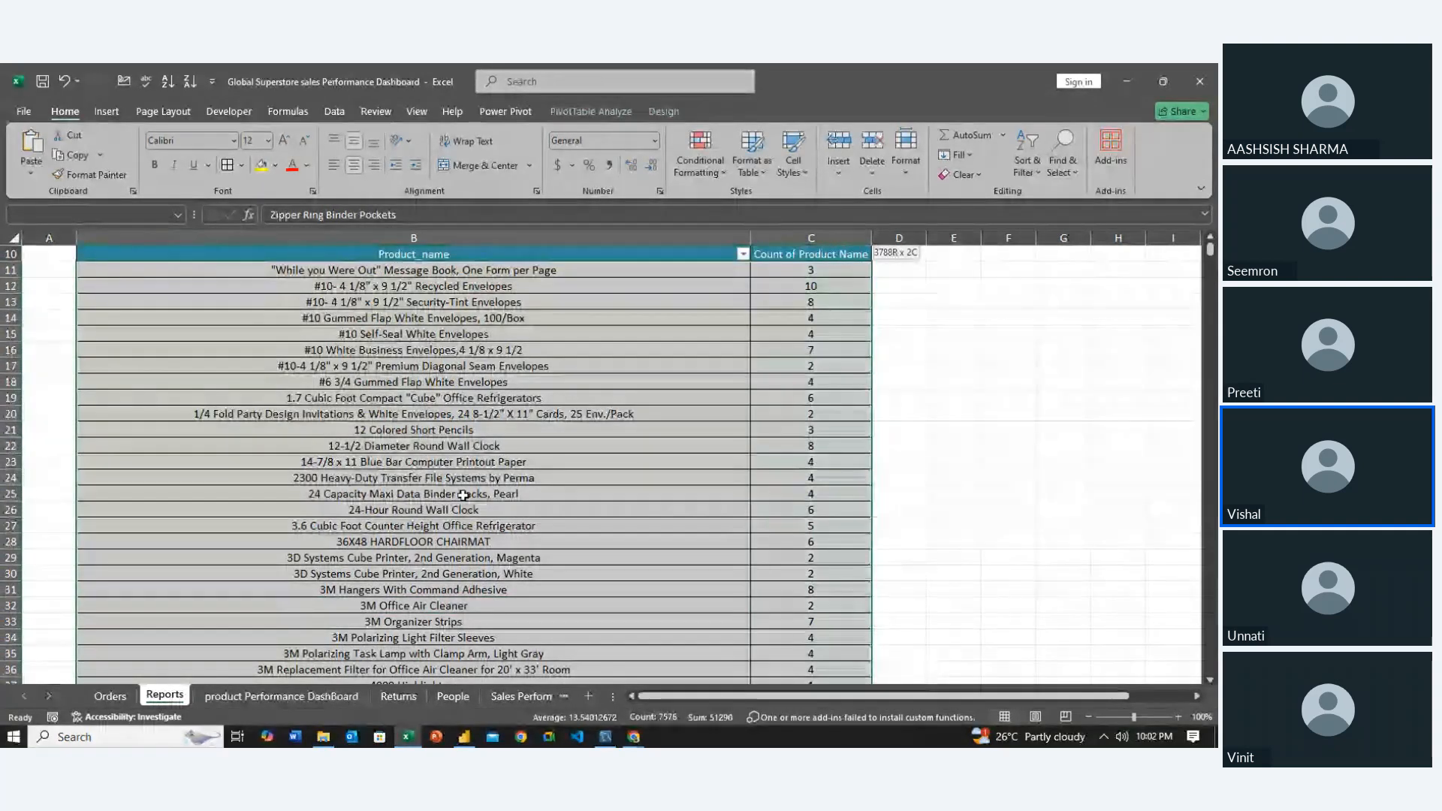
{"action": "key", "text": "alt+F1"}
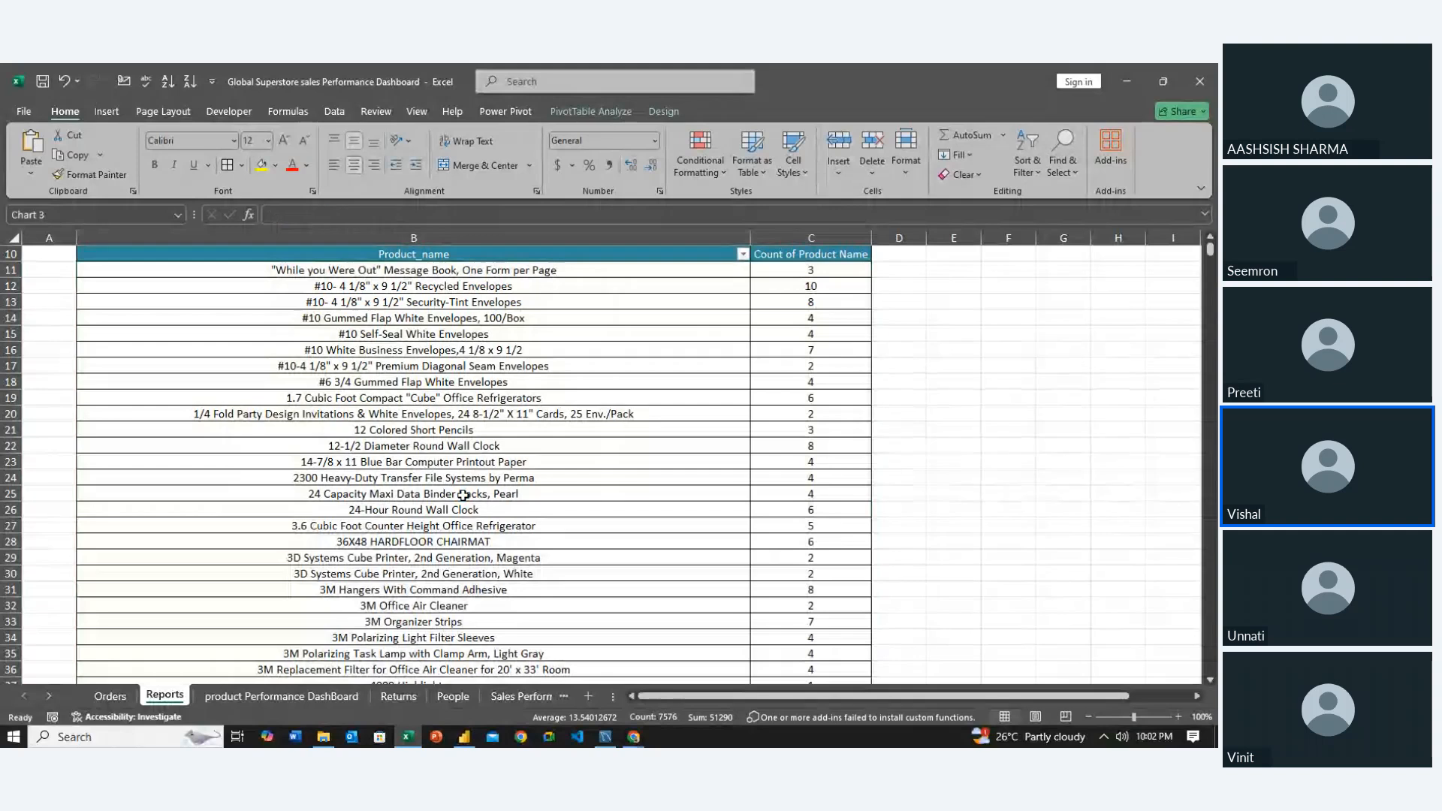
{"action": "mouse_move", "coordinate": [531, 341]}
{"action": "left_mouse_down"}
{"action": "mouse_move", "coordinate": [966, 327]}
{"action": "mouse_move", "coordinate": [1018, 436]}
{"action": "left_mouse_up"}
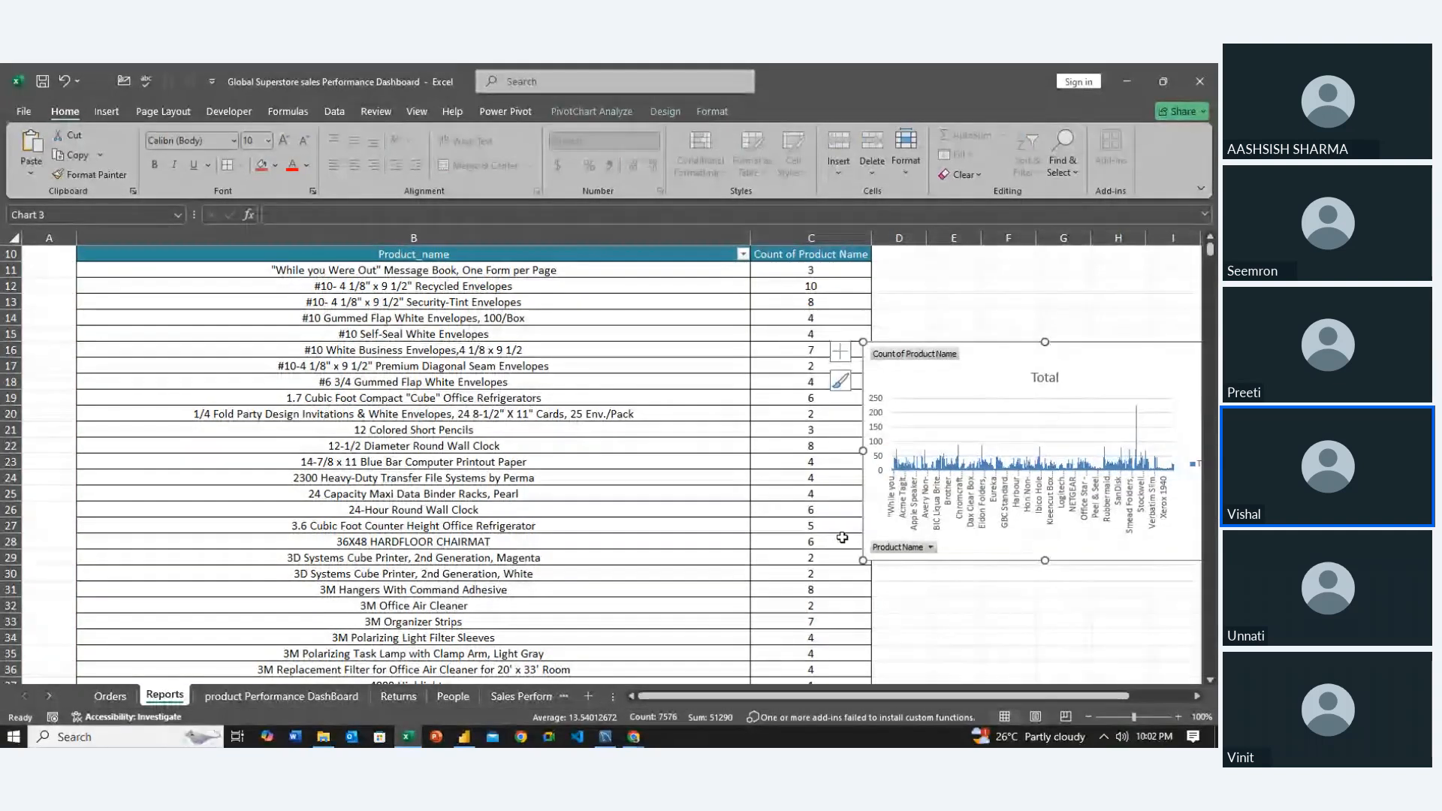
Move the product chart to the product Performance DashBoard sheet and enlarge it beside the doughnut chart to match its height and the banner's edge
{"action": "key", "text": "ctrl+x"}
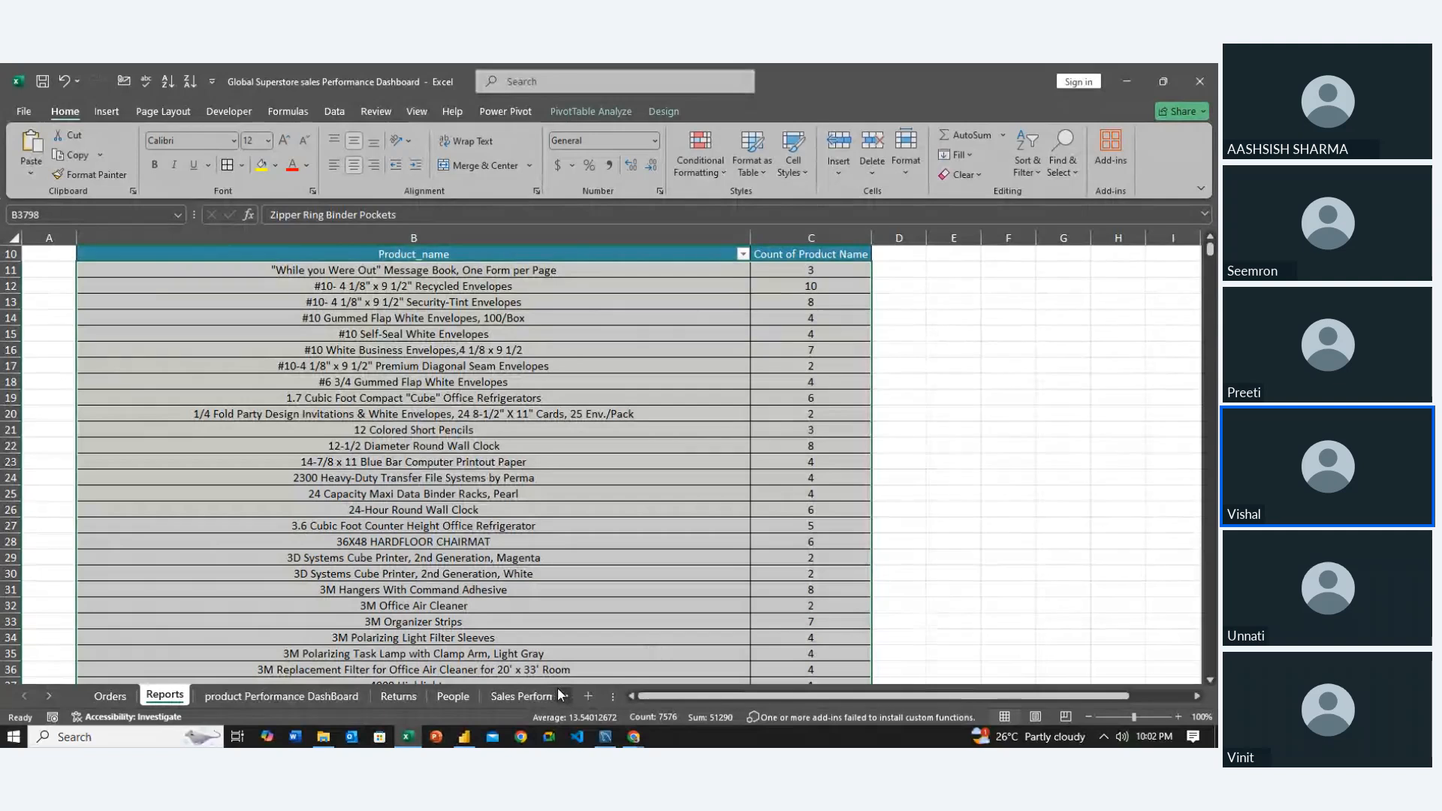
{"action": "left_click", "coordinate": [270, 697]}
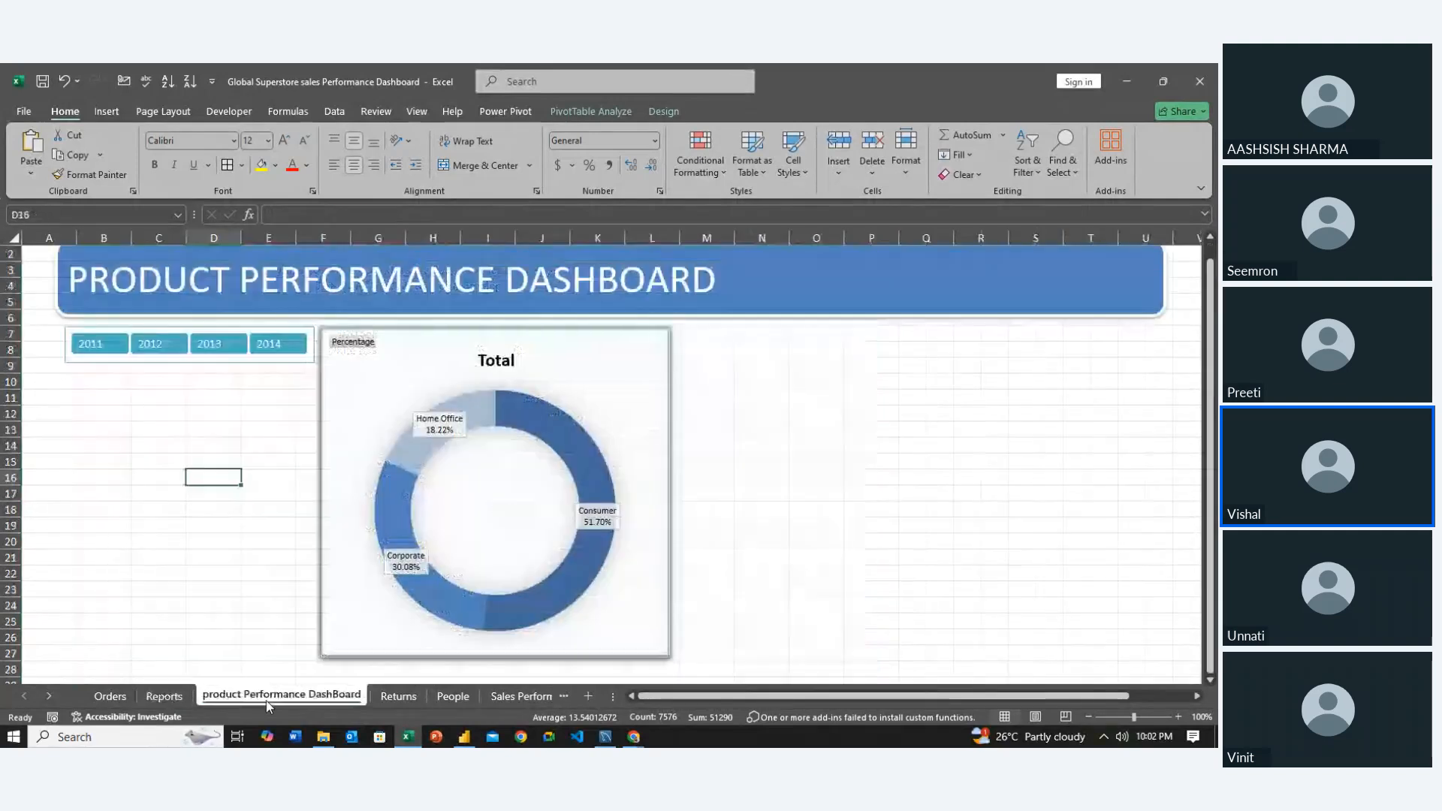
{"action": "left_click", "coordinate": [795, 517]}
{"action": "key", "text": "ctrl+v"}
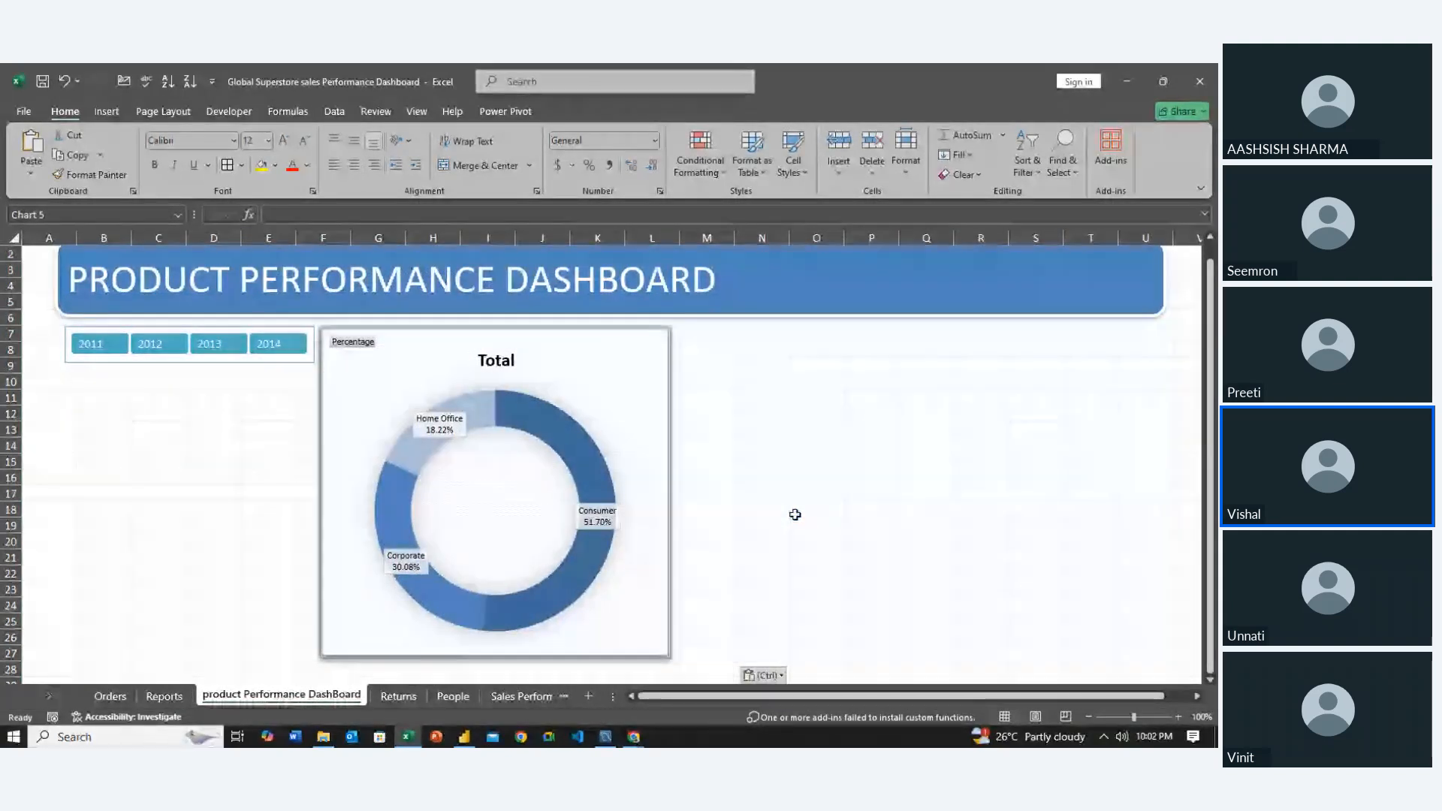
{"action": "left_click_drag", "start_coordinate": [856, 563], "coordinate": [736, 360]}
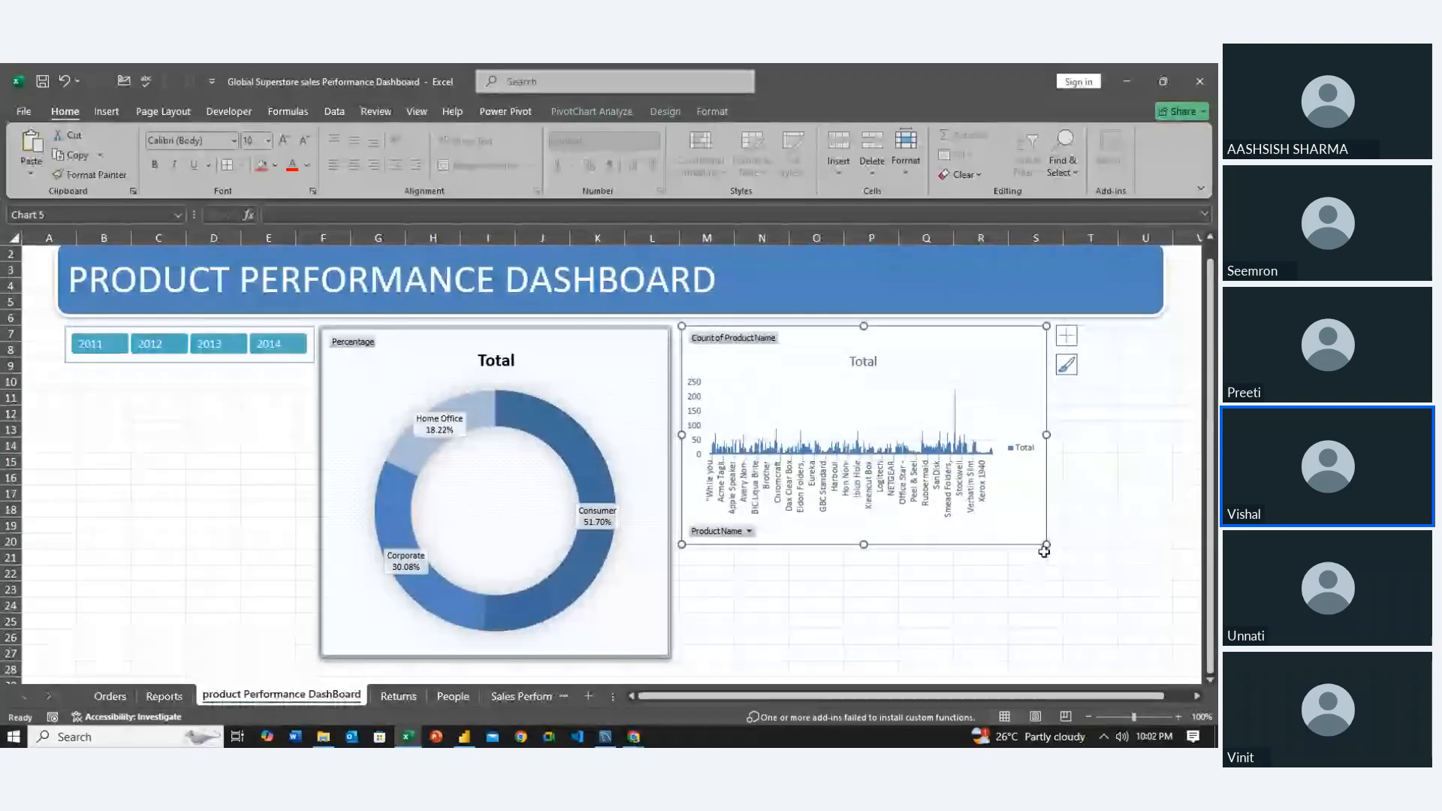
{"action": "mouse_move", "coordinate": [1125, 633]}
{"action": "left_mouse_down"}
{"action": "mouse_move", "coordinate": [1162, 644]}
{"action": "mouse_move", "coordinate": [1160, 657]}
{"action": "left_mouse_up"}
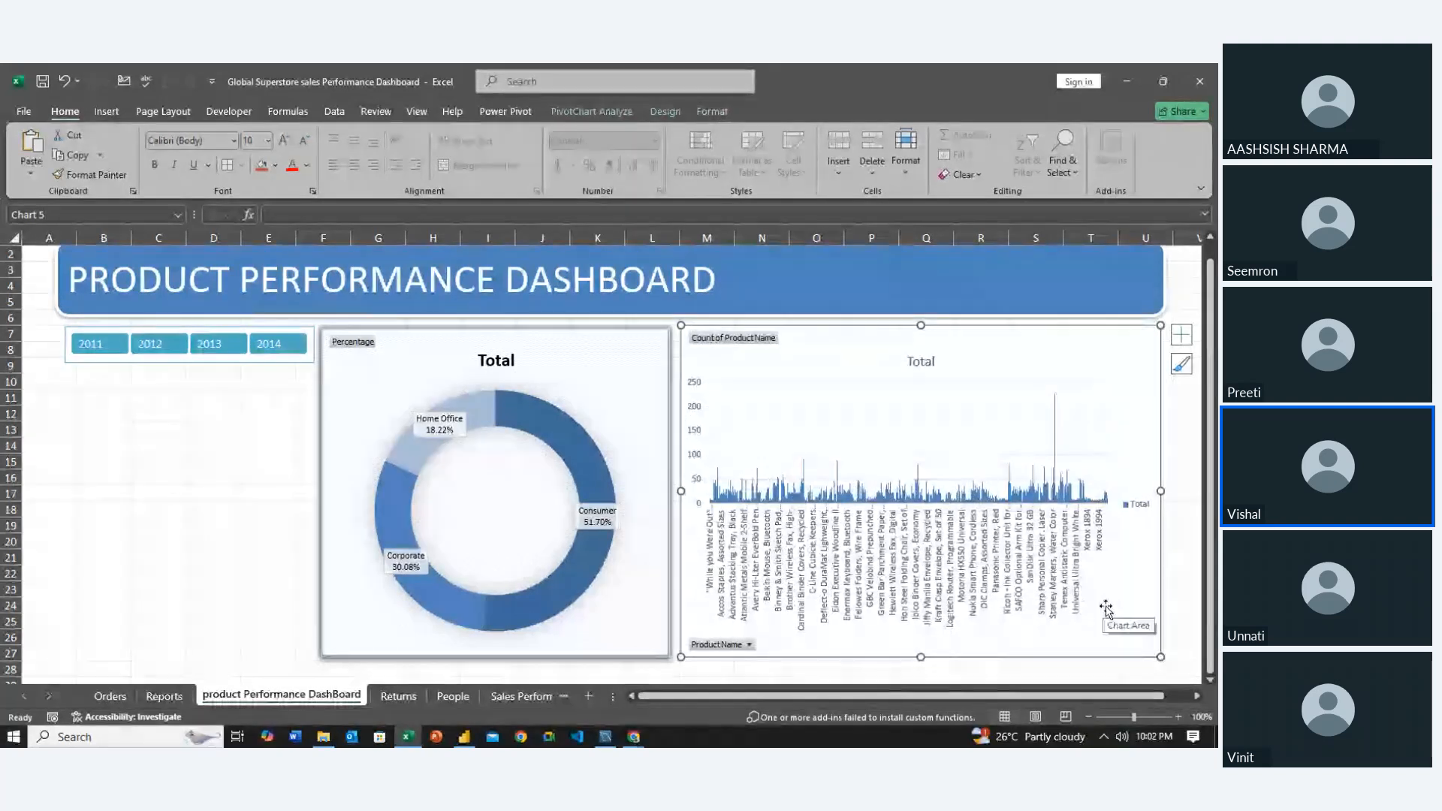
{"action": "key", "text": "alt+Tab"}
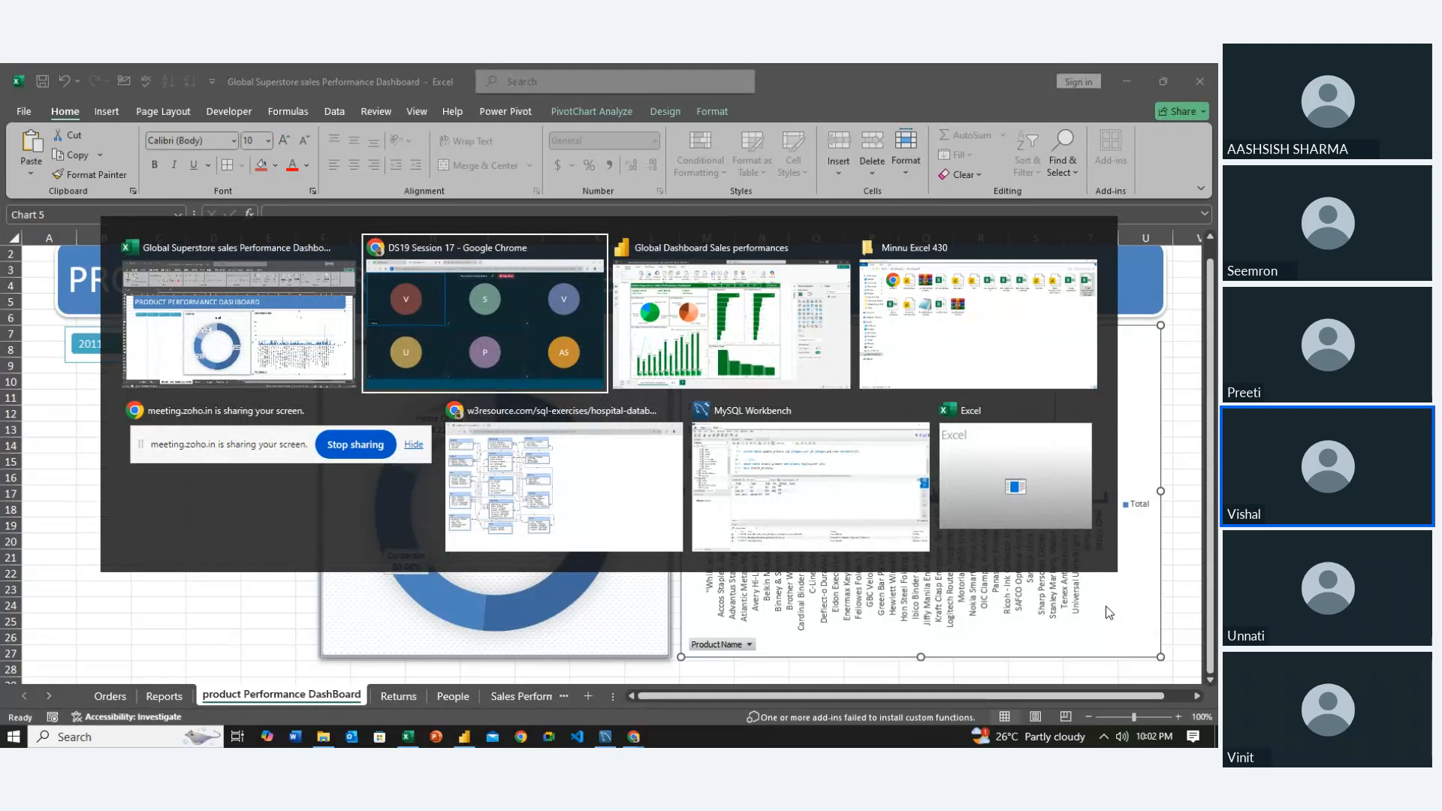
{"action": "key", "text": "Tab"}
{"action": "key", "text": "Tab"}
{"action": "key", "text": "Tab"}
{"action": "key", "text": "Tab"}
{"action": "key", "text": "Tab"}
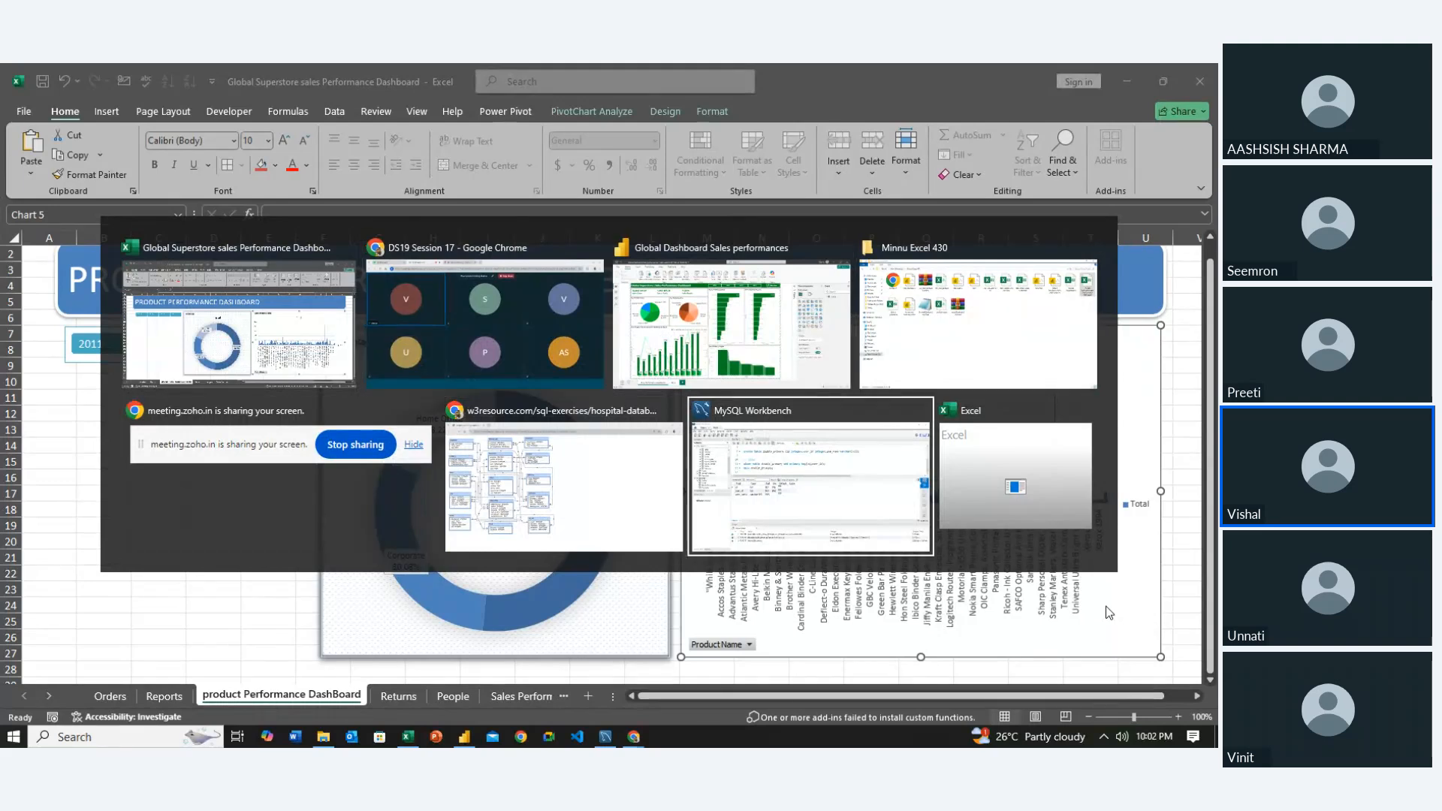
{"action": "key", "text": "alt+shift+Tab"}
{"action": "key", "text": "alt+shift+Tab"}
{"action": "key", "text": "alt+shift+Tab"}
{"action": "key", "text": "alt+shift+Tab"}
{"action": "key", "text": "alt+shift+Tab"}
{"action": "key", "text": "alt+shift+Tab"}
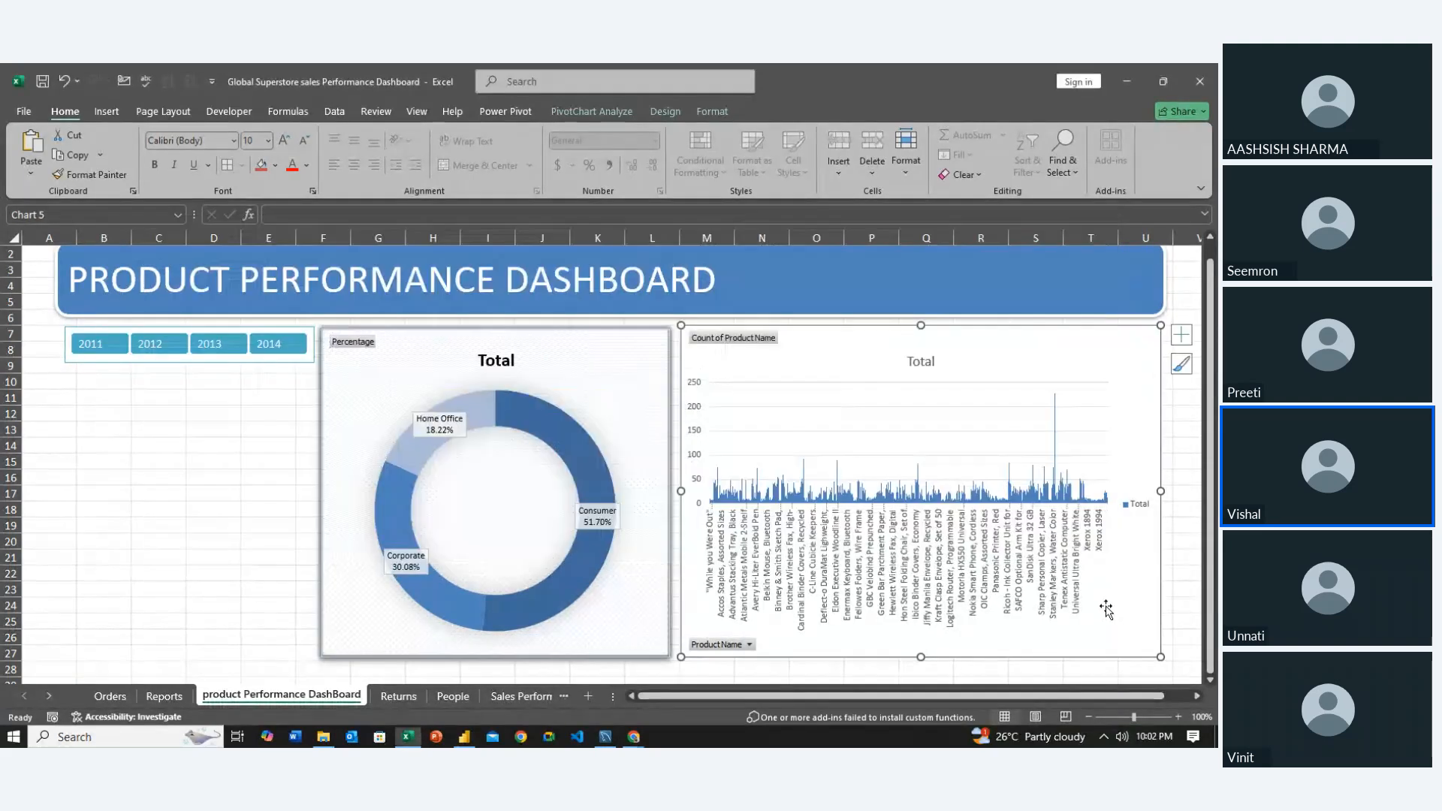
Filter the product PivotTable on the Reports sheet to the top 10 items by Count of Product Name
{"action": "key", "text": "ctrl+Page_Up"}
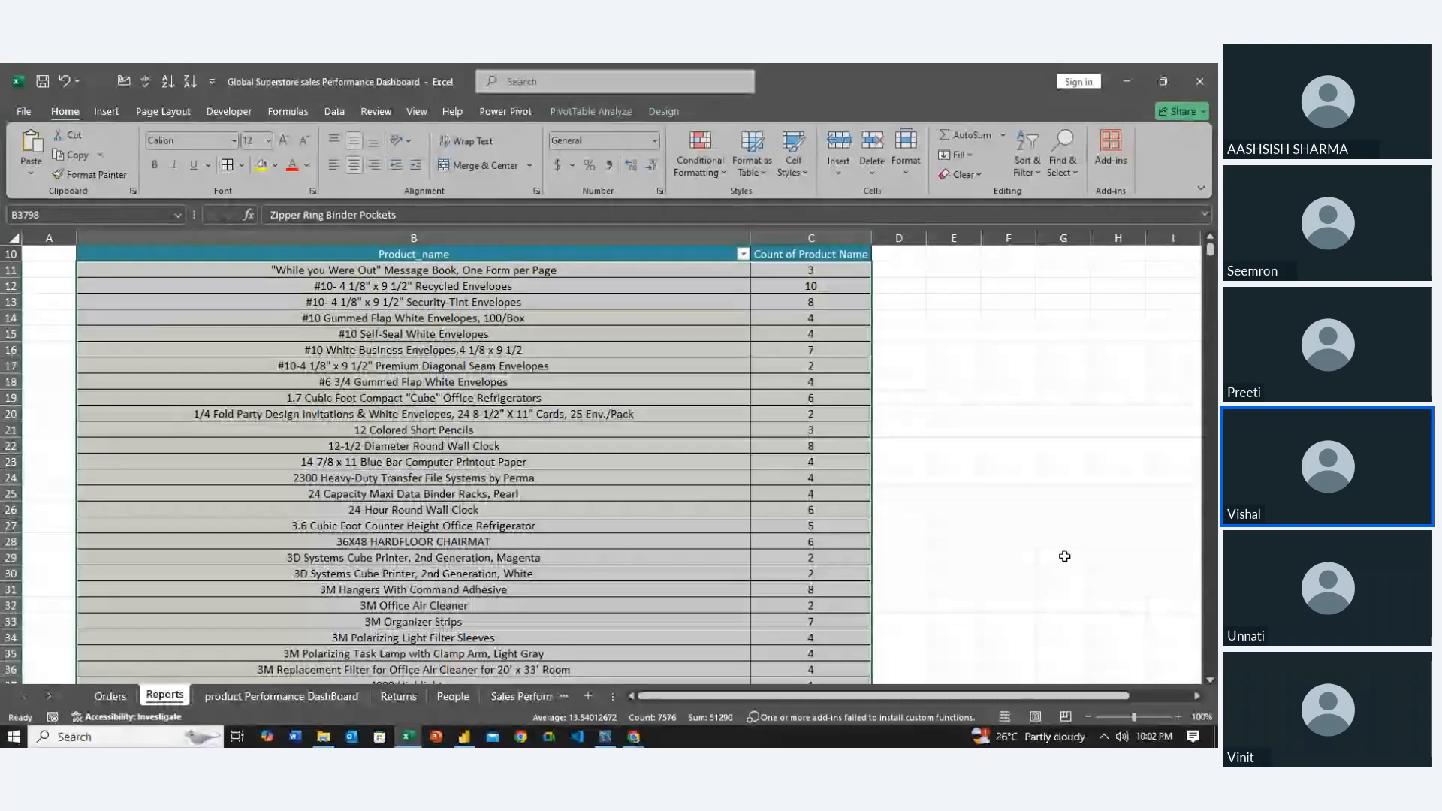
{"action": "left_click", "coordinate": [898, 445]}
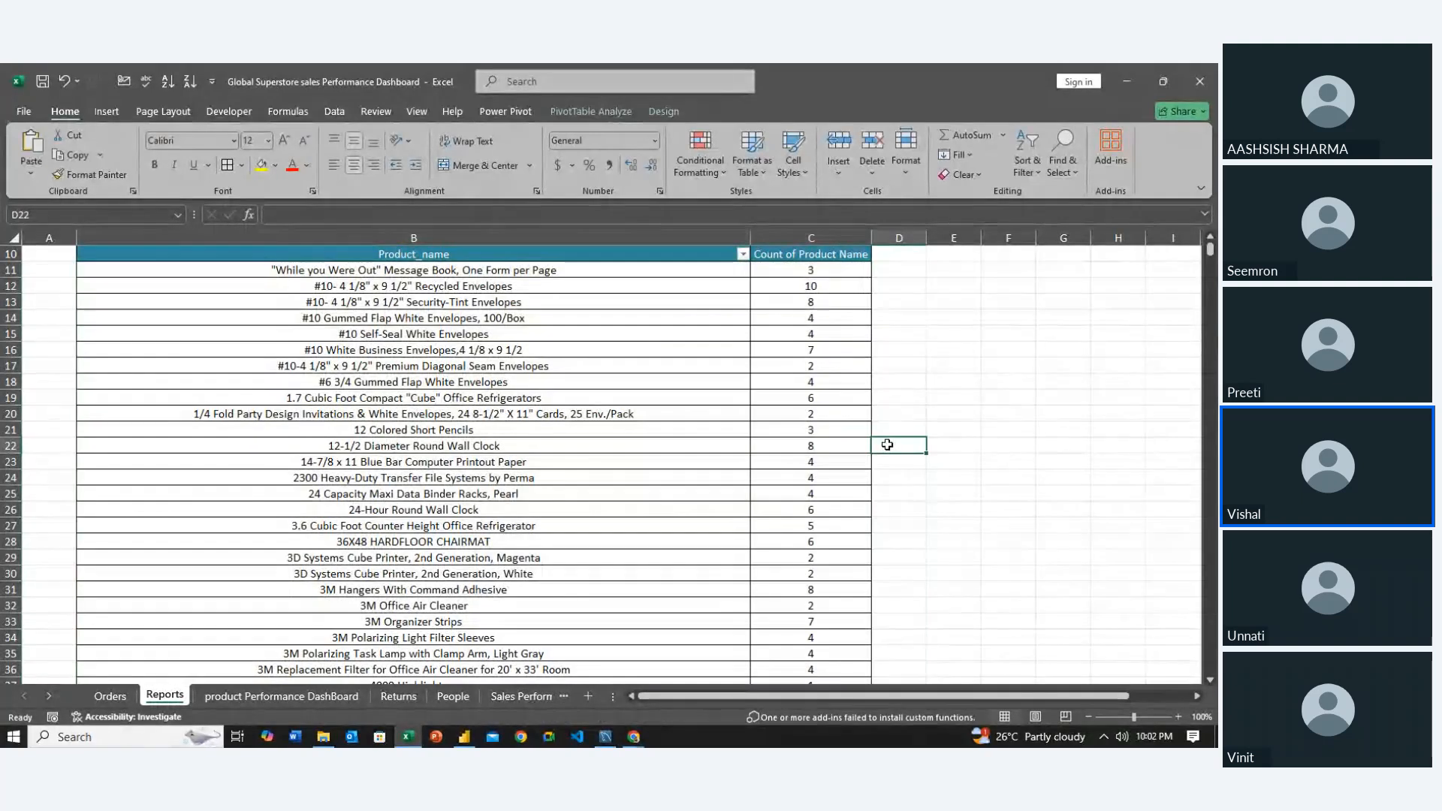
{"action": "left_click", "coordinate": [742, 254]}
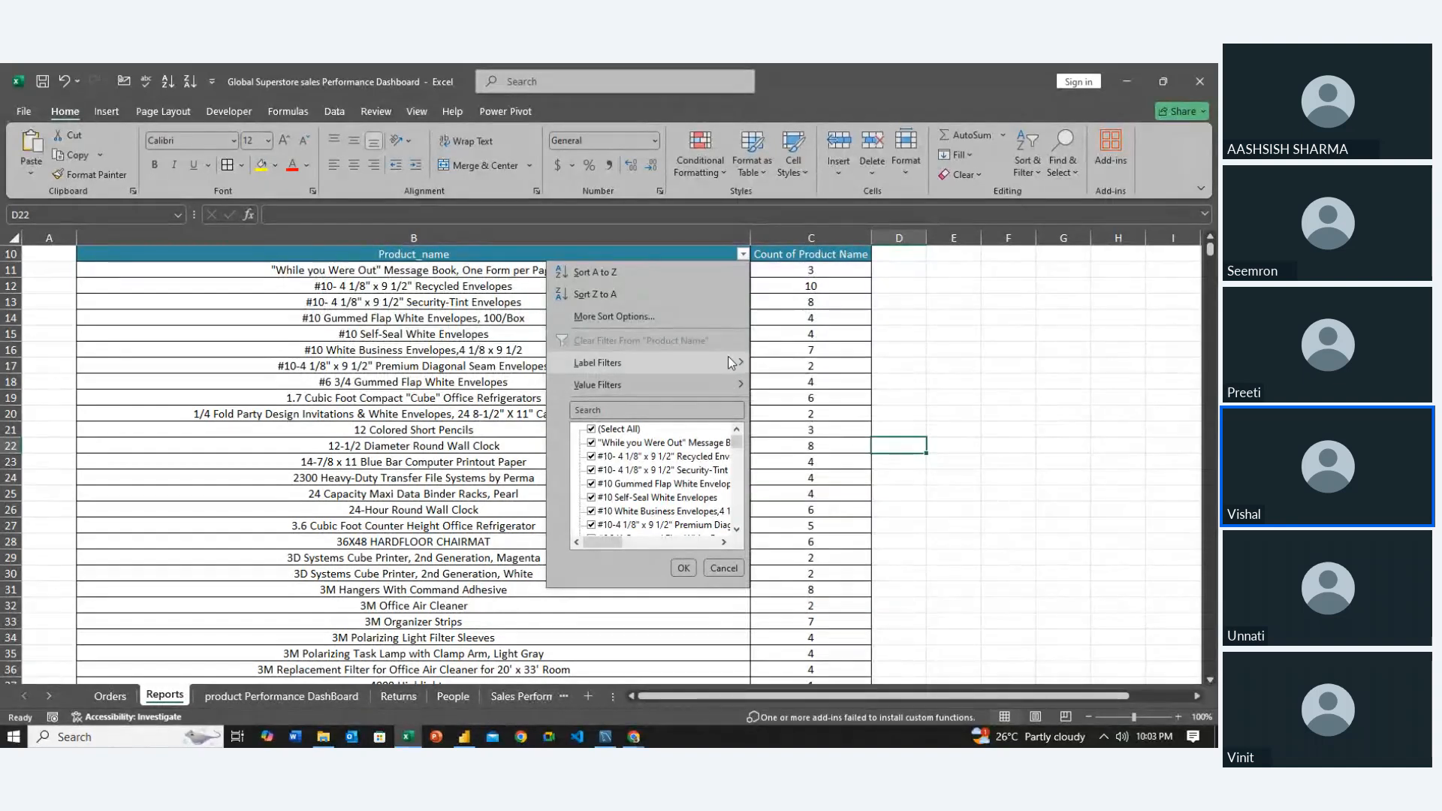
{"action": "mouse_move", "coordinate": [728, 358]}
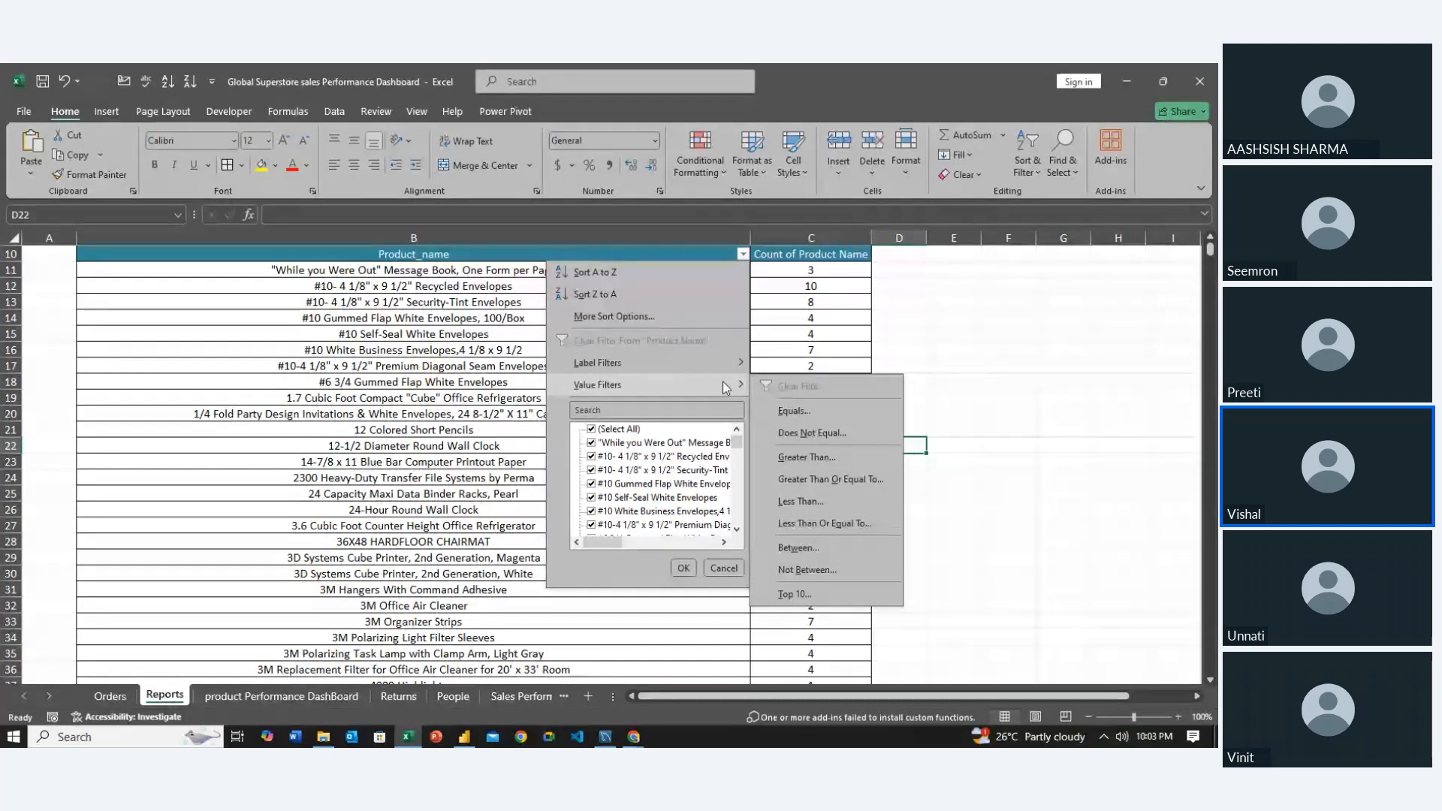
{"action": "left_click", "coordinate": [813, 599]}
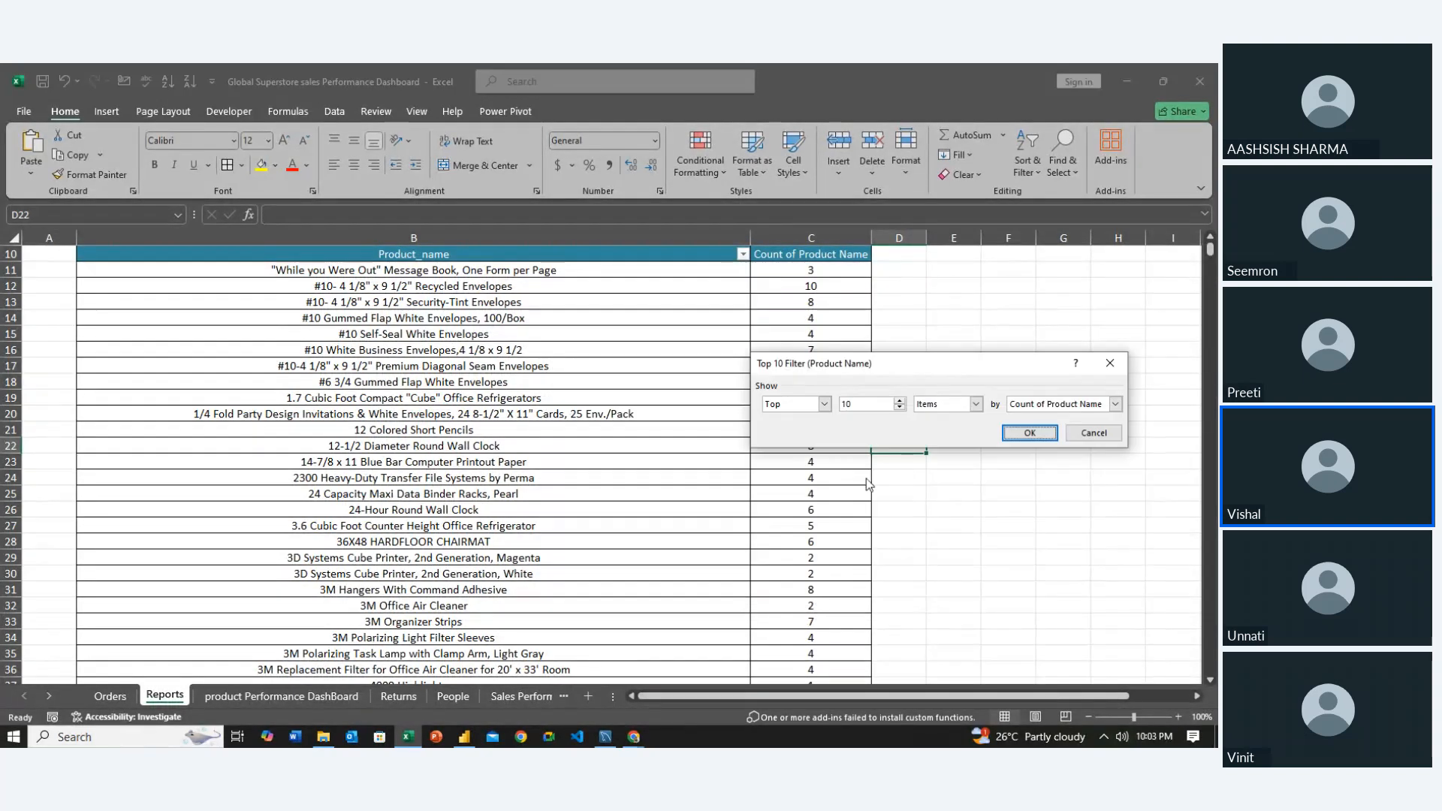
{"action": "left_click", "coordinate": [1030, 433]}
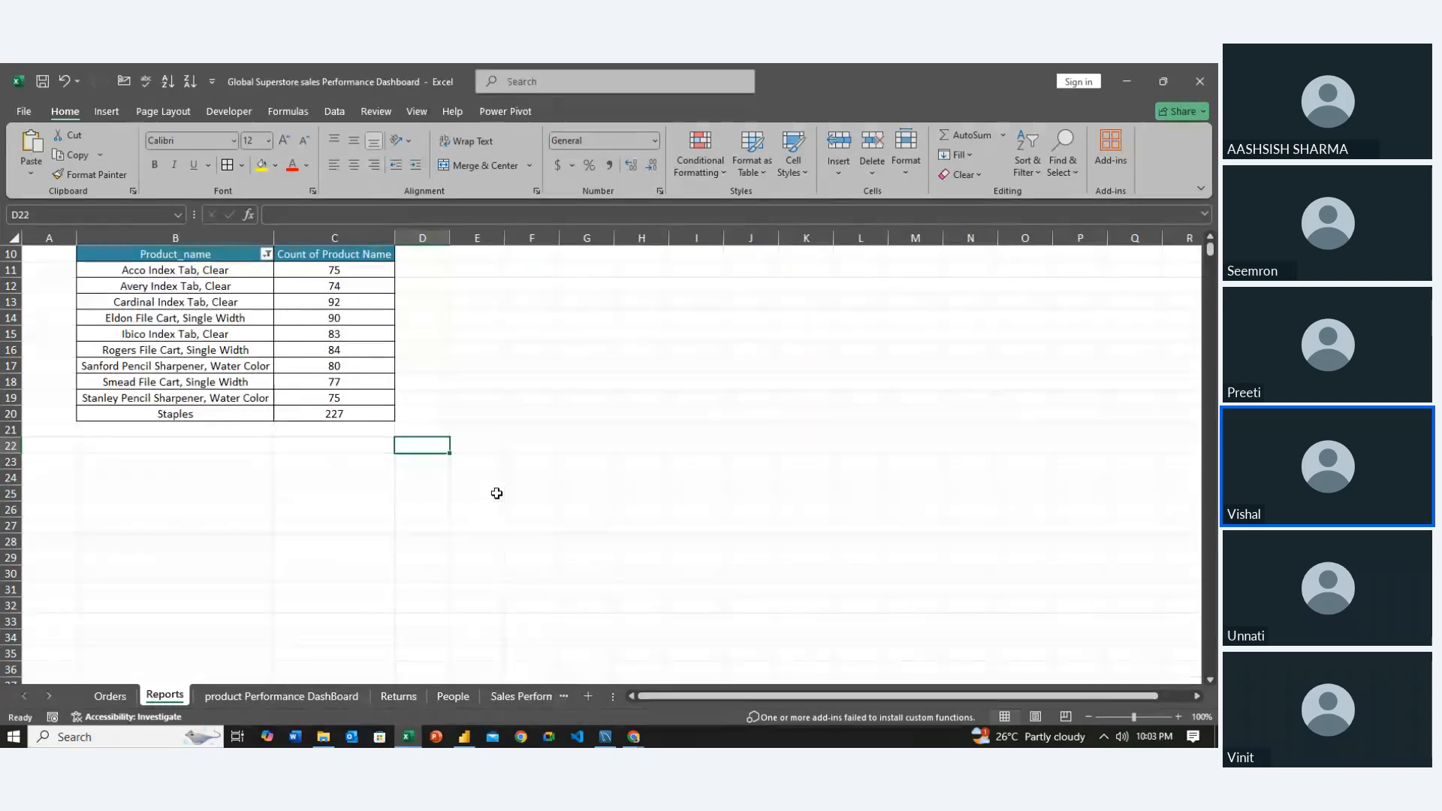
{"action": "scroll", "coordinate": [496, 494], "scroll_direction": "up", "scroll_amount": 3}
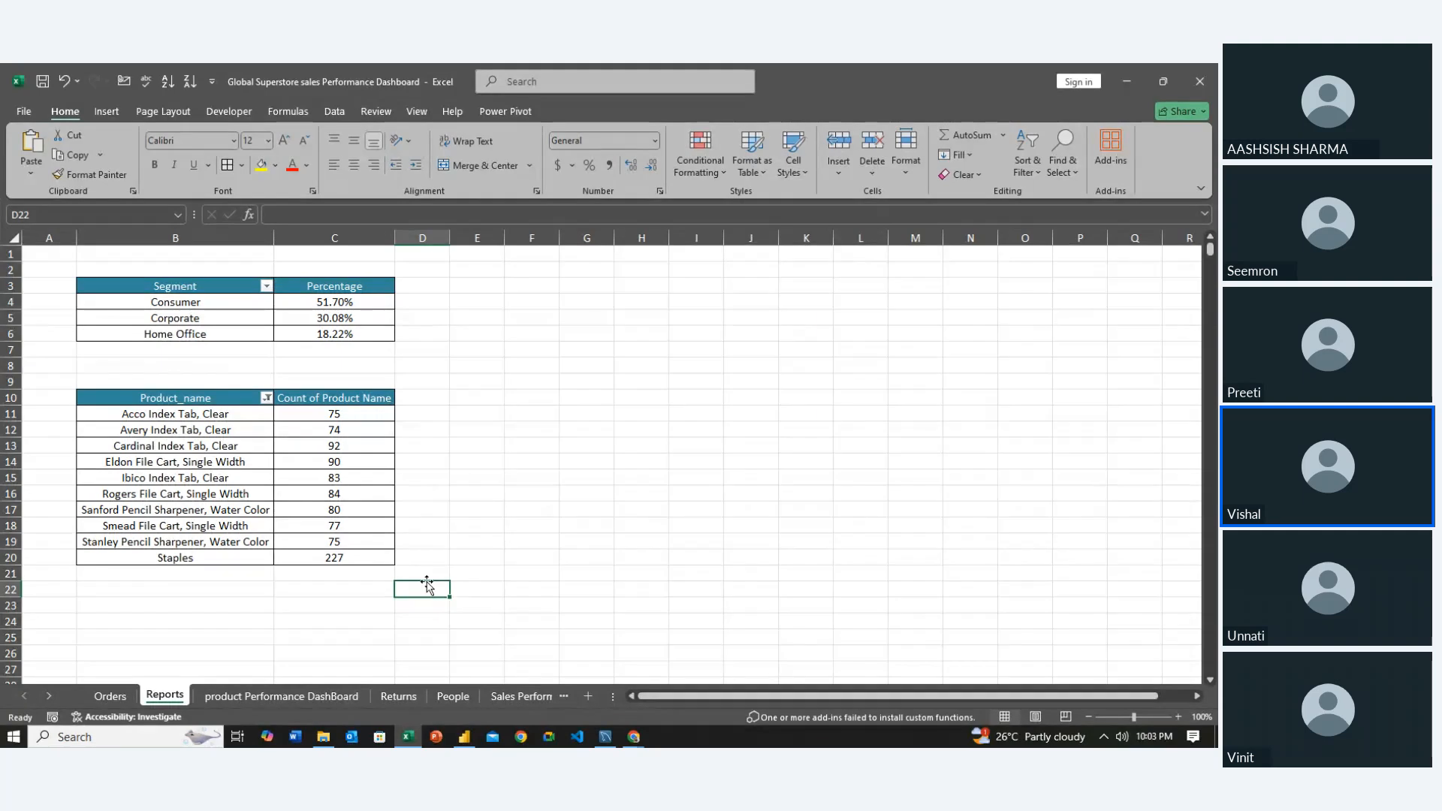
Switch the dashboard's Year slicer between 2011 and 2012 to check which charts respond
{"action": "left_click", "coordinate": [319, 690]}
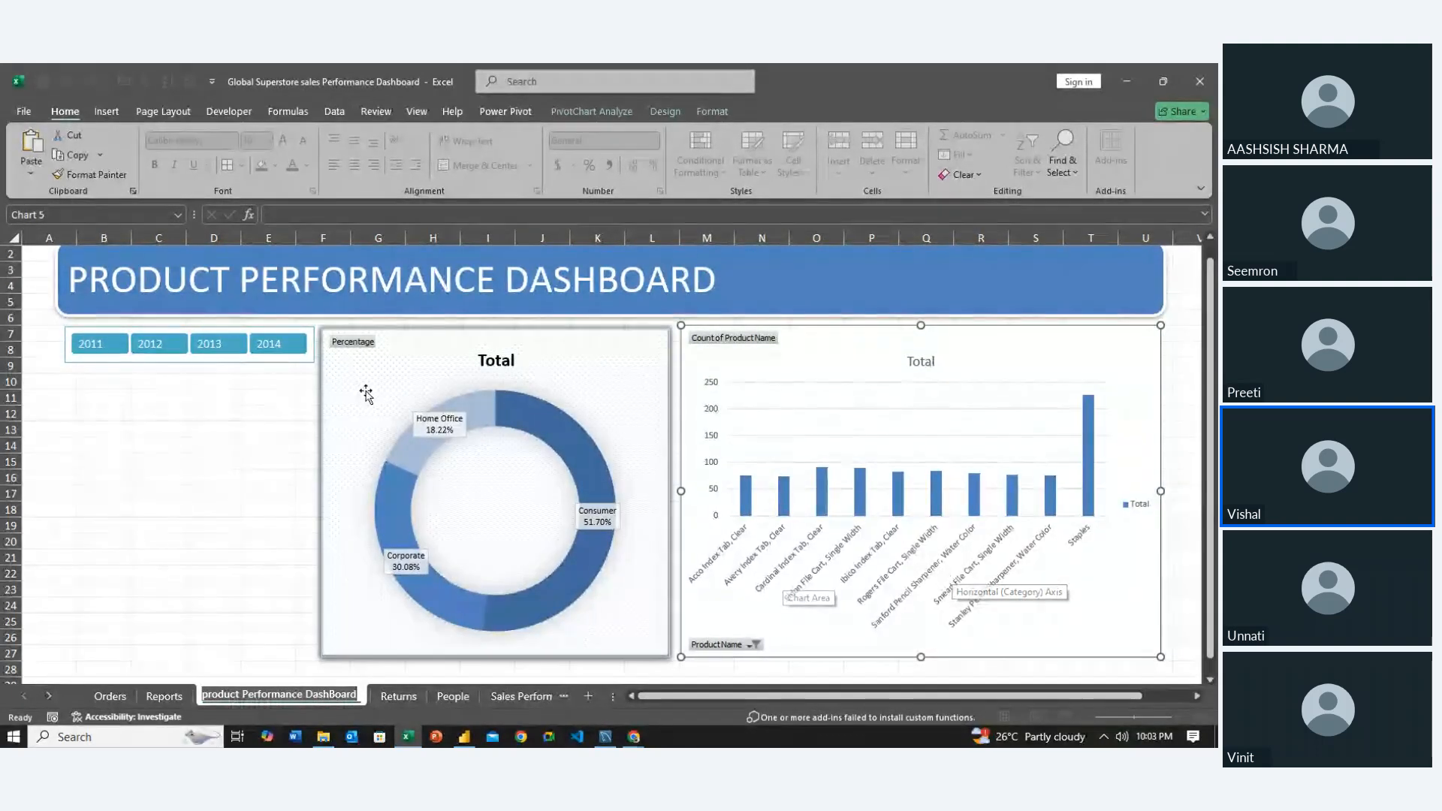
{"action": "left_click", "coordinate": [88, 345]}
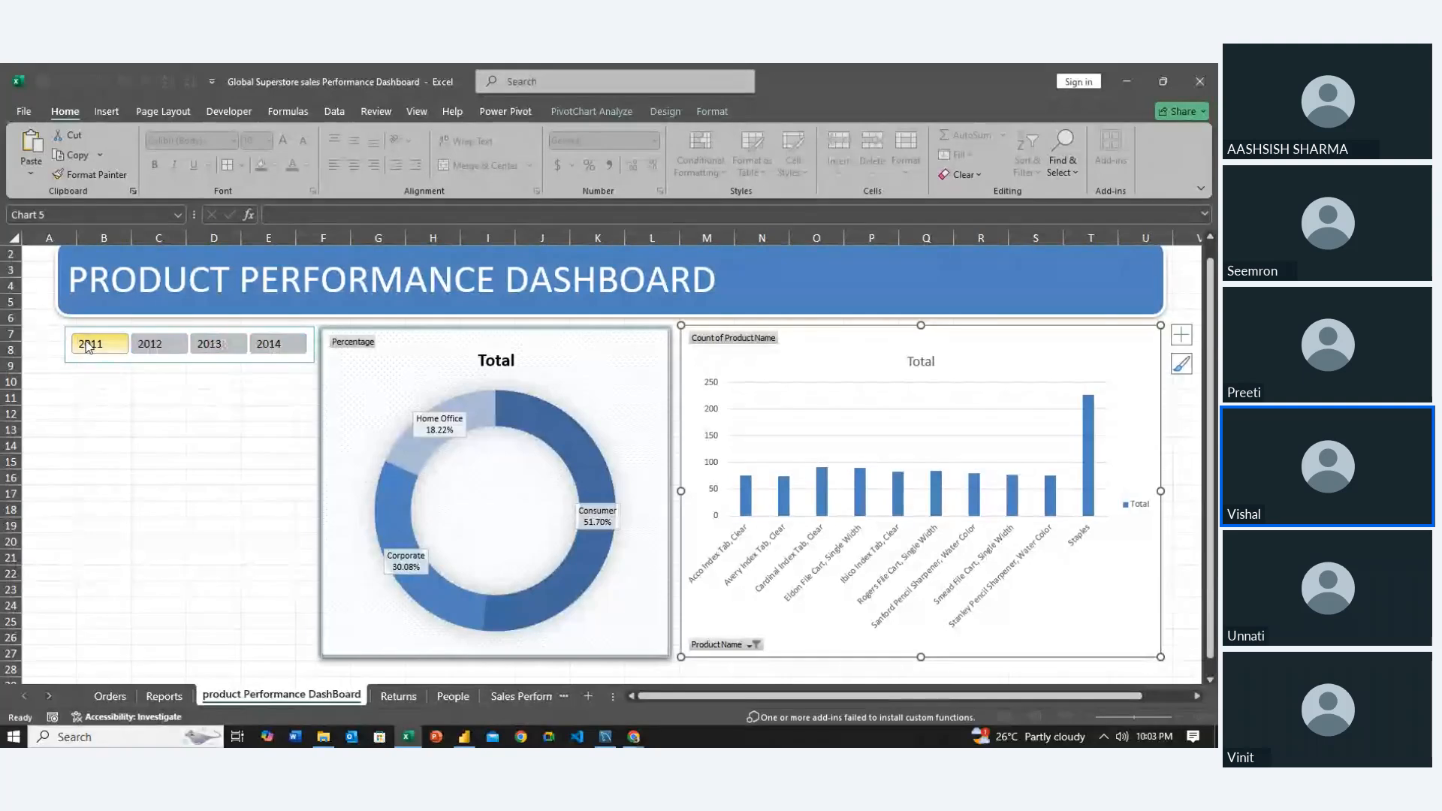
{"action": "left_click", "coordinate": [154, 345]}
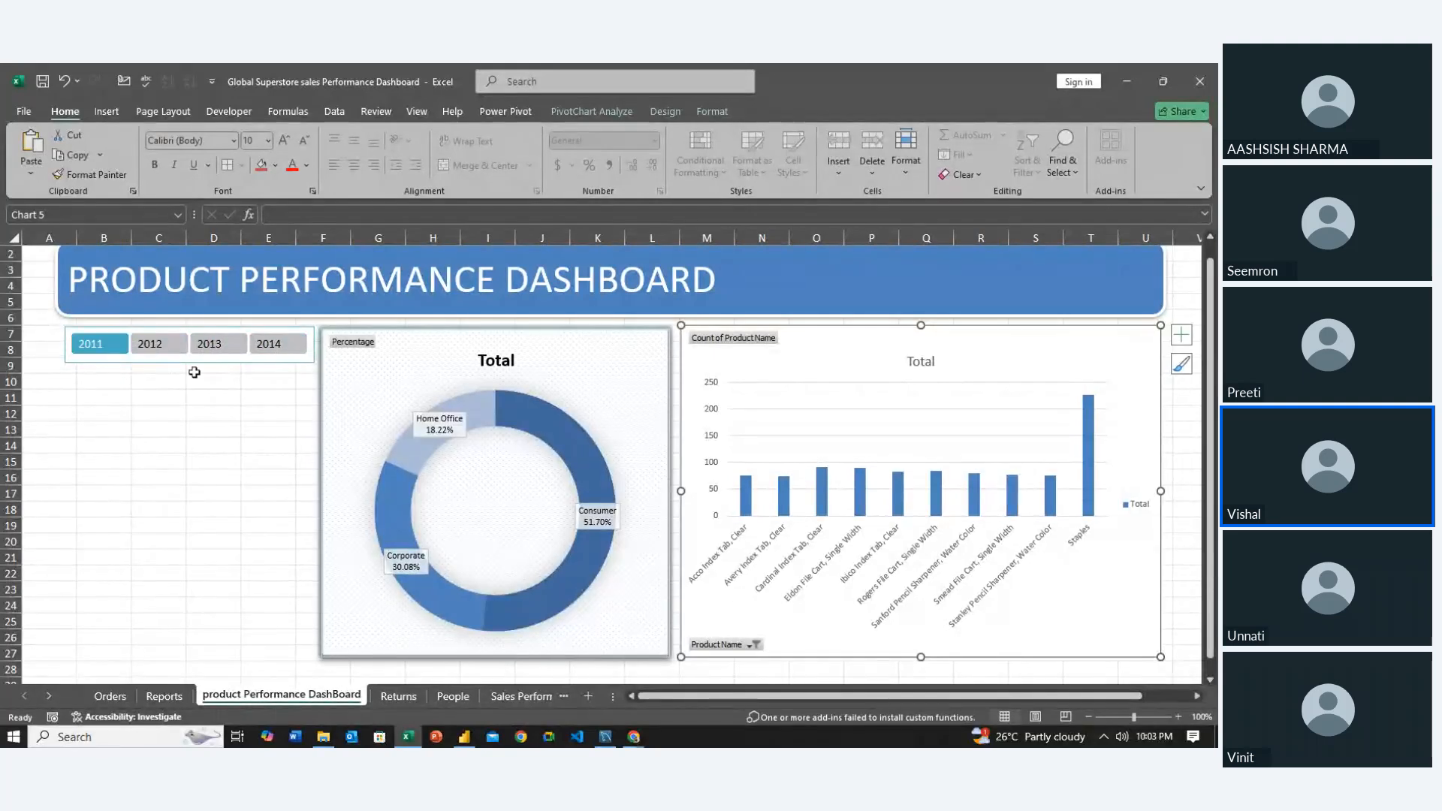
{"action": "left_click", "coordinate": [106, 347]}
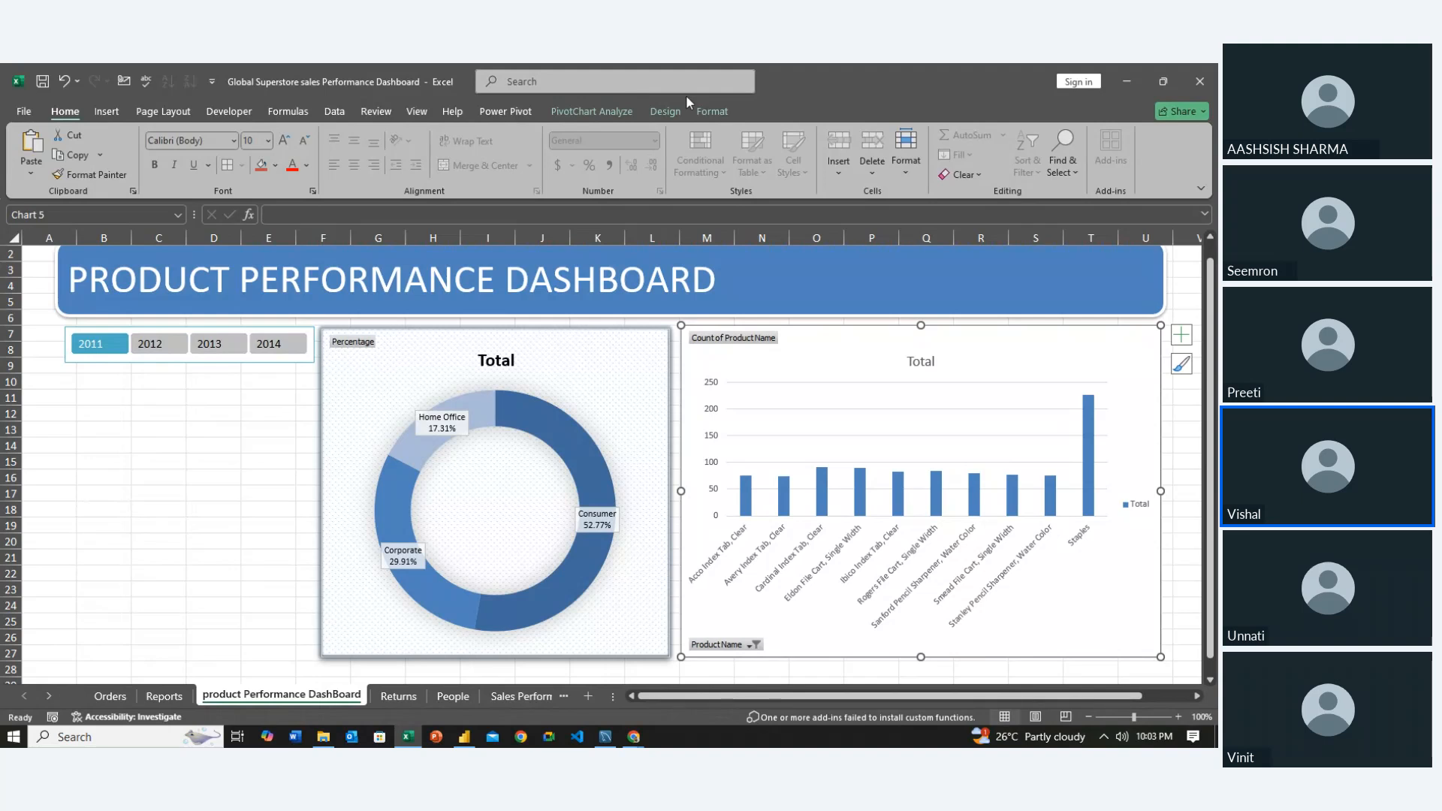
Connect the Year slicer to PivotTable2 on the Reports sheet through its report connections
{"action": "left_click", "coordinate": [280, 359]}
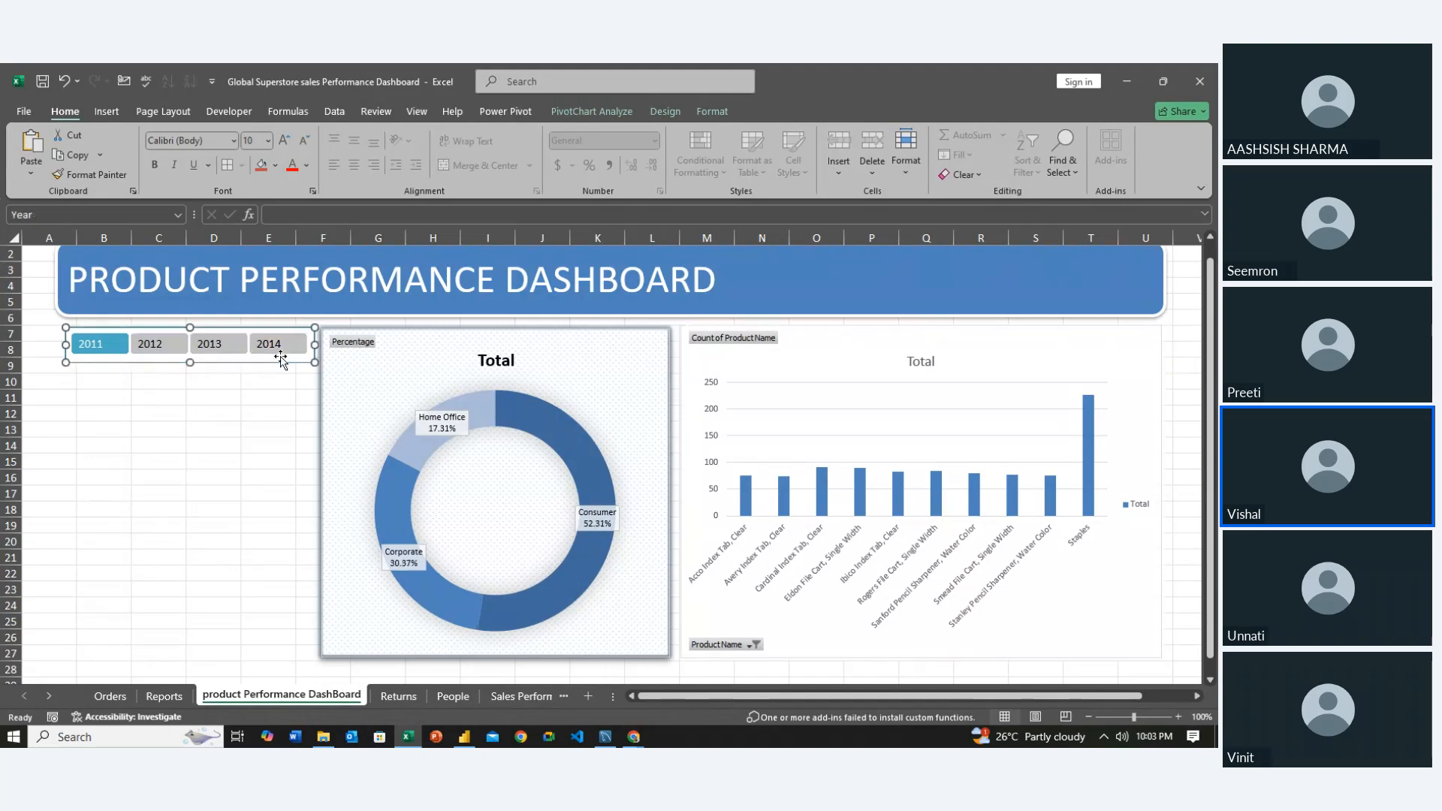
{"action": "left_click", "coordinate": [559, 112]}
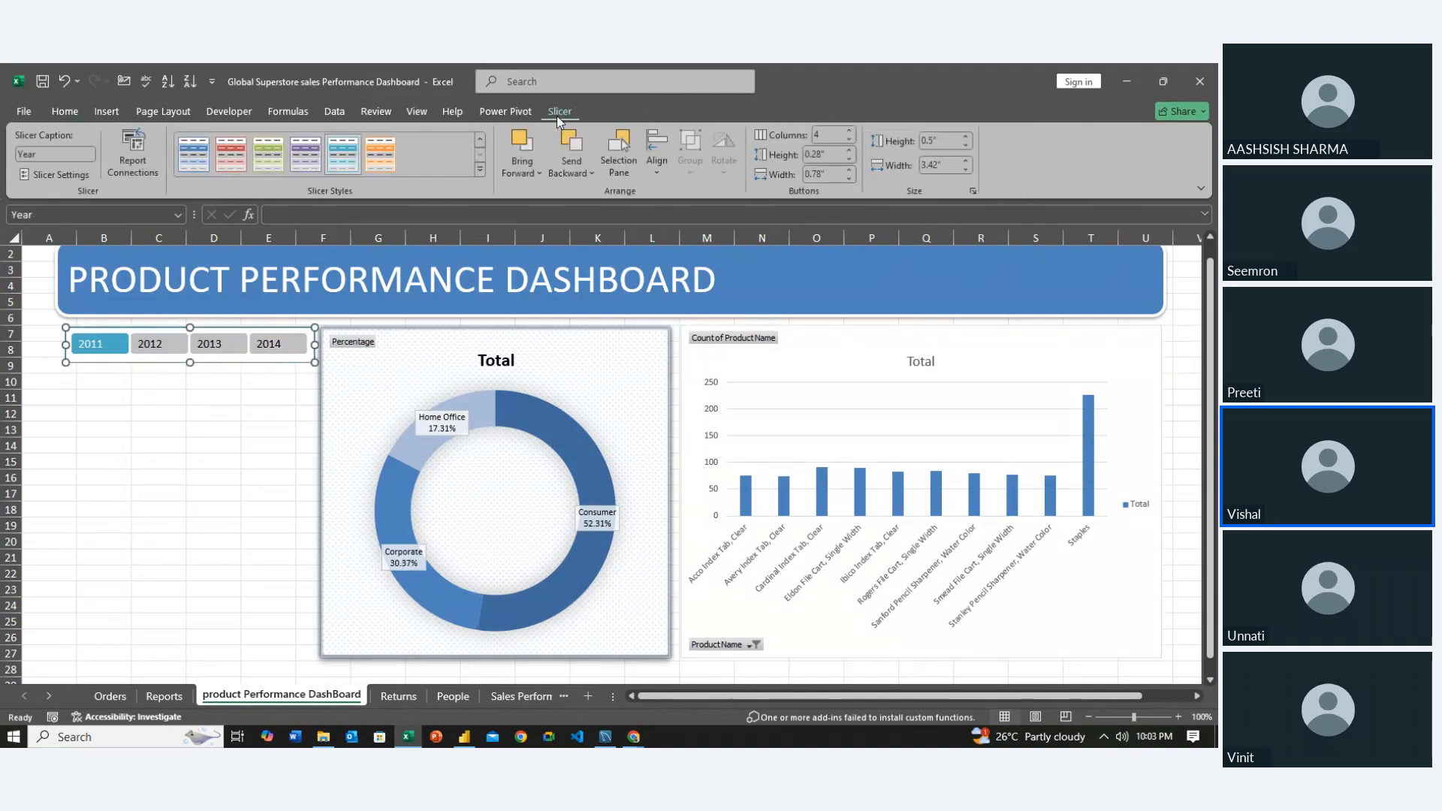
{"action": "left_click", "coordinate": [121, 167]}
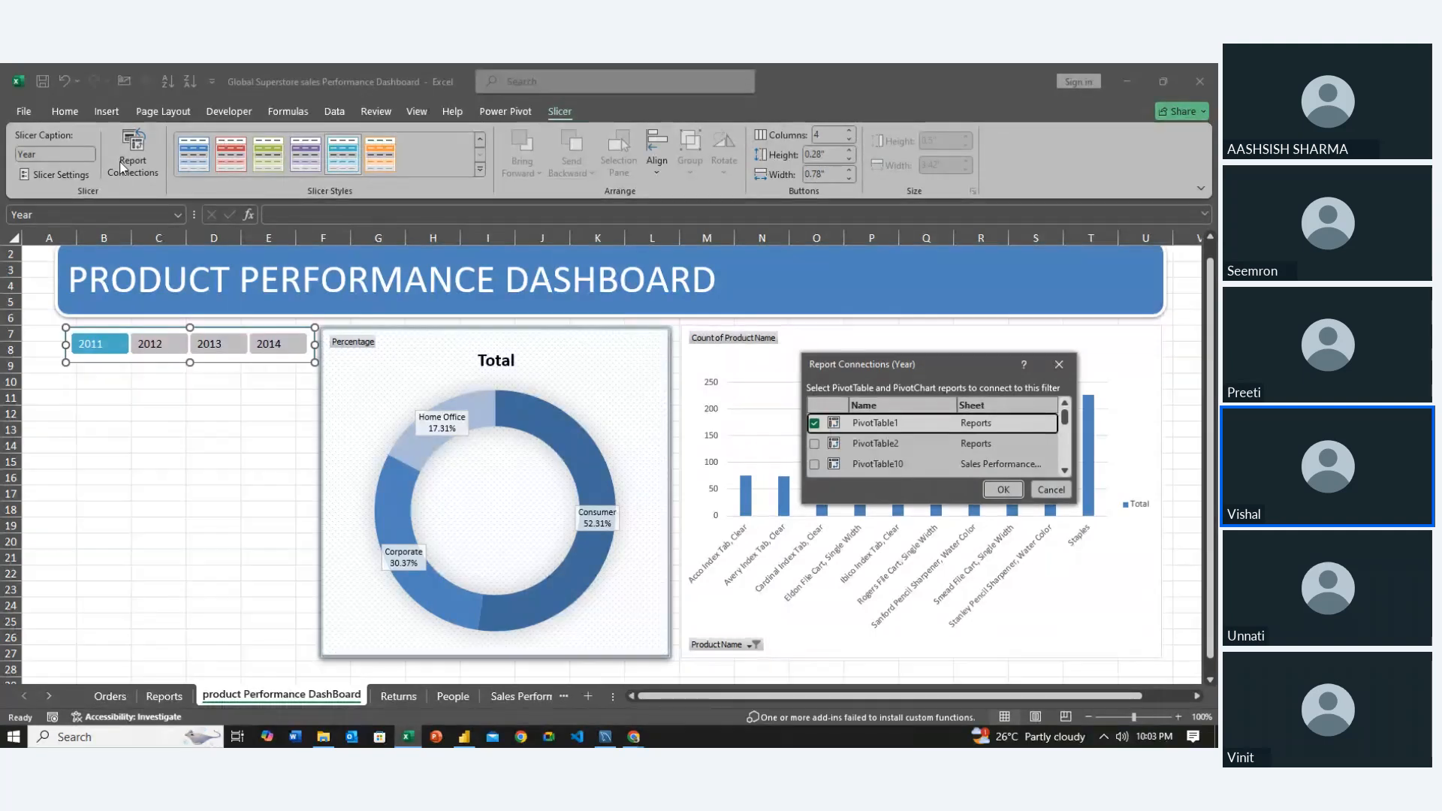
{"action": "left_click", "coordinate": [819, 445]}
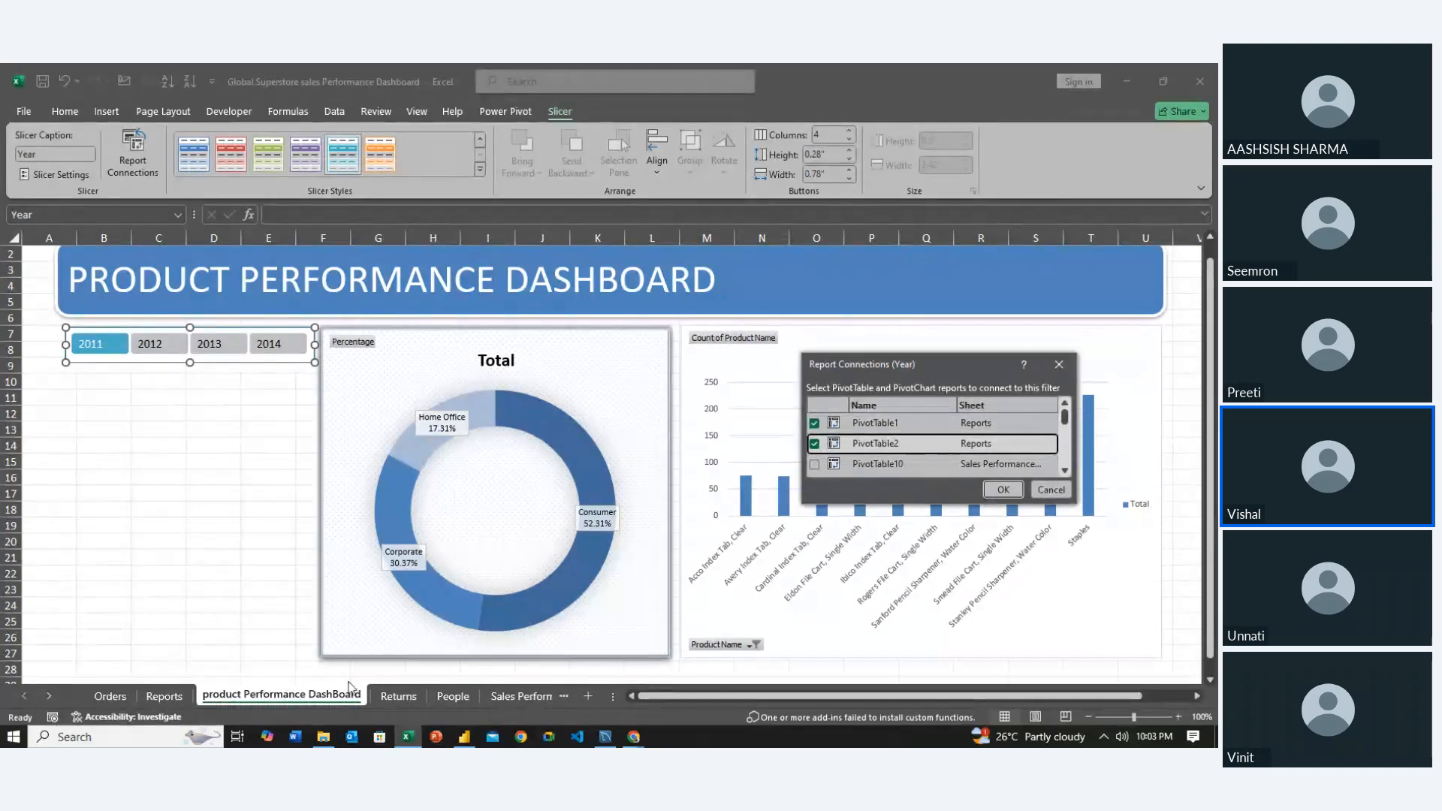
{"action": "left_click", "coordinate": [1006, 496]}
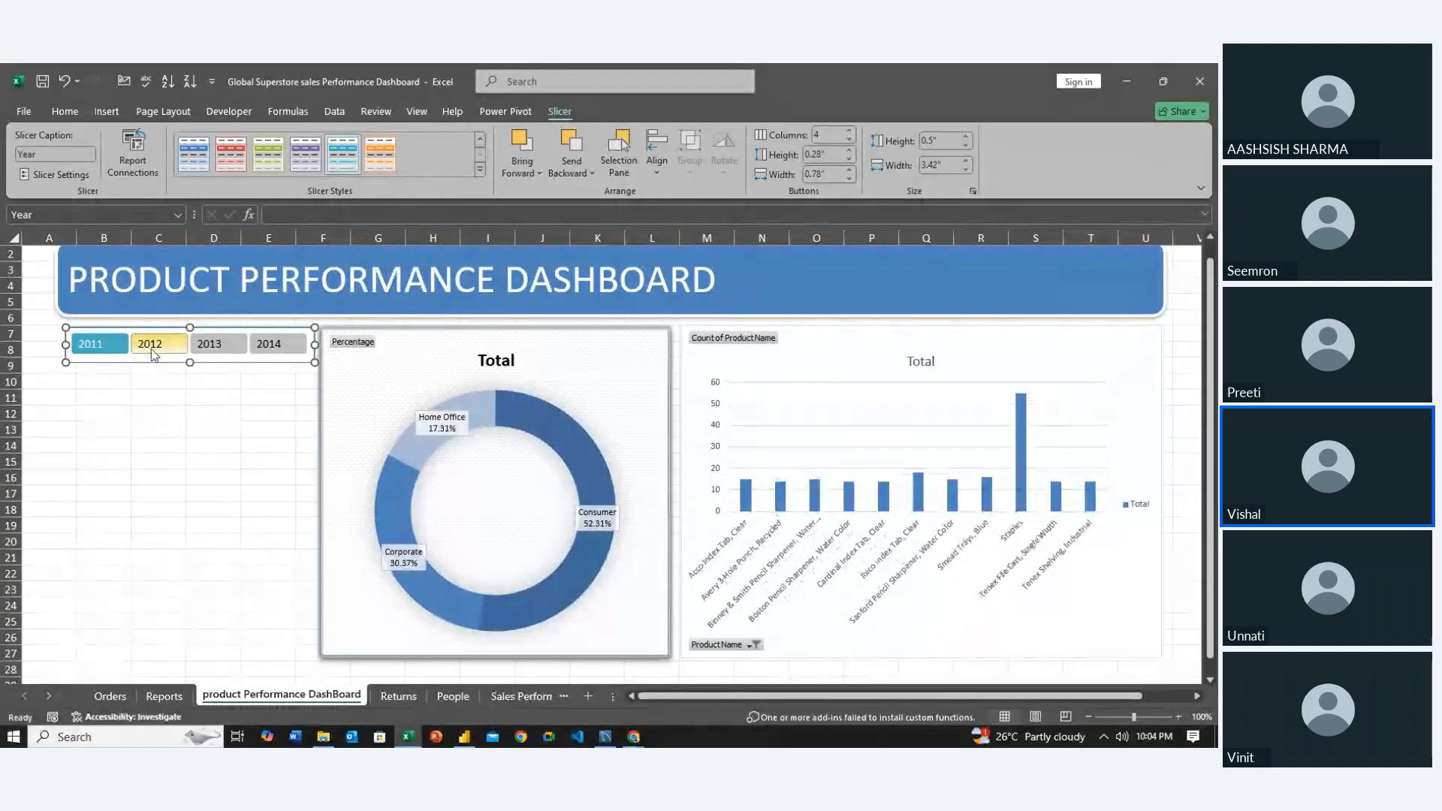
Filter the dashboard by 2012, 2013 and 2014 in turn to check both charts against the Year slicer
{"action": "left_click", "coordinate": [153, 352]}
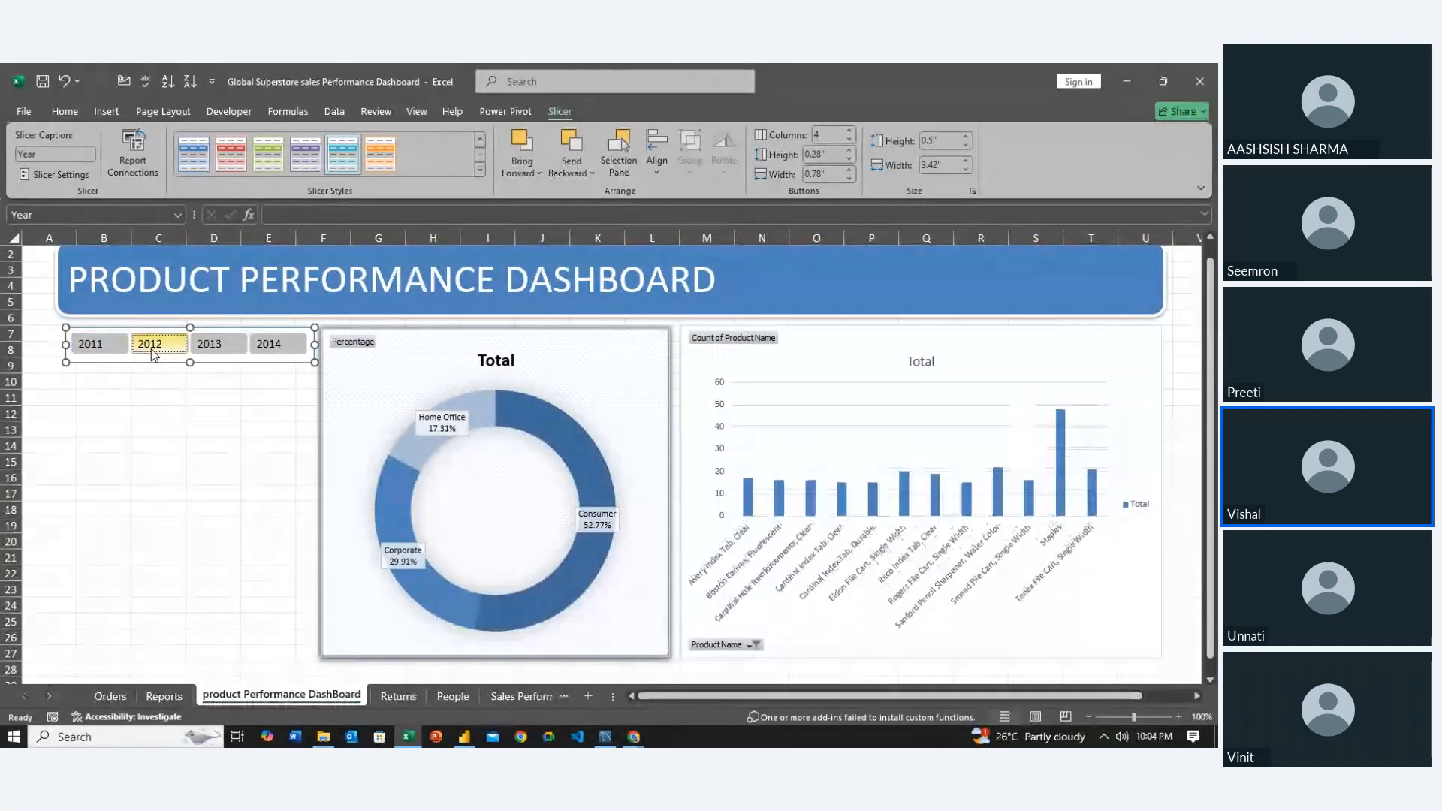
{"action": "left_click", "coordinate": [211, 345]}
{"action": "left_click", "coordinate": [262, 346]}
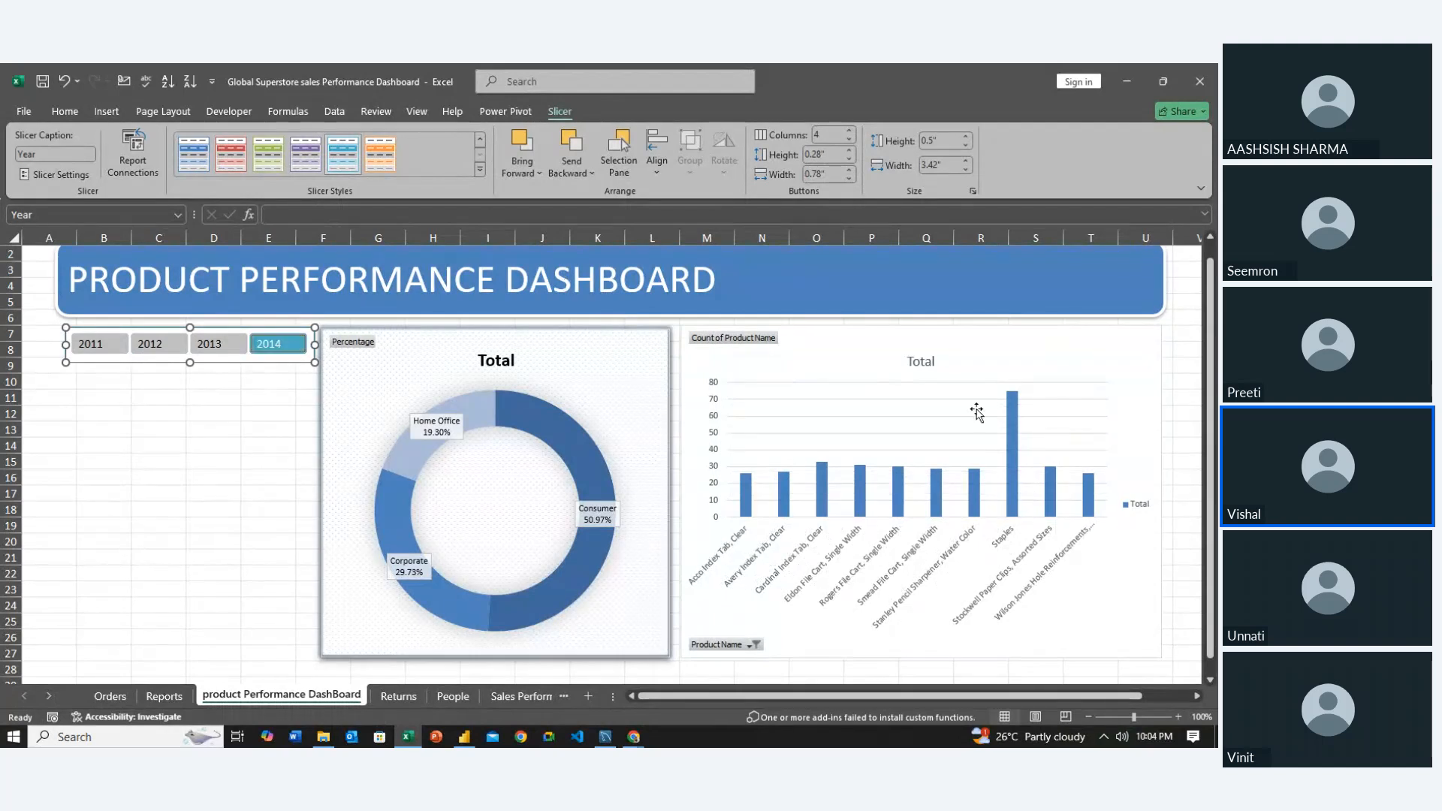
Add a data table to the product count column chart
{"action": "left_click", "coordinate": [1066, 353]}
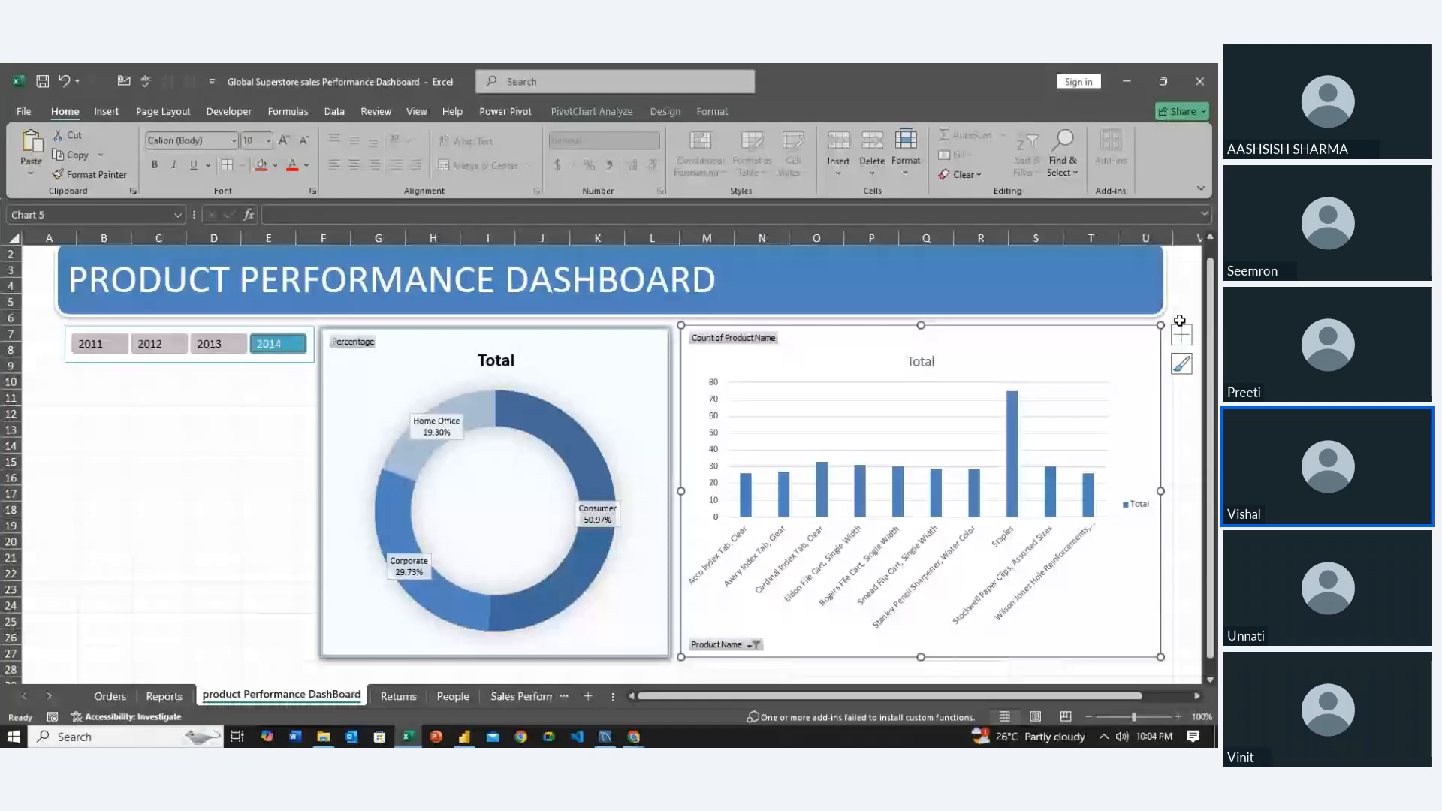
{"action": "left_click", "coordinate": [1182, 334]}
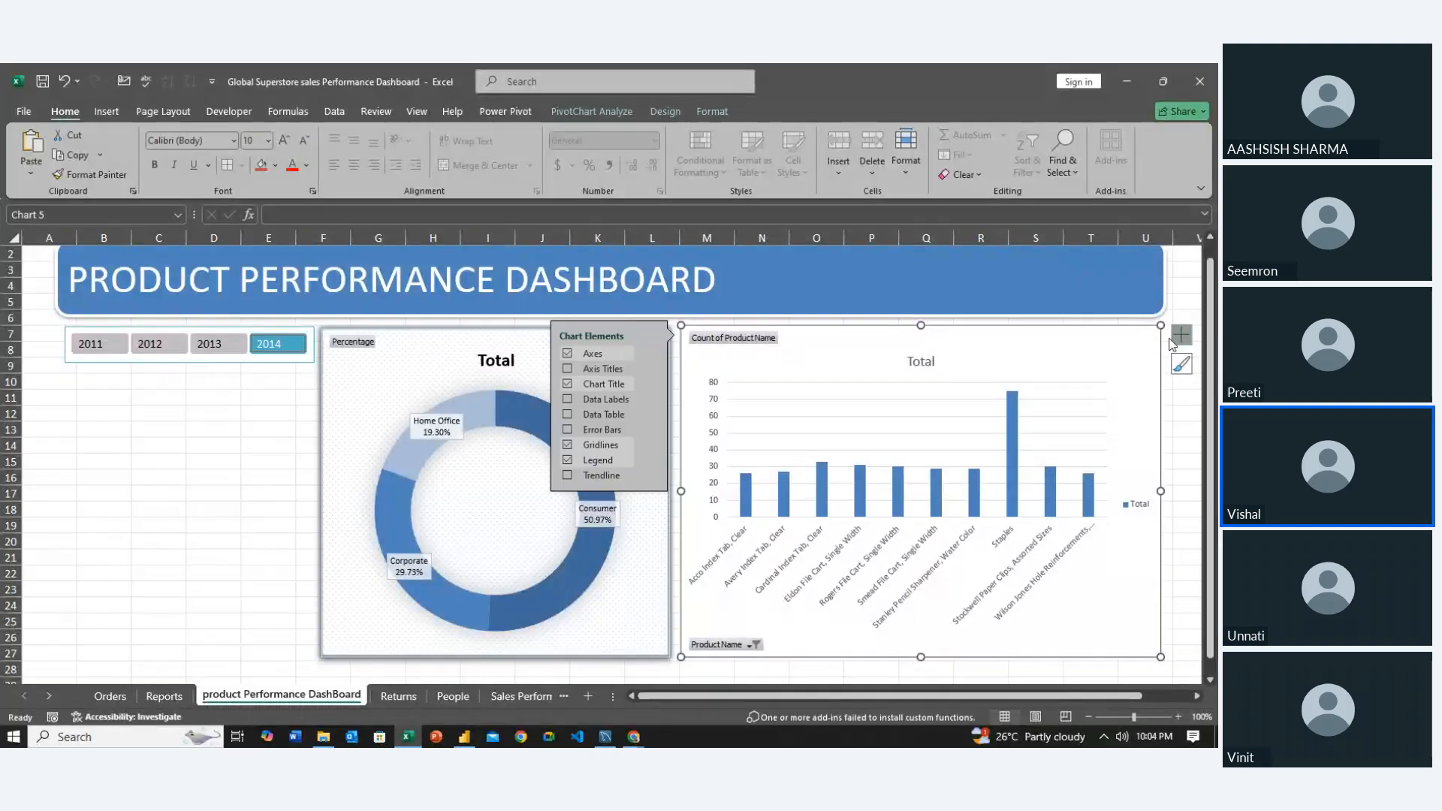
{"action": "left_click", "coordinate": [568, 414]}
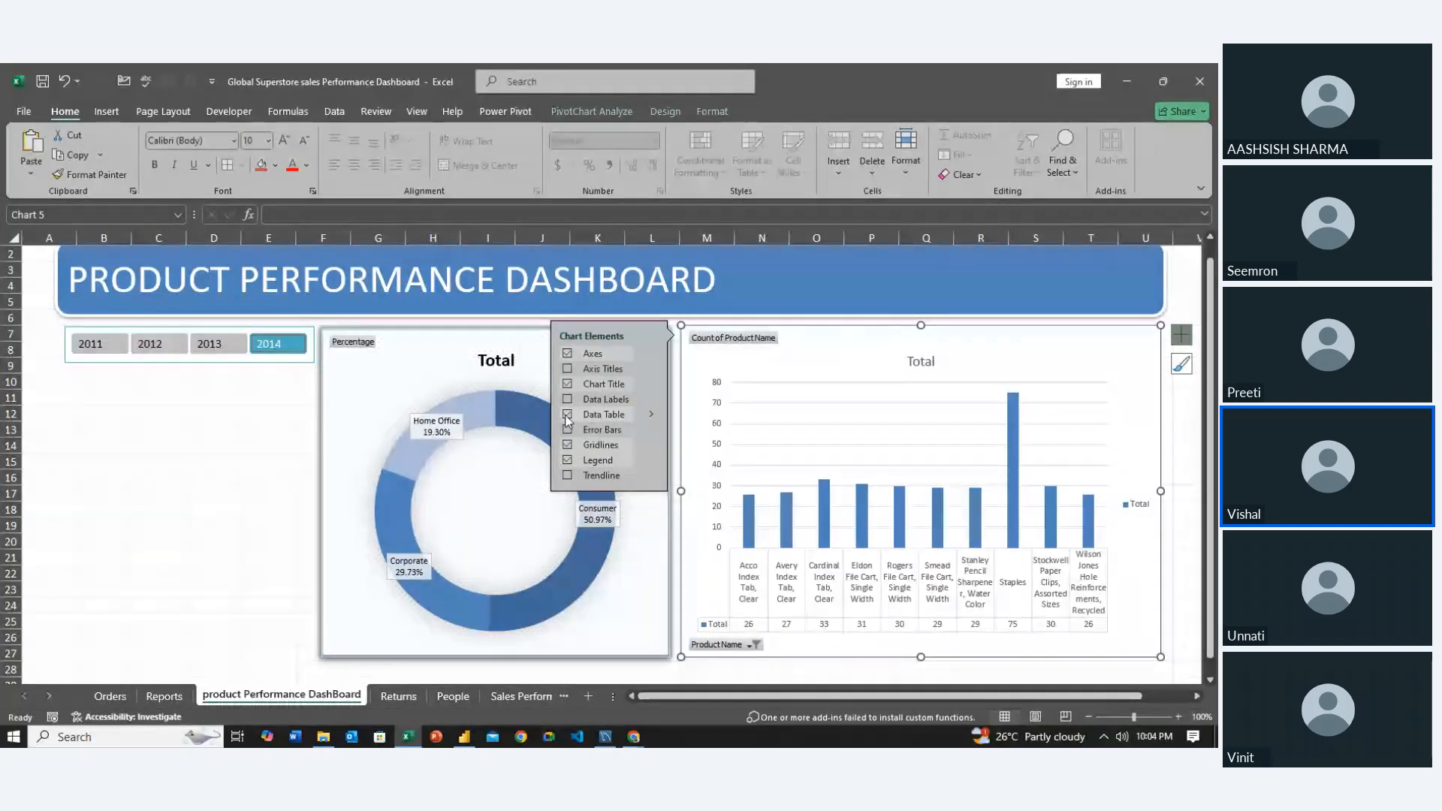
Add data labels to the product count column chart and remove its legend
{"action": "left_click", "coordinate": [568, 399]}
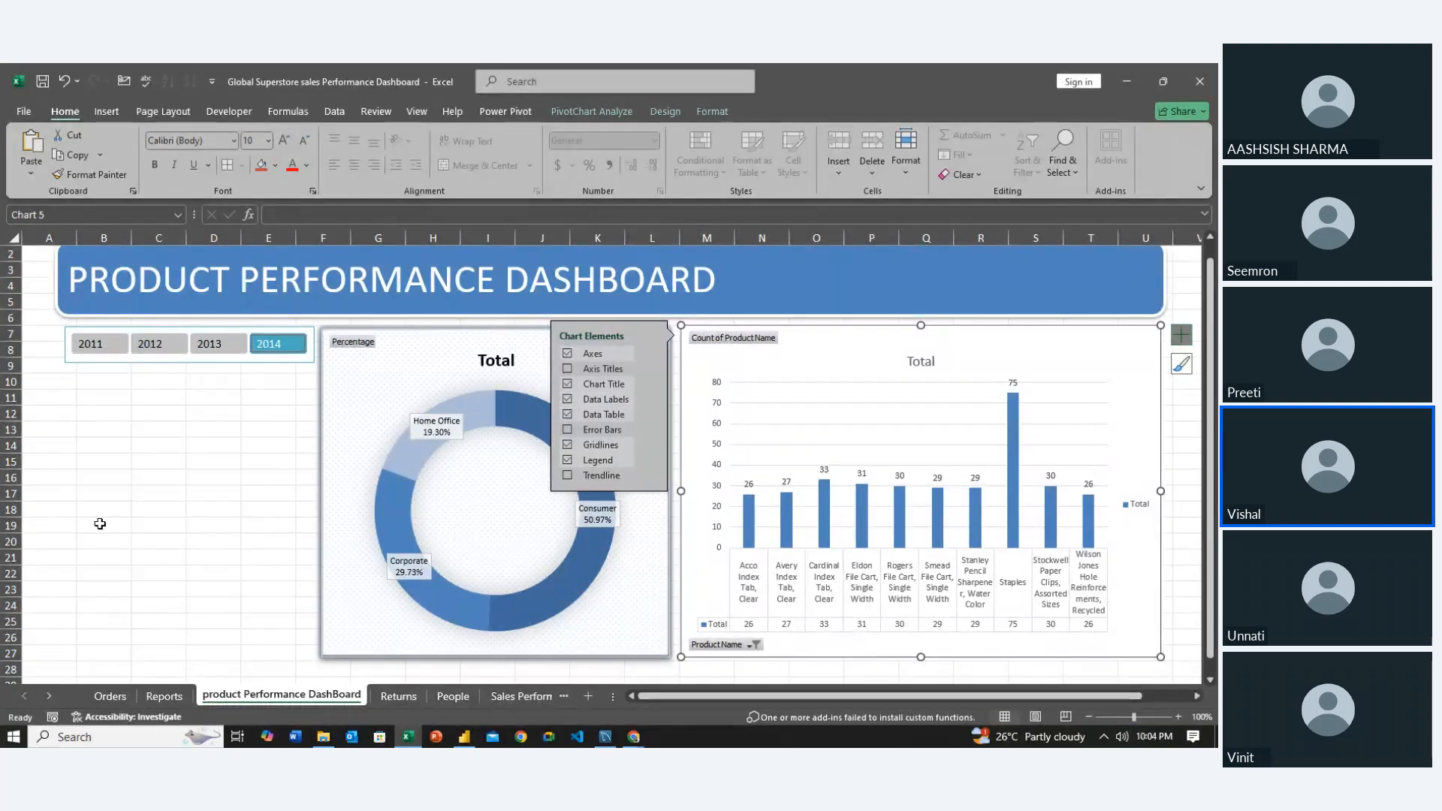
{"action": "left_click", "coordinate": [568, 461]}
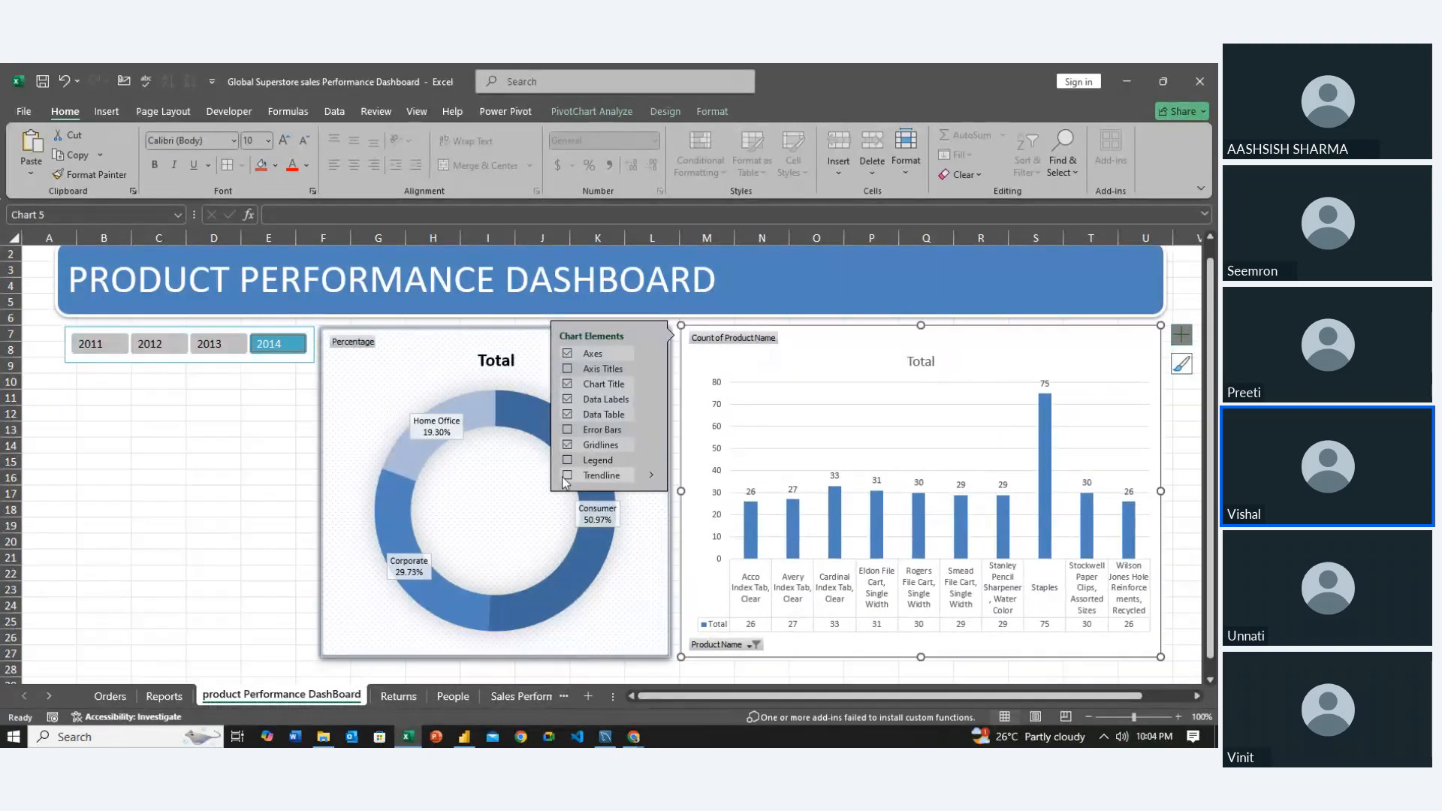
Try out a trendline on the product count column chart
{"action": "left_click", "coordinate": [567, 476]}
{"action": "left_click", "coordinate": [649, 476]}
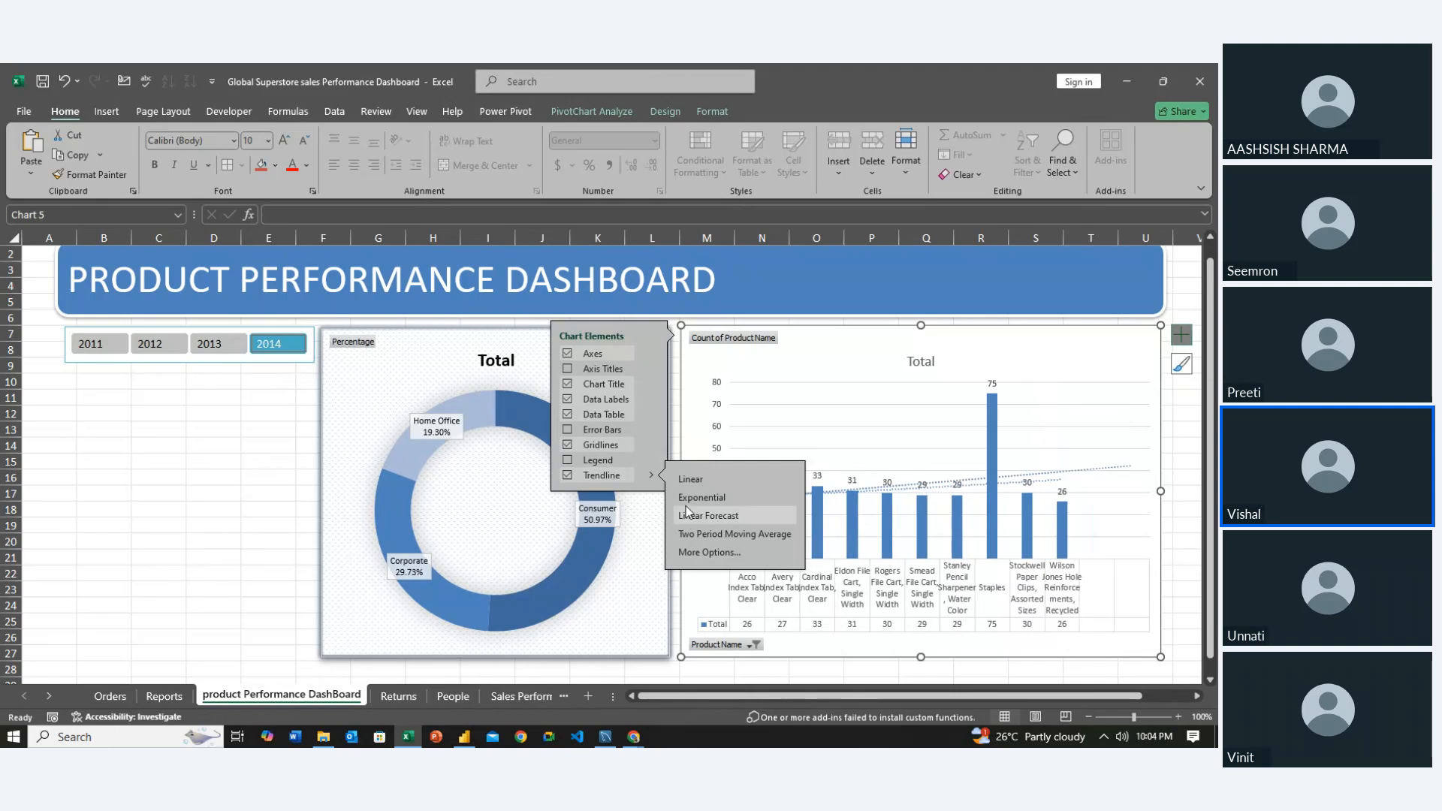
{"action": "left_click", "coordinate": [568, 477]}
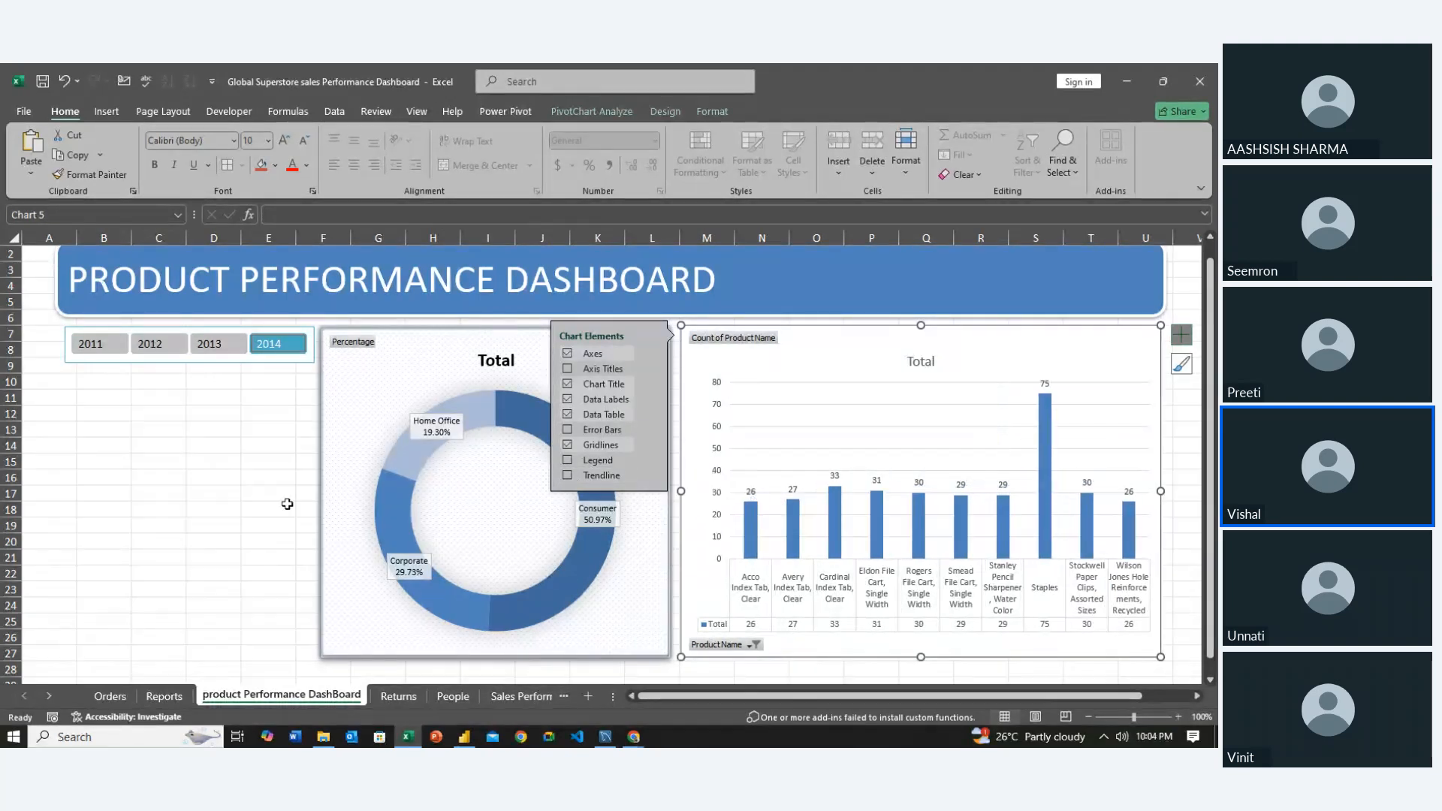
{"action": "left_click", "coordinate": [287, 504]}
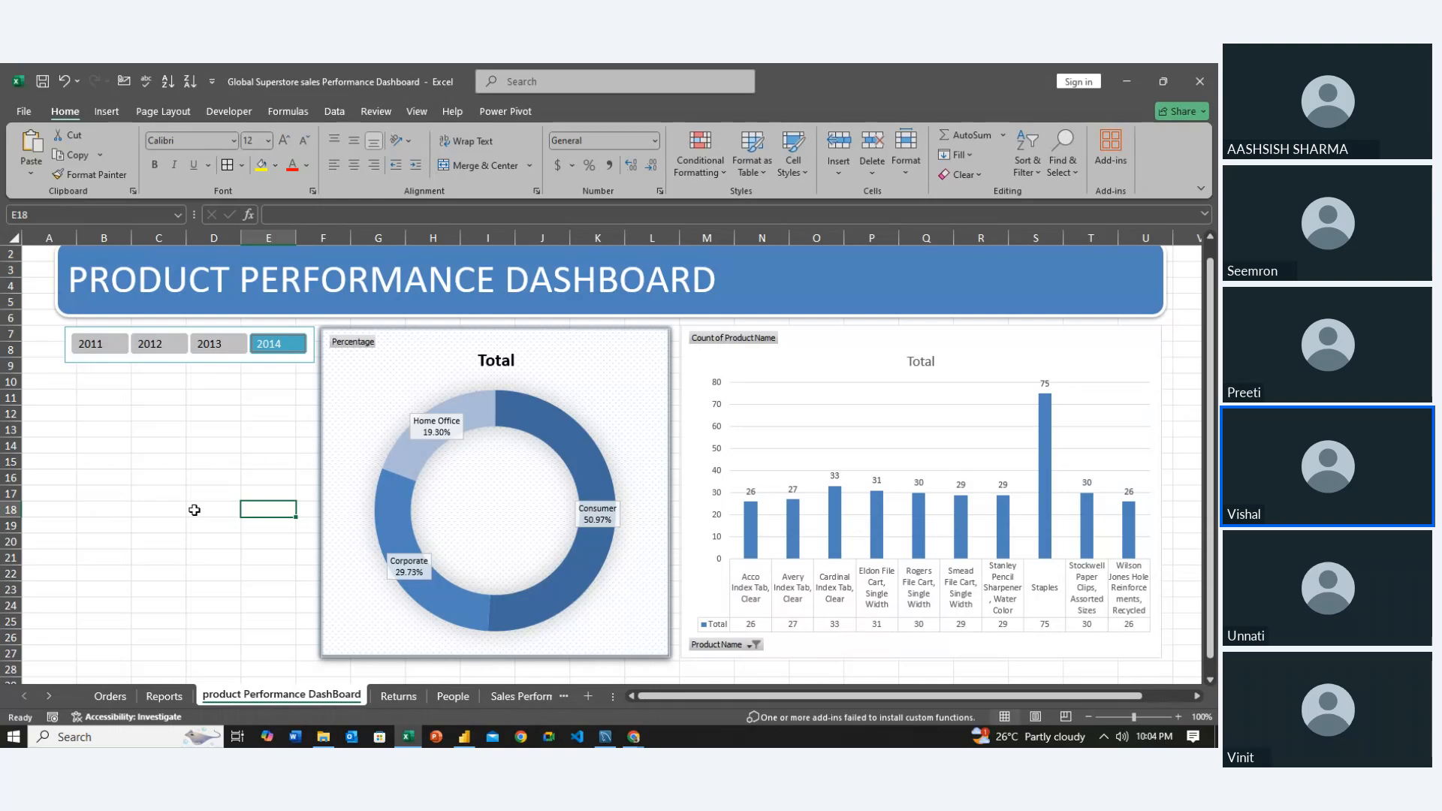
Check the charts for 2013 and 2012 with the Year slicer, and reselect all four years from 2011 to 2014
{"action": "left_click", "coordinate": [224, 347]}
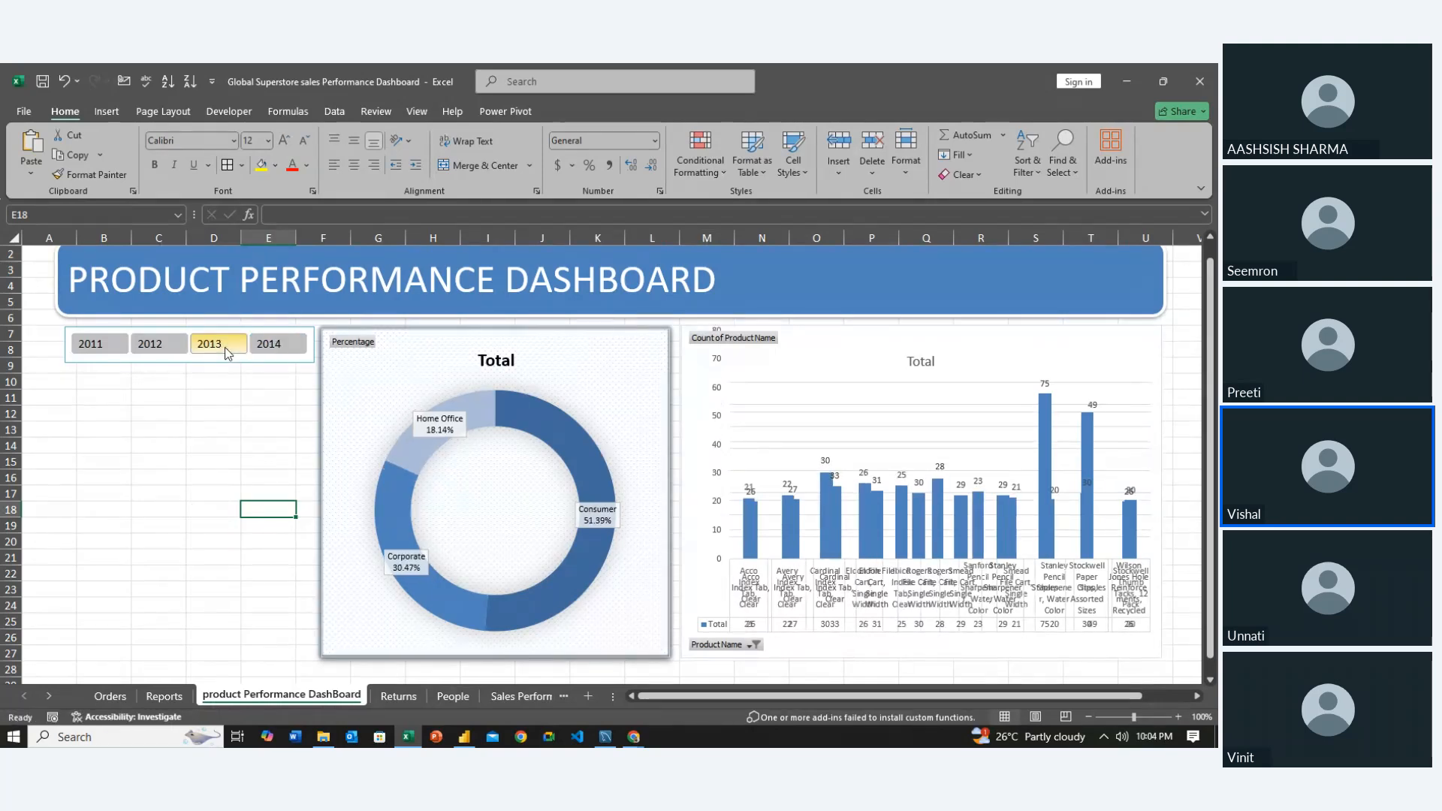
{"action": "left_click", "coordinate": [176, 347]}
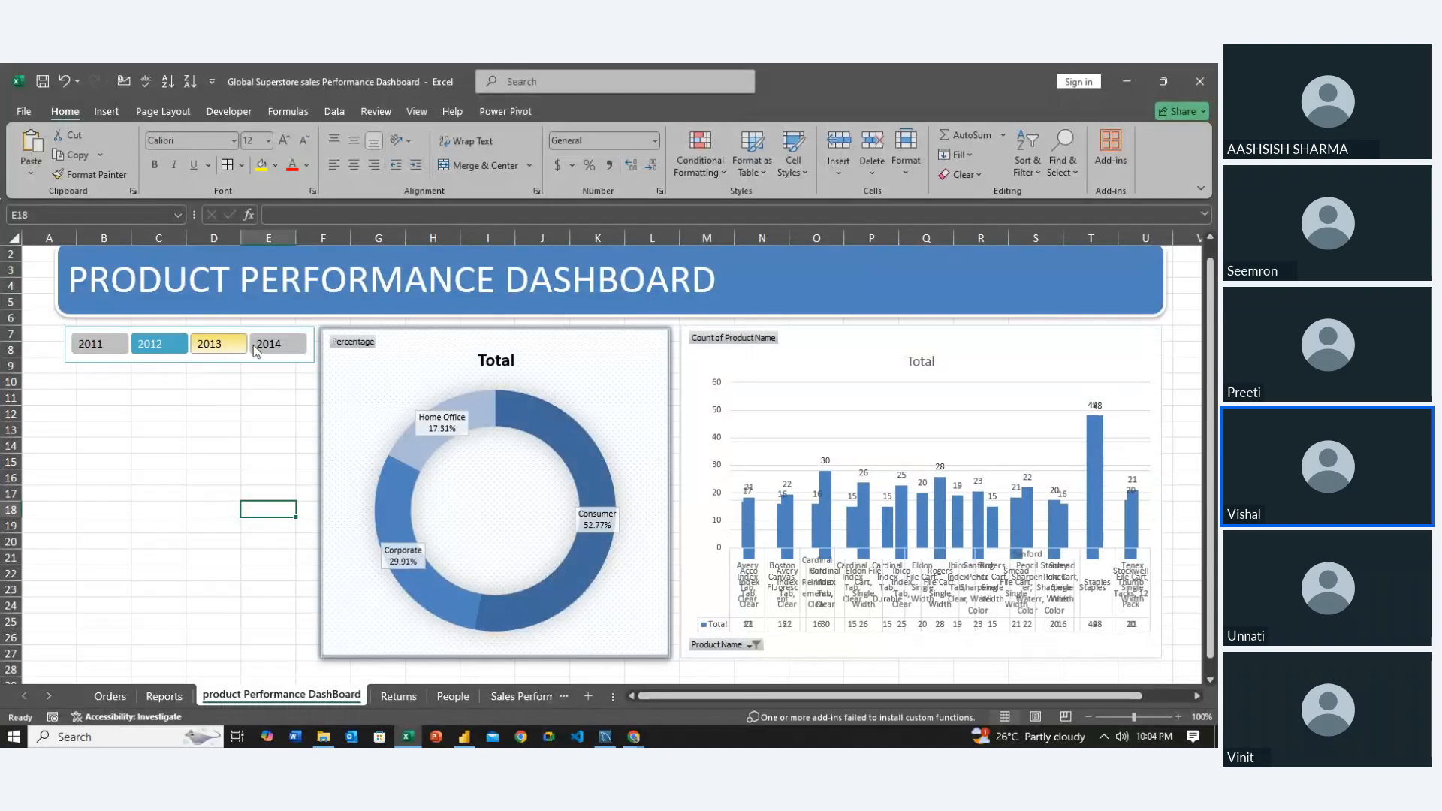
{"action": "left_click", "coordinate": [111, 350], "text": "ctrl"}
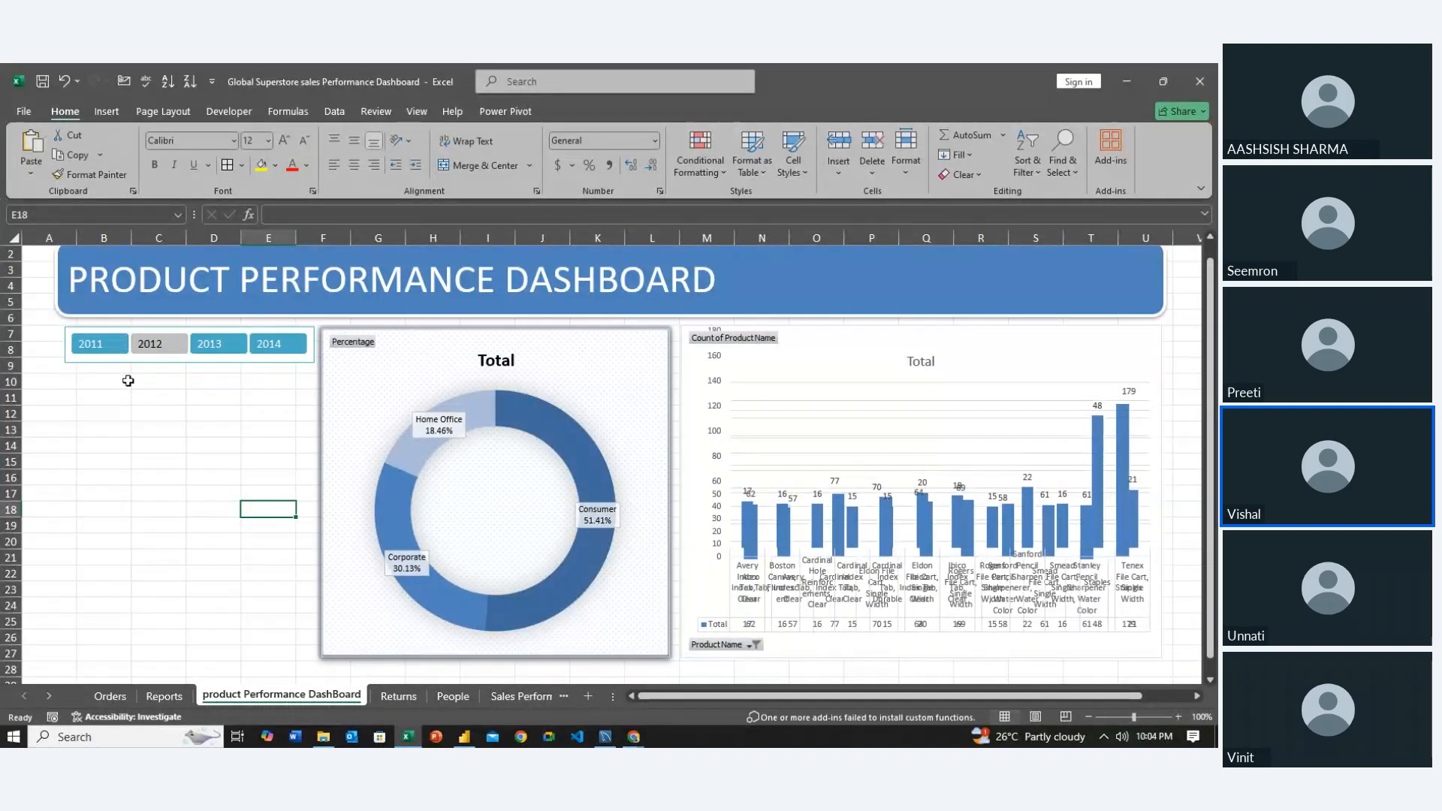
{"action": "left_click", "coordinate": [163, 348], "text": "ctrl"}
{"action": "left_click", "coordinate": [143, 536]}
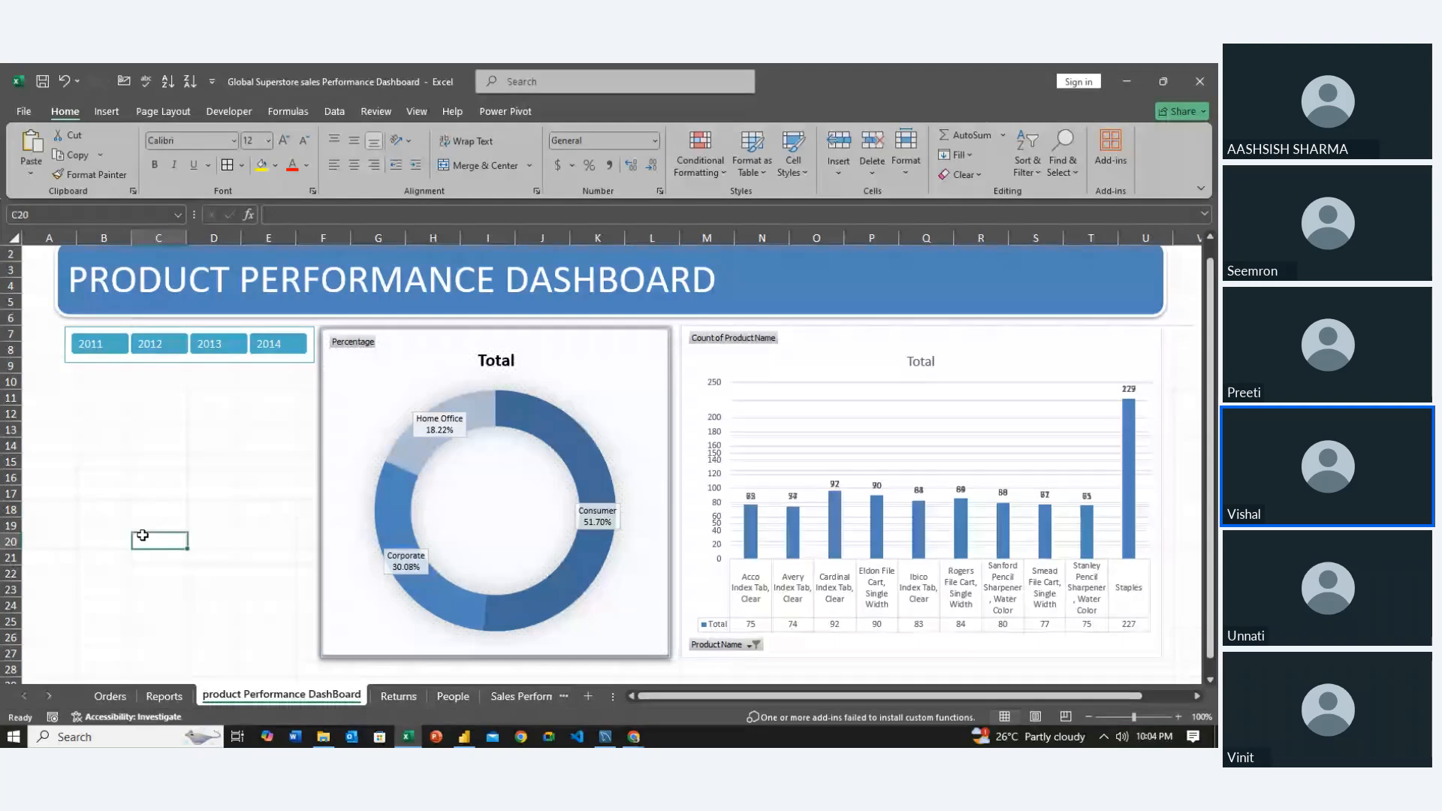
Shrink the segment doughnut chart and place it directly under the Year slicer, about as wide as the slicer and down to row 28
{"action": "left_click", "coordinate": [385, 380]}
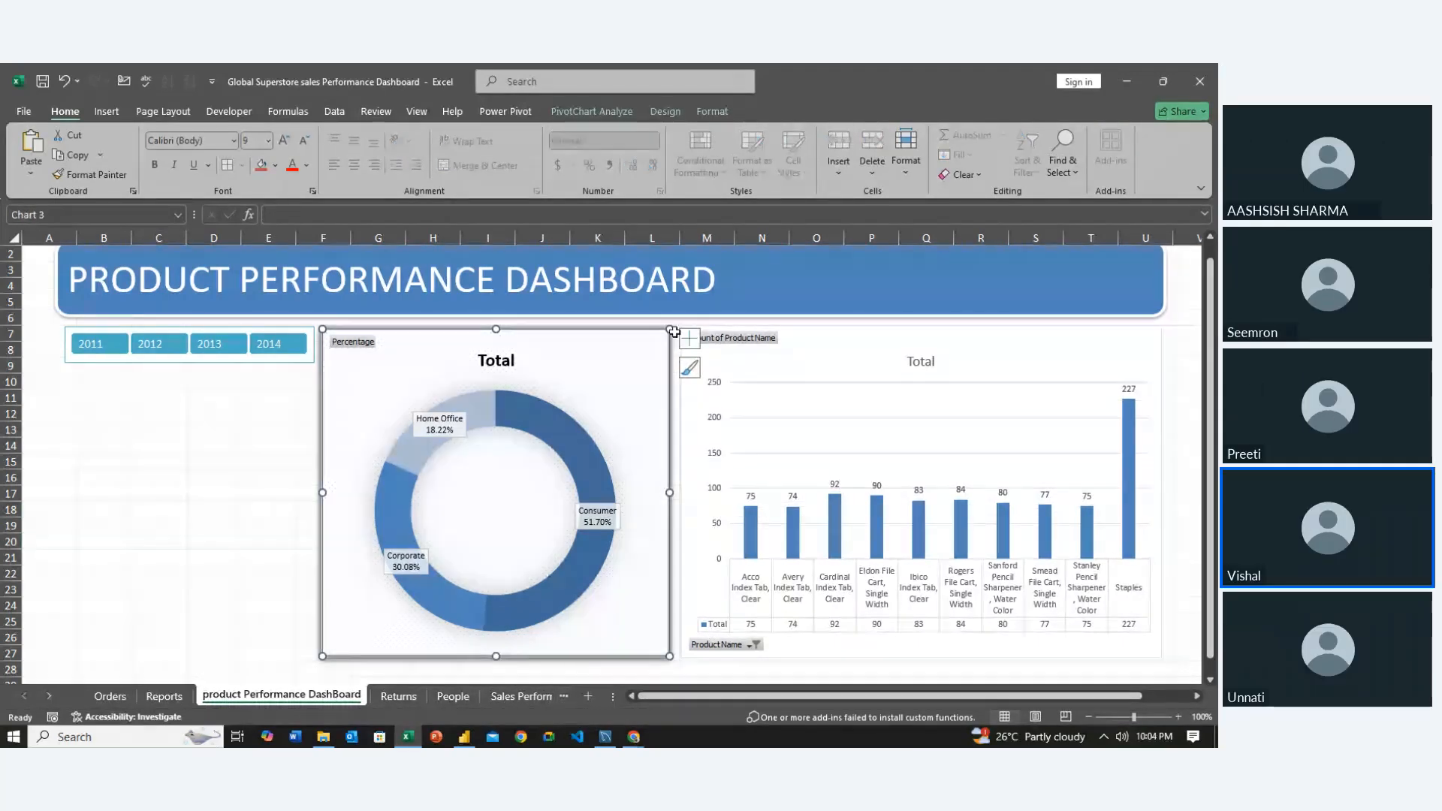
{"action": "left_click_drag", "start_coordinate": [669, 329], "coordinate": [587, 431]}
{"action": "left_click_drag", "start_coordinate": [493, 458], "coordinate": [293, 395]}
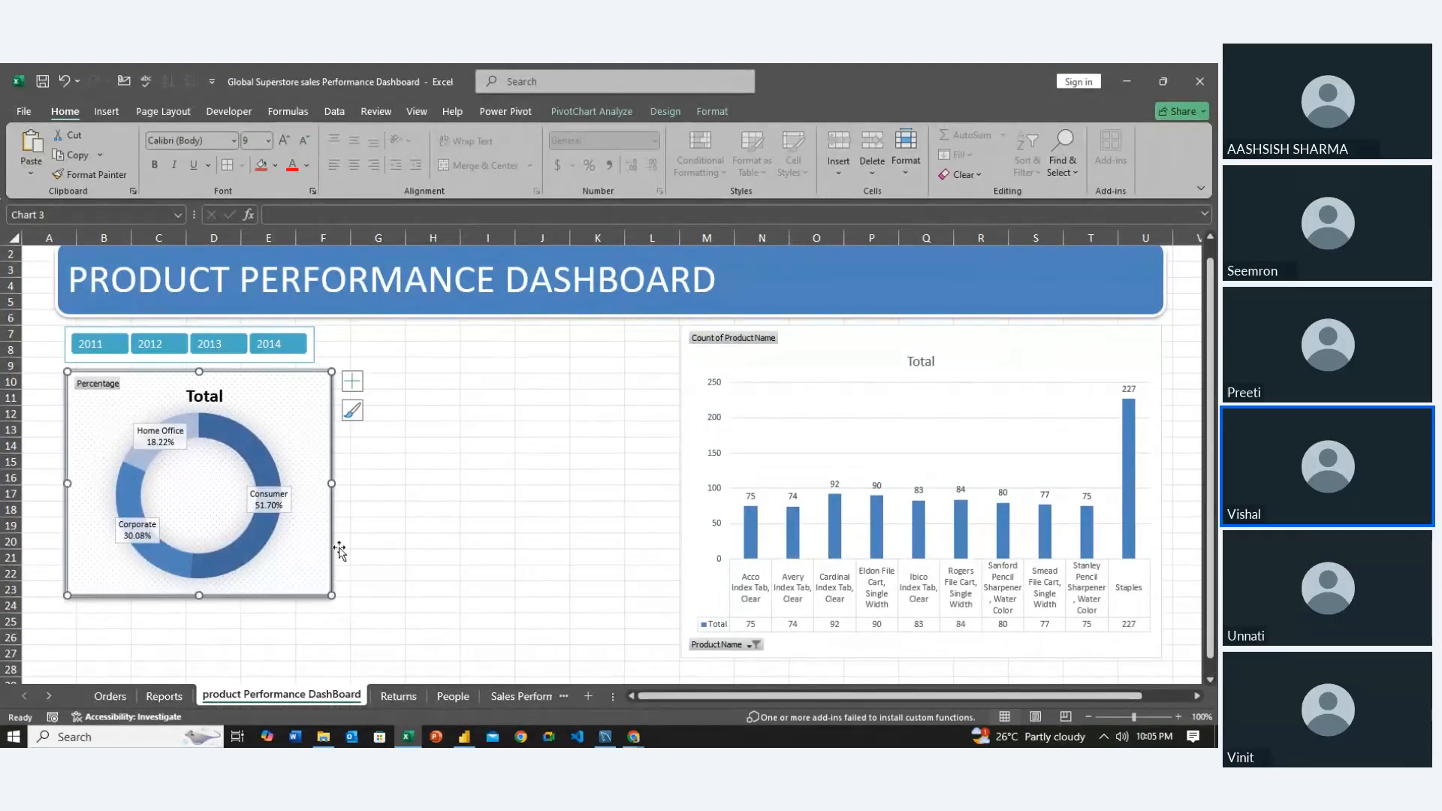
{"action": "left_click_drag", "start_coordinate": [331, 596], "coordinate": [313, 672]}
Shrink the column chart slightly and align its upper edge with the slicer, and shorten the doughnut chart to match the column chart's lower edge
{"action": "mouse_move", "coordinate": [1014, 346]}
{"action": "left_mouse_down"}
{"action": "mouse_move", "coordinate": [965, 353]}
{"action": "mouse_move", "coordinate": [1041, 339]}
{"action": "mouse_move", "coordinate": [1017, 346]}
{"action": "left_mouse_up"}
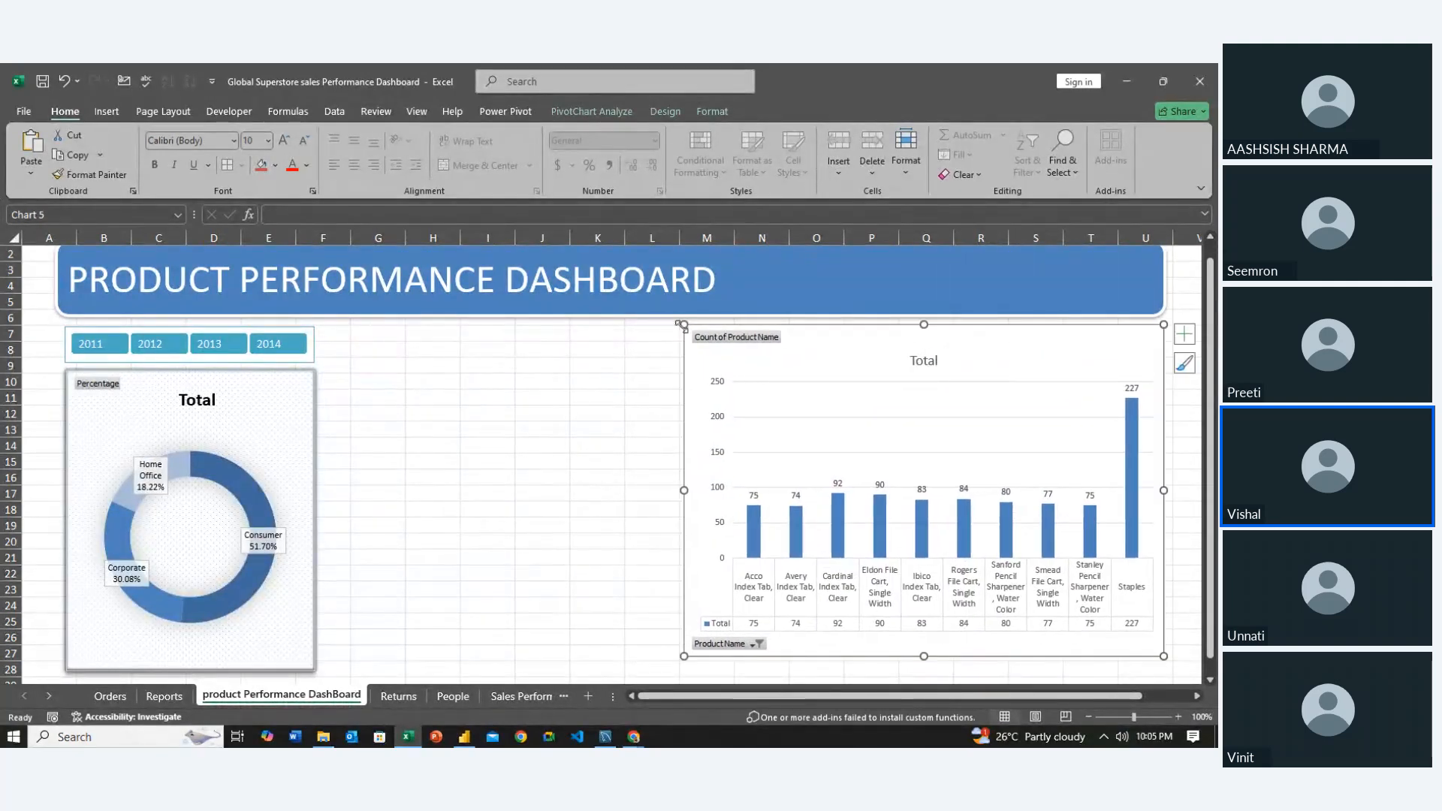
{"action": "mouse_move", "coordinate": [685, 325]}
{"action": "left_mouse_down"}
{"action": "mouse_move", "coordinate": [758, 368]}
{"action": "mouse_move", "coordinate": [690, 331]}
{"action": "left_mouse_up"}
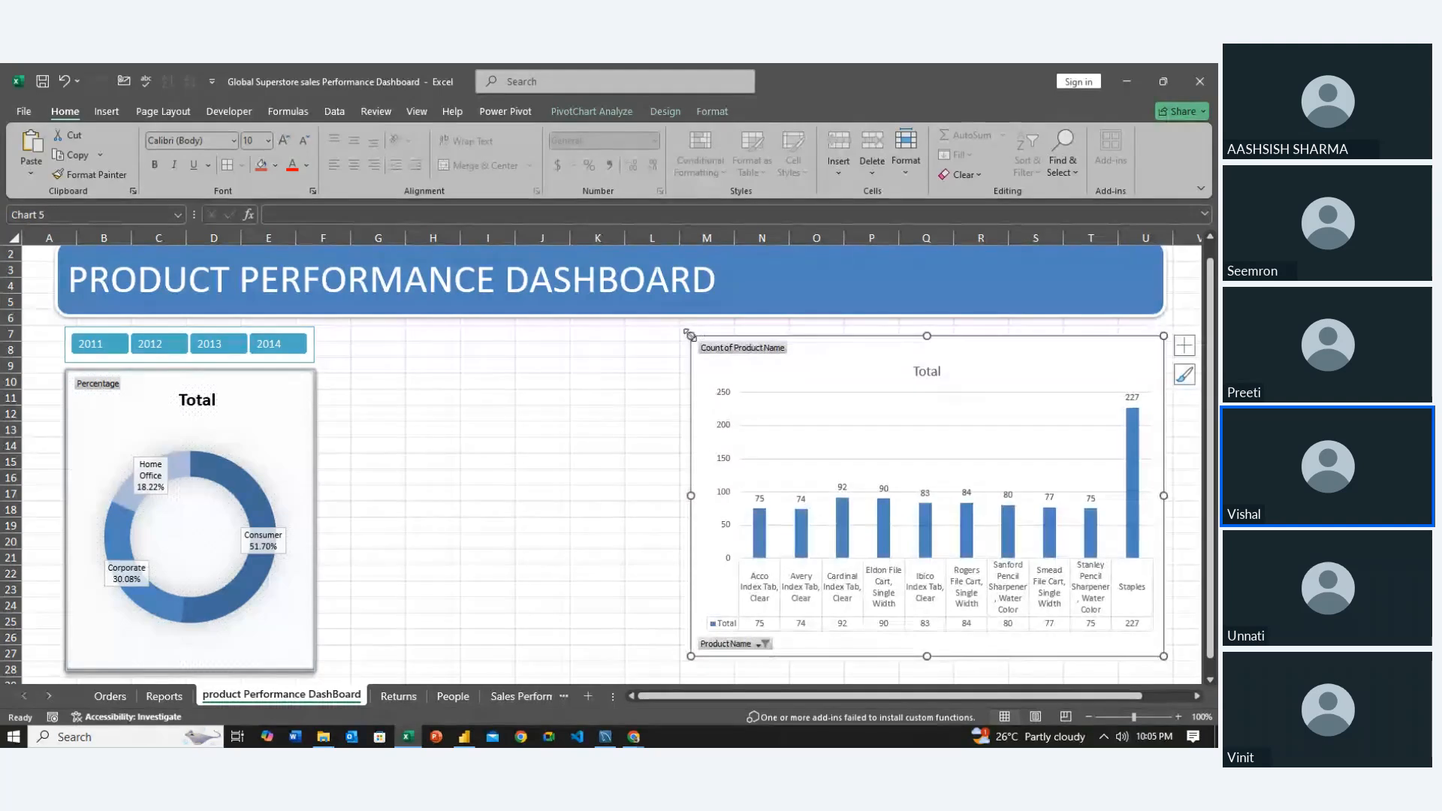
{"action": "left_click_drag", "start_coordinate": [804, 362], "coordinate": [806, 354]}
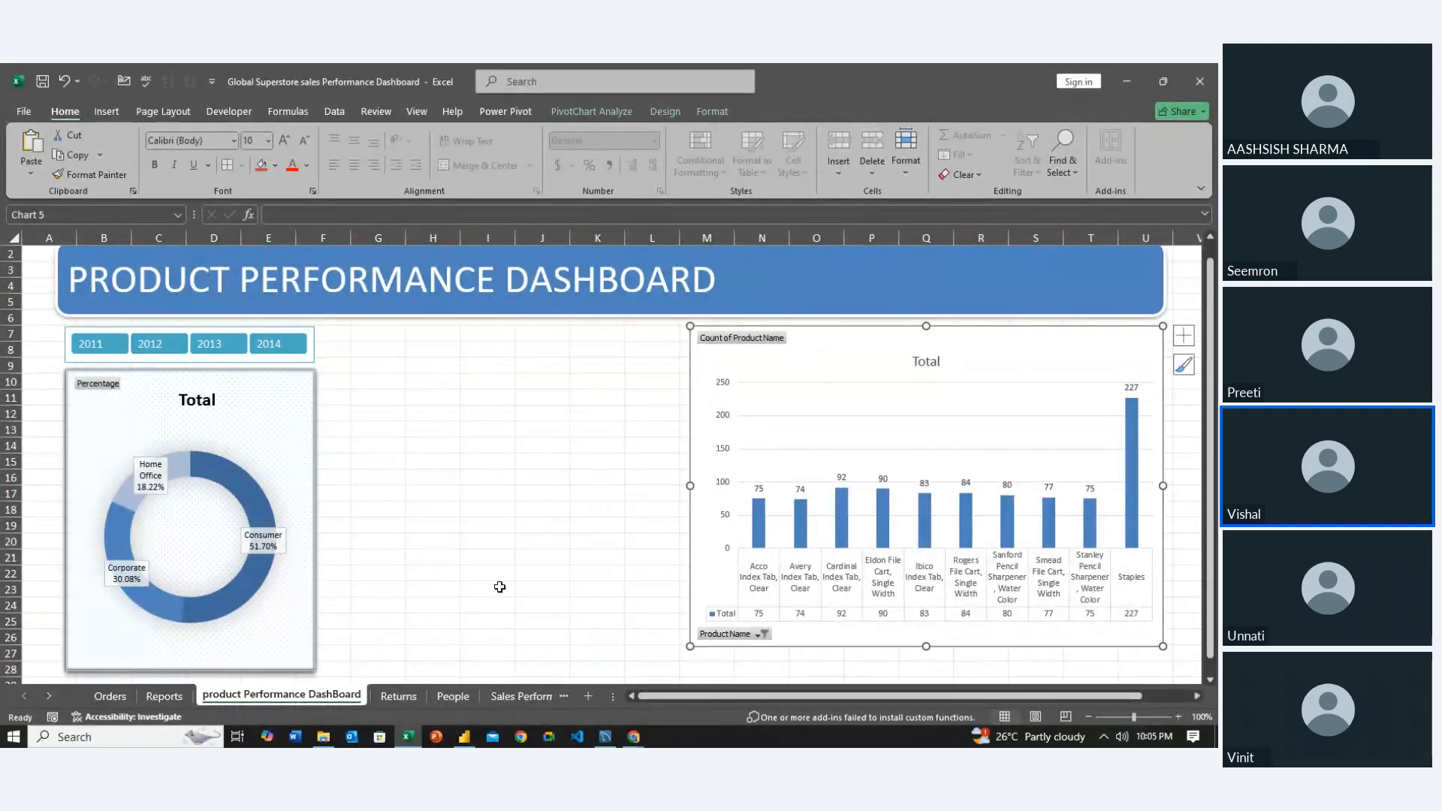
{"action": "left_click", "coordinate": [284, 652]}
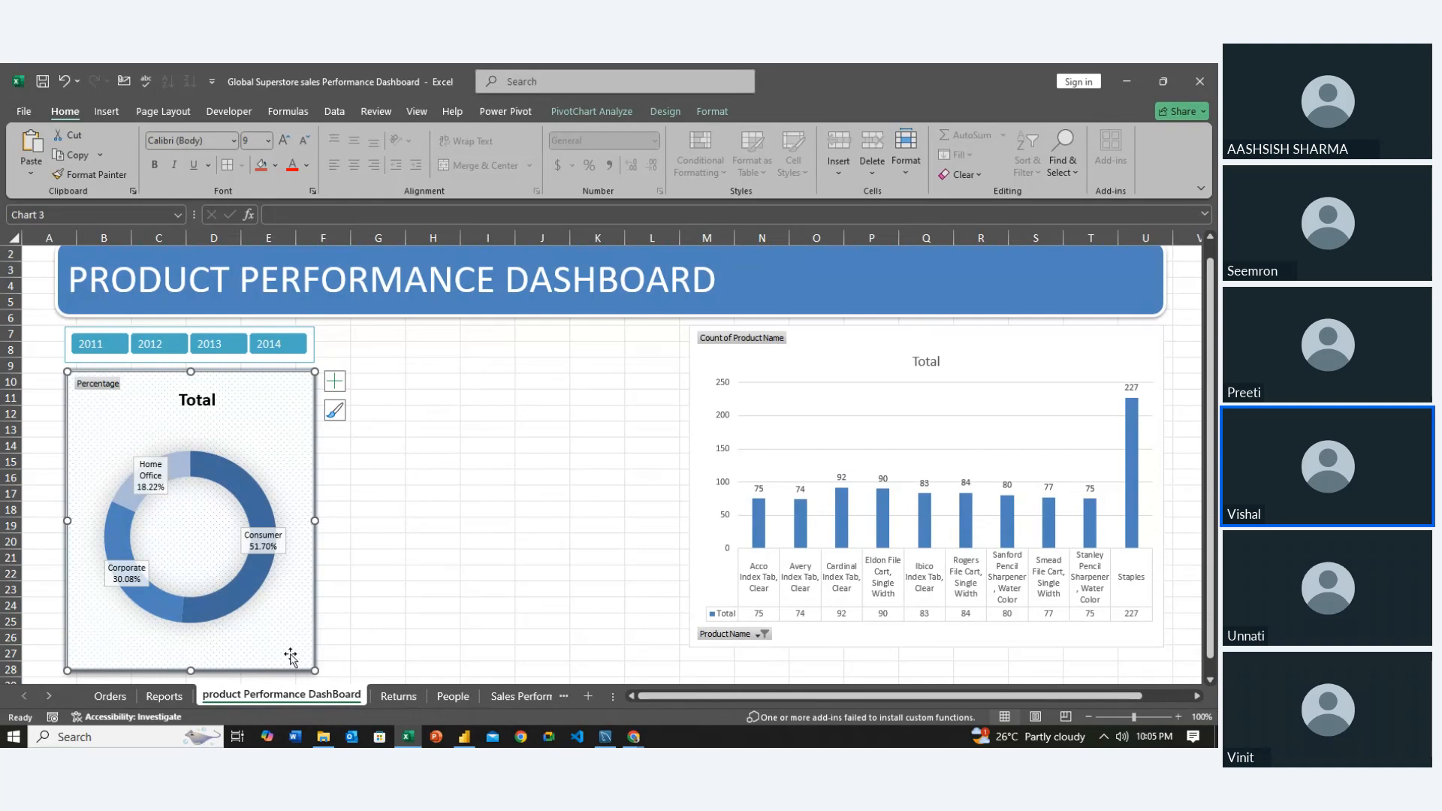
{"action": "left_click_drag", "start_coordinate": [315, 670], "coordinate": [315, 648]}
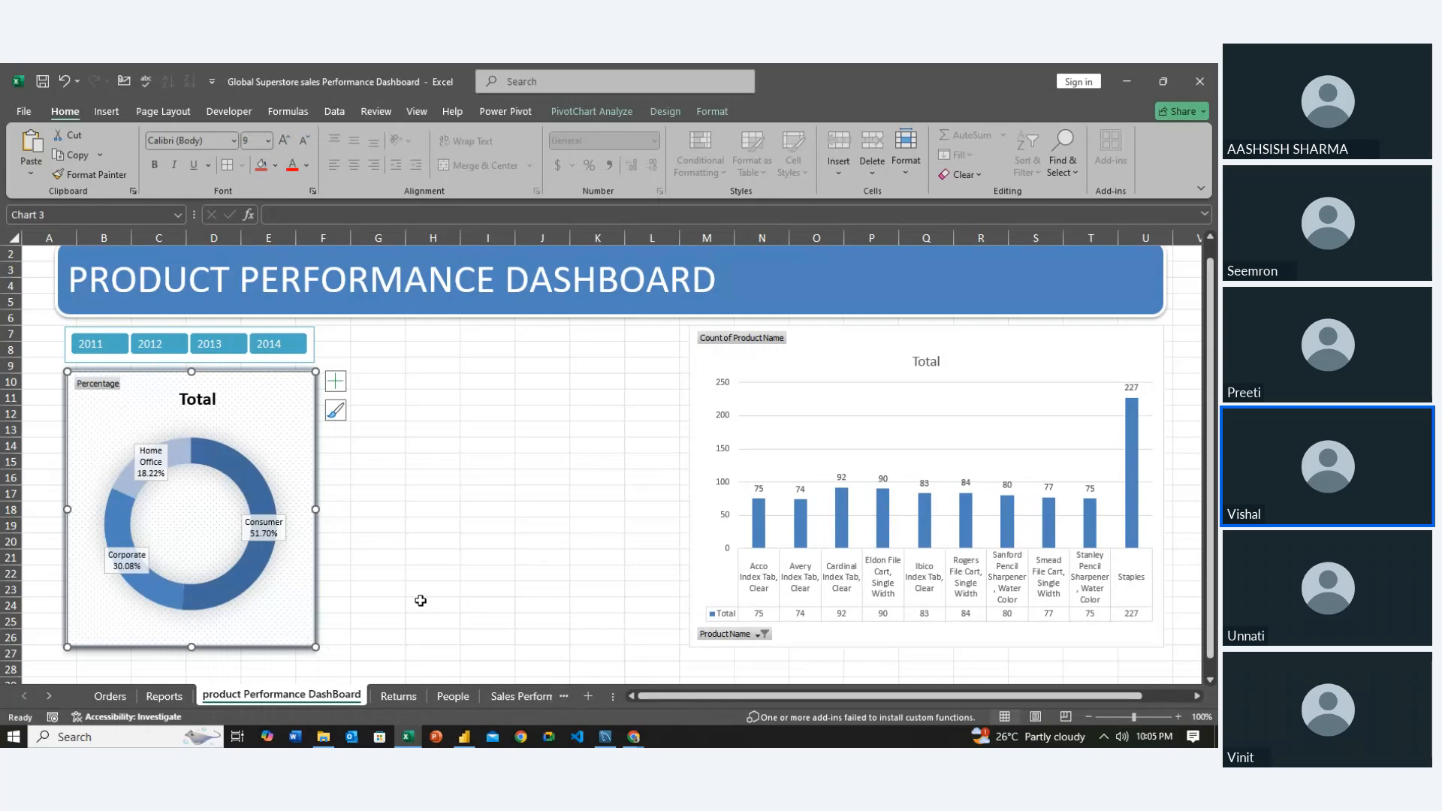
{"action": "left_click", "coordinate": [420, 601]}
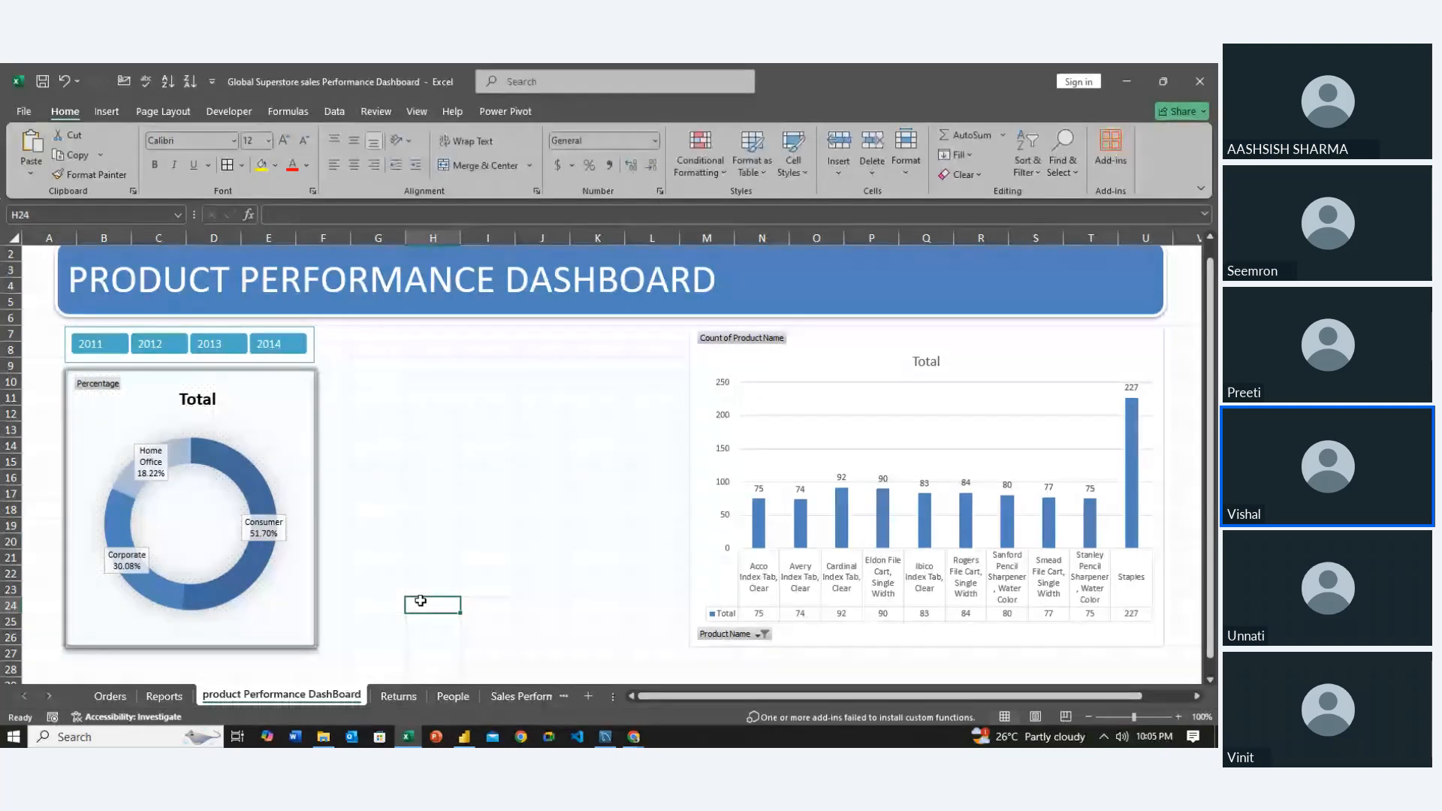
{"action": "key", "text": "alt+Tab"}
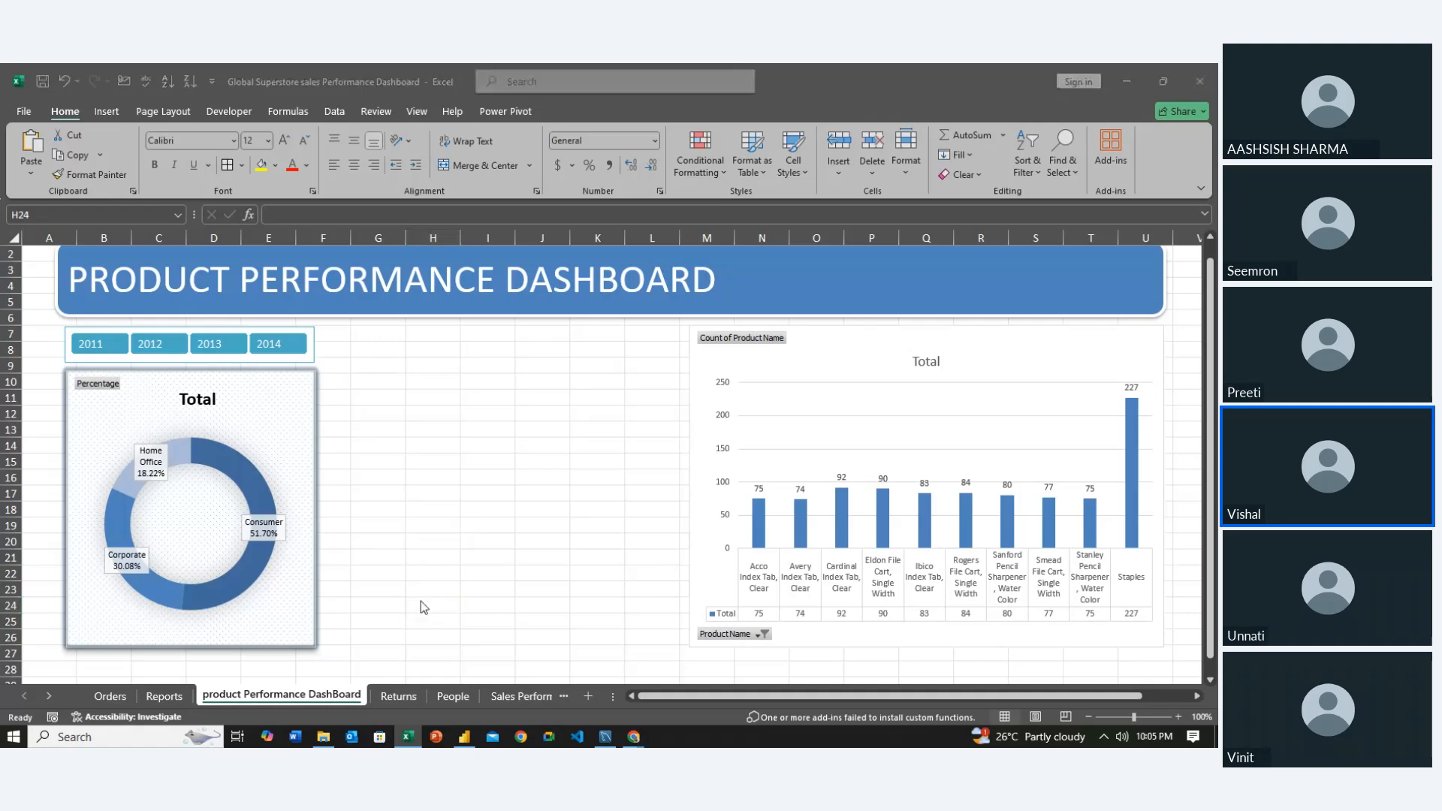
{"action": "key", "text": "alt+Tab"}
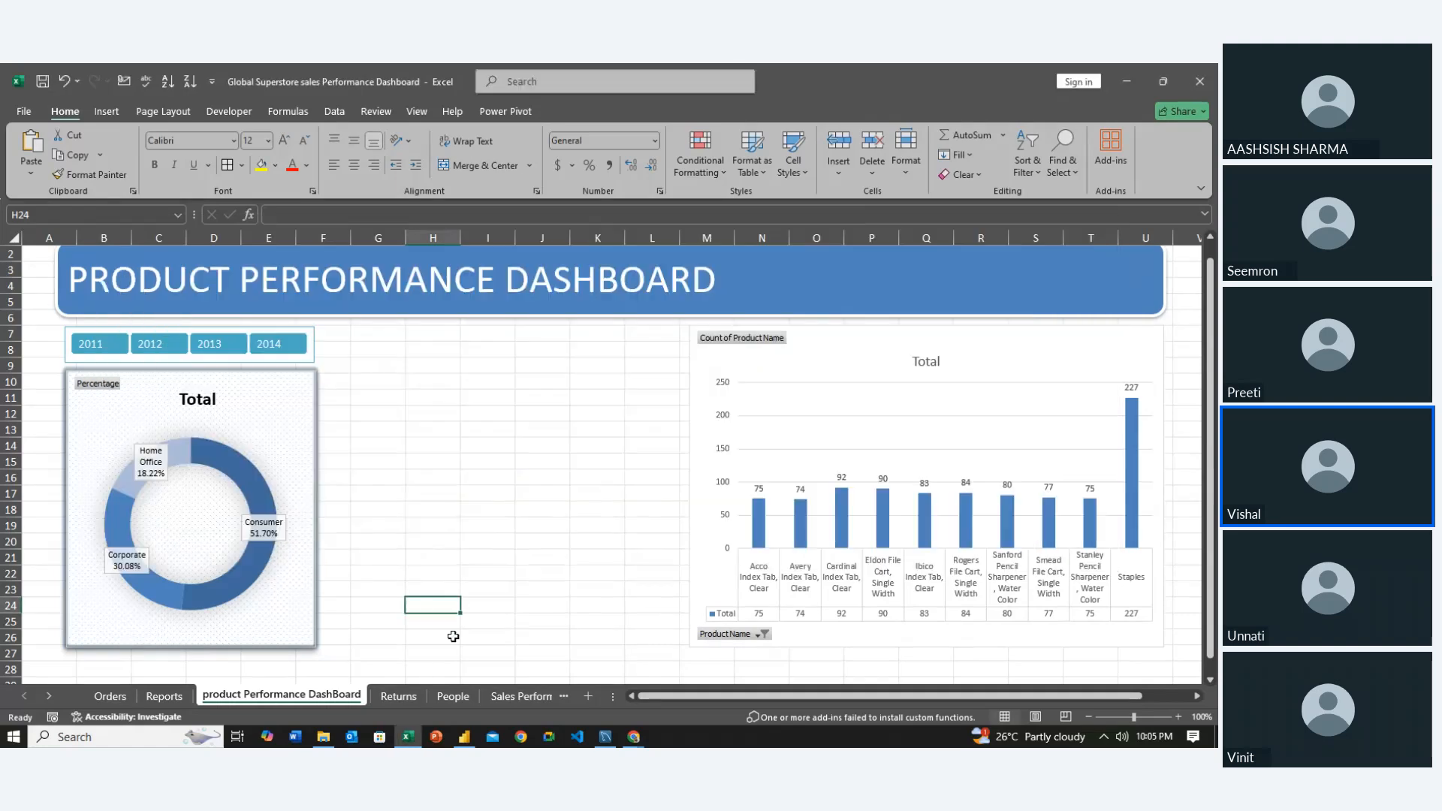
Copy the Product_name PivotTable on the Reports sheet and paste it below the original at B23
{"action": "left_click", "coordinate": [138, 694]}
{"action": "left_click", "coordinate": [212, 640]}
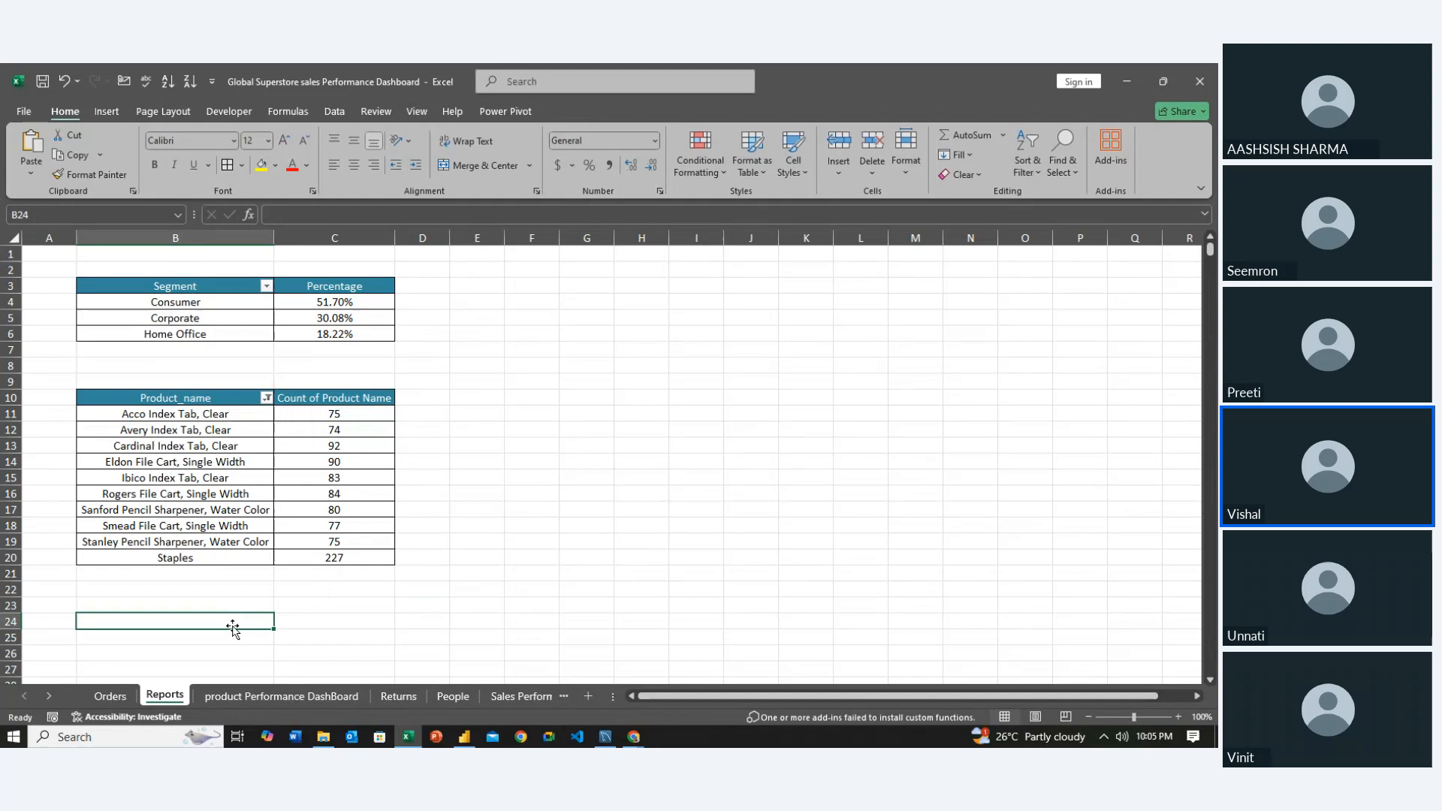
{"action": "left_click", "coordinate": [205, 419]}
{"action": "key", "text": "ctrl+a"}
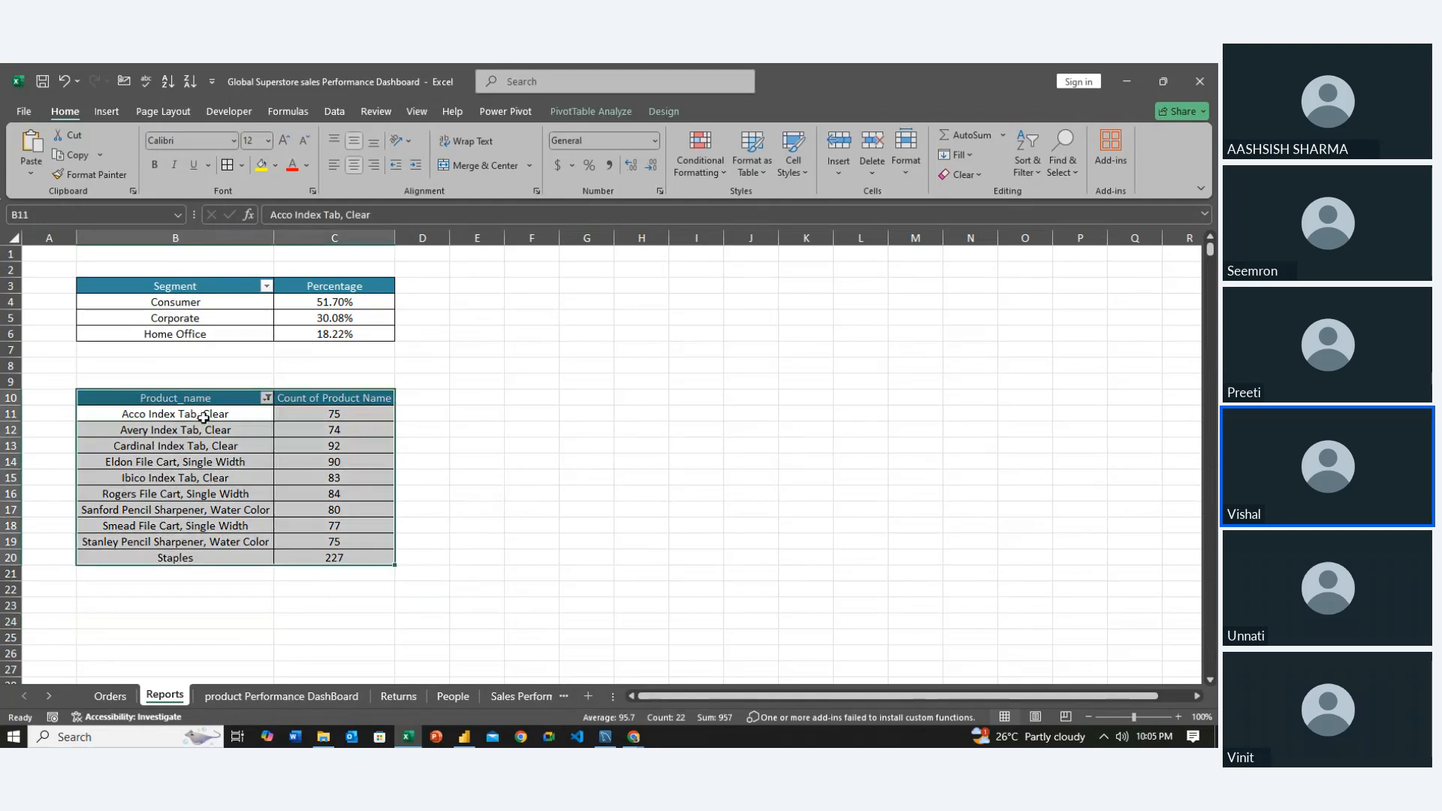
{"action": "key", "text": "ctrl+c"}
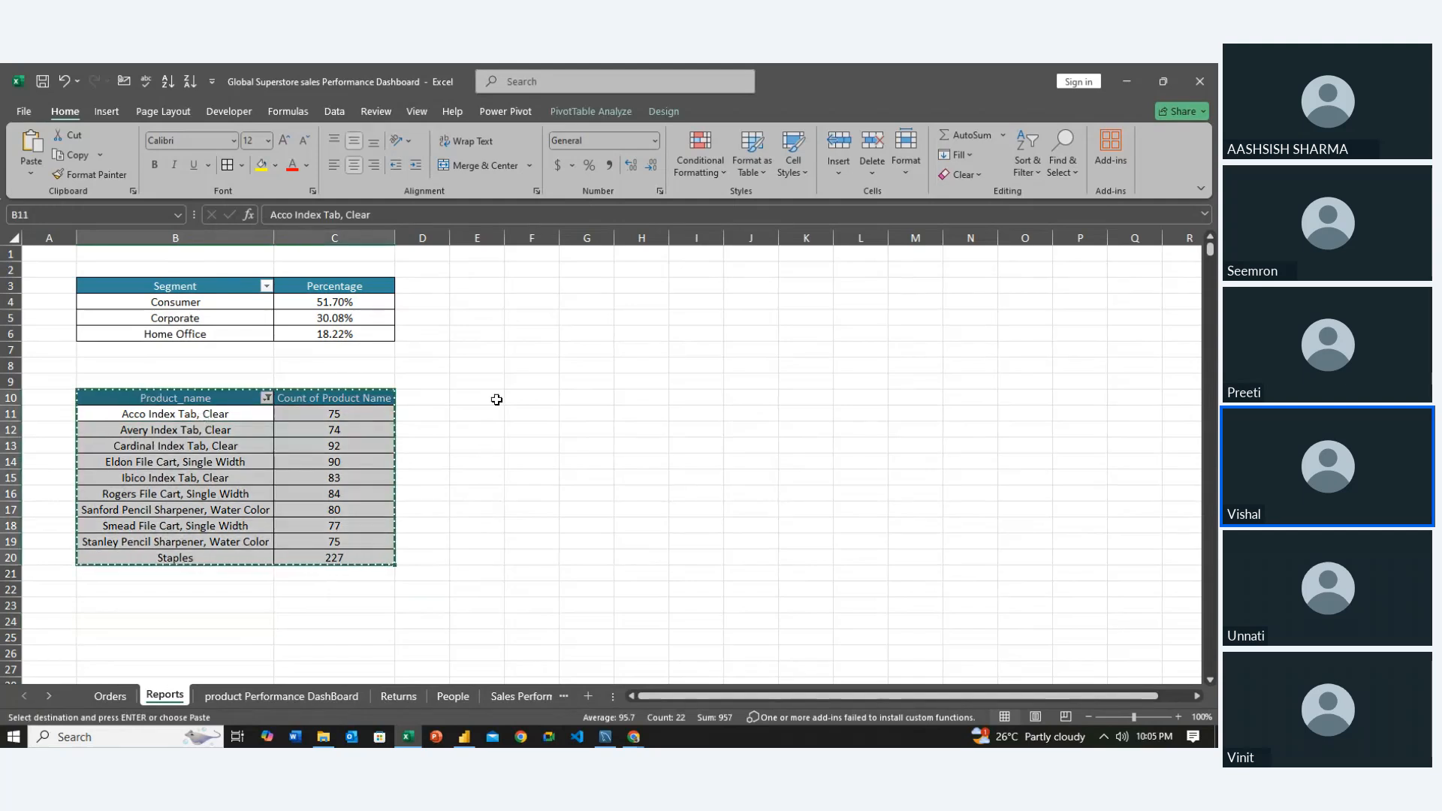
{"action": "left_click", "coordinate": [102, 607]}
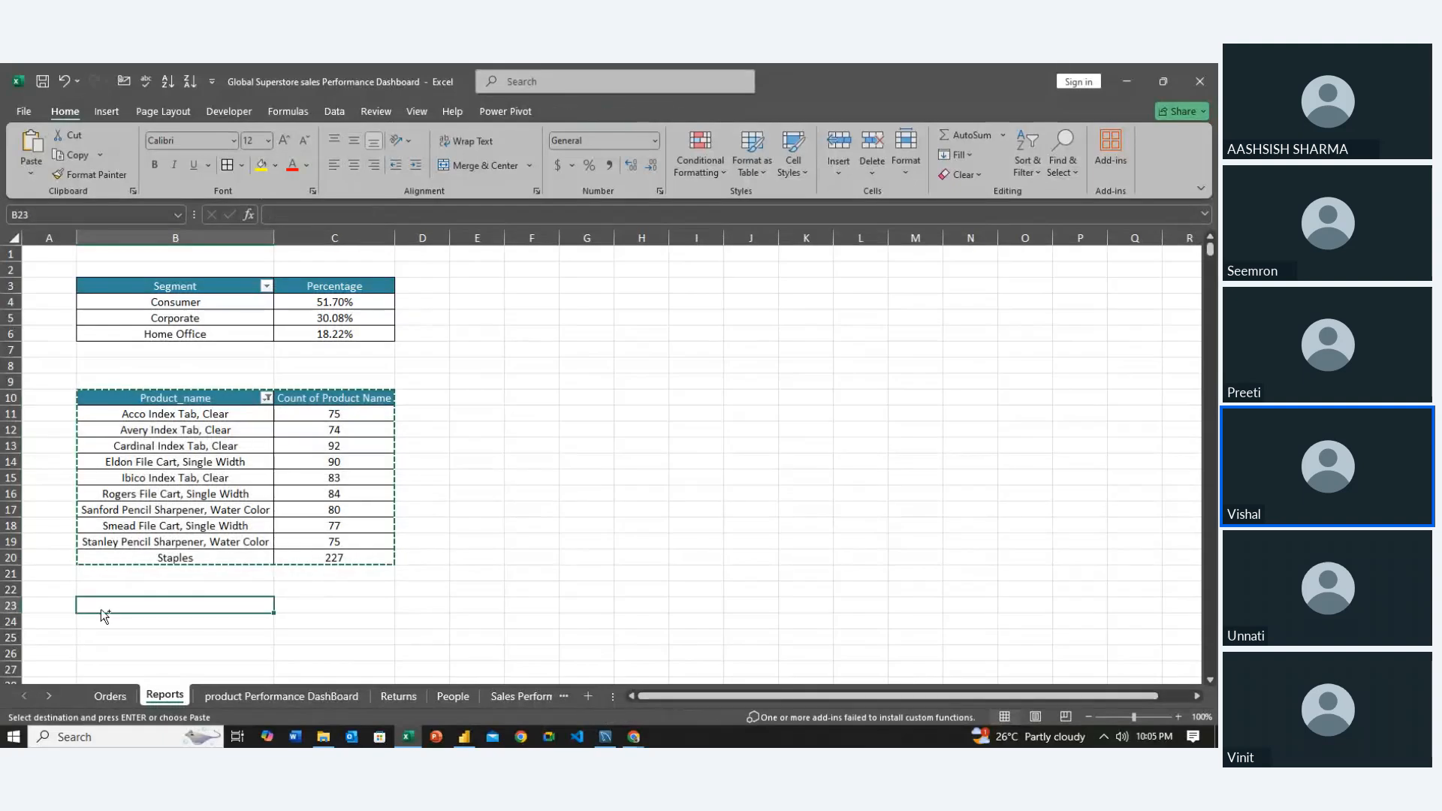
{"action": "key", "text": "ctrl+v"}
{"action": "scroll", "coordinate": [183, 579], "scroll_direction": "down", "scroll_amount": 4}
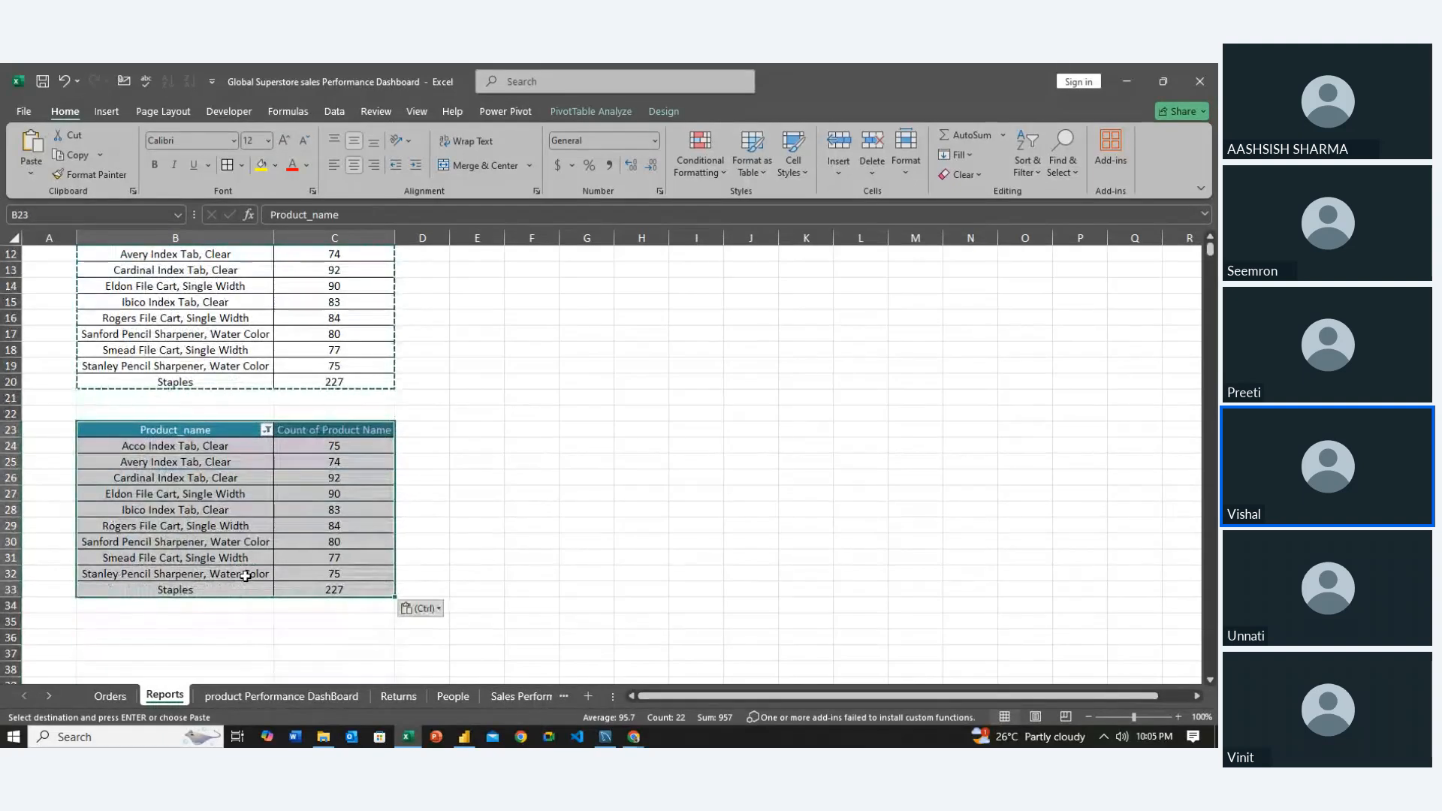
Change the copied PivotTable's Product_name filter to the bottom 10 items by Count of Product Name, and narrow column B
{"action": "left_click", "coordinate": [265, 463]}
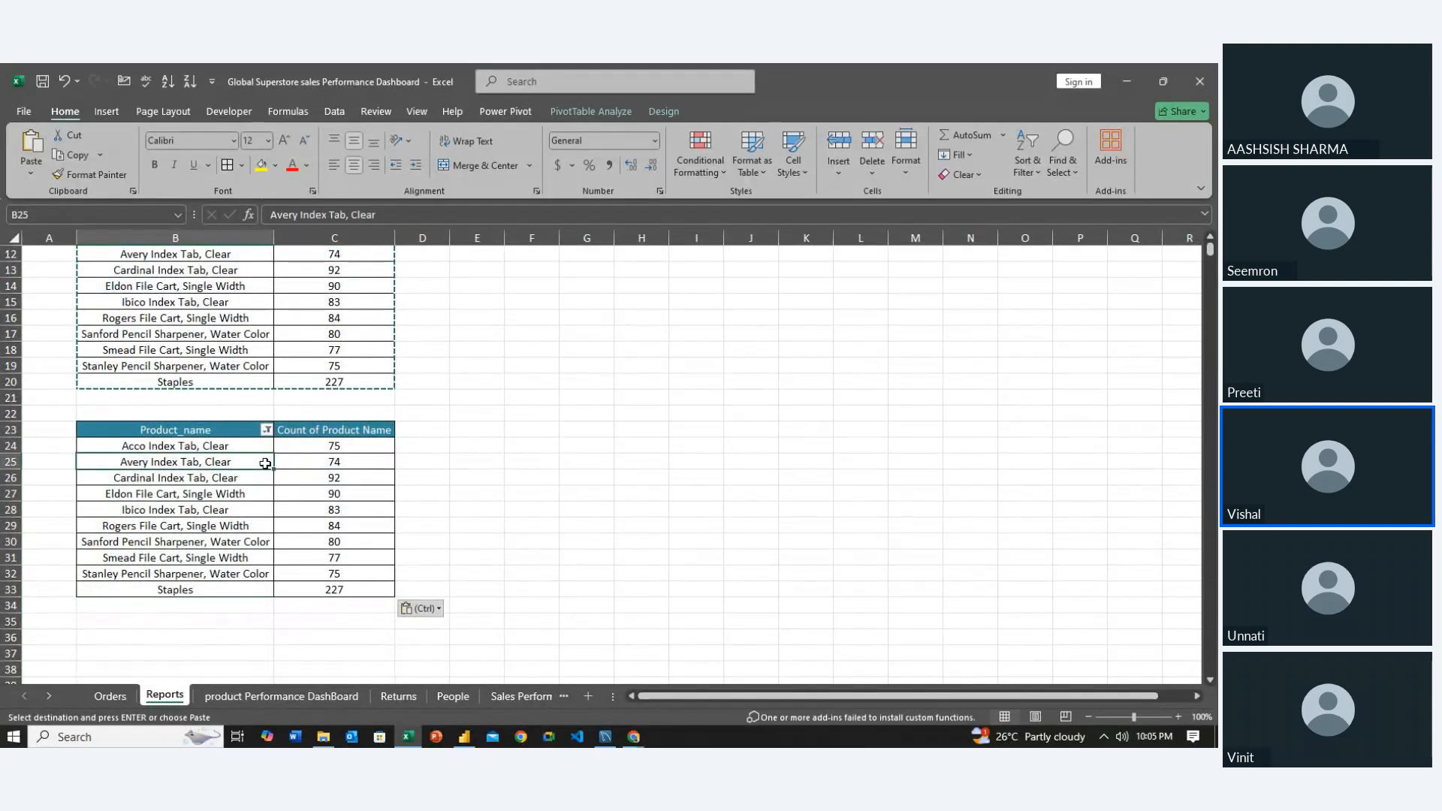
{"action": "left_click", "coordinate": [580, 114]}
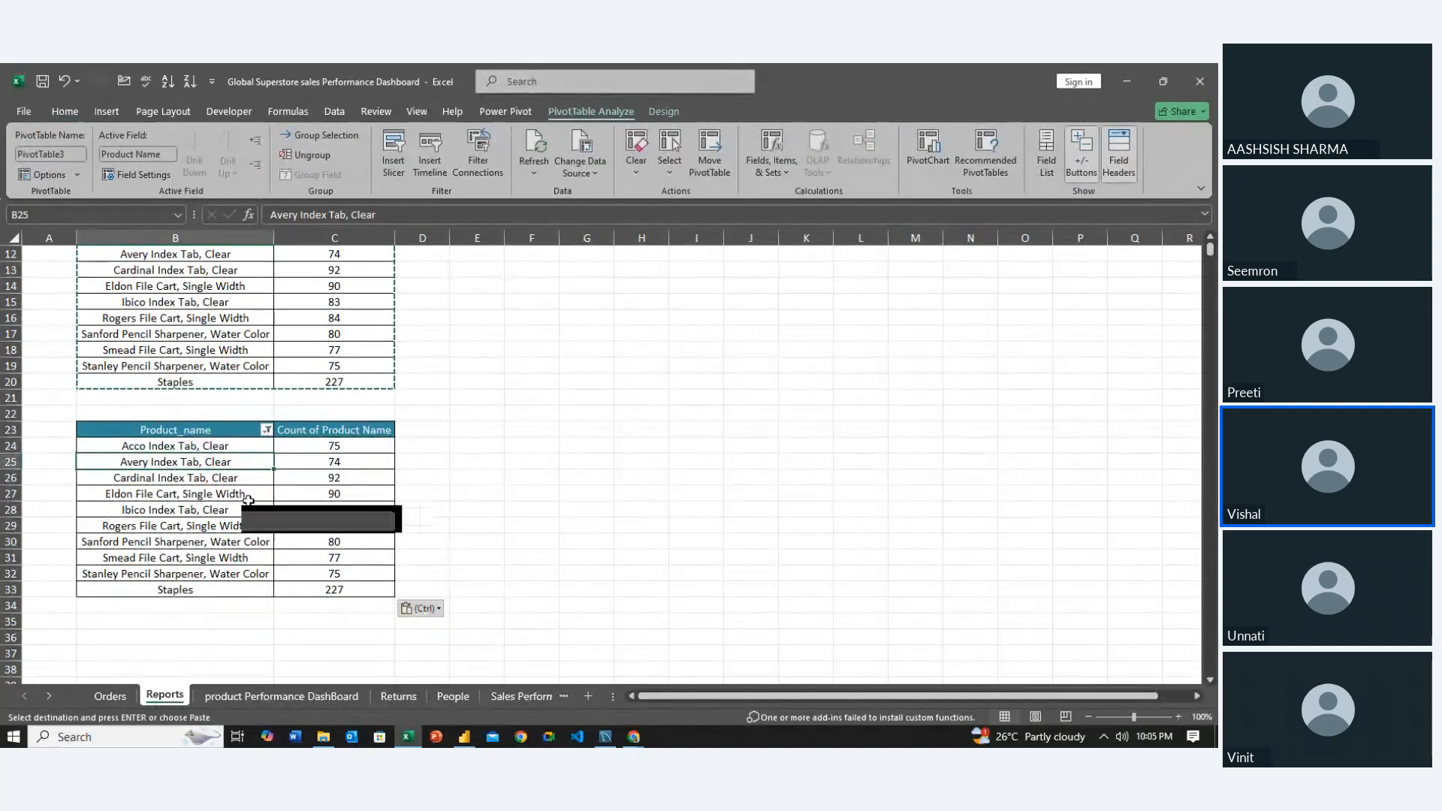
{"action": "left_click", "coordinate": [266, 431]}
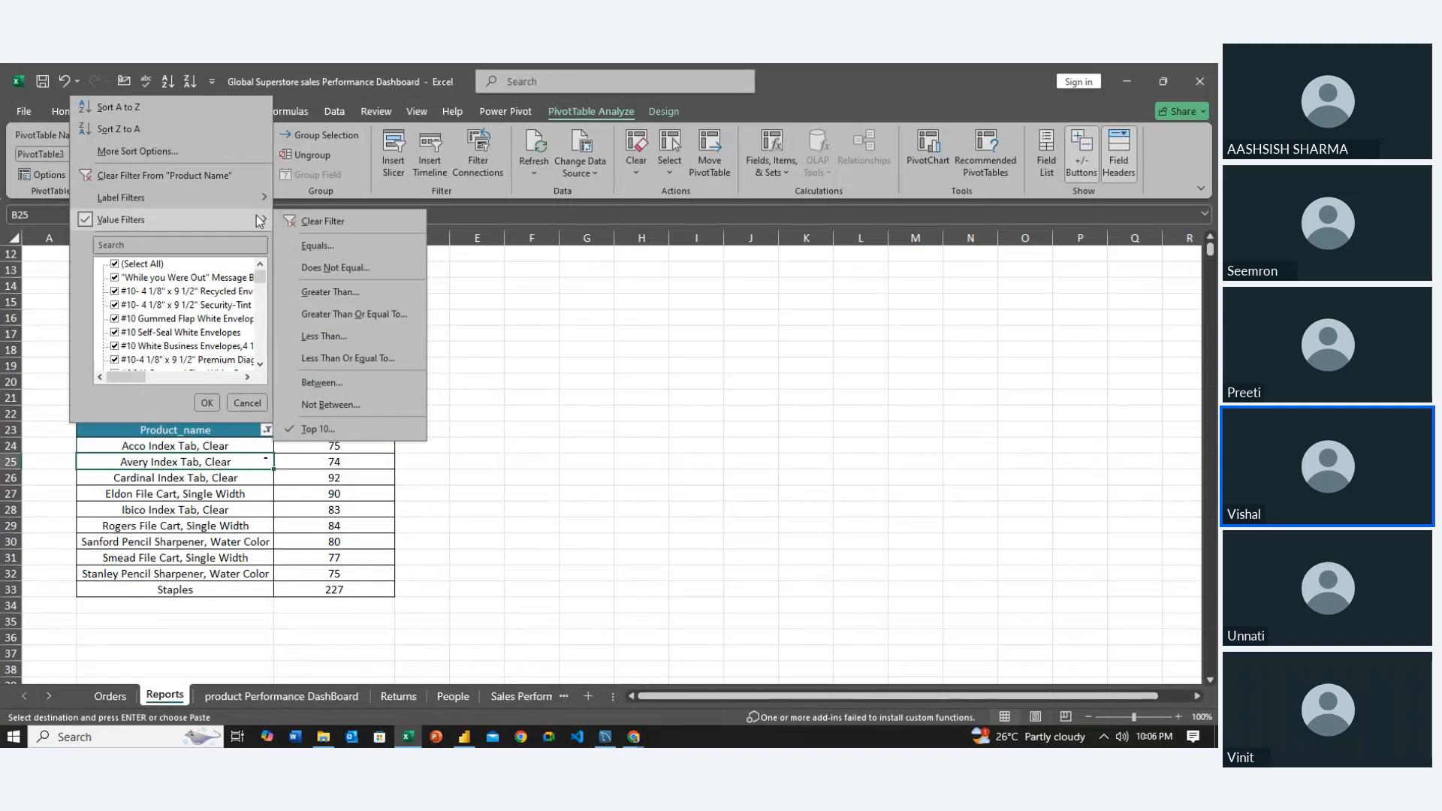
{"action": "left_click", "coordinate": [326, 432]}
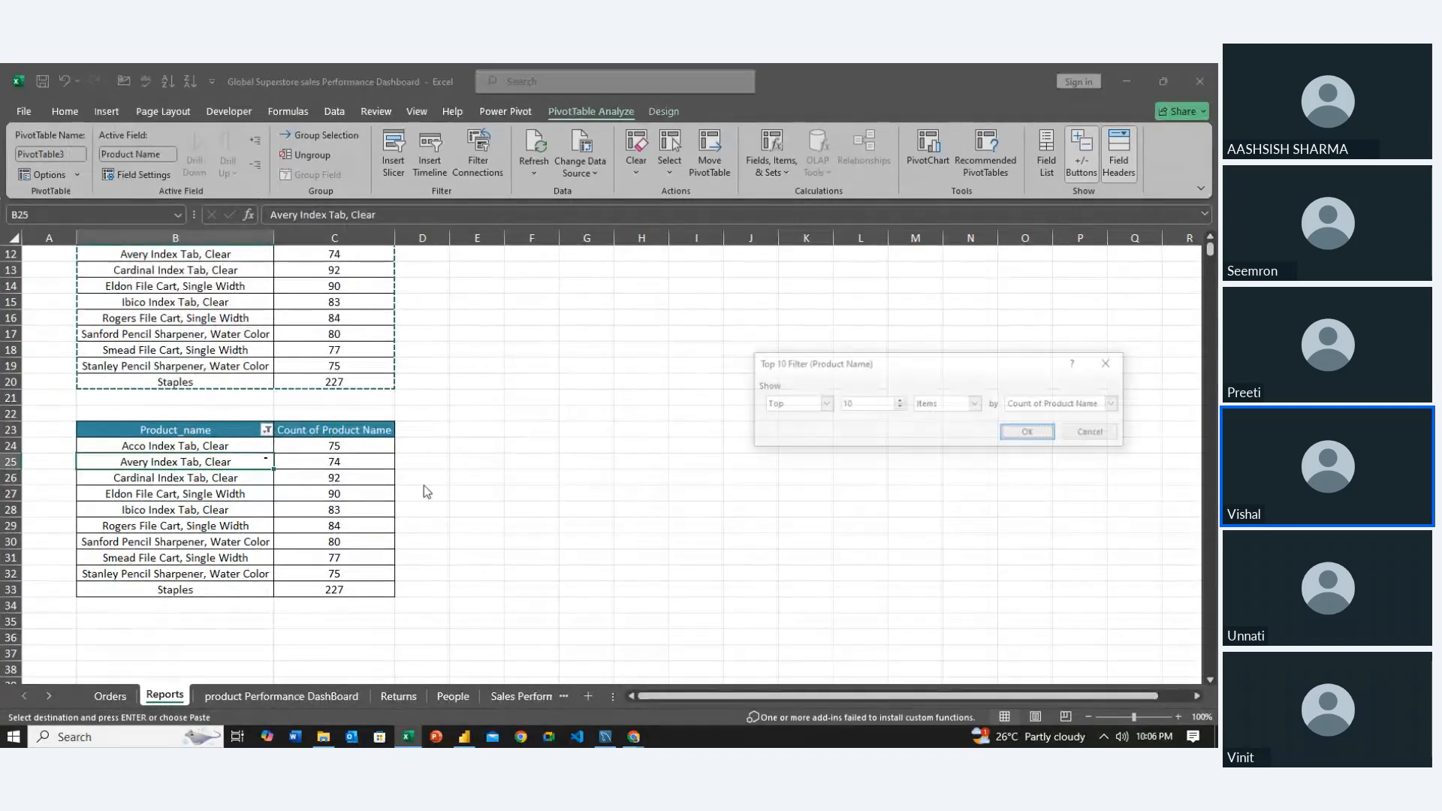
{"action": "left_click", "coordinate": [824, 404]}
{"action": "left_click", "coordinate": [800, 426]}
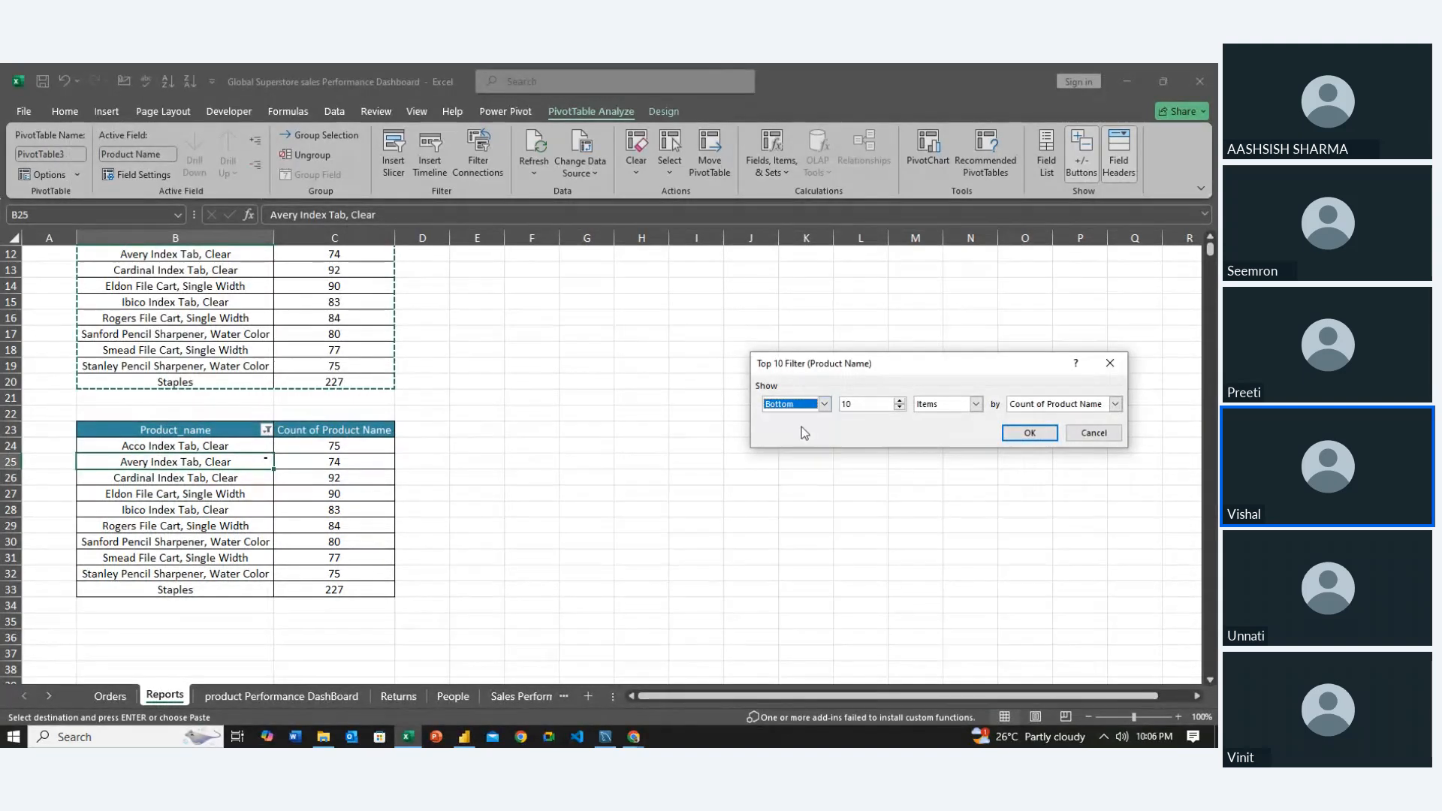
{"action": "left_click", "coordinate": [1020, 441]}
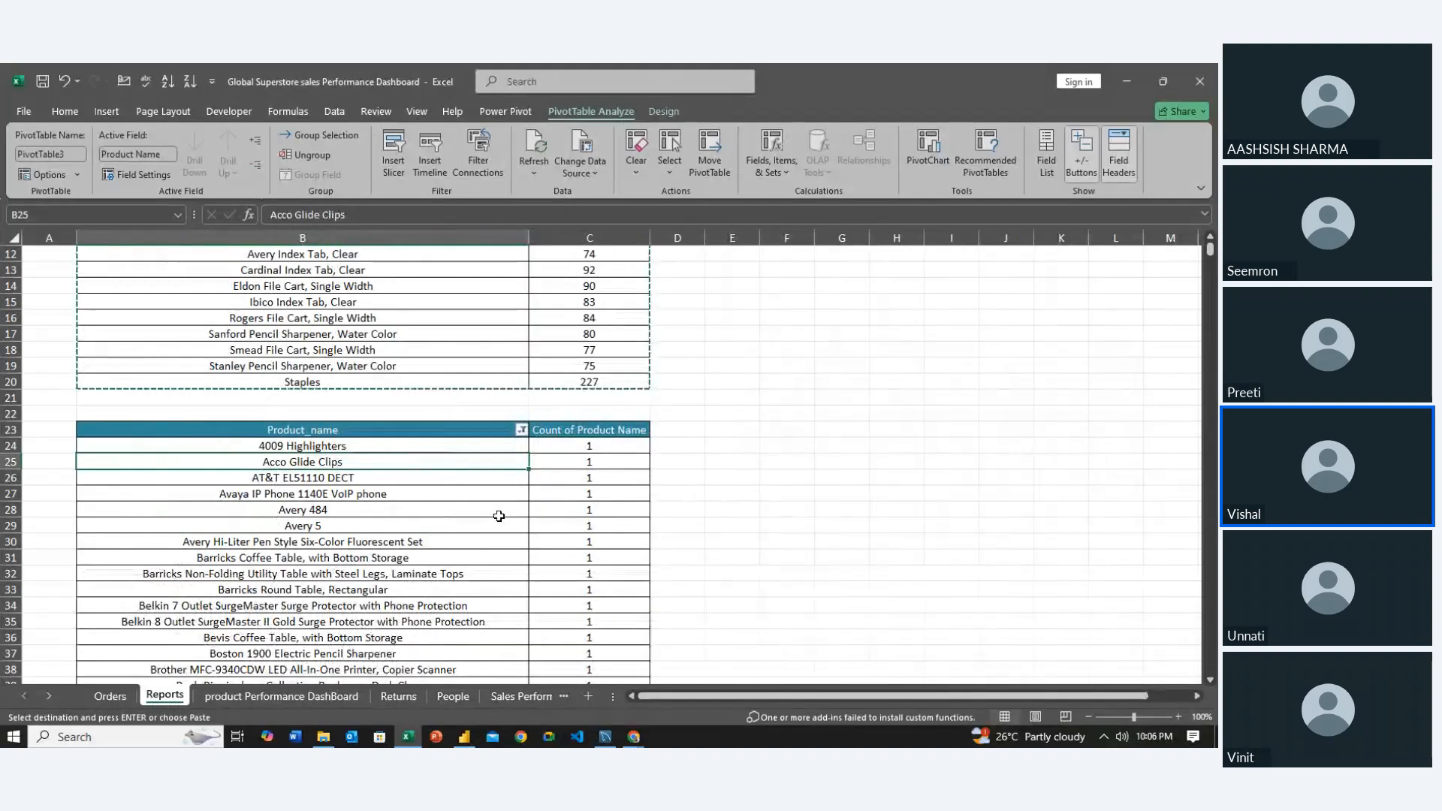
{"action": "left_click", "coordinate": [399, 511]}
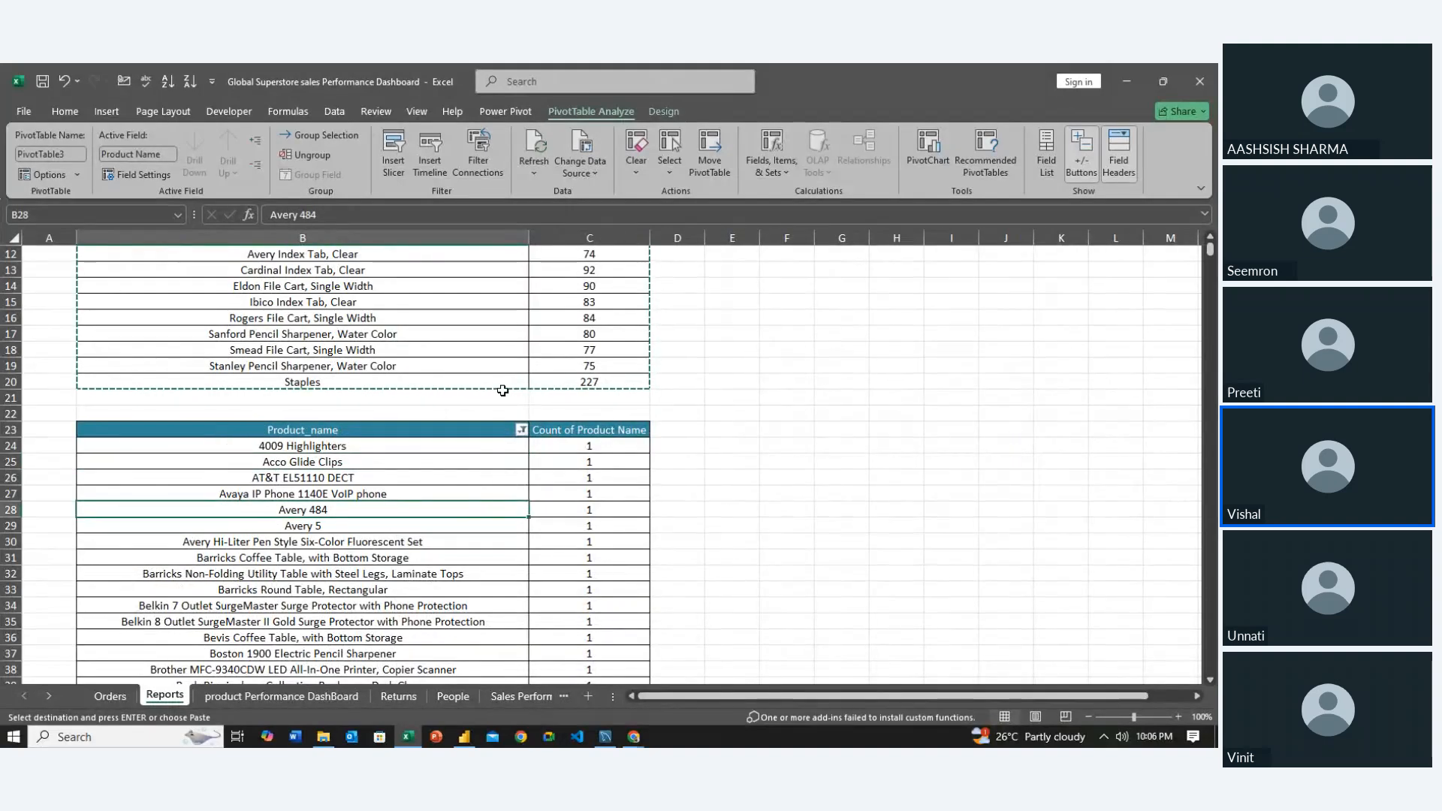
{"action": "left_click_drag", "start_coordinate": [523, 233], "coordinate": [426, 251]}
Select the copied PivotTable's product names from B24 down to examine how many products the bottom filter lists
{"action": "left_click", "coordinate": [336, 482]}
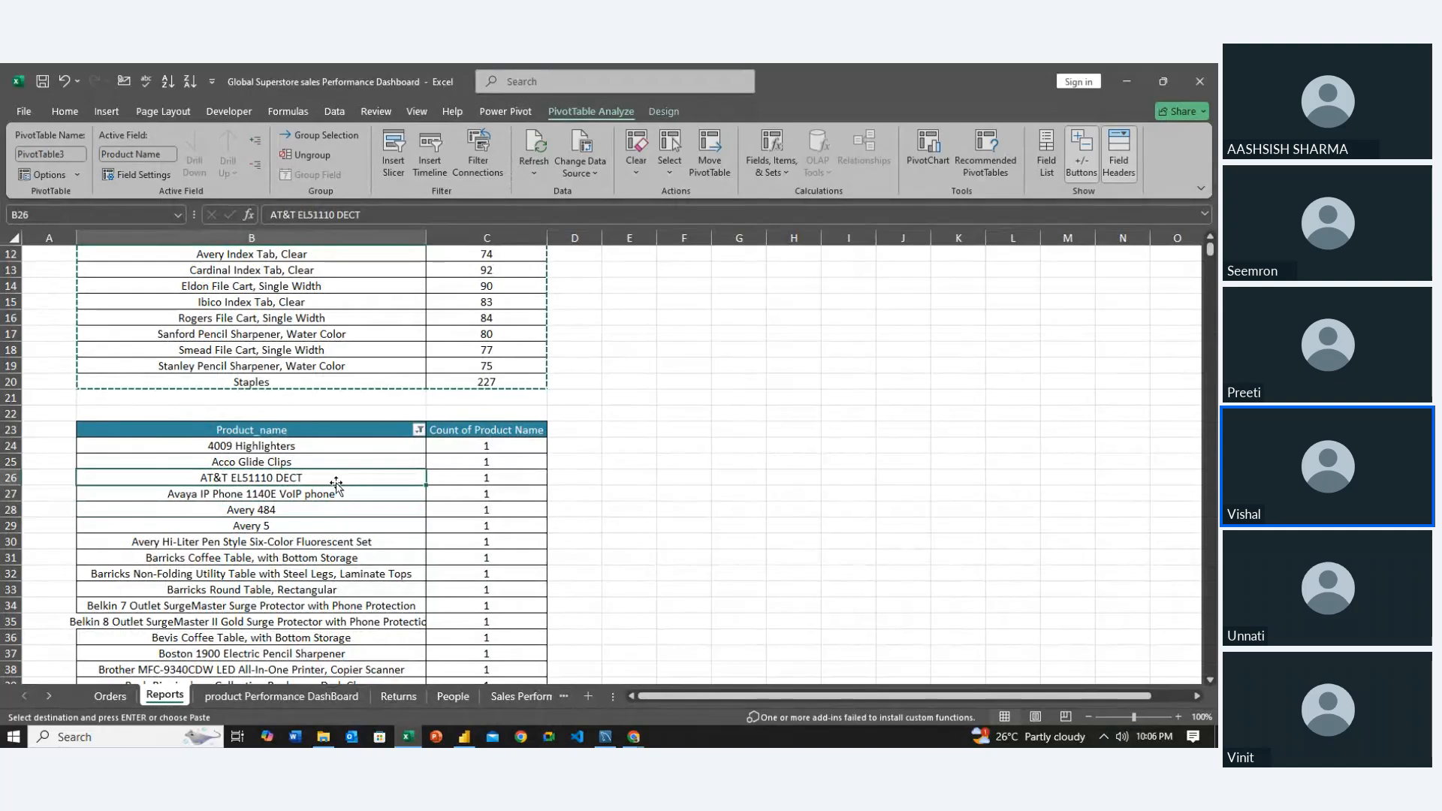
{"action": "key", "text": "Up"}
{"action": "key", "text": "Up"}
{"action": "key", "text": "ctrl+shift+Down"}
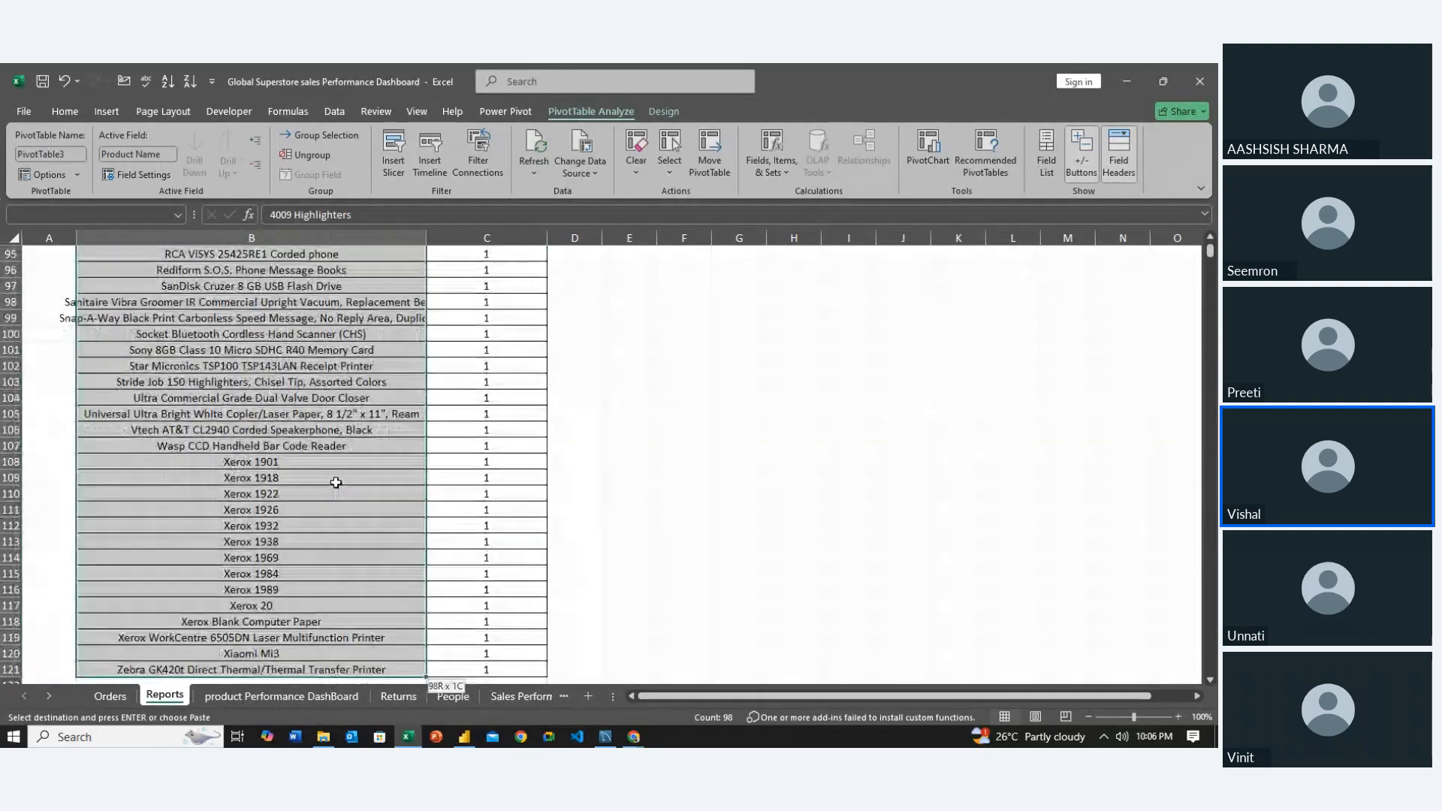
{"action": "scroll", "coordinate": [336, 482], "scroll_direction": "up", "scroll_amount": 17}
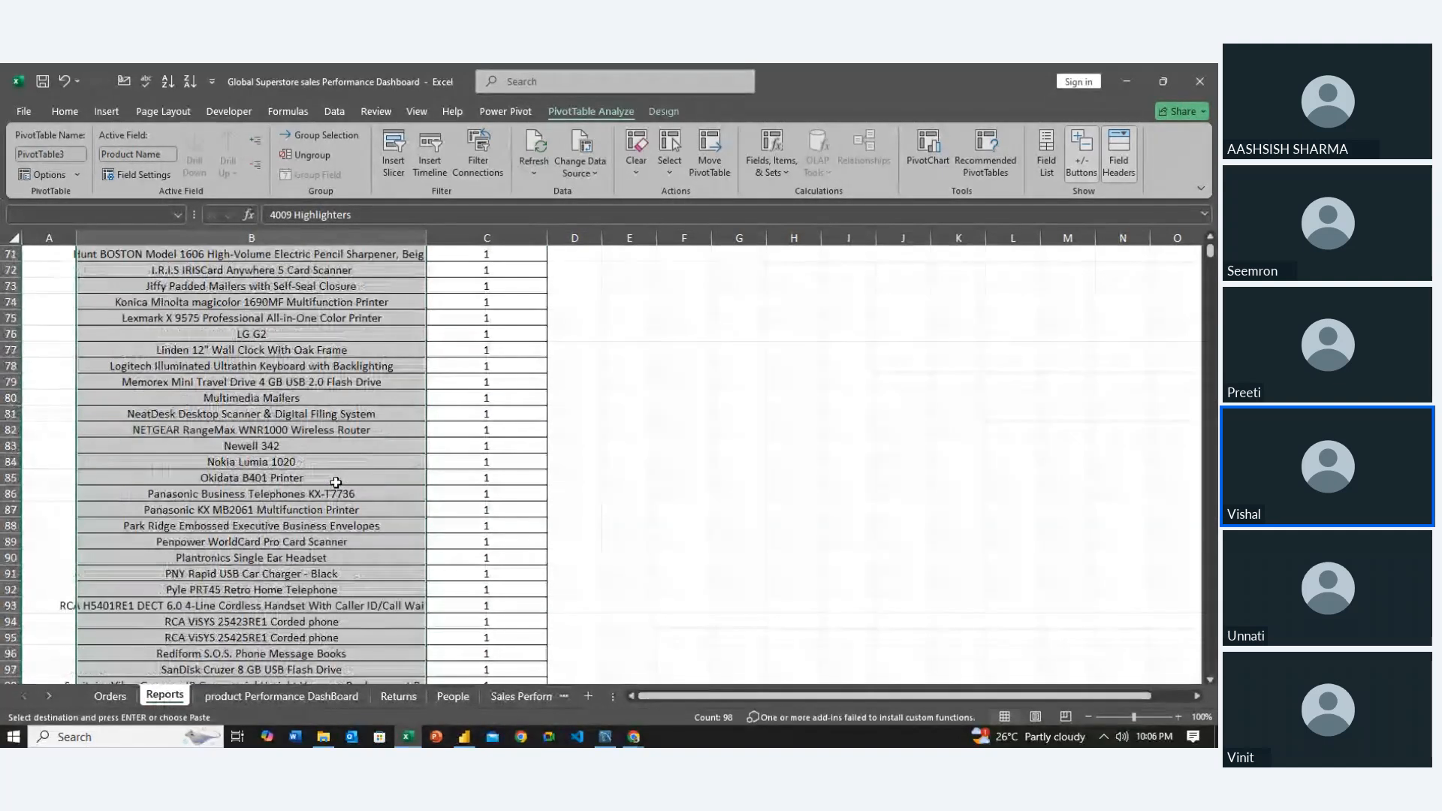
{"action": "scroll", "coordinate": [335, 483], "scroll_direction": "up", "scroll_amount": 15}
{"action": "scroll", "coordinate": [336, 482], "scroll_direction": "down", "scroll_amount": 3}
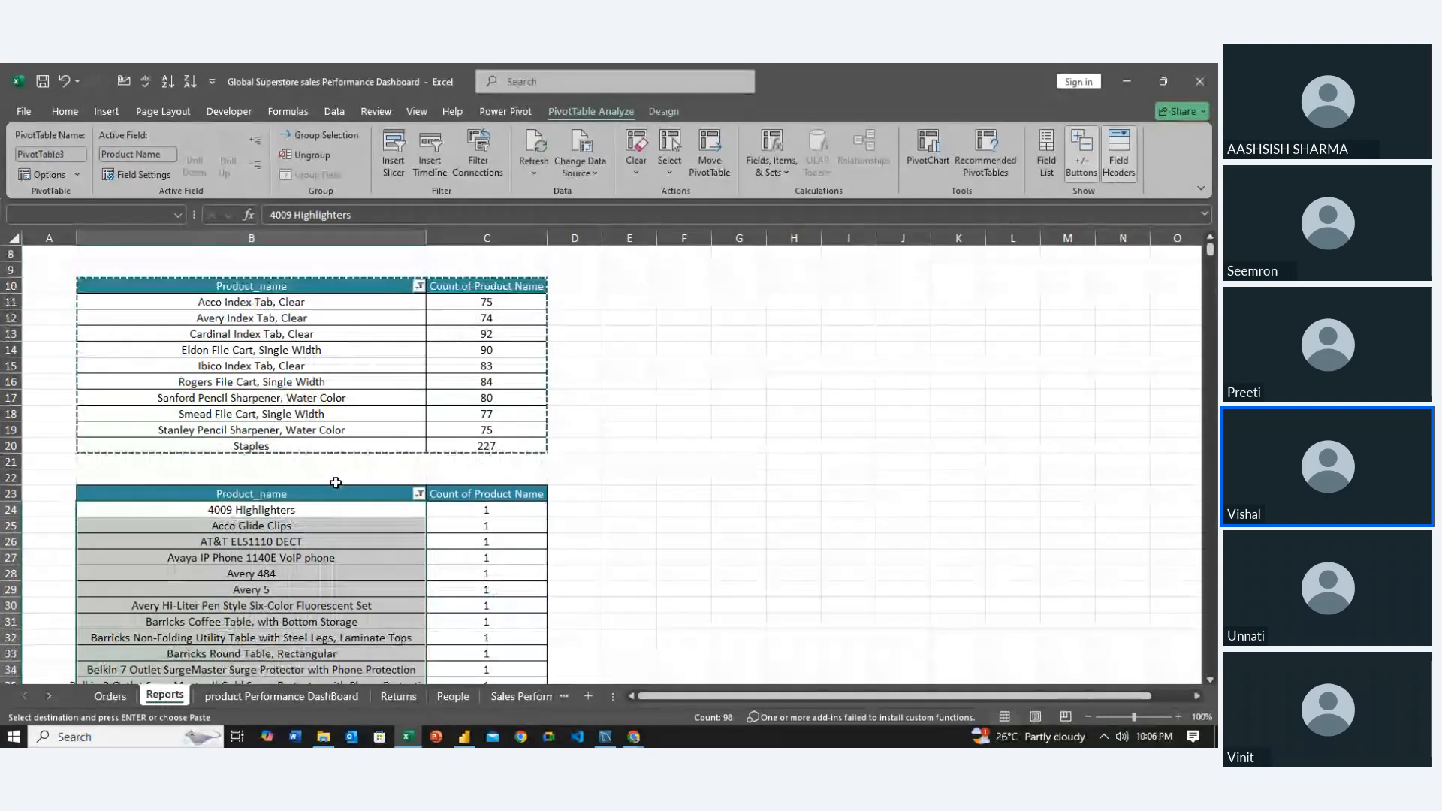
Clear the copied PivotTable's Product_name filter and reapply it as bottom 10 items by Count of Product Name
{"action": "scroll", "coordinate": [336, 483], "scroll_direction": "up", "scroll_amount": 3}
{"action": "scroll", "coordinate": [336, 482], "scroll_direction": "down", "scroll_amount": 4}
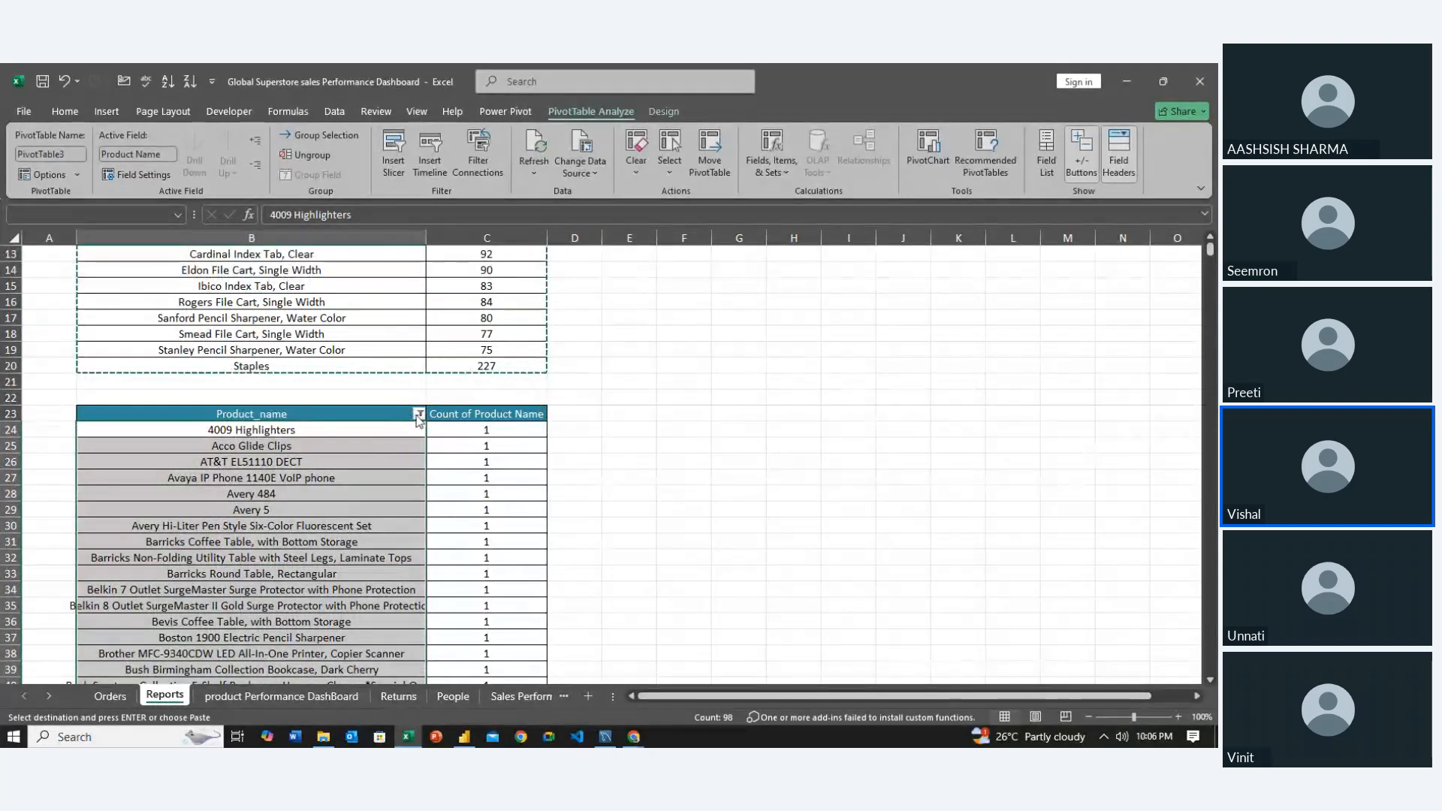
{"action": "left_click", "coordinate": [417, 414]}
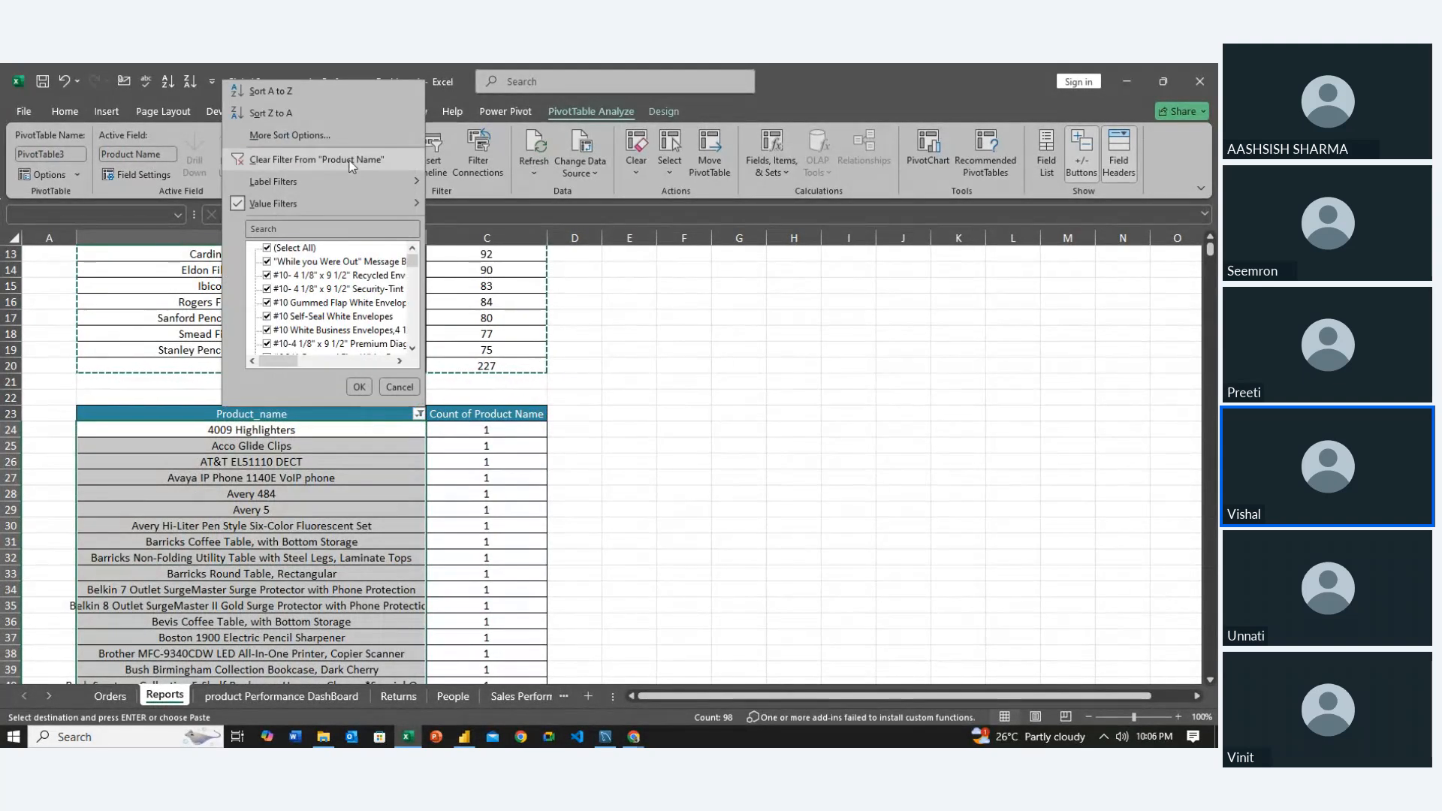
{"action": "left_click", "coordinate": [359, 387]}
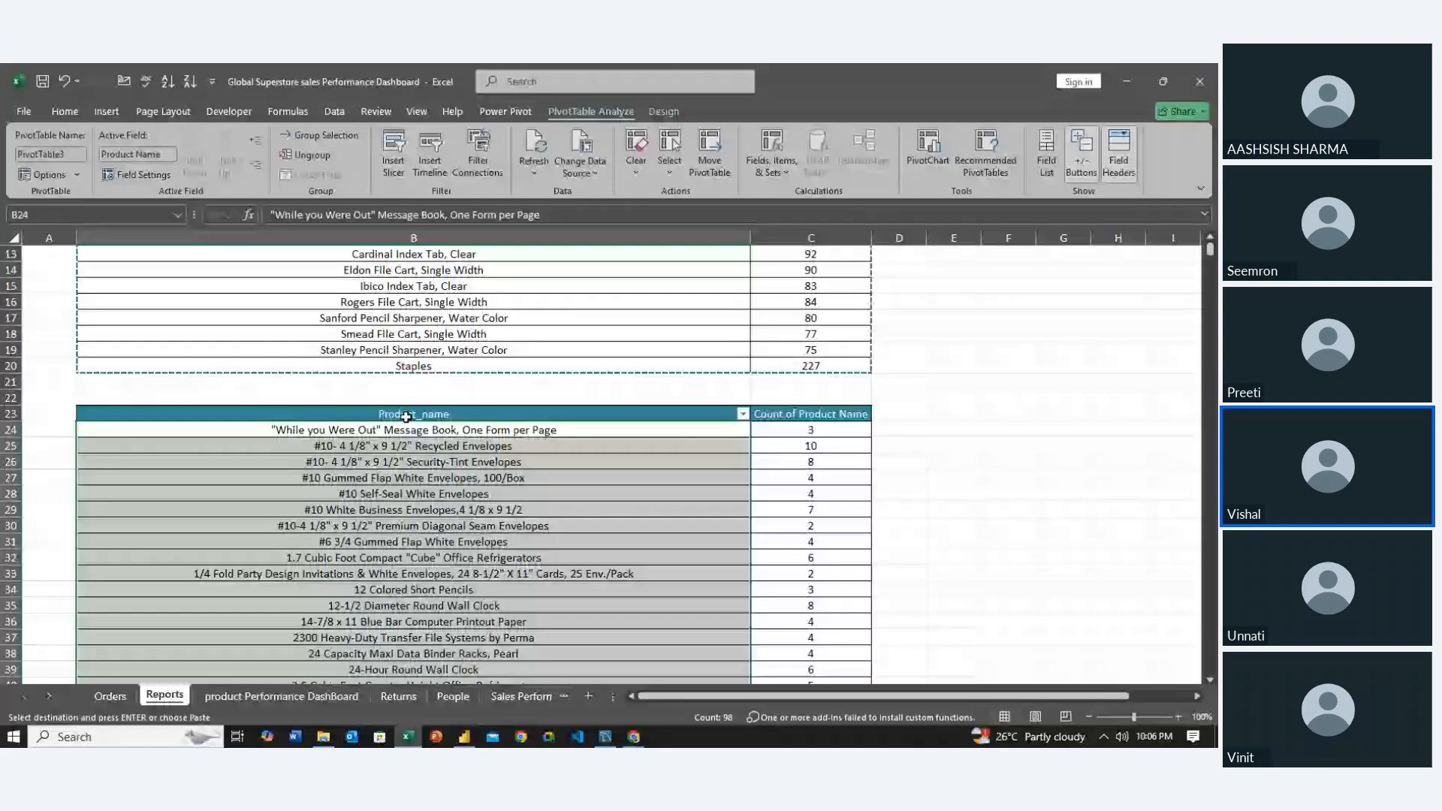
{"action": "left_click", "coordinate": [742, 414]}
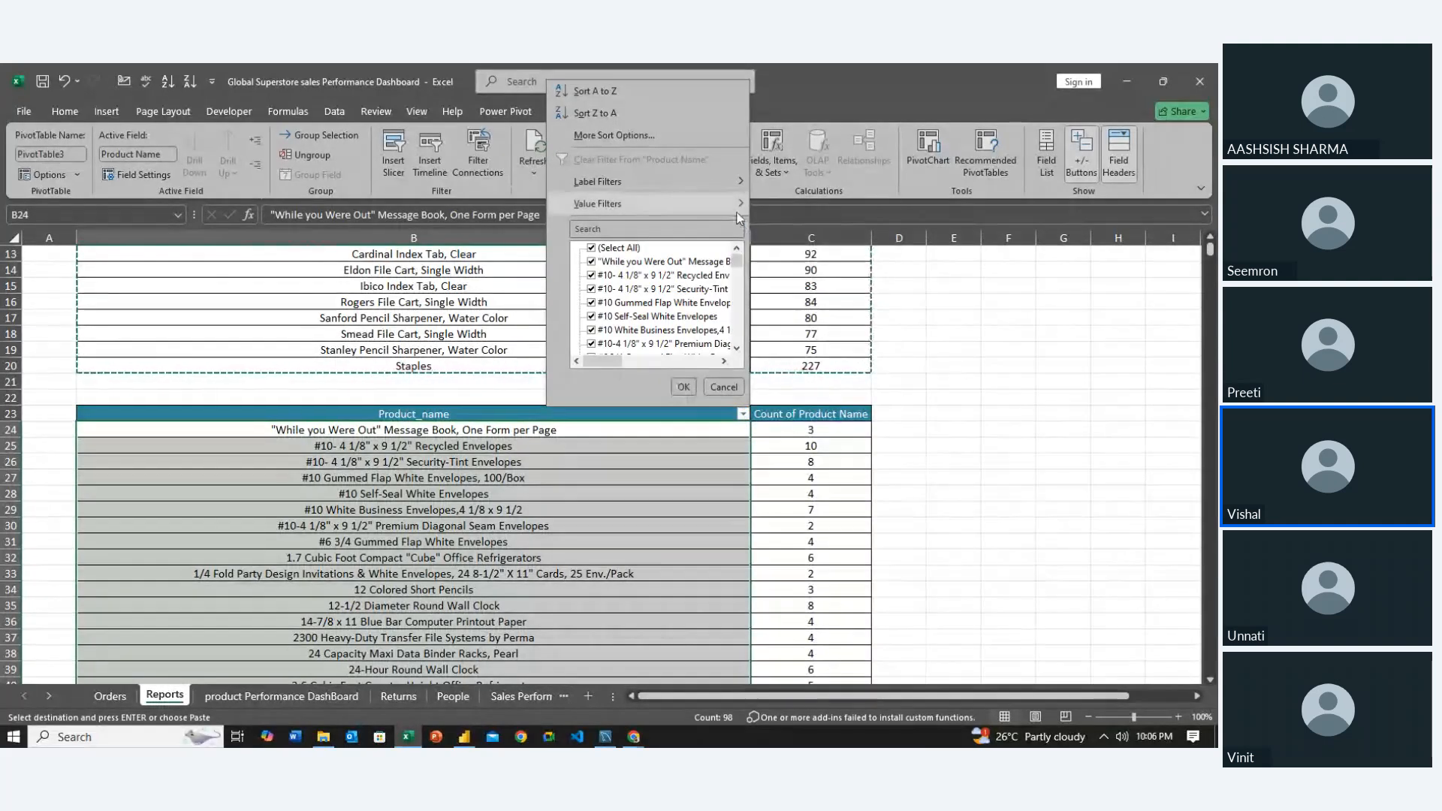
{"action": "mouse_move", "coordinate": [721, 203]}
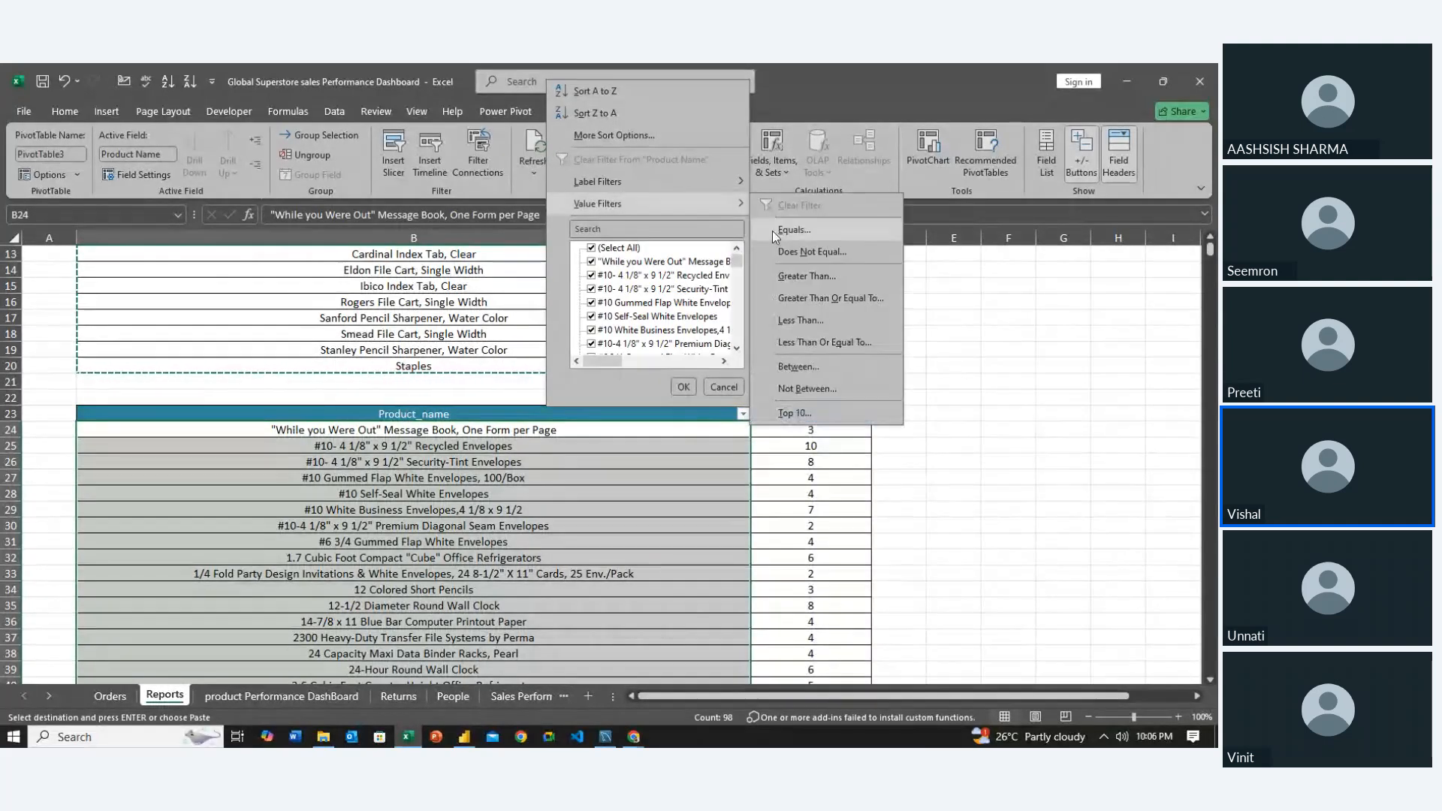
{"action": "left_click", "coordinate": [794, 414]}
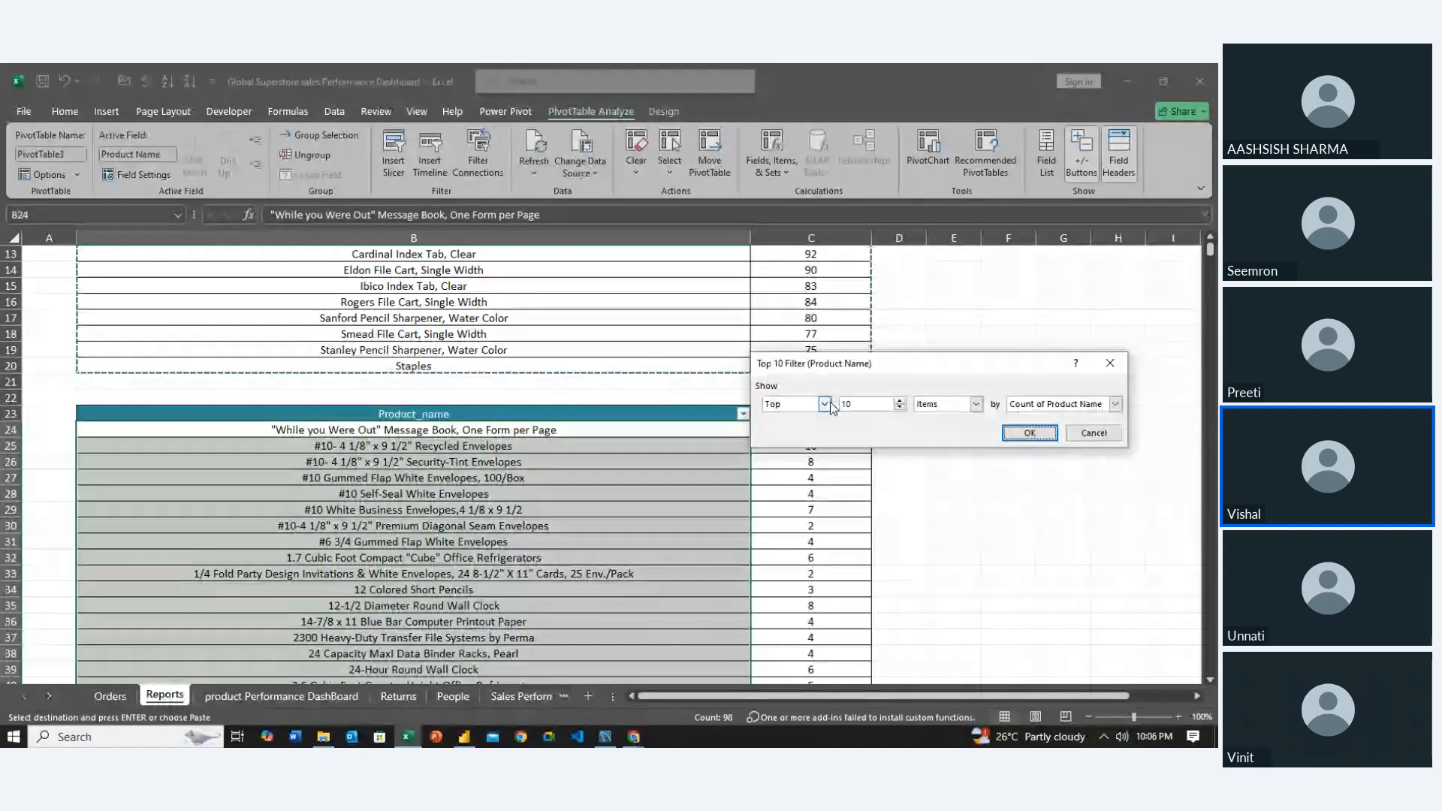
{"action": "left_click", "coordinate": [824, 404]}
{"action": "left_click", "coordinate": [797, 433]}
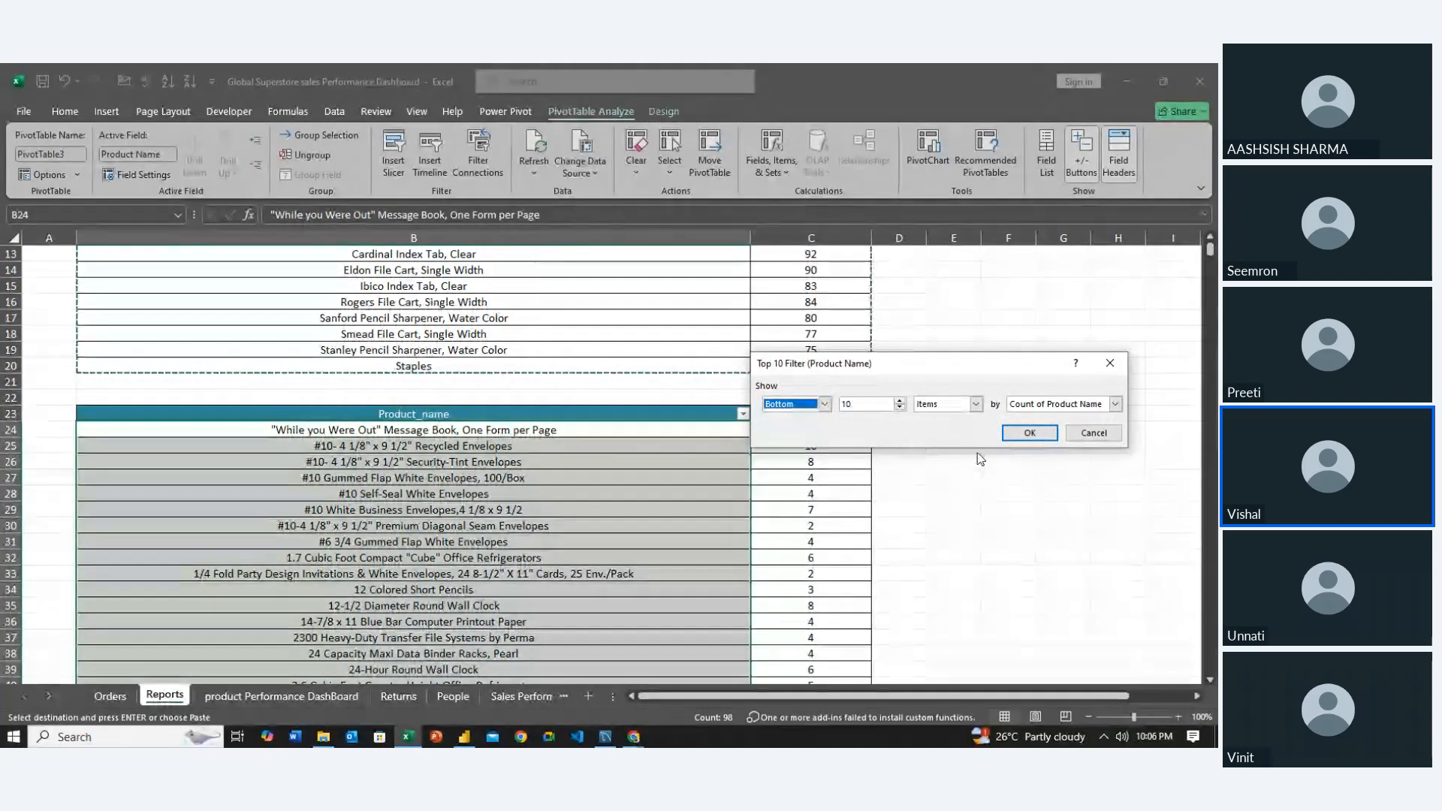
{"action": "left_click", "coordinate": [1028, 434]}
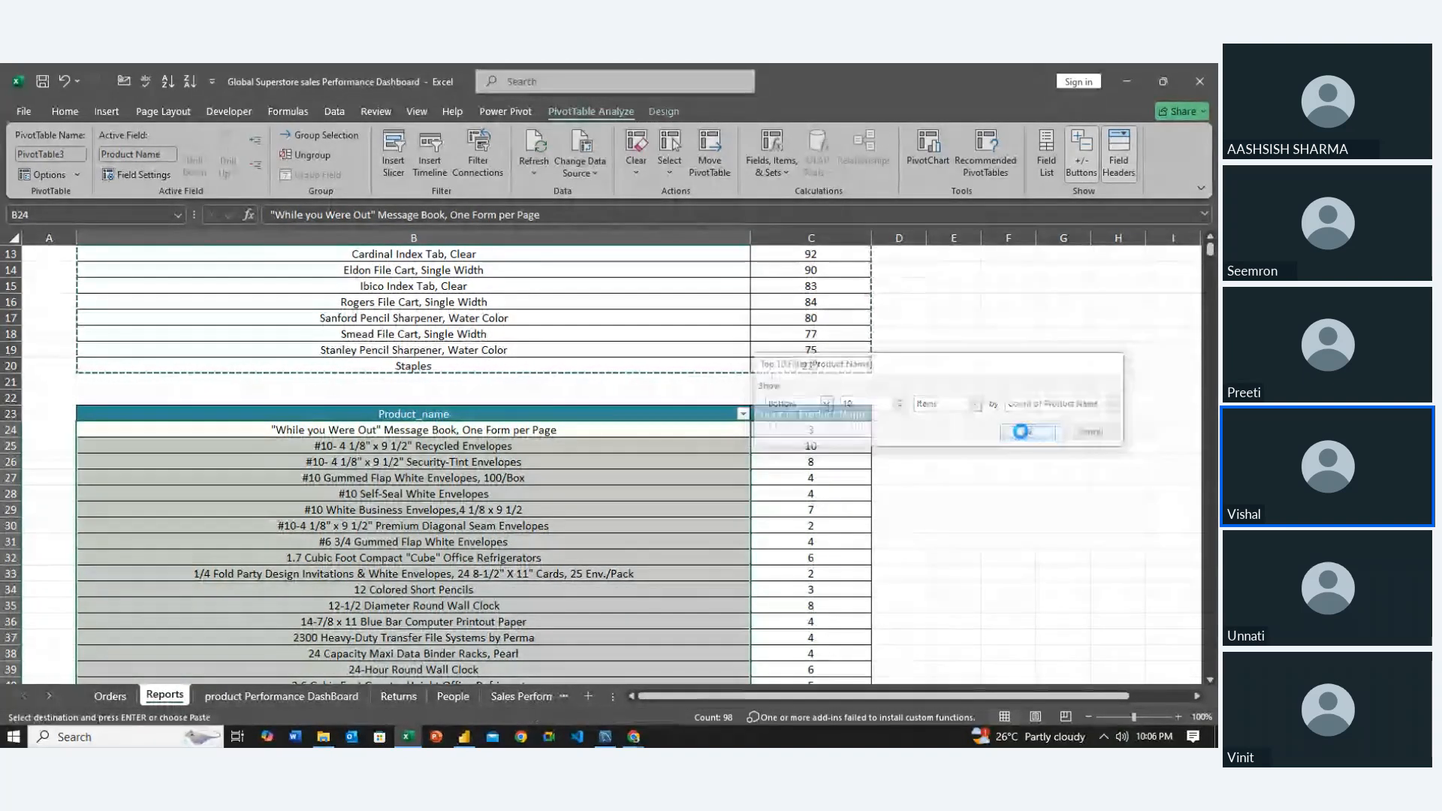
Select the copied PivotTable's Count of Product Name values from C24 down to examine the counts of the filtered products
{"action": "scroll", "coordinate": [628, 543], "scroll_direction": "down", "scroll_amount": 20}
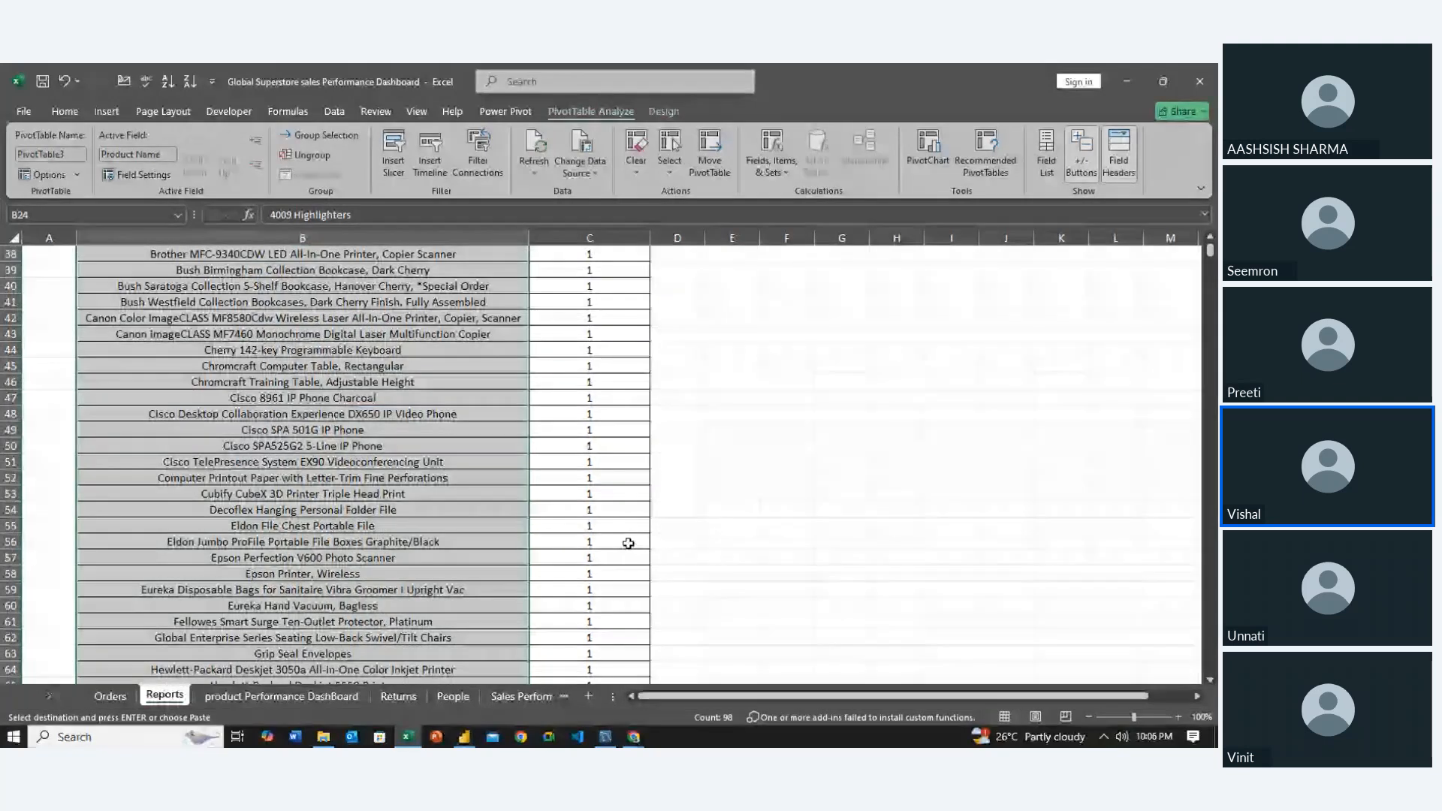
{"action": "scroll", "coordinate": [628, 543], "scroll_direction": "up", "scroll_amount": 20}
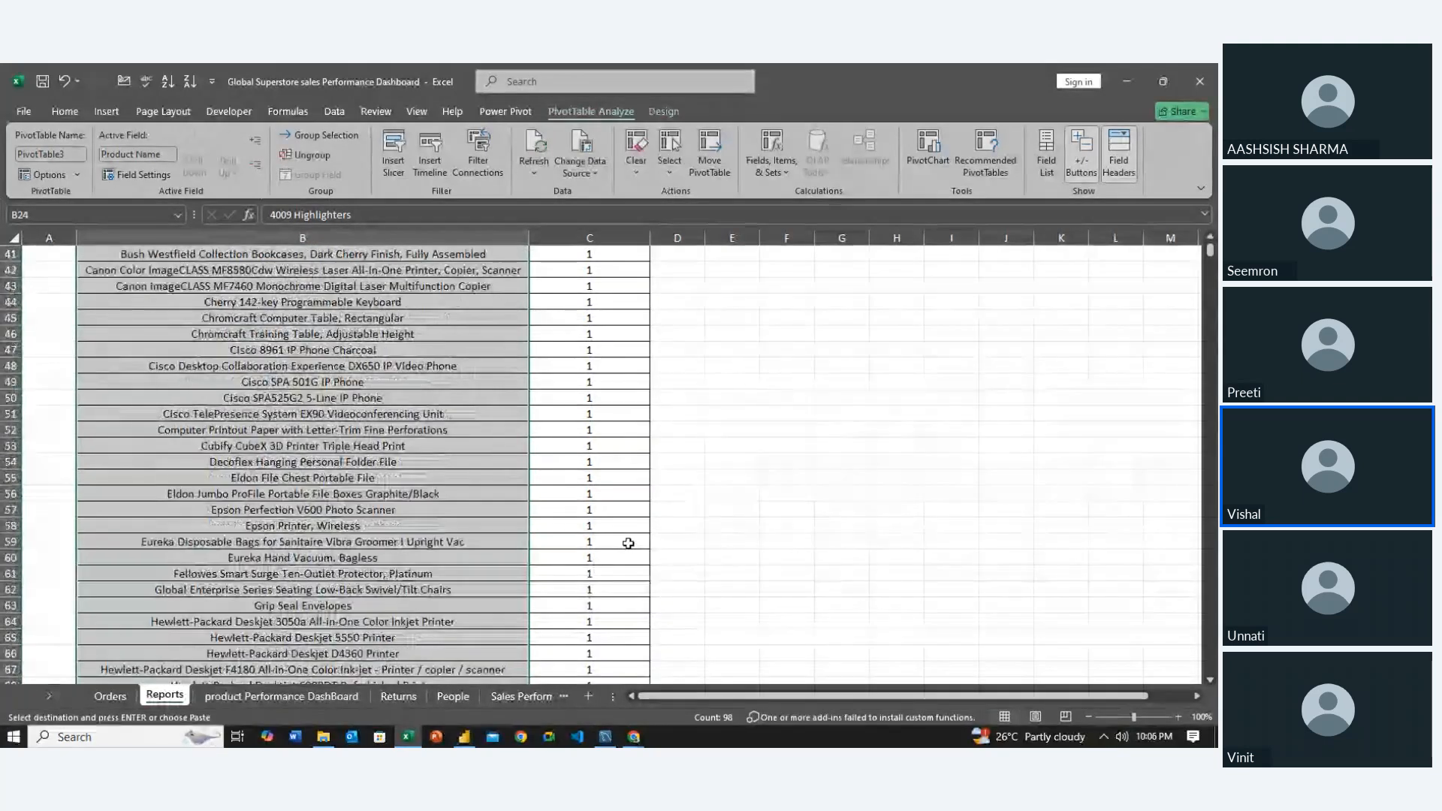
{"action": "scroll", "coordinate": [621, 496], "scroll_direction": "up", "scroll_amount": 1}
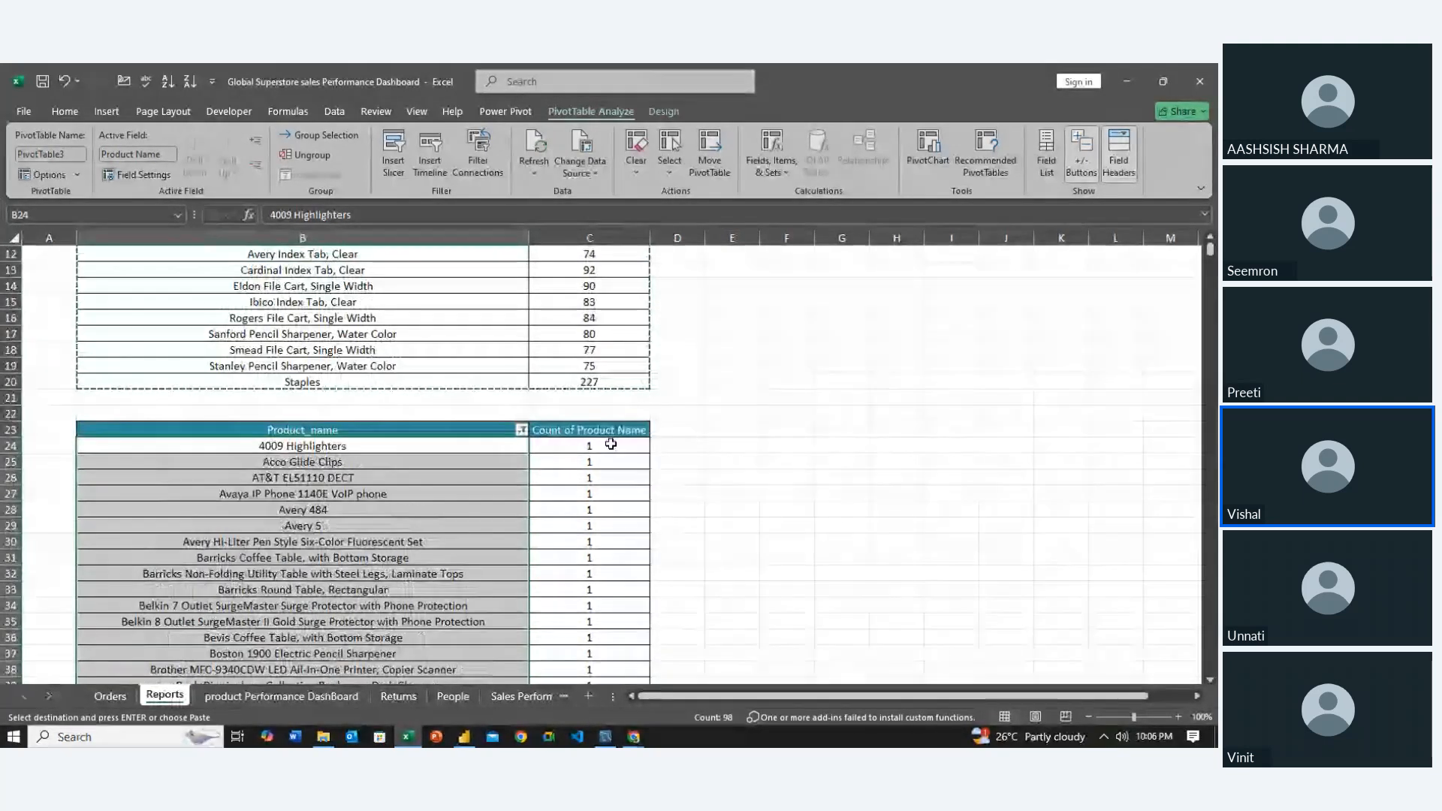
{"action": "mouse_move", "coordinate": [611, 446]}
{"action": "left_mouse_down"}
{"action": "mouse_move", "coordinate": [610, 680]}
{"action": "mouse_move", "coordinate": [611, 443]}
{"action": "left_mouse_up"}
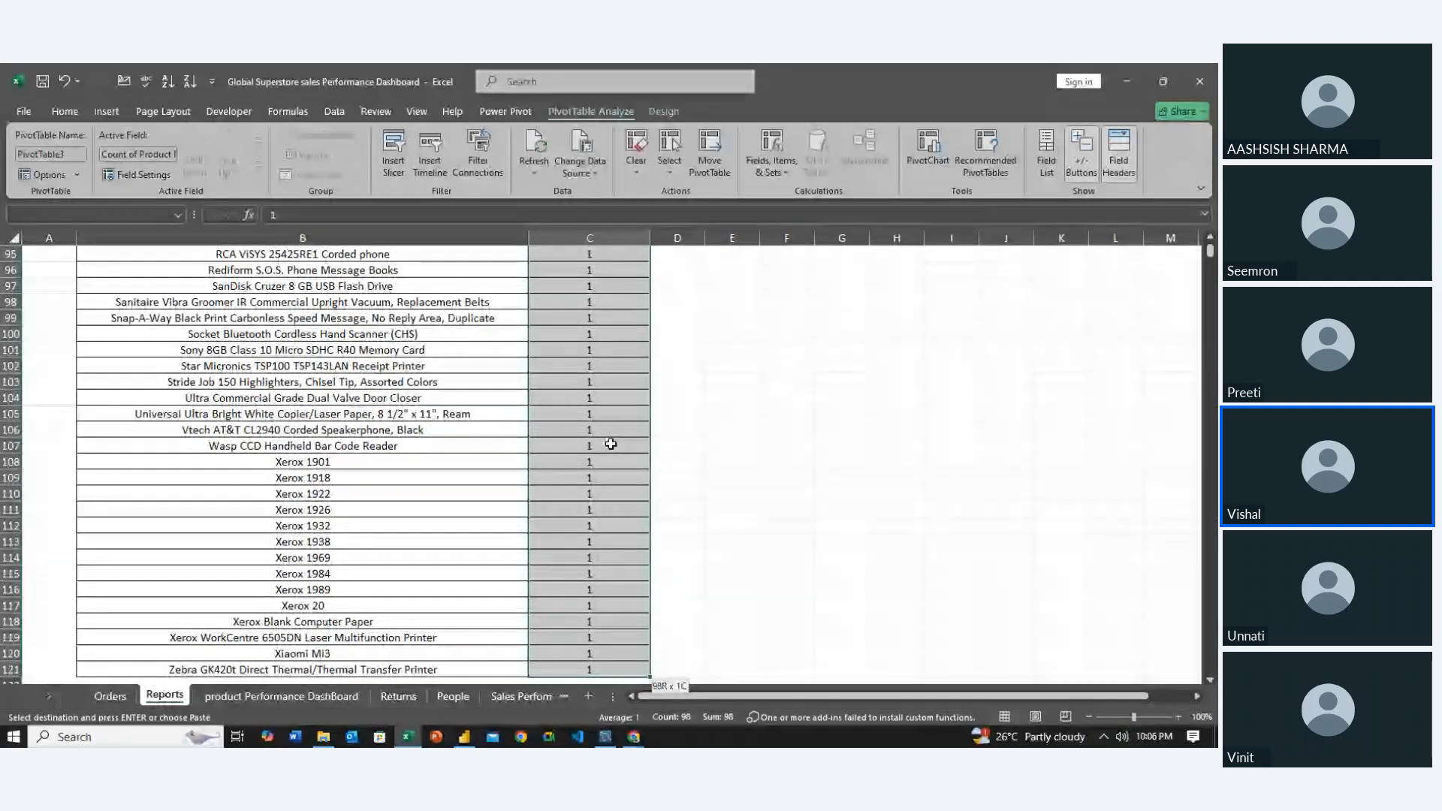
{"action": "left_click_drag", "start_coordinate": [610, 444], "coordinate": [611, 444]}
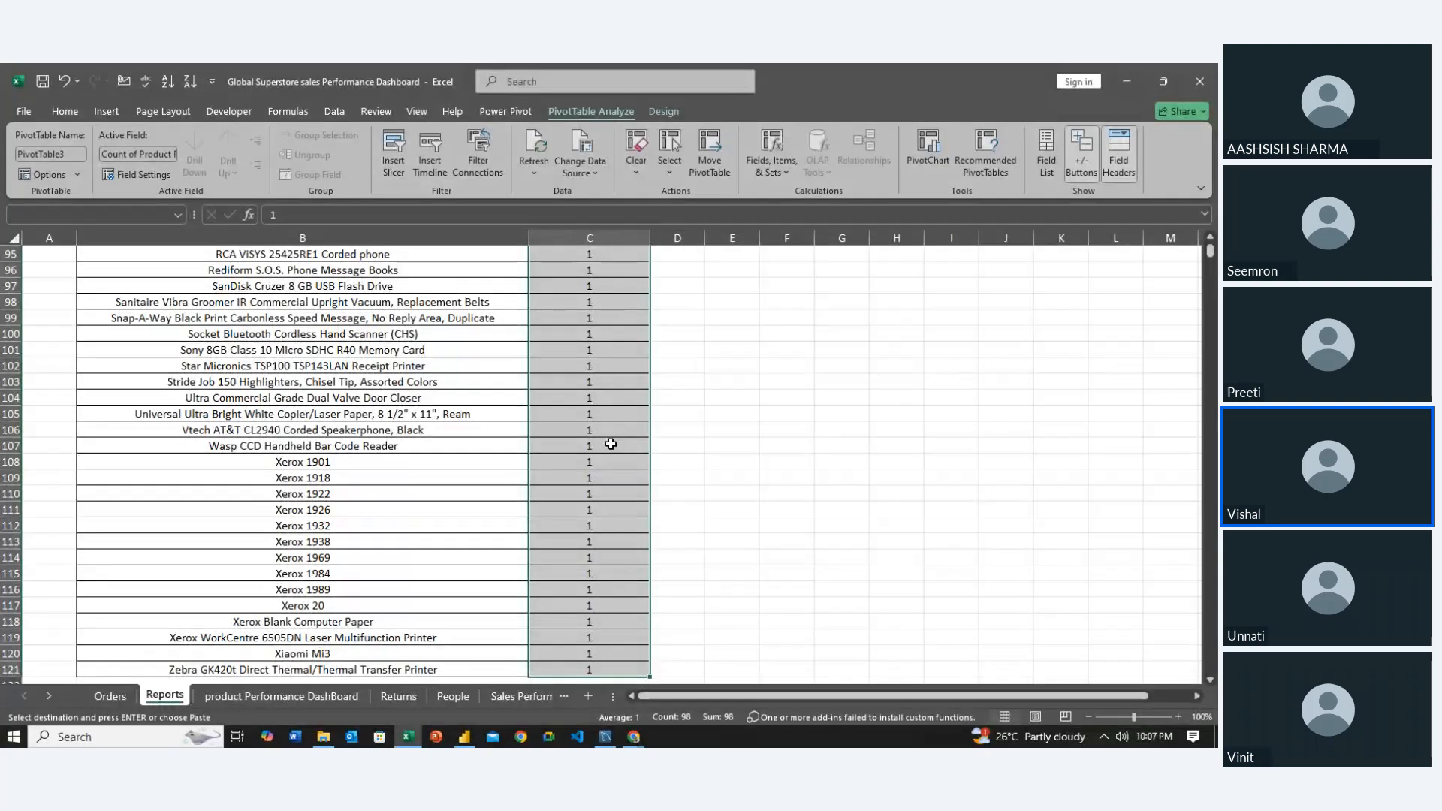
{"action": "key", "text": "Right"}
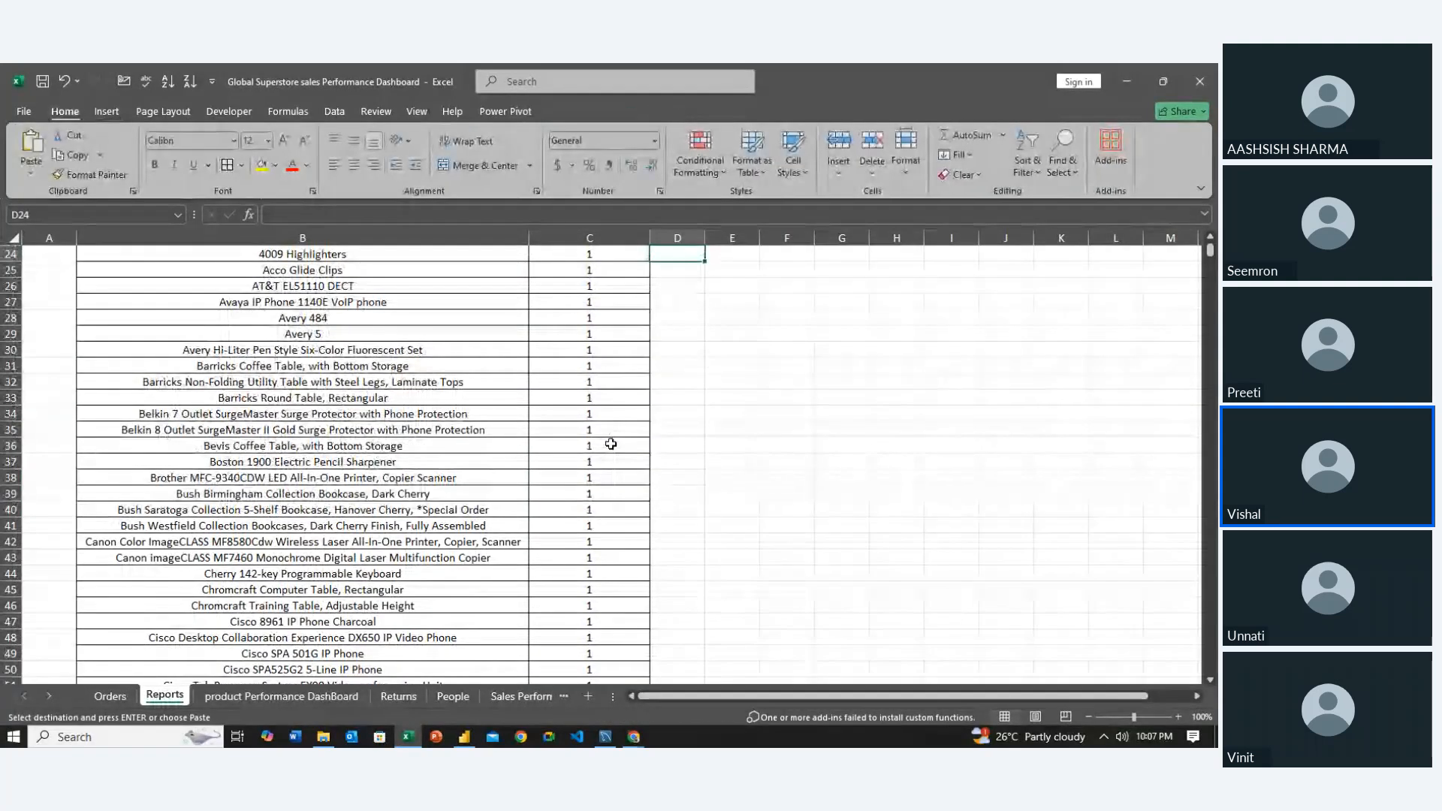
{"action": "key", "text": "Left"}
{"action": "key", "text": "Left"}
{"action": "key", "text": "Left"}
{"action": "key", "text": "Up"}
{"action": "key", "text": "Up"}
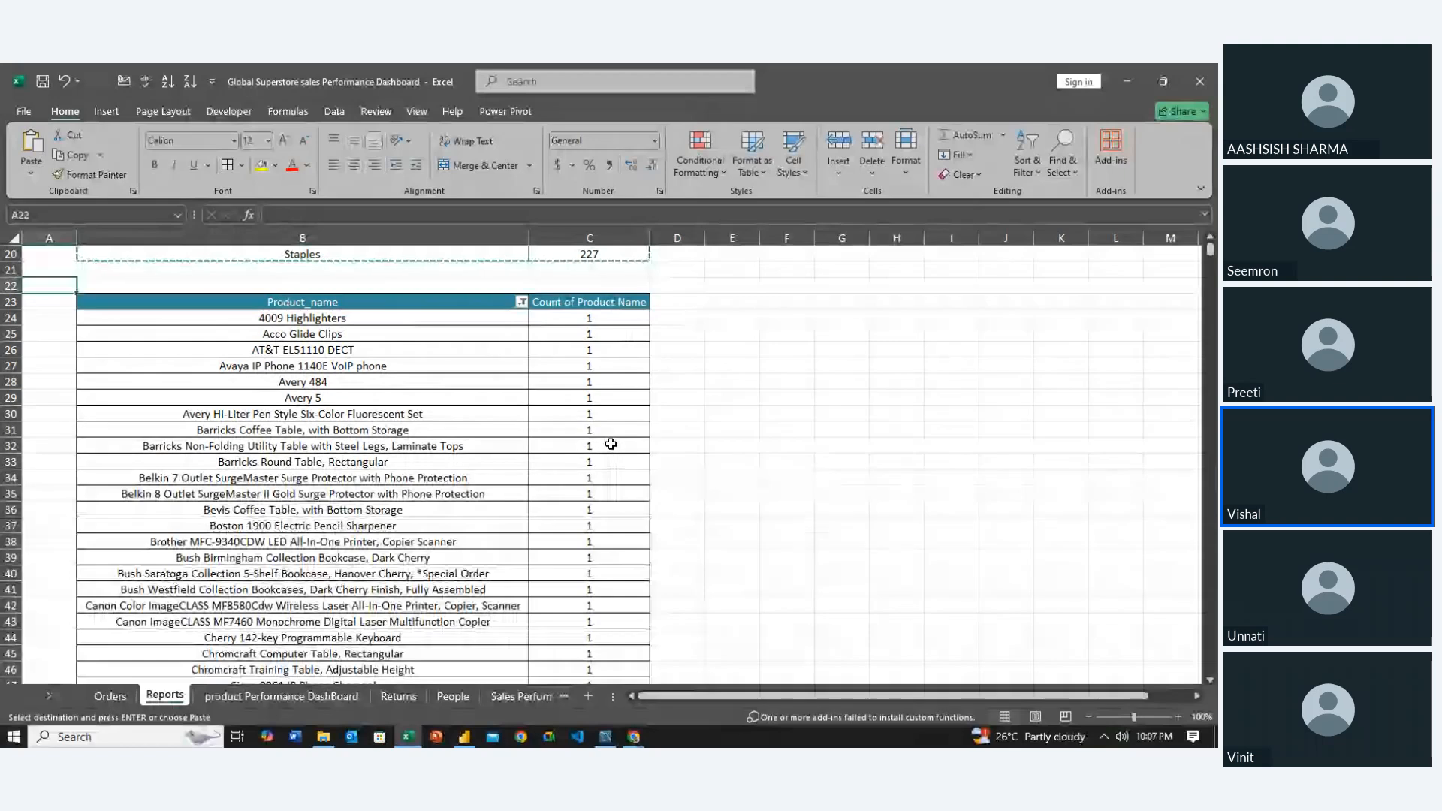
{"action": "key", "text": "Down"}
{"action": "key", "text": "Down"}
{"action": "key", "text": "Right"}
{"action": "key", "text": "Right"}
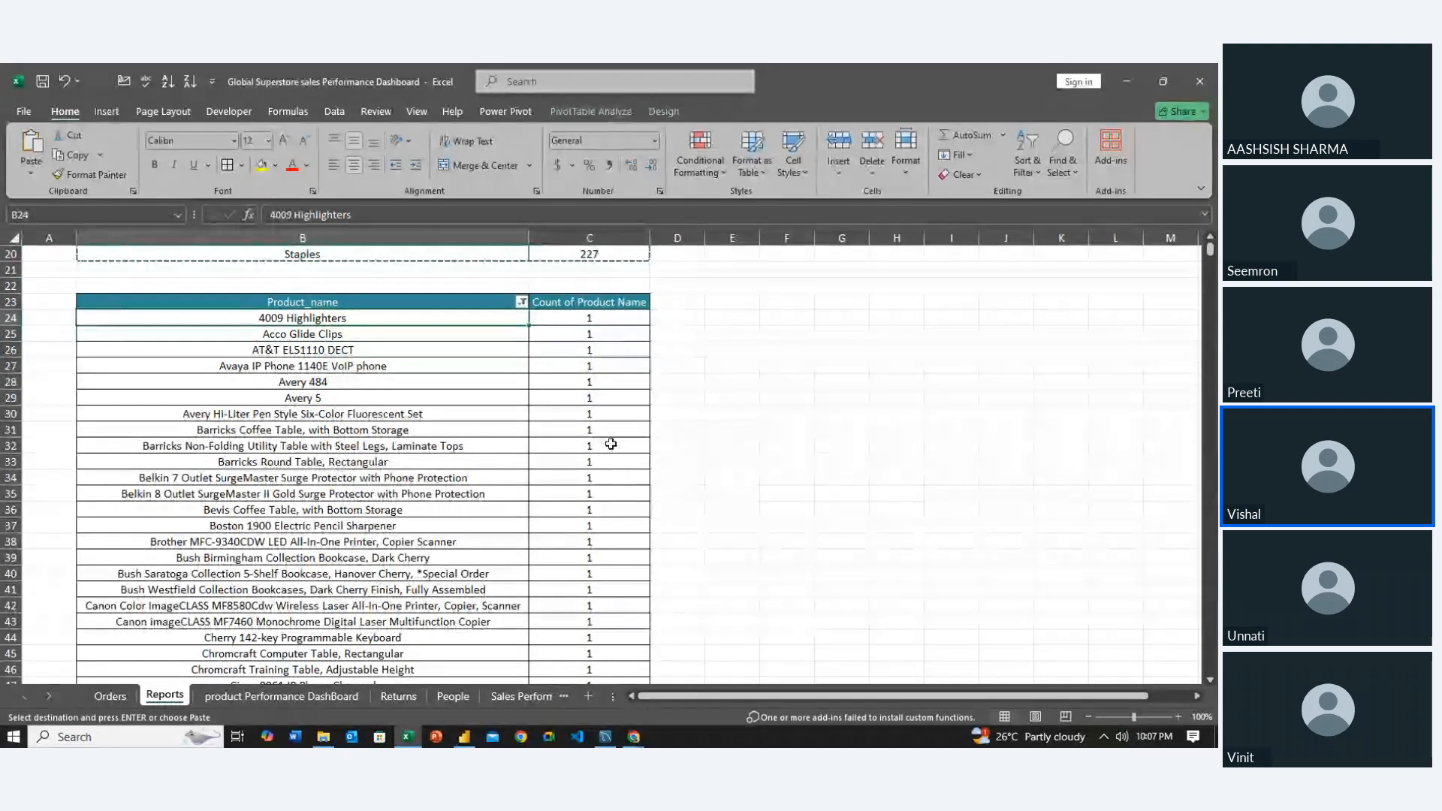
{"action": "key", "text": "Right"}
{"action": "key", "text": "Right"}
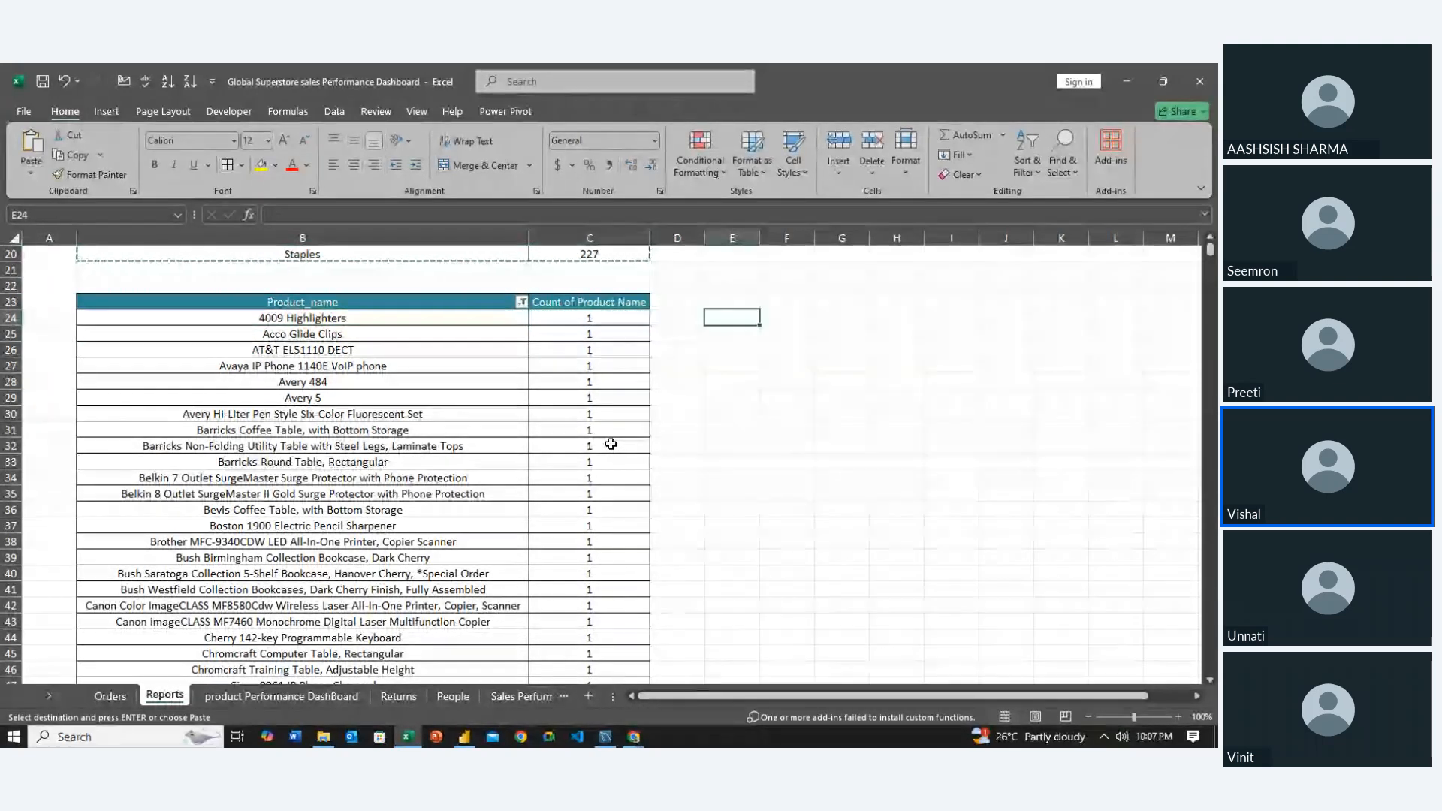
Find the Sub-Category field and add it to the copied PivotTable's rows above Product Name
{"action": "scroll", "coordinate": [611, 444], "scroll_direction": "up", "scroll_amount": 5}
{"action": "left_click", "coordinate": [441, 560]}
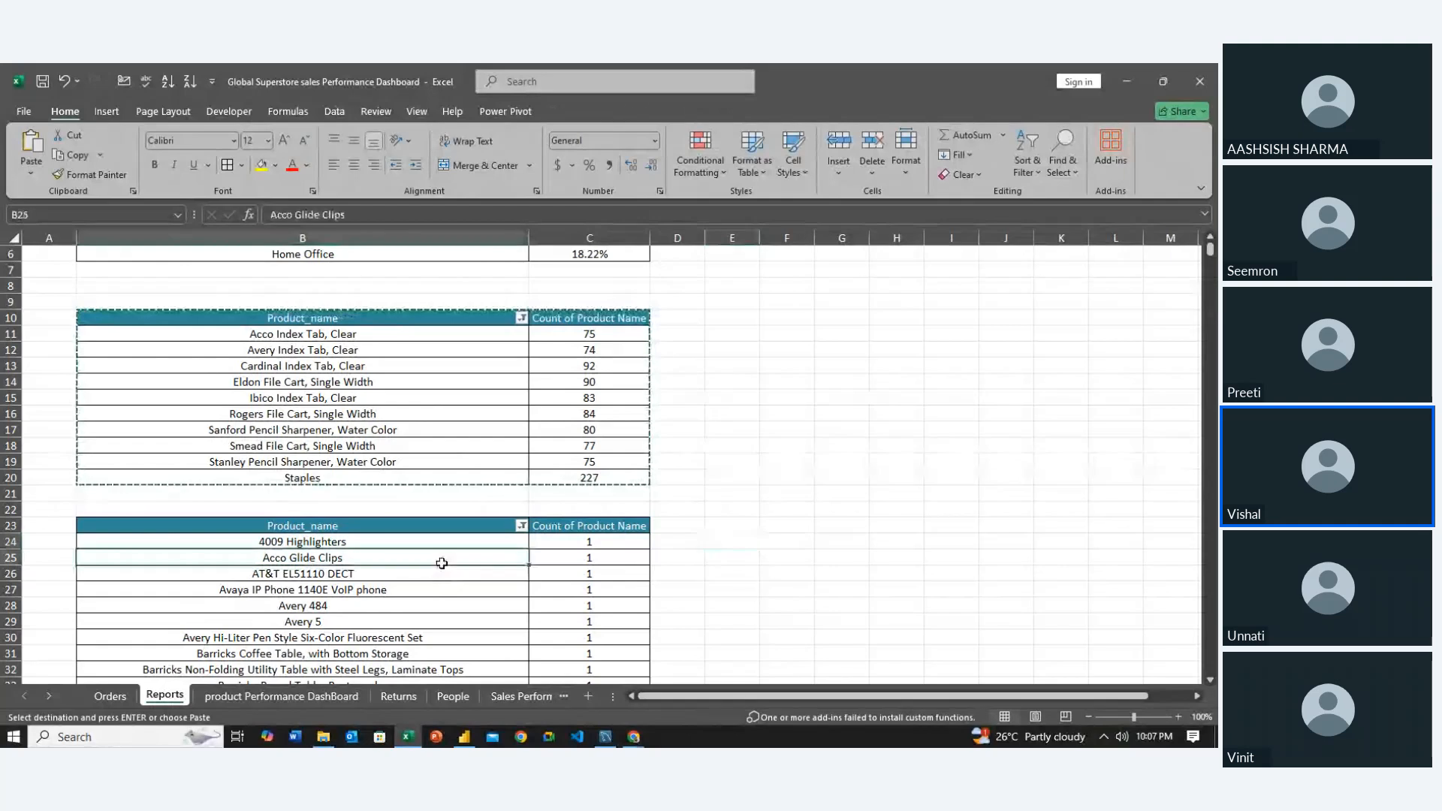
{"action": "left_click", "coordinate": [462, 526]}
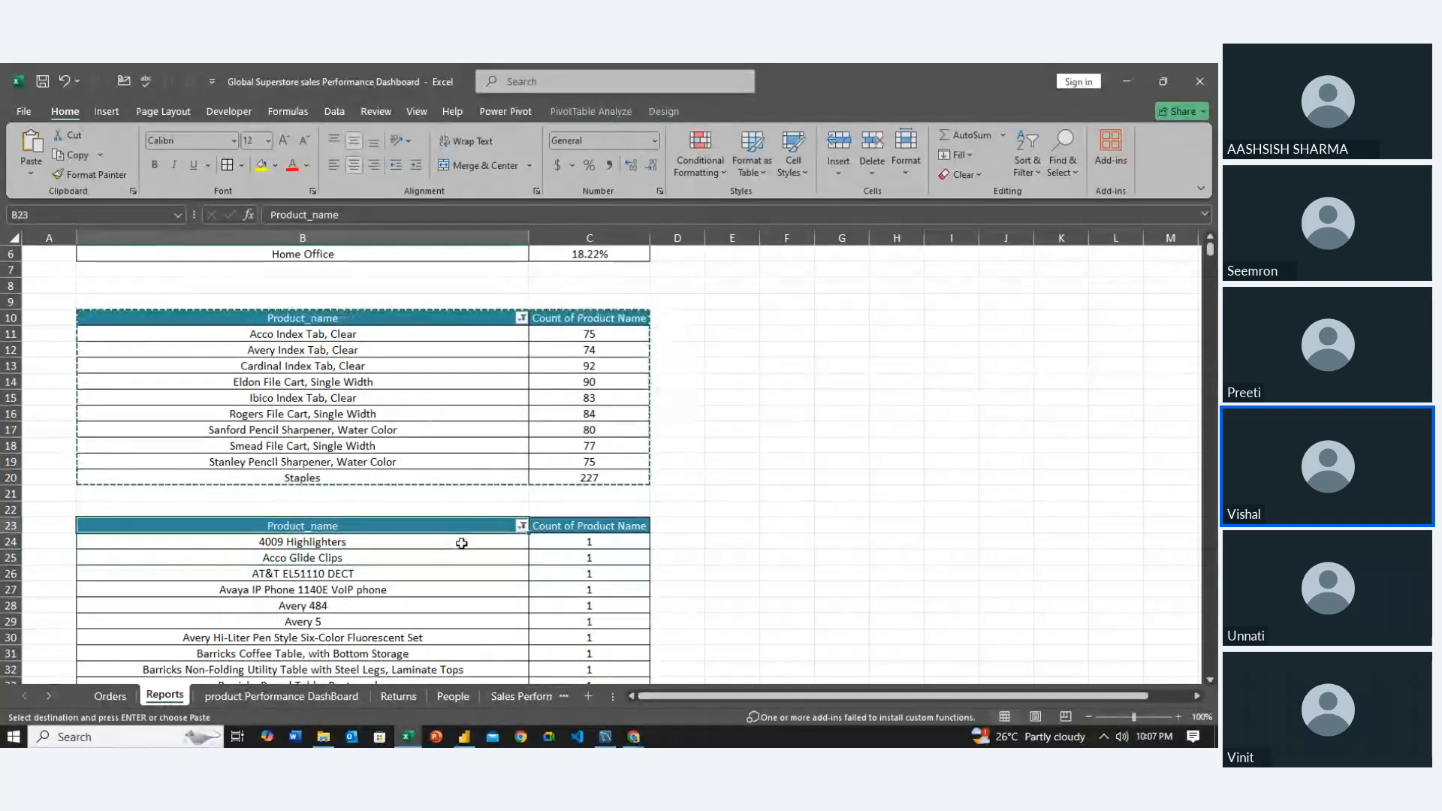
{"action": "left_click", "coordinate": [460, 544]}
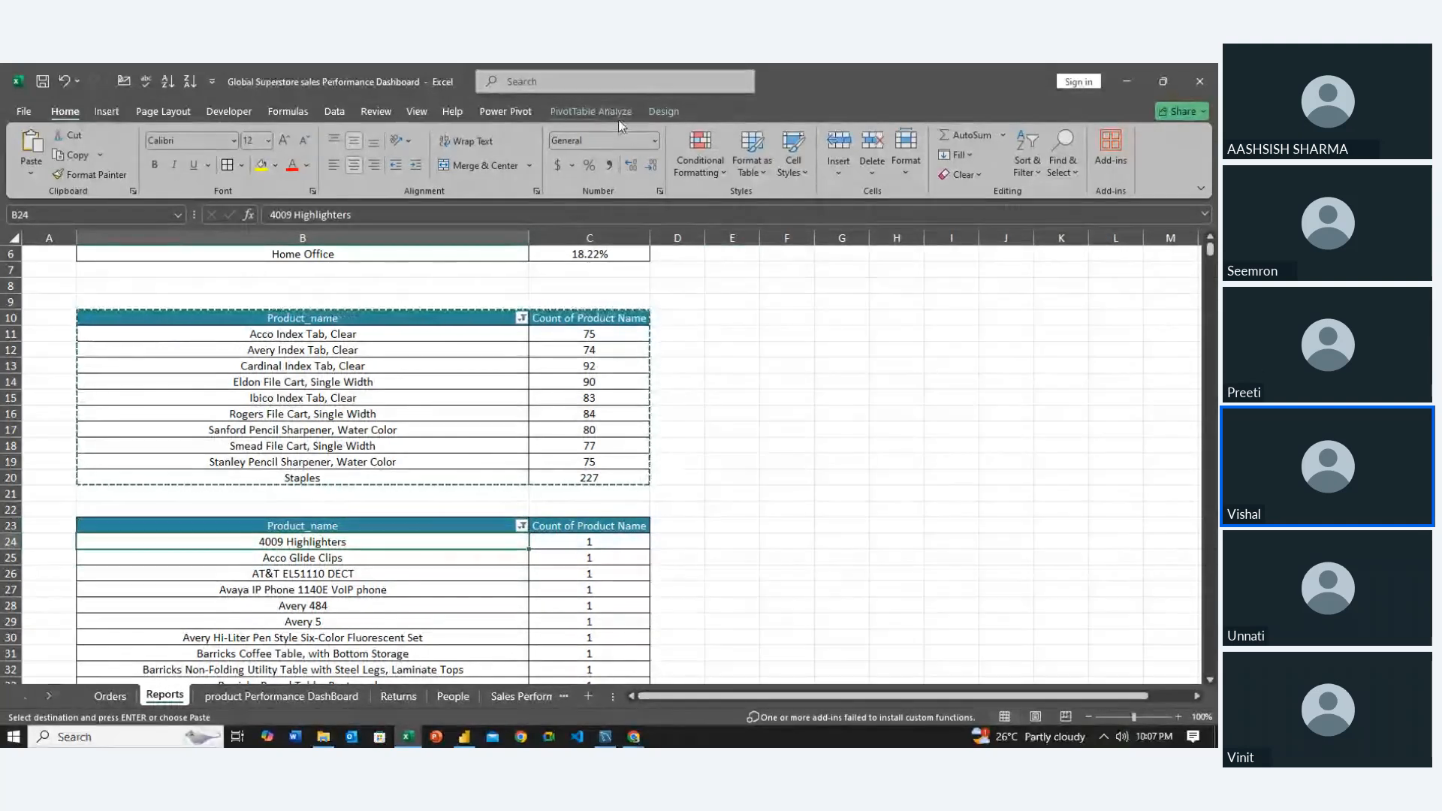
{"action": "left_click", "coordinate": [619, 119]}
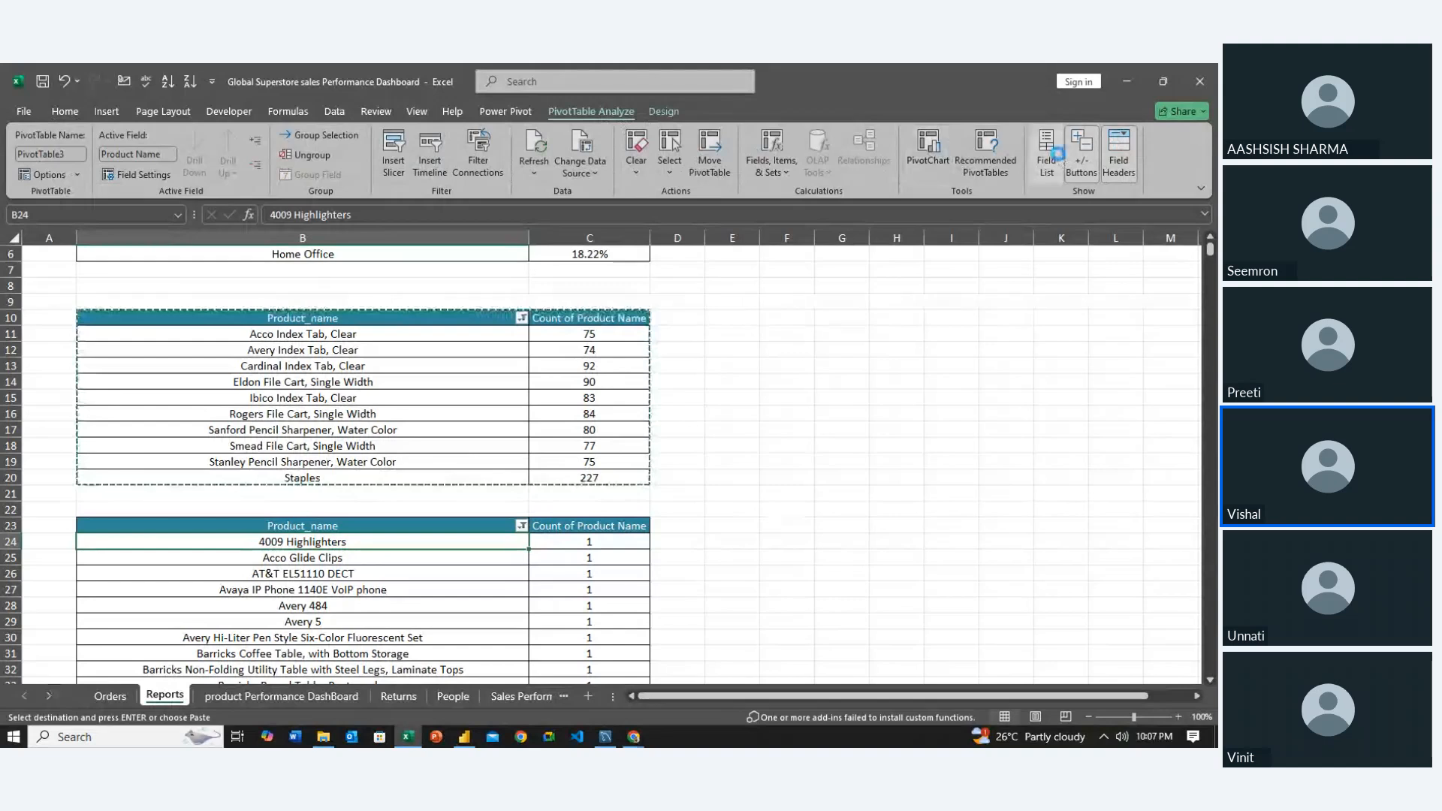
{"action": "left_click", "coordinate": [1046, 154]}
{"action": "left_click", "coordinate": [813, 210]}
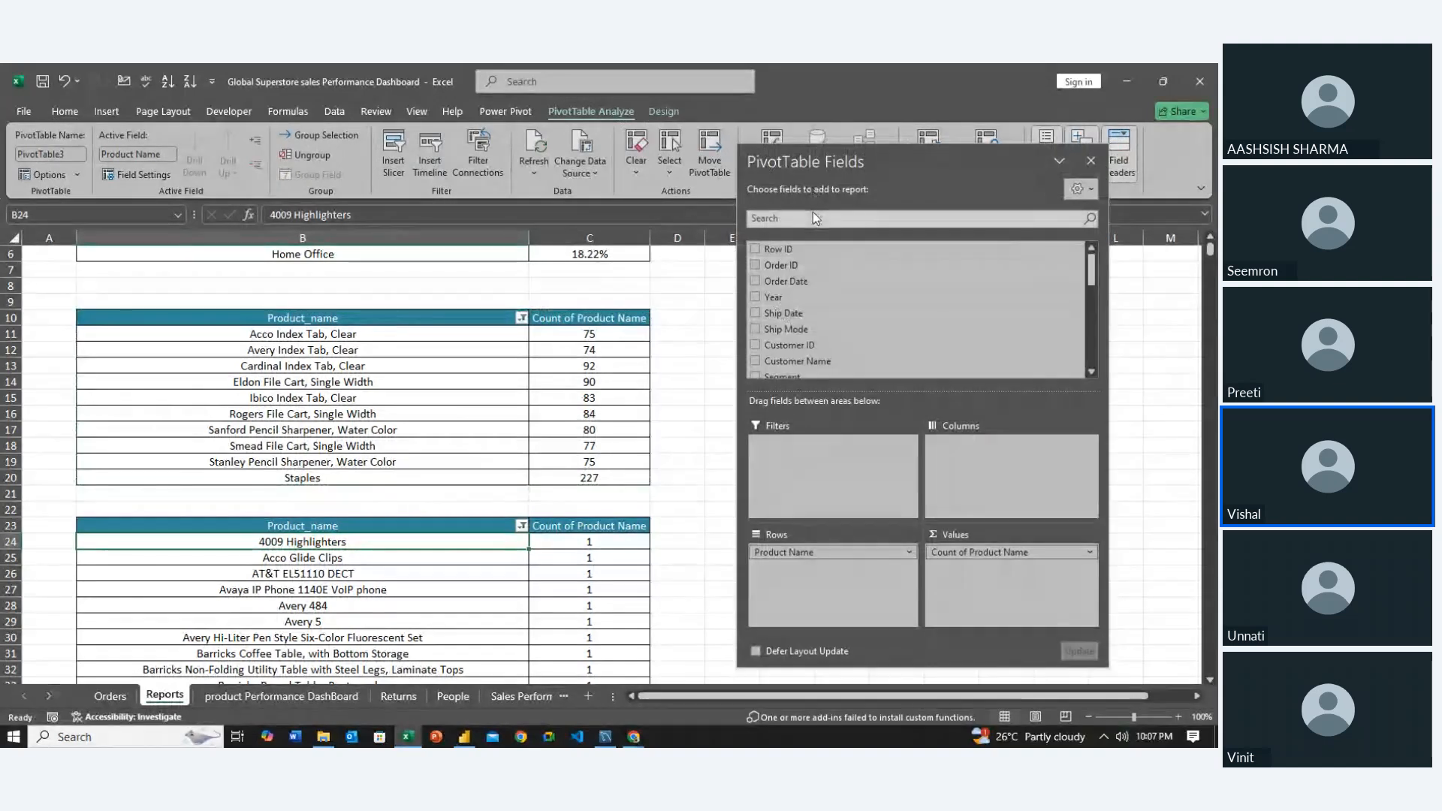
{"action": "type", "text": "cat"}
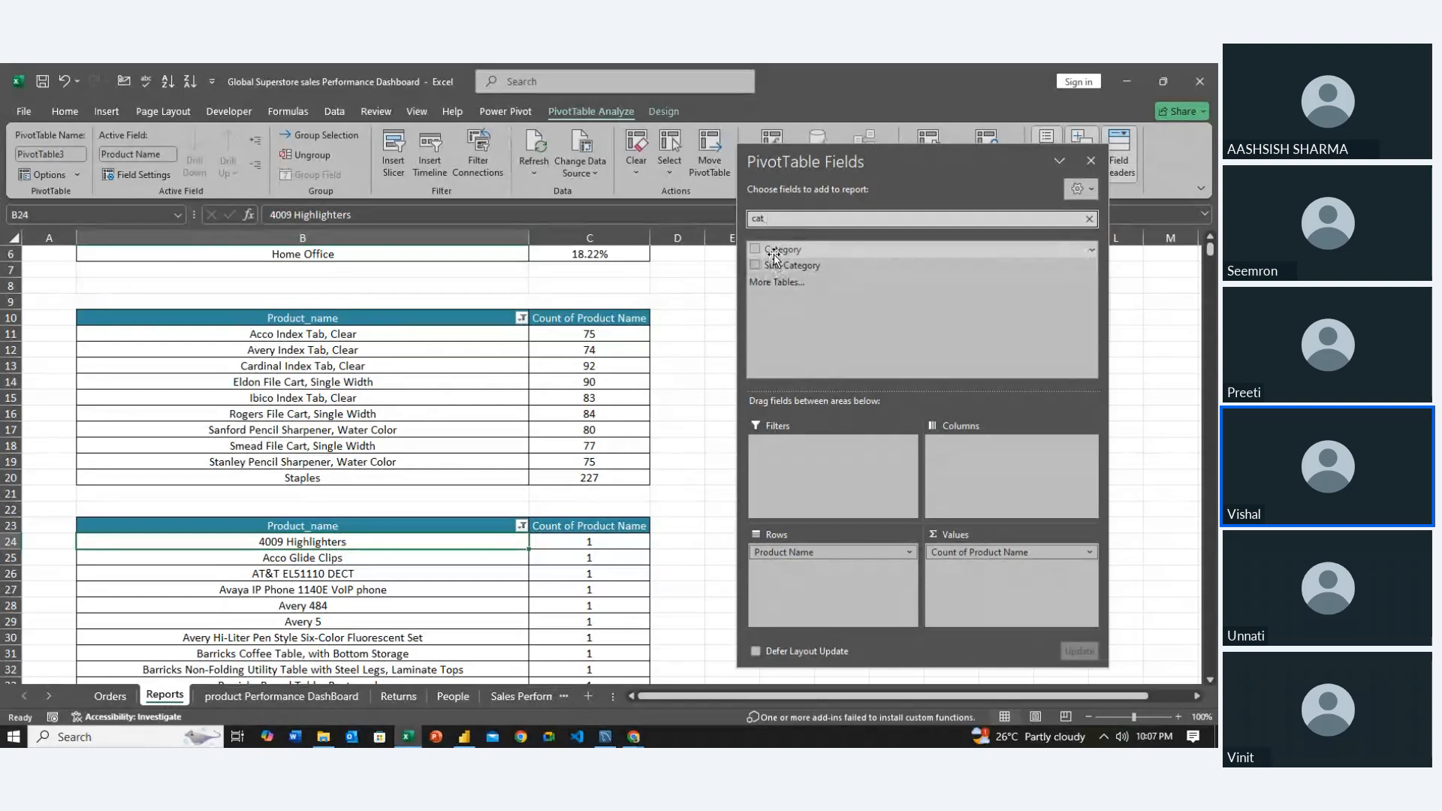
{"action": "left_click_drag", "start_coordinate": [774, 267], "coordinate": [800, 265]}
{"action": "left_click_drag", "start_coordinate": [837, 343], "coordinate": [817, 547]}
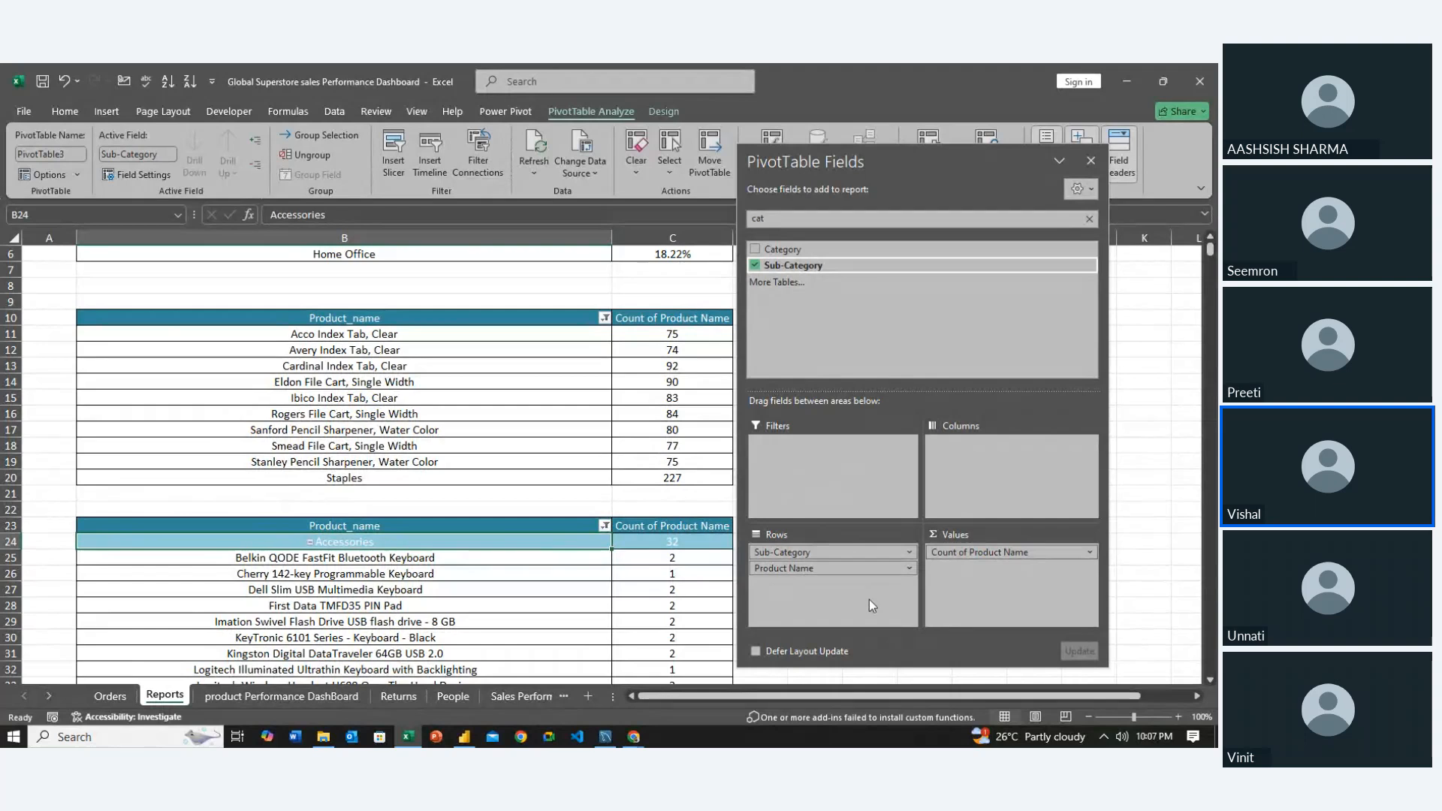
{"action": "left_click", "coordinate": [1091, 160]}
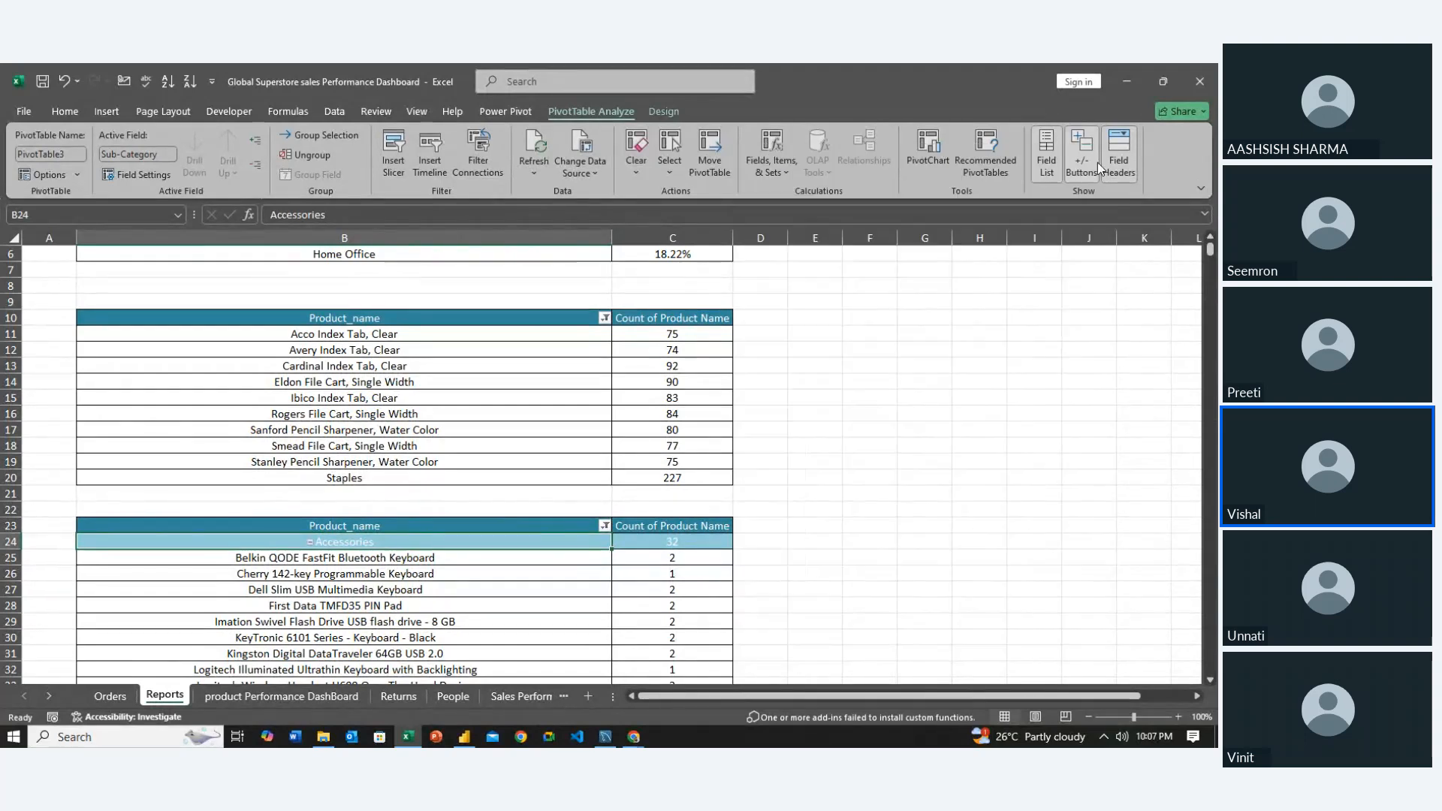
Collapse the Accessories, Appliances, Art, Binders, Bookcases and Chairs groups in the lower PivotTable
{"action": "left_click", "coordinate": [309, 542]}
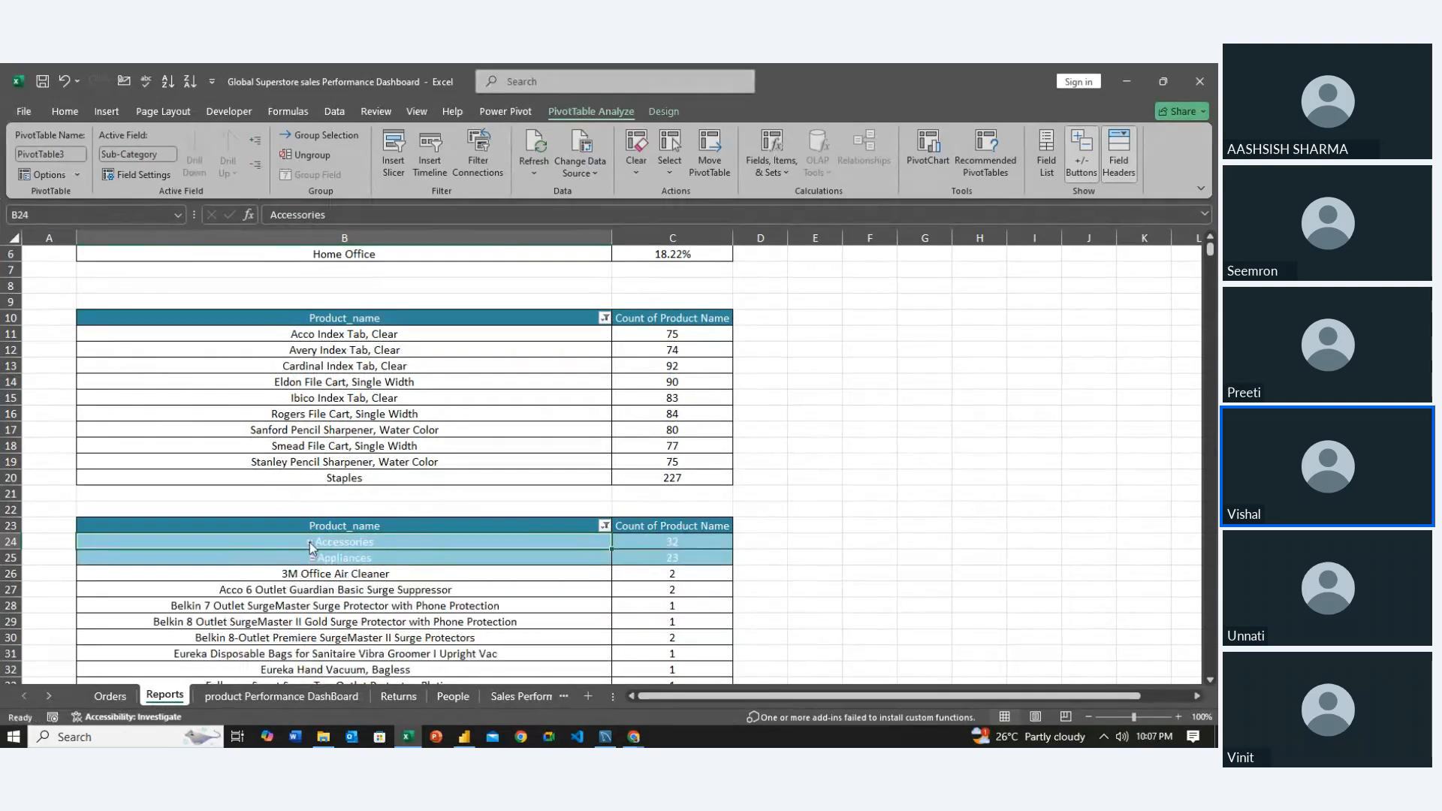
{"action": "left_click", "coordinate": [312, 558]}
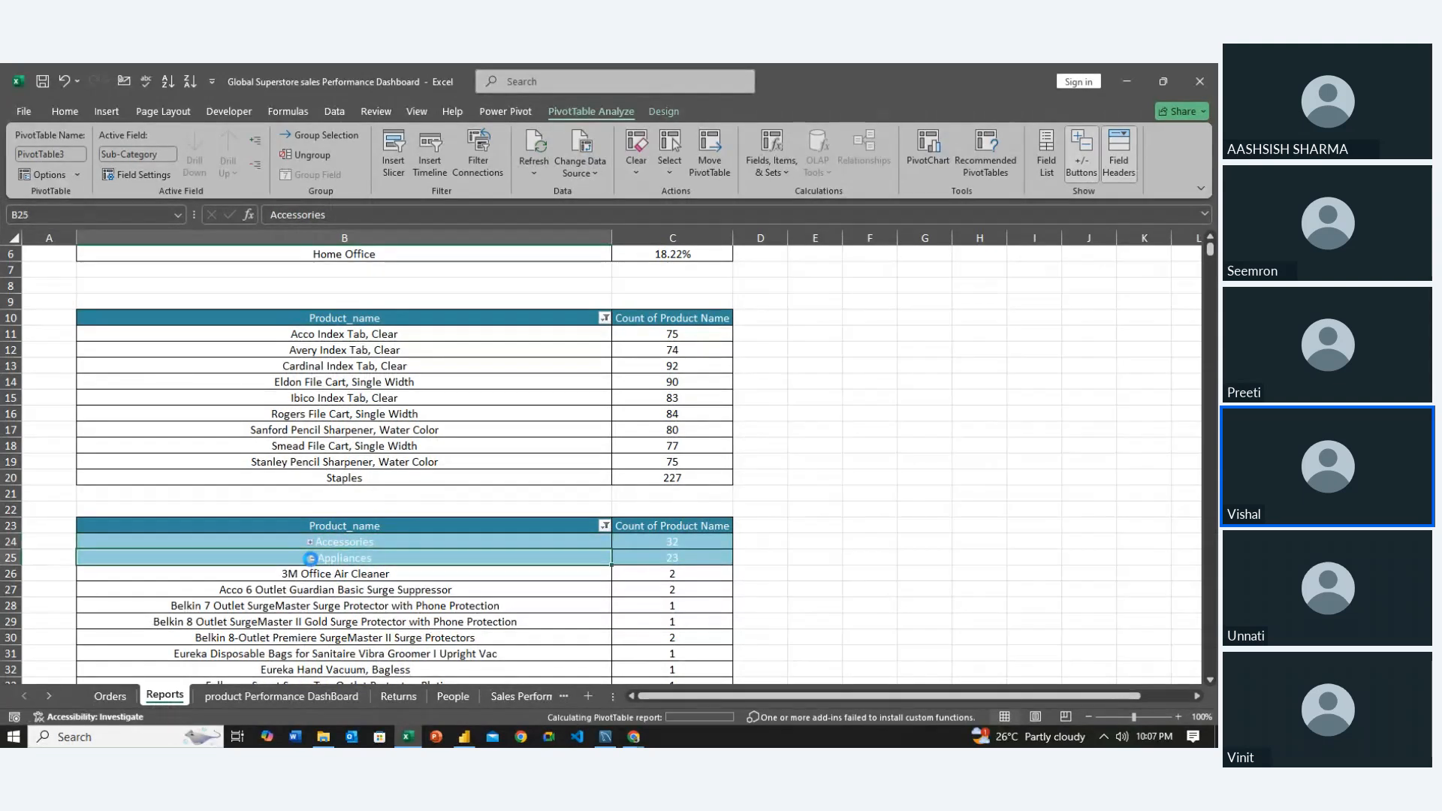
{"action": "left_click", "coordinate": [332, 574]}
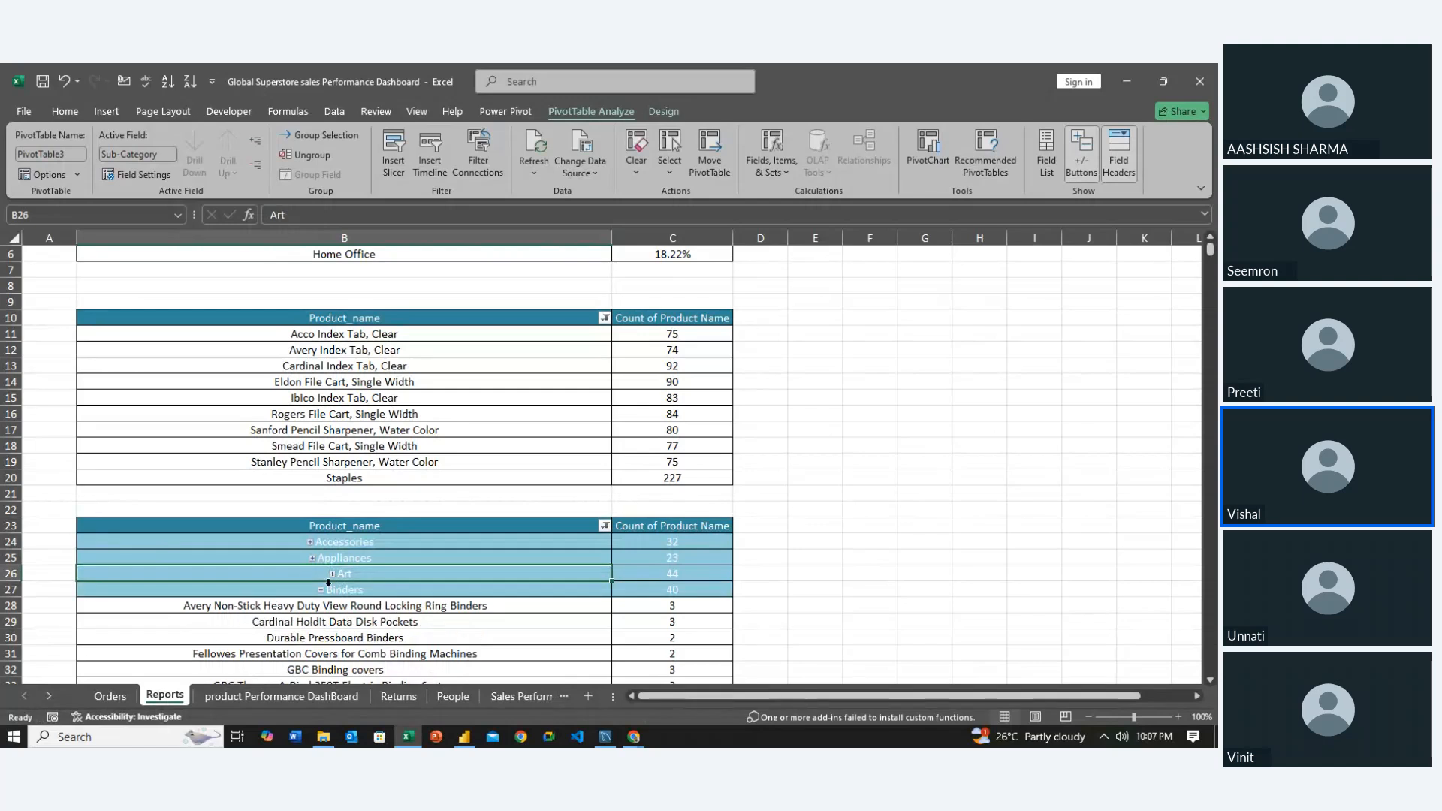
{"action": "left_click", "coordinate": [321, 590]}
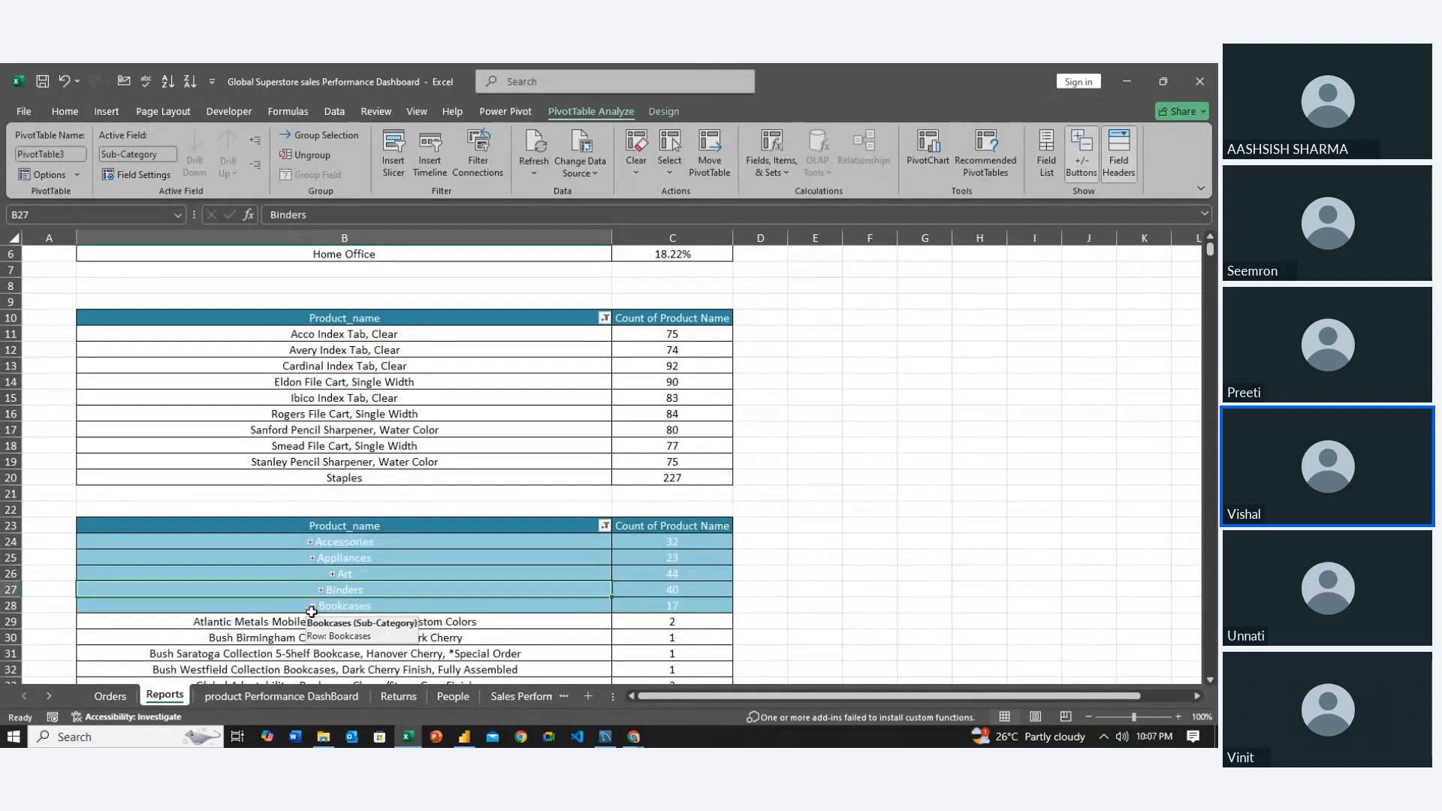
{"action": "left_click", "coordinate": [312, 607]}
{"action": "left_click", "coordinate": [312, 607]}
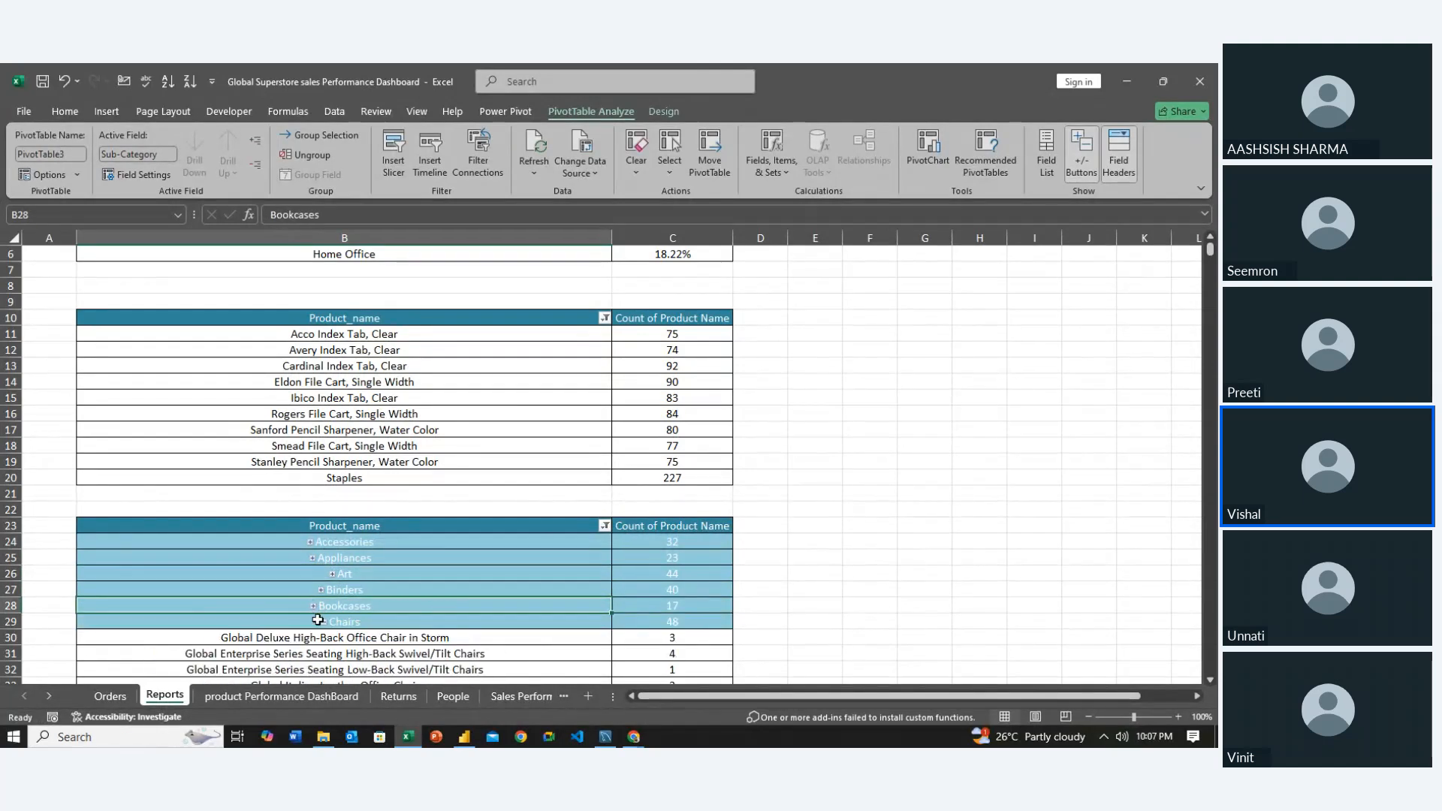
{"action": "left_click", "coordinate": [323, 621]}
Filter the lower PivotTable's Sub-Category field to the top 10 items by Count of Product Name
{"action": "left_click", "coordinate": [605, 525]}
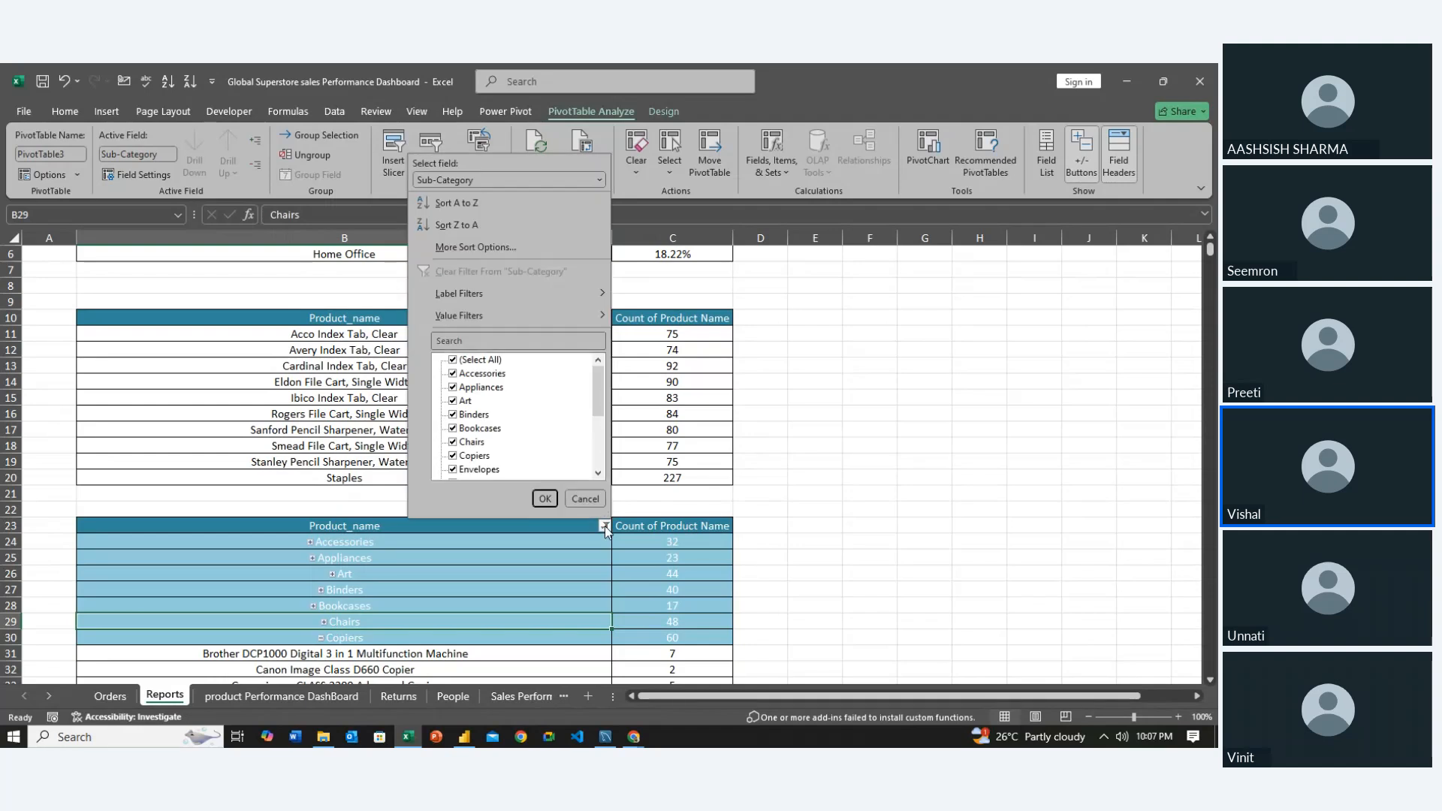
{"action": "mouse_move", "coordinate": [548, 312]}
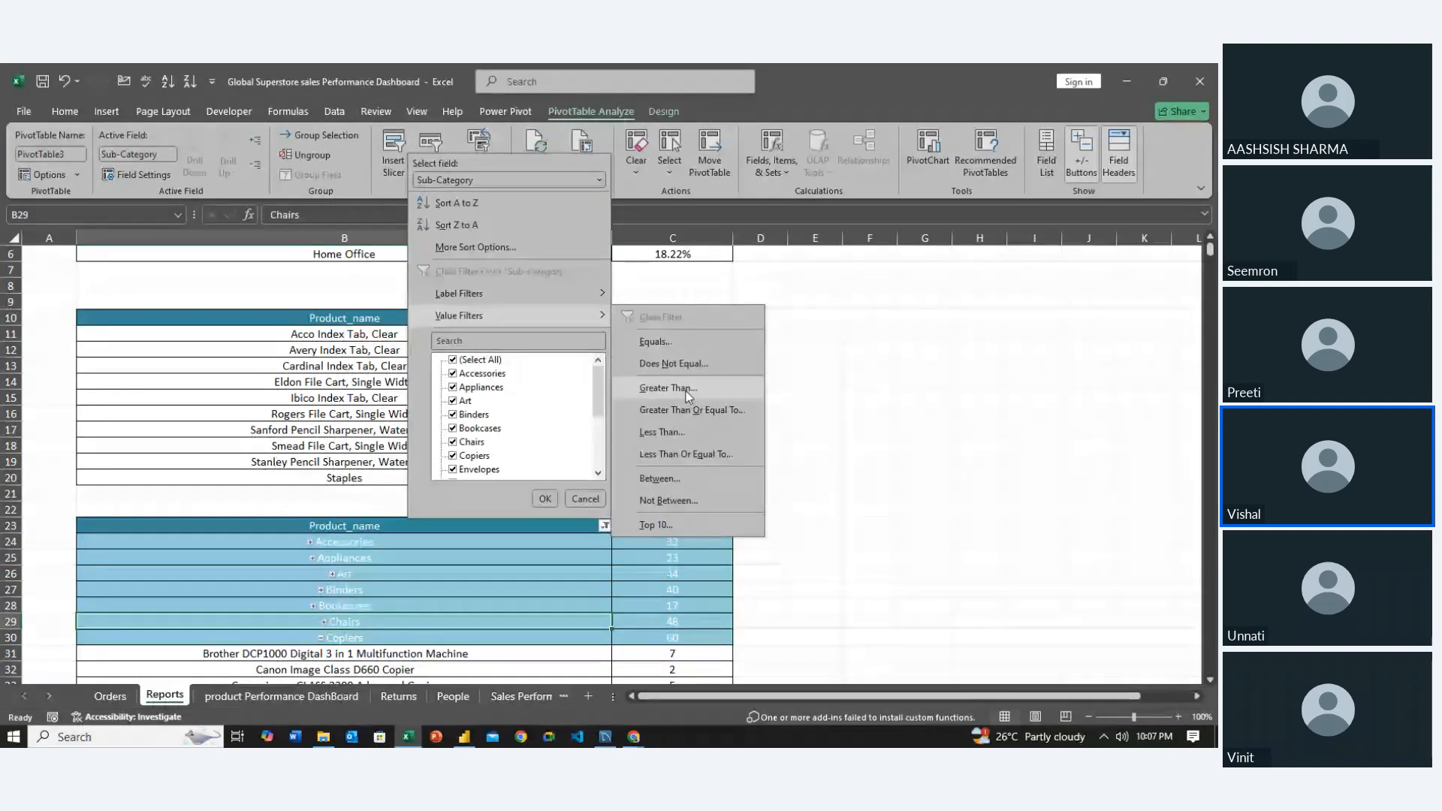
{"action": "key", "text": "Escape"}
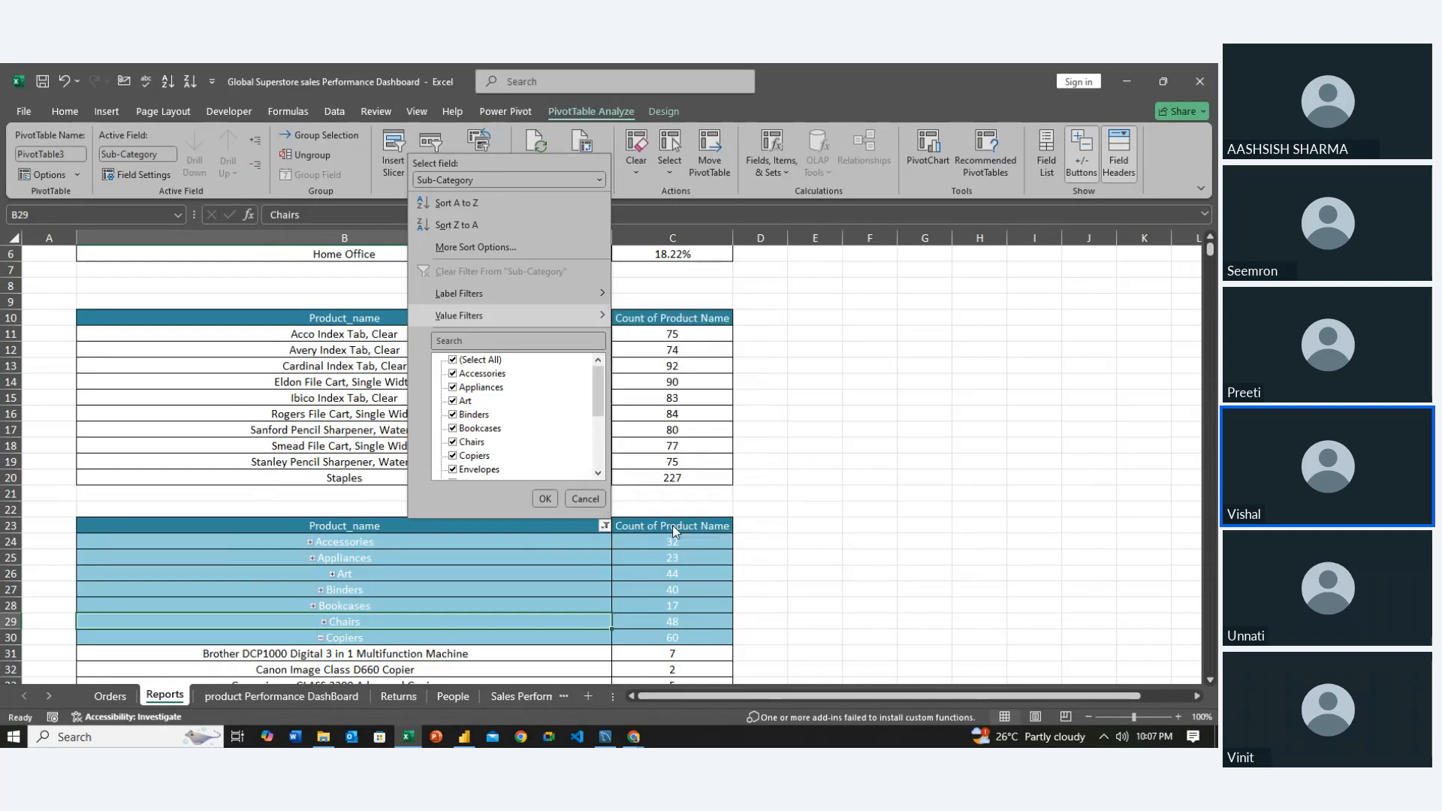
{"action": "key", "text": "Escape"}
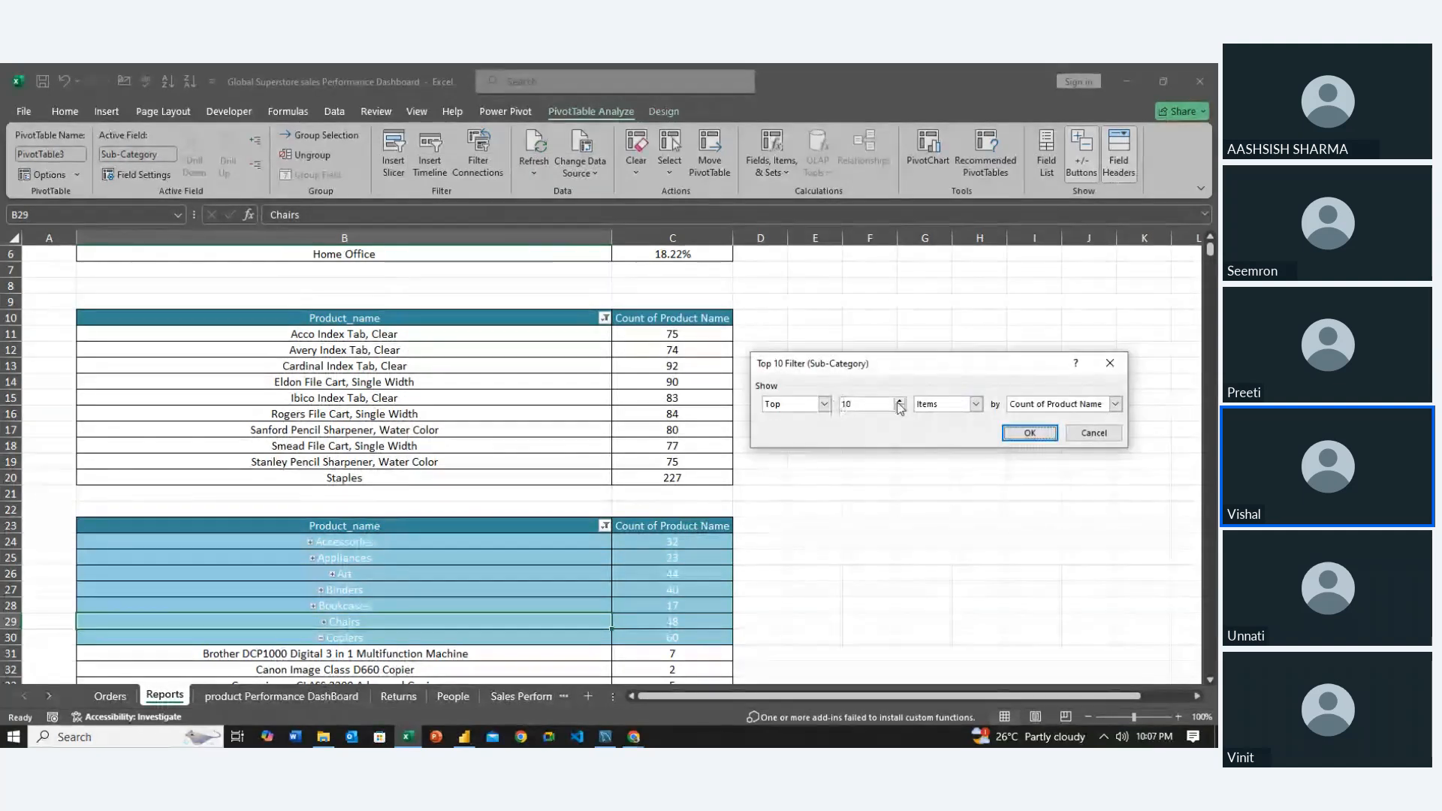
{"action": "left_click", "coordinate": [1042, 428]}
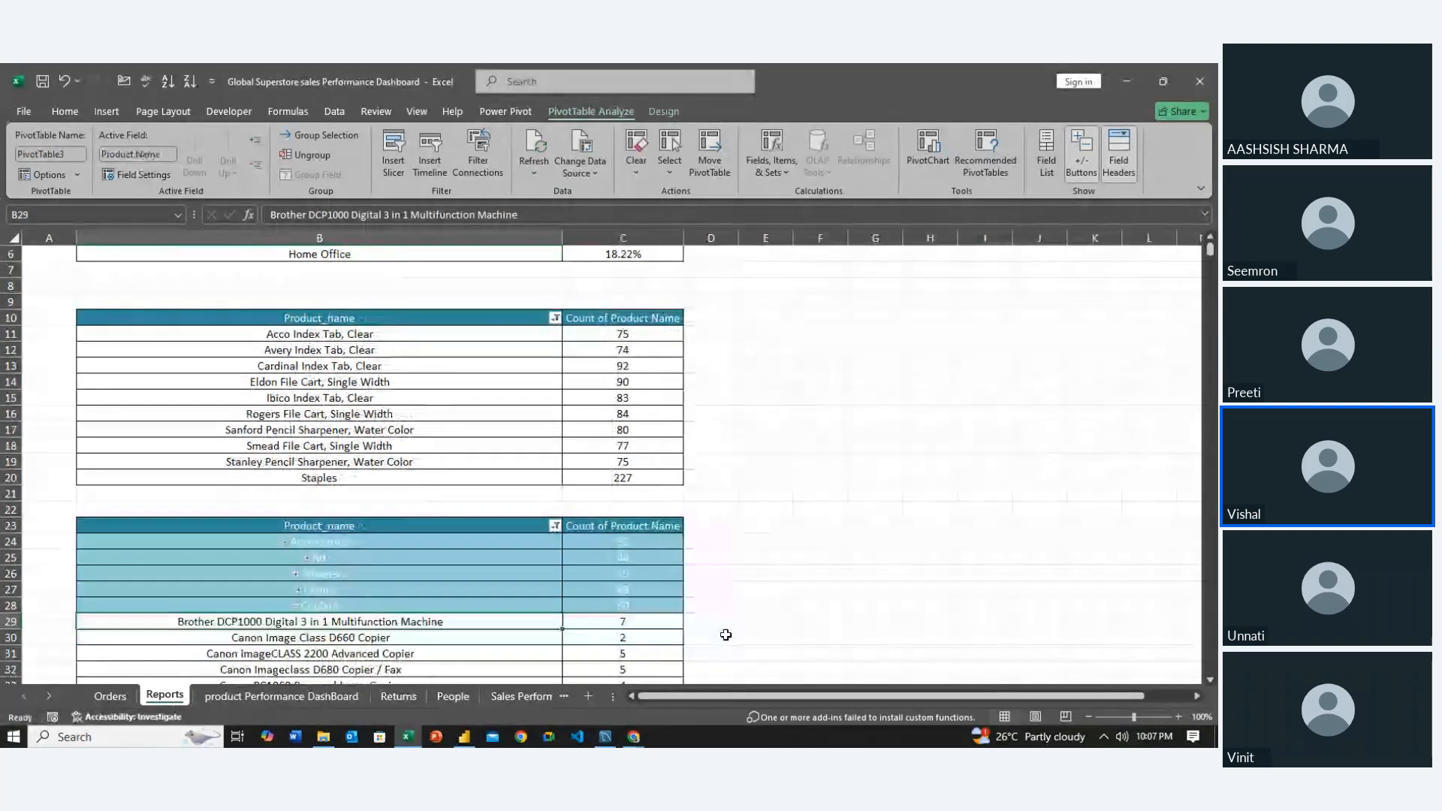
Collapse the Copiers group in the lower PivotTable
{"action": "scroll", "coordinate": [725, 635], "scroll_direction": "down", "scroll_amount": 5}
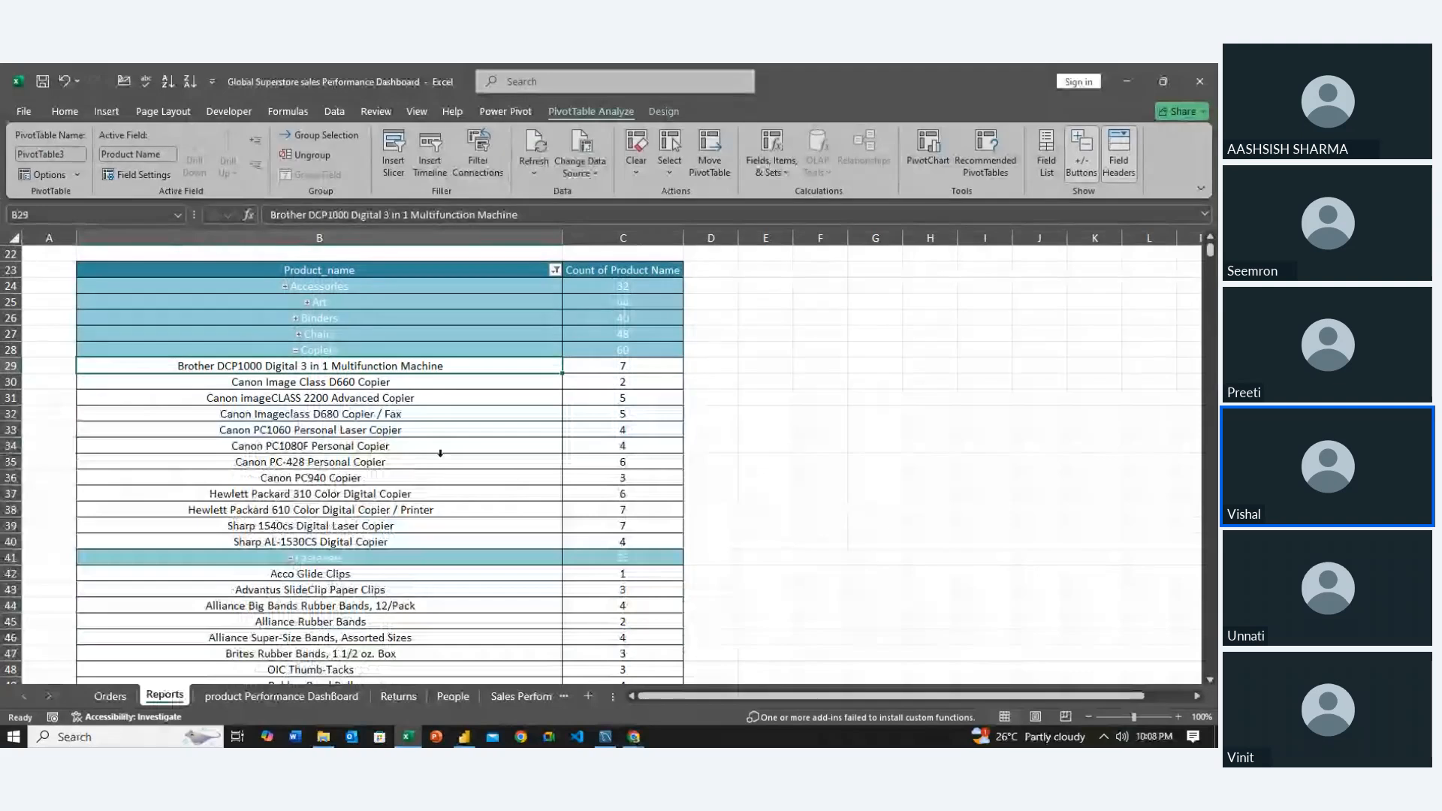
{"action": "left_click", "coordinate": [296, 351]}
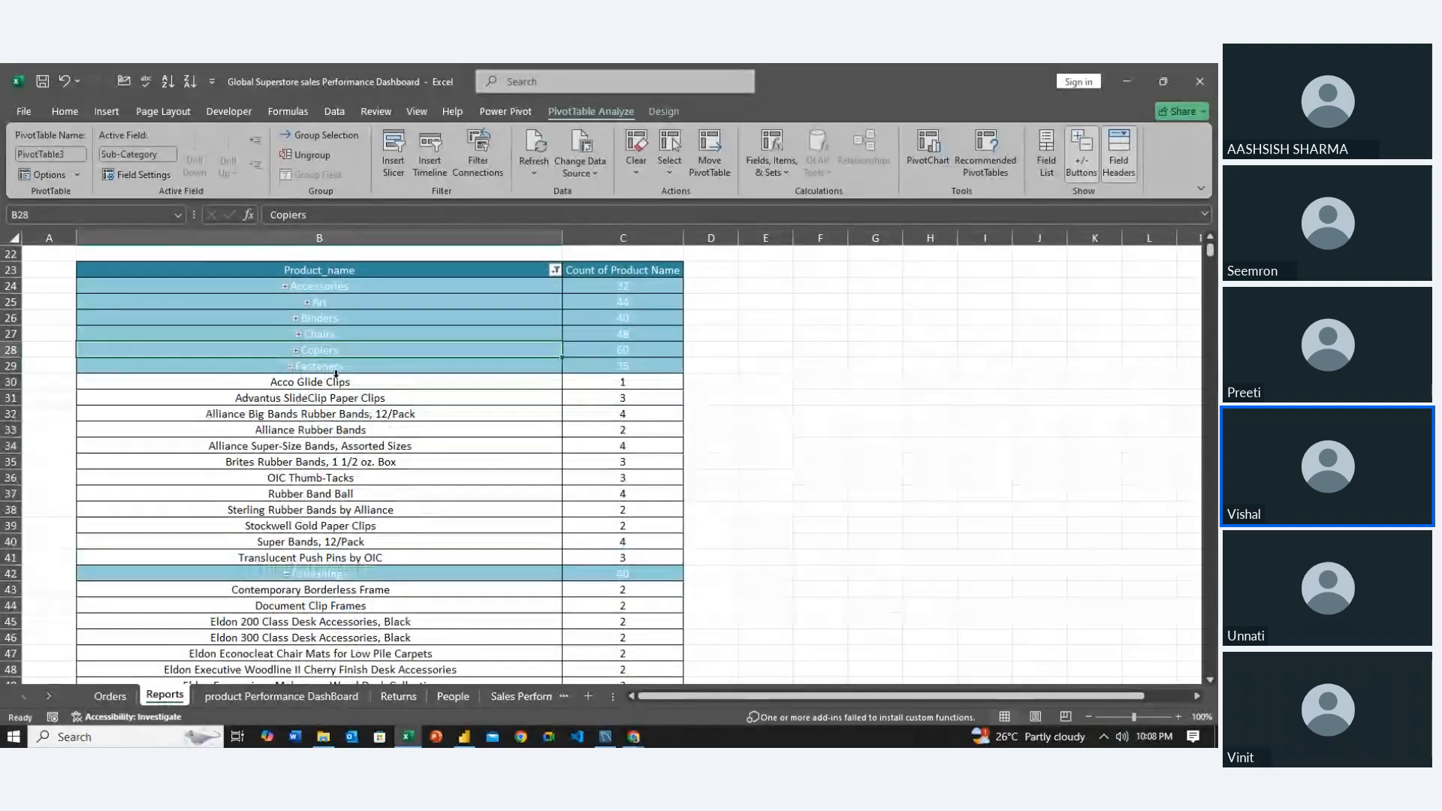
{"action": "left_click", "coordinate": [411, 331]}
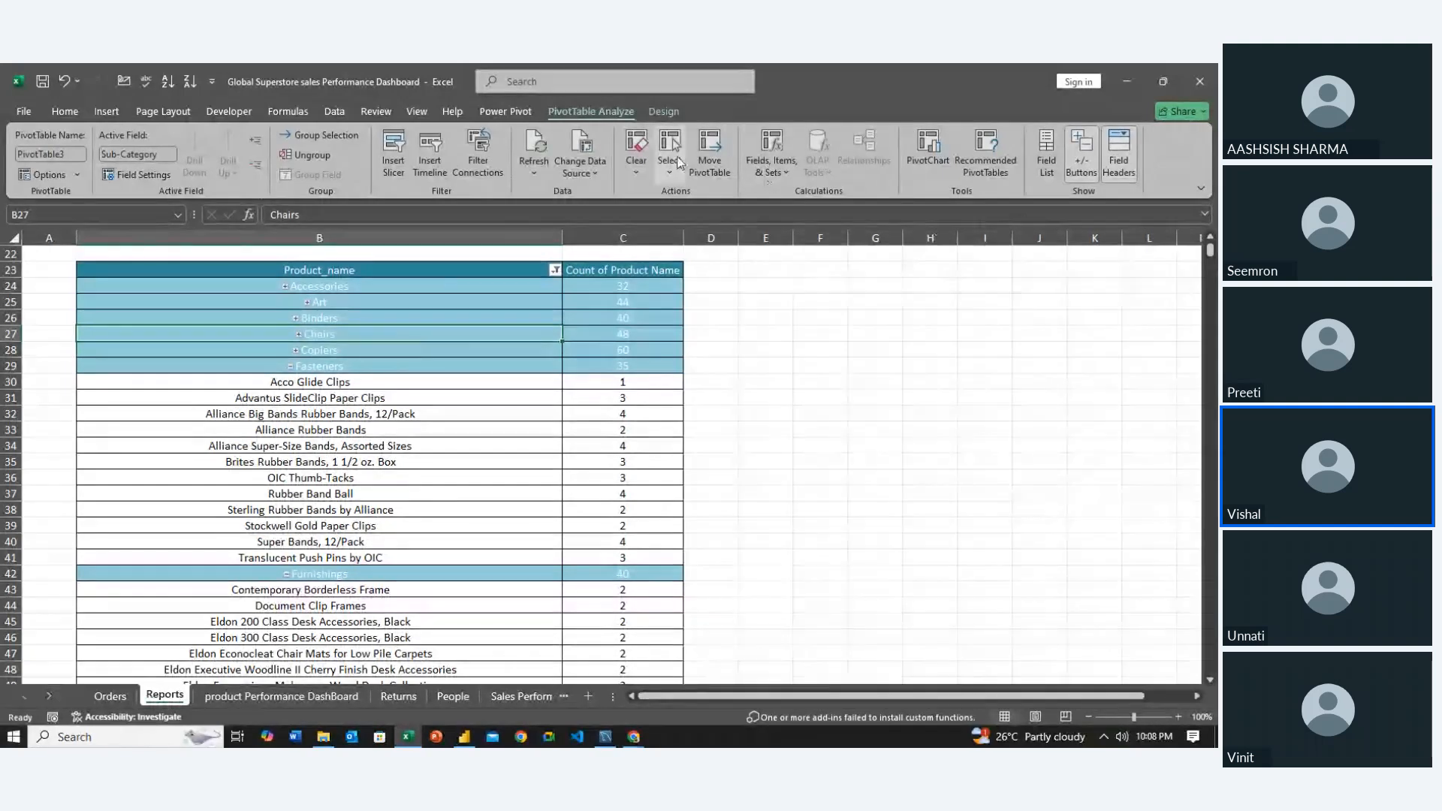
Remove Product Name and its count from the lower PivotTable, keeping Sub-Category in rows and adding Count of Sub-Category as values
{"action": "left_click", "coordinate": [1046, 155]}
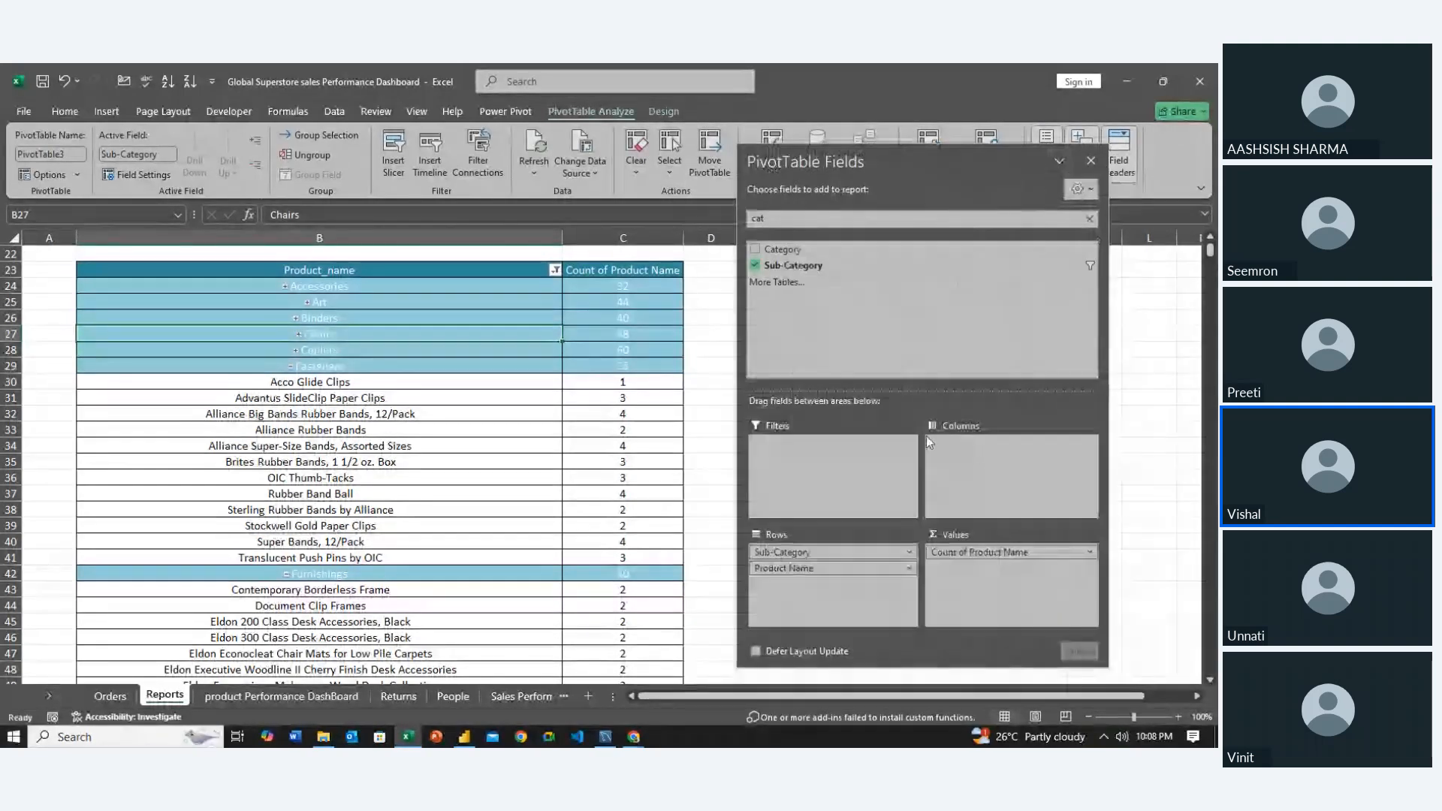
{"action": "left_click_drag", "start_coordinate": [832, 568], "coordinate": [1123, 565]}
{"action": "left_click_drag", "start_coordinate": [1010, 552], "coordinate": [1165, 563]}
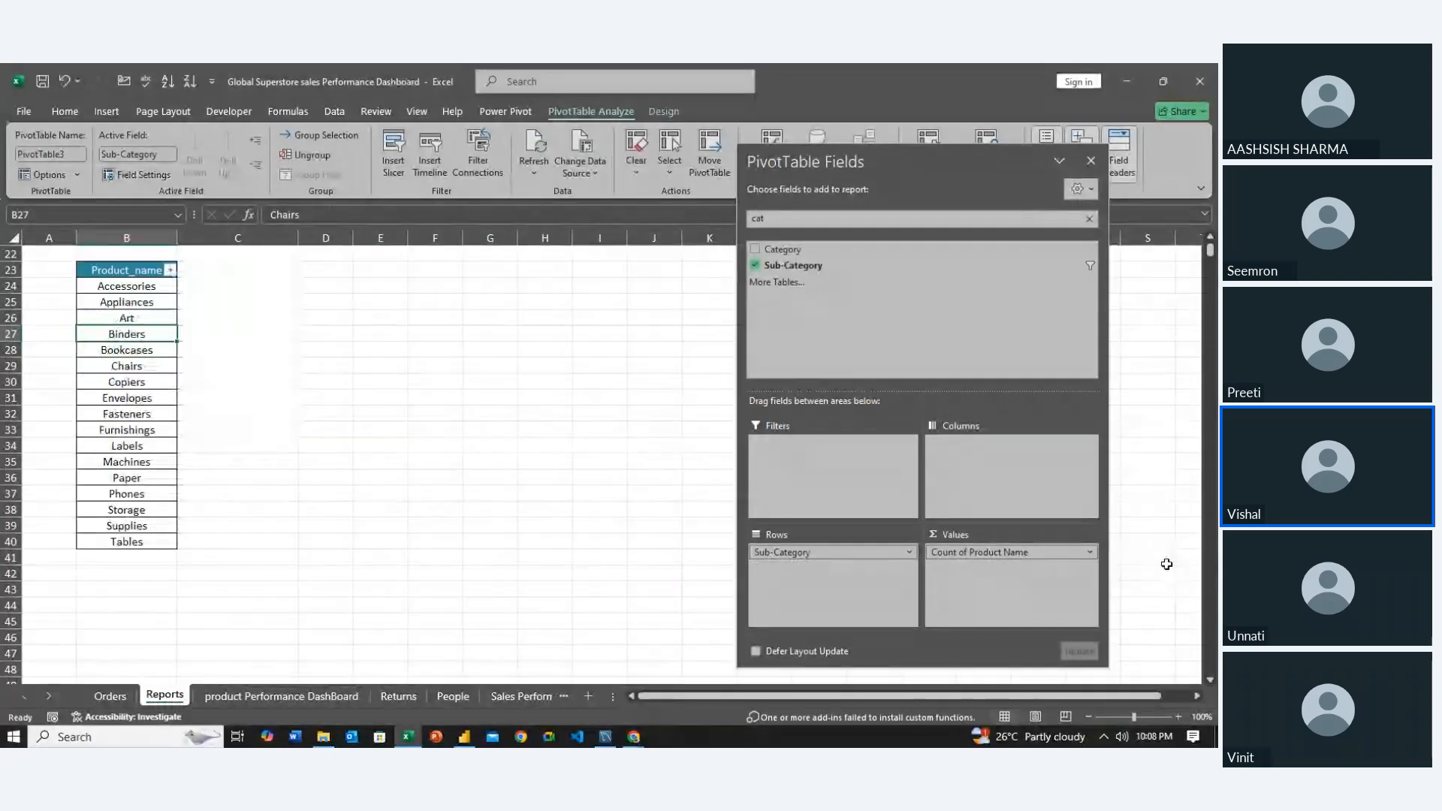
{"action": "left_click_drag", "start_coordinate": [796, 267], "coordinate": [1044, 739]}
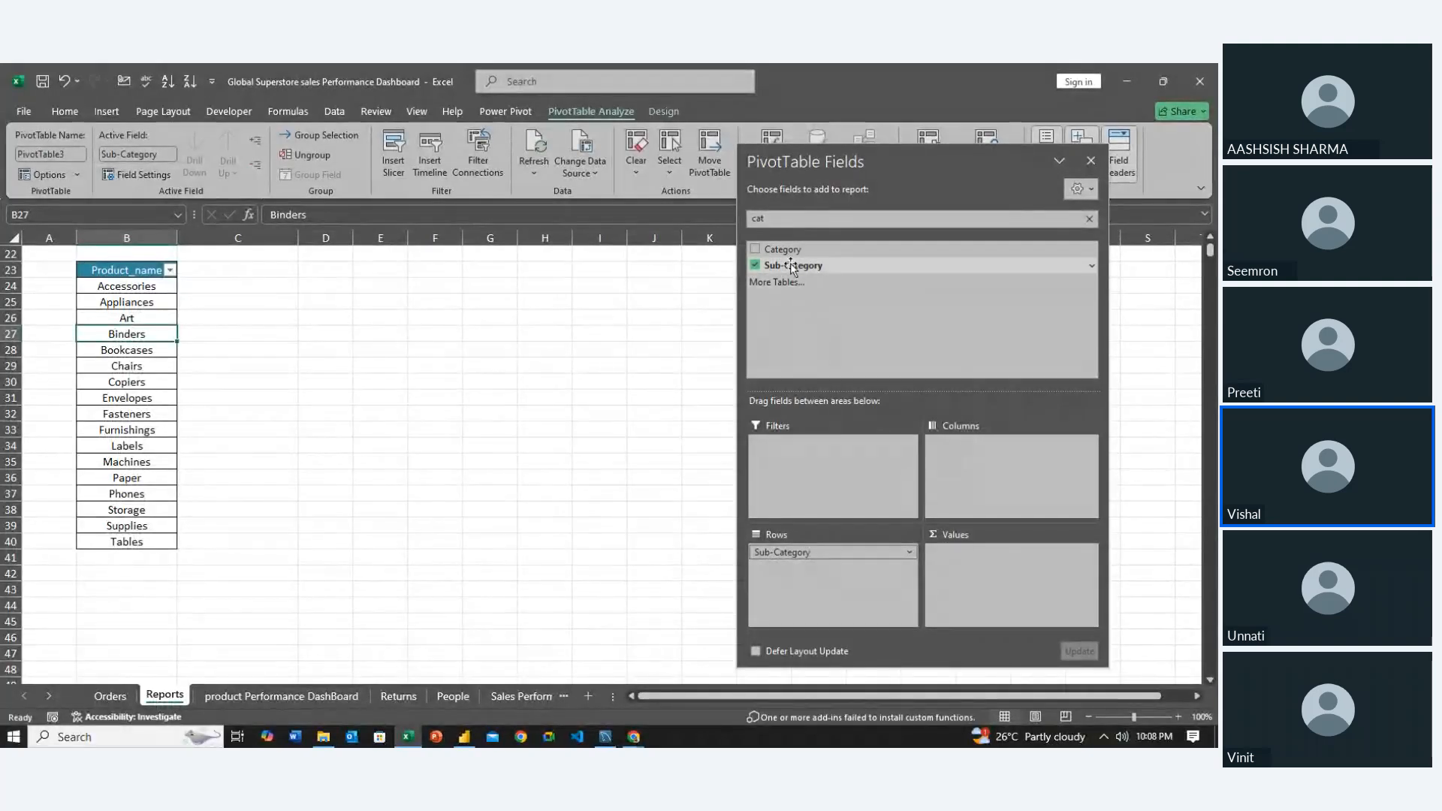
{"action": "left_click_drag", "start_coordinate": [790, 264], "coordinate": [1016, 577]}
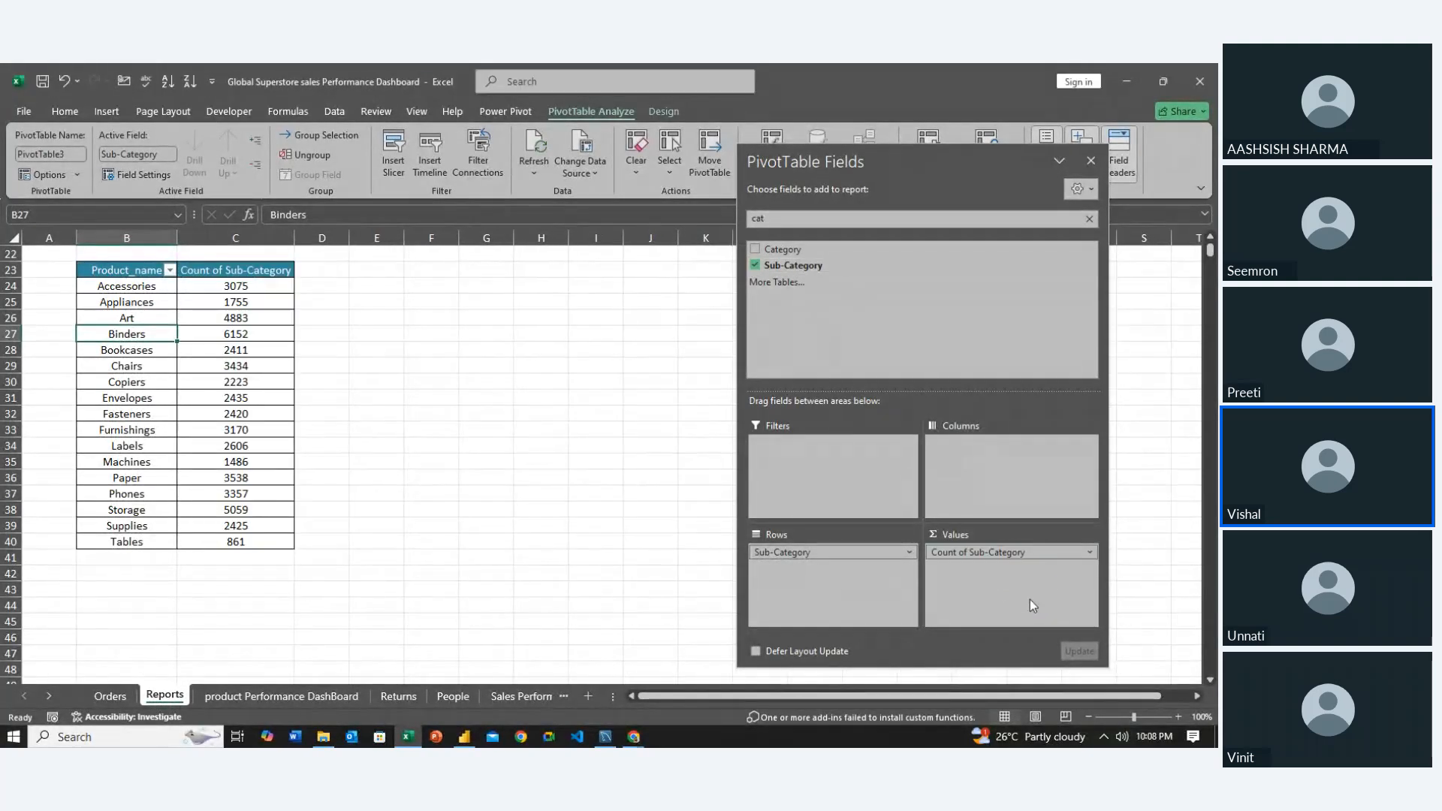
{"action": "left_click", "coordinate": [1093, 161]}
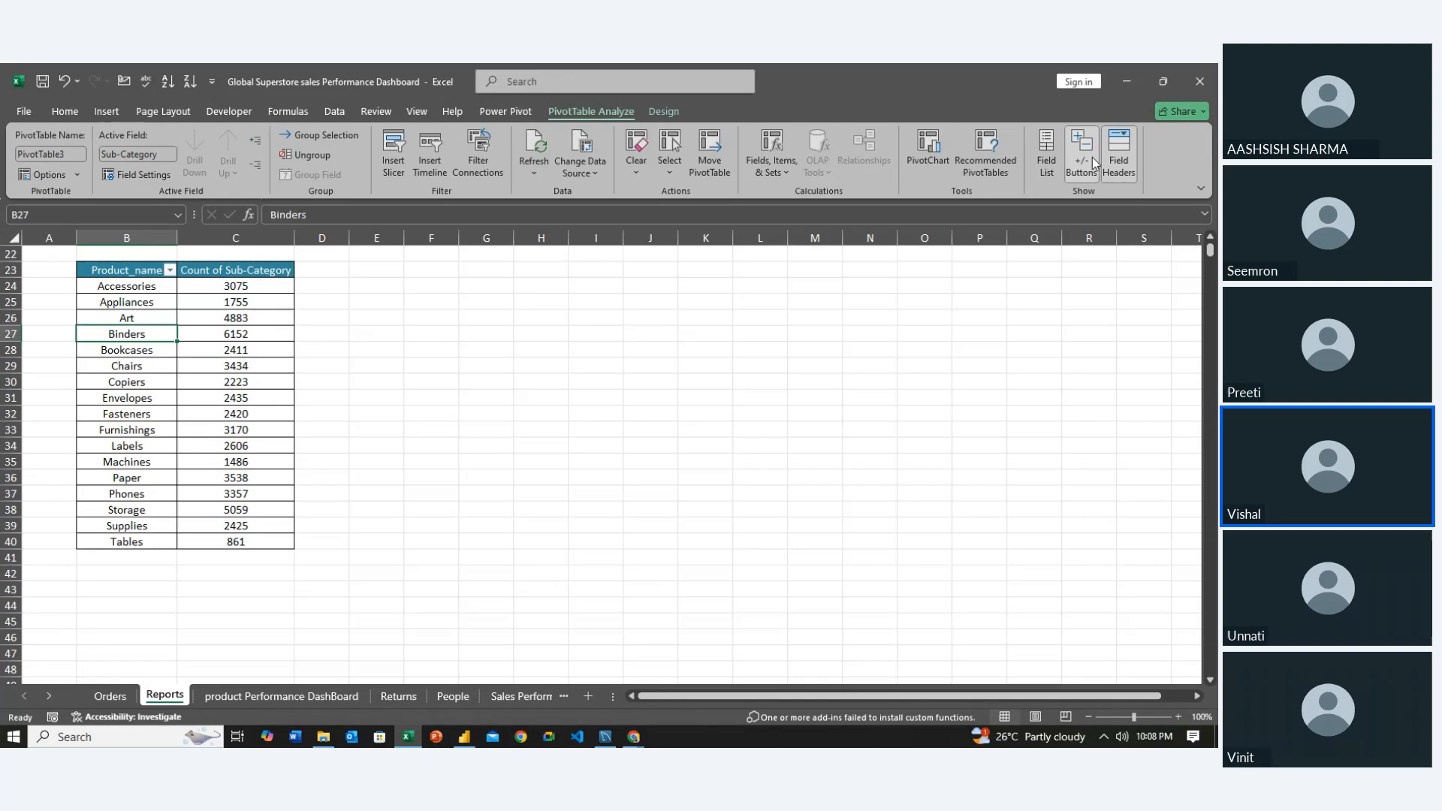
{"action": "left_click", "coordinate": [625, 455]}
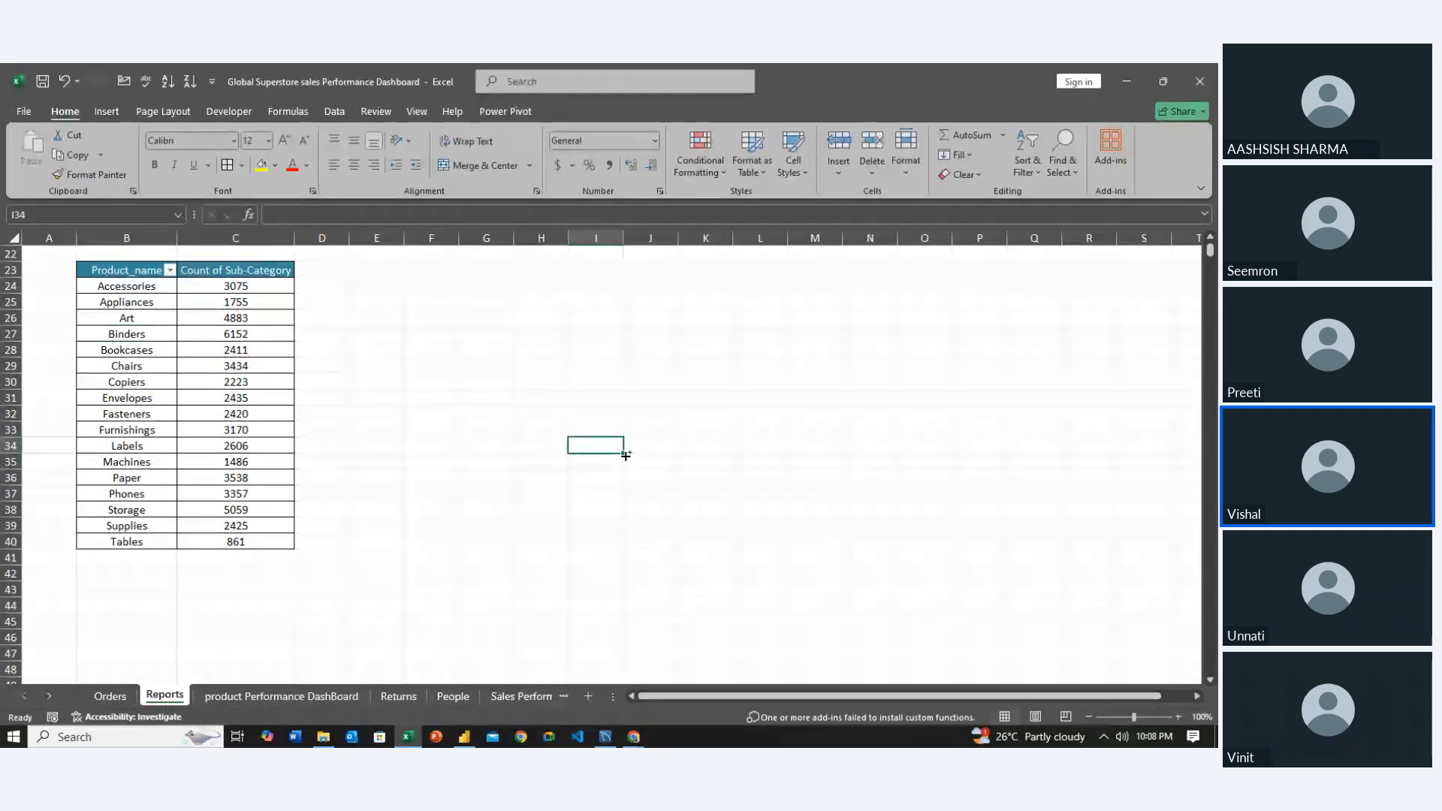
Insert a column PivotChart from the sub-category names and counts in B24:C40 of the lower PivotTable
{"action": "key", "text": "ctrl+Up"}
{"action": "key", "text": "Left"}
{"action": "key", "text": "Down"}
{"action": "key", "text": "Down"}
{"action": "key", "text": "Left"}
{"action": "key", "text": "Left"}
{"action": "key", "text": "Down"}
{"action": "key", "text": "Left"}
{"action": "key", "text": "Left"}
{"action": "key", "text": "Down"}
{"action": "key", "text": "Down"}
{"action": "key", "text": "Down"}
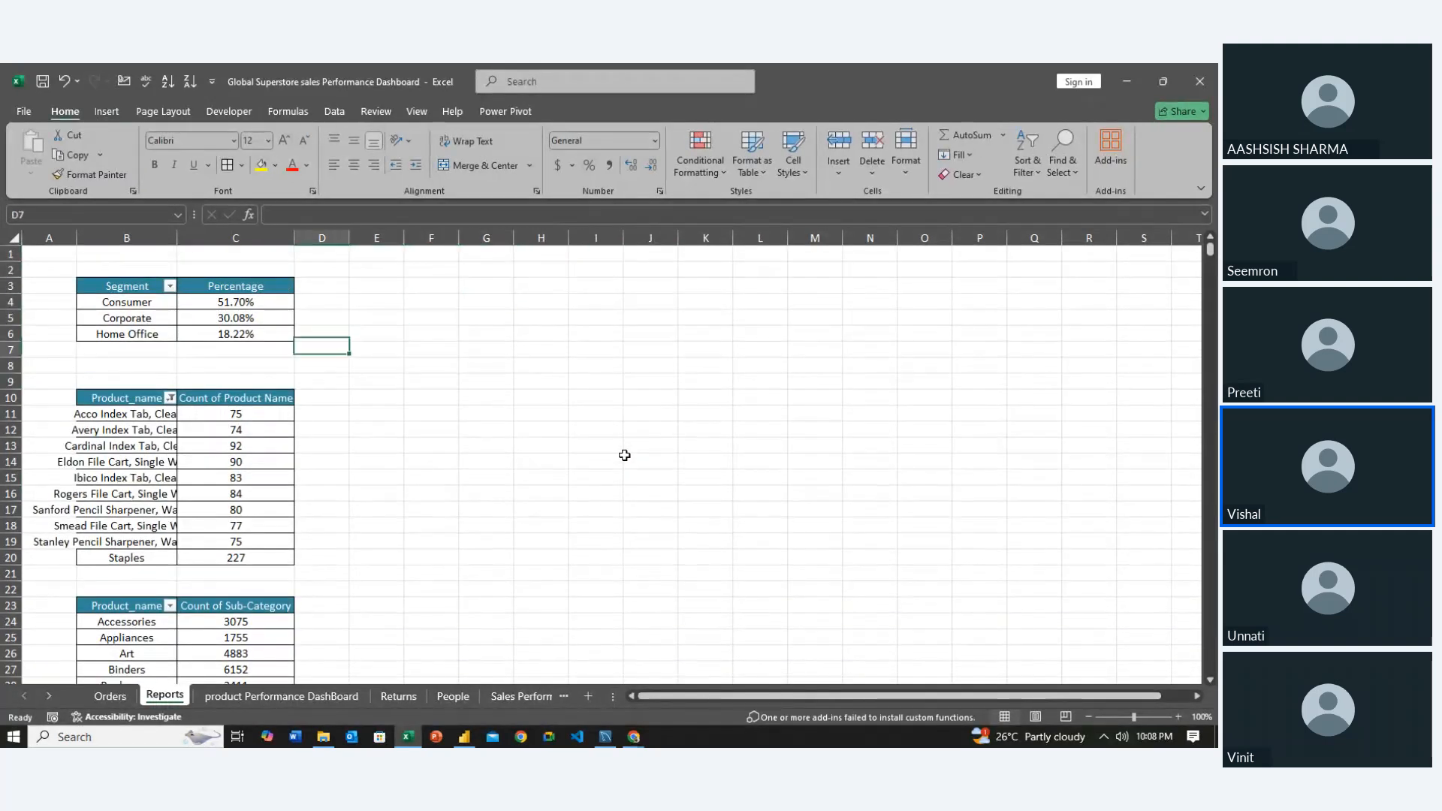
{"action": "key", "text": "Left"}
{"action": "key", "text": "Left"}
{"action": "key", "text": "Down"}
{"action": "key", "text": "Down"}
{"action": "key", "text": "Down"}
{"action": "key", "text": "Left"}
{"action": "key", "text": "Down"}
{"action": "key", "text": "Down"}
{"action": "key", "text": "Down"}
{"action": "key", "text": "Down"}
{"action": "key", "text": "Down"}
{"action": "key", "text": "Down"}
{"action": "key", "text": "Down"}
{"action": "key", "text": "Down"}
{"action": "key", "text": "Right"}
{"action": "key", "text": "Down"}
{"action": "key", "text": "Down"}
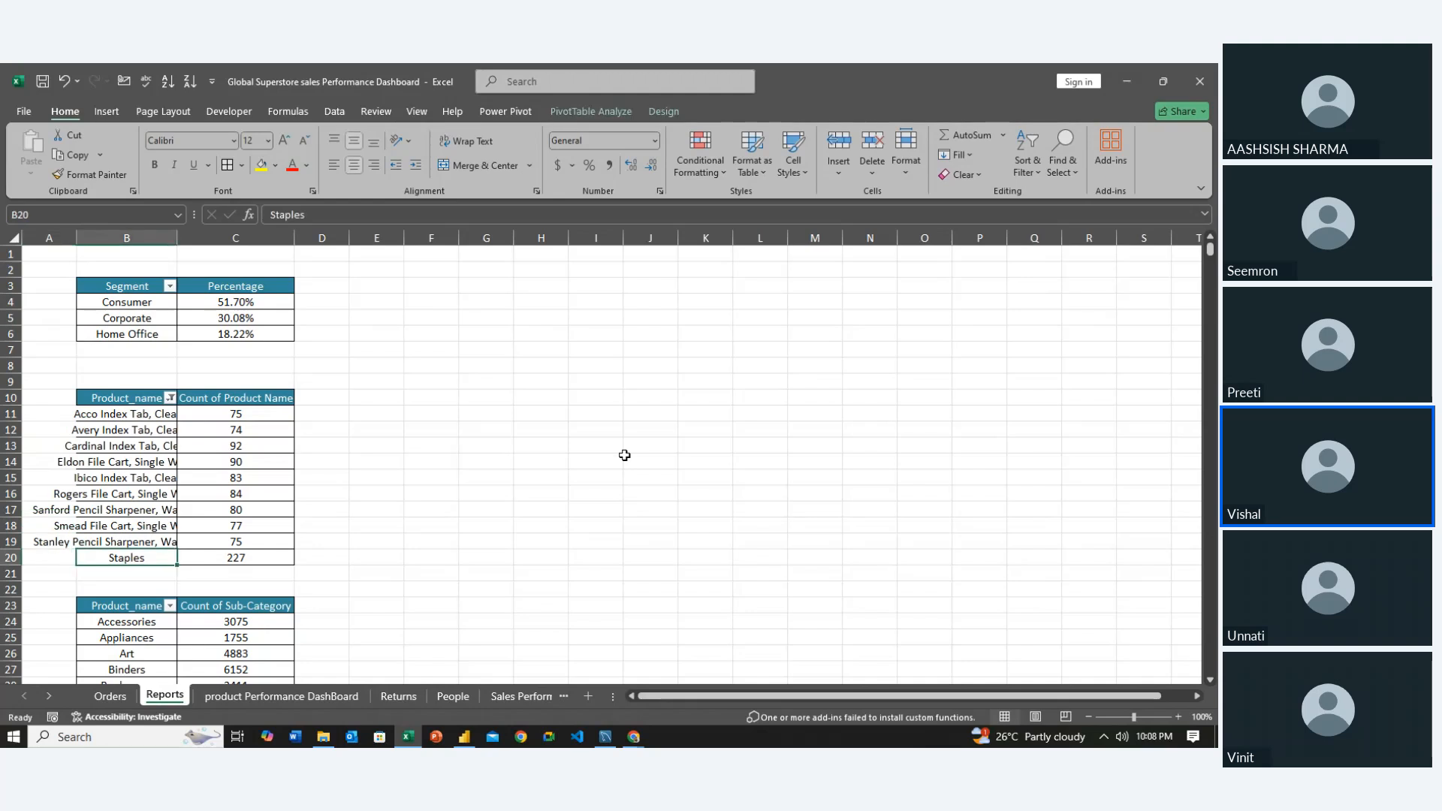
{"action": "key", "text": "Down"}
{"action": "key", "text": "Down"}
{"action": "key", "text": "Down"}
{"action": "key", "text": "Down"}
{"action": "key", "text": "ctrl+shift+Down"}
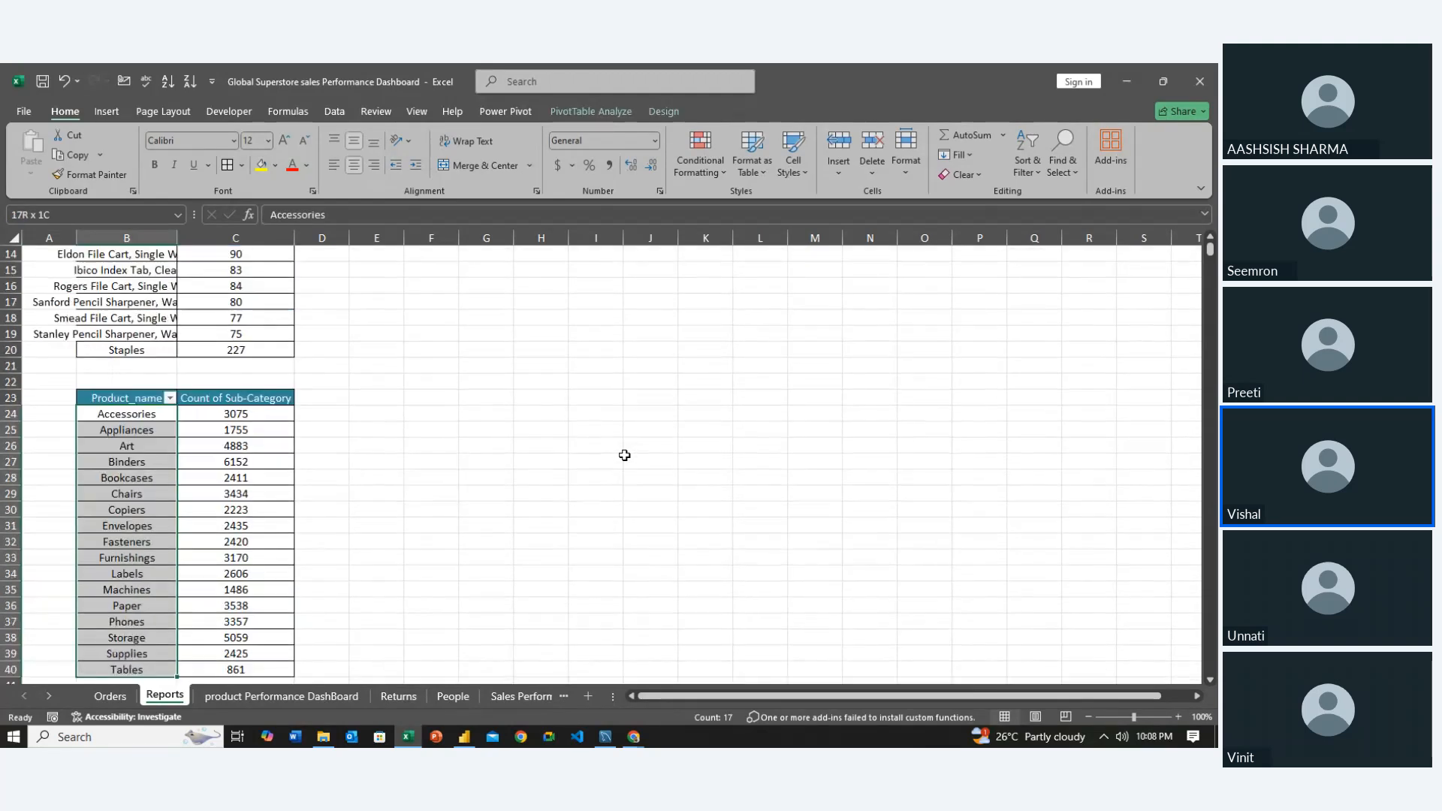
{"action": "key", "text": "shift+Right"}
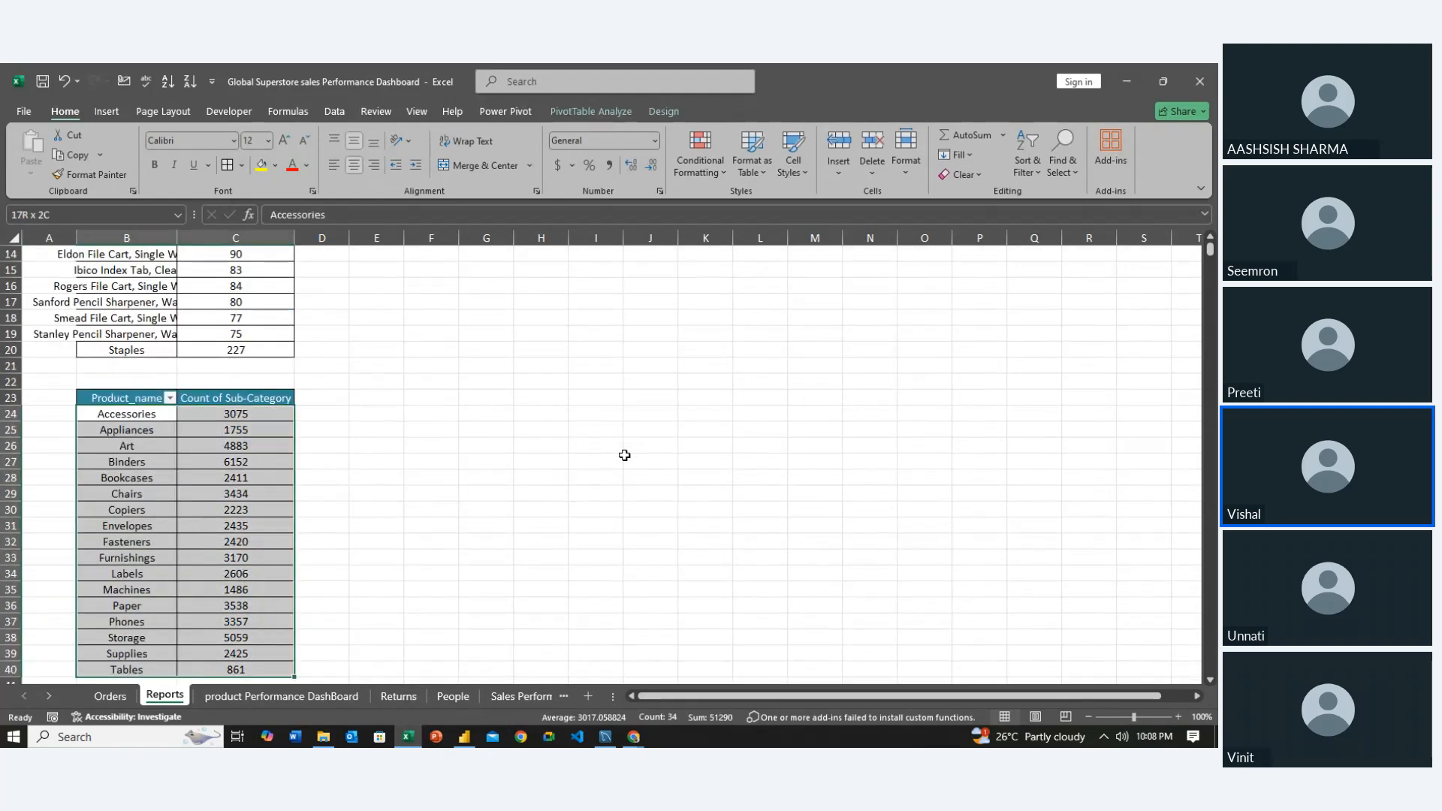
{"action": "key", "text": "alt+F1"}
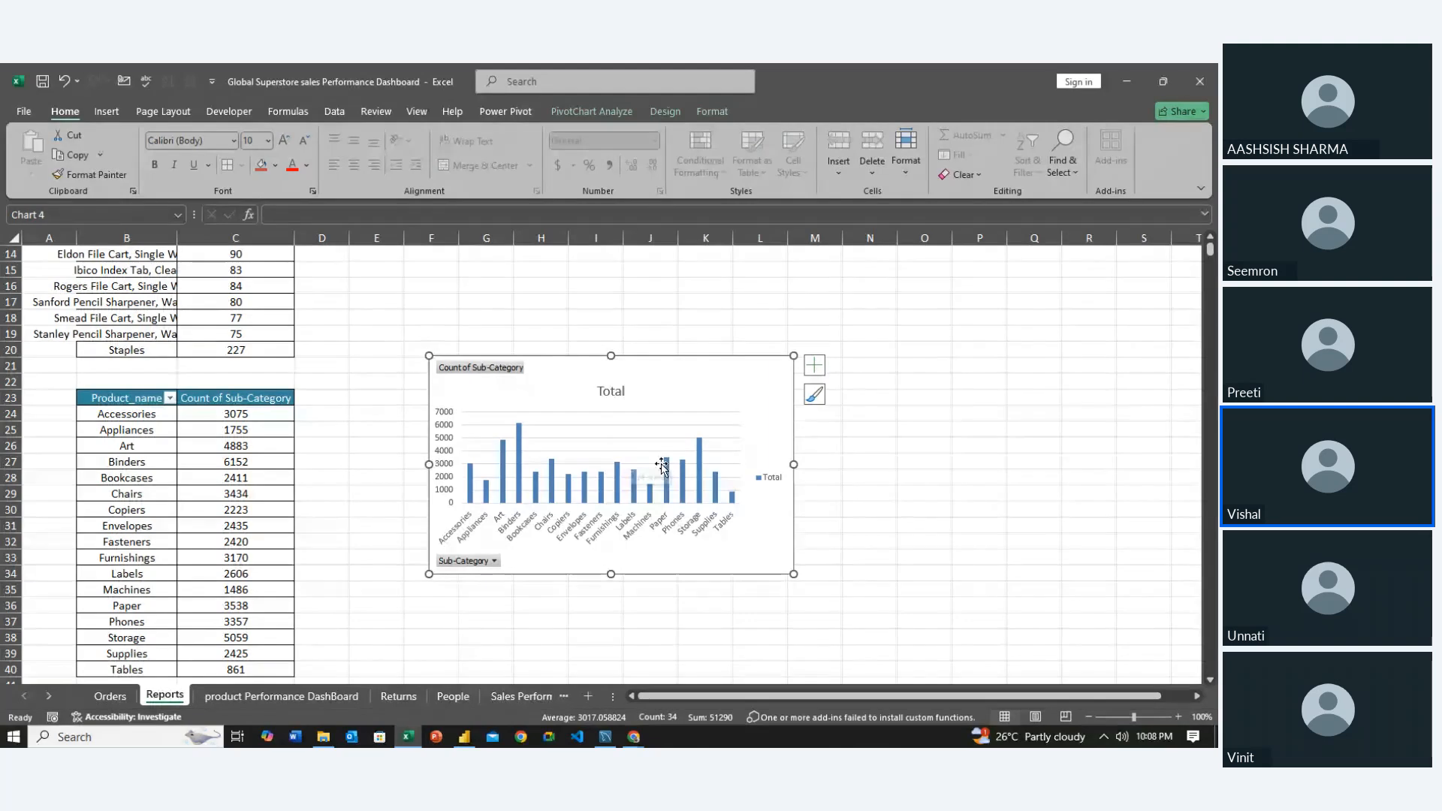
Cut the Sub-Category chart, paste it on the product Performance DashBoard sheet and place it beside the segment doughnut chart
{"action": "mouse_move", "coordinate": [623, 473]}
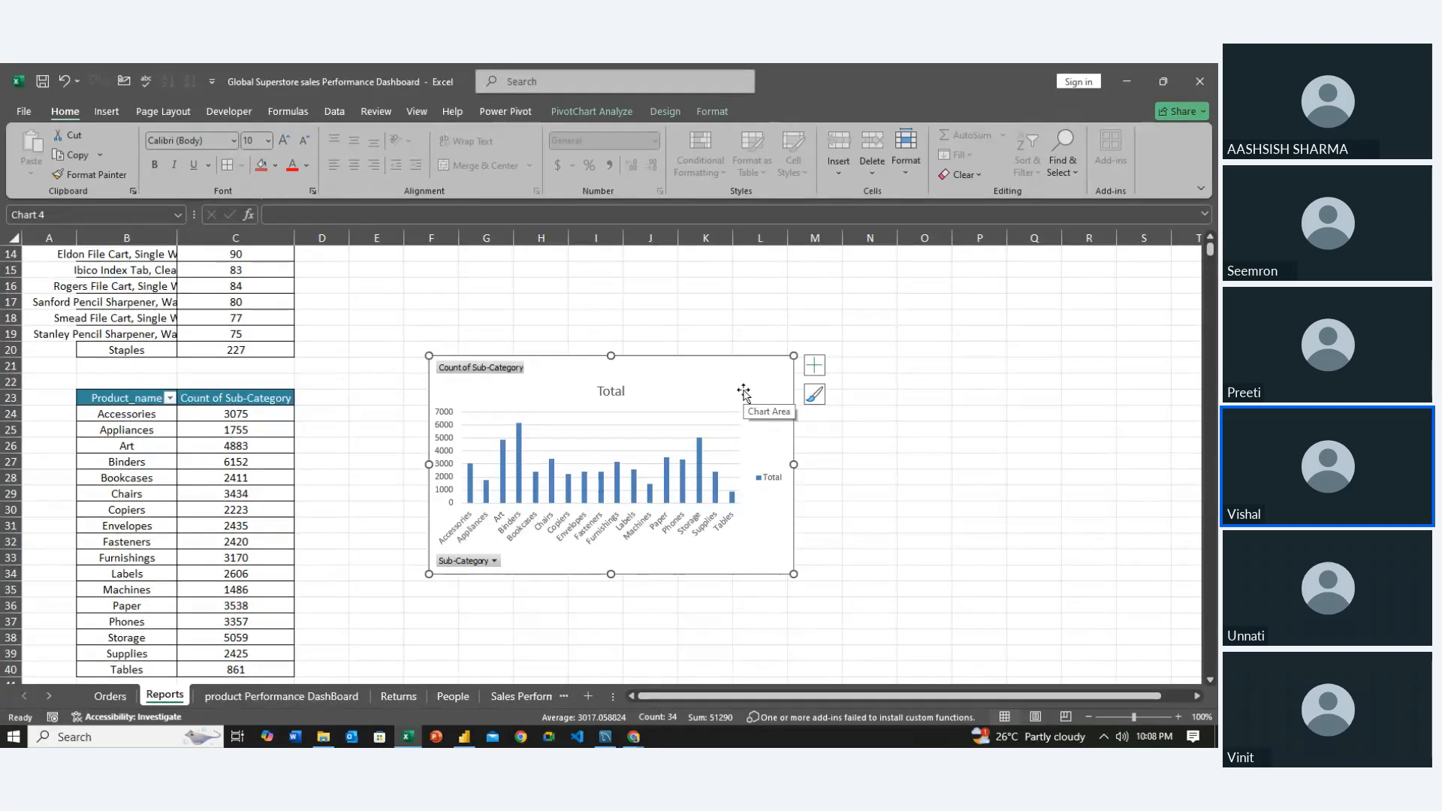
{"action": "key", "text": "Delete"}
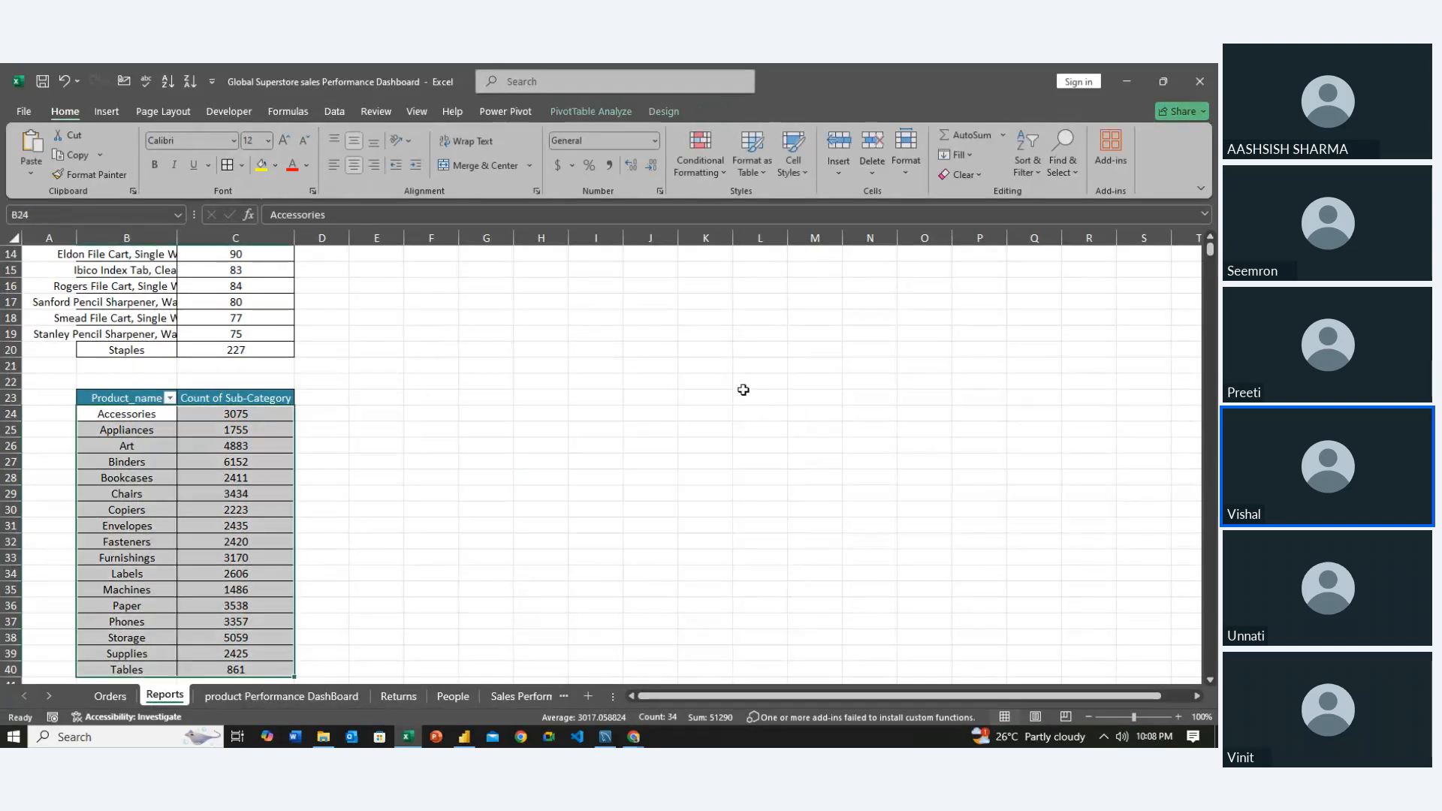
{"action": "left_click", "coordinate": [336, 691]}
{"action": "left_click", "coordinate": [451, 431]}
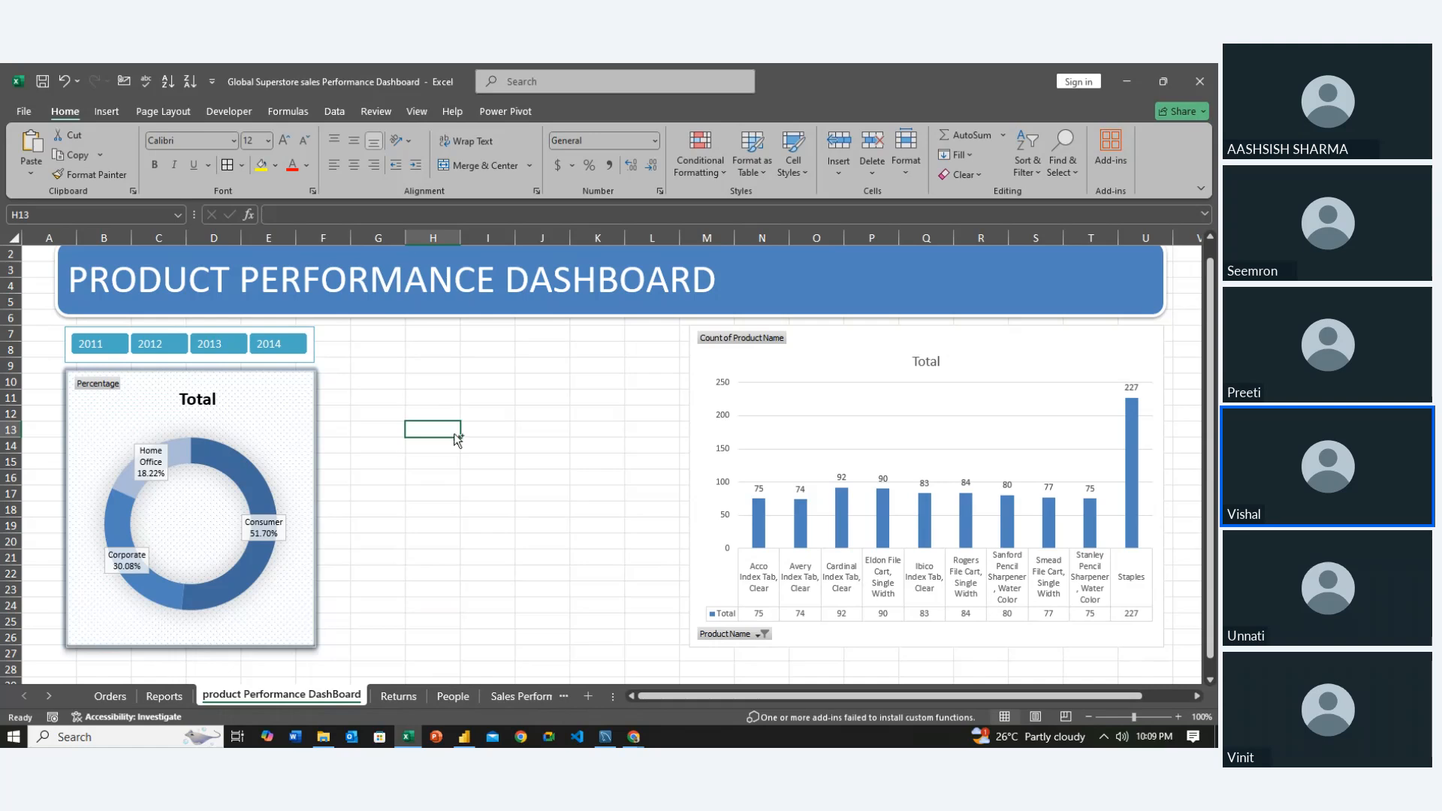
{"action": "key", "text": "ctrl+v"}
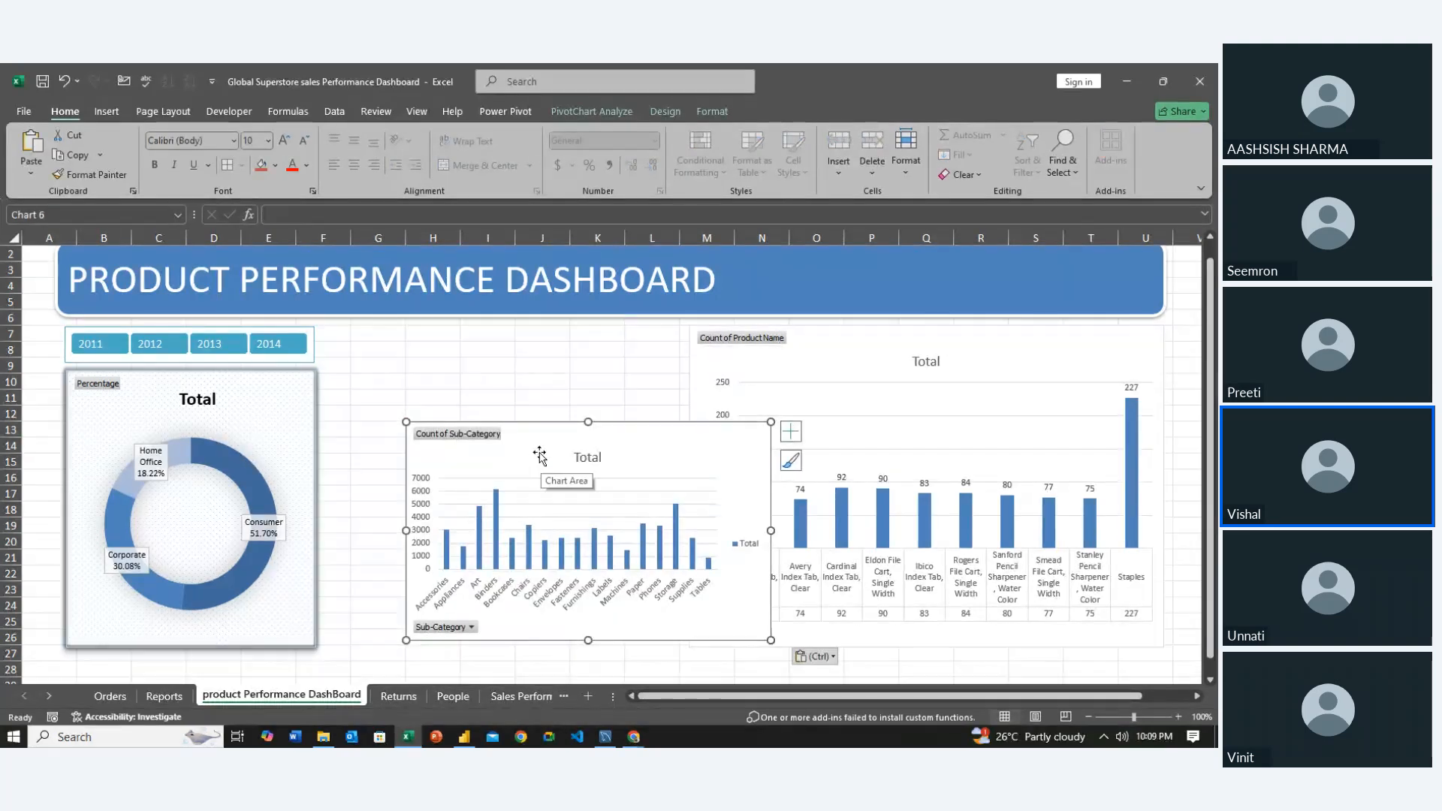
{"action": "left_click_drag", "start_coordinate": [539, 456], "coordinate": [460, 364]}
Narrow the Product Name chart from its inner edge and enlarge the Sub-Category chart to fill the space between the neighbouring charts
{"action": "left_click", "coordinate": [789, 365]}
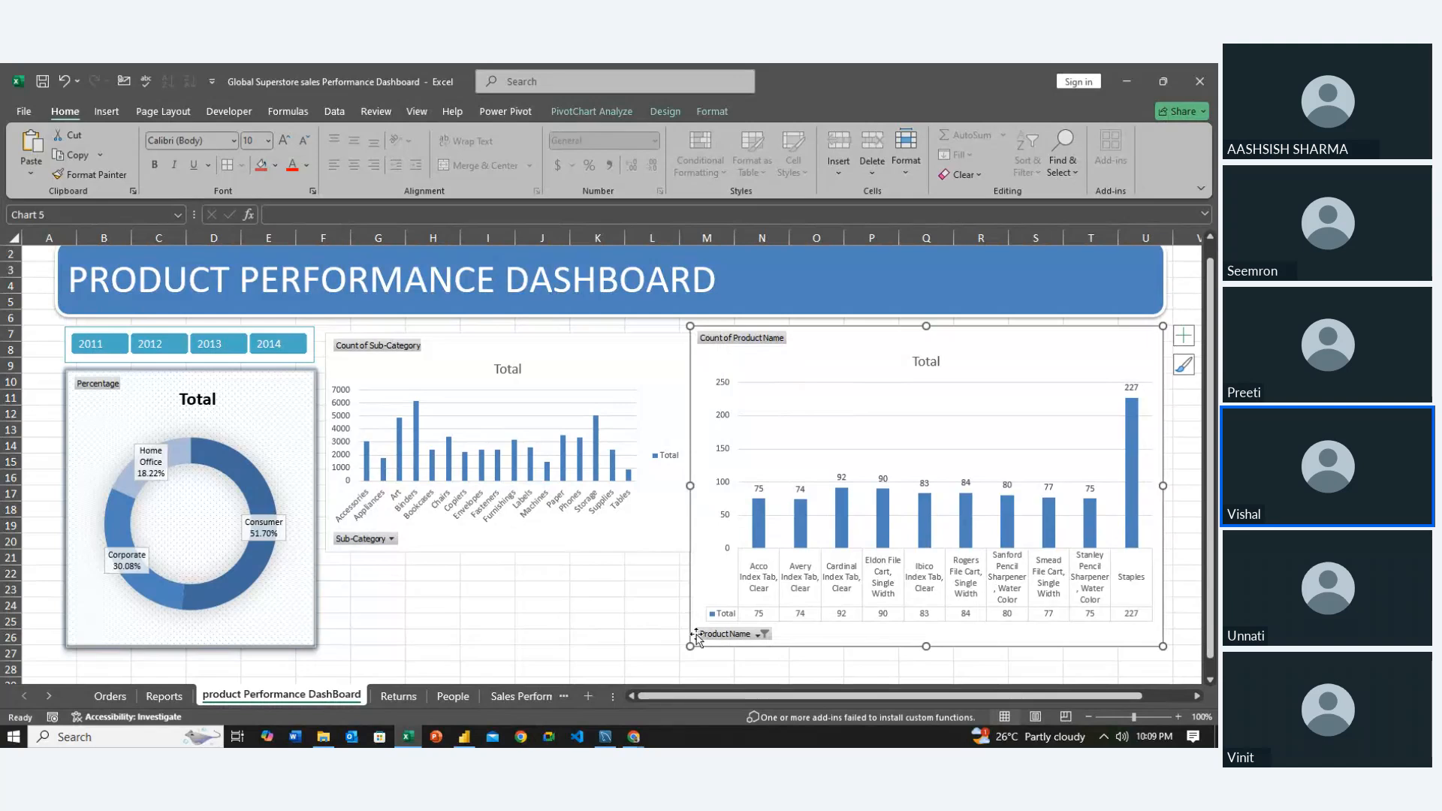
{"action": "left_click_drag", "start_coordinate": [691, 641], "coordinate": [774, 638]}
{"action": "left_click", "coordinate": [670, 547]}
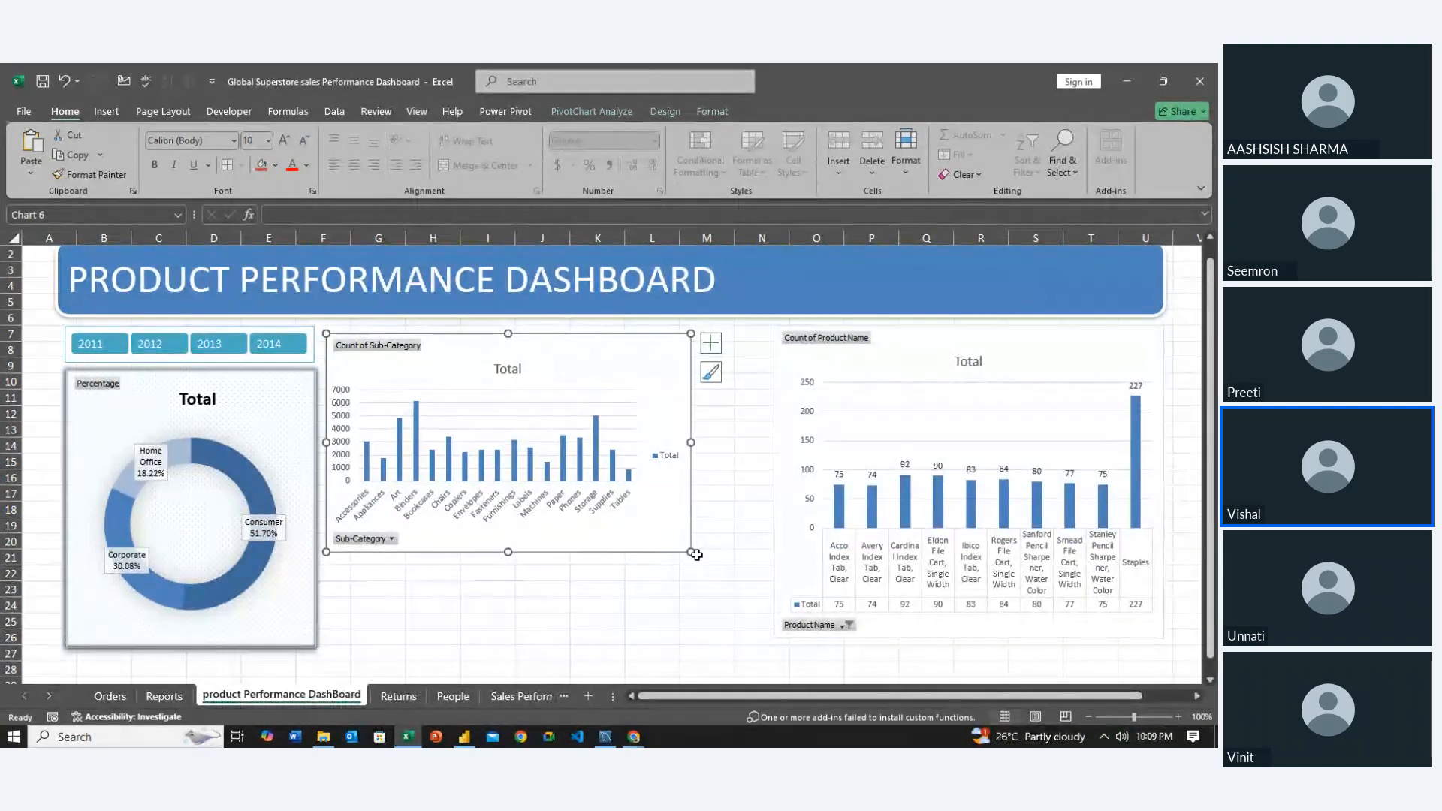
{"action": "left_click_drag", "start_coordinate": [695, 555], "coordinate": [762, 620]}
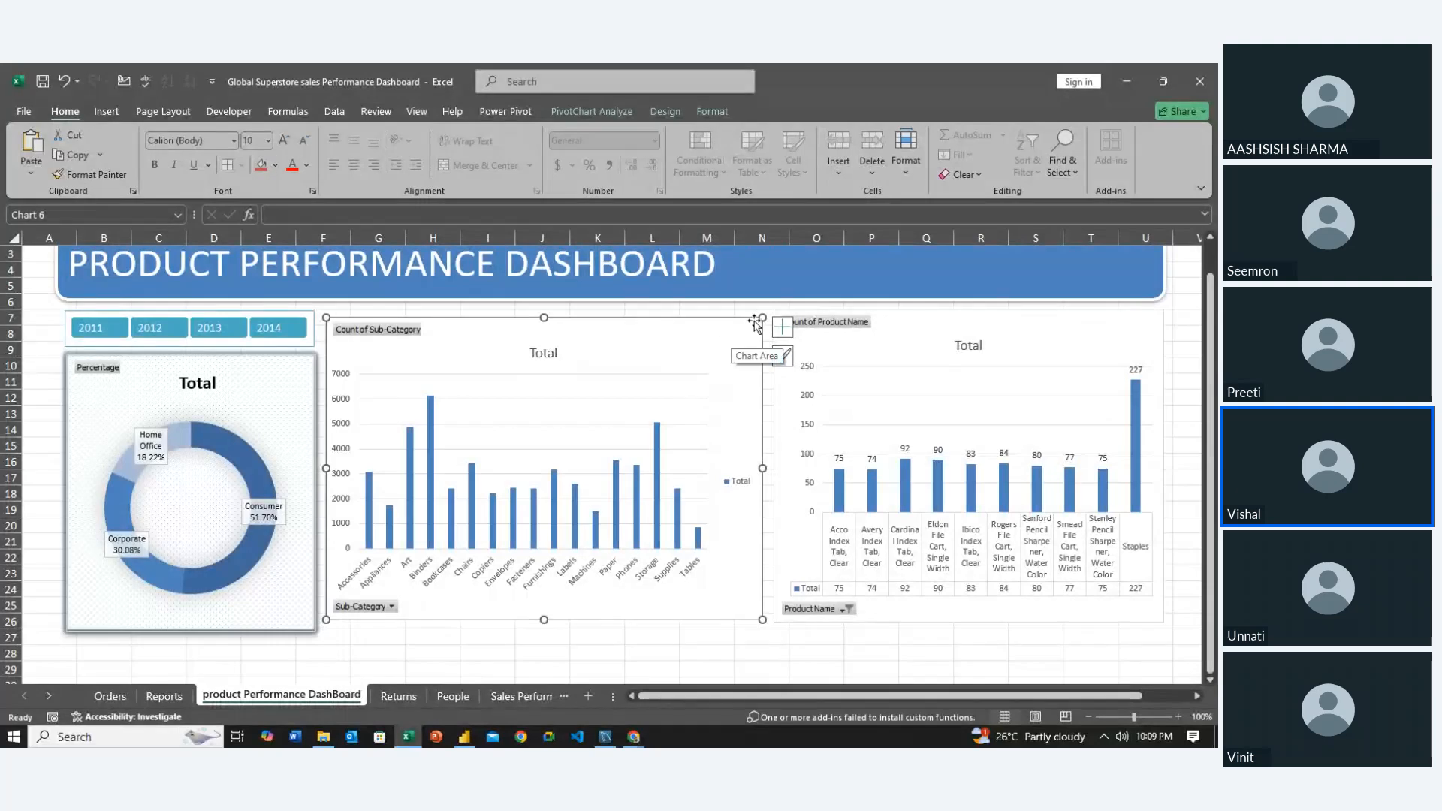
{"action": "left_click_drag", "start_coordinate": [760, 316], "coordinate": [766, 314]}
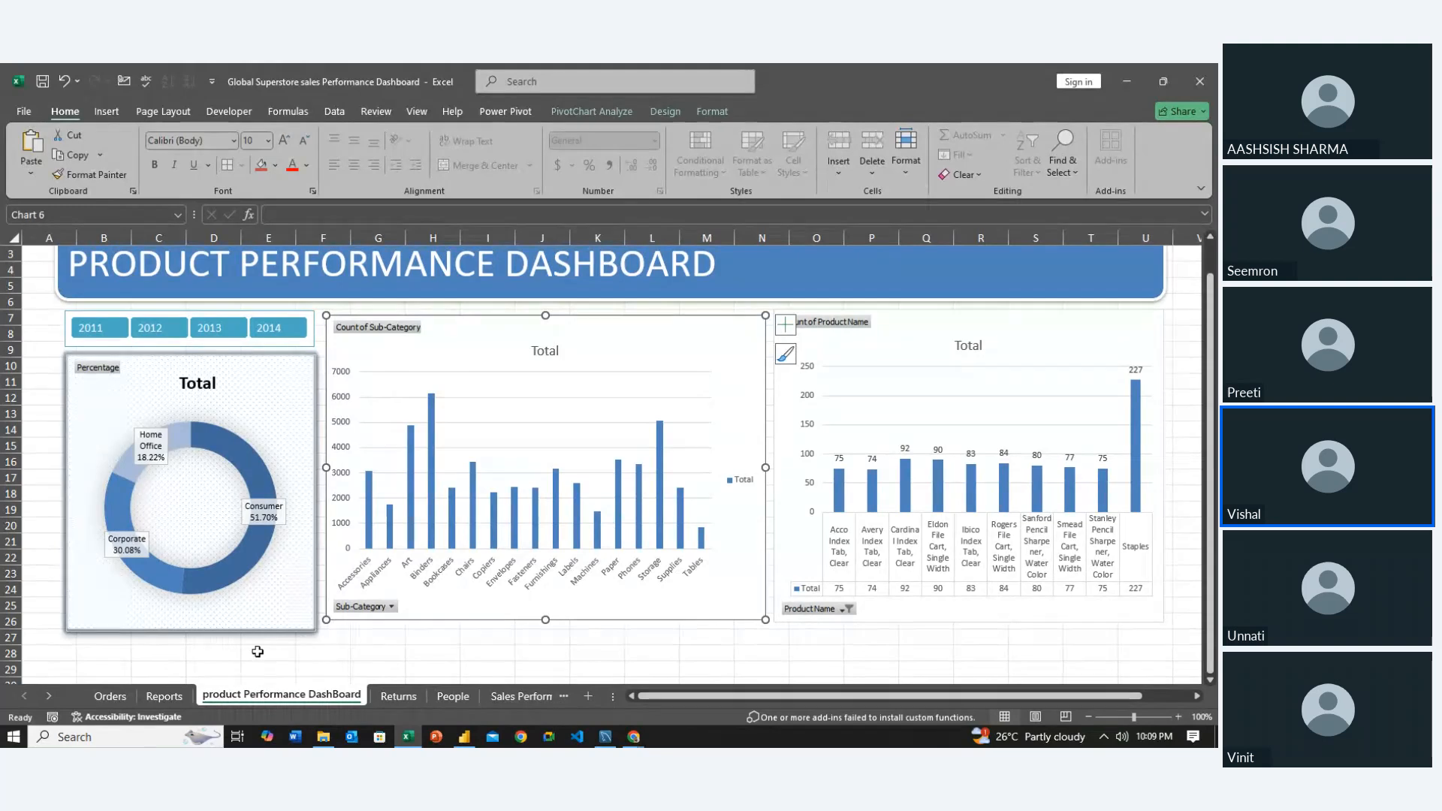
Shorten the segment doughnut chart so its lower edge lines up with the Sub-Category chart
{"action": "left_click", "coordinate": [309, 630]}
{"action": "mouse_move", "coordinate": [313, 630]}
{"action": "left_mouse_down"}
{"action": "mouse_move", "coordinate": [306, 607]}
{"action": "mouse_move", "coordinate": [314, 618]}
{"action": "left_mouse_up"}
{"action": "left_click", "coordinate": [375, 652]}
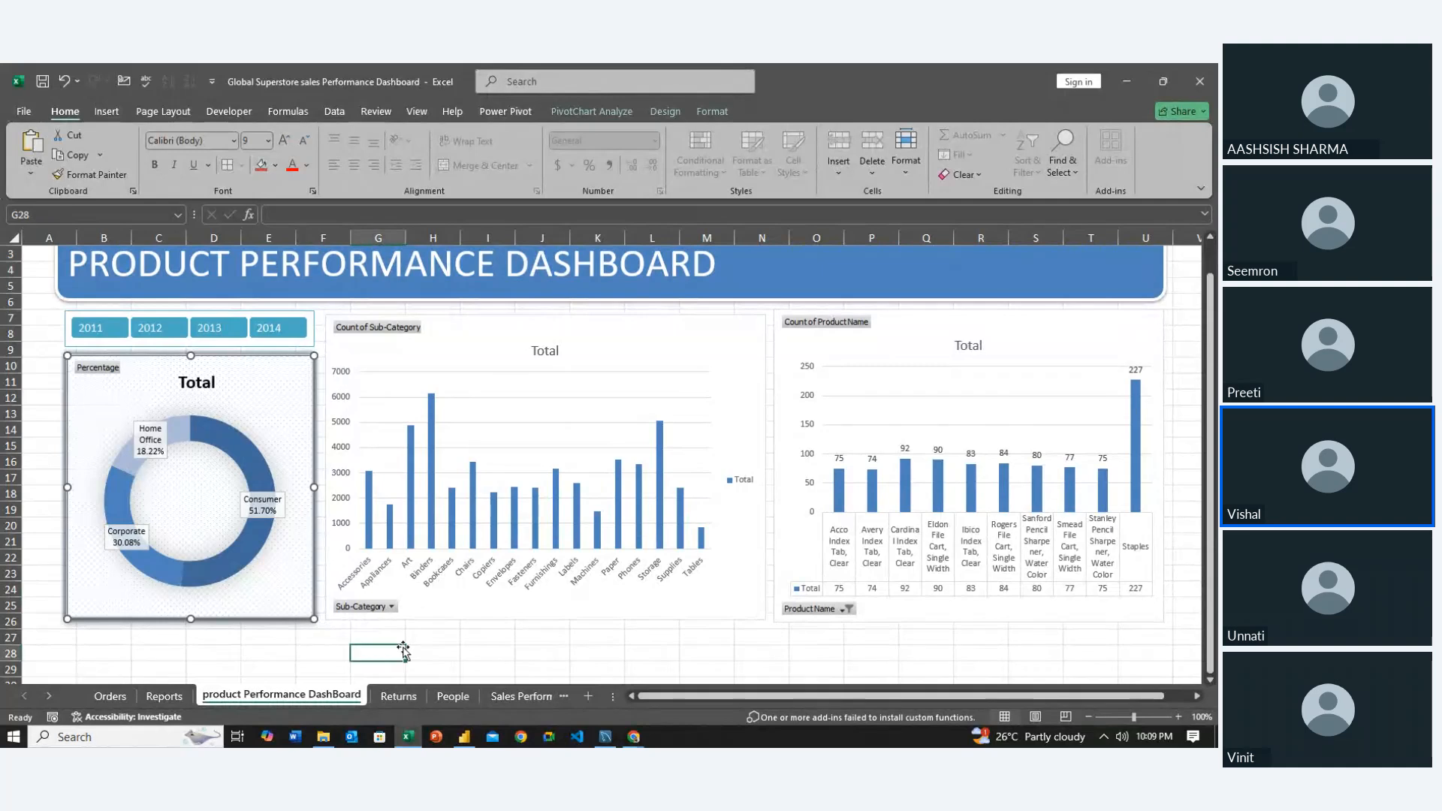
Widen the Sub-Category chart slightly and pull in the Product Name chart's upper inner corner to align their edges with a small gap
{"action": "scroll", "coordinate": [403, 651], "scroll_direction": "up", "scroll_amount": 1}
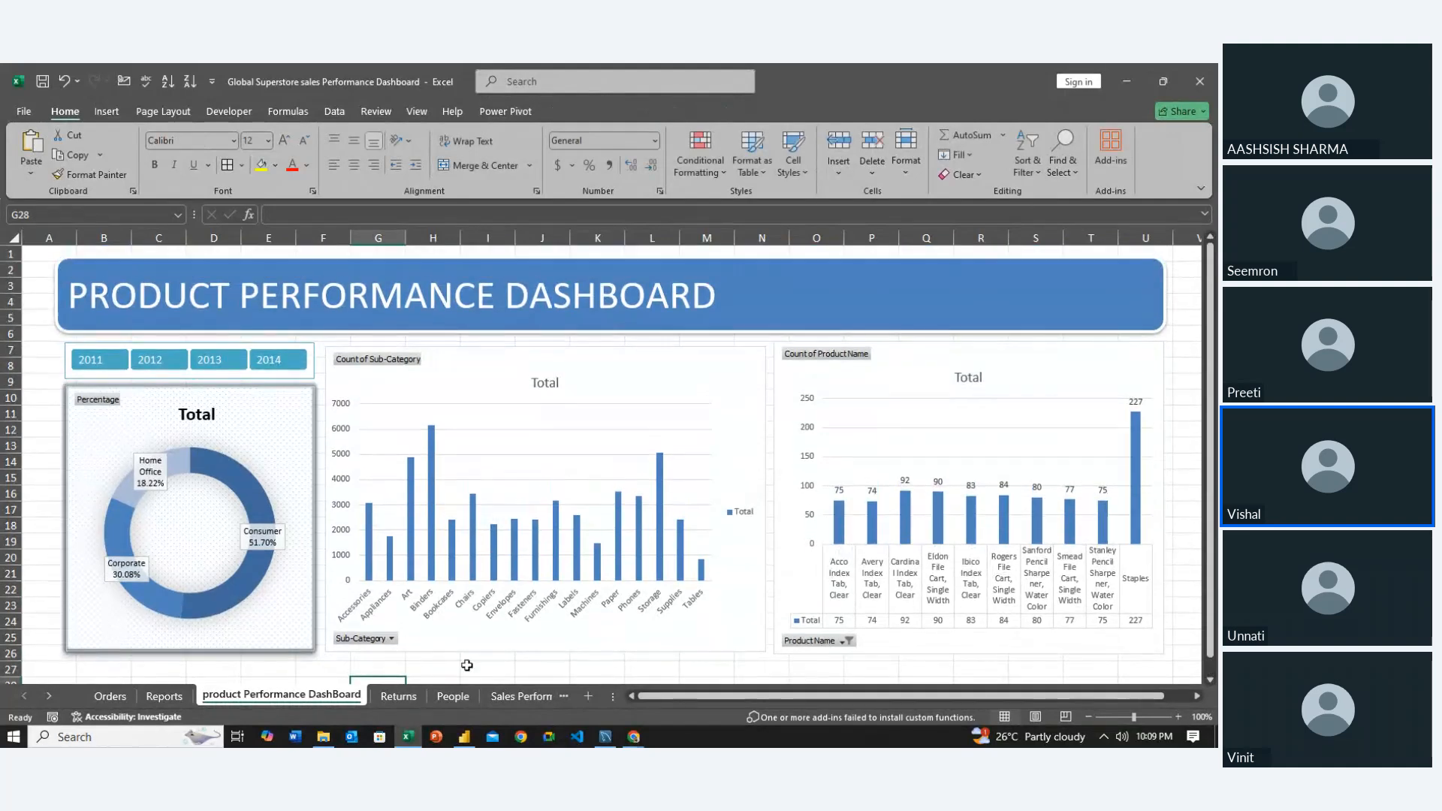
{"action": "left_click", "coordinate": [744, 635]}
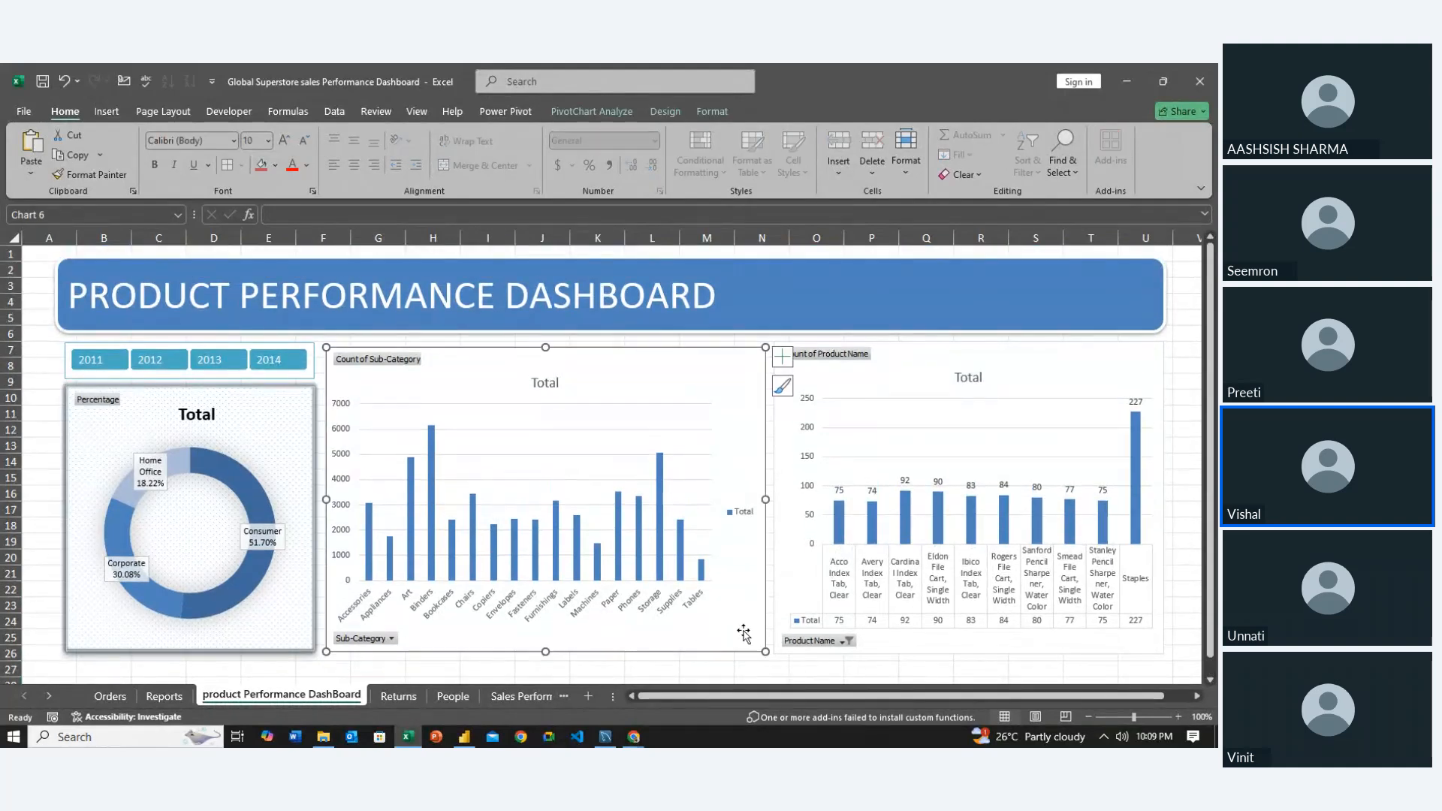
{"action": "left_click_drag", "start_coordinate": [765, 651], "coordinate": [770, 654]}
{"action": "left_click", "coordinate": [713, 669]}
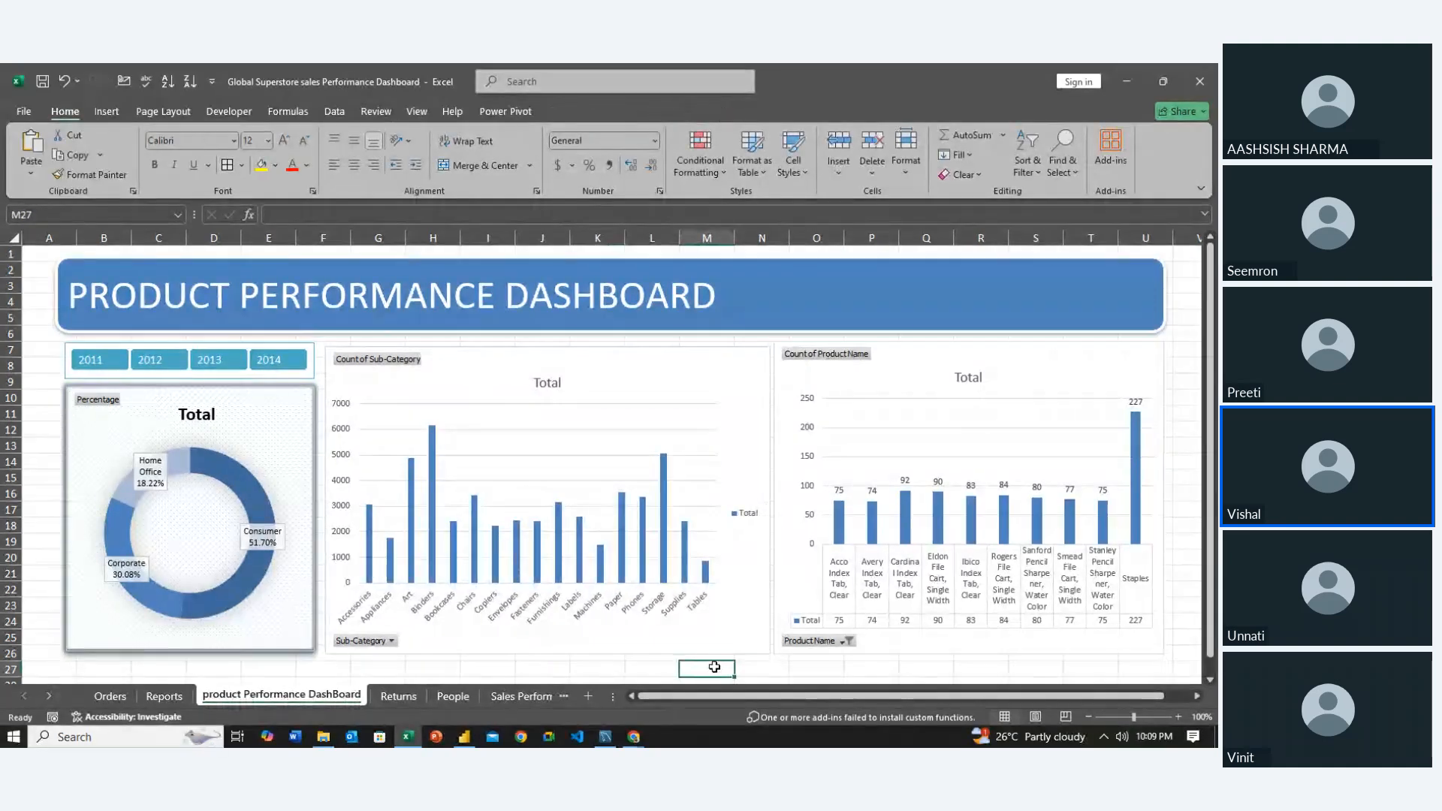
{"action": "left_click", "coordinate": [811, 385]}
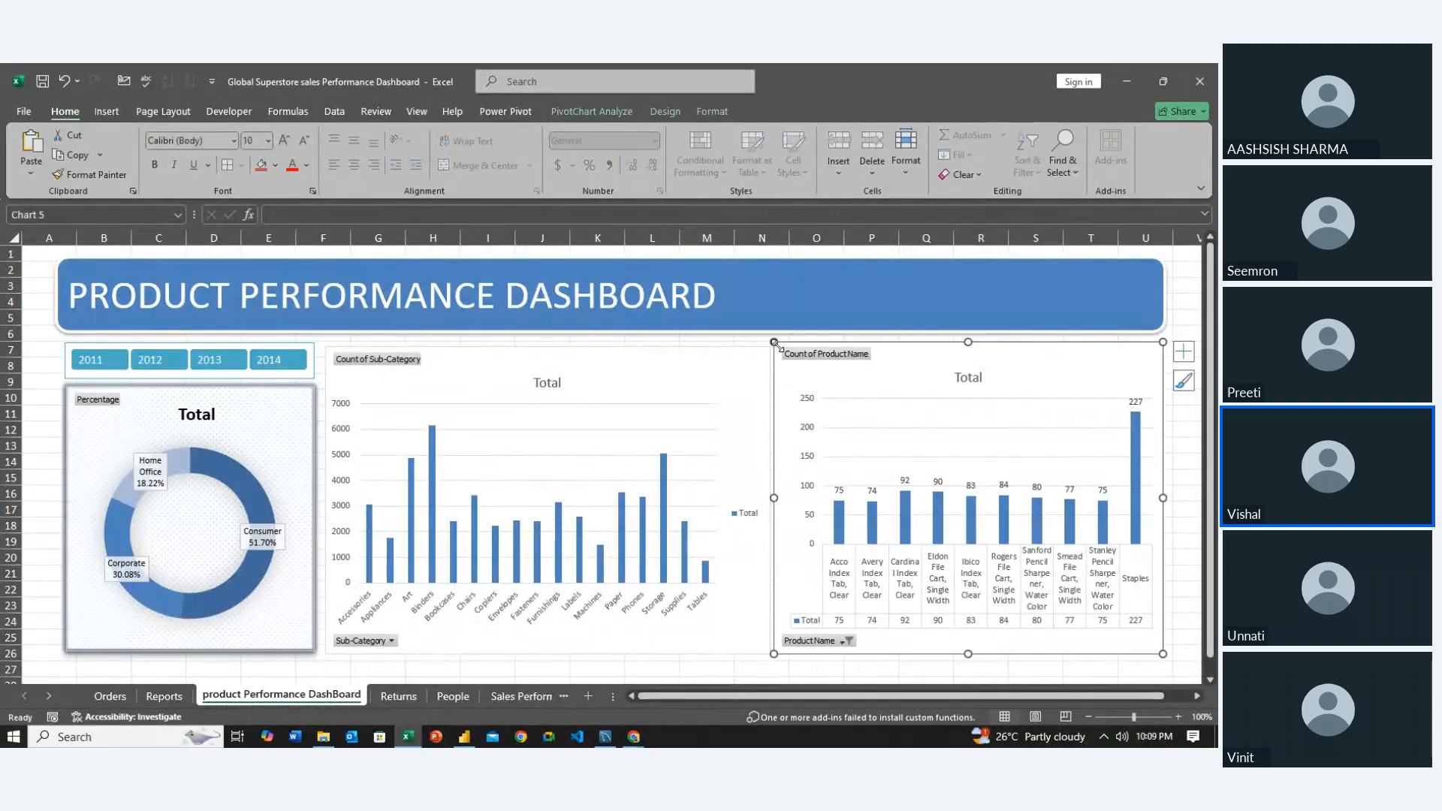
{"action": "left_click_drag", "start_coordinate": [775, 342], "coordinate": [781, 348]}
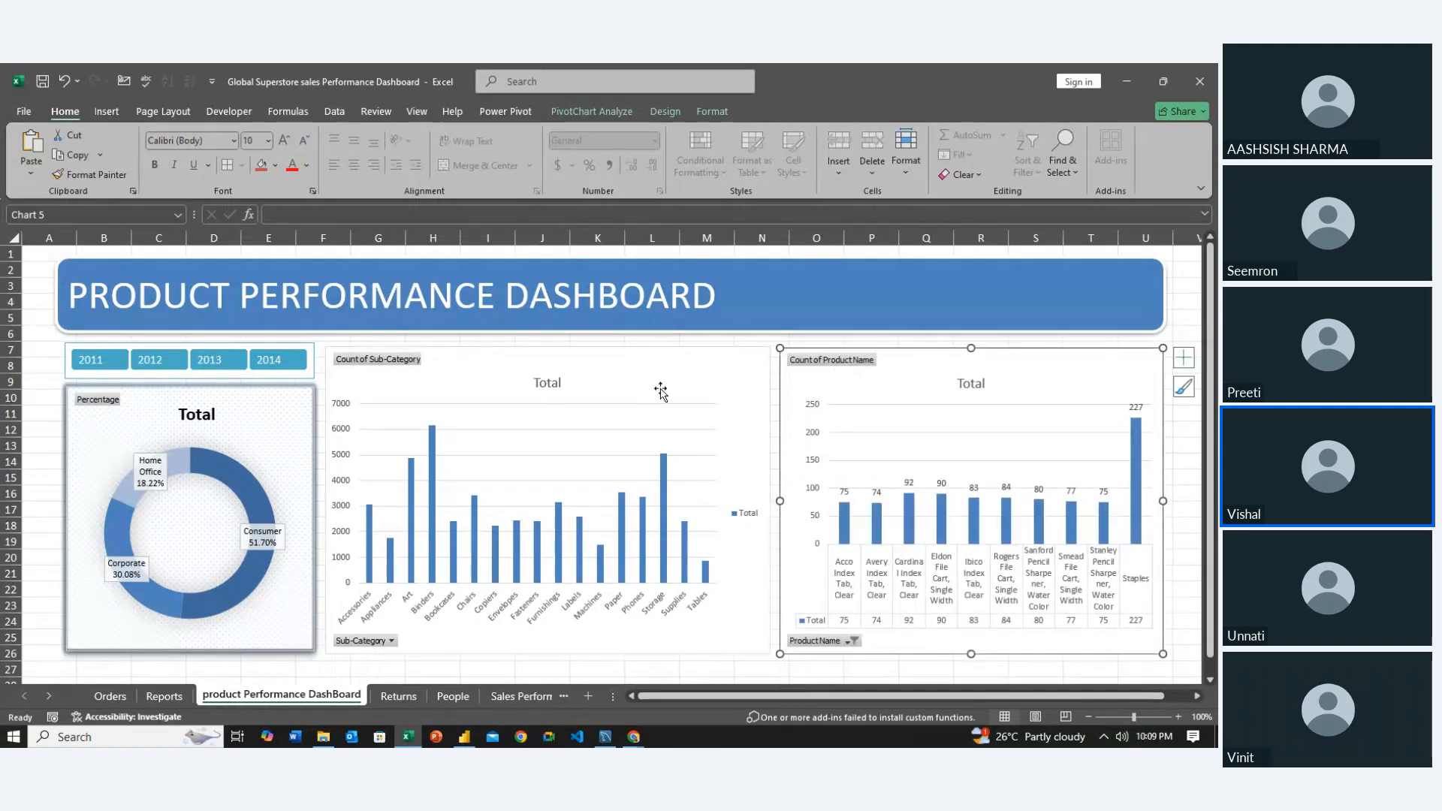
Filter the lower PivotTable on the Reports sheet to the top 10 sub-category items by Count of Sub-Category
{"action": "left_click", "coordinate": [621, 370]}
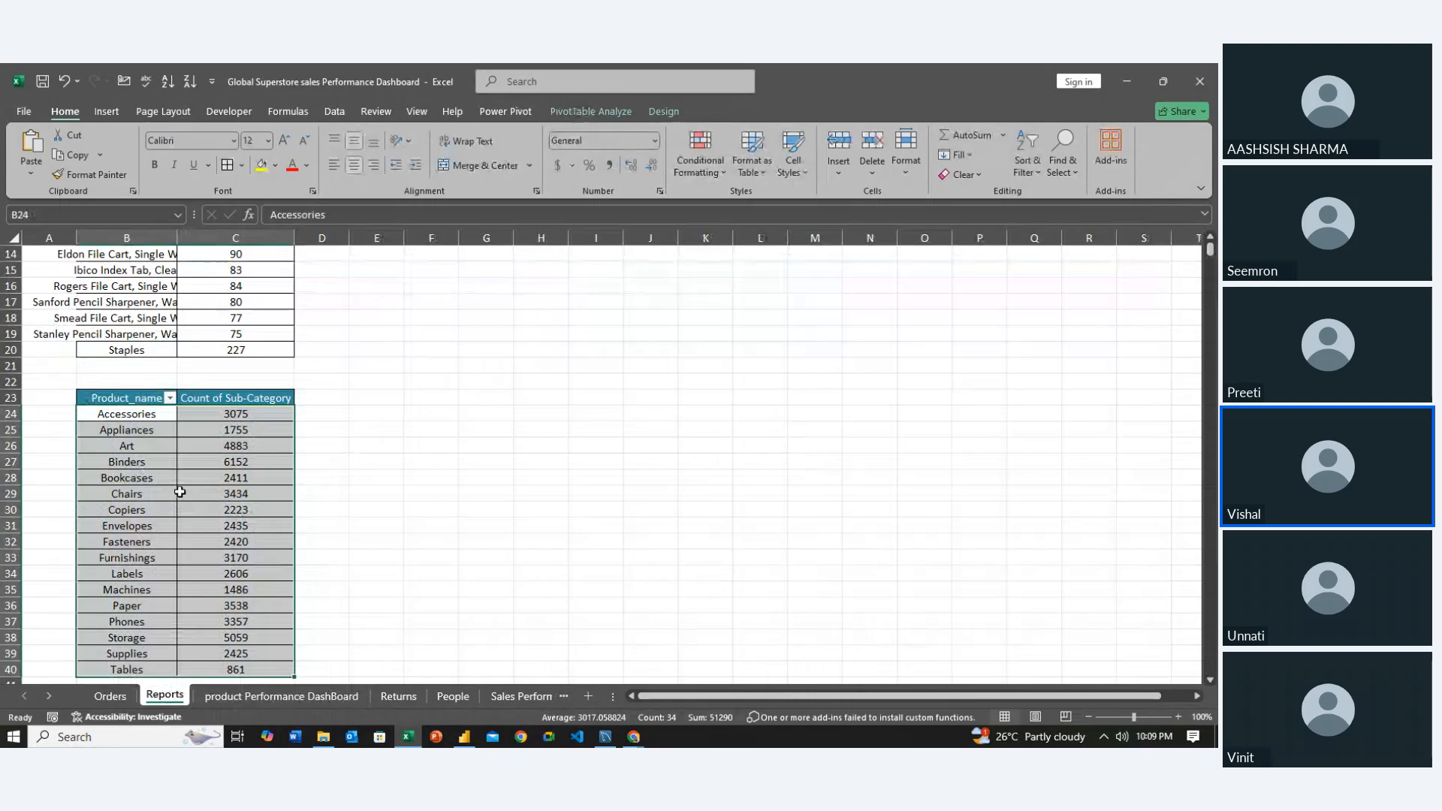
{"action": "left_click", "coordinate": [171, 398]}
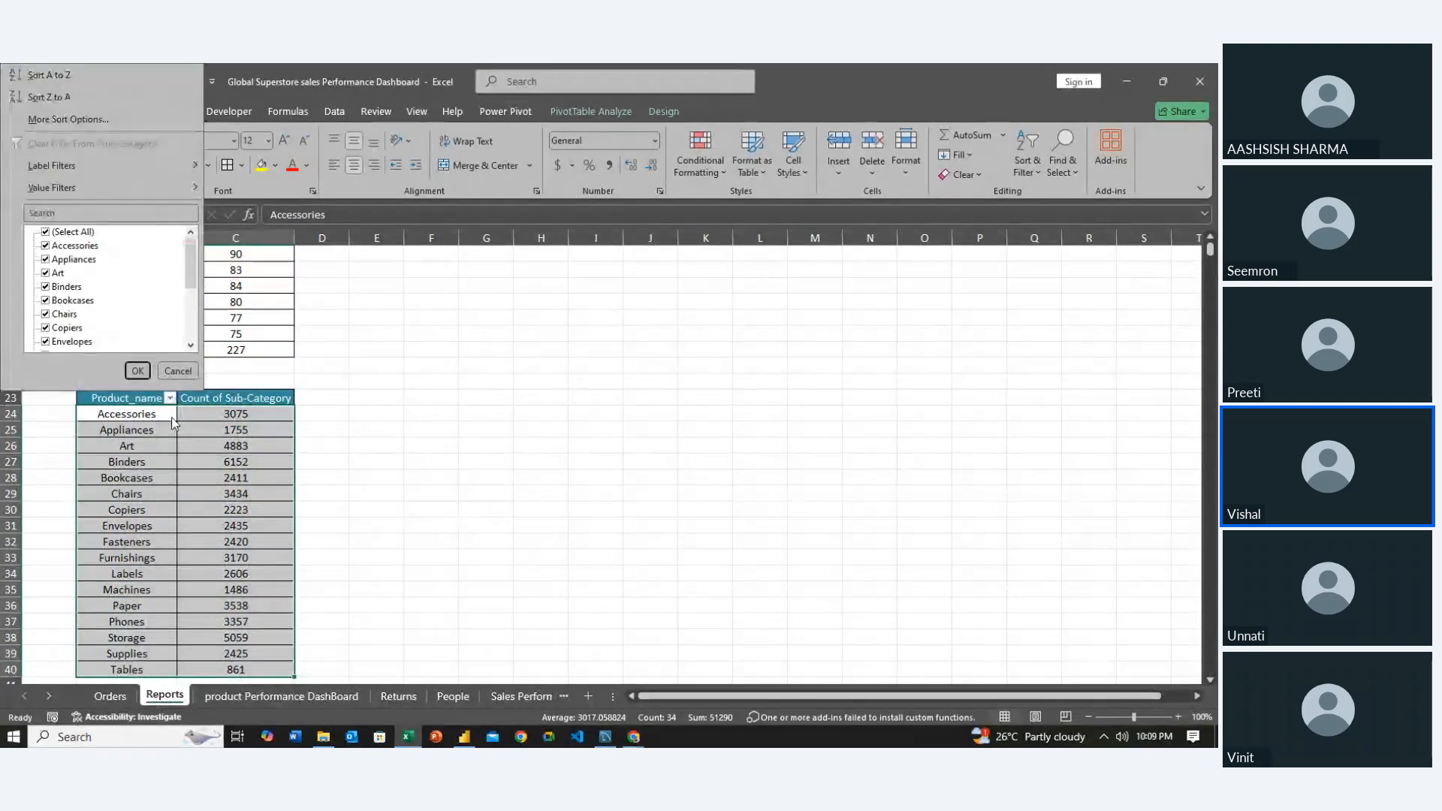
{"action": "mouse_move", "coordinate": [94, 189]}
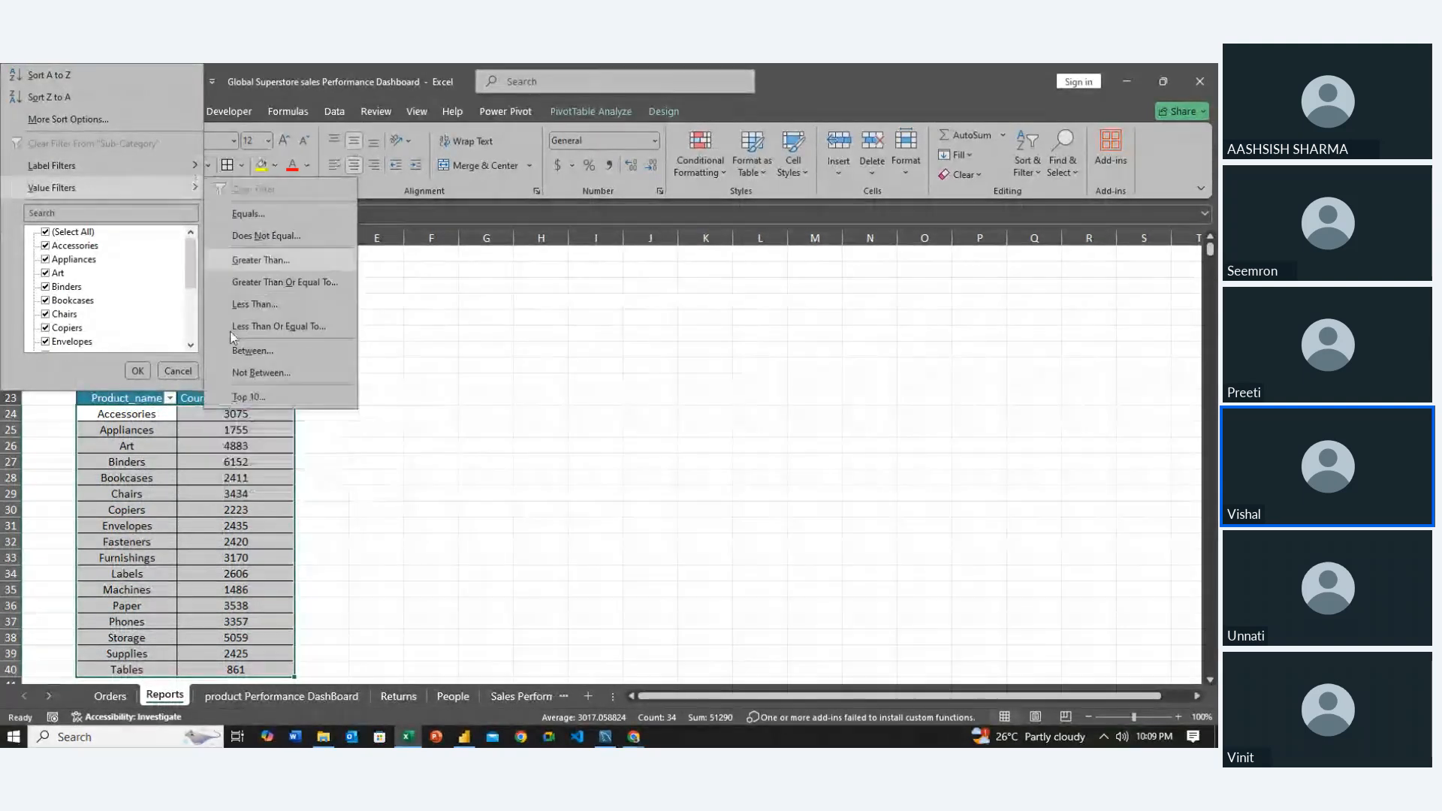
{"action": "left_click", "coordinate": [234, 397]}
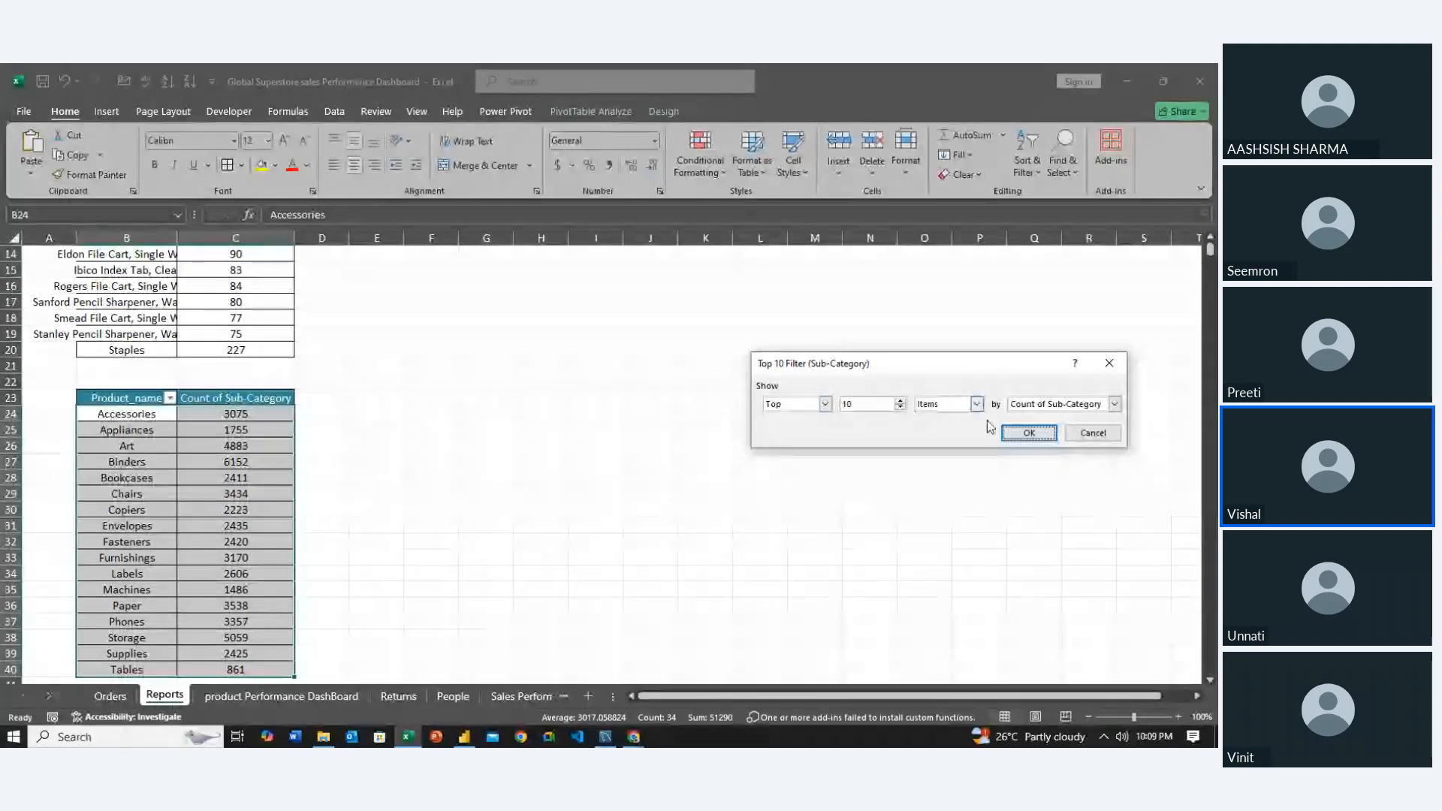
{"action": "left_click", "coordinate": [1038, 435]}
{"action": "left_click", "coordinate": [288, 620]}
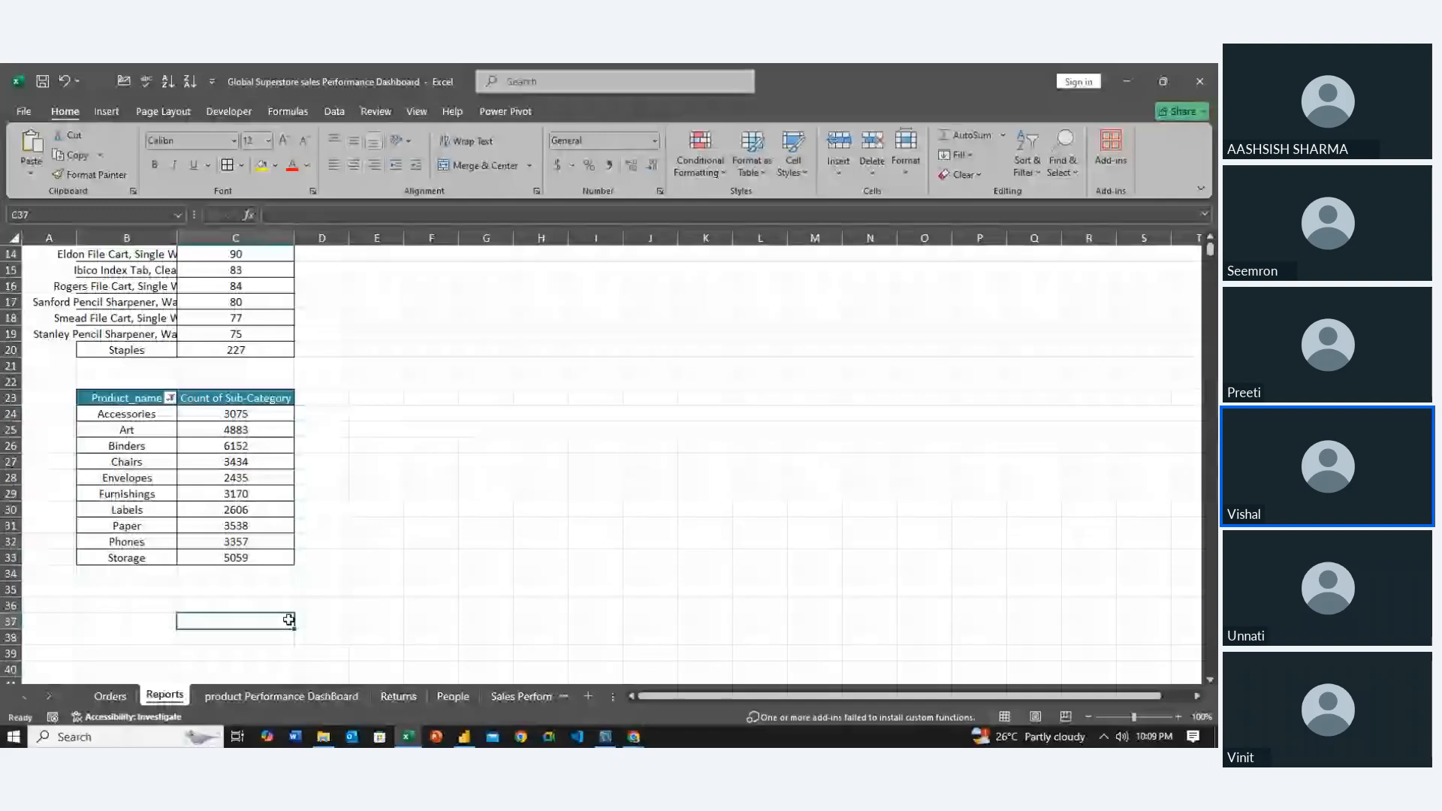
Check the filtered Sub-Category chart on the product Performance DashBoard sheet and return to the Reports sheet
{"action": "left_click", "coordinate": [282, 696]}
{"action": "left_click", "coordinate": [441, 653]}
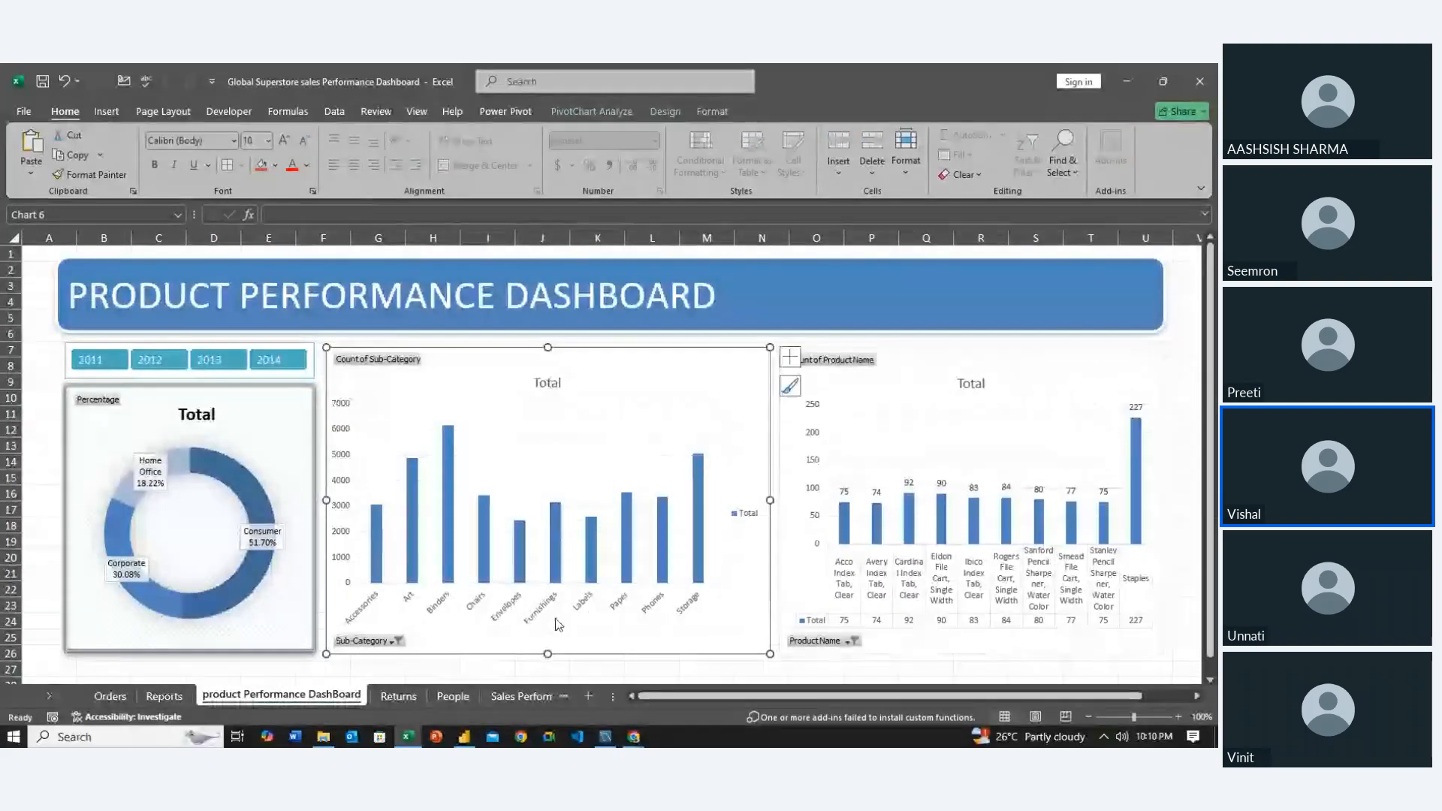
{"action": "left_click", "coordinate": [158, 697]}
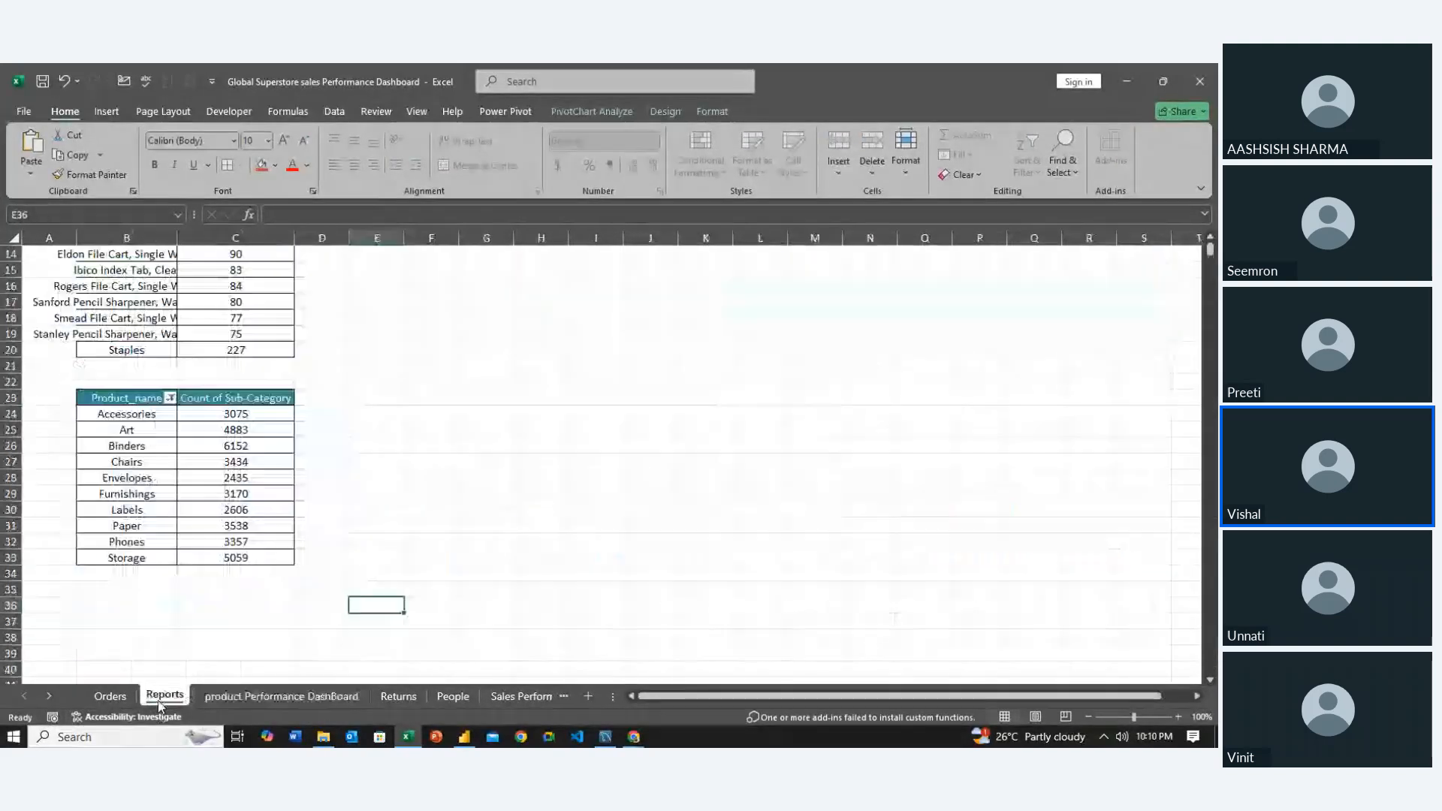
On the product Performance DashBoard sheet, add a data table to the Sub-Category chart and recolor it with the teal monochromatic palette
{"action": "left_click", "coordinate": [219, 693]}
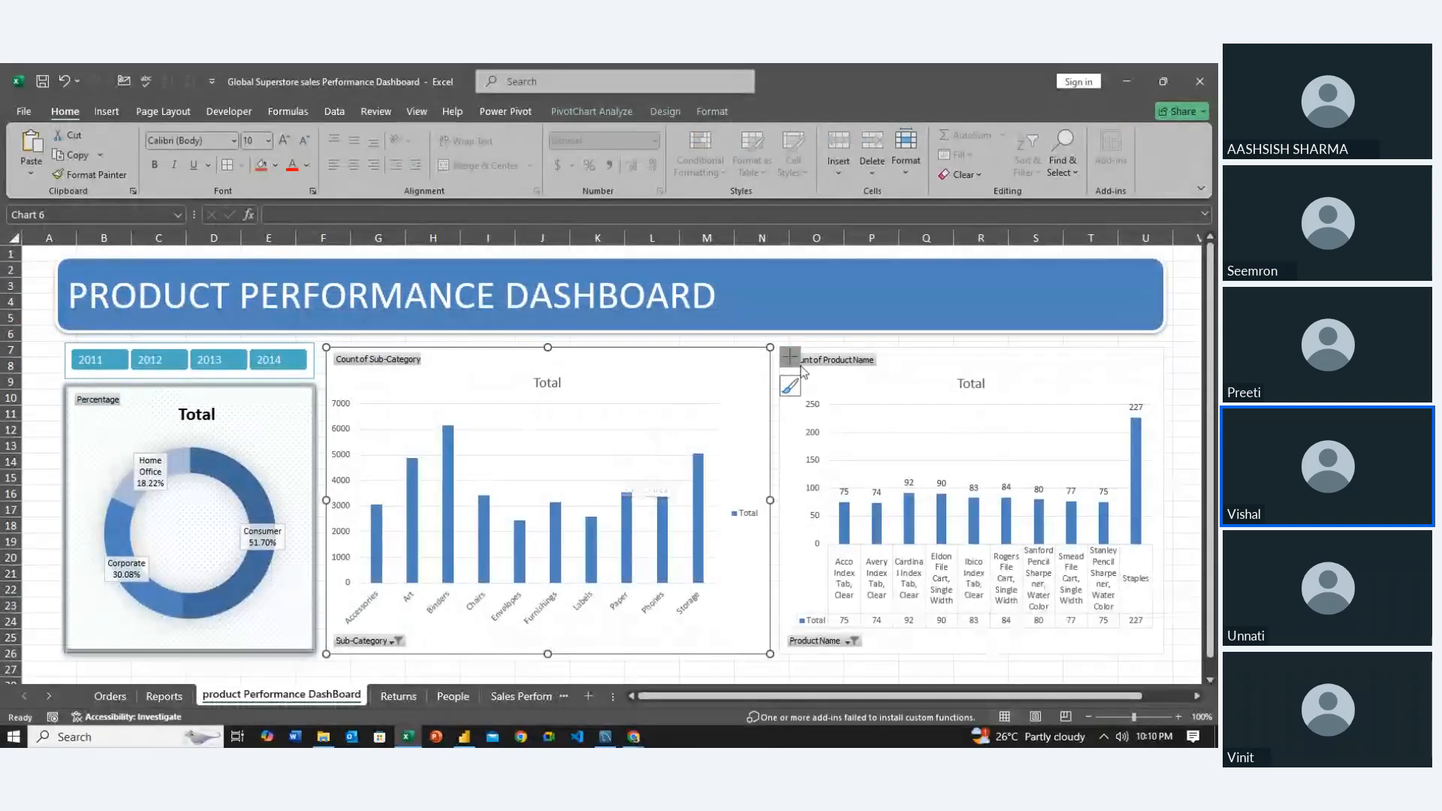
{"action": "left_click", "coordinate": [796, 361]}
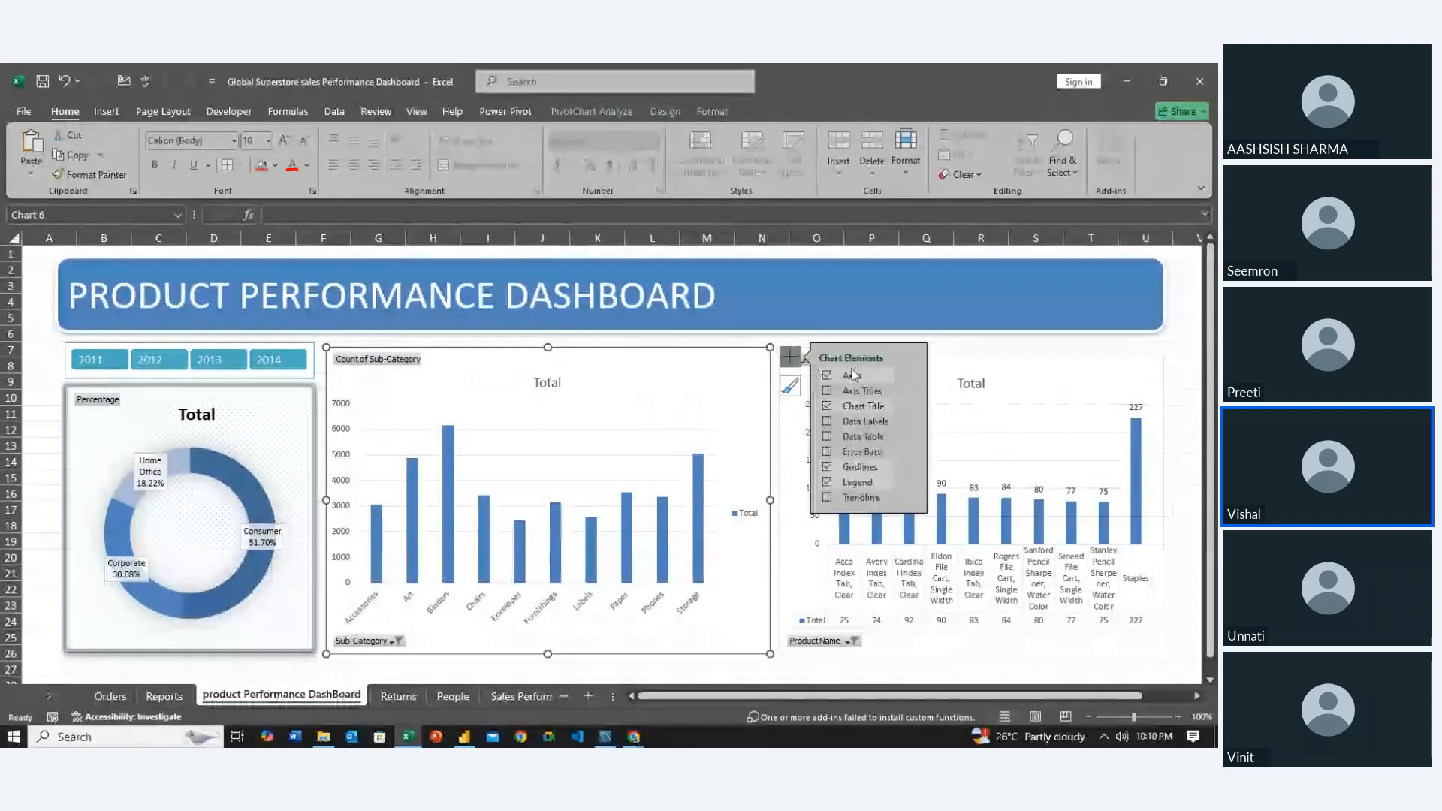
{"action": "left_click", "coordinate": [827, 437]}
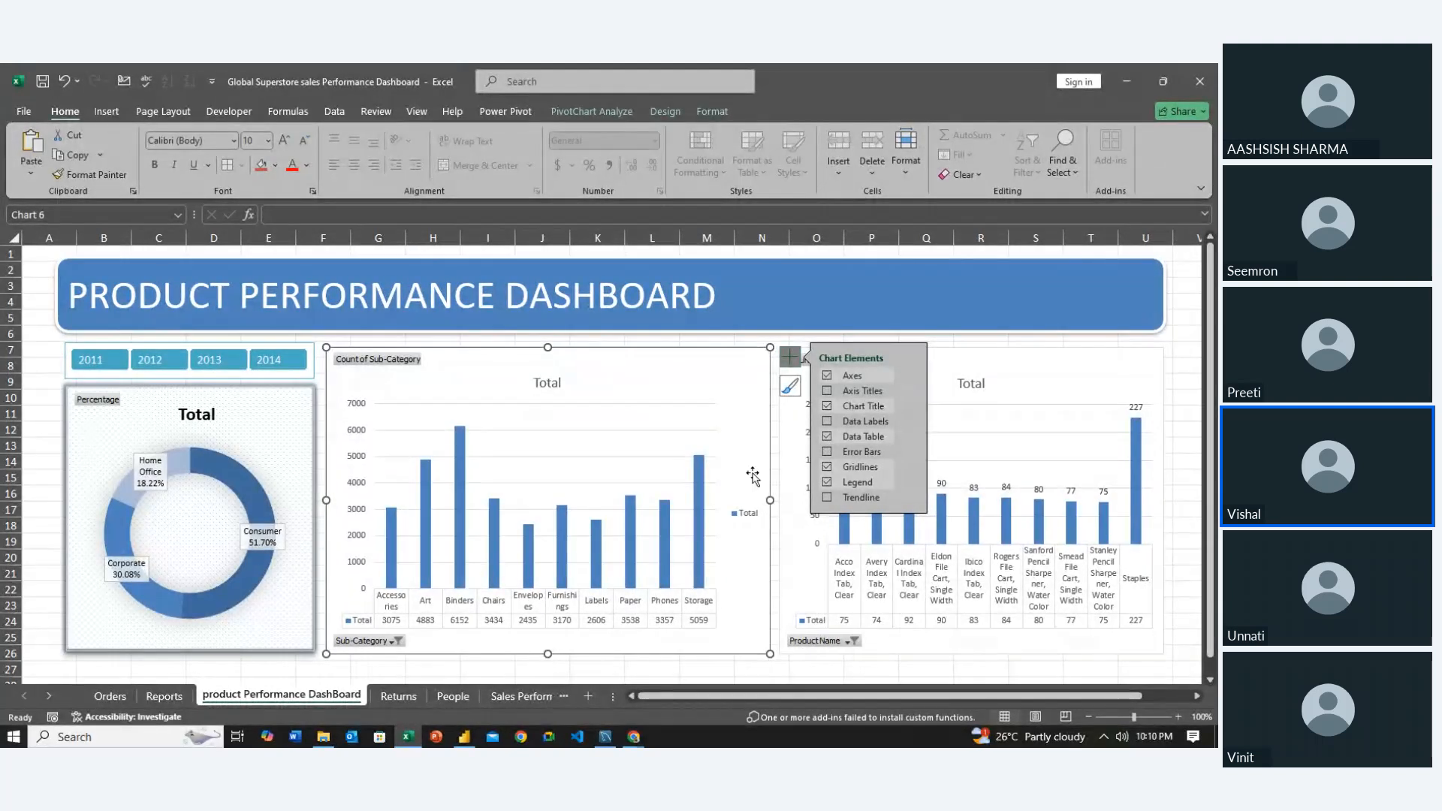
{"action": "left_click", "coordinate": [788, 388]}
{"action": "left_click", "coordinate": [866, 389]}
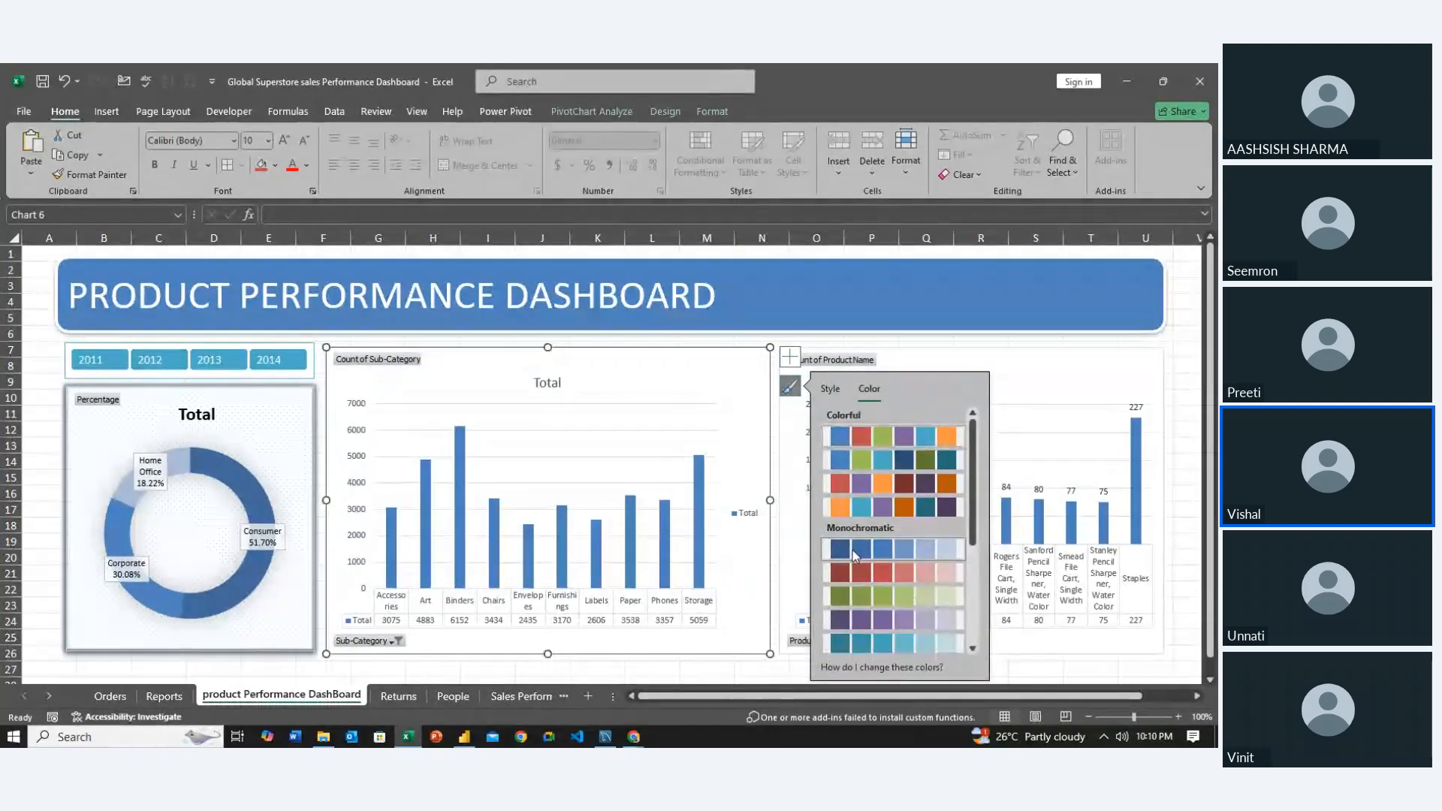
{"action": "left_click", "coordinate": [857, 643]}
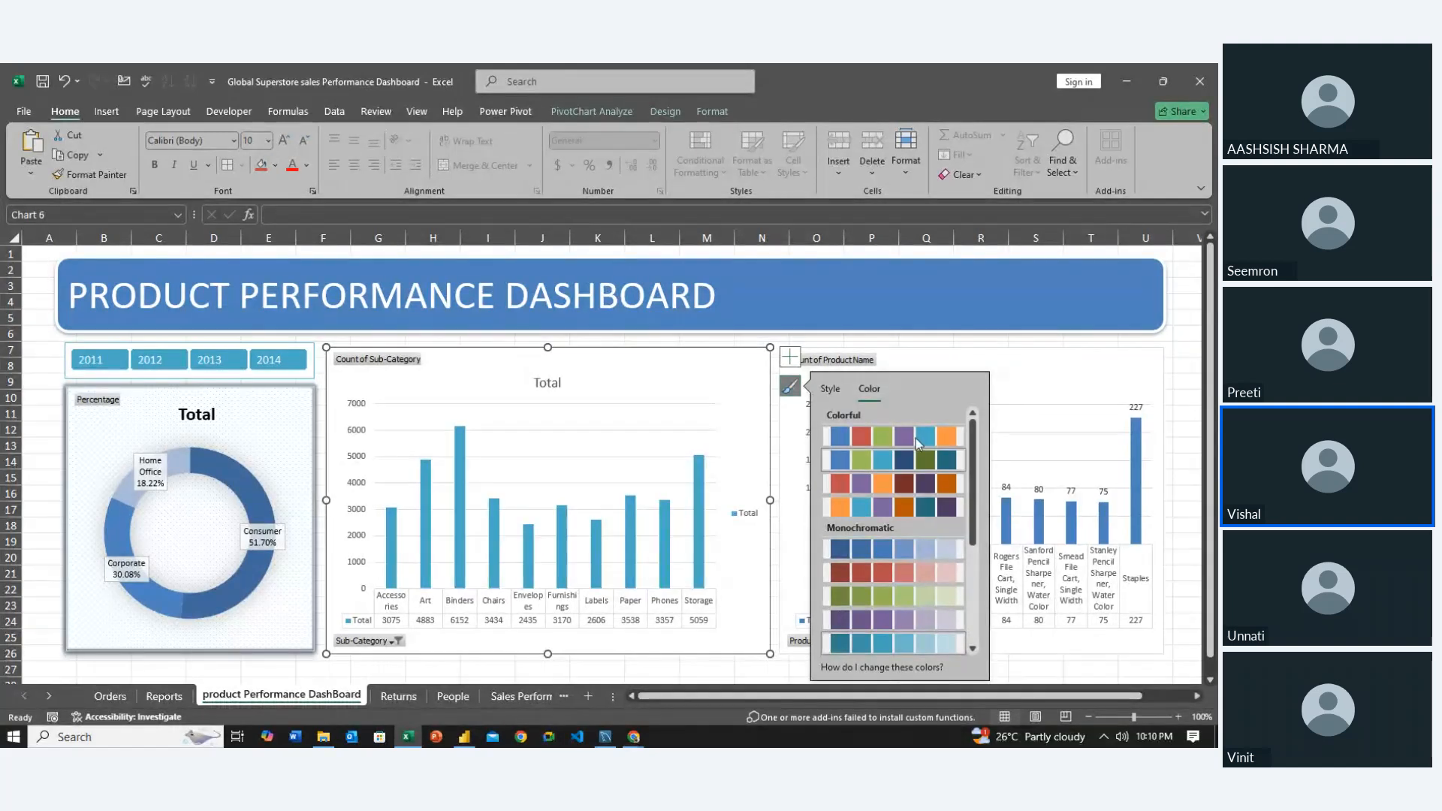
Recolor the Product Name chart with the same teal monochromatic palette as the Sub-Category chart
{"action": "left_click", "coordinate": [1017, 384]}
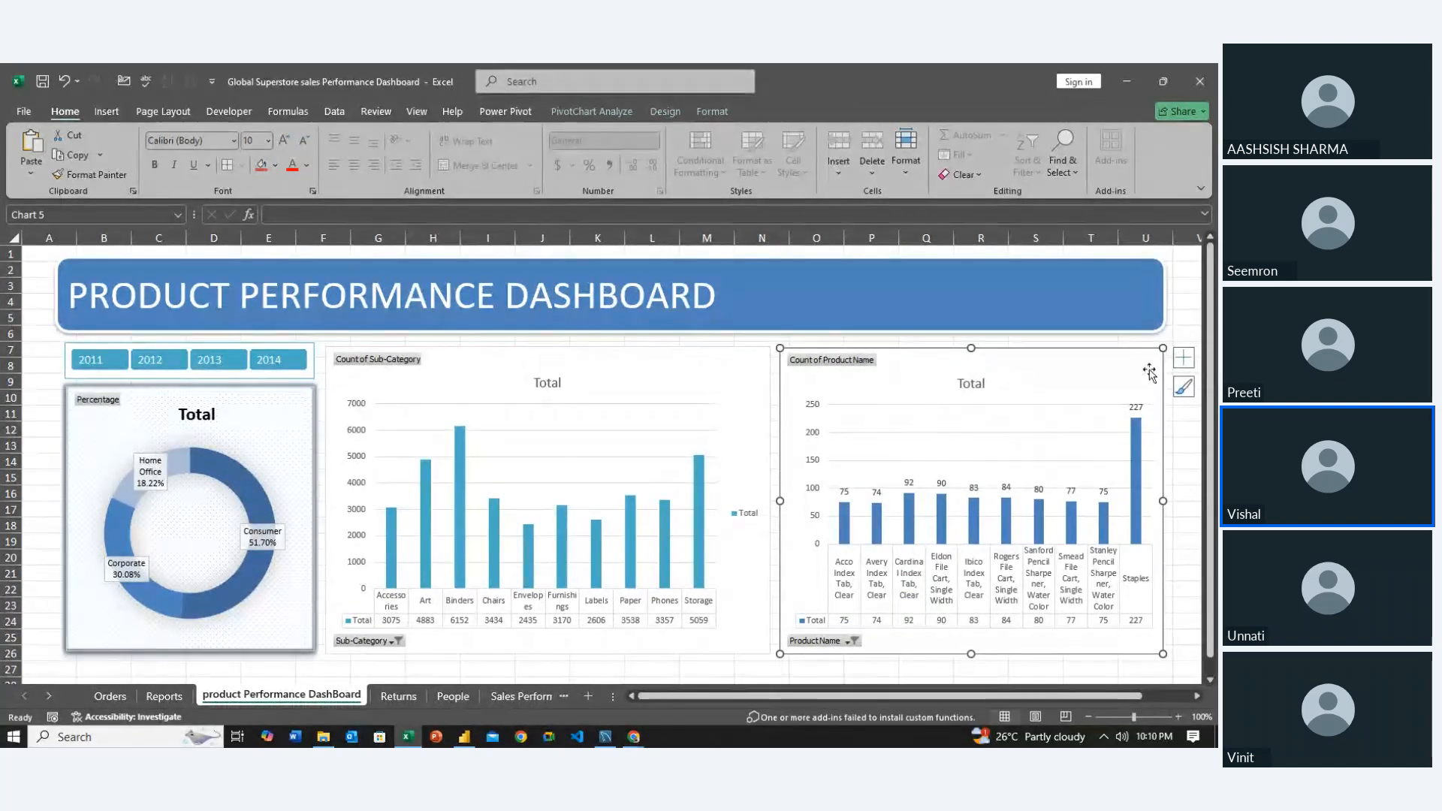
{"action": "left_click", "coordinate": [1183, 386]}
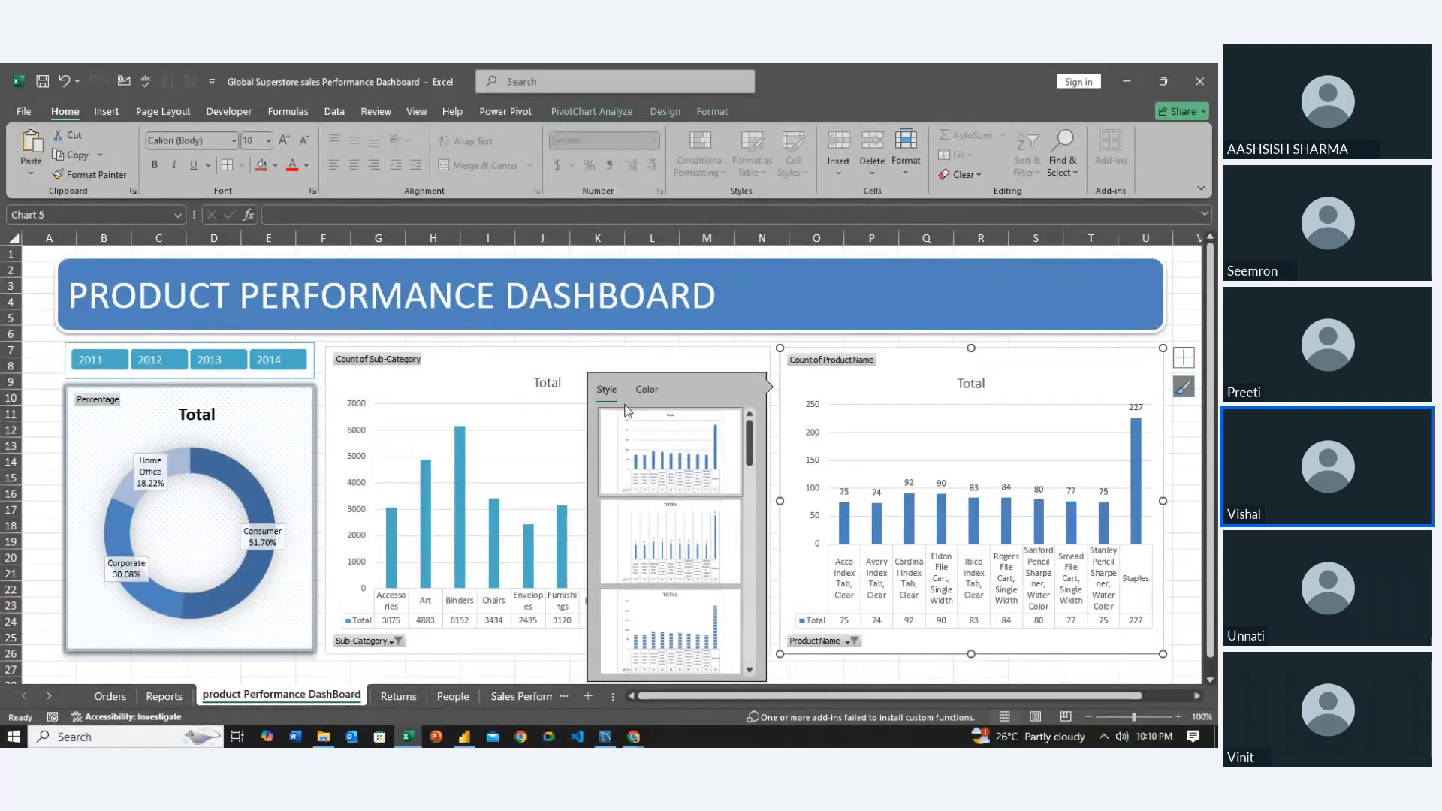
{"action": "left_click", "coordinate": [647, 389]}
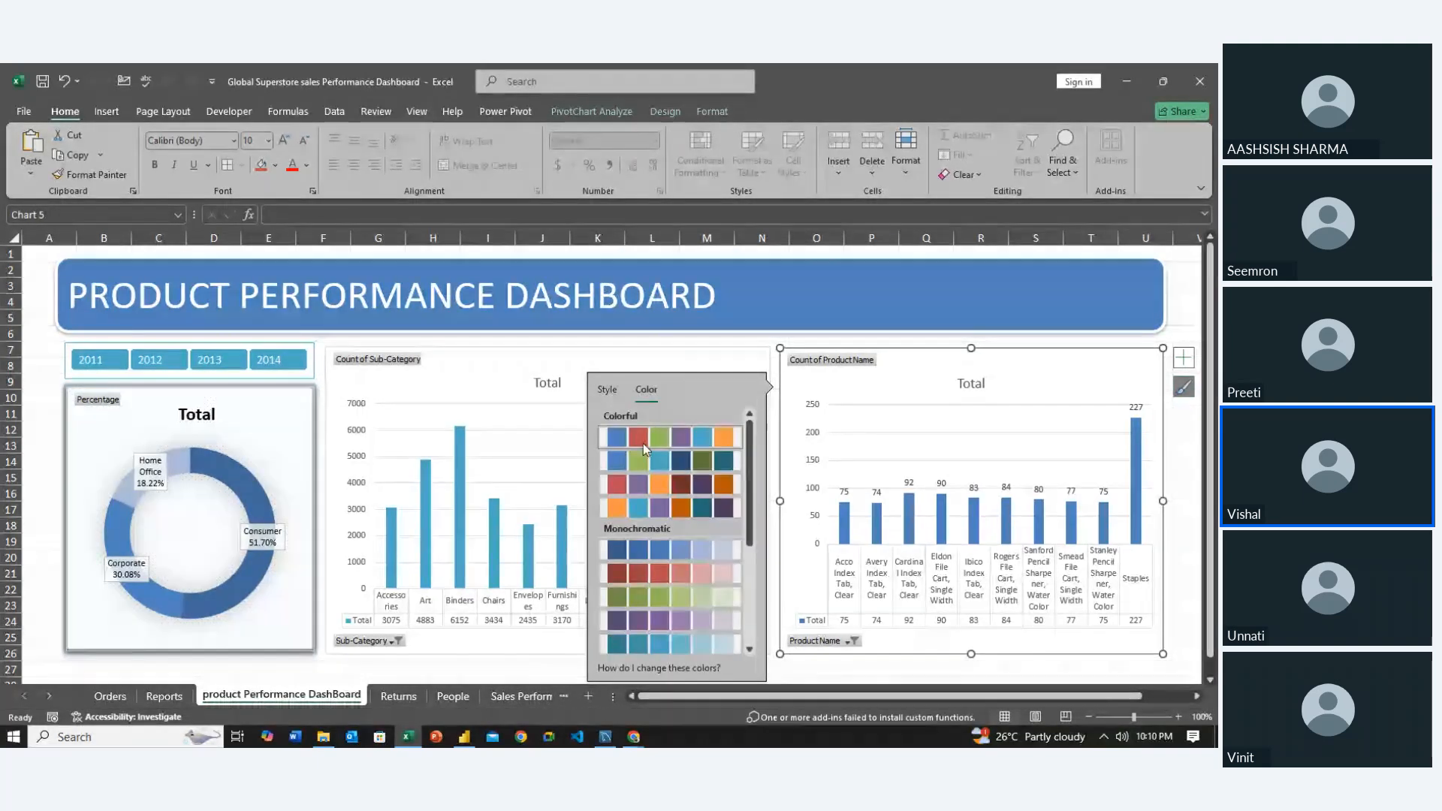
{"action": "left_click", "coordinate": [661, 643]}
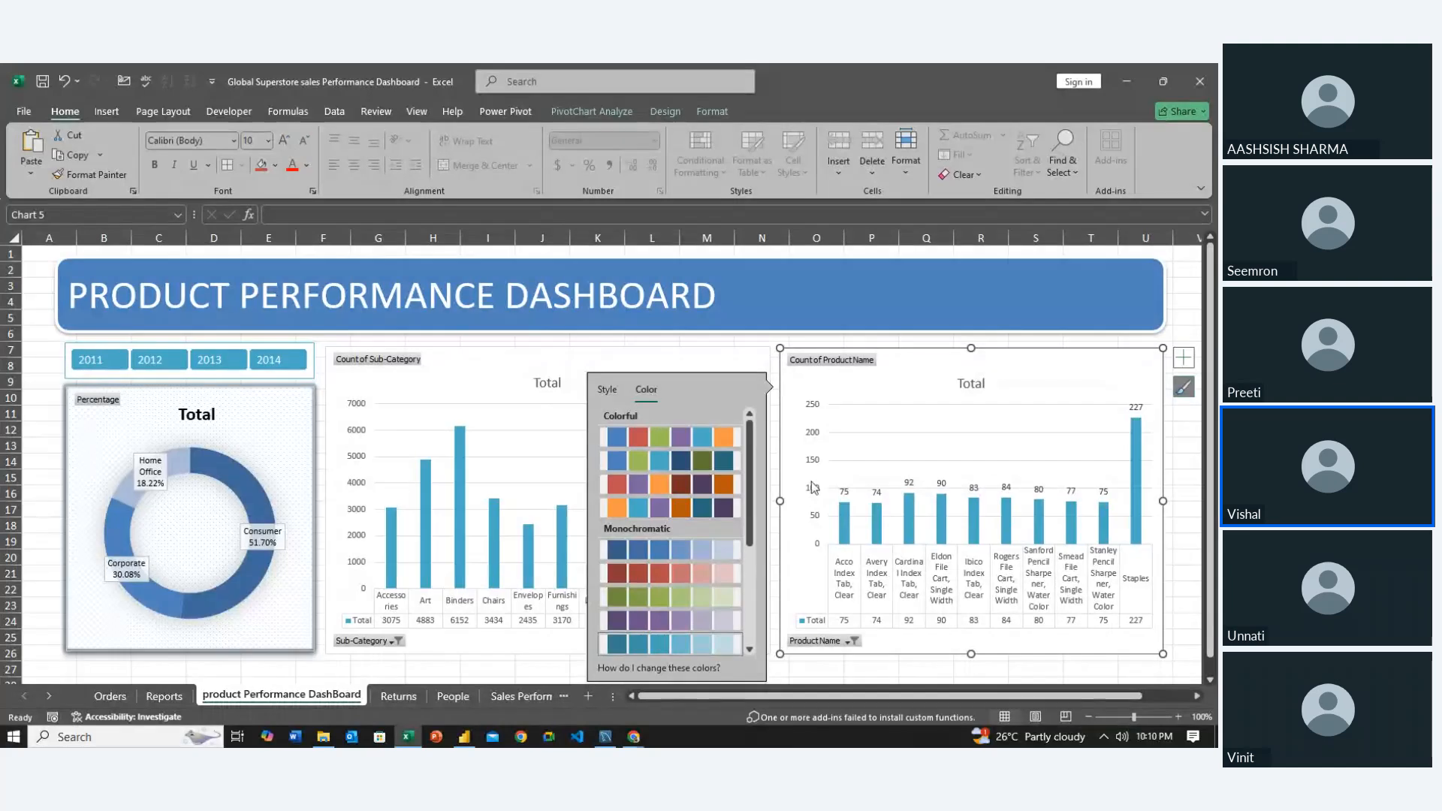
{"action": "left_click", "coordinate": [693, 356]}
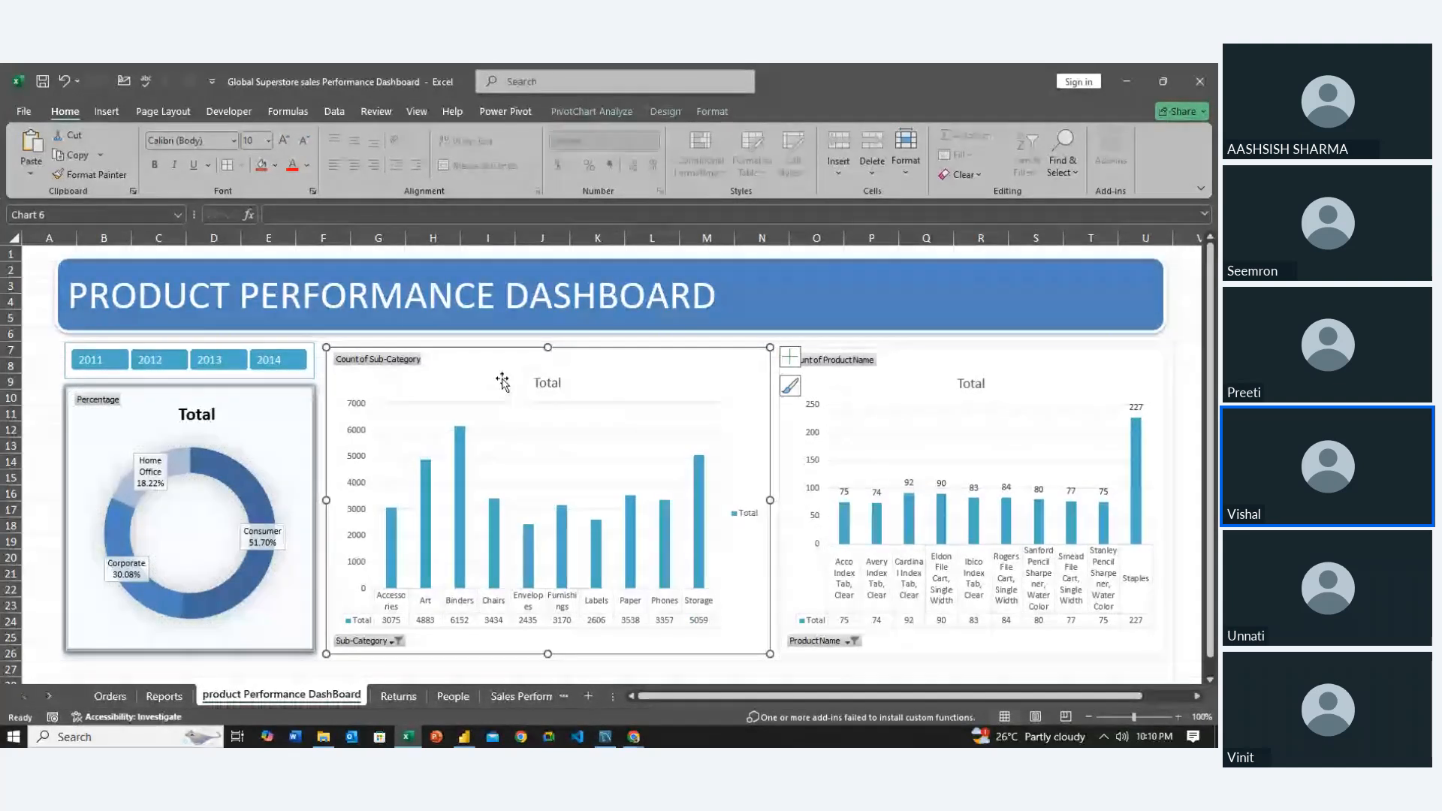
Deselect the charts and hide the gridlines on the product Performance DashBoard sheet
{"action": "left_click", "coordinate": [43, 456]}
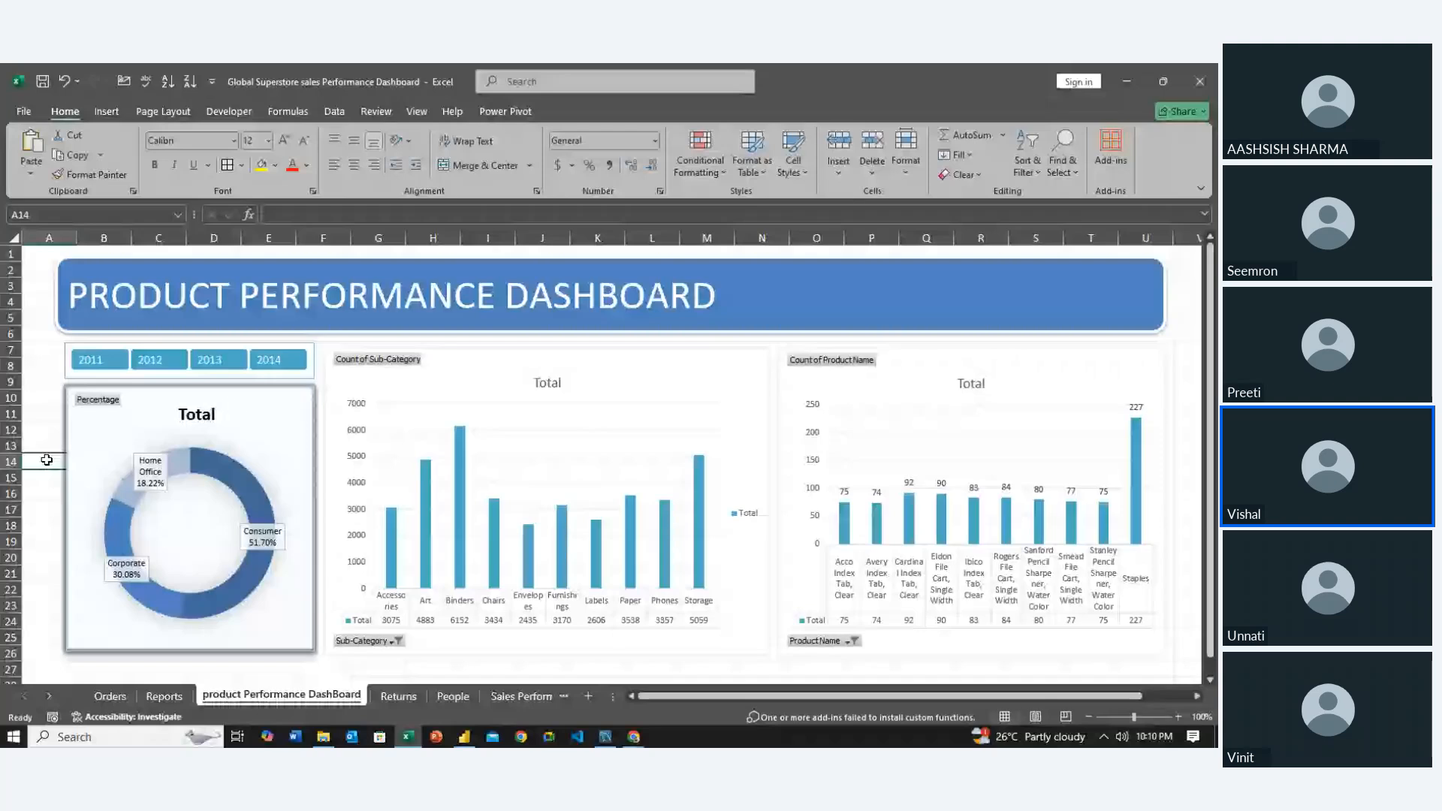
{"action": "left_click", "coordinate": [418, 112]}
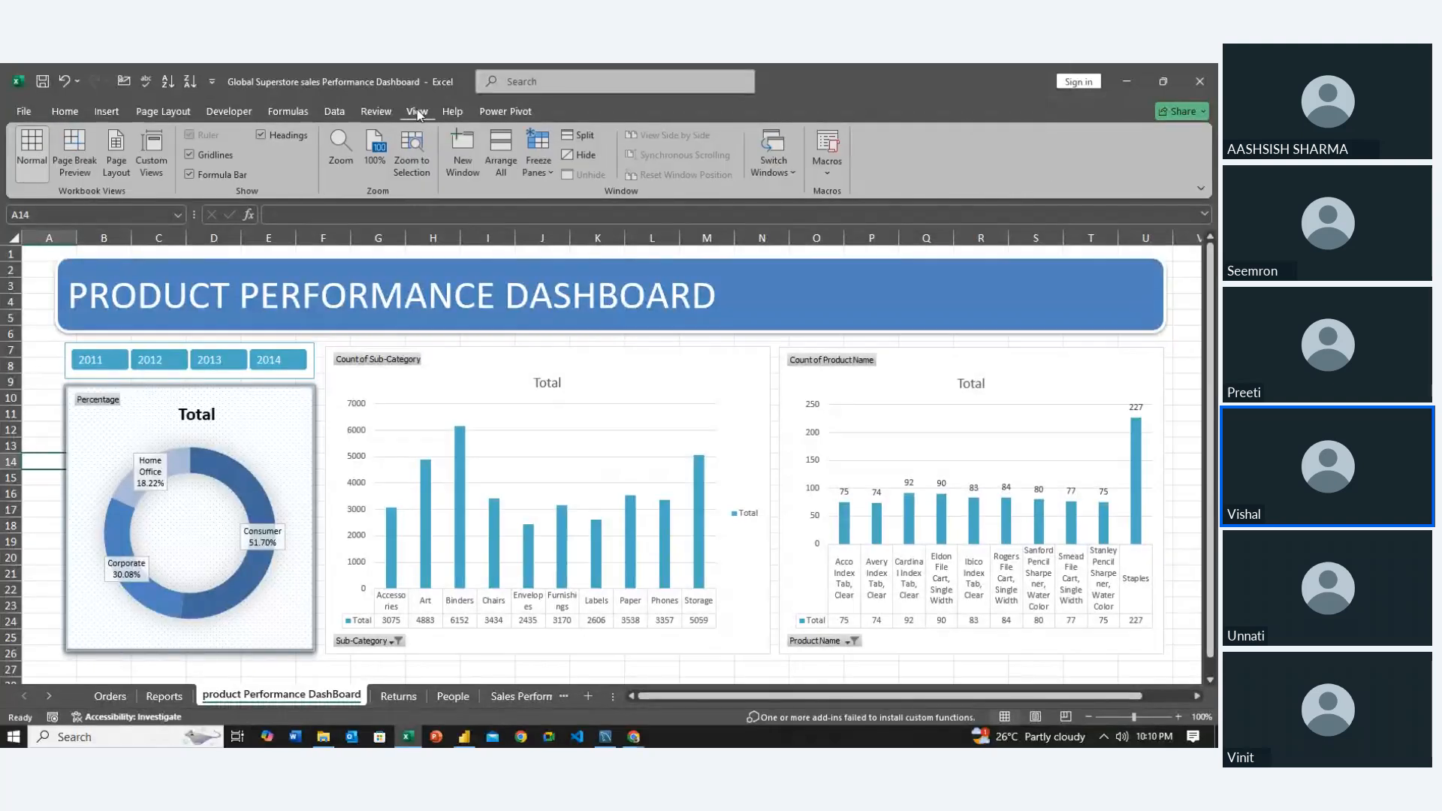
{"action": "left_click", "coordinate": [198, 151]}
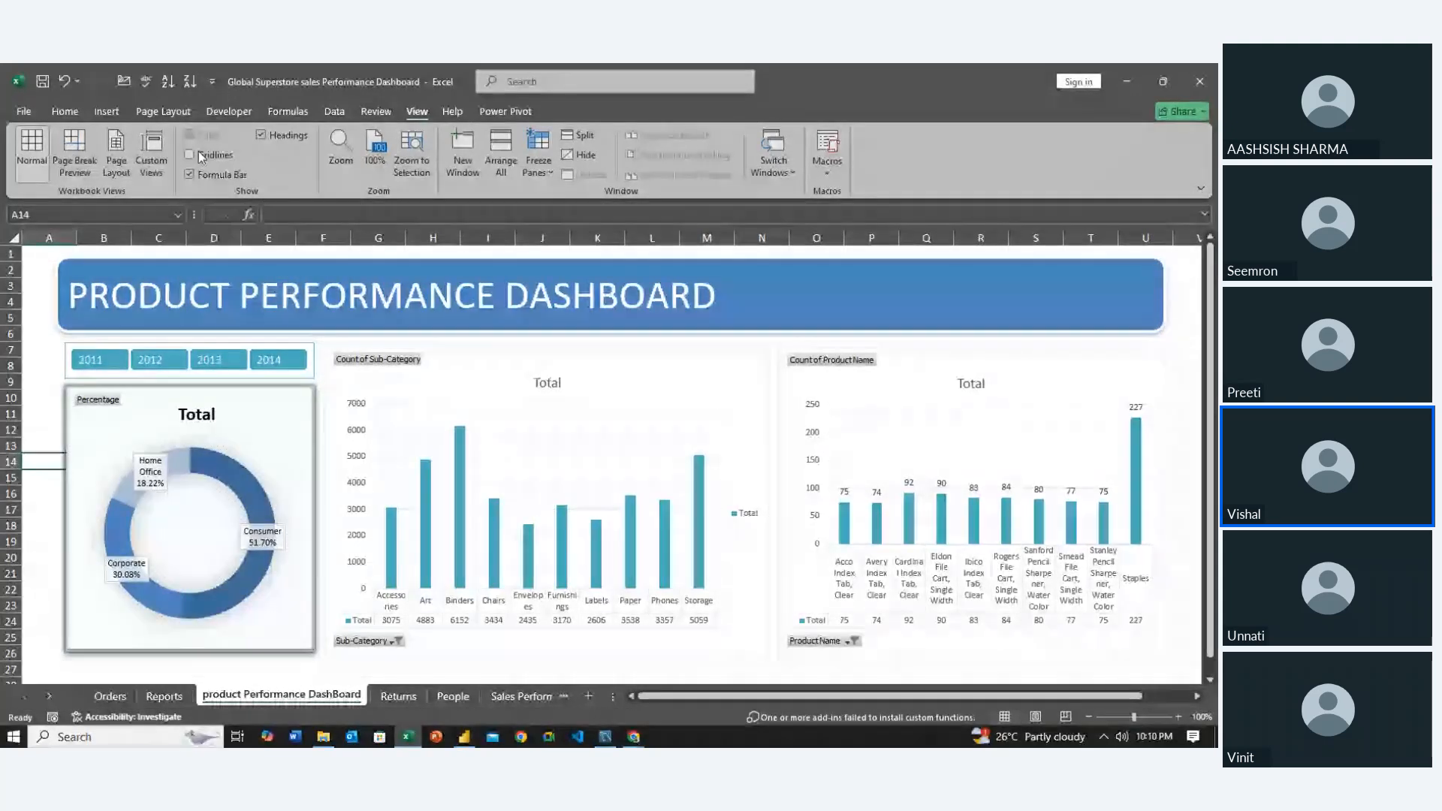
Hide the row and column headings and the formula bar, and collapse the ribbon to preview the dashboard
{"action": "left_click", "coordinate": [259, 136]}
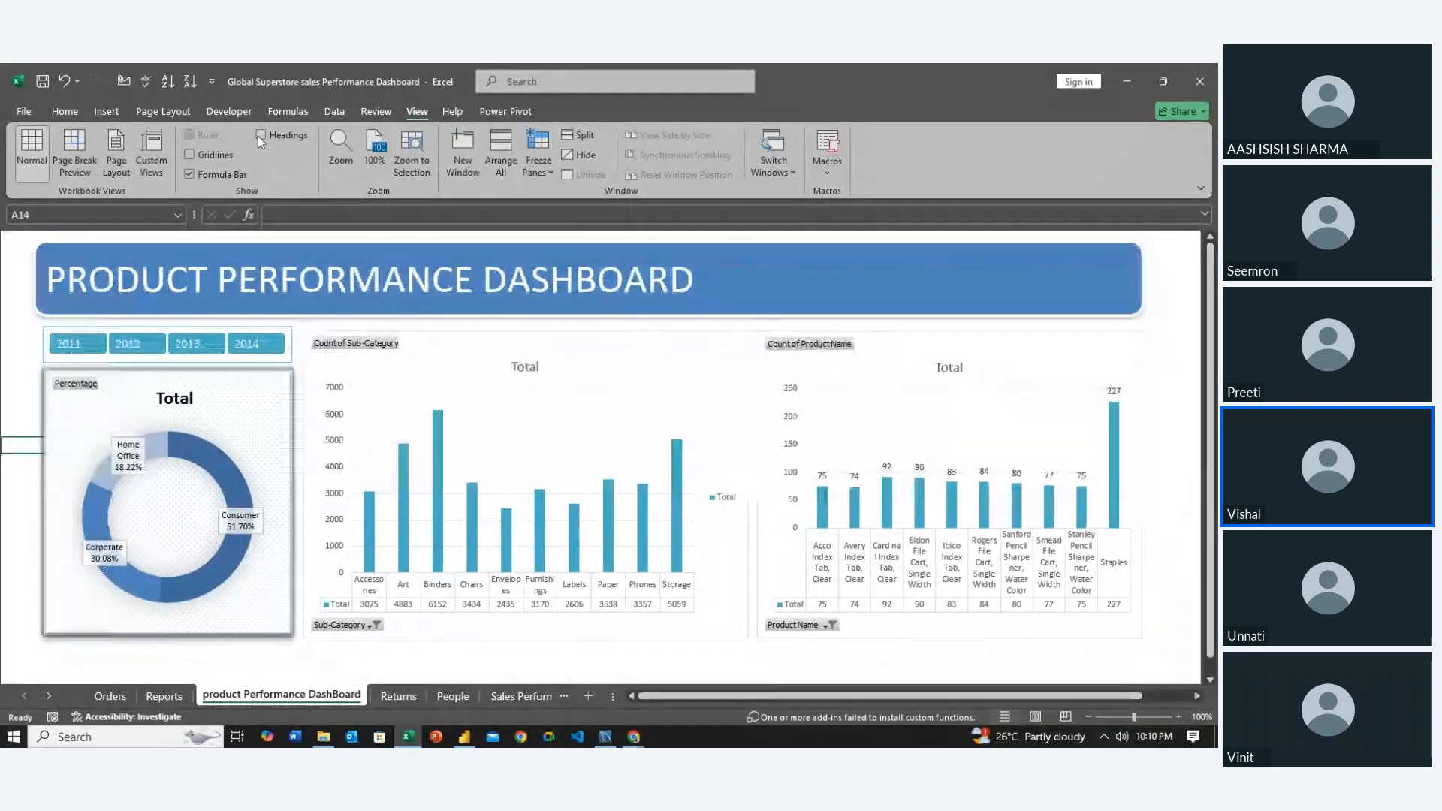
{"action": "left_click", "coordinate": [189, 174]}
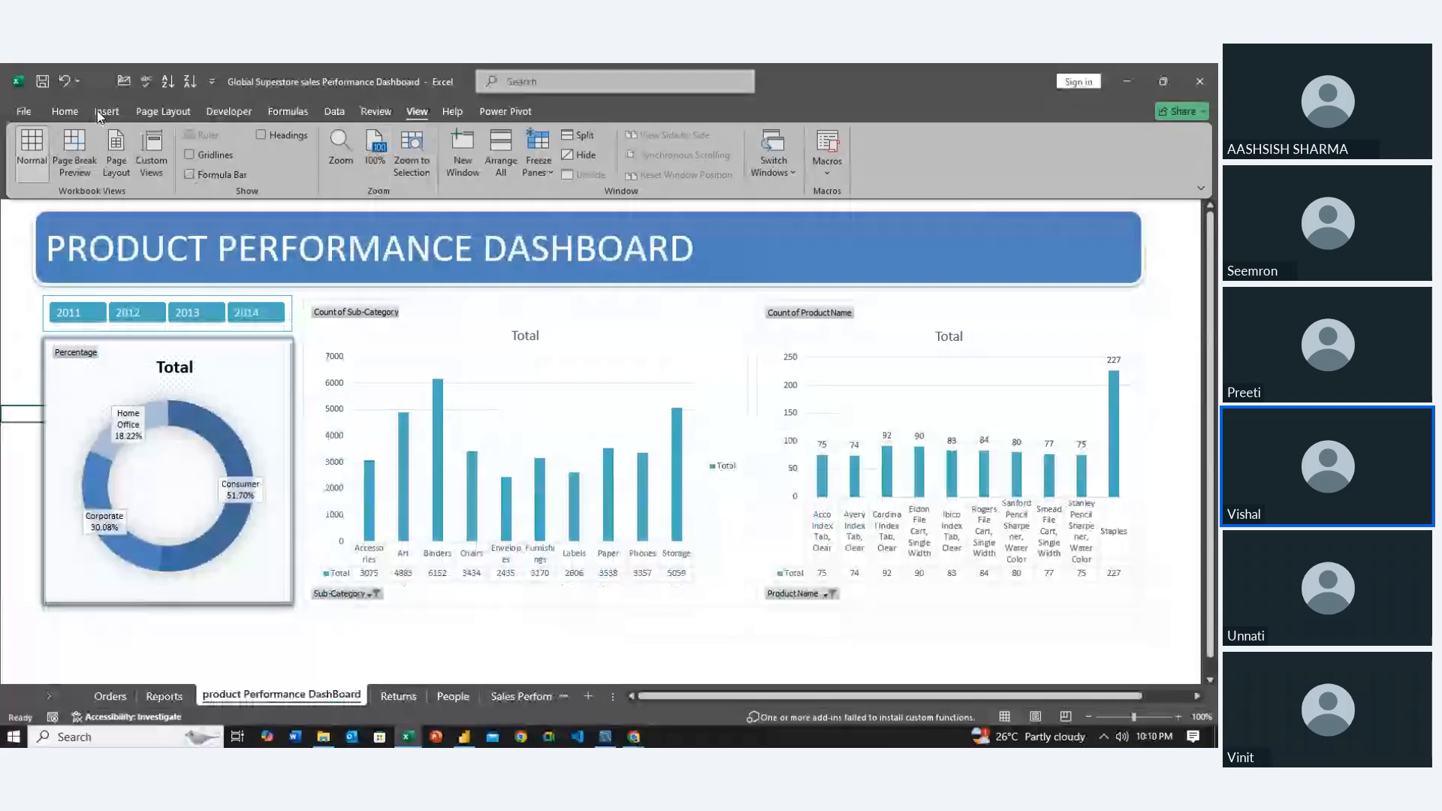
{"action": "left_click", "coordinate": [68, 112]}
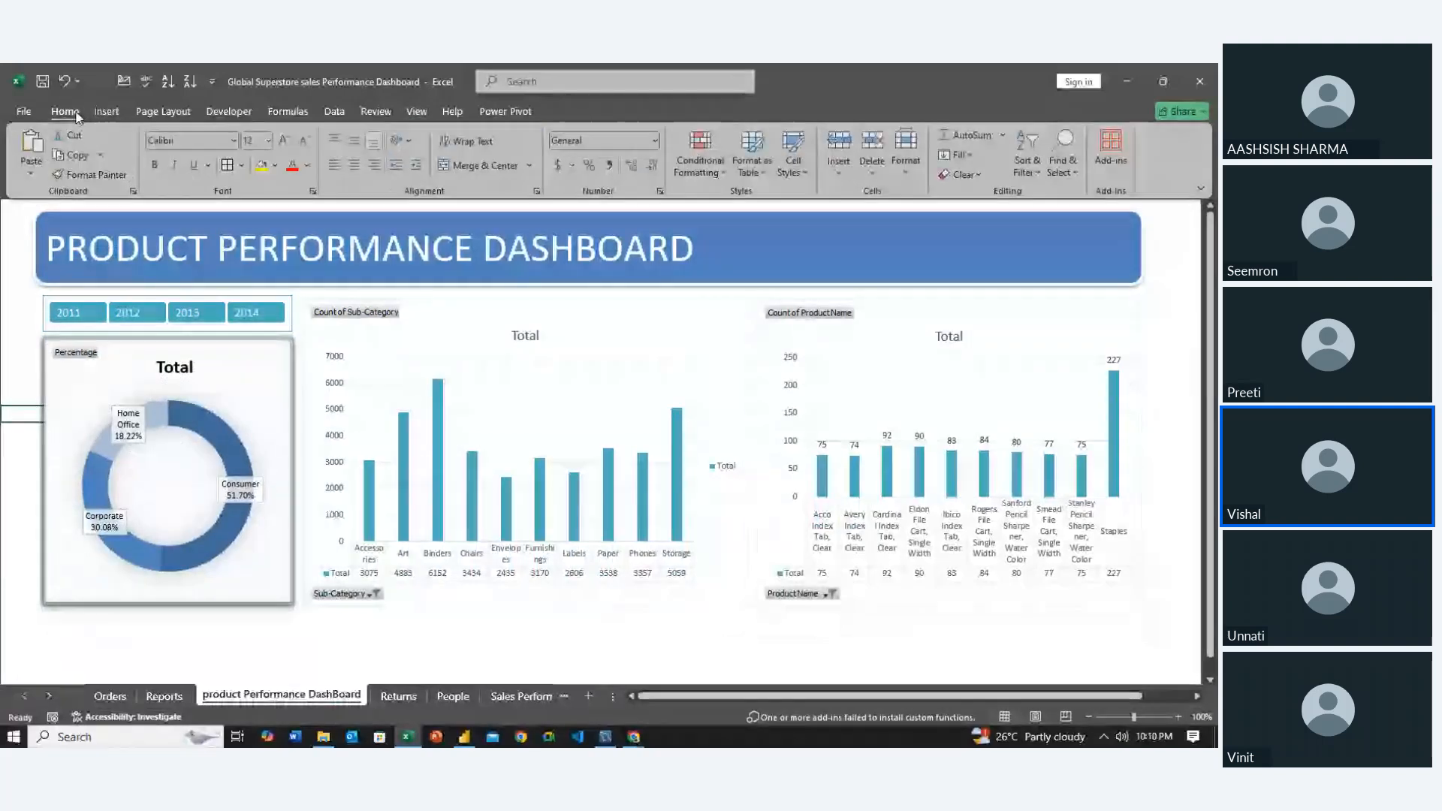
{"action": "double_click", "coordinate": [66, 112]}
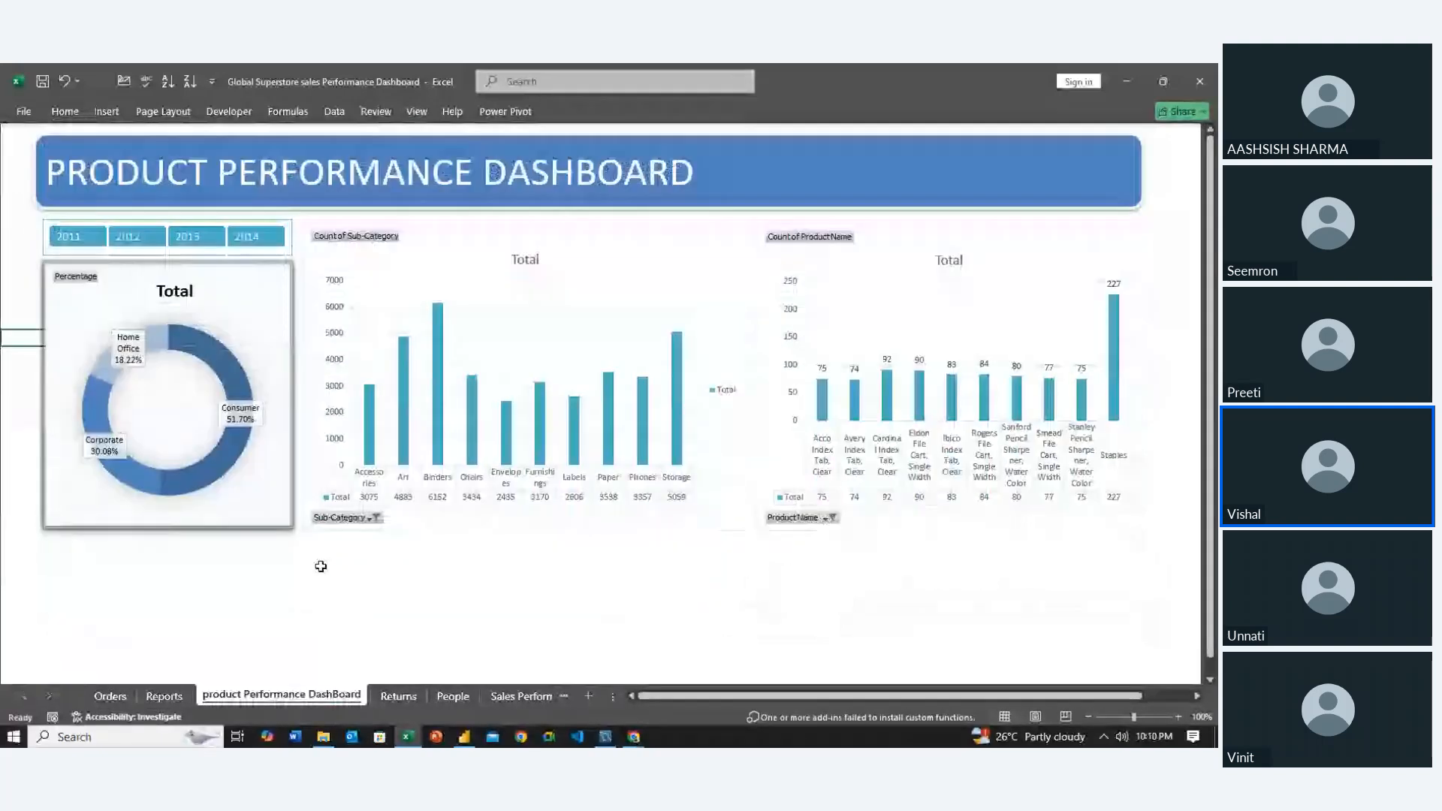
{"action": "left_click", "coordinate": [321, 566]}
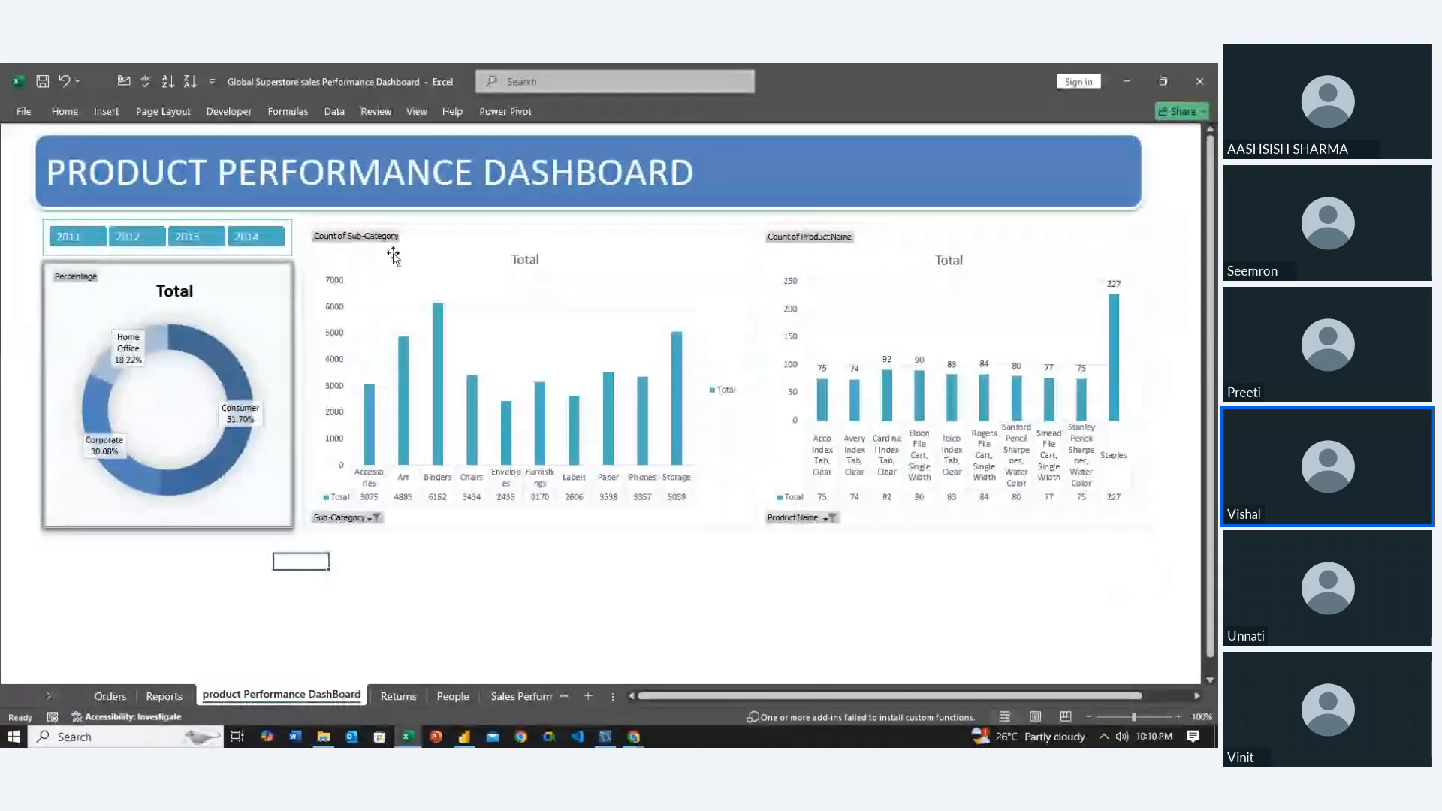
Expand the ribbon and show the formula bar and the row and column headings again
{"action": "double_click", "coordinate": [416, 112]}
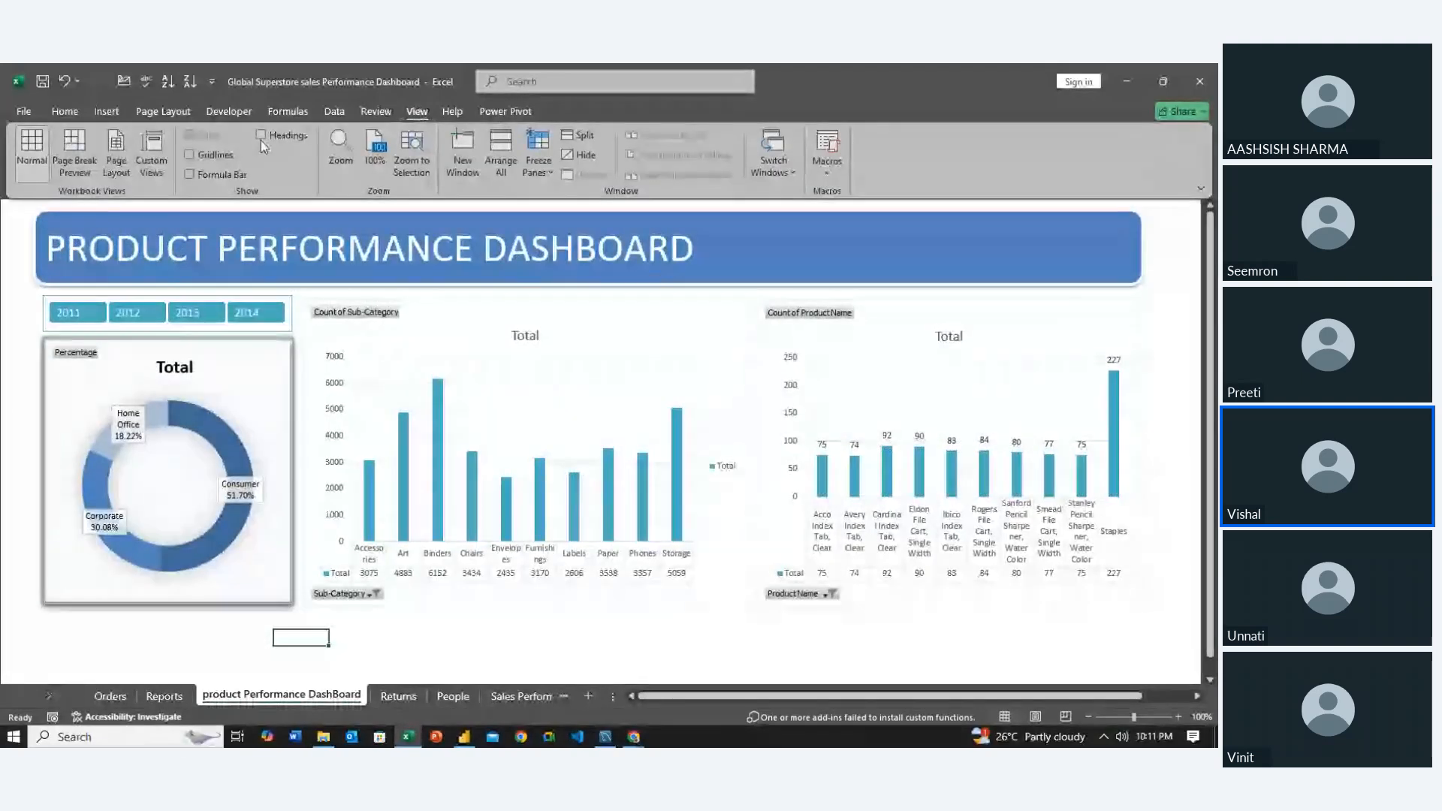
{"action": "left_click", "coordinate": [190, 175]}
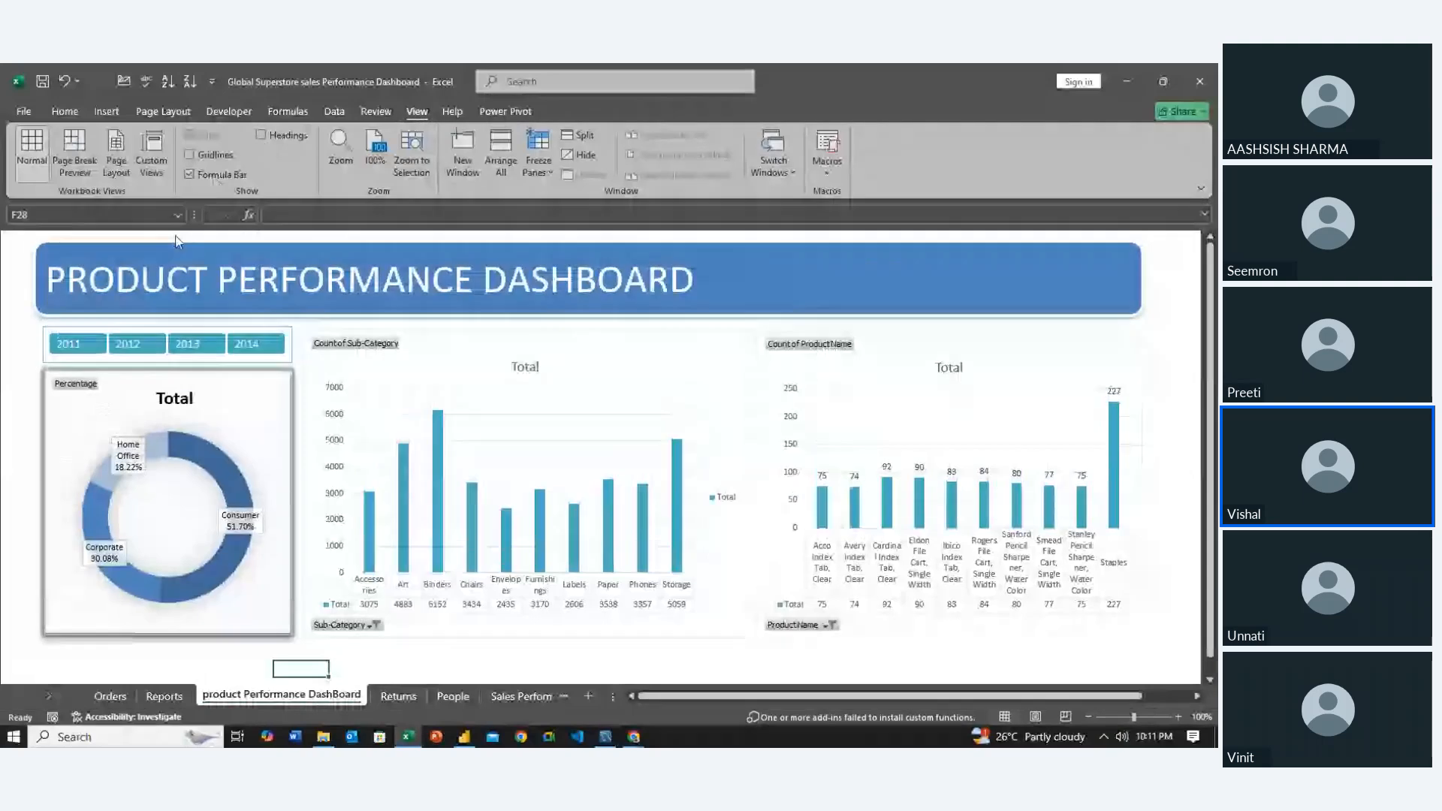
{"action": "left_click", "coordinate": [260, 137]}
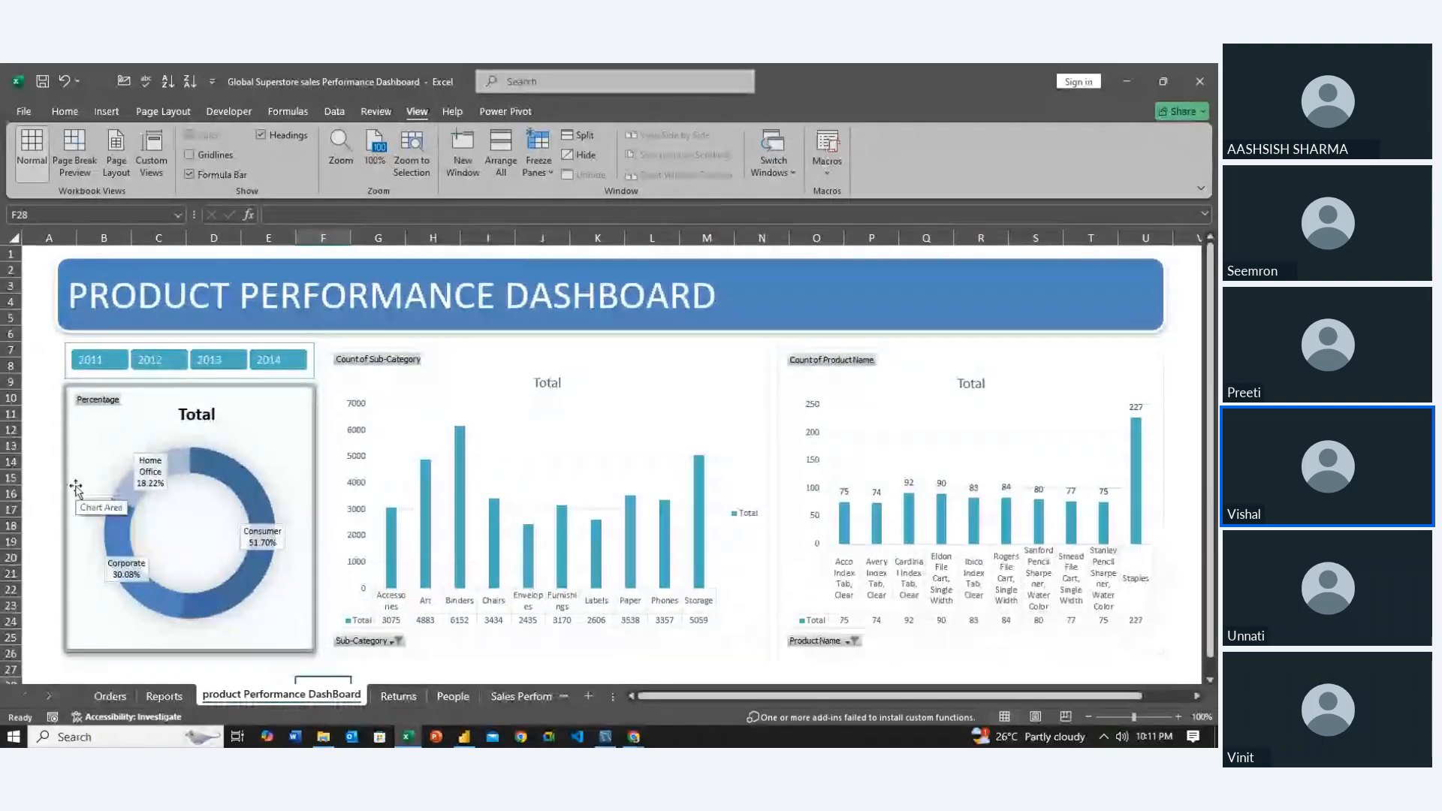
{"action": "left_click", "coordinate": [38, 589]}
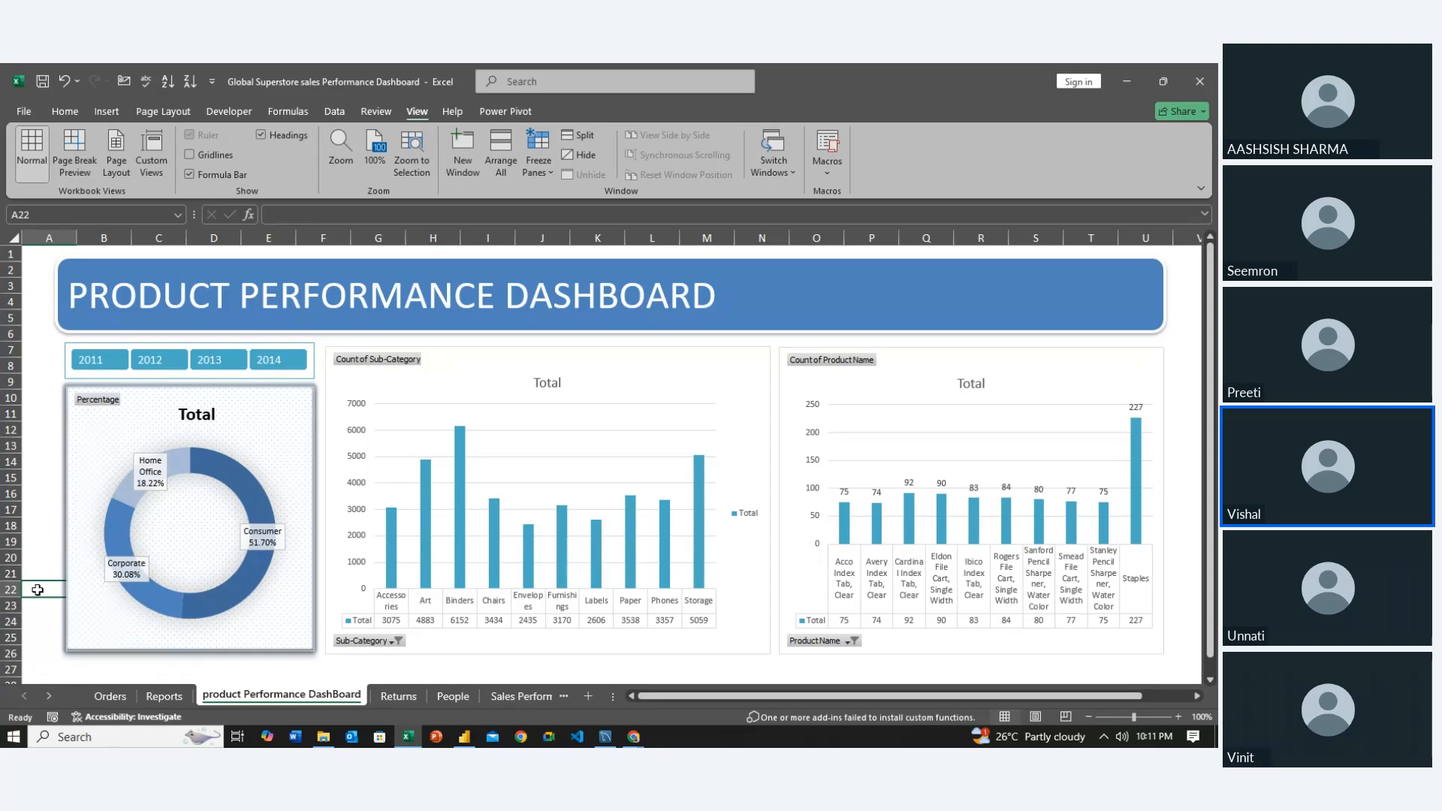
Compare the dashboard charts with the segment, product name and sub-category PivotTables on the Reports sheet
{"action": "left_click", "coordinate": [167, 696]}
{"action": "left_click", "coordinate": [222, 696]}
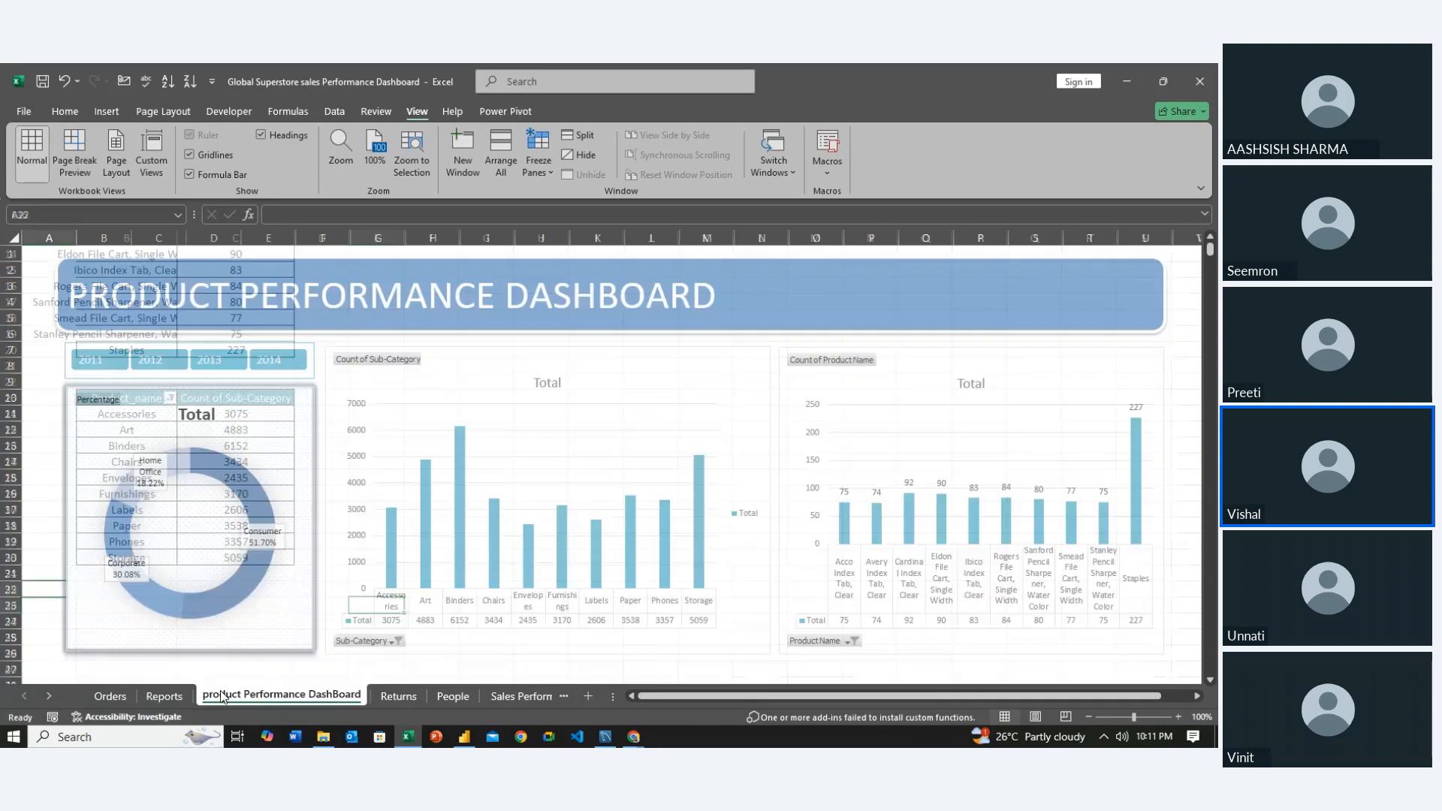
{"action": "left_click", "coordinate": [149, 699]}
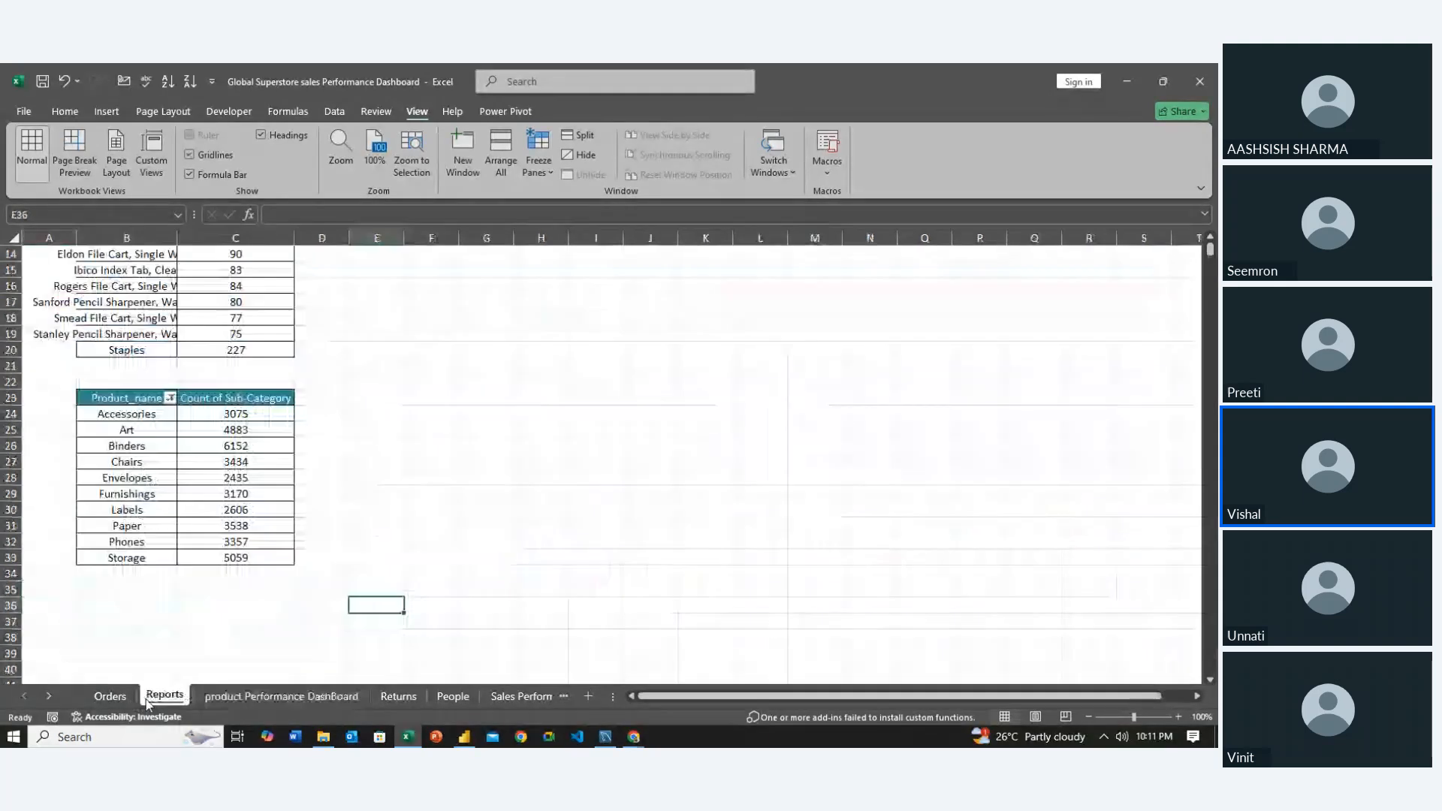
{"action": "left_click", "coordinate": [229, 696]}
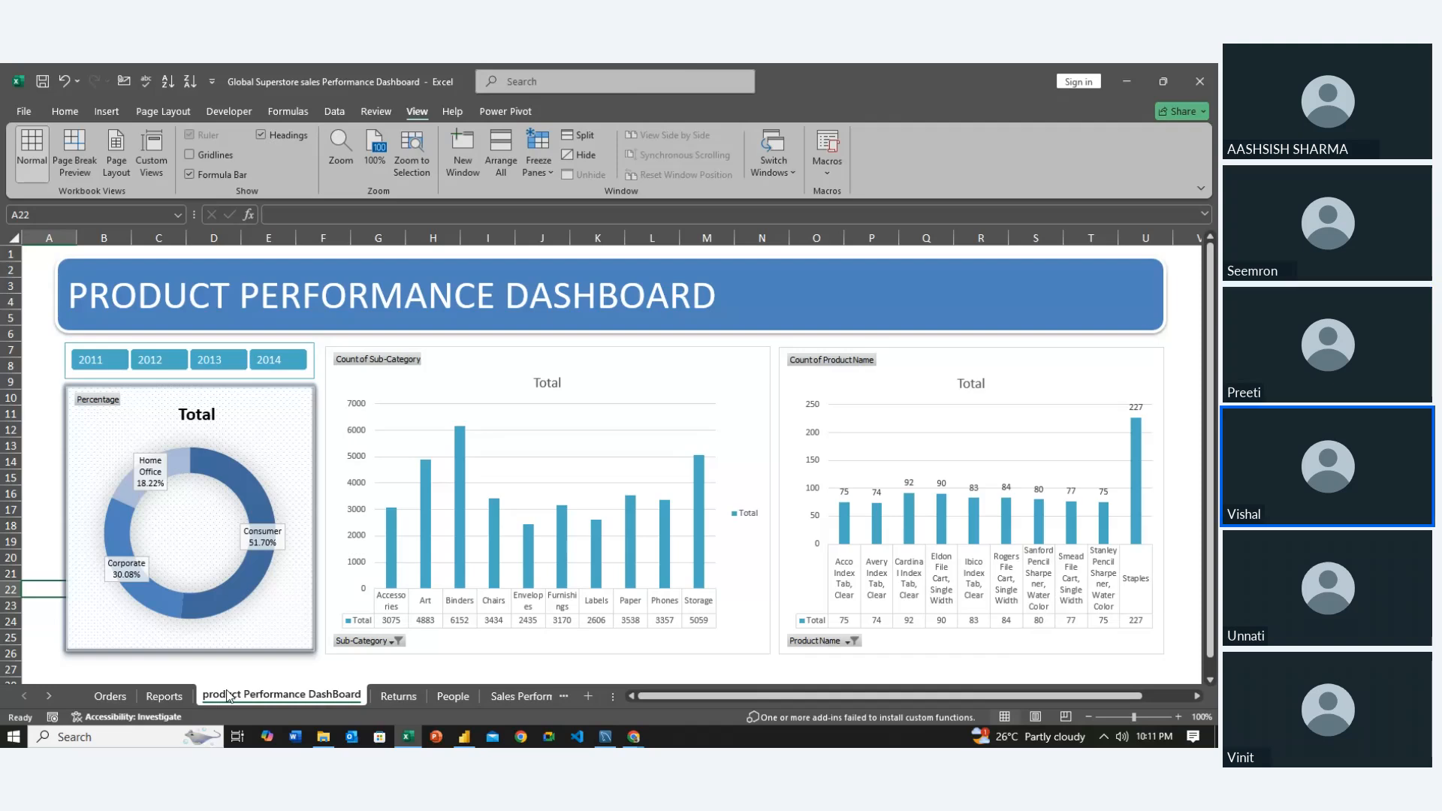
{"action": "left_click", "coordinate": [167, 696]}
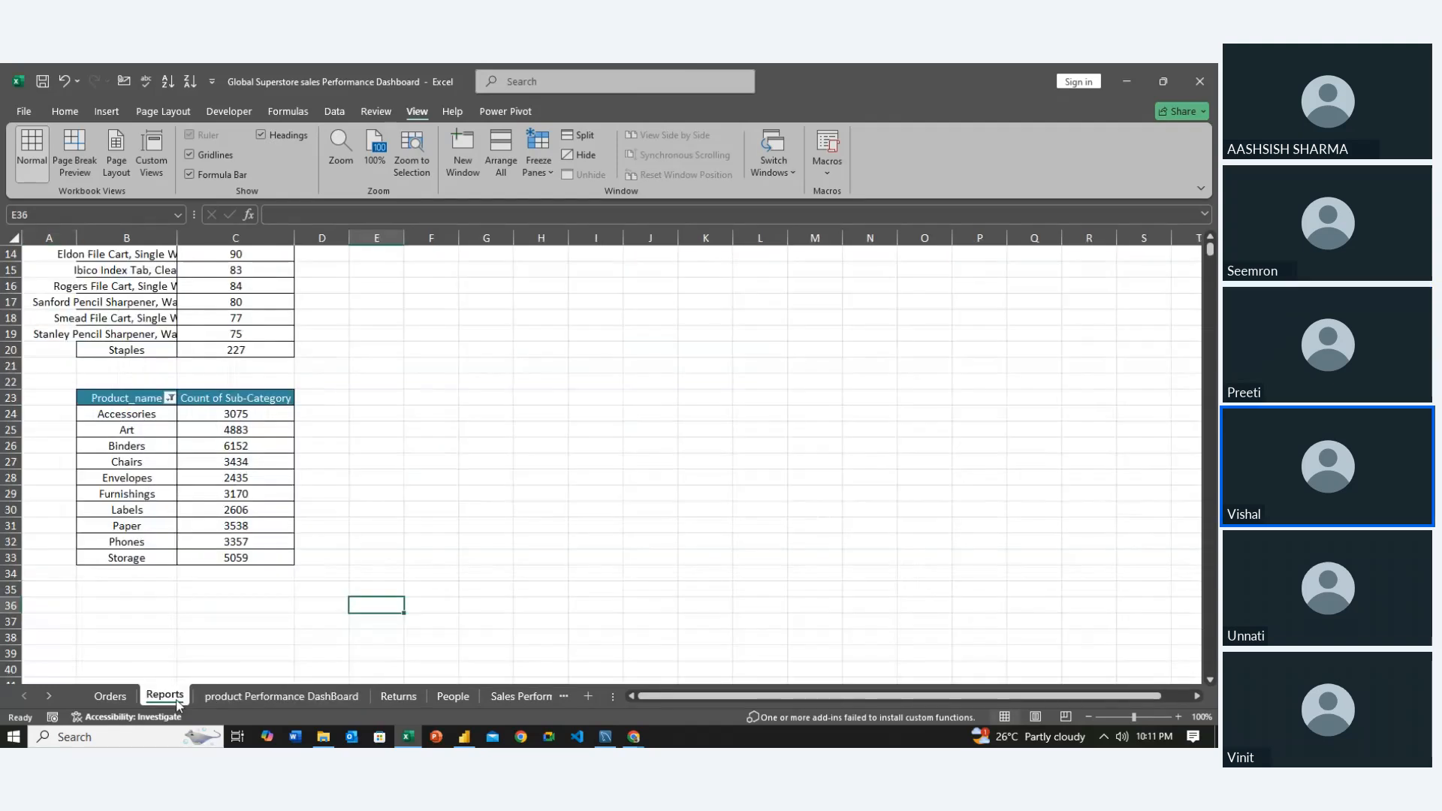
{"action": "scroll", "coordinate": [246, 603], "scroll_direction": "up", "scroll_amount": 5}
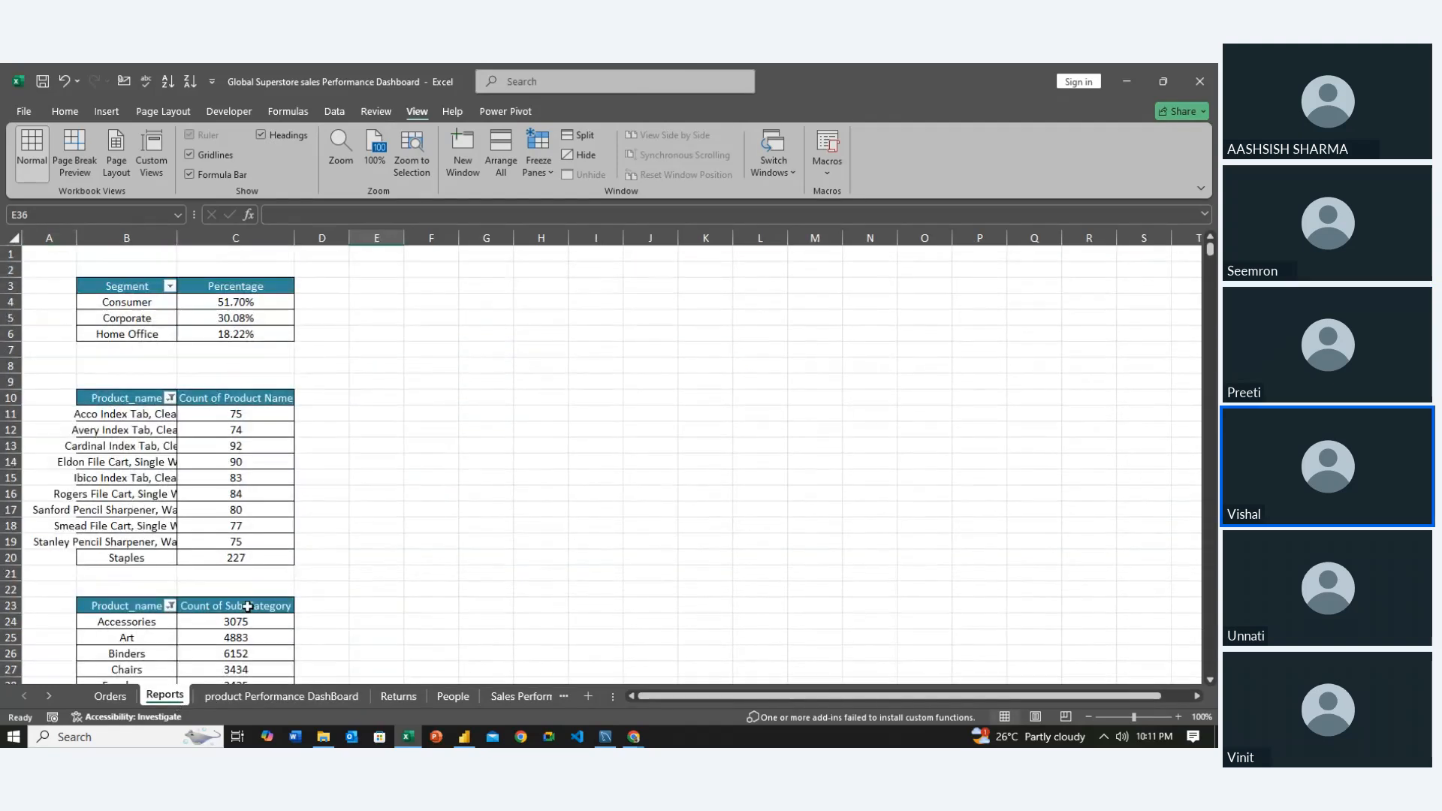
{"action": "left_click", "coordinate": [333, 549]}
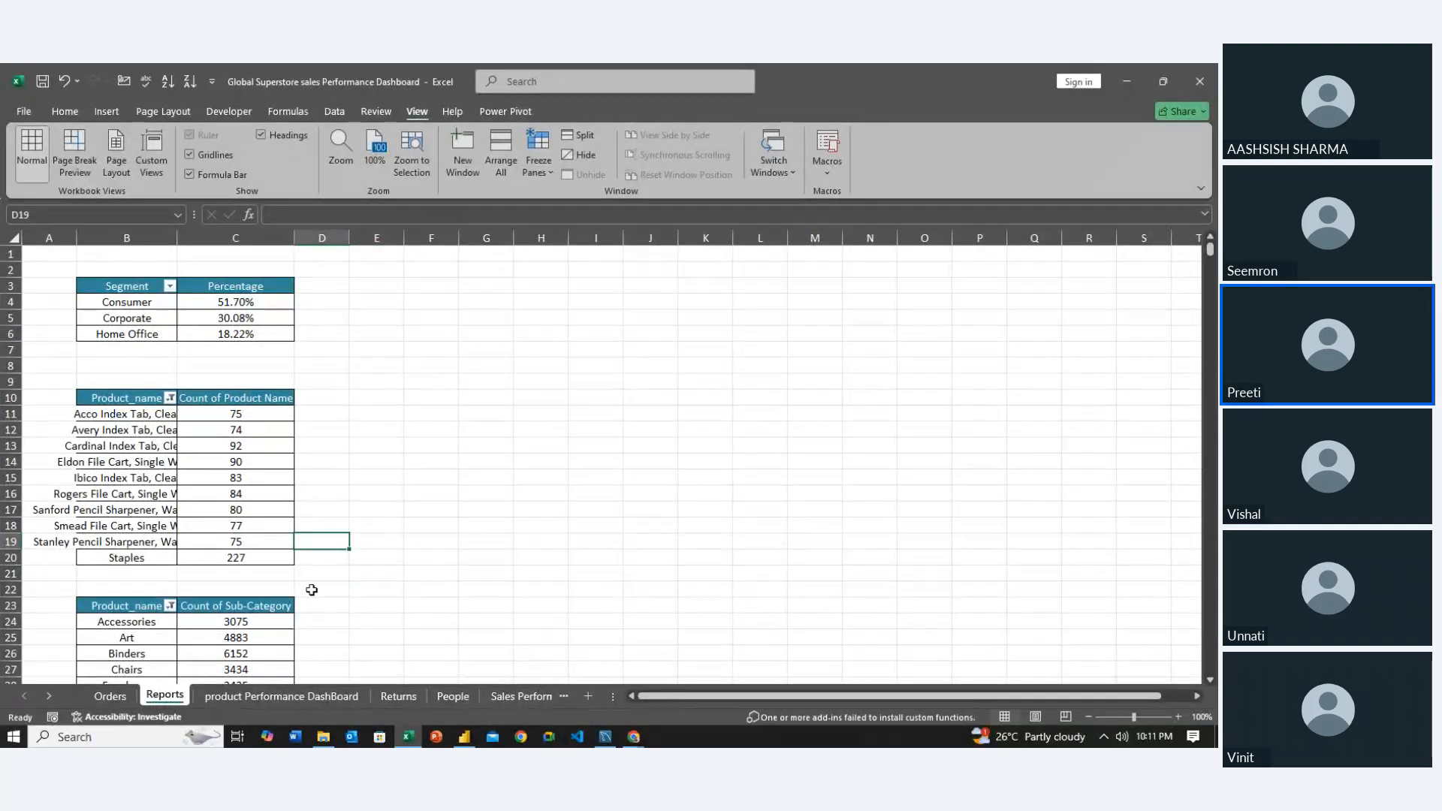
{"action": "scroll", "coordinate": [312, 591], "scroll_direction": "down", "scroll_amount": 1}
{"action": "scroll", "coordinate": [313, 591], "scroll_direction": "down", "scroll_amount": 1}
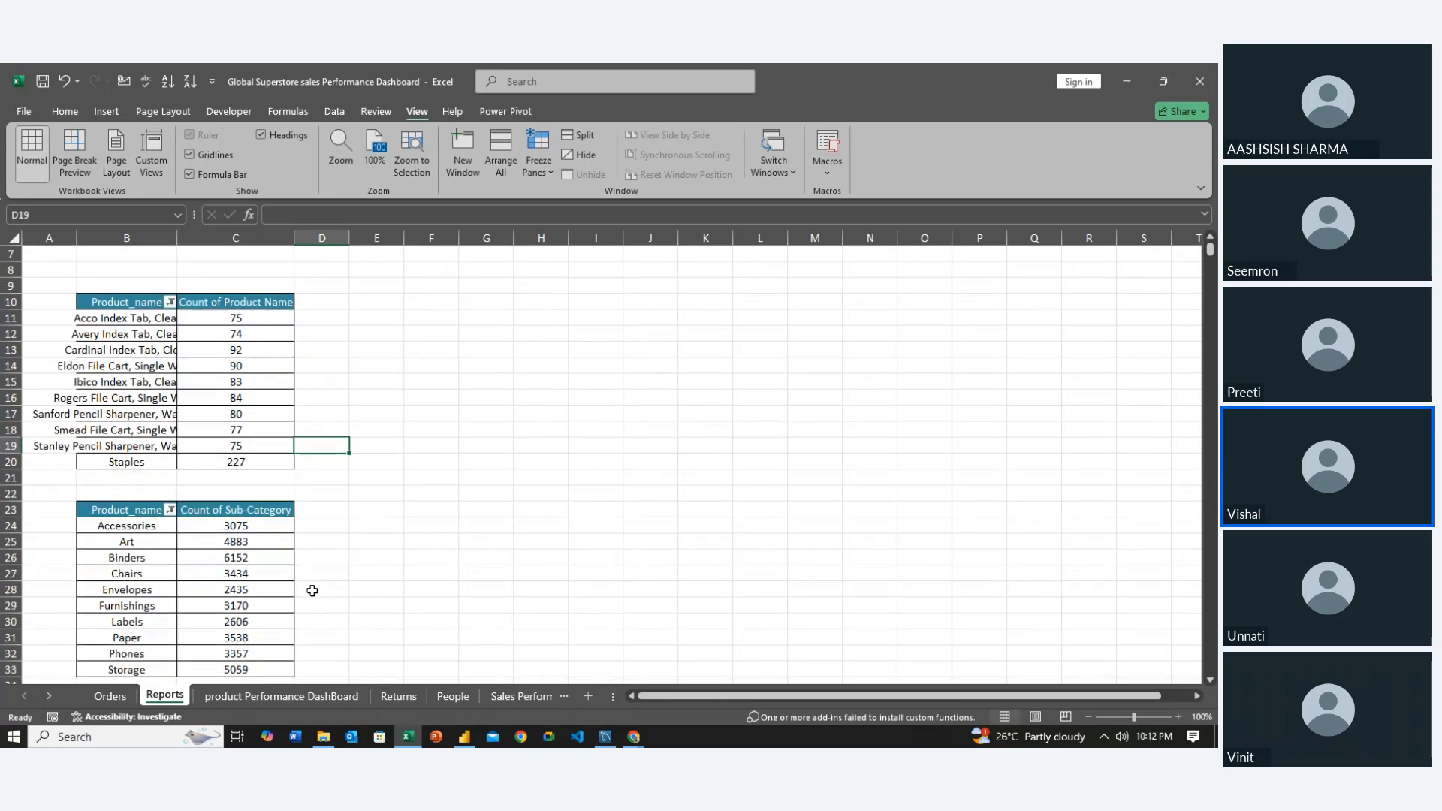
Select the items and counts in the Sub-Category PivotTable, insert a default column chart from them, and delete that chart
{"action": "left_click", "coordinate": [143, 511]}
{"action": "key", "text": "ctrl+shift+Down"}
{"action": "key", "text": "ctrl+shift+Right"}
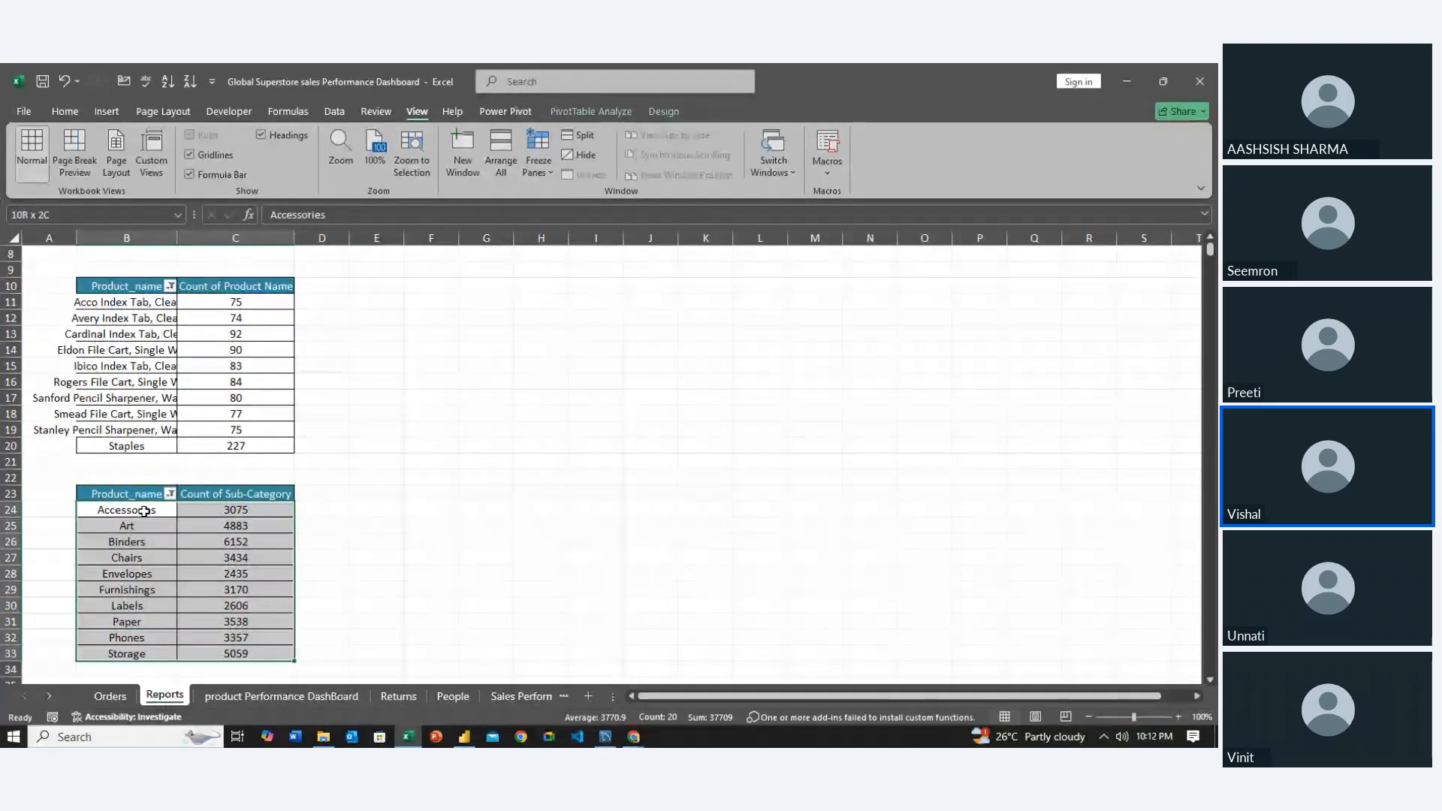
{"action": "key", "text": "alt+F1"}
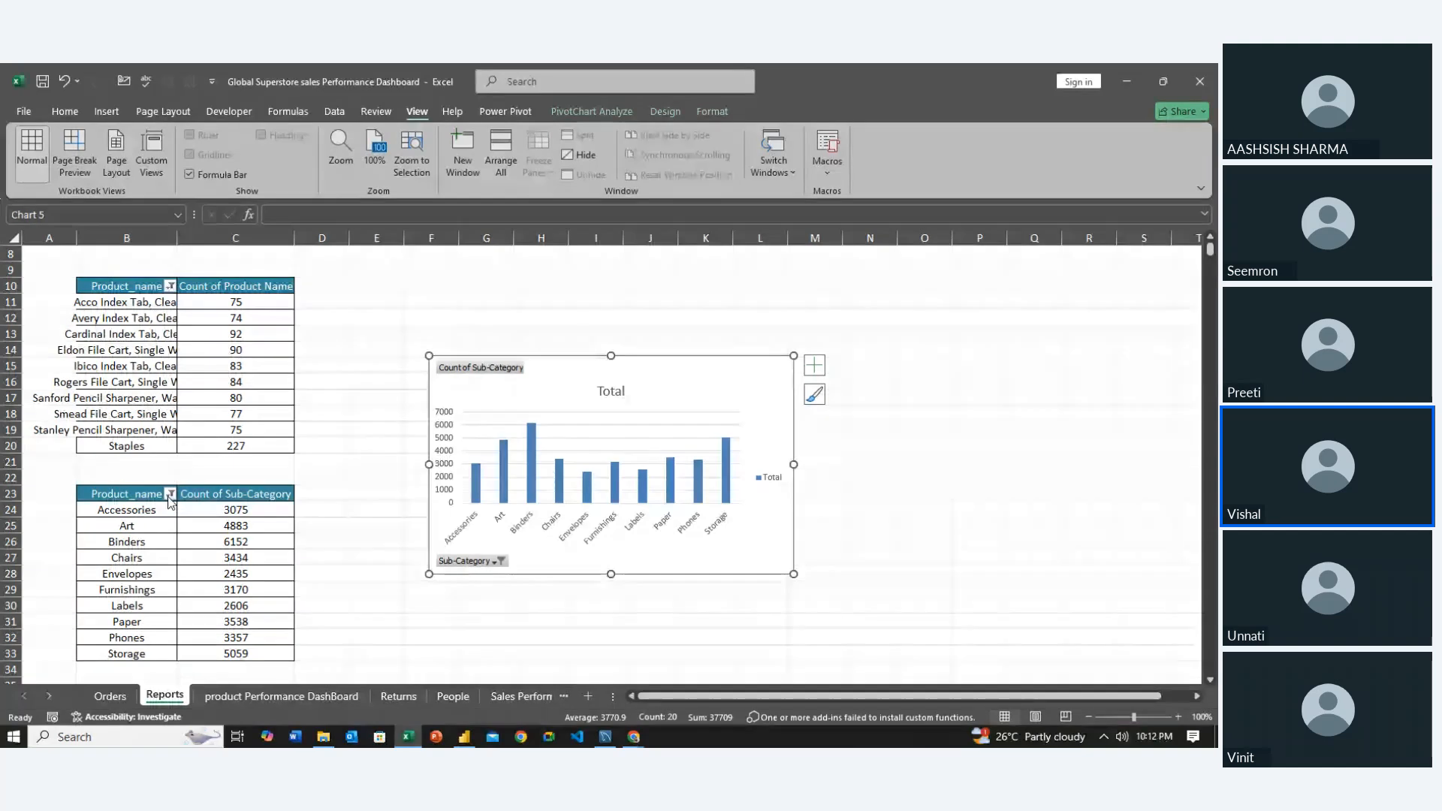
{"action": "key", "text": "Delete"}
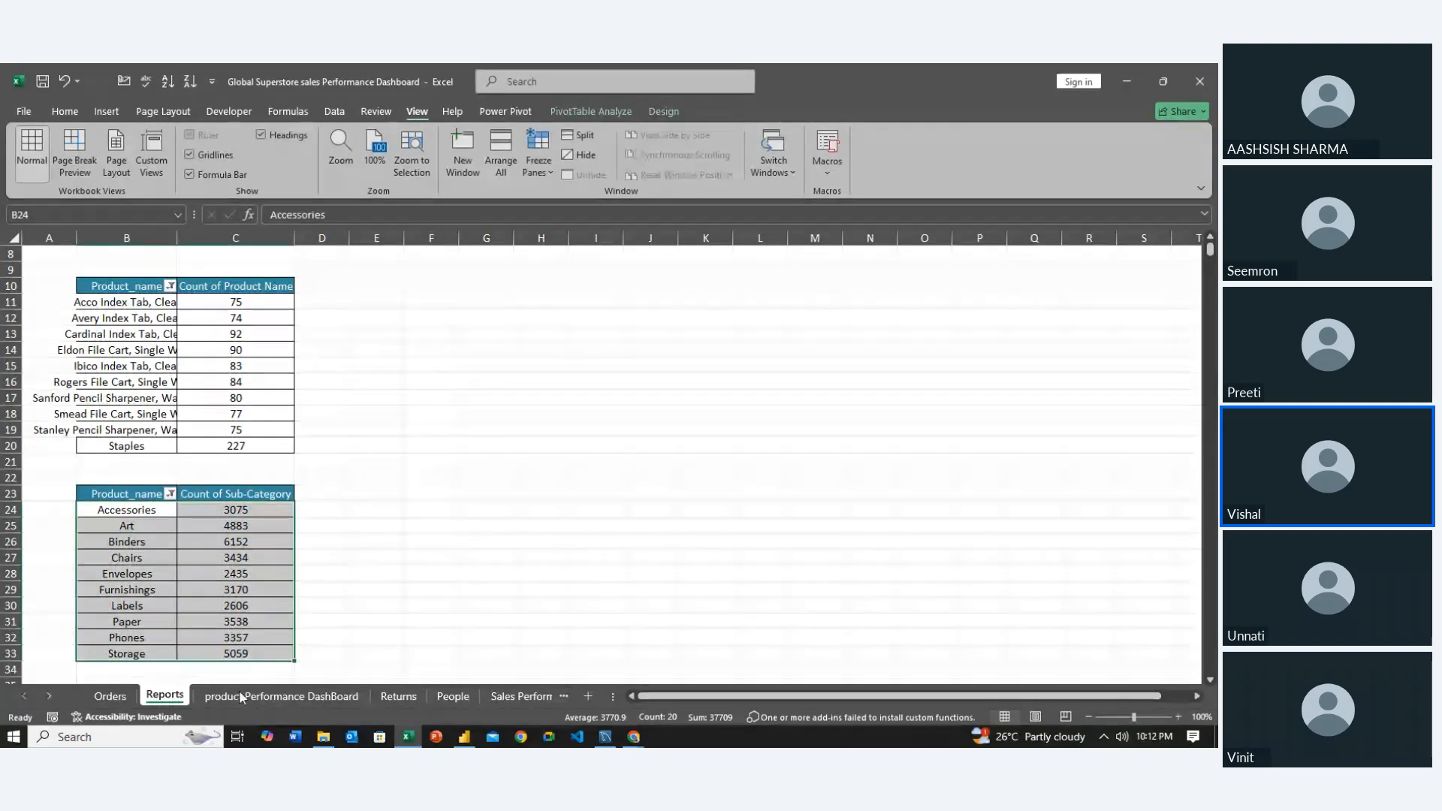
Review the finished charts on the product Performance DashBoard sheet and return to the Reports sheet
{"action": "left_click", "coordinate": [272, 697]}
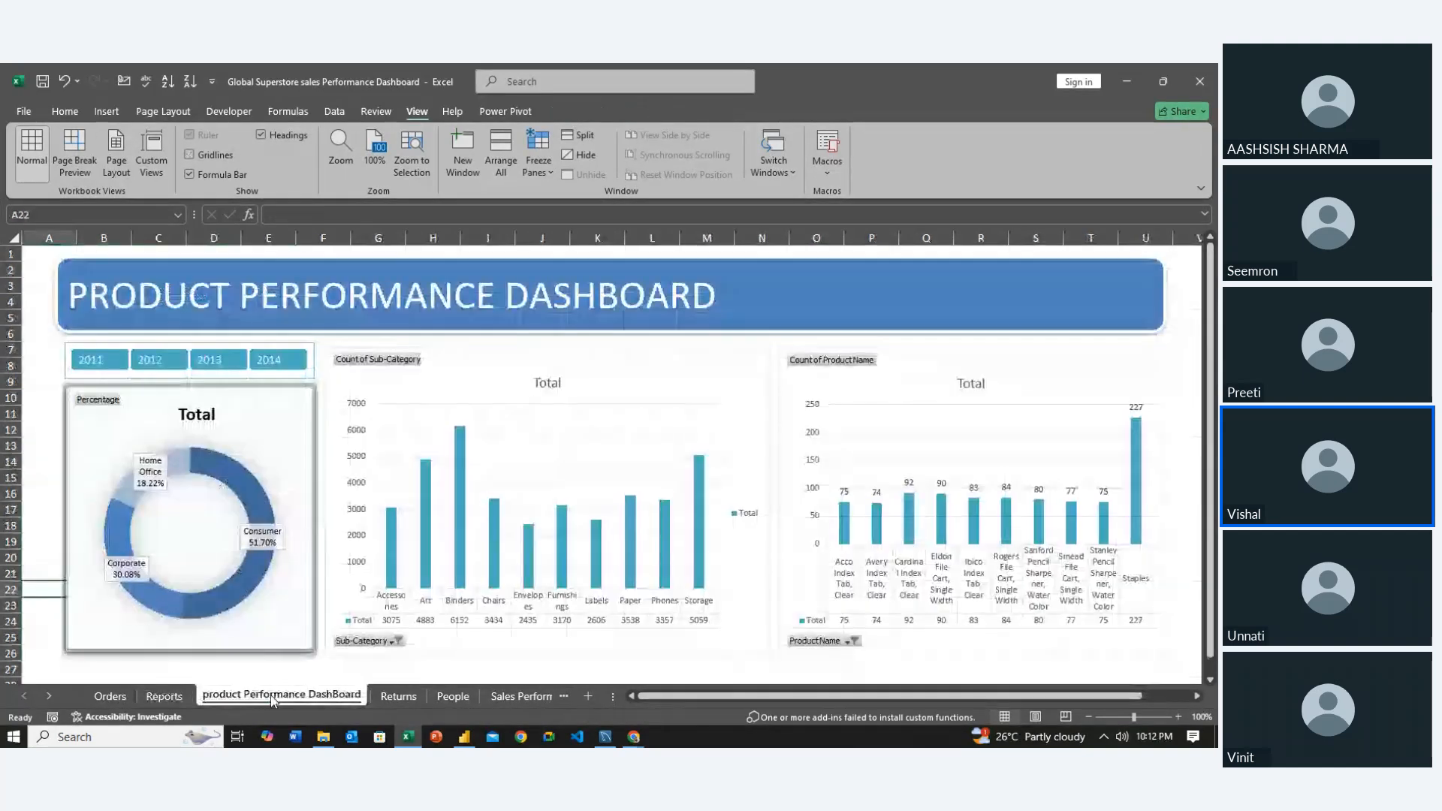
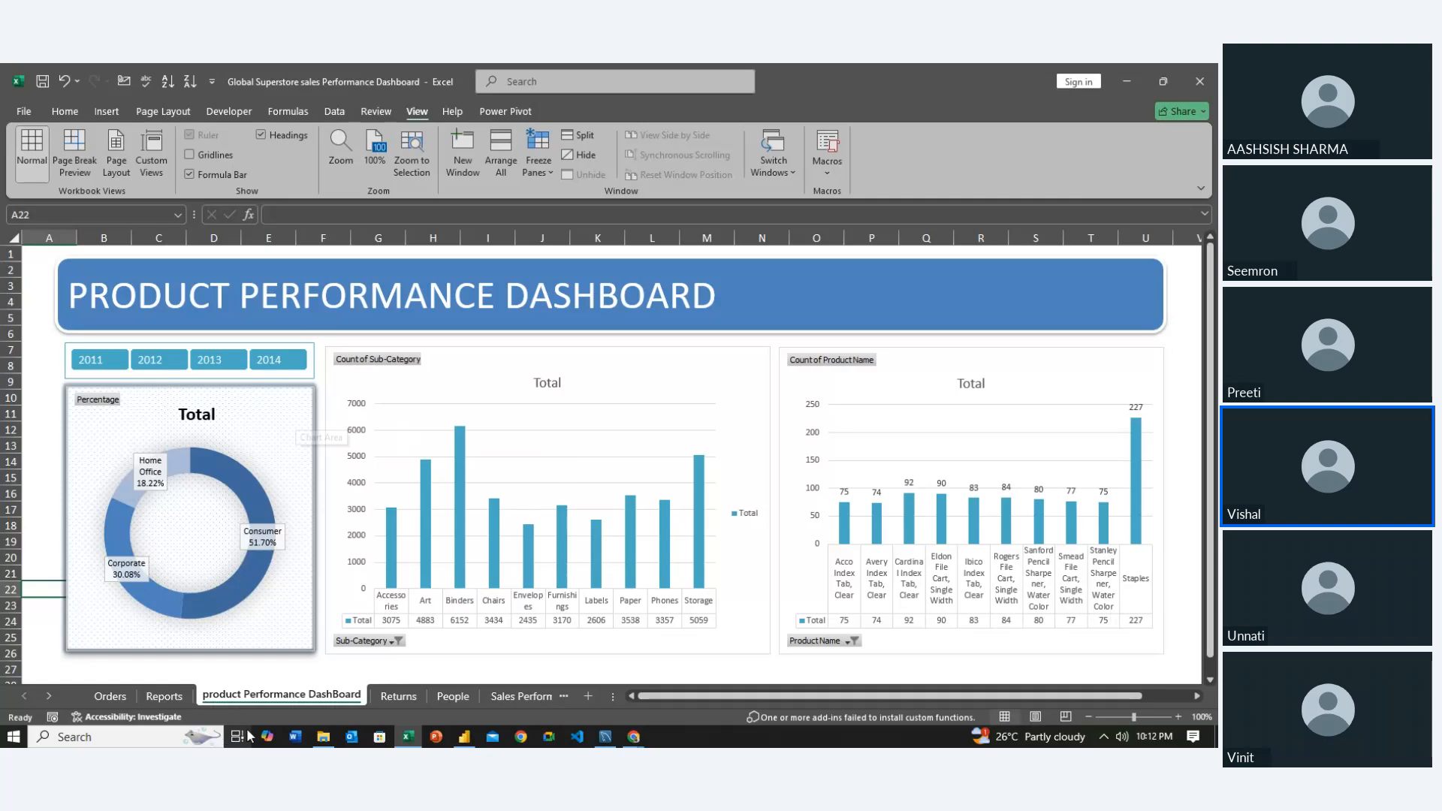
{"action": "left_click", "coordinate": [169, 701]}
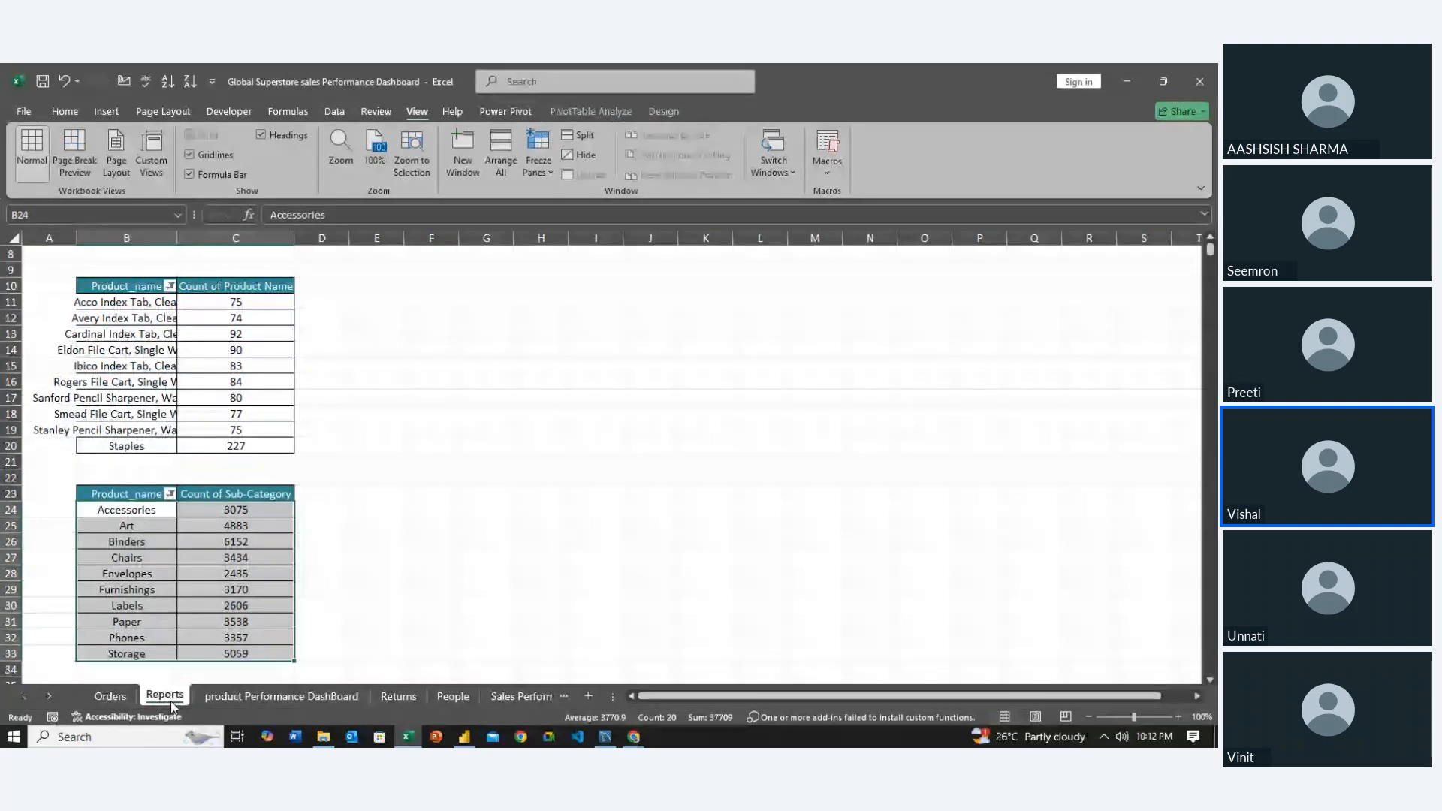
{"action": "scroll", "coordinate": [231, 320], "scroll_direction": "up", "scroll_amount": 4}
{"action": "left_click", "coordinate": [230, 319]}
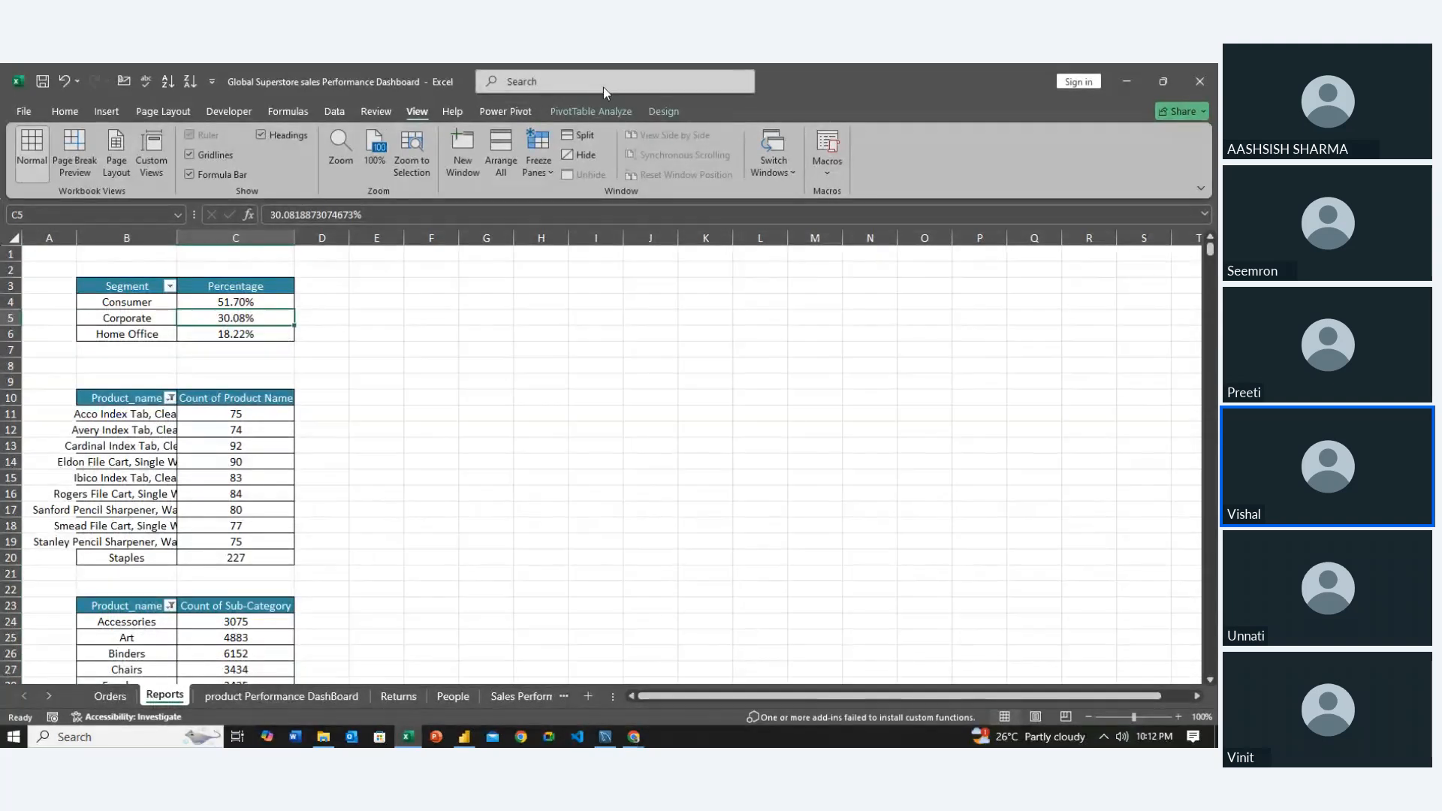
{"action": "left_click", "coordinate": [552, 111]}
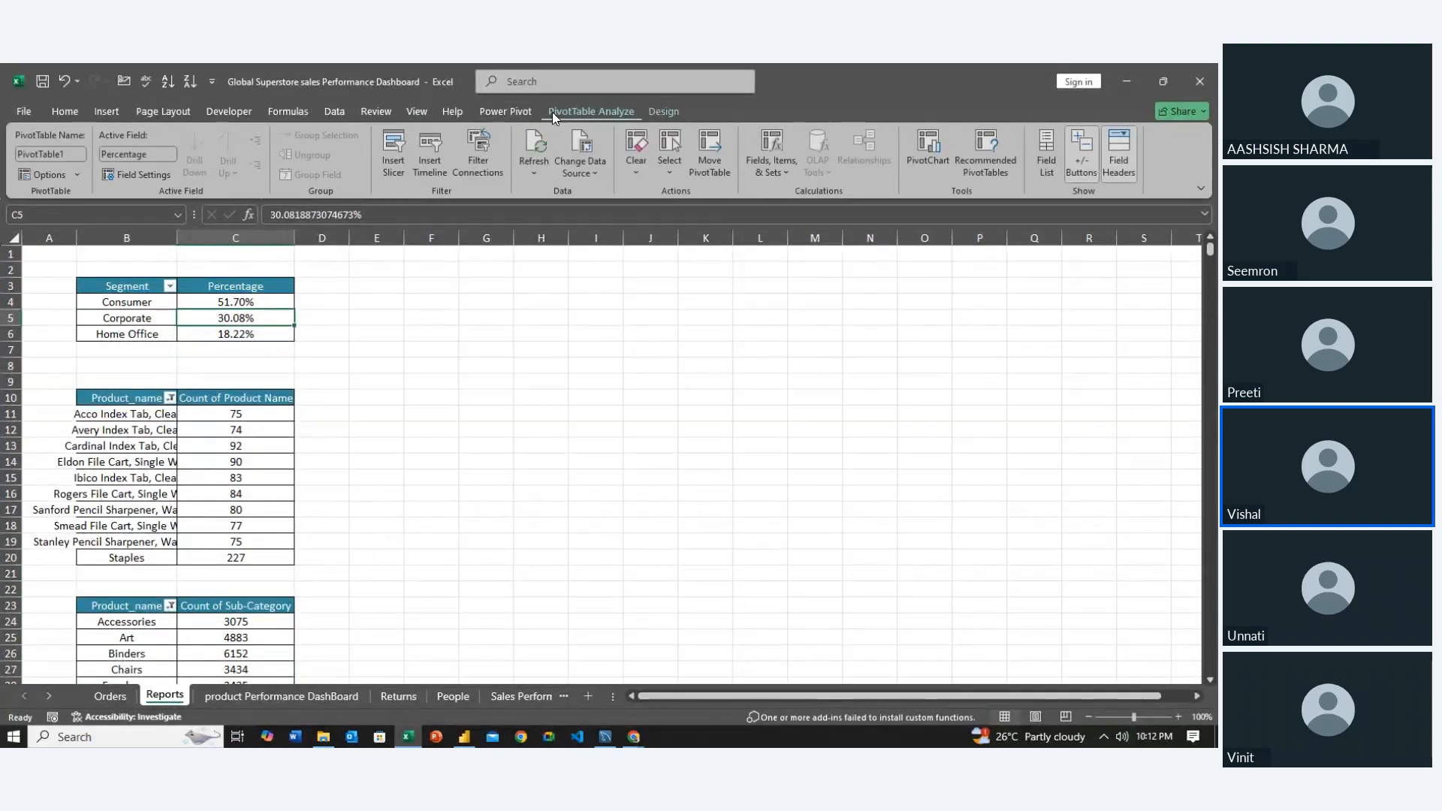
{"action": "left_click", "coordinate": [399, 160]}
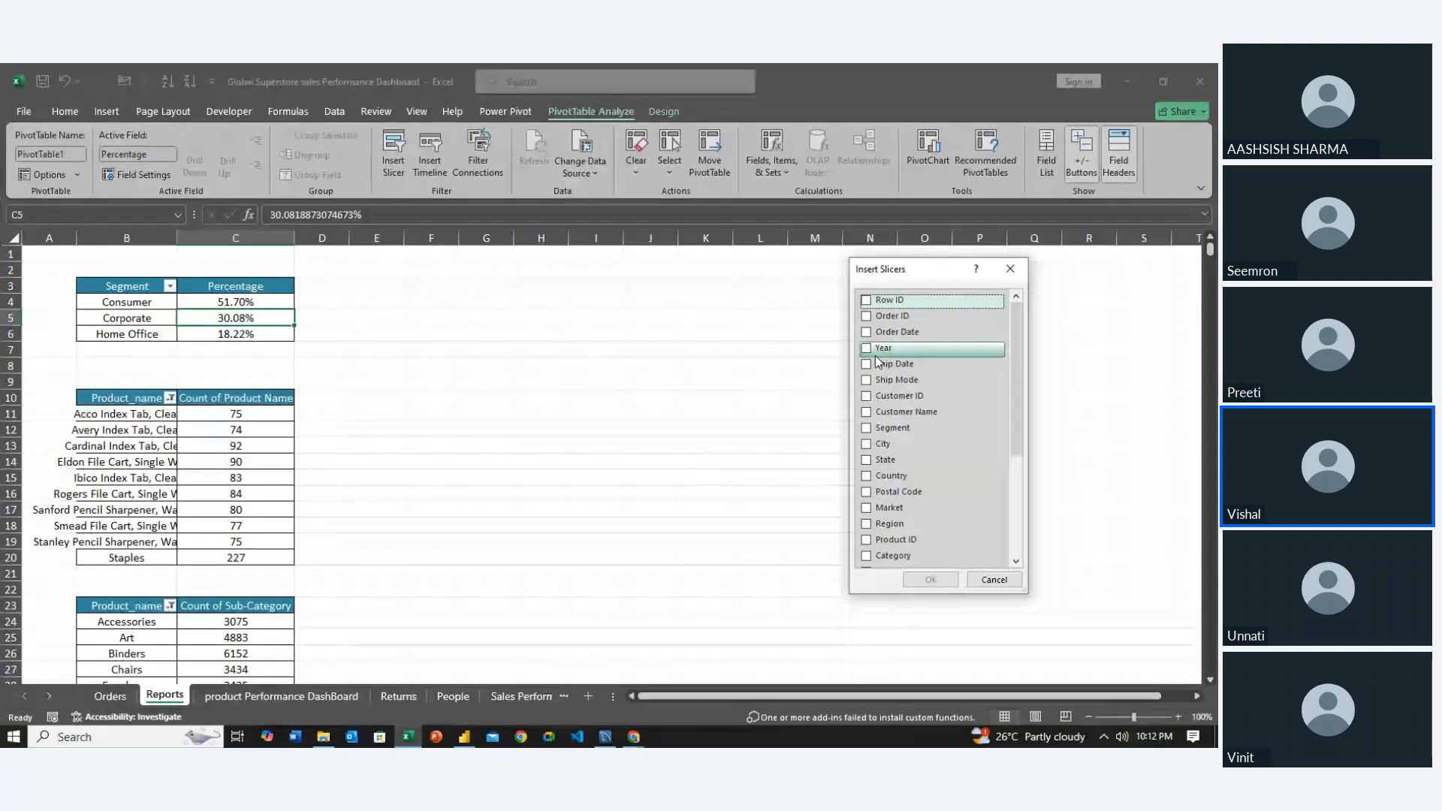
{"action": "scroll", "coordinate": [882, 450], "scroll_direction": "down", "scroll_amount": 2}
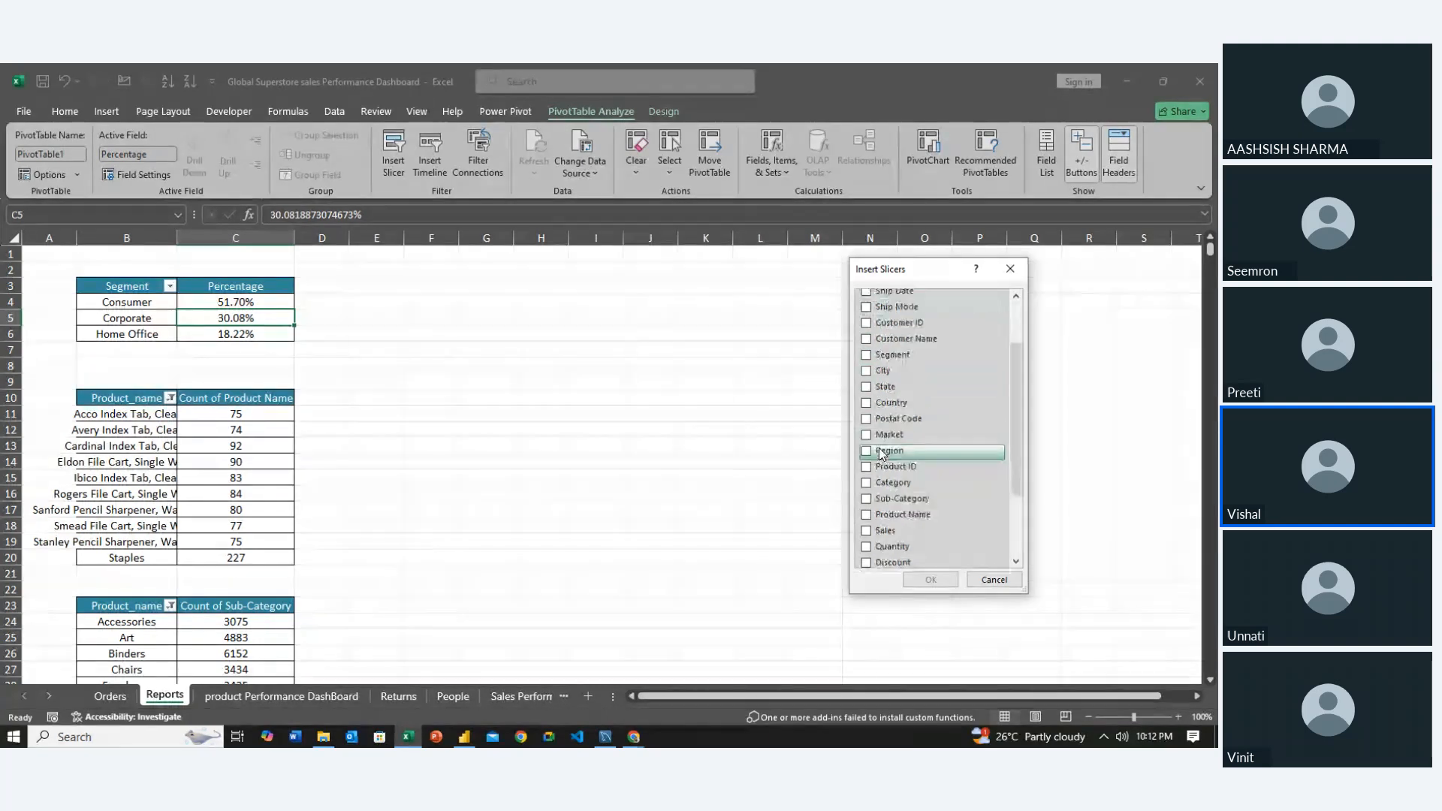
{"action": "scroll", "coordinate": [882, 453], "scroll_direction": "down", "scroll_amount": 2}
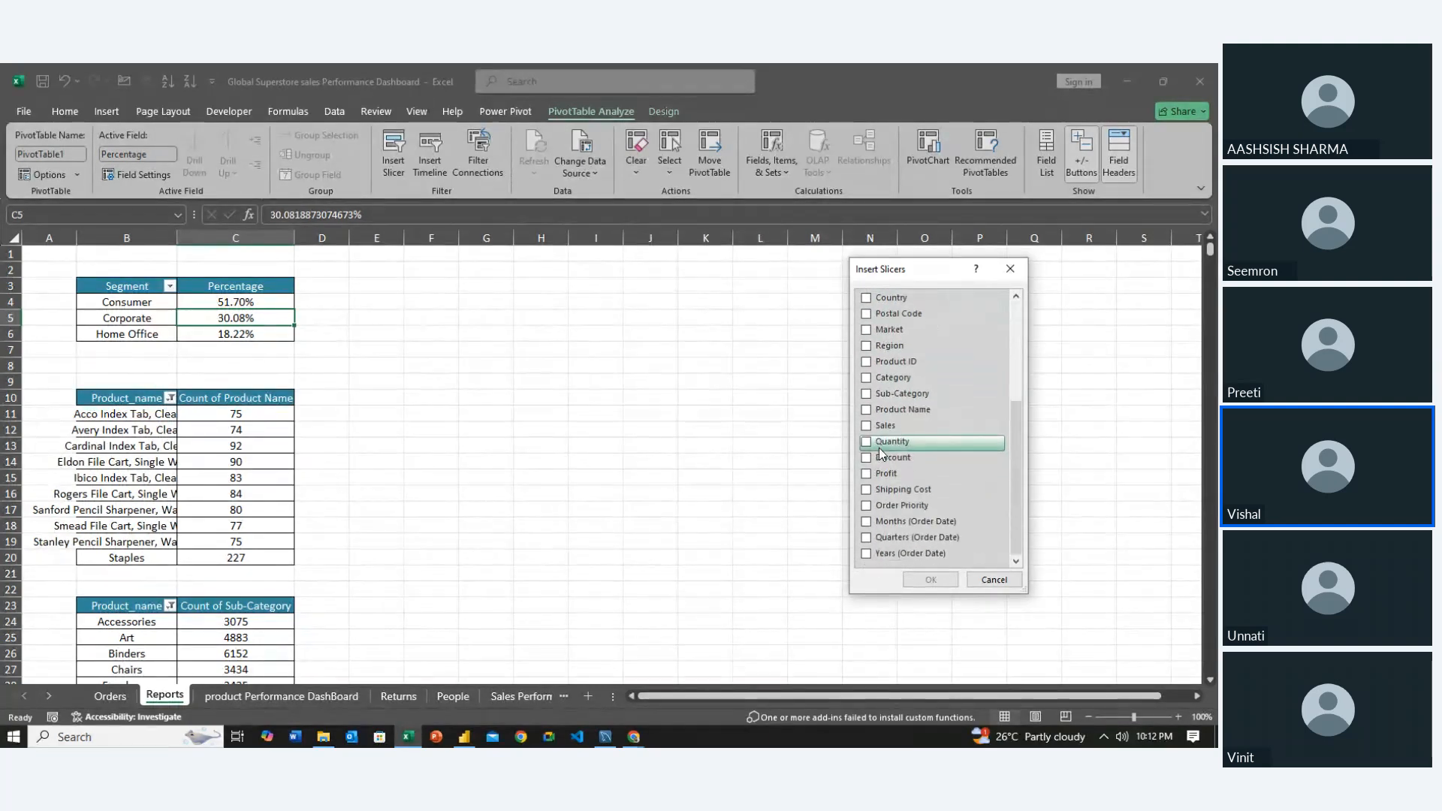
{"action": "left_click", "coordinate": [867, 523]}
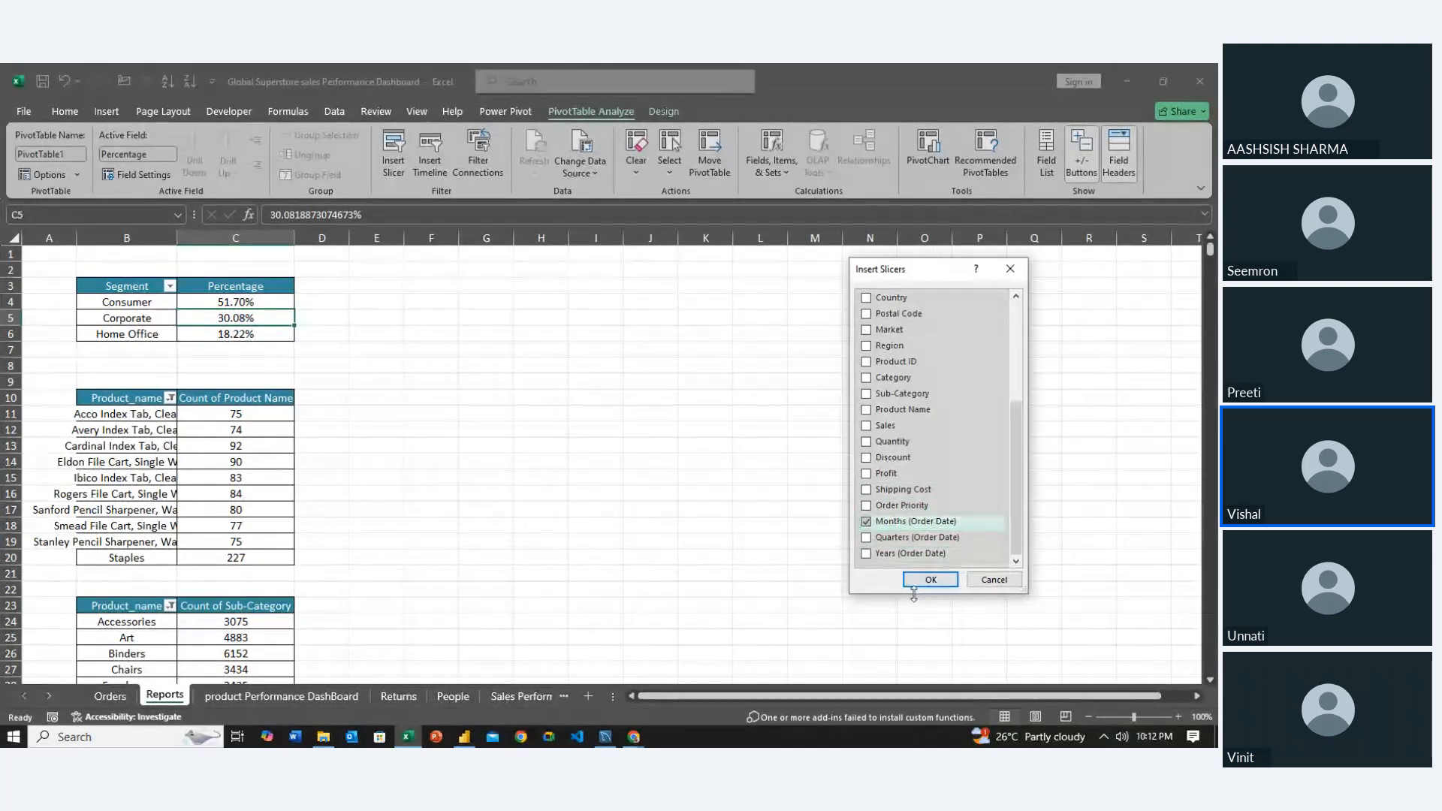
{"action": "left_click", "coordinate": [867, 538]}
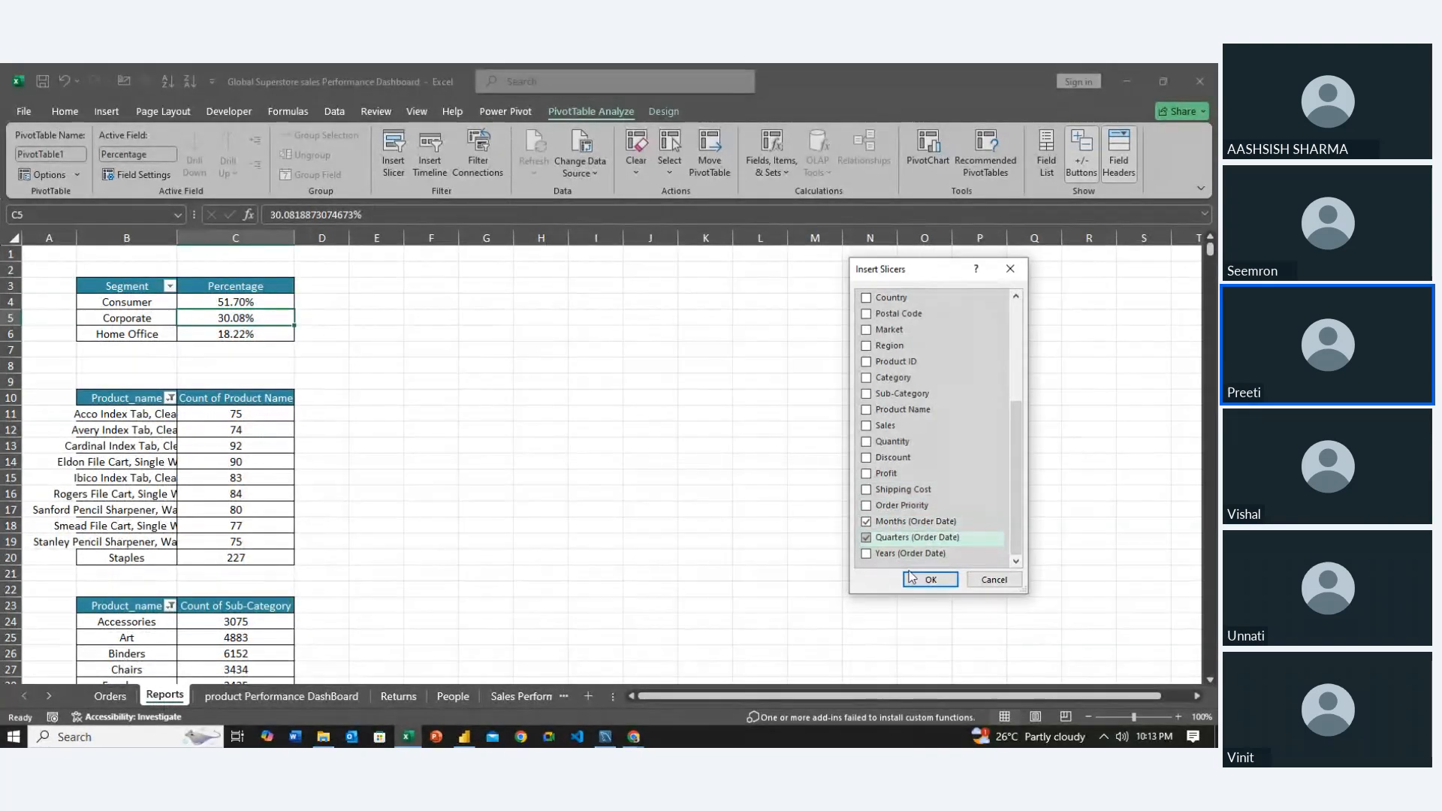
{"action": "left_click", "coordinate": [867, 522]}
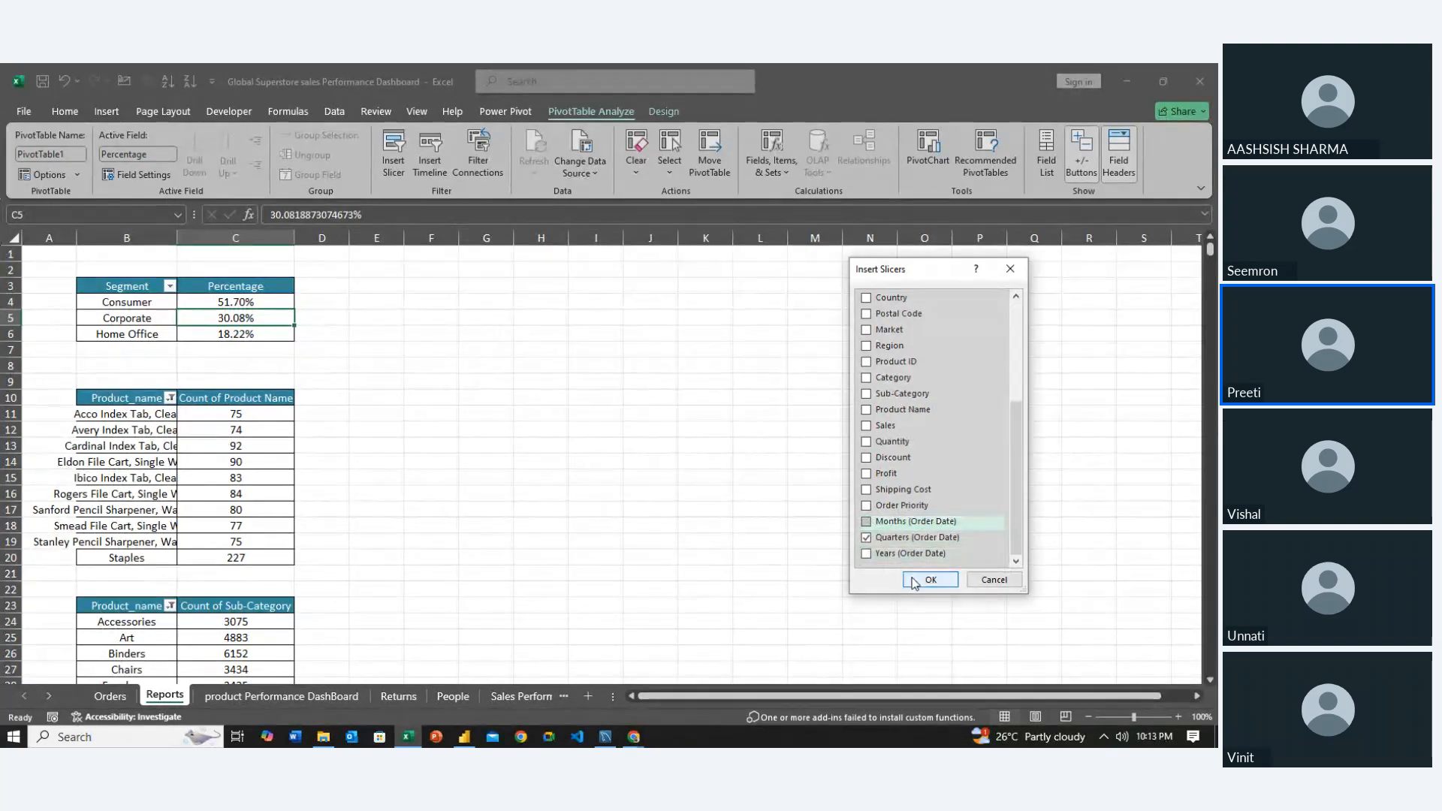
{"action": "left_click", "coordinate": [976, 579]}
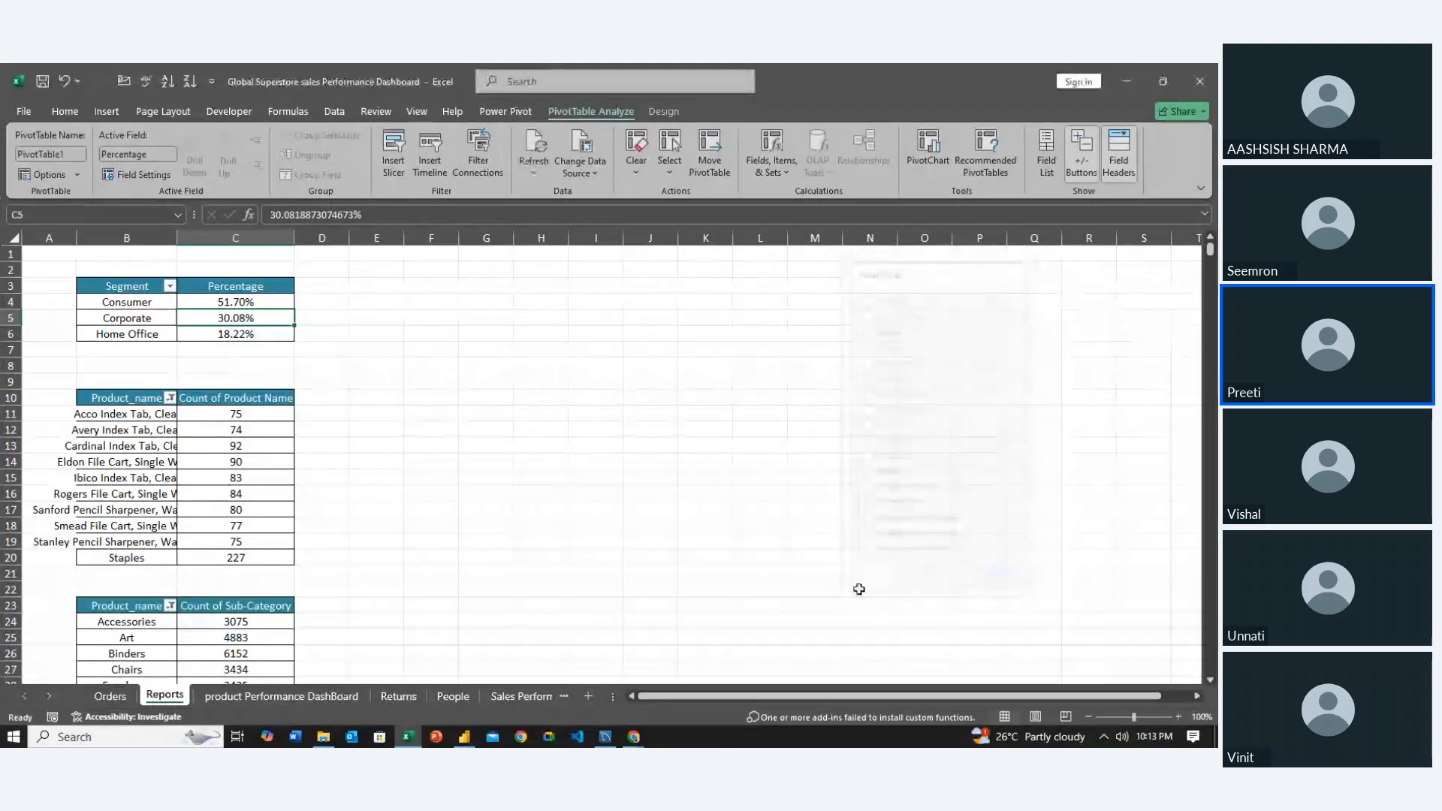
Filter the product Performance DashBoard to 2014 with the Year slicer
{"action": "left_click", "coordinate": [299, 696]}
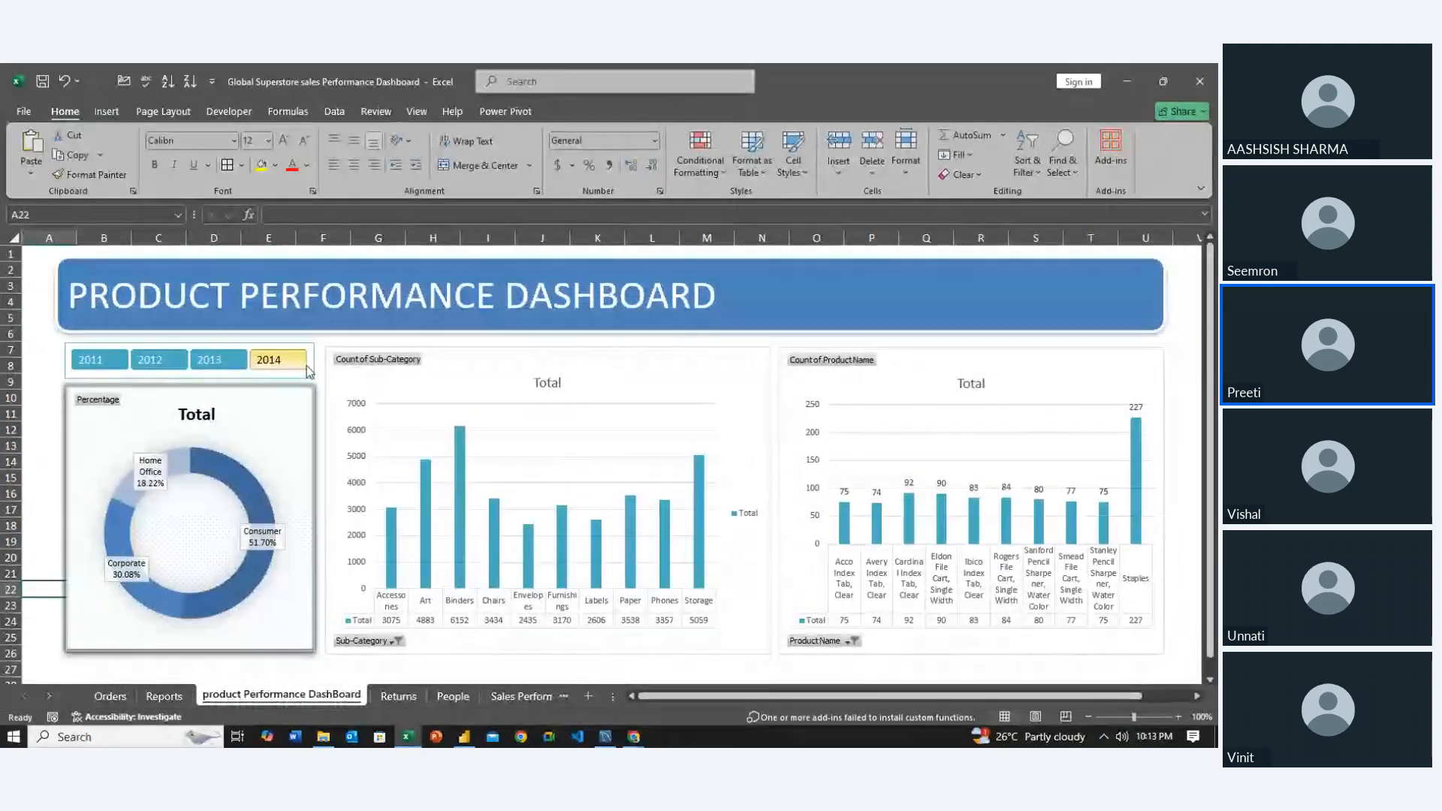
{"action": "left_click", "coordinate": [299, 361]}
{"action": "left_click", "coordinate": [311, 377]}
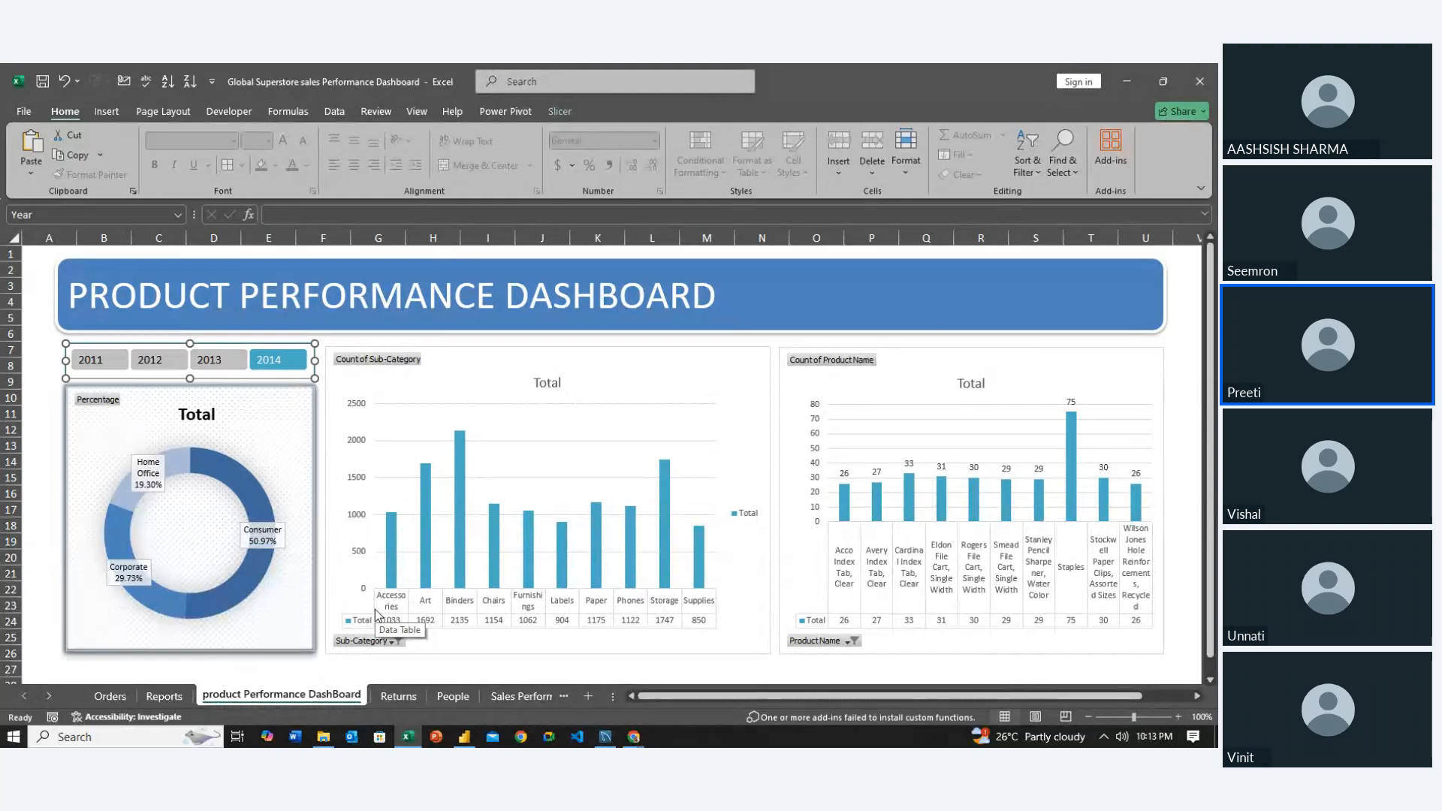
Examine the product name items and counts on the Reports sheet and compare them with the charts on the dashboard
{"action": "left_click", "coordinate": [156, 697]}
{"action": "left_click", "coordinate": [215, 425]}
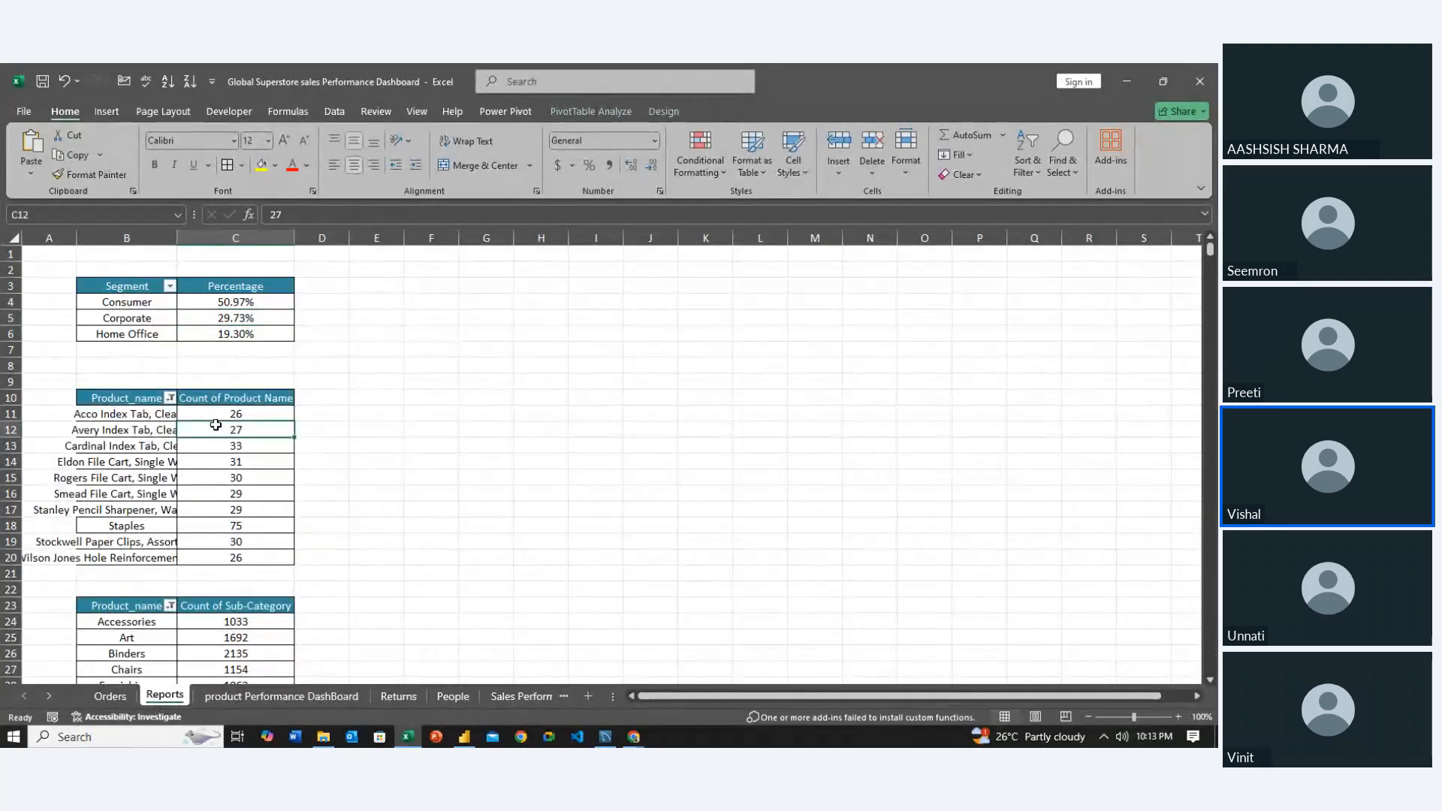
{"action": "key", "text": "Left"}
{"action": "key", "text": "Up"}
{"action": "key", "text": "Left"}
{"action": "key", "text": "Right"}
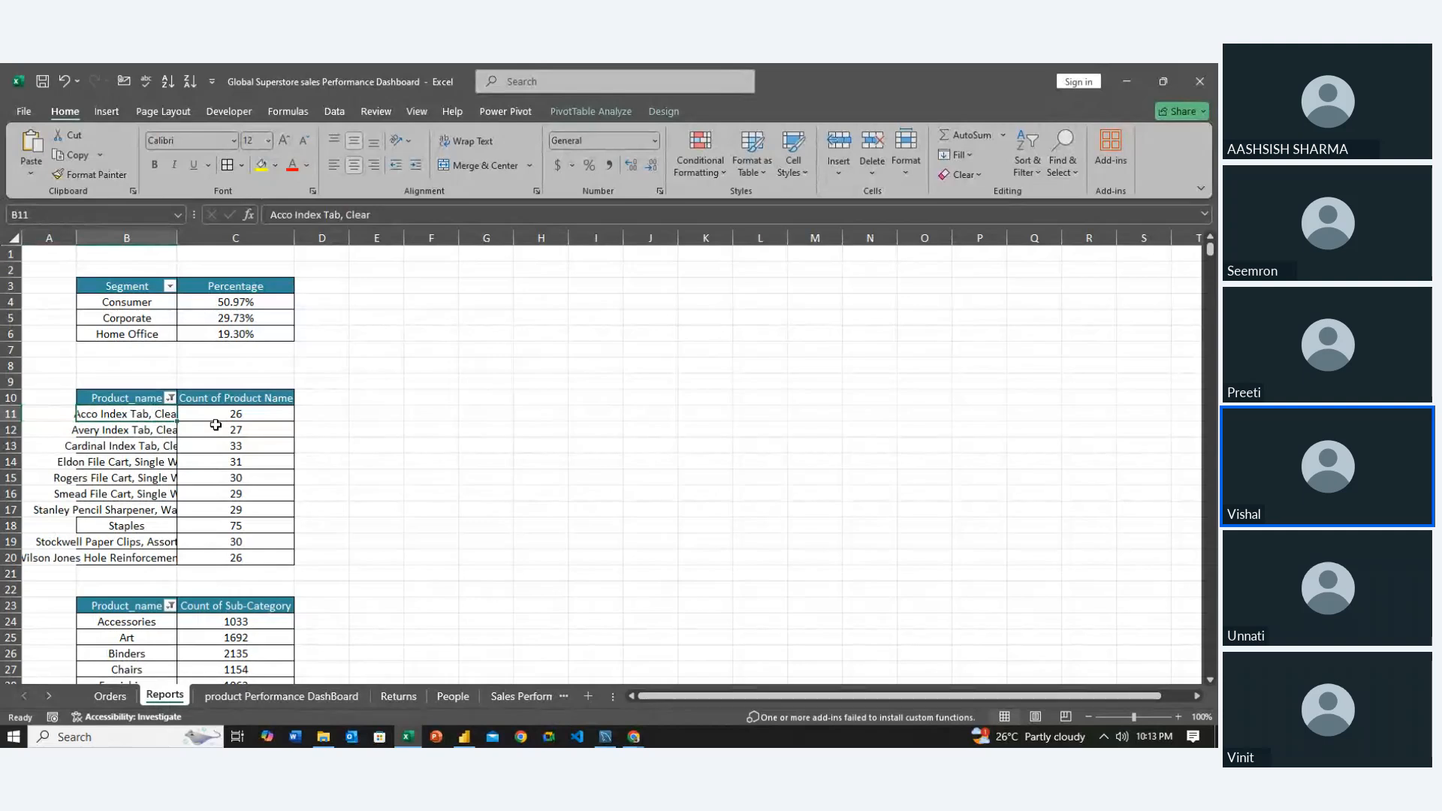
{"action": "key", "text": "ctrl+shift+Down"}
{"action": "key", "text": "shift+Right"}
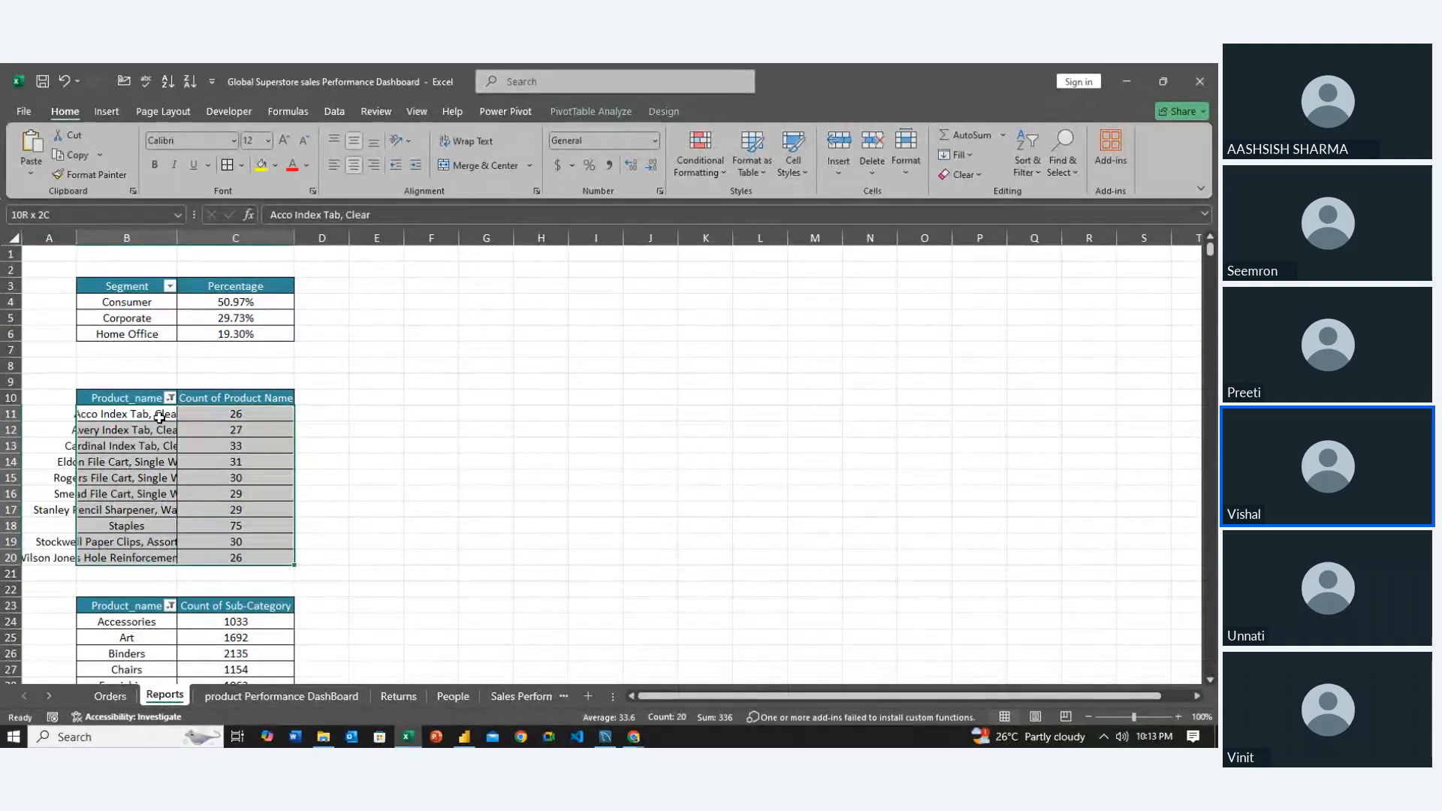
{"action": "left_click", "coordinate": [354, 701]}
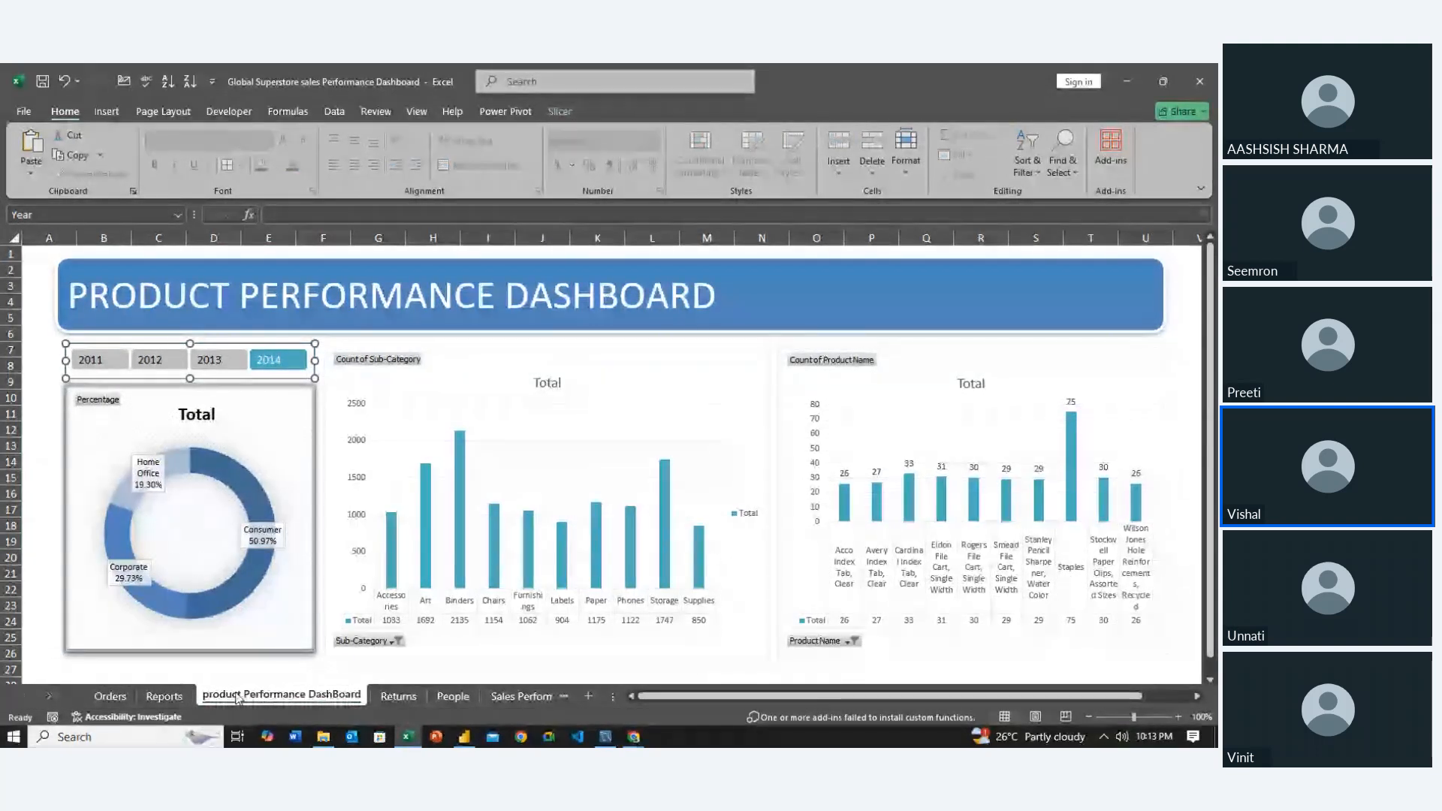
{"action": "left_click", "coordinate": [166, 696]}
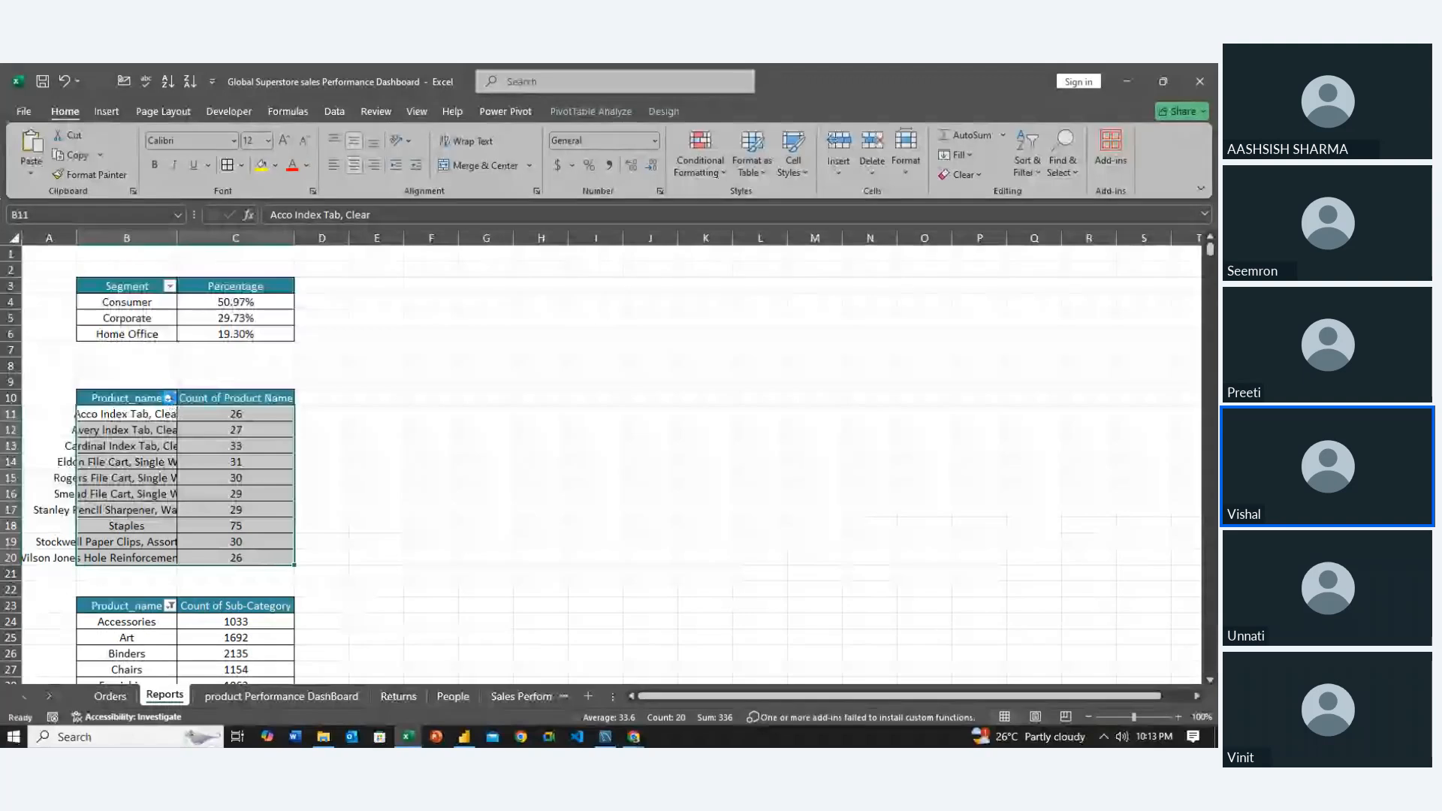
Try to clear the filter of the product name PivotTable and look through its value filter options
{"action": "left_click", "coordinate": [170, 399]}
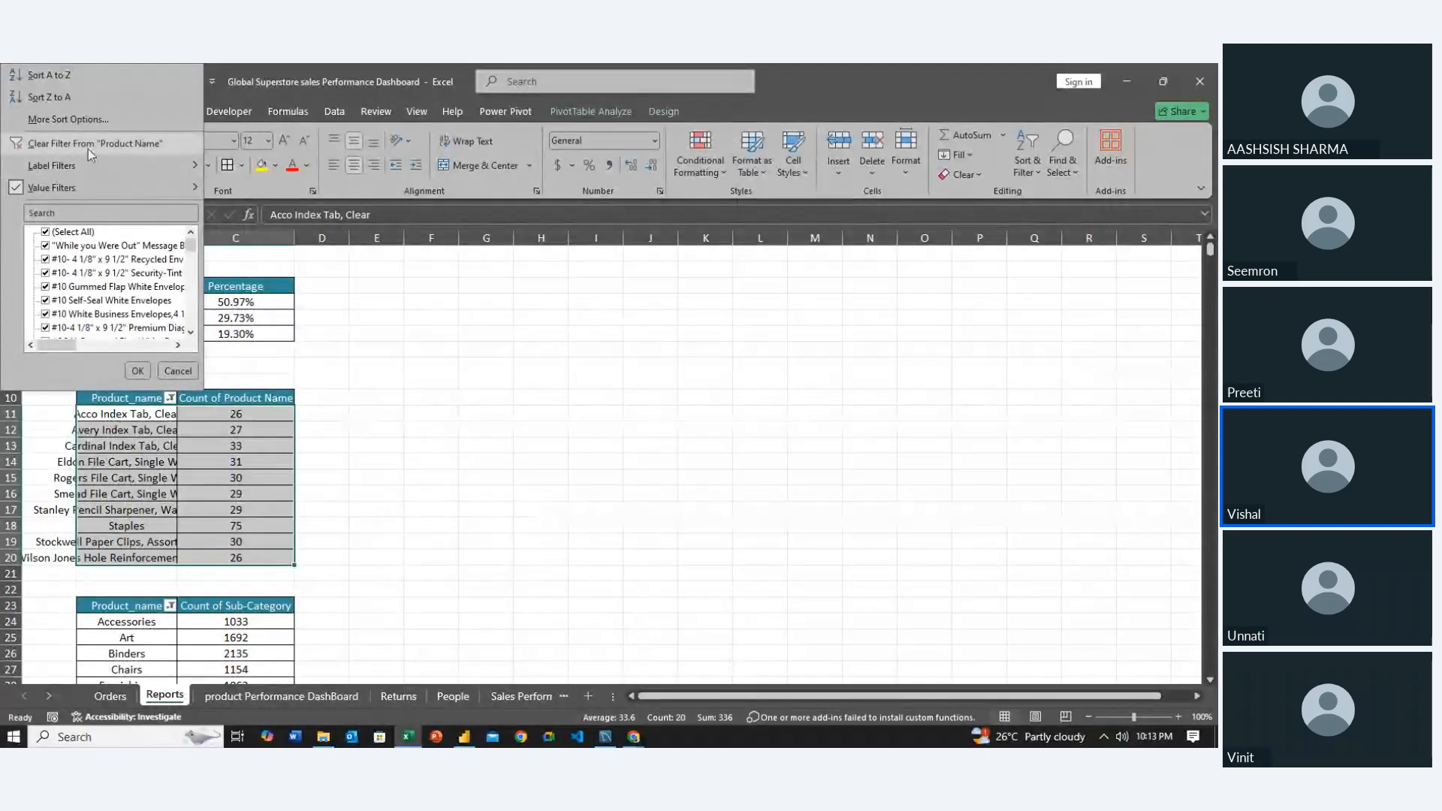
{"action": "left_click", "coordinate": [137, 371]}
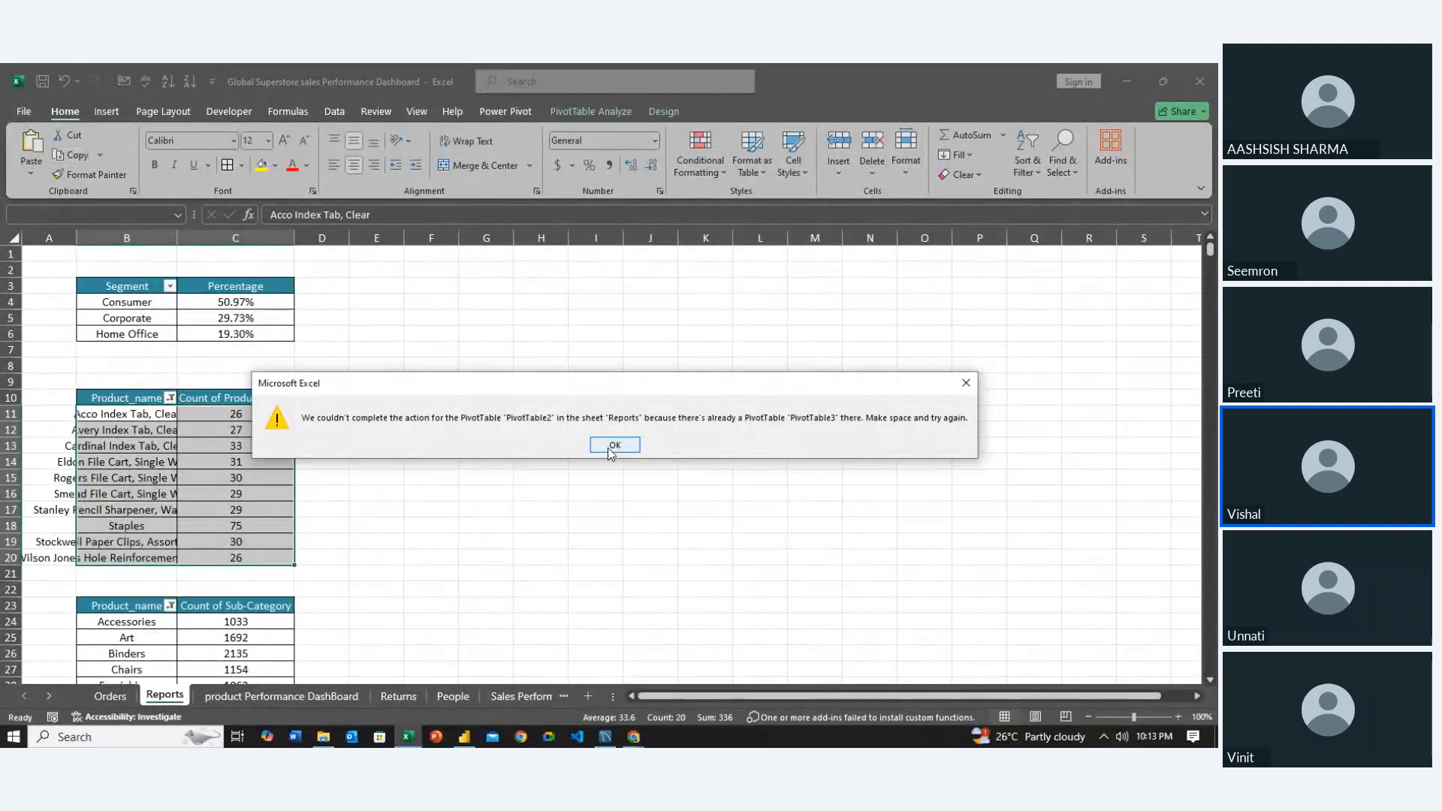
{"action": "left_click", "coordinate": [608, 445]}
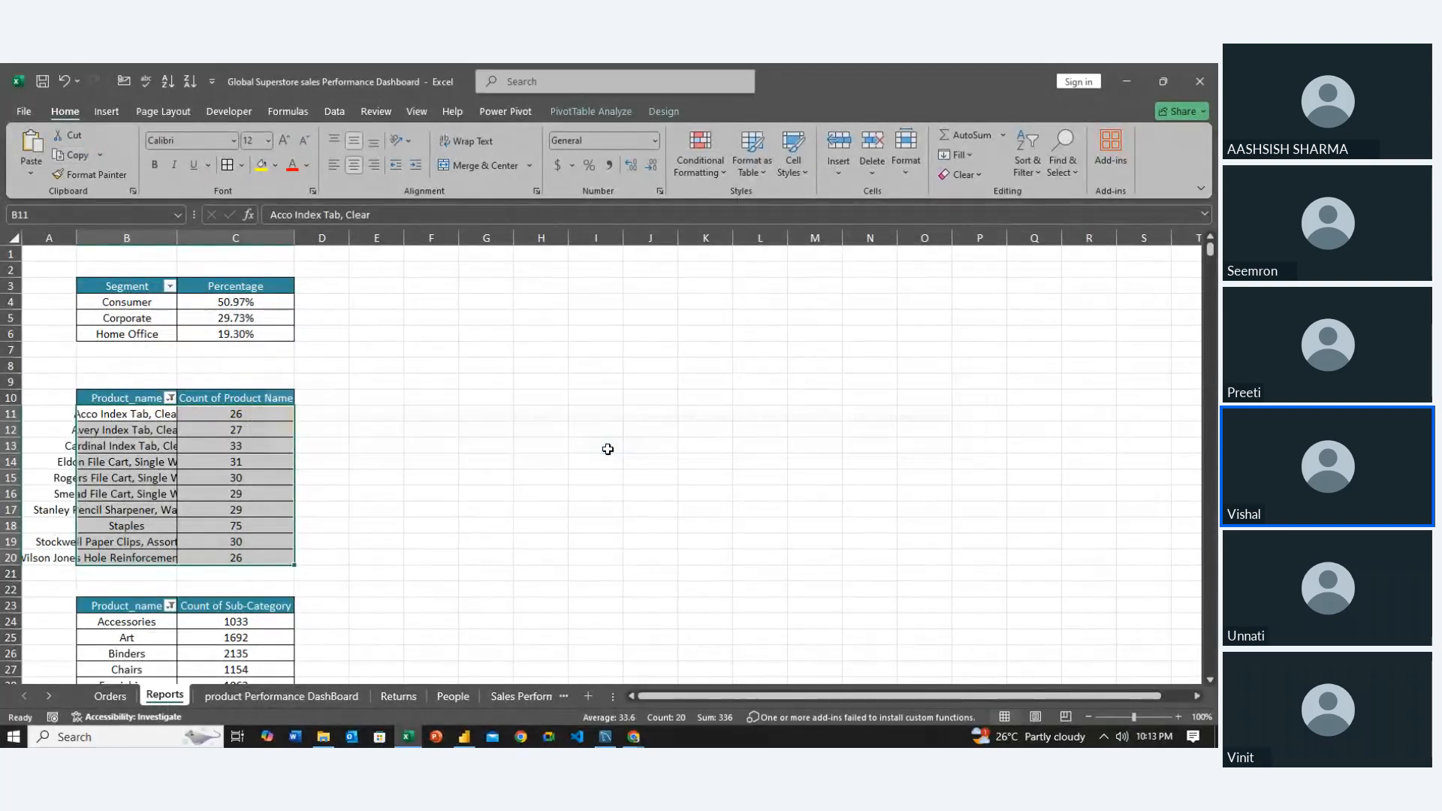
{"action": "left_click", "coordinate": [170, 398]}
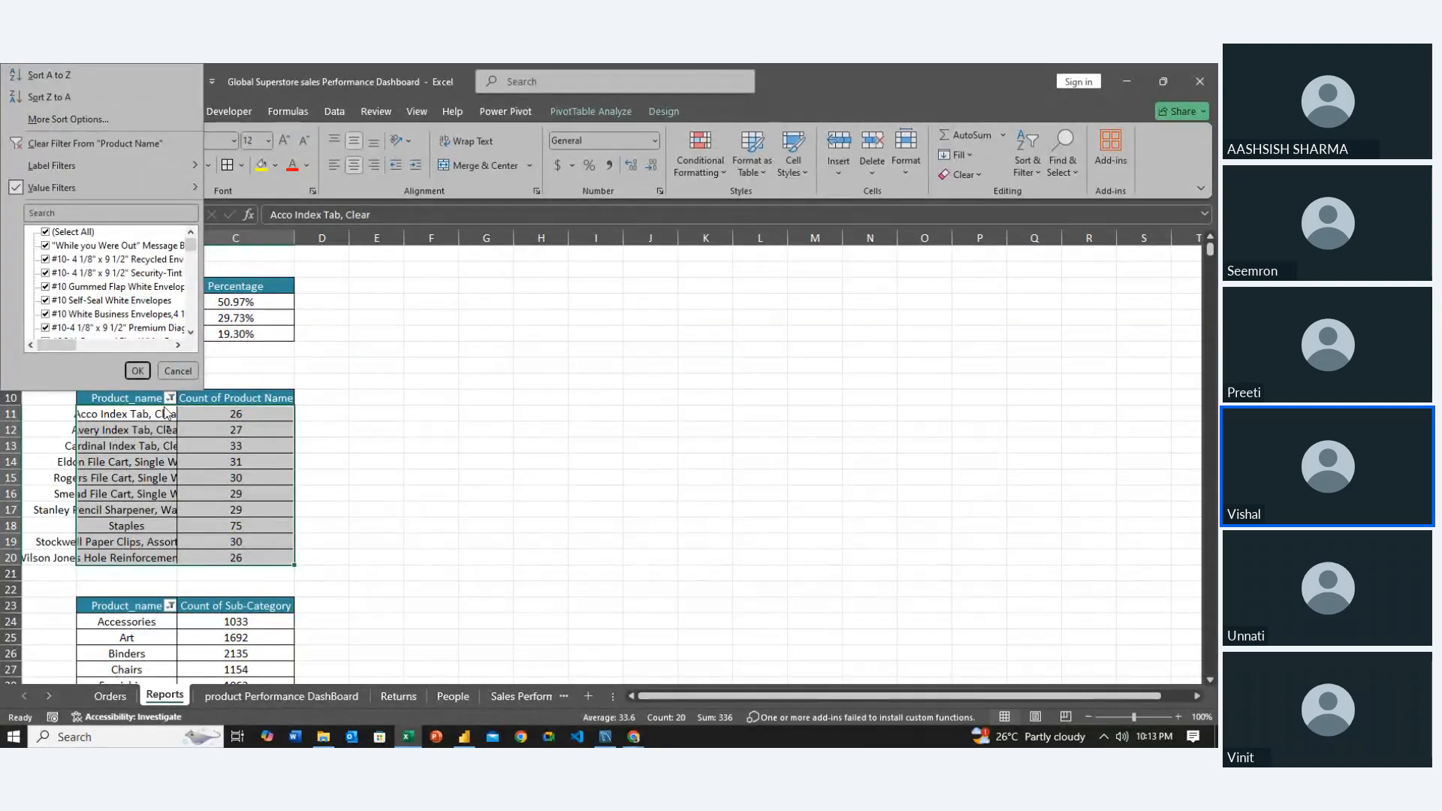
{"action": "mouse_move", "coordinate": [116, 185]}
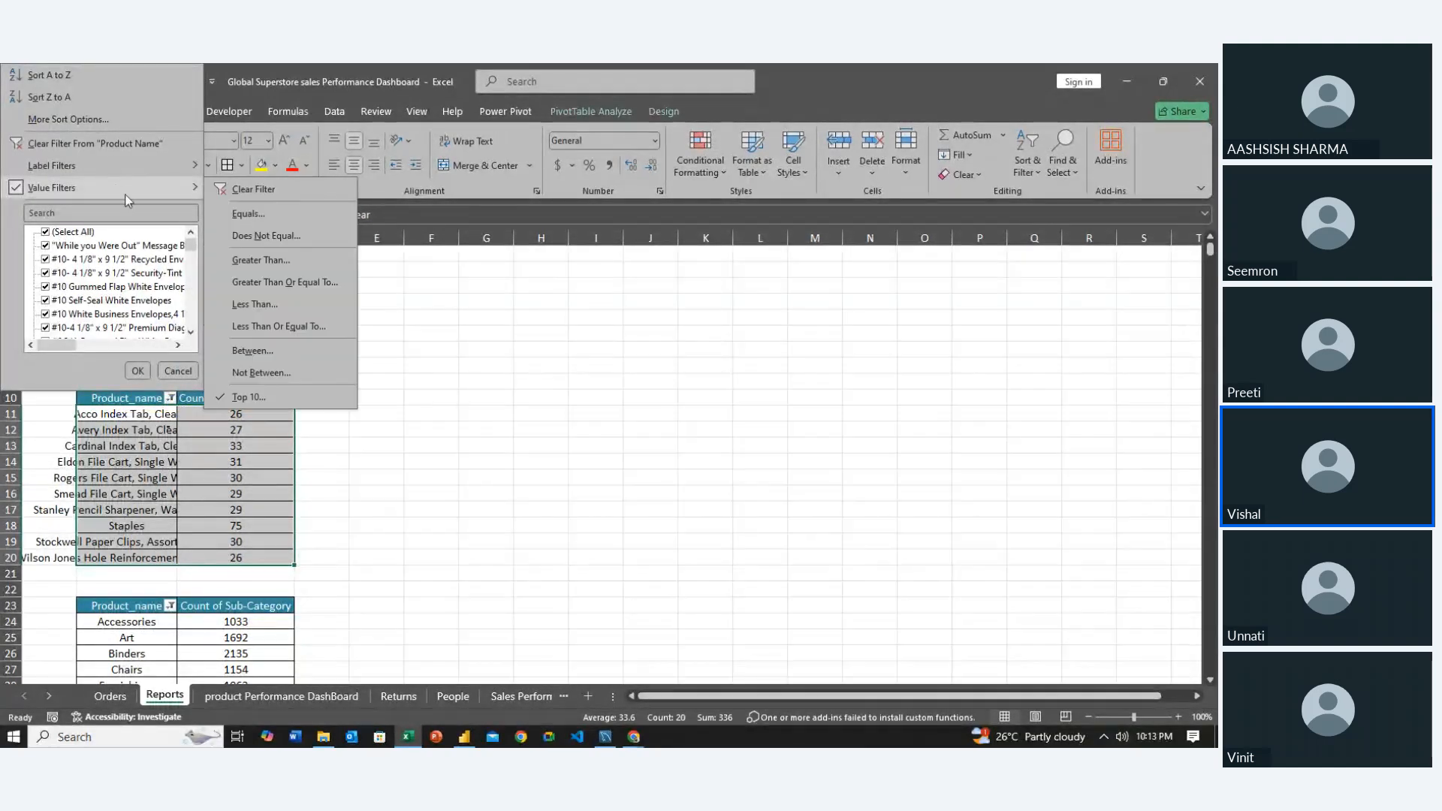
{"action": "left_click", "coordinate": [368, 538]}
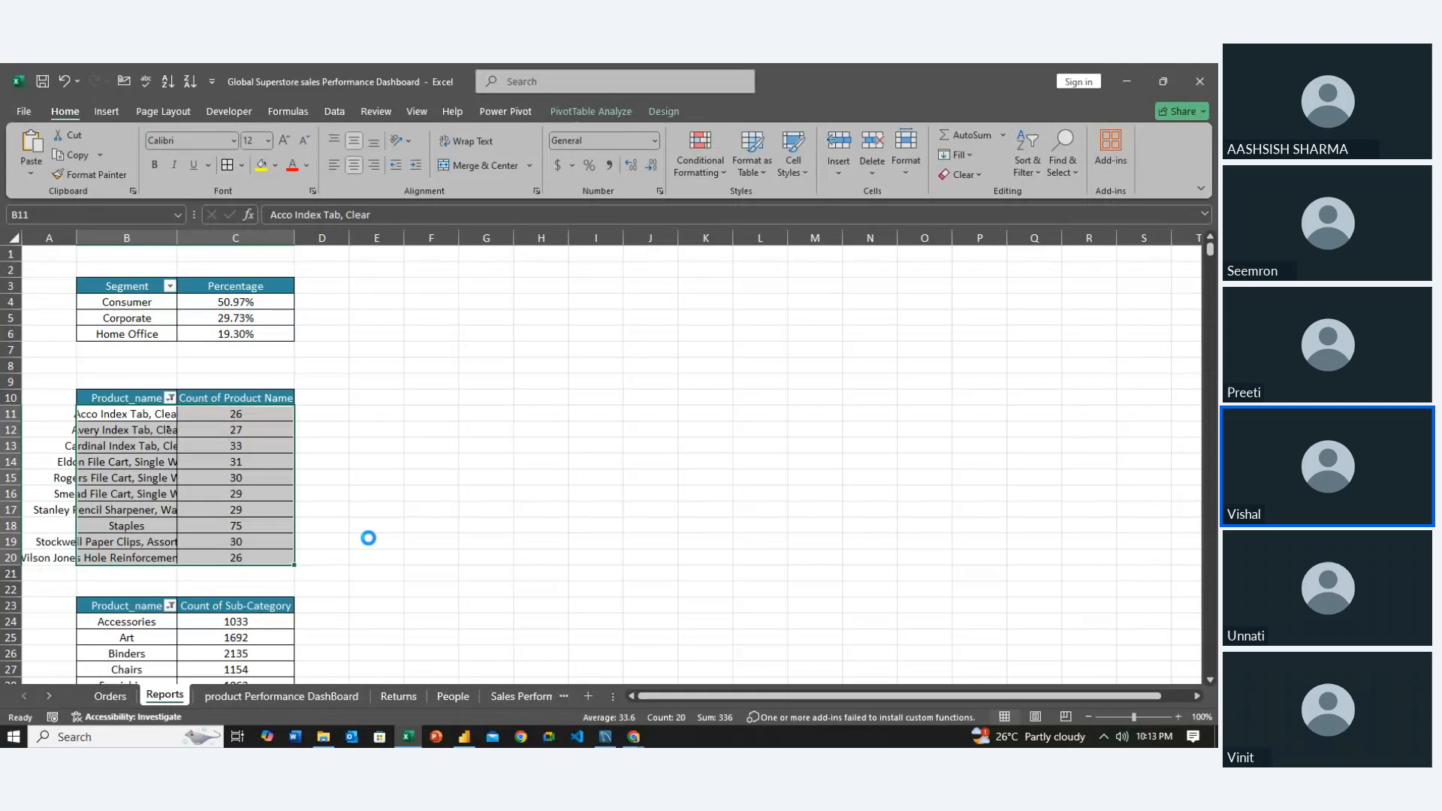
Add 2013, 2012 and 2011 to the Year slicer selection on the dashboard
{"action": "left_click", "coordinate": [281, 697]}
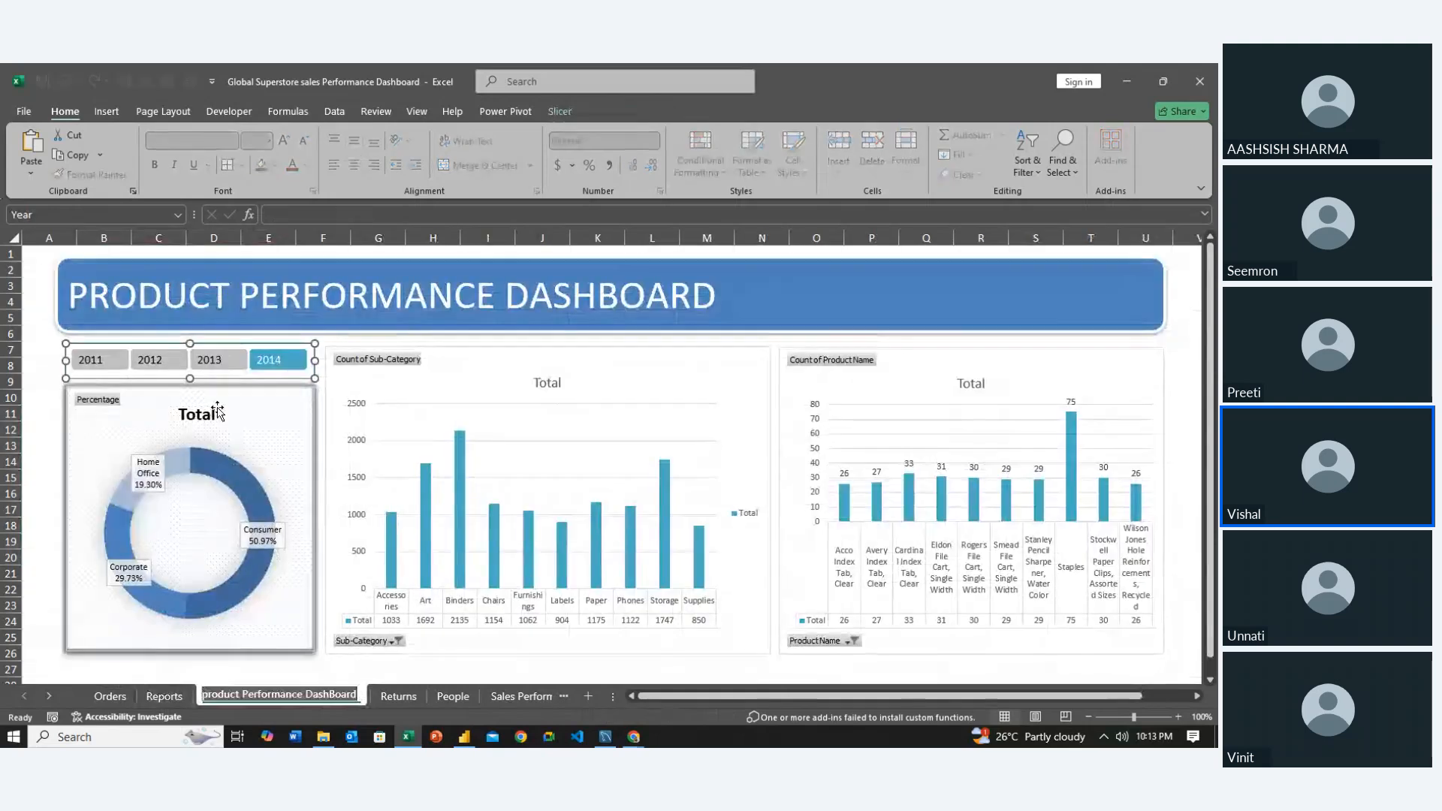
{"action": "left_click", "coordinate": [218, 360], "text": "ctrl"}
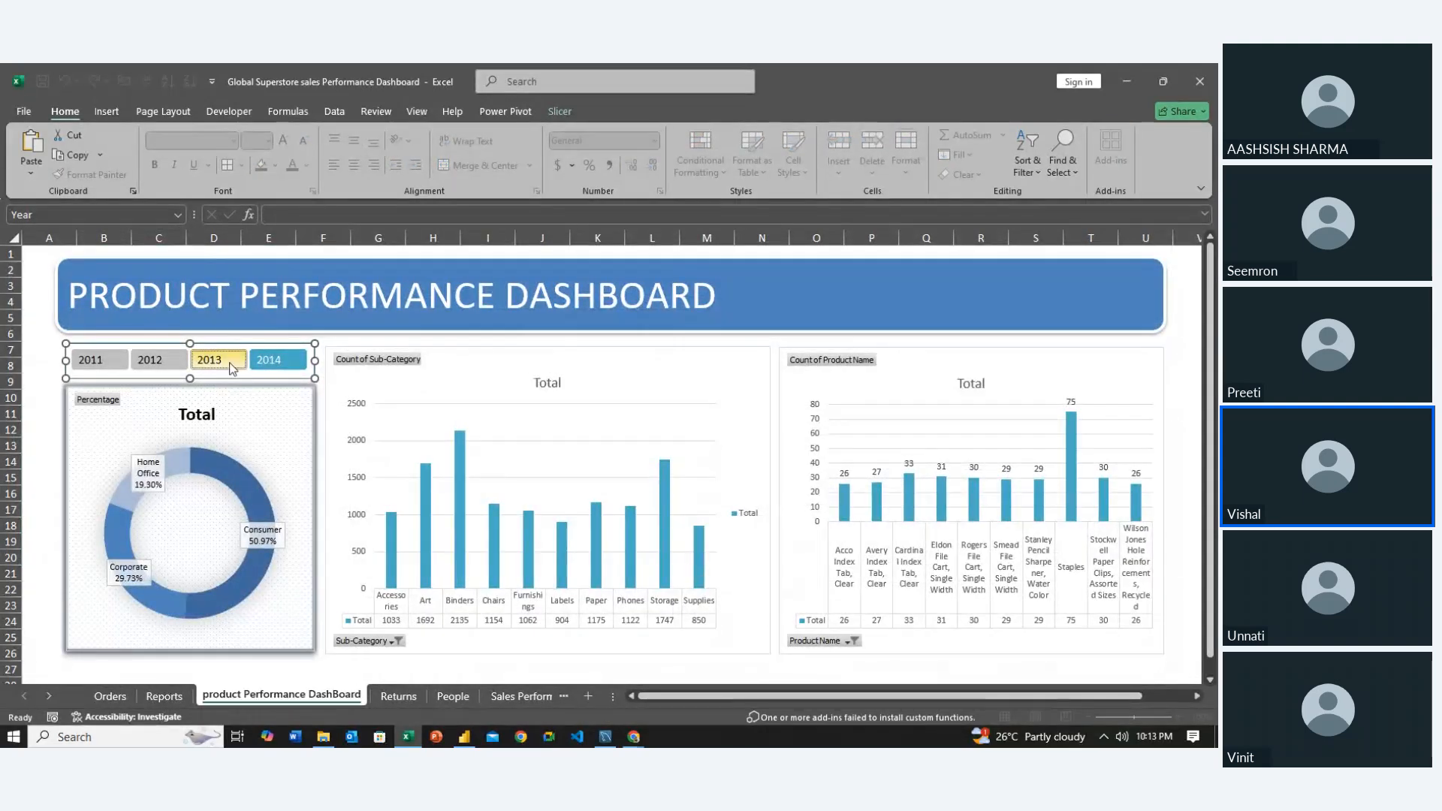
{"action": "left_click", "coordinate": [170, 362], "text": "ctrl"}
{"action": "left_click", "coordinate": [110, 363], "text": "ctrl"}
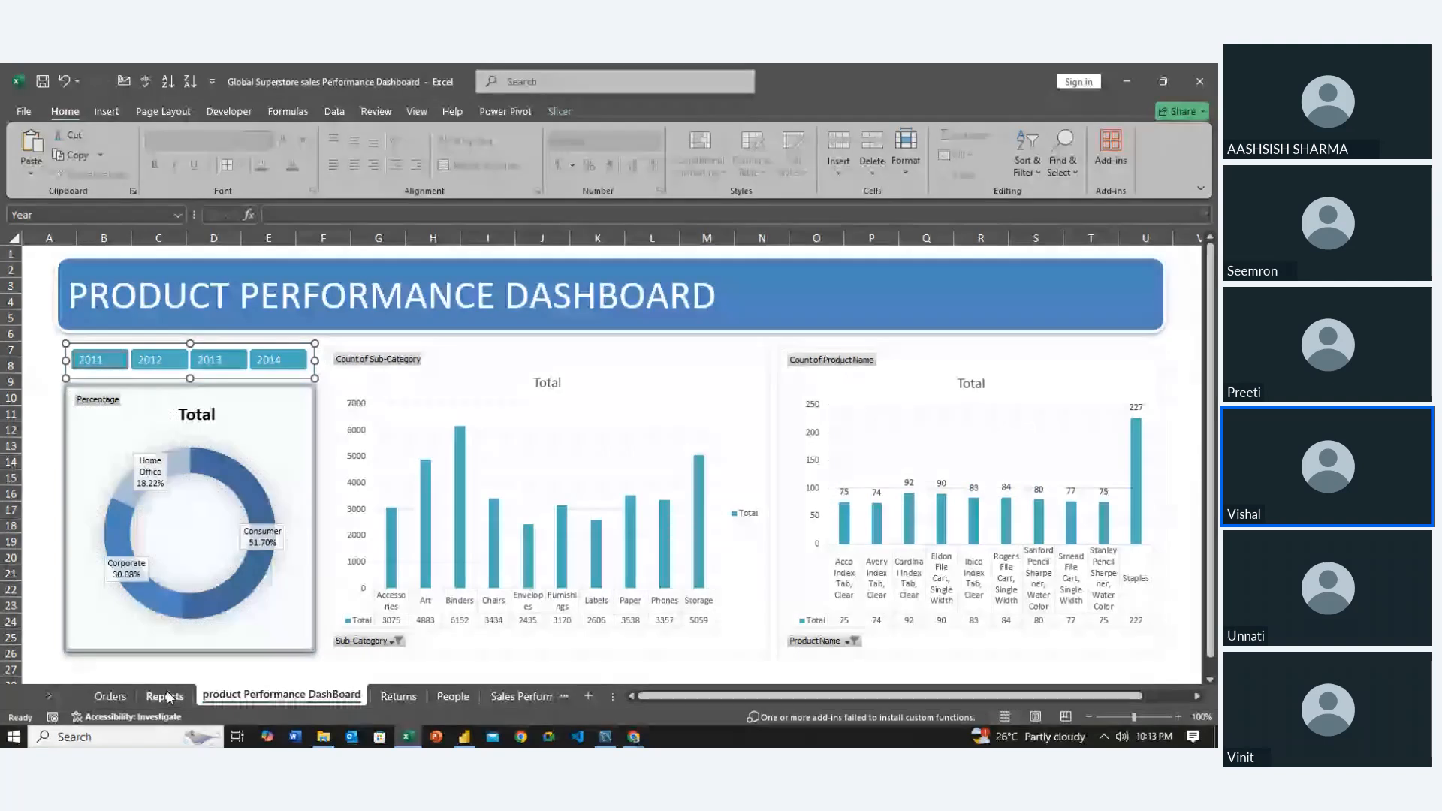
Try again to clear the Product Name filter of the product PivotTable on the Reports sheet
{"action": "left_click", "coordinate": [169, 696]}
{"action": "left_click", "coordinate": [169, 399]}
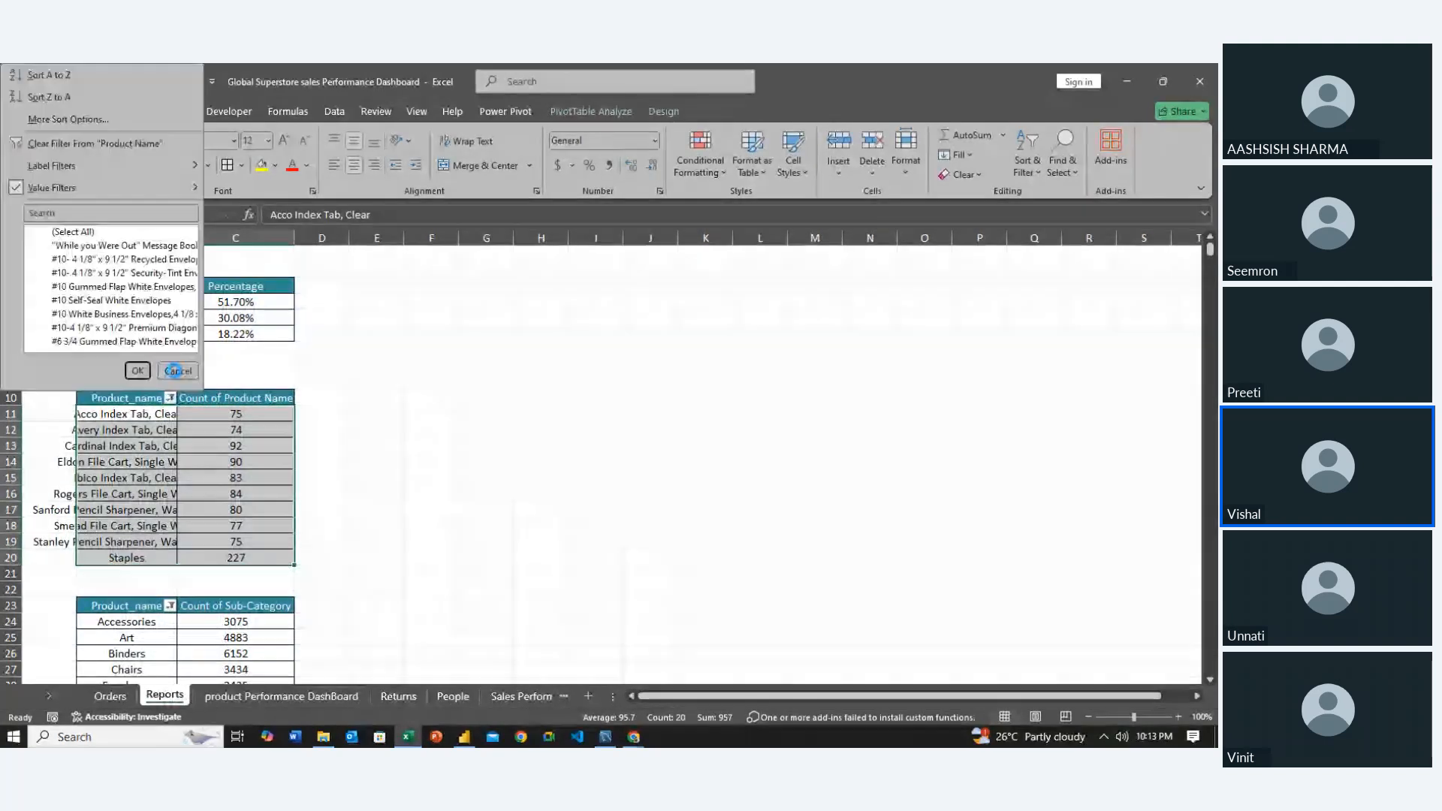
{"action": "left_click", "coordinate": [127, 141]}
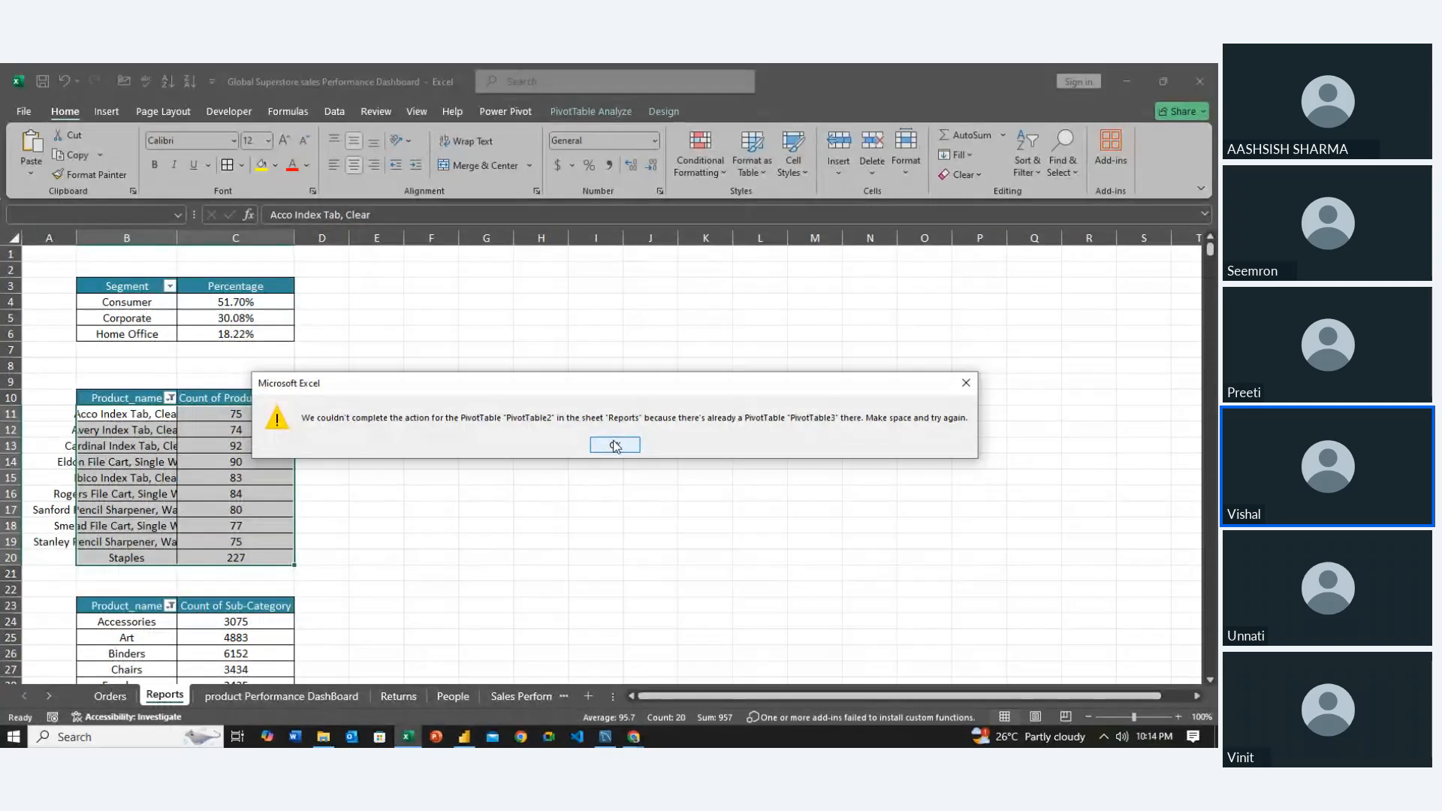
{"action": "left_click", "coordinate": [614, 445]}
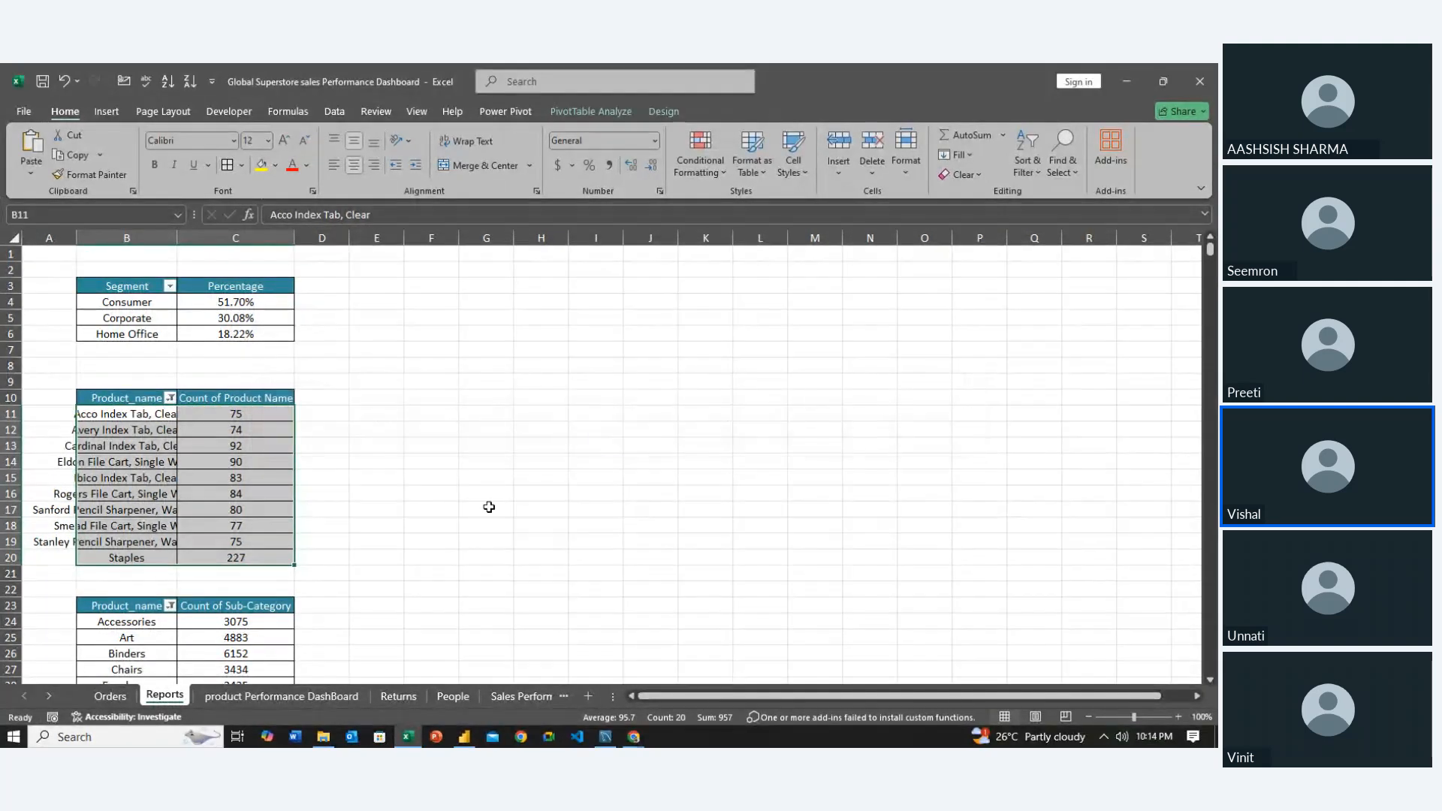
Clear the filter of the Sub-Category PivotTable and retry clearing the Product Name filter of the PivotTable above it
{"action": "left_click", "coordinate": [171, 604]}
{"action": "left_click", "coordinate": [156, 354]}
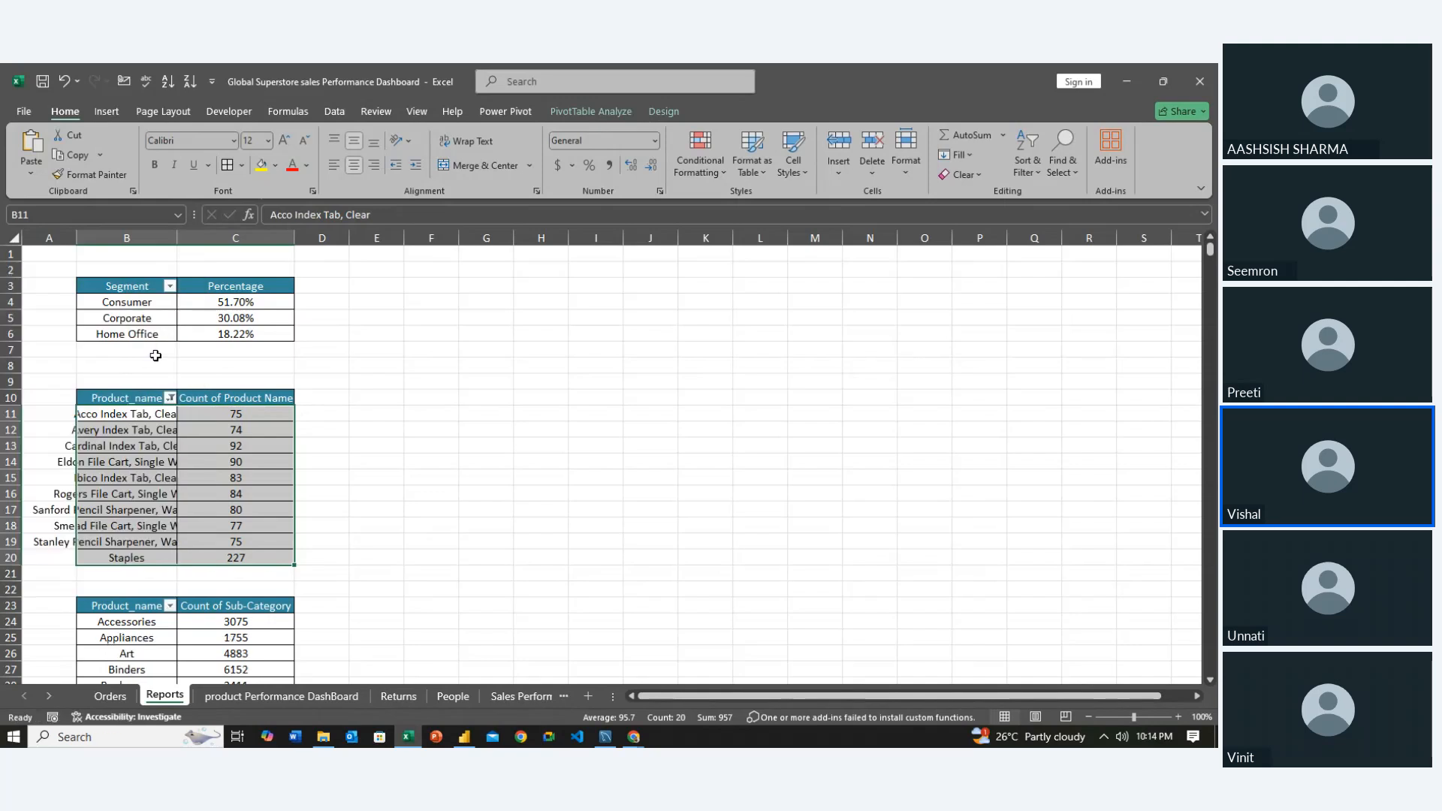
{"action": "left_click", "coordinate": [171, 399]}
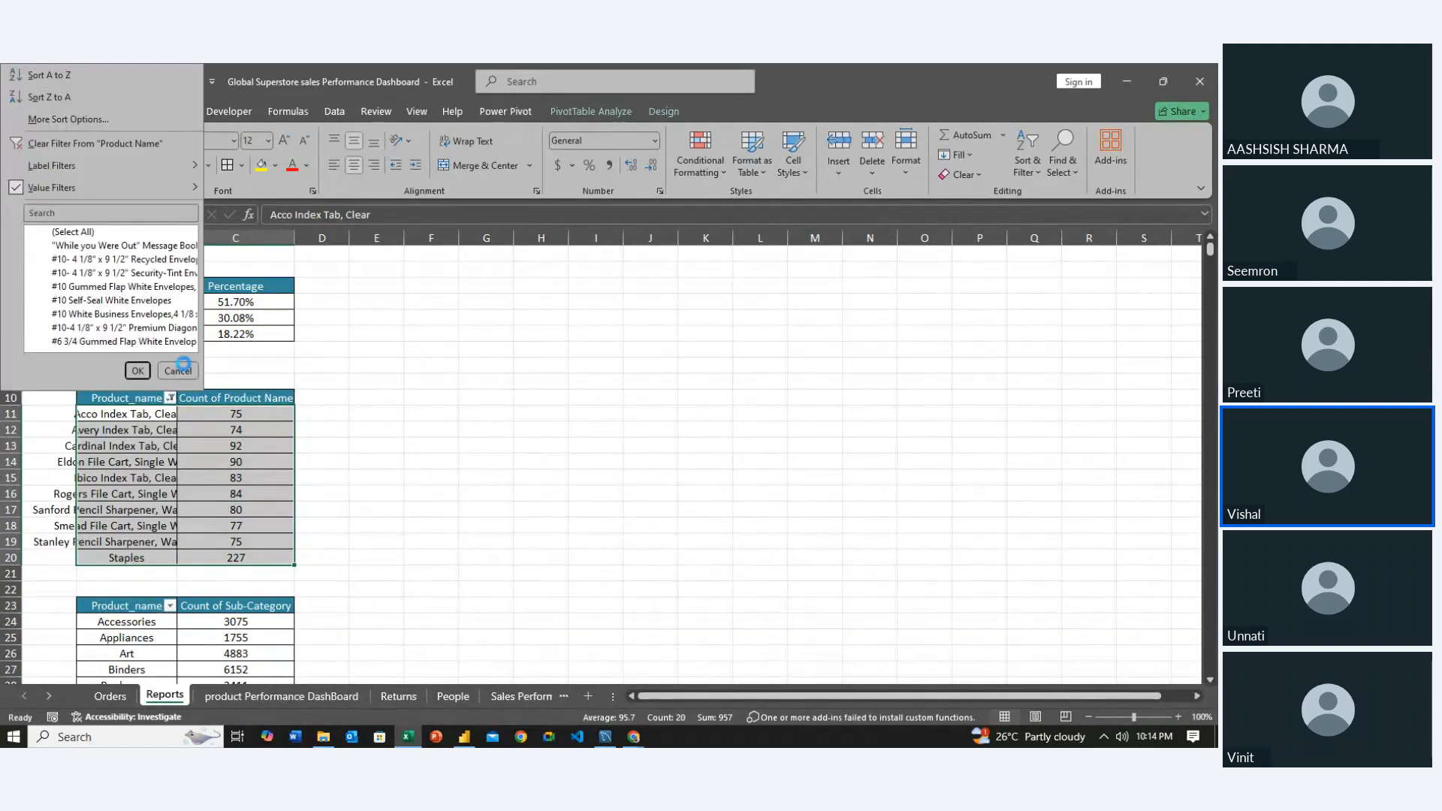
{"action": "left_click", "coordinate": [147, 148]}
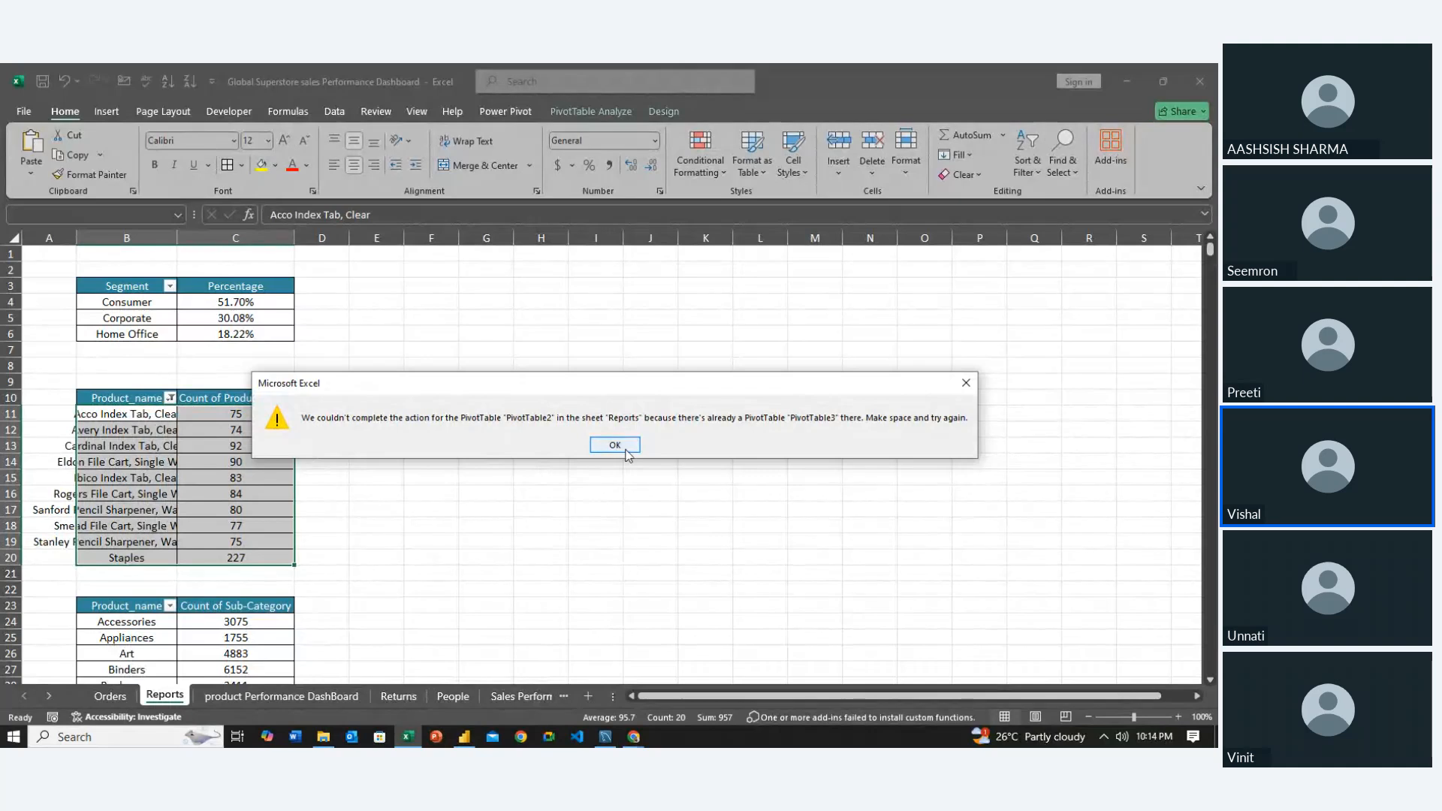
{"action": "left_click", "coordinate": [627, 450]}
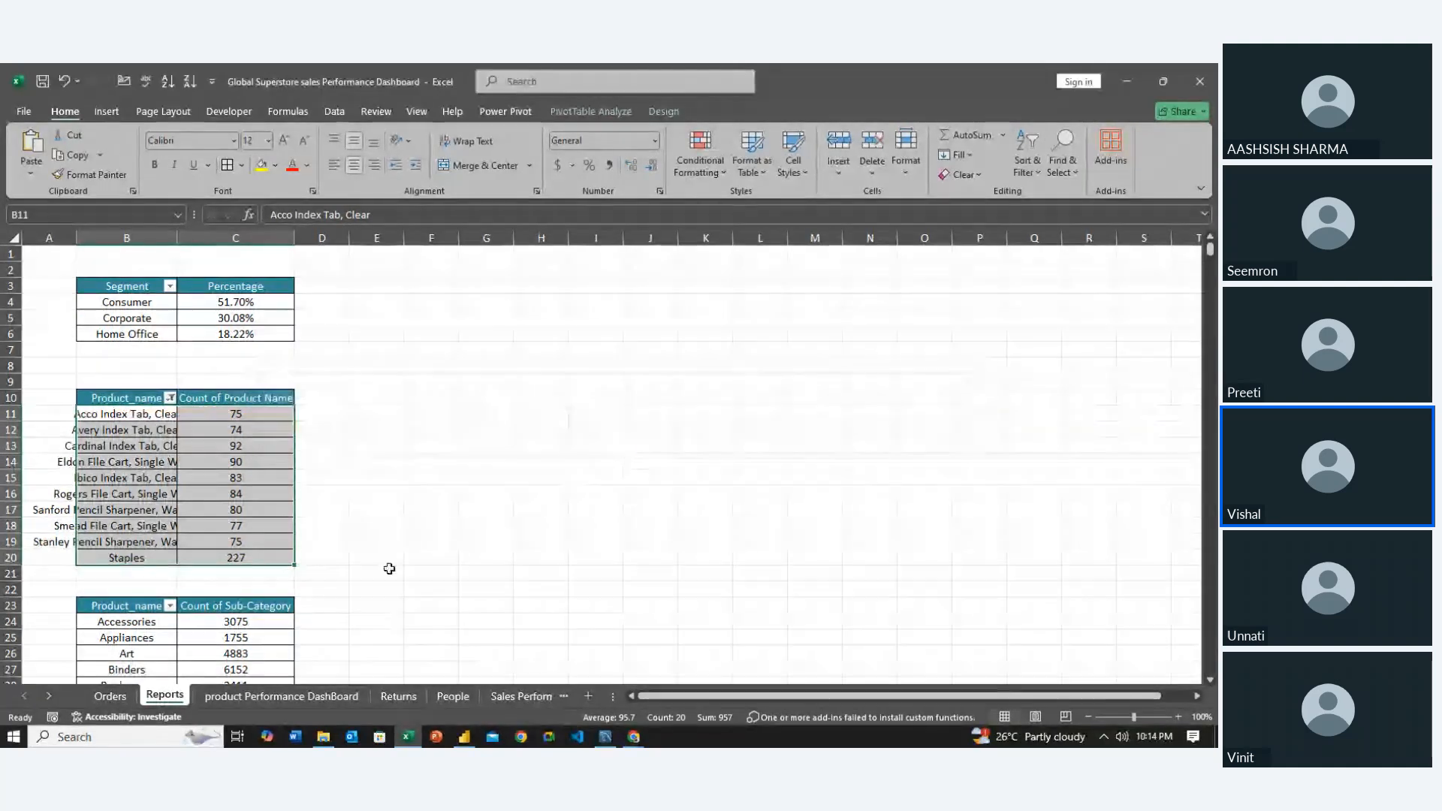
Move the Sub-Category PivotTable from below the product PivotTable on the Reports sheet to cell G3
{"action": "mouse_move", "coordinate": [120, 601]}
{"action": "left_mouse_down"}
{"action": "mouse_move", "coordinate": [120, 654]}
{"action": "mouse_move", "coordinate": [235, 670]}
{"action": "mouse_move", "coordinate": [118, 639]}
{"action": "mouse_move", "coordinate": [120, 676]}
{"action": "mouse_move", "coordinate": [117, 595]}
{"action": "mouse_move", "coordinate": [119, 676]}
{"action": "mouse_move", "coordinate": [116, 595]}
{"action": "left_mouse_up"}
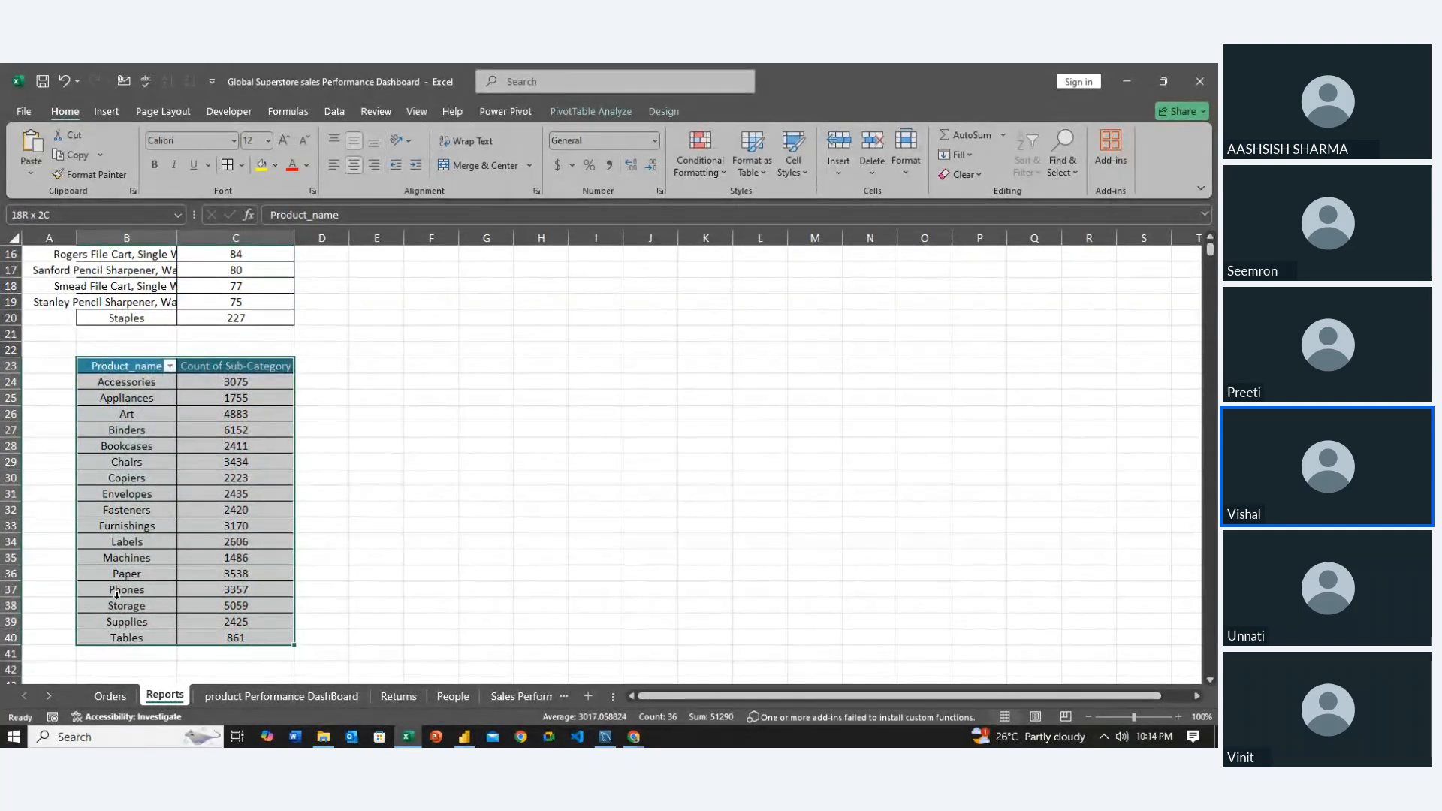
{"action": "key", "text": "ctrl+c"}
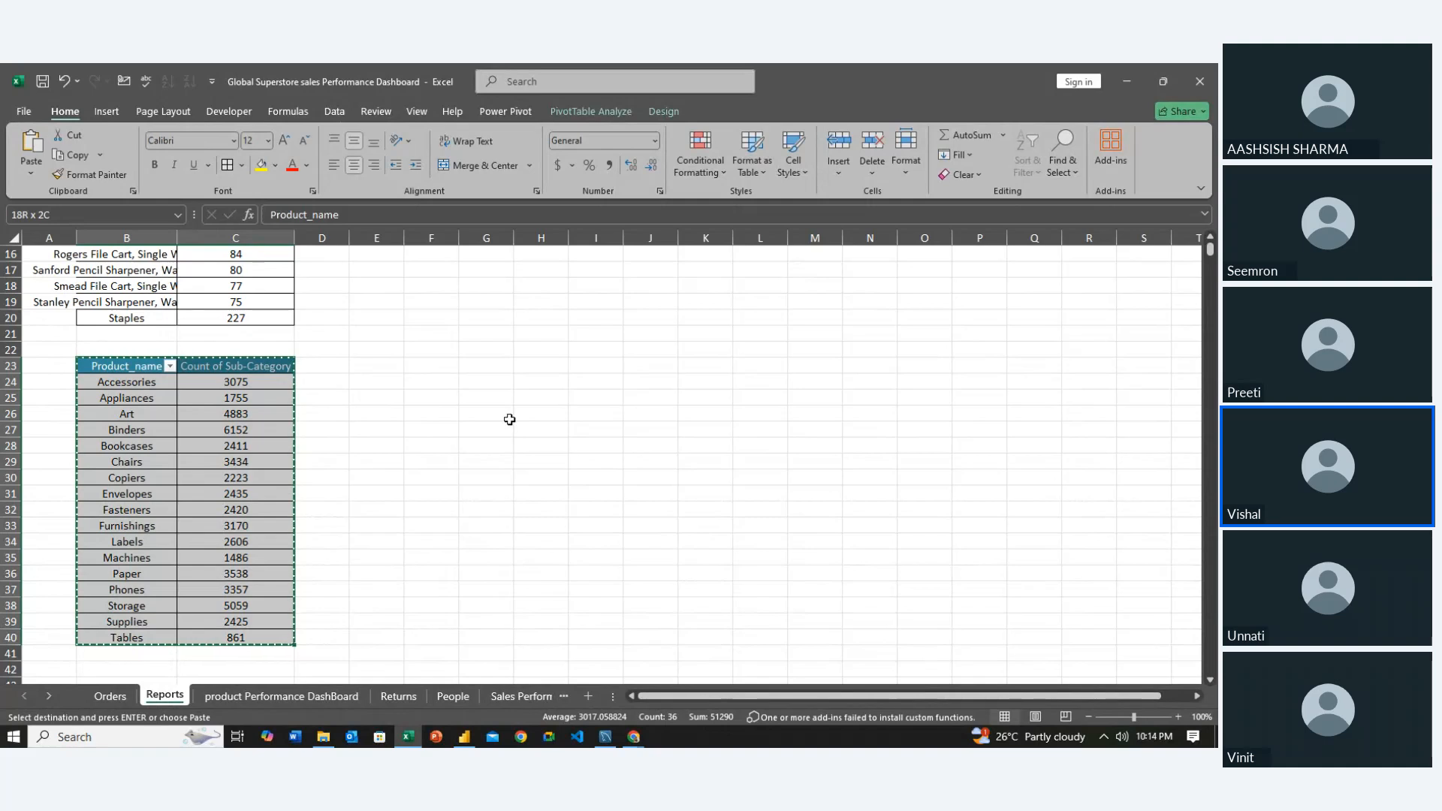
{"action": "scroll", "coordinate": [510, 420], "scroll_direction": "up", "scroll_amount": 5}
{"action": "left_click", "coordinate": [476, 284]}
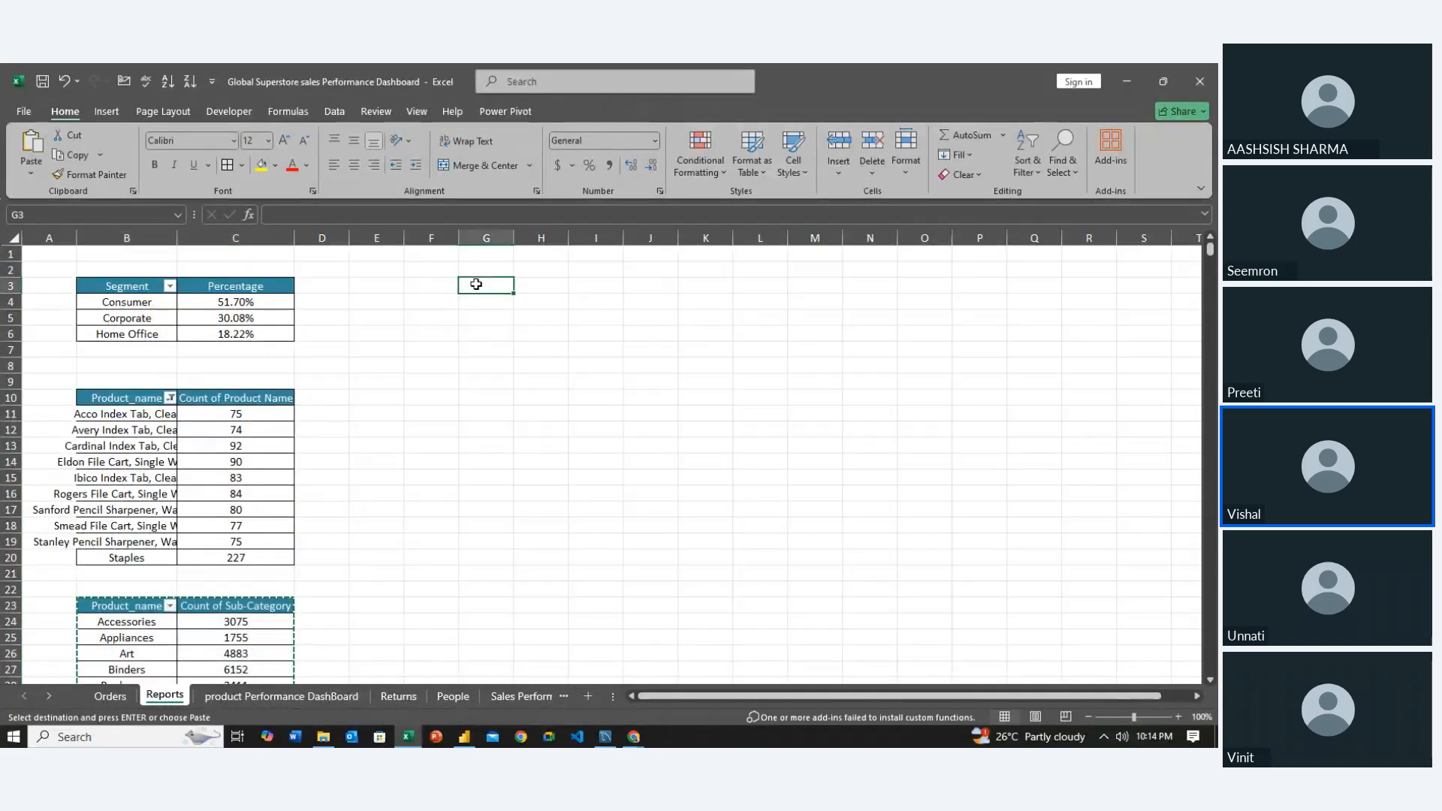
{"action": "key", "text": "ctrl+v"}
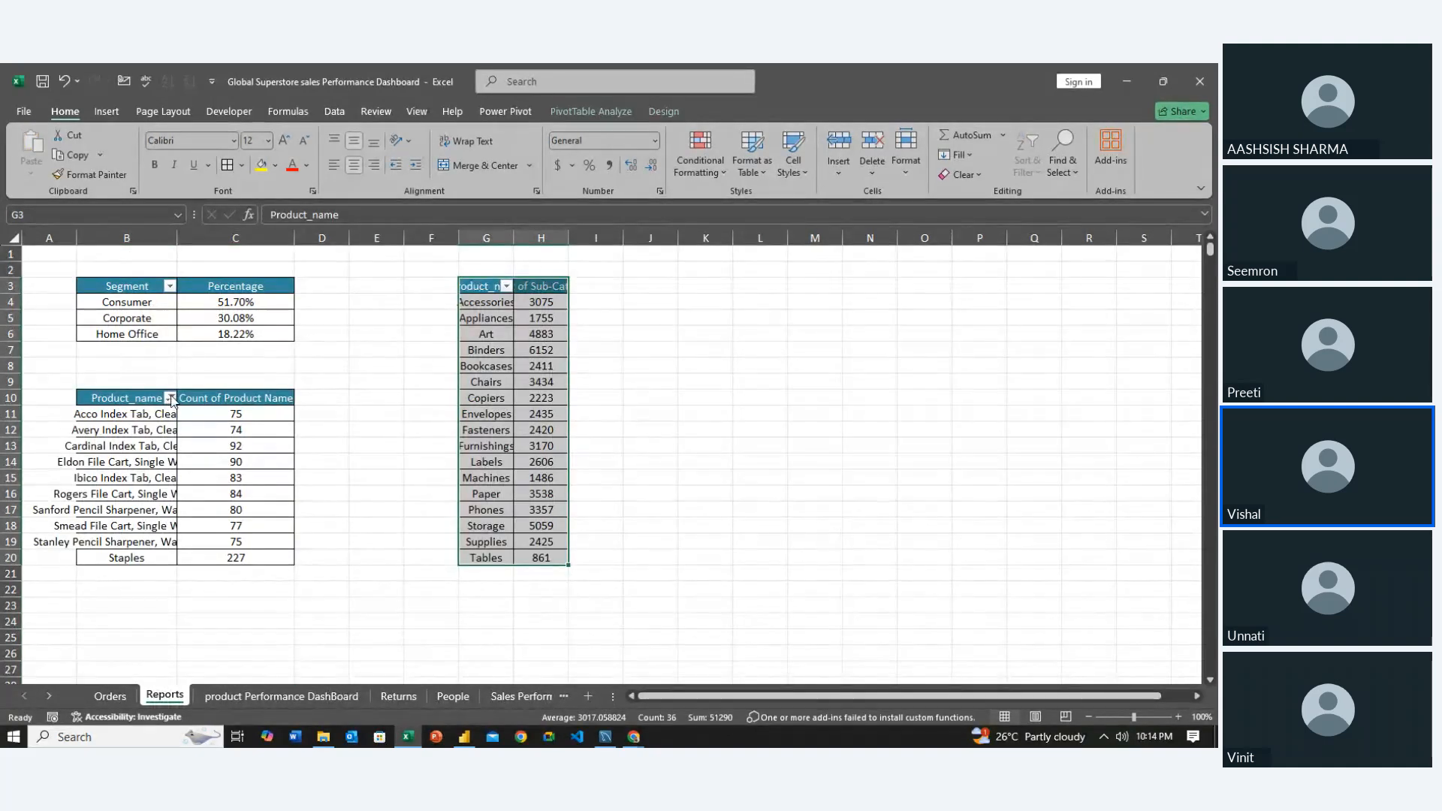
Clear the Product Name filter of the product PivotTable and check the charts on the product Performance DashBoard sheet
{"action": "left_click", "coordinate": [172, 399]}
{"action": "left_click", "coordinate": [148, 140]}
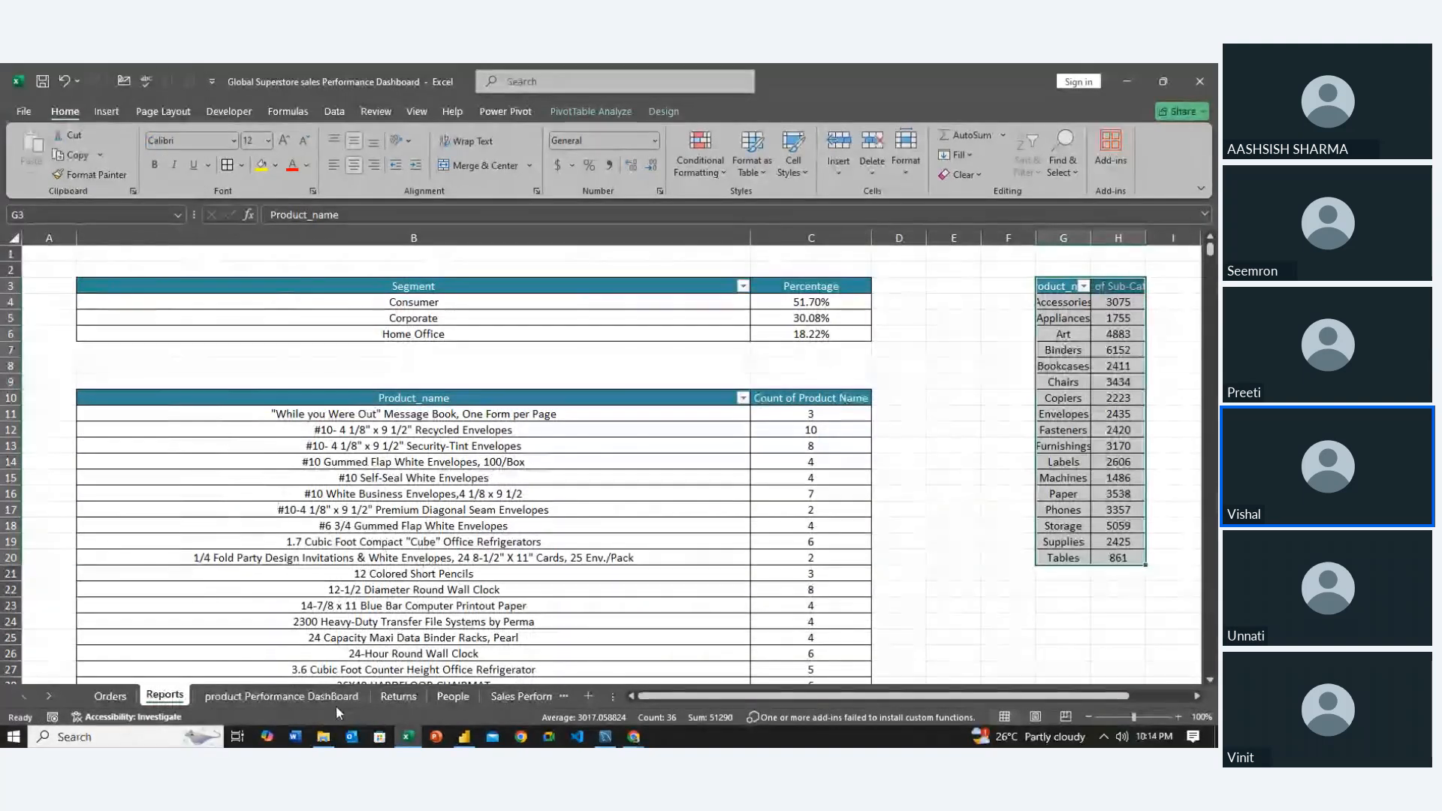
{"action": "left_click", "coordinate": [312, 695]}
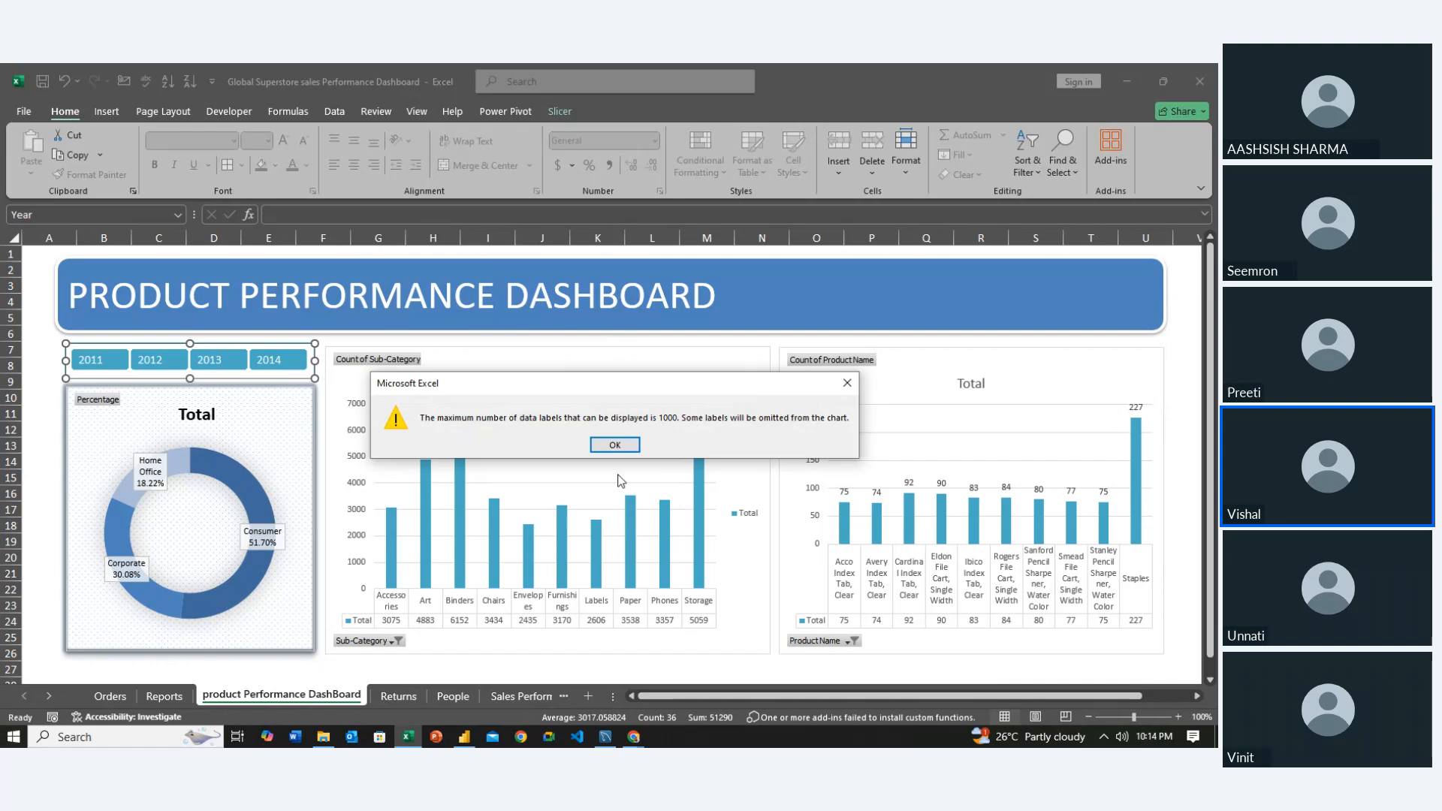
{"action": "left_click", "coordinate": [617, 444]}
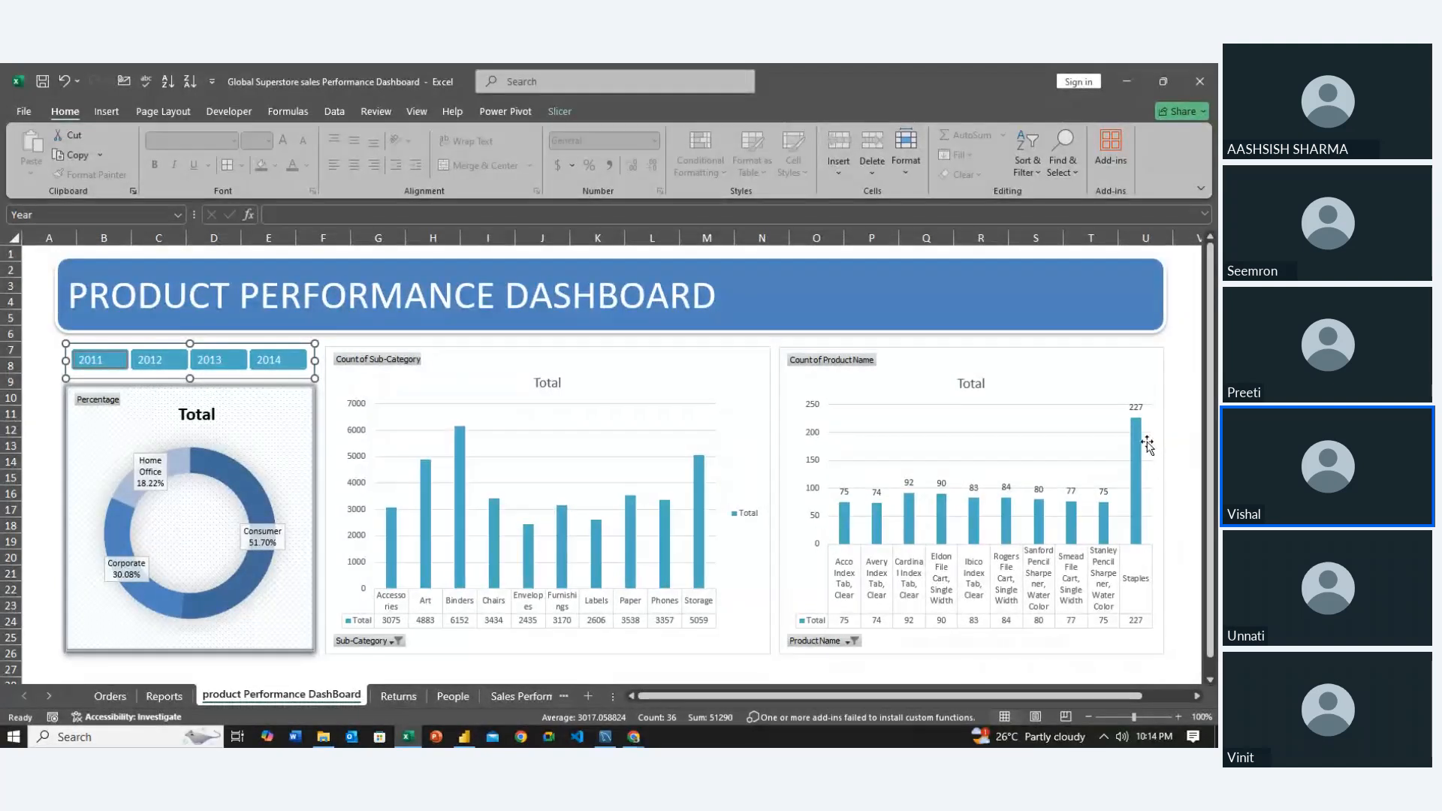
{"action": "key", "text": "ctrl+z"}
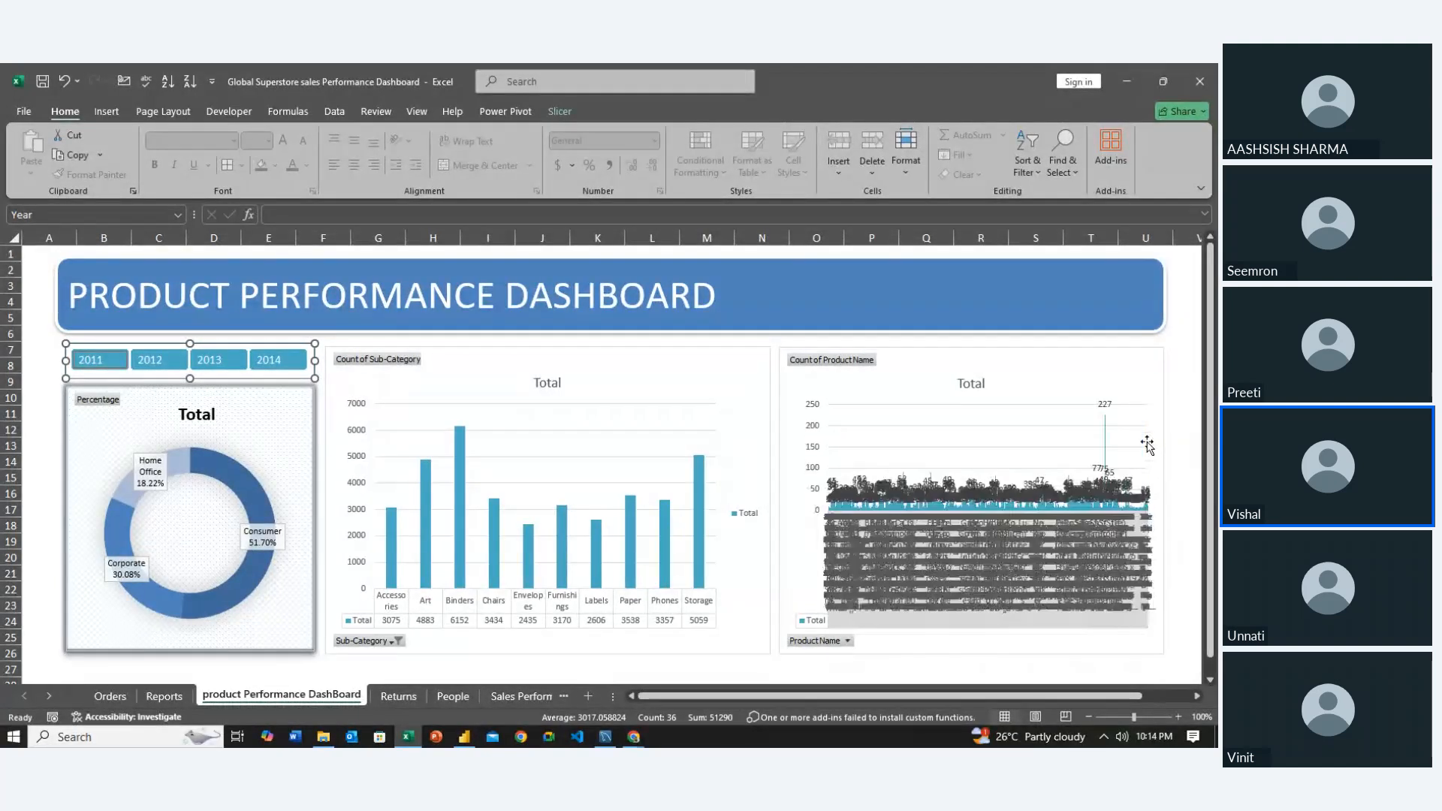
{"action": "key", "text": "ctrl+z"}
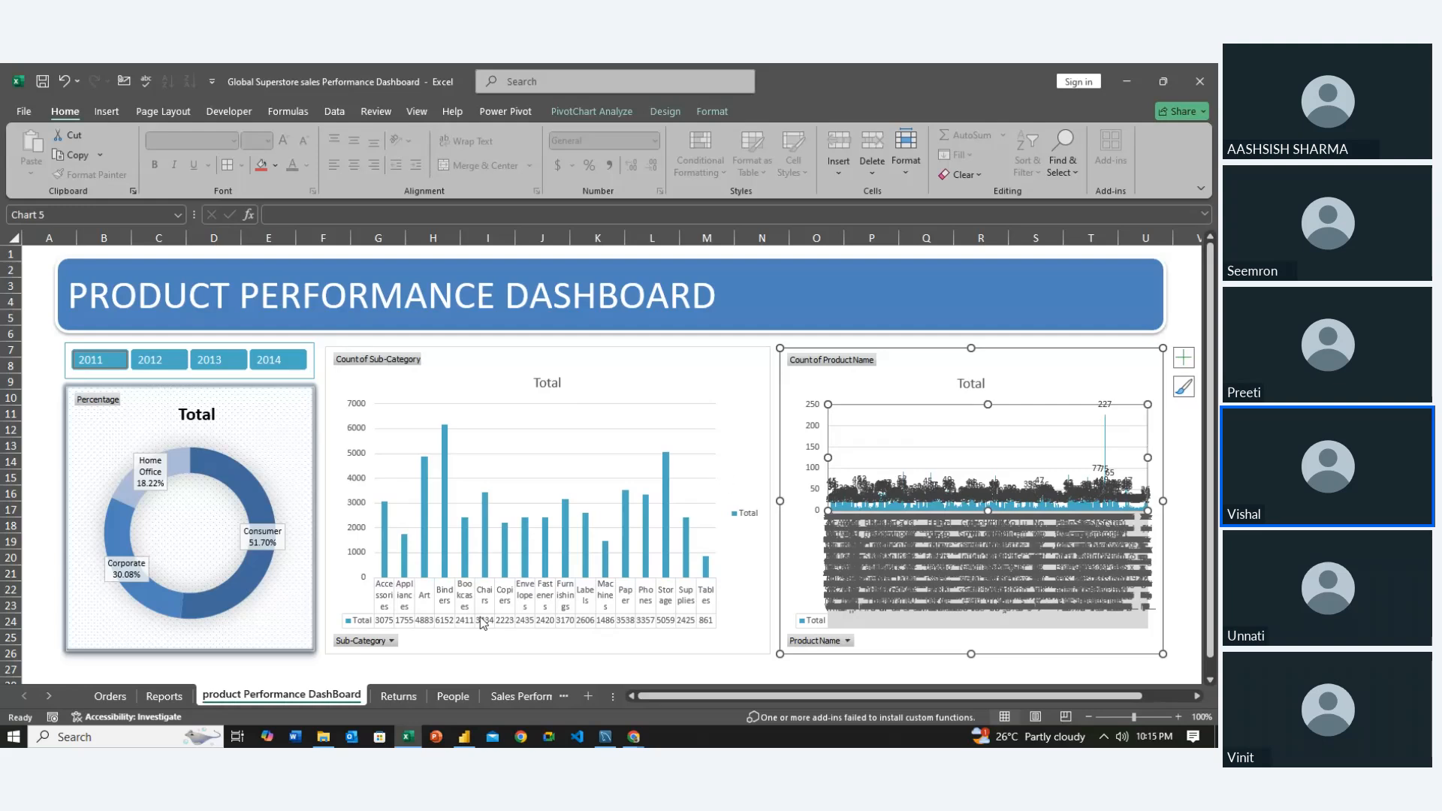
Filter the product PivotTable on the Reports sheet to the top 10 items by Count of Product Name and return to the dashboard
{"action": "left_click", "coordinate": [164, 697]}
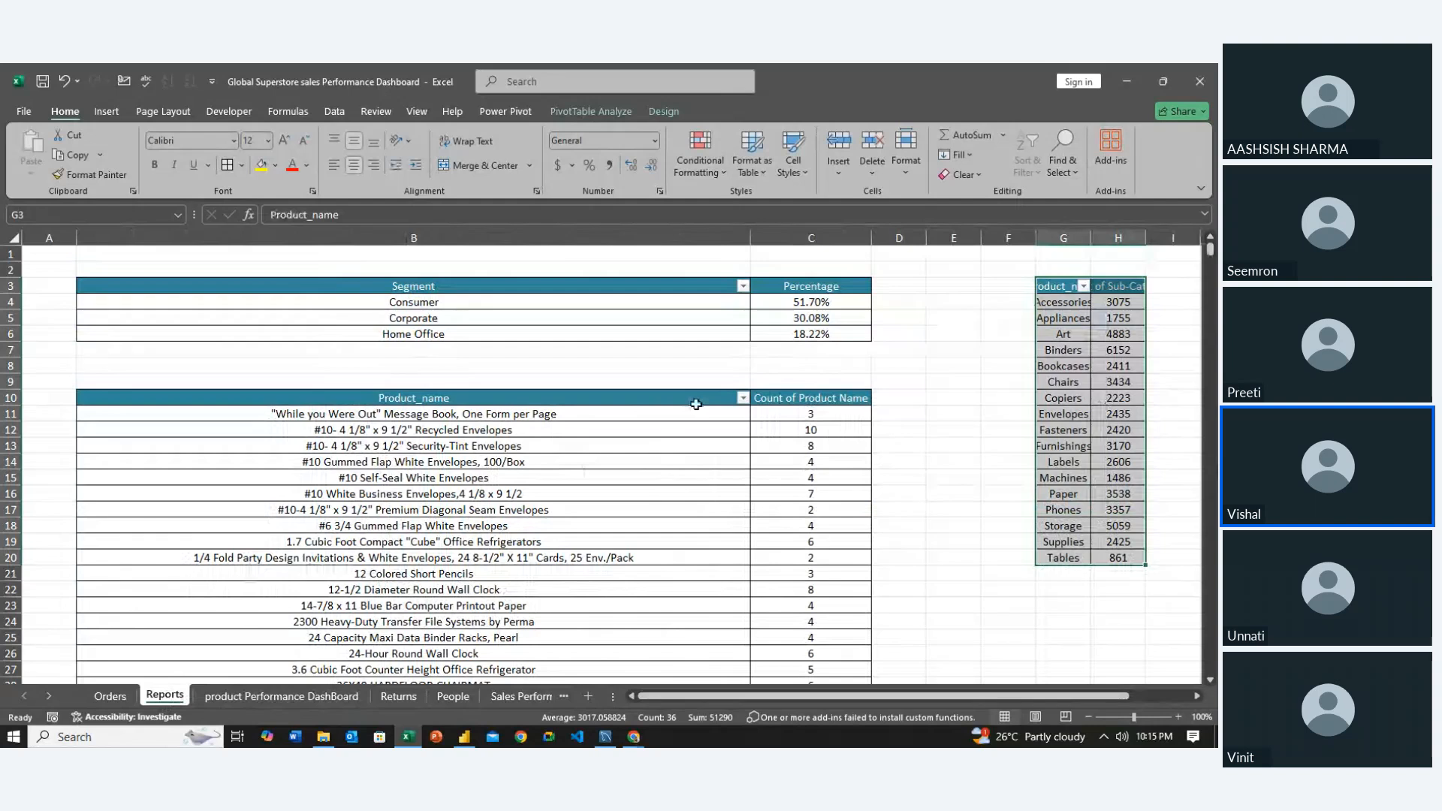
{"action": "left_click", "coordinate": [743, 398]}
{"action": "mouse_move", "coordinate": [634, 187]}
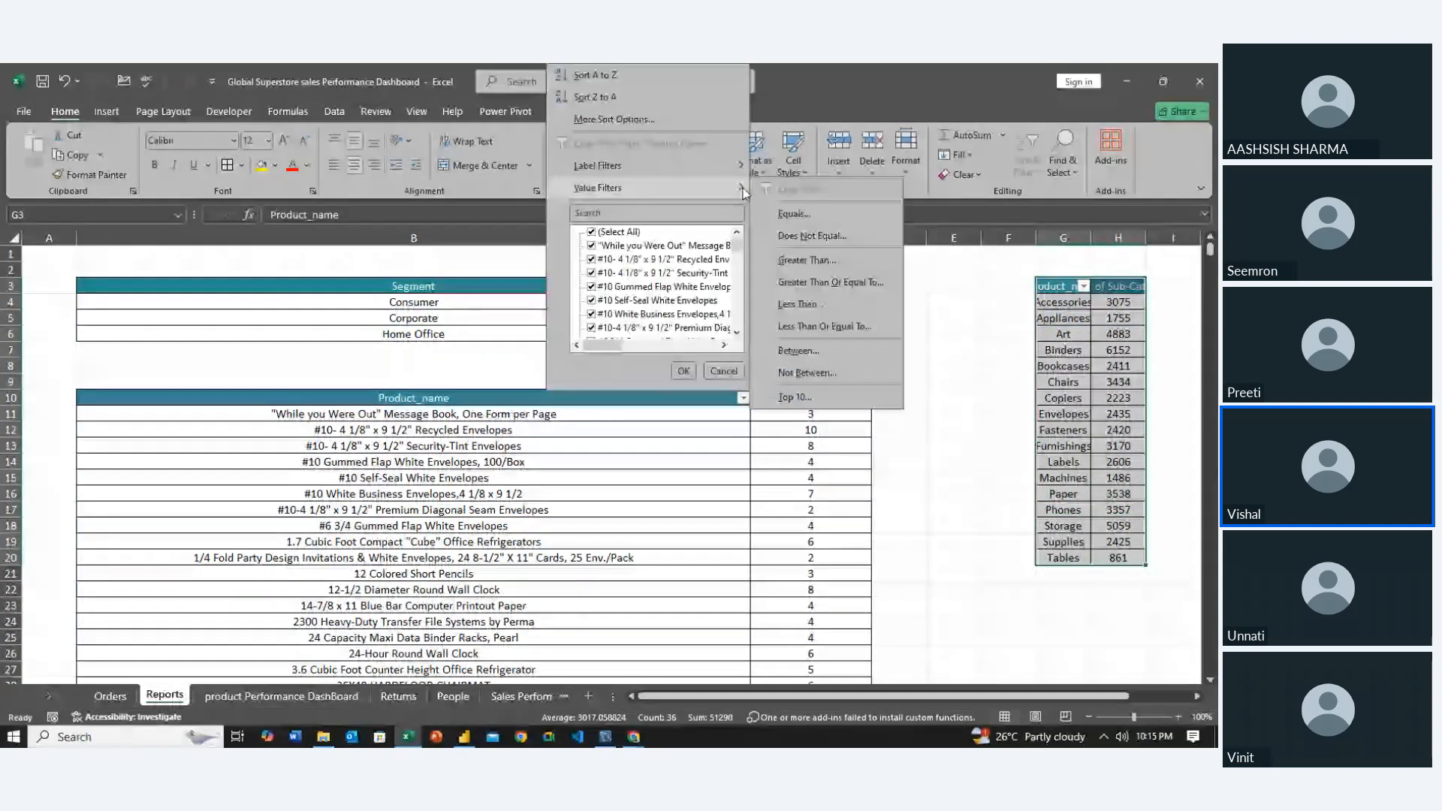
{"action": "left_click", "coordinate": [794, 396]}
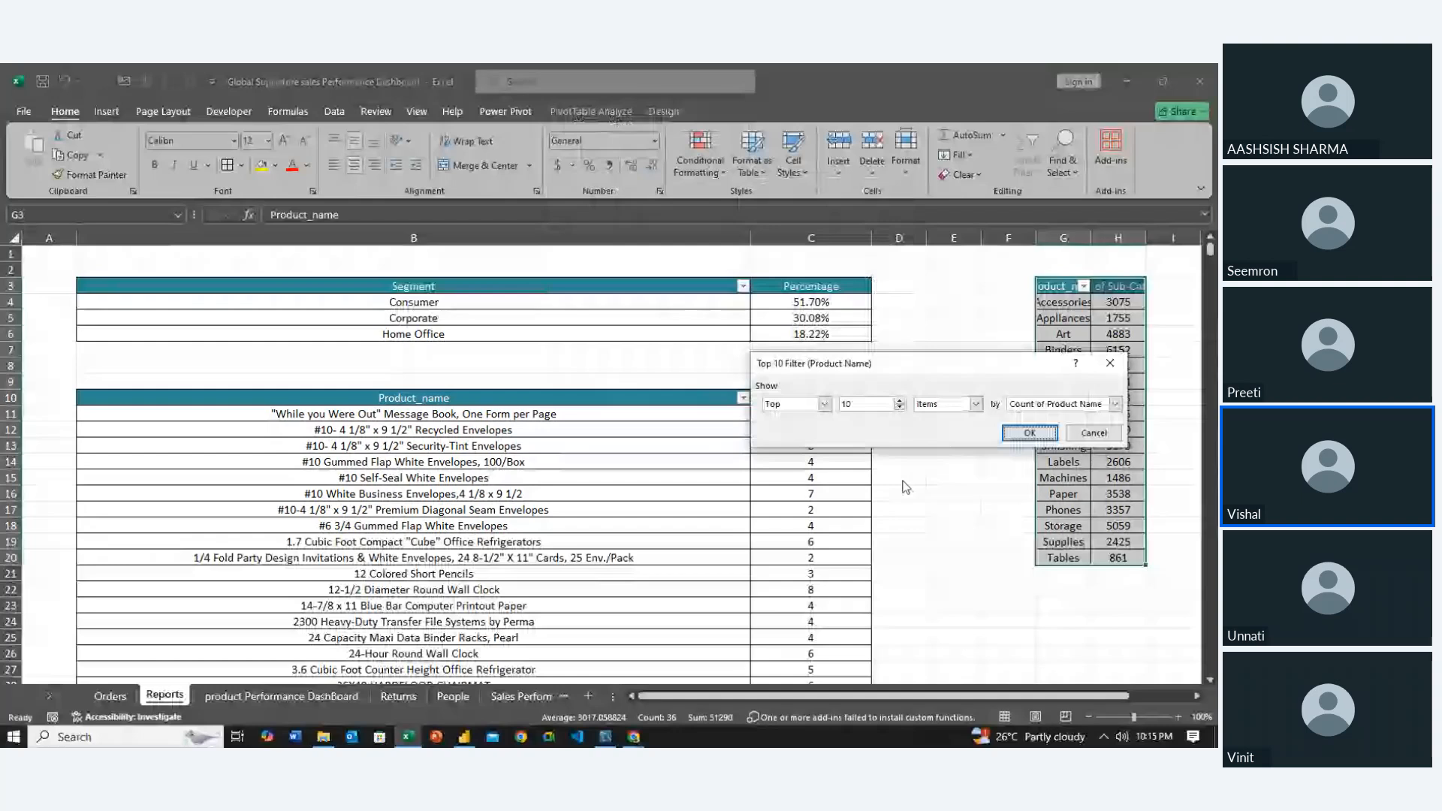
{"action": "left_click", "coordinate": [1046, 430]}
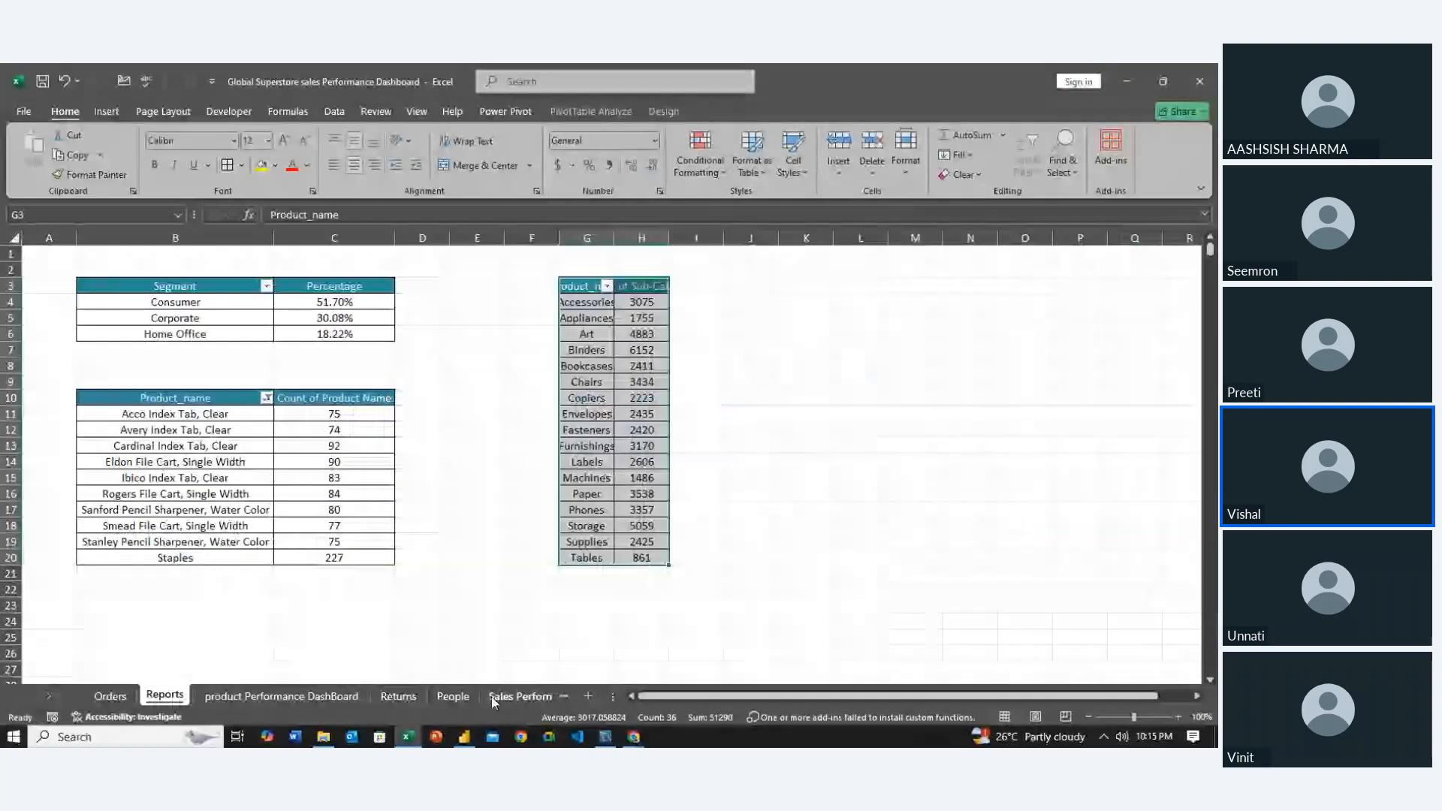
{"action": "left_click", "coordinate": [353, 696]}
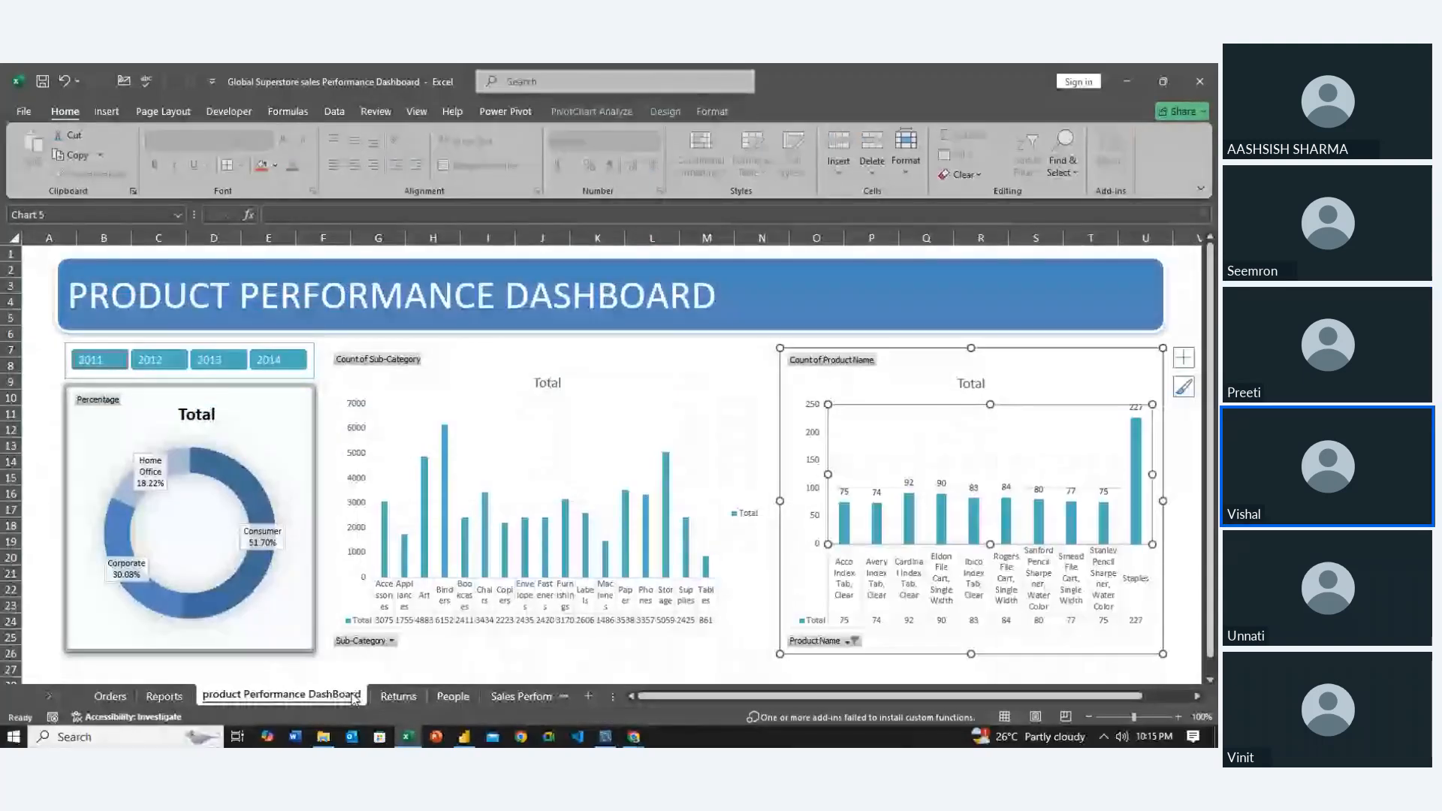
{"action": "left_click", "coordinate": [309, 680]}
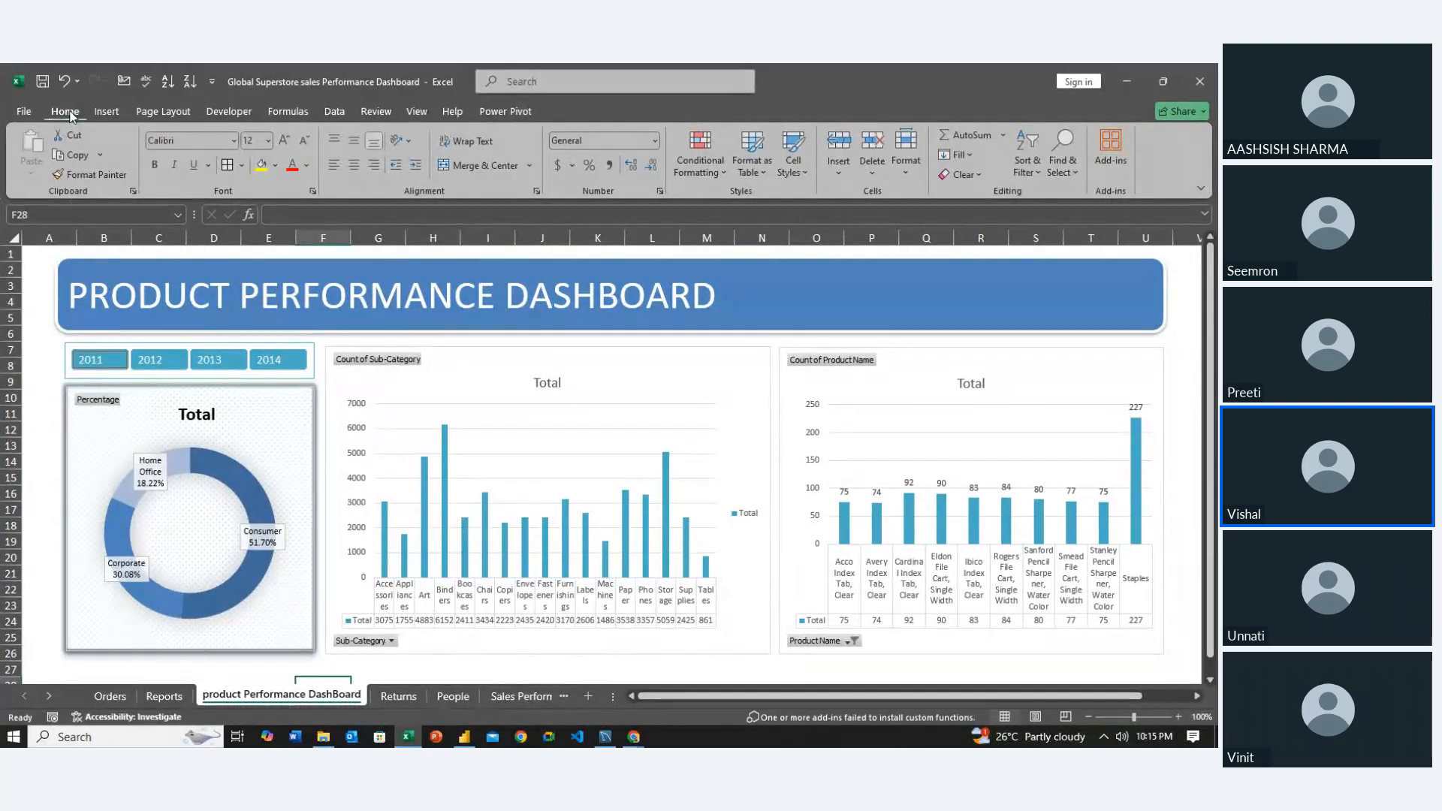
Save a copy of the workbook as Global Superstore sales Performance Dashboard in the Downloads folder, in Excel Workbook format
{"action": "left_click", "coordinate": [27, 111]}
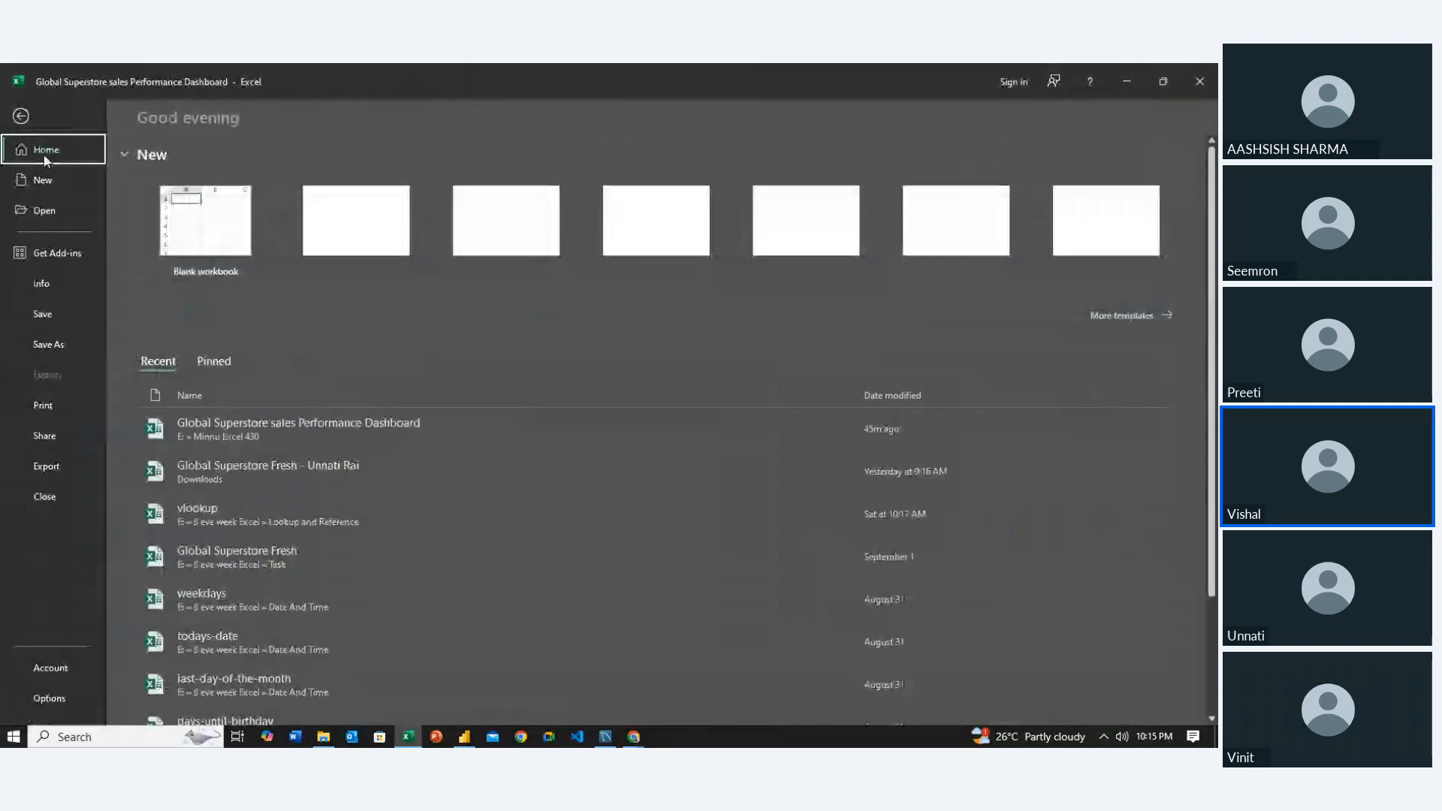
{"action": "left_click", "coordinate": [58, 347]}
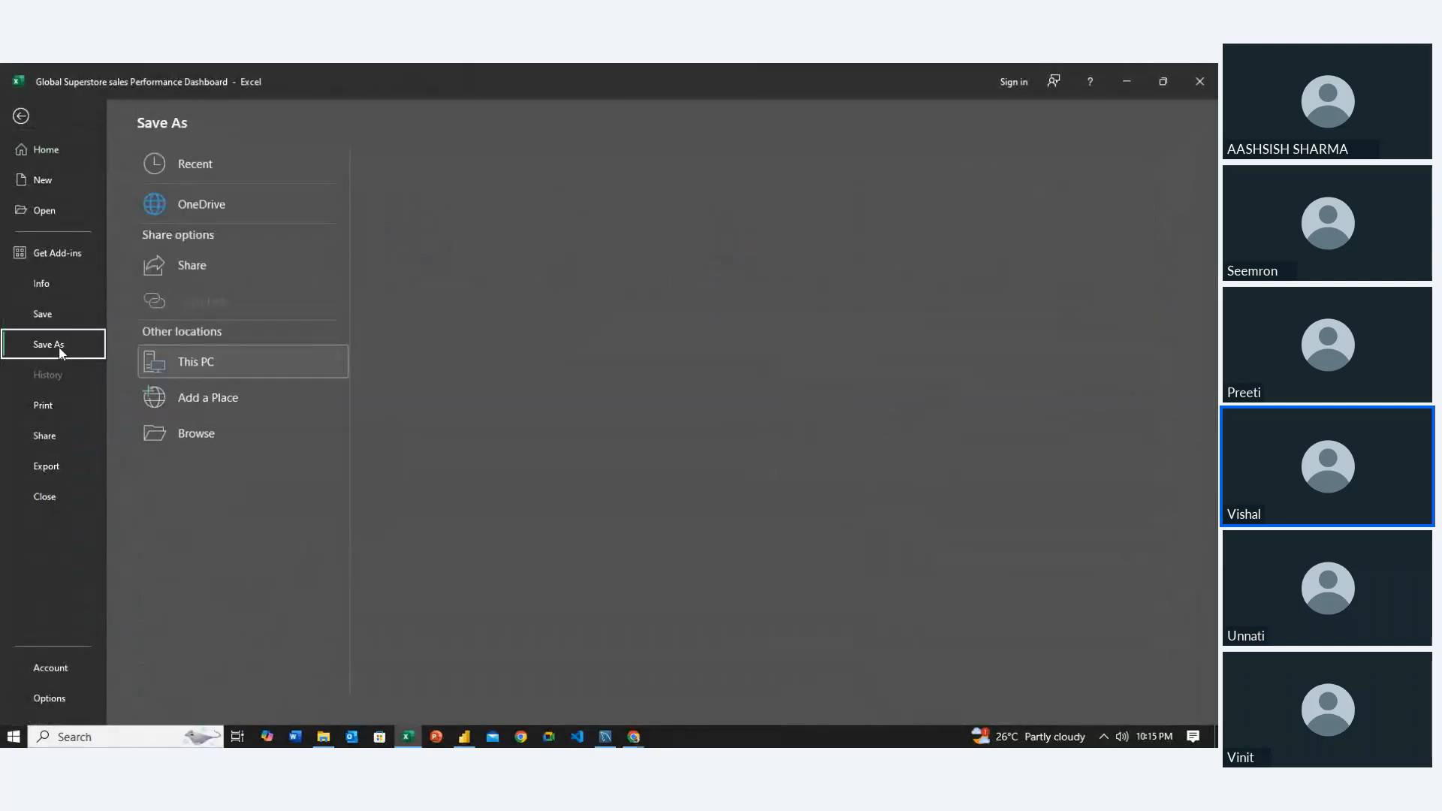
{"action": "left_click", "coordinate": [170, 440]}
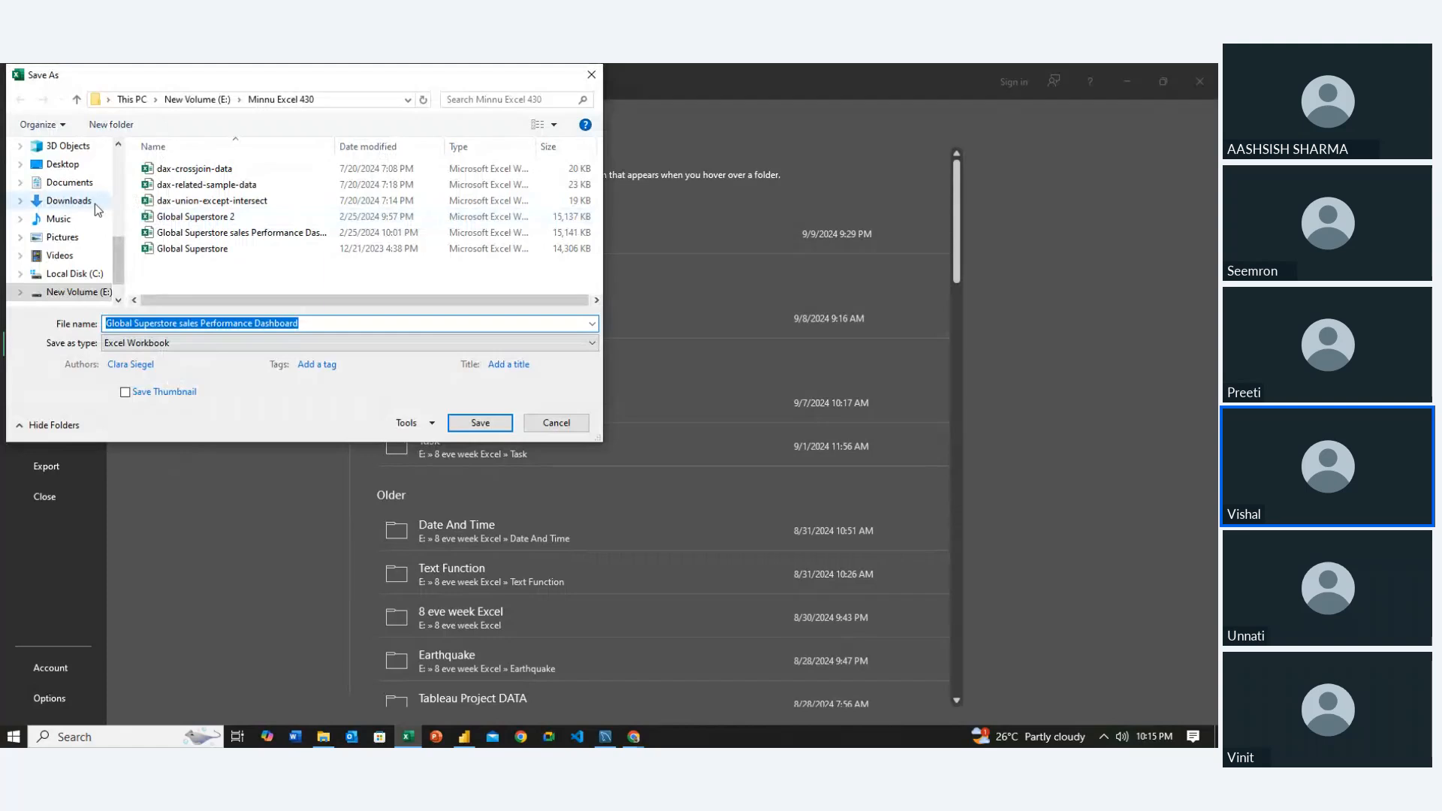
{"action": "left_click", "coordinate": [94, 203]}
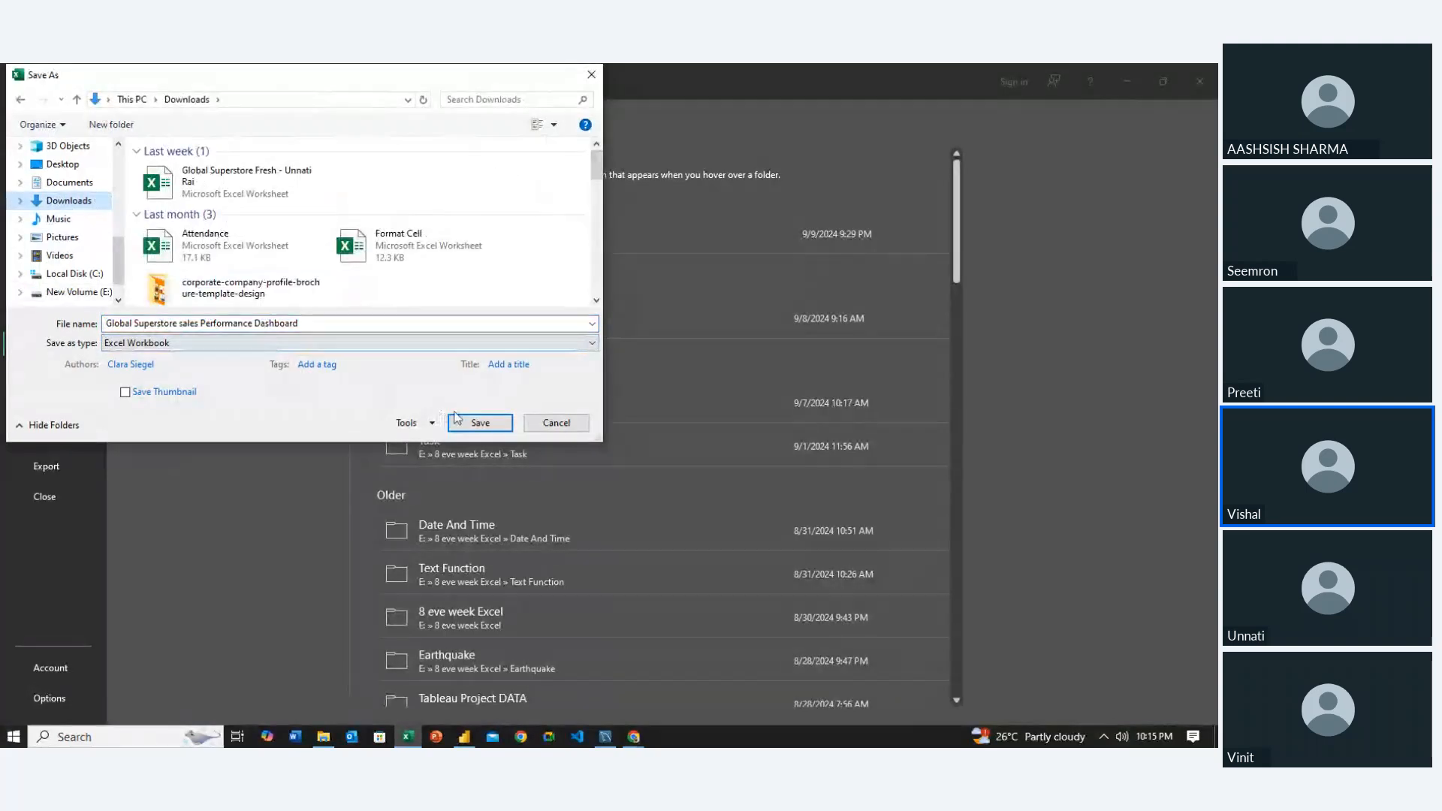
{"action": "left_click", "coordinate": [462, 422]}
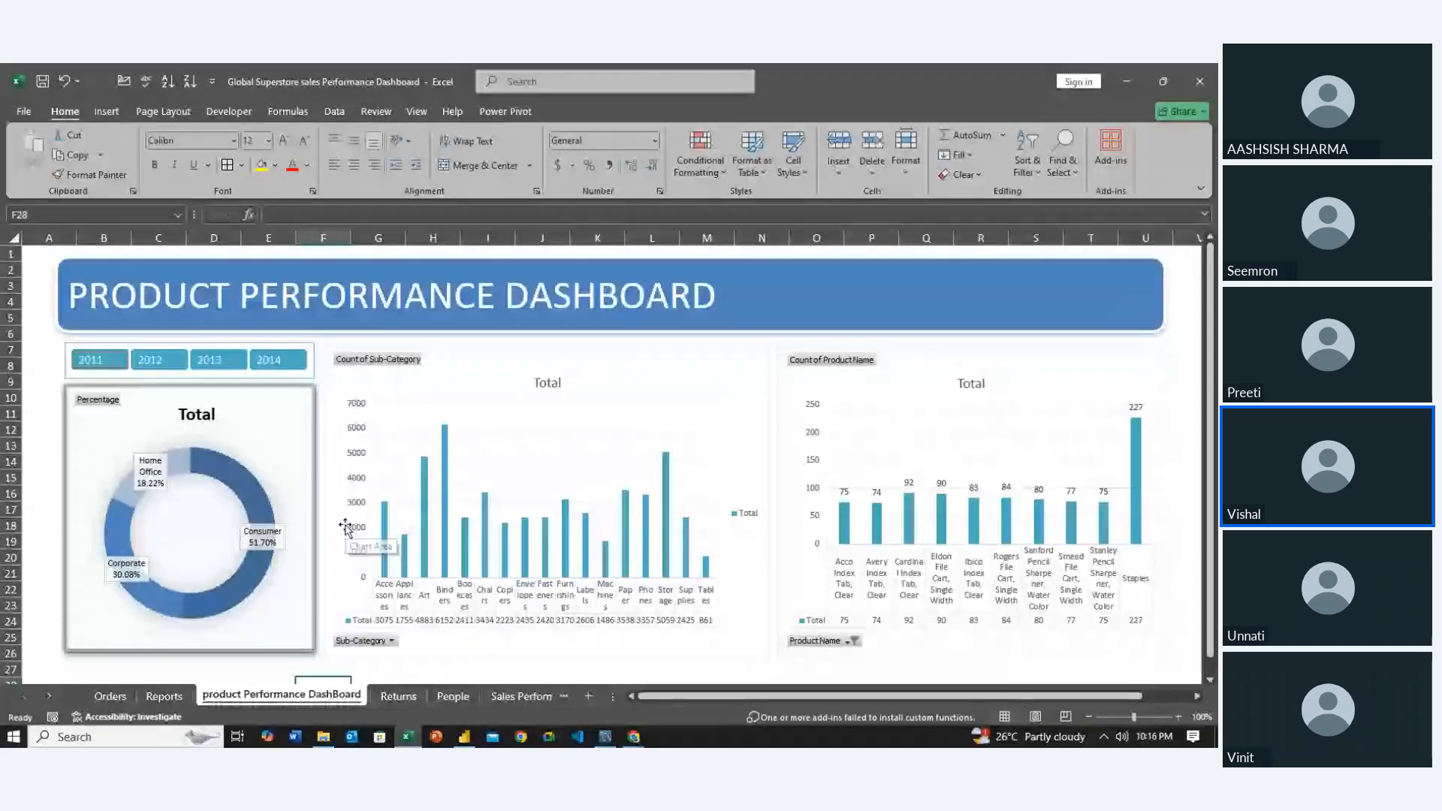
Switch to File Explorer, open Covid Project Details from the COVID19-DATA folder in Tableau Project DATA on drive E, and read its problem statement
{"action": "left_click", "coordinate": [330, 742]}
{"action": "left_click", "coordinate": [102, 549]}
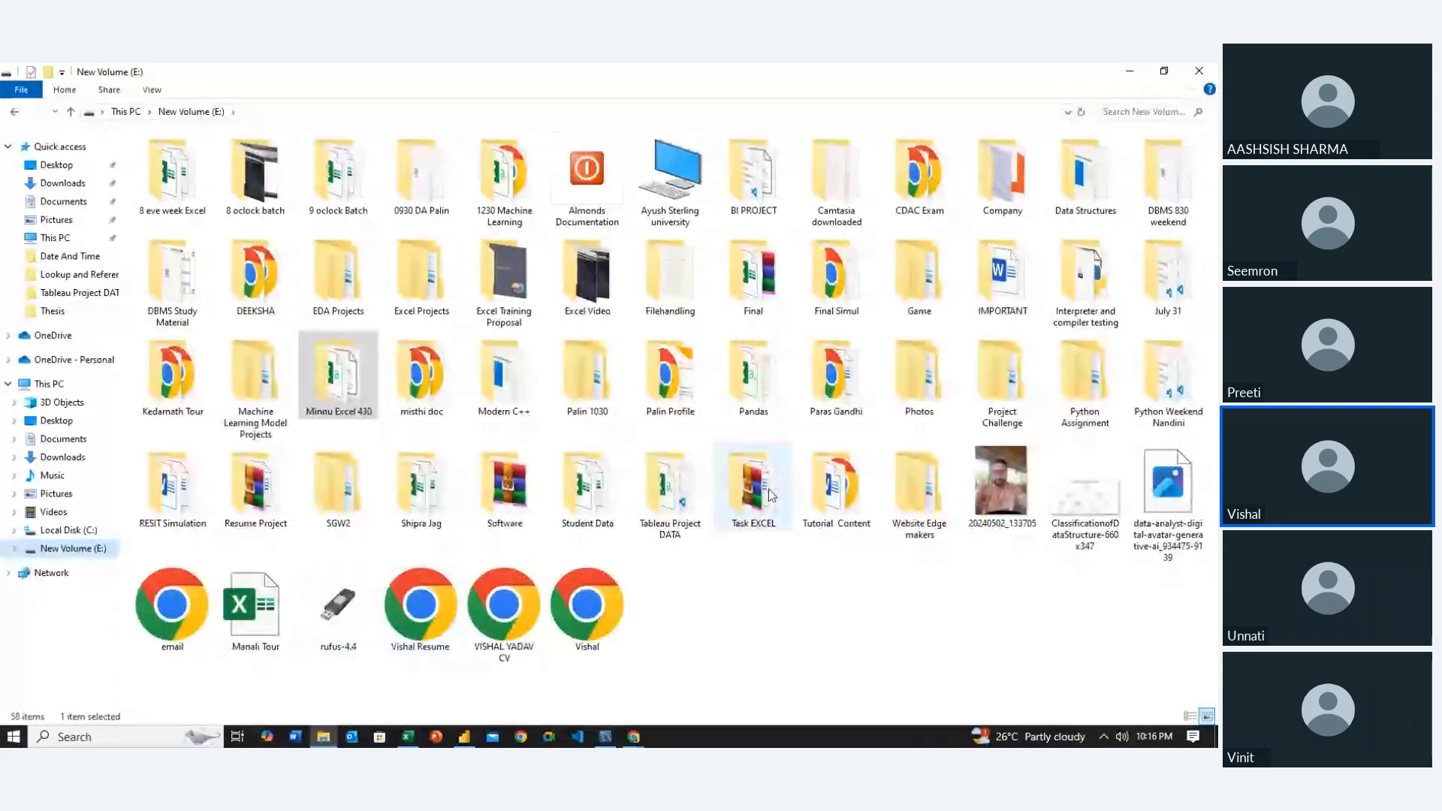
{"action": "double_click", "coordinate": [669, 488]}
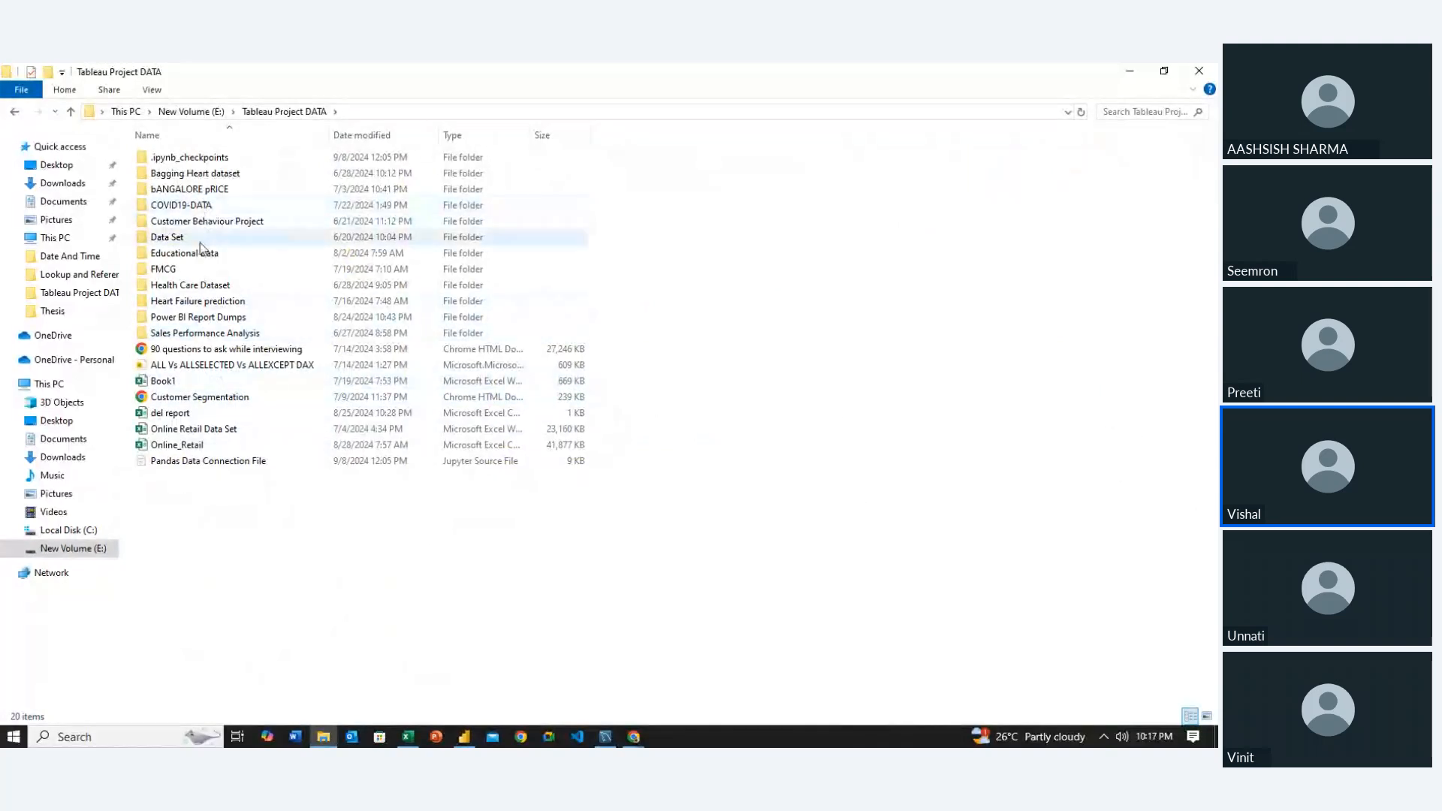
{"action": "double_click", "coordinate": [201, 205]}
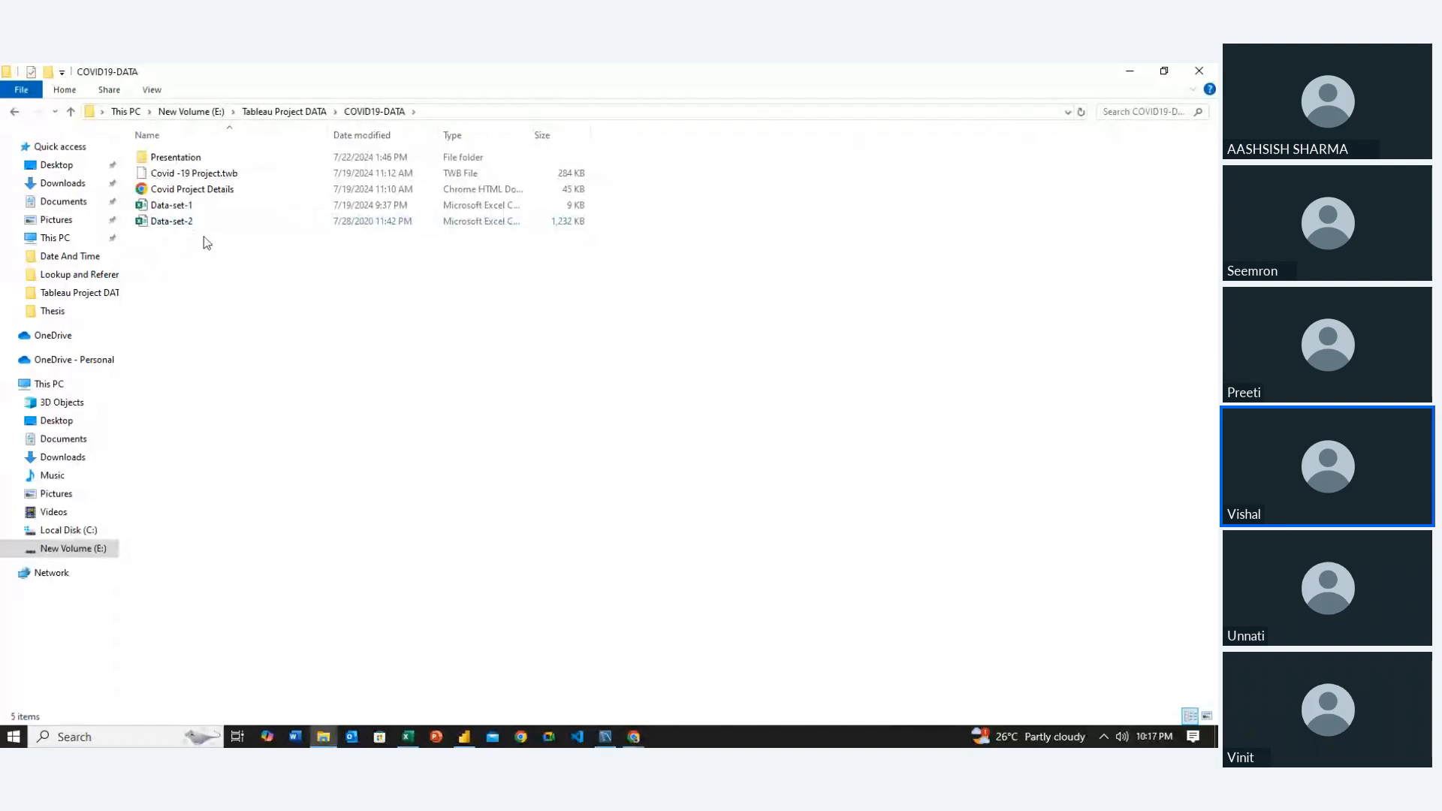
{"action": "left_click_drag", "start_coordinate": [206, 242], "coordinate": [165, 189]}
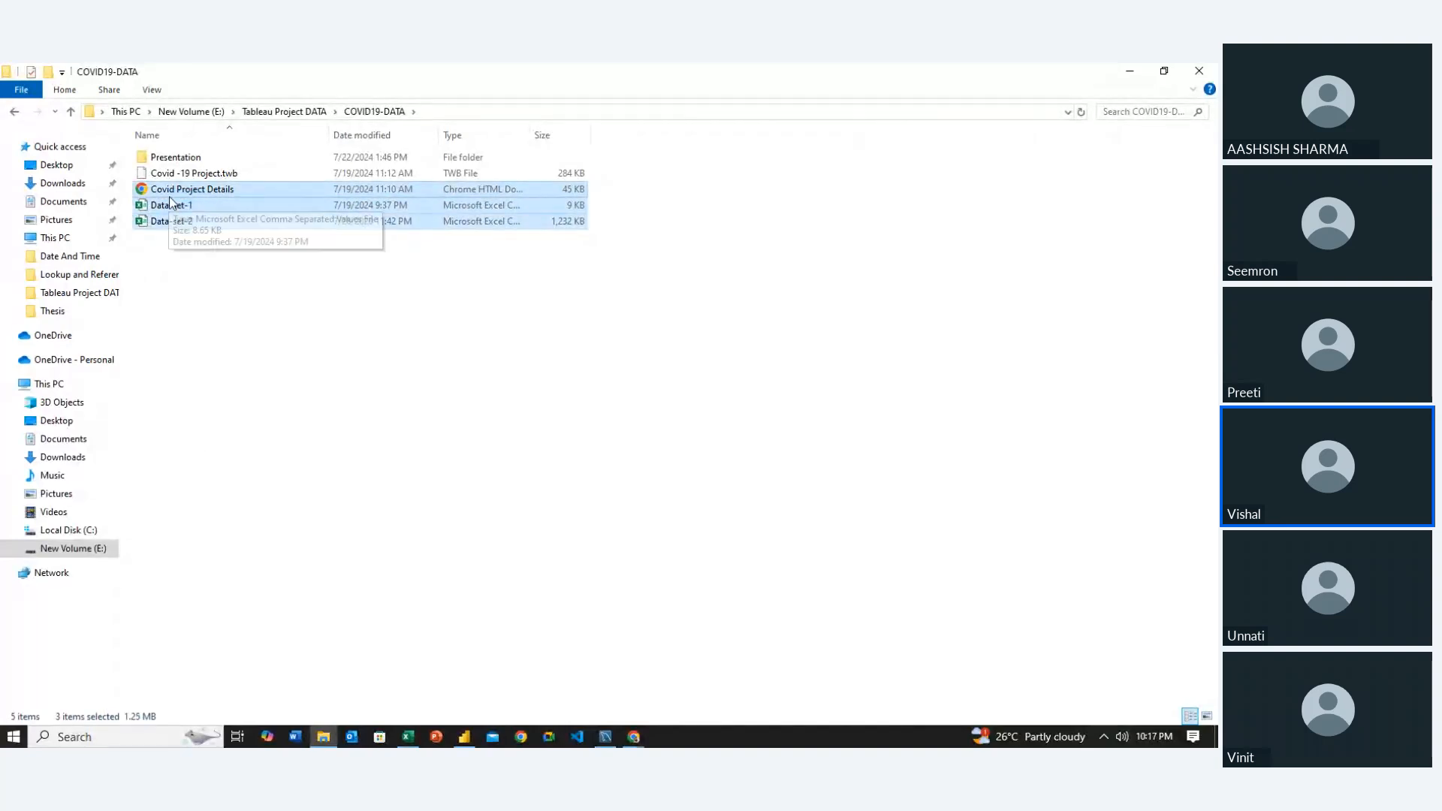
{"action": "double_click", "coordinate": [169, 191]}
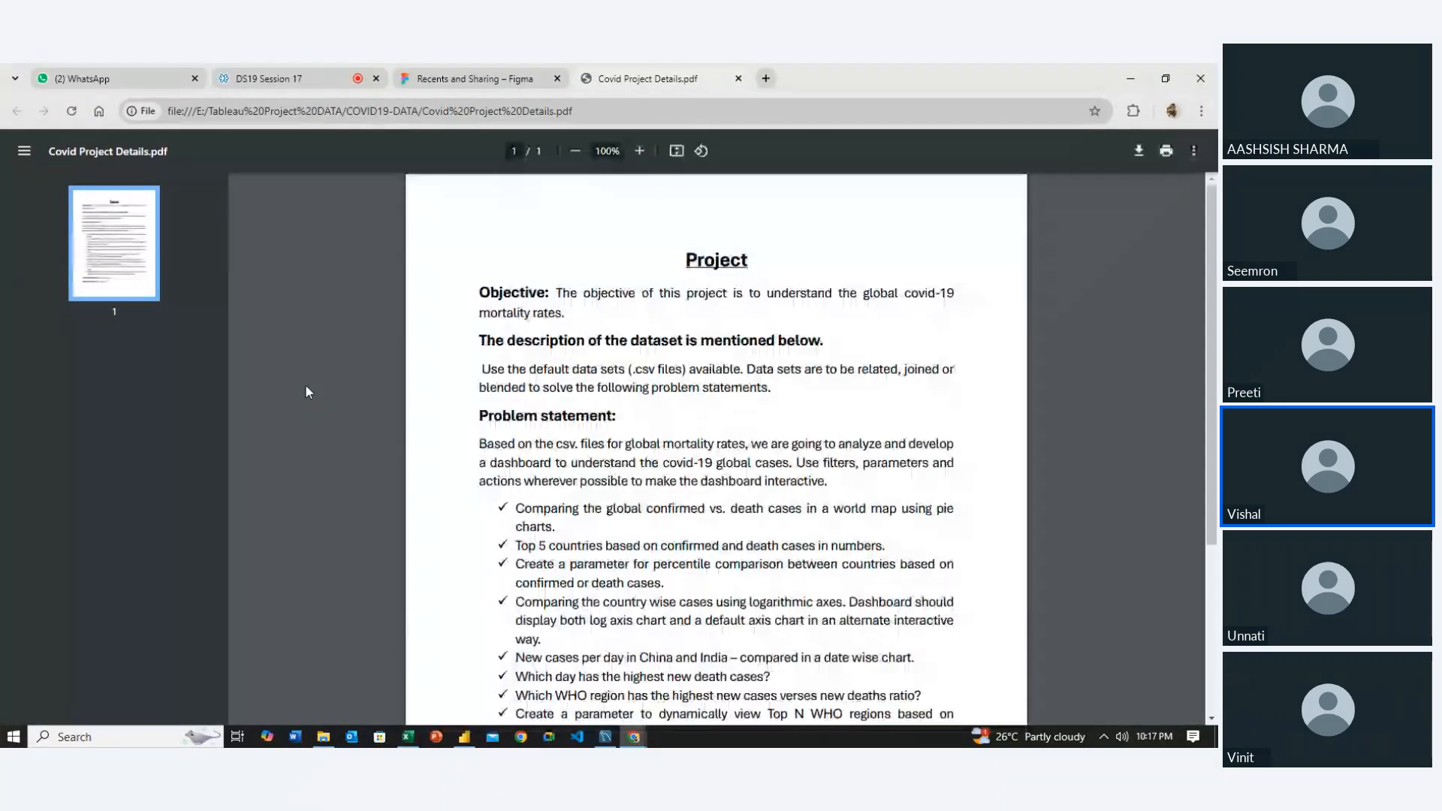
{"action": "scroll", "coordinate": [522, 485], "scroll_direction": "down", "scroll_amount": 1}
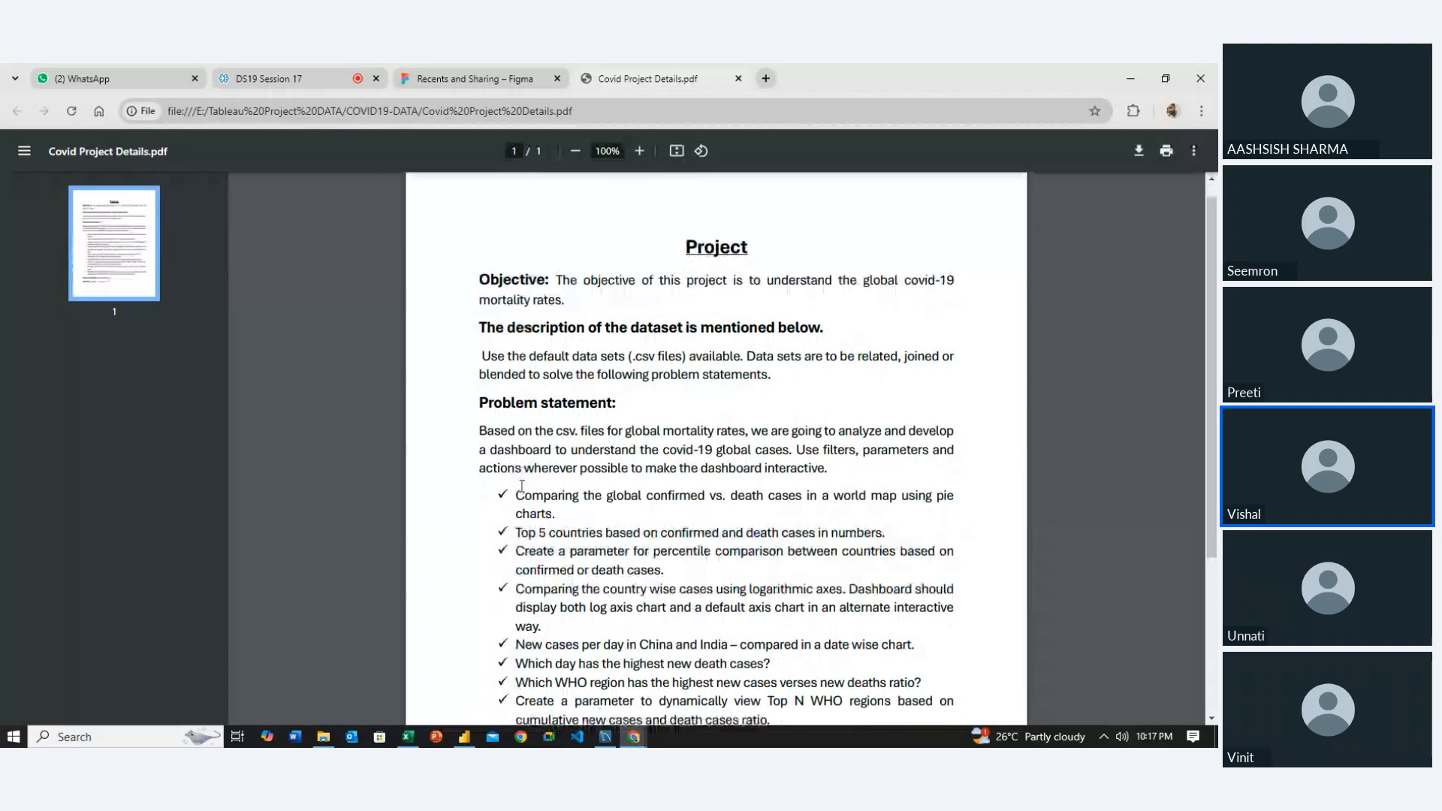
{"action": "scroll", "coordinate": [521, 486], "scroll_direction": "down", "scroll_amount": 3}
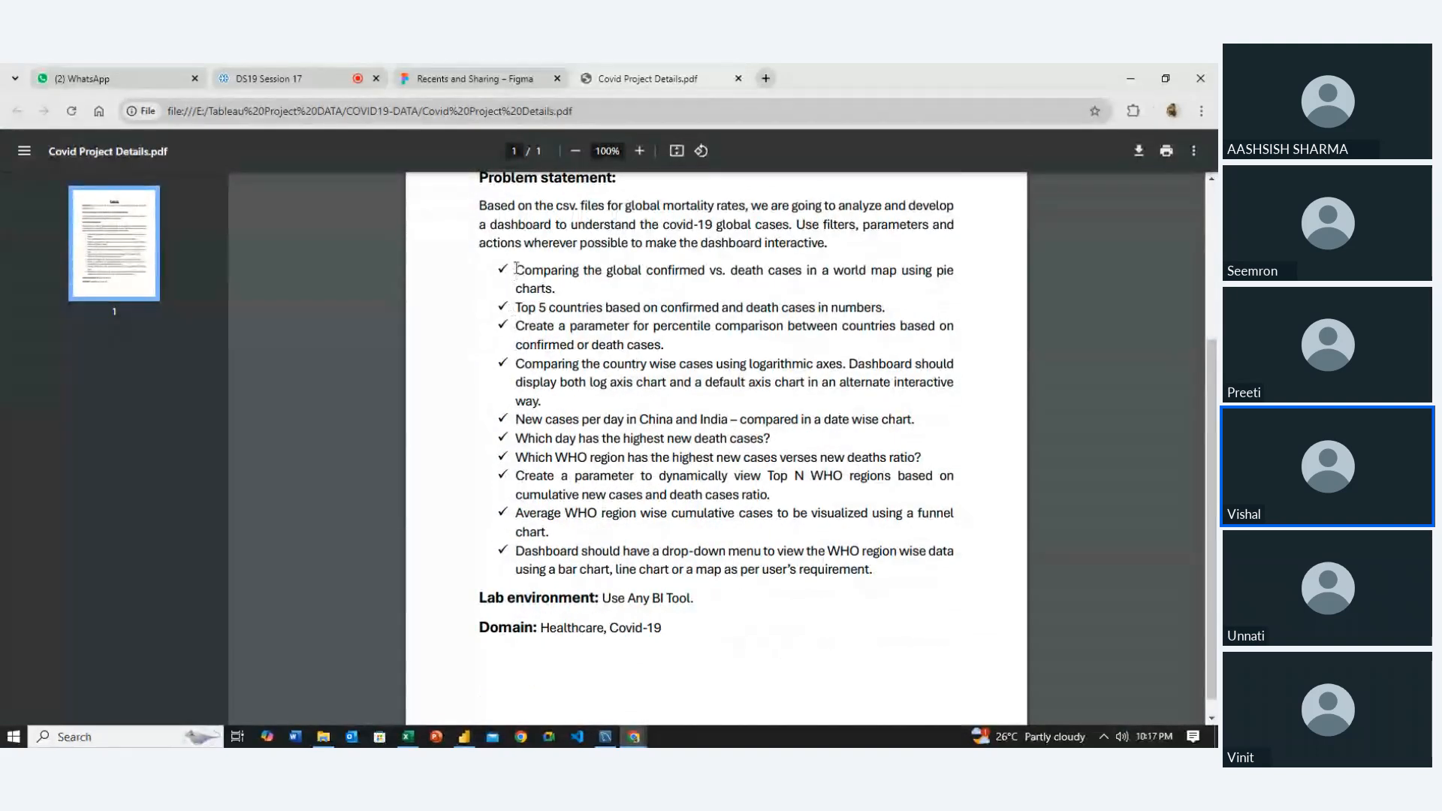
{"action": "left_click_drag", "start_coordinate": [516, 271], "coordinate": [890, 586]}
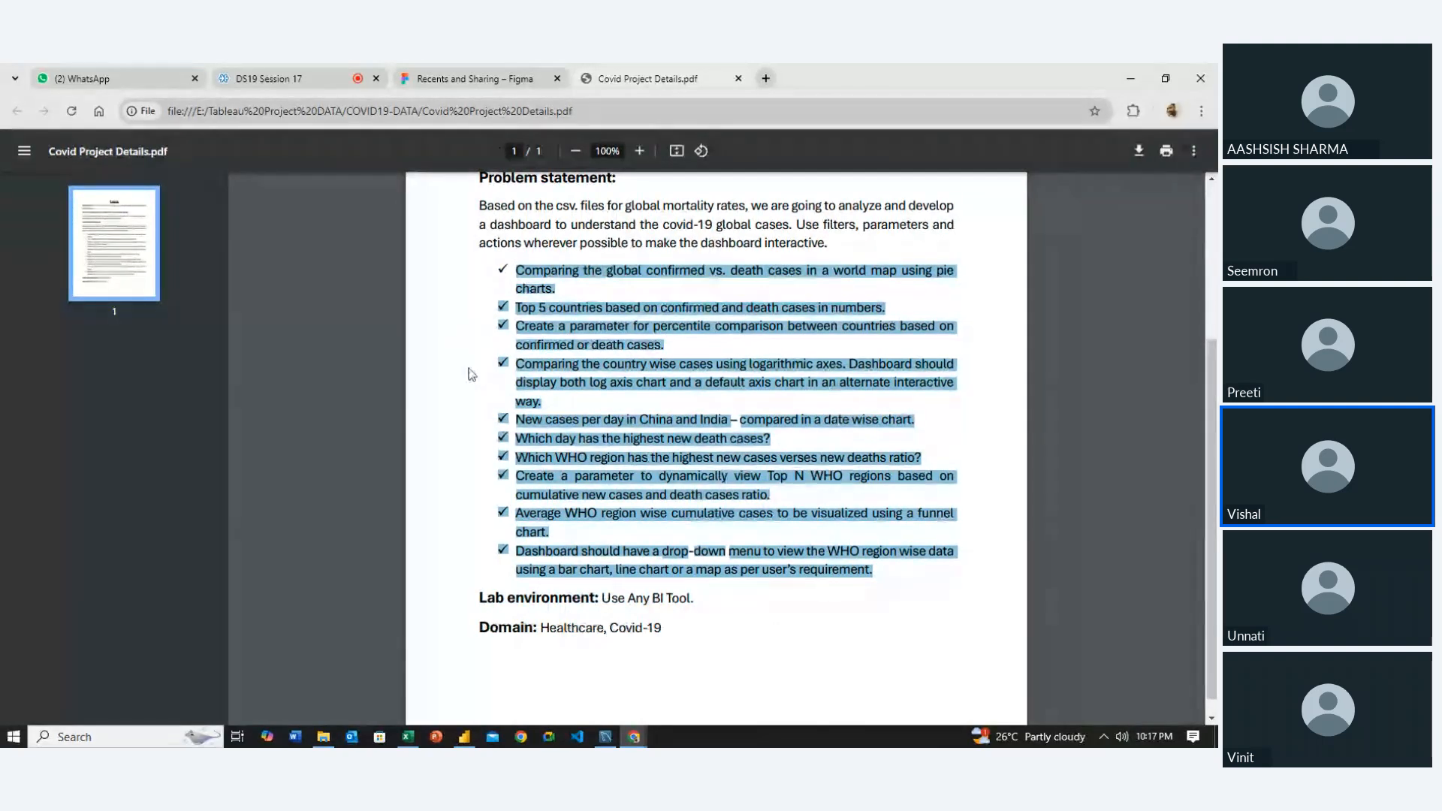
{"action": "left_click", "coordinate": [467, 473]}
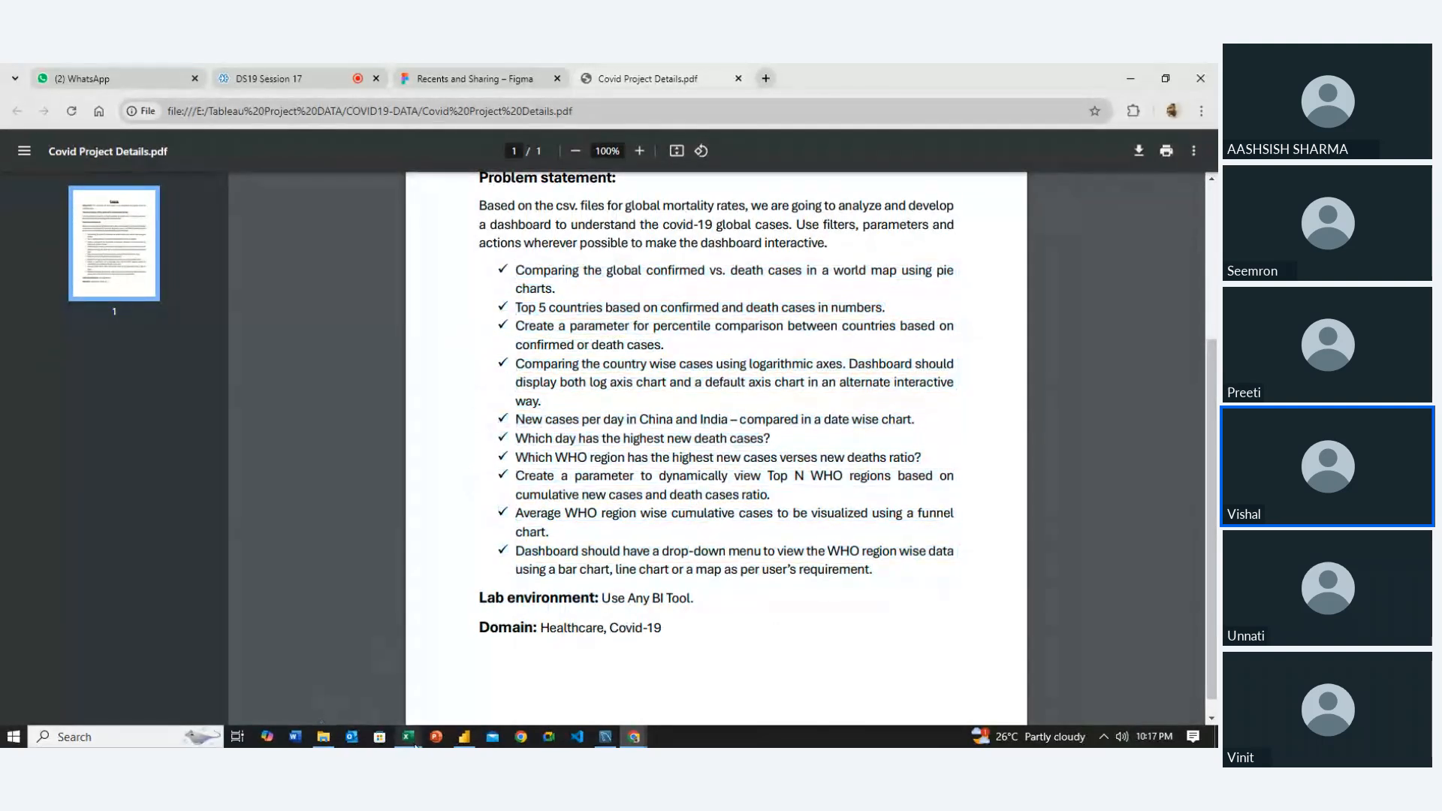
Return to the COVID19-DATA folder in File Explorer, open Data-set-1 in Excel and look over its columns
{"action": "left_click", "coordinate": [323, 737]}
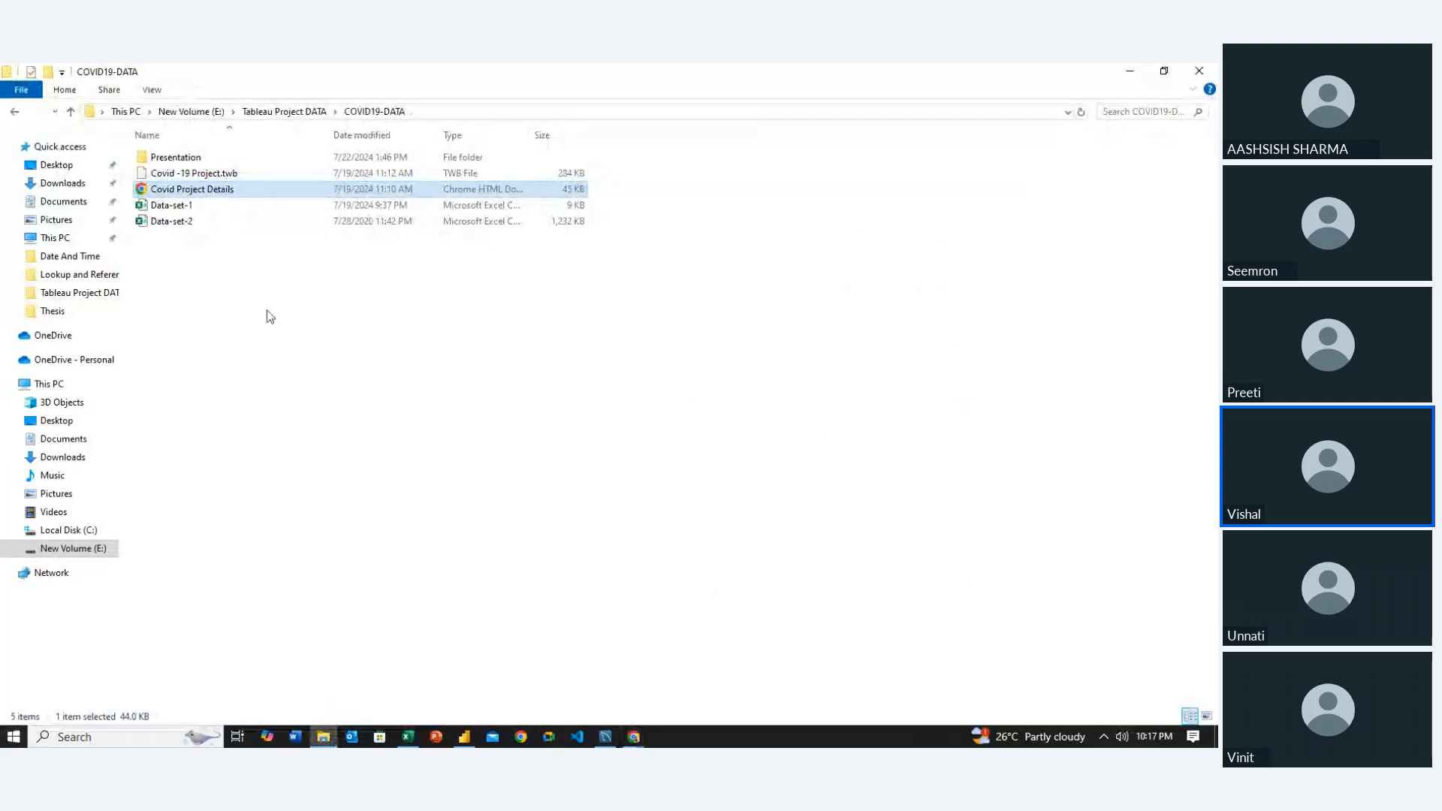
{"action": "left_click_drag", "start_coordinate": [247, 260], "coordinate": [174, 206]}
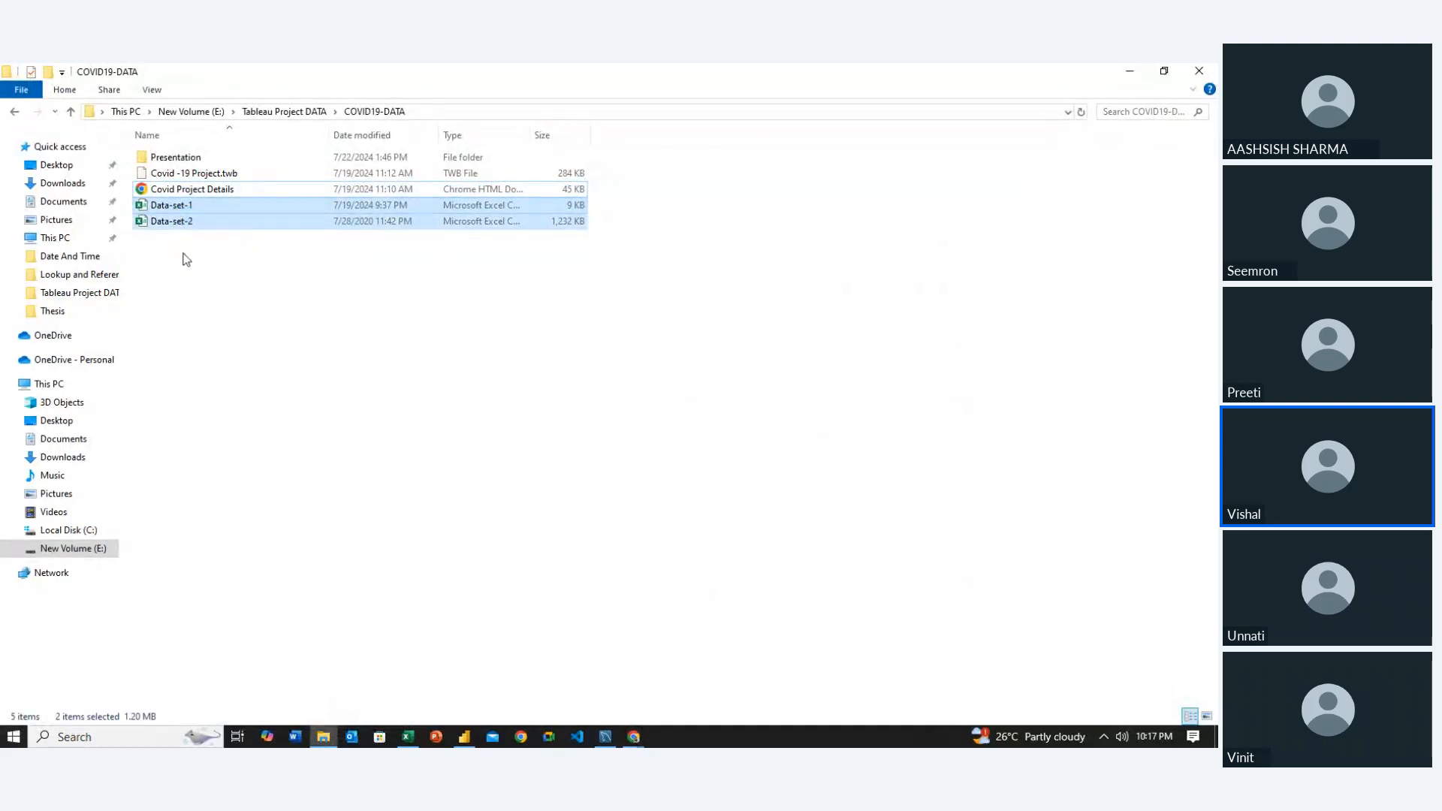
{"action": "left_click", "coordinate": [186, 258]}
{"action": "left_click", "coordinate": [186, 207]}
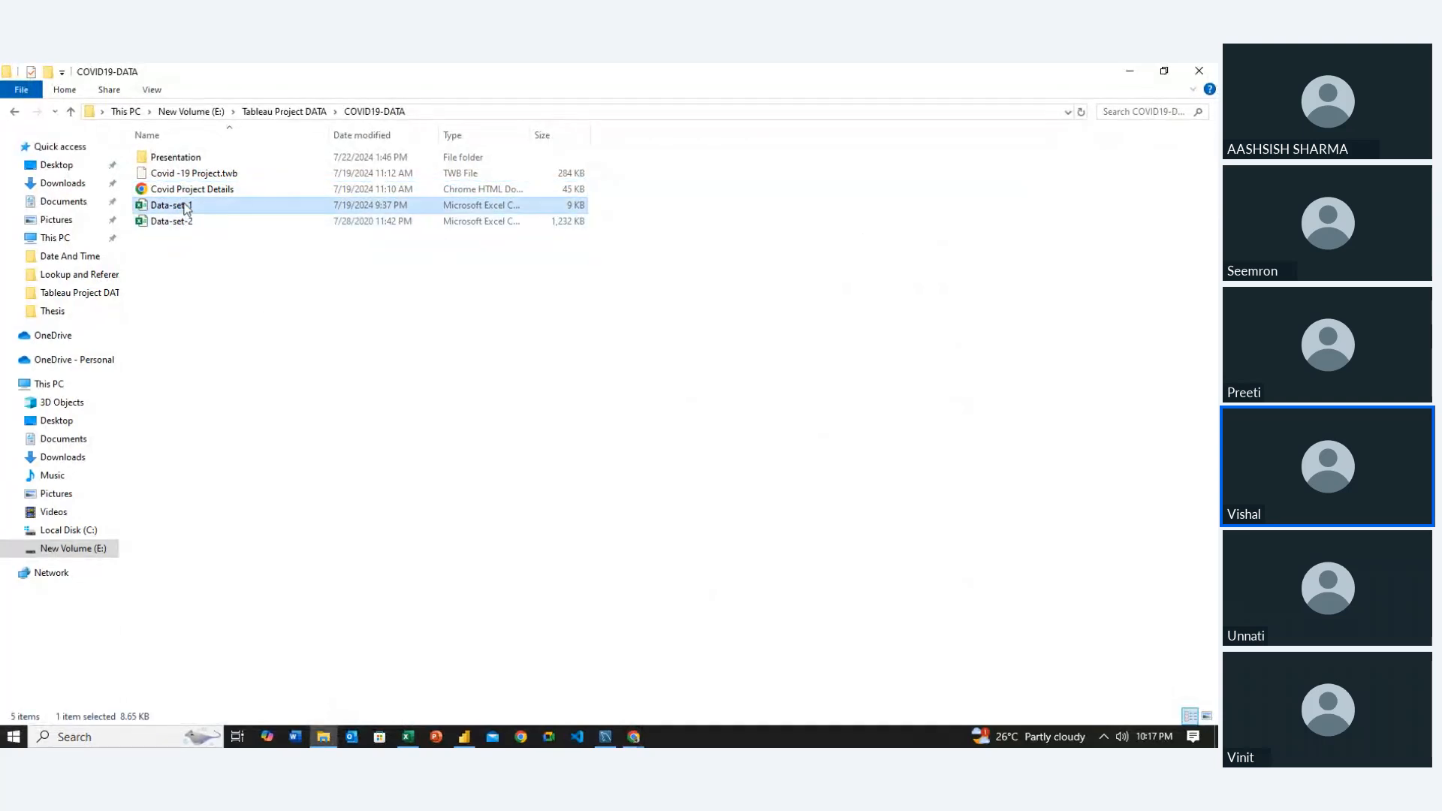
{"action": "double_click", "coordinate": [186, 206]}
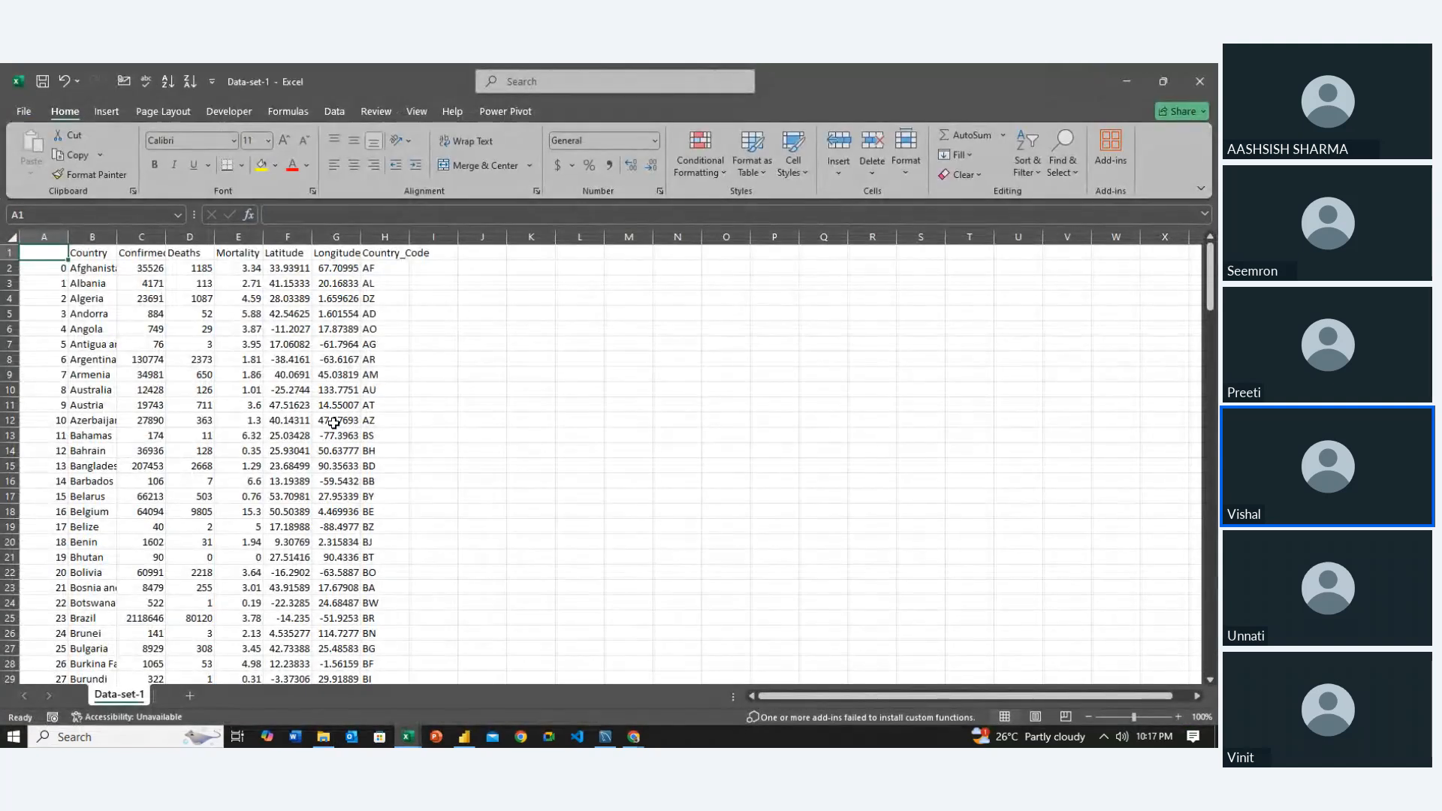
{"action": "scroll", "coordinate": [334, 423], "scroll_direction": "up", "scroll_amount": 3, "text": "ctrl"}
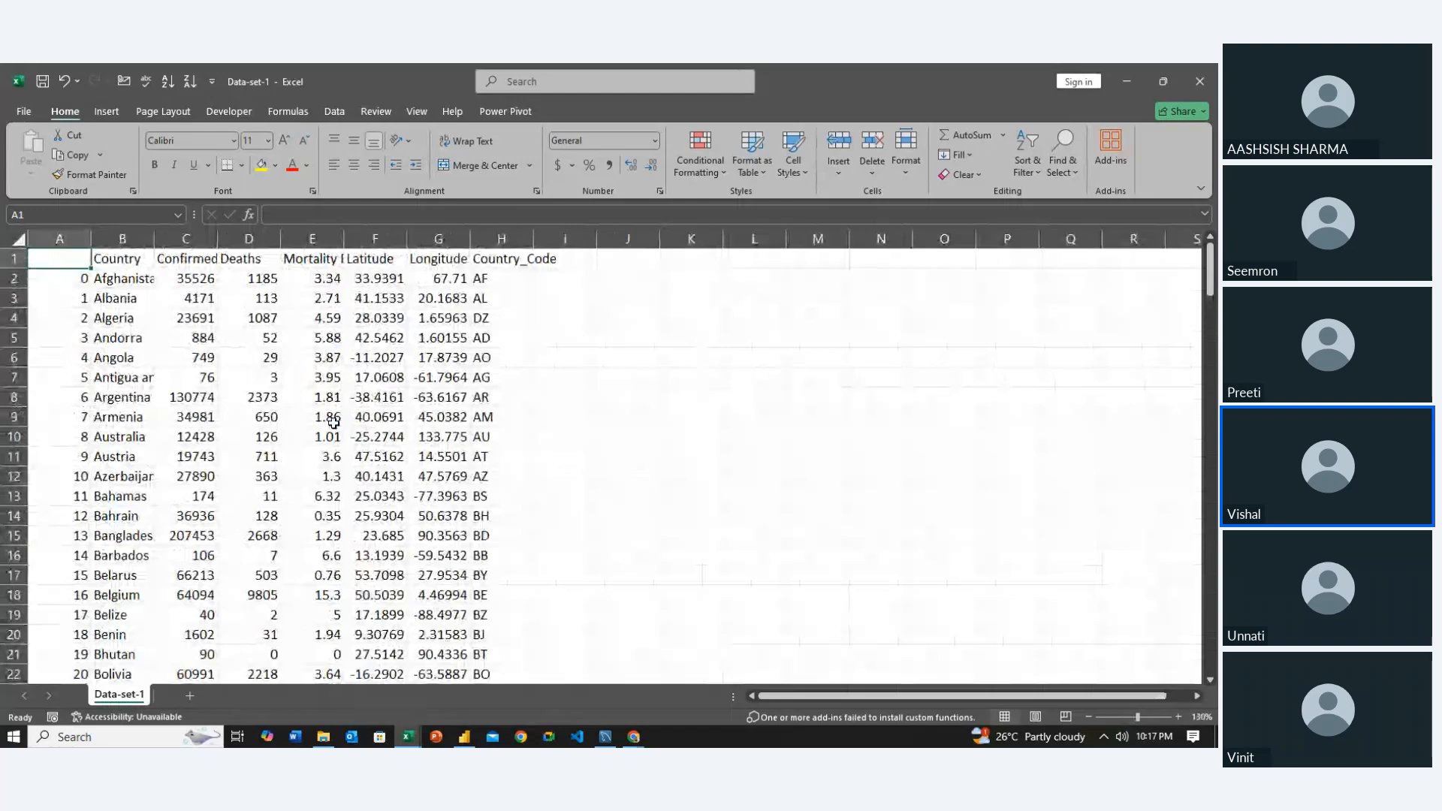
{"action": "scroll", "coordinate": [334, 423], "scroll_direction": "down", "scroll_amount": 3, "text": "ctrl"}
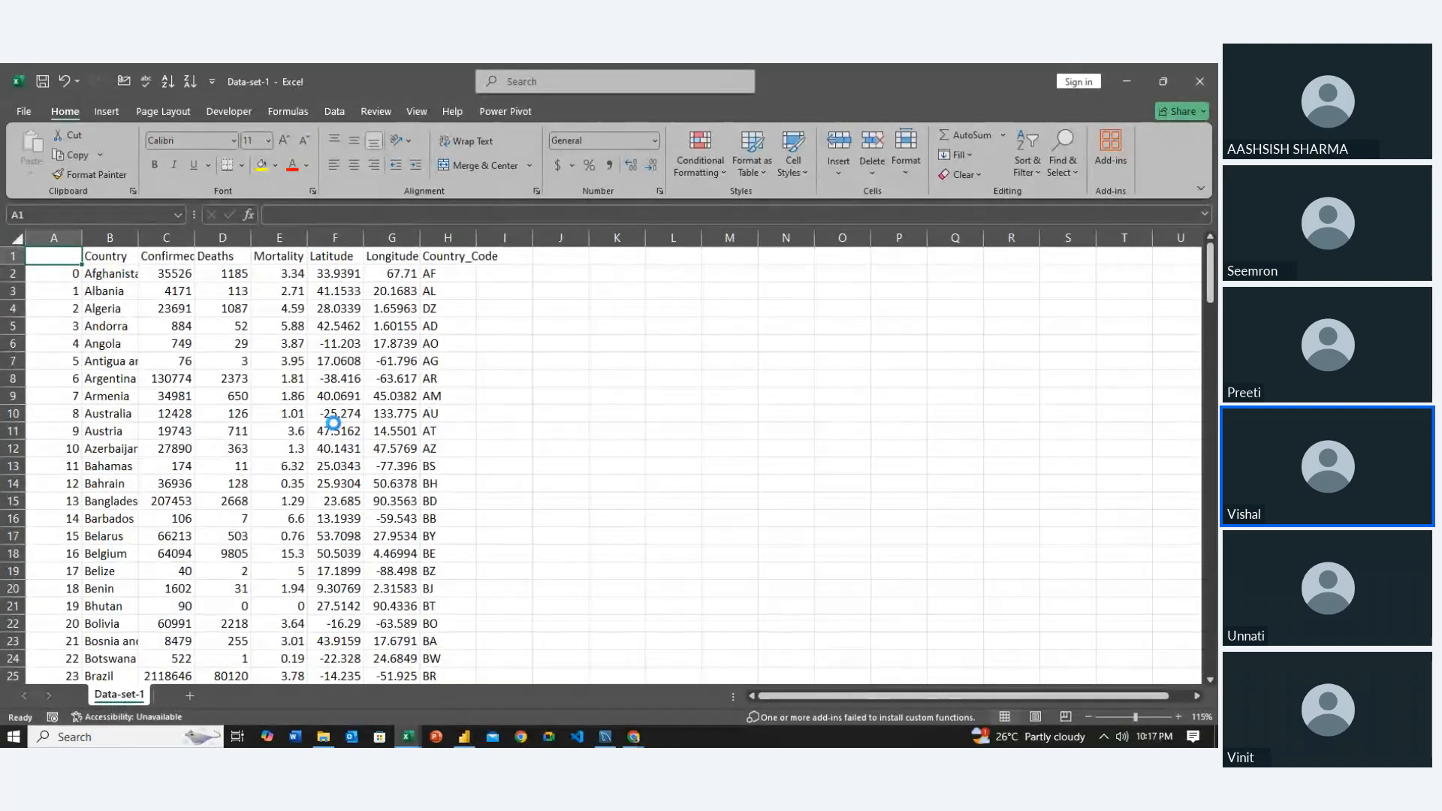
Look over the full set of columns in Data-set-1, close the workbook and return to the Product Performance dashboard
{"action": "scroll", "coordinate": [334, 423], "scroll_direction": "down", "scroll_amount": 1, "text": "ctrl"}
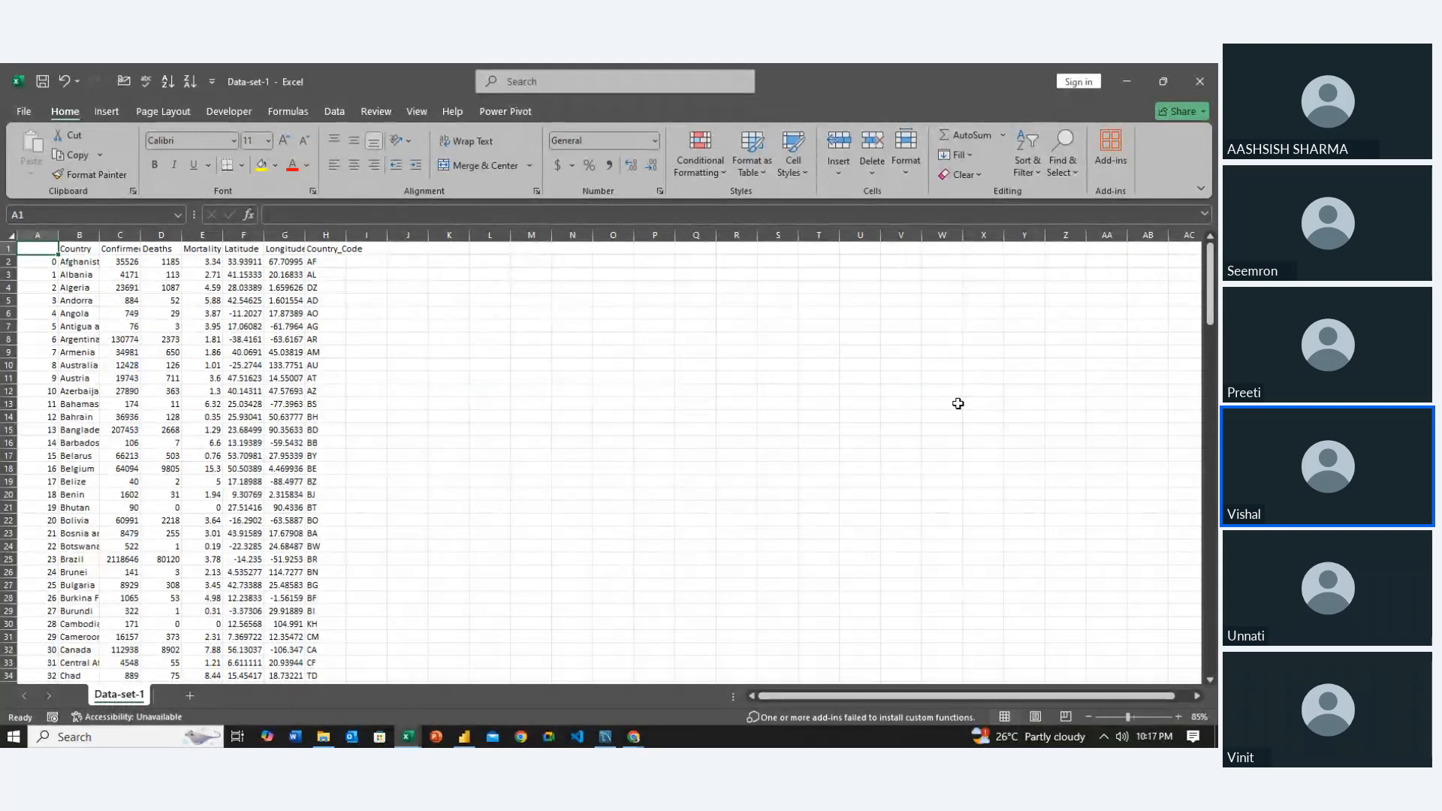
{"action": "left_click", "coordinate": [1210, 78]}
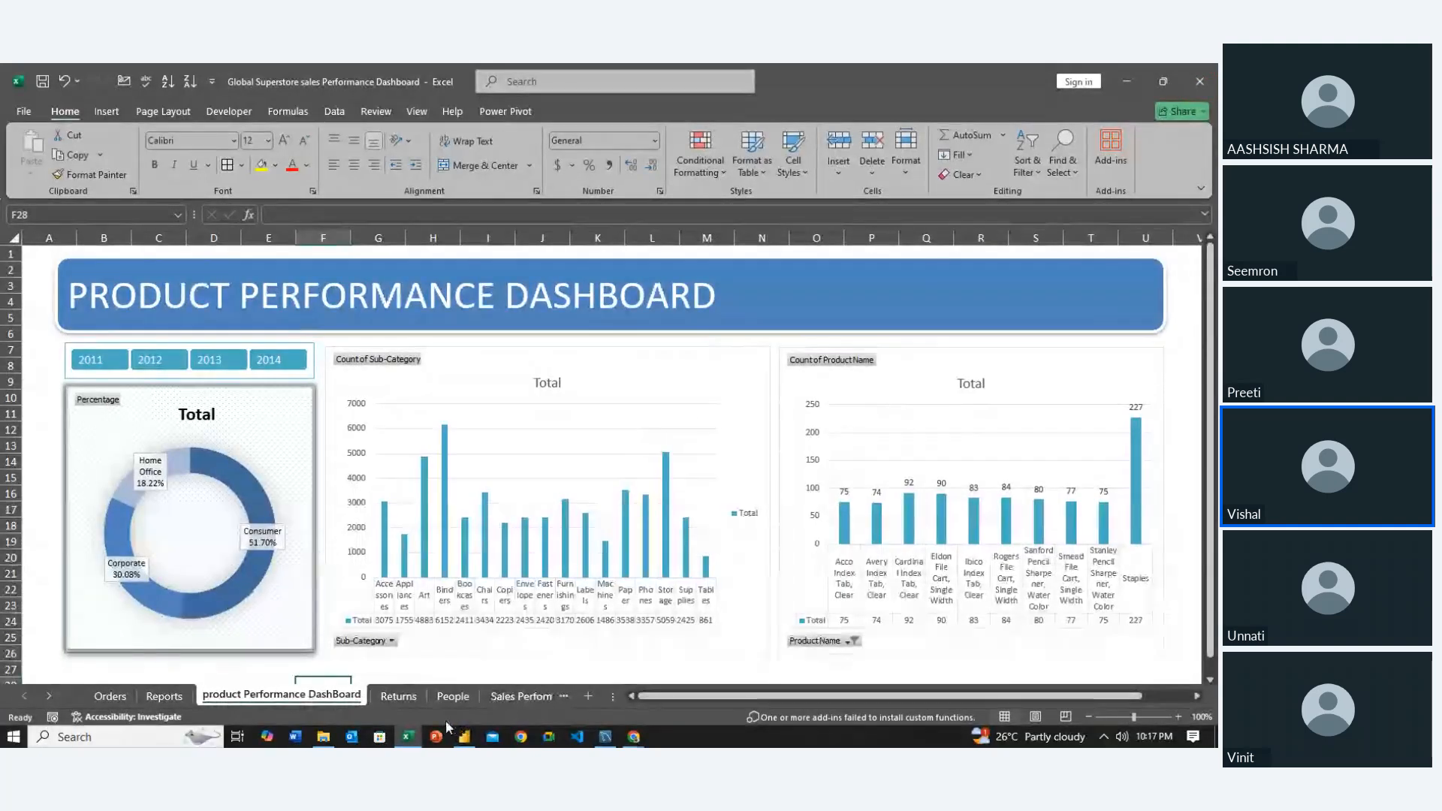
{"action": "mouse_move", "coordinate": [410, 739]}
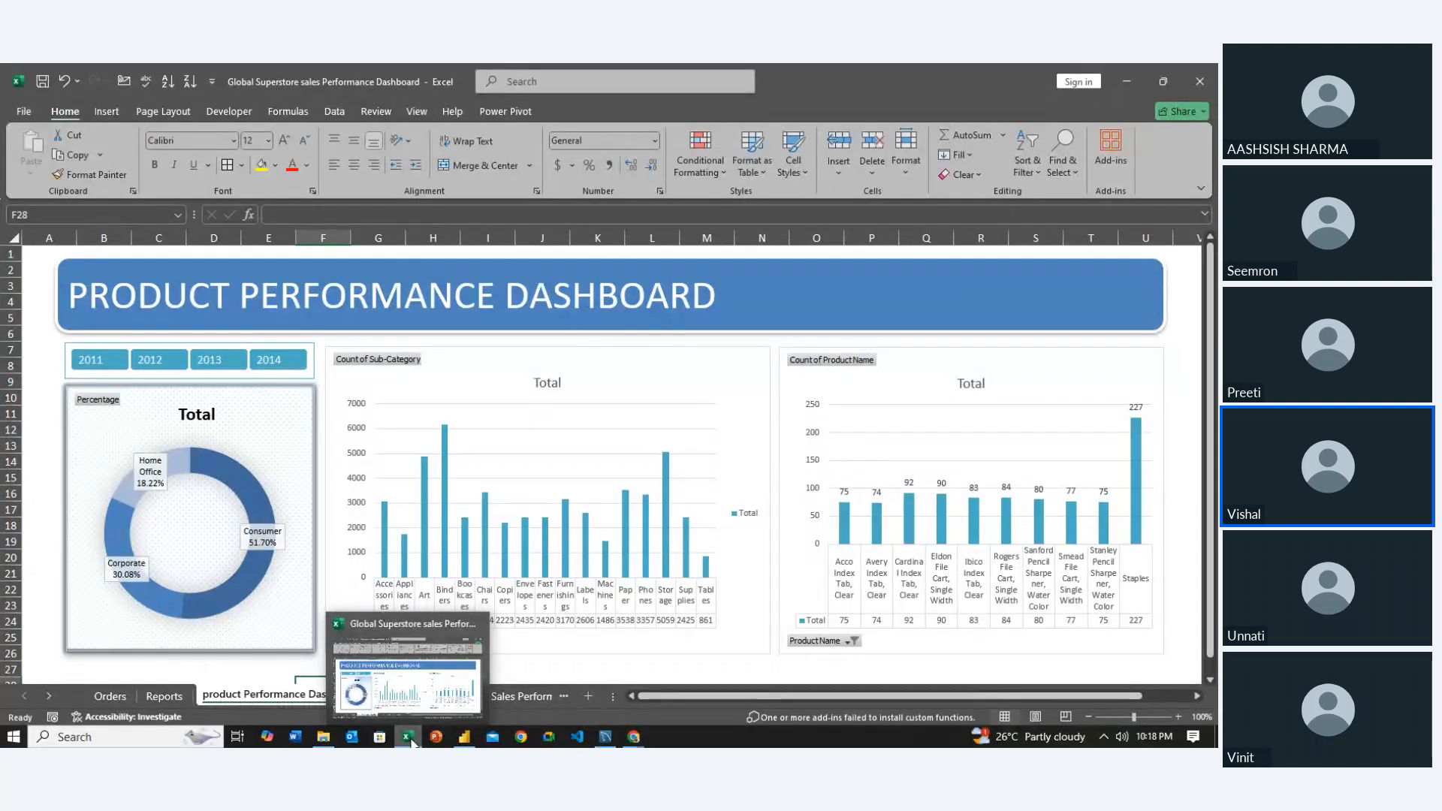
Switch to Covid Project Details in Chrome, highlight the lab environment requirement and review the objective, dataset description and problem statement
{"action": "left_click", "coordinate": [633, 737]}
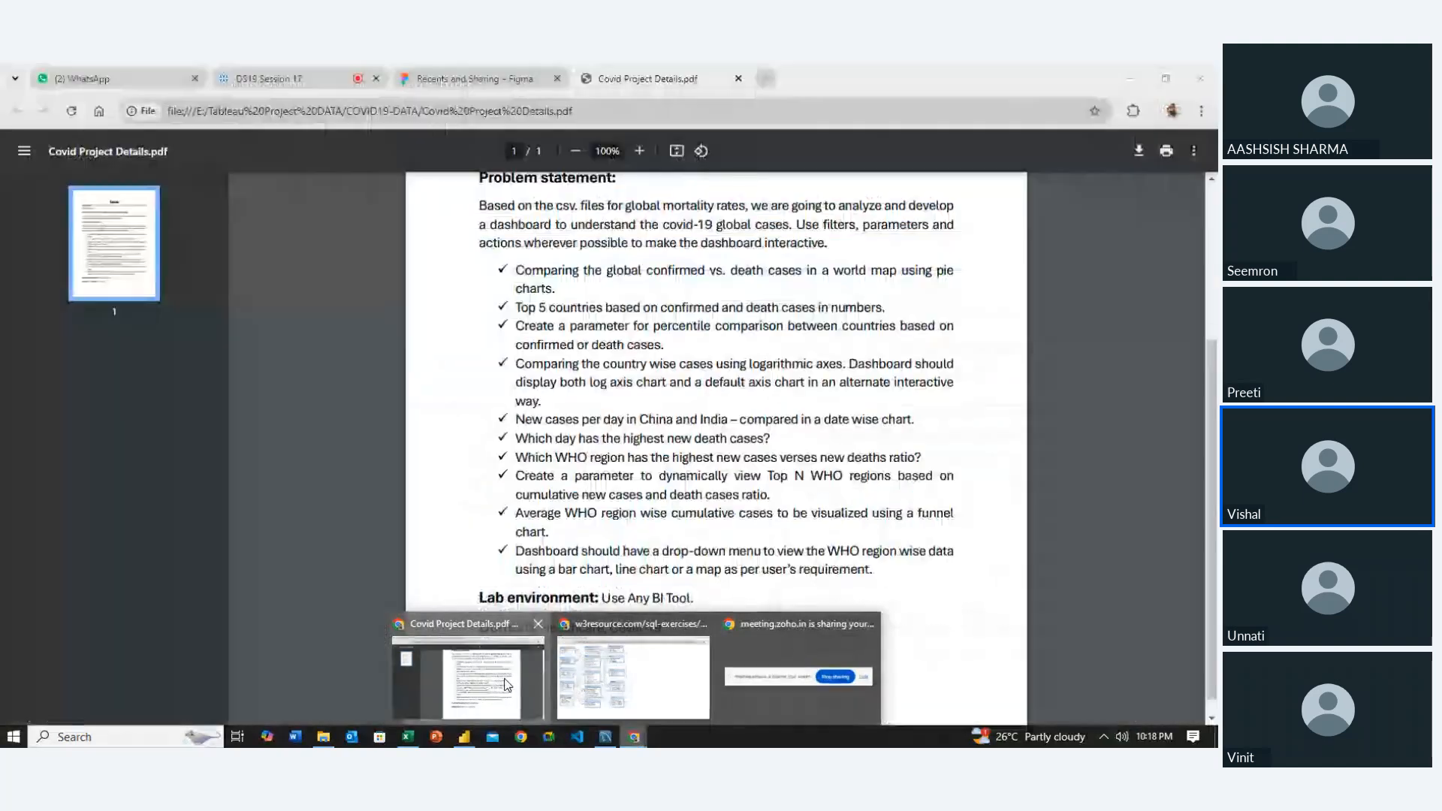
{"action": "left_click", "coordinate": [507, 685]}
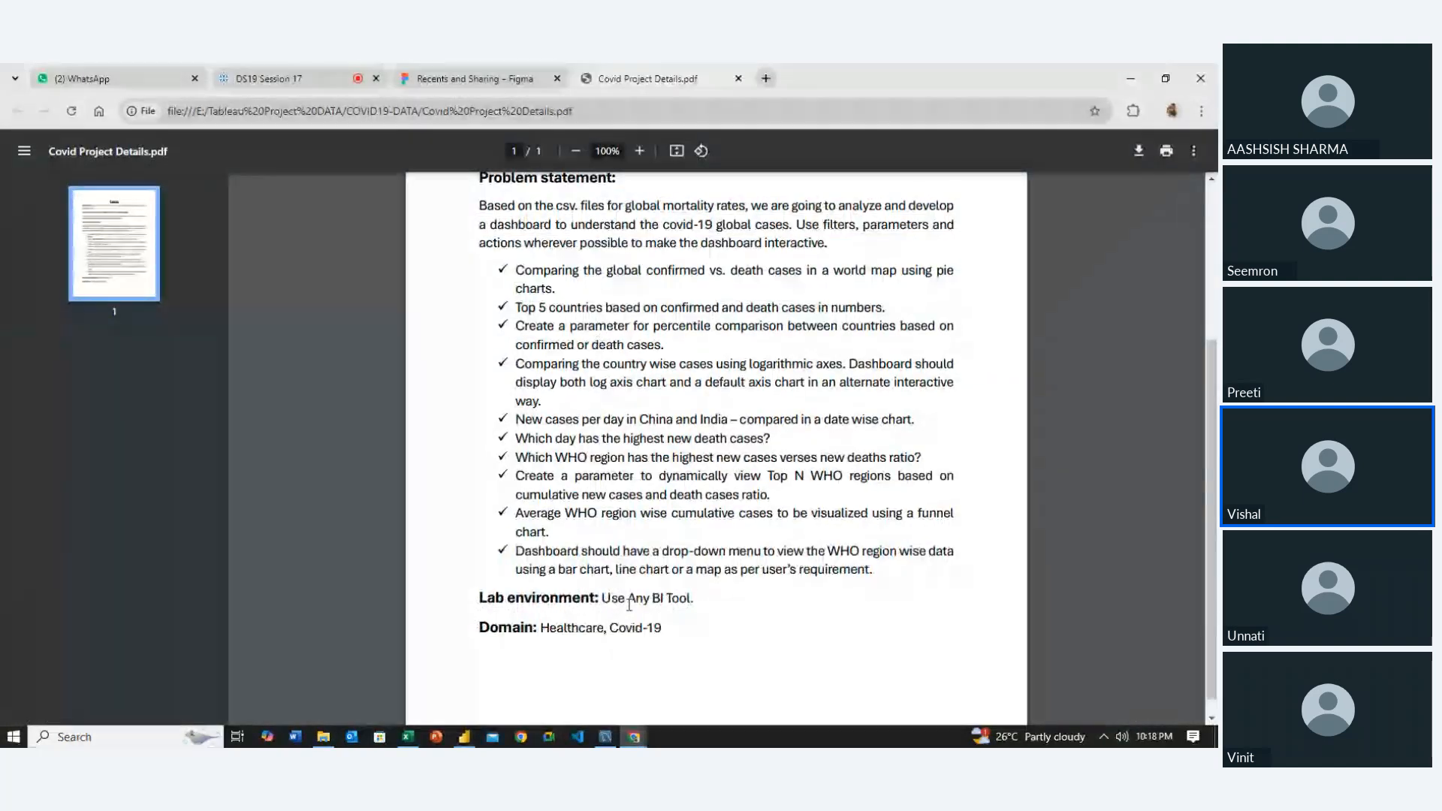
{"action": "left_click_drag", "start_coordinate": [697, 598], "coordinate": [619, 599]}
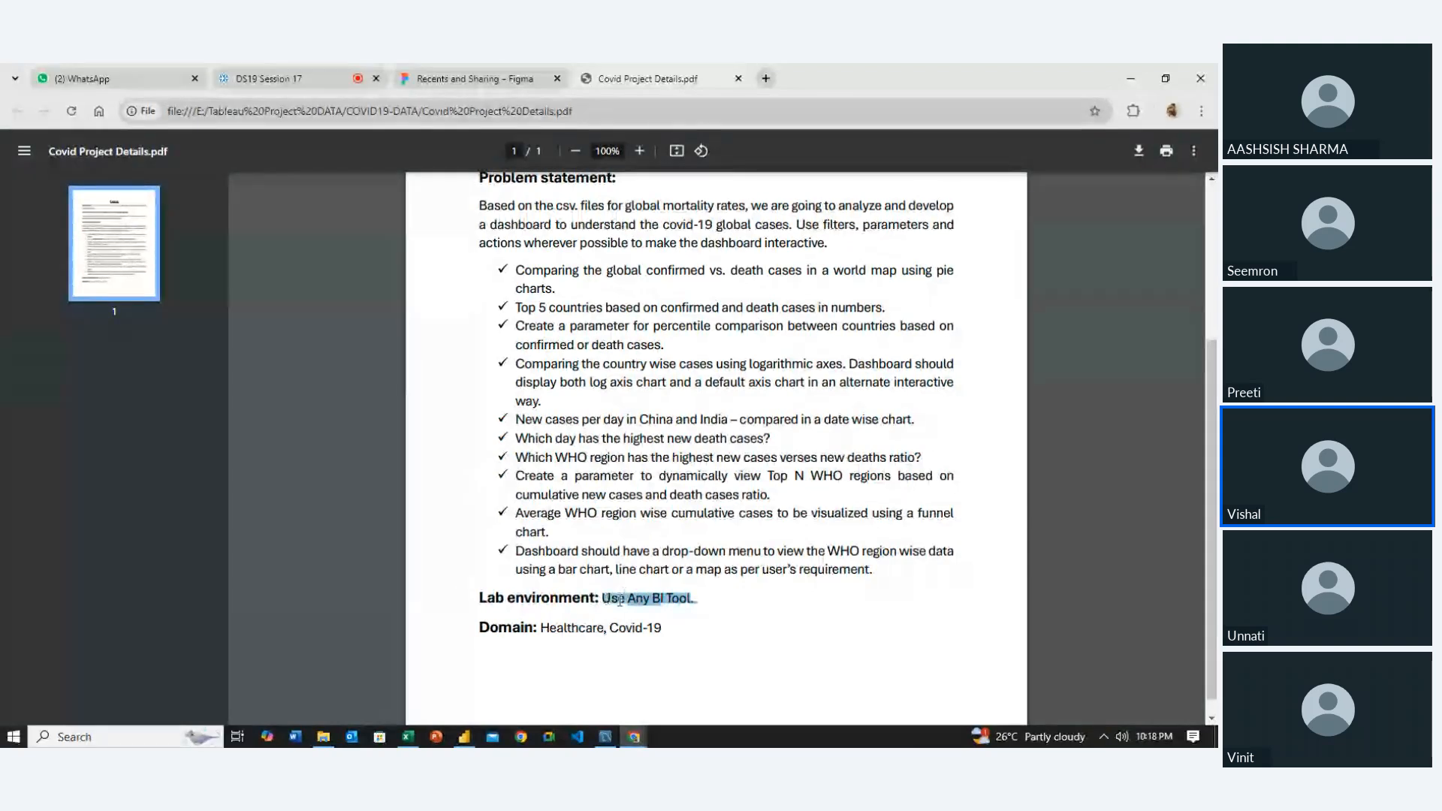
{"action": "scroll", "coordinate": [723, 644], "scroll_direction": "up", "scroll_amount": 1}
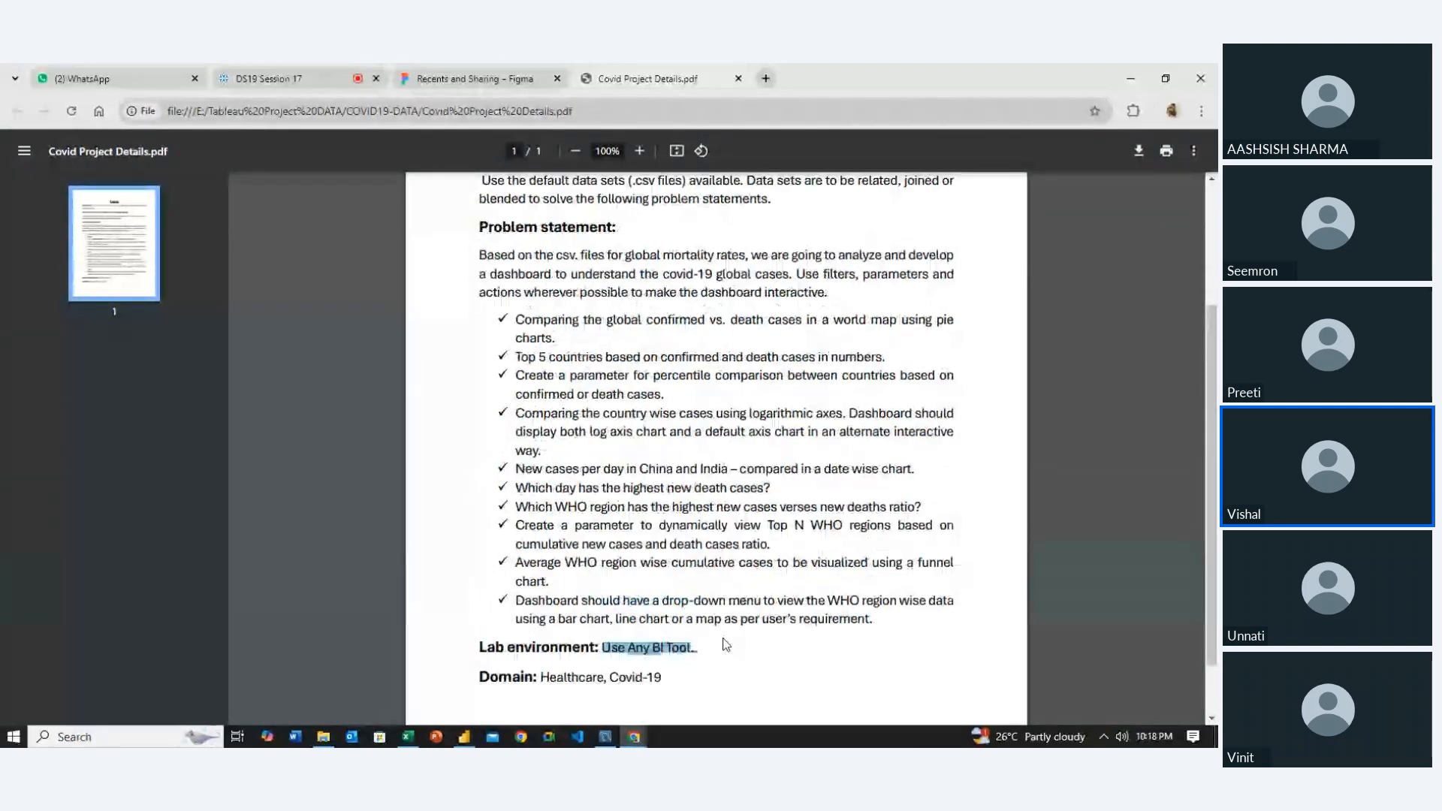
{"action": "scroll", "coordinate": [725, 643], "scroll_direction": "up", "scroll_amount": 1}
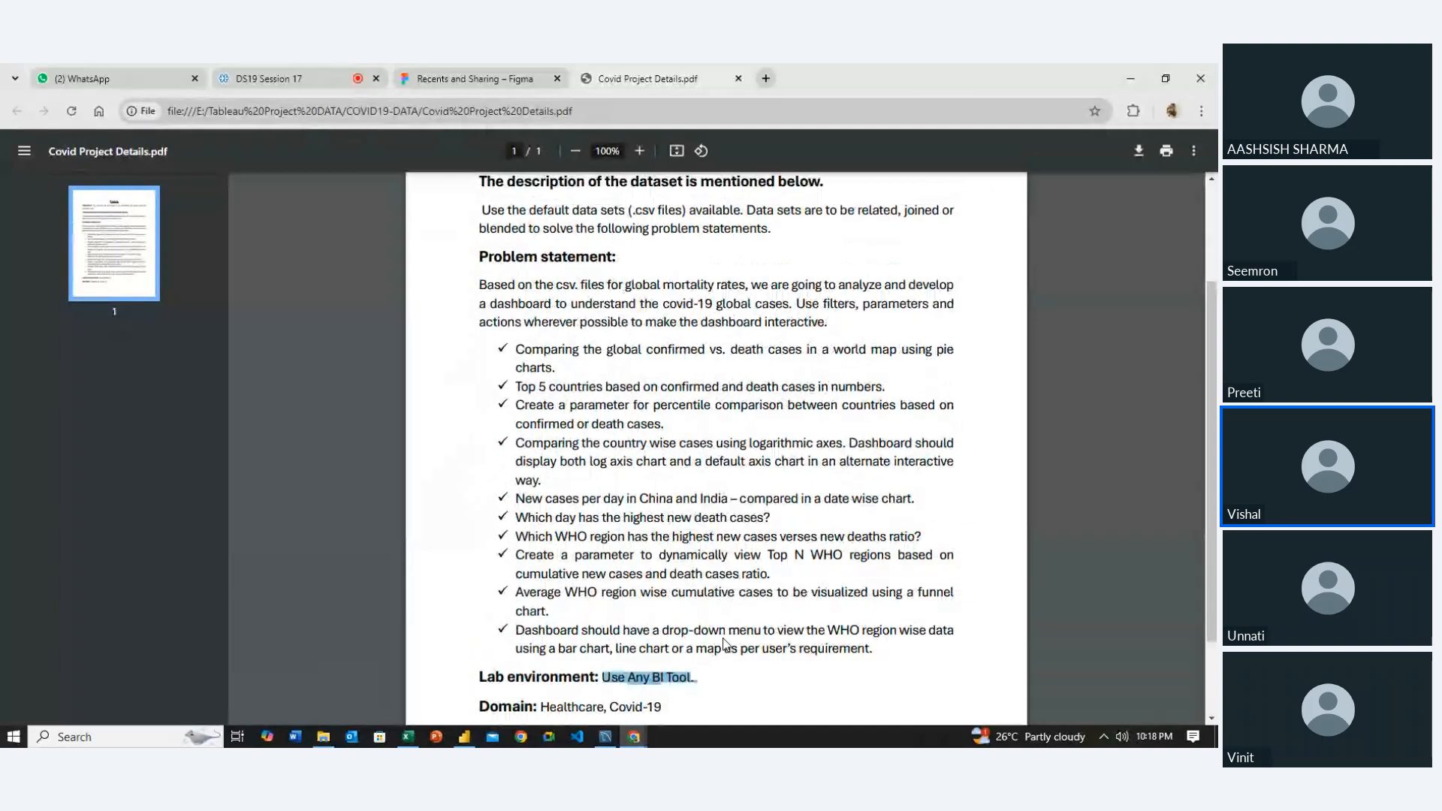
{"action": "scroll", "coordinate": [723, 644], "scroll_direction": "up", "scroll_amount": 3}
{"action": "scroll", "coordinate": [726, 644], "scroll_direction": "down", "scroll_amount": 2}
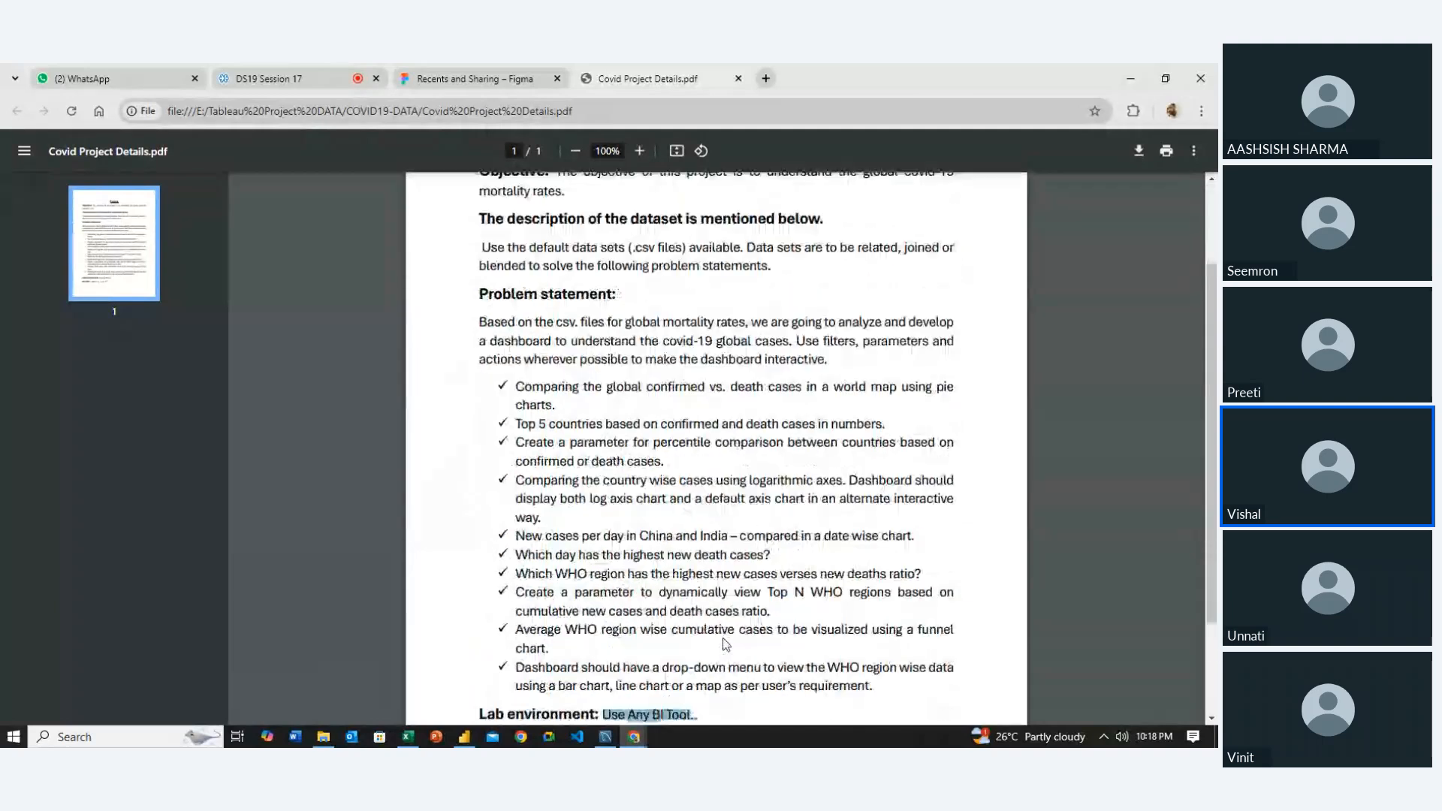
{"action": "scroll", "coordinate": [725, 644], "scroll_direction": "up", "scroll_amount": 2}
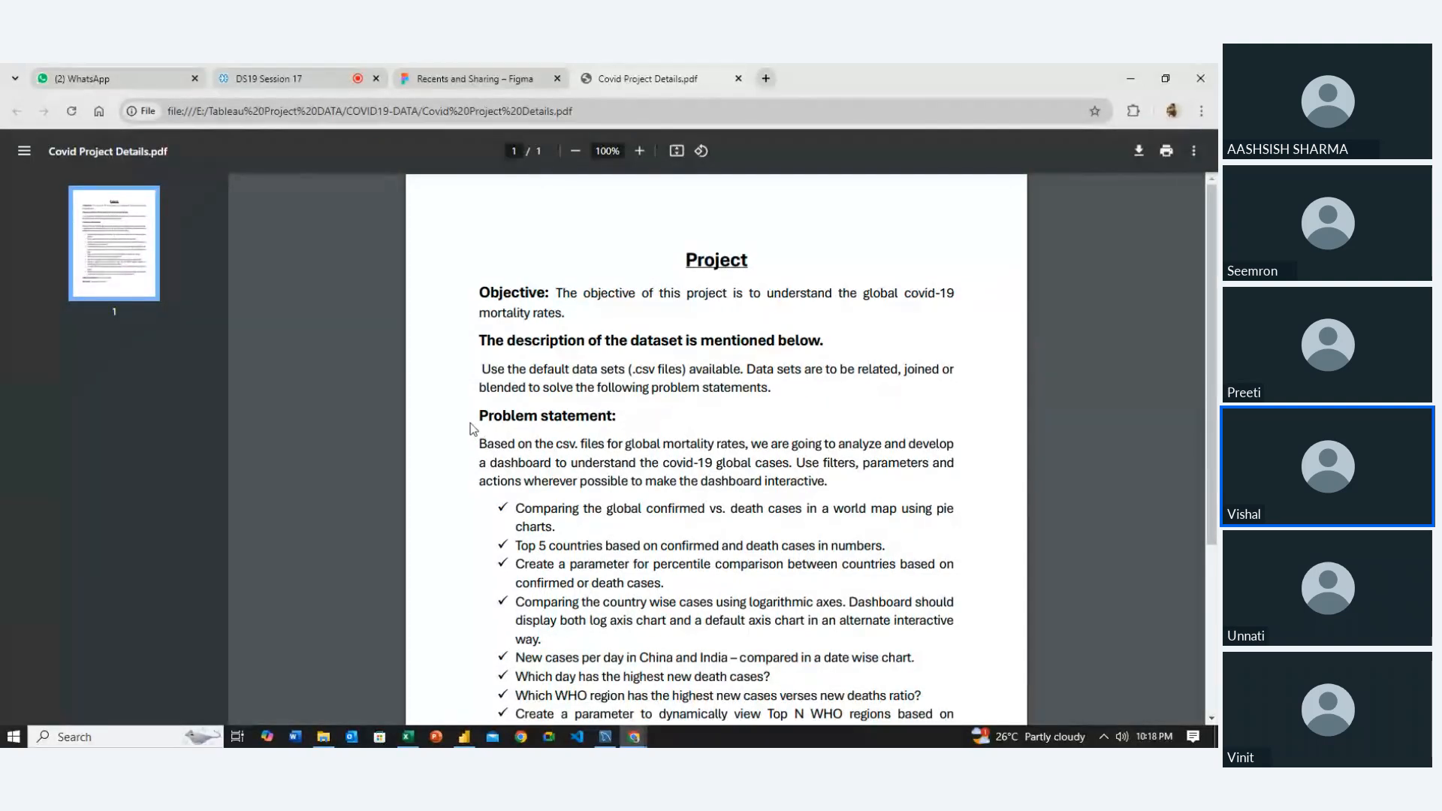
{"action": "scroll", "coordinate": [470, 423], "scroll_direction": "down", "scroll_amount": 2}
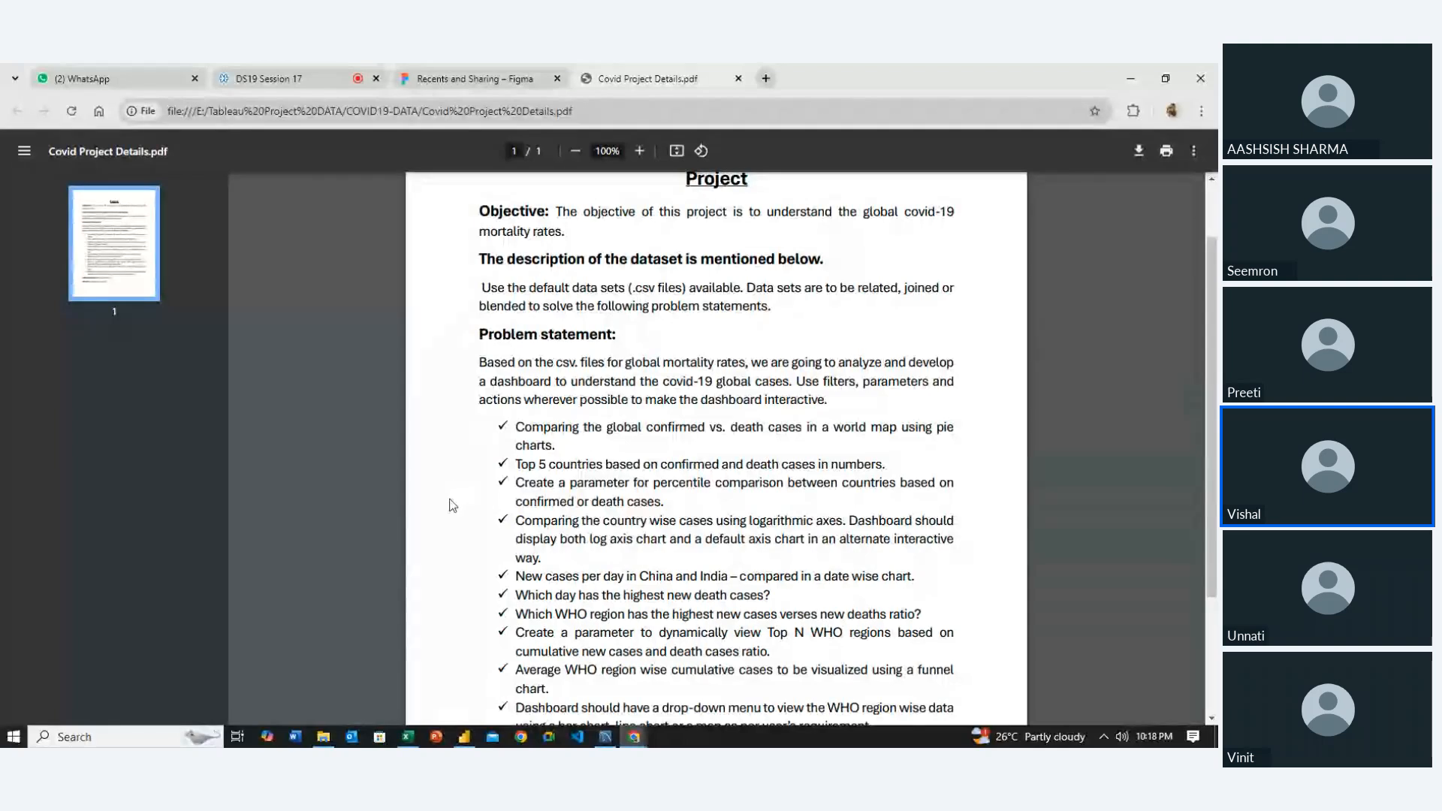
Switch to the DS19 Session 17 meeting in Chrome and stop sharing the screen
{"action": "left_click", "coordinate": [316, 68]}
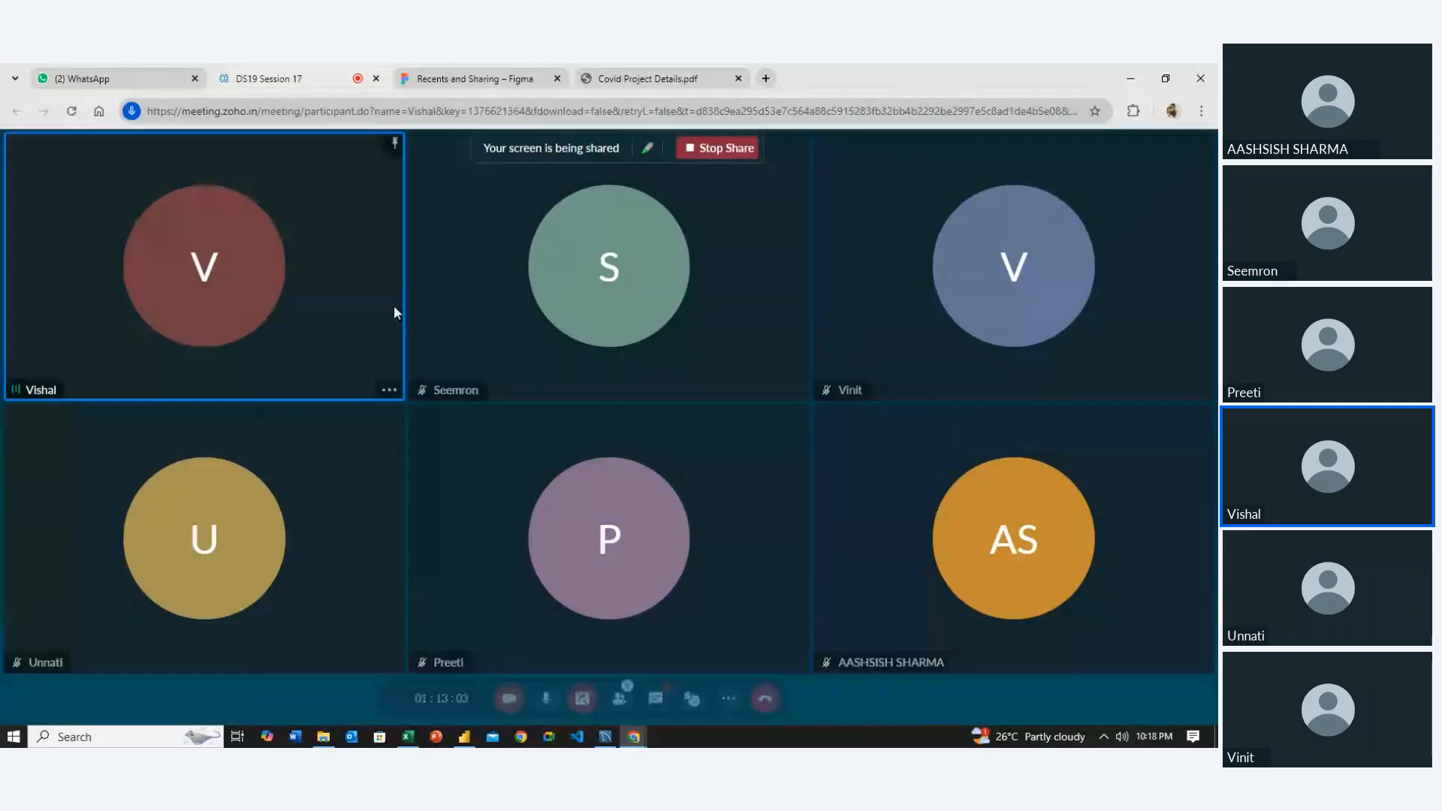
{"action": "left_click", "coordinate": [714, 150]}
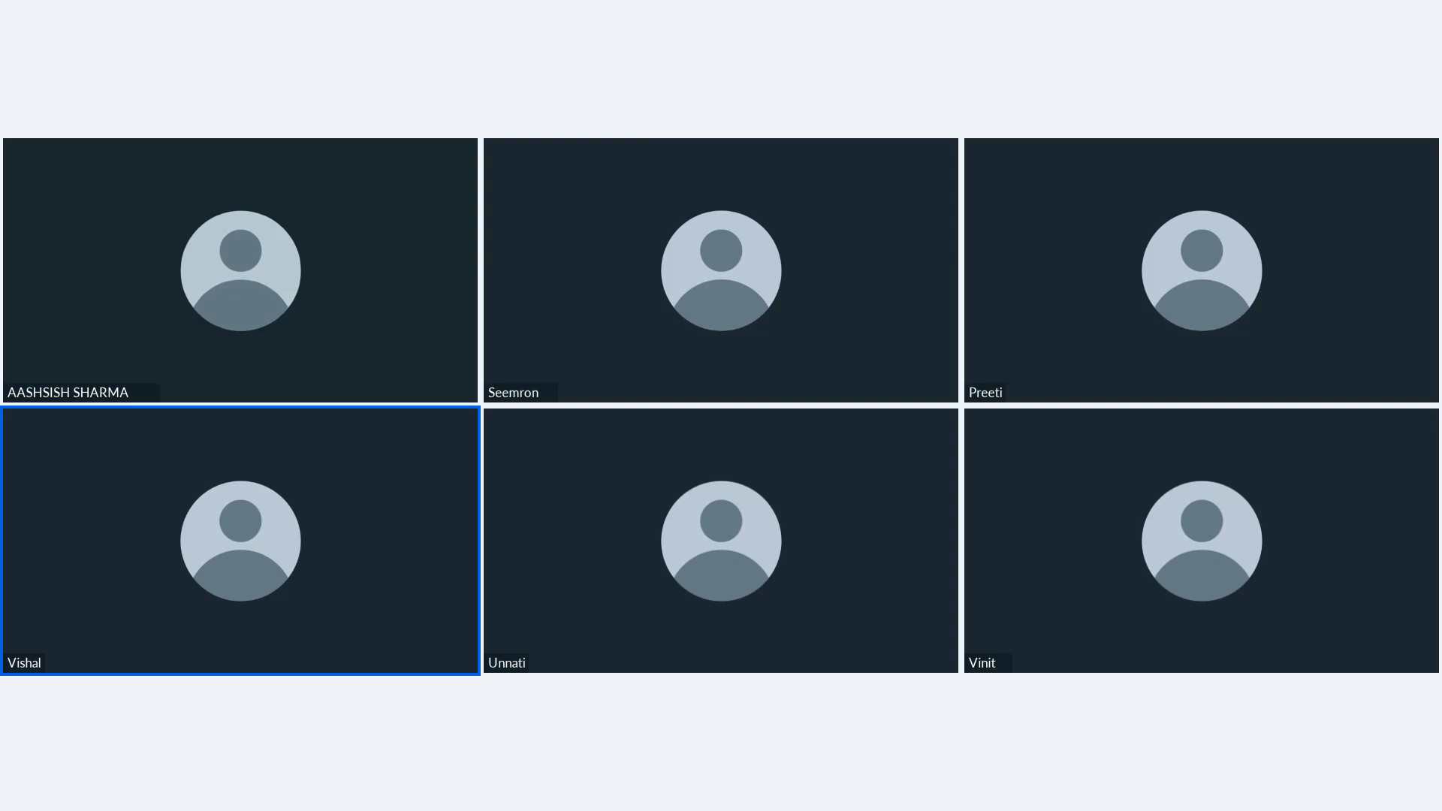